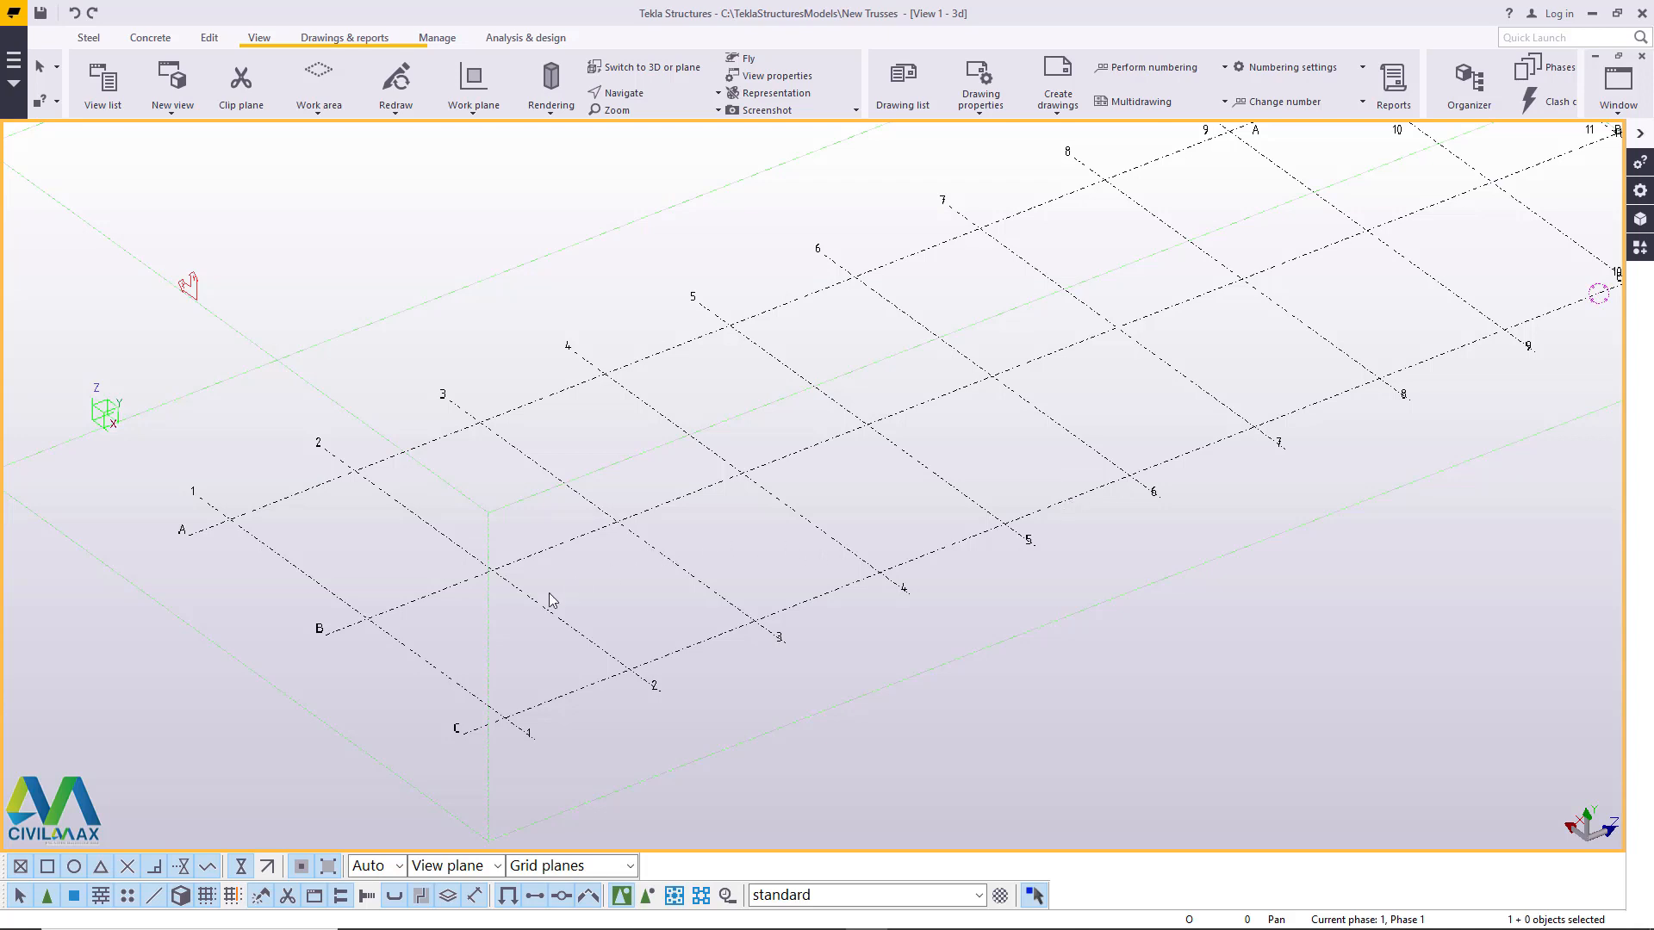
- Place the work plane at the intersection of grid lines A and 4 with the work plane tool
scroll(508, 622, down, 4)
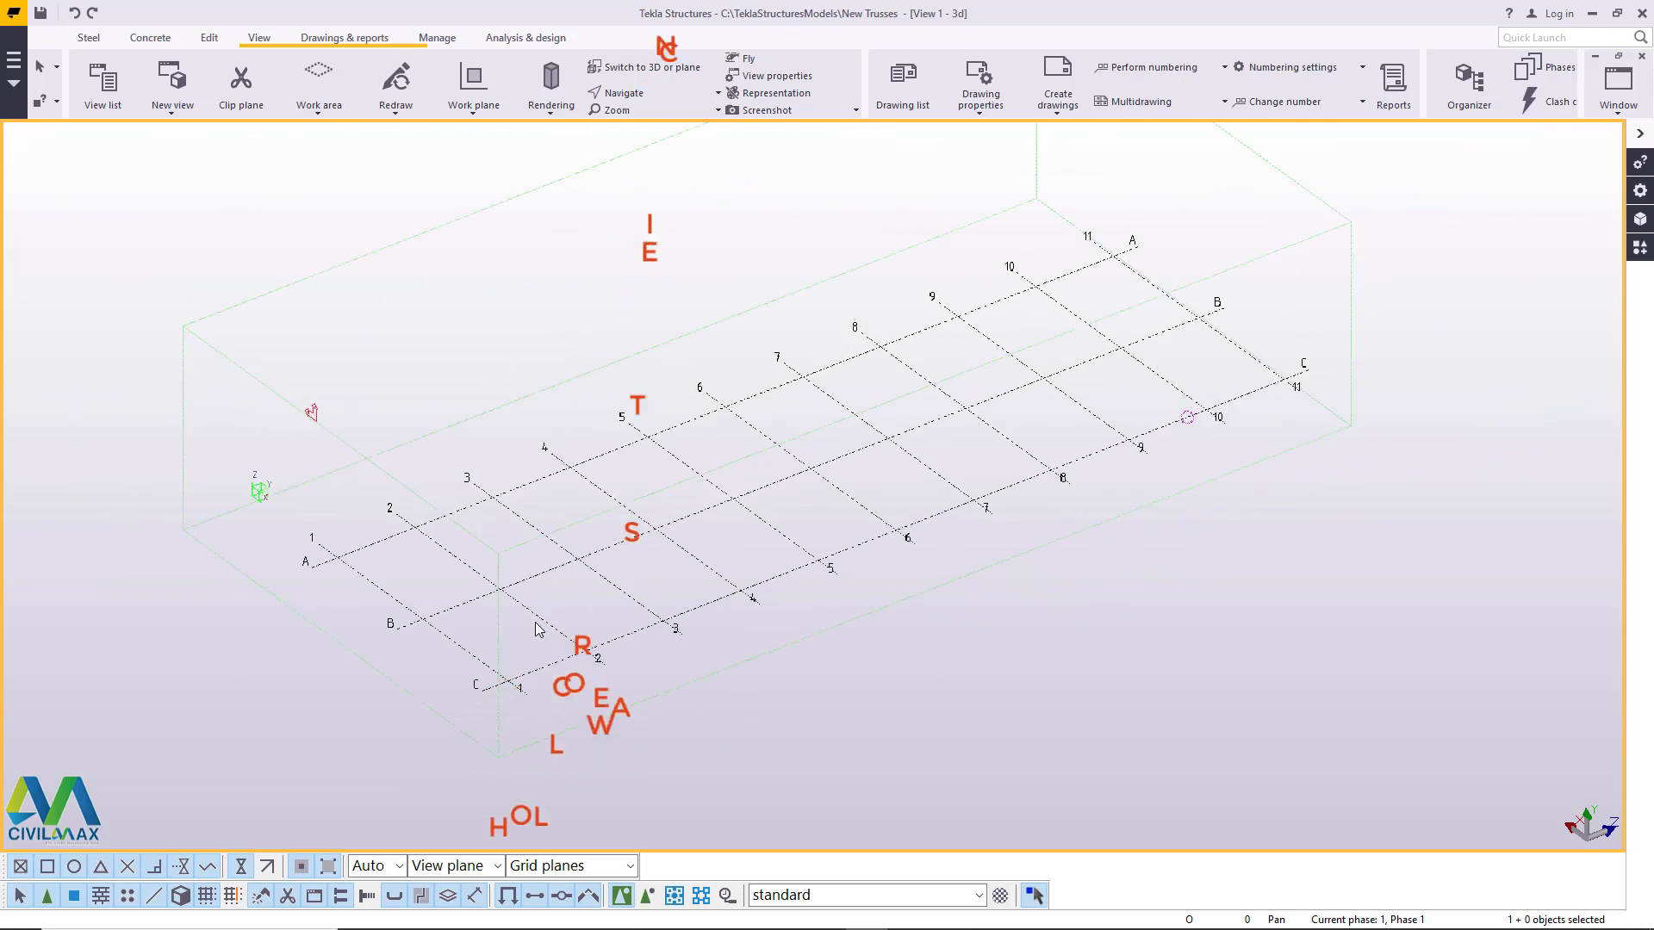
scroll(319, 410, up, 5)
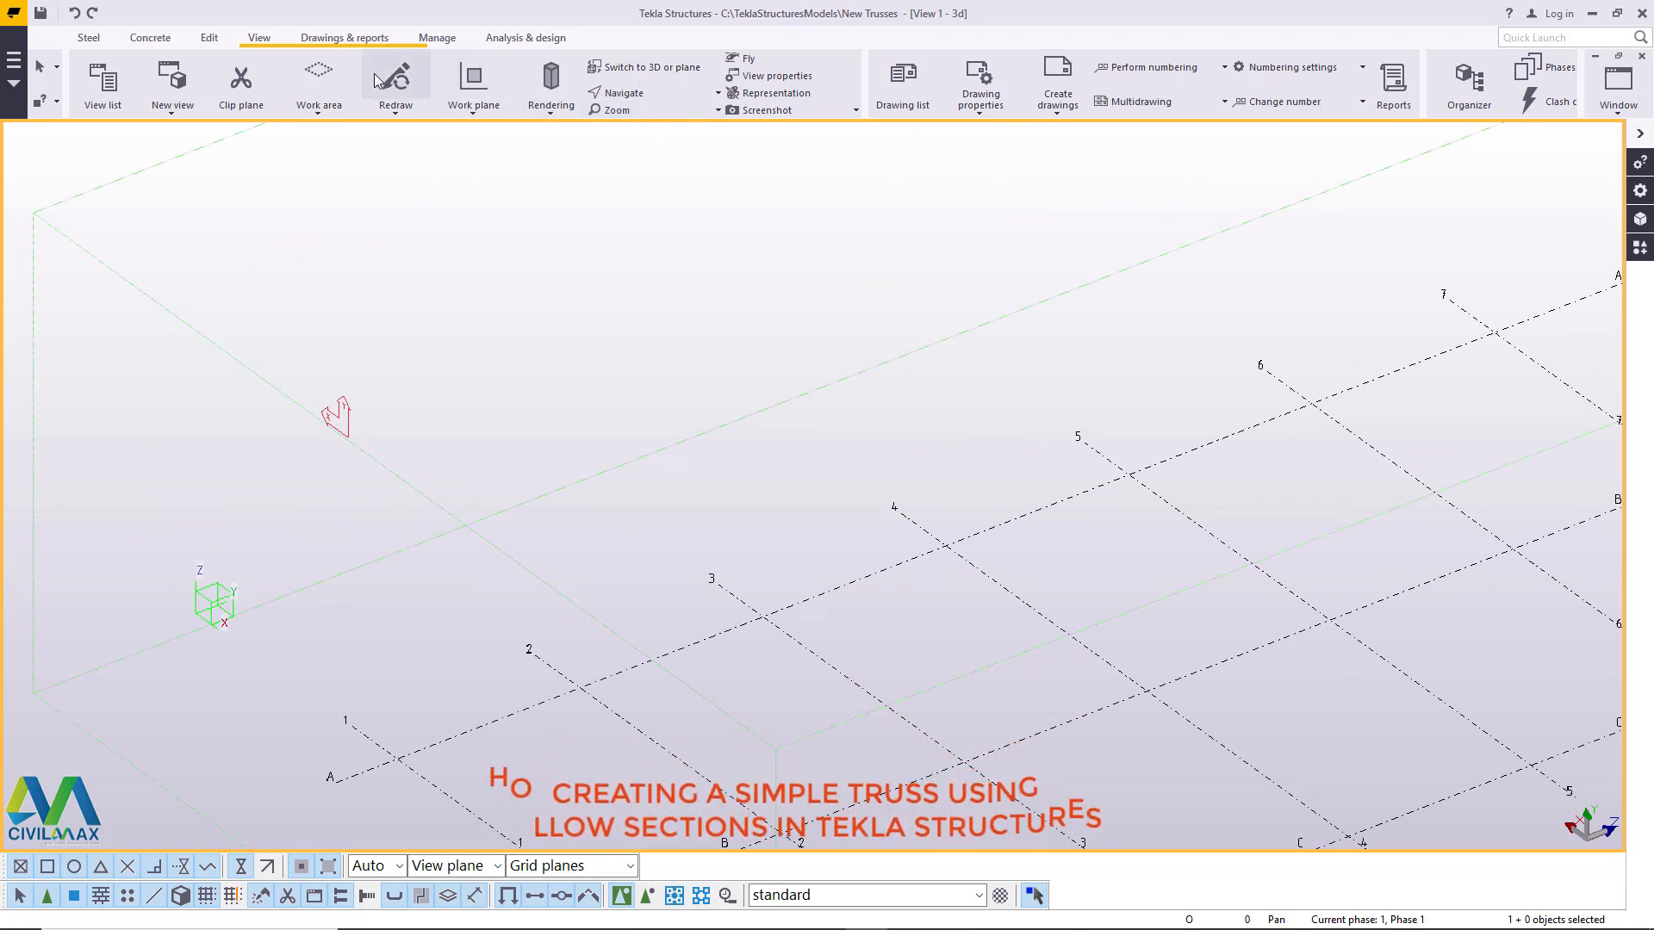
click(473, 108)
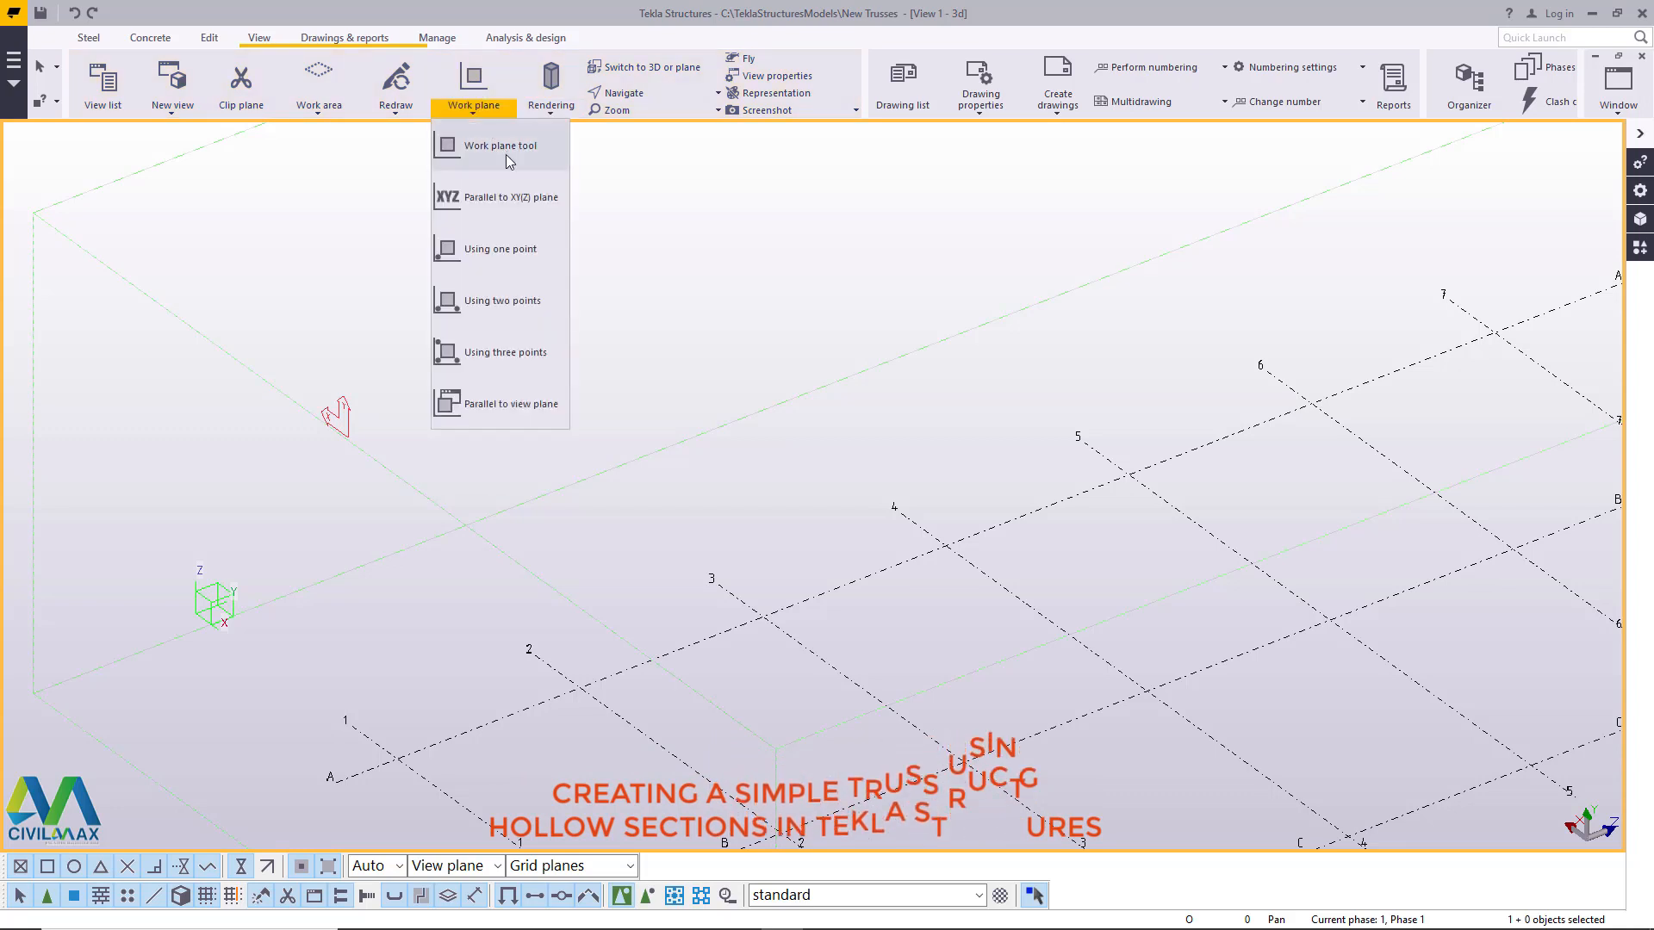
click(482, 147)
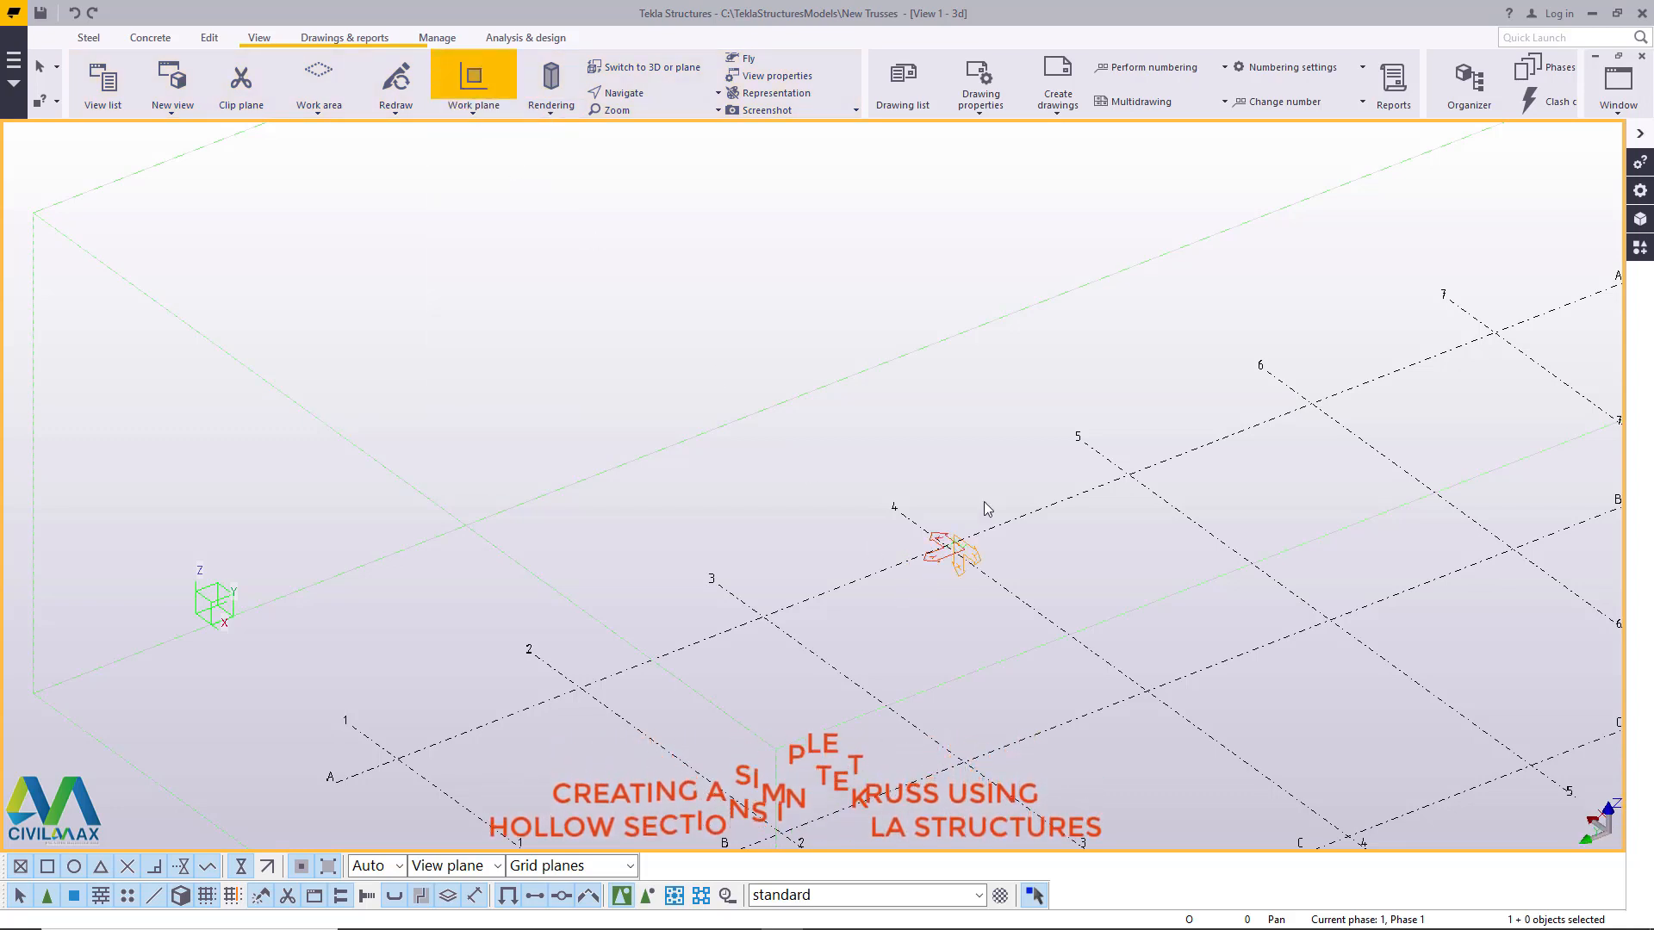
right_click(990, 436)
click(1006, 441)
scroll(713, 473, down, 3)
scroll(529, 525, down, 2)
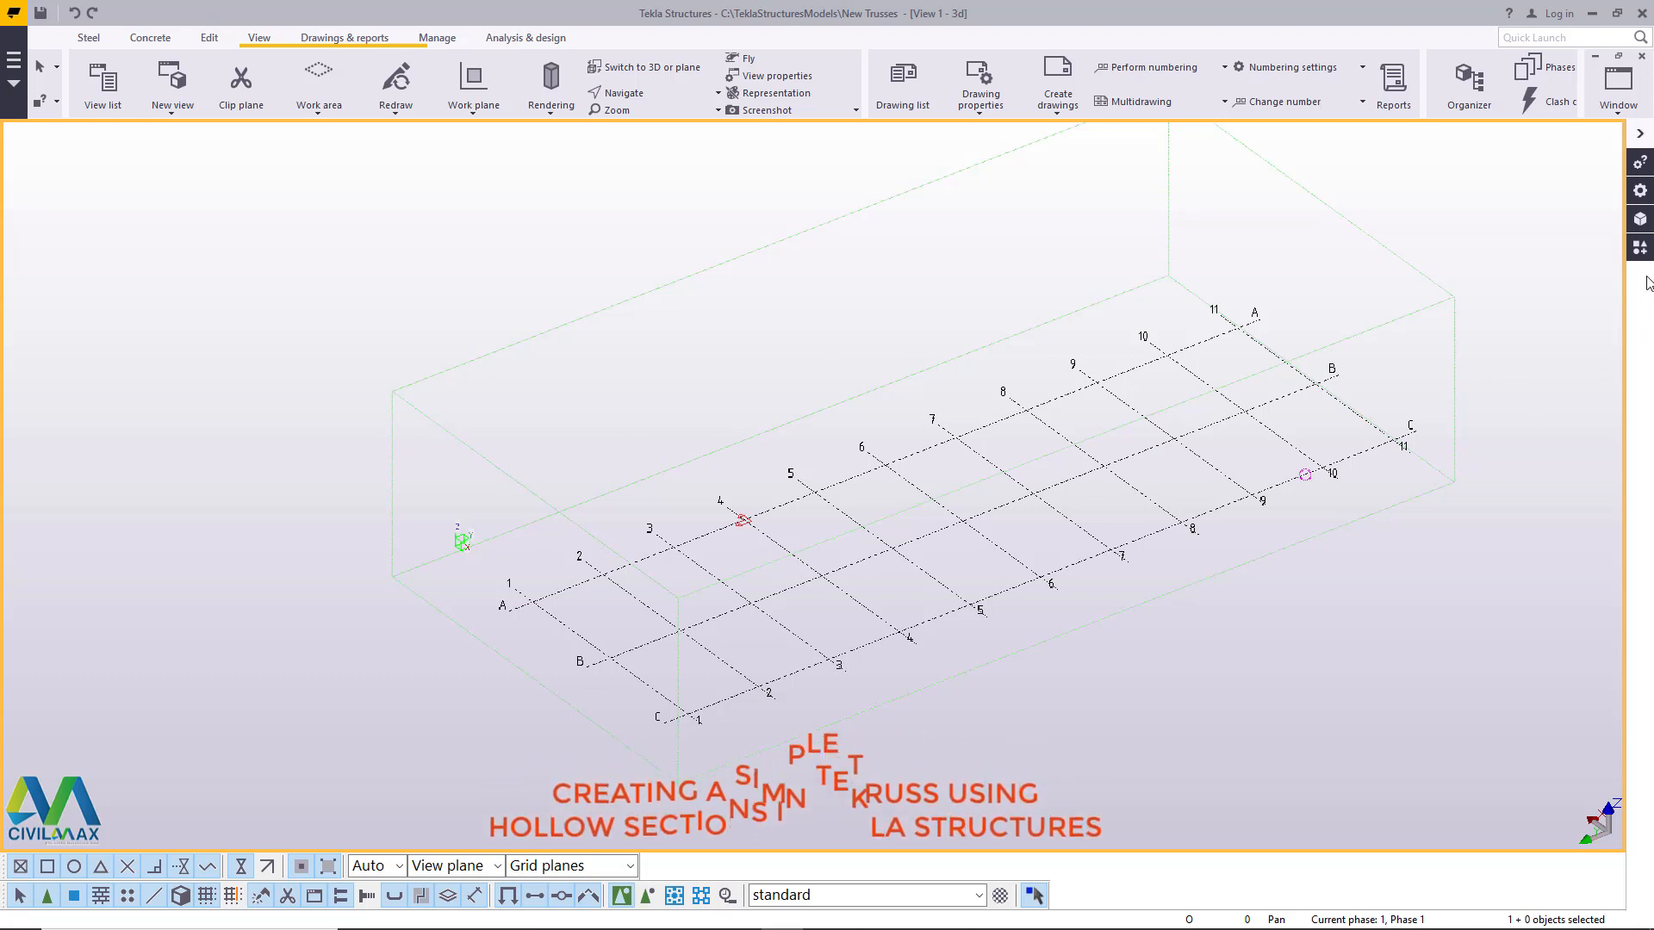
- Search the applications and components catalog for "truss" and open the Truss (S78) properties
click(1641, 250)
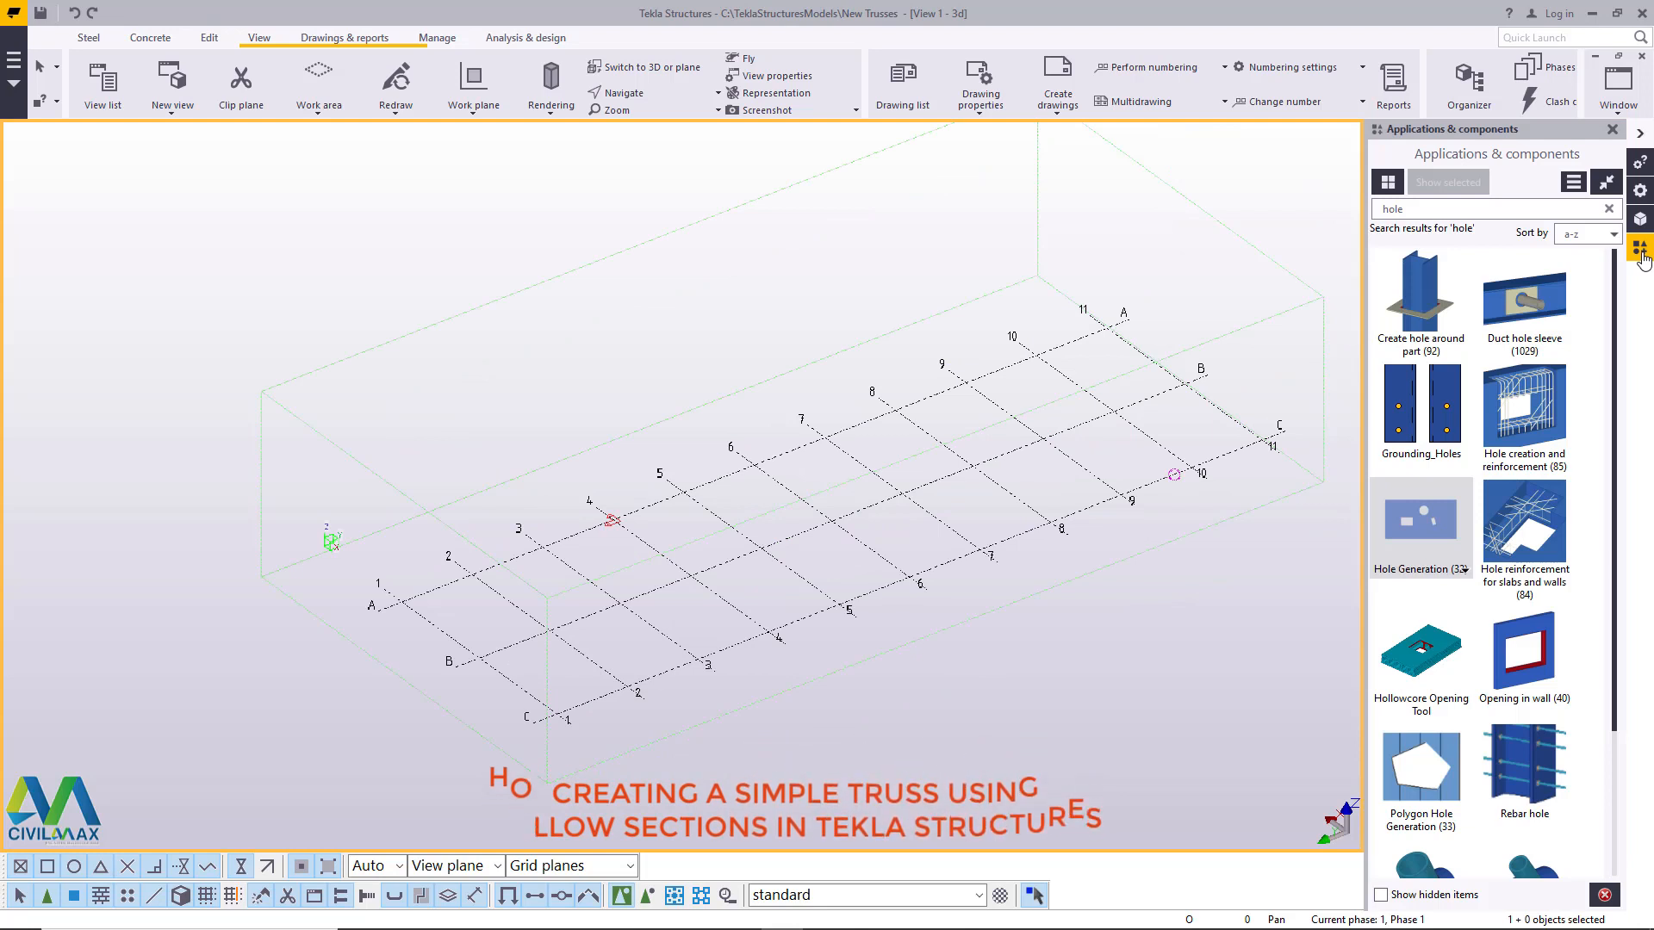
click(1445, 212)
key(BackSpace)
key(BackSpace)
key(BackSpace)
key(BackSpace)
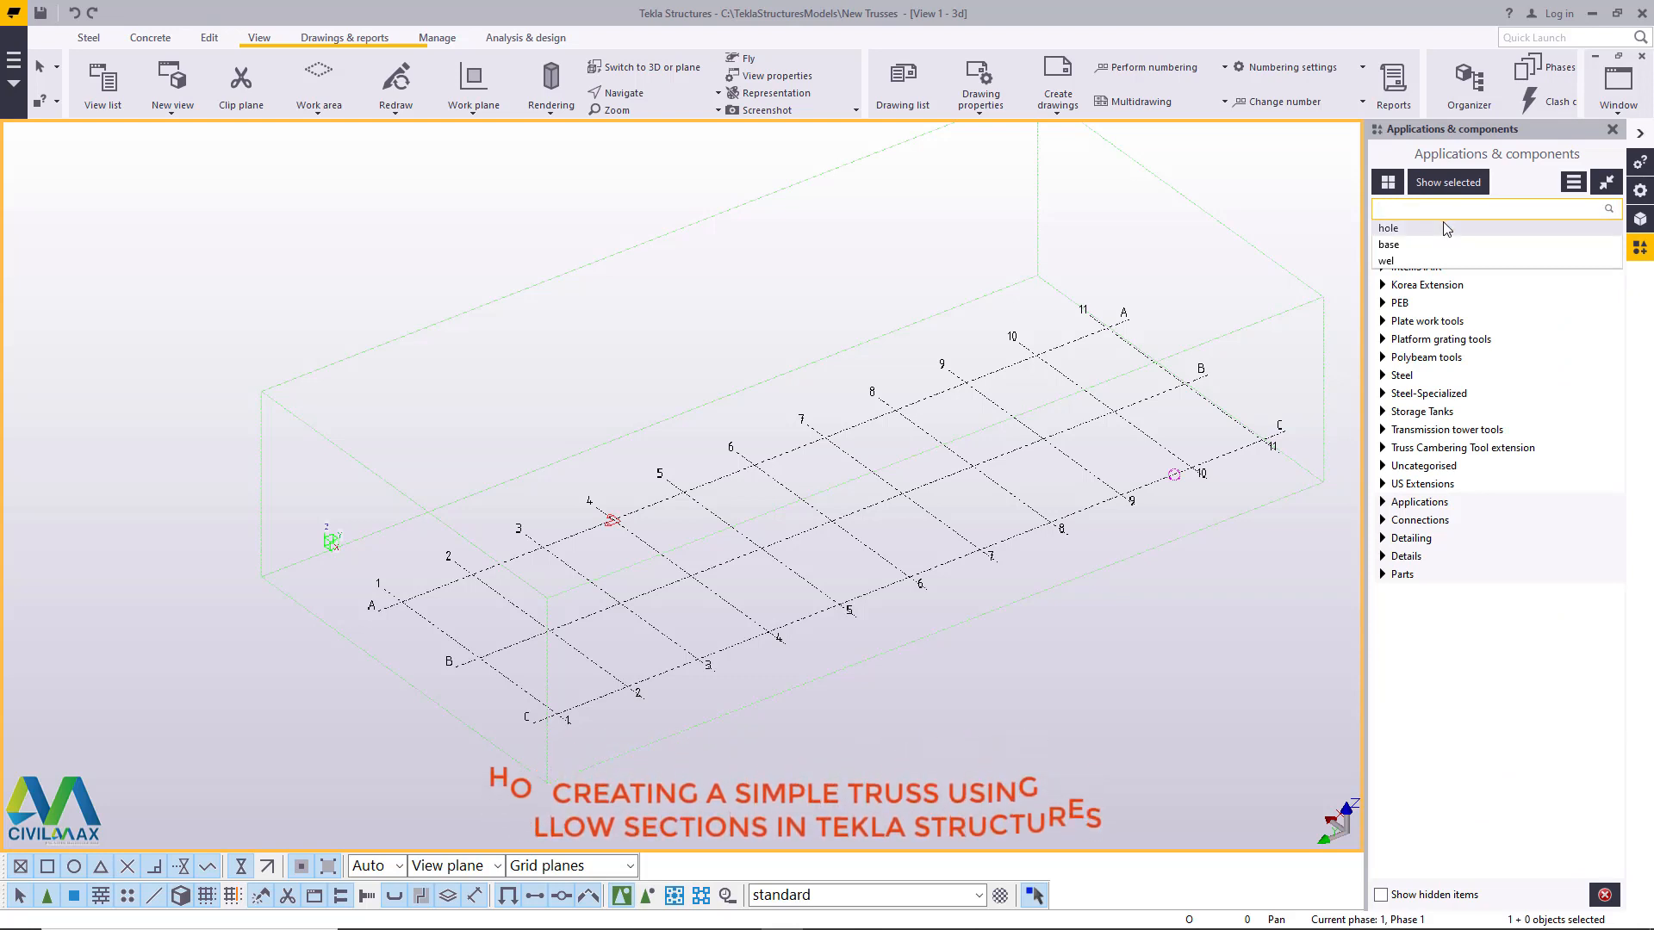
text(truss)
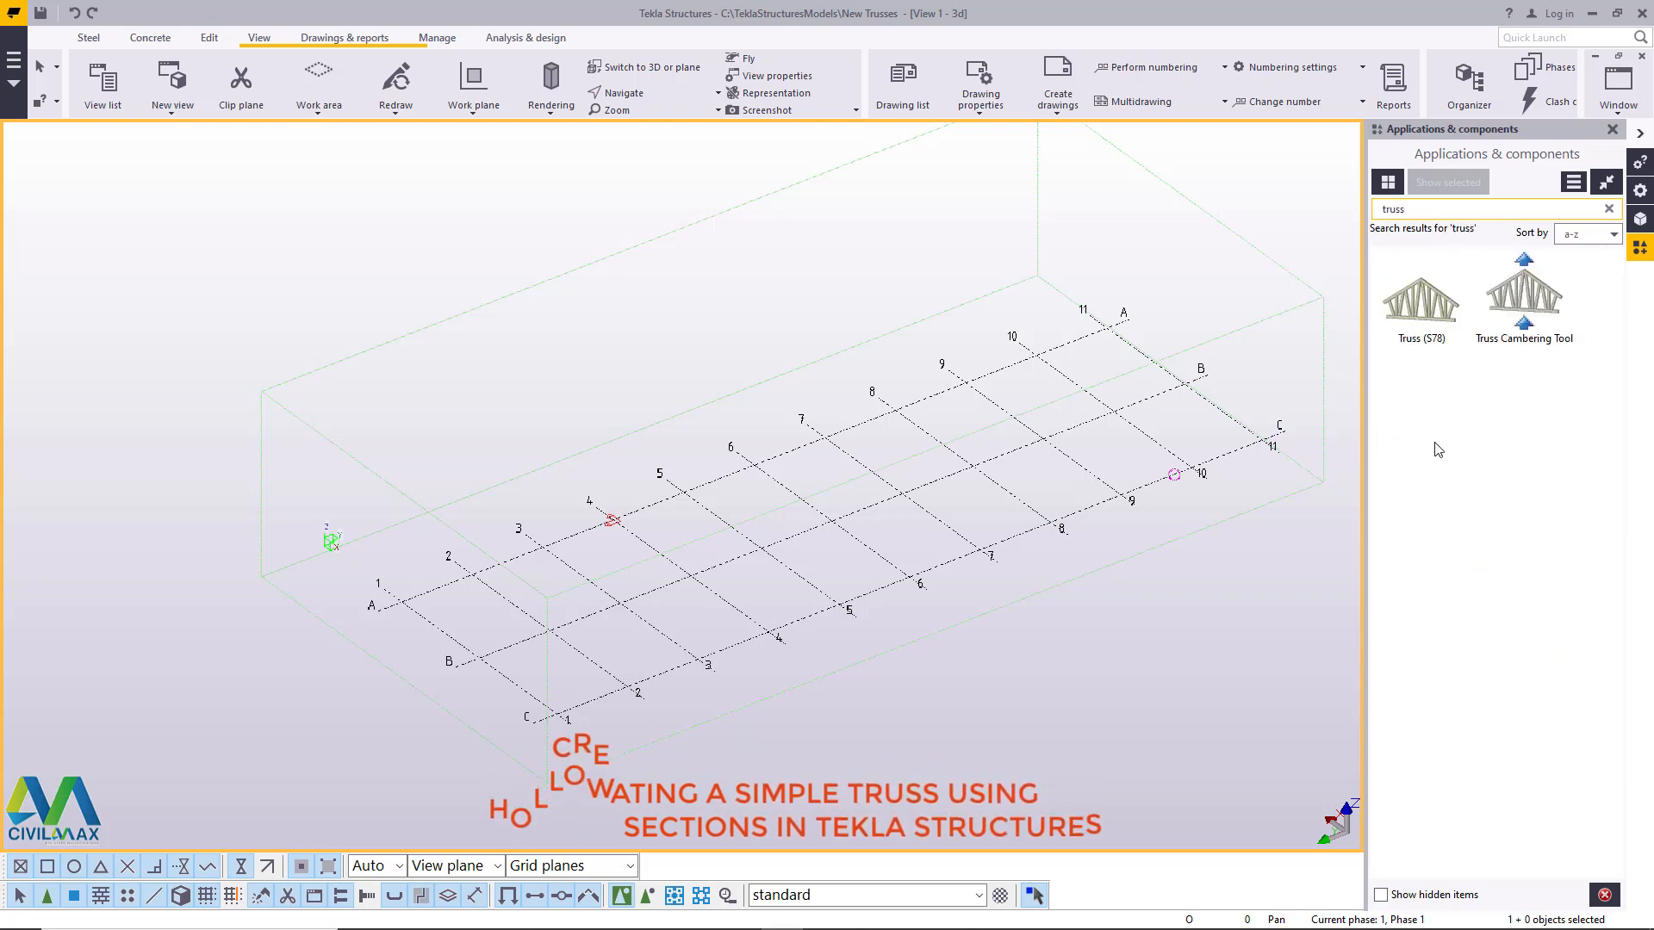
double_click(1421, 297)
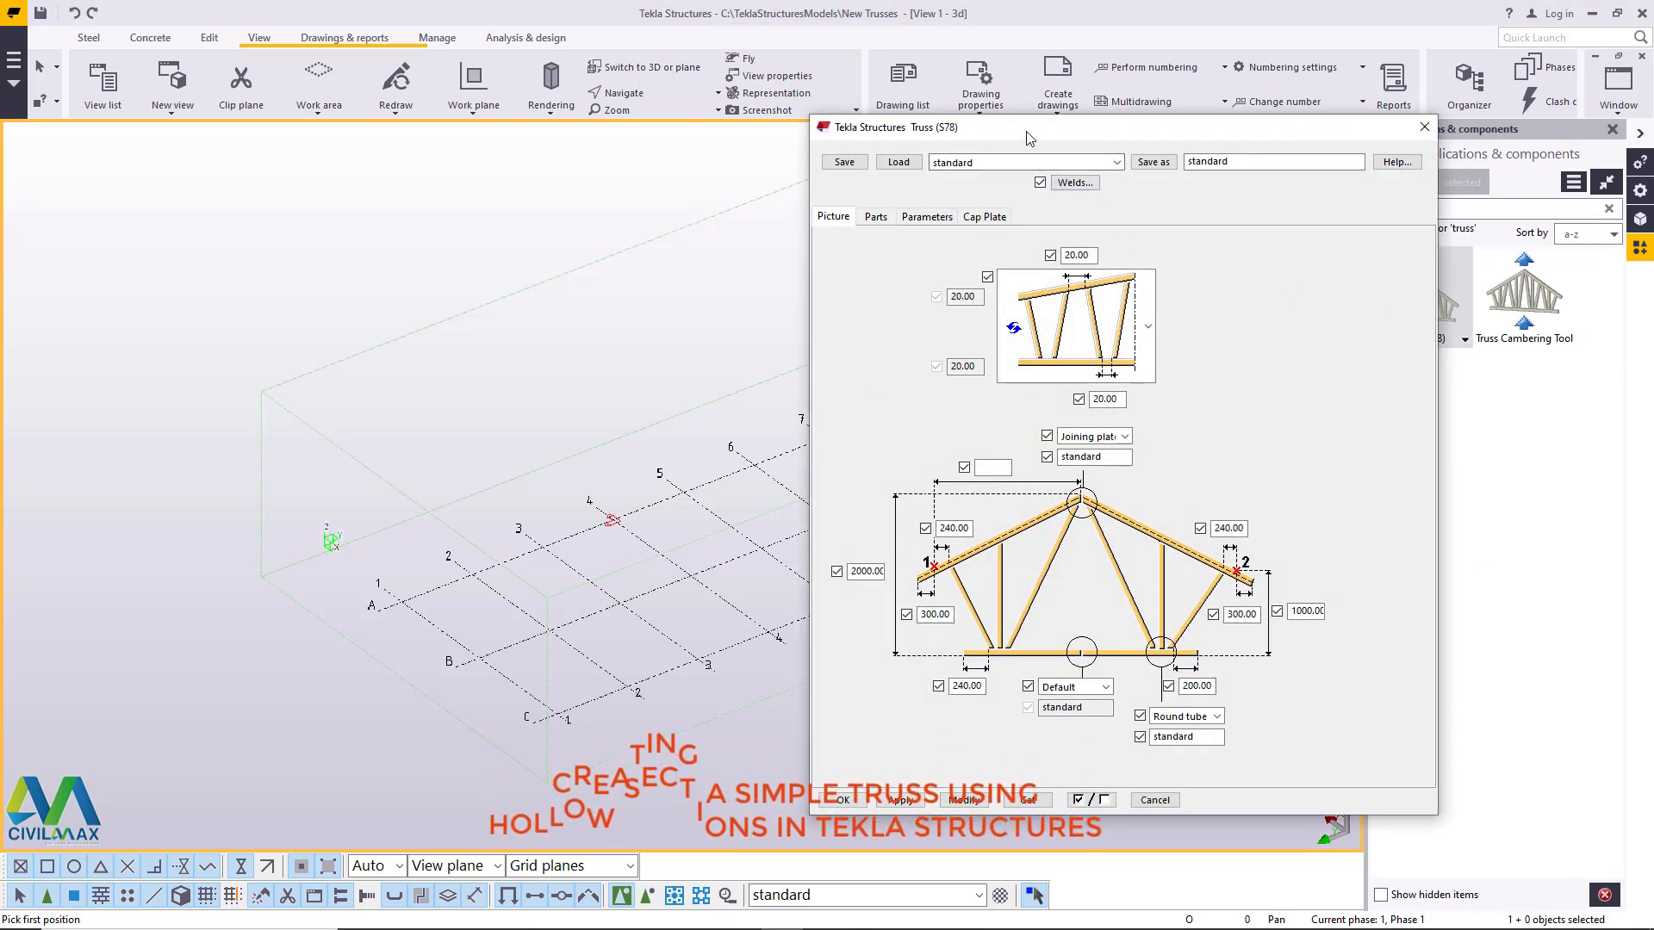
- Examine the truss component's part profiles, parameters, cap plate options and overall dimension settings
scroll(276, 601, down, 2)
scroll(480, 639, up, 2)
scroll(480, 639, up, 1)
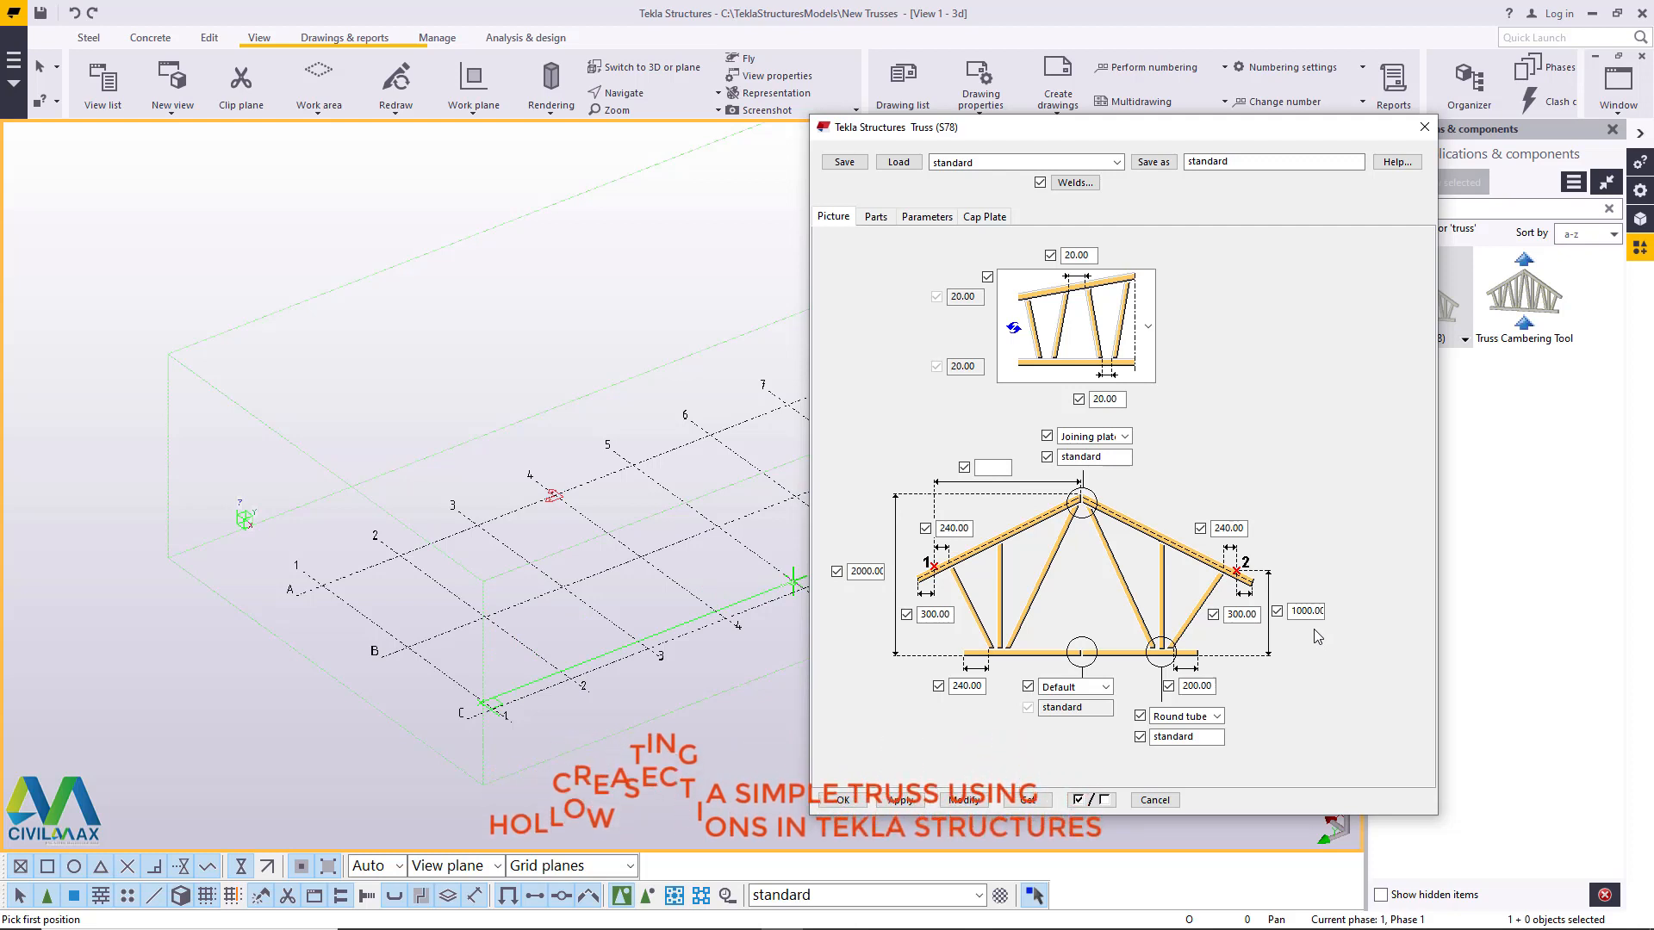
click(875, 218)
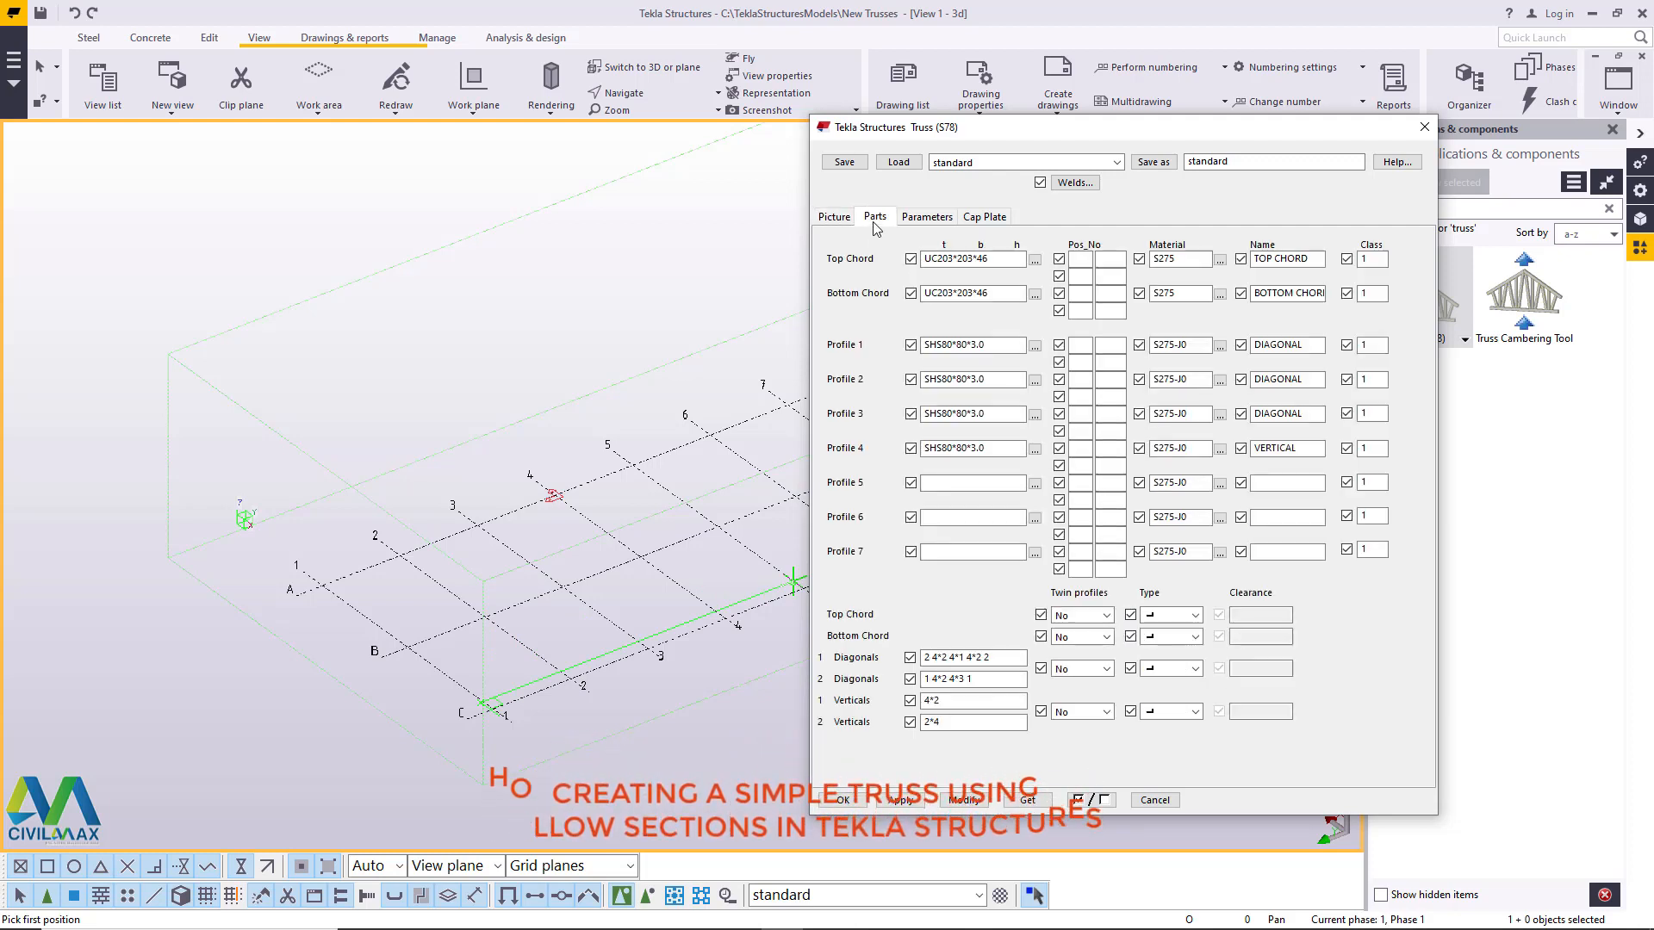
click(925, 217)
click(987, 218)
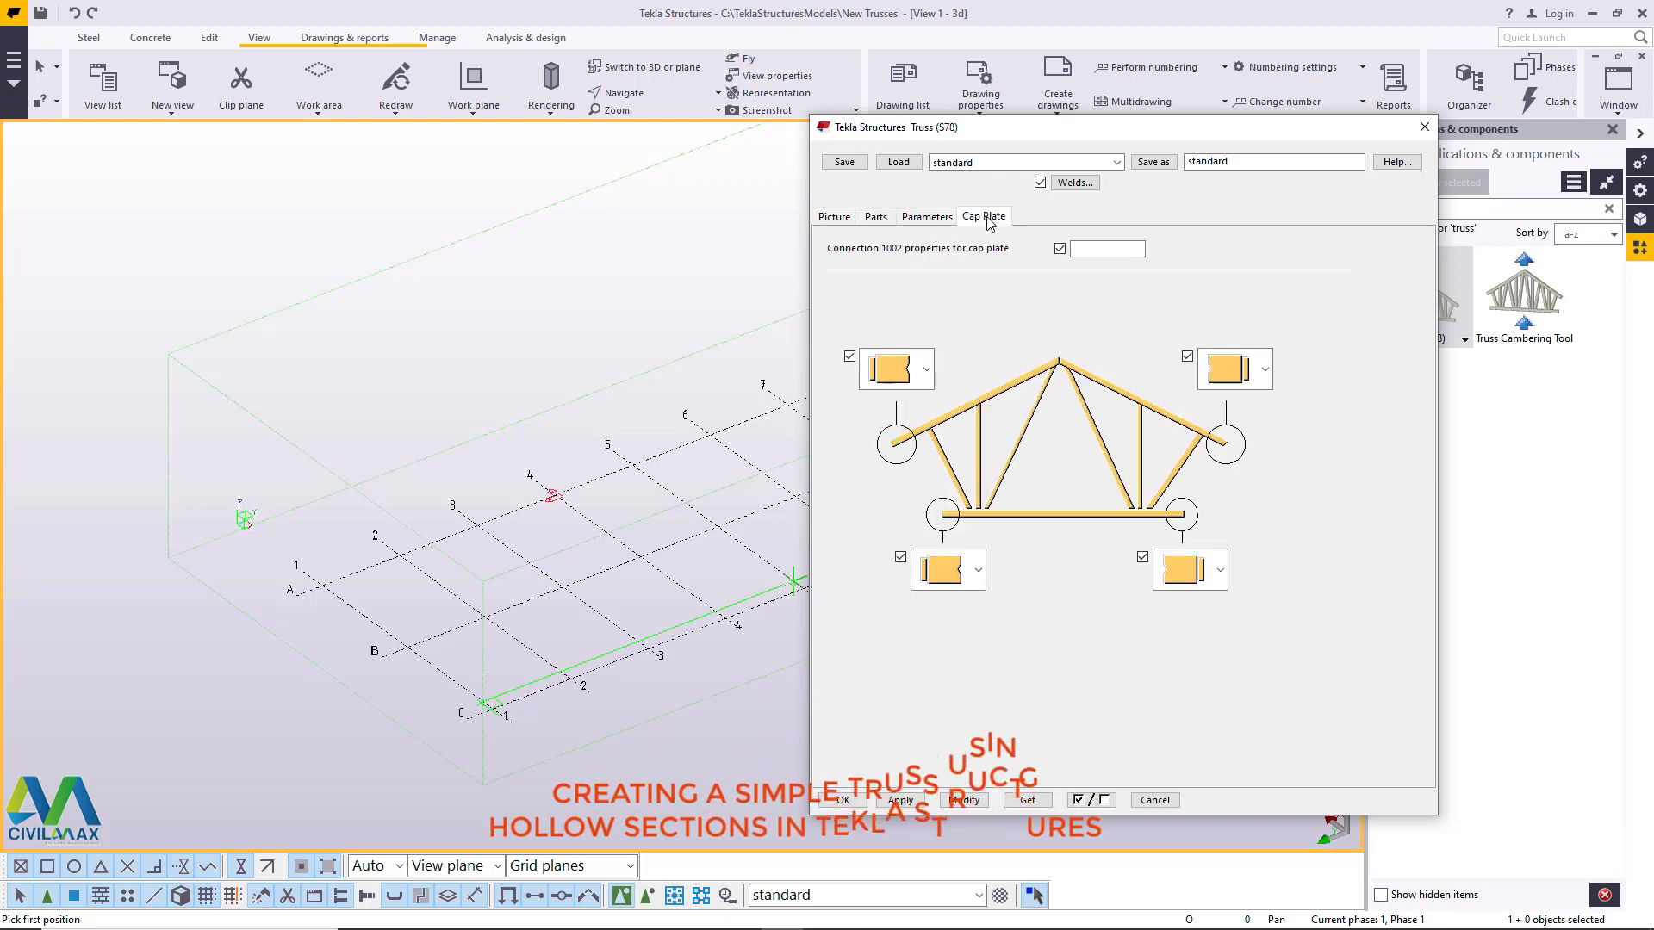
click(1220, 569)
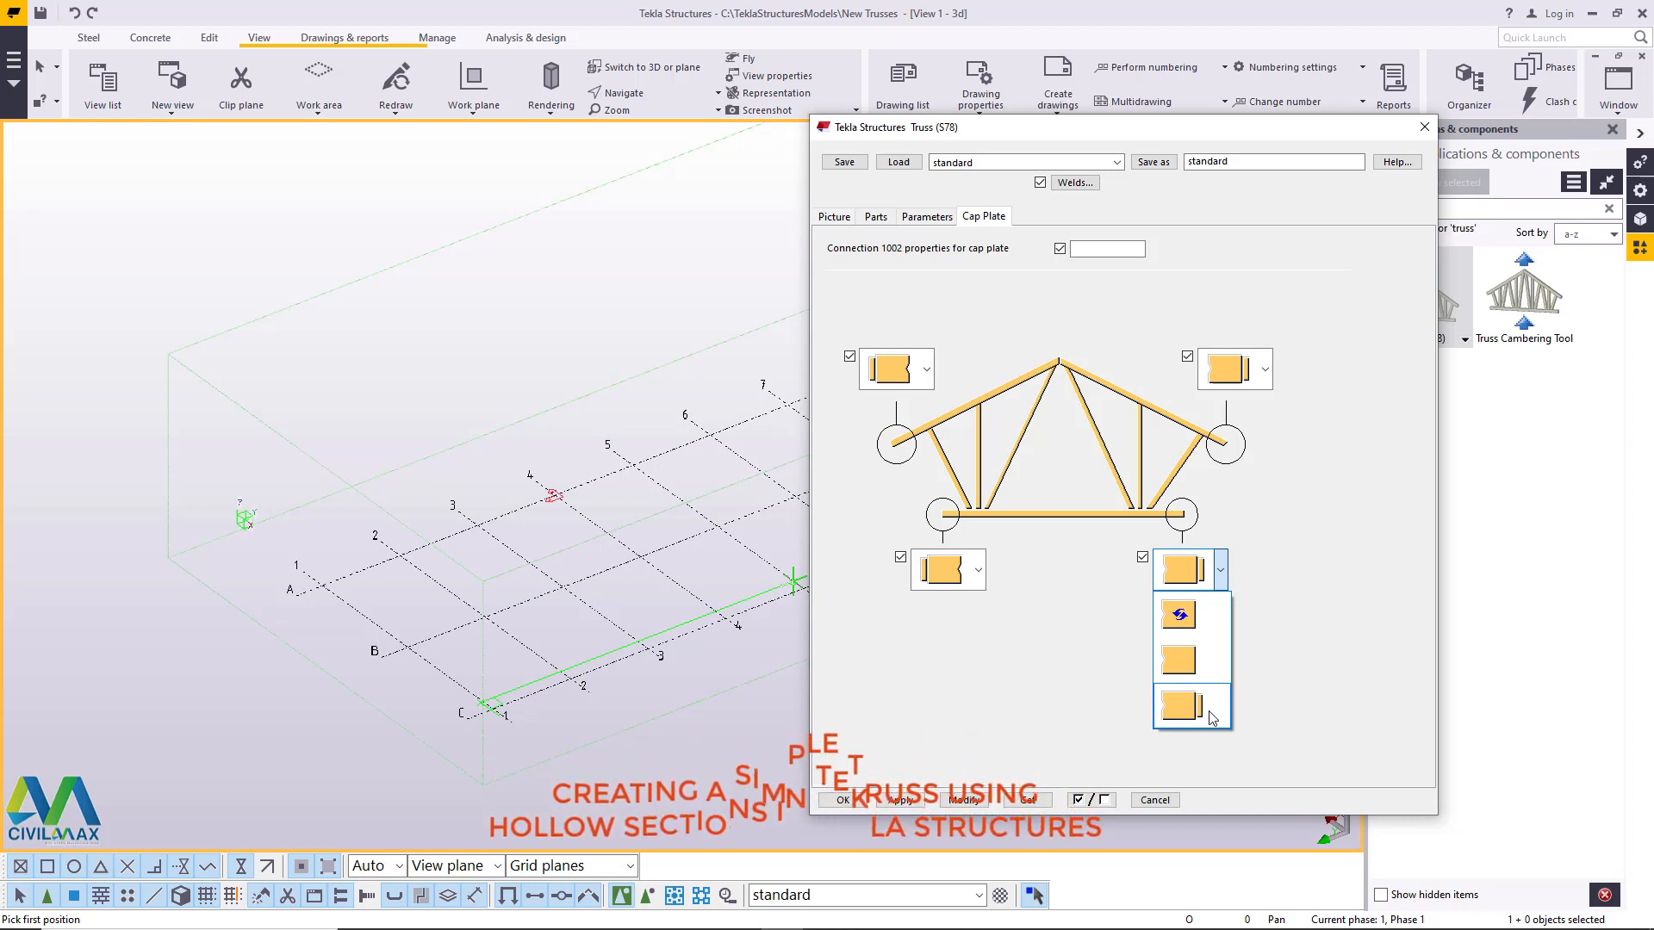
click(1203, 712)
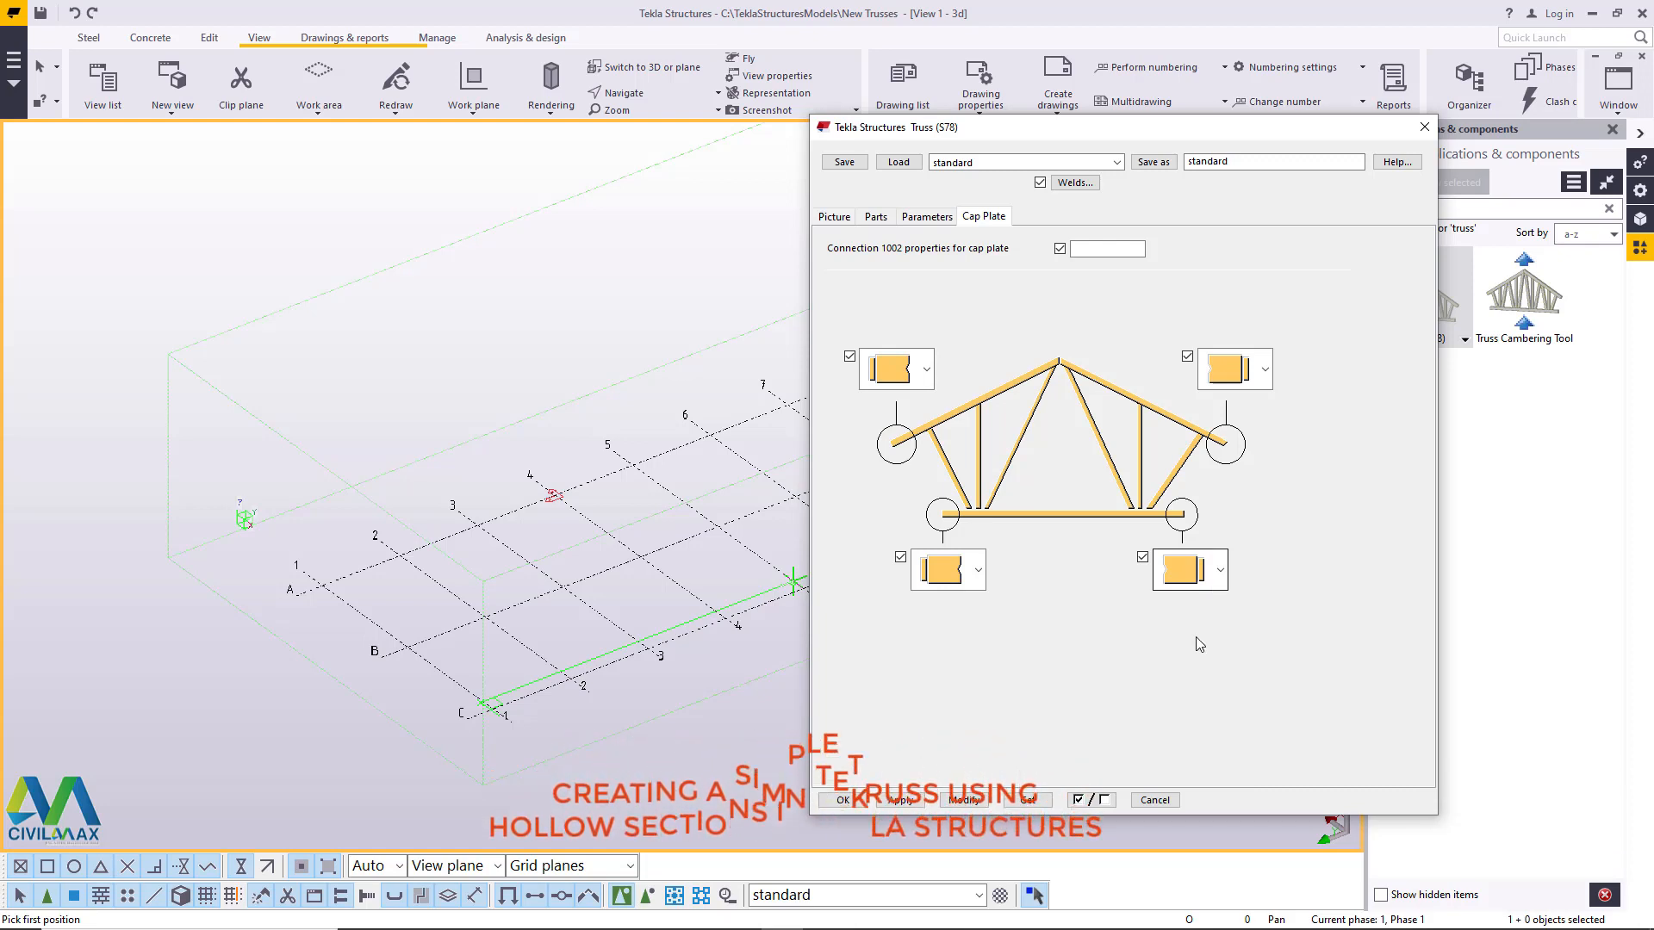
click(934, 219)
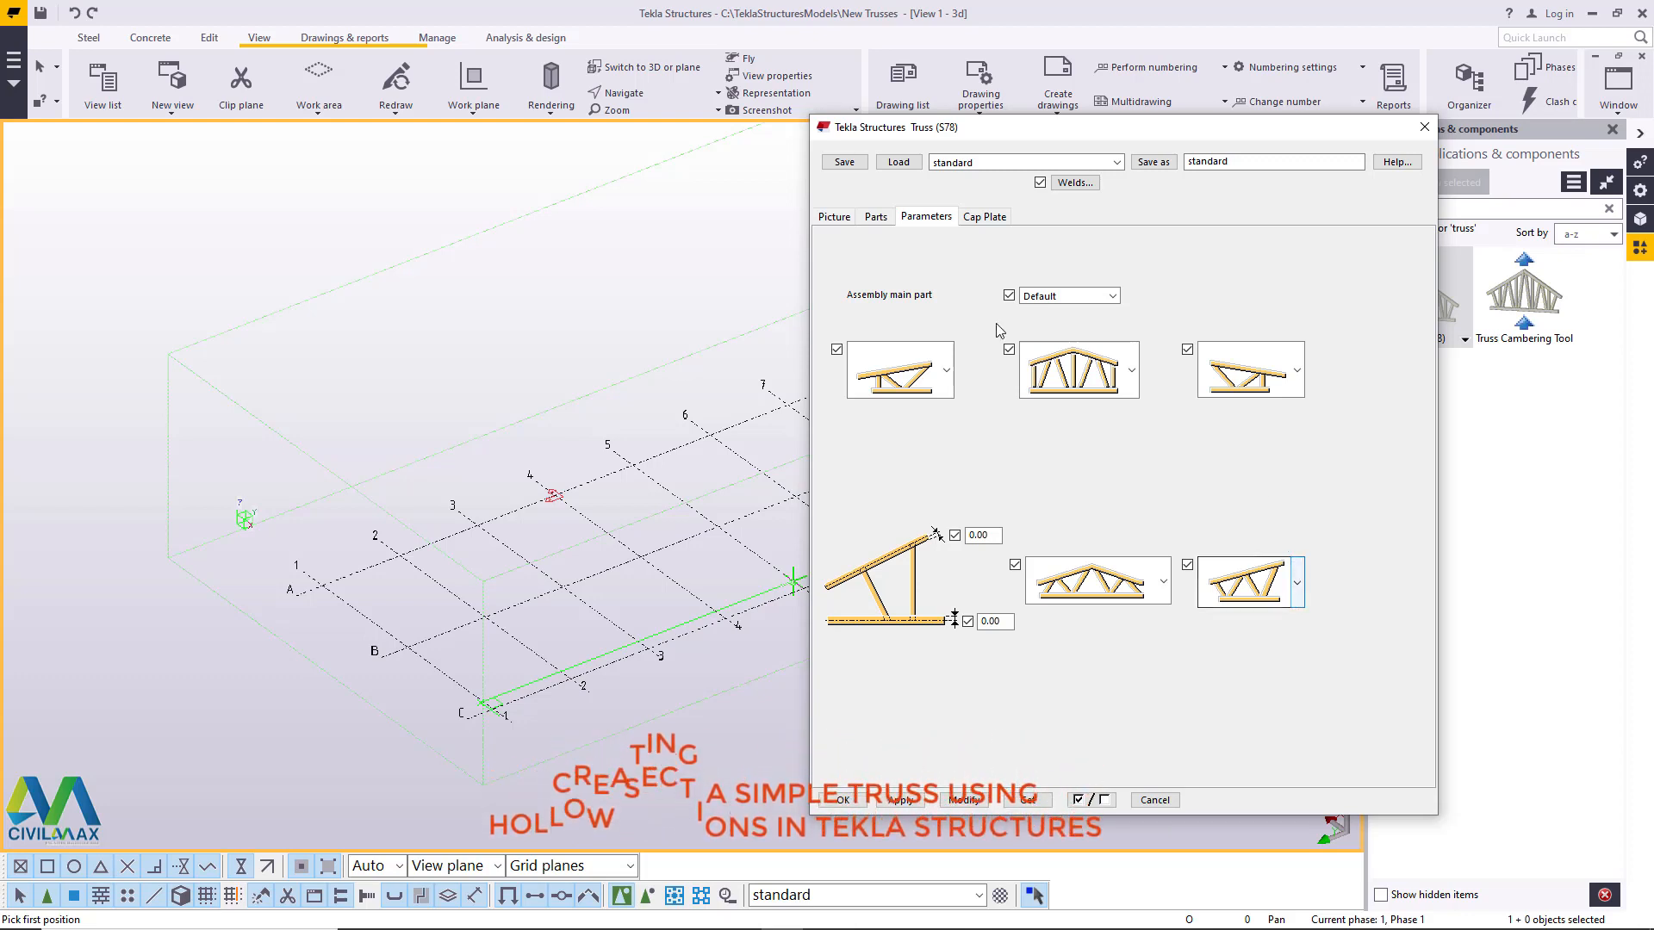
click(875, 216)
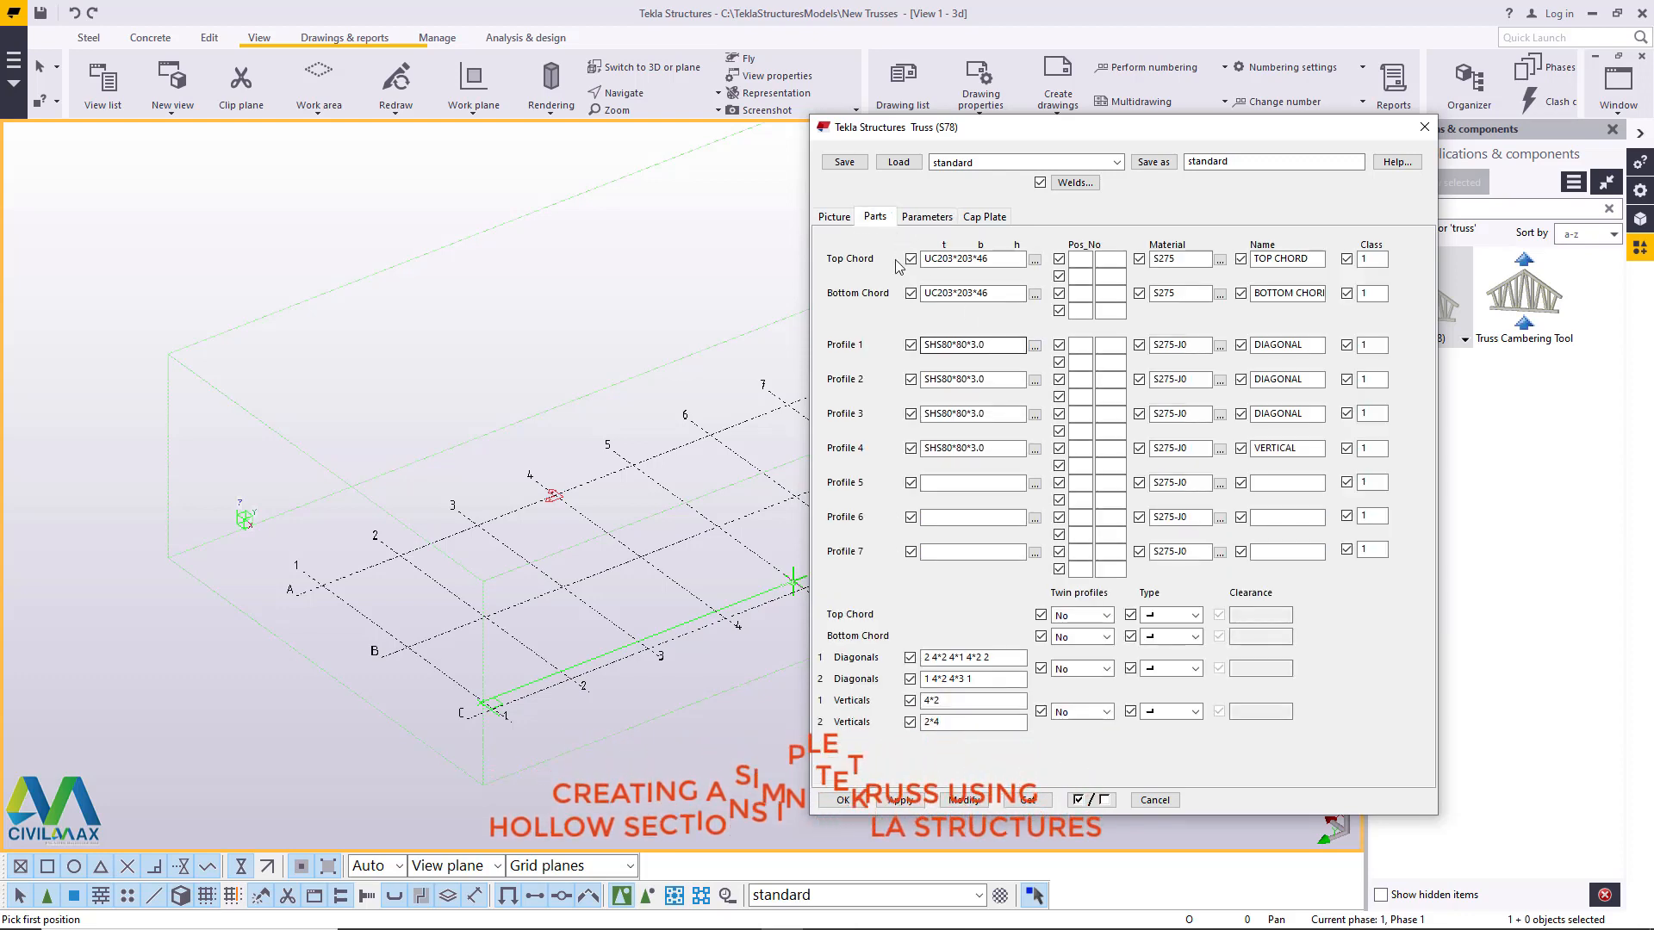
click(835, 217)
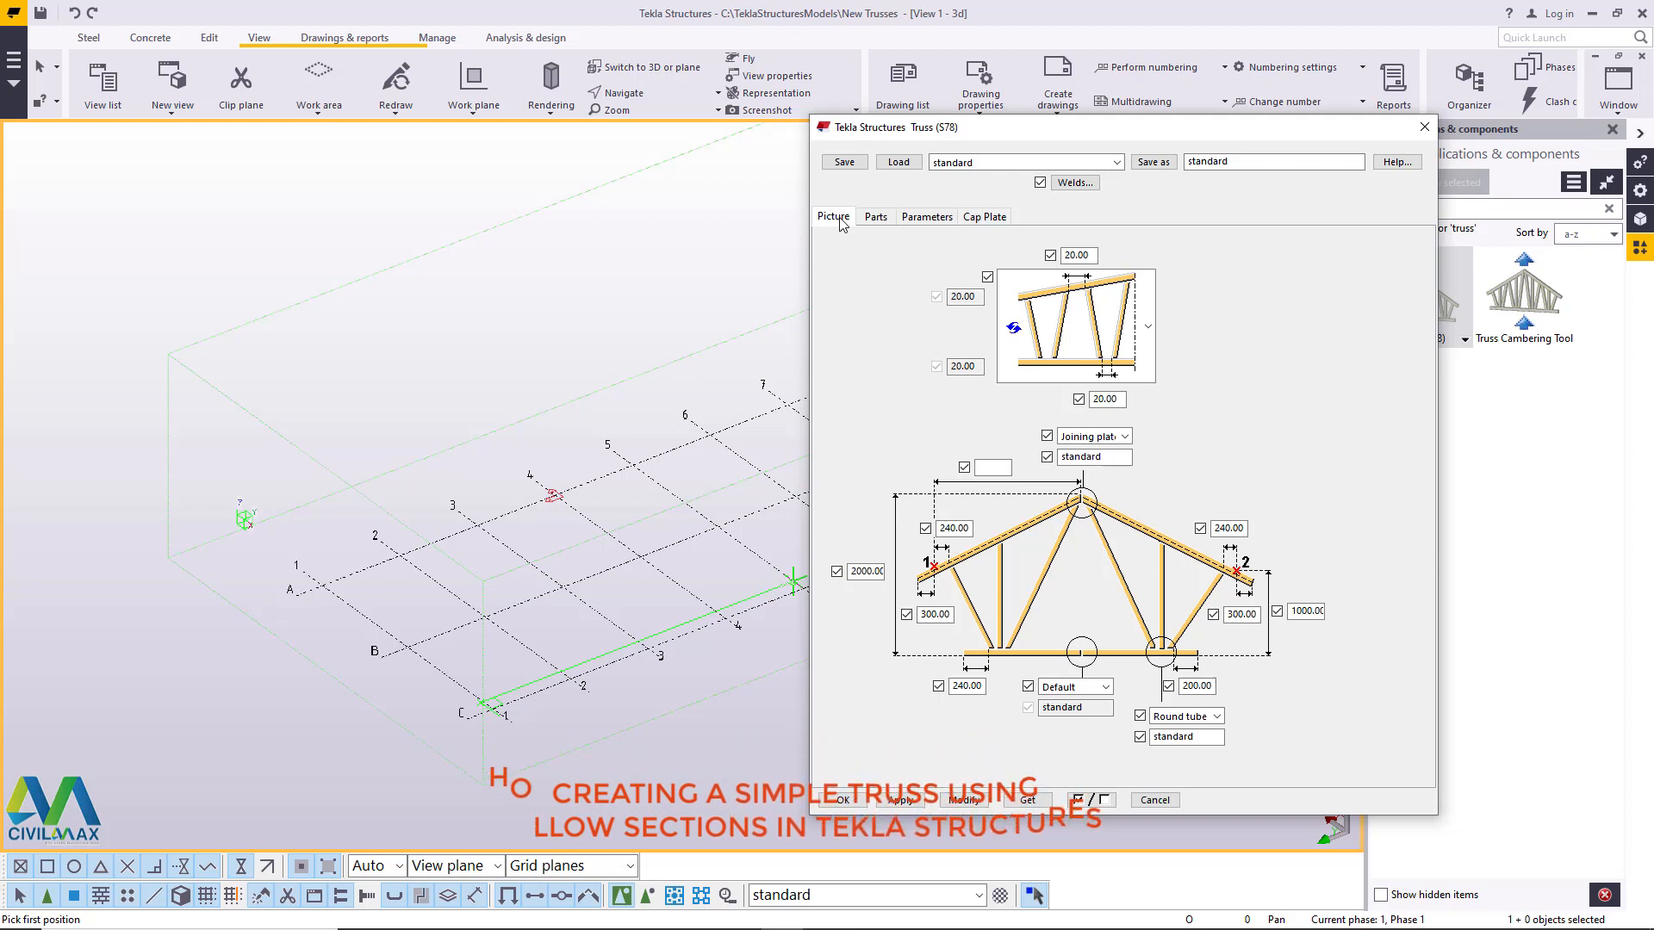
- Load the saved "truss 2" settings into the truss properties and review the chord and diagonal profiles
click(1026, 162)
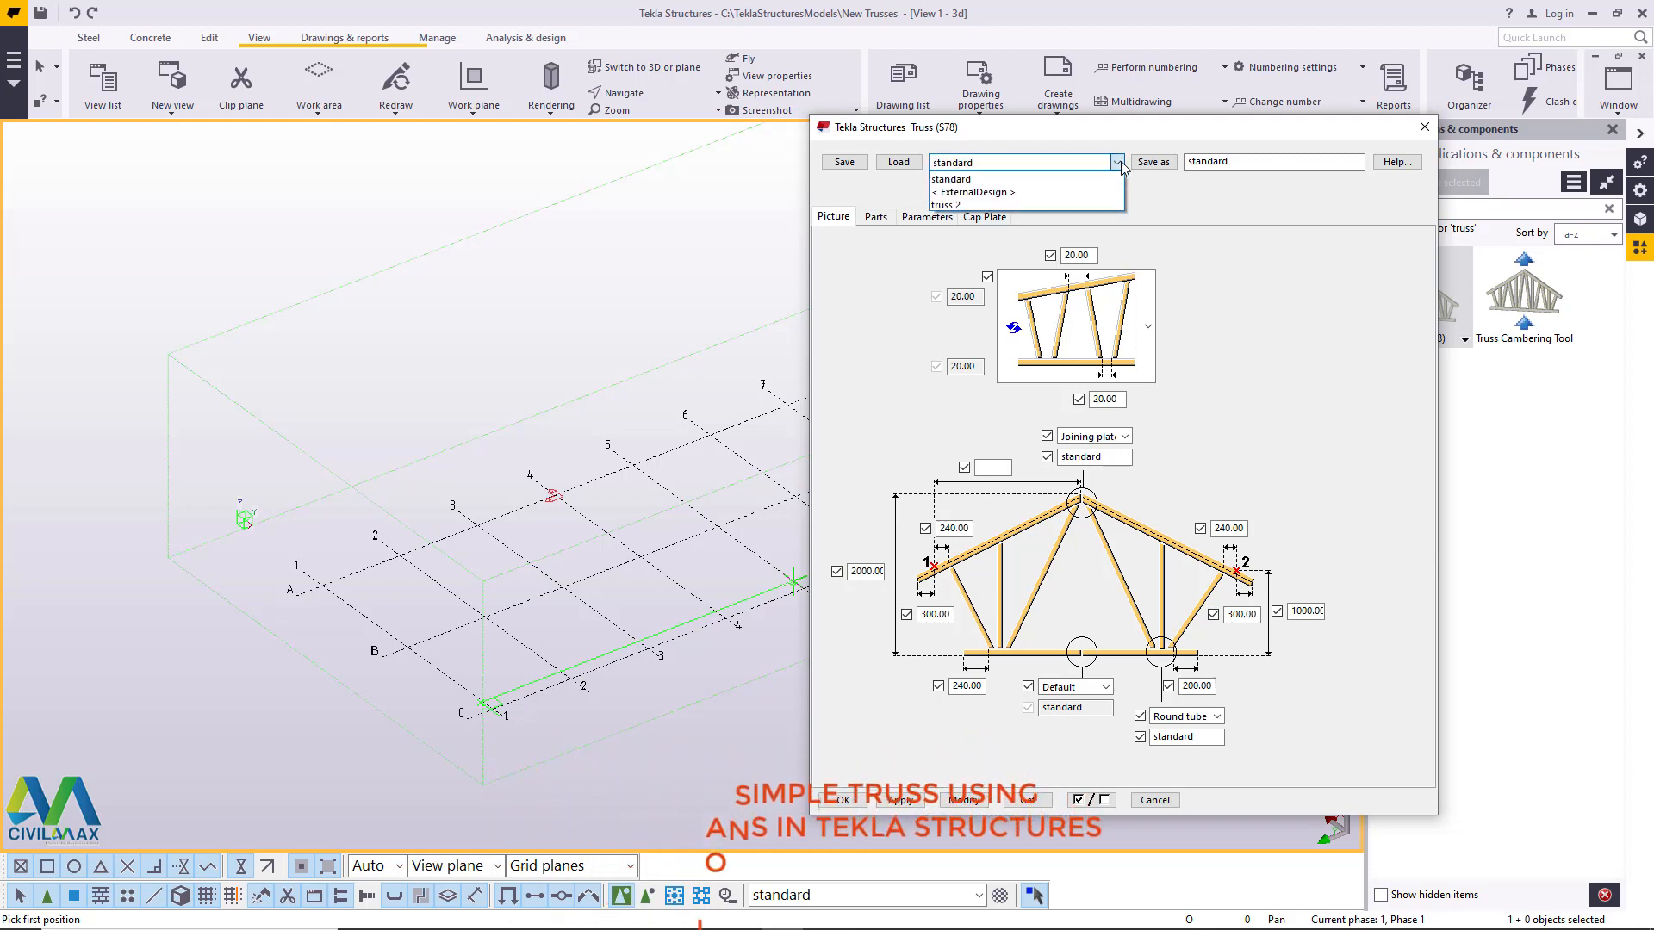
click(984, 207)
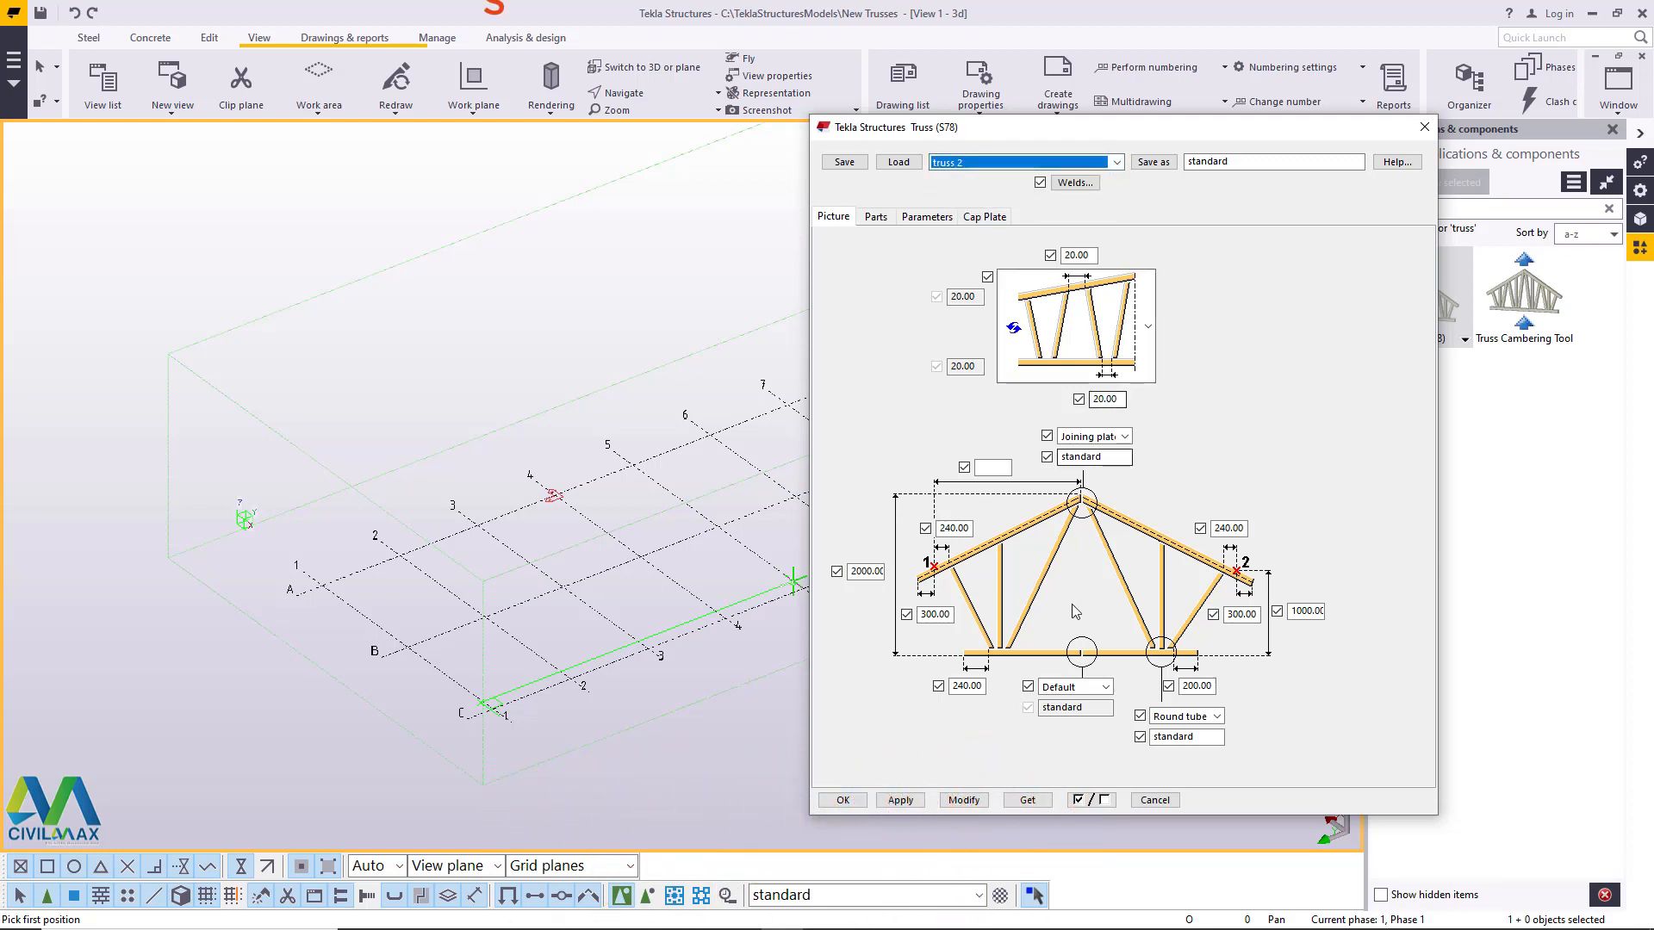
click(899, 162)
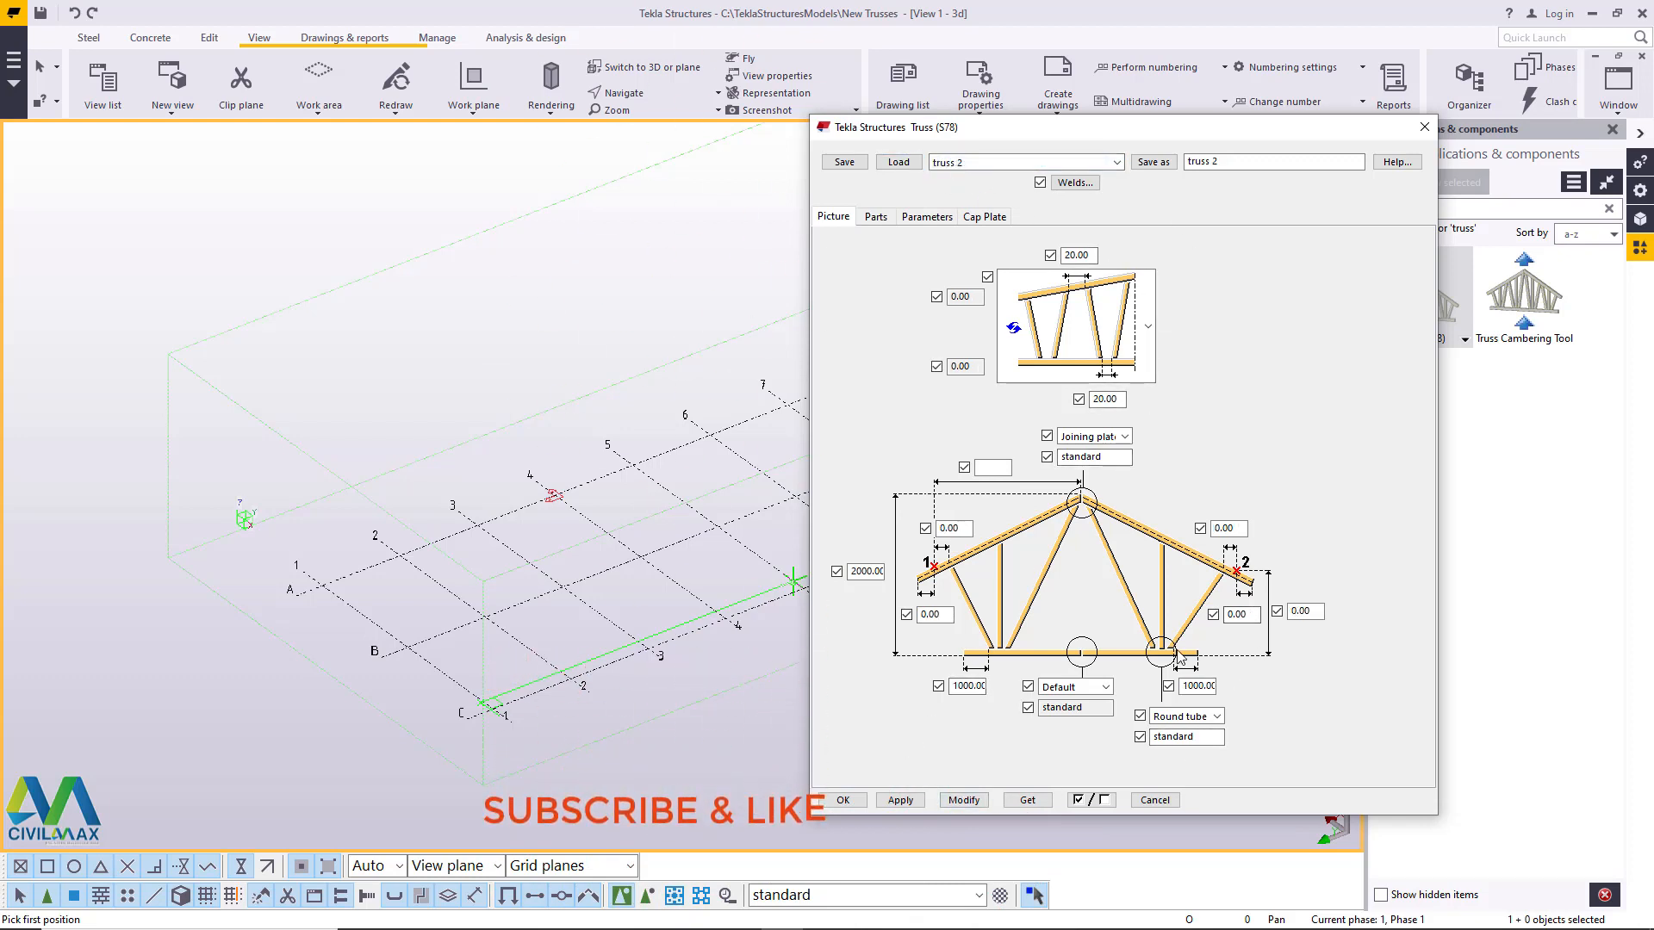
drag(1071, 132, 908, 112)
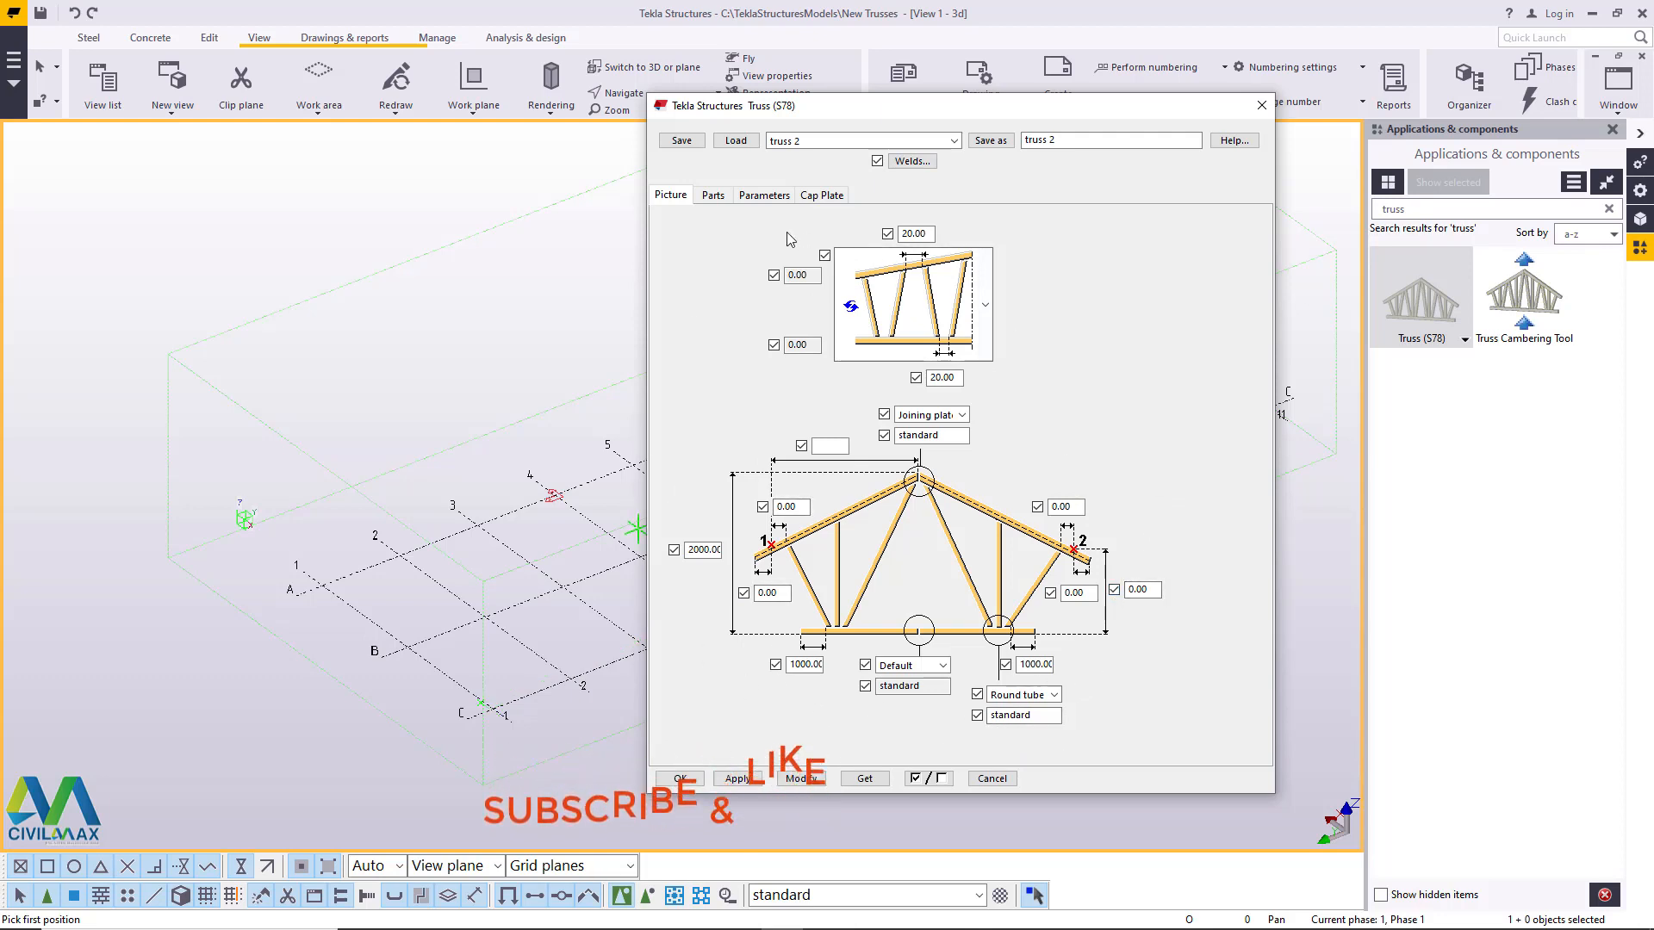
click(713, 196)
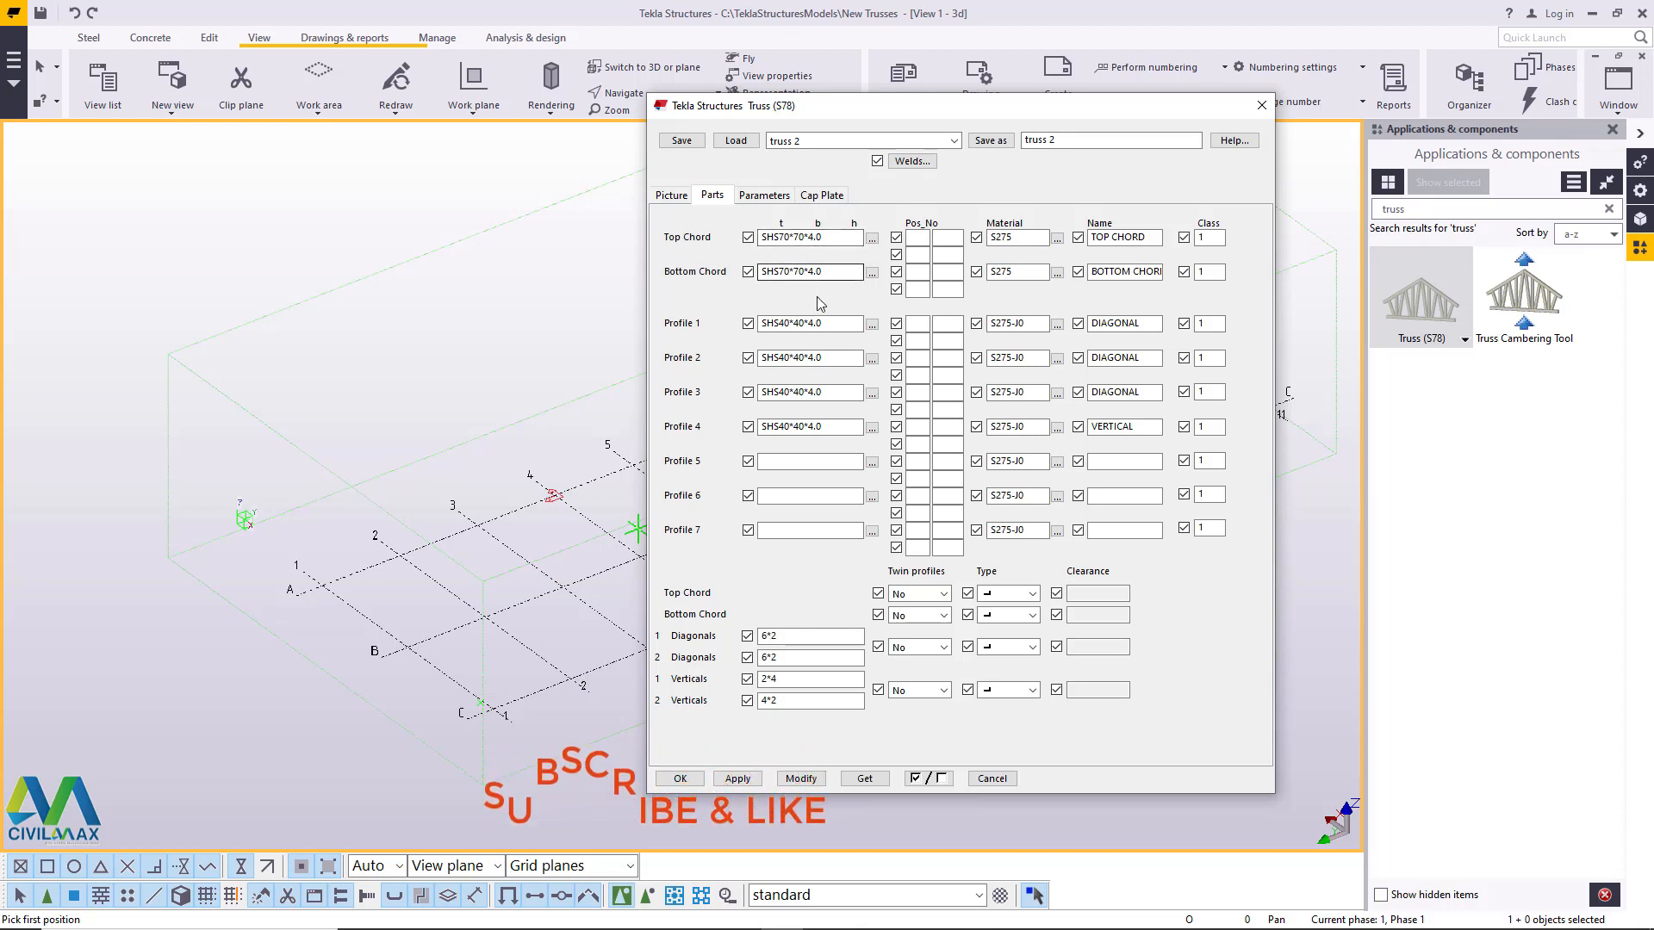
click(803, 326)
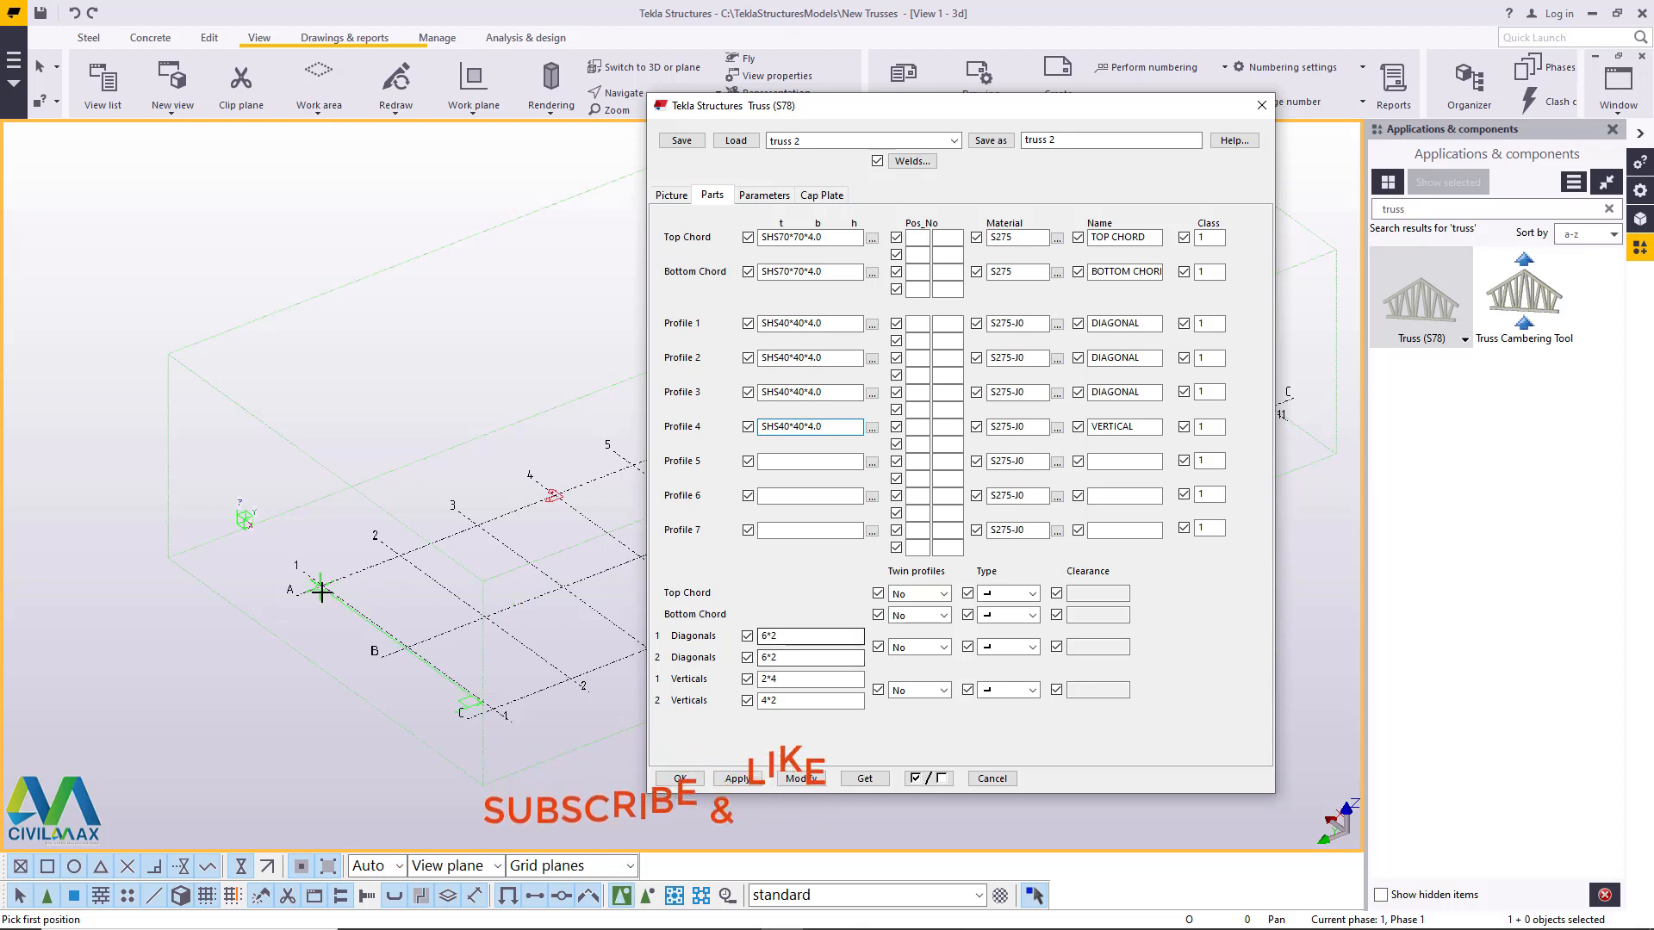
scroll(326, 589, down, 3)
scroll(450, 655, up, 4)
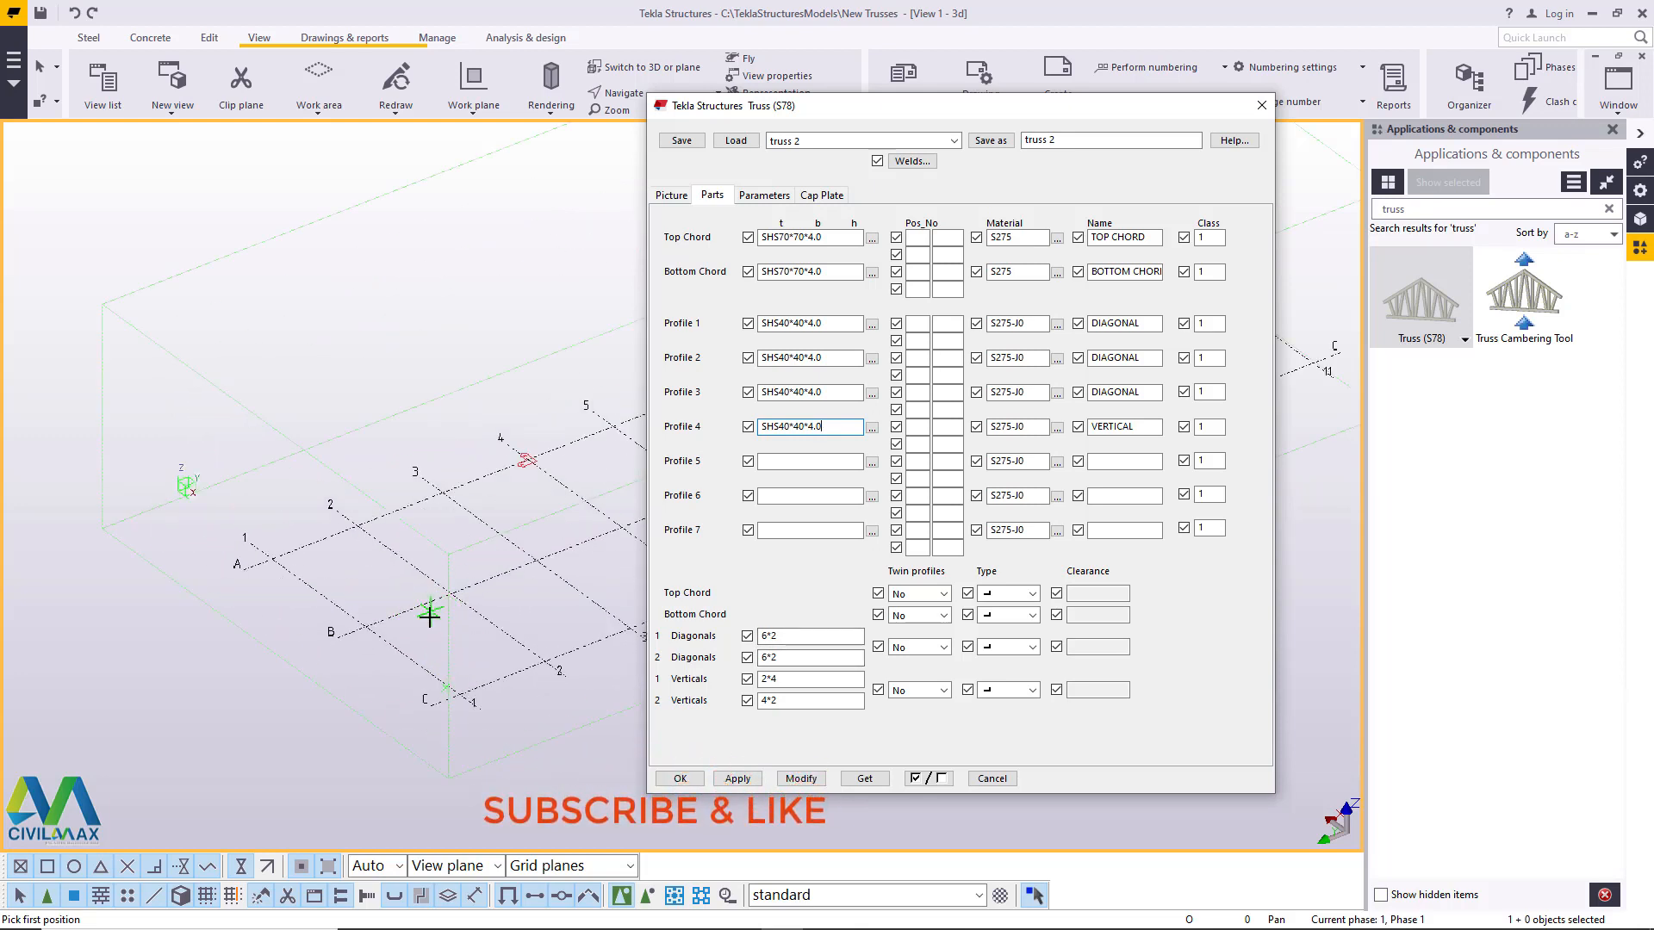
scroll(336, 594, up, 2)
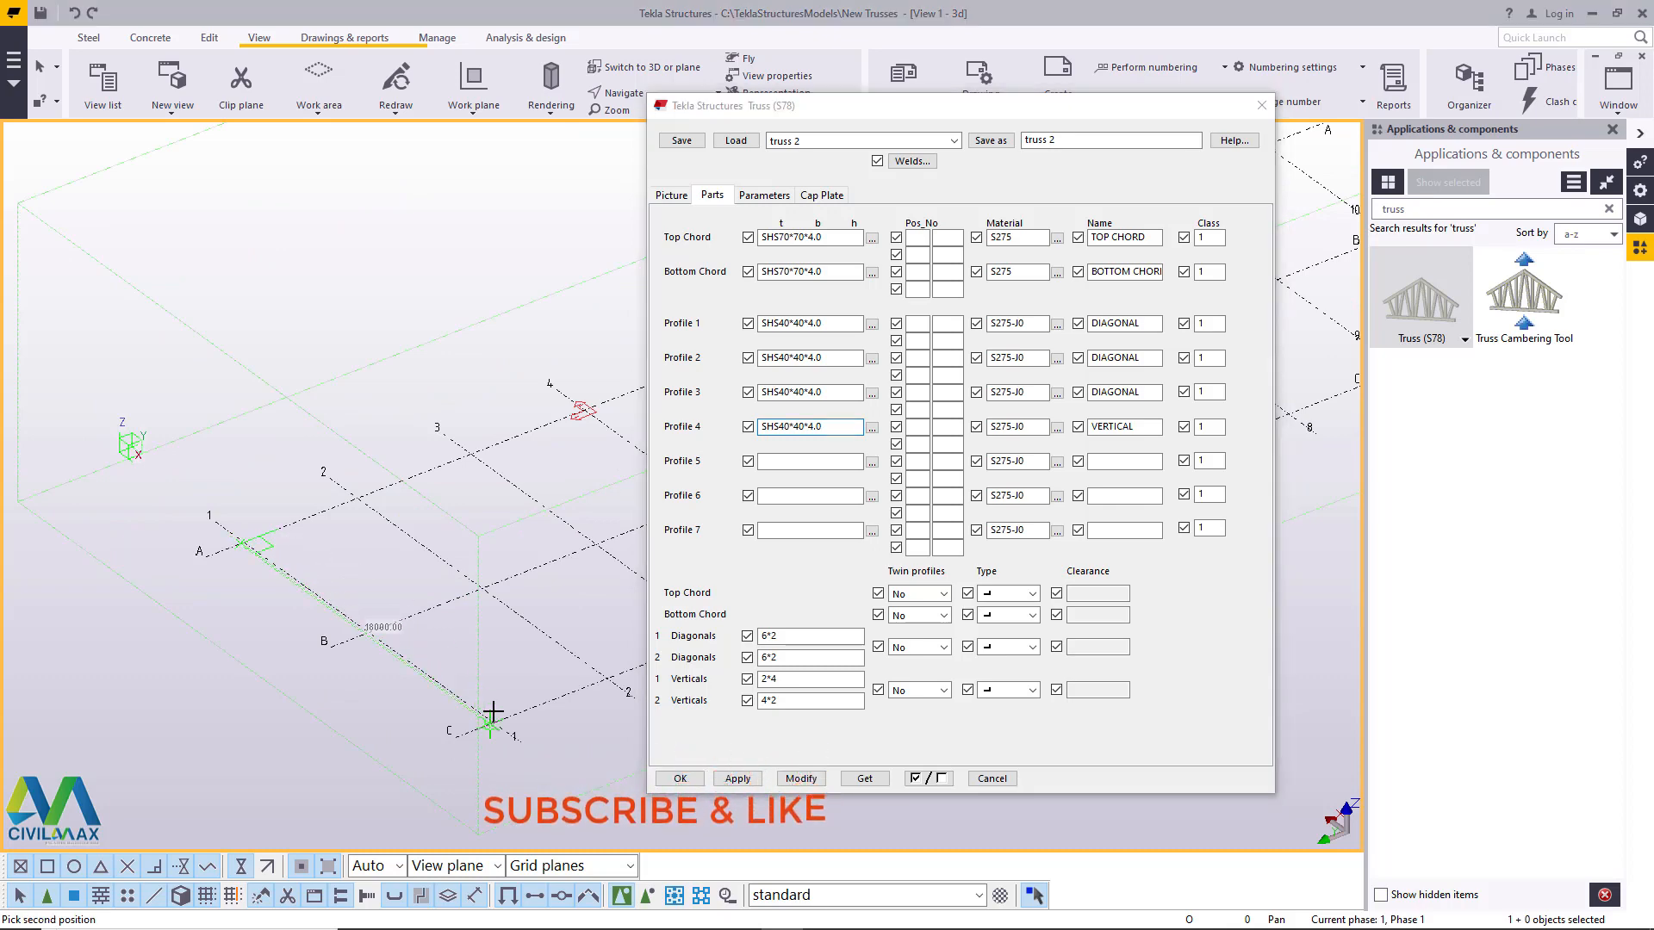
scroll(491, 722, up, 3)
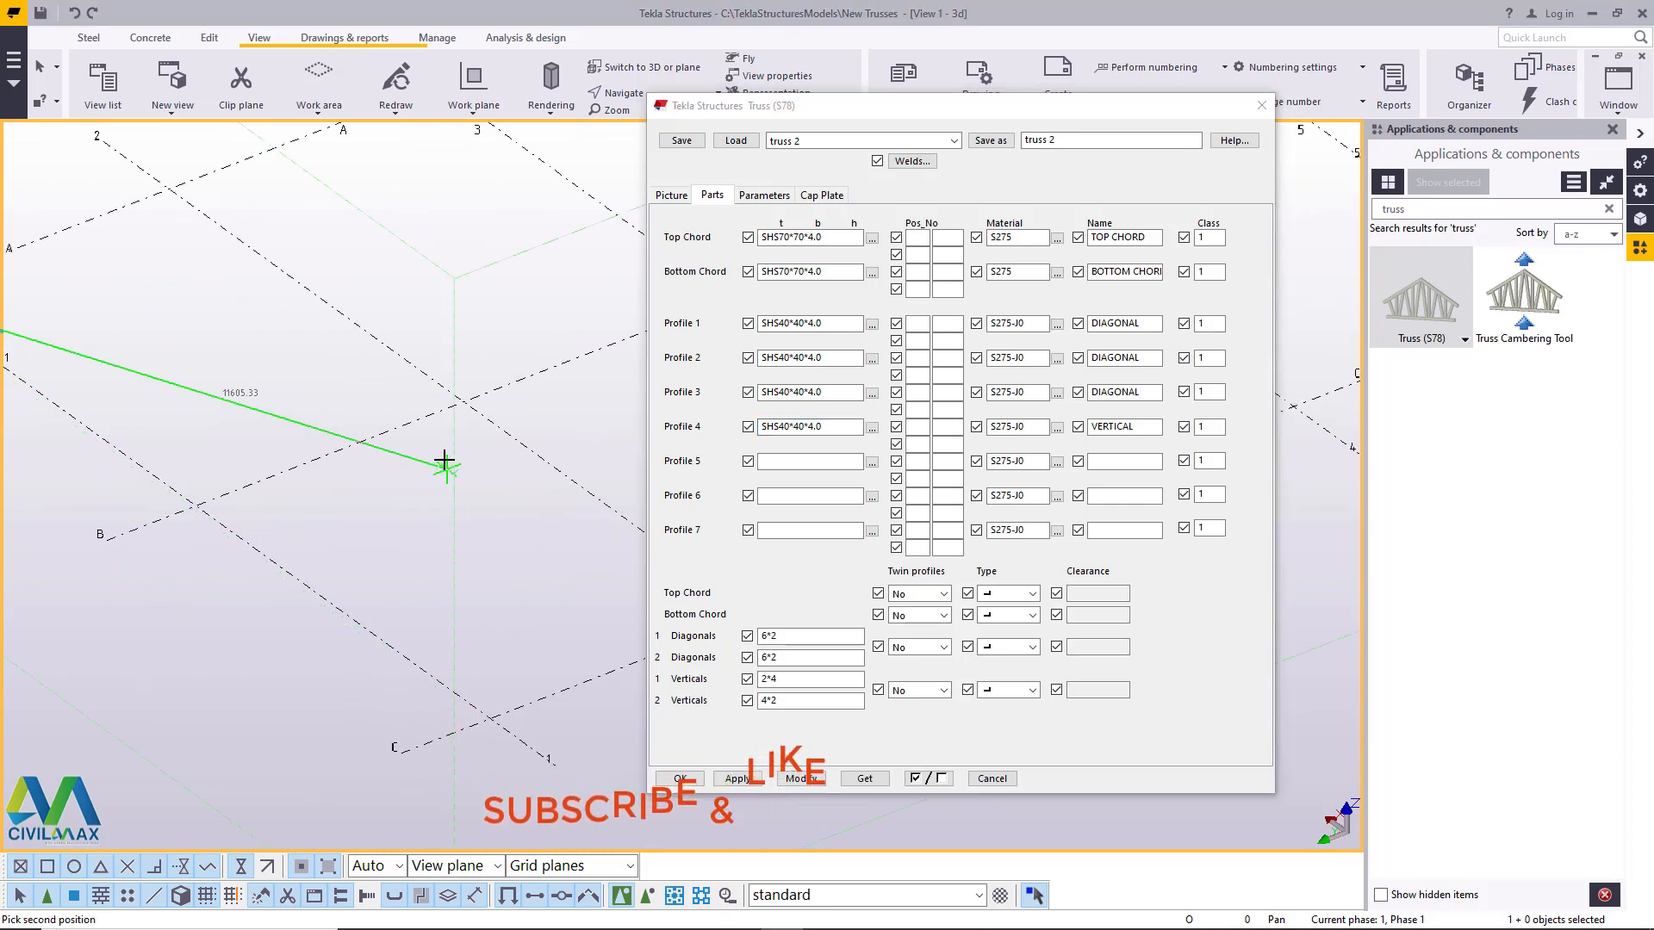
right_click(441, 460)
click(482, 469)
click(1260, 106)
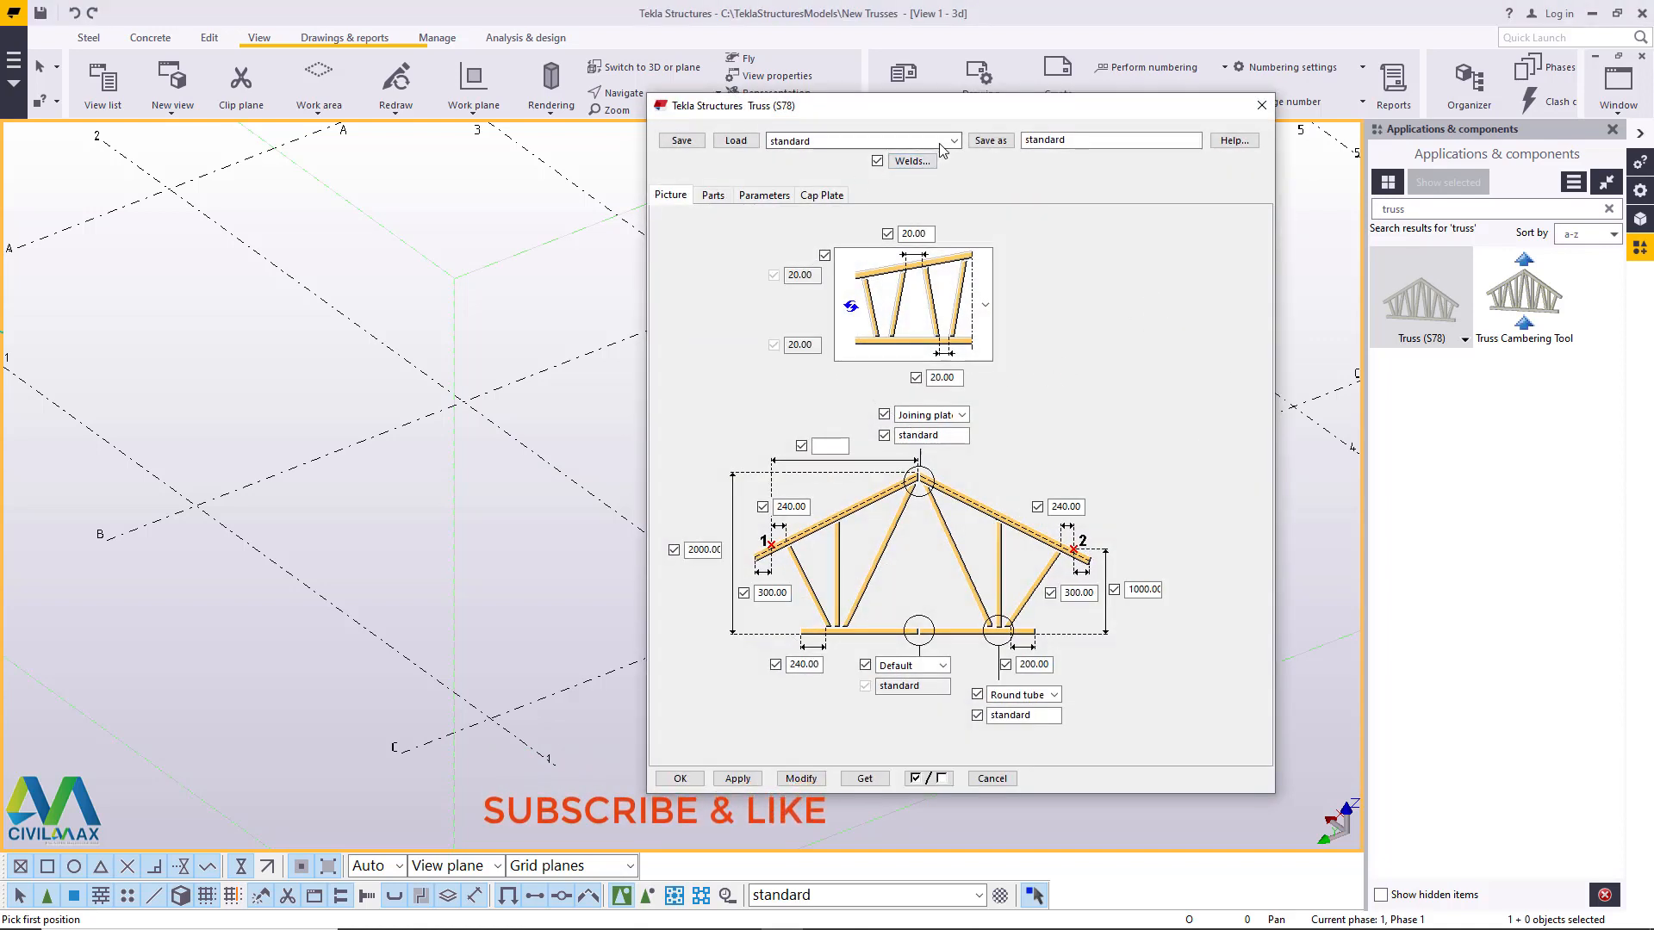
- Load the saved "truss 2" settings into the reopened truss properties and apply them with Modify
click(952, 142)
click(827, 165)
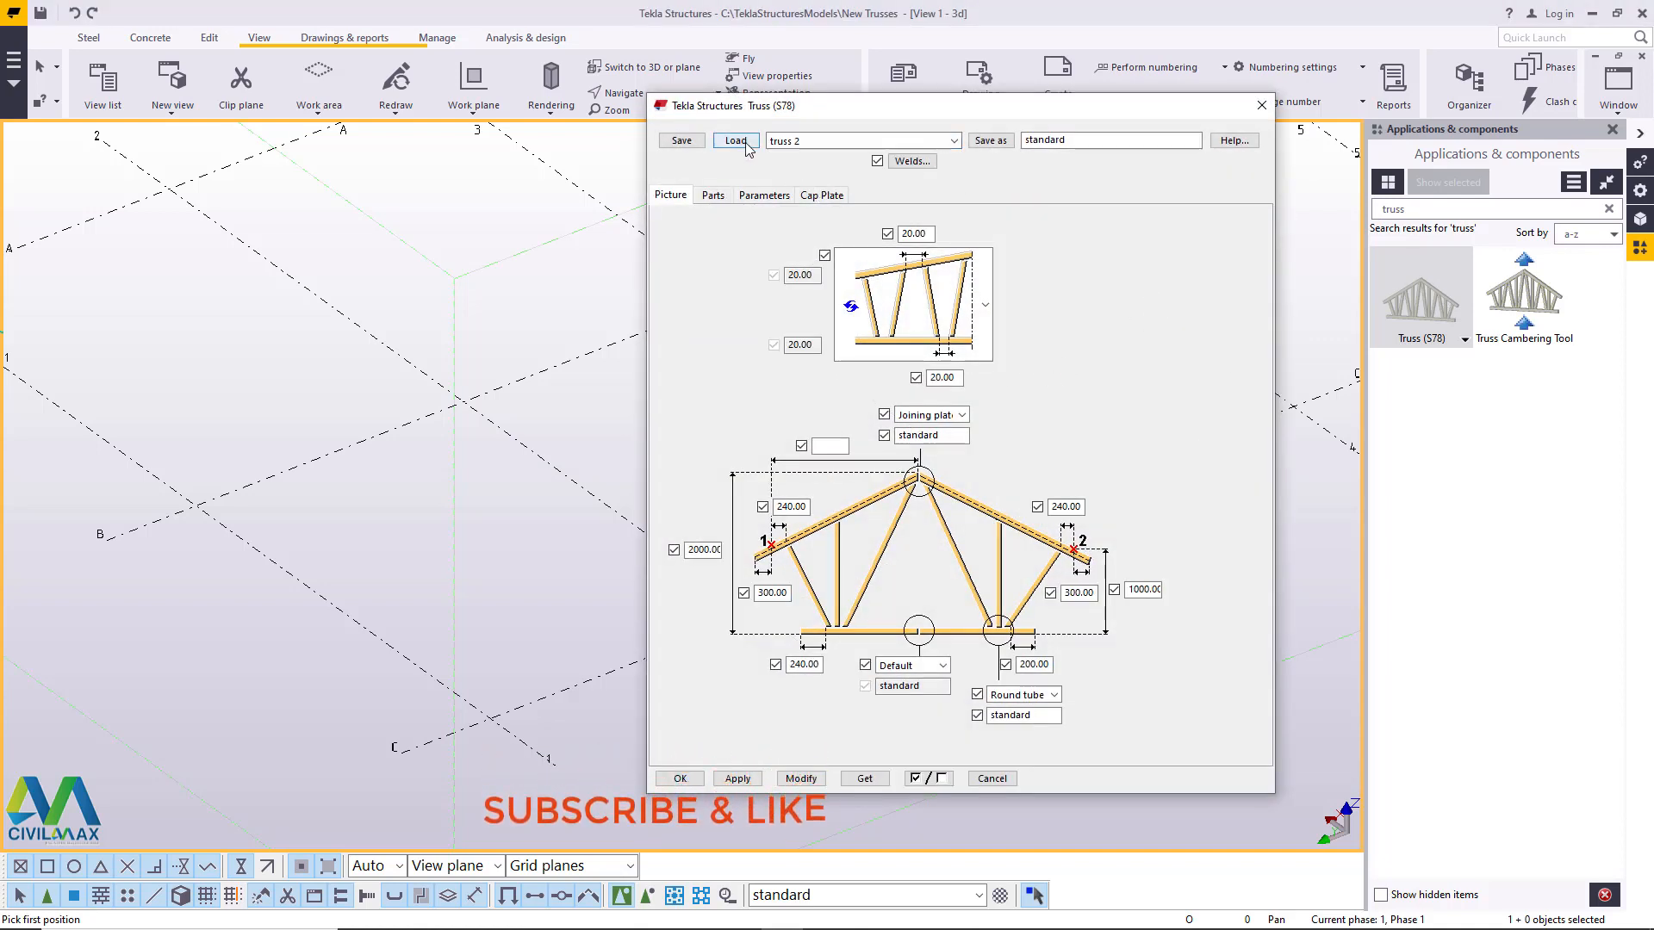
click(793, 777)
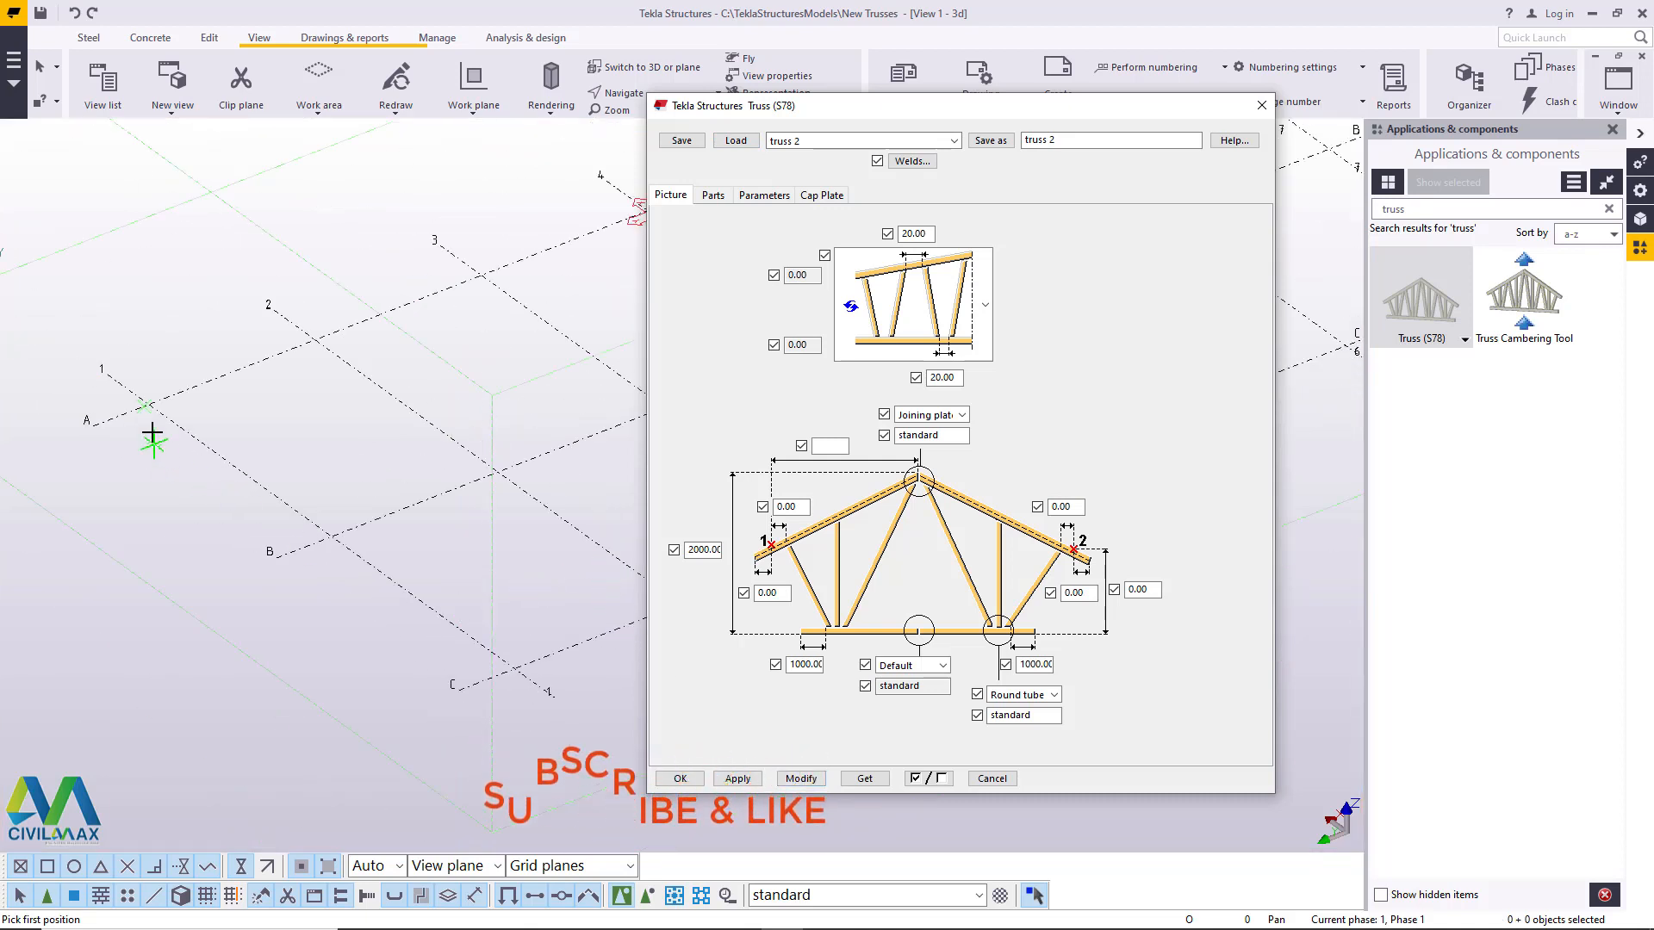
- Place the truss along grid line 1 from its intersection with grid line A to grid line C, and end the command
scroll(155, 401, up, 3)
scroll(172, 404, up, 2)
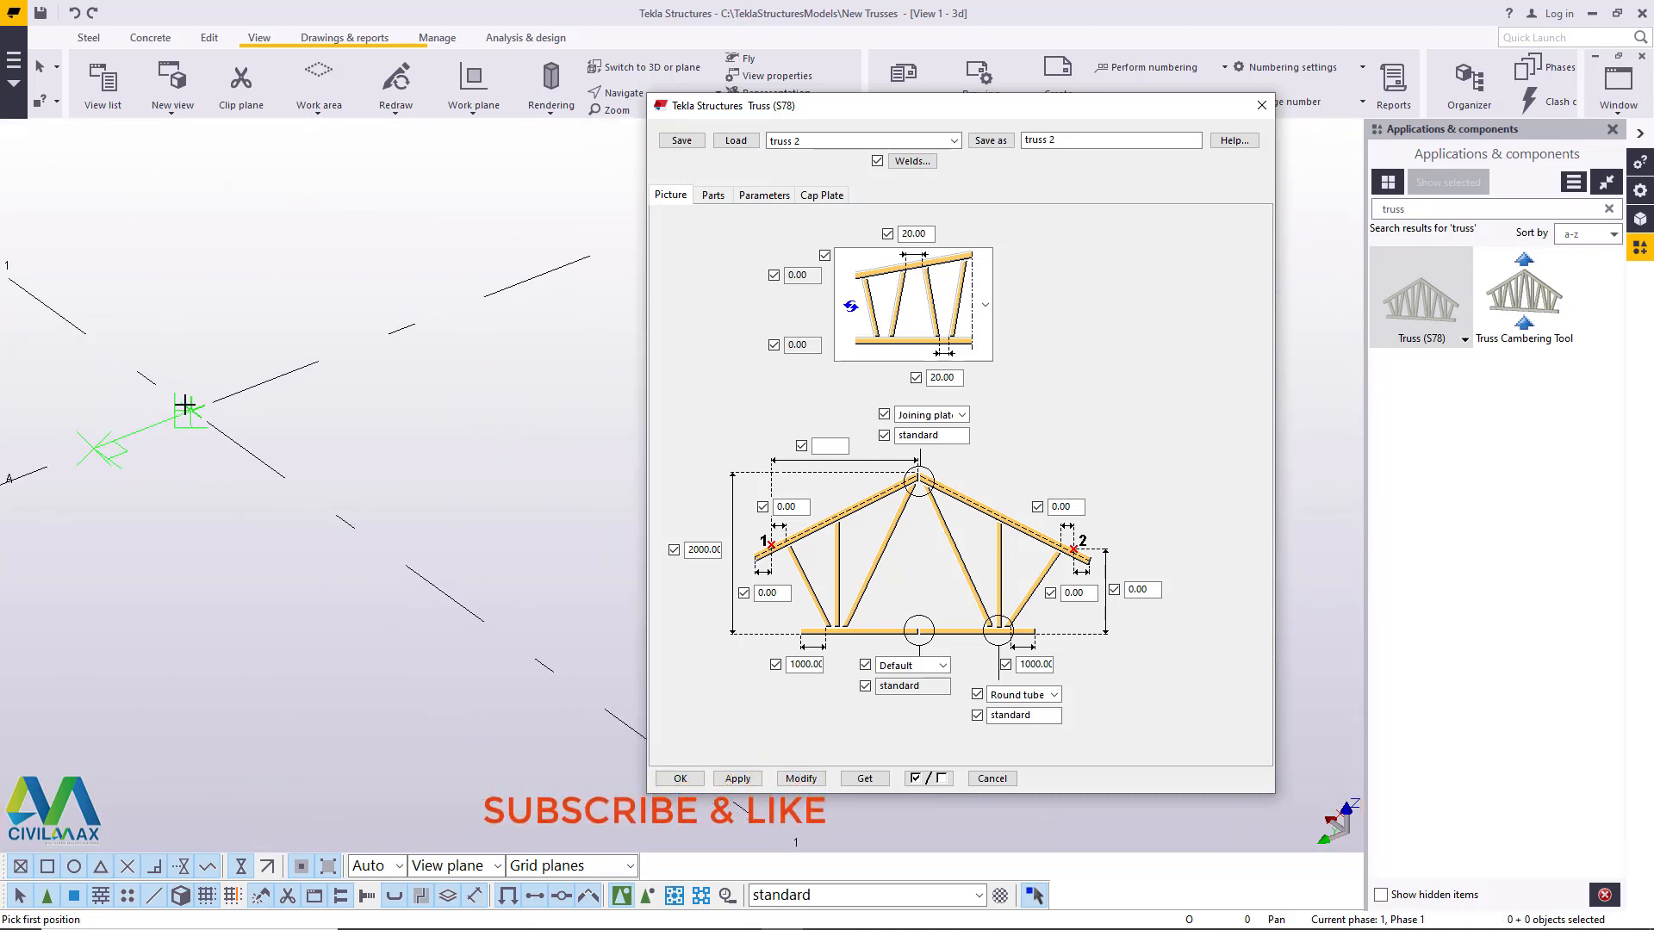
click(191, 407)
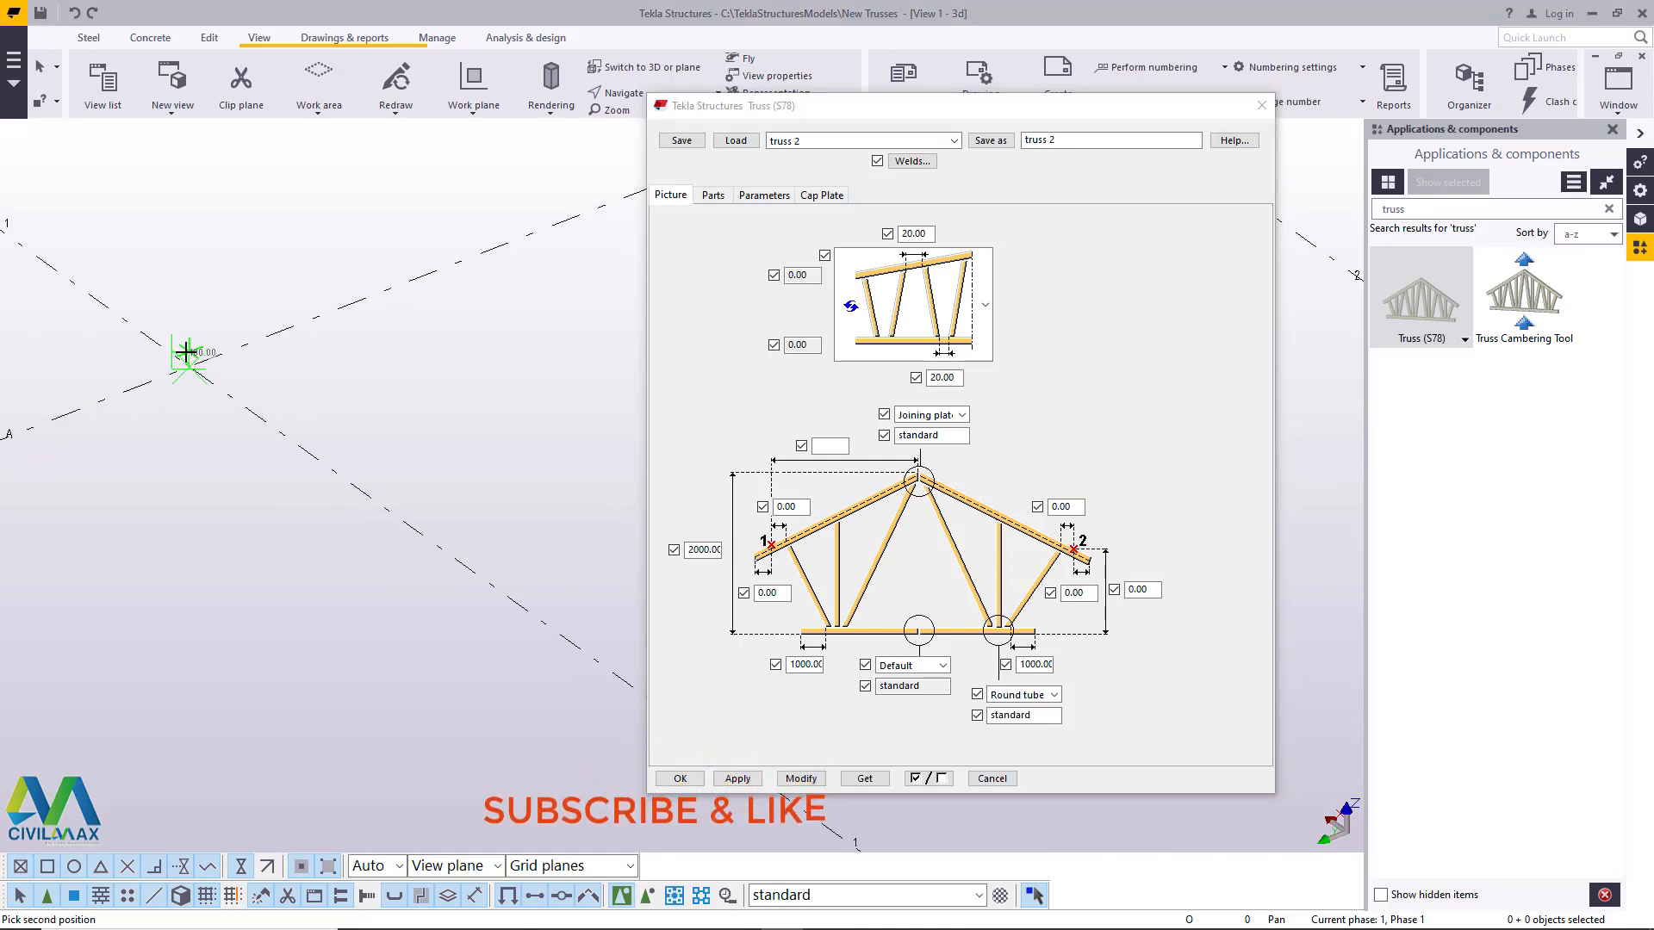
scroll(191, 354, down, 4)
scroll(447, 542, up, 6)
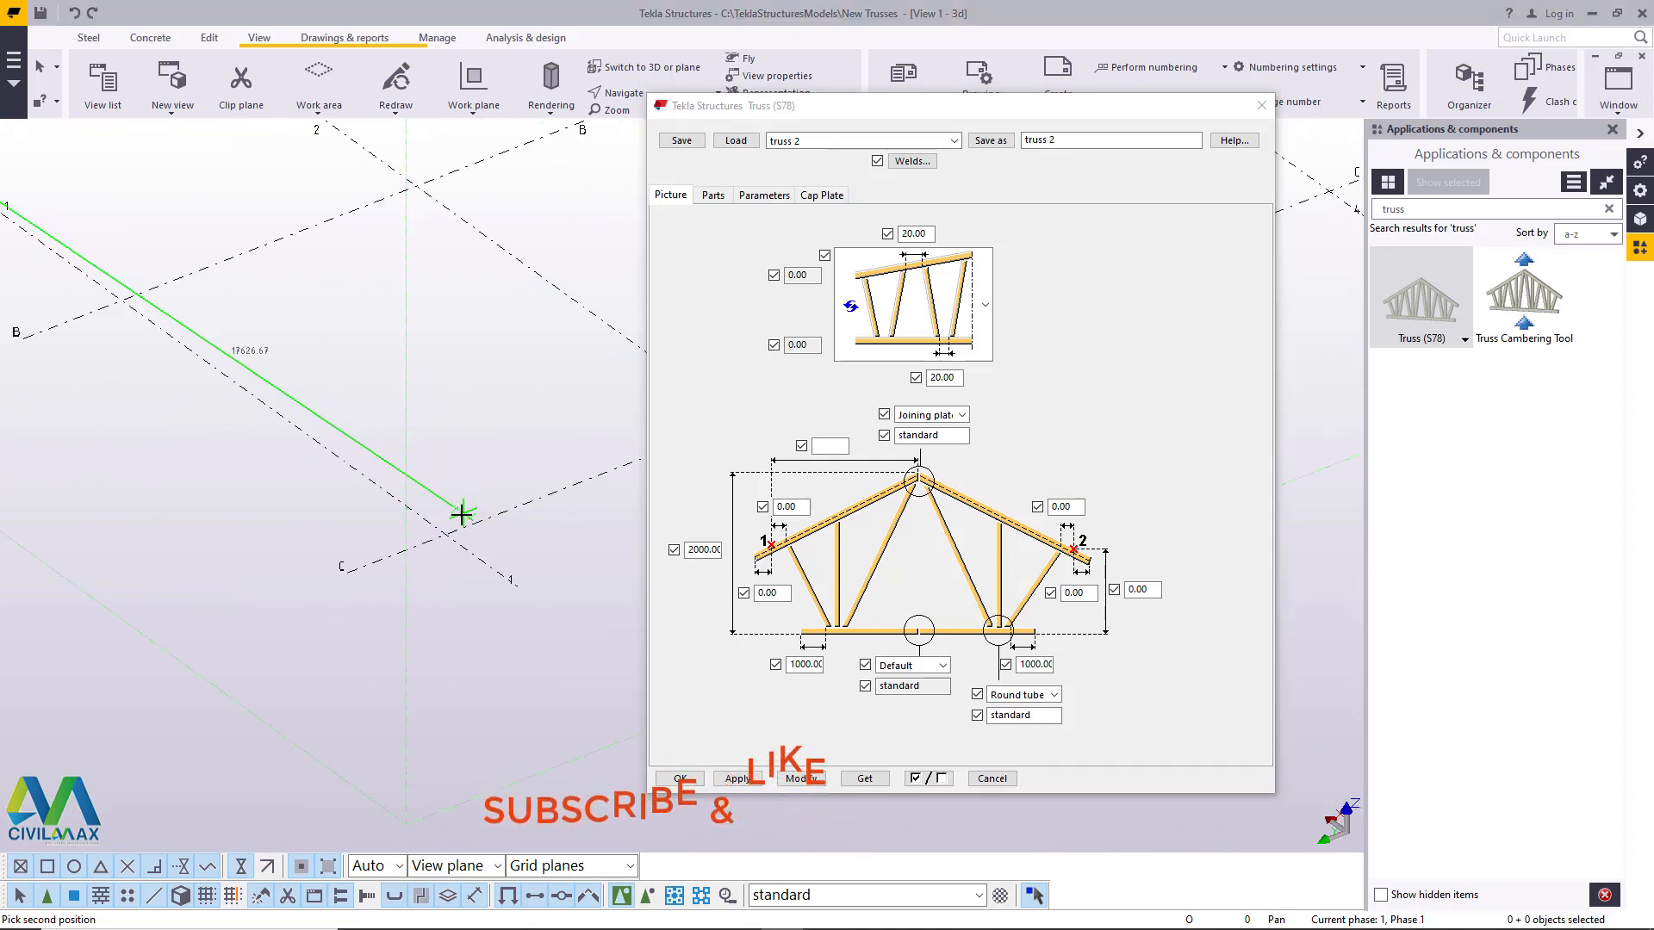
scroll(438, 551, up, 2)
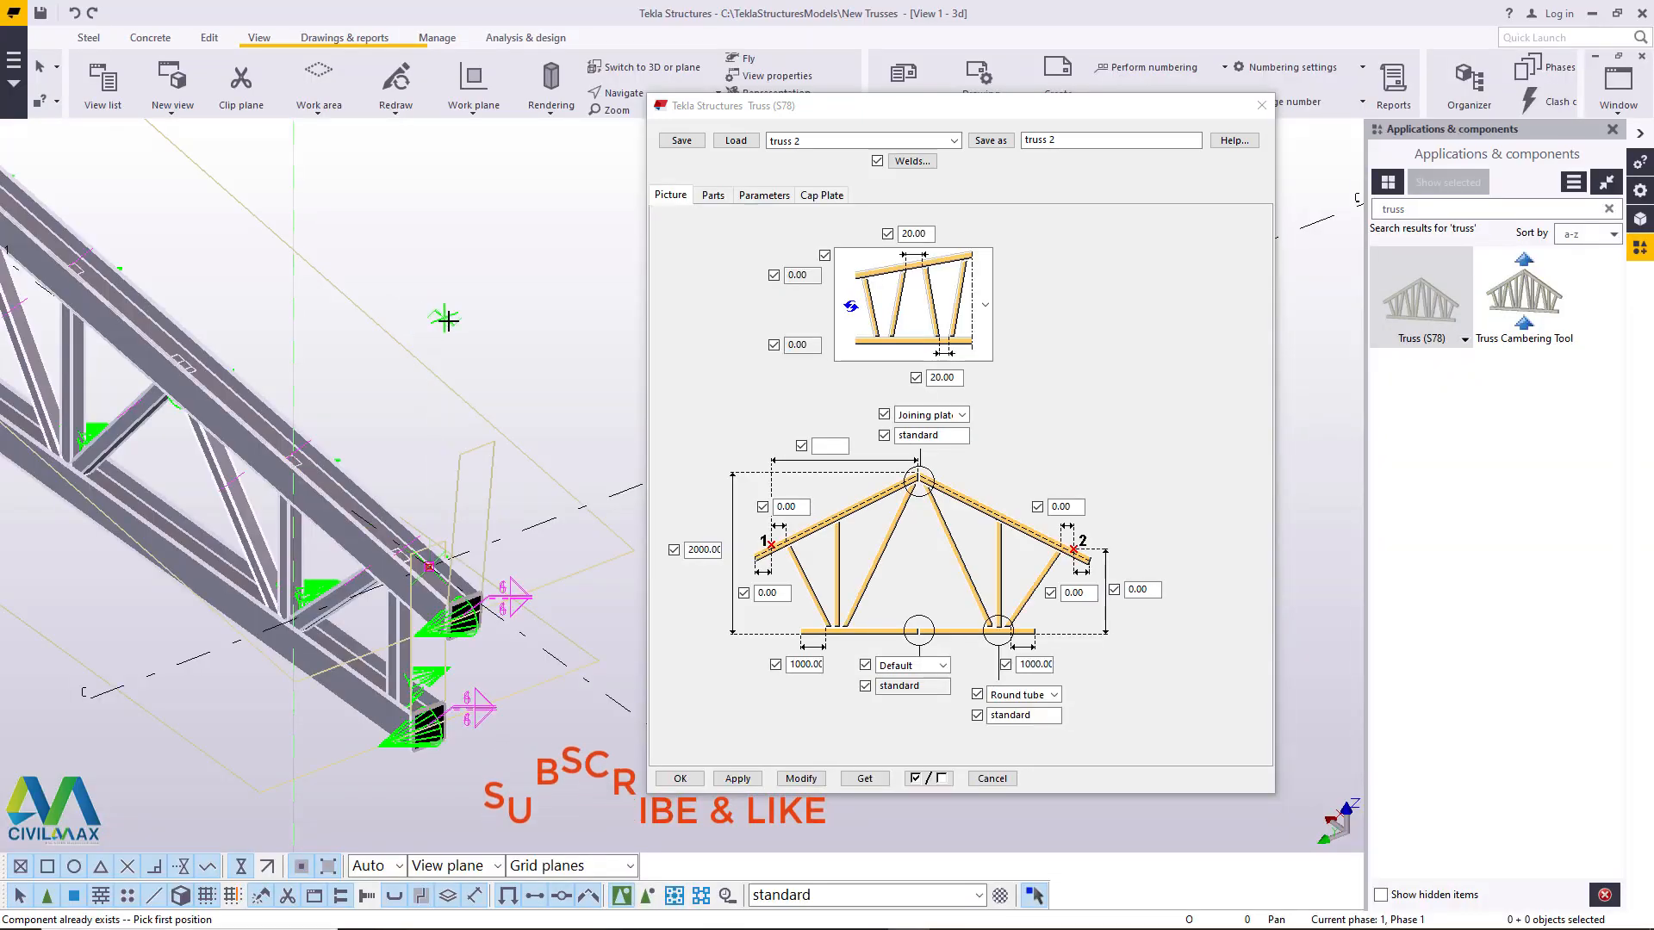
right_click(442, 279)
click(477, 287)
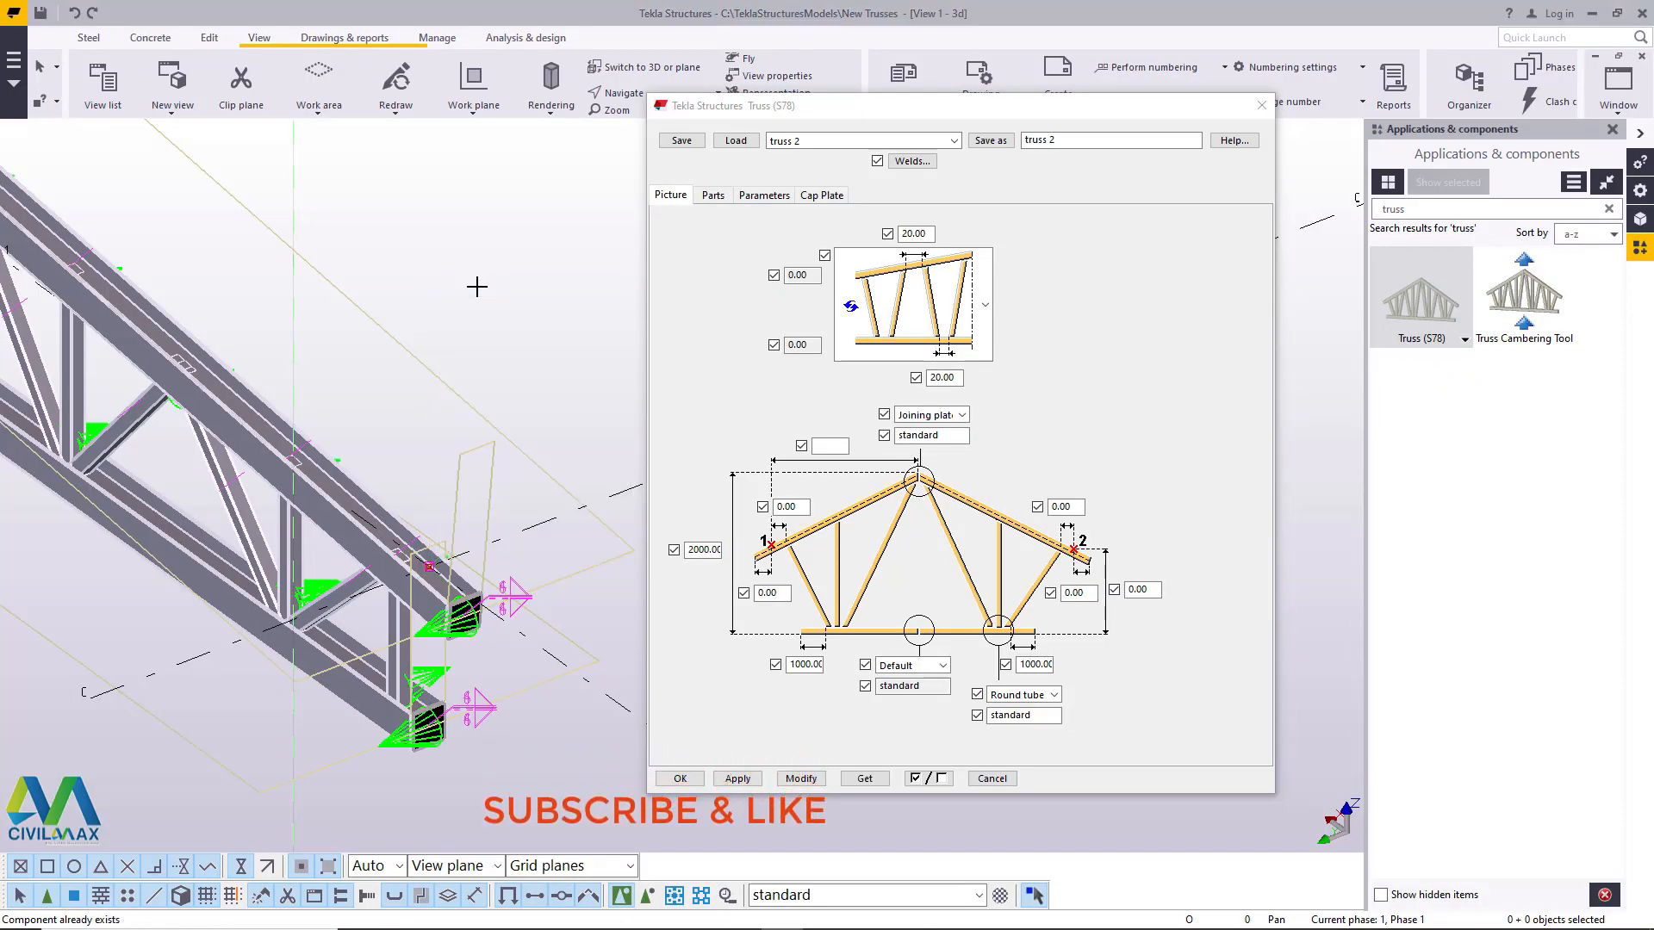
scroll(335, 357, down, 5)
scroll(335, 358, up, 6)
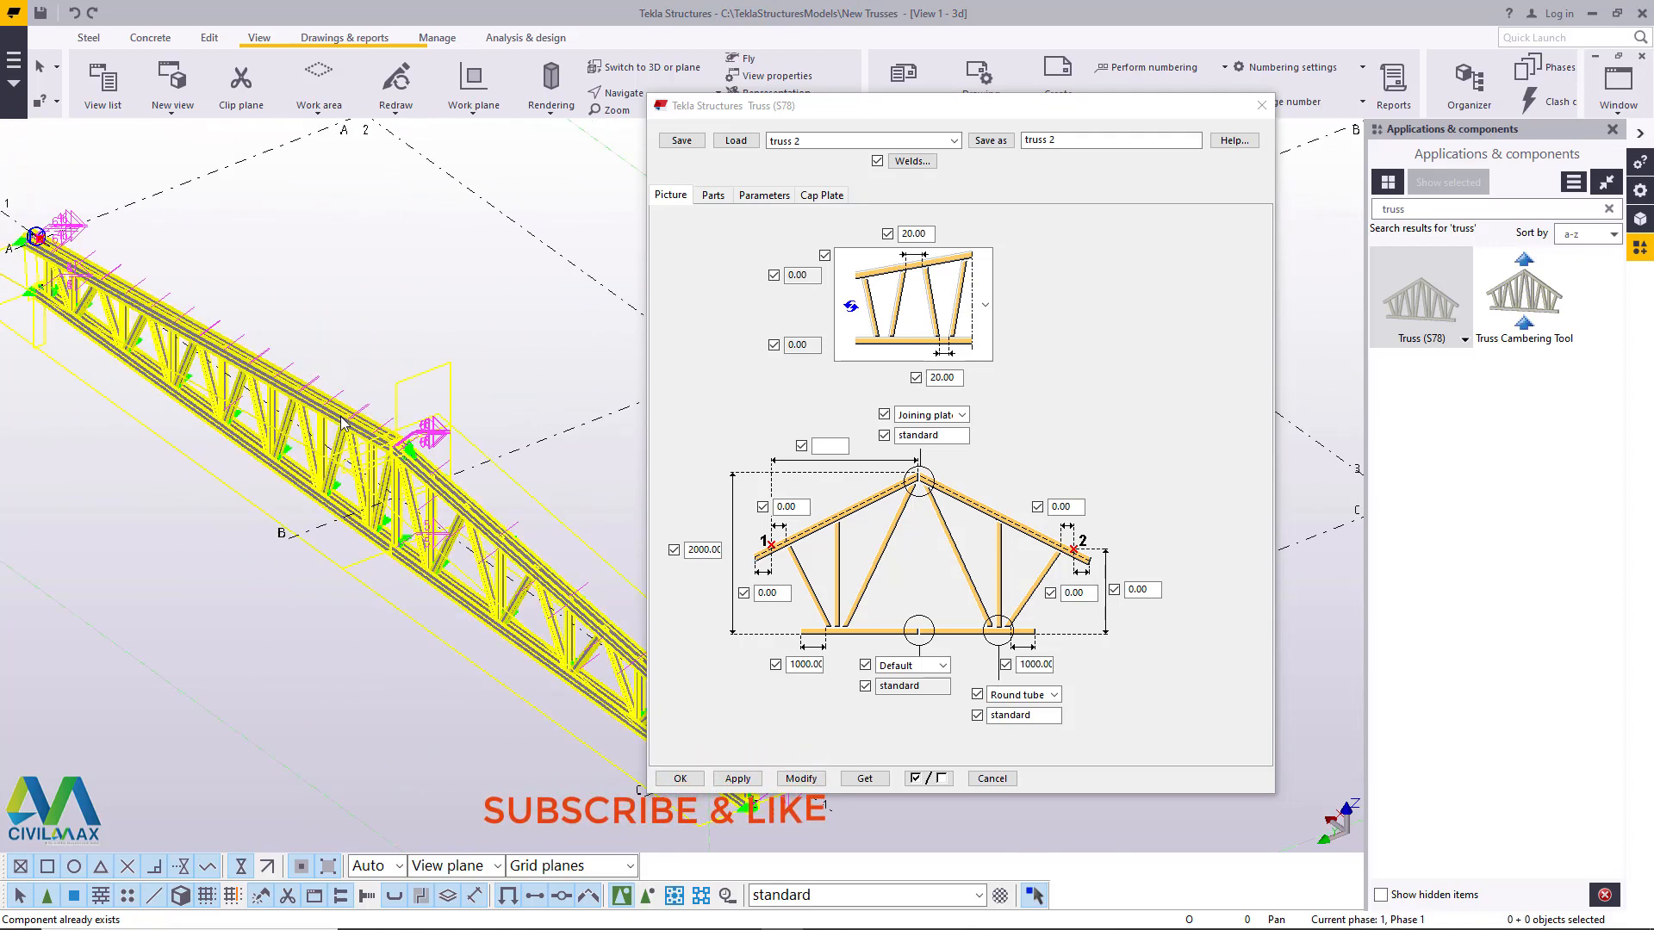
- Examine the joint at the truss apex up close and from a rotated angle
drag(1089, 105, 1270, 110)
scroll(617, 313, down, 3)
scroll(603, 362, up, 5)
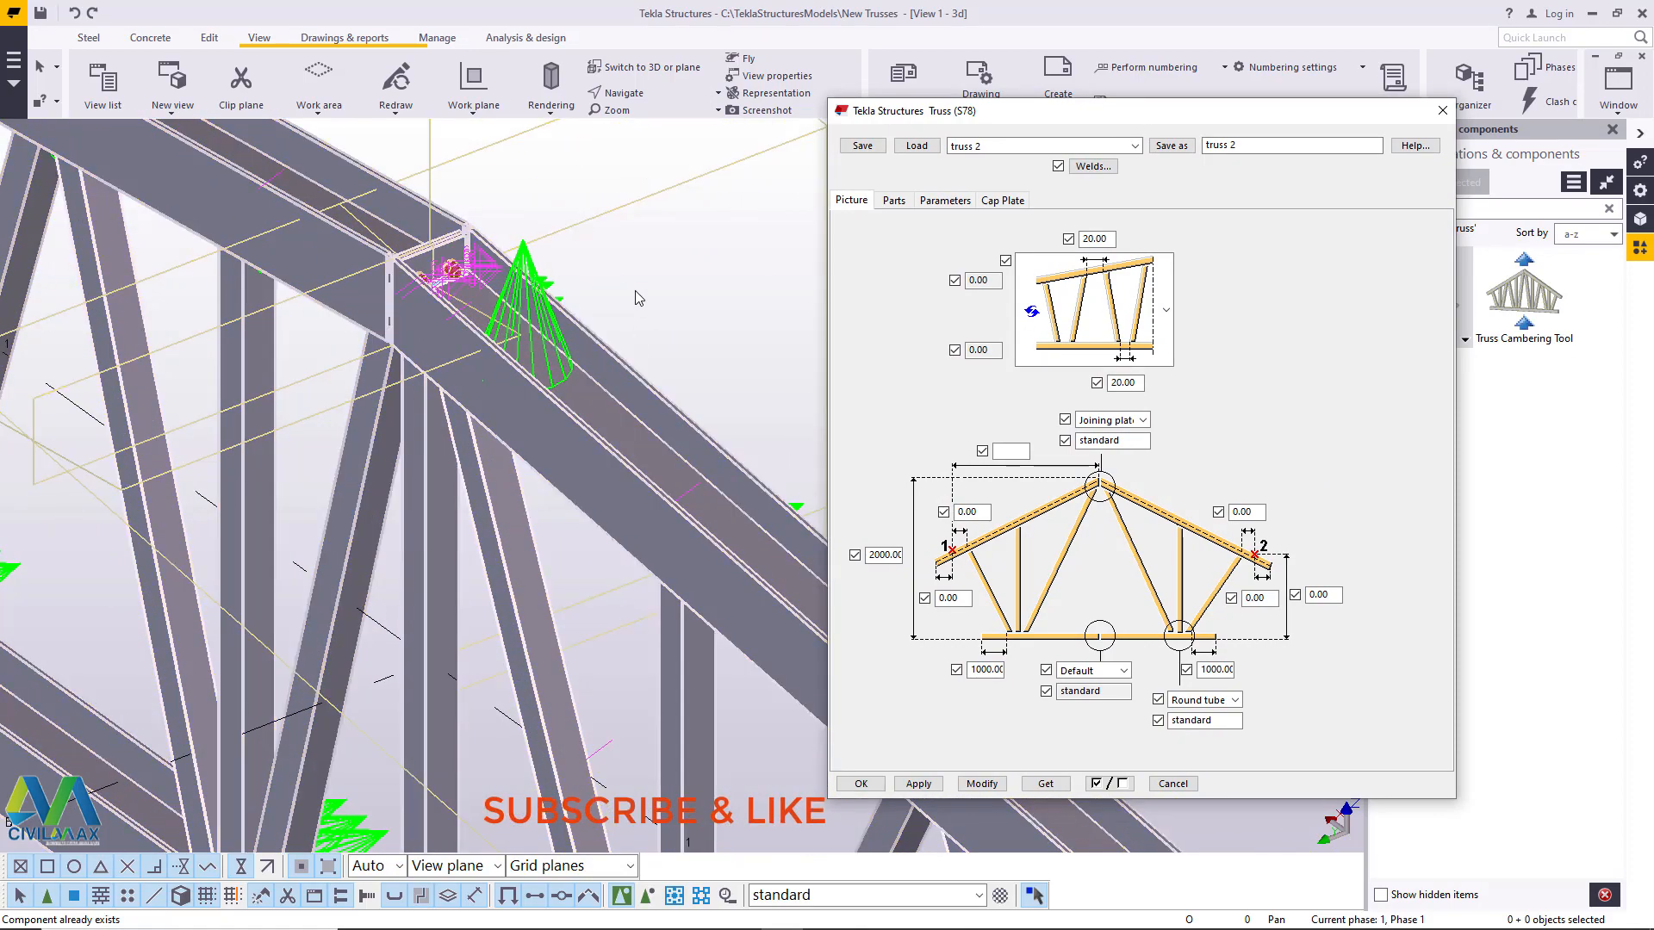
scroll(452, 267, up, 5)
click(646, 97)
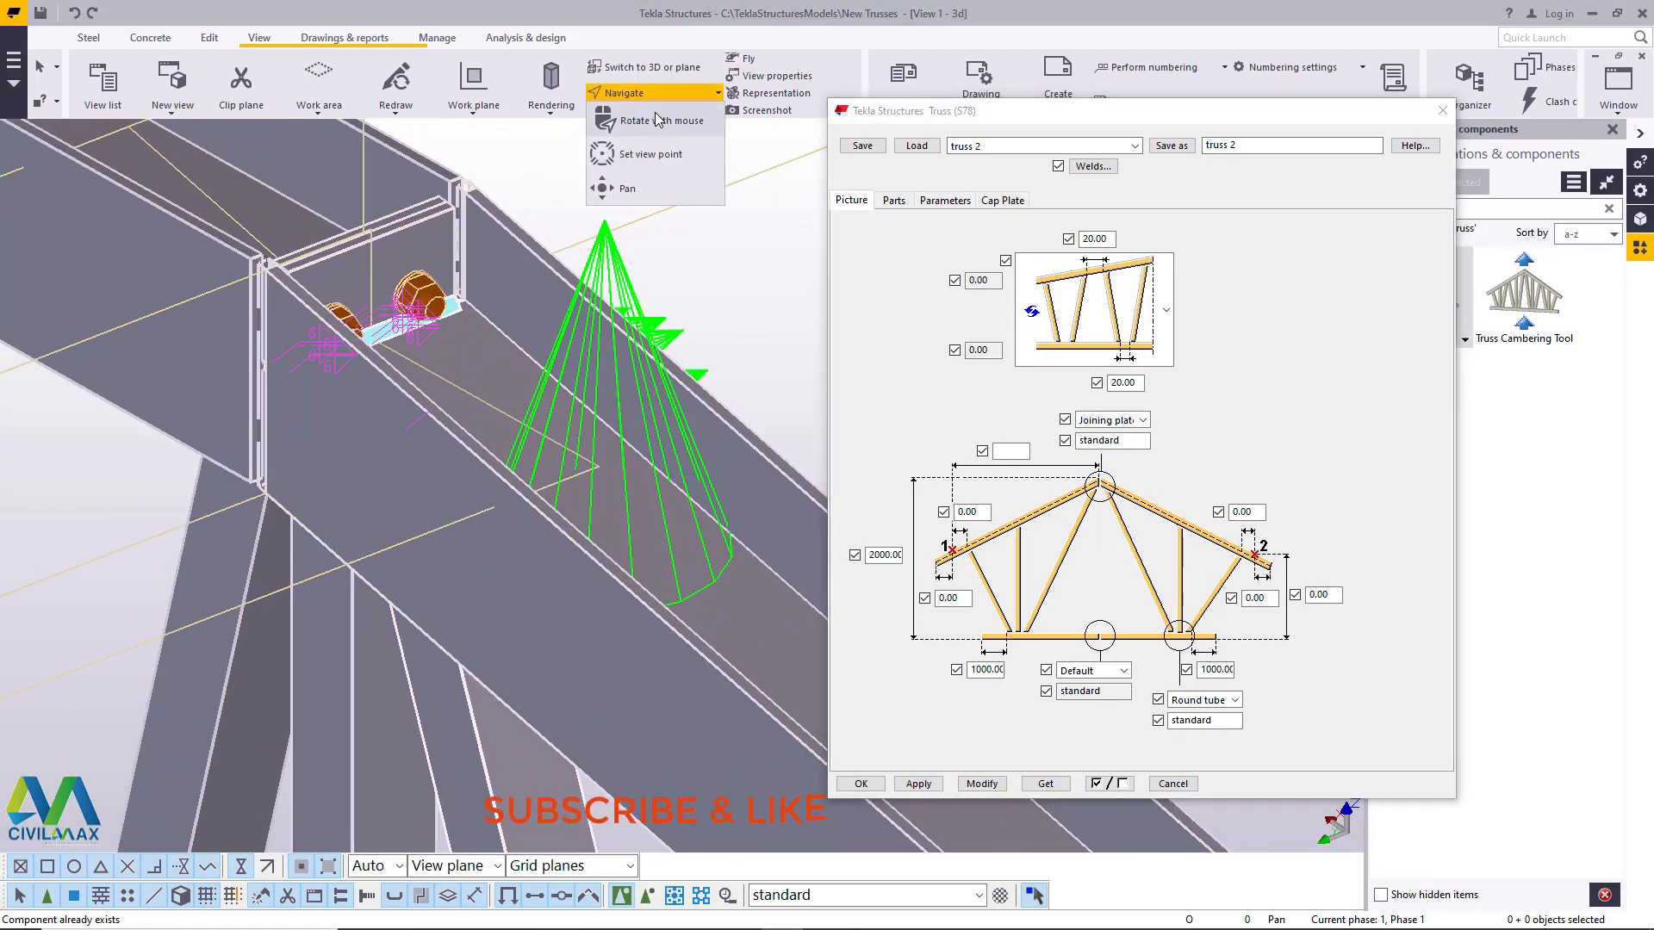
click(660, 119)
drag(433, 322, 527, 317)
right_click(564, 203)
click(609, 214)
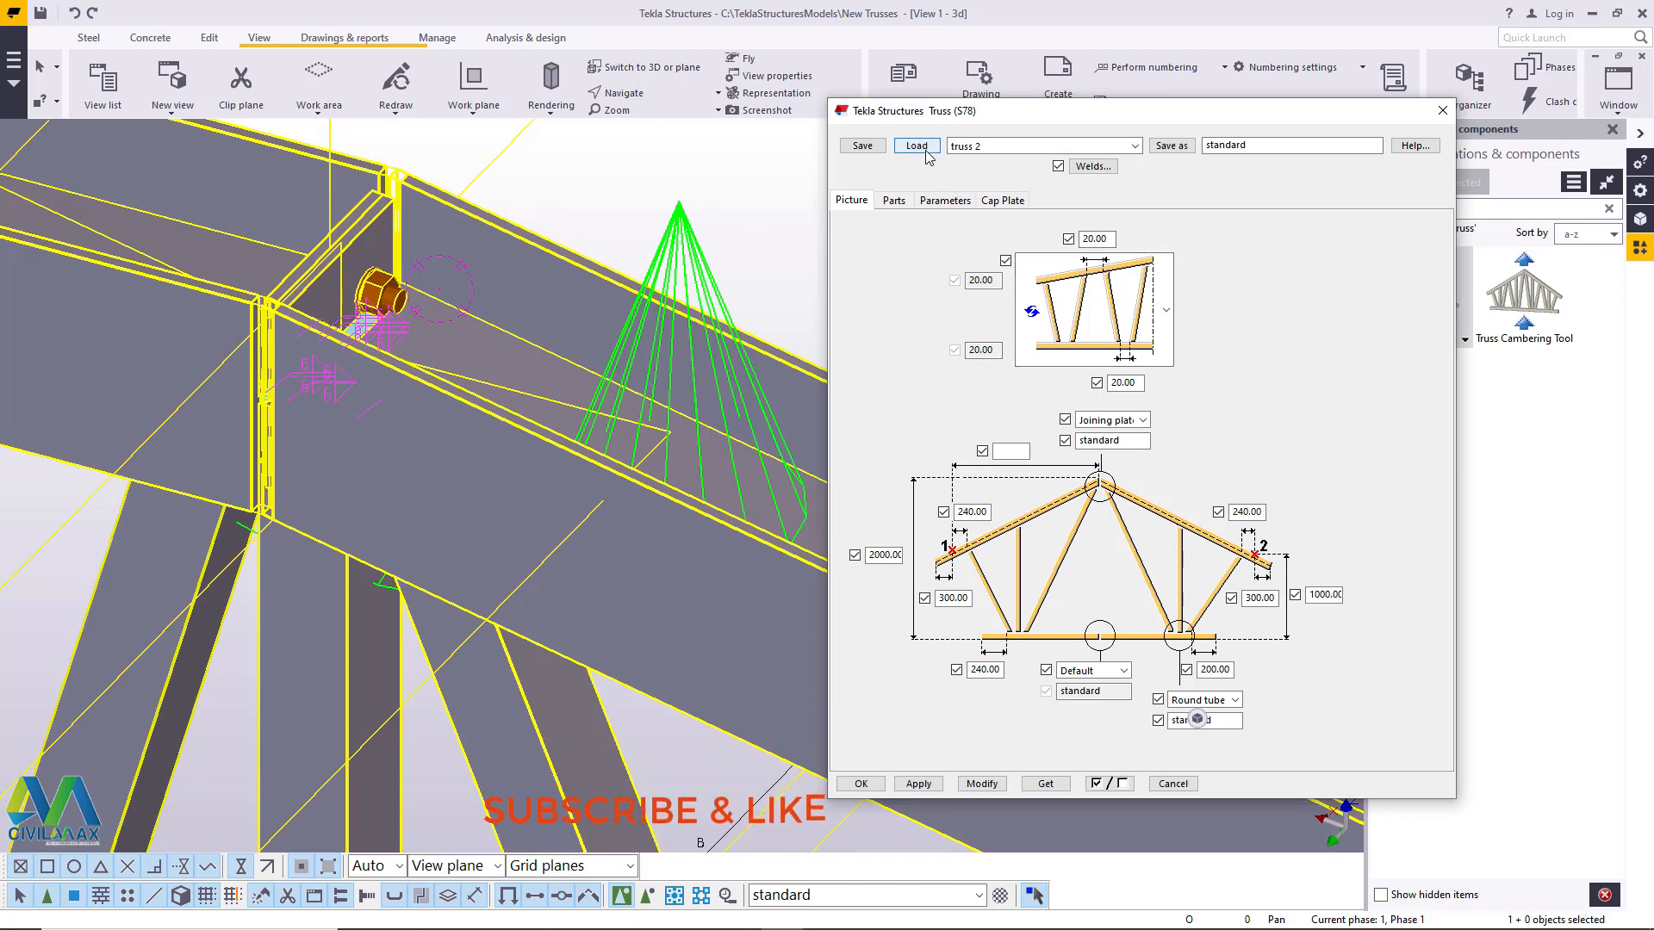
- Load the saved "truss 2" settings for the selected truss and apply them with Modify
click(1108, 148)
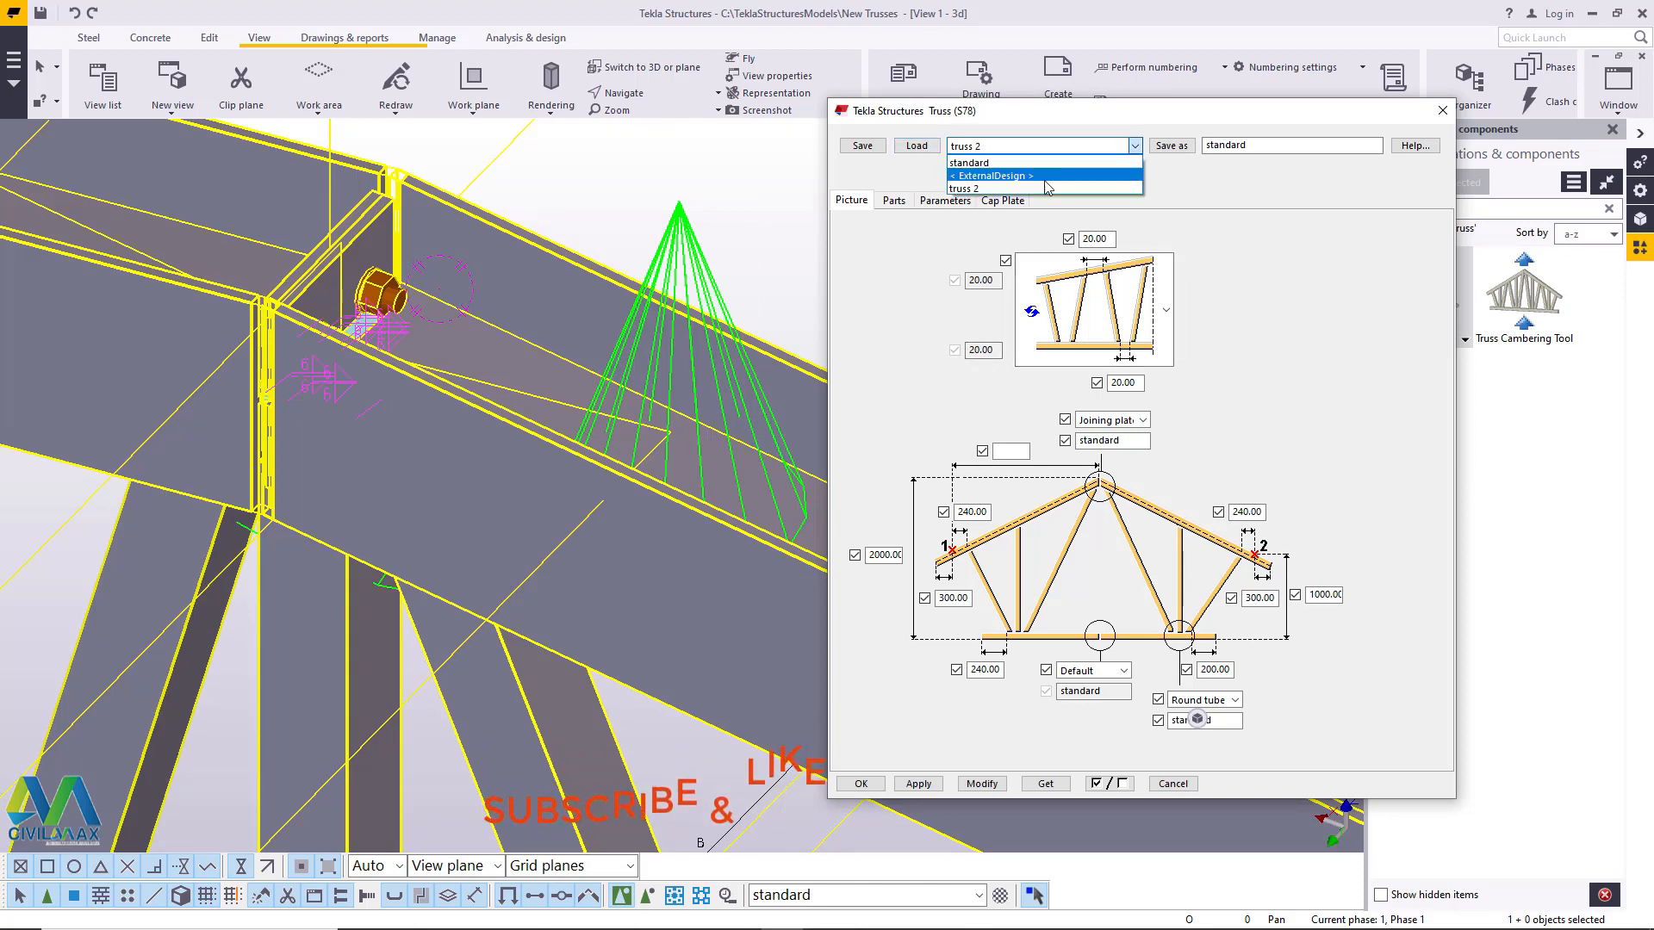
click(1006, 194)
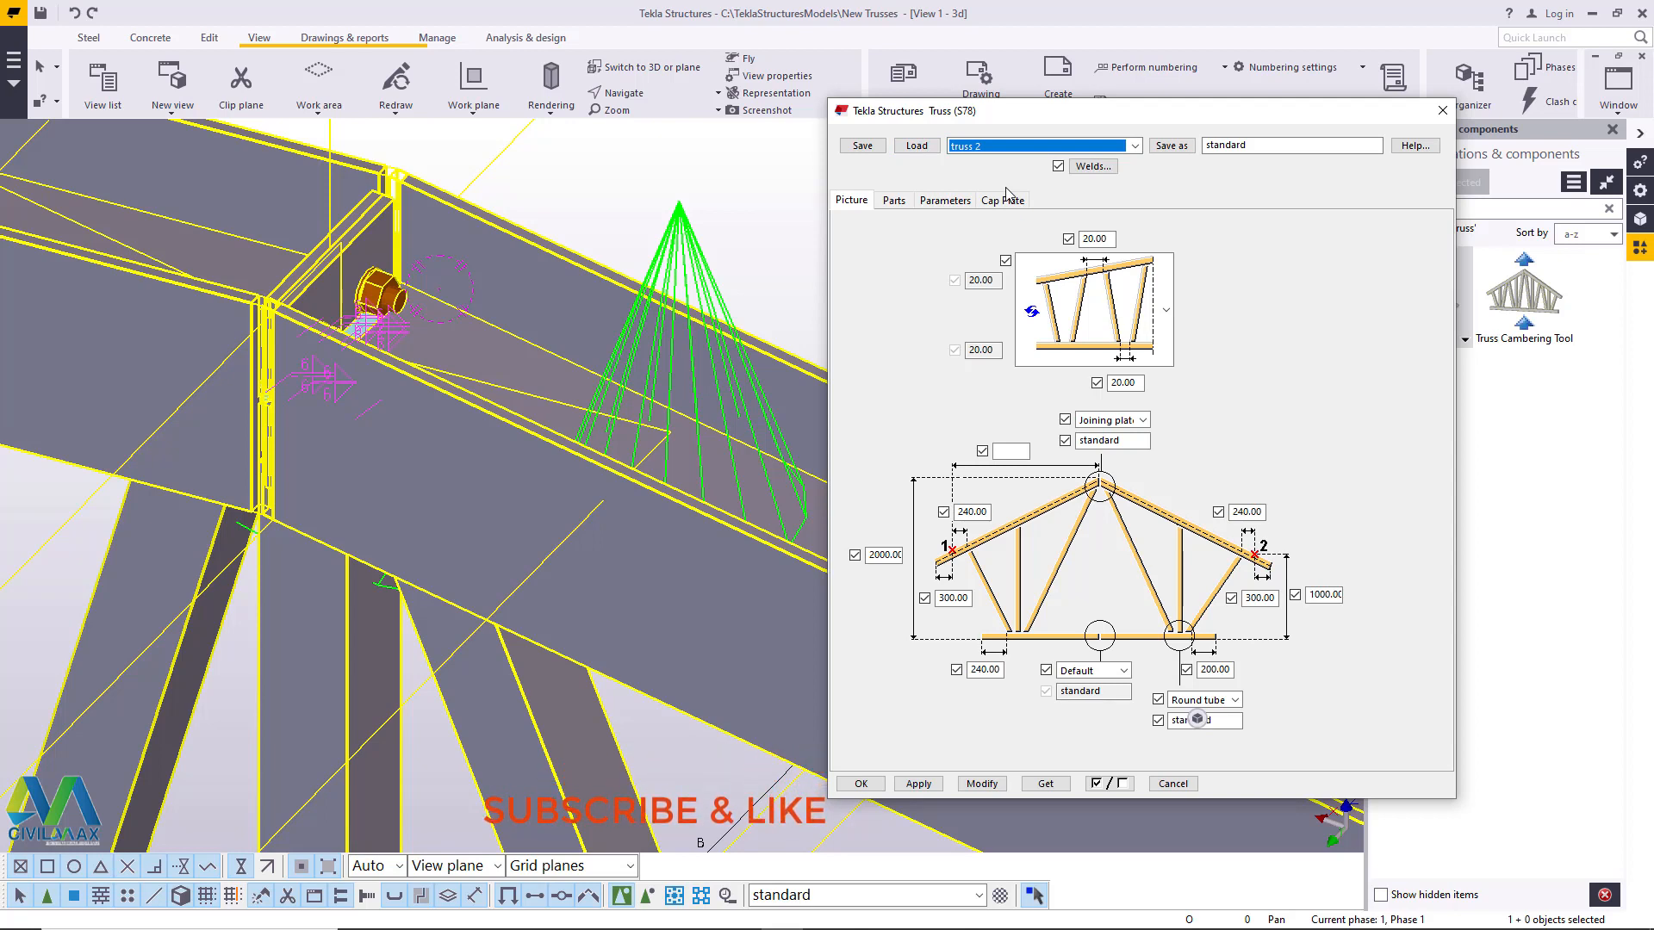
click(917, 146)
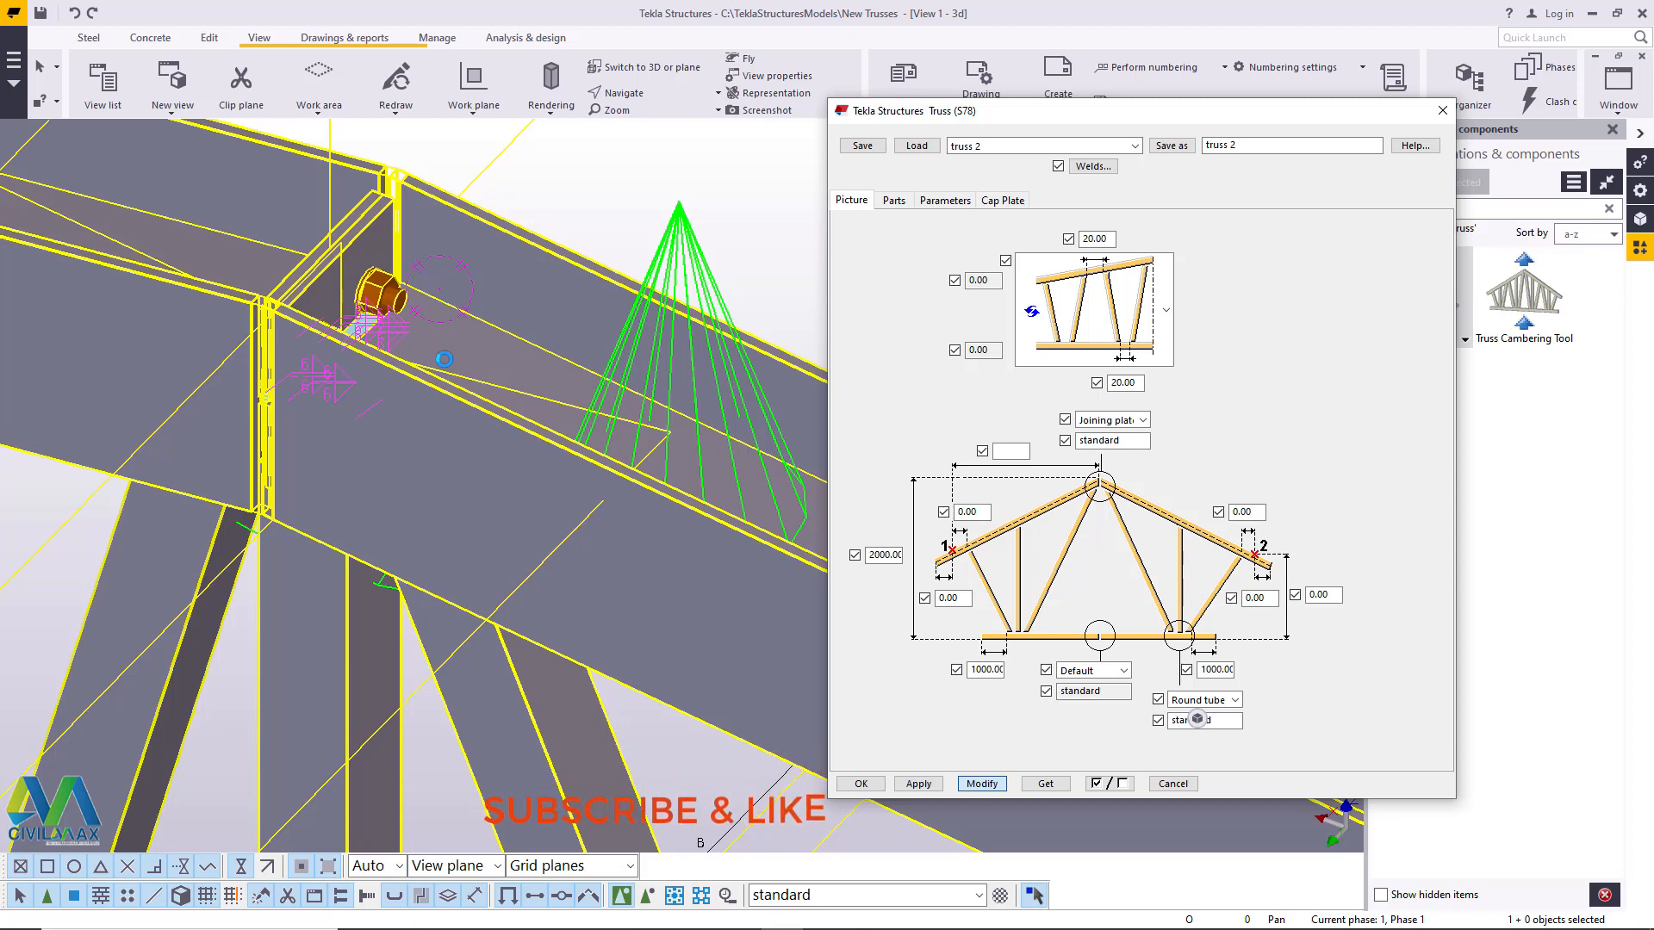
scroll(482, 443, down, 6)
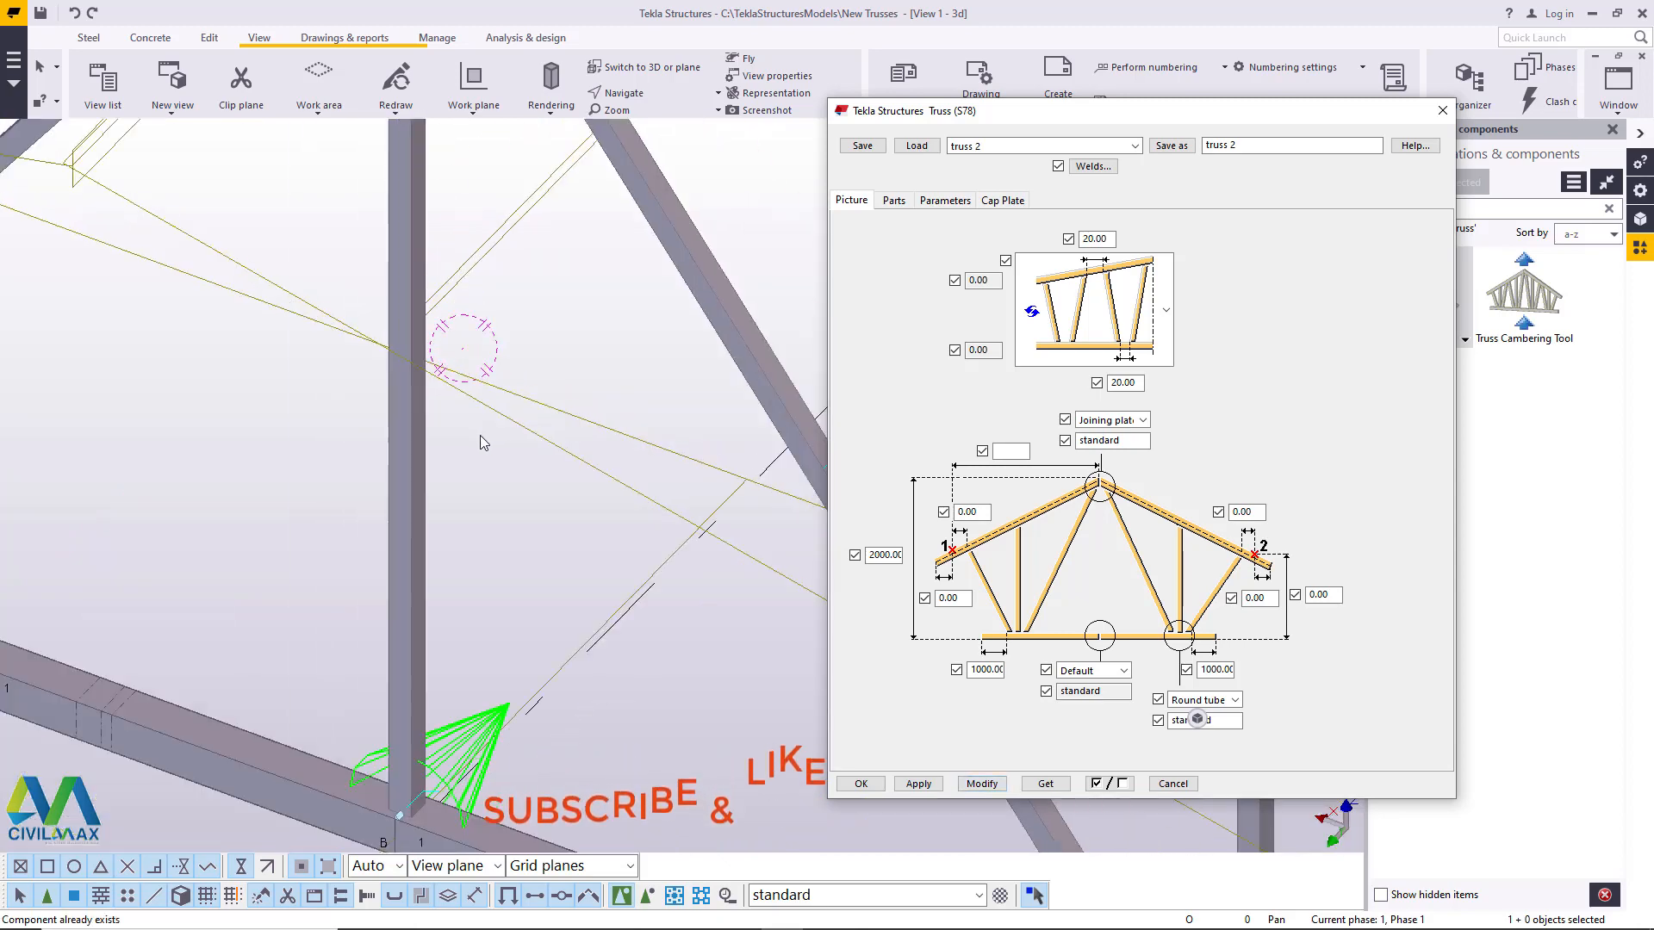
scroll(483, 423, down, 5)
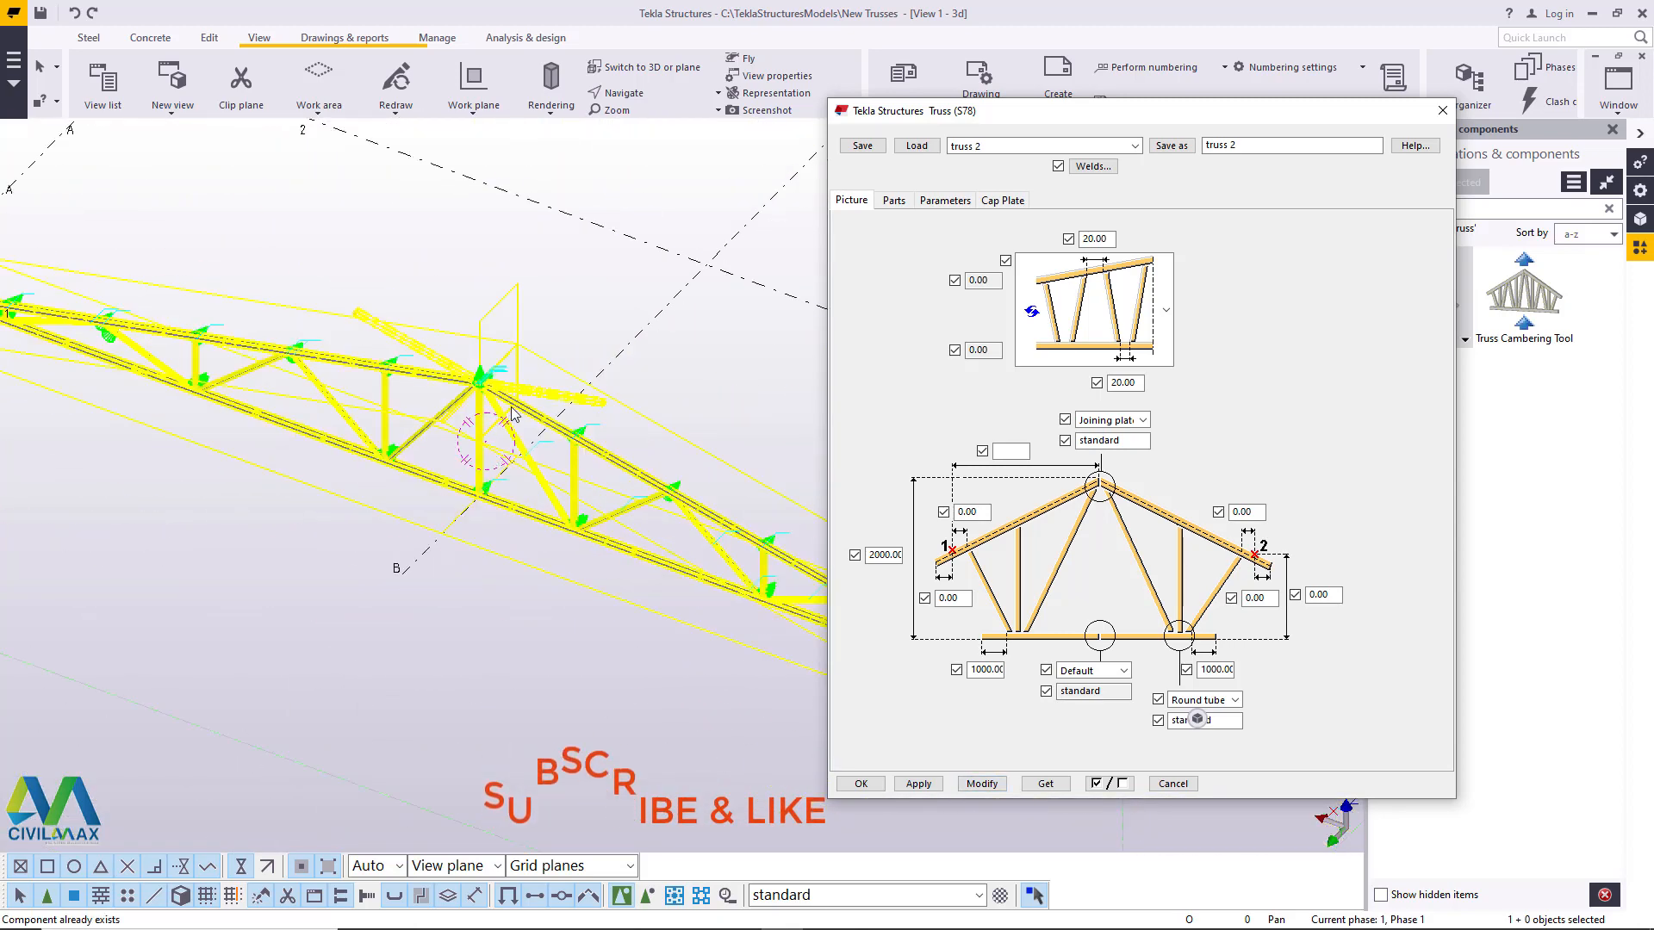
scroll(483, 424, up, 5)
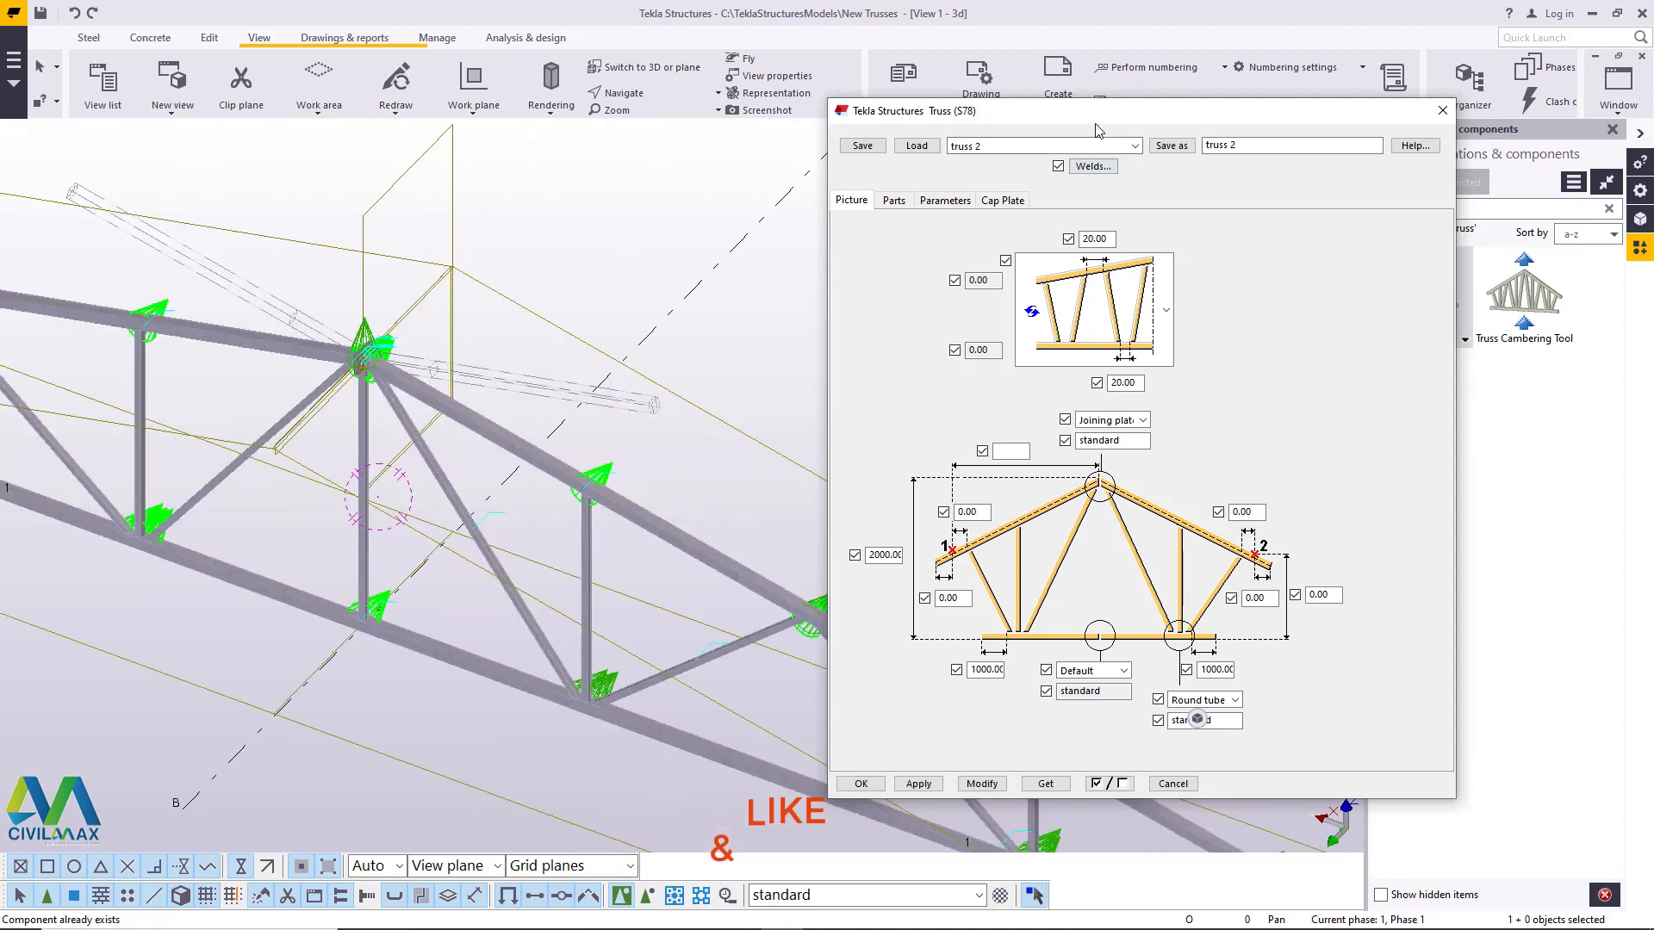
- Close the truss properties and the Applications & components list to free the model view
drag(1061, 120, 1123, 123)
click(1504, 120)
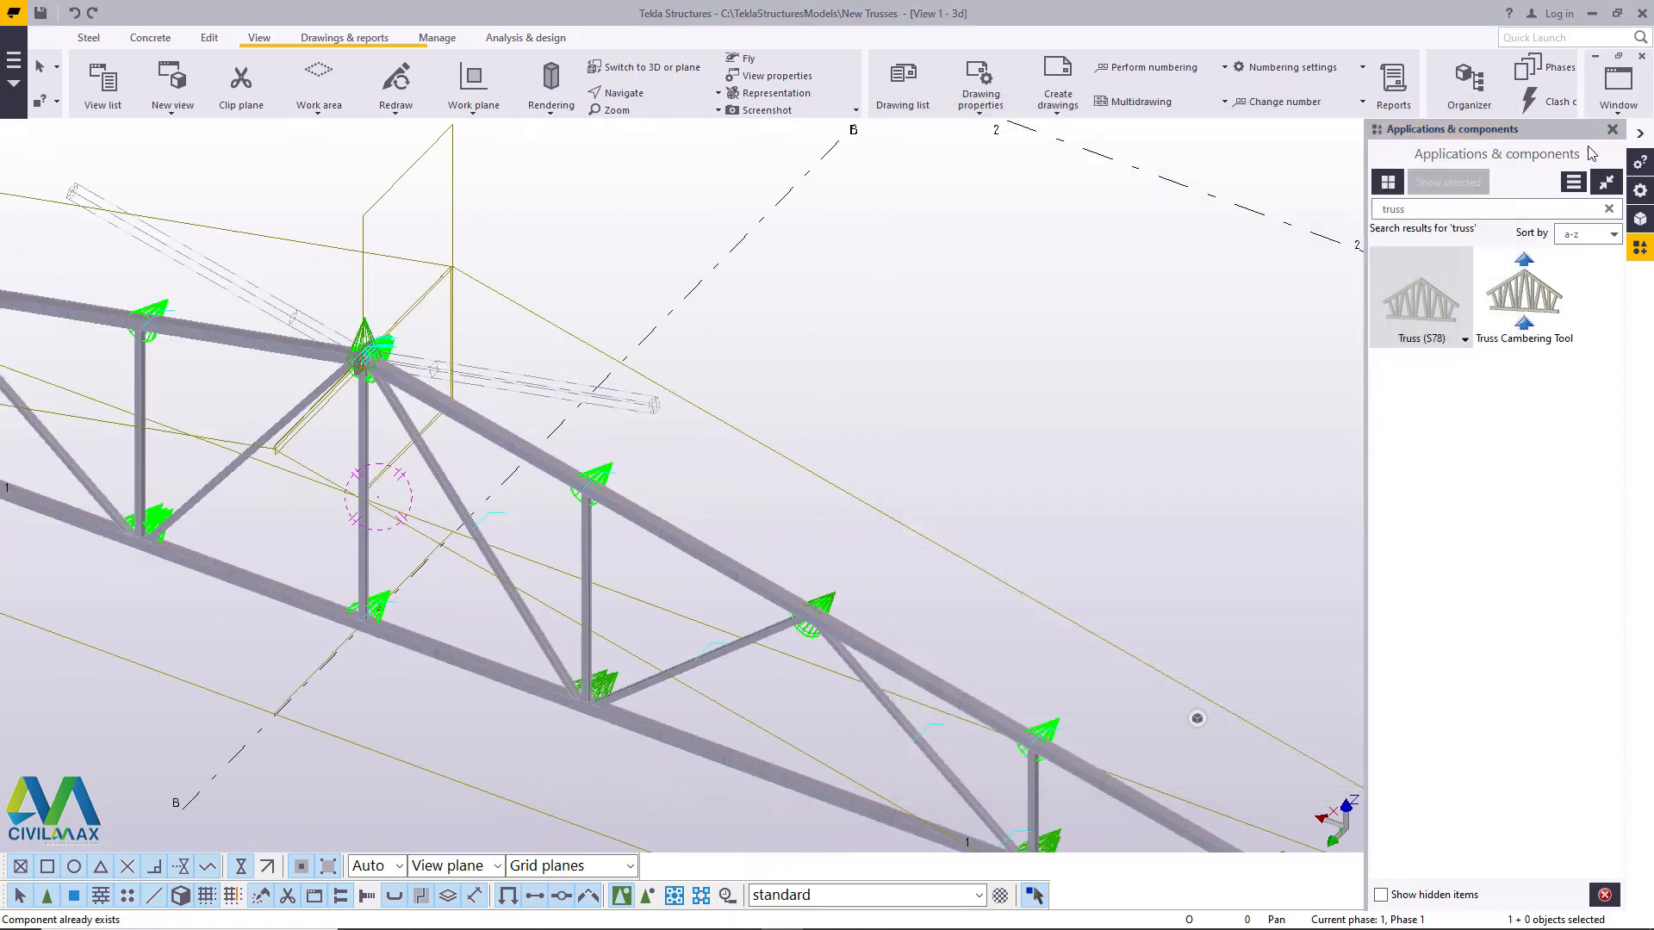
click(1612, 130)
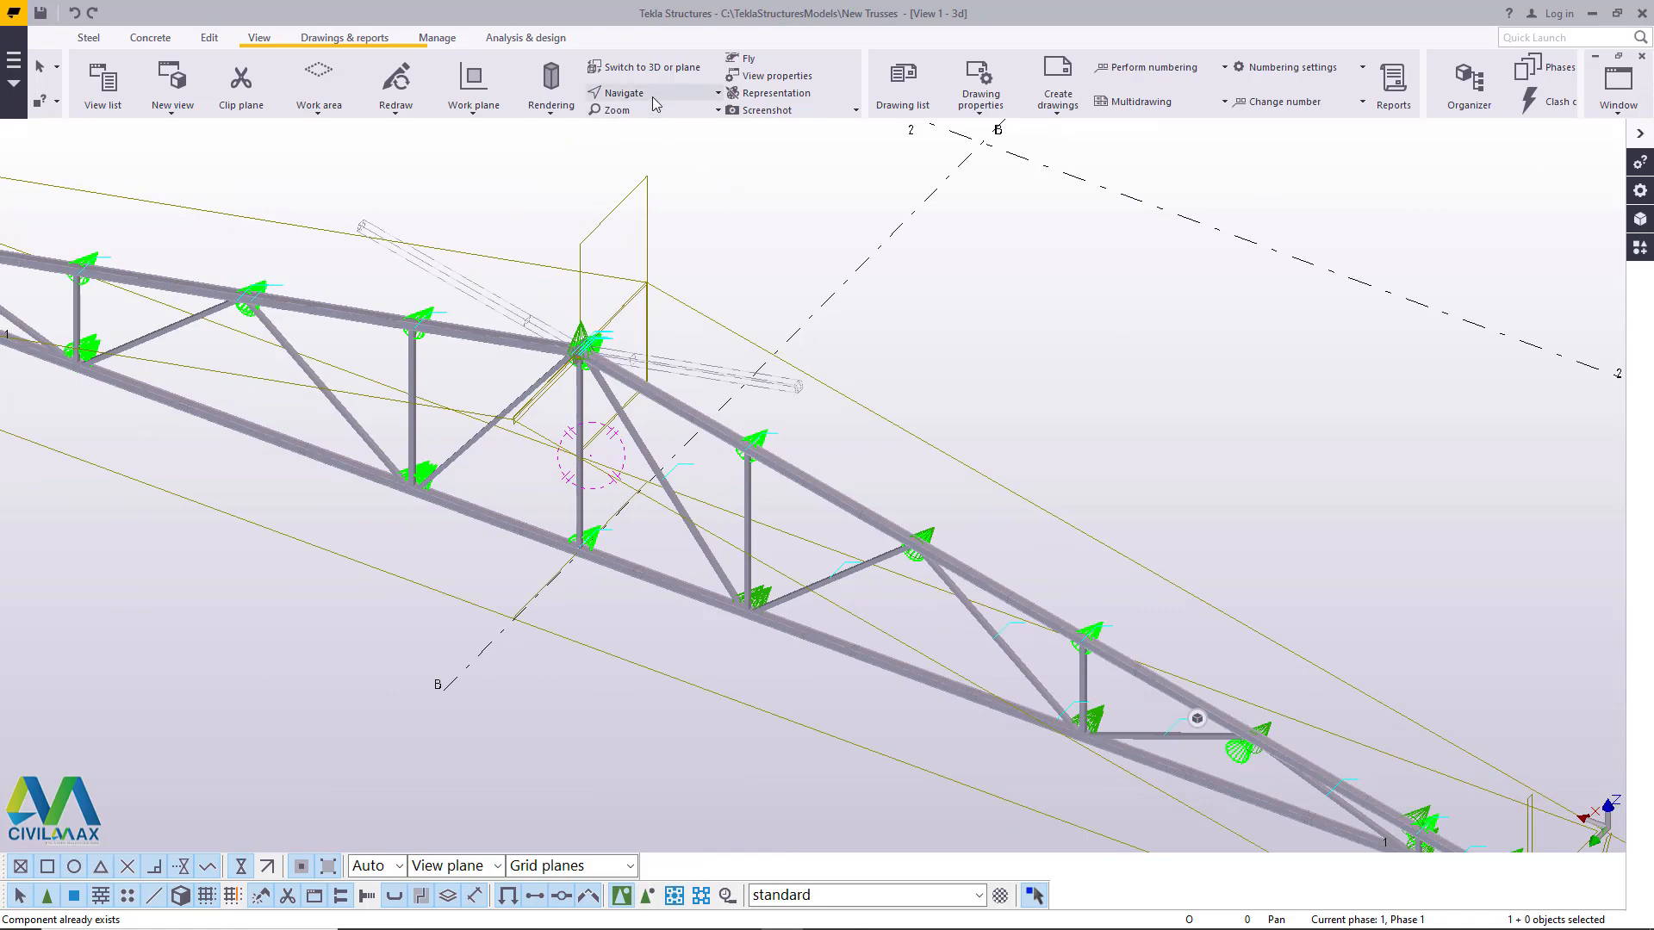
- Inspect the bolted plate joint at the truss apex from another angle and redraw the view
click(652, 98)
click(651, 128)
click(603, 367)
scroll(596, 365, up, 5)
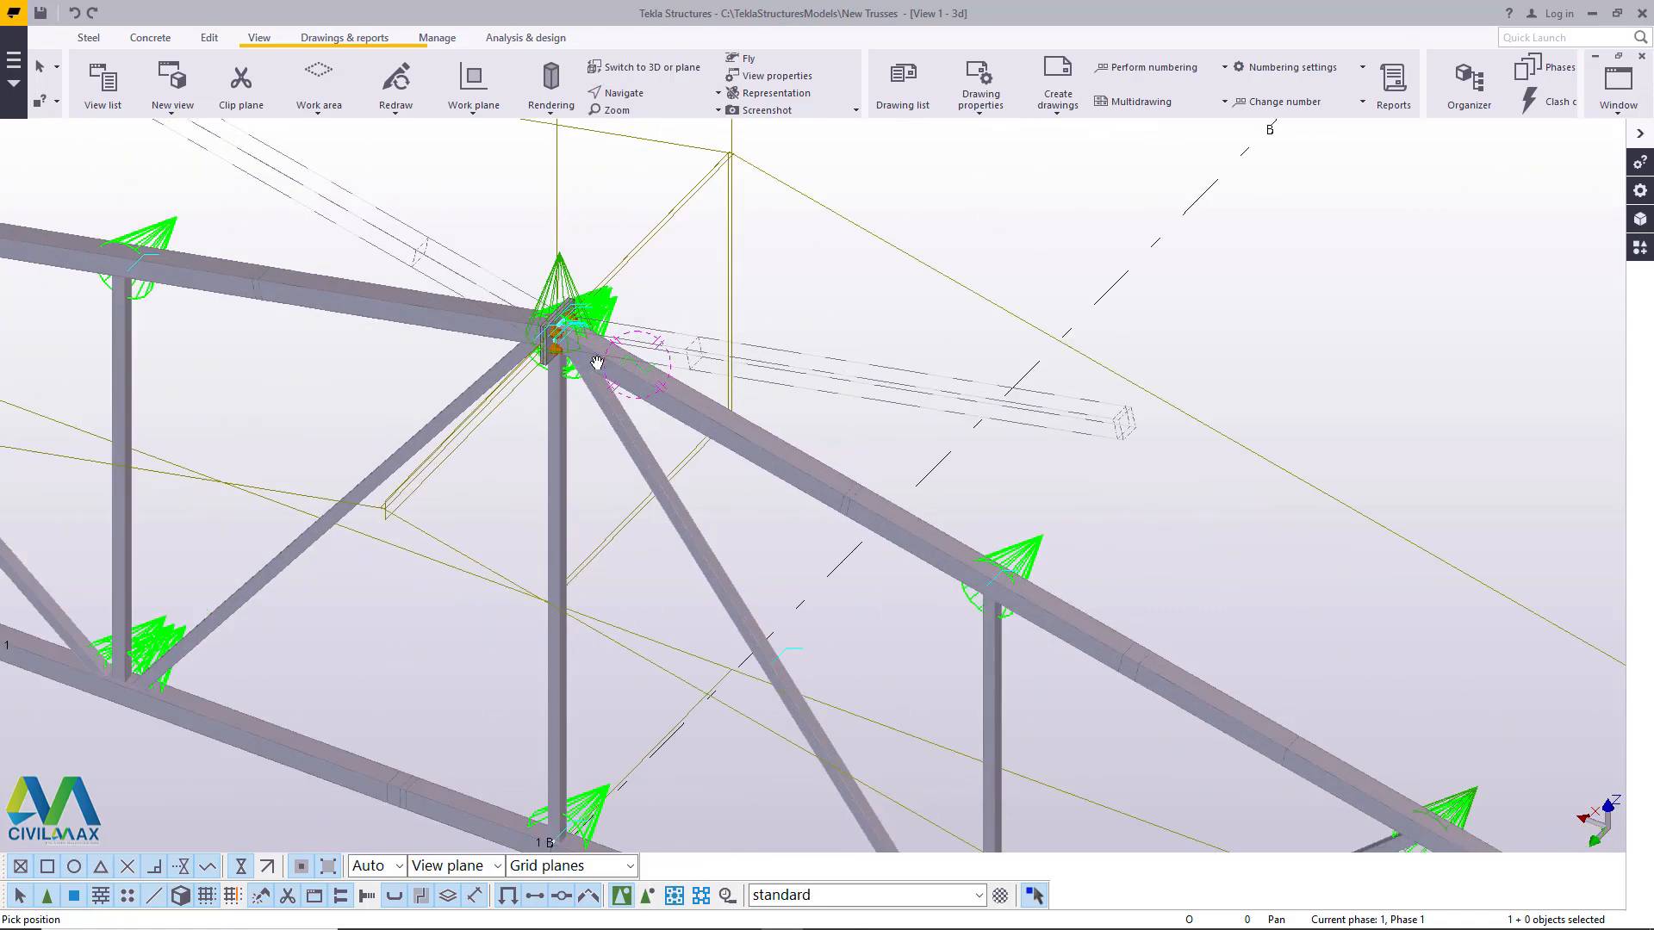
scroll(597, 363, up, 3)
ctrl+middle_drag(576, 362, 857, 298)
scroll(592, 345, up, 3)
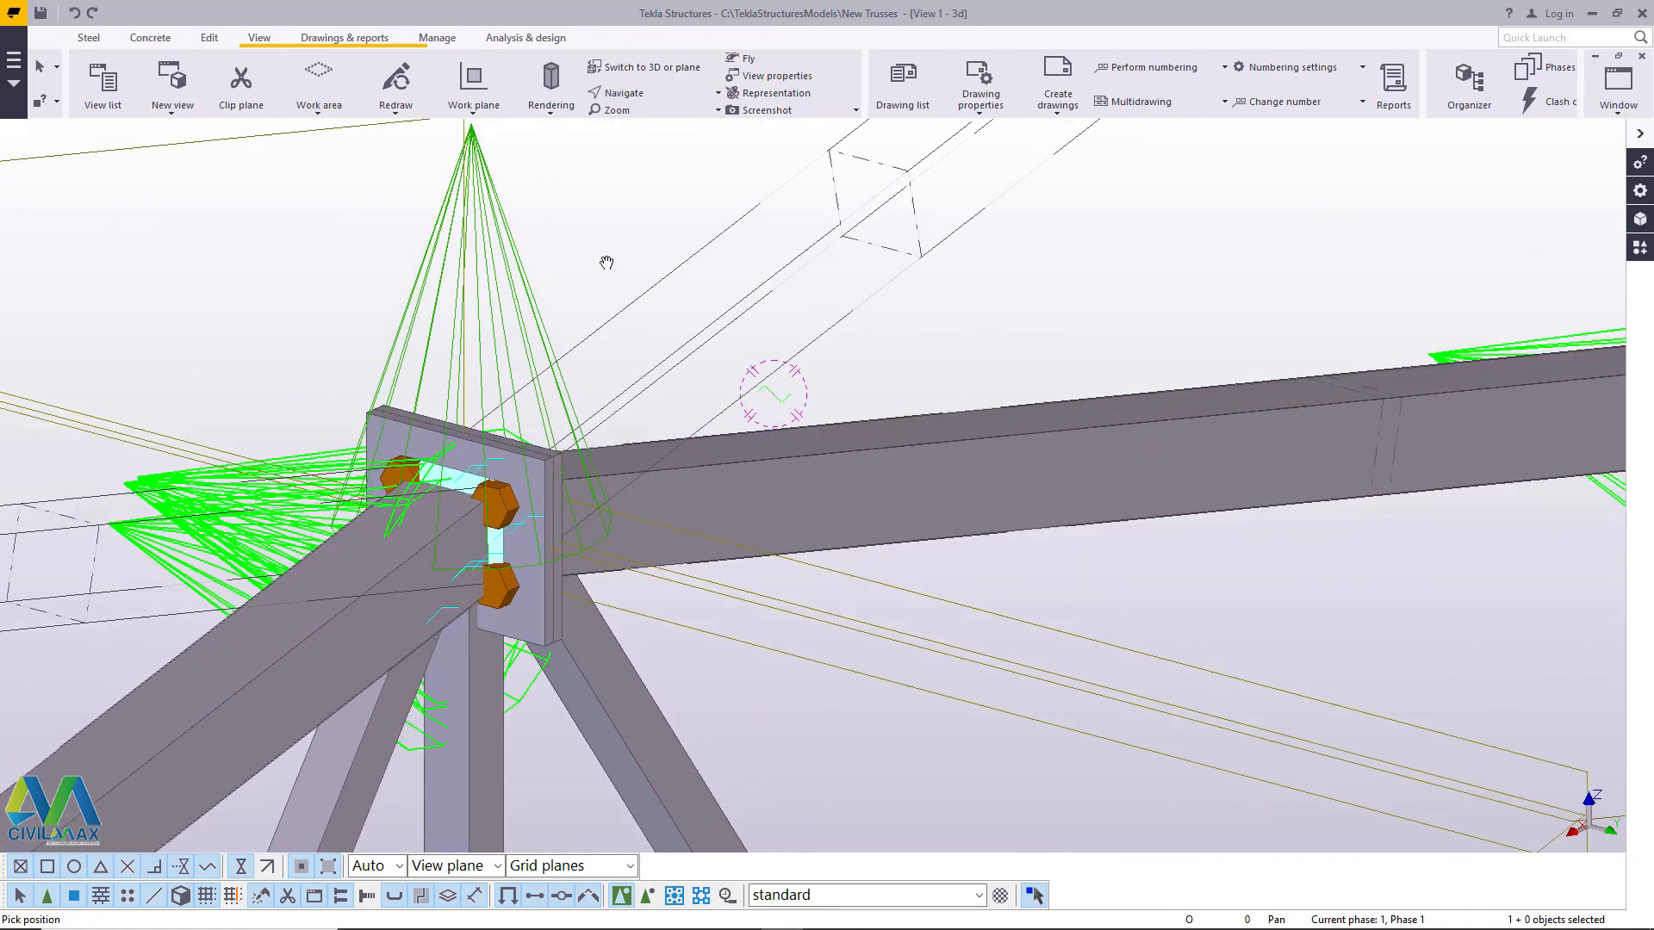
right_click(594, 236)
click(641, 247)
right_click(613, 188)
click(545, 197)
right_click(559, 180)
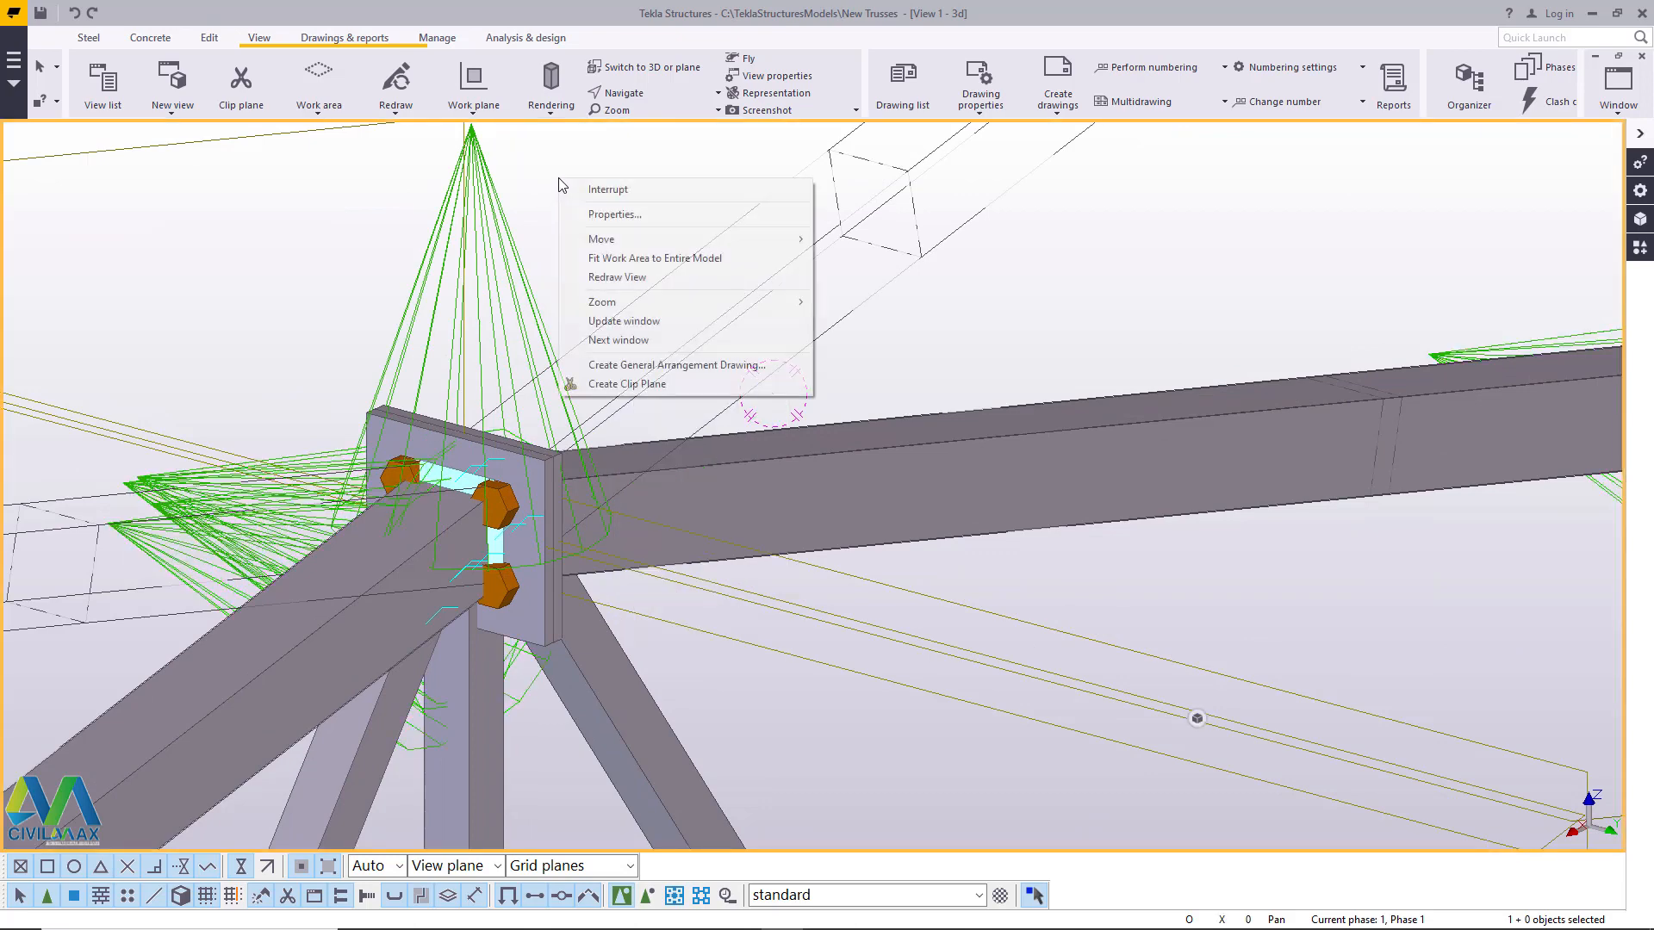
click(617, 277)
- Examine the apex plates and bolts side-on and the whole truss from both sides, and end the view rotation
scroll(615, 448, up, 5)
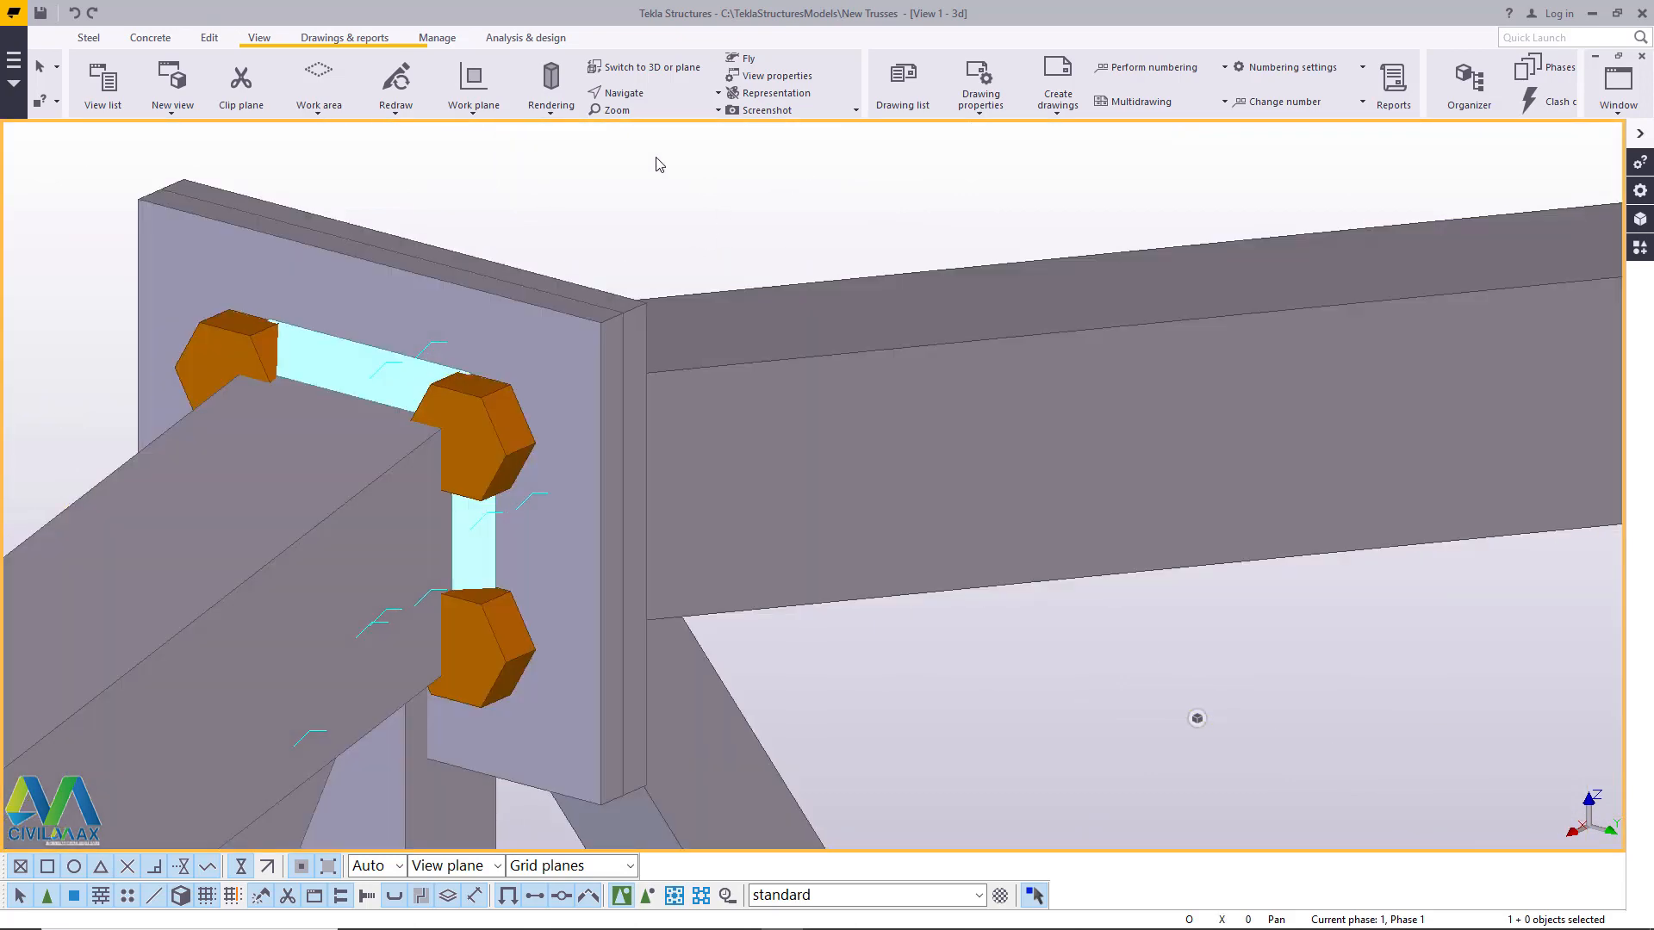
click(641, 94)
click(635, 153)
scroll(538, 423, down, 10)
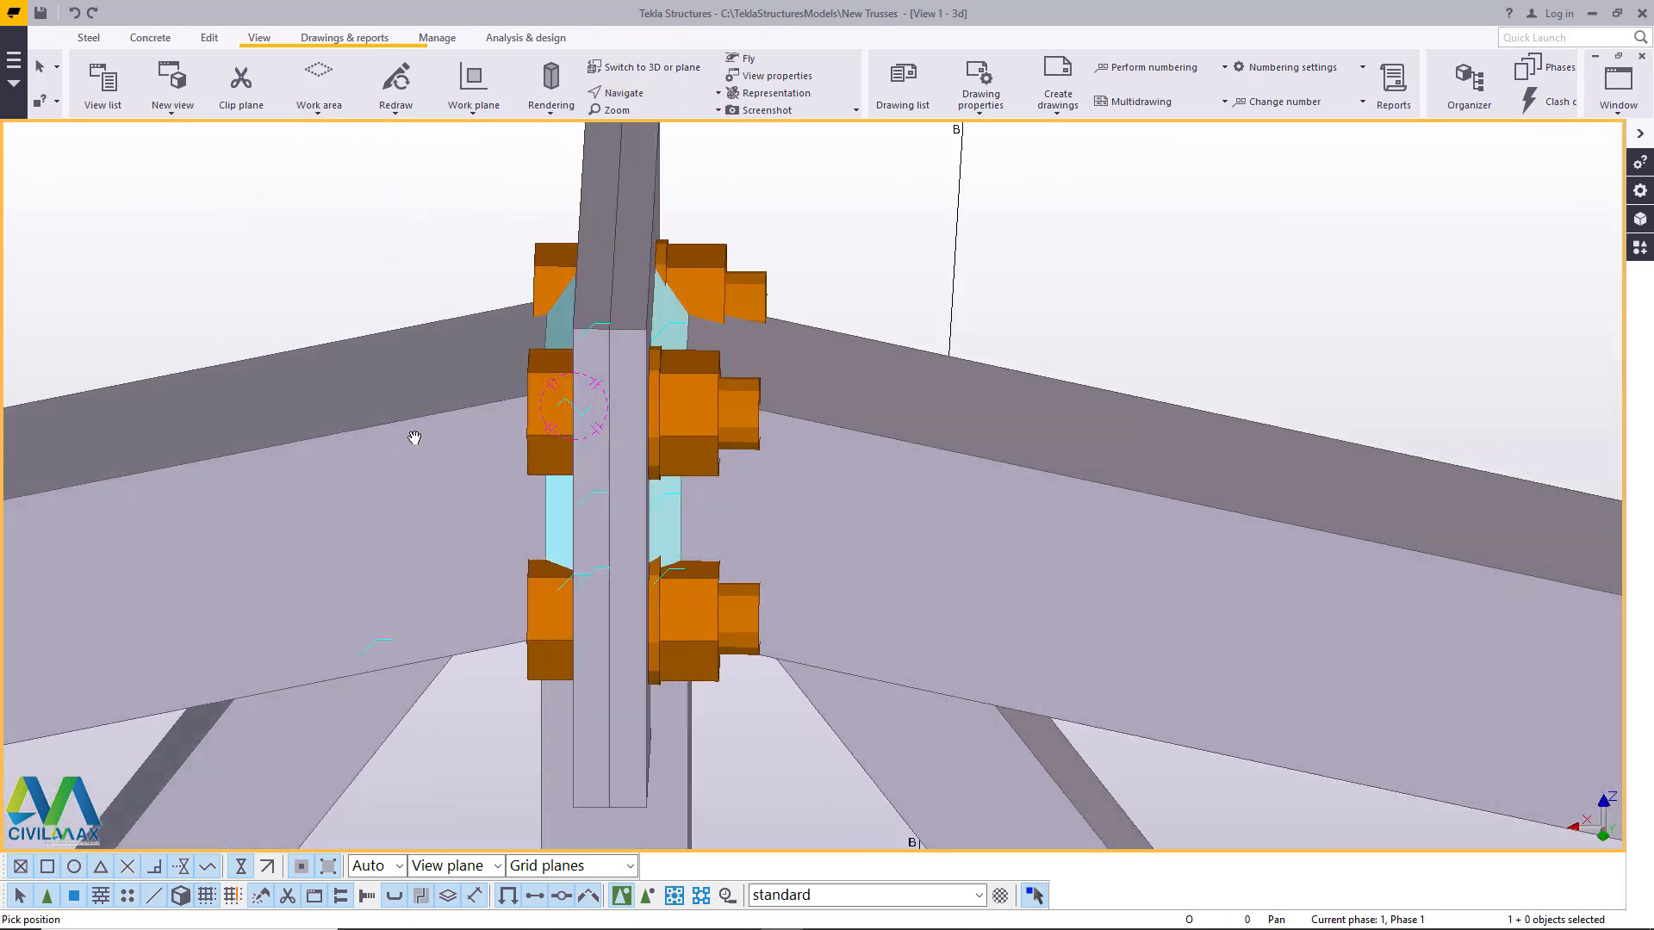
ctrl+middle_drag(670, 413, 606, 444)
scroll(622, 376, down, 1)
scroll(597, 416, down, 2)
scroll(657, 435, down, 2)
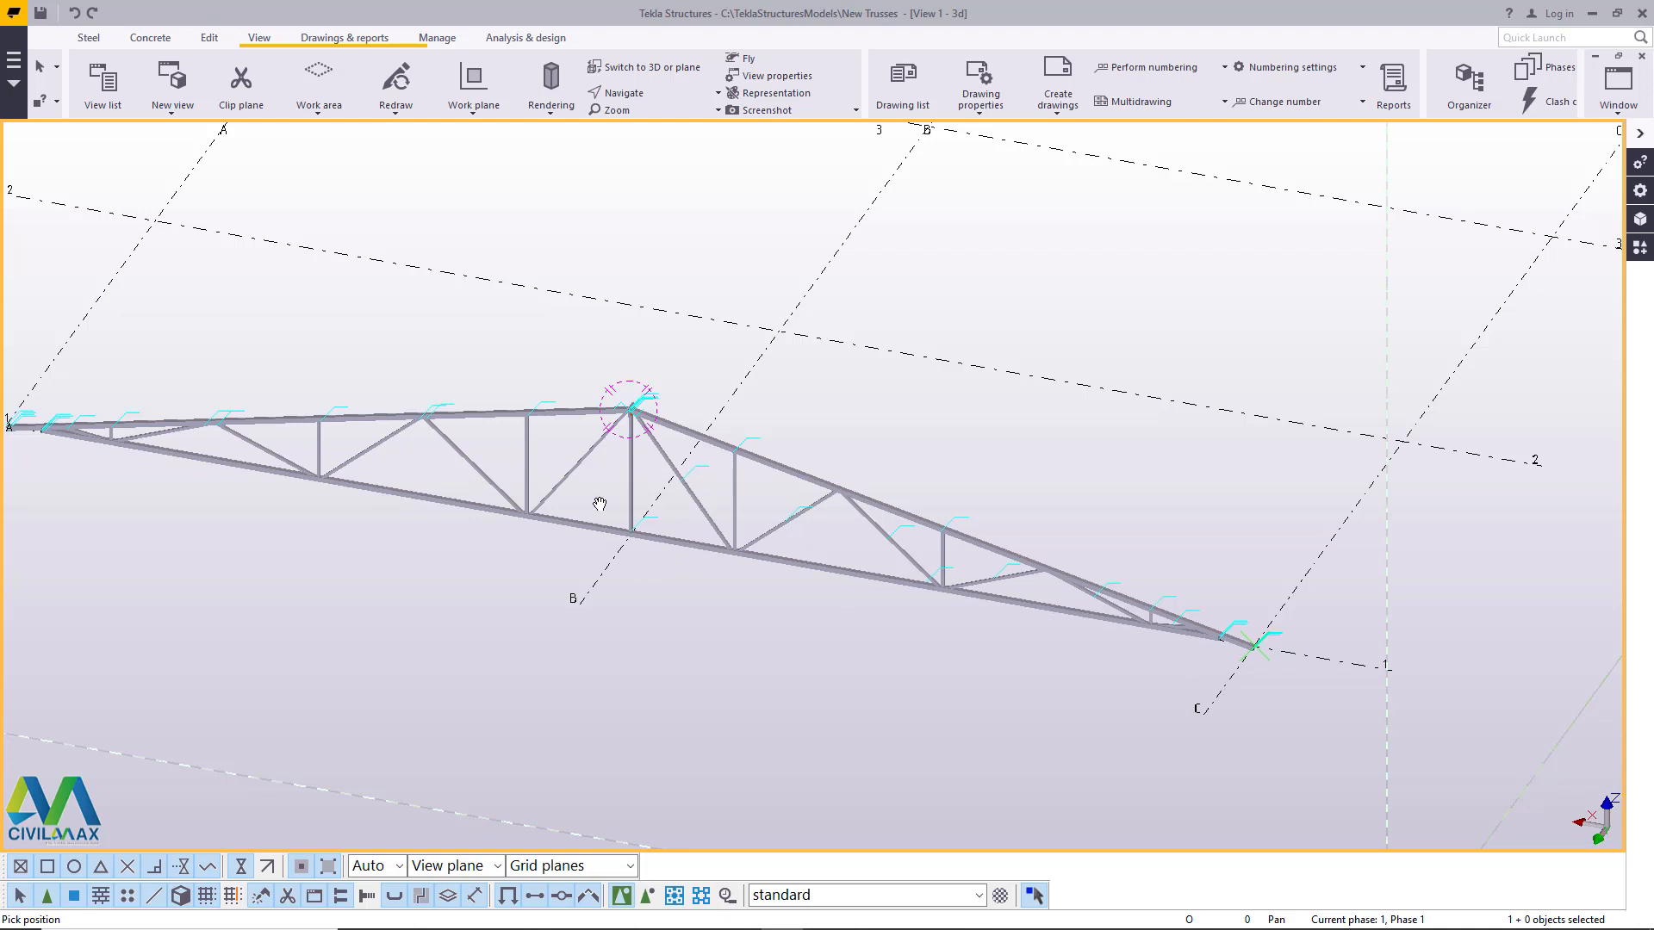
scroll(621, 499, up, 5)
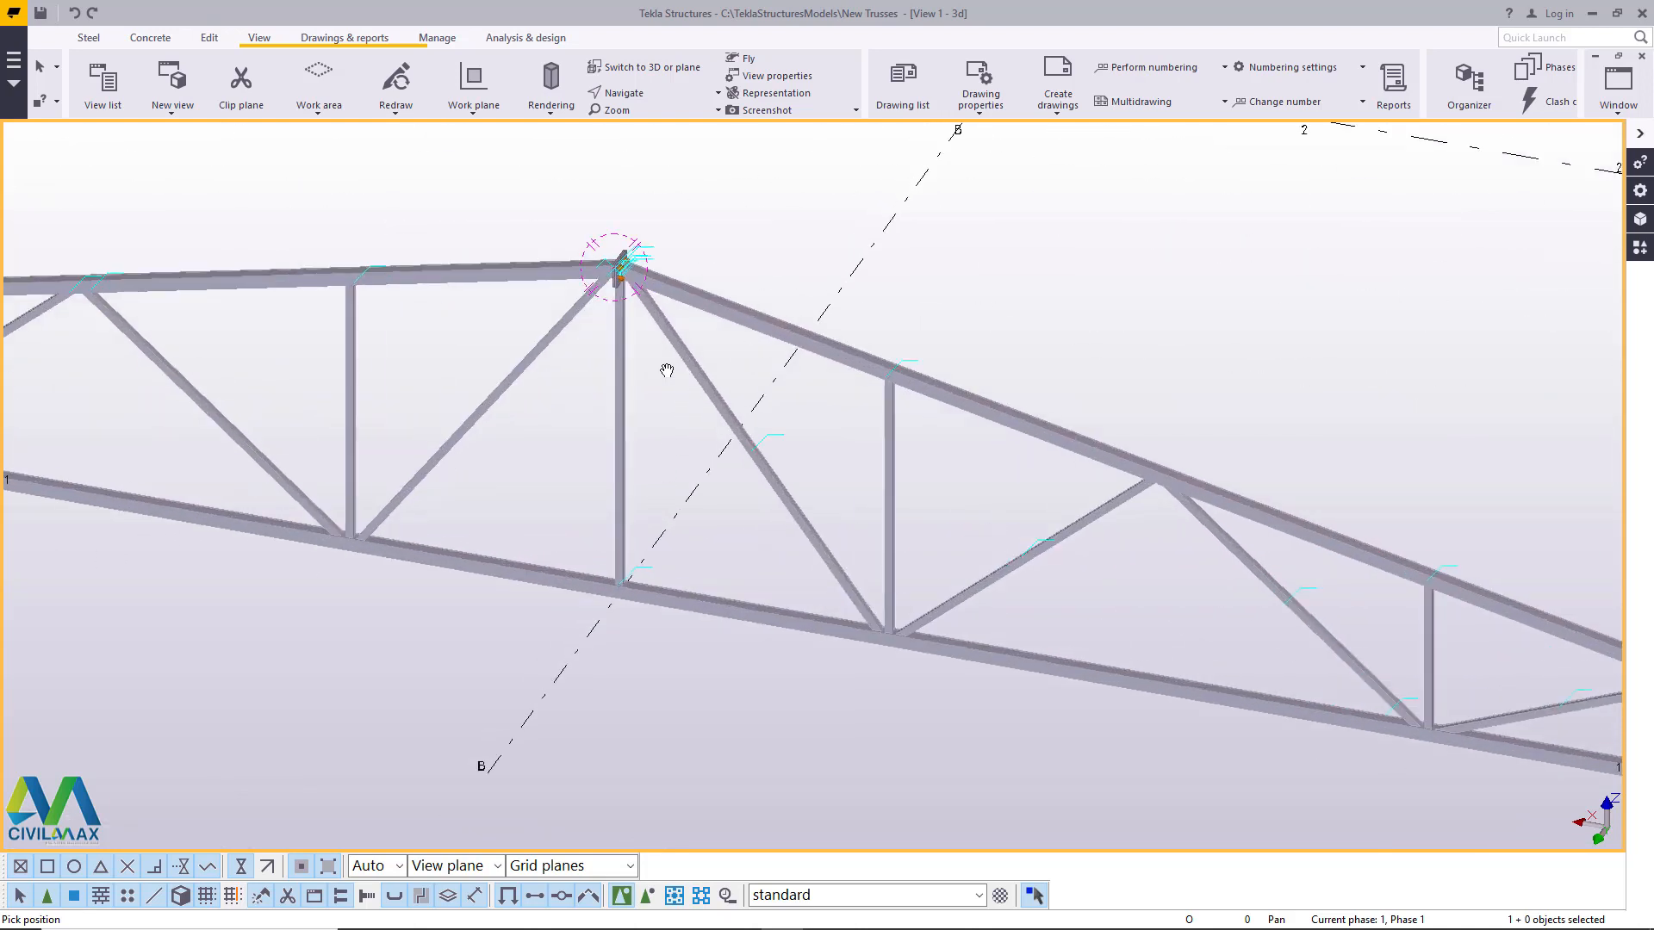
ctrl+middle_drag(667, 370, 746, 344)
right_click(732, 272)
click(772, 284)
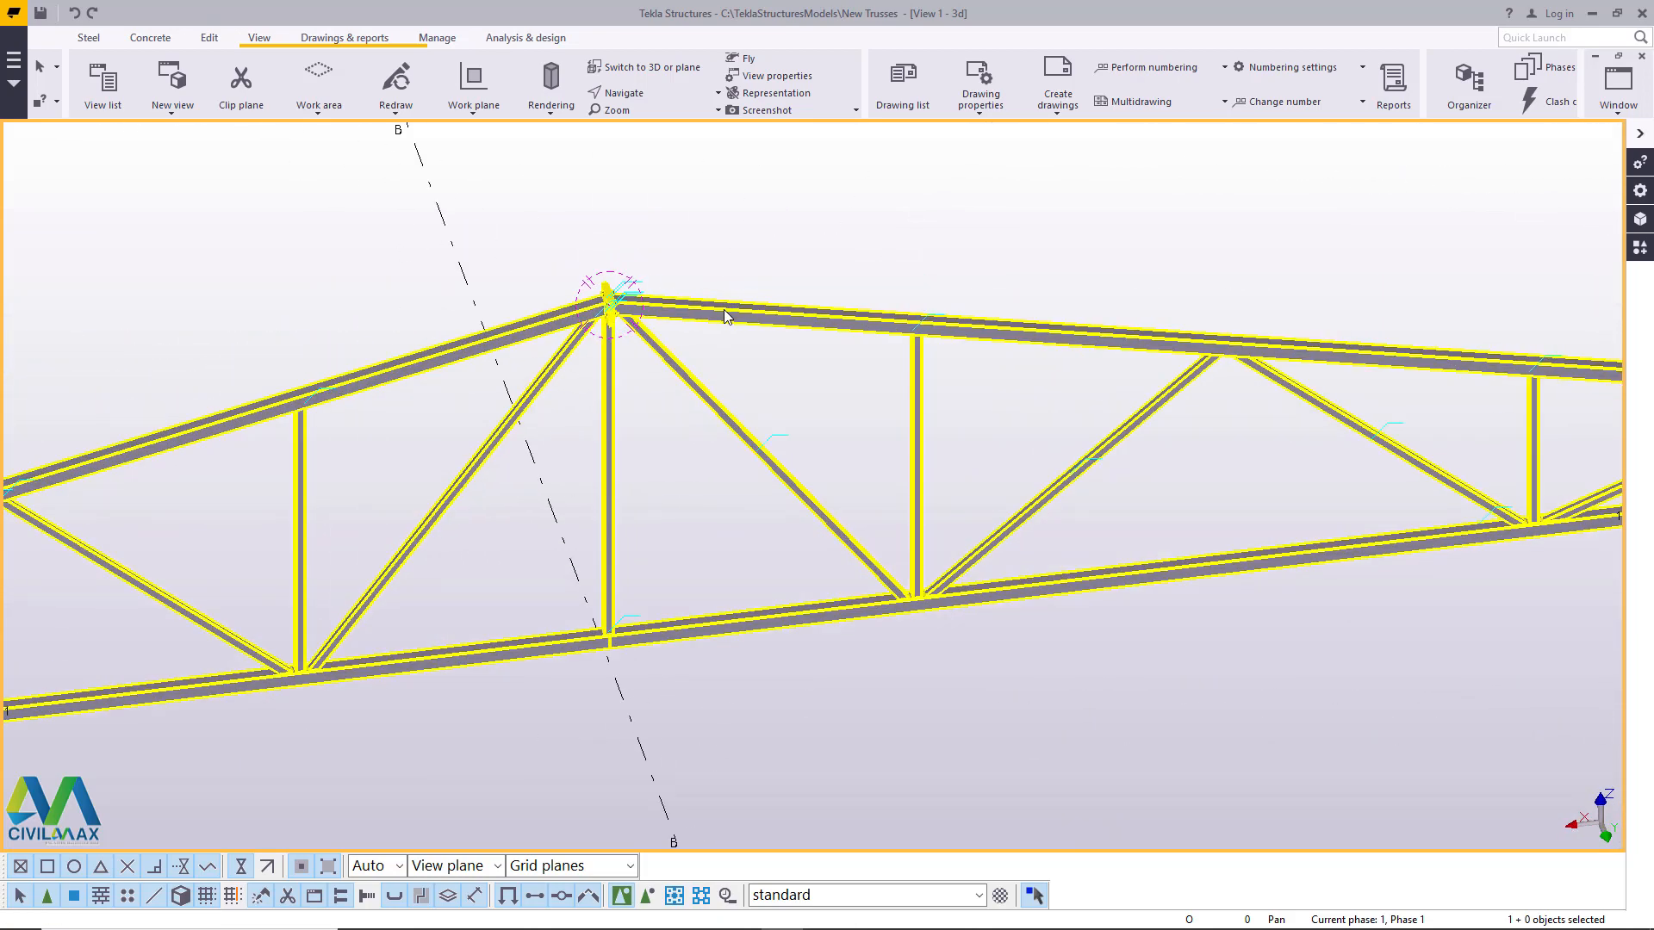
- Examine the truss's web members and the chord ends at grid lines A and C
scroll(660, 312, up, 5)
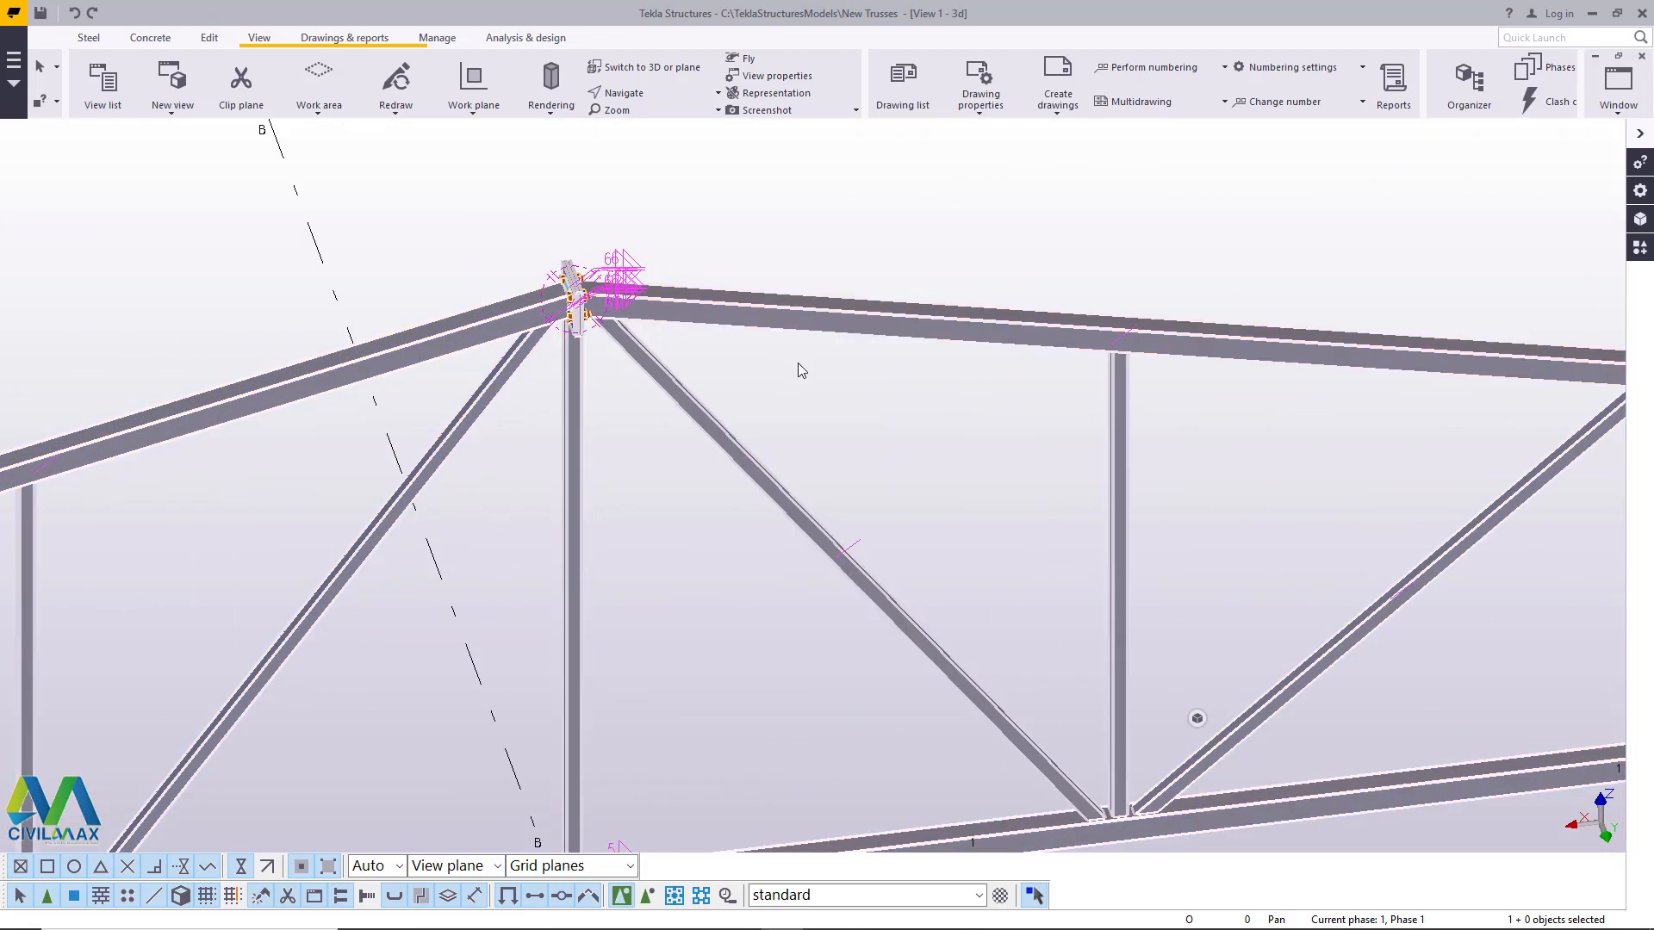
scroll(799, 364, down, 6)
scroll(881, 379, up, 2)
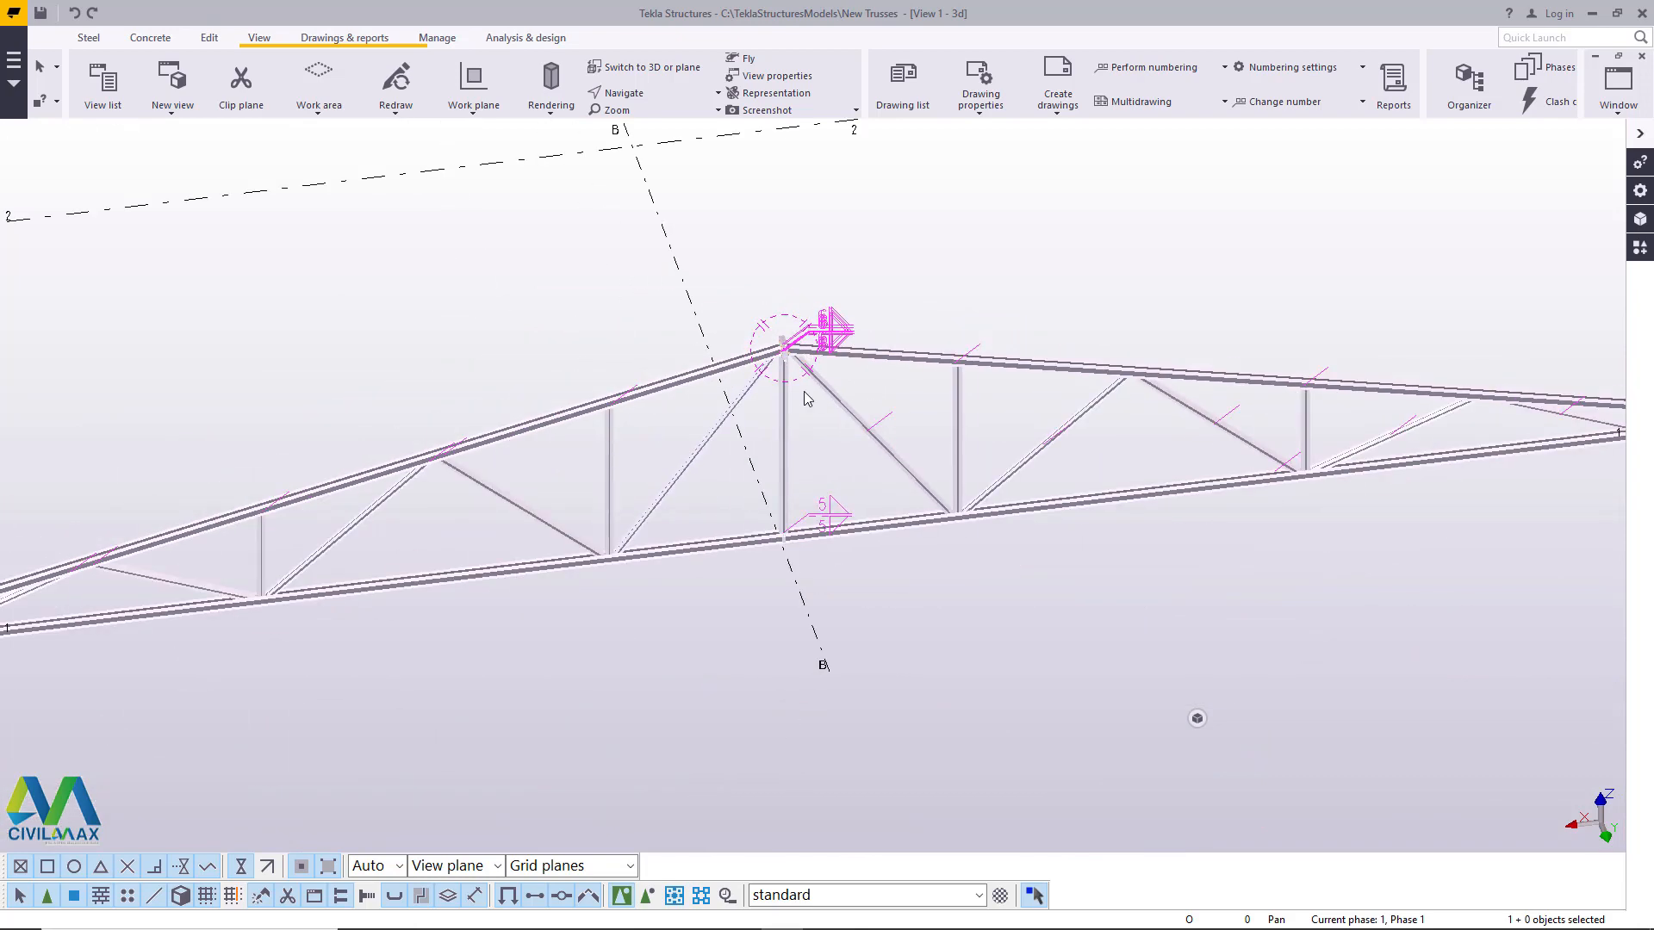
scroll(807, 397, up, 2)
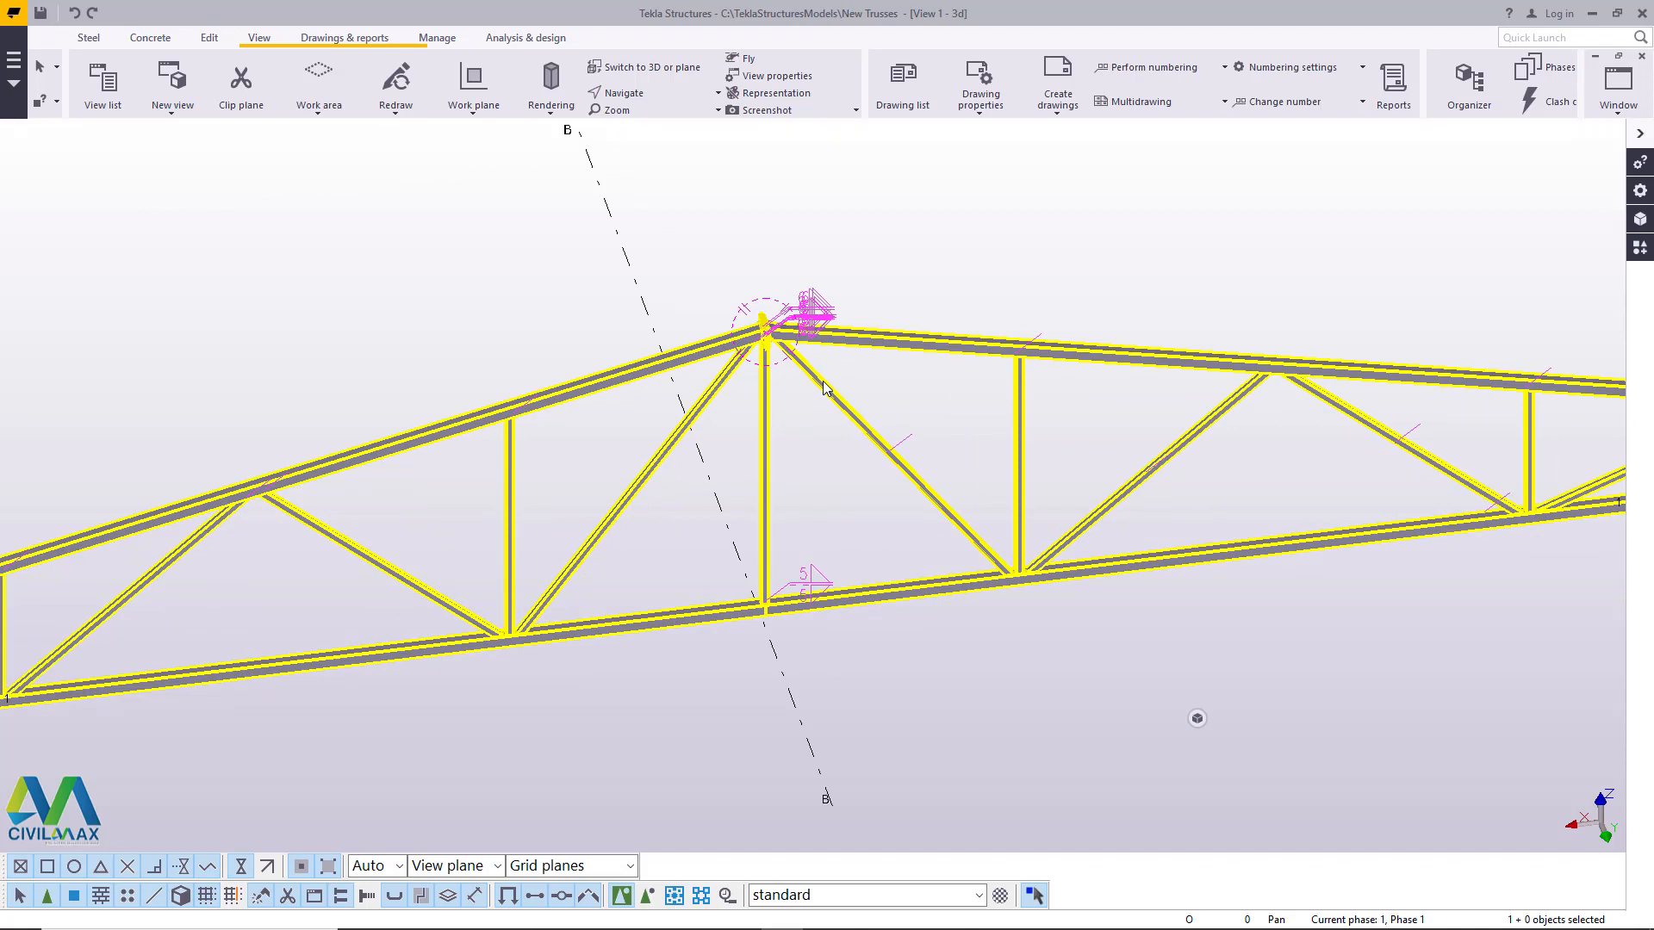
scroll(799, 338, up, 3)
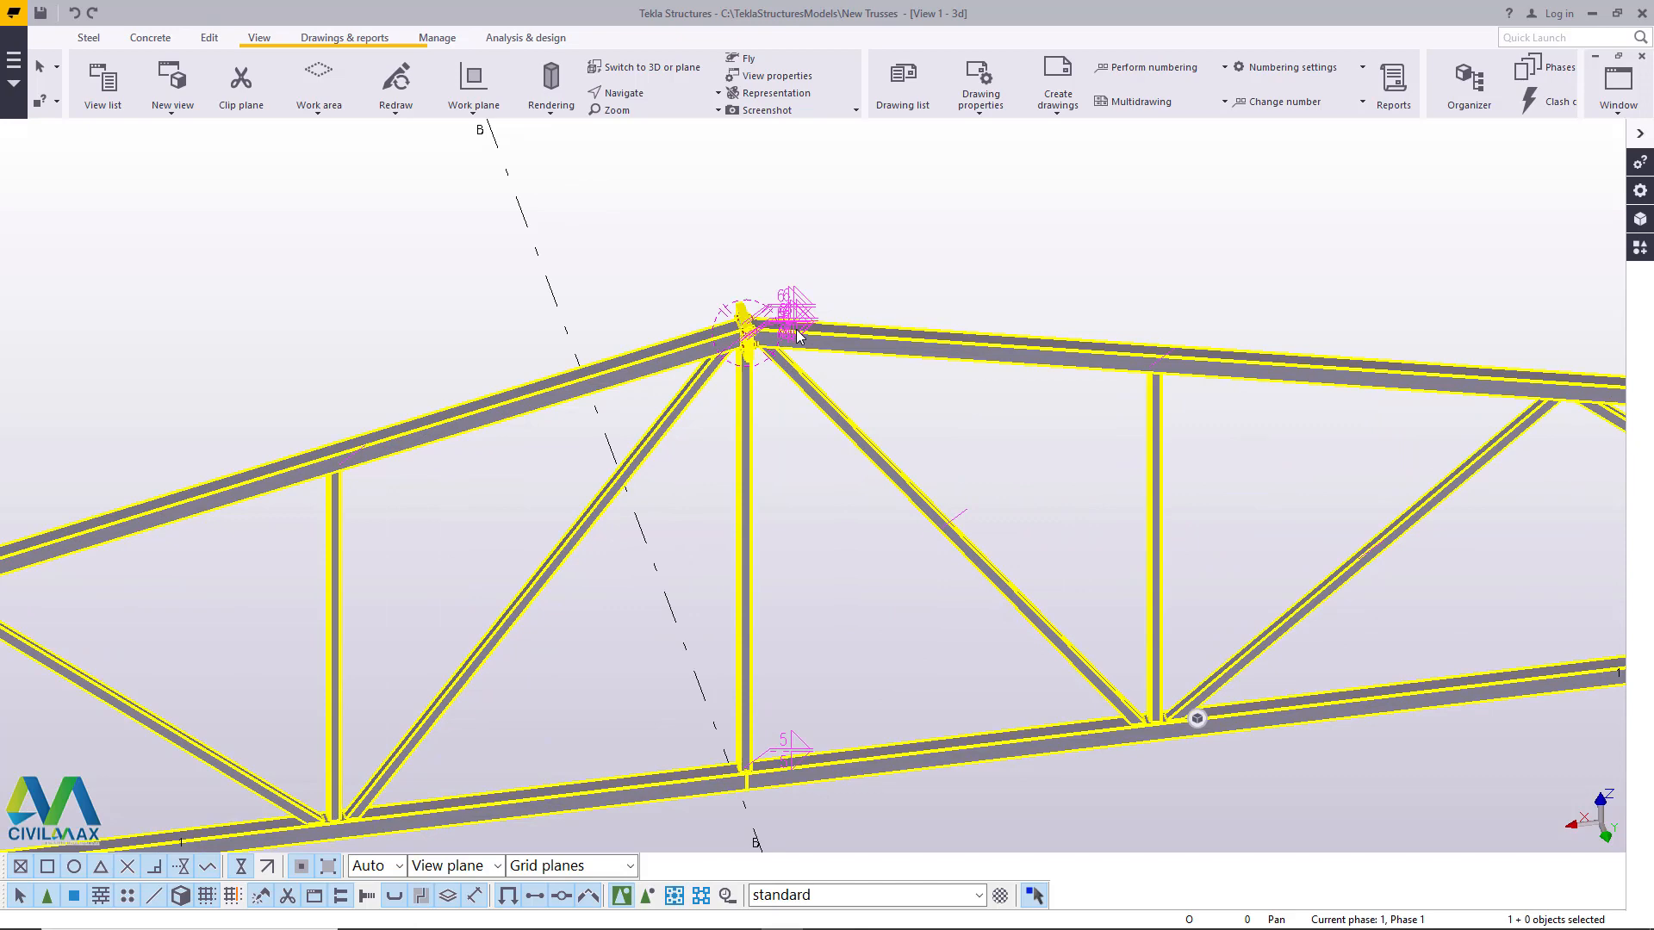
scroll(798, 336, down, 7)
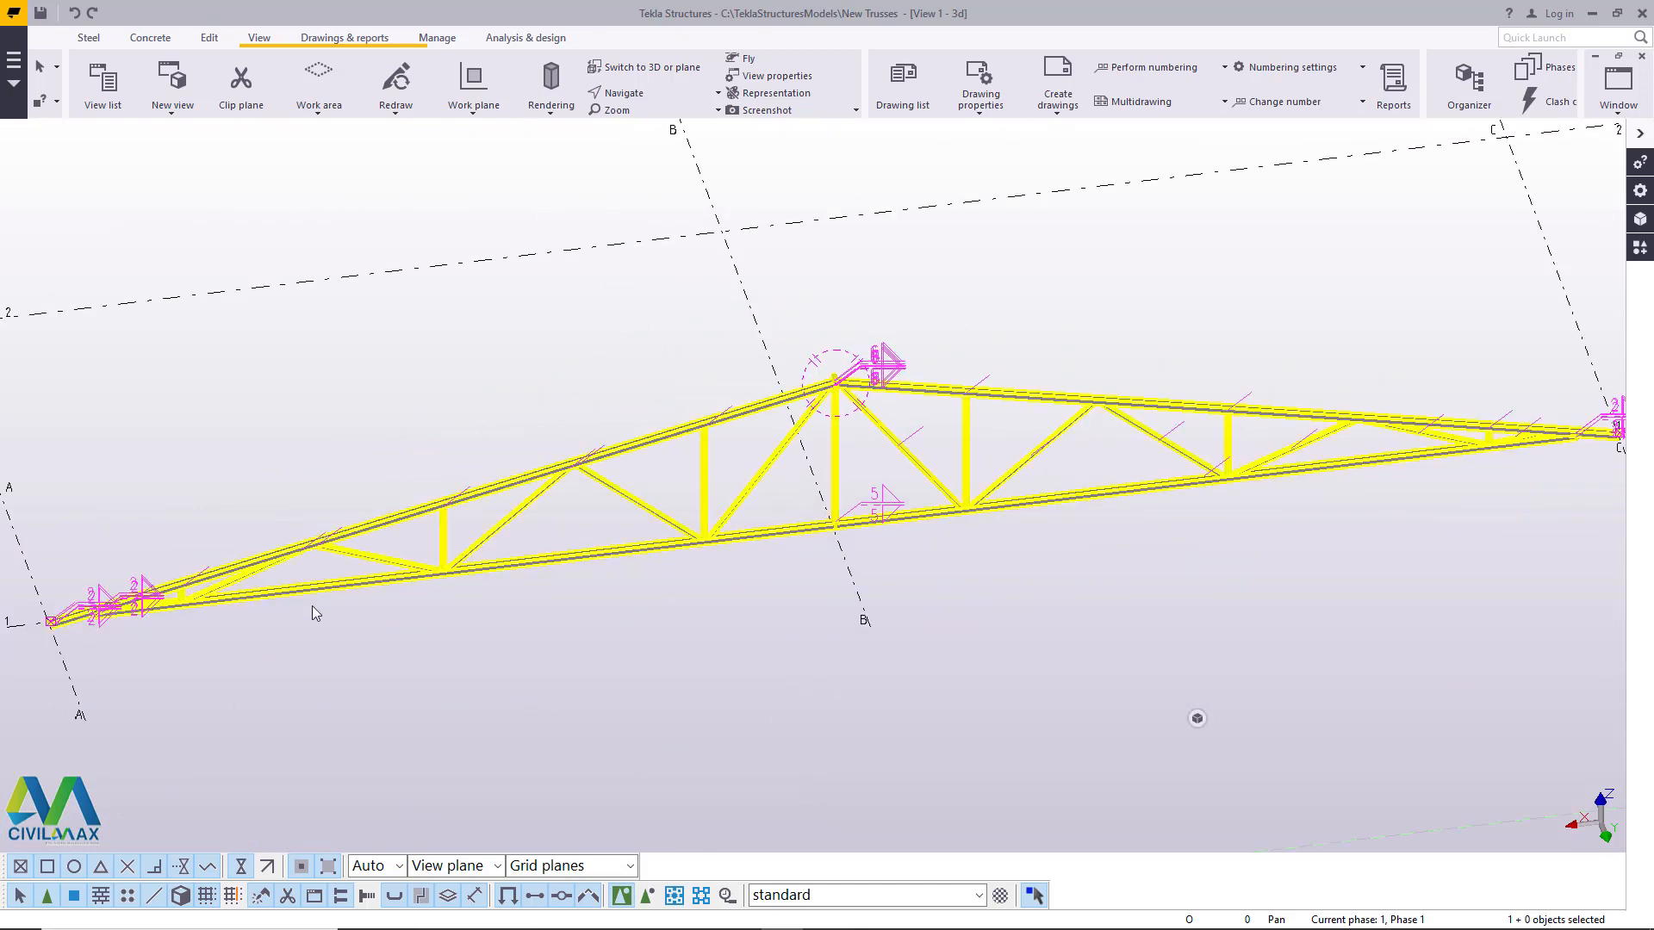
scroll(312, 607, up, 8)
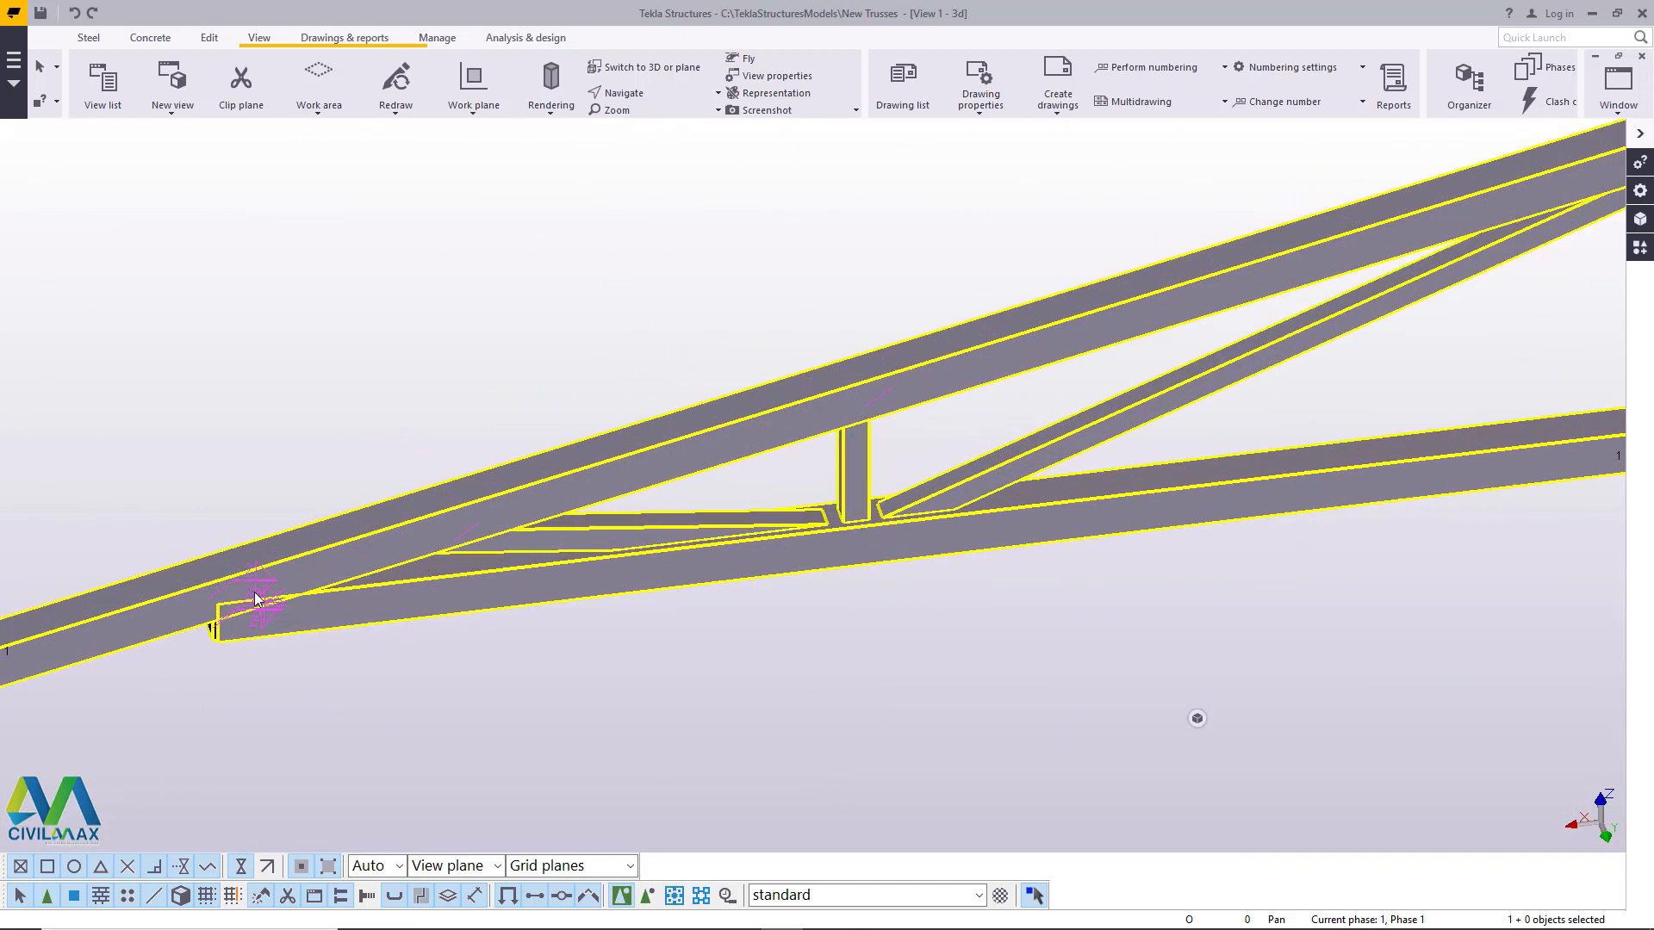
scroll(307, 586, up, 2)
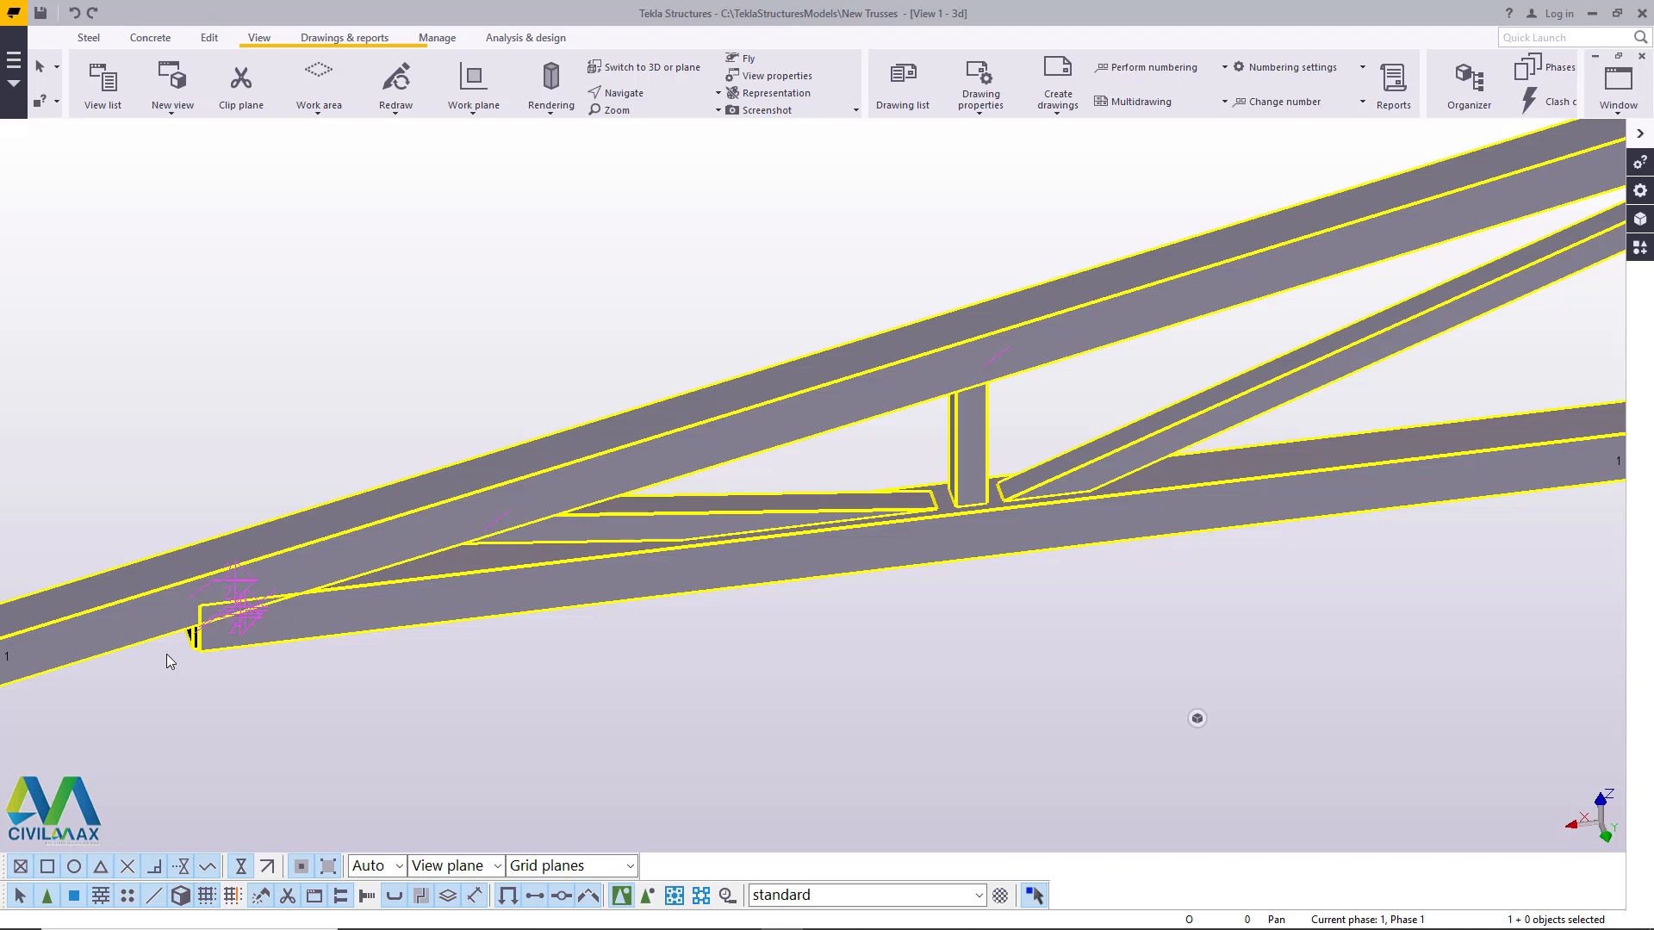
scroll(167, 654, down, 10)
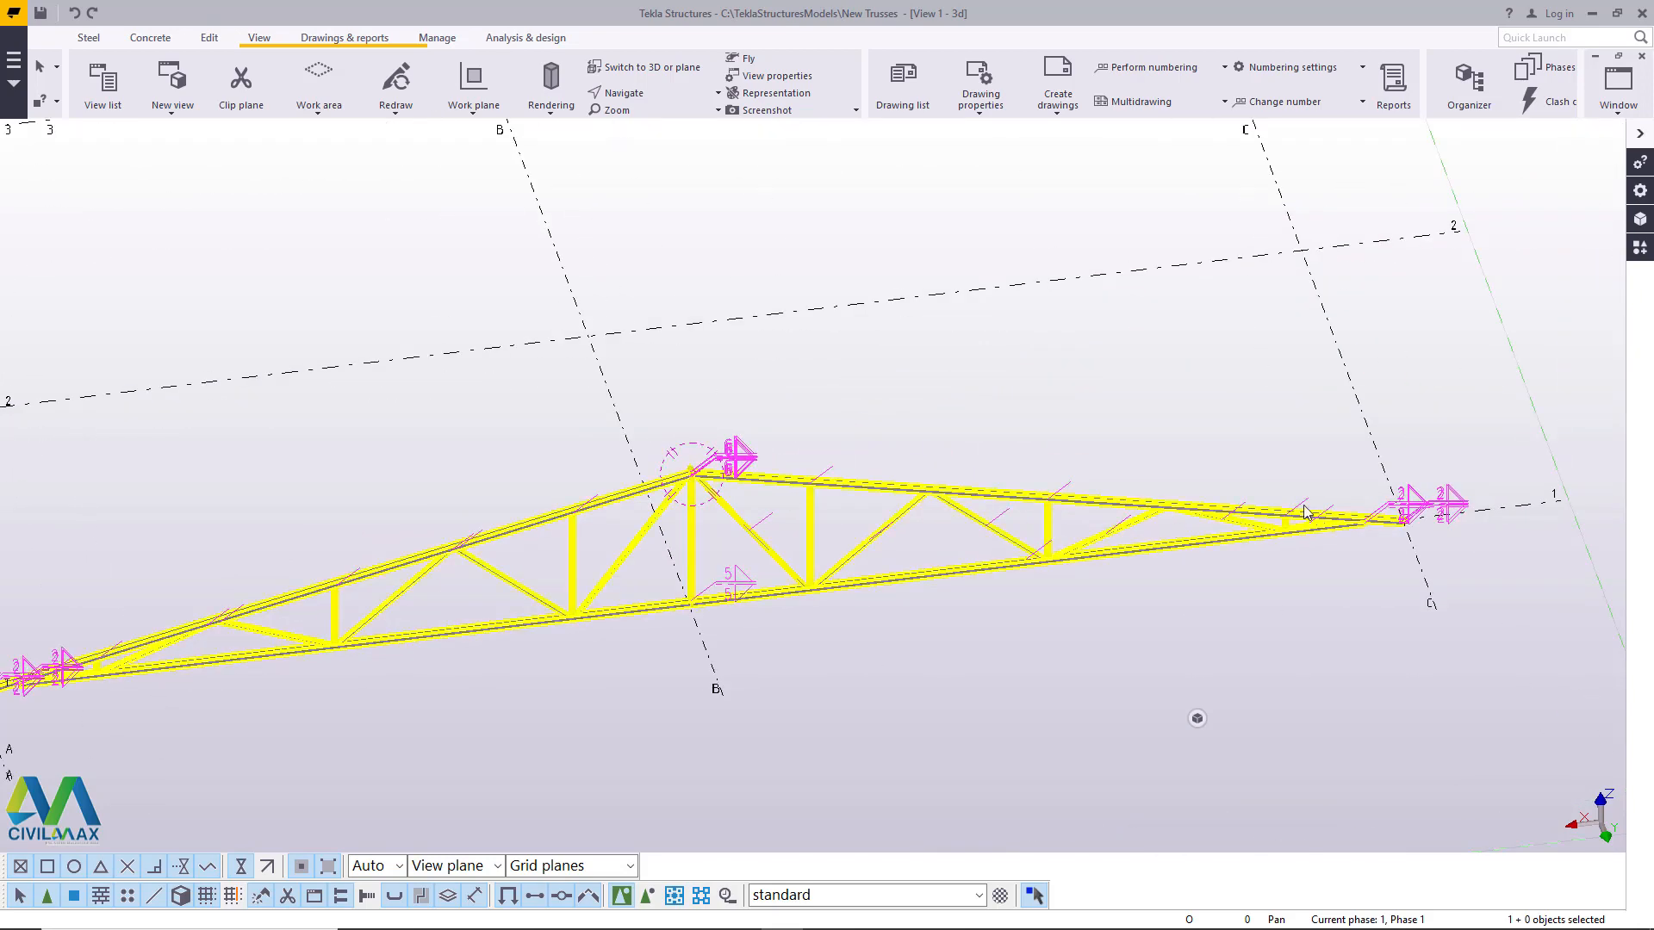
scroll(1305, 511, up, 8)
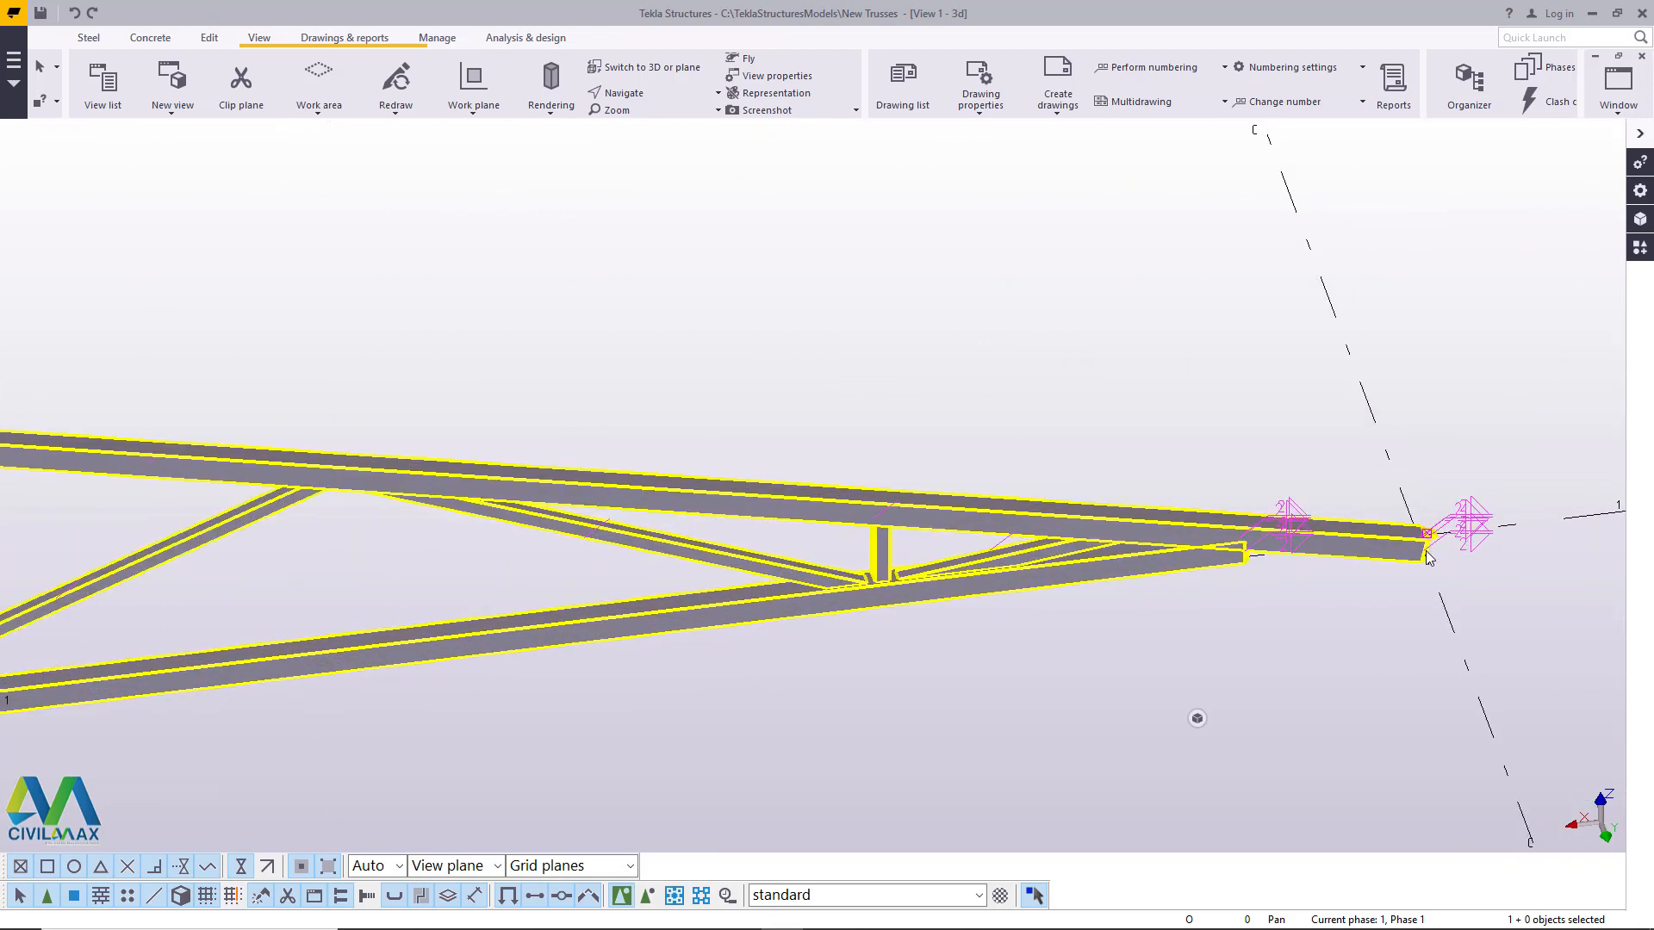
scroll(1153, 419, down, 3)
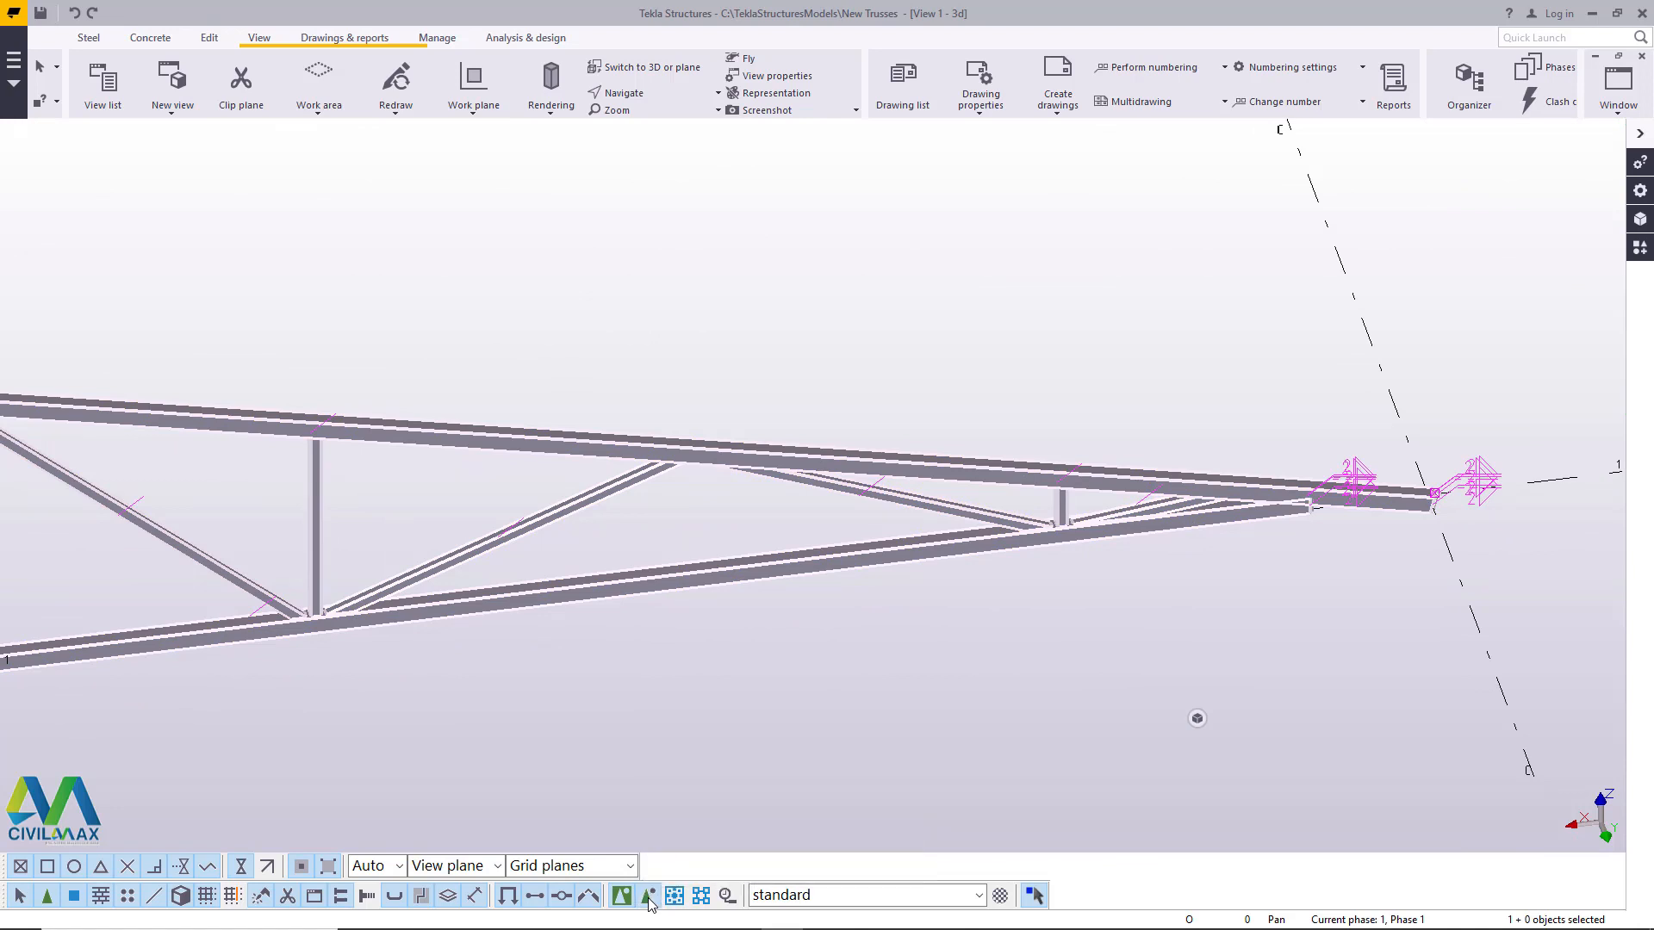
- Switch selection to objects inside components and delete the short end diagonal nearest grid line C
scroll(1381, 370, up, 3)
scroll(1382, 510, up, 4)
click(1175, 371)
scroll(1348, 452, down, 7)
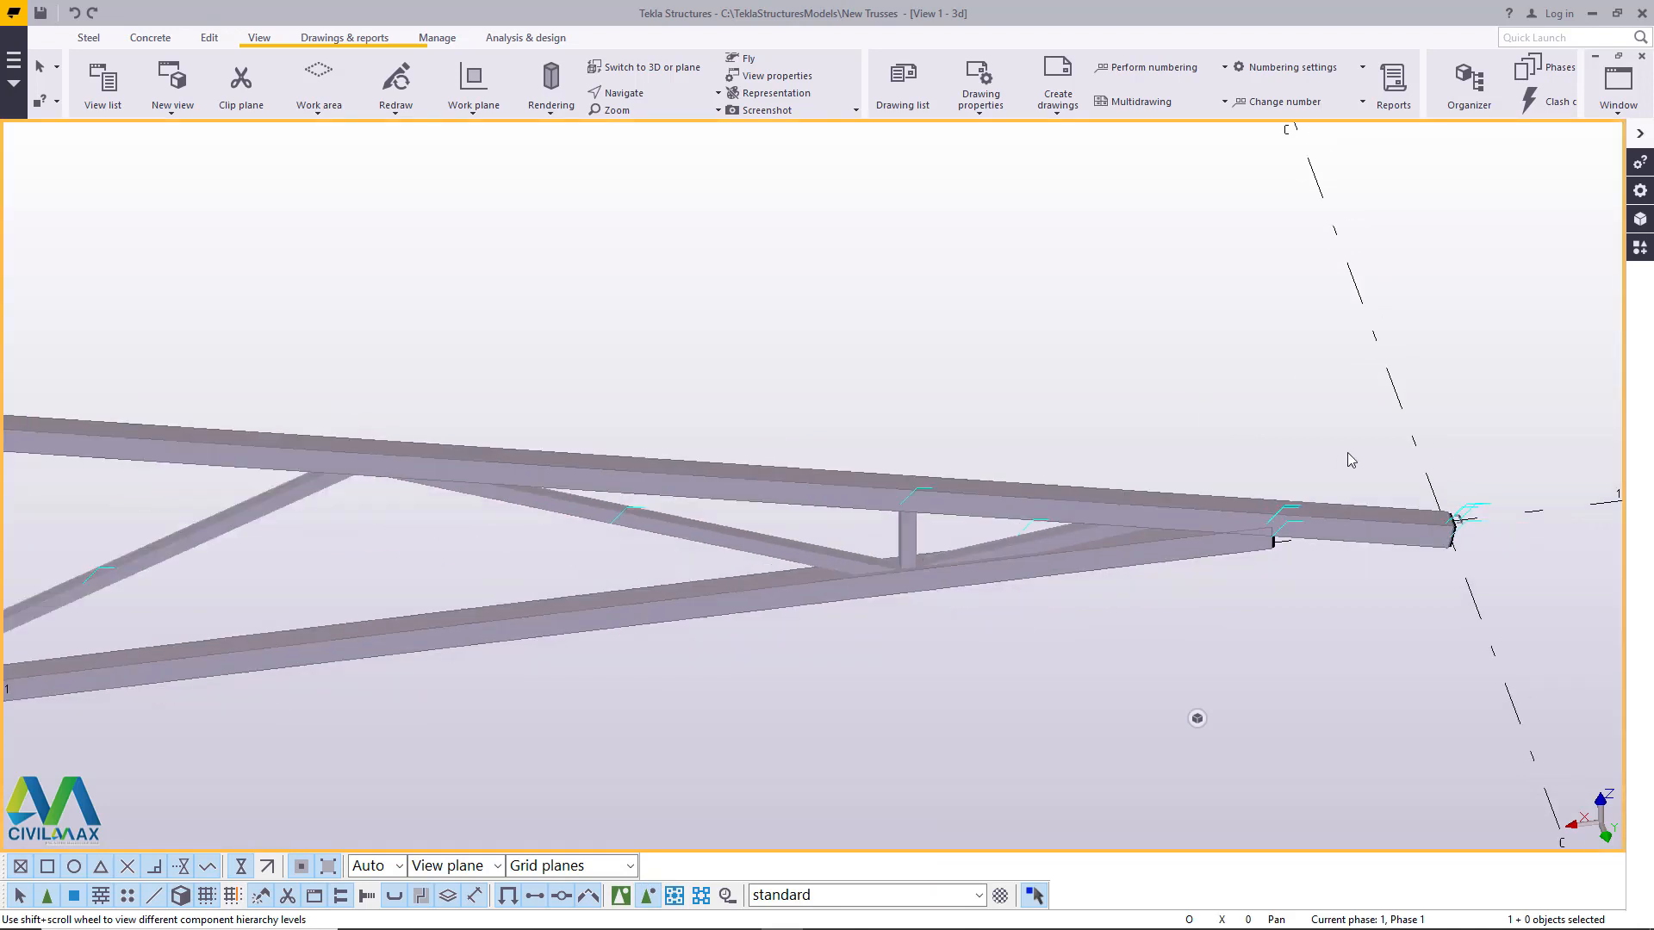
scroll(1215, 472, up, 8)
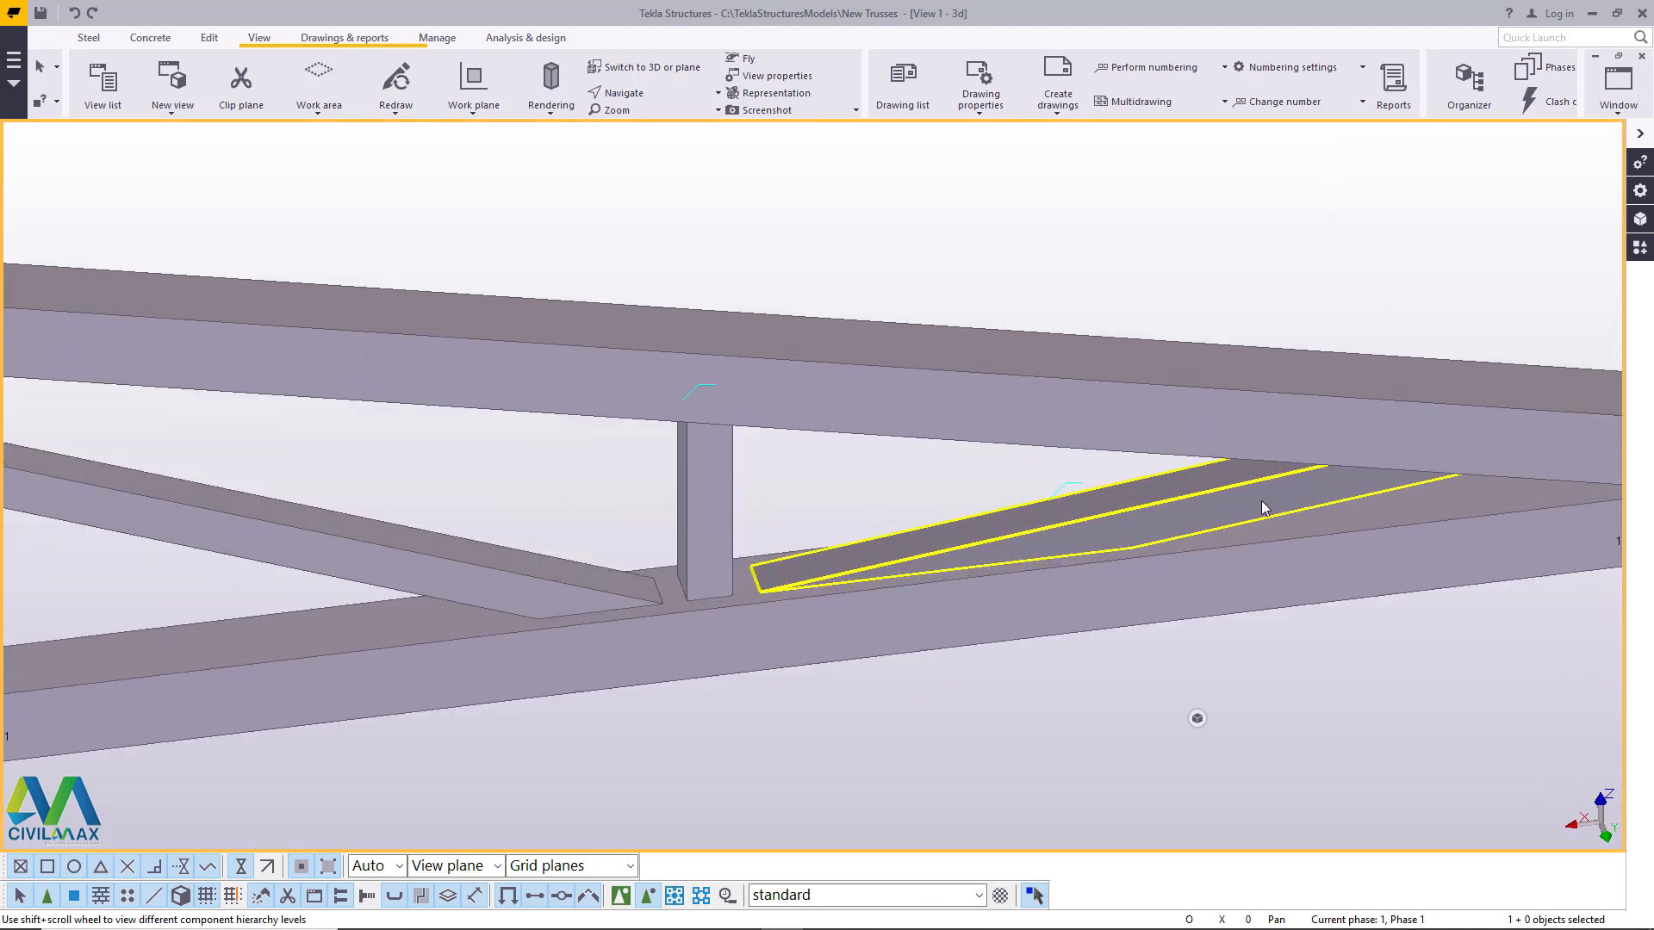
key(Delete)
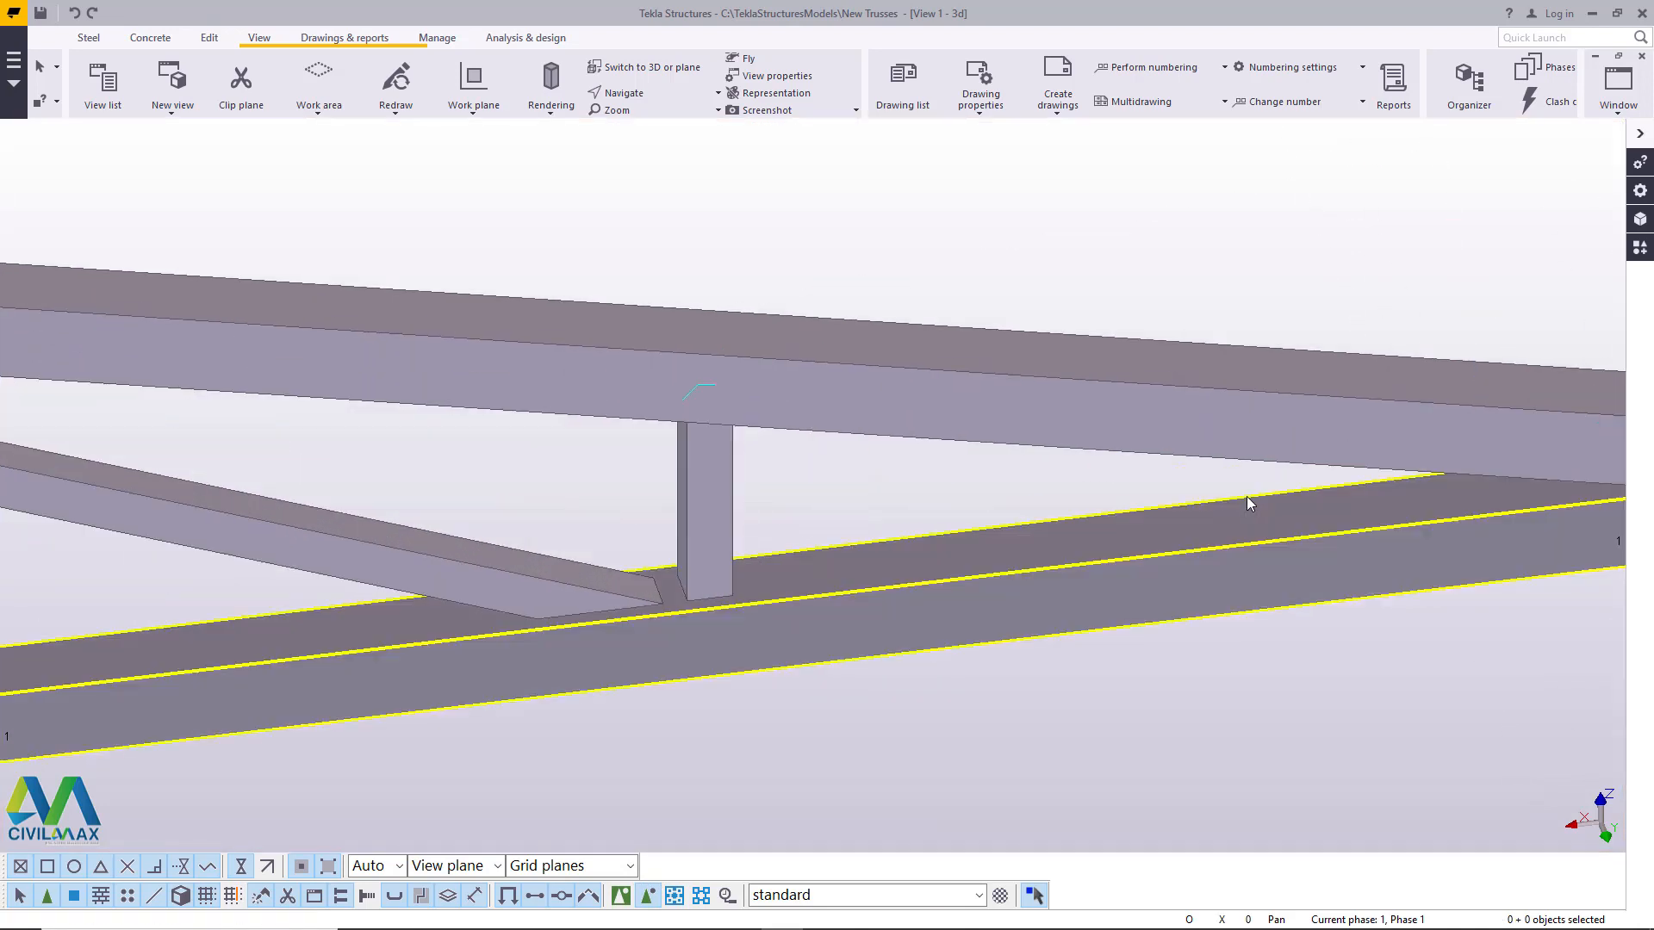
- Delete the central vertical member below the truss apex at grid line B
scroll(1215, 481, down, 6)
scroll(1475, 500, down, 5)
scroll(376, 551, up, 5)
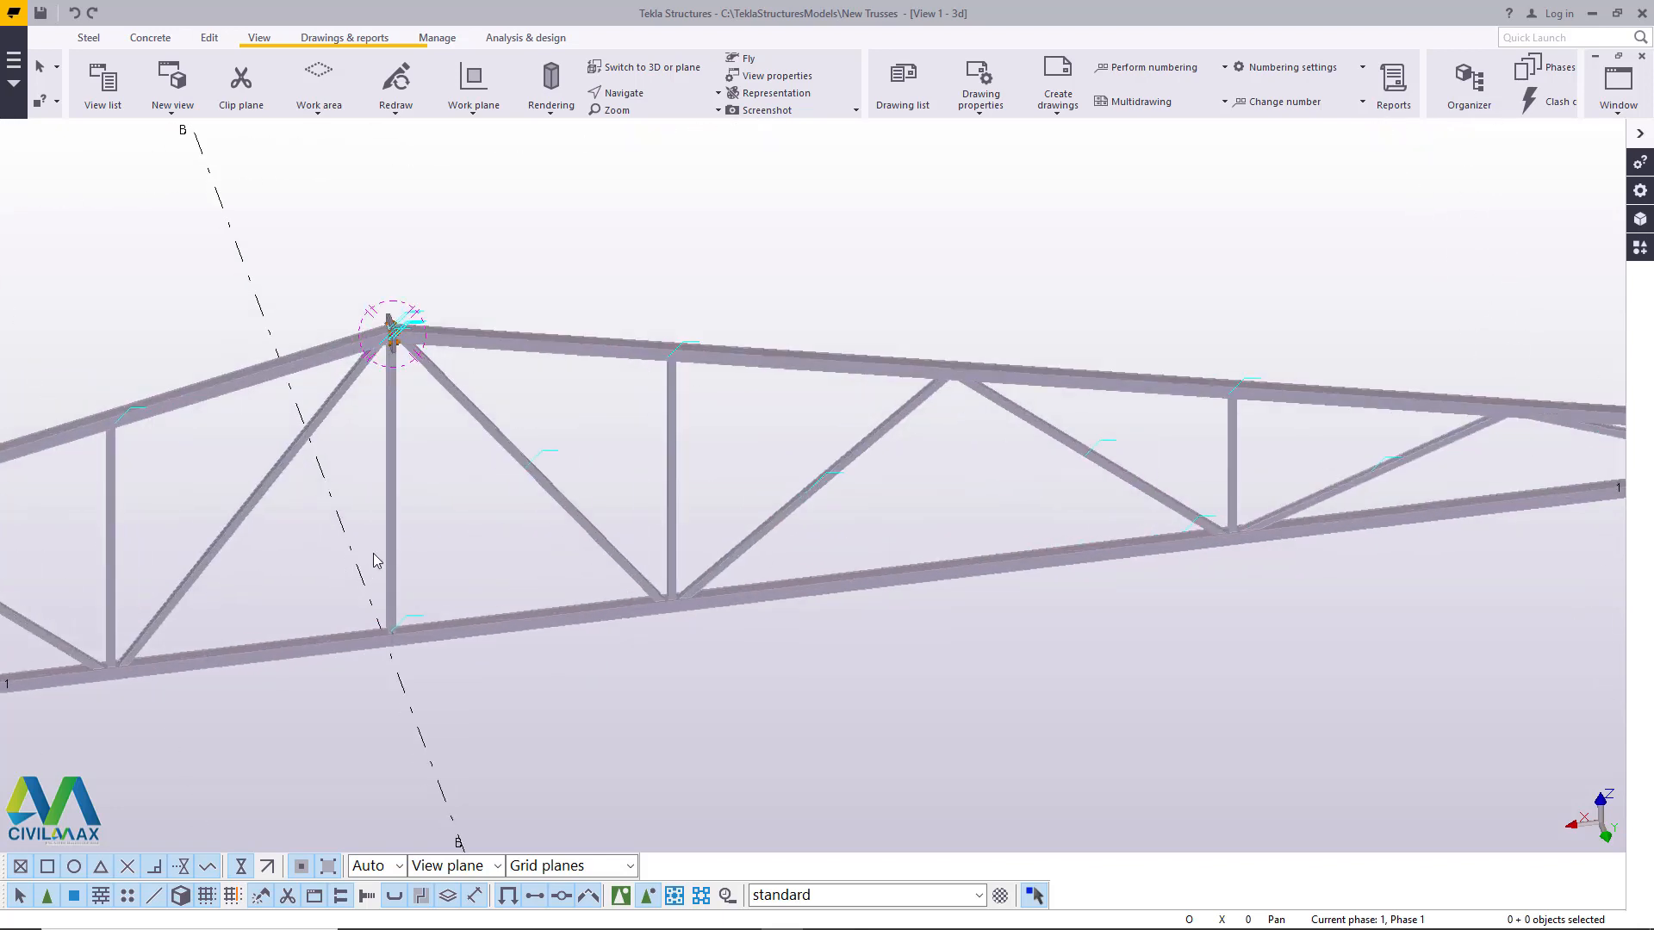
click(399, 487)
key(Delete)
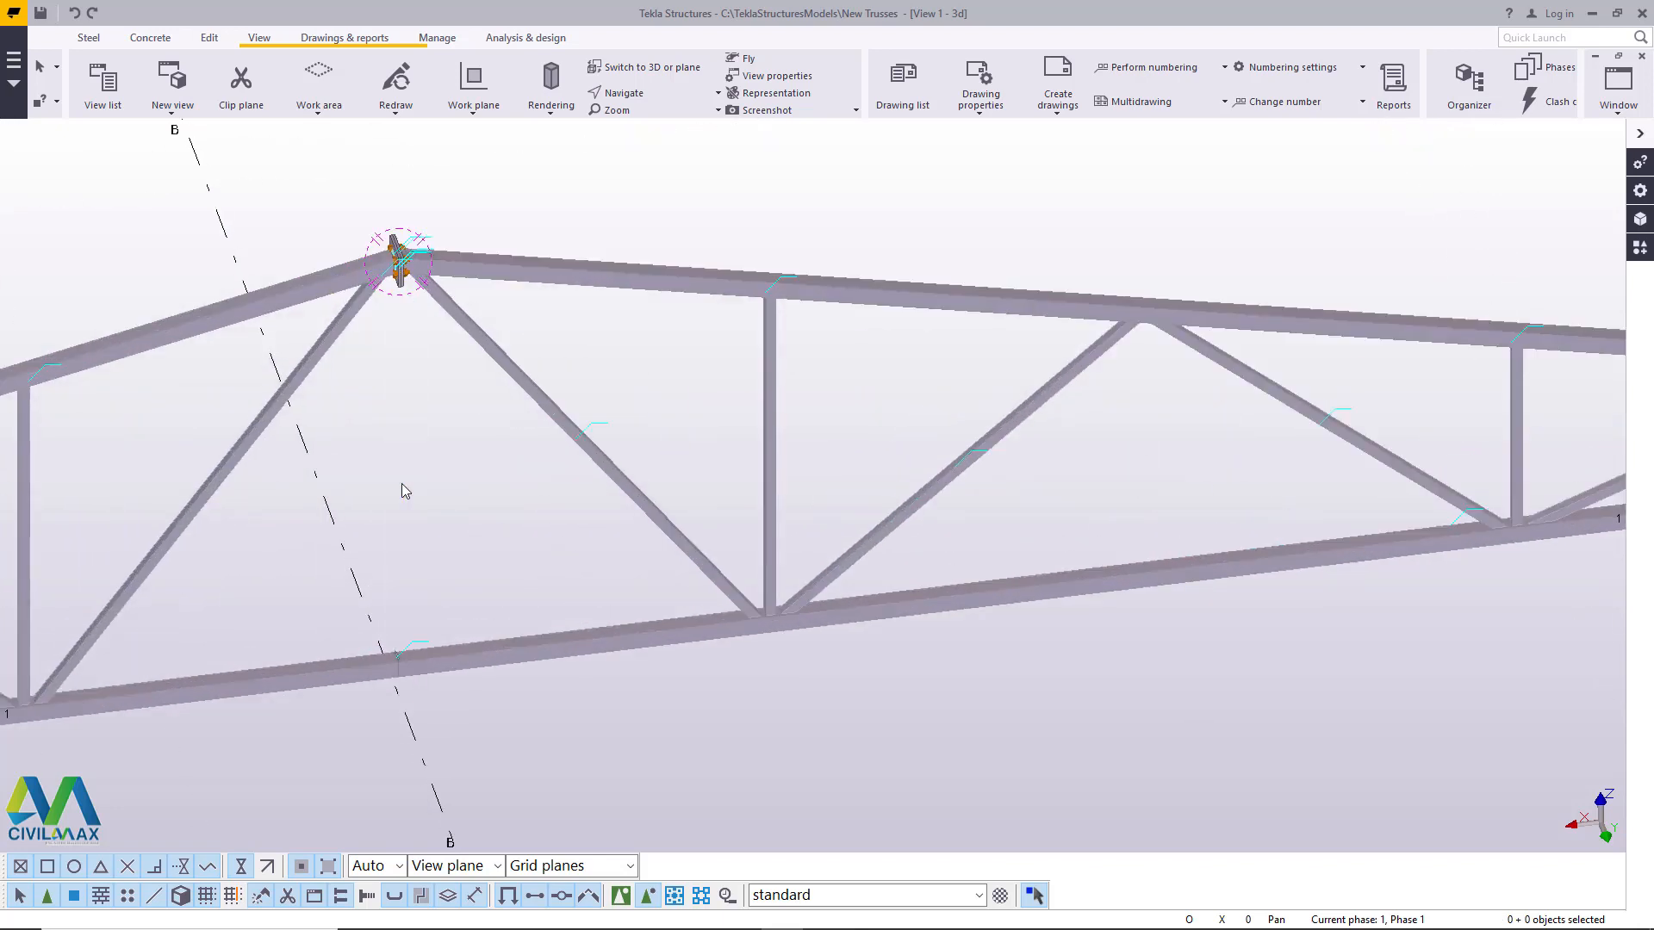
- Delete the short end diagonal of the truss nearest grid line A
scroll(402, 484, down, 5)
scroll(347, 556, up, 5)
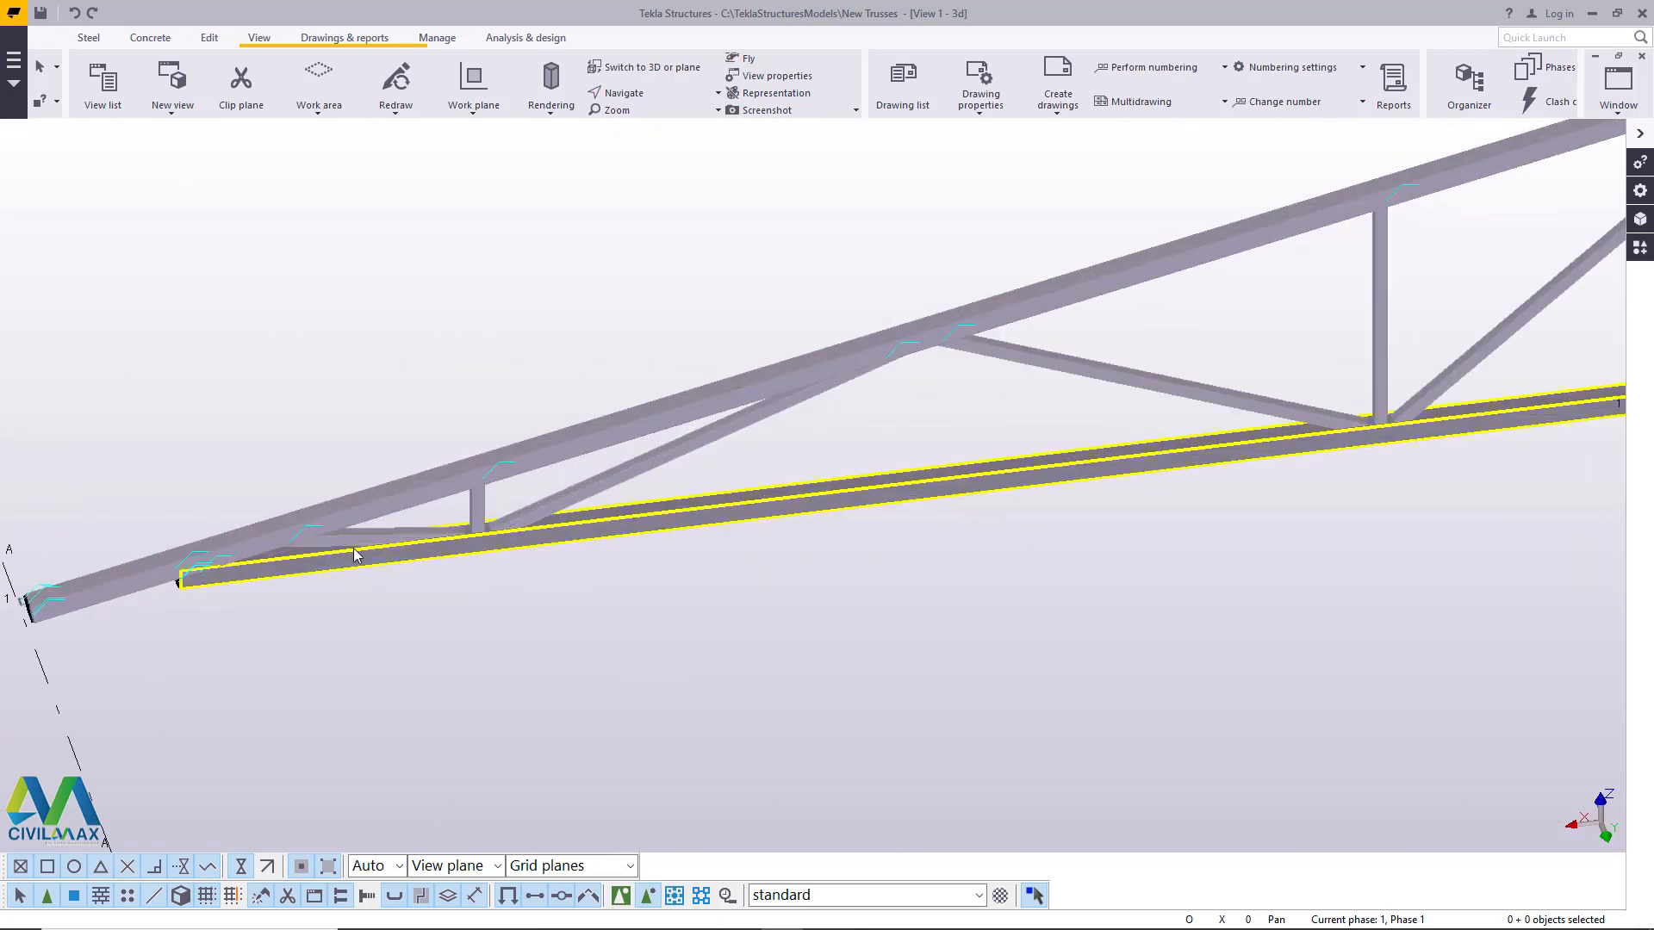
click(382, 545)
key(Delete)
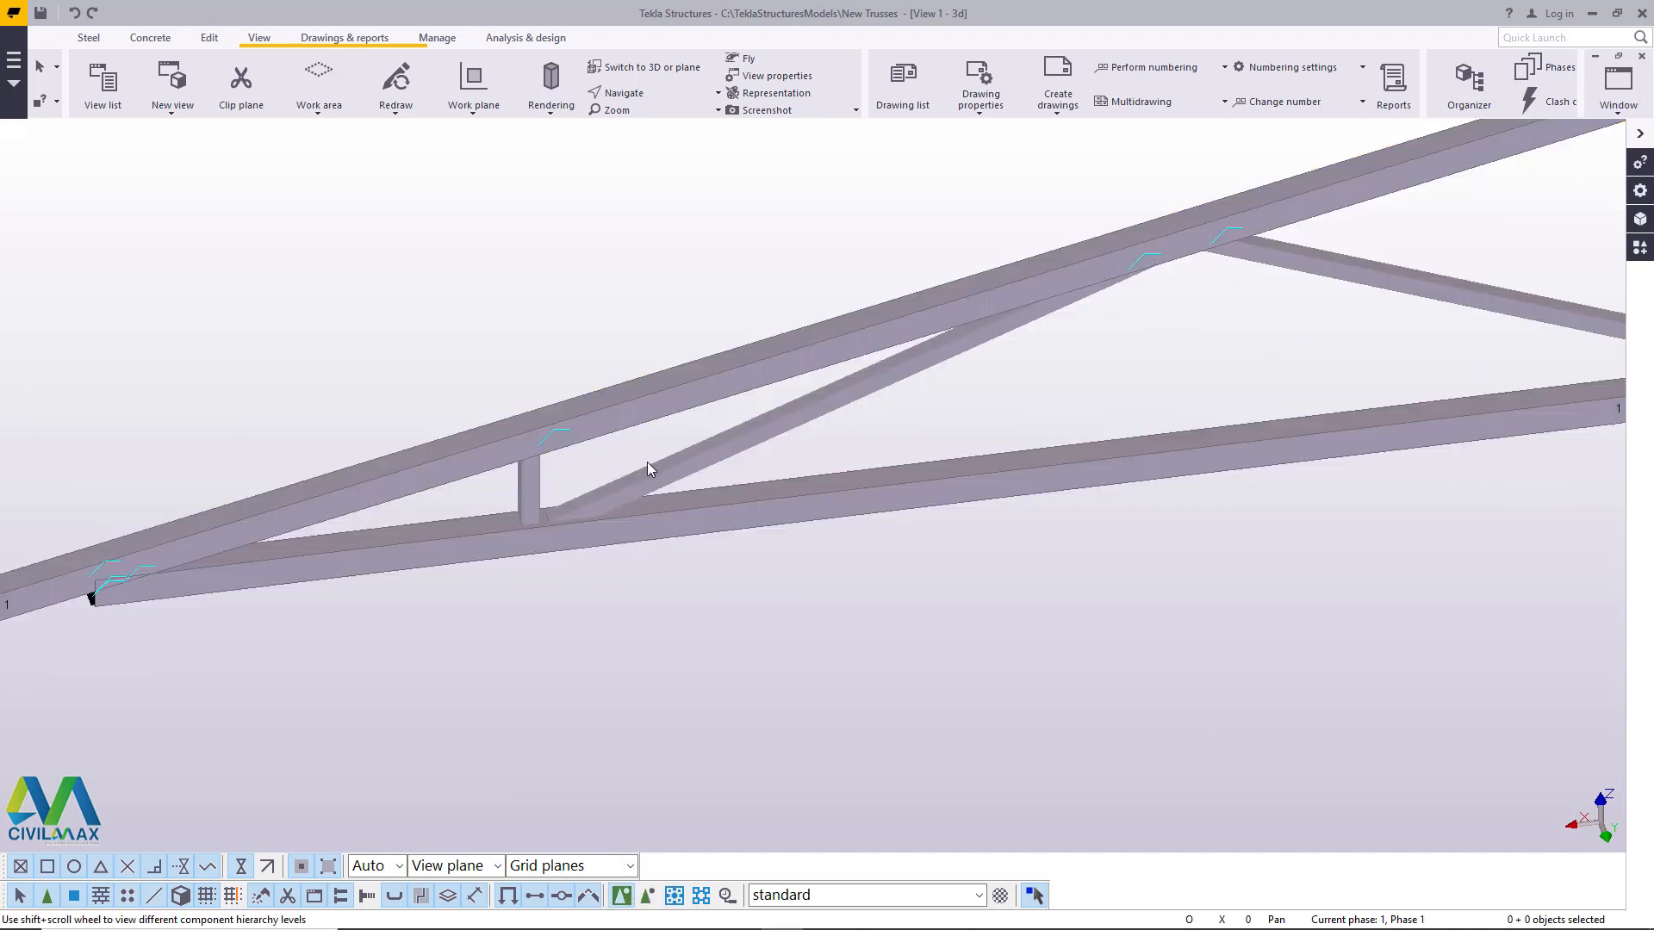
- Examine the truss's remaining web members and chord end between grid line A and the apex
scroll(349, 532, down, 12)
scroll(997, 330, up, 2)
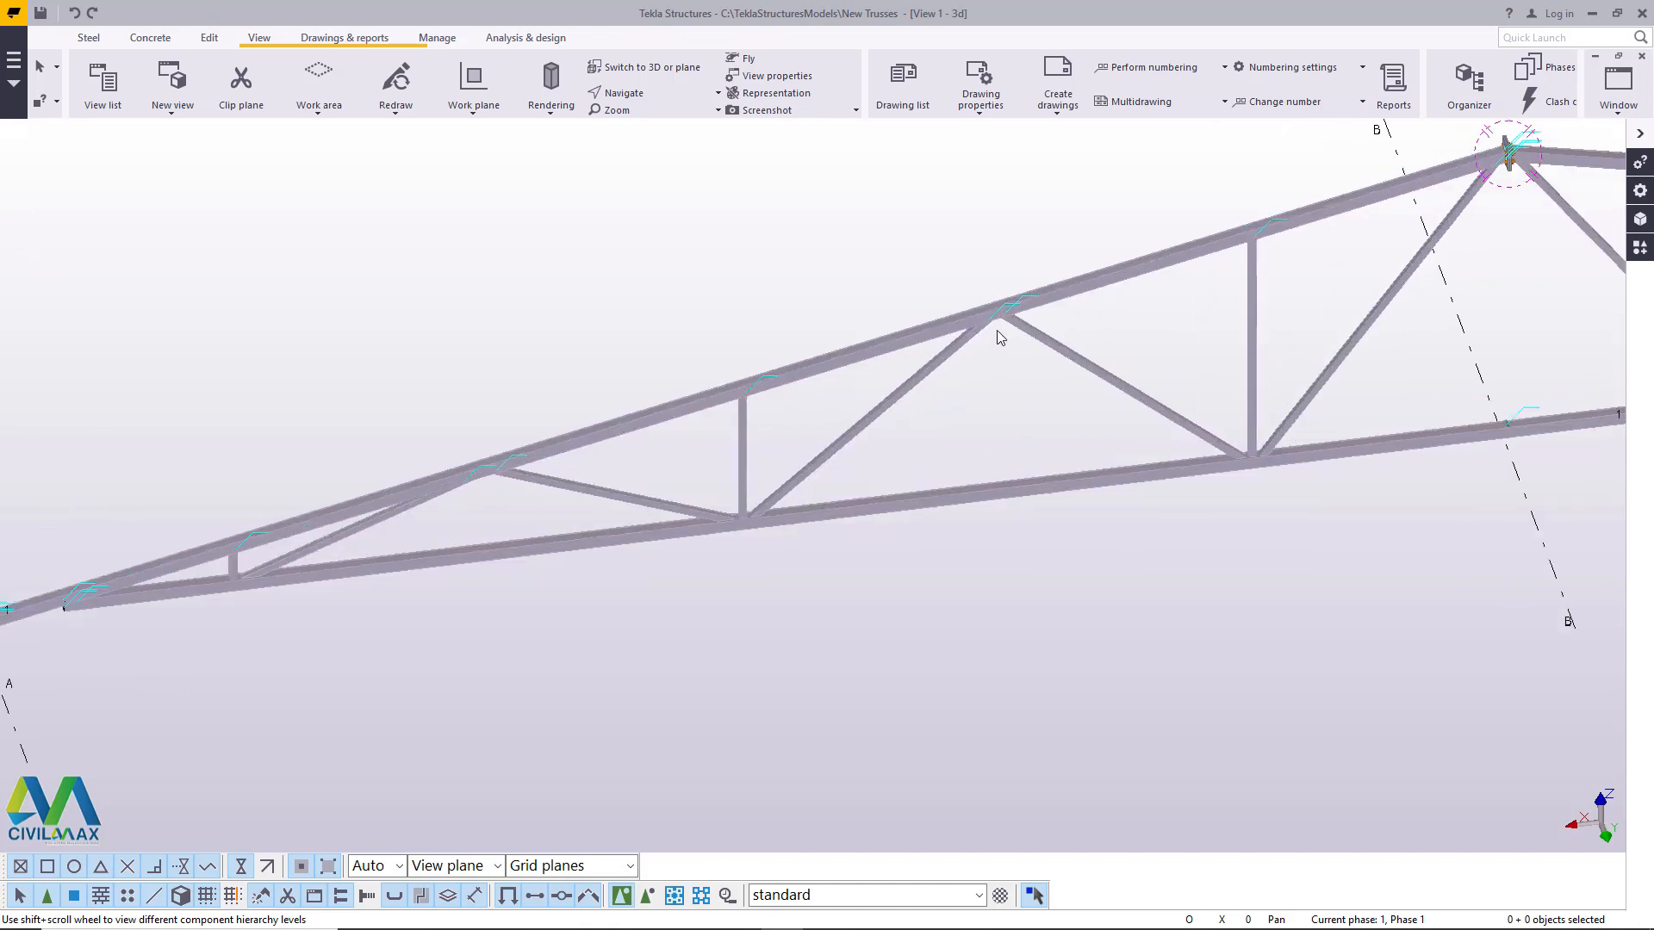
scroll(999, 324, up, 1)
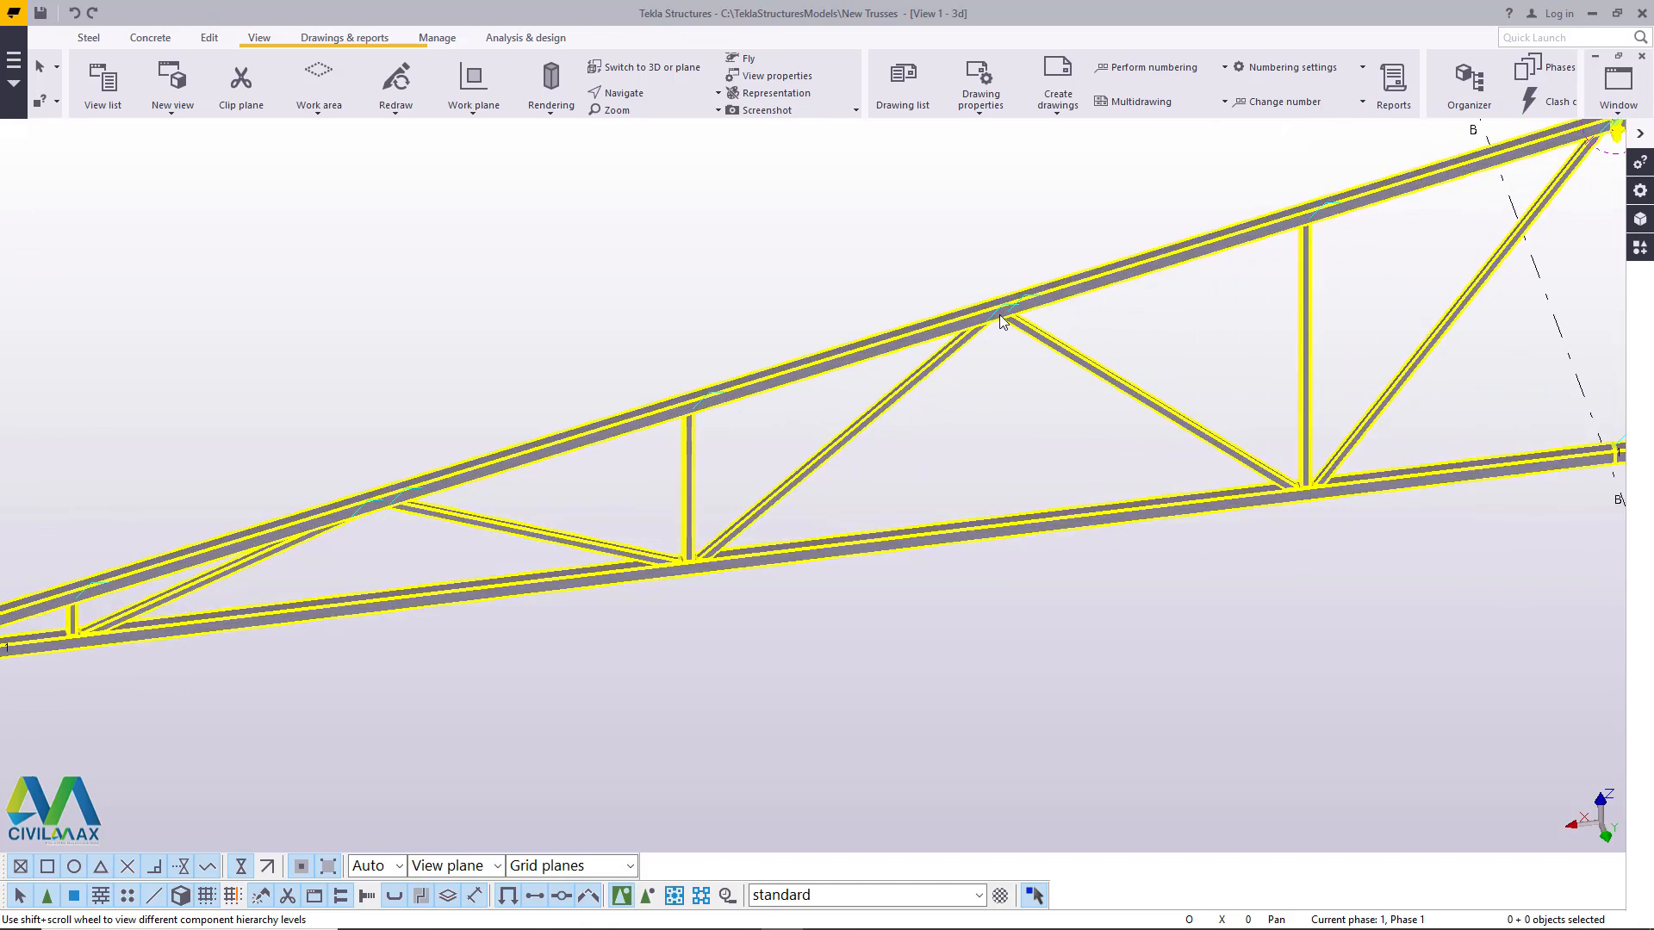
scroll(820, 393, down, 4)
scroll(491, 500, up, 4)
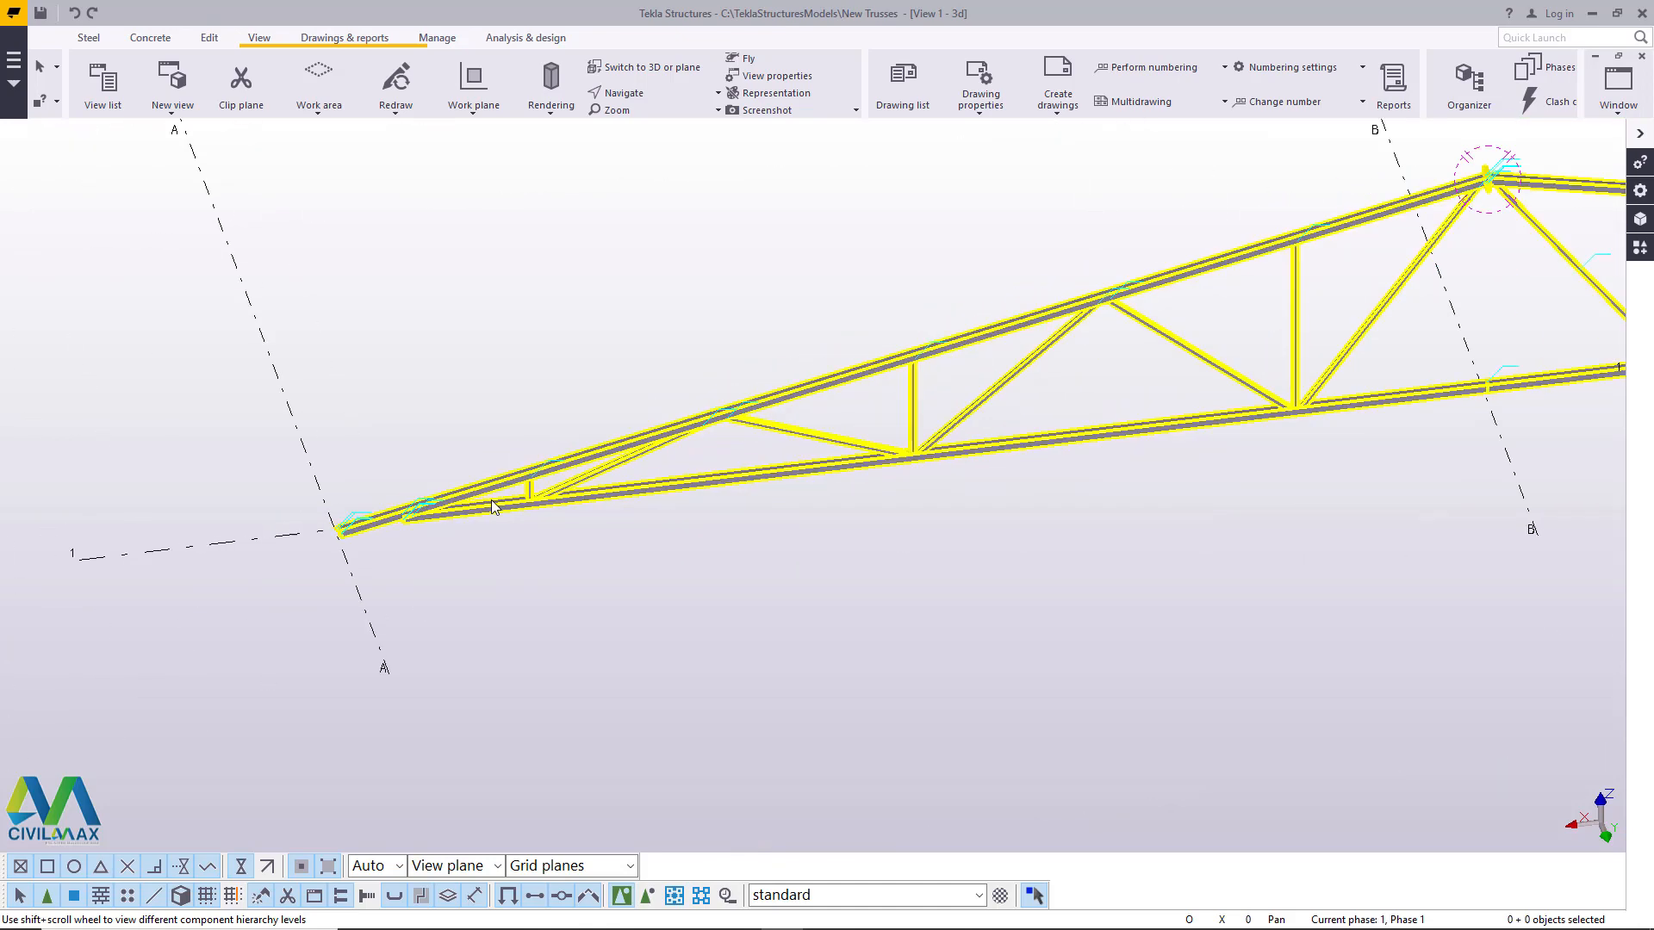
scroll(399, 508, up, 4)
scroll(296, 572, down, 6)
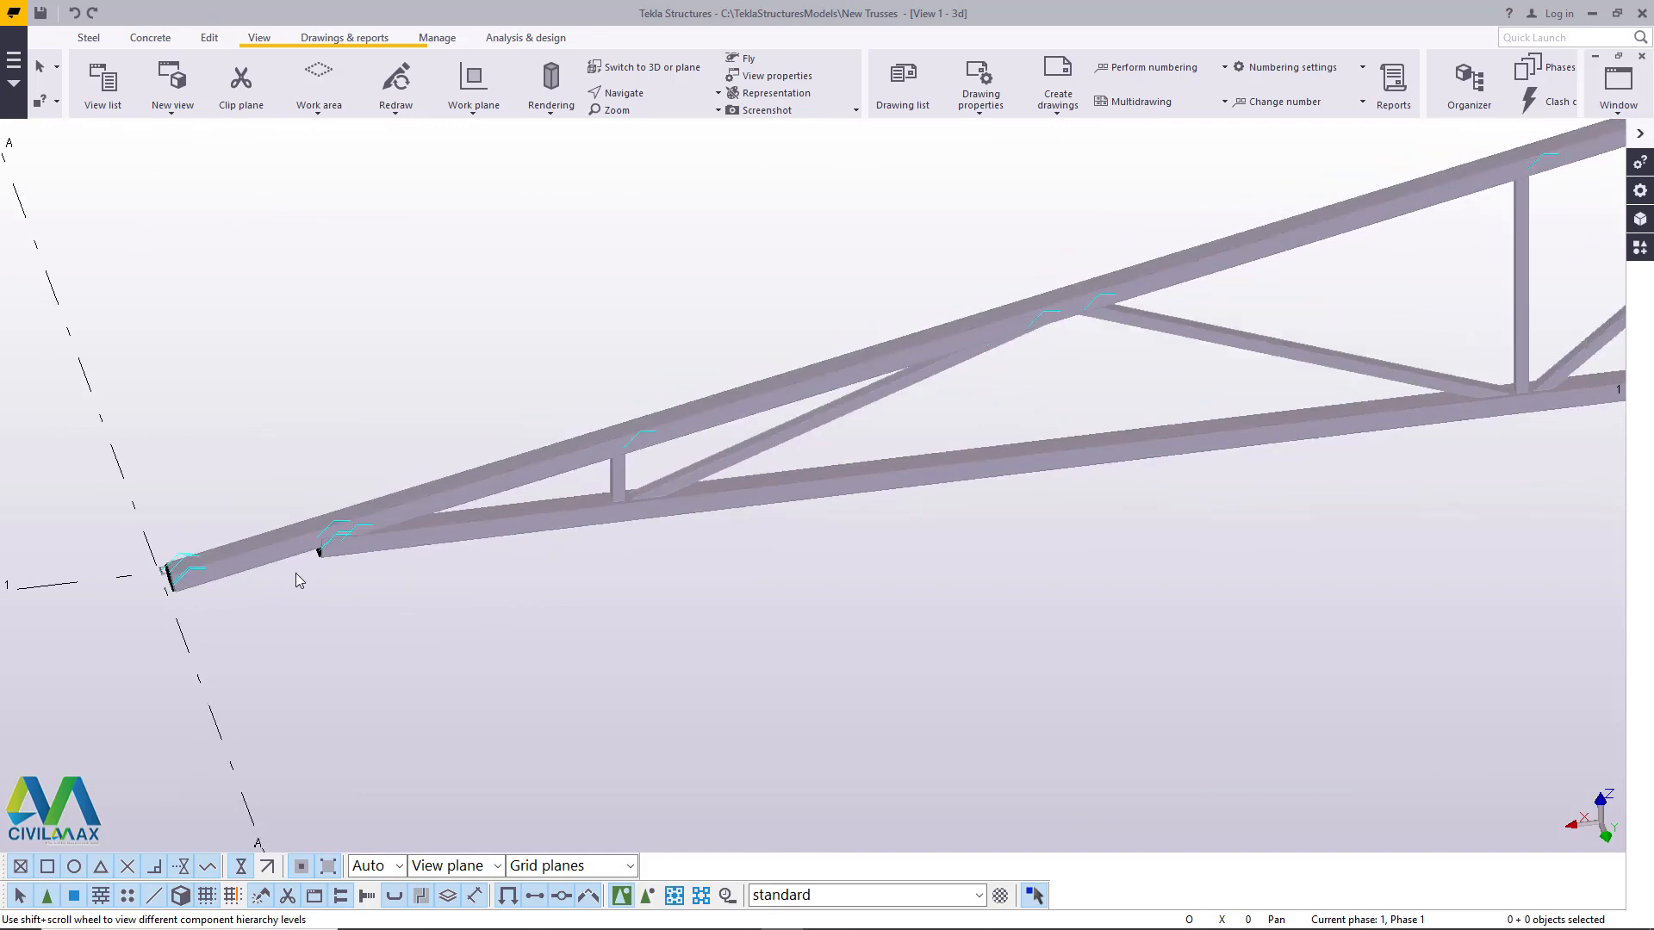
scroll(337, 560, down, 3)
scroll(1036, 382, up, 6)
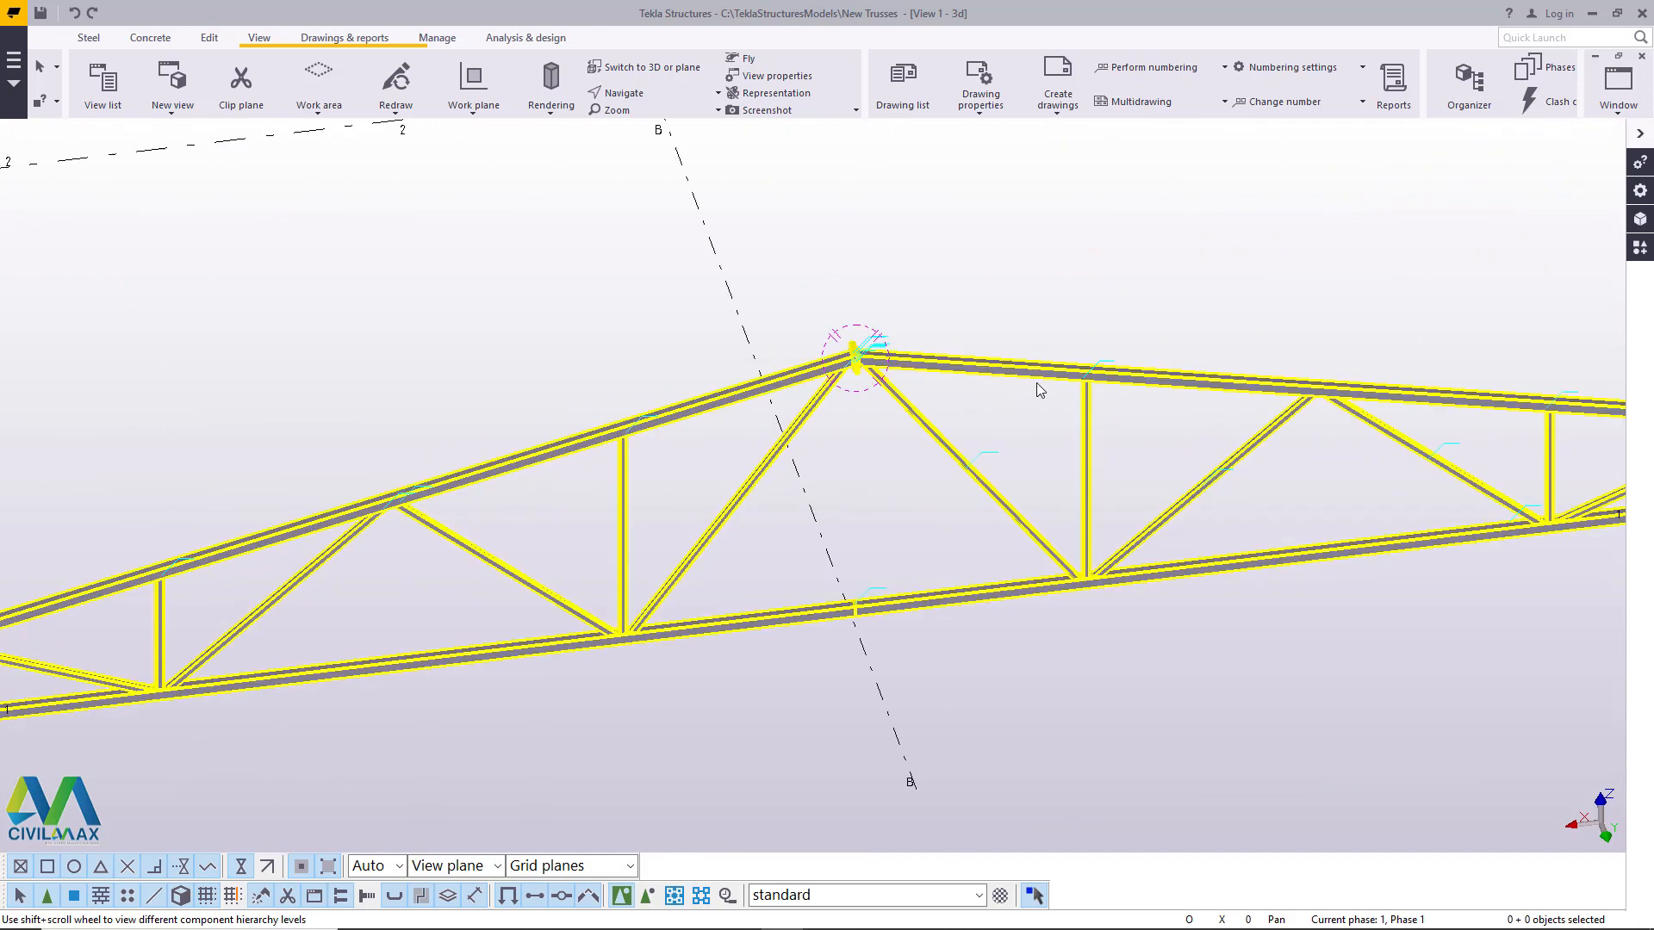
- Examine the bolted apex joint and the bottom chord splice at grid line B
scroll(875, 271, up, 5)
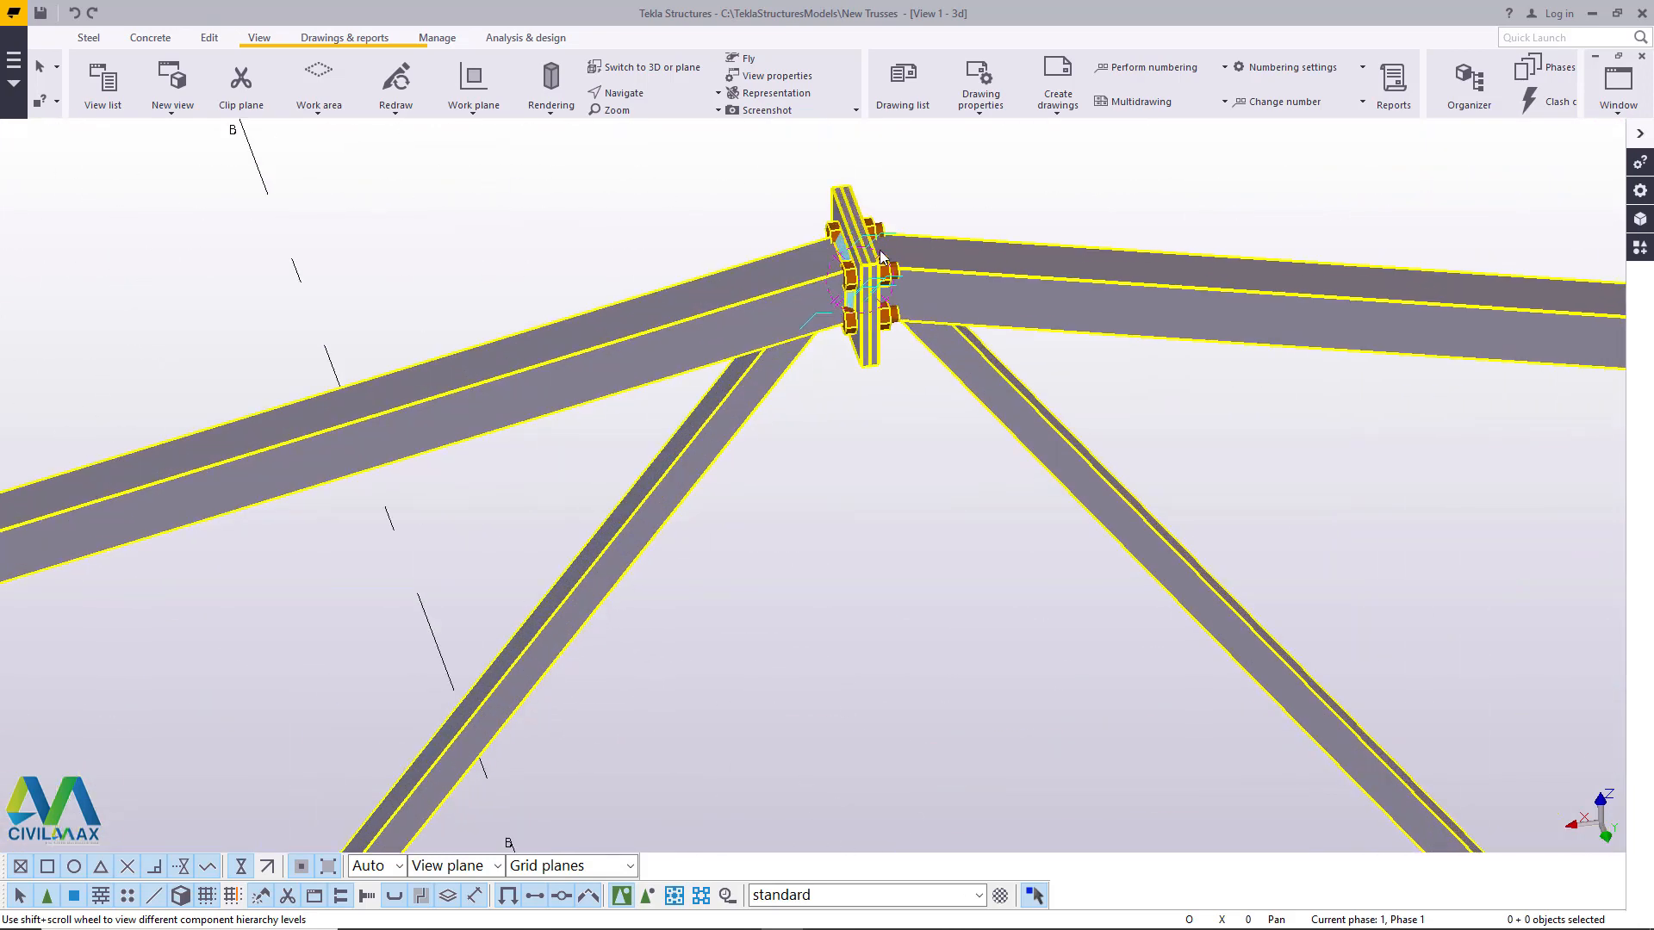
scroll(876, 272, up, 2)
scroll(875, 272, down, 4)
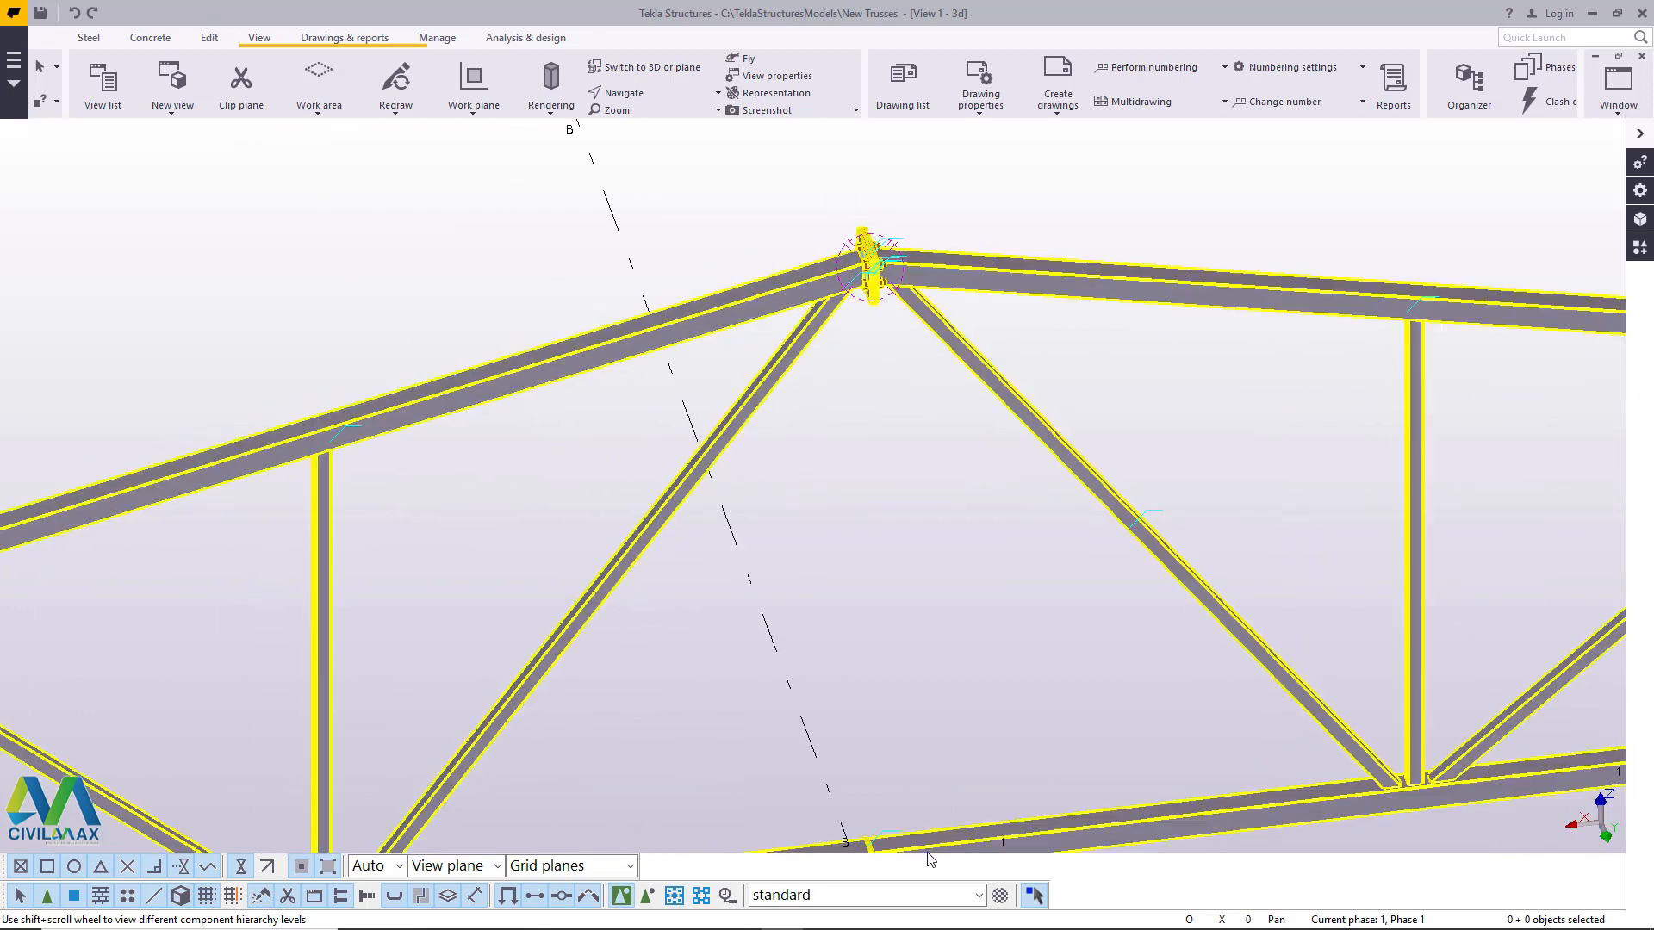
scroll(881, 681, down, 4)
scroll(872, 806, up, 2)
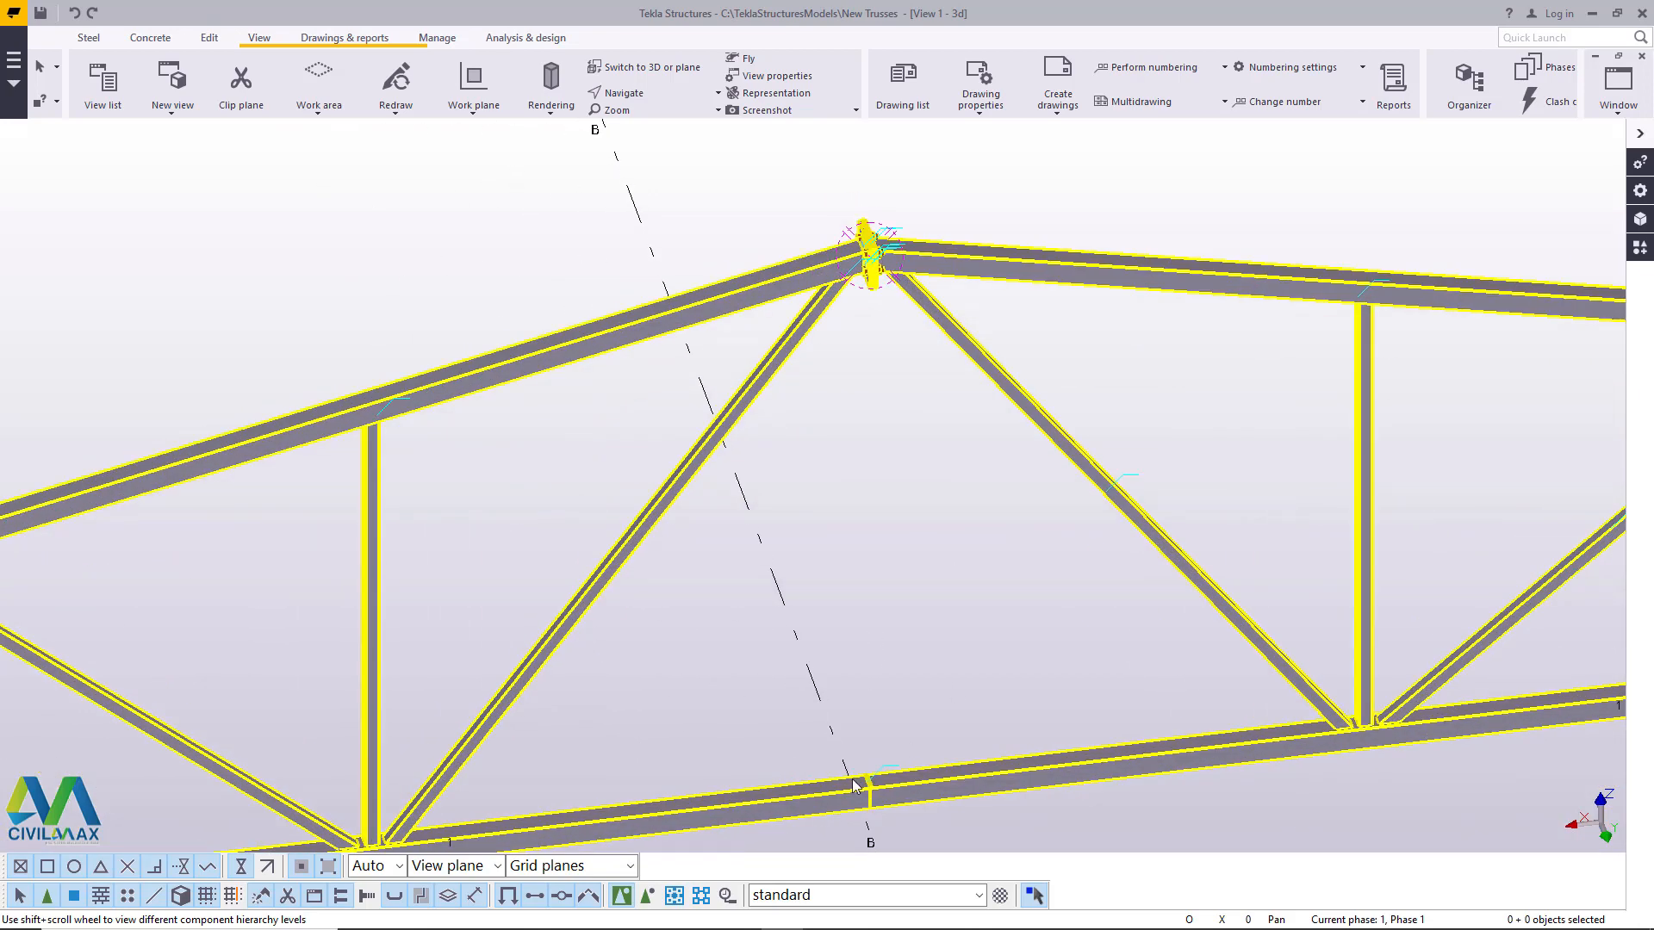
scroll(856, 786, down, 3)
scroll(1076, 412, up, 2)
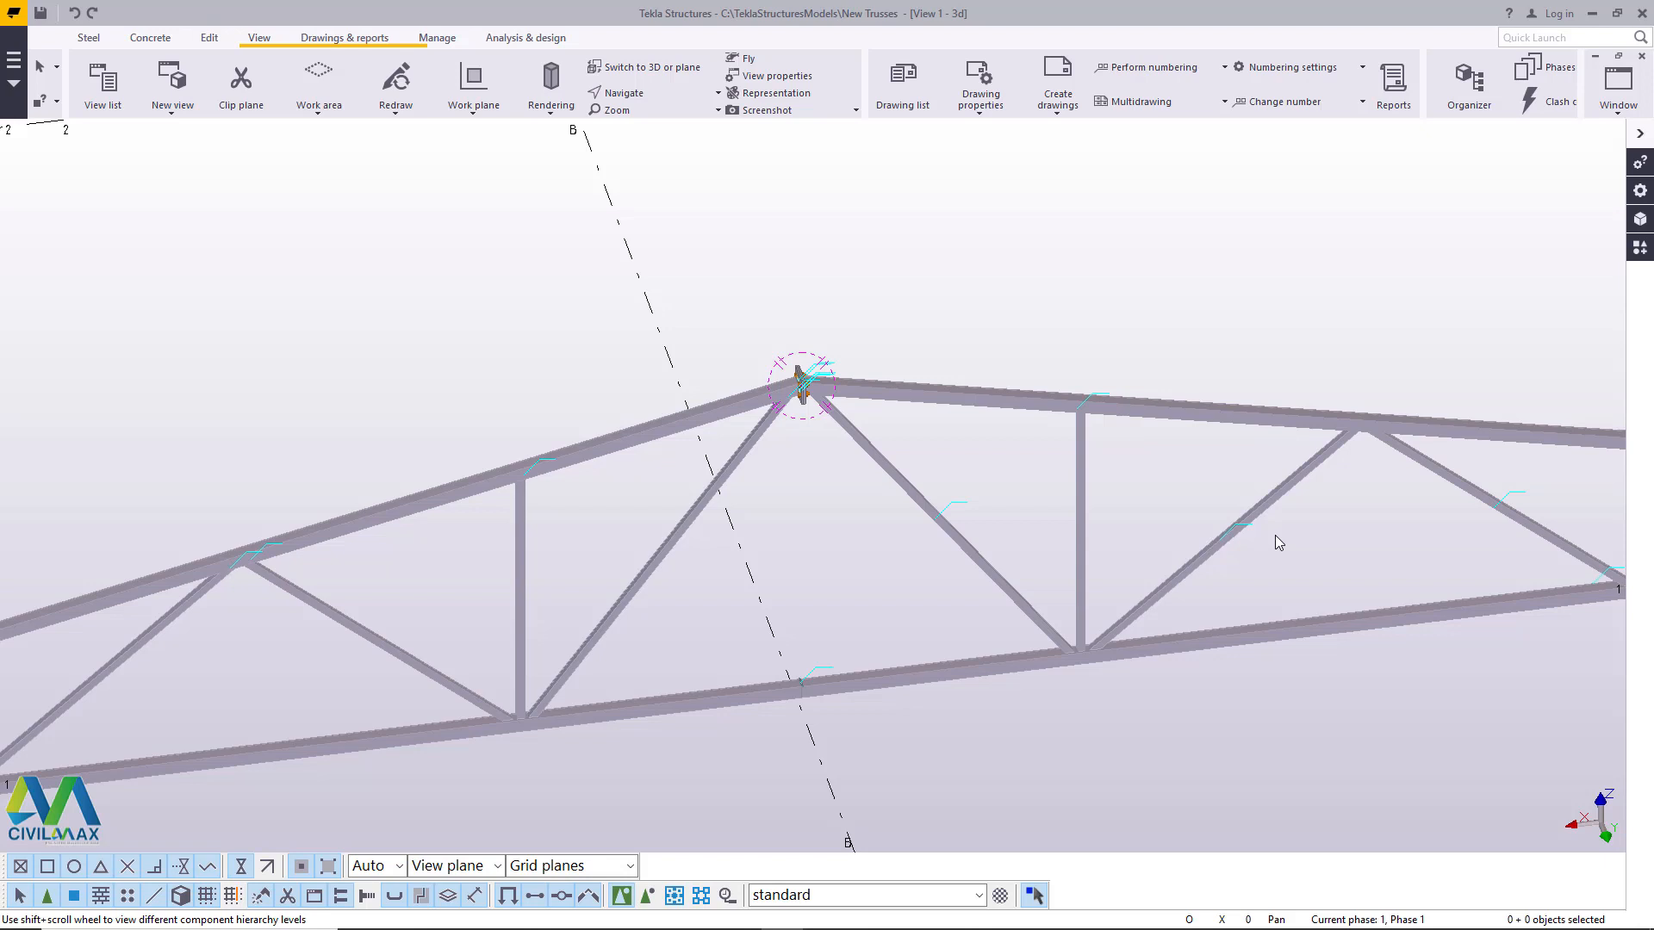
scroll(1023, 576, up, 4)
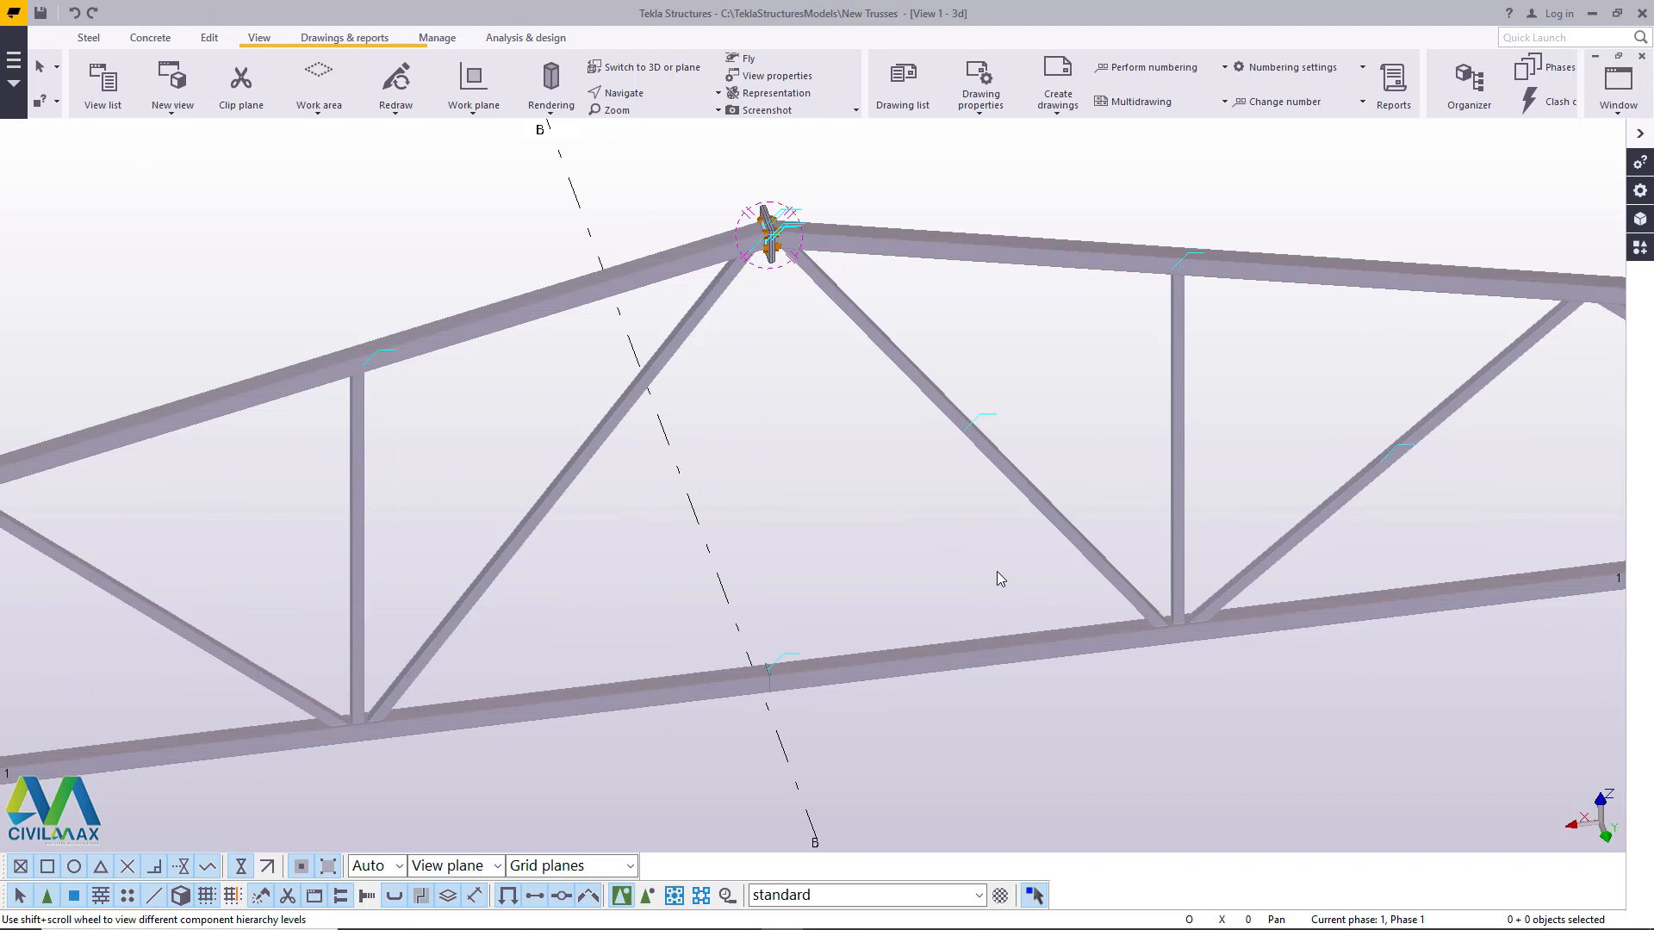
scroll(996, 571, down, 5)
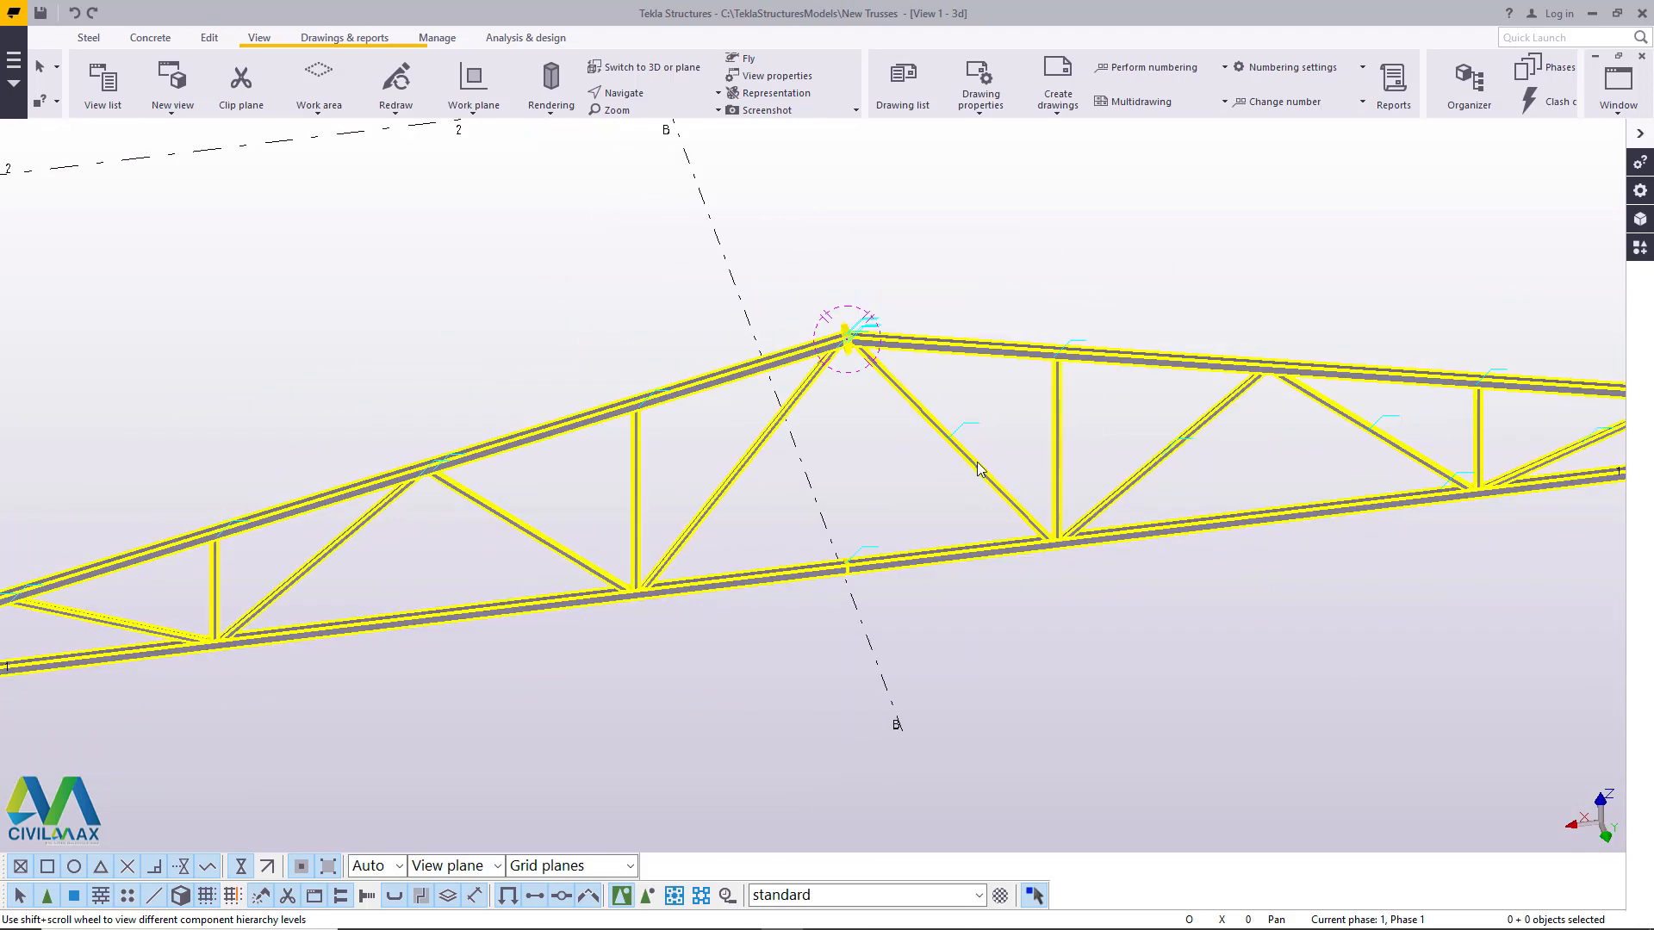
scroll(927, 511, up, 3)
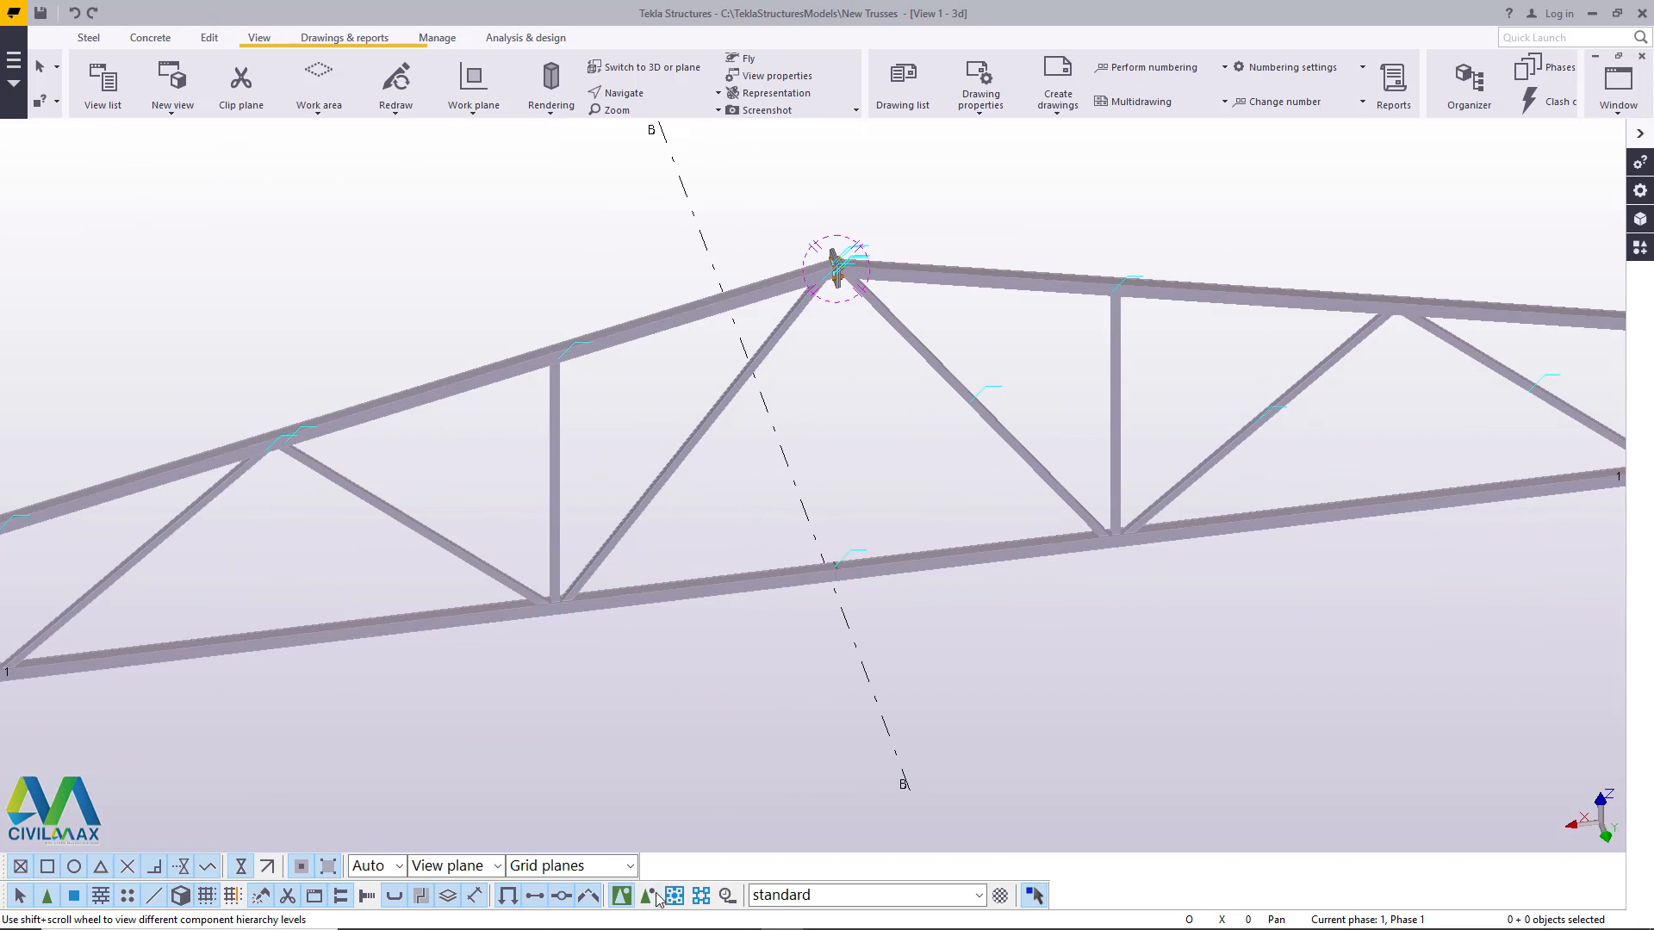
- Switch selection to objects inside components, rotate the view to show the apex plates and bolt heads, and end the rotation
click(650, 902)
scroll(837, 250, up, 6)
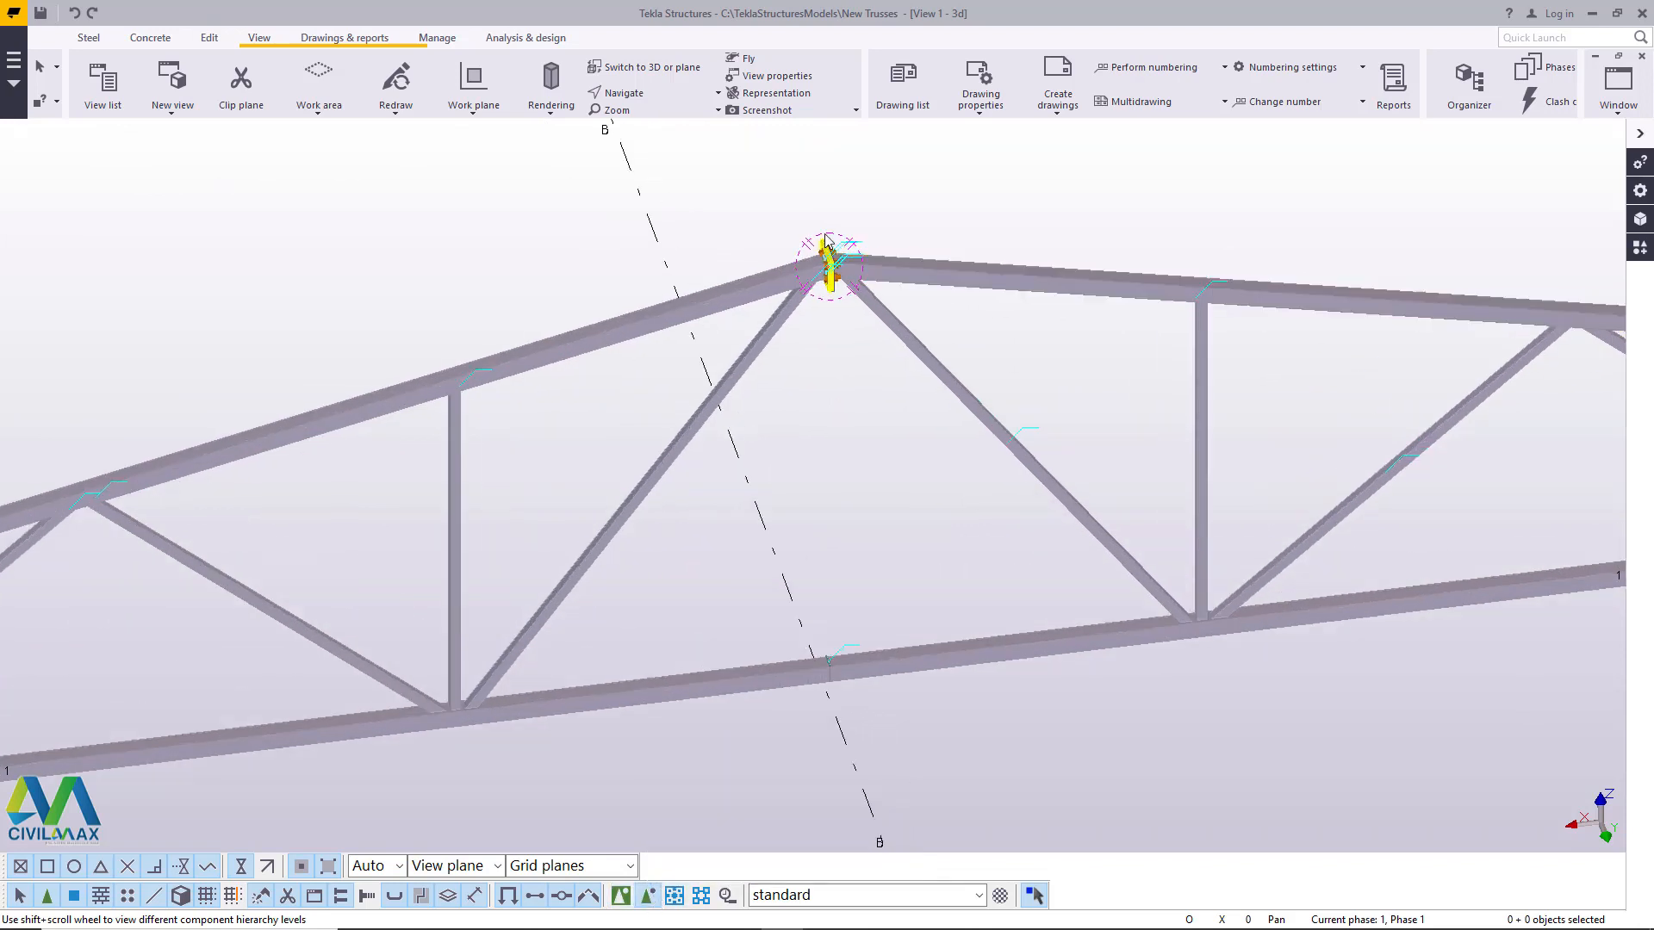
click(640, 97)
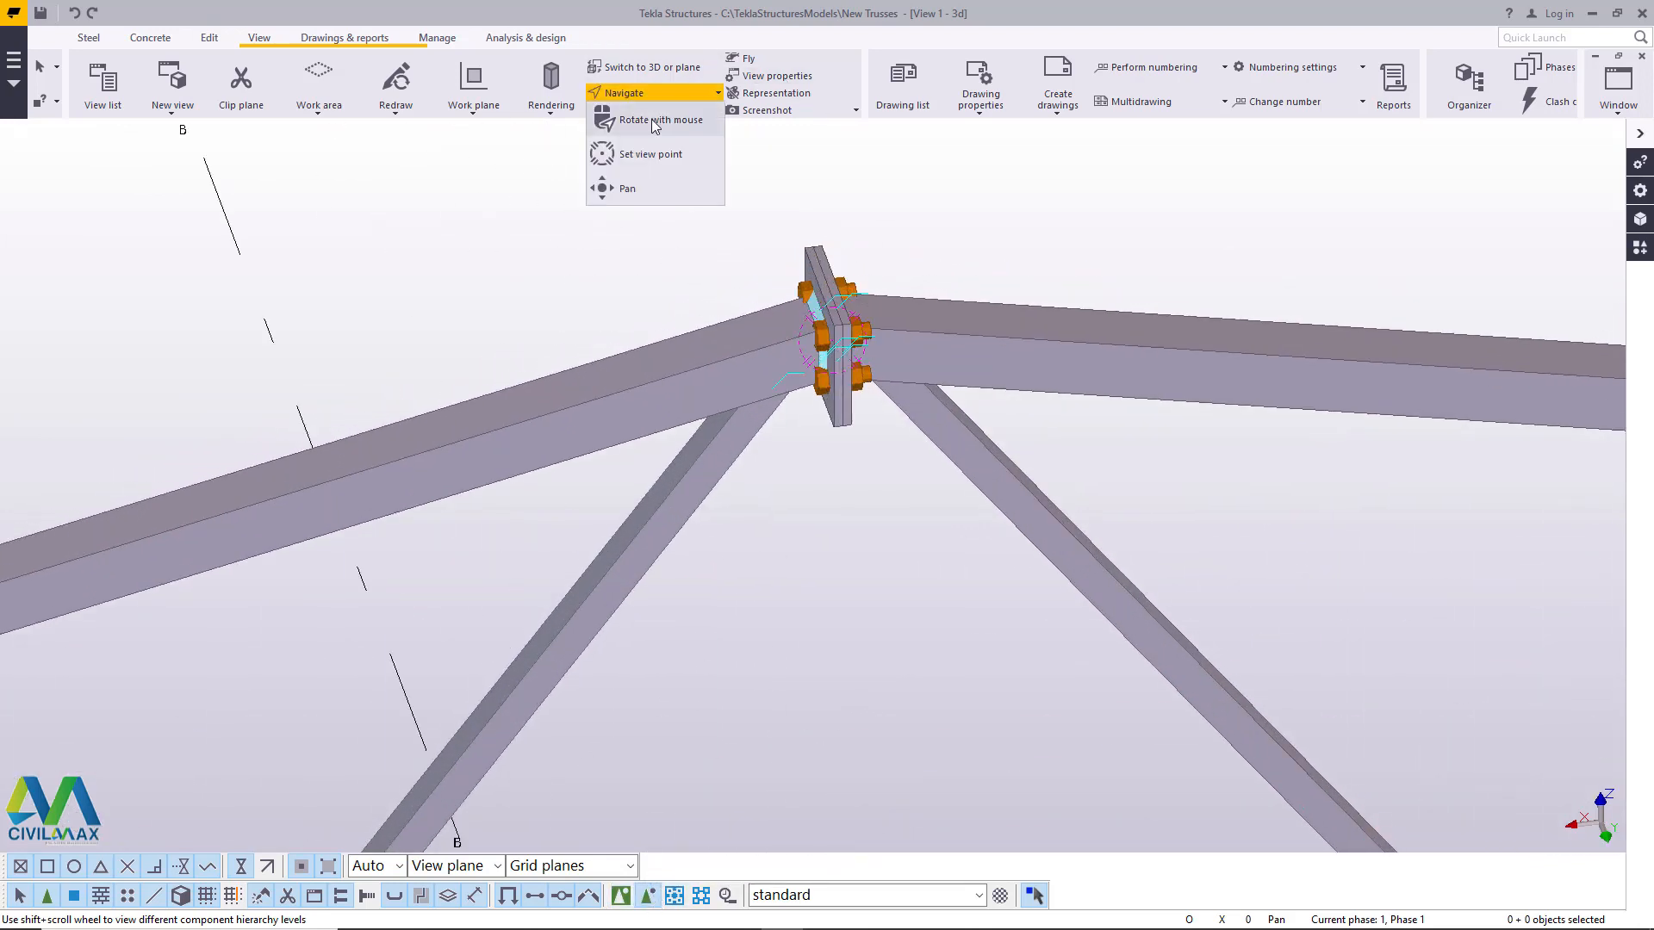
click(658, 123)
drag(848, 358, 1030, 343)
scroll(845, 344, up, 6)
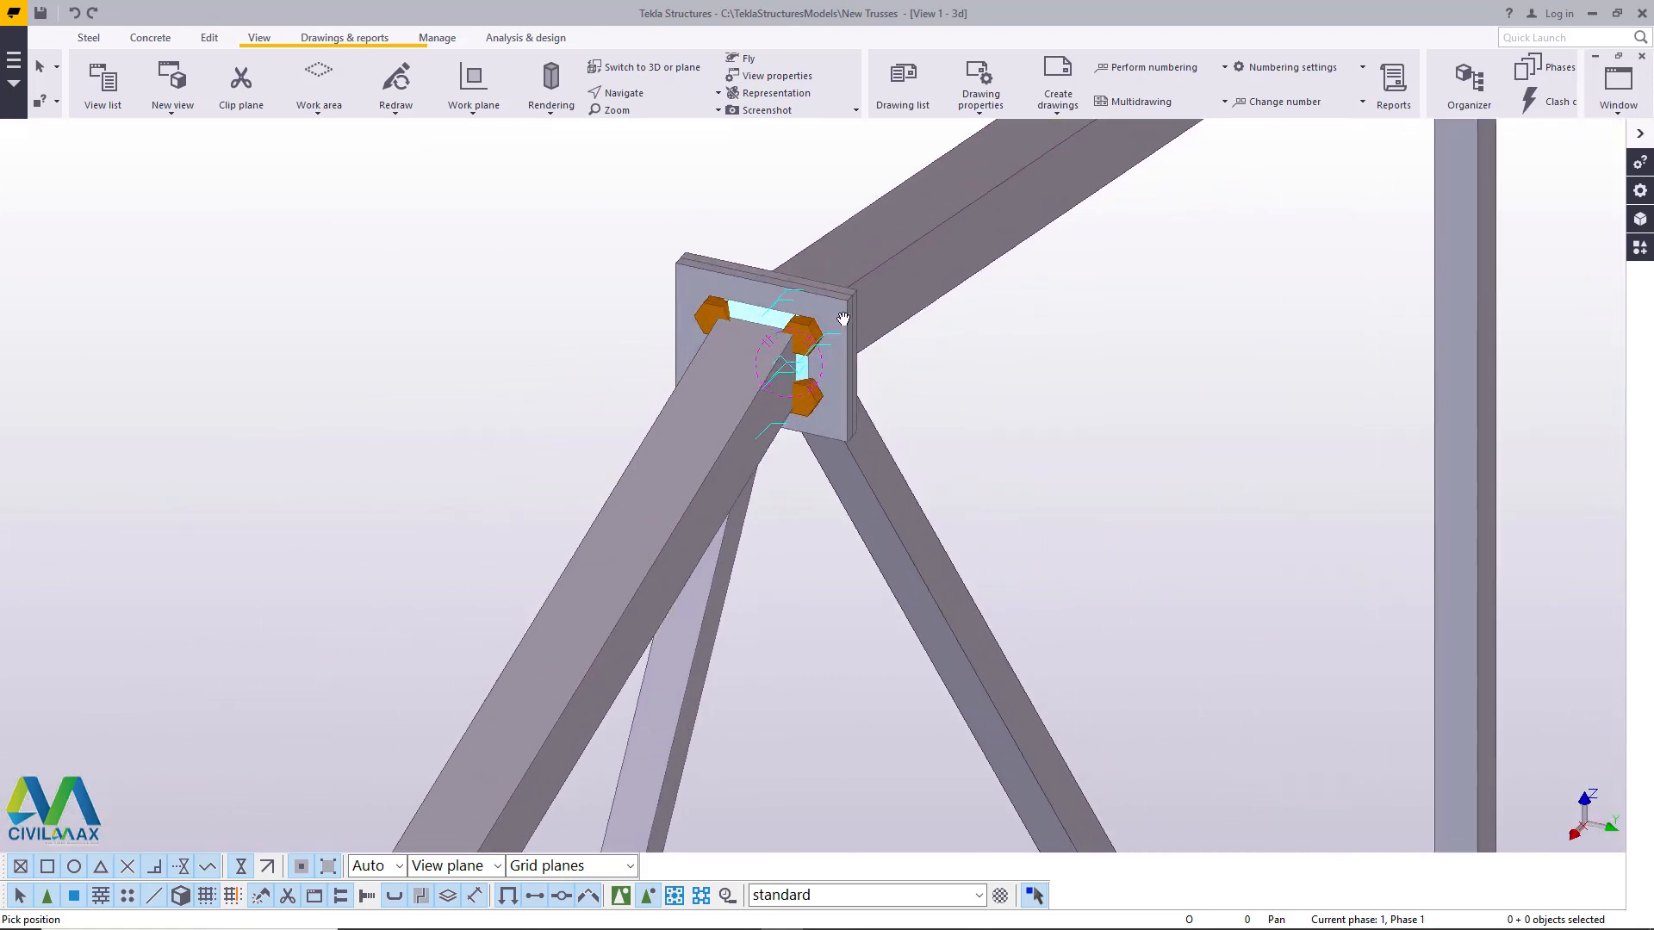
right_click(850, 328)
click(893, 338)
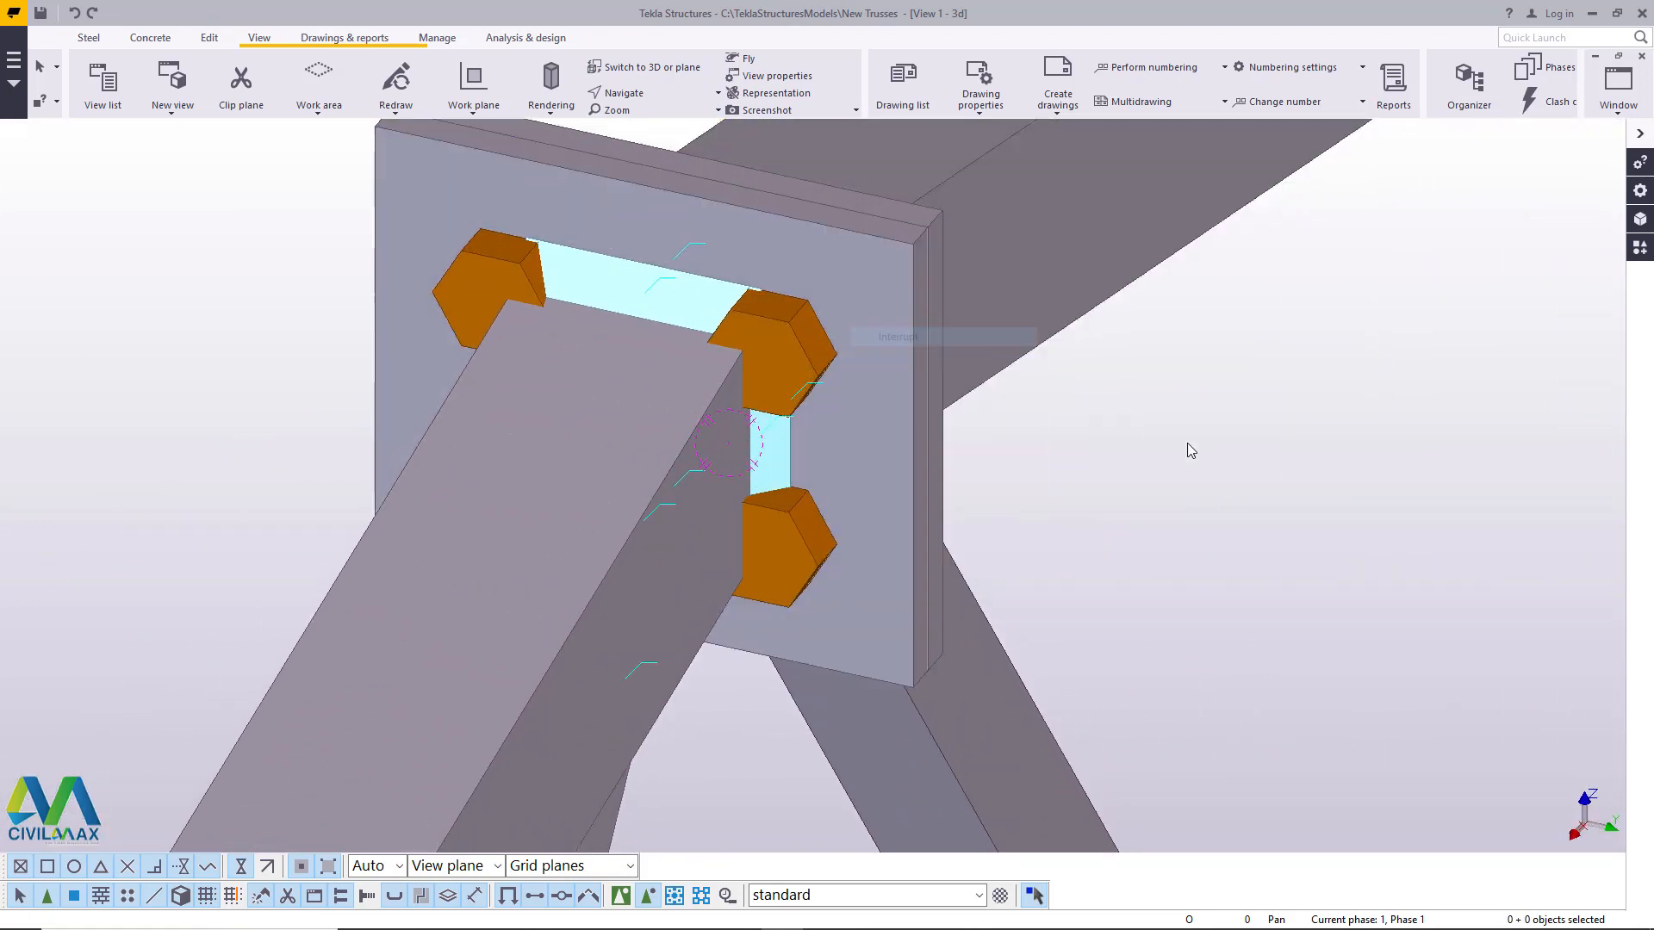
scroll(901, 420, down, 3)
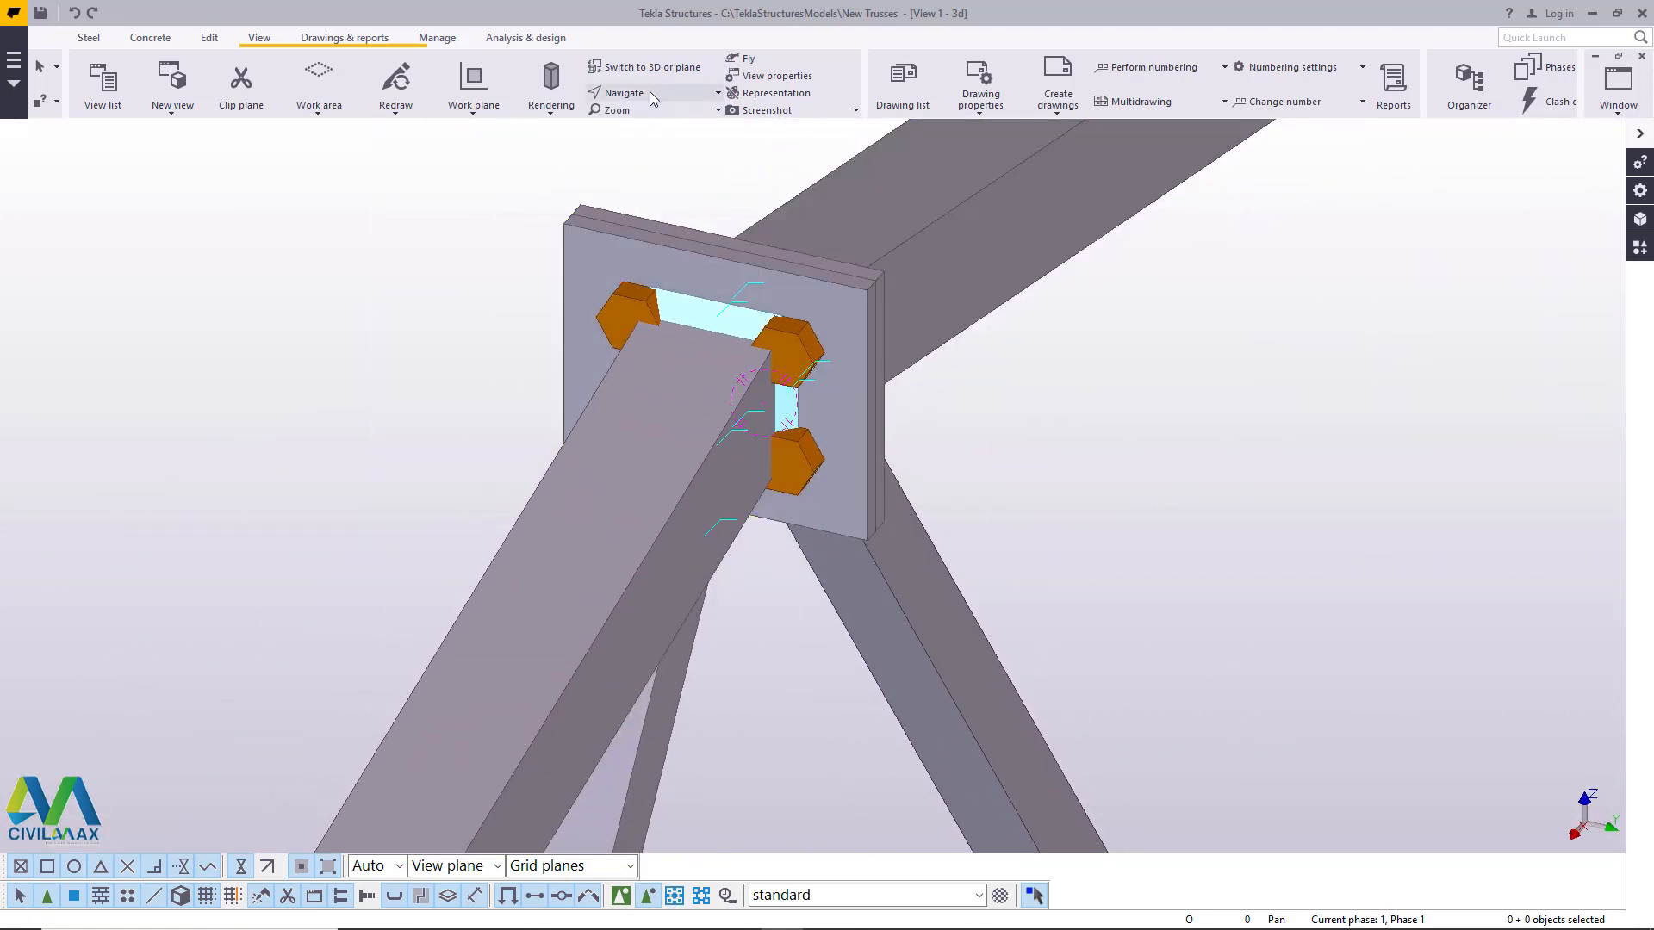
ctrl+middle_drag(773, 354, 710, 349)
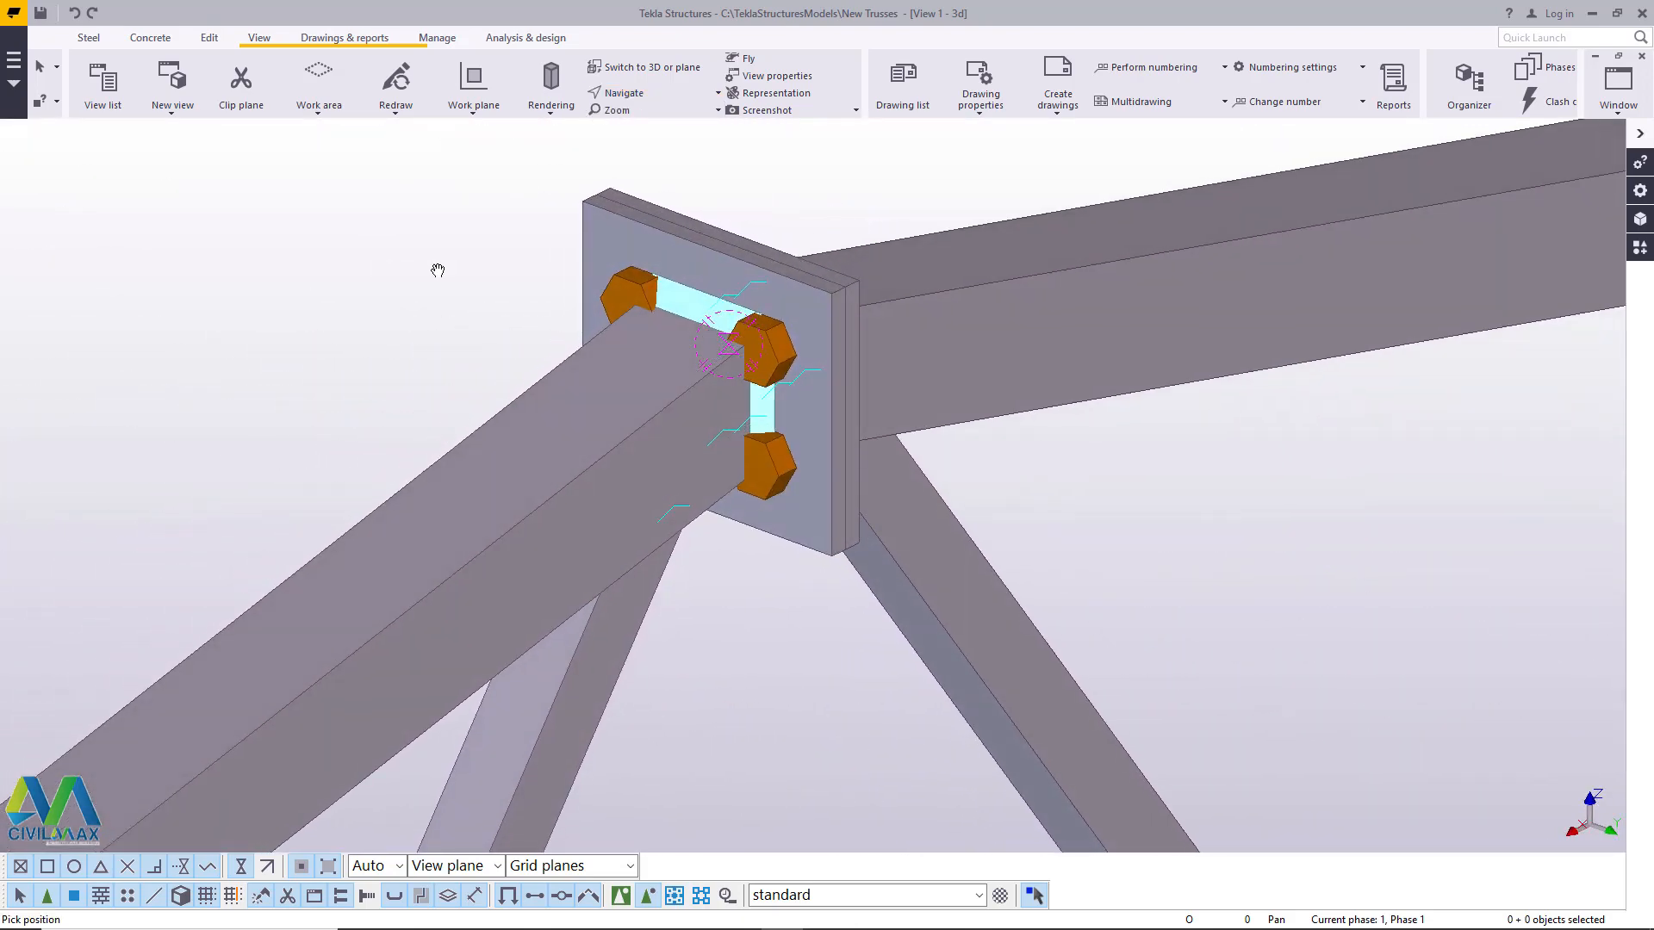
right_click(366, 251)
click(417, 262)
- Set the bolt size of the apex joining-plate bolts to 16 and apply it to the model
double_click(799, 293)
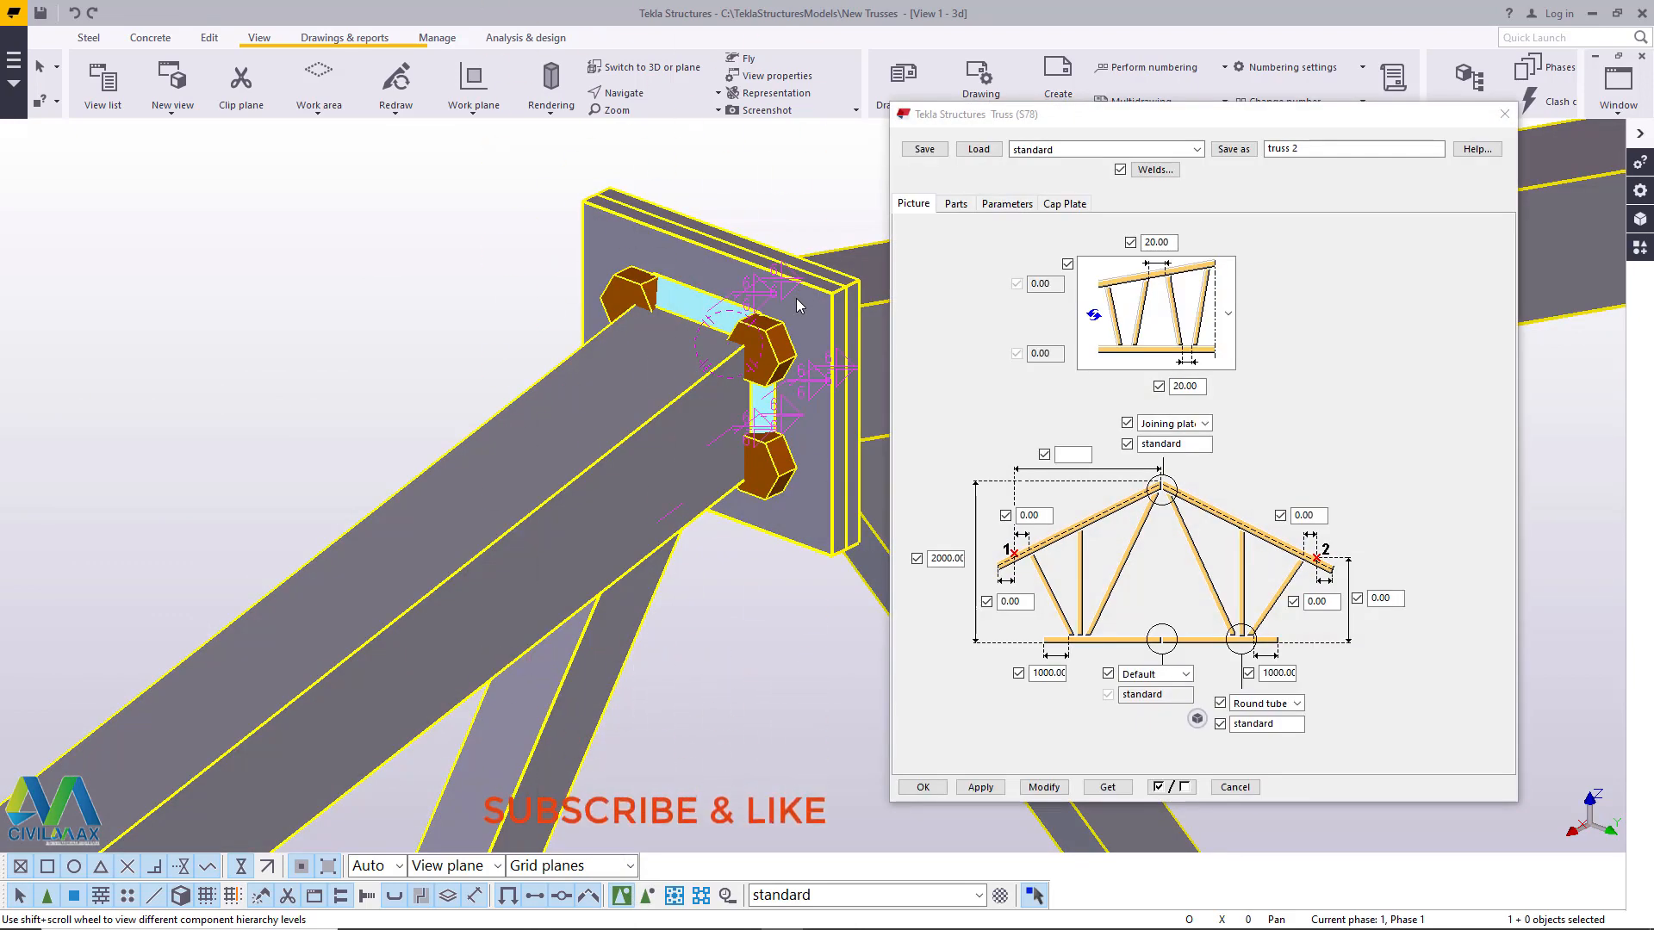
click(1504, 114)
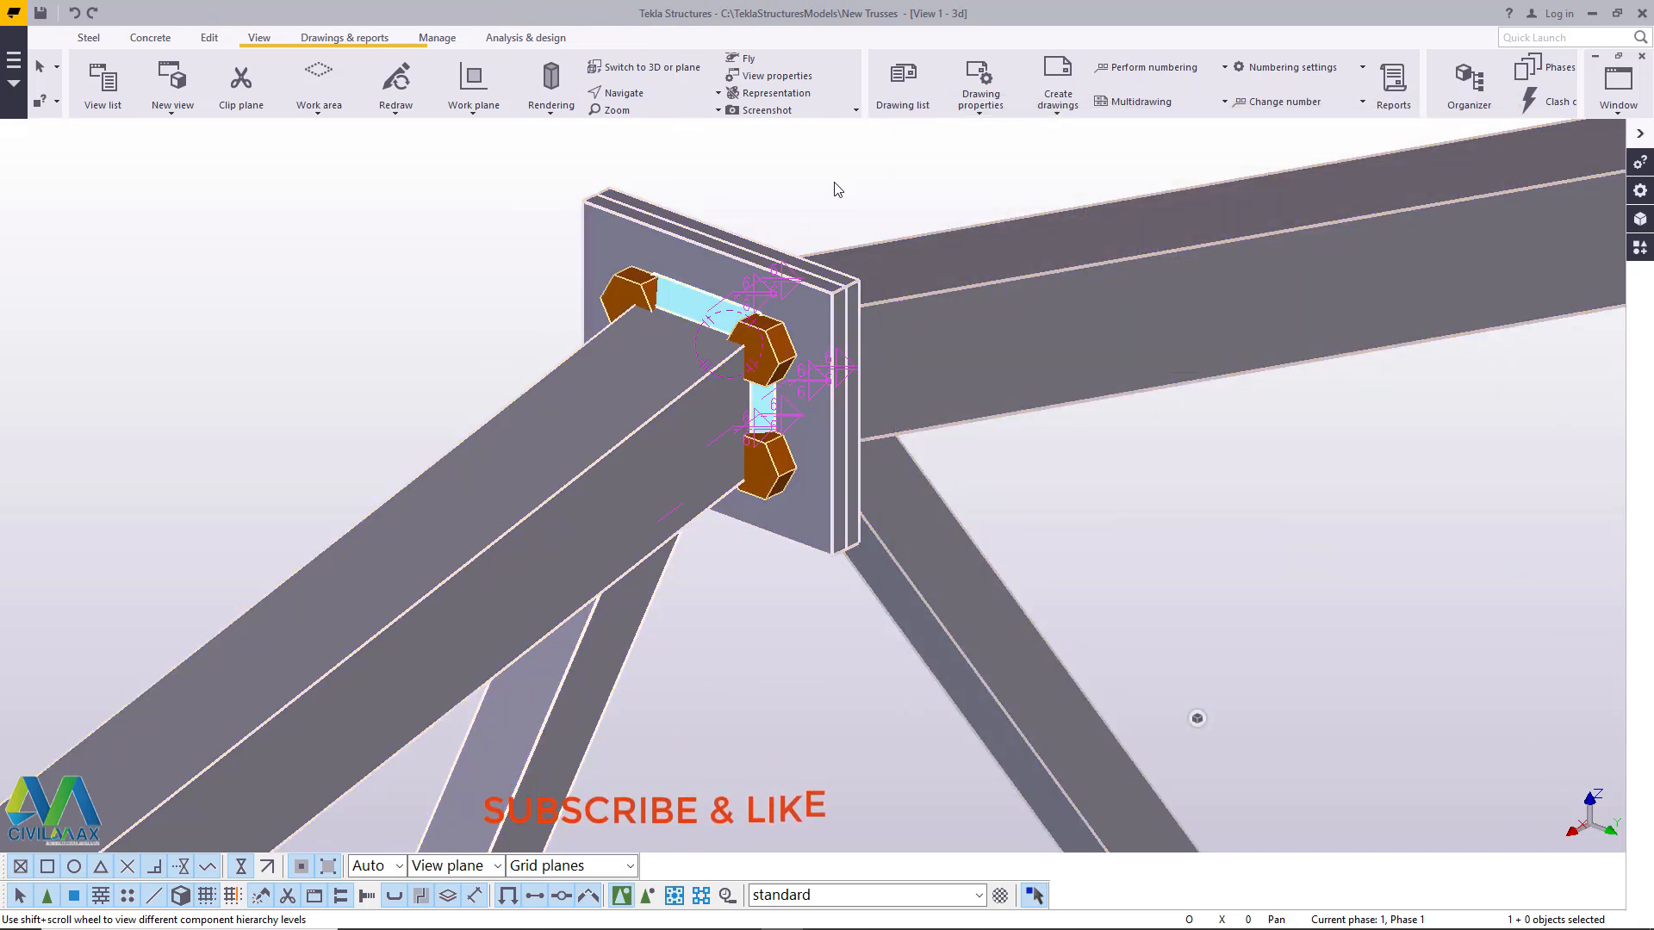
scroll(780, 343, up, 3)
double_click(782, 347)
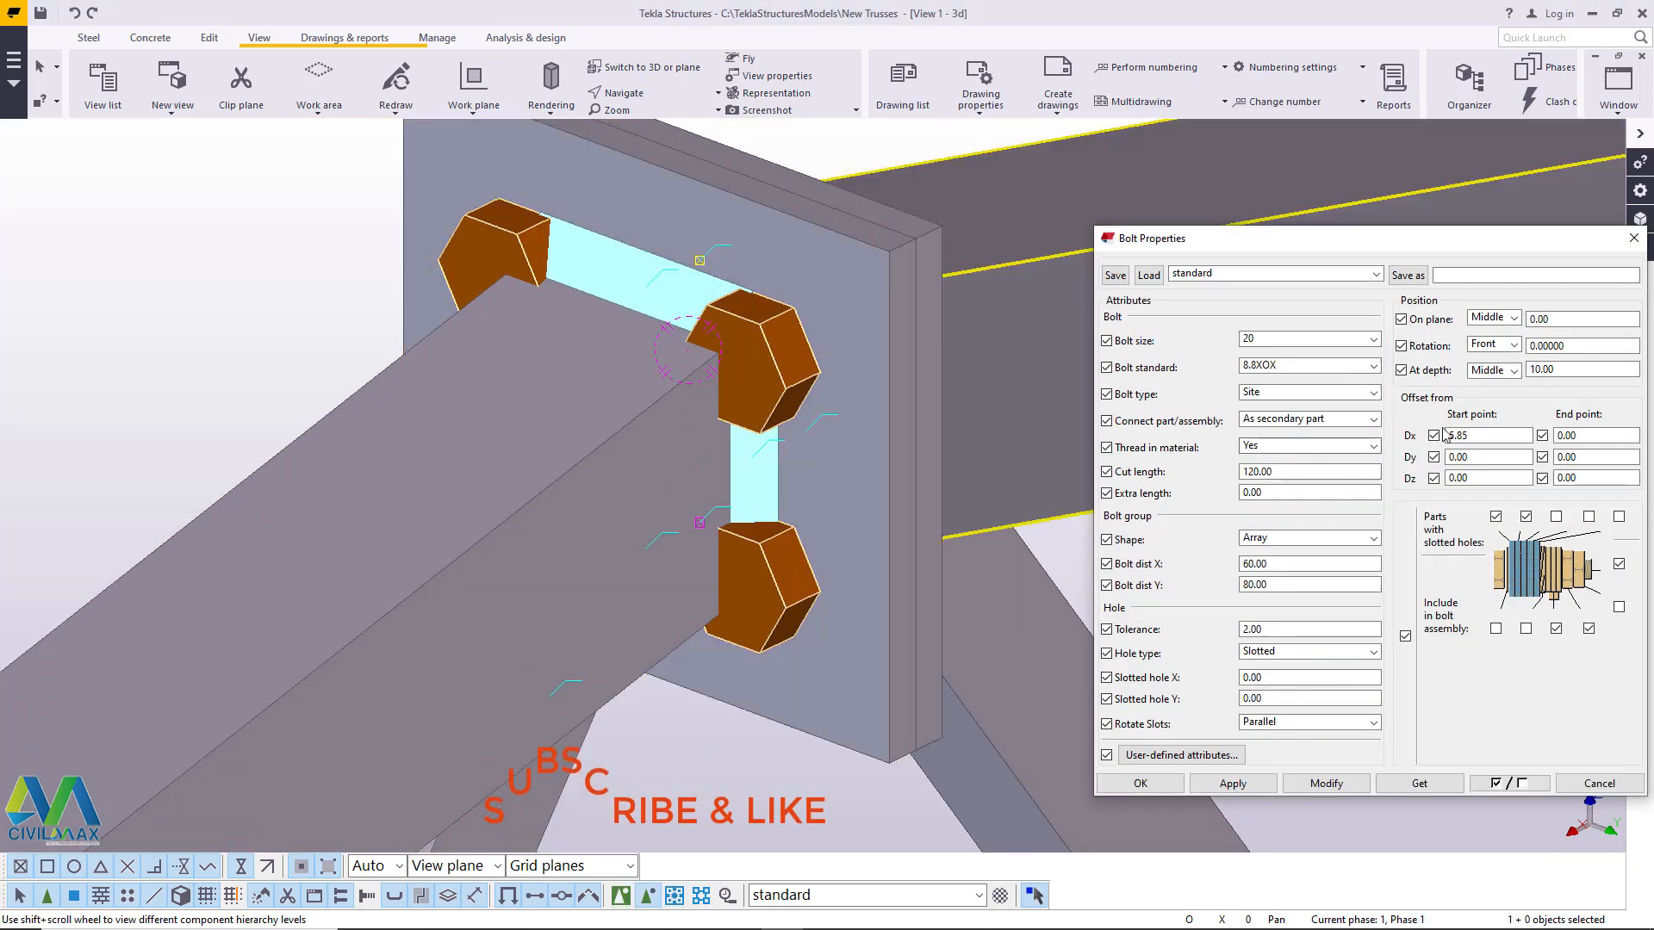
click(1369, 345)
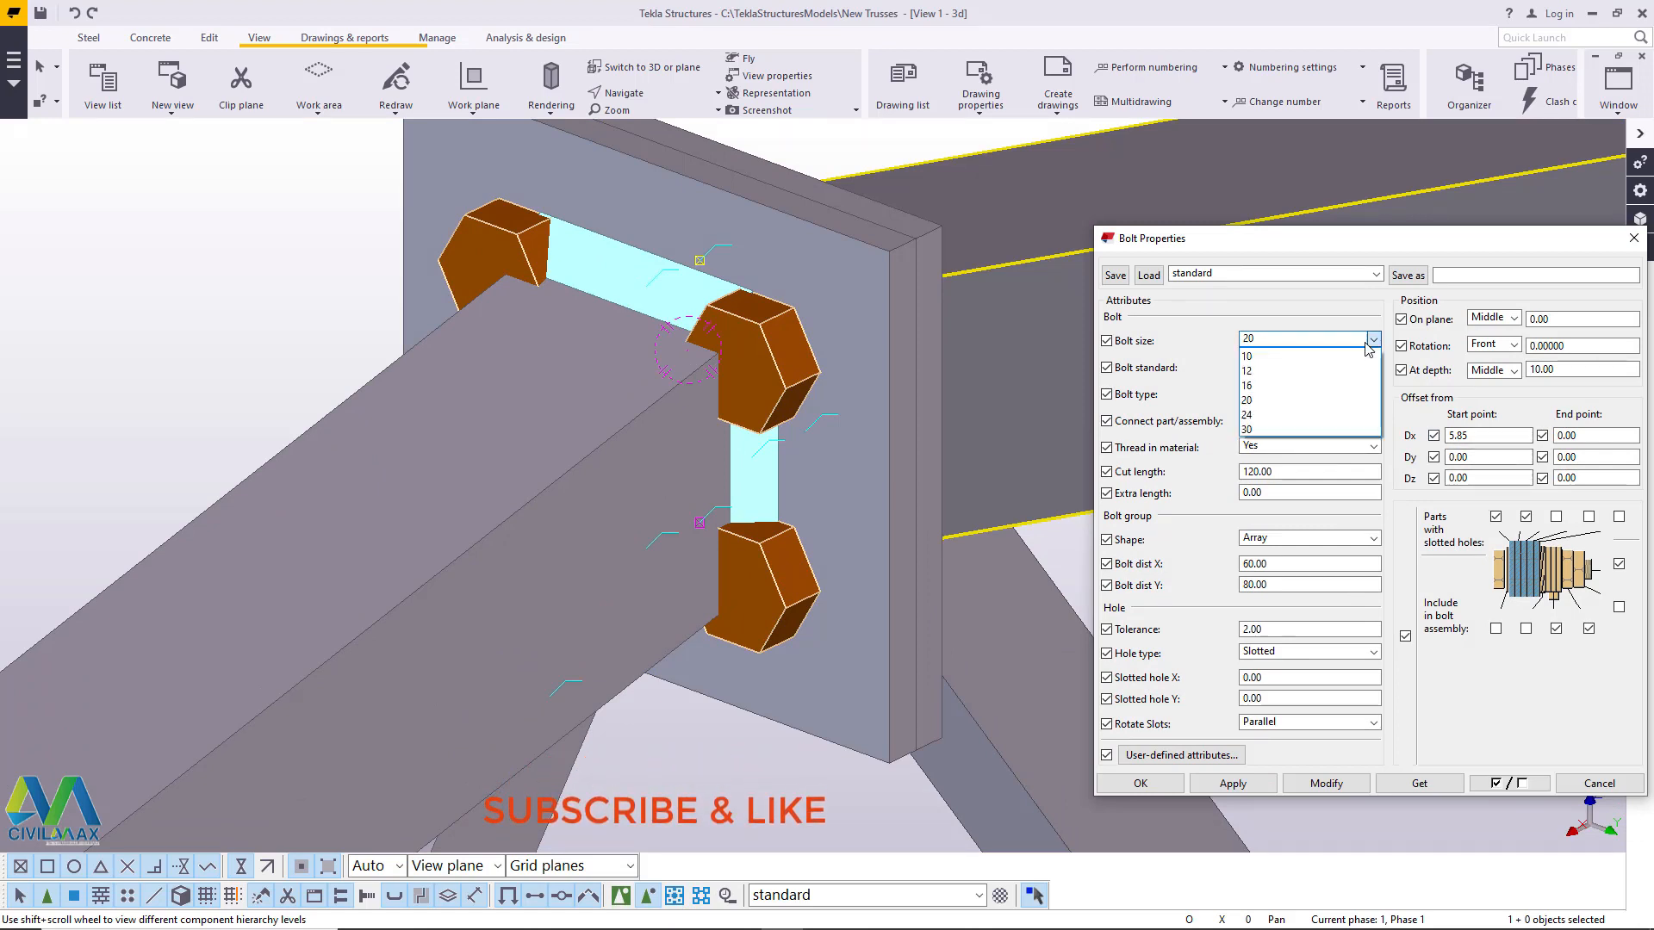
click(1275, 386)
click(1326, 784)
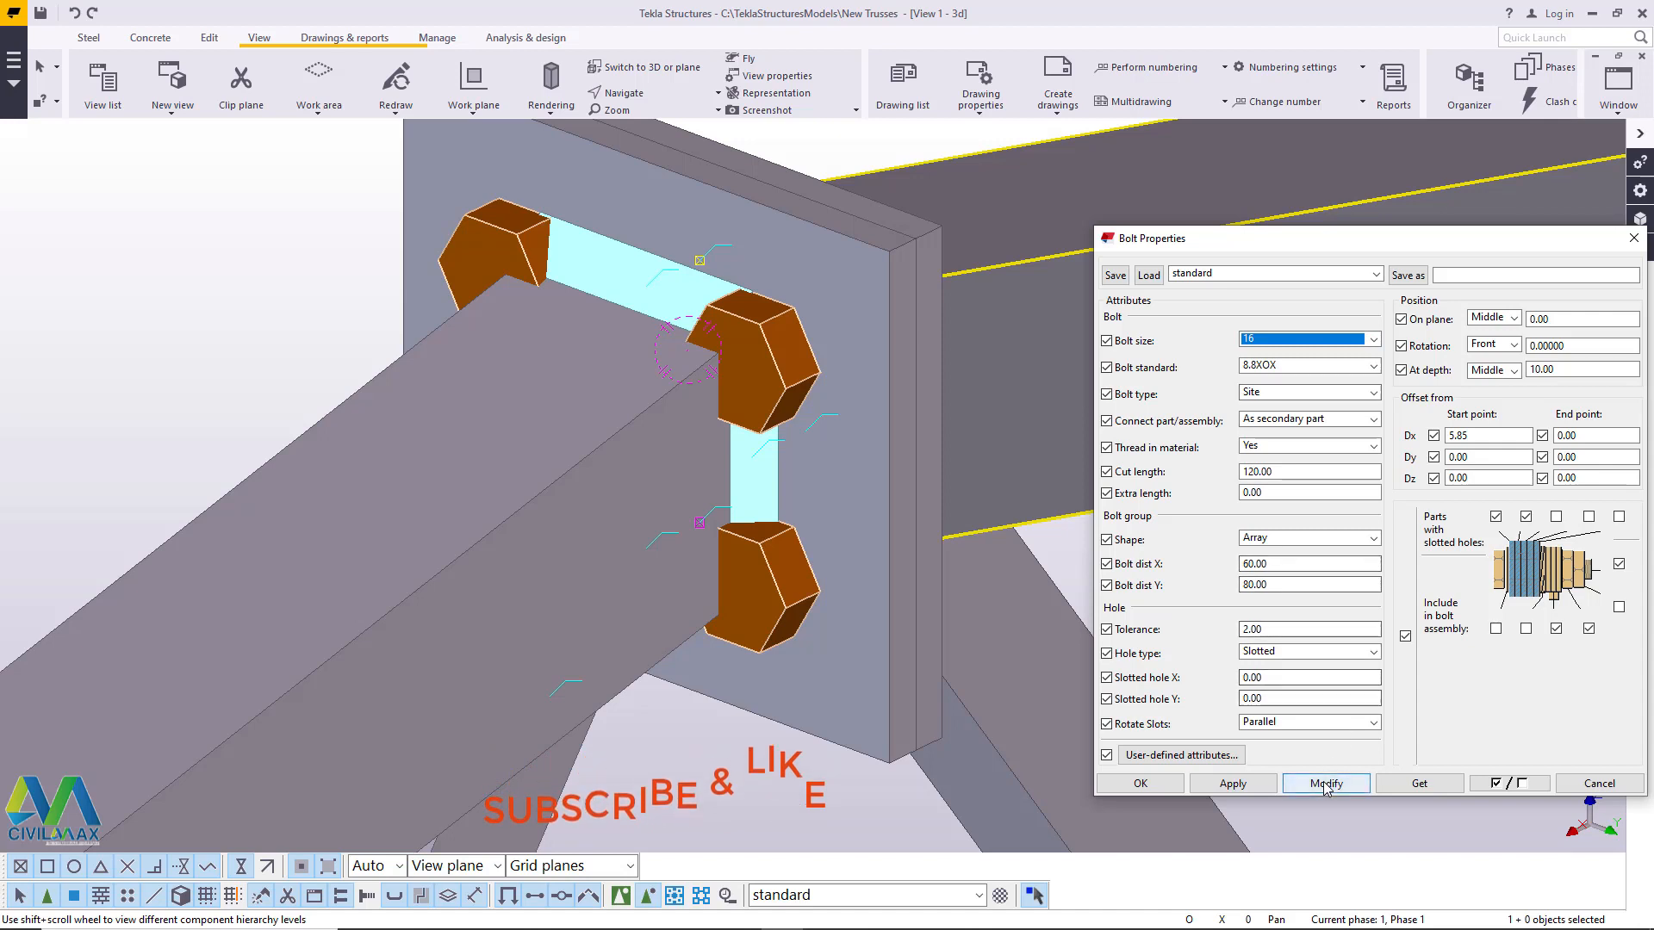
- Include the washer under the bolt head in the apex bolts' assembly and apply the change
click(1496, 629)
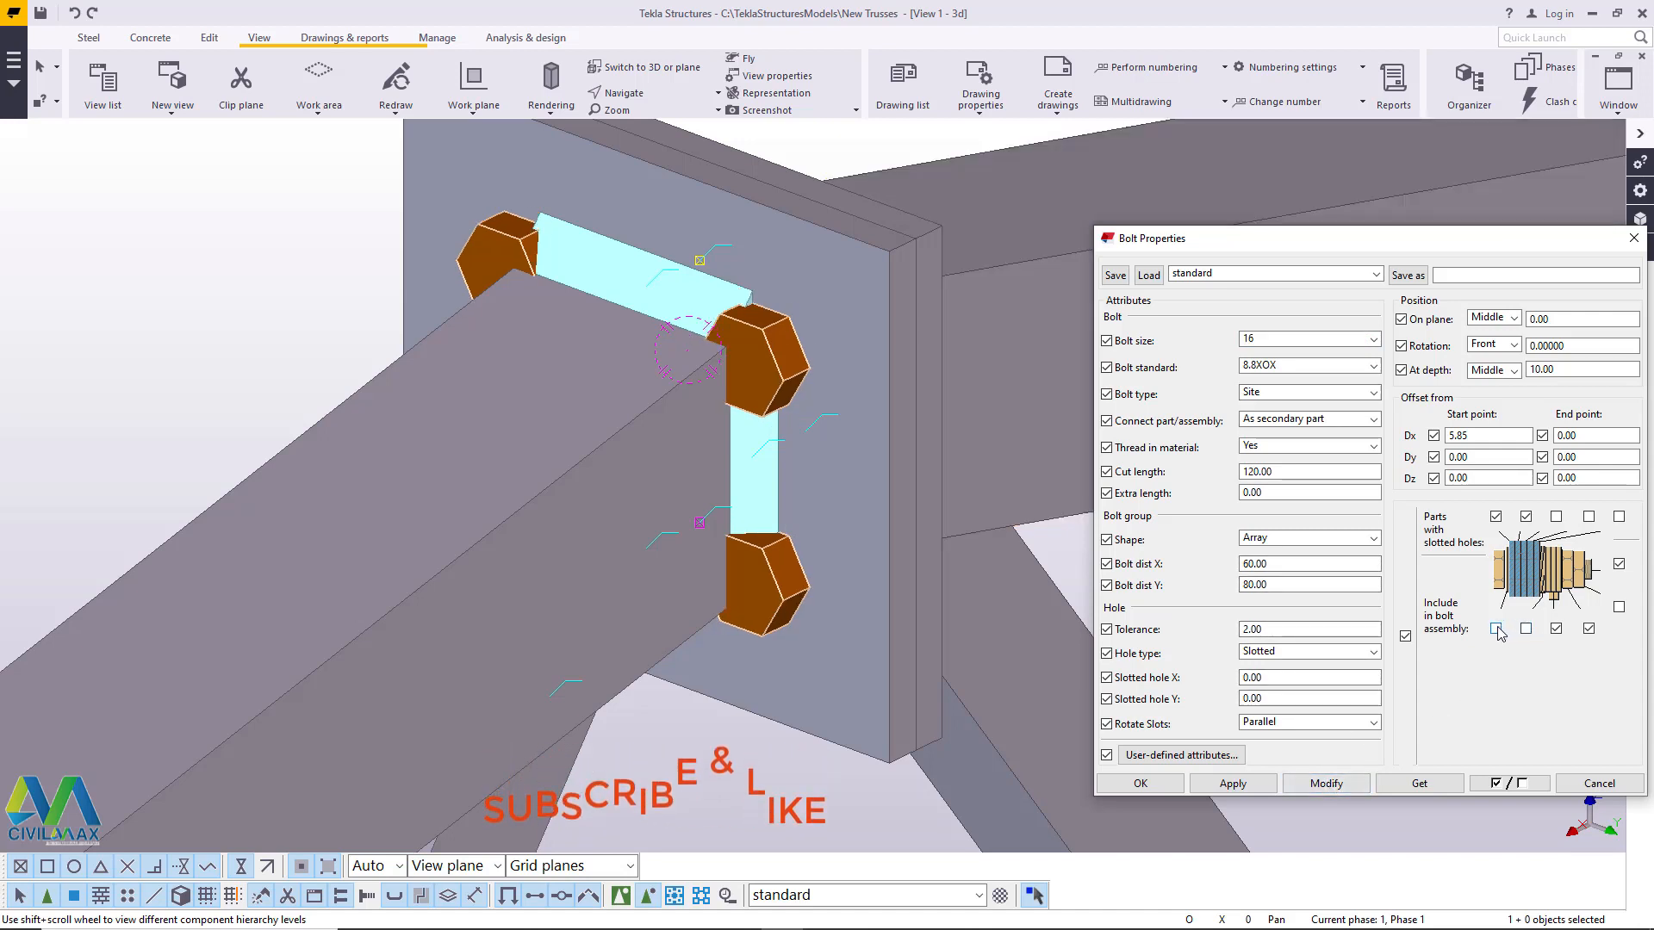
click(1334, 790)
scroll(452, 387, down, 3)
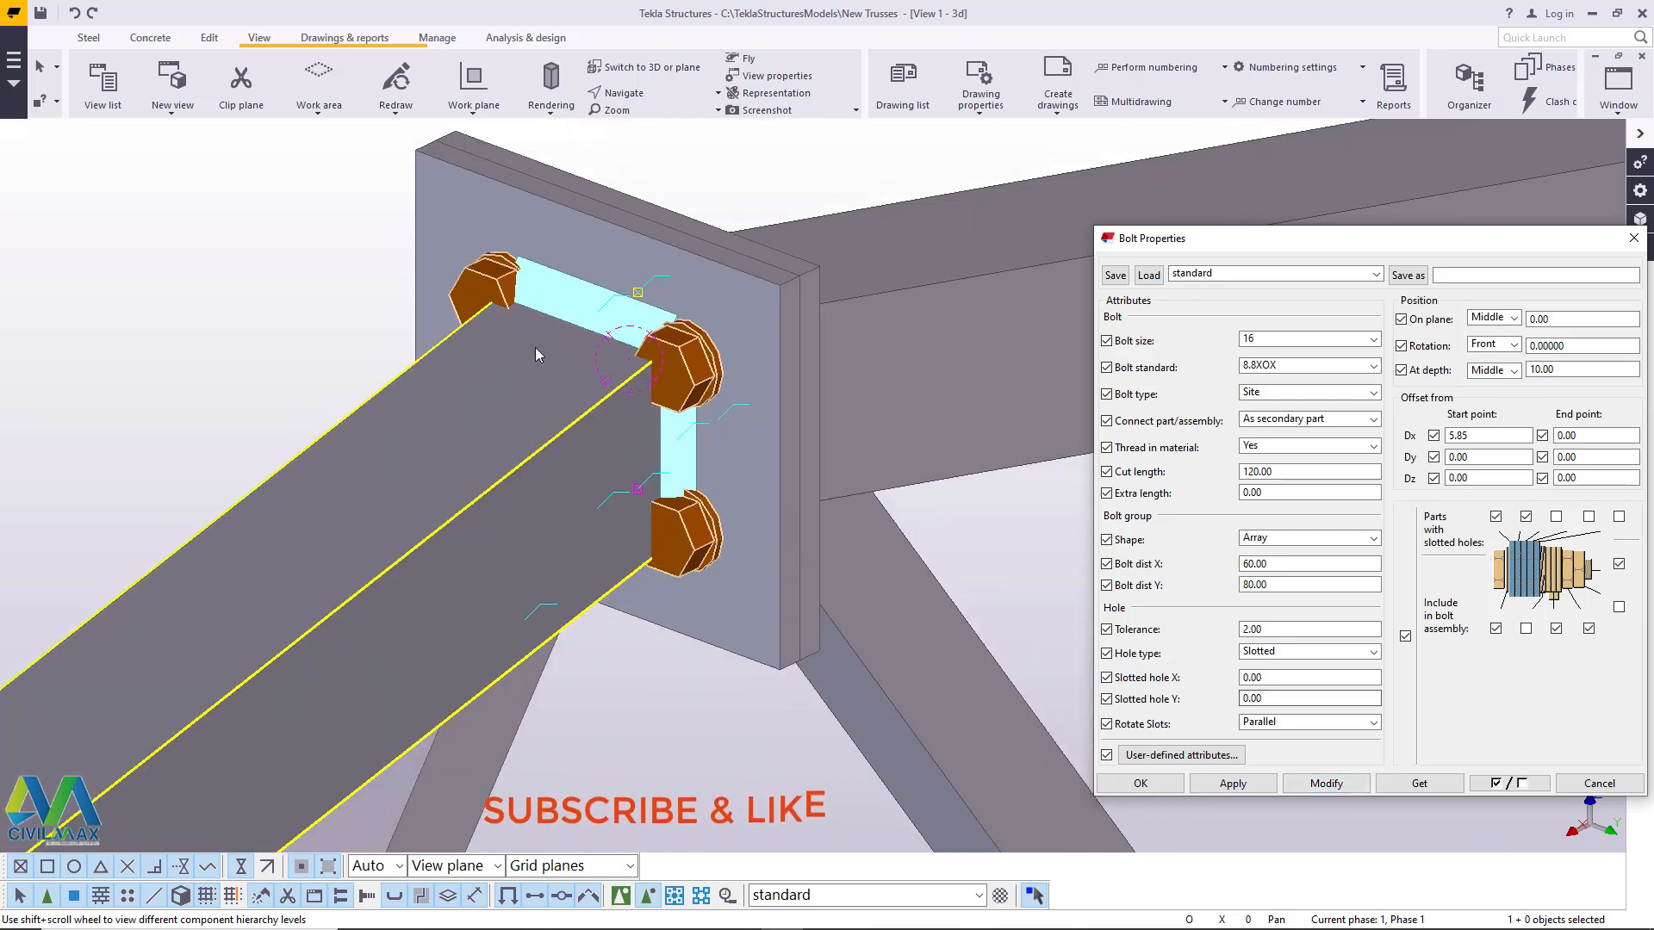
scroll(536, 355, up, 3)
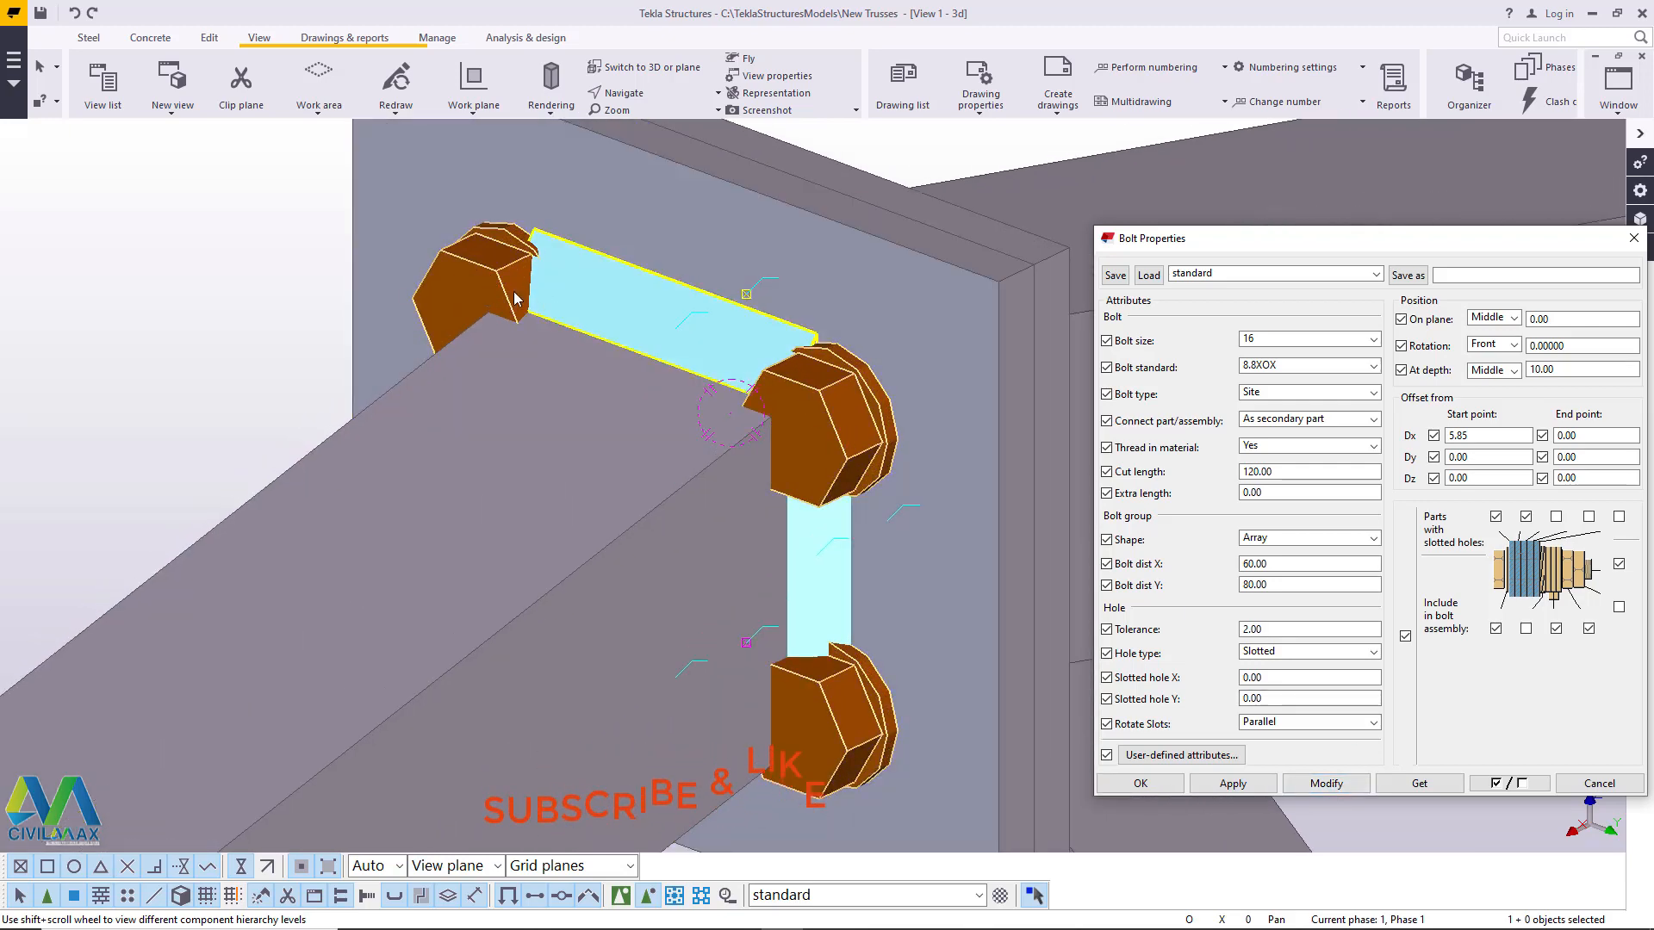
scroll(478, 319, down, 2)
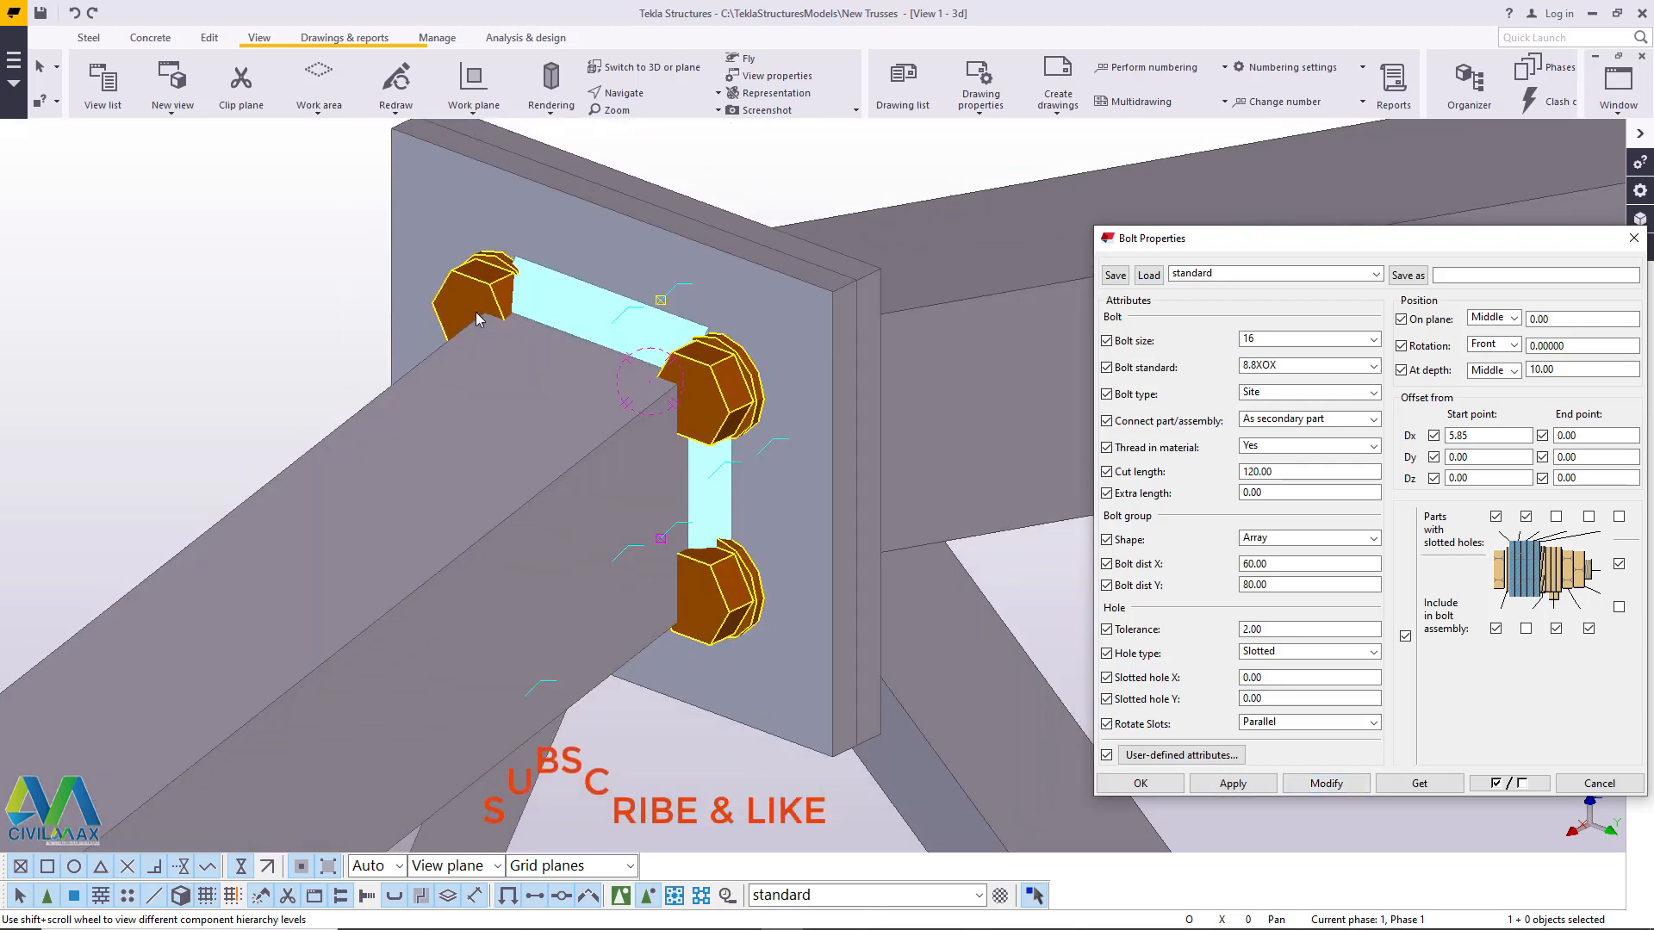
scroll(503, 350, down, 4)
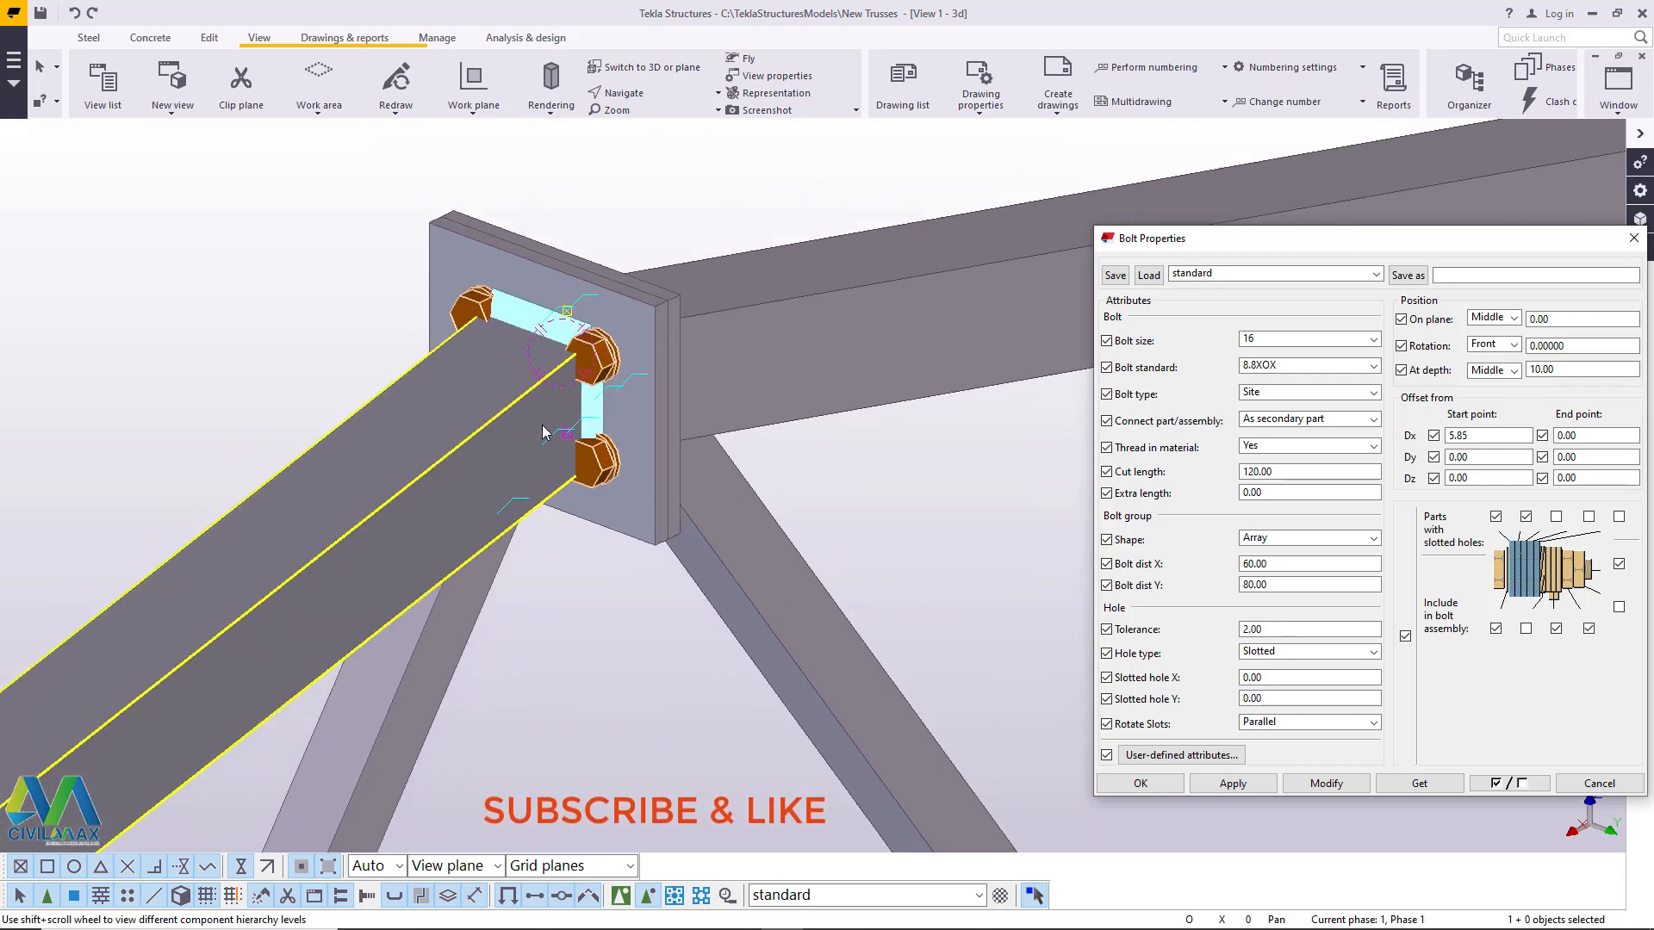
- Examine the apex bolts and their washers up close from different angles, and close the bolt properties
scroll(545, 430, down, 1)
scroll(576, 401, up, 1)
click(656, 94)
click(654, 146)
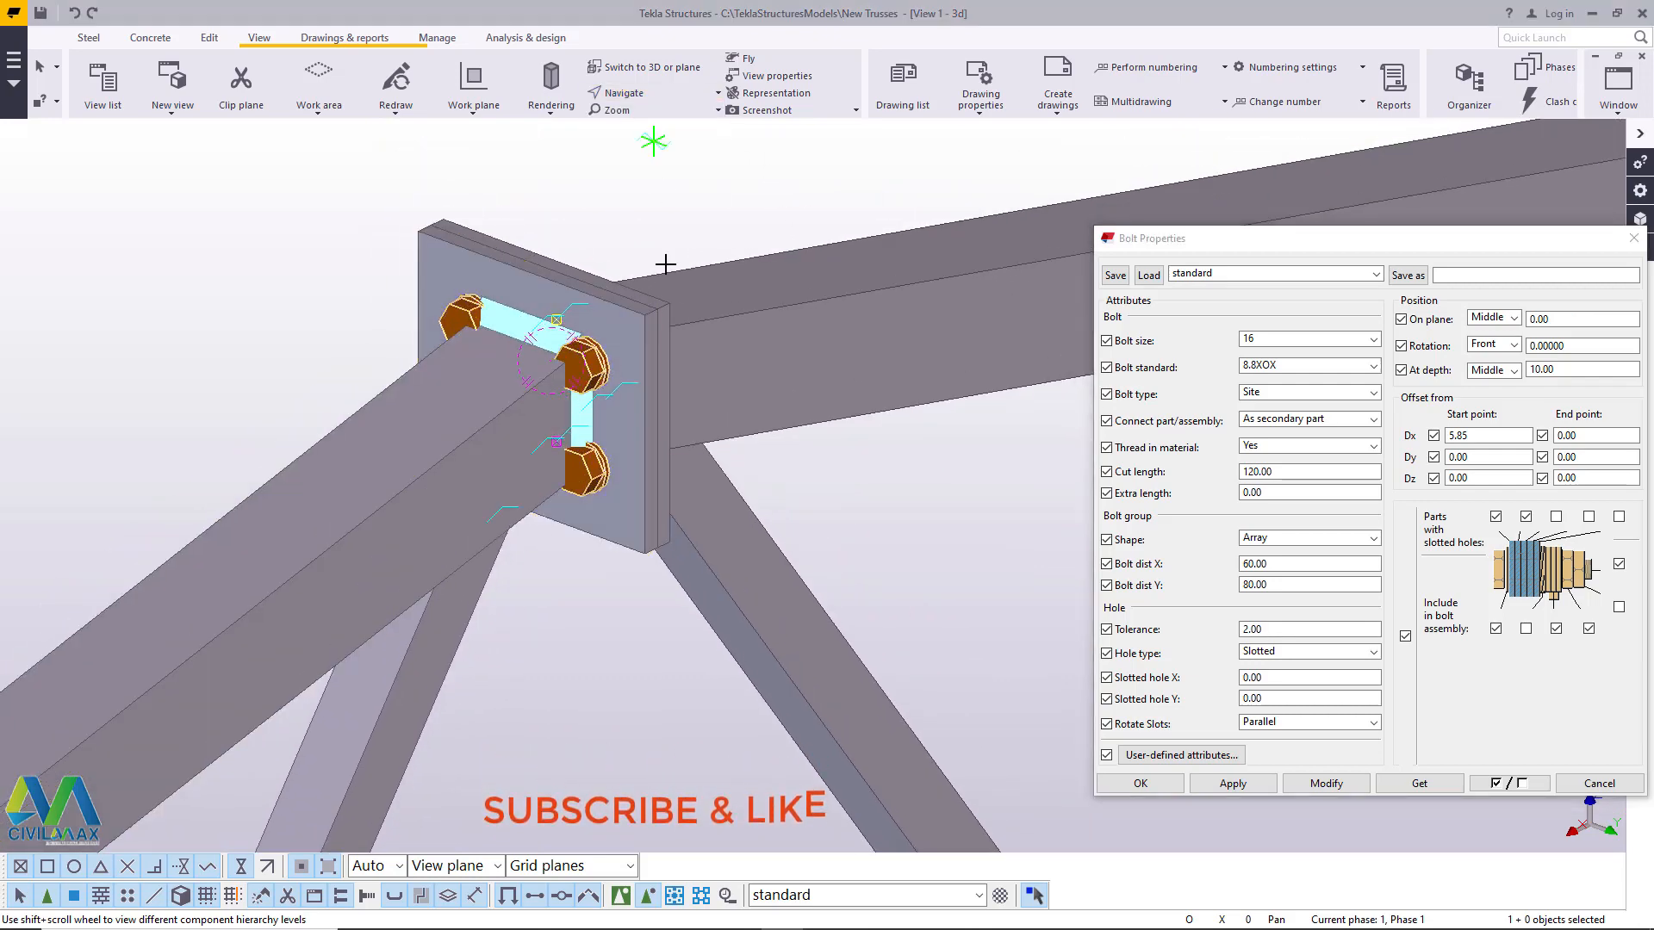
drag(657, 343, 313, 344)
ctrl+middle_drag(341, 344, 618, 347)
scroll(540, 295, up, 4)
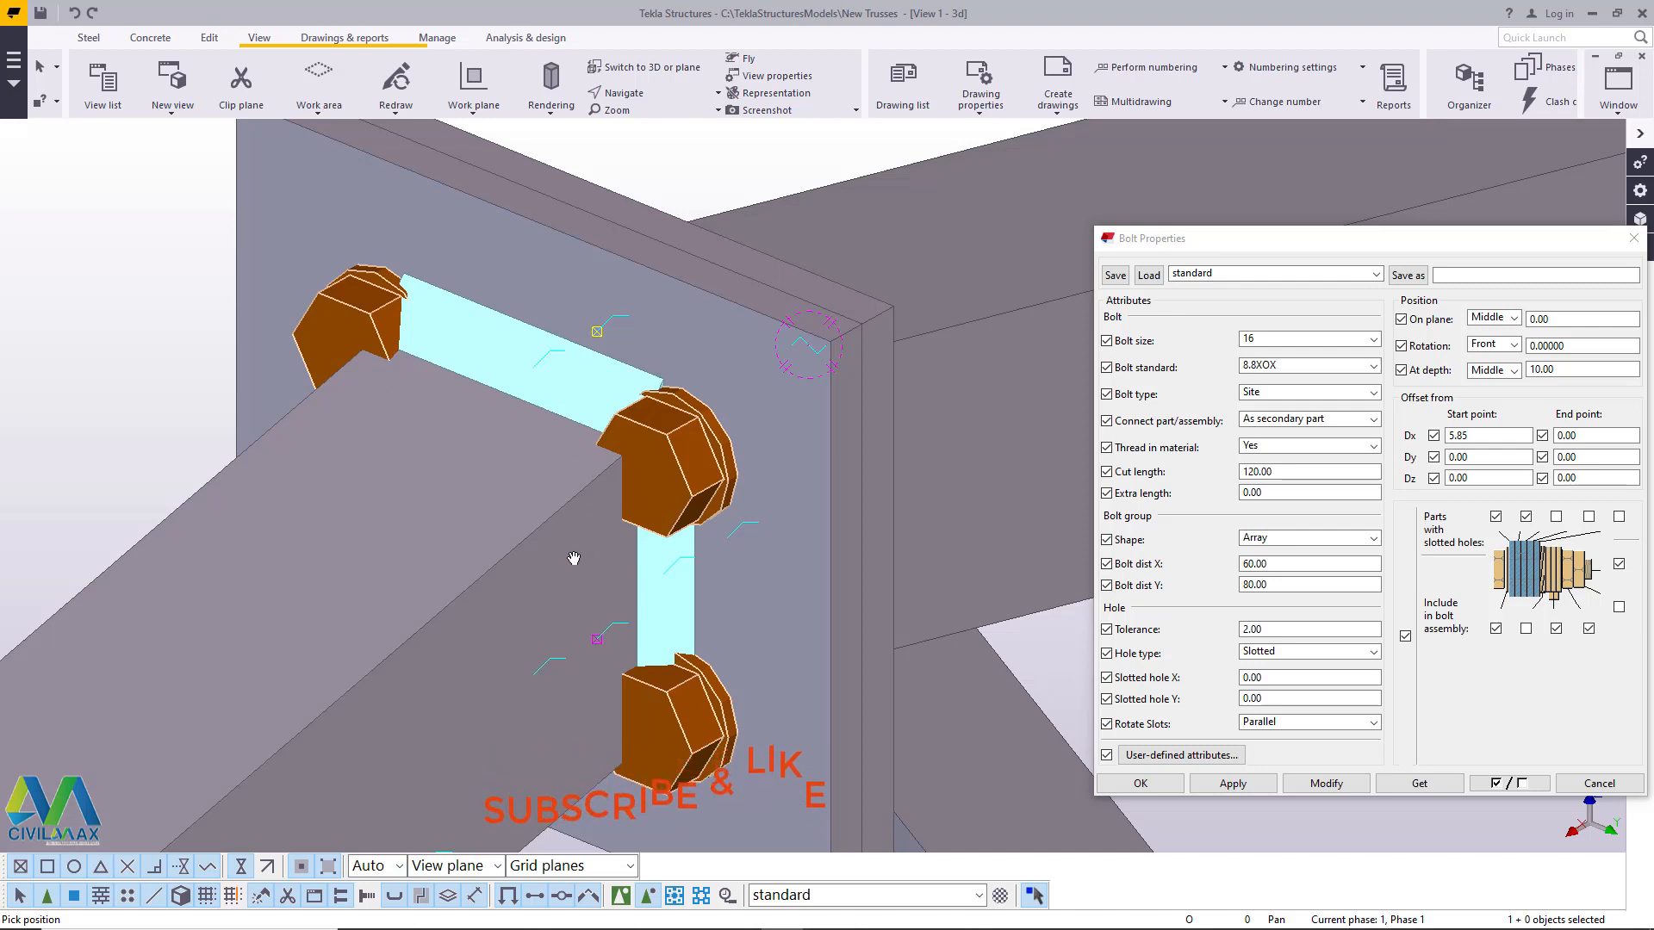
middle_drag(661, 513, 645, 497)
scroll(622, 386, up, 1)
right_click(554, 300)
click(579, 311)
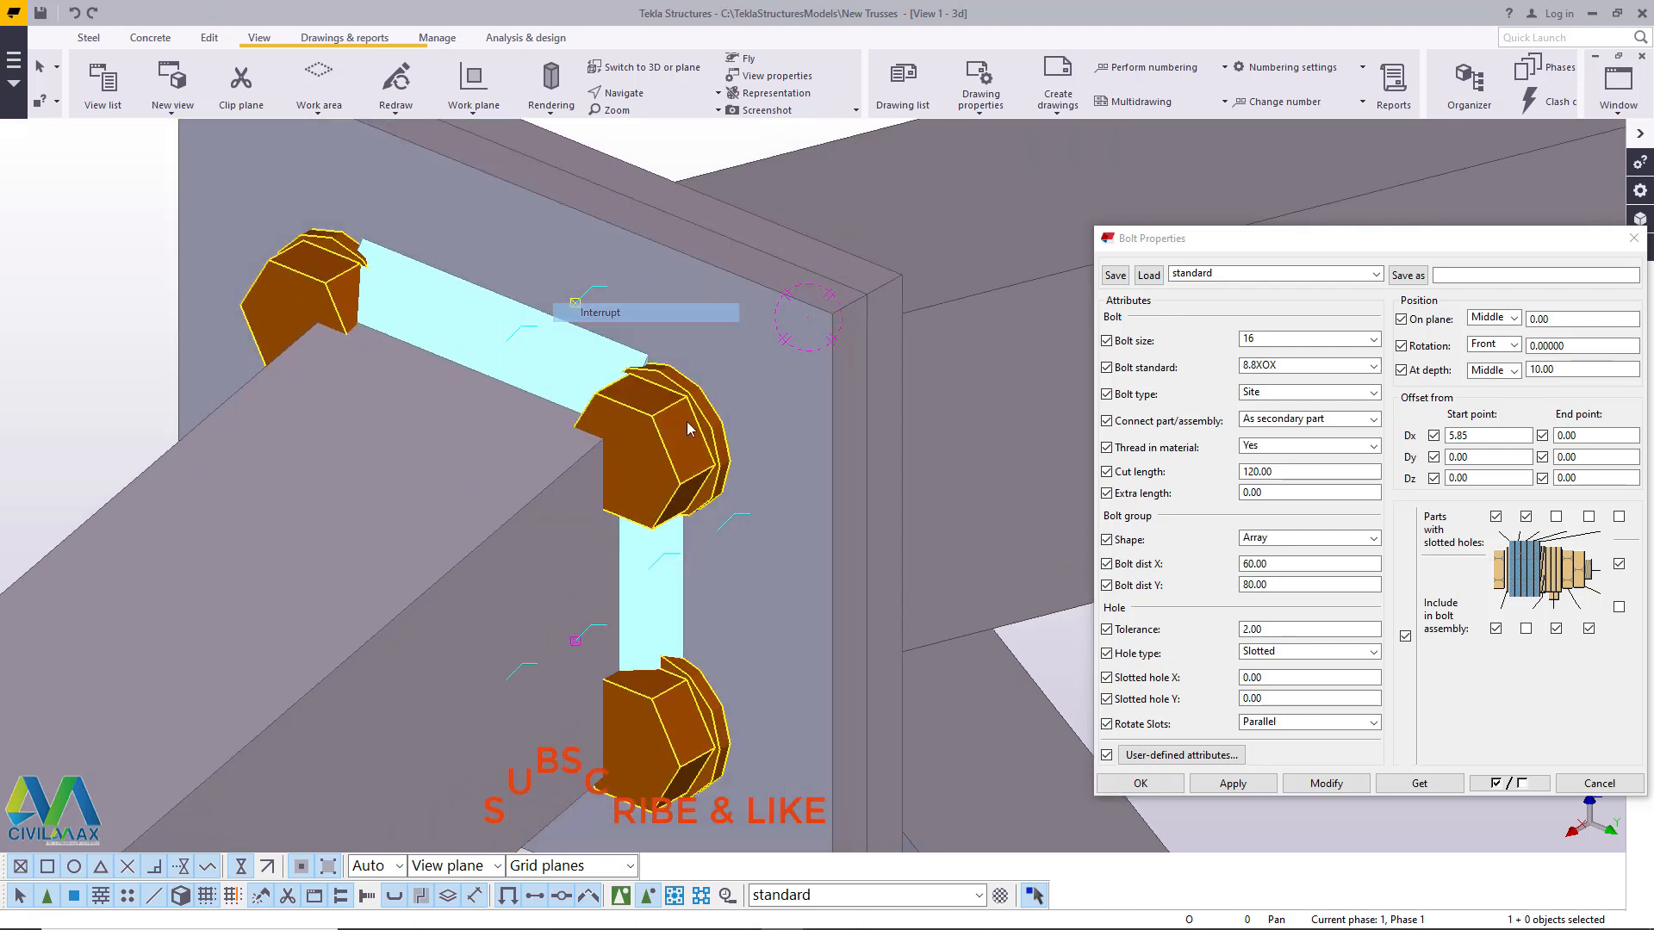
scroll(522, 332, down, 1)
scroll(497, 380, down, 2)
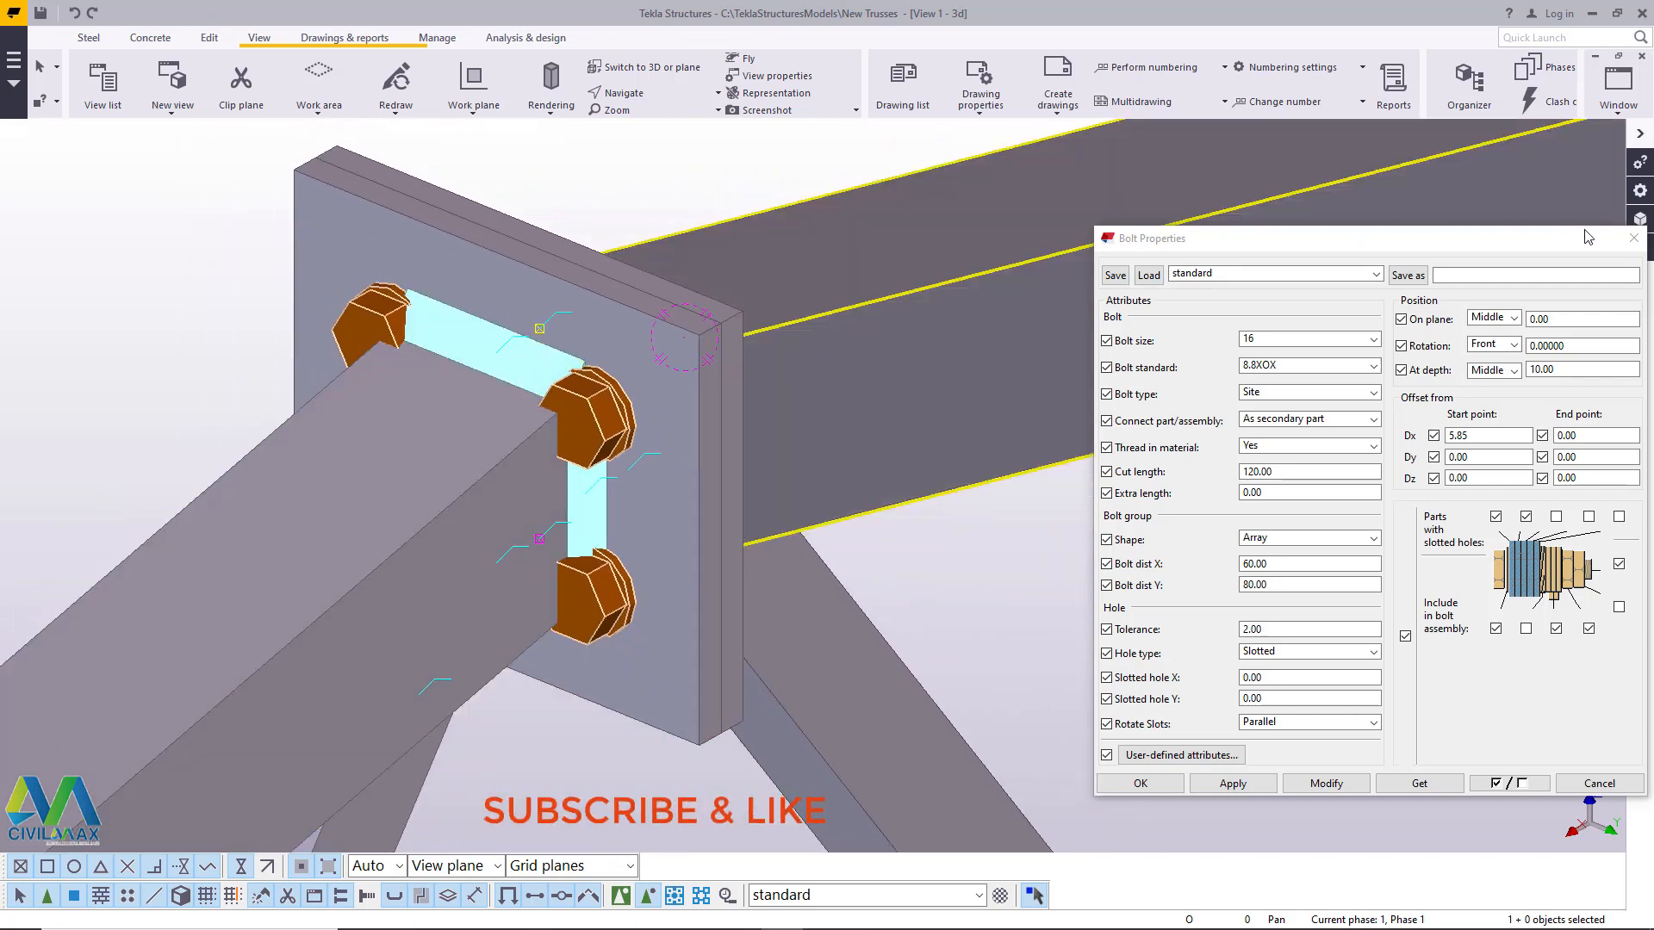
click(1633, 238)
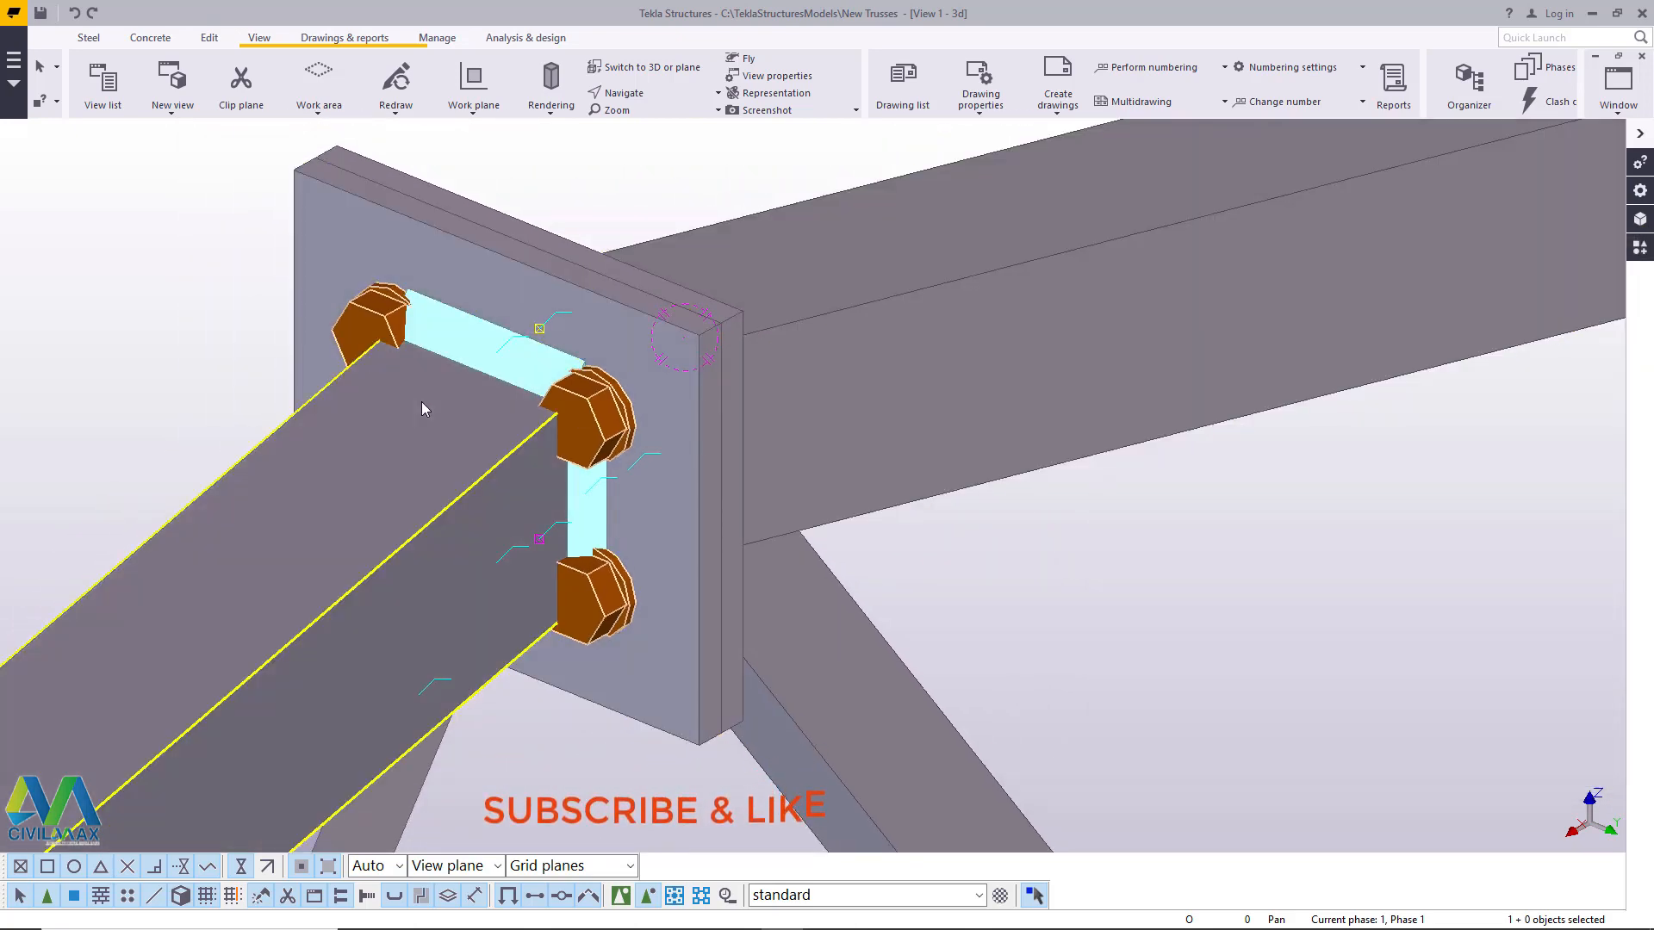
- Select only the upper-right apex plate bolt and move it linearly by dX 0 and dY 5, applying the move twice
scroll(421, 402, up, 1)
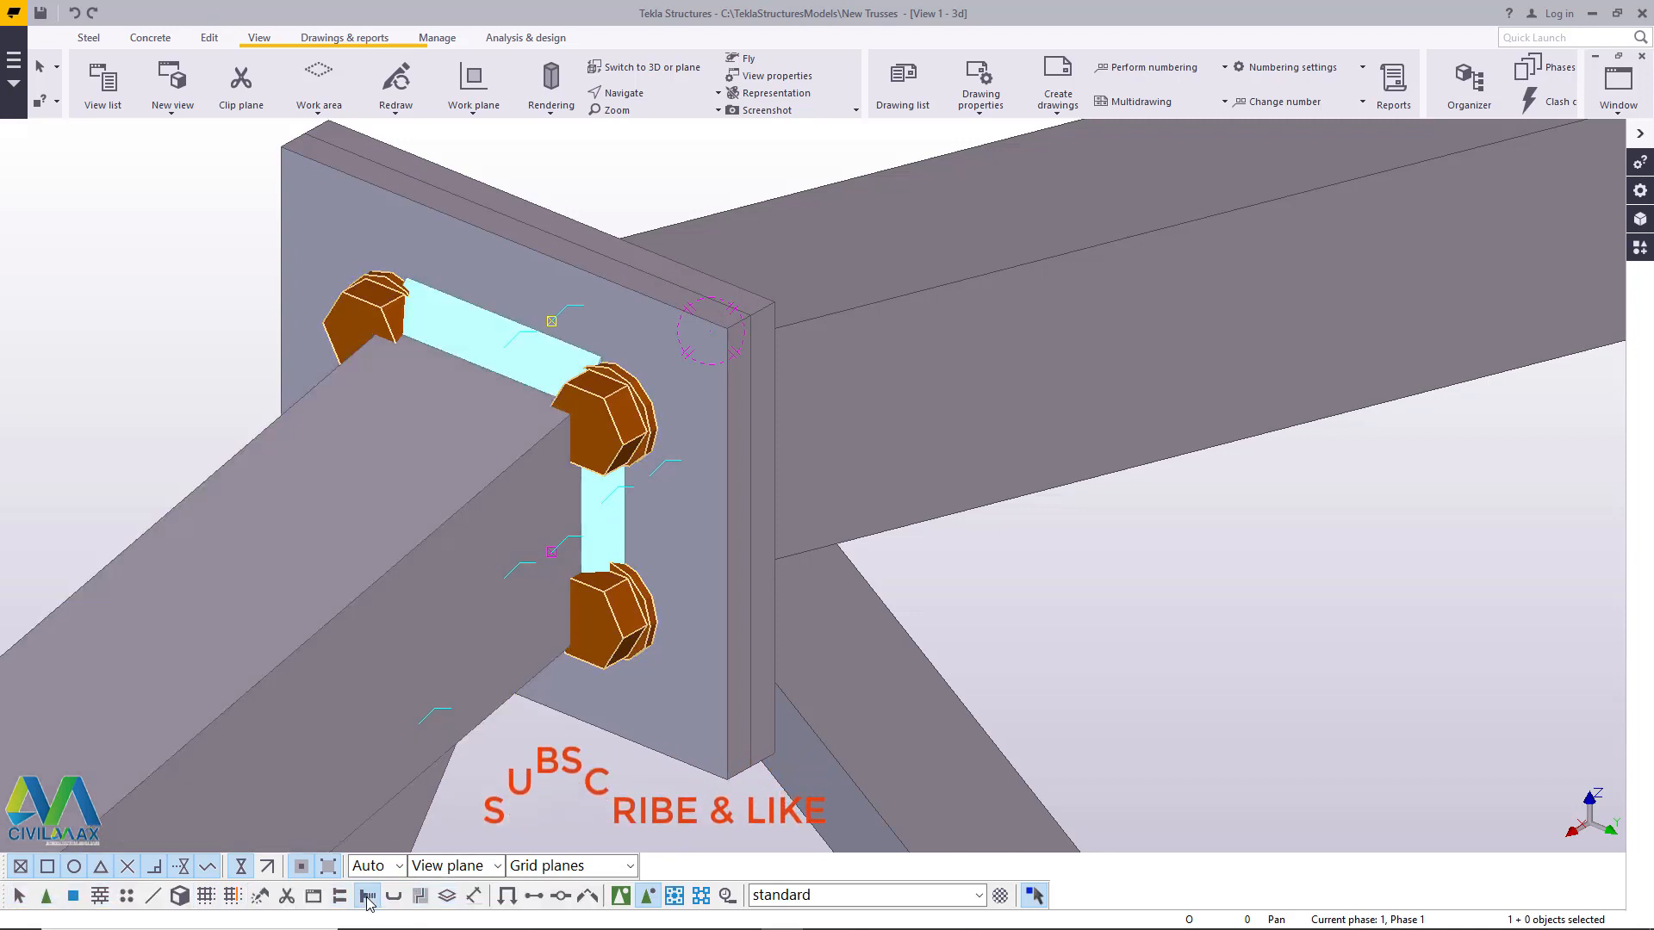
click(1150, 605)
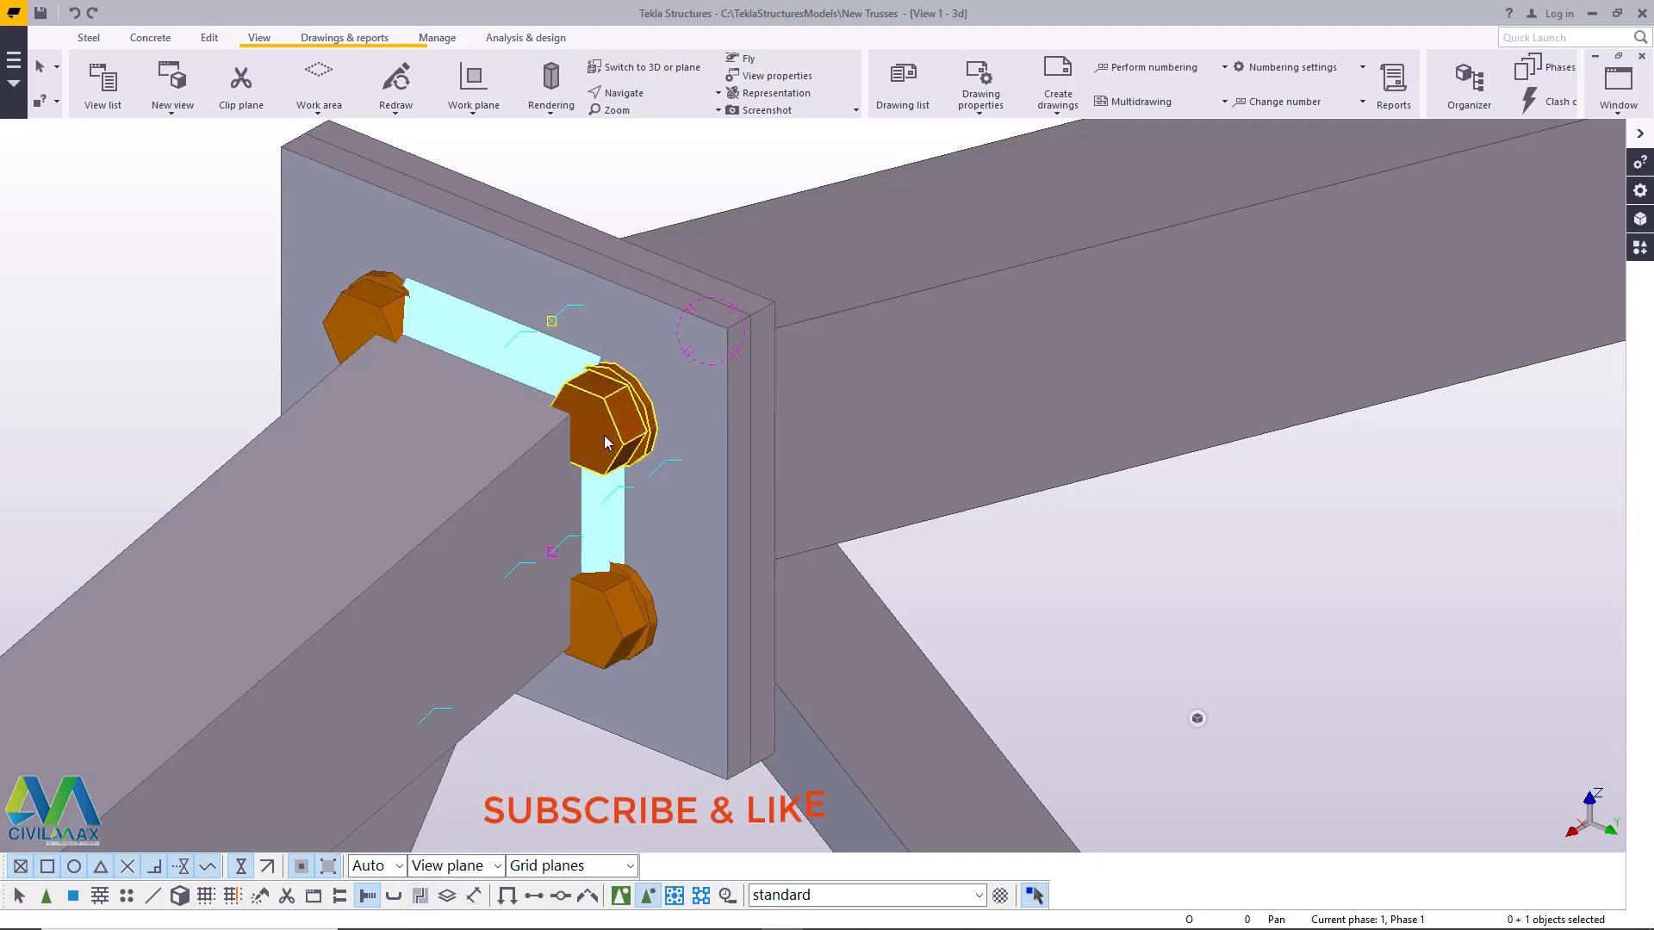
right_click(605, 432)
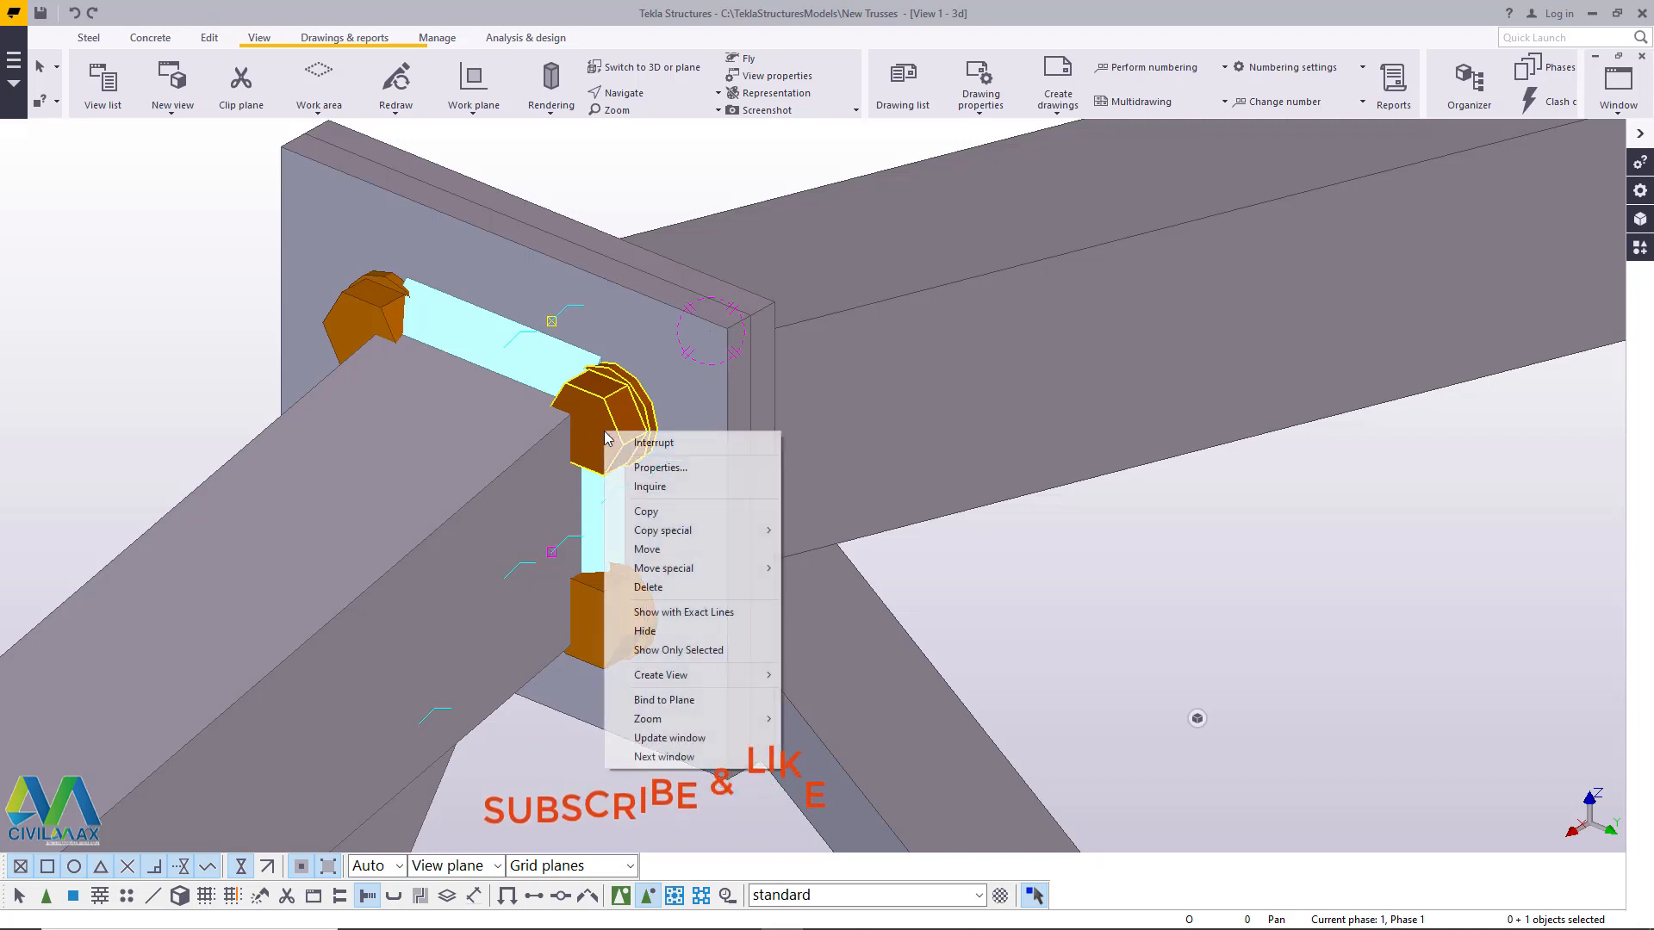
mouse_move(690, 567)
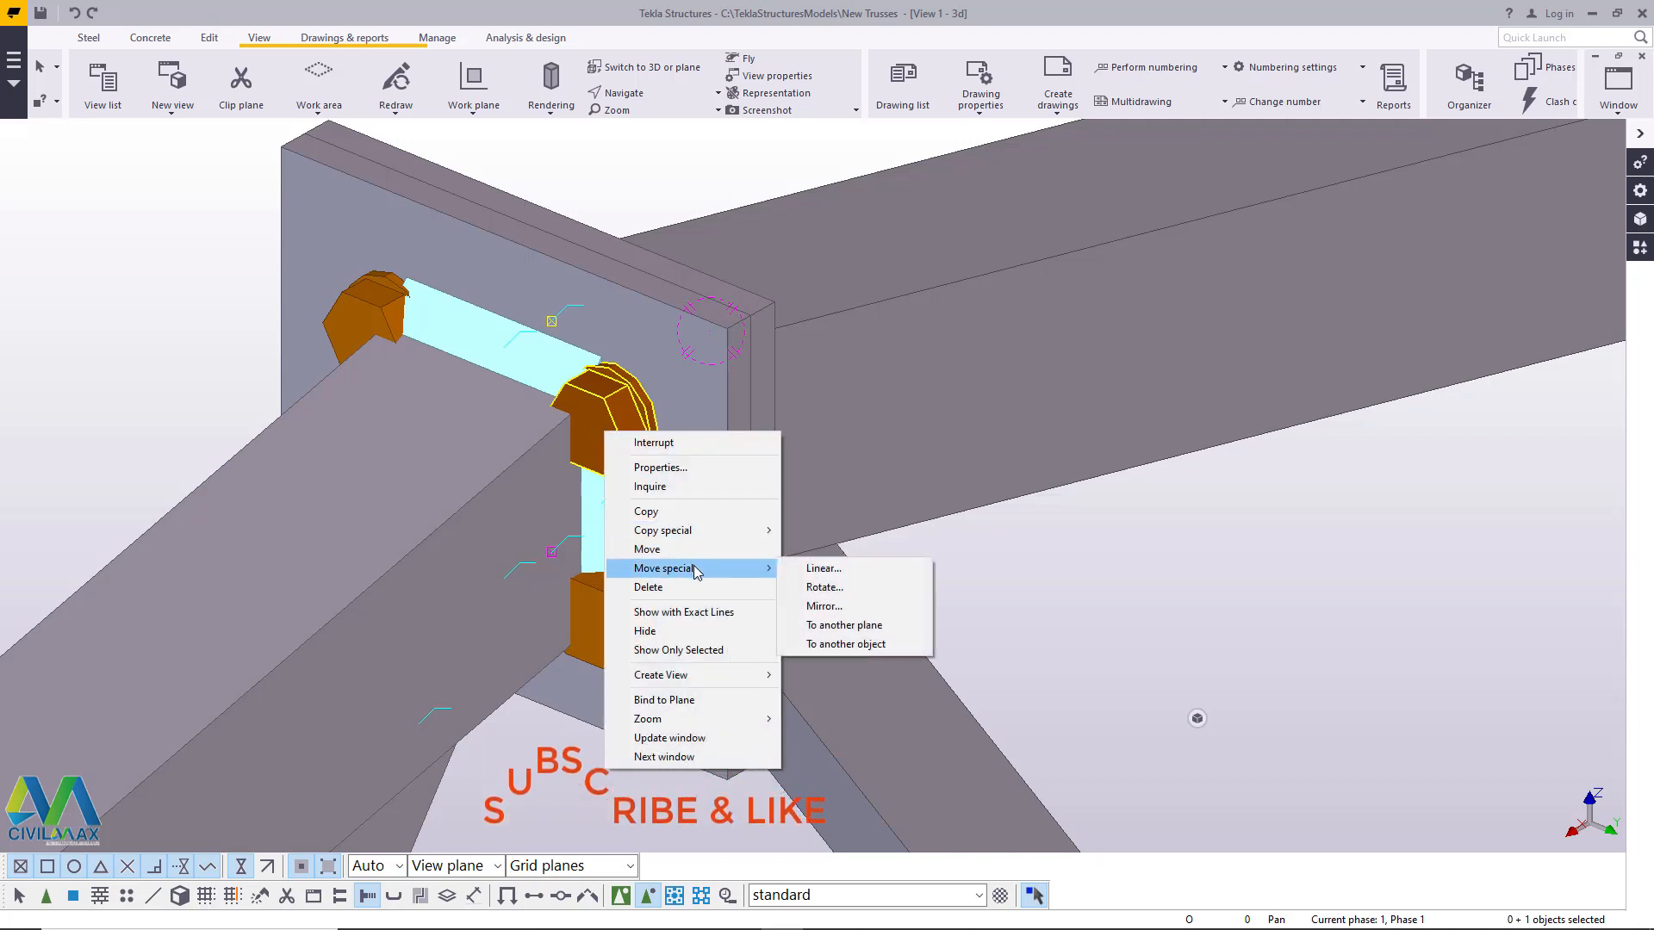
click(814, 570)
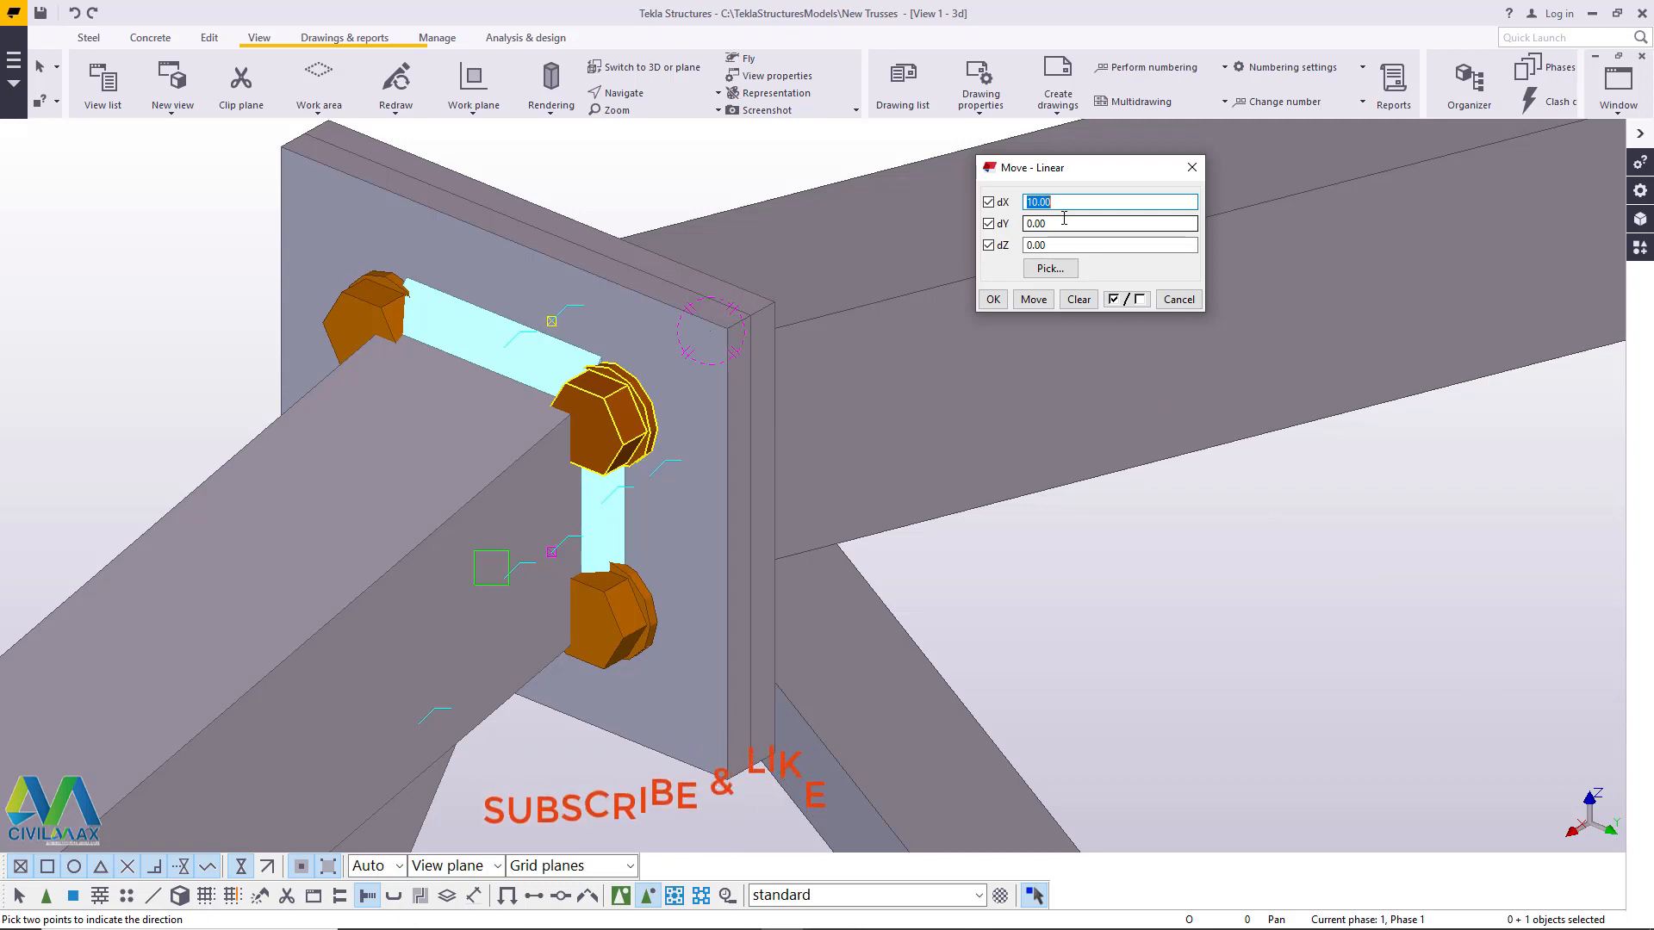
text(0)
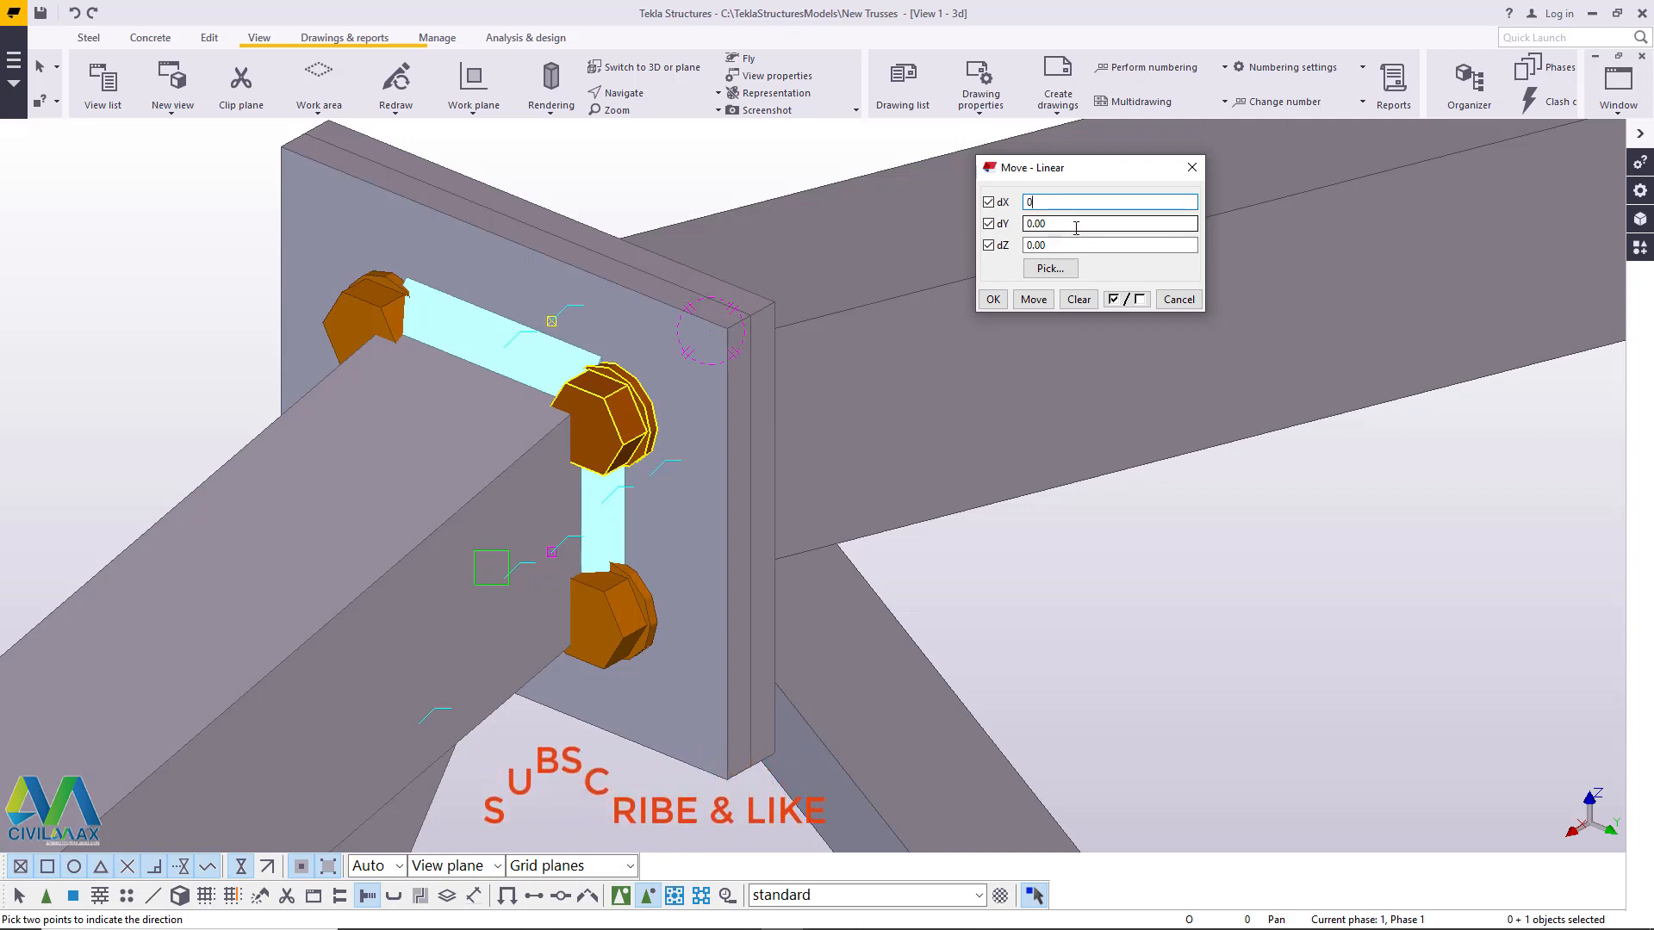
key(Tab)
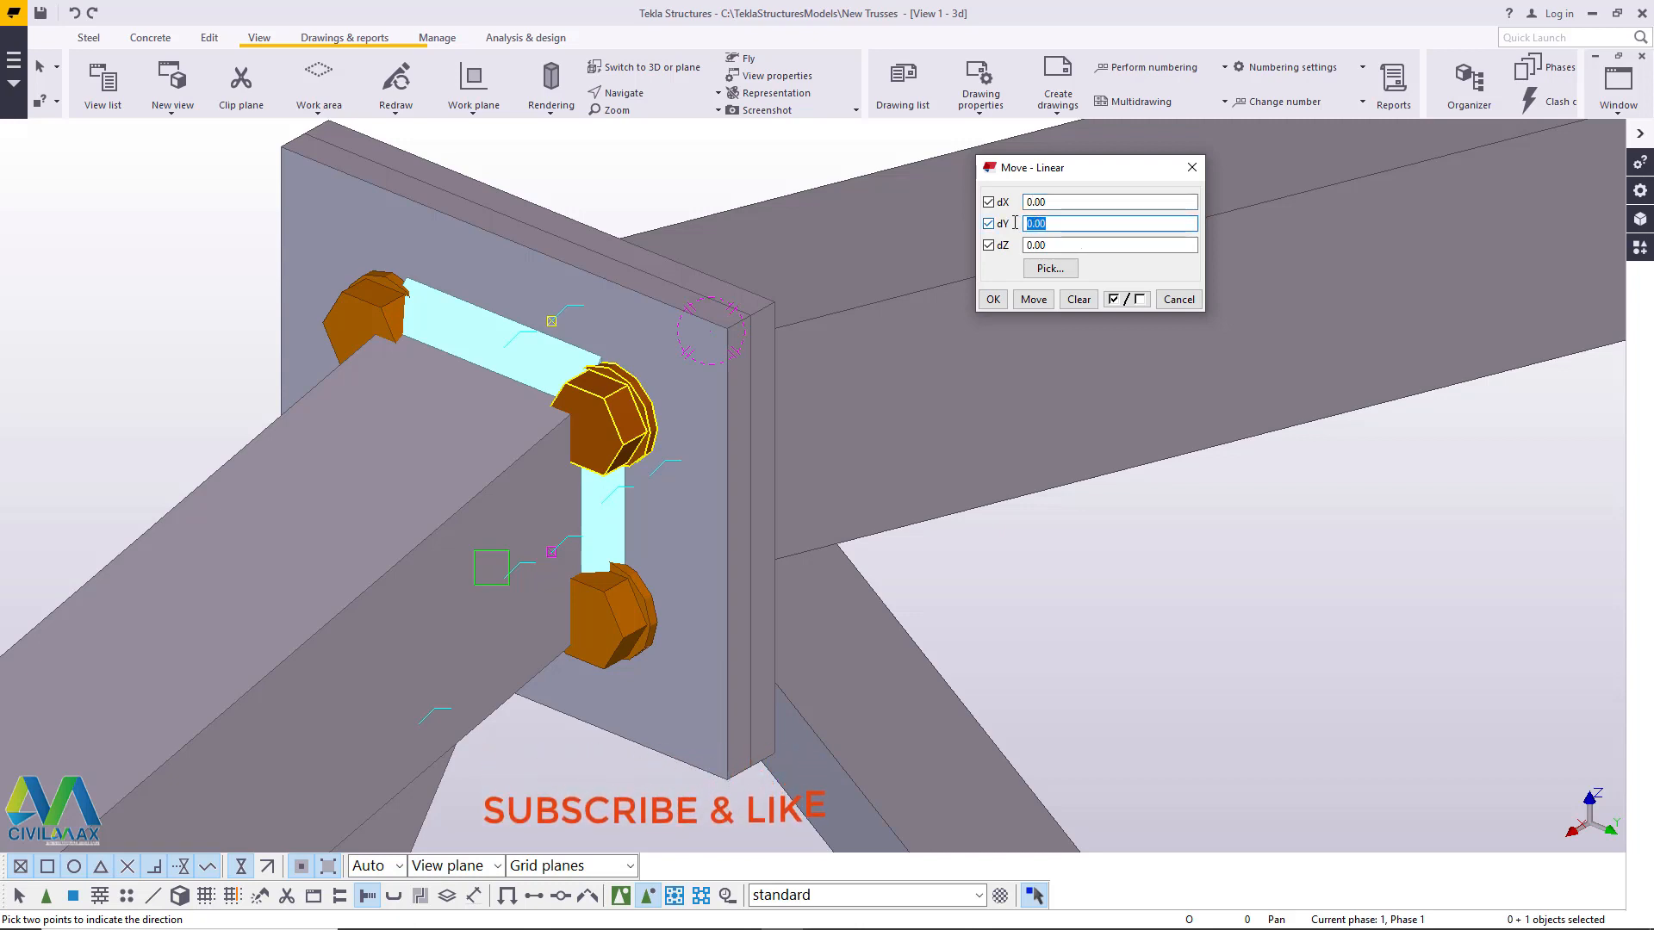
text(5)
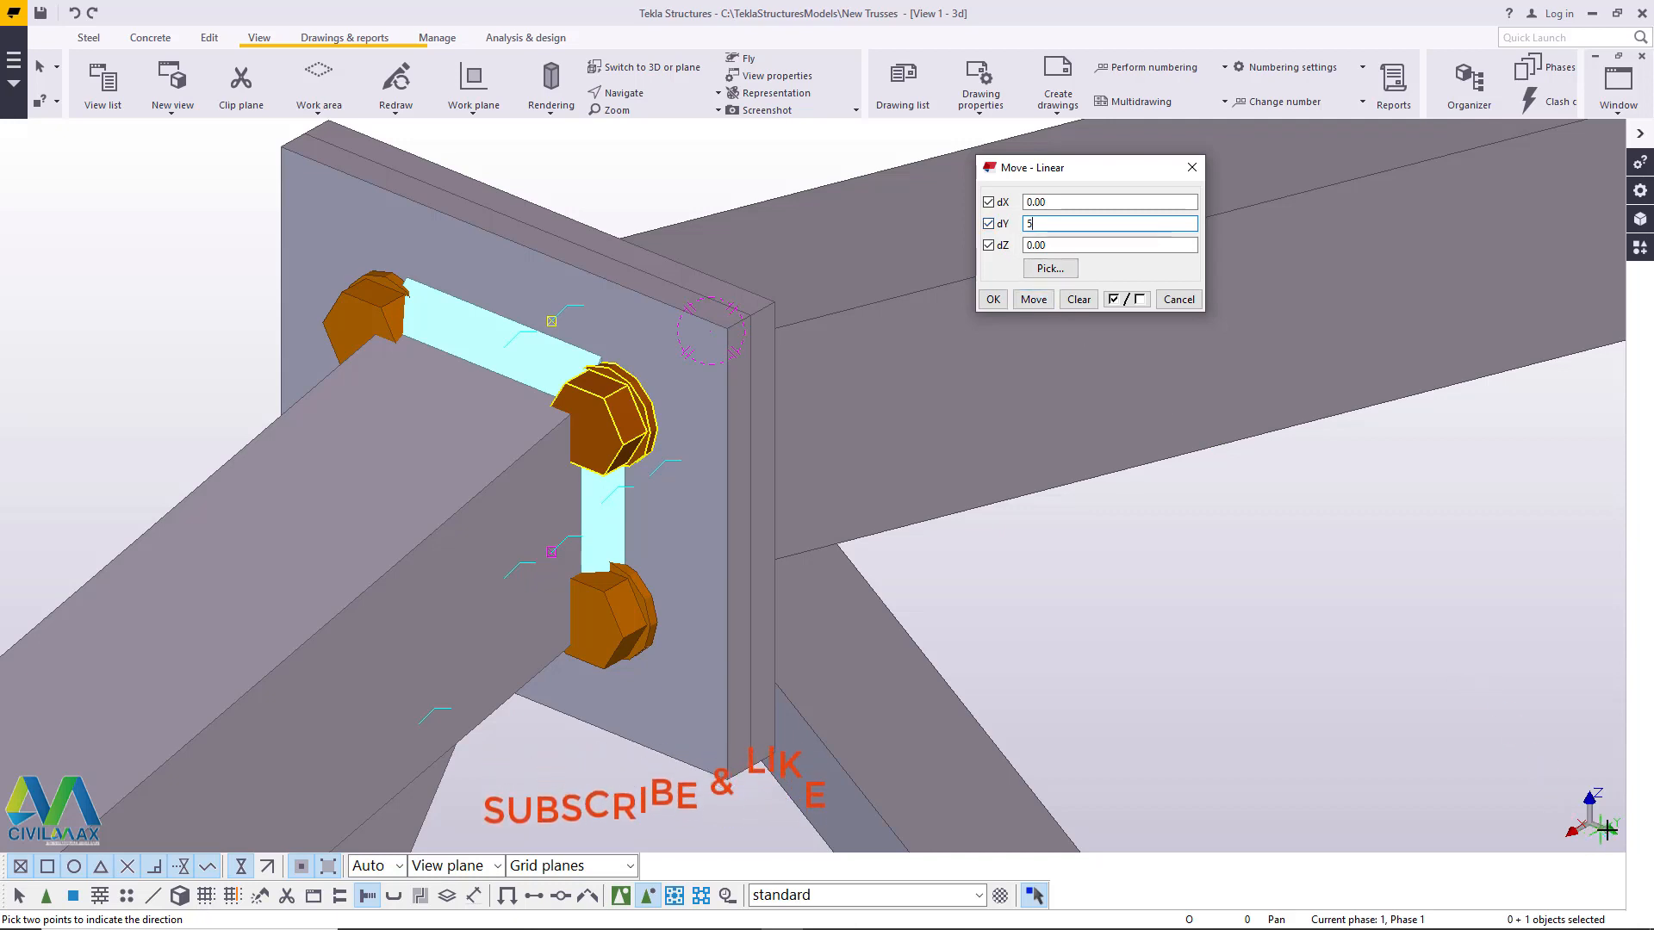
click(1034, 299)
click(1034, 300)
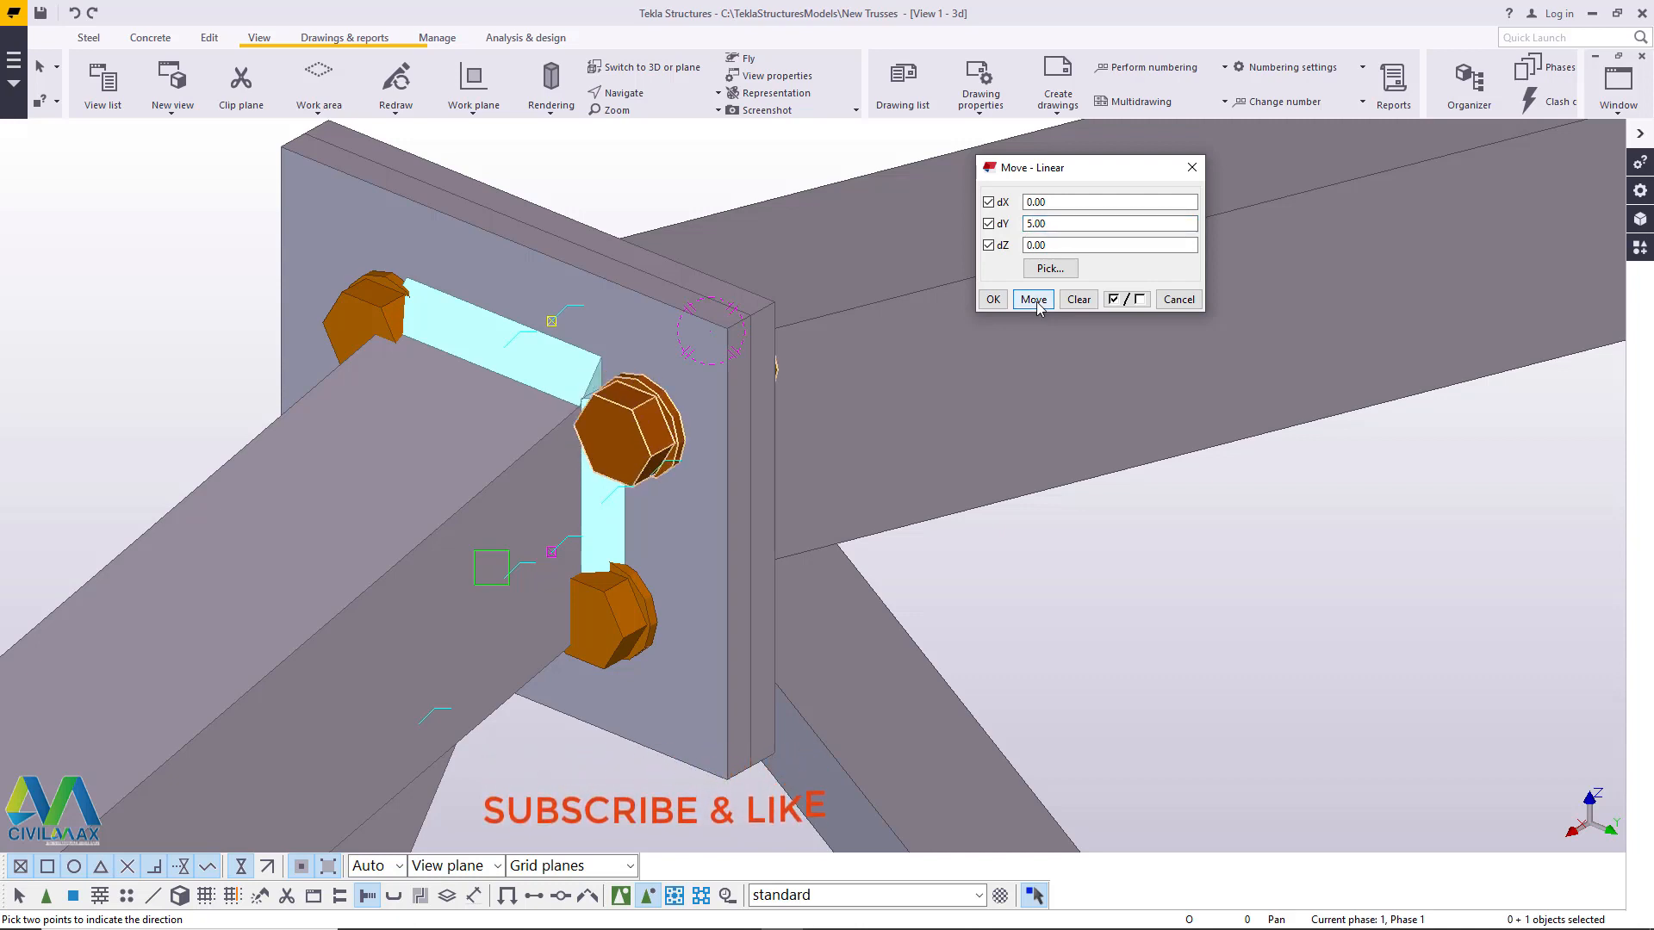
- Move the upper-left apex plate bolt linearly outward by dY -5, applying the move twice
click(635, 95)
click(655, 114)
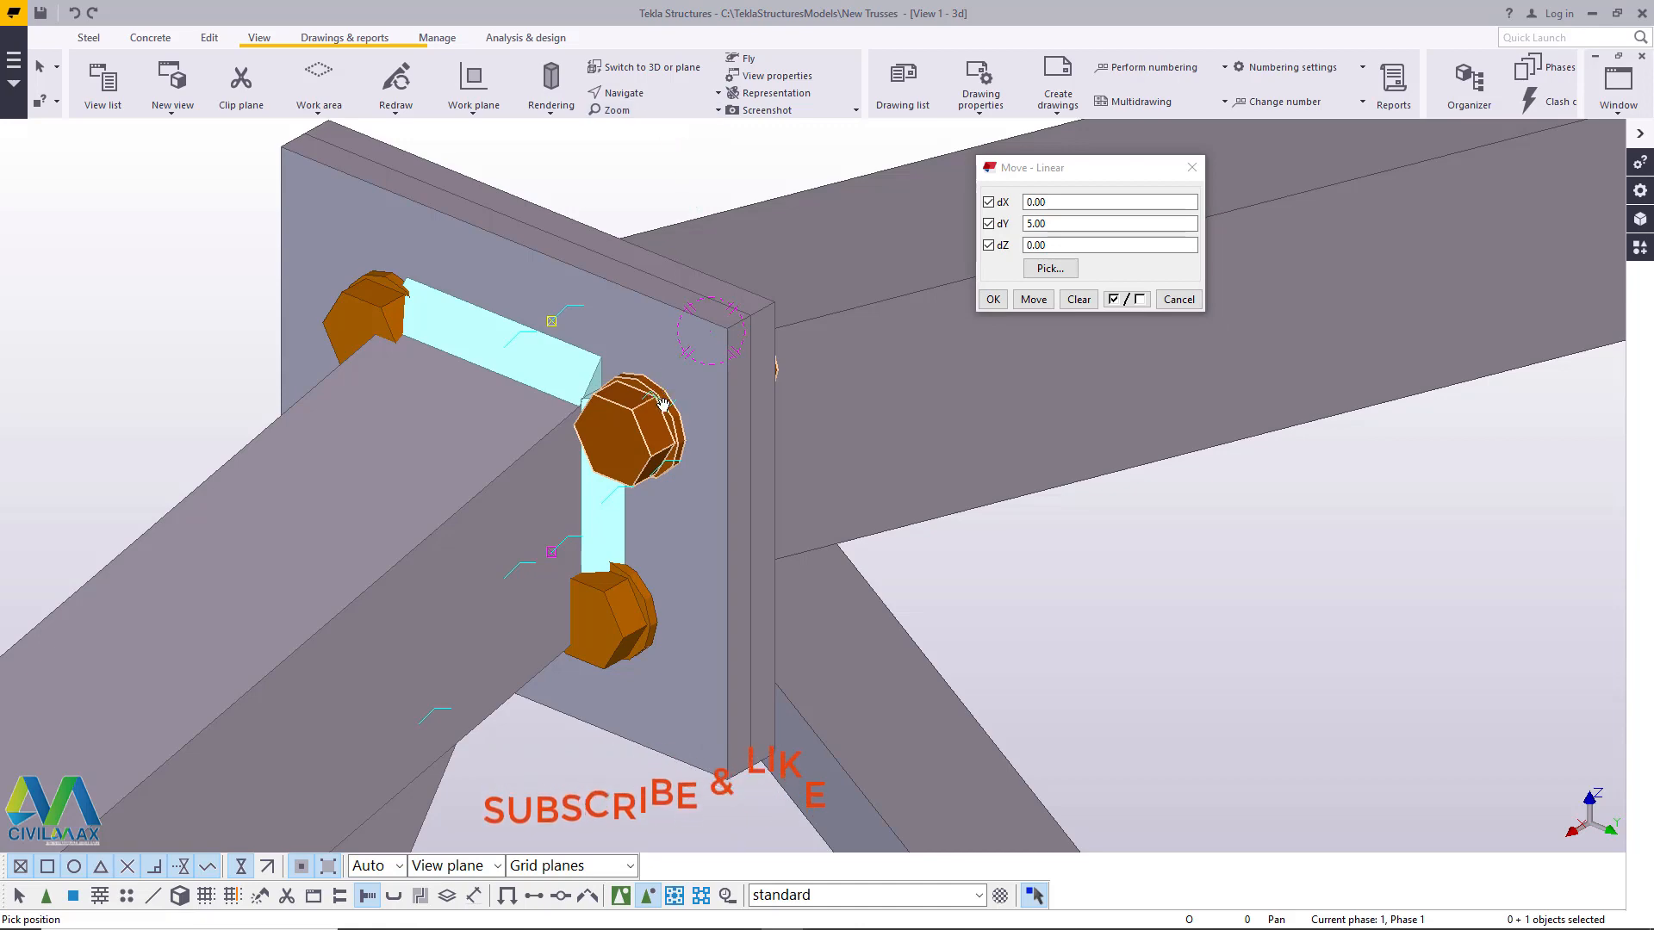
mouse_move(663, 405)
ctrl+middle_down()
mouse_move(807, 384)
mouse_move(801, 365)
mouse_move(757, 336)
mouse_move(733, 368)
mouse_move(786, 362)
mouse_move(680, 429)
ctrl+middle_up()
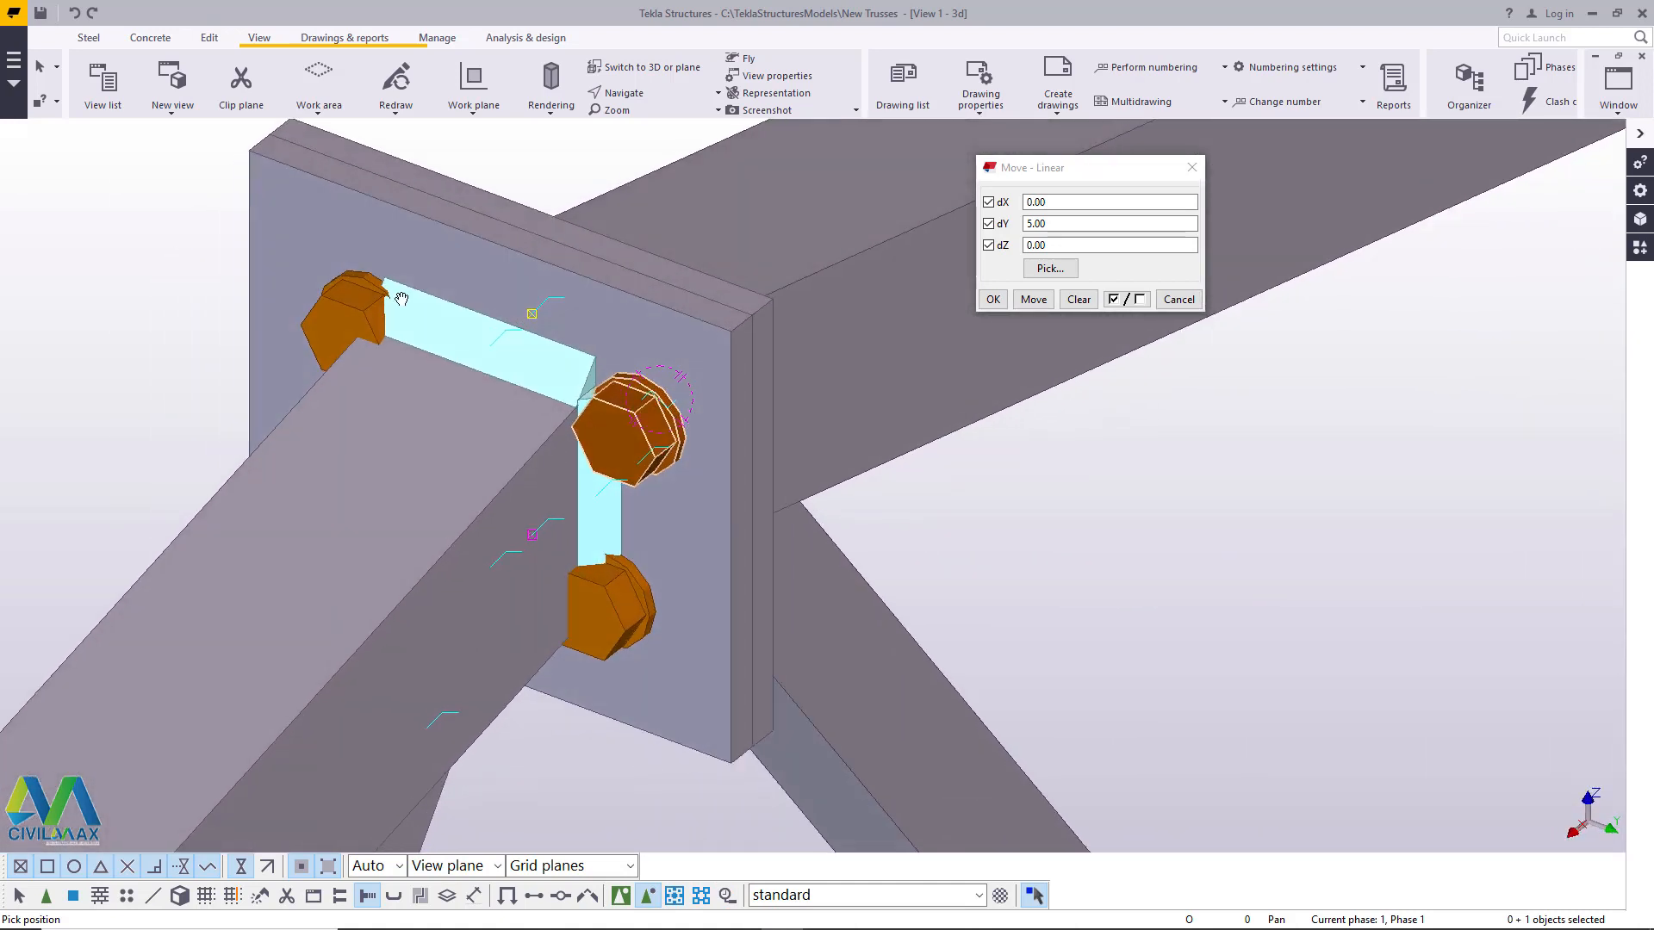
right_click(395, 293)
click(461, 316)
right_click(293, 269)
click(314, 277)
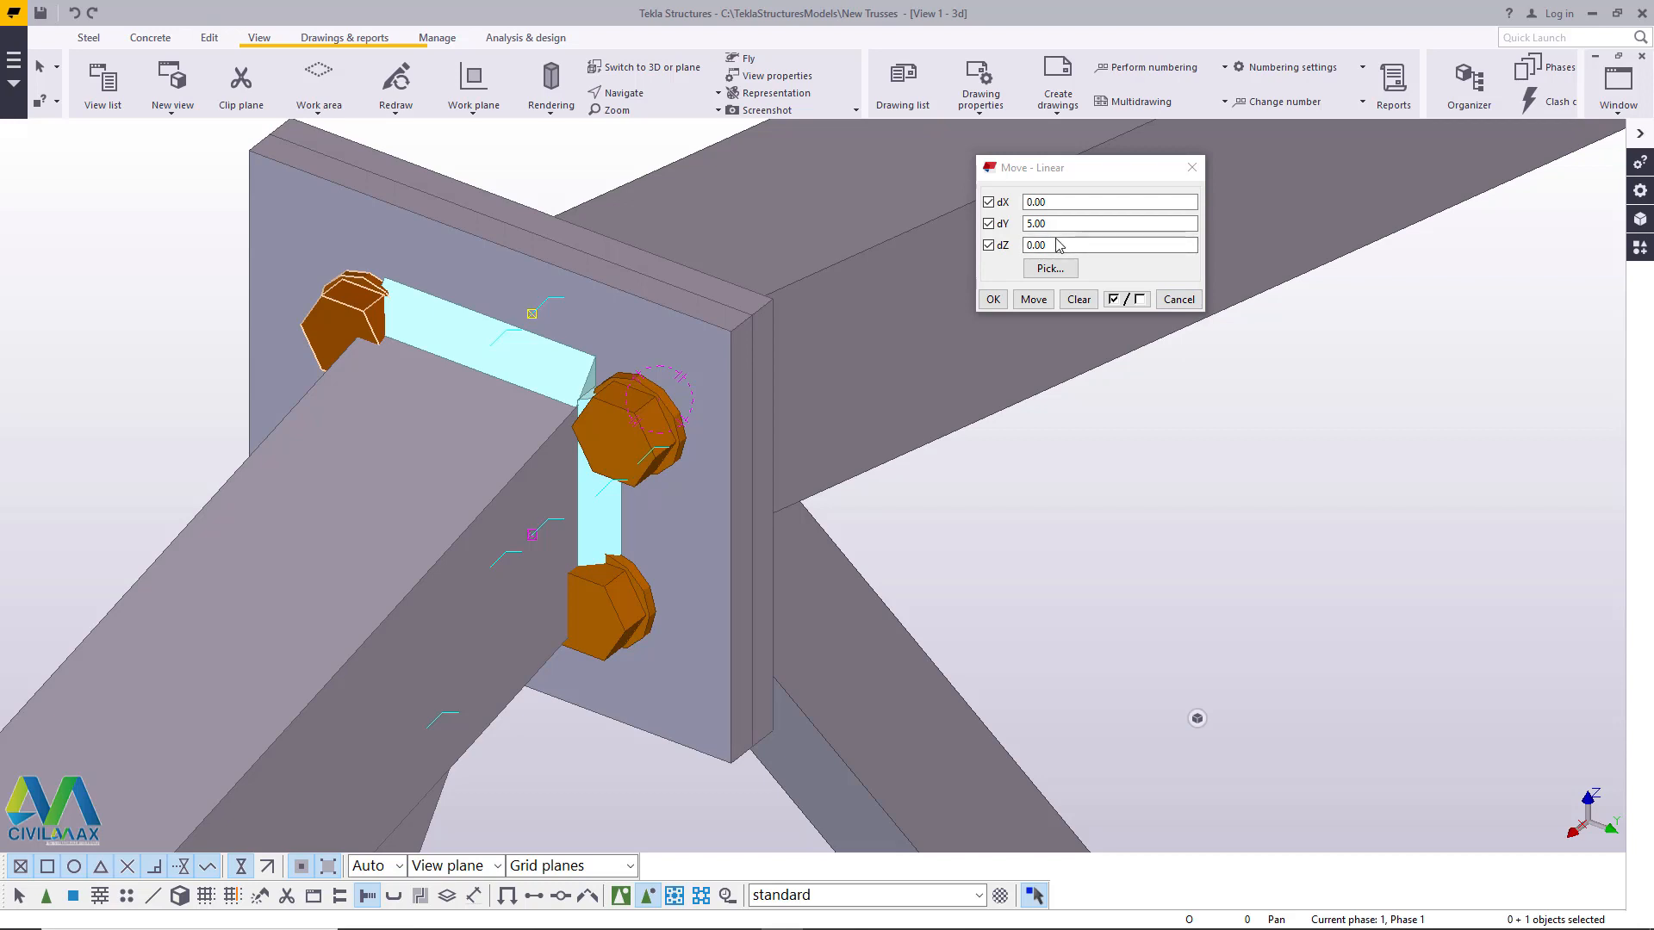
click(1030, 224)
click(1029, 225)
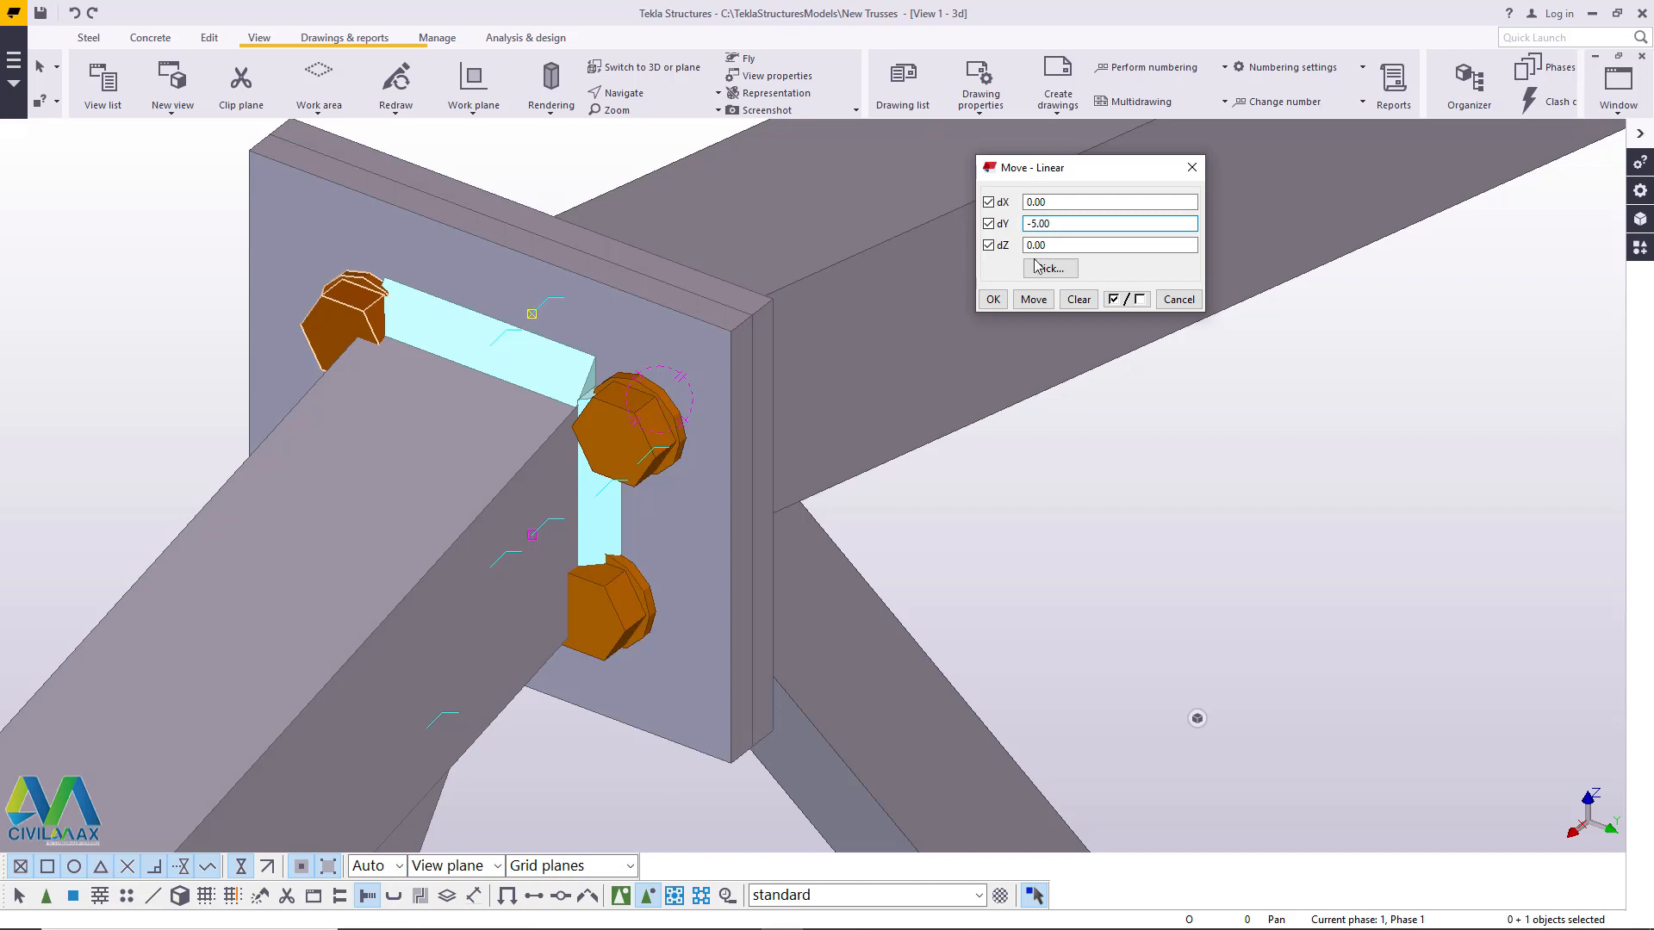
click(1034, 301)
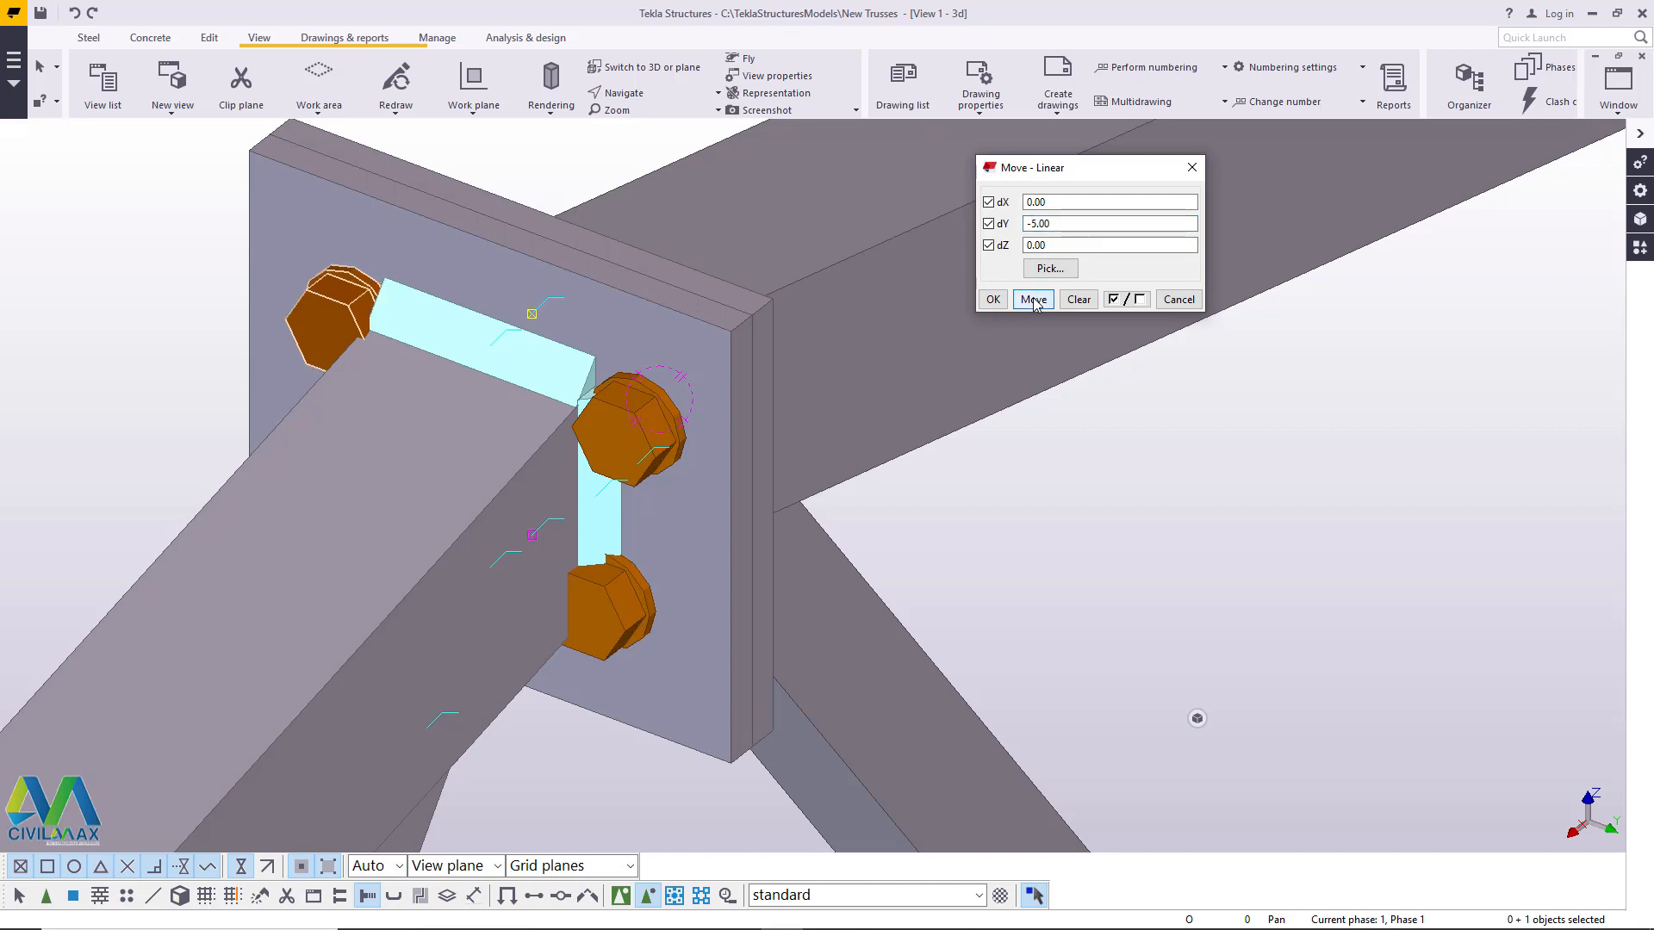
click(1034, 300)
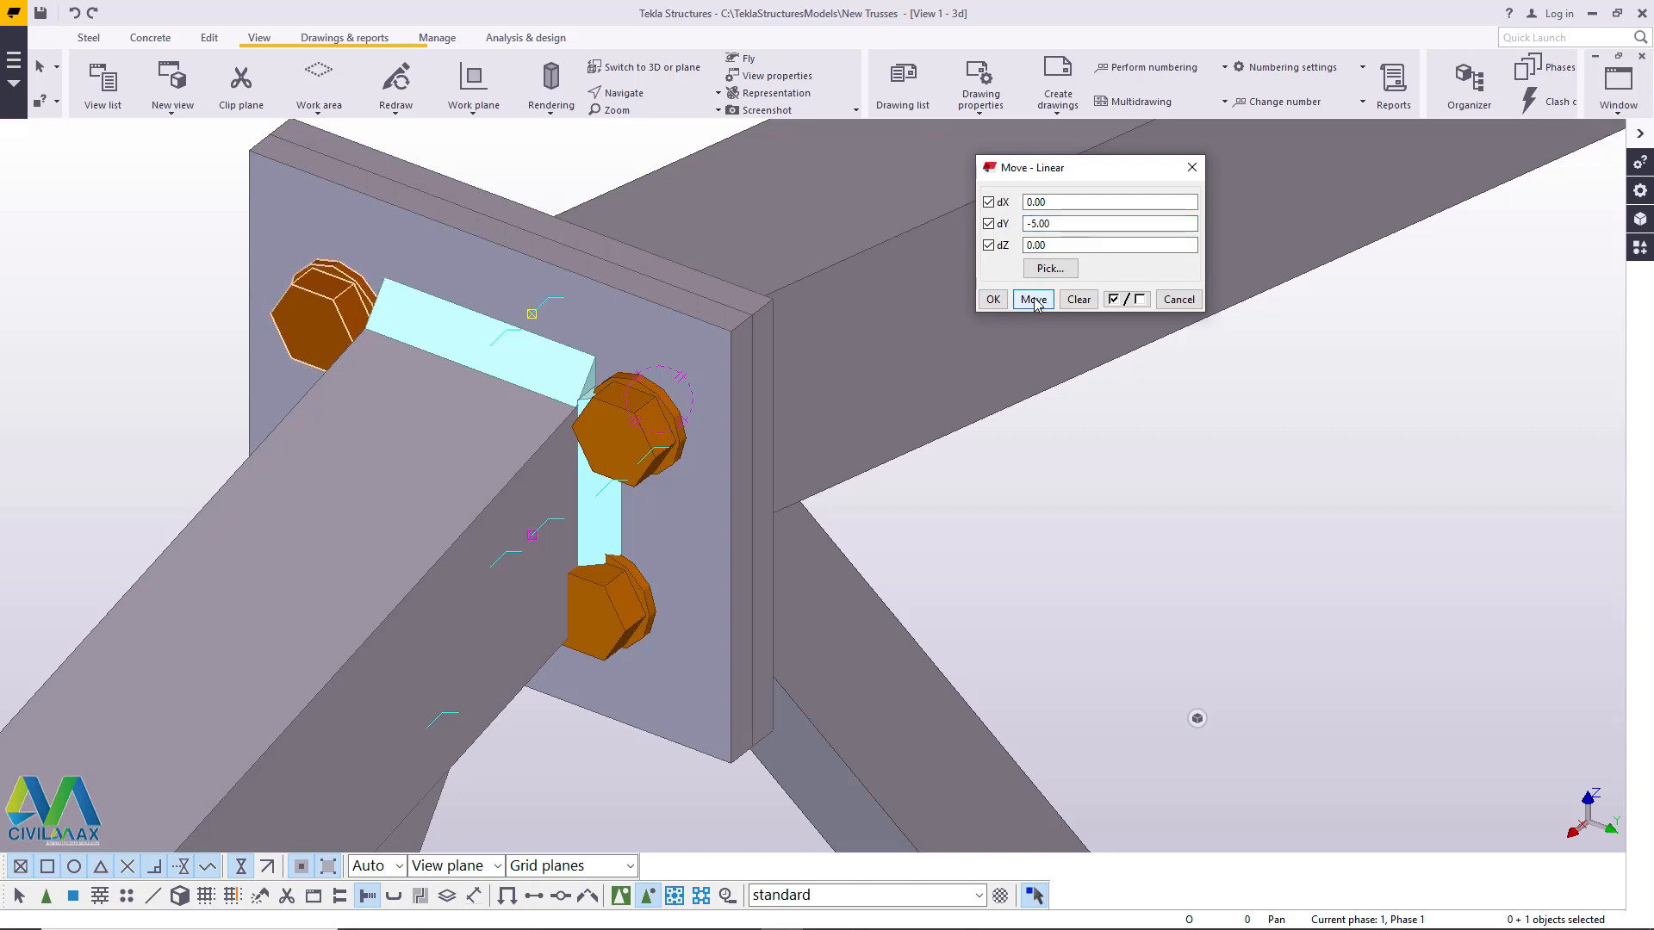
click(992, 299)
- Move the lower-right apex plate bolt linearly outward by dY 5, applying the move twice, and end the command
right_click(579, 177)
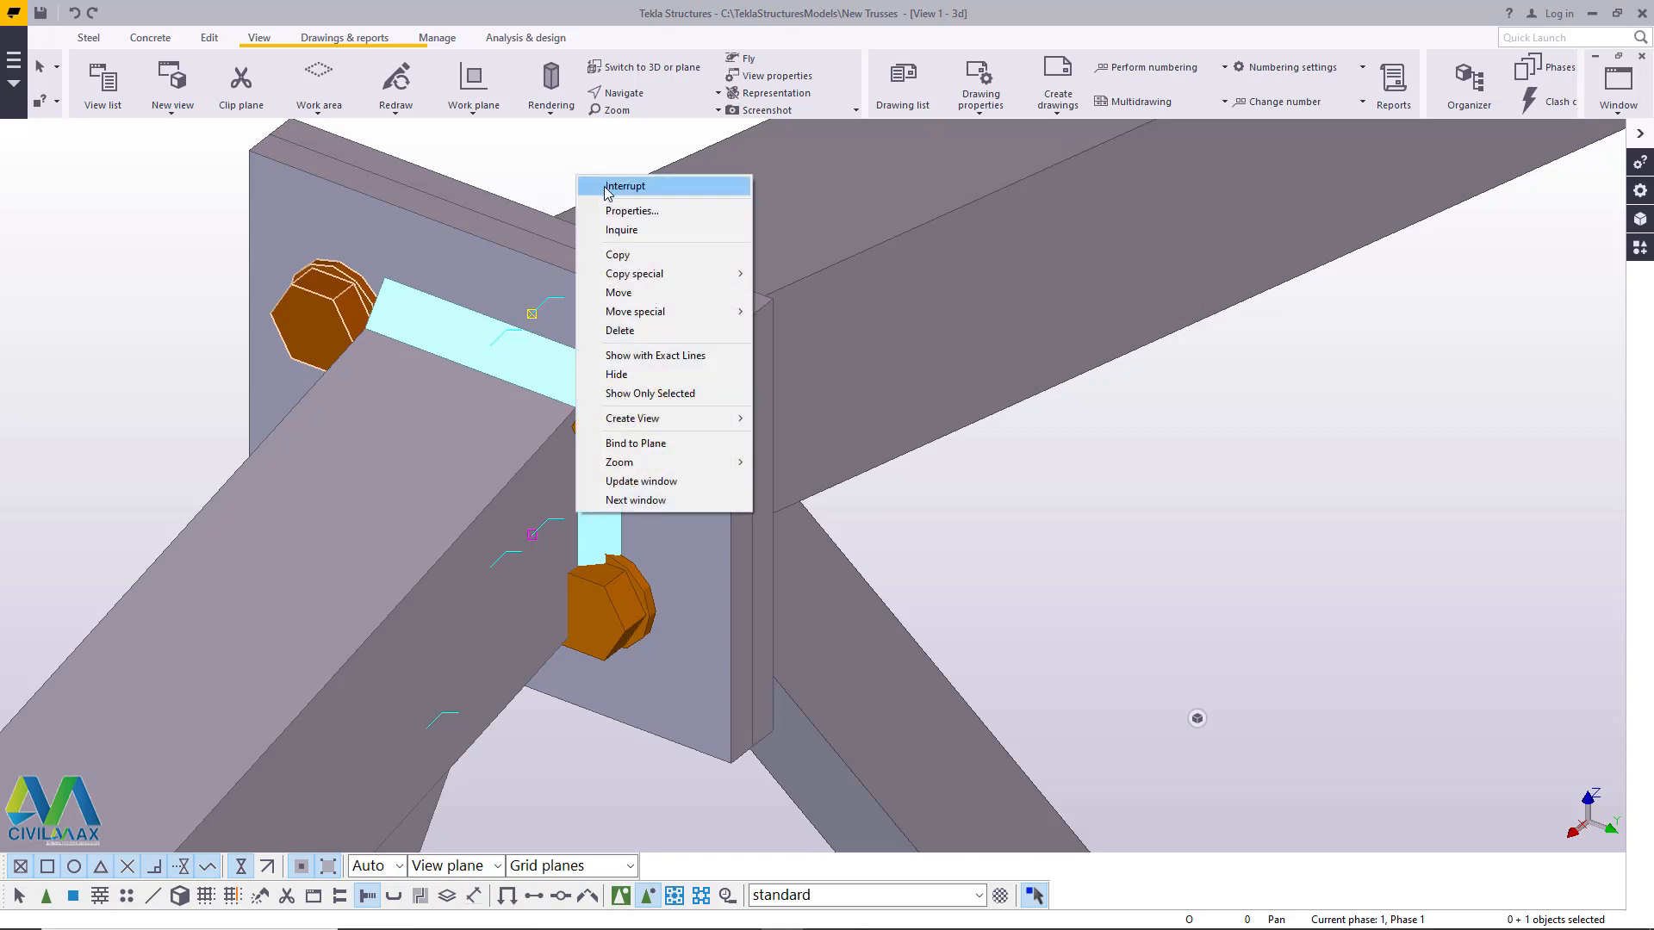
click(601, 186)
click(654, 95)
click(657, 156)
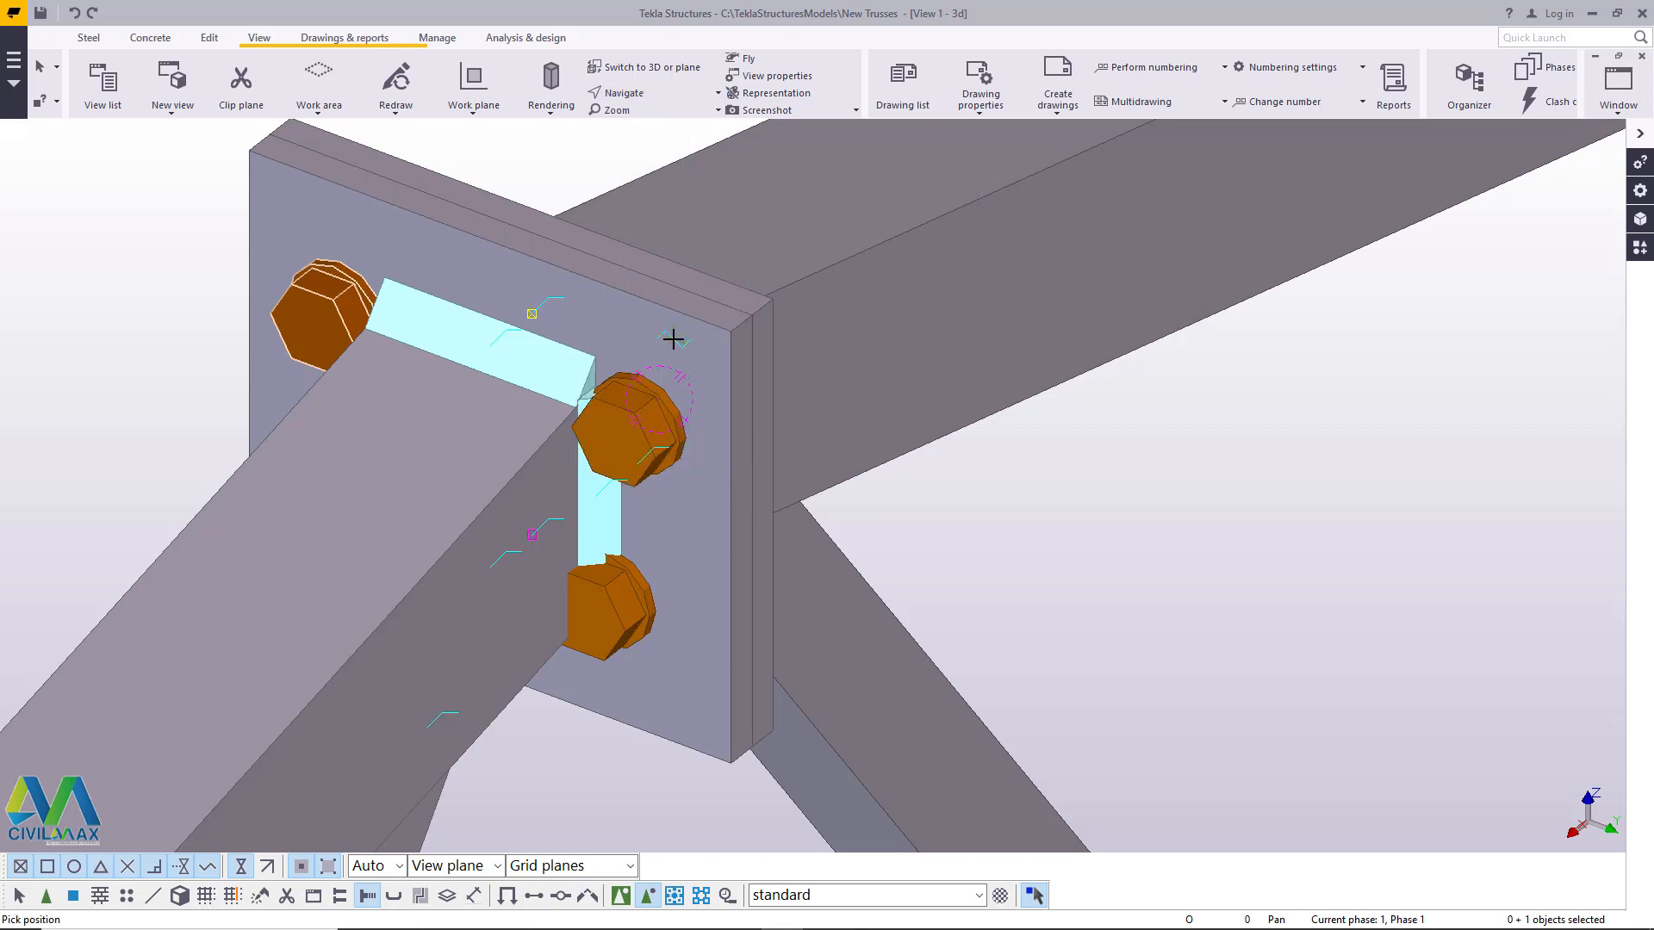
drag(703, 386, 809, 324)
scroll(810, 324, down, 3)
scroll(734, 498, up, 5)
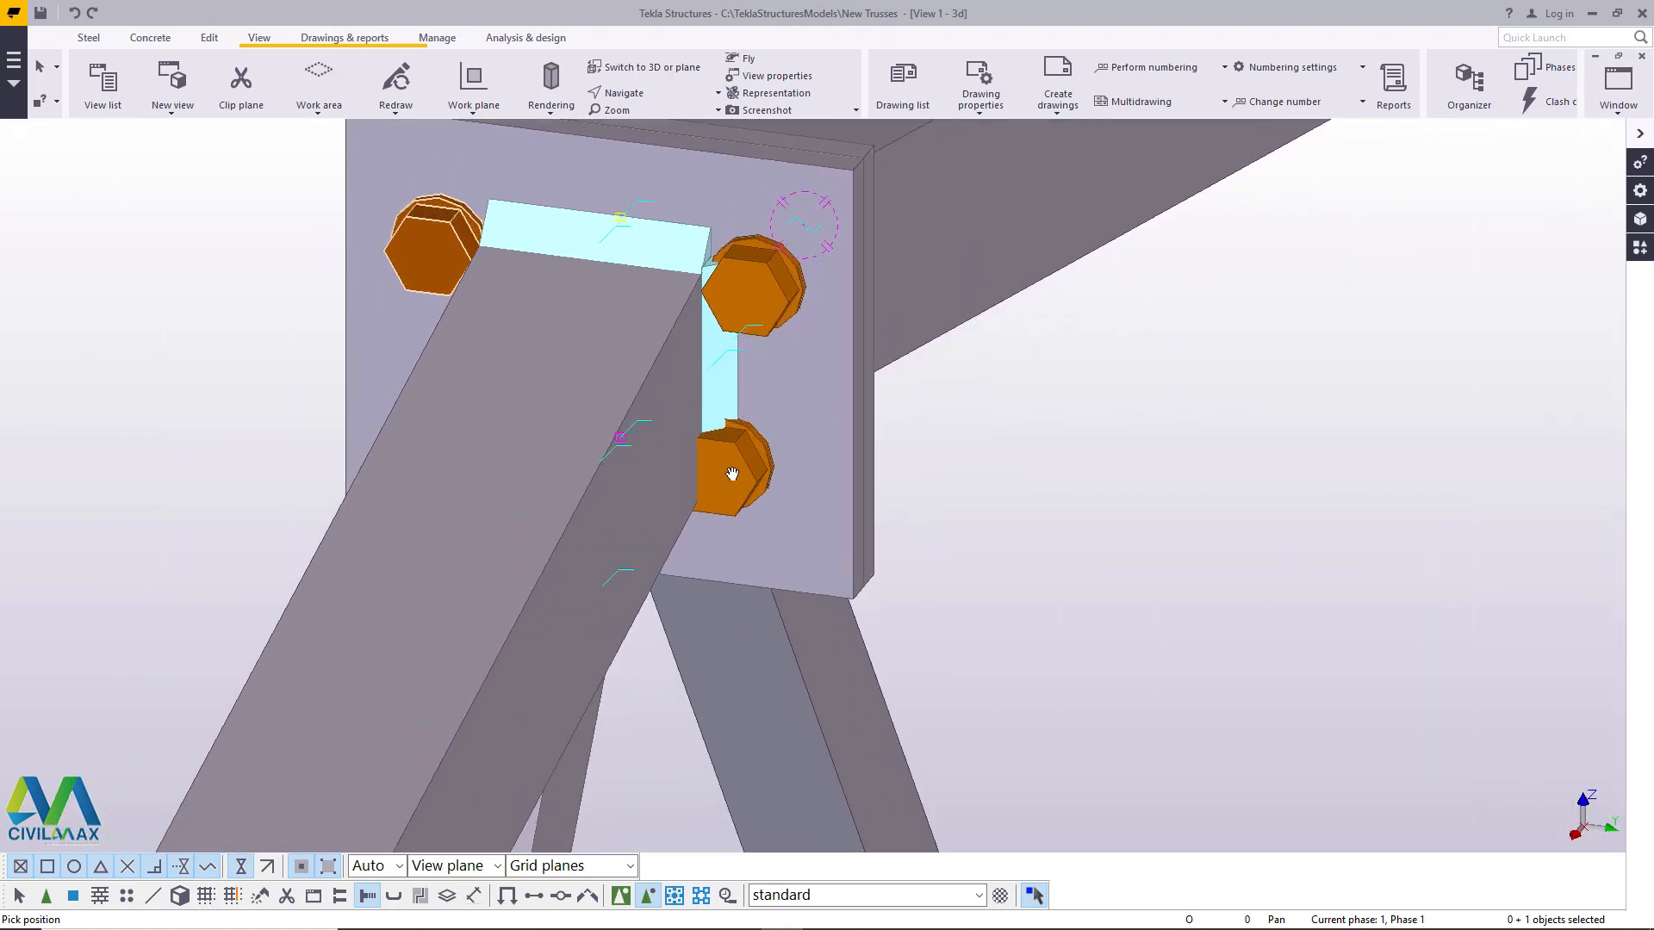
right_click(732, 476)
click(764, 484)
right_click(735, 470)
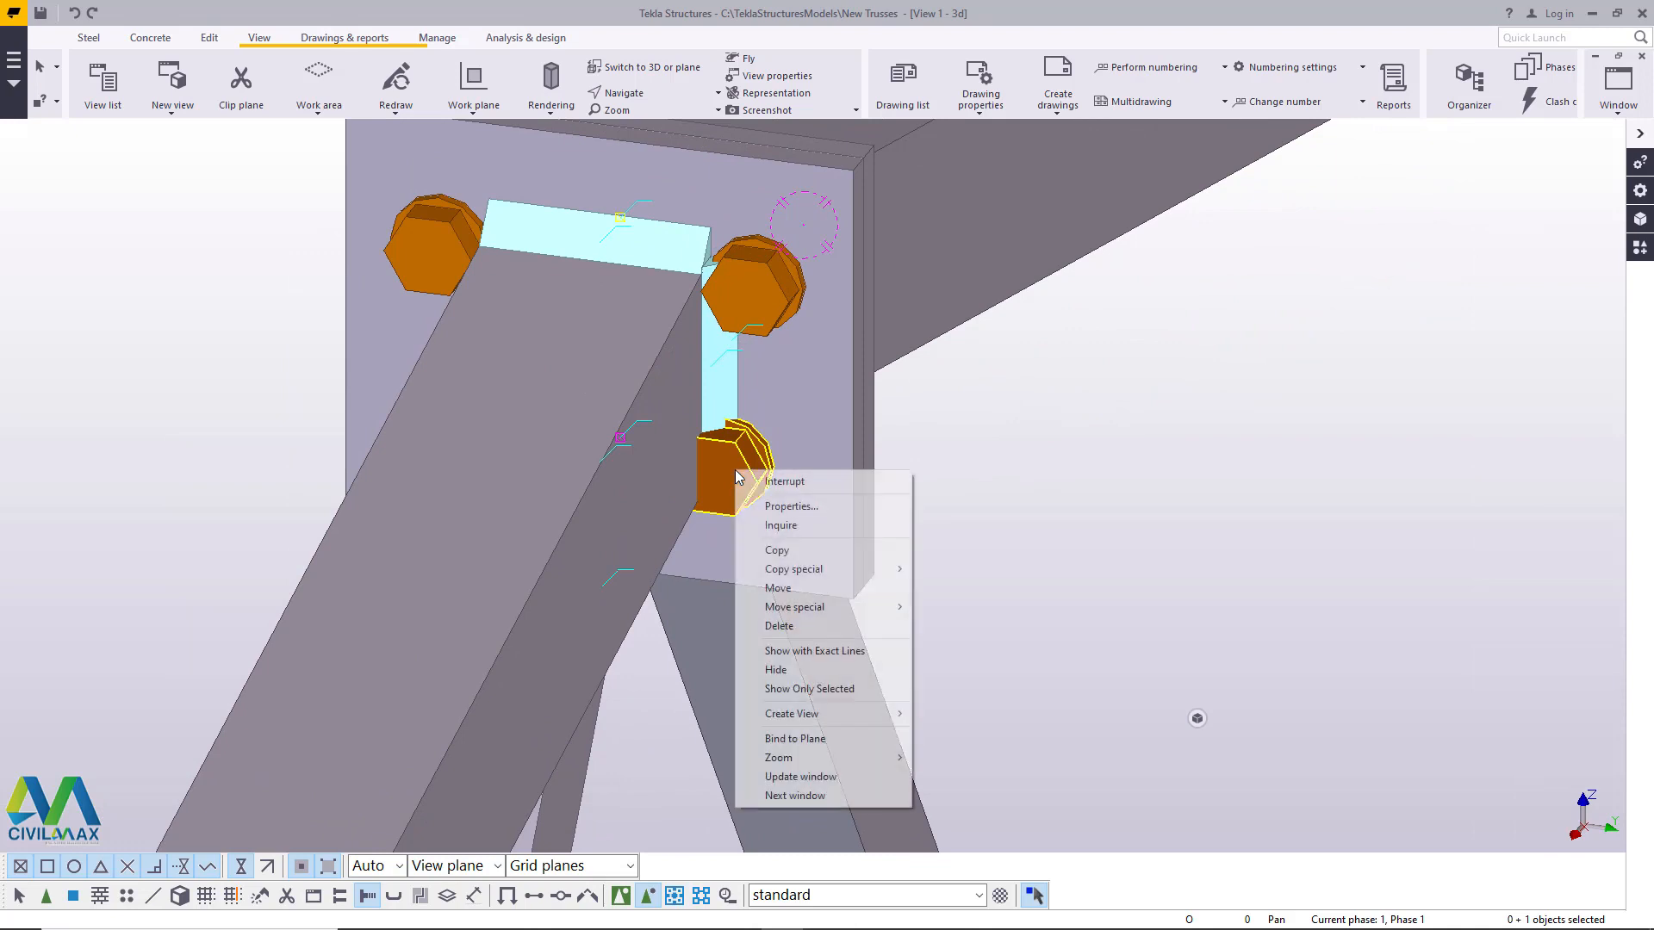
mouse_move(818, 607)
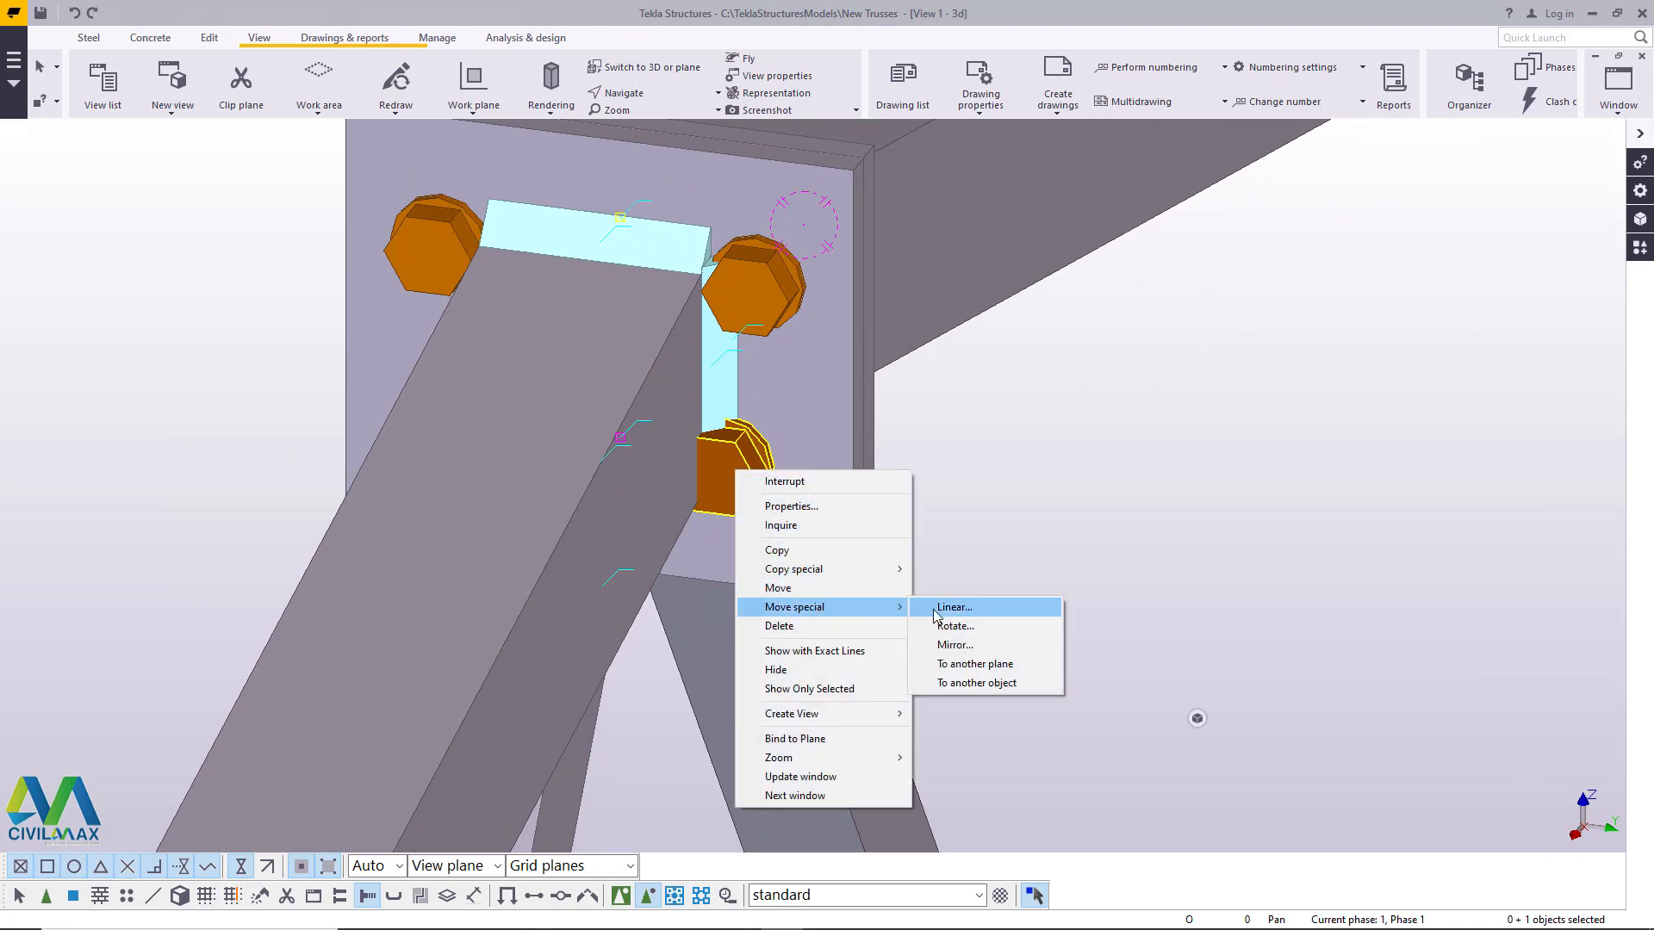
click(952, 607)
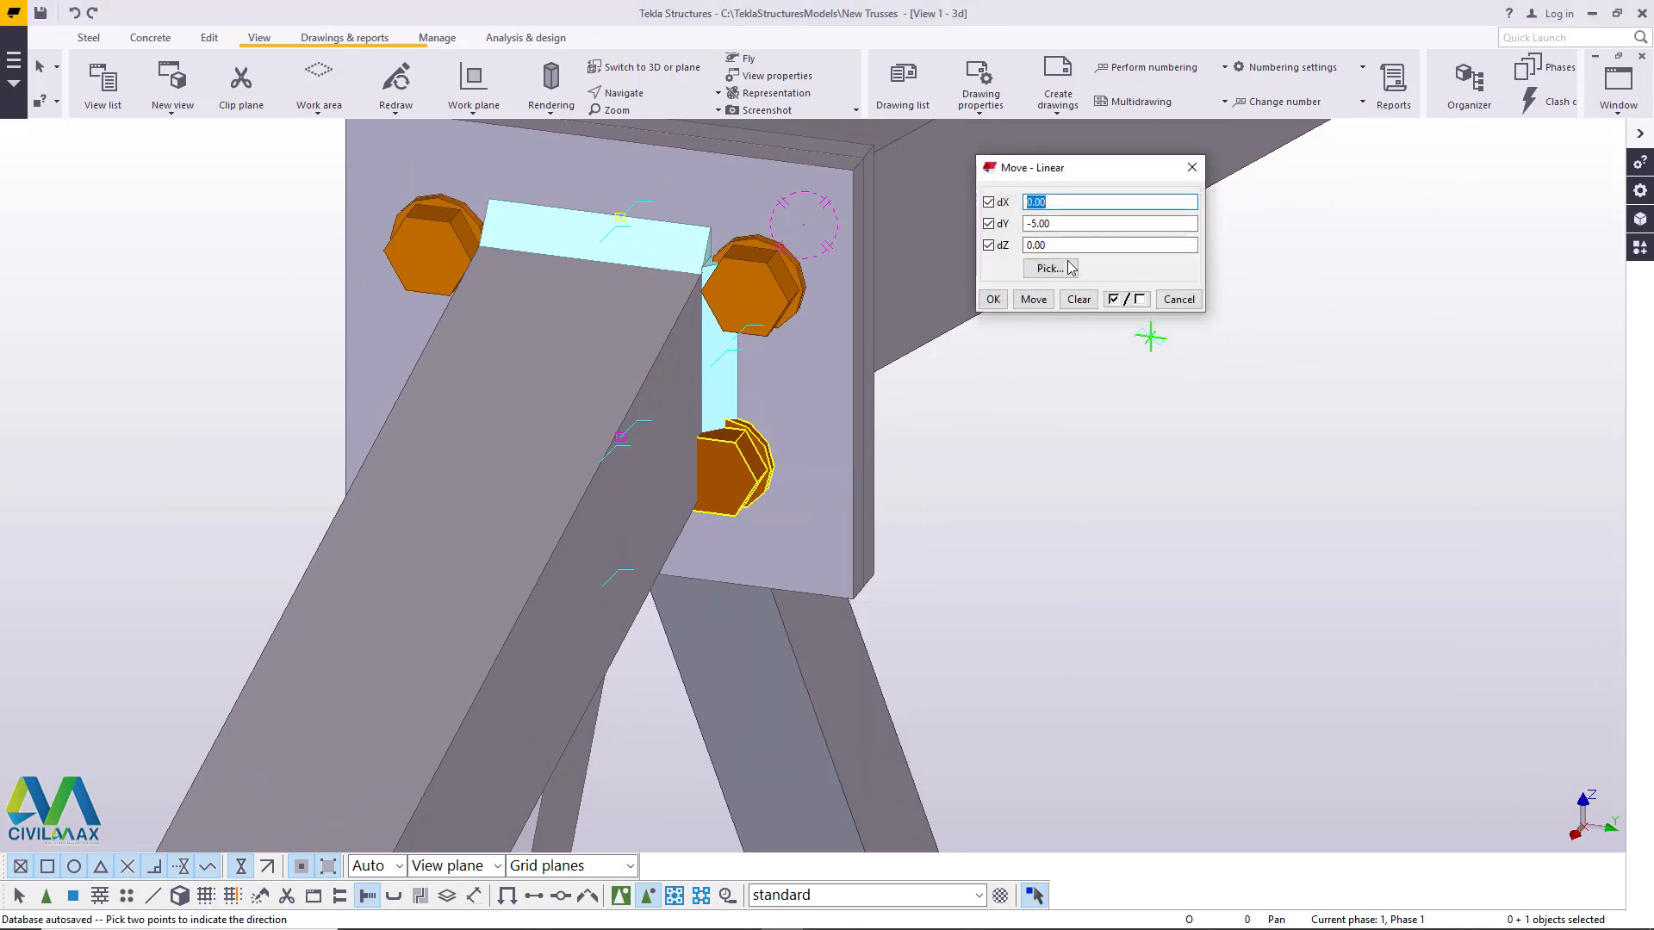
click(1034, 225)
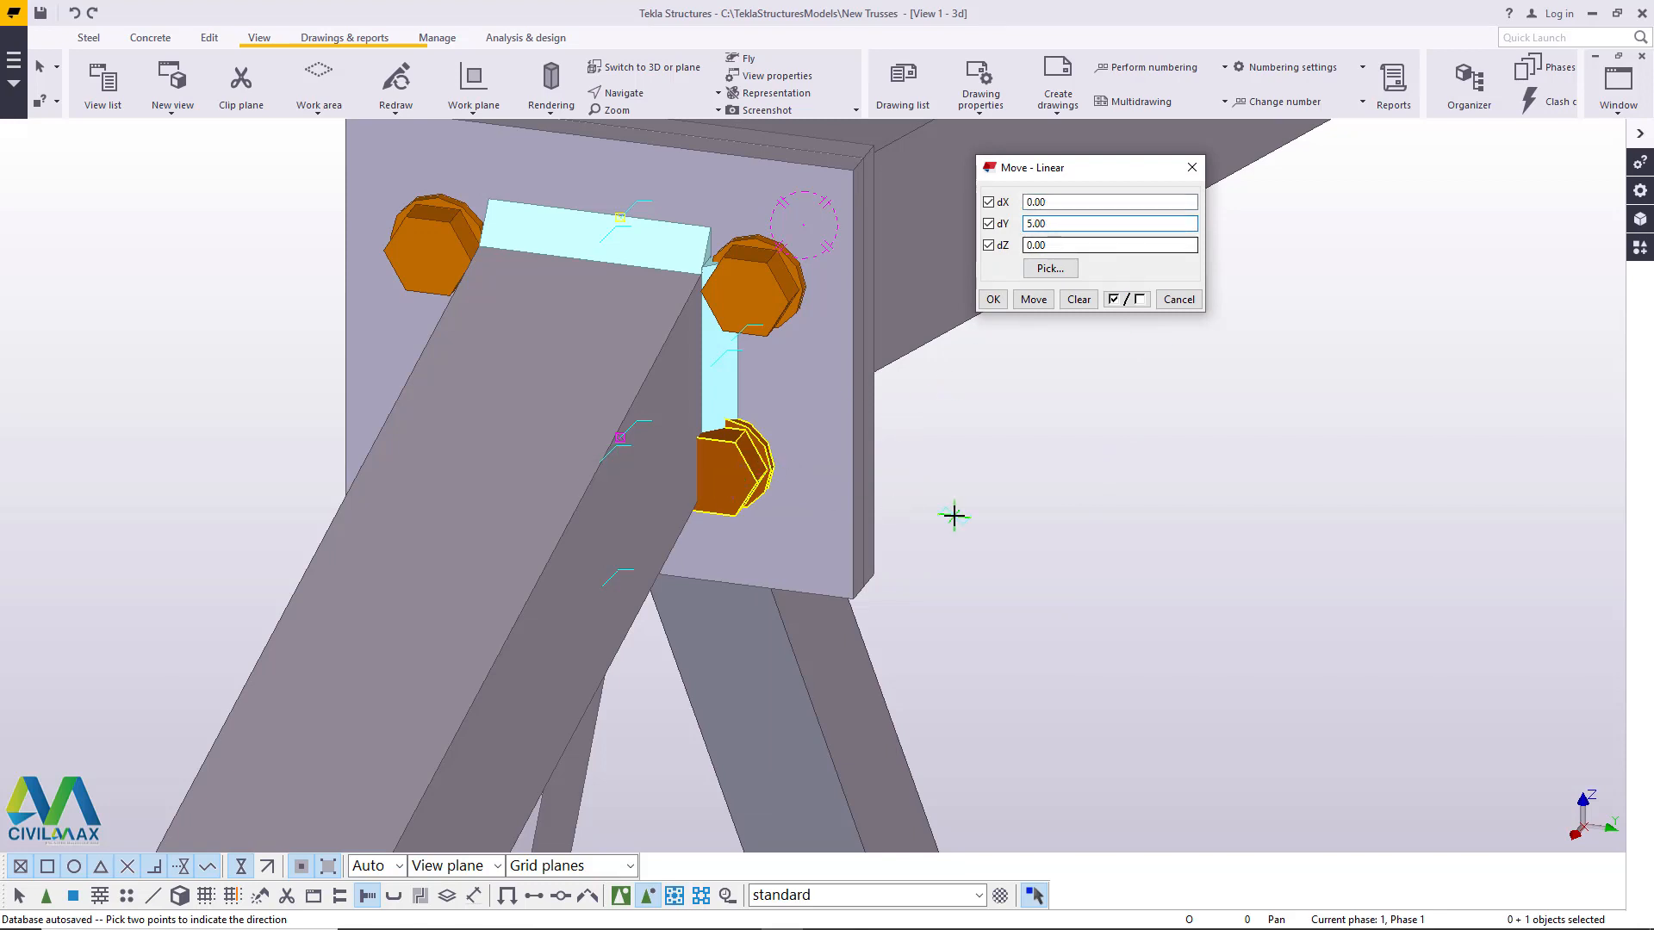
click(1035, 301)
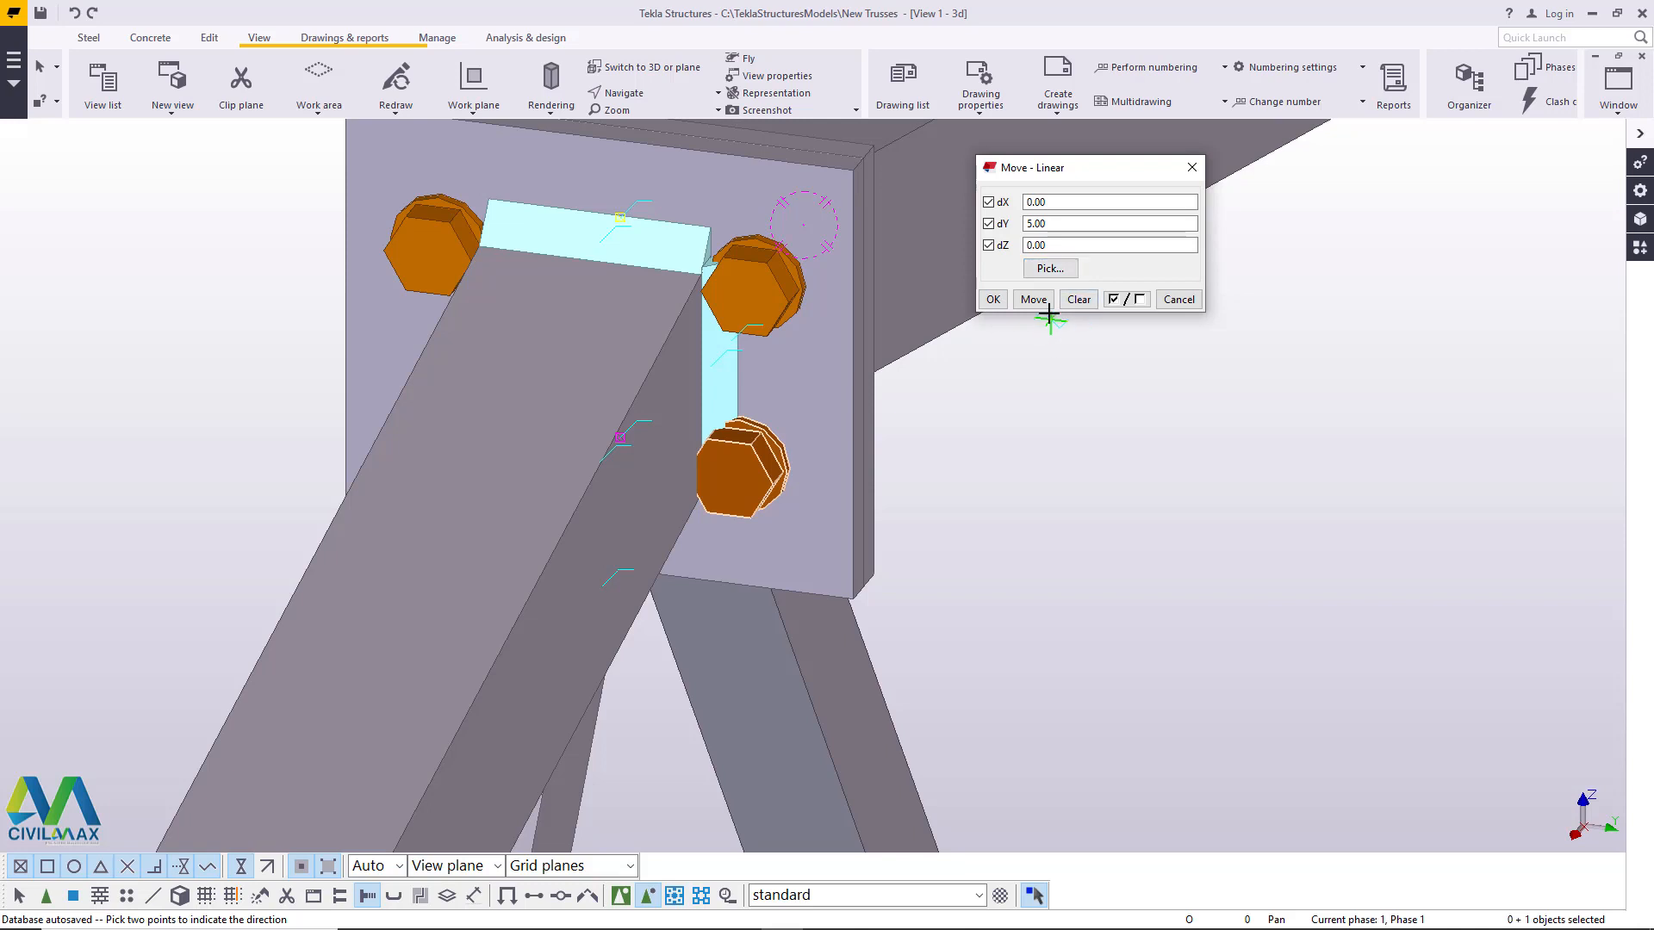
click(1033, 304)
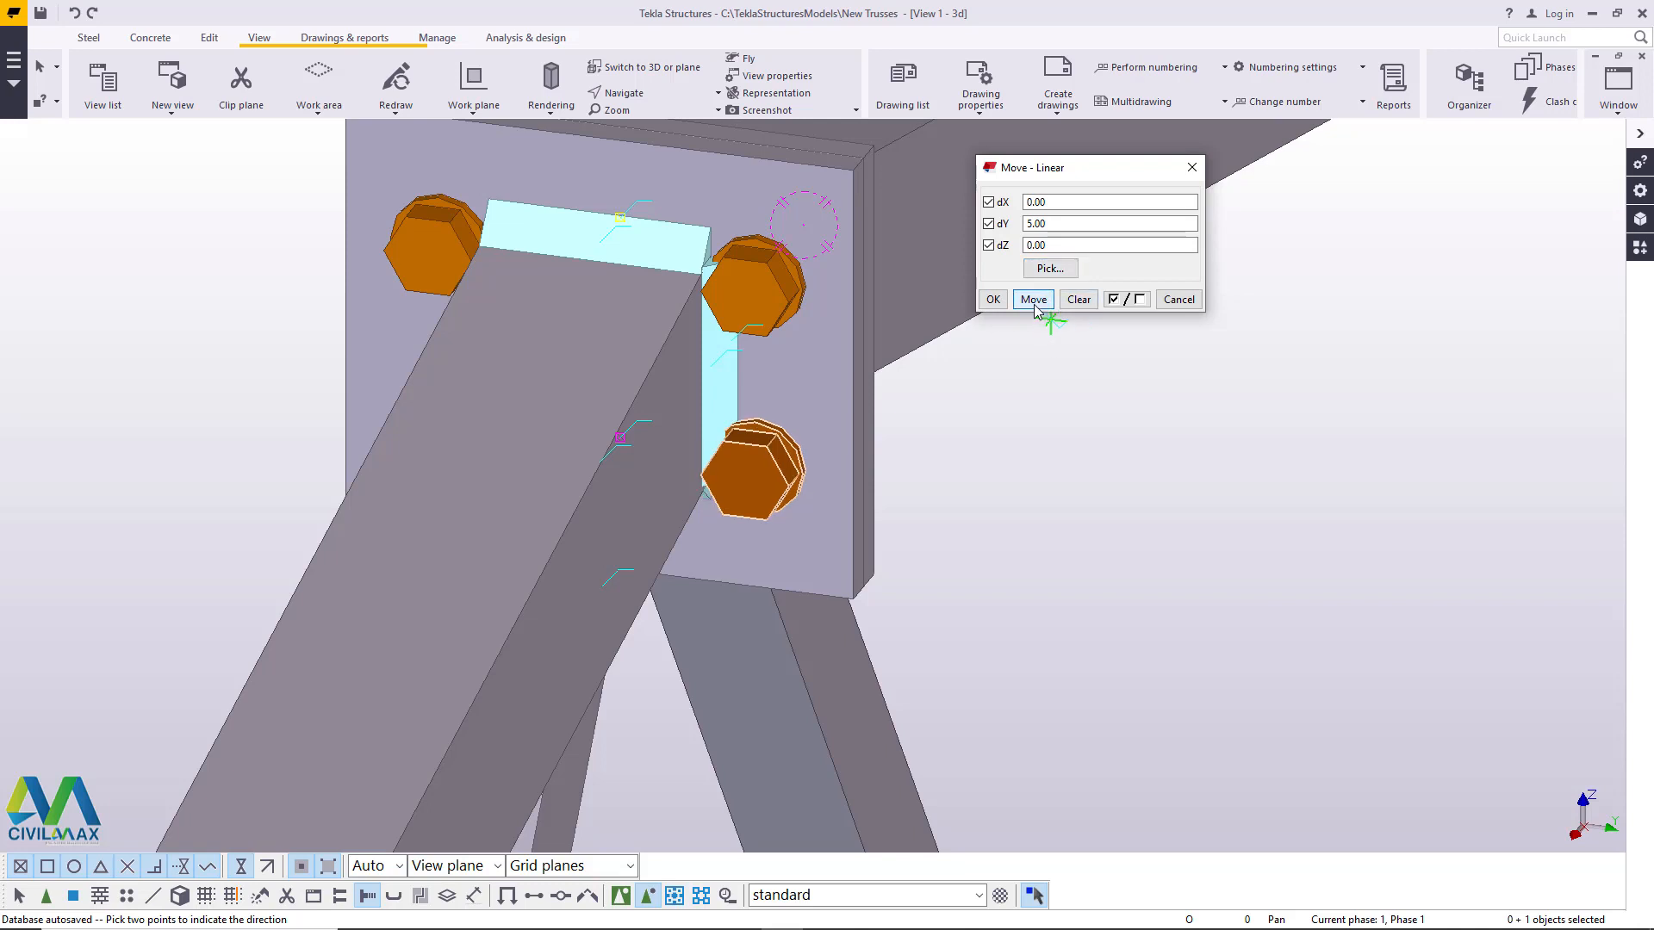
right_click(1281, 261)
click(1322, 272)
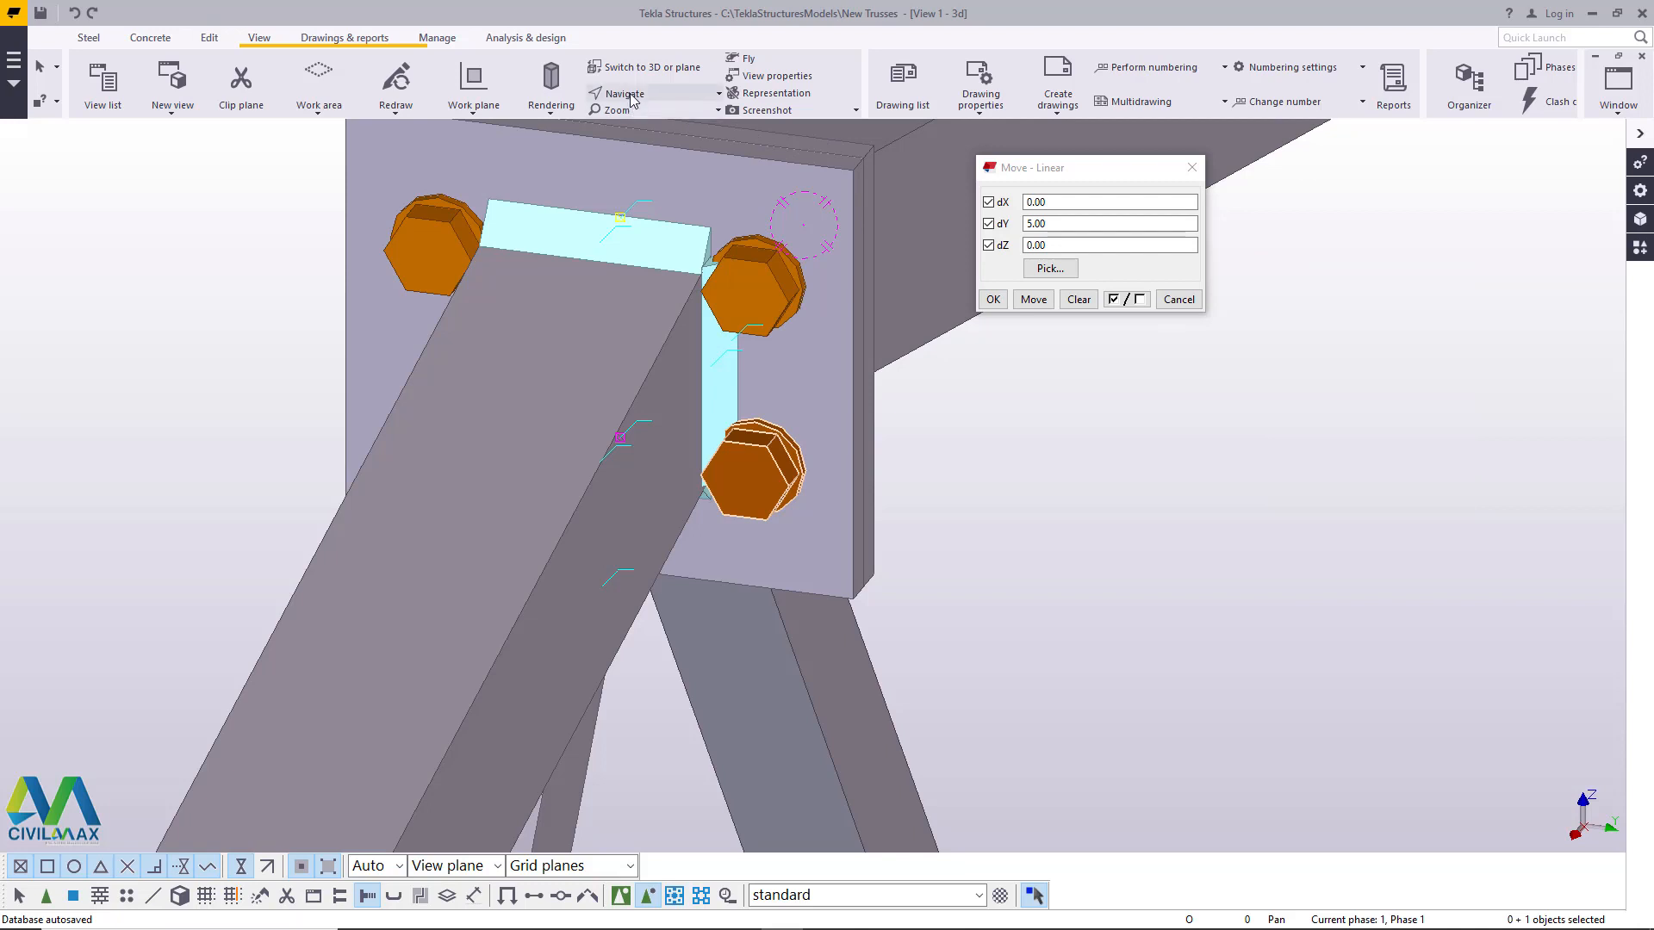
- Move the lower-left apex plate bolt linearly outward by dY -5, applying the move twice, and close the move settings
key(v)
click(619, 334)
ctrl+middle_drag(606, 357, 689, 349)
right_click(610, 333)
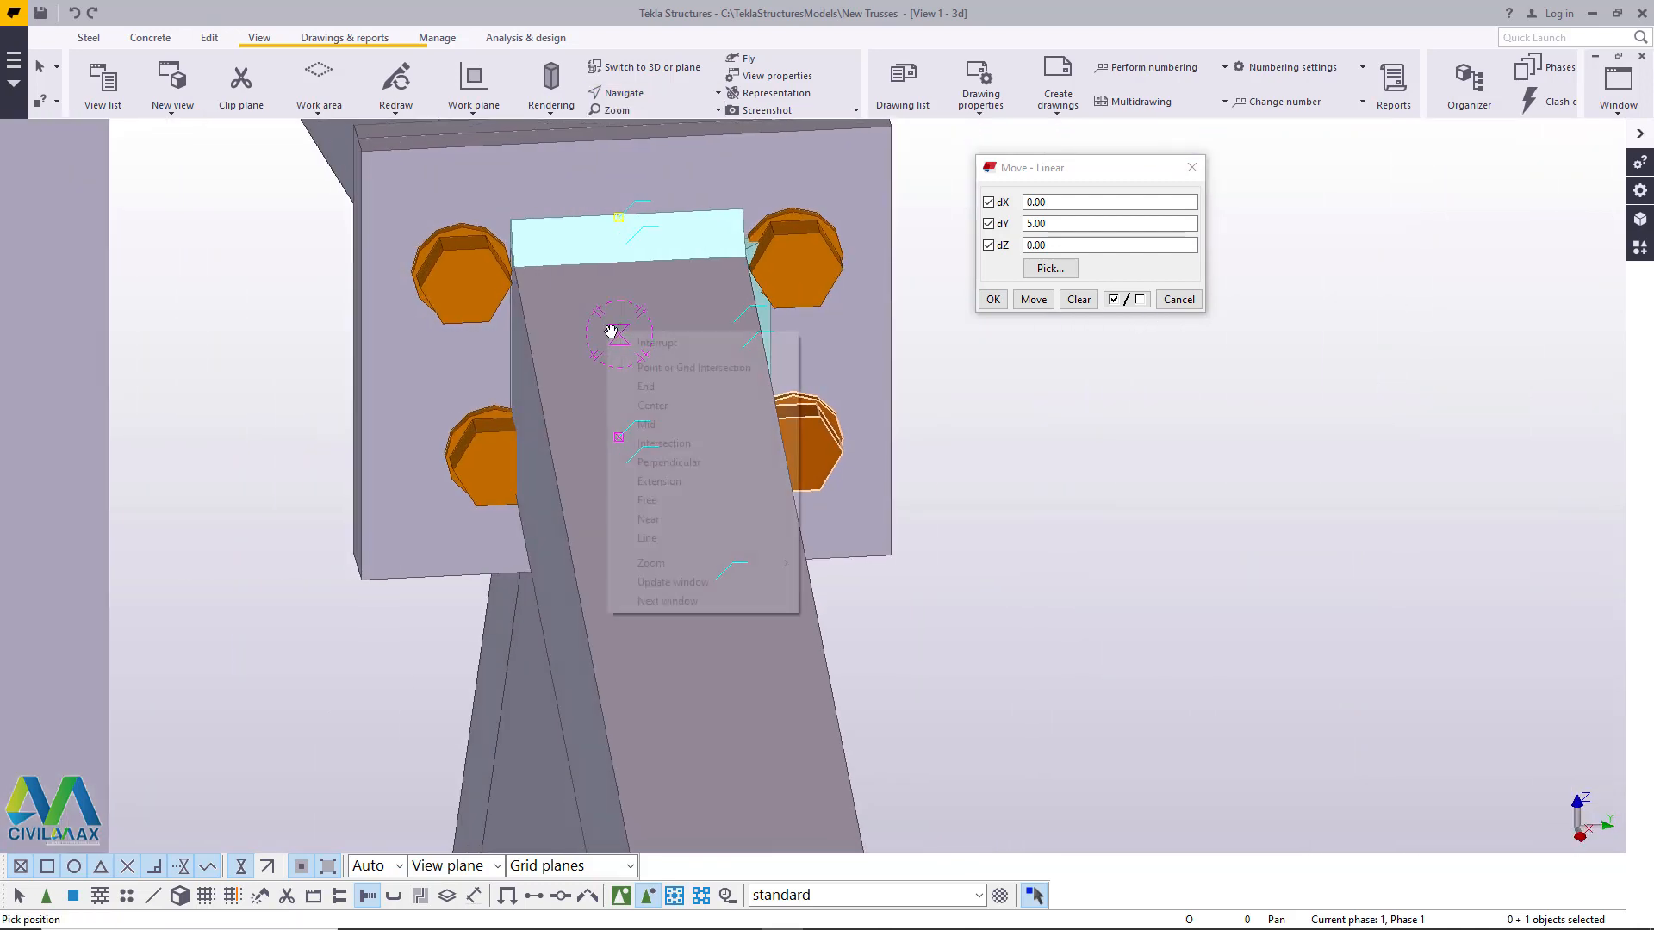
click(624, 342)
click(489, 462)
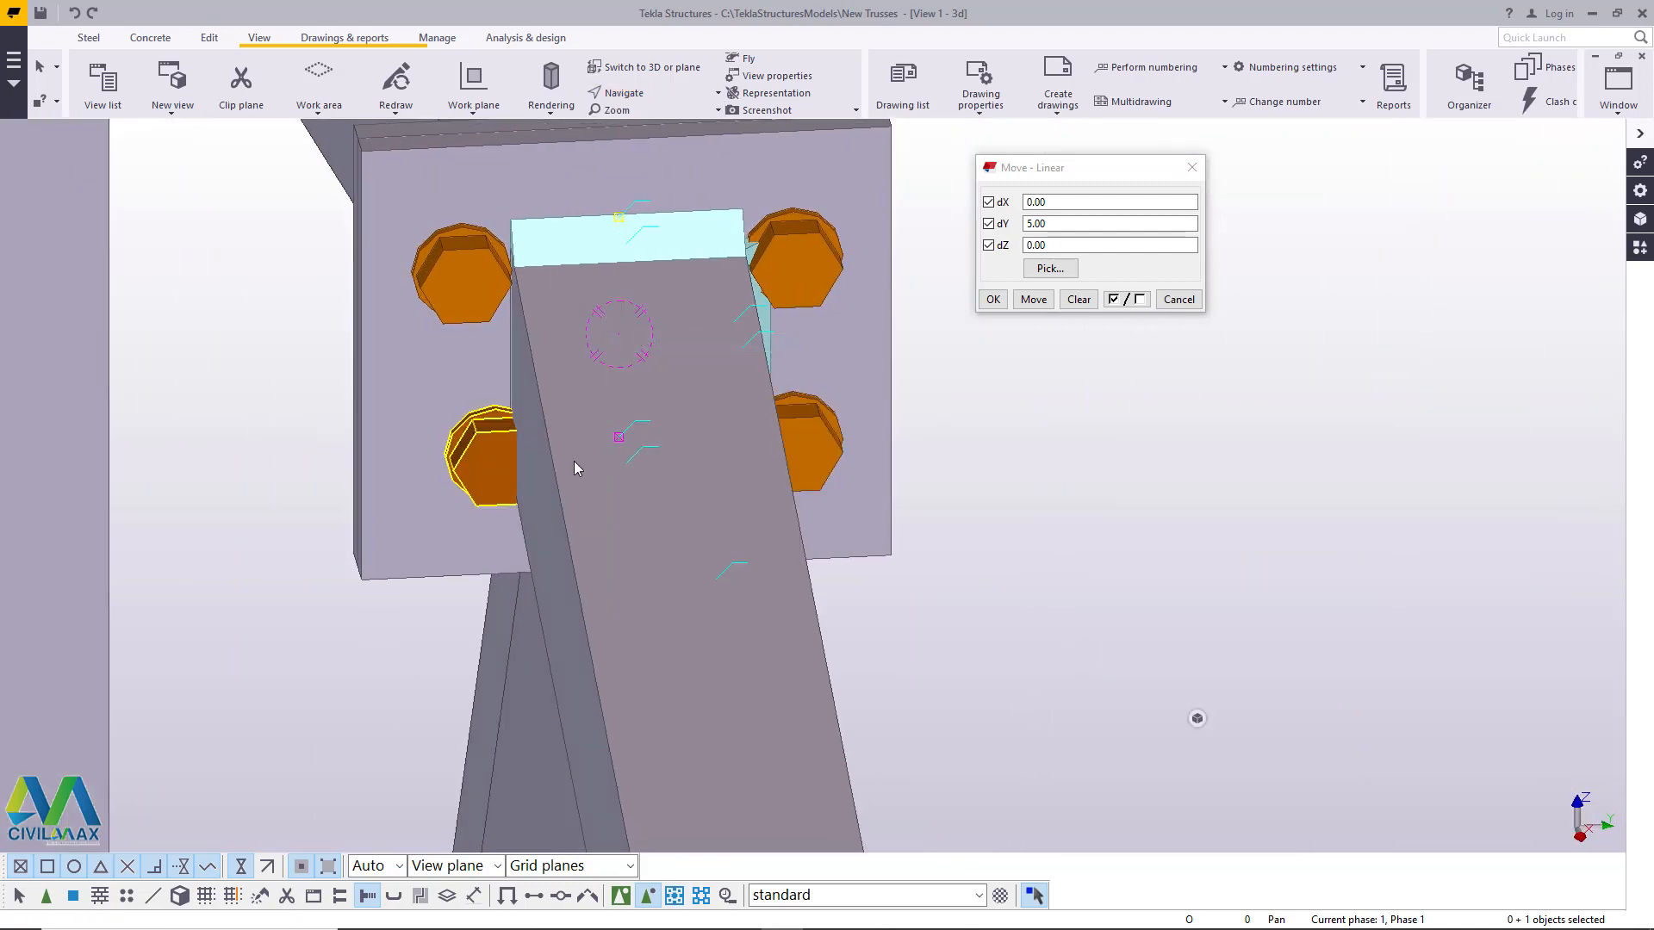
click(1030, 224)
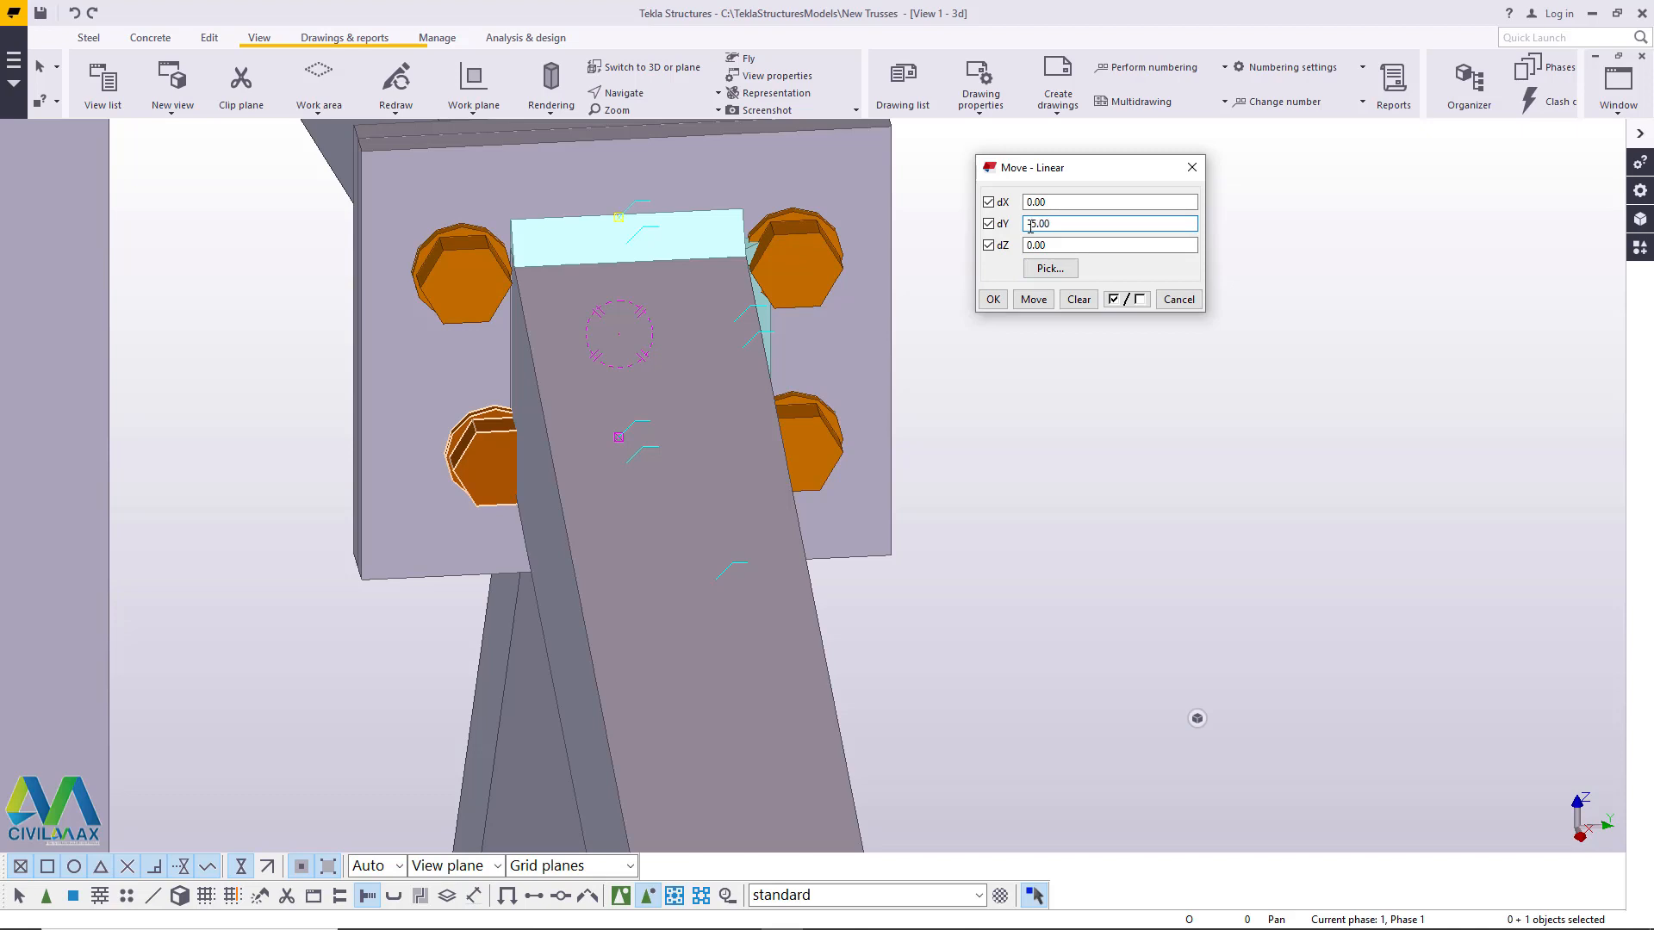
click(1037, 300)
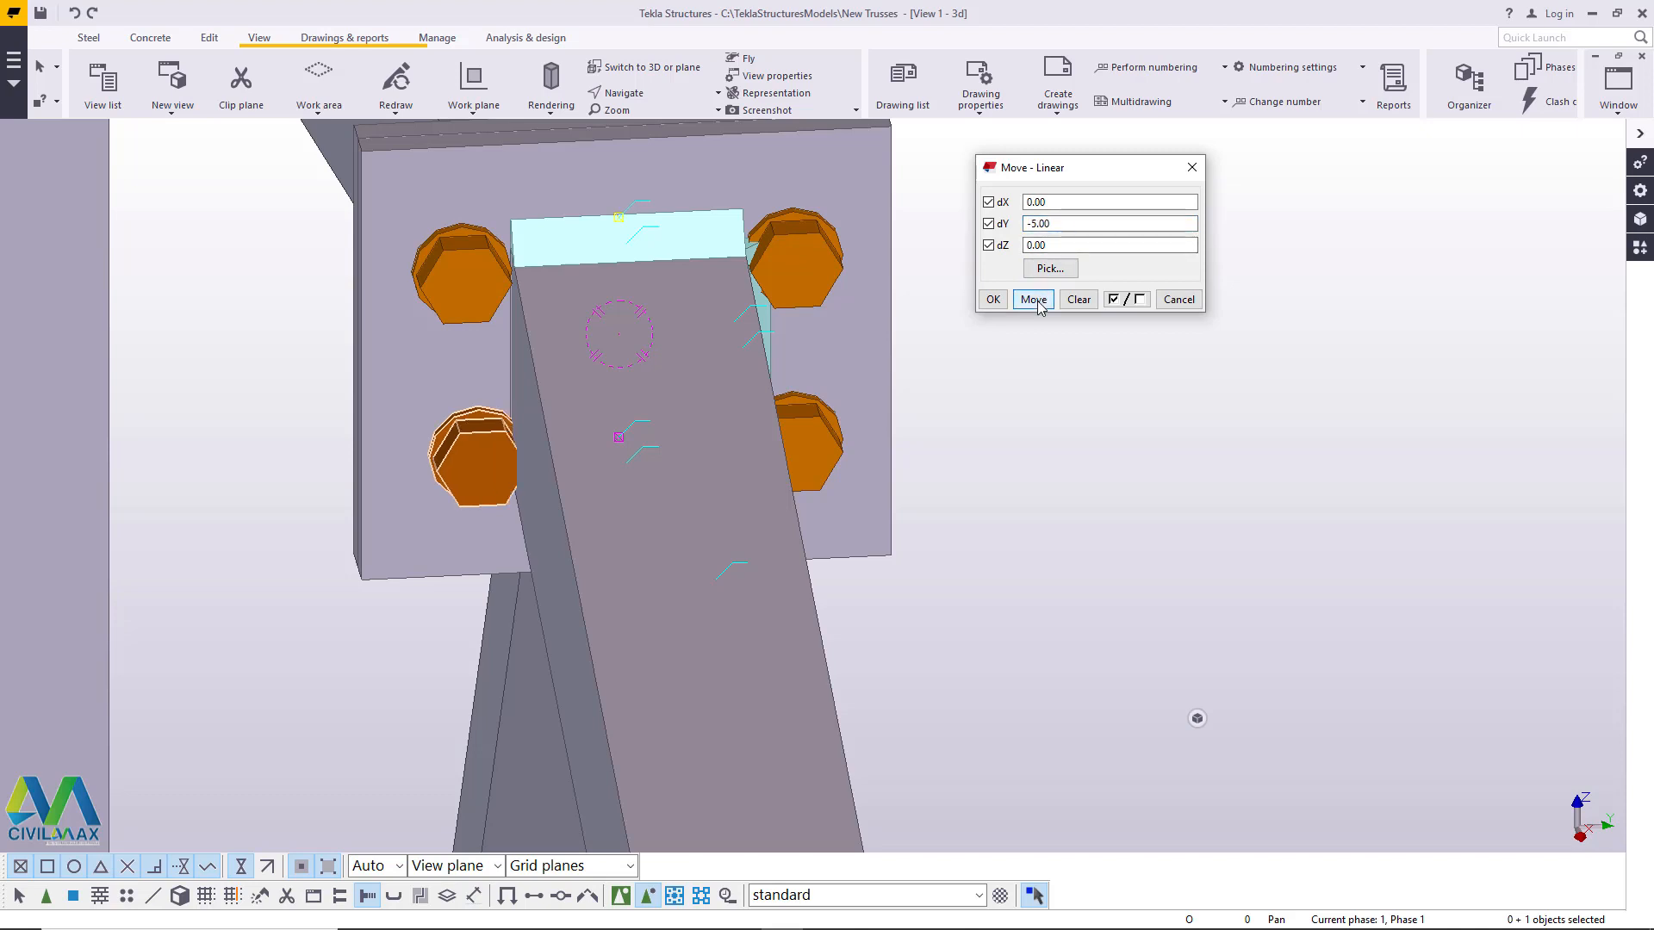
click(1037, 301)
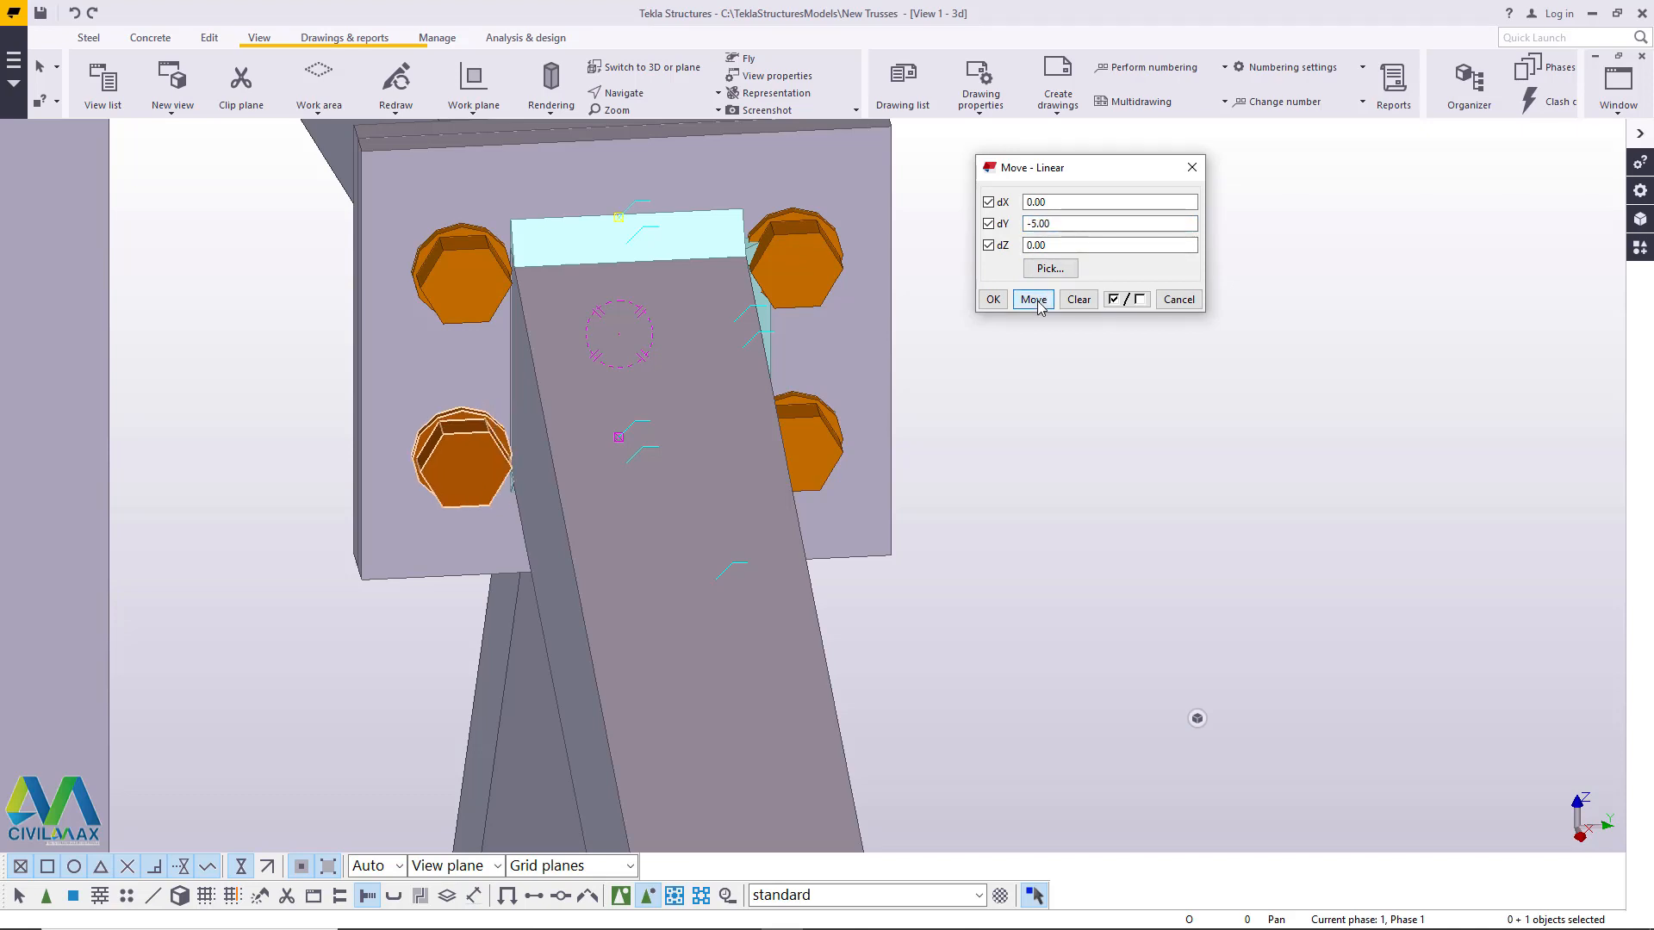
click(991, 301)
right_click(1059, 289)
click(1079, 298)
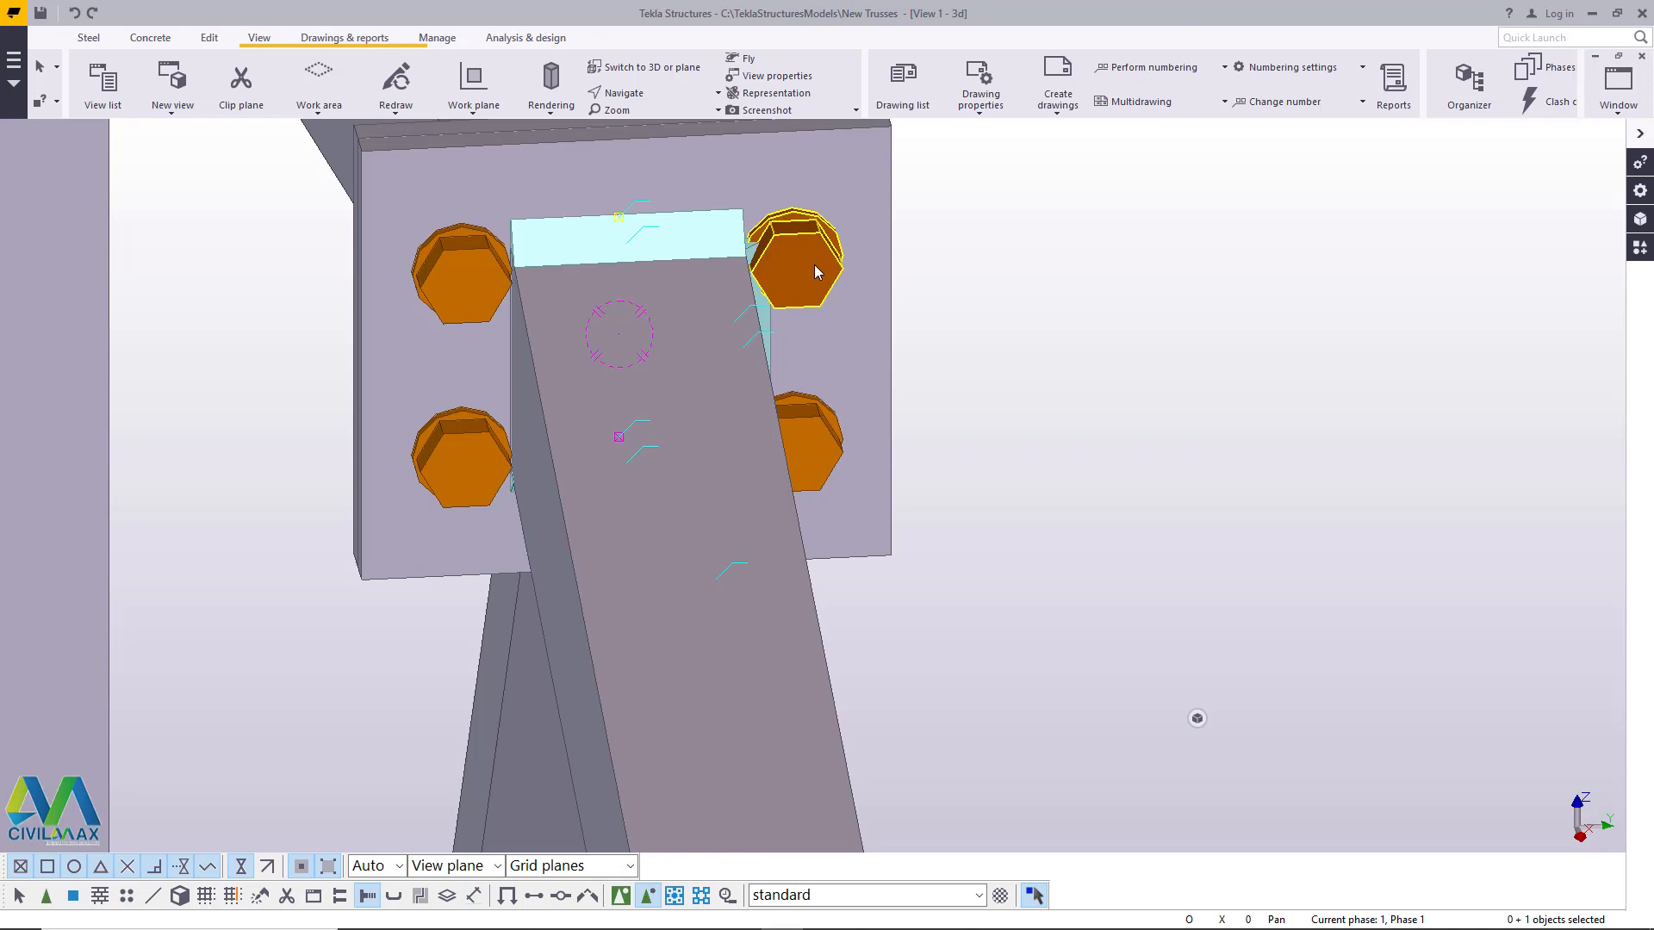
- Move the two upper apex plate bolts linearly by dX 0, dY 0 and dZ 5, applying the move twice, and end the command
ctrl+click(472, 270)
right_click(1096, 242)
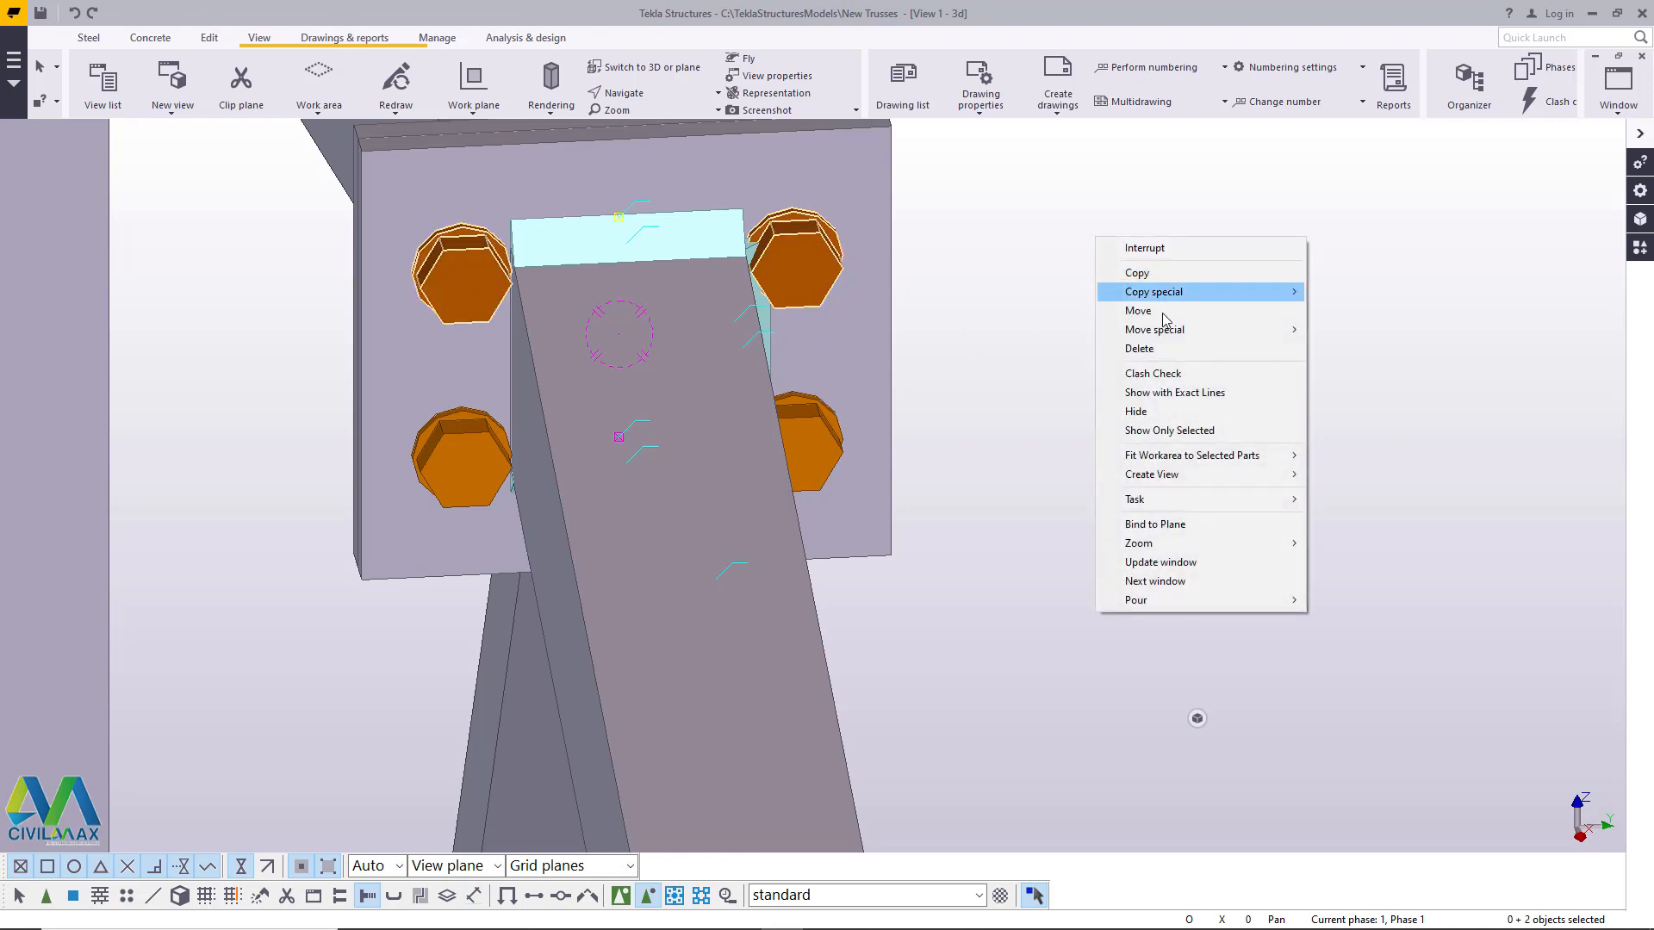
mouse_move(1221, 334)
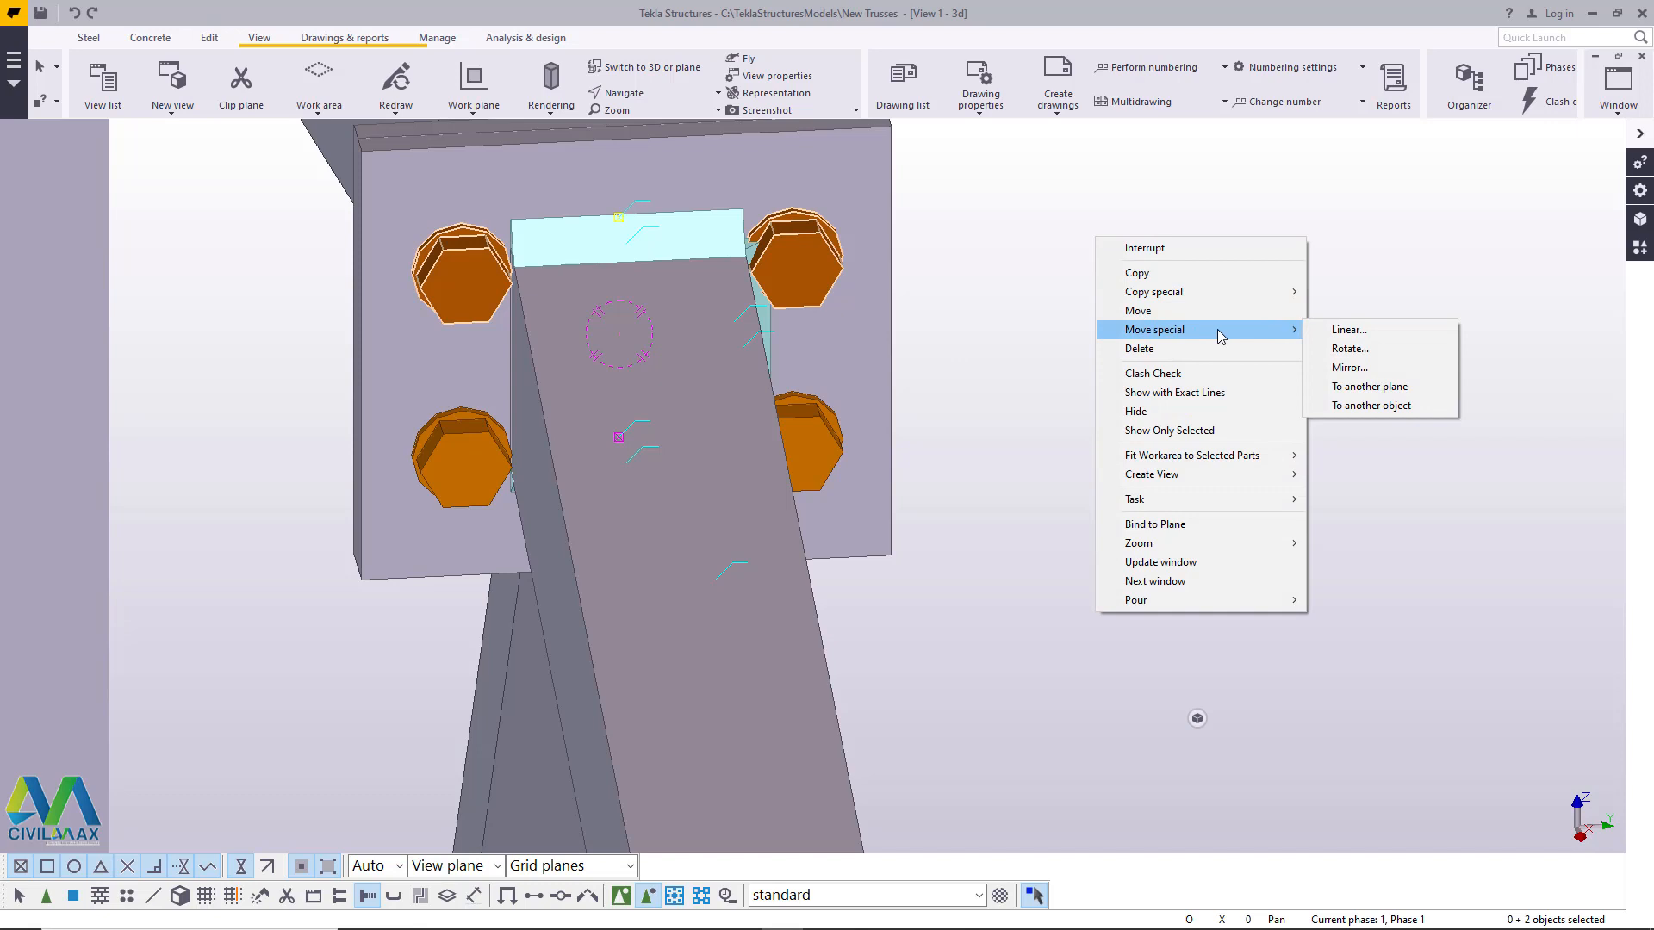
click(1349, 329)
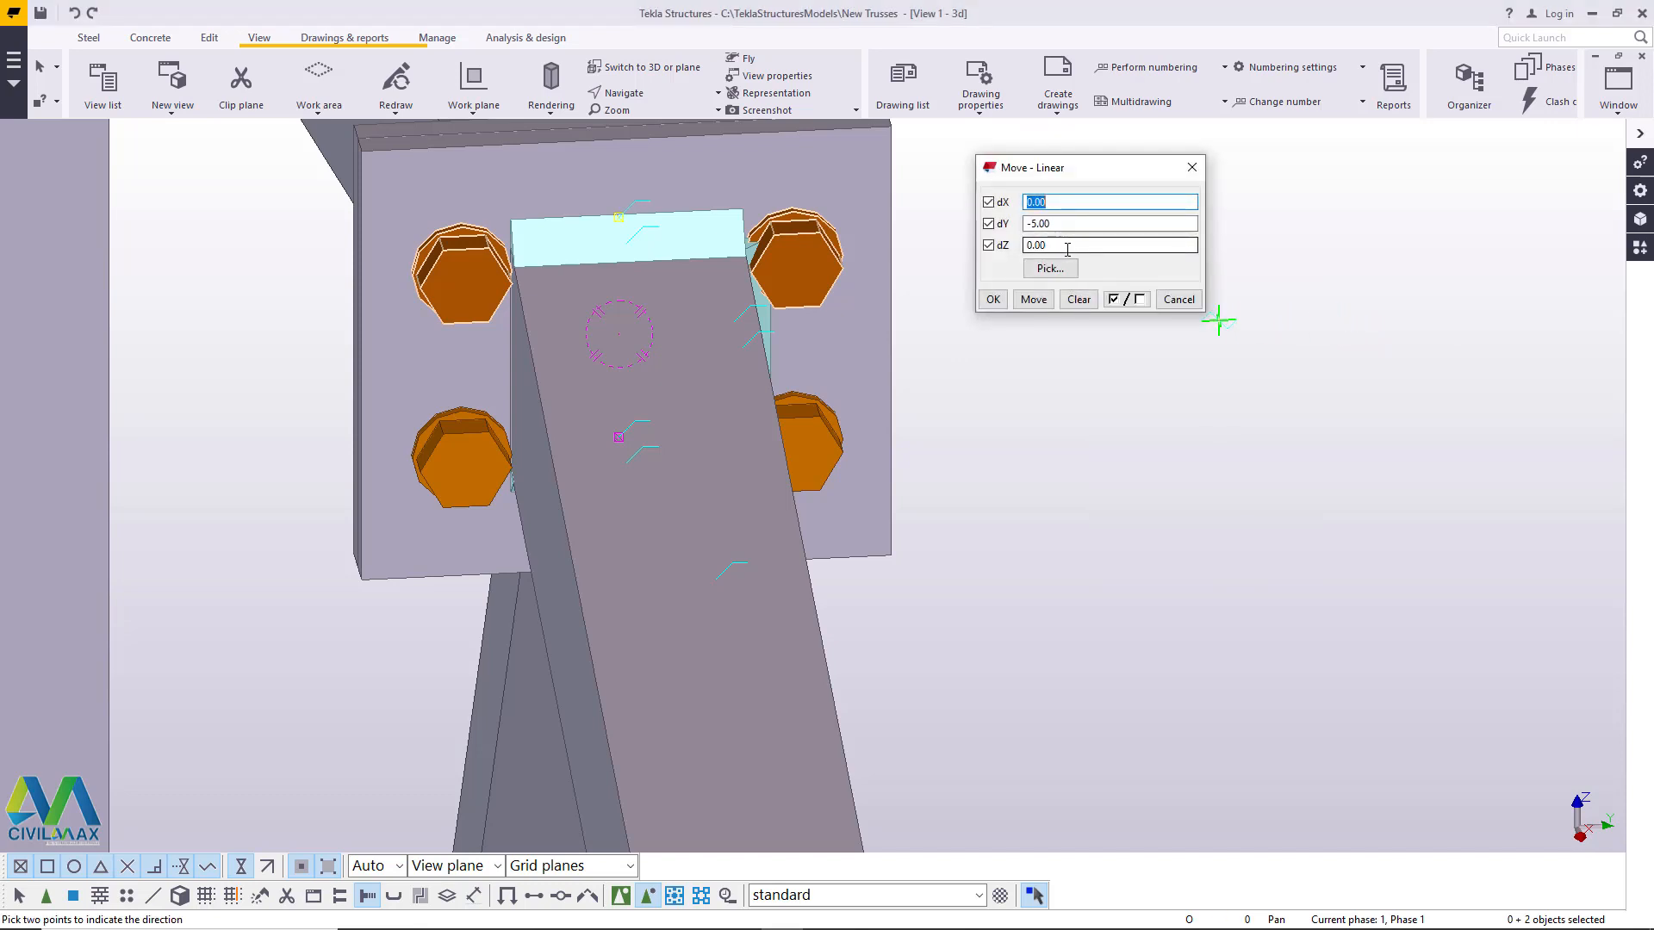
key(Tab)
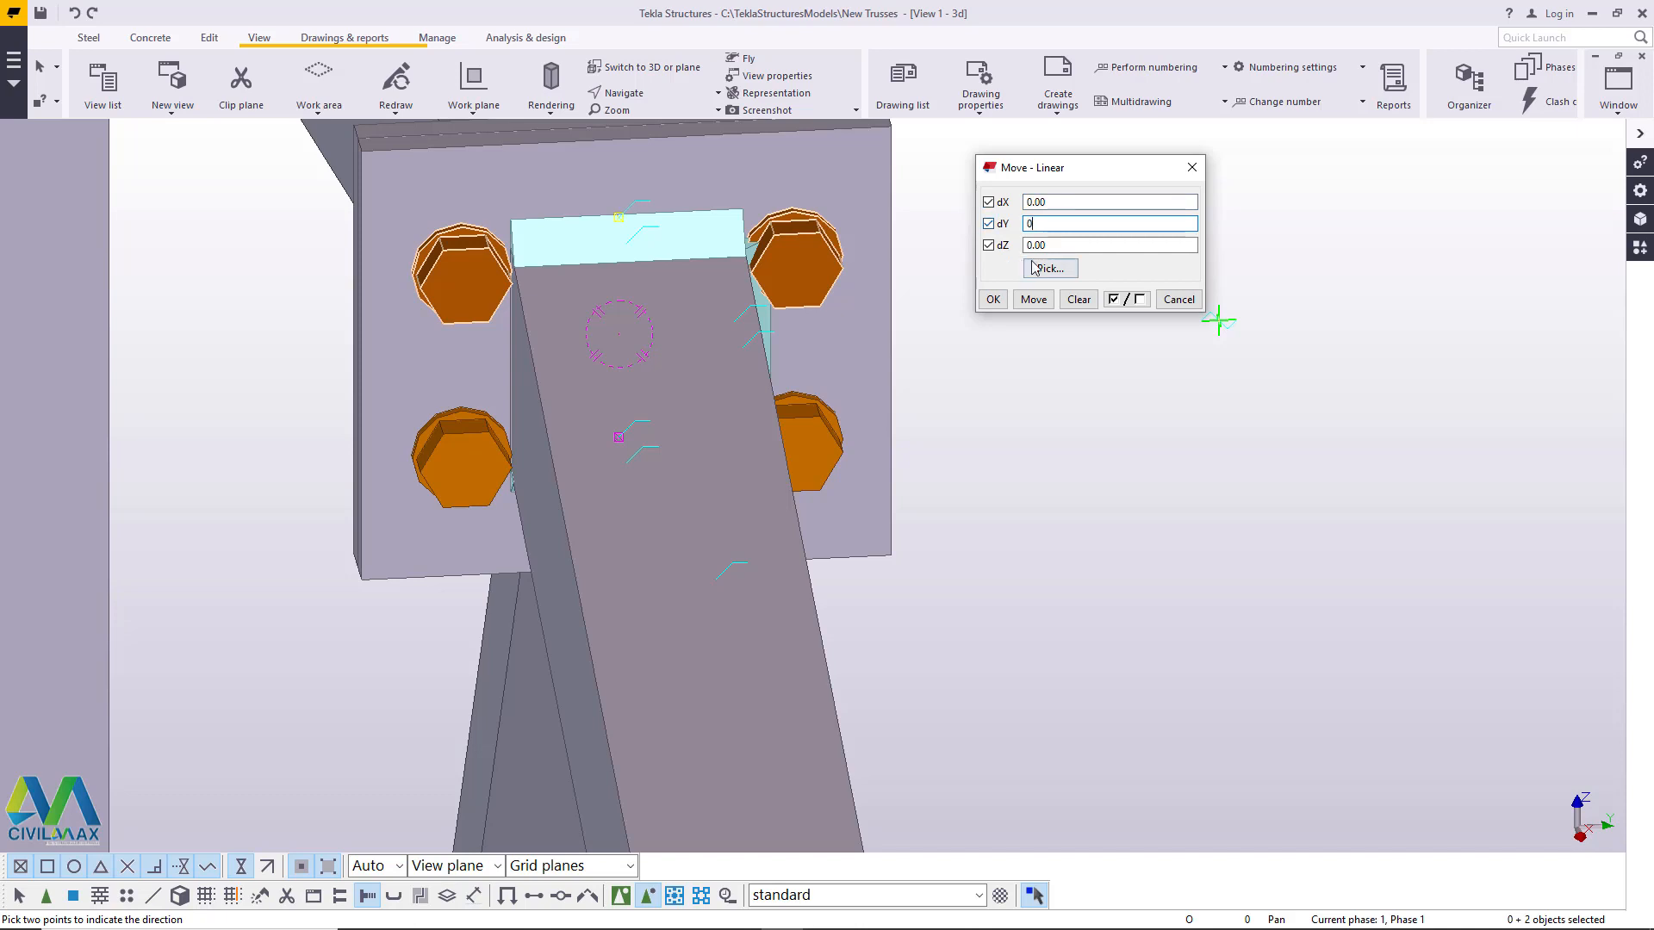
text(0)
key(Tab)
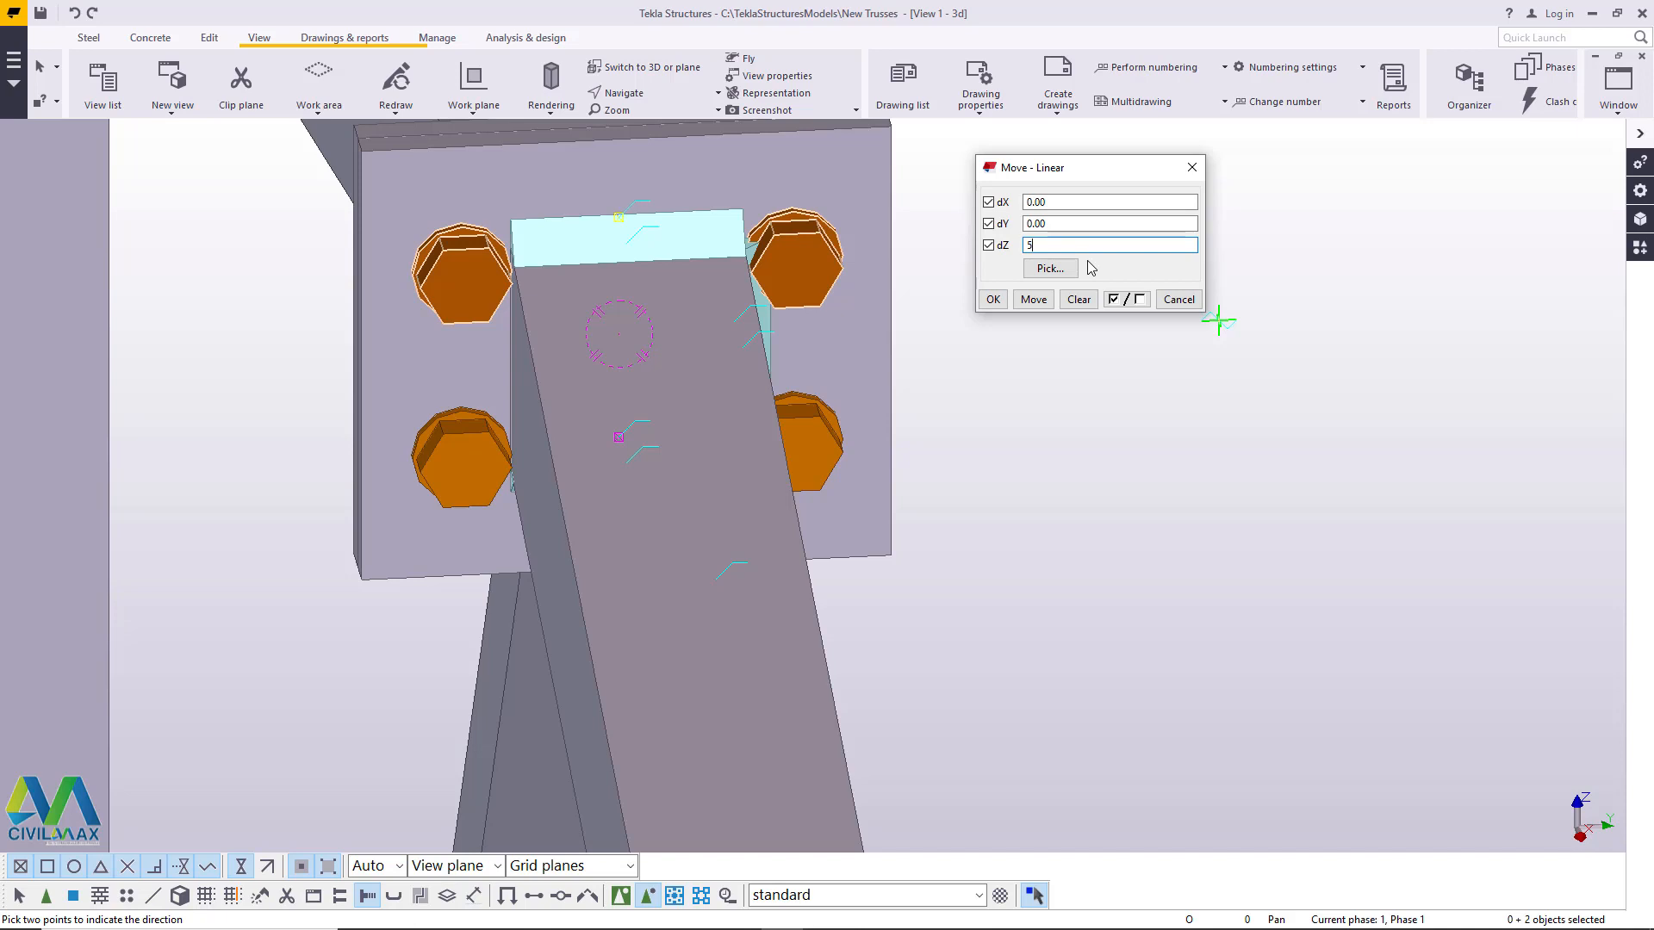
click(1034, 300)
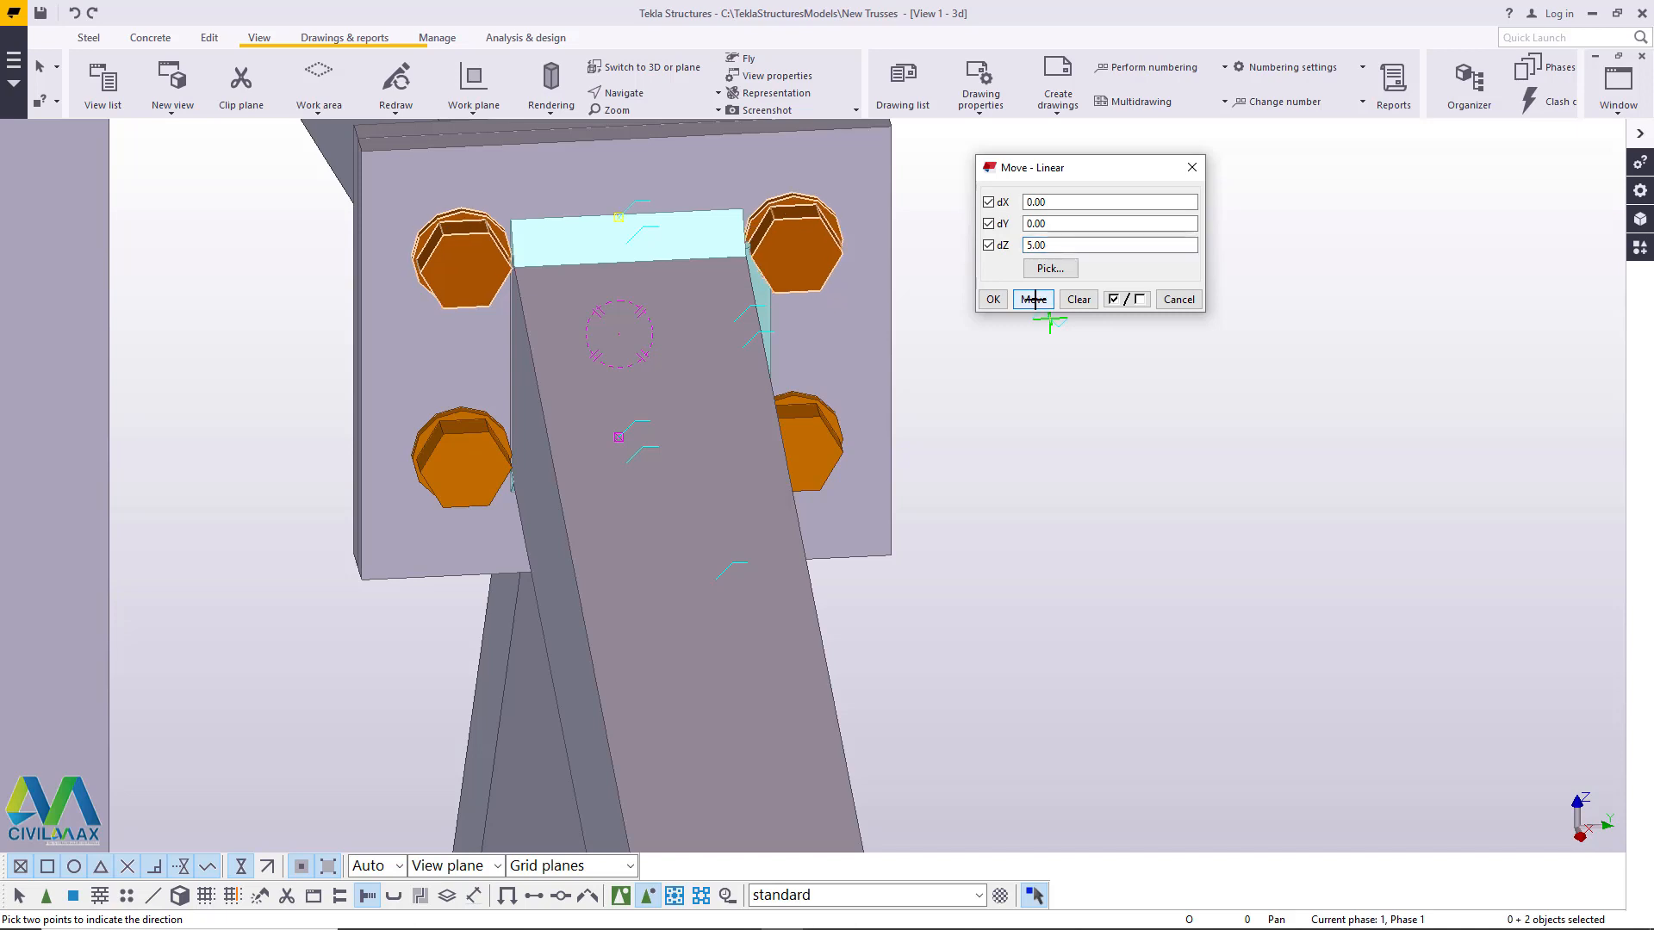
click(1034, 300)
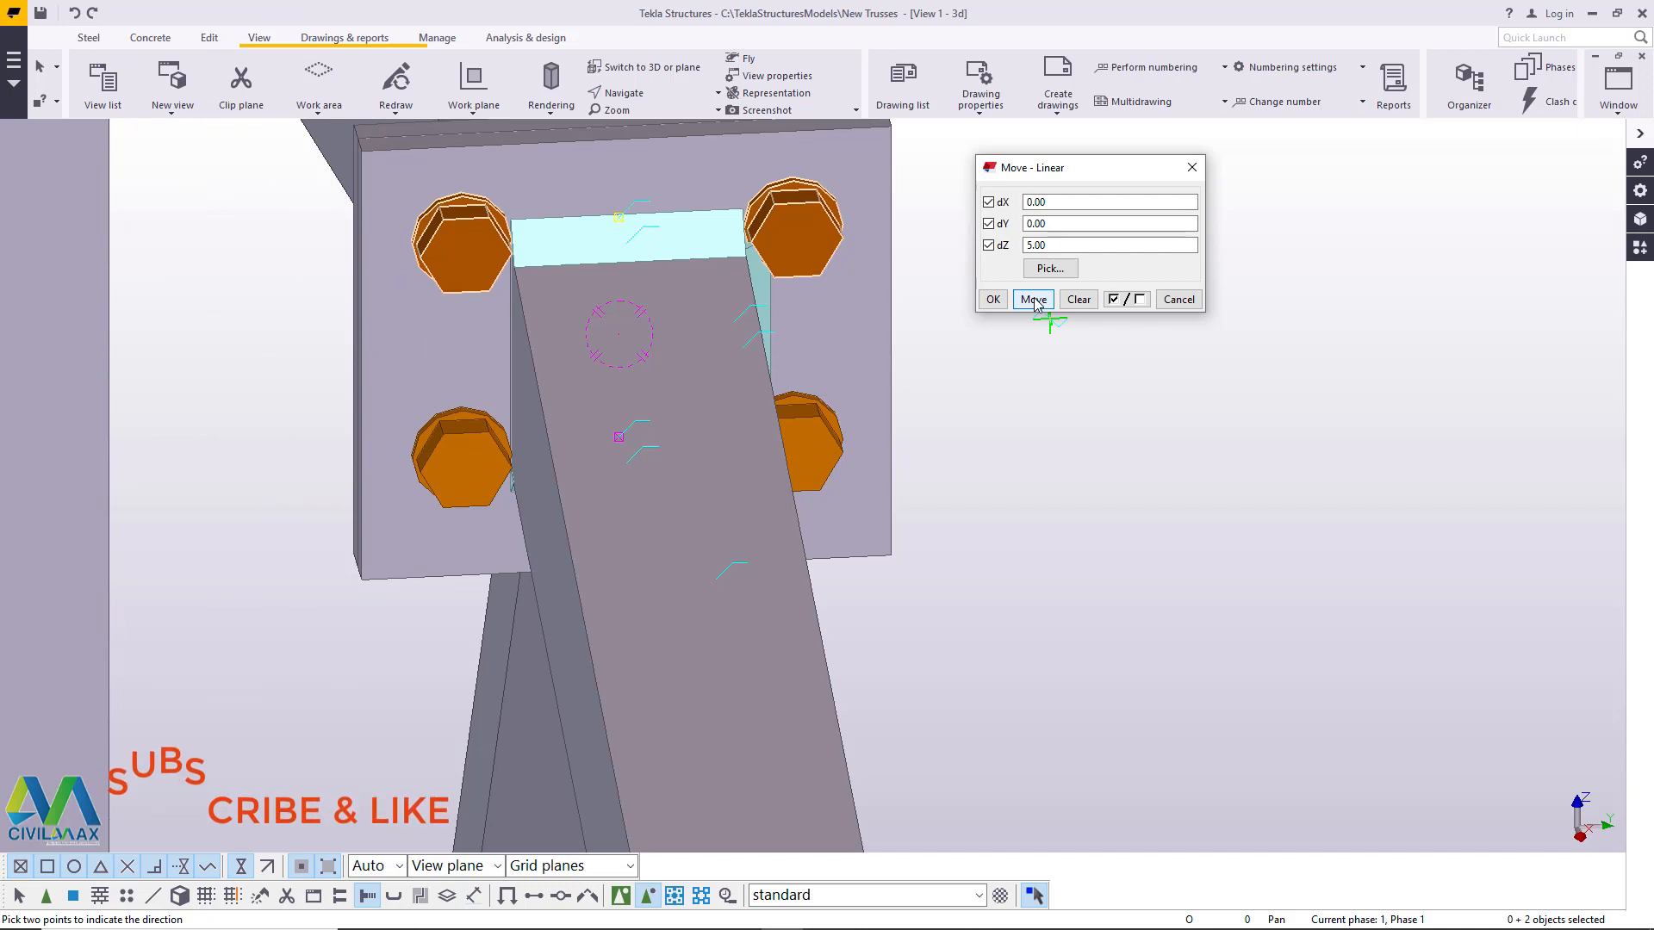
click(996, 298)
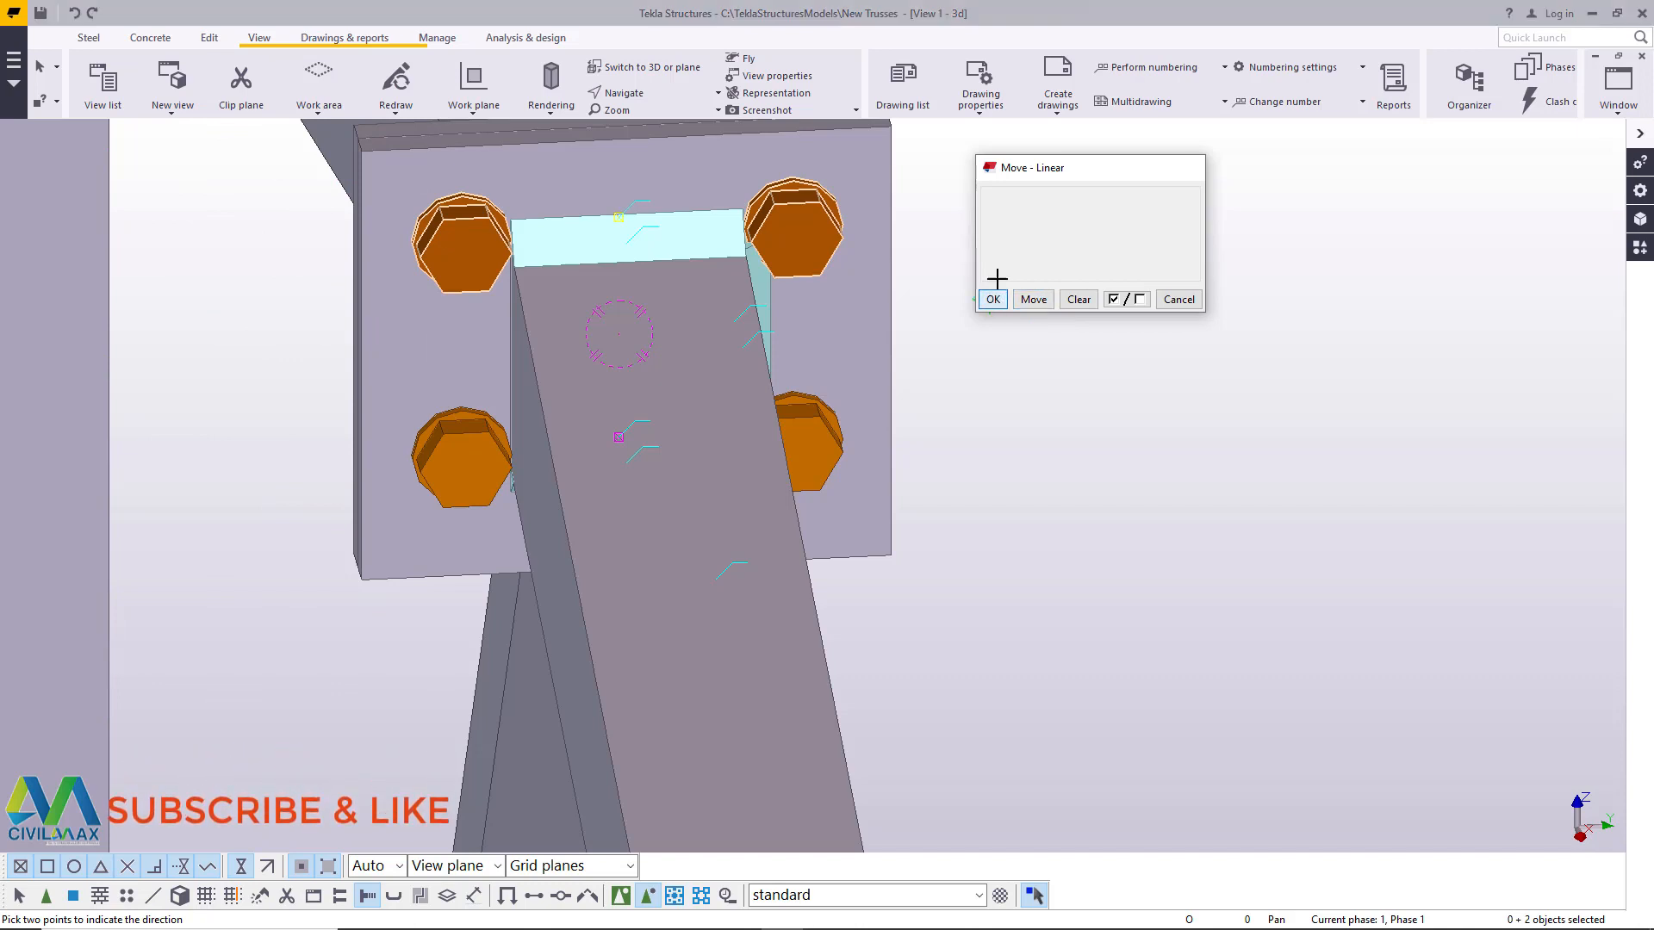
right_click(1028, 244)
click(1070, 255)
- Move the two lower apex plate bolts linearly downward by dZ -5, applying the move twice, and end the command
click(829, 456)
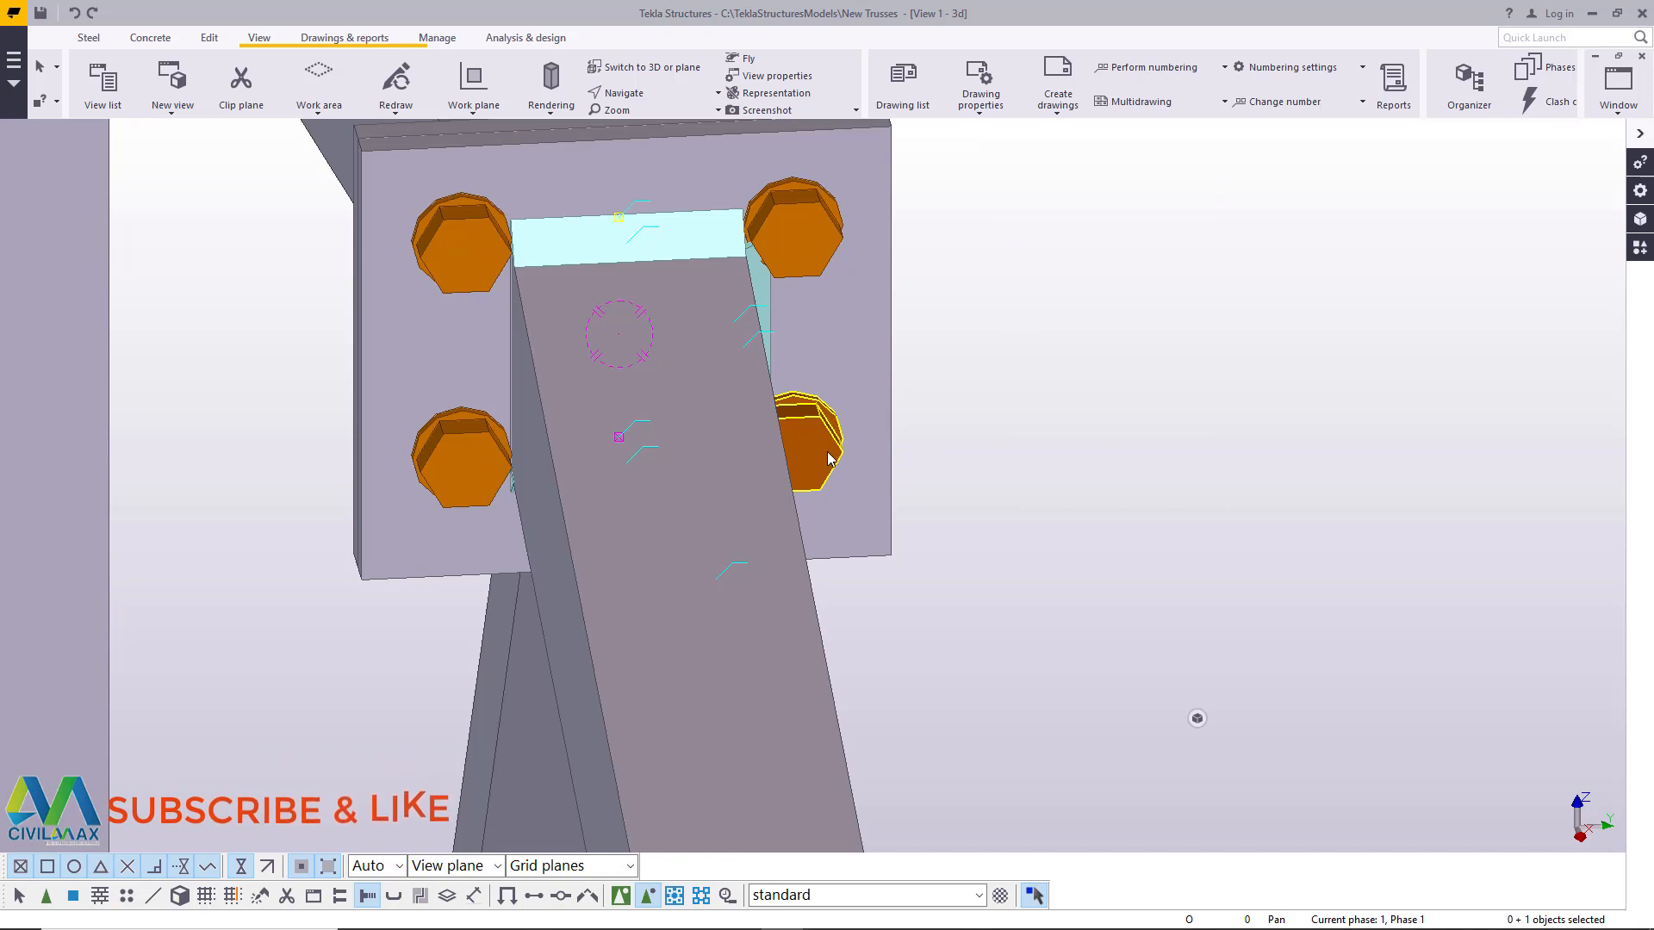
ctrl+click(475, 470)
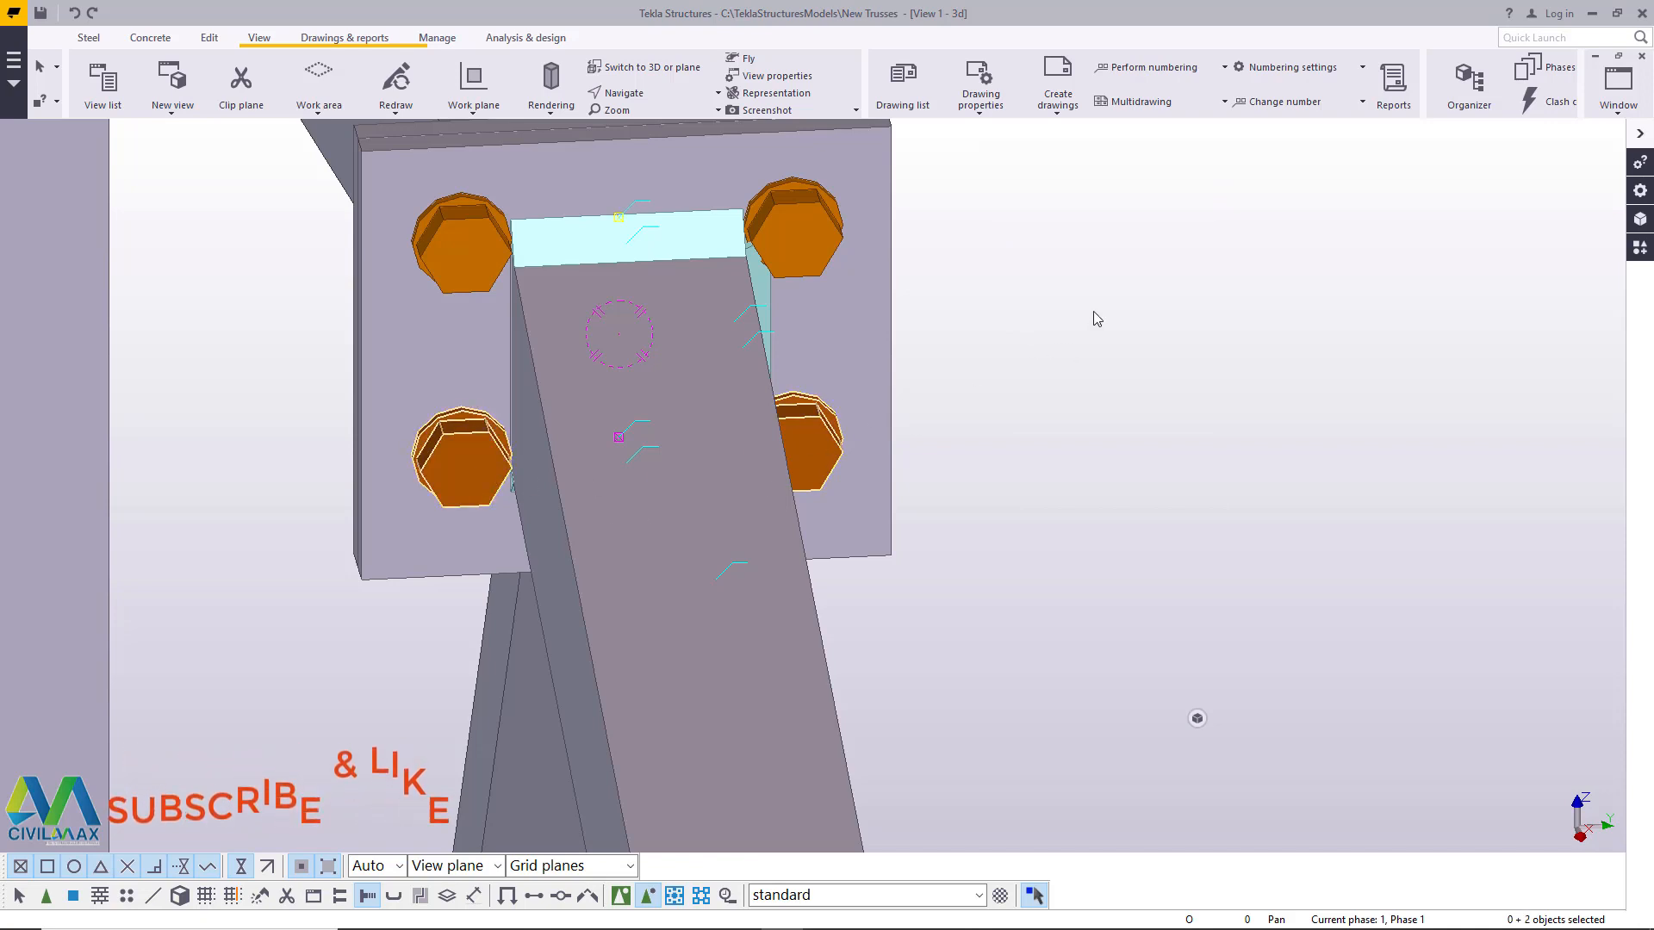
right_click(1031, 228)
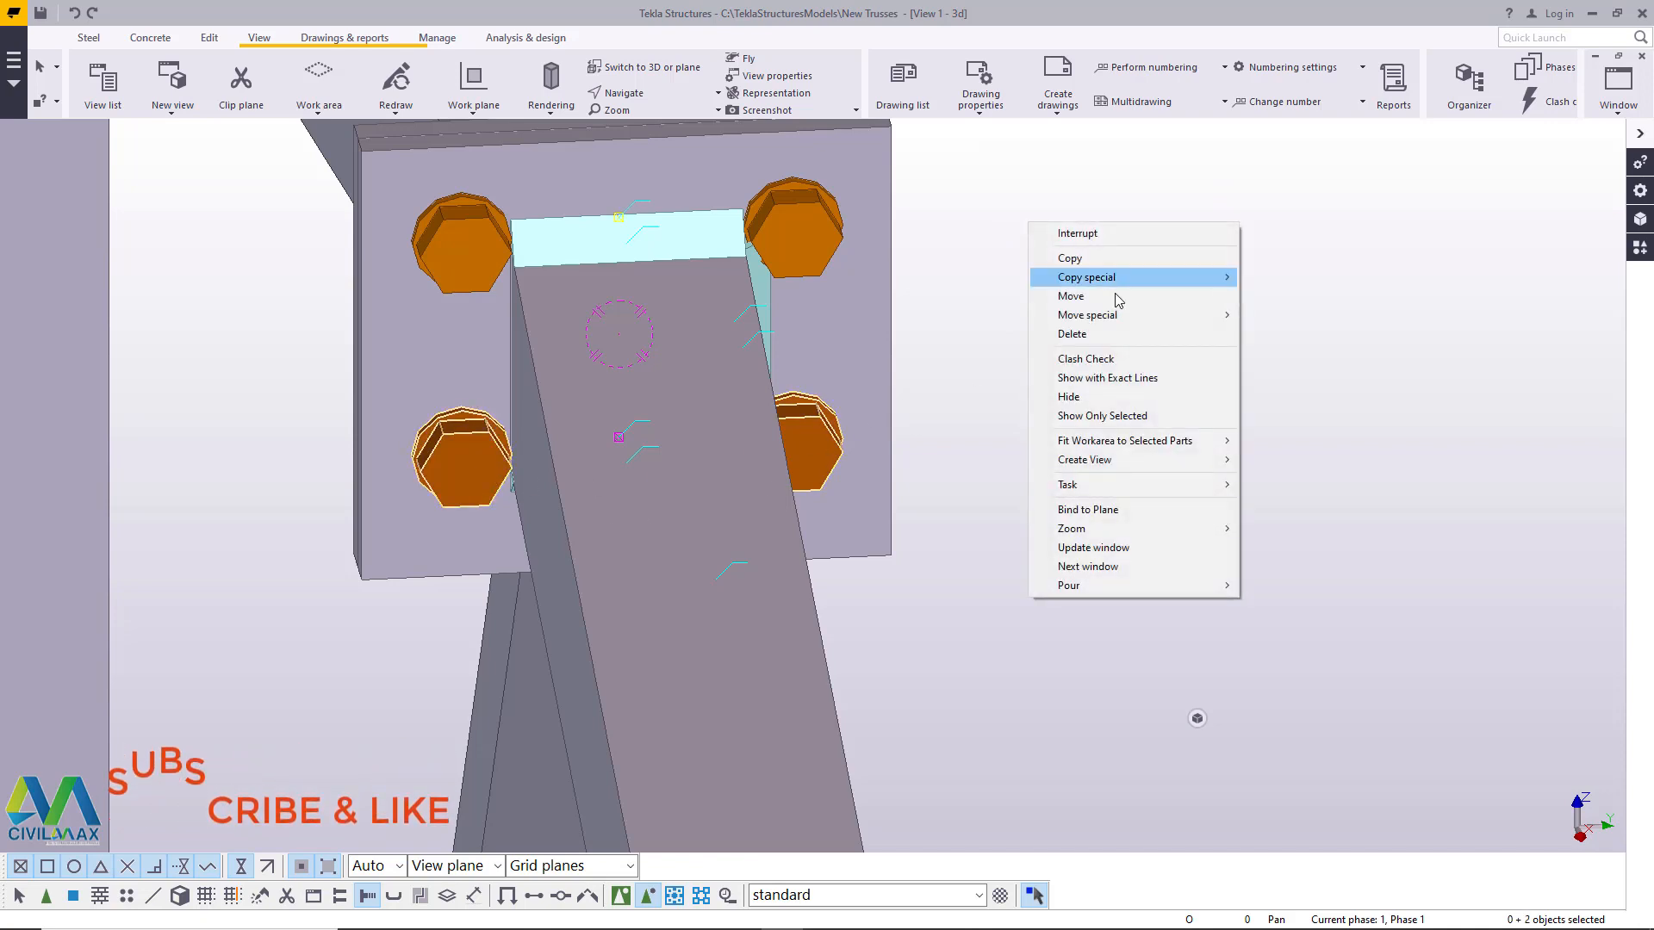
mouse_move(1145, 316)
click(1290, 316)
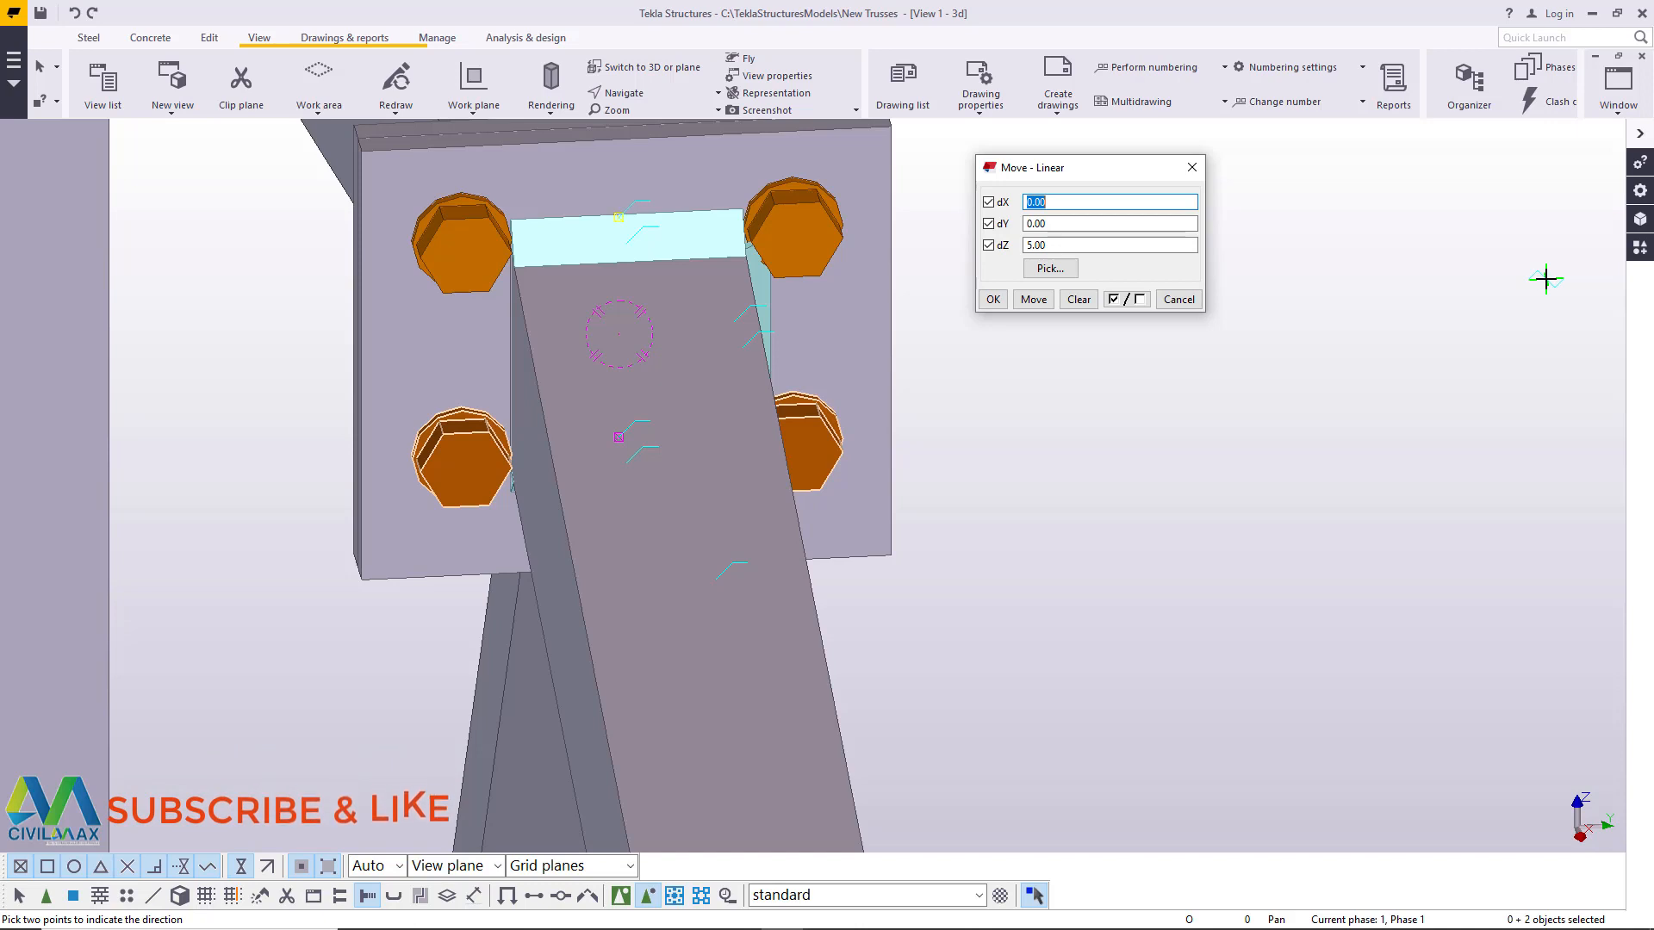
click(1028, 246)
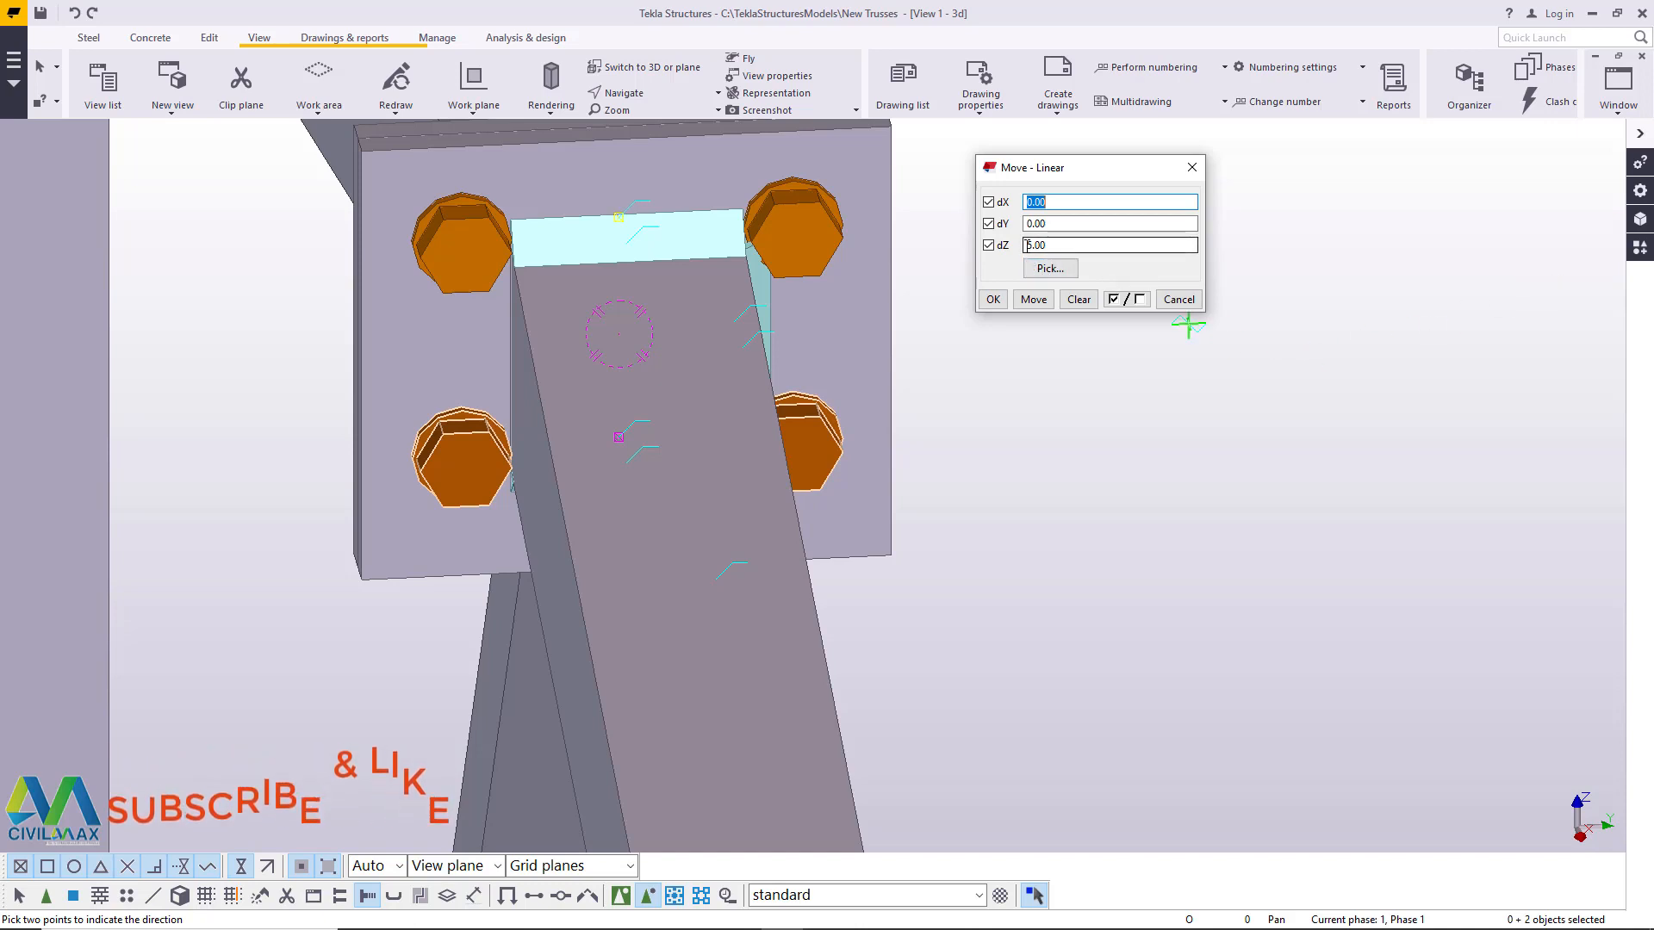
text(-)
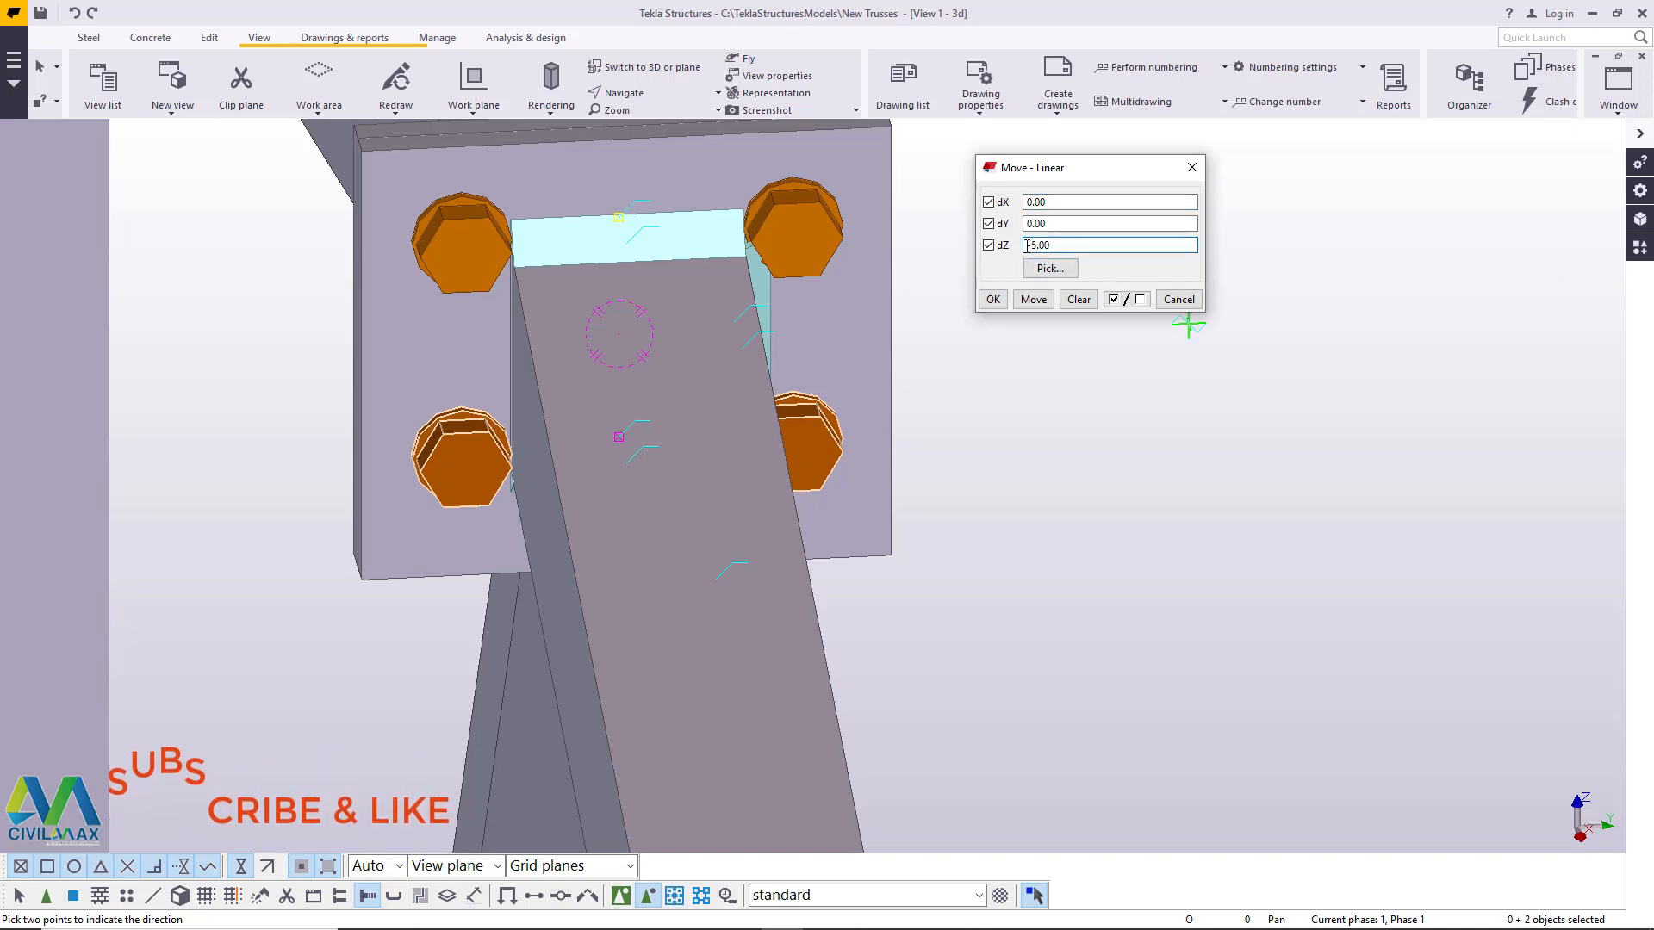
click(1030, 300)
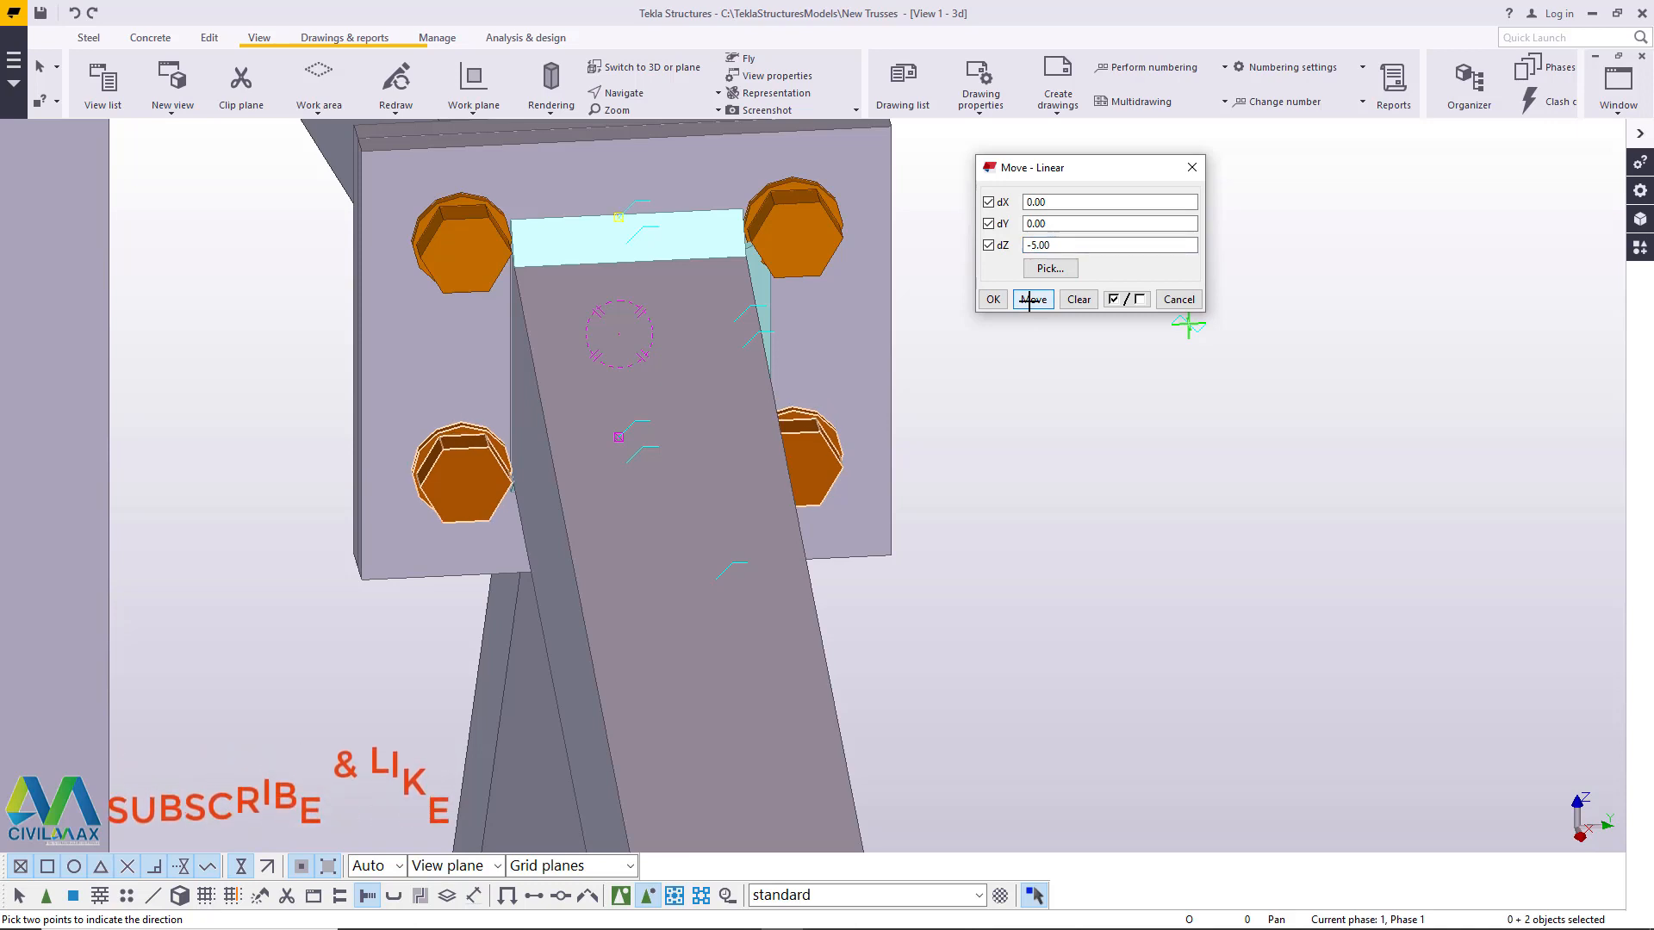
click(1032, 300)
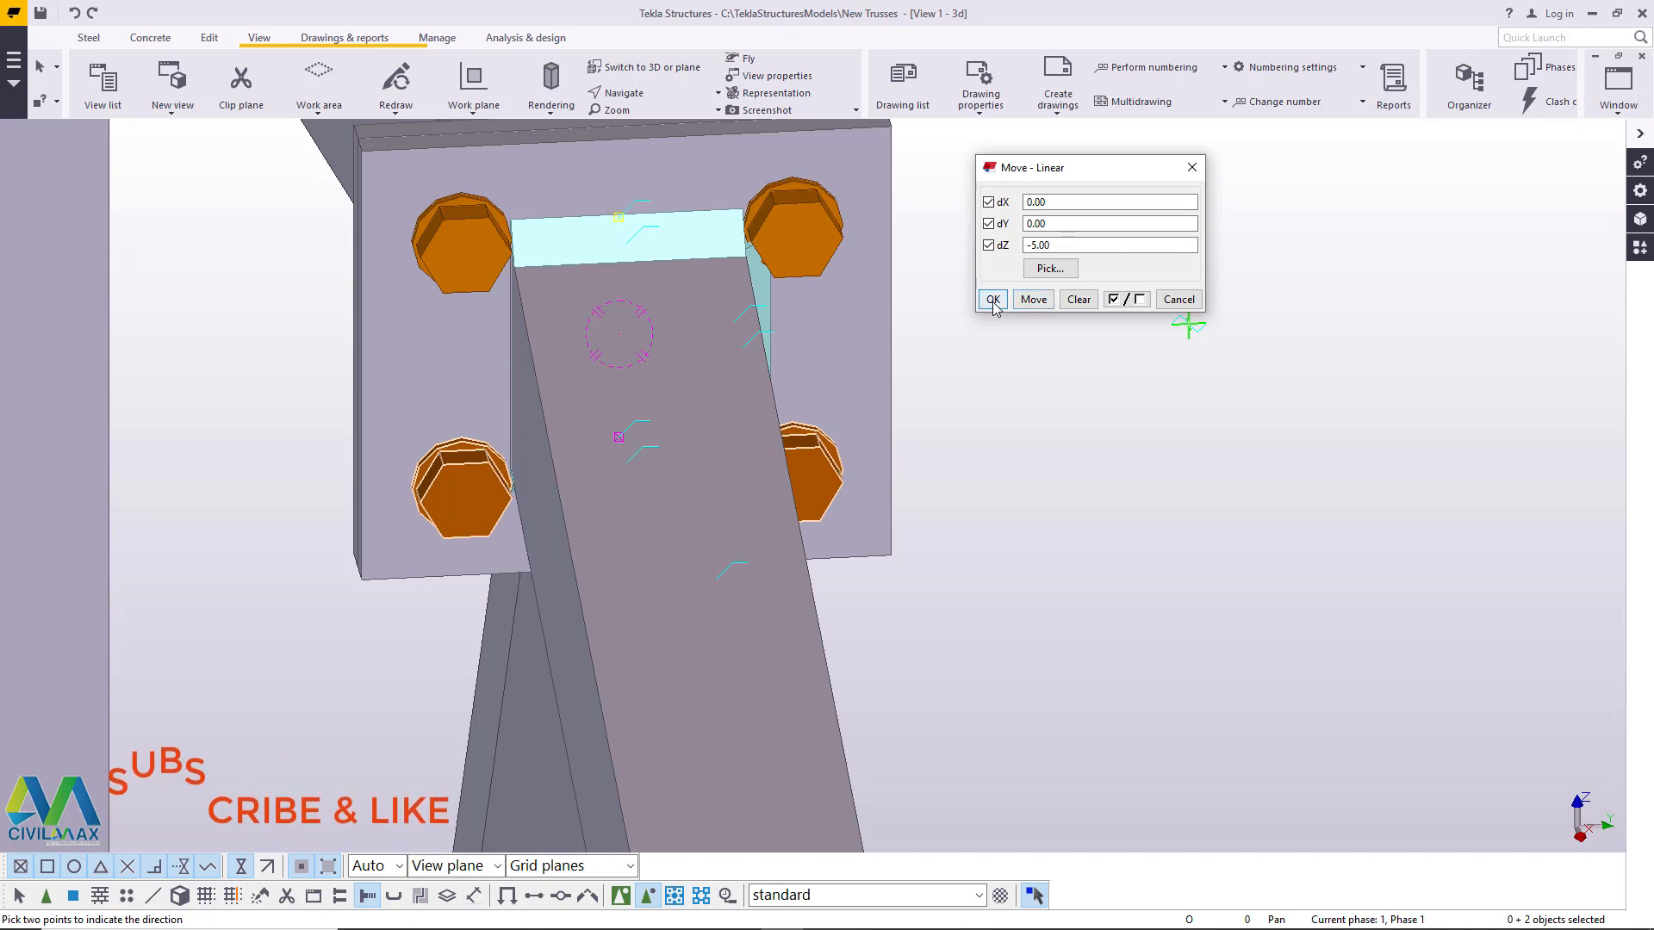
click(994, 299)
right_click(1009, 284)
click(1057, 299)
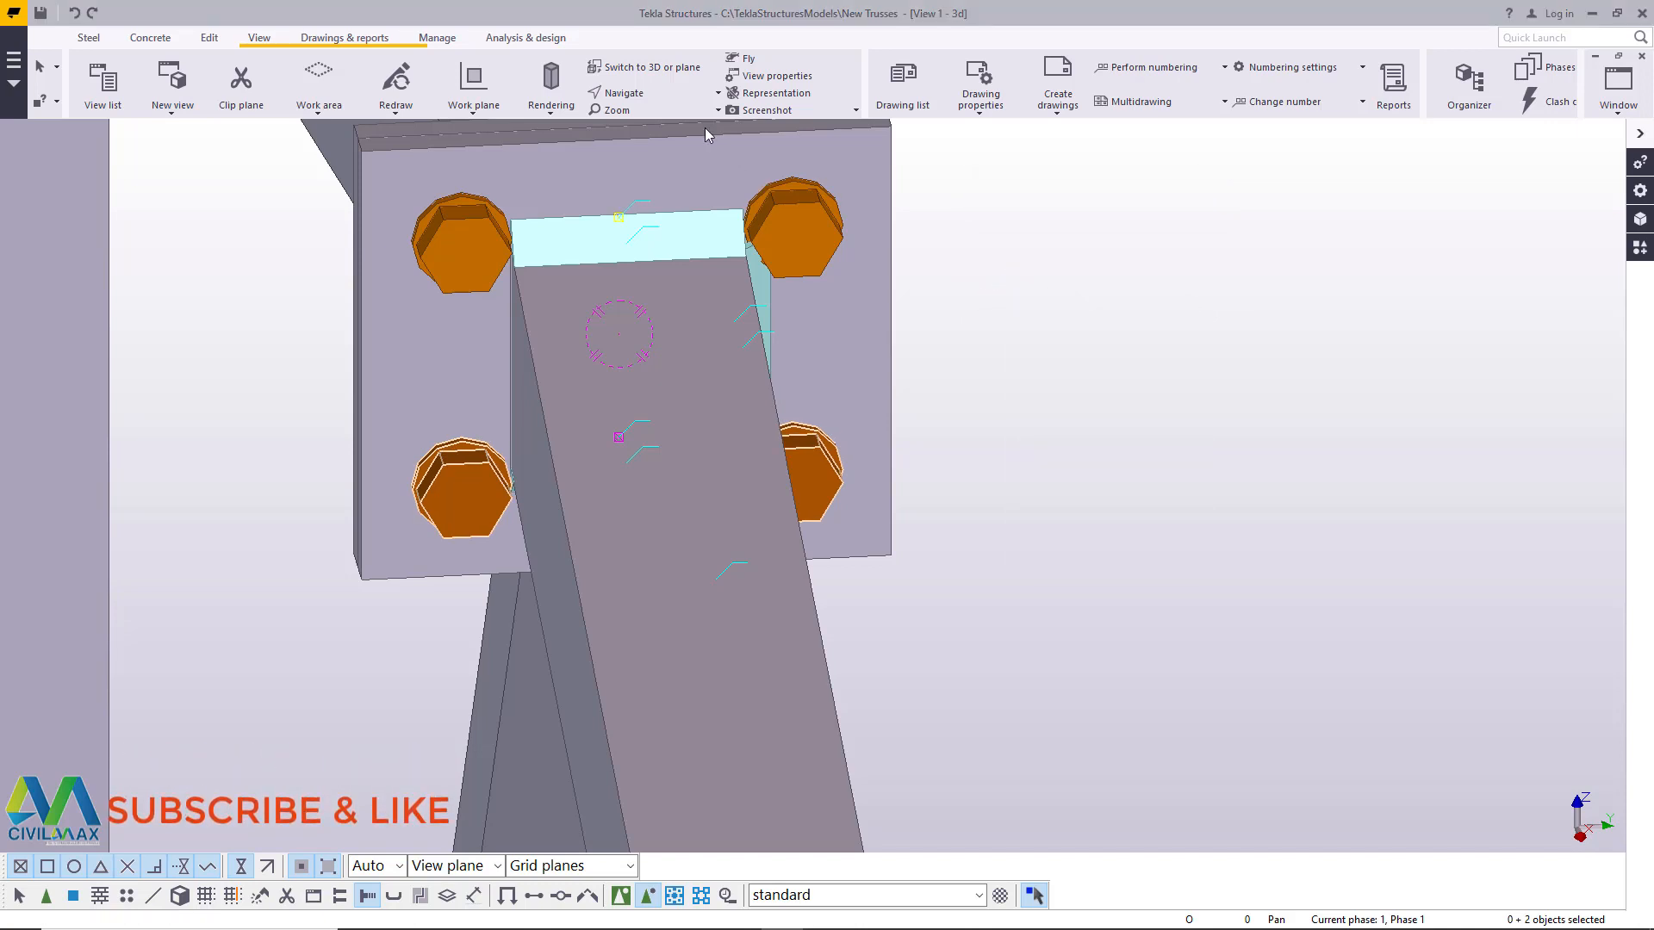
- Start a view navigation command for viewing the apex plate connection
click(633, 94)
click(642, 131)
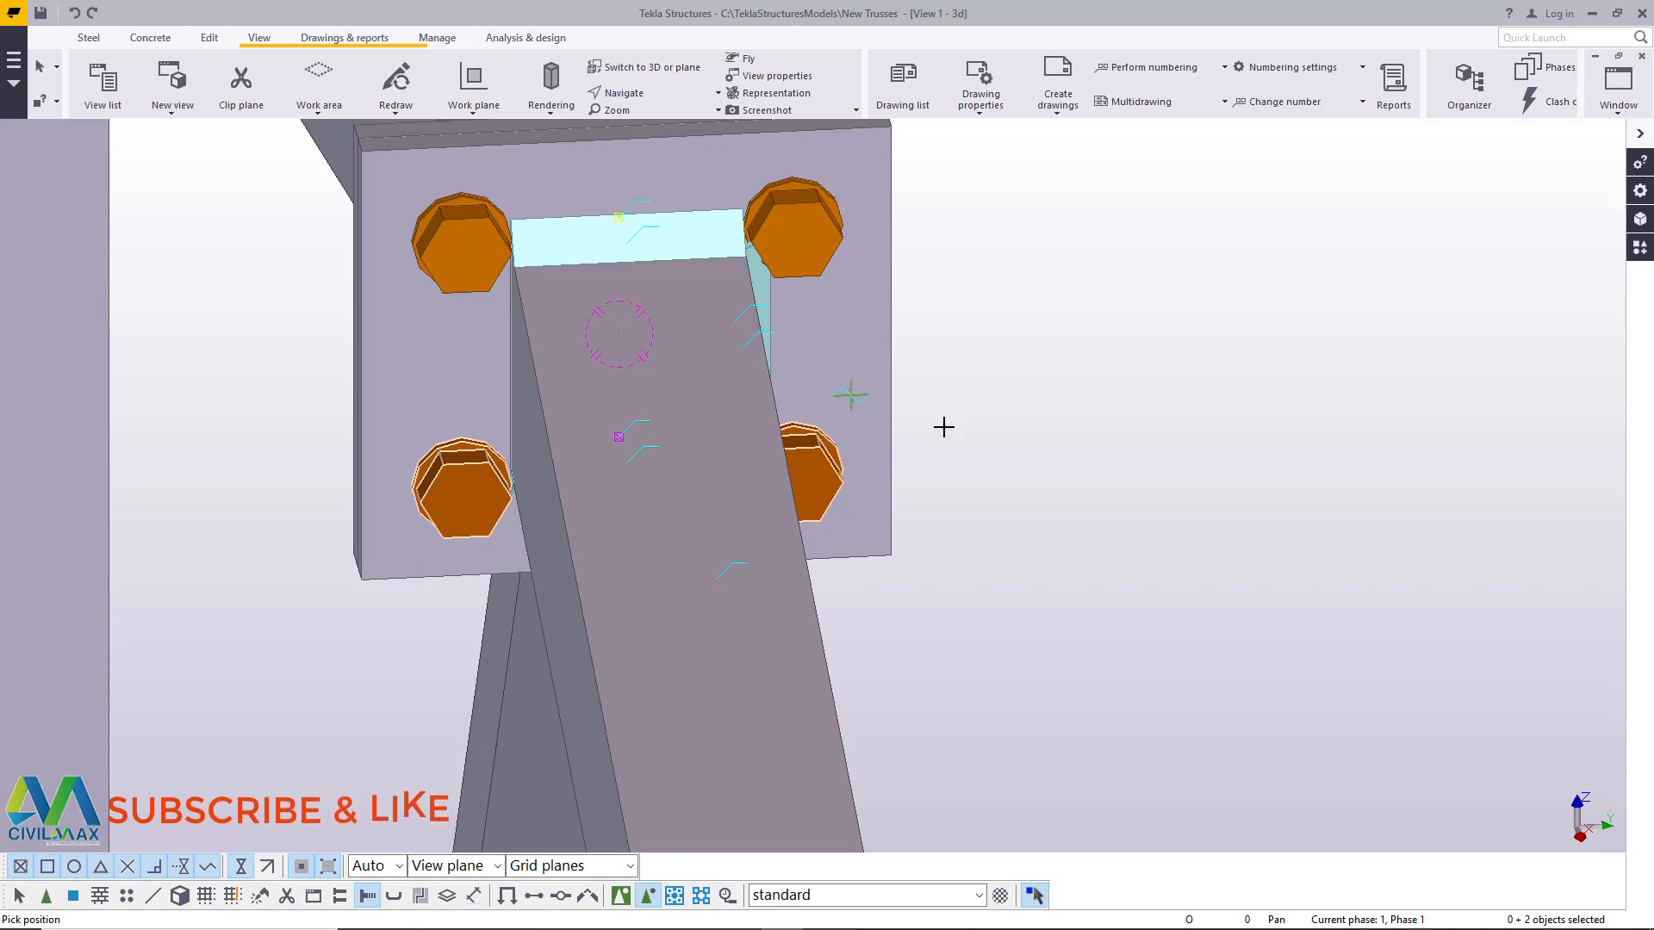
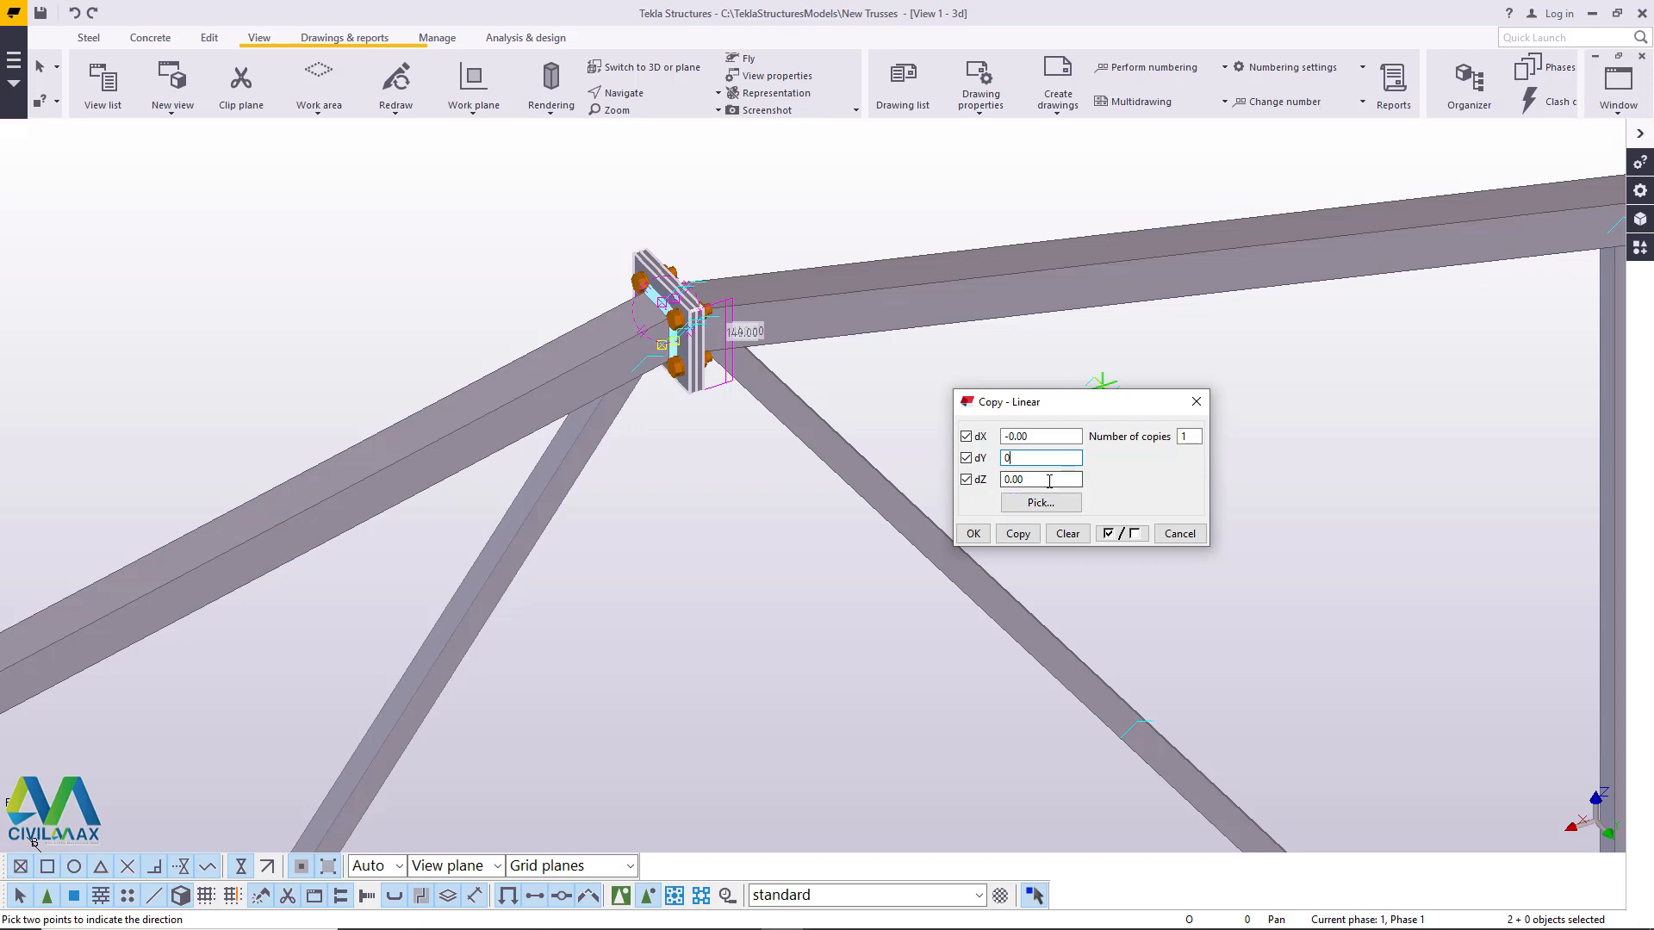
- Copy the two apex plates linearly by dX 0, dY 0 and dZ -2000 with one copy, and end the command
drag(1049, 480, 998, 479)
text(-2000)
click(1018, 536)
right_click(920, 424)
click(942, 437)
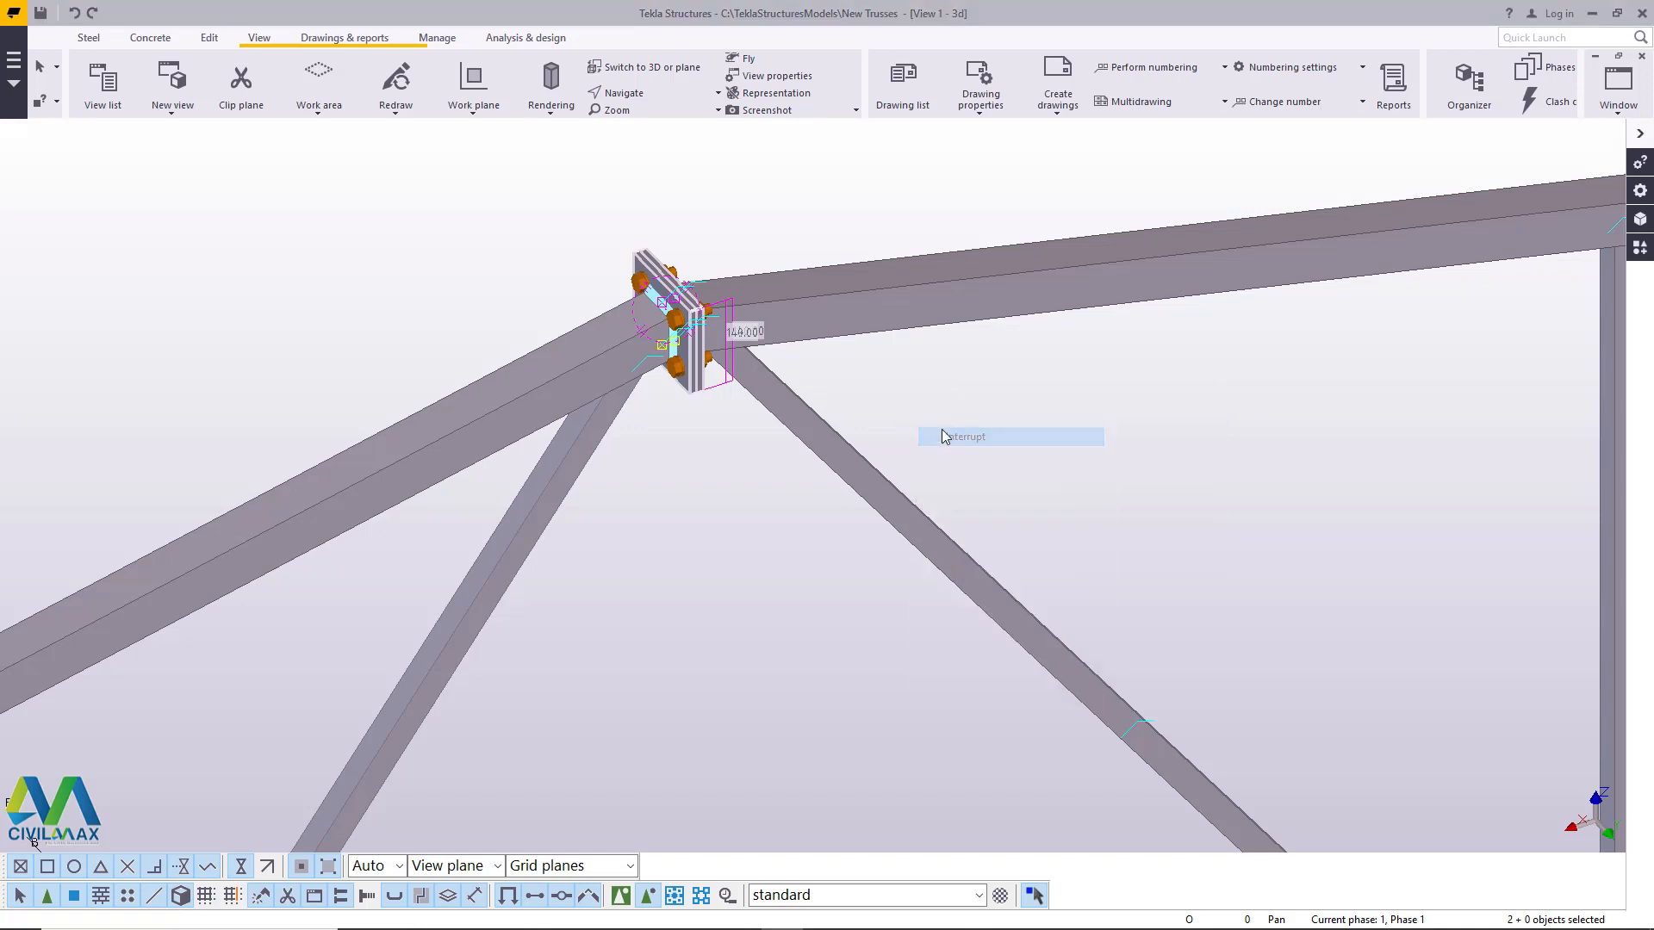
- Delete the plates copied to the bottom chord without bolts, and make all object types selectable again
scroll(670, 275, down, 5)
scroll(687, 665, up, 5)
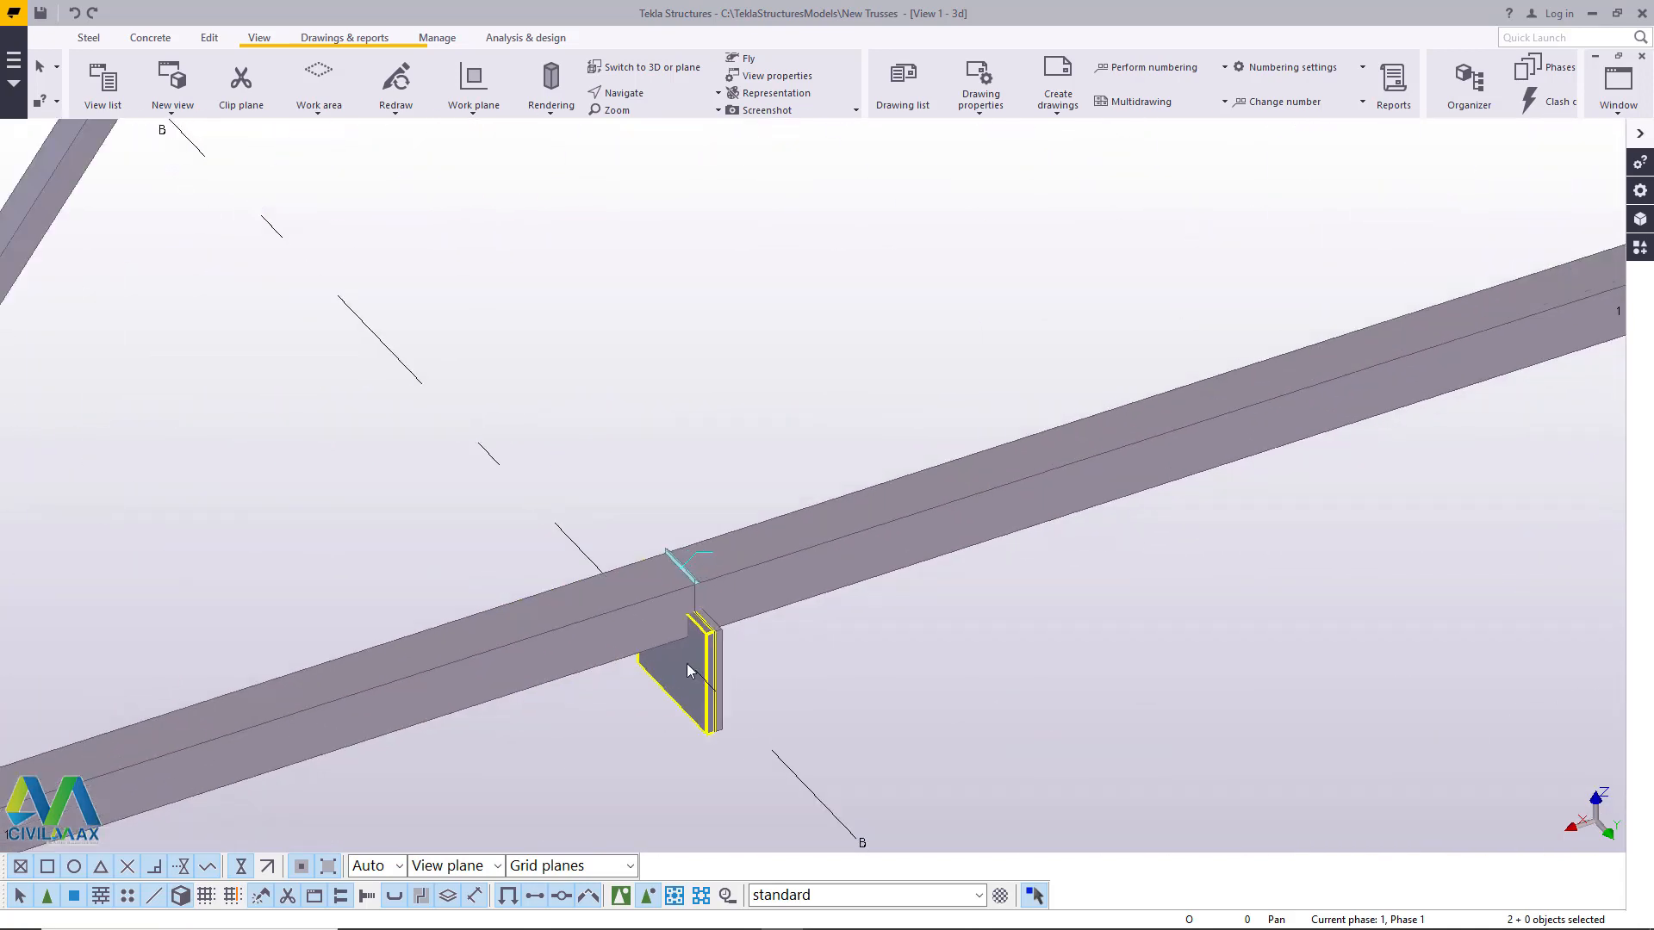
scroll(686, 646, up, 2)
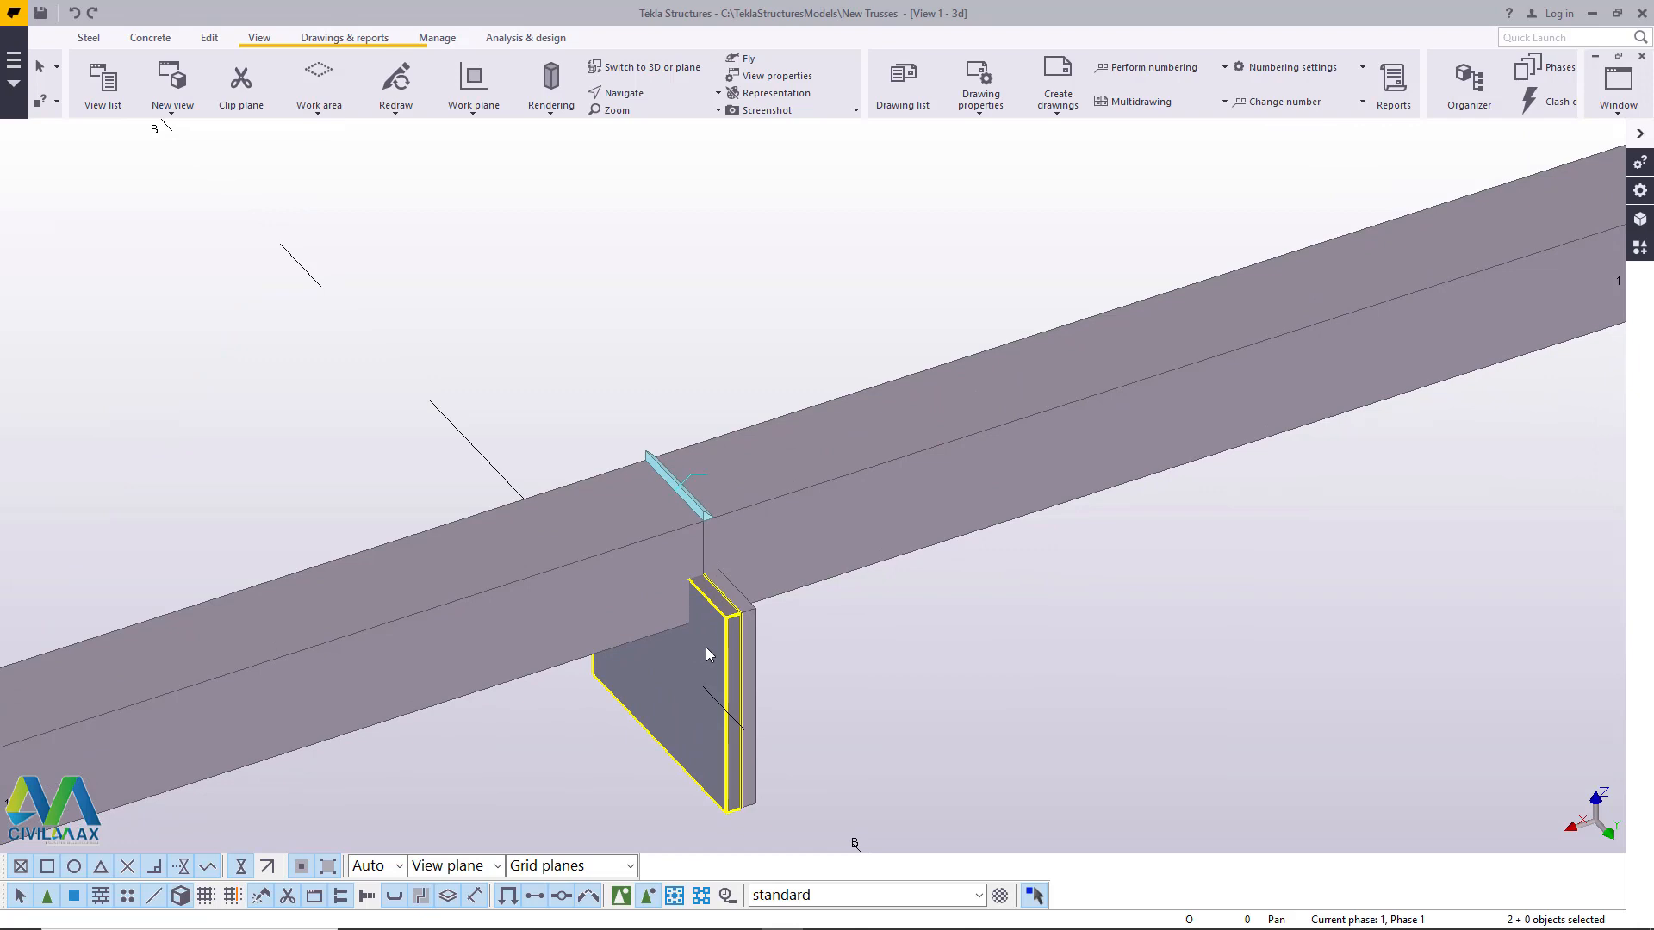
click(370, 895)
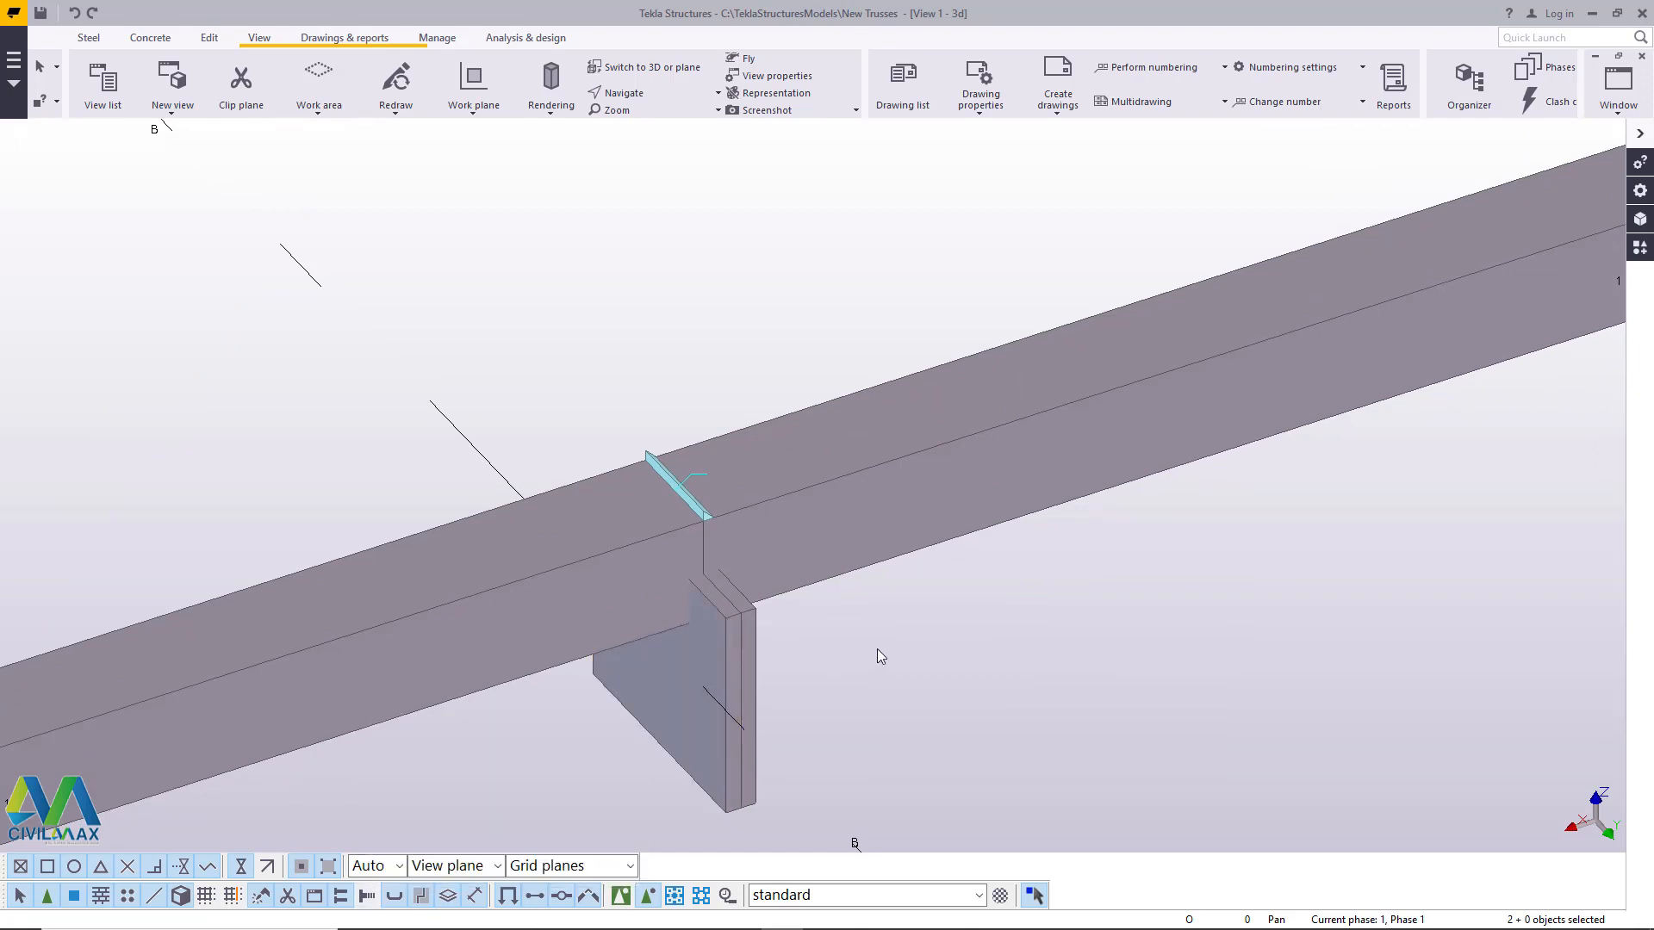
key(Delete)
scroll(638, 700, down, 4)
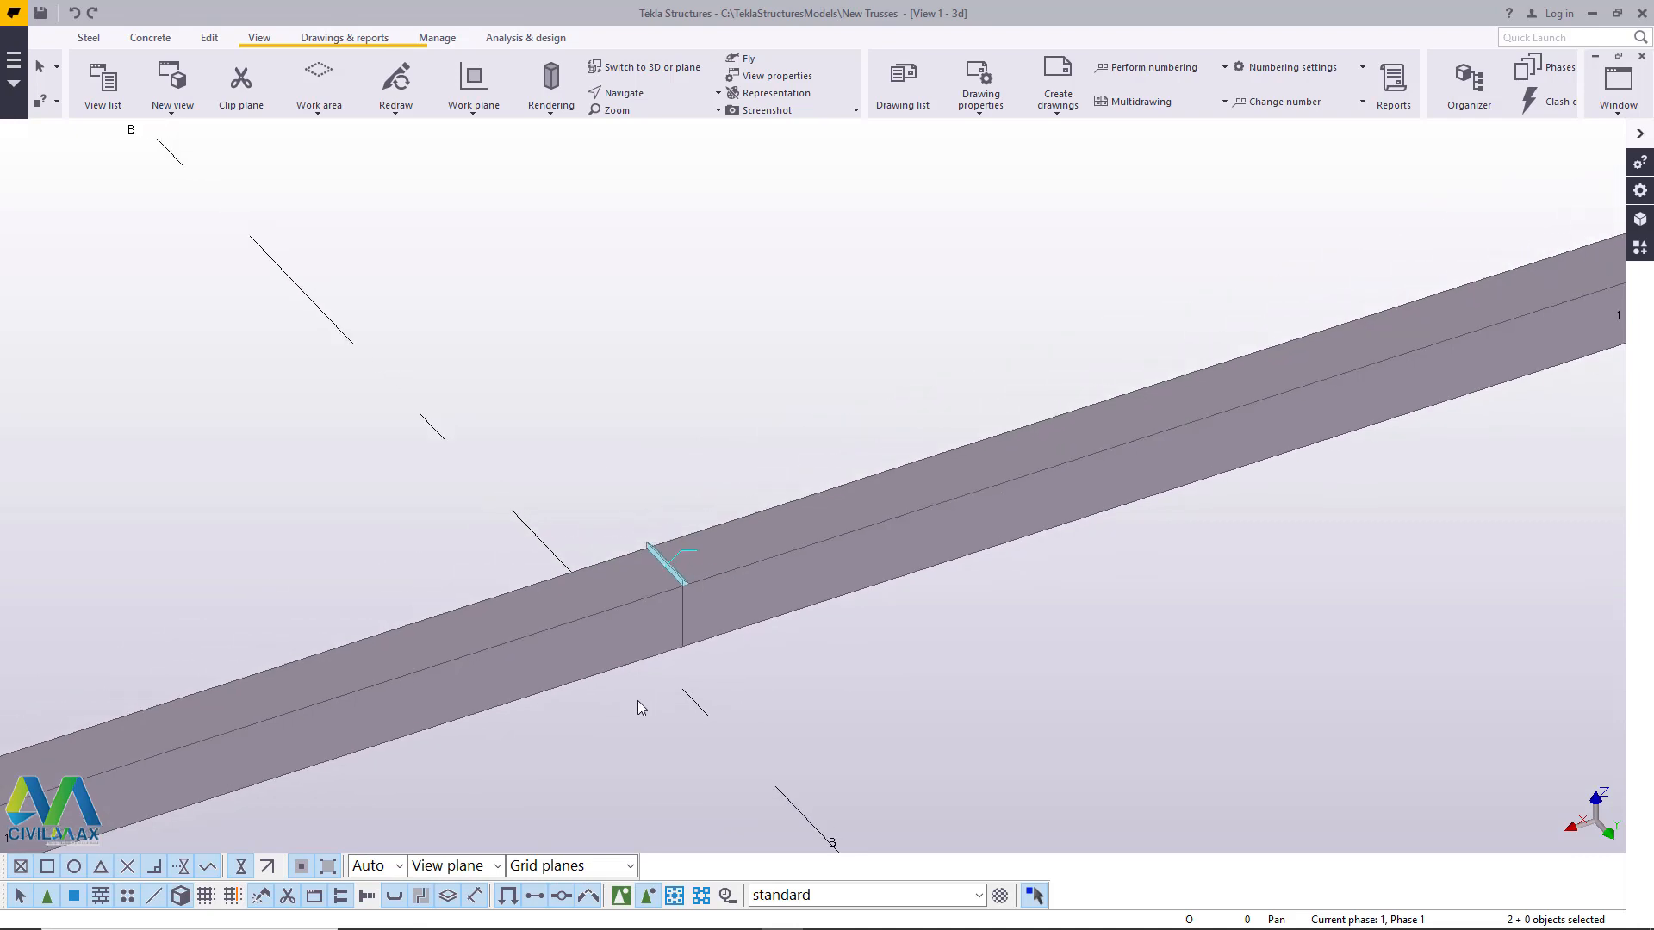
double_click(368, 896)
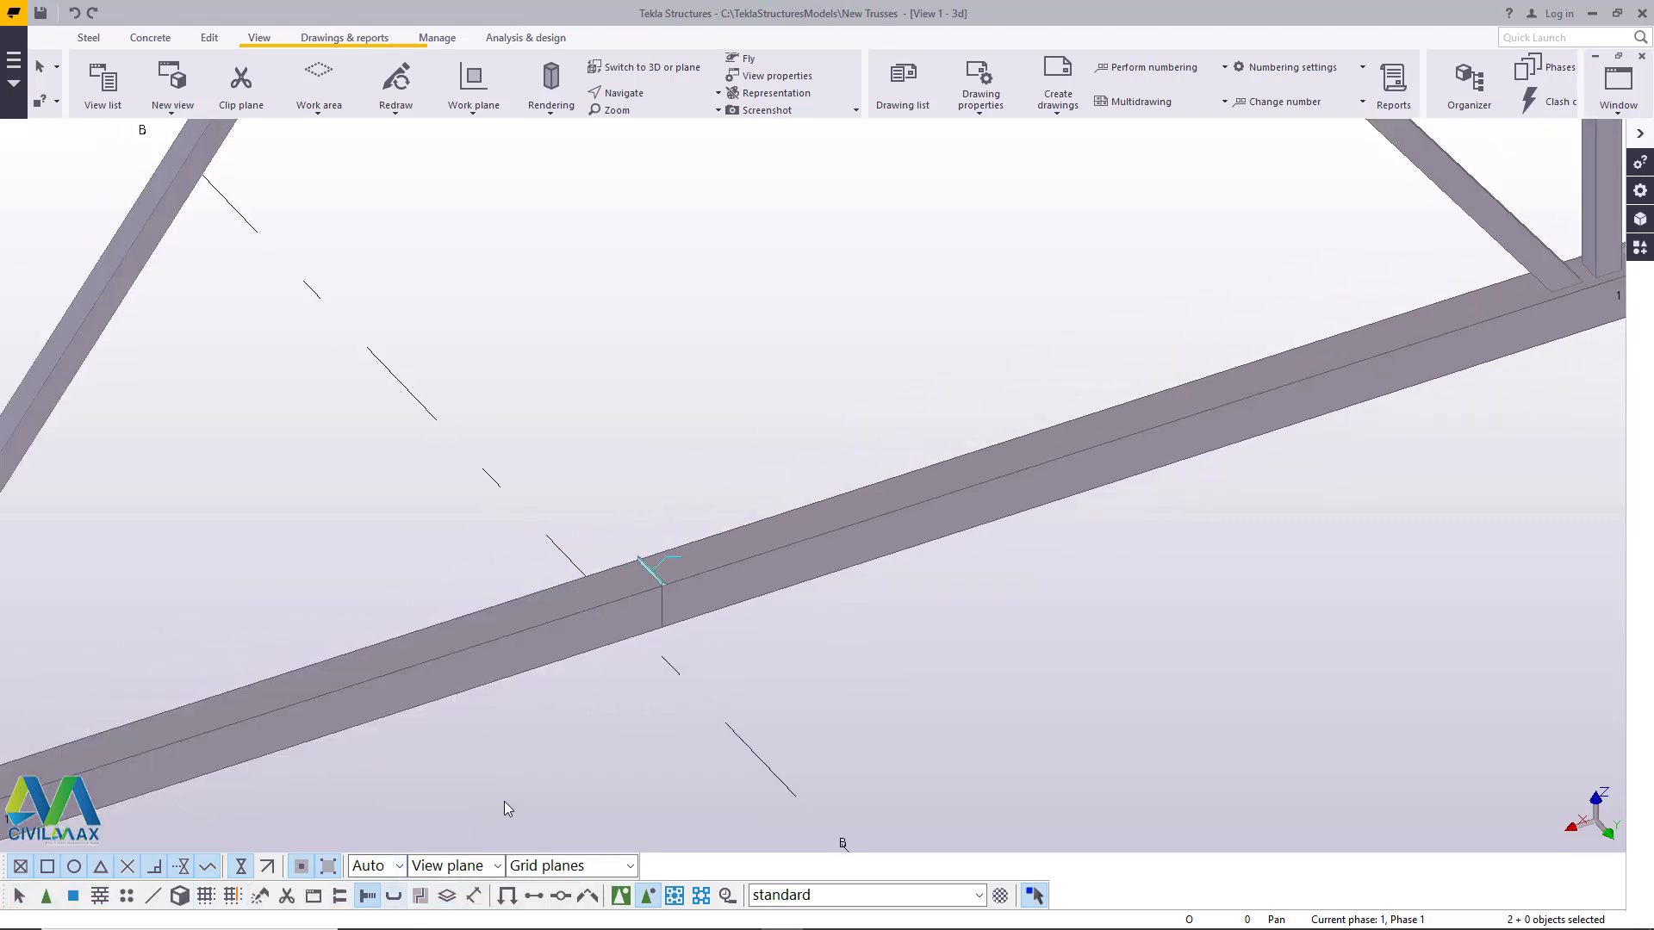
click(21, 898)
- Copy both apex plates together with their bolts linearly by dX 0, dY 0 and dZ -2000, and end the command
scroll(552, 700, down, 7)
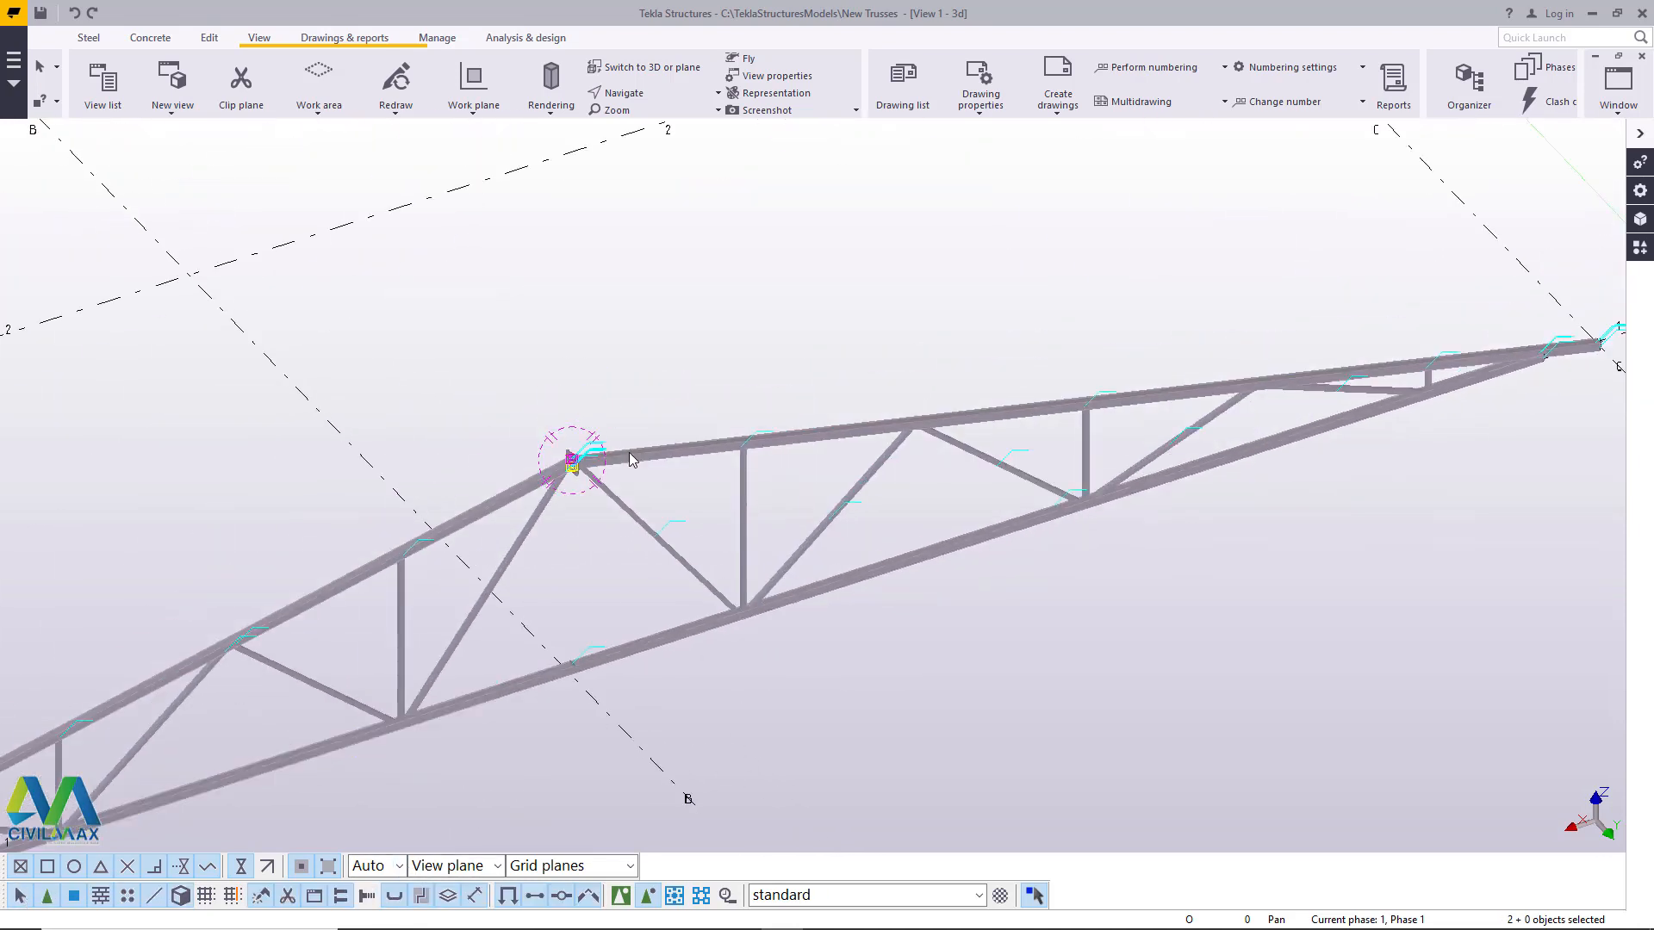
scroll(628, 452, up, 10)
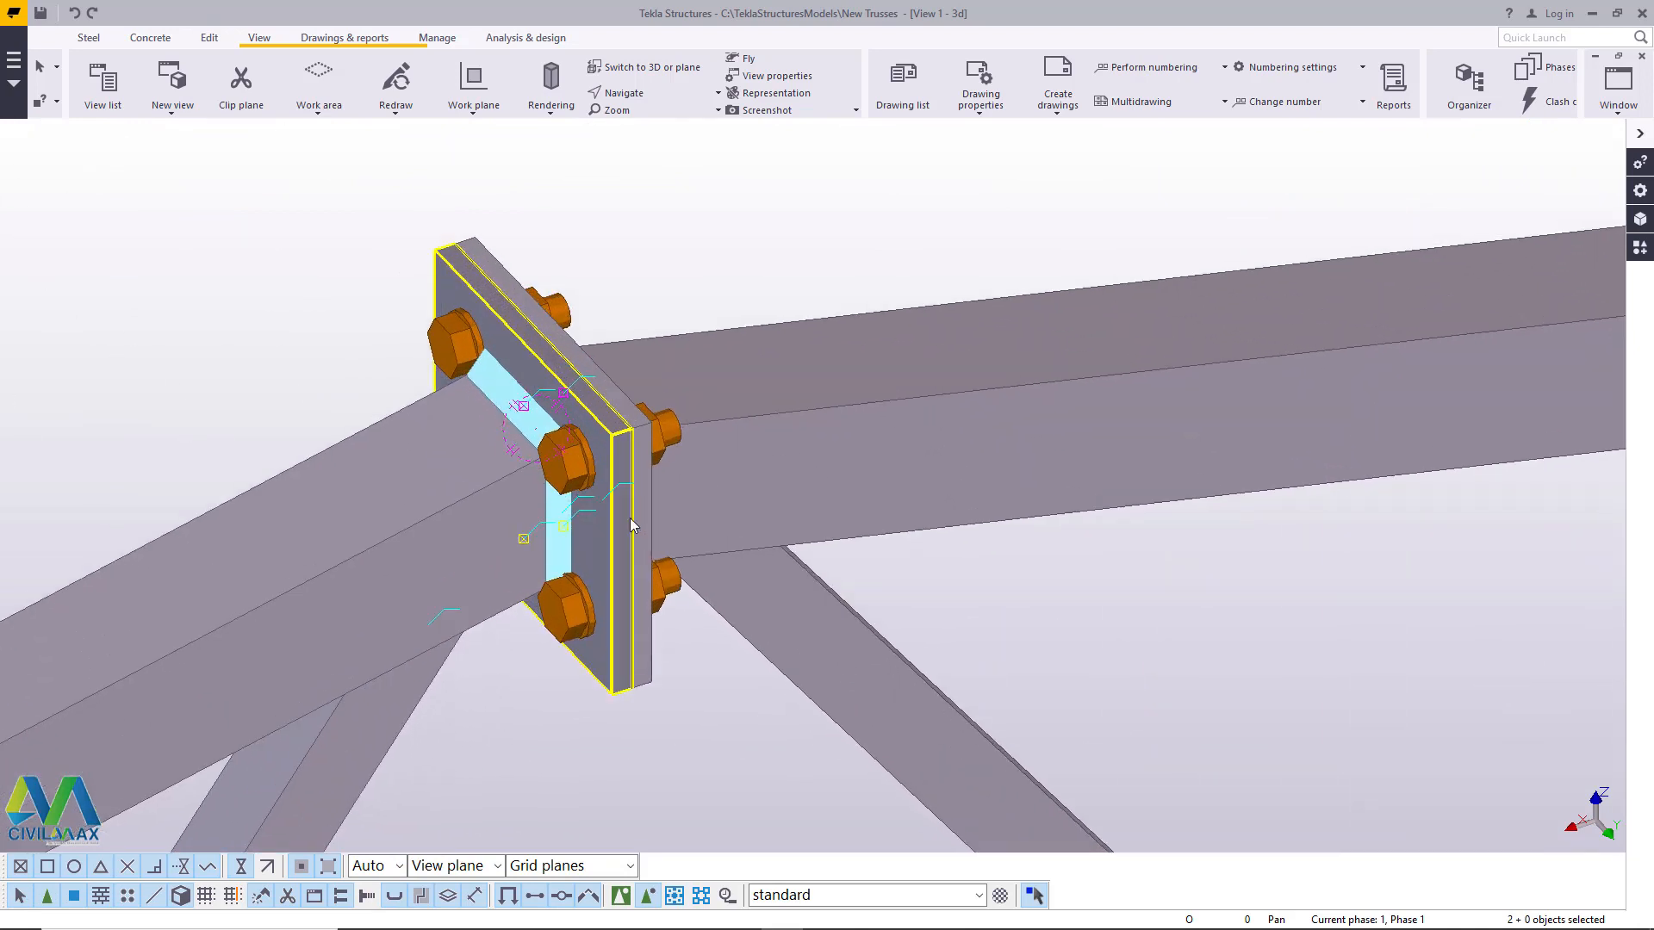
click(631, 524)
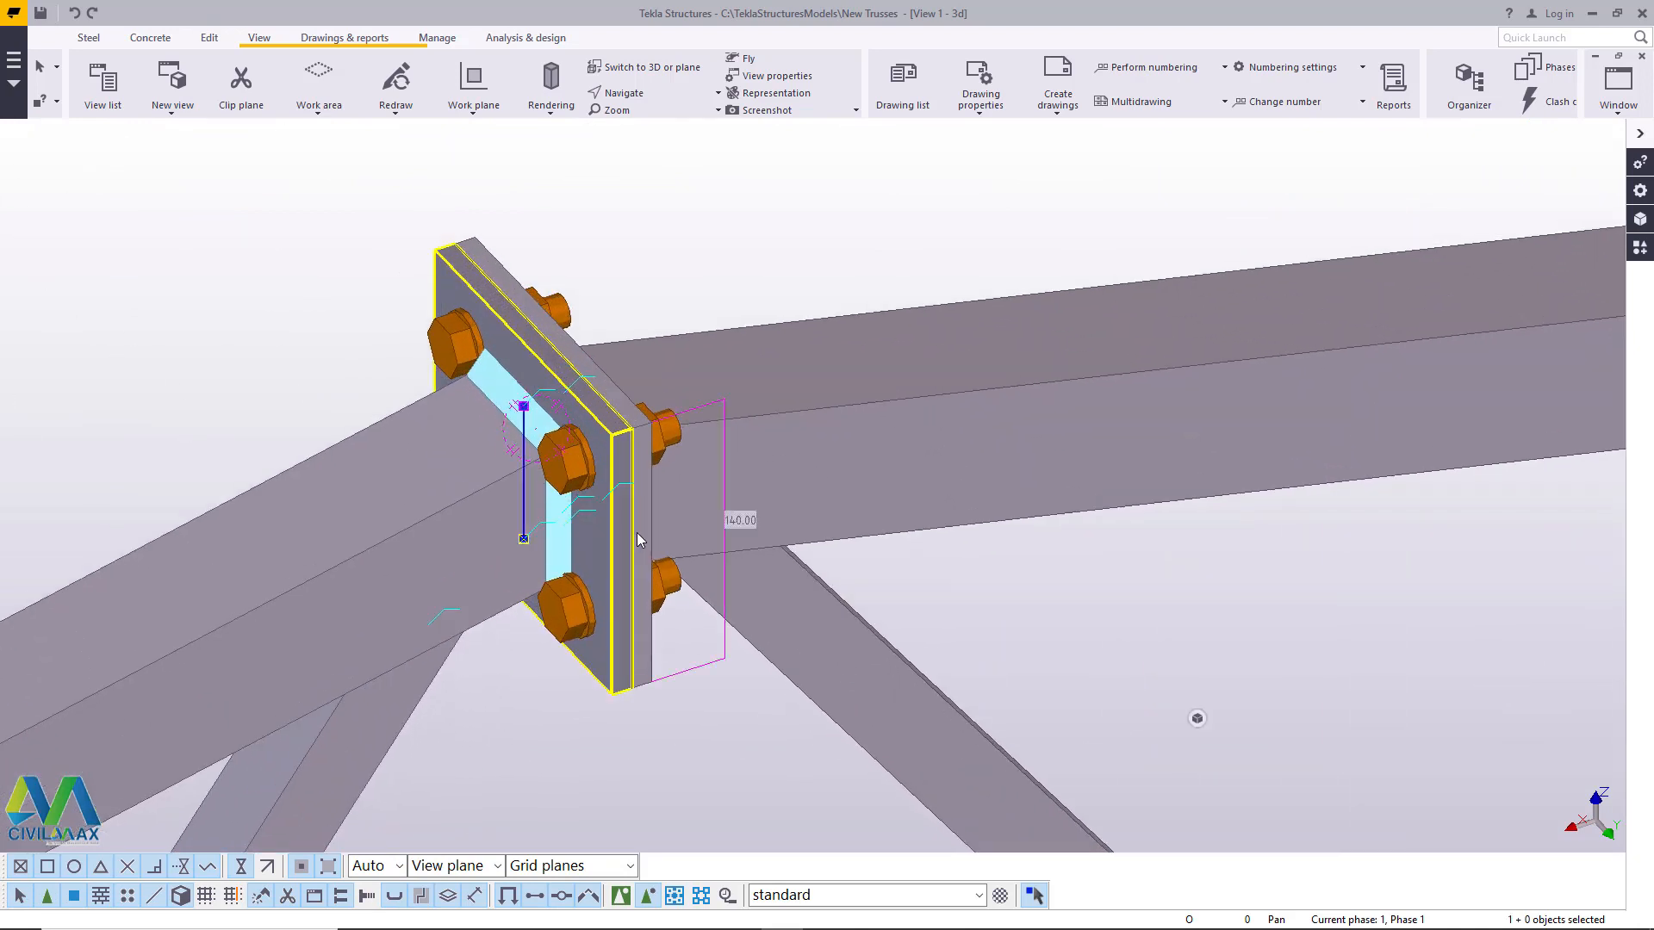
ctrl+click(637, 533)
ctrl+click(581, 460)
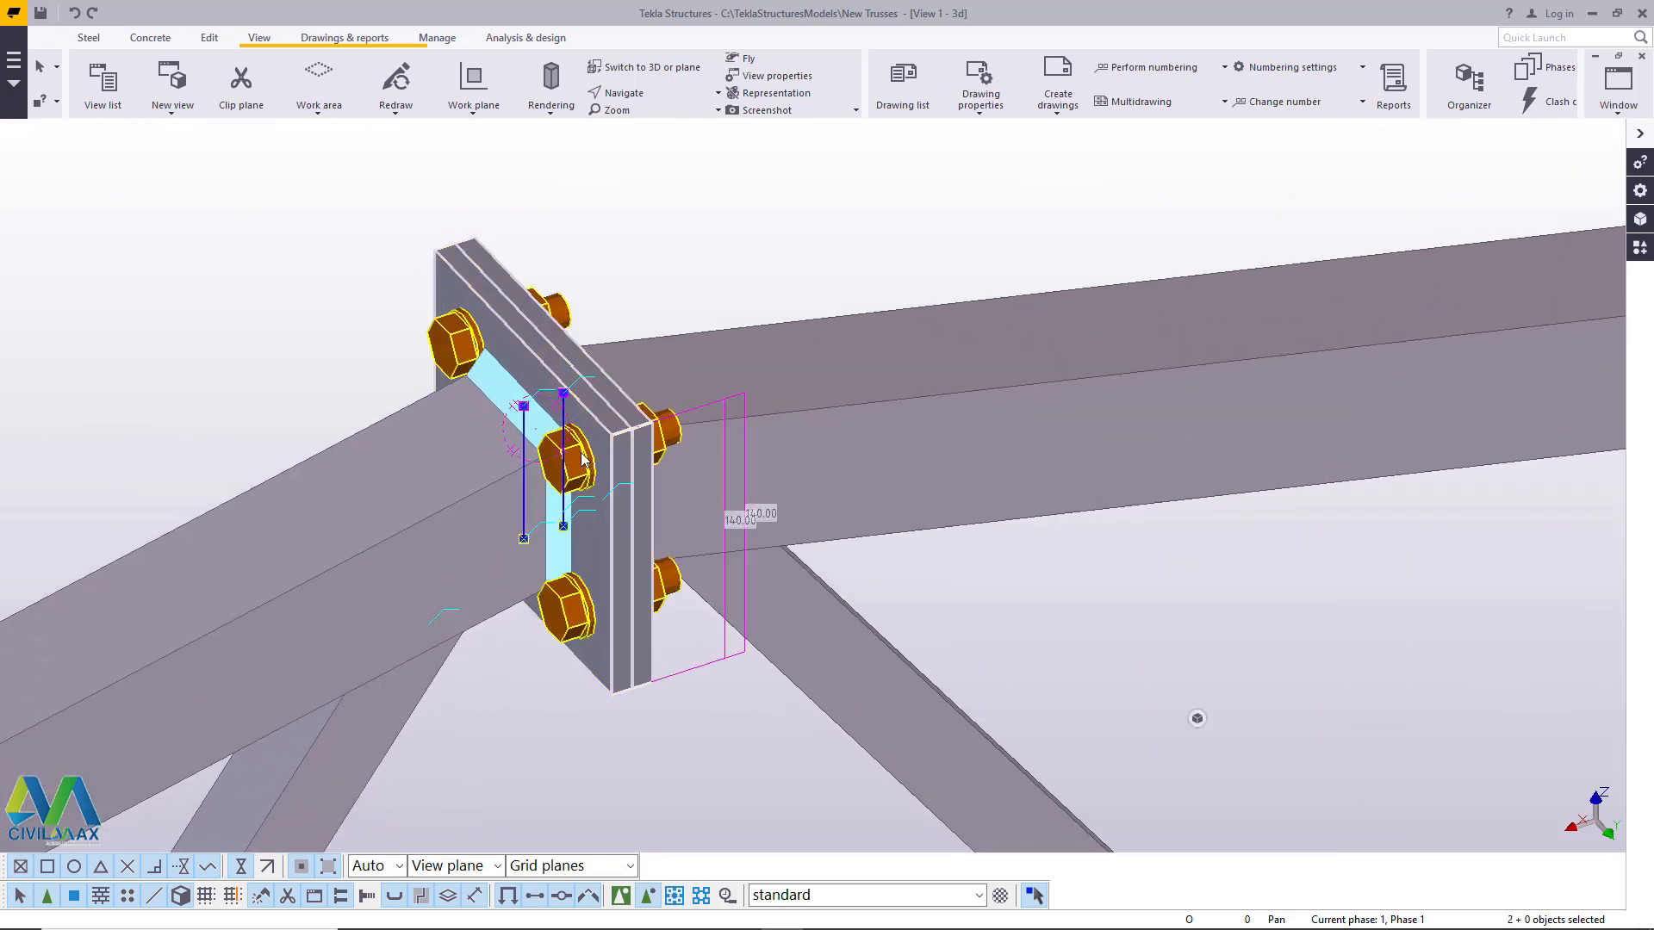
right_click(743, 184)
mouse_move(834, 237)
click(996, 238)
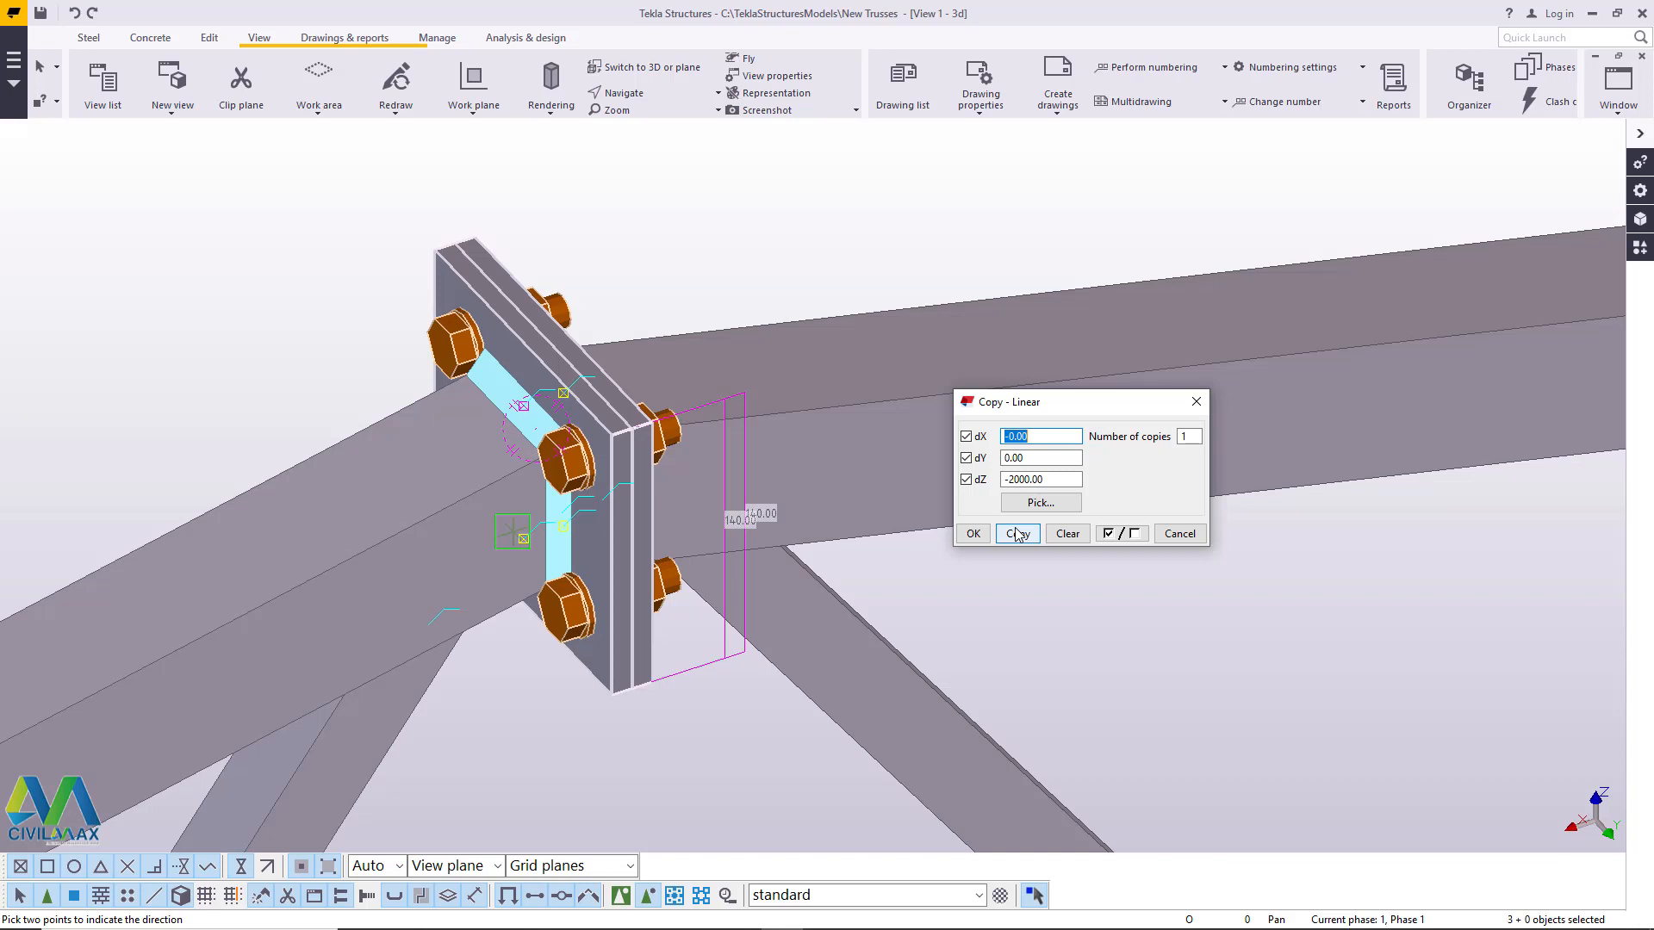
click(1015, 536)
click(973, 534)
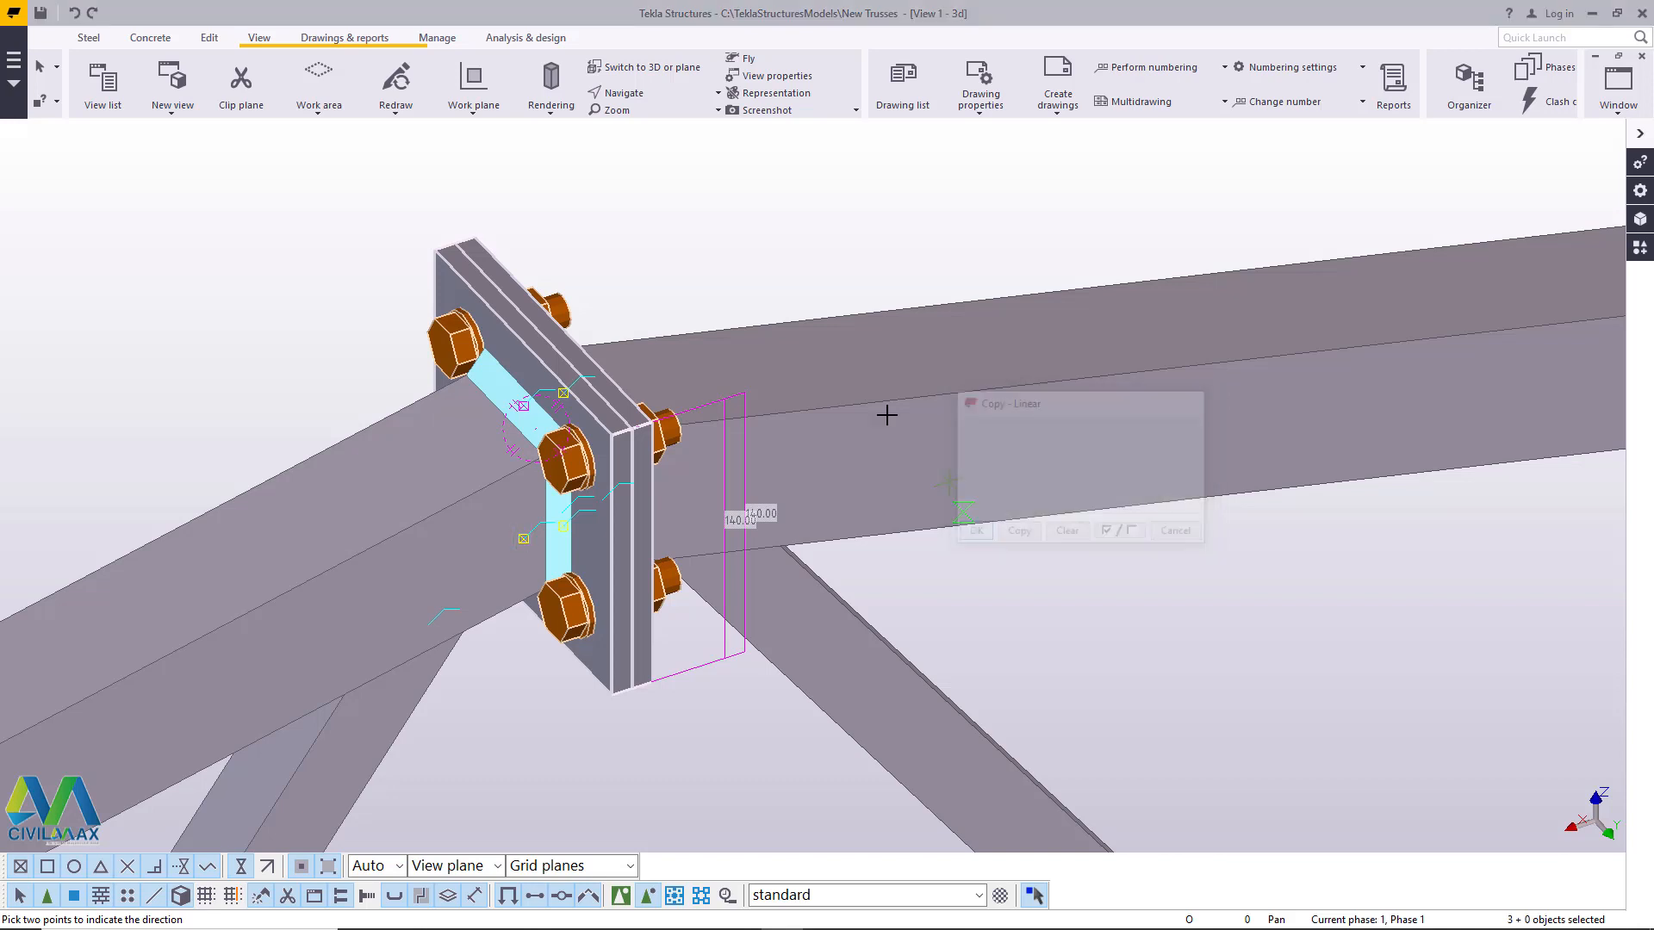
right_click(833, 326)
click(879, 336)
- Delete the weld at the bottom chord joint above the copied bolted plates
scroll(774, 266, down, 10)
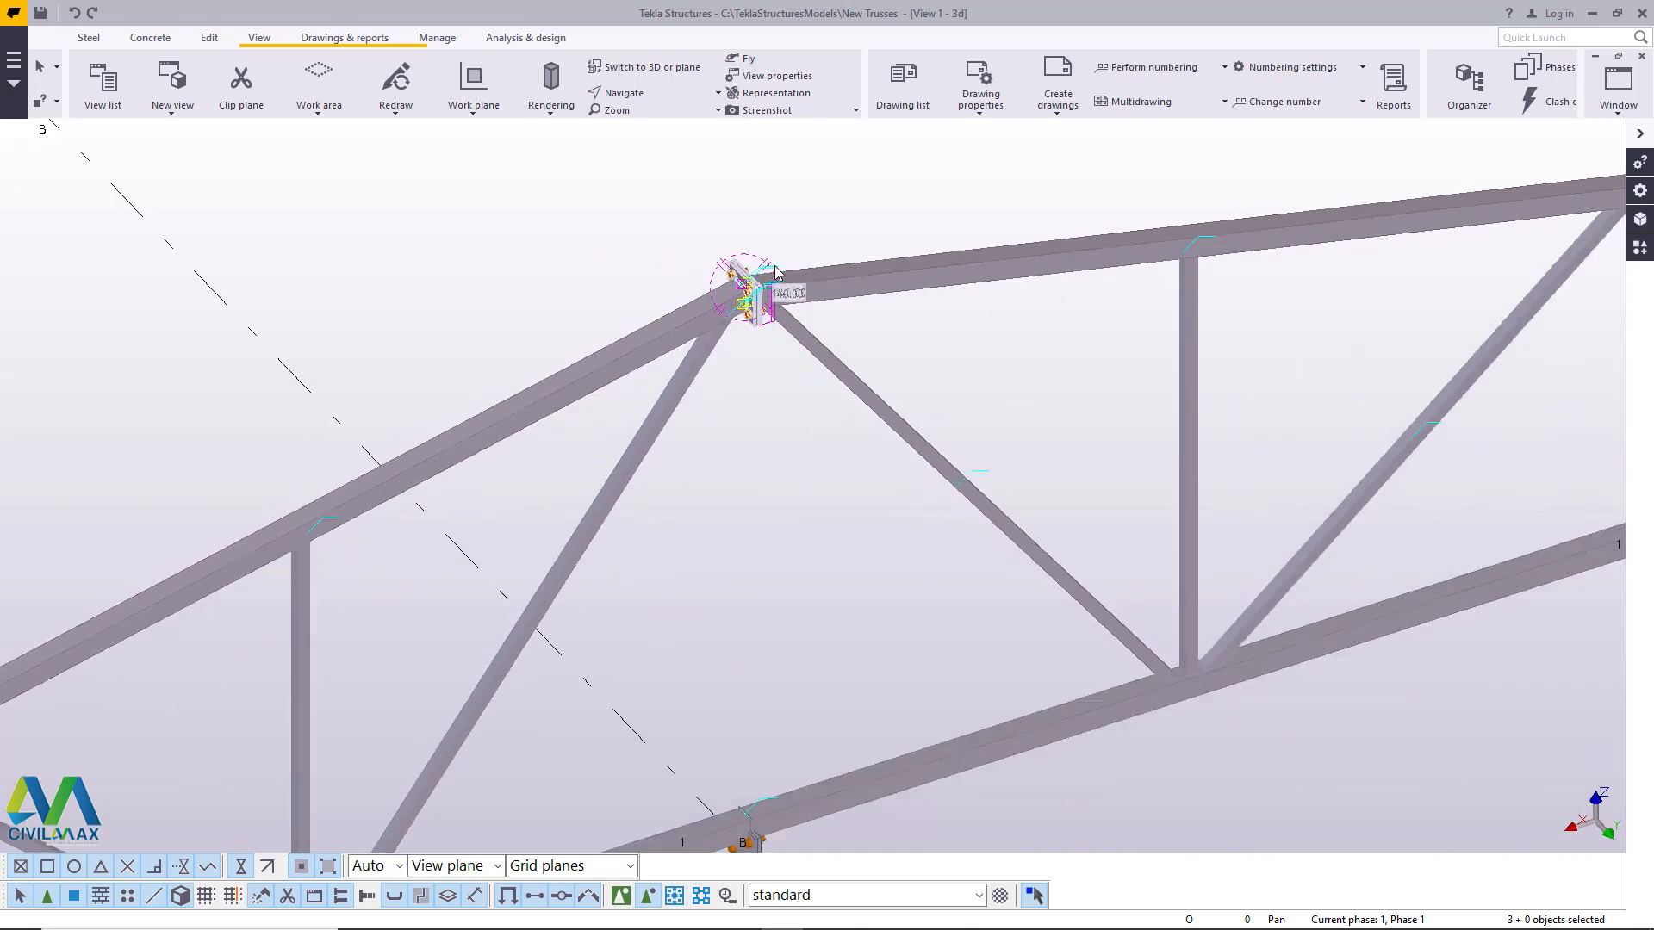
scroll(819, 673, up, 12)
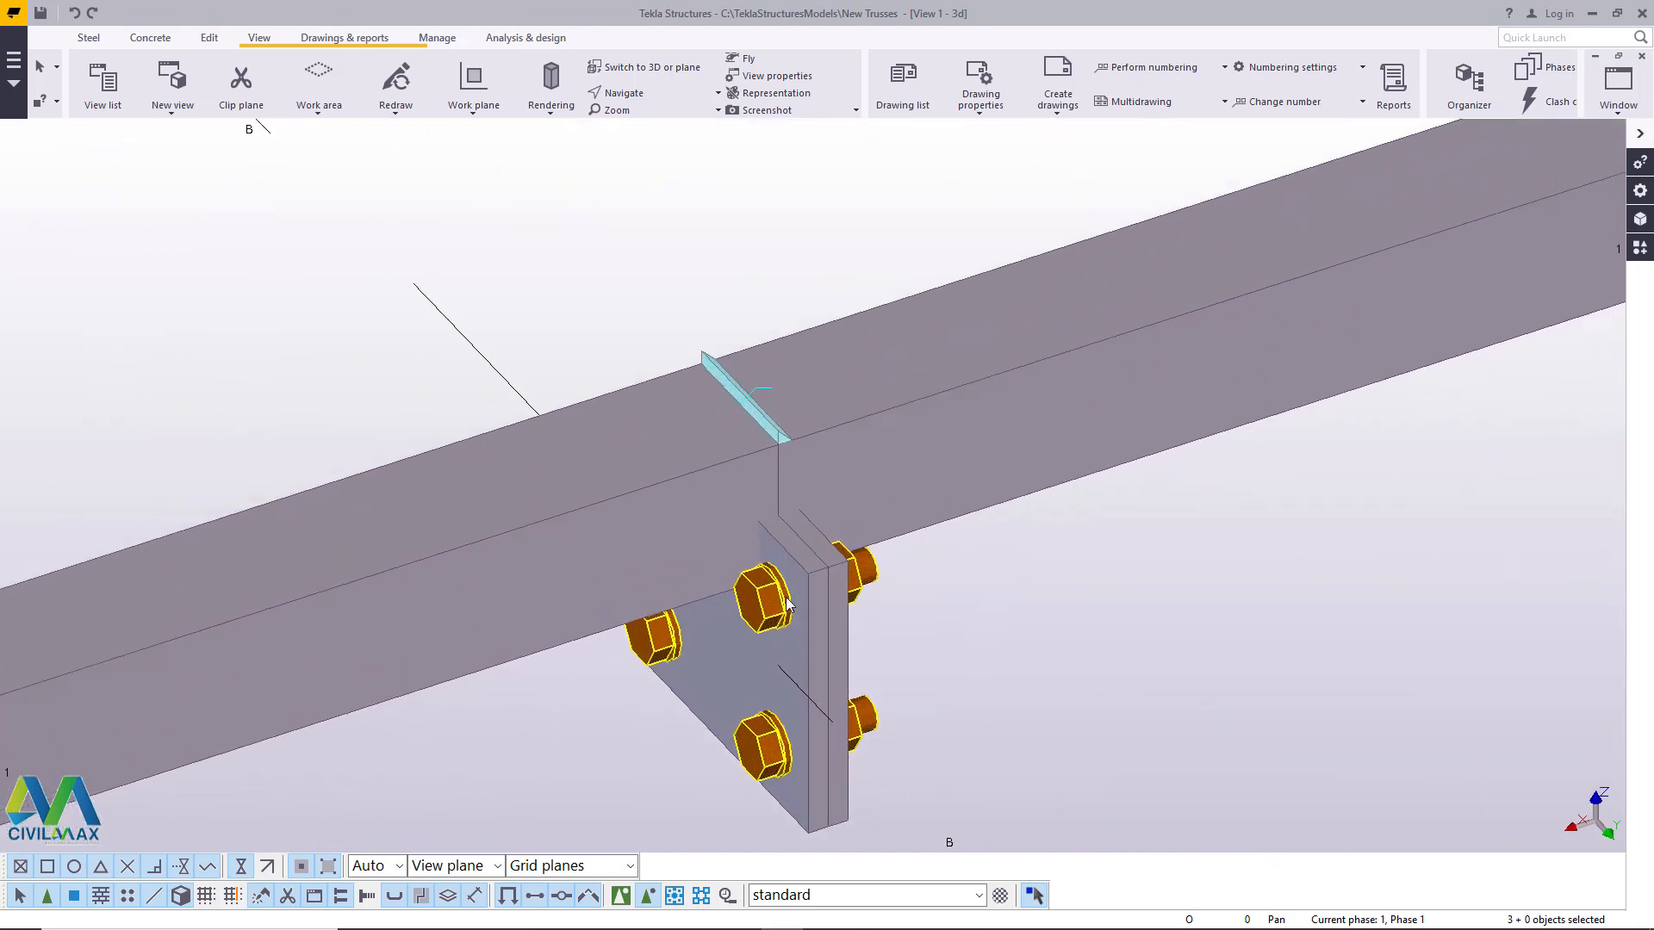
scroll(810, 568, down, 4)
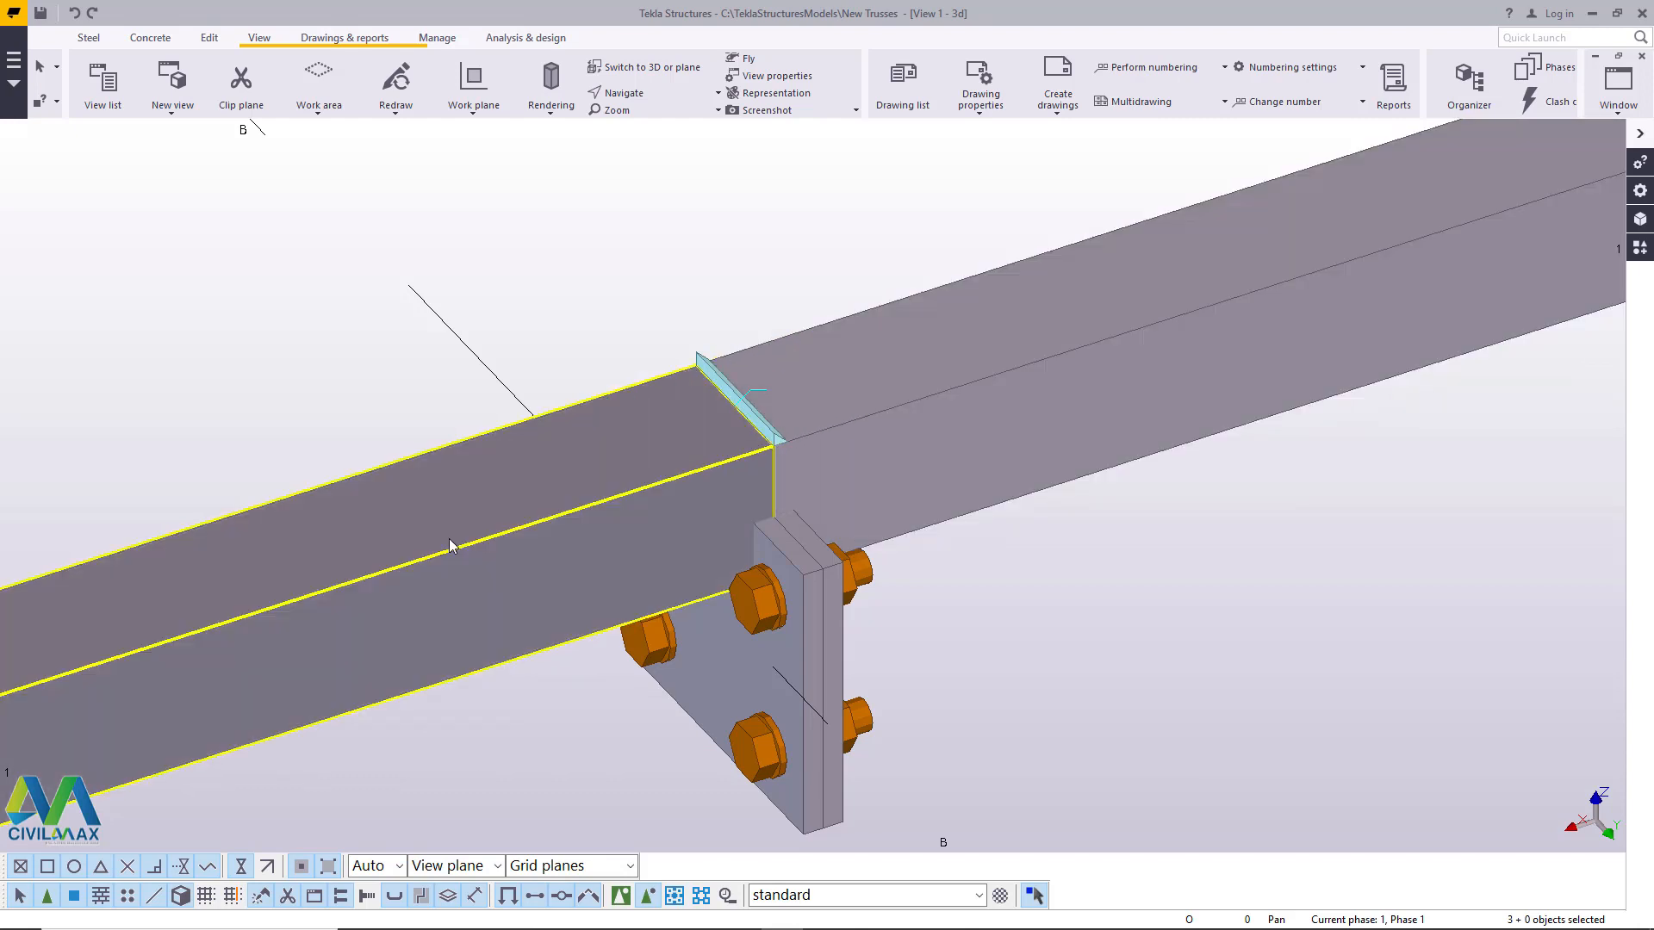
scroll(829, 477, down, 1)
scroll(298, 598, down, 1)
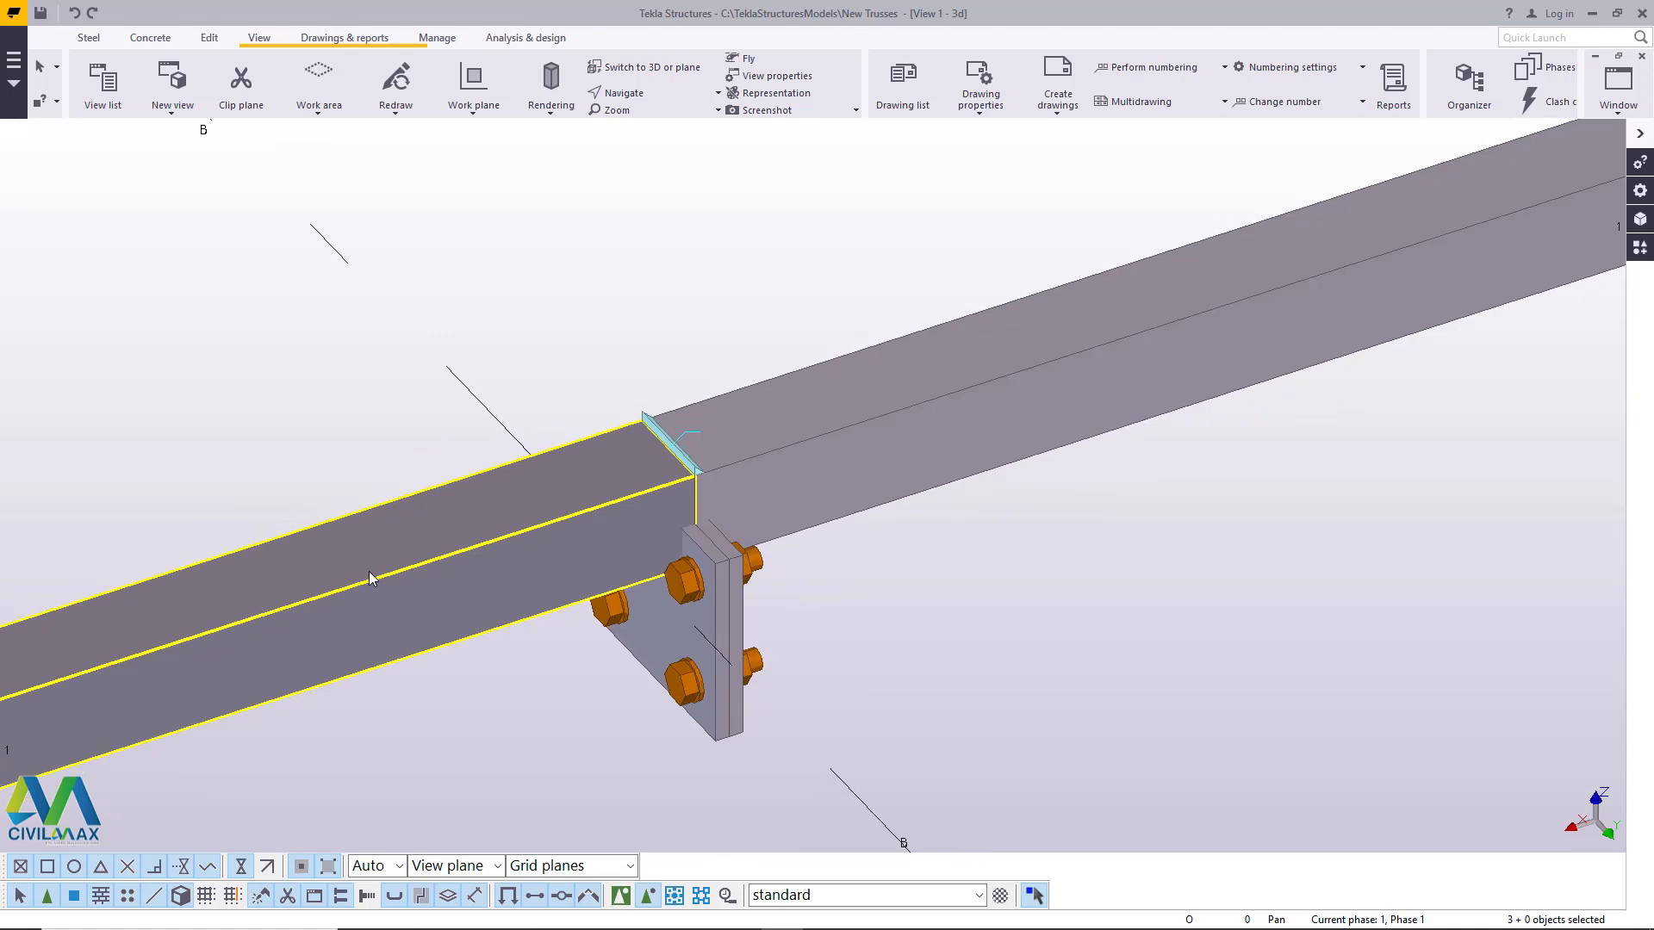
scroll(675, 445, up, 2)
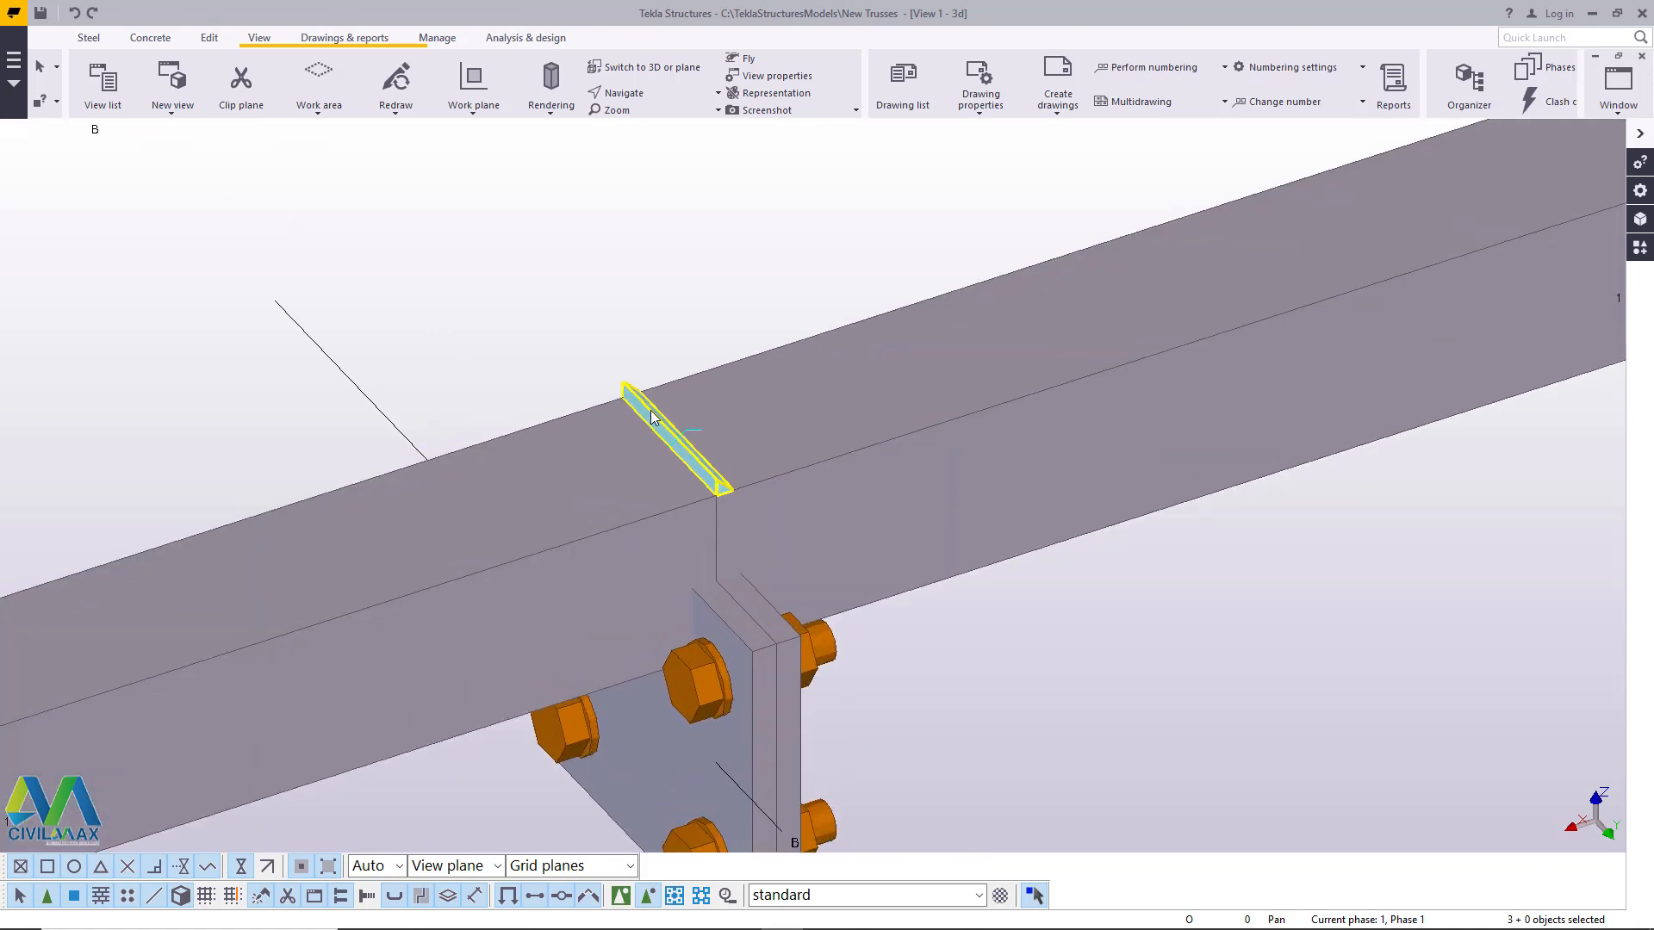
click(650, 413)
key(Escape)
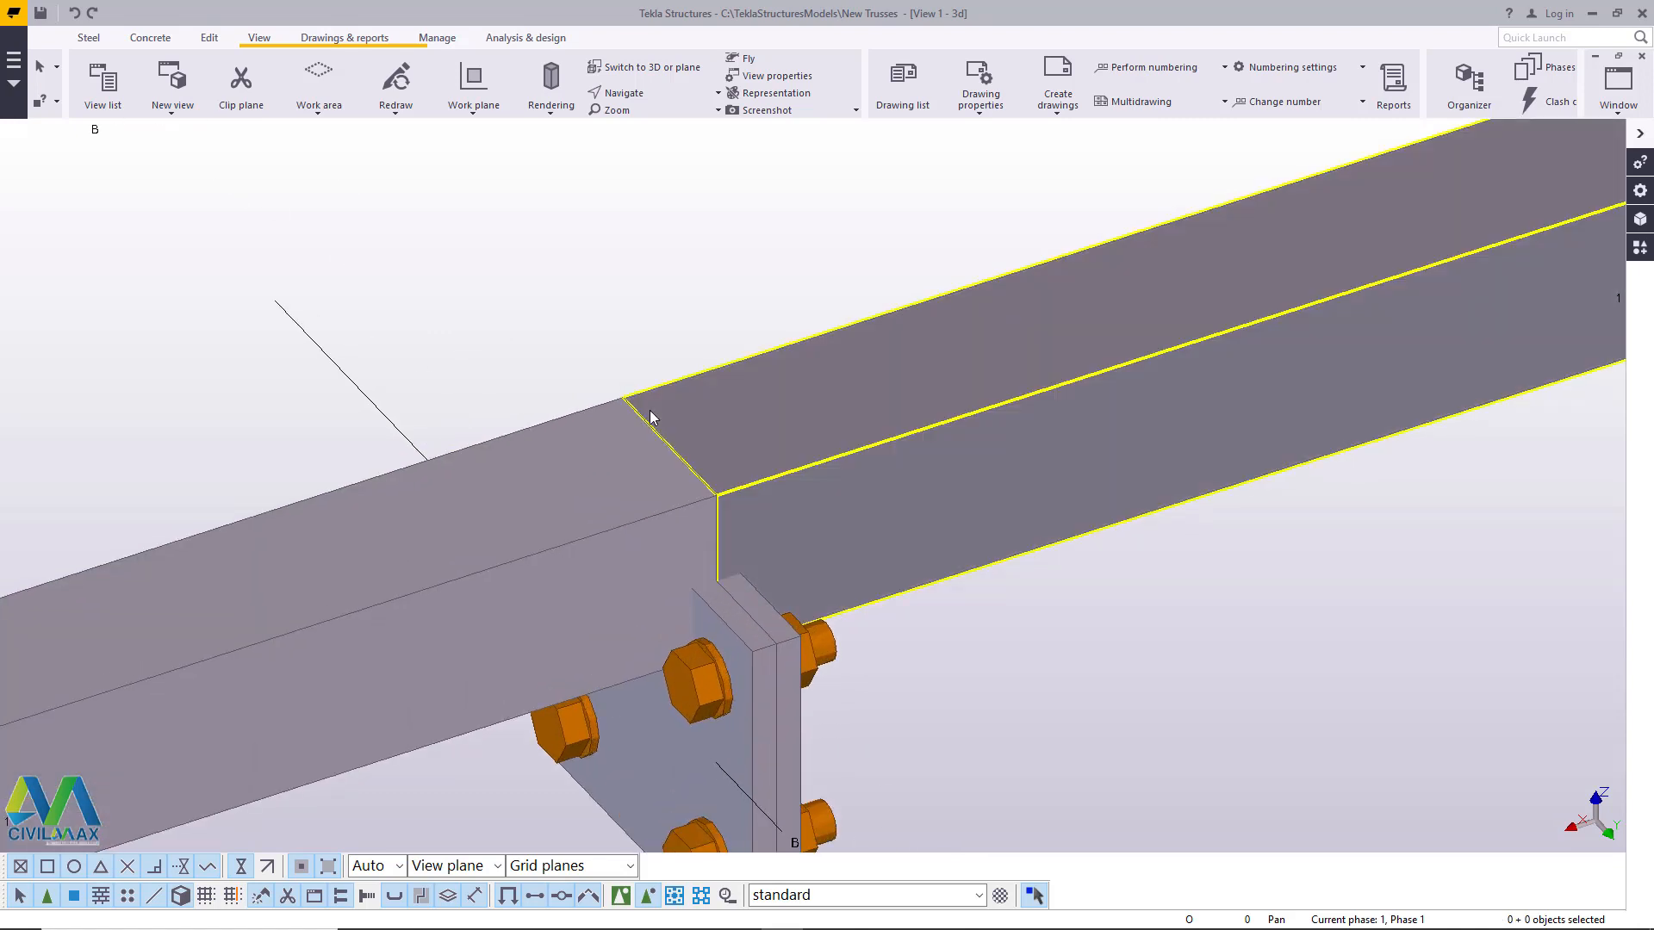
- Create points at the bottom chord joint's upper edge corner and where the joint line meets the top of the copied plates
scroll(696, 432, down, 1)
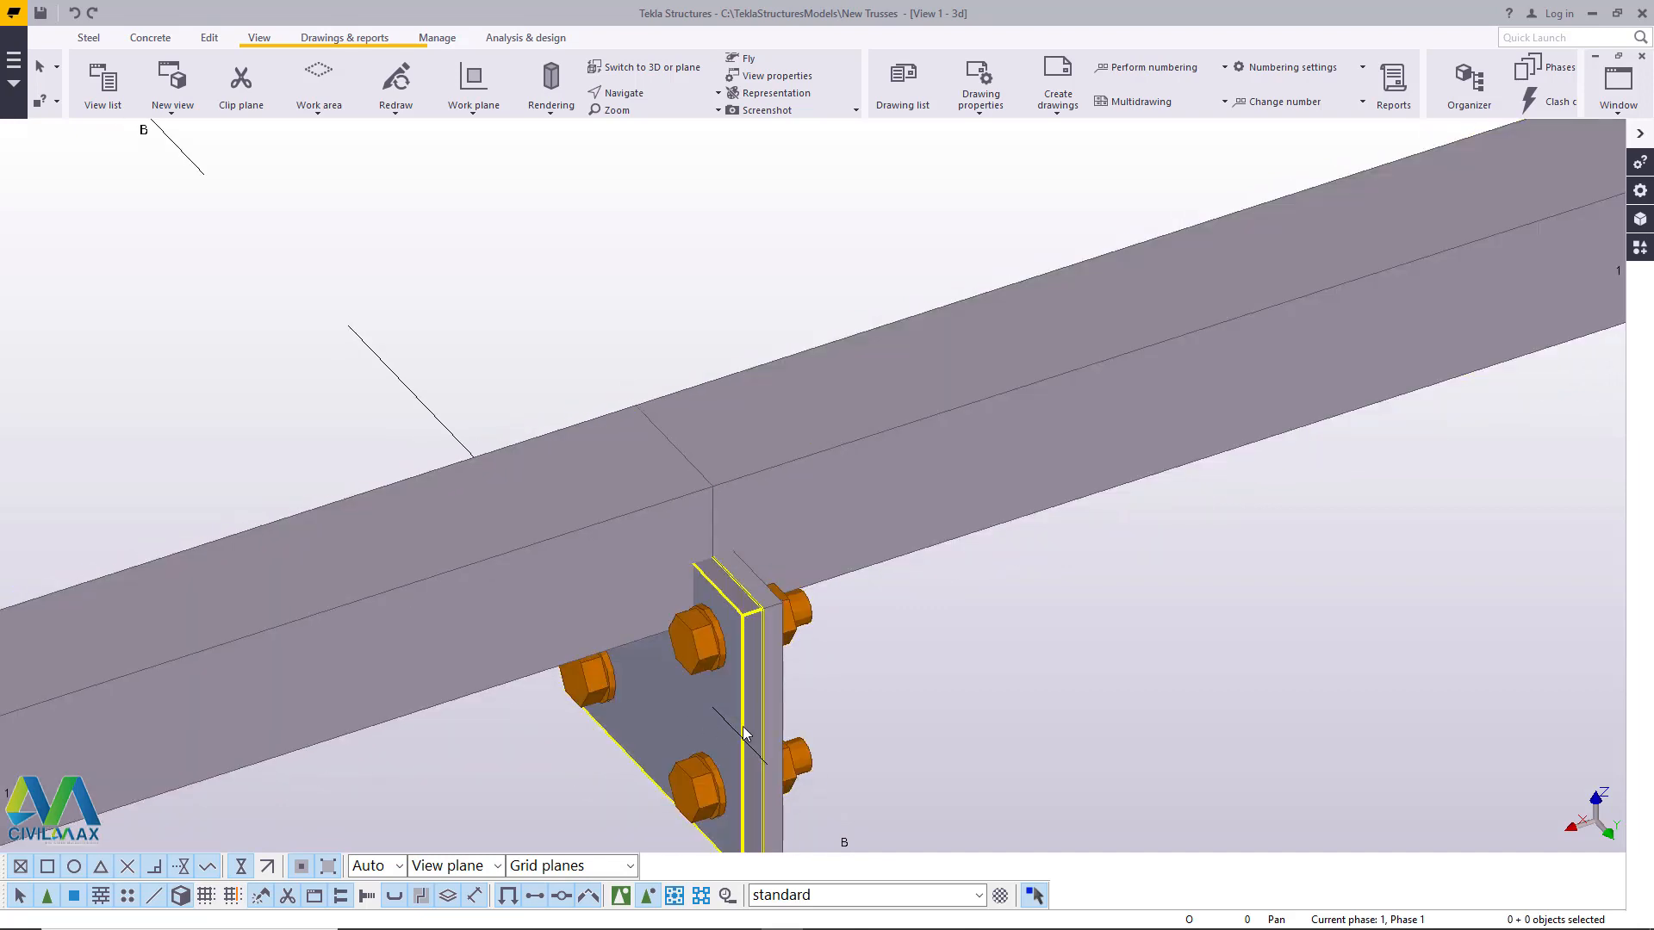
scroll(747, 724, down, 1)
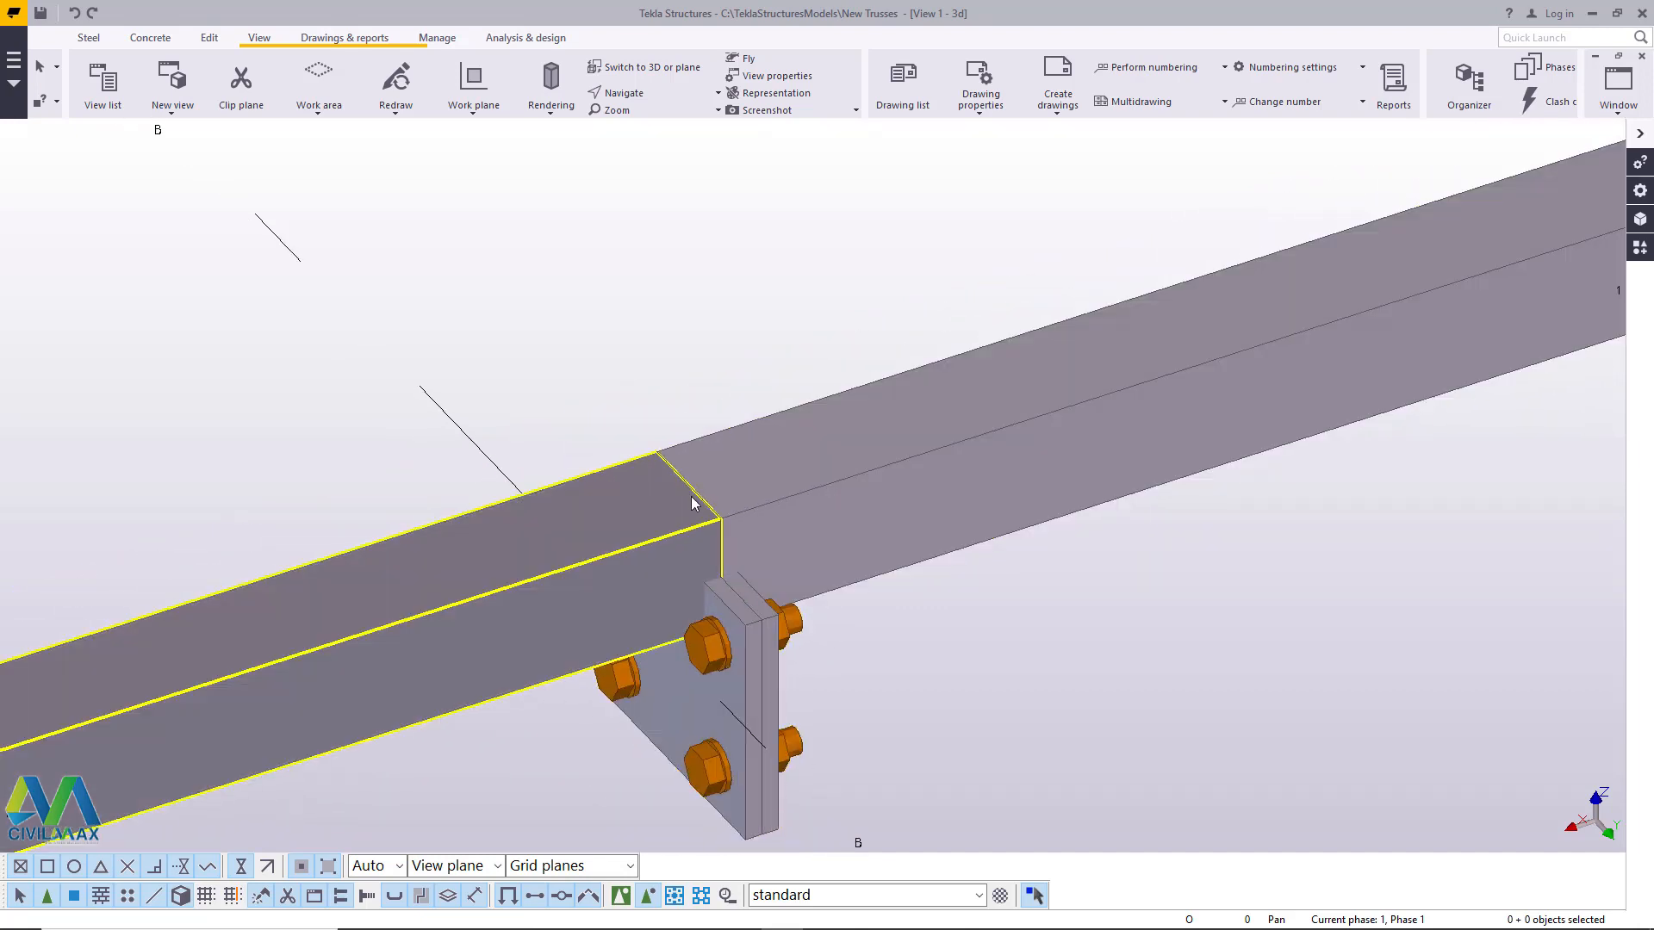
scroll(696, 519, up, 2)
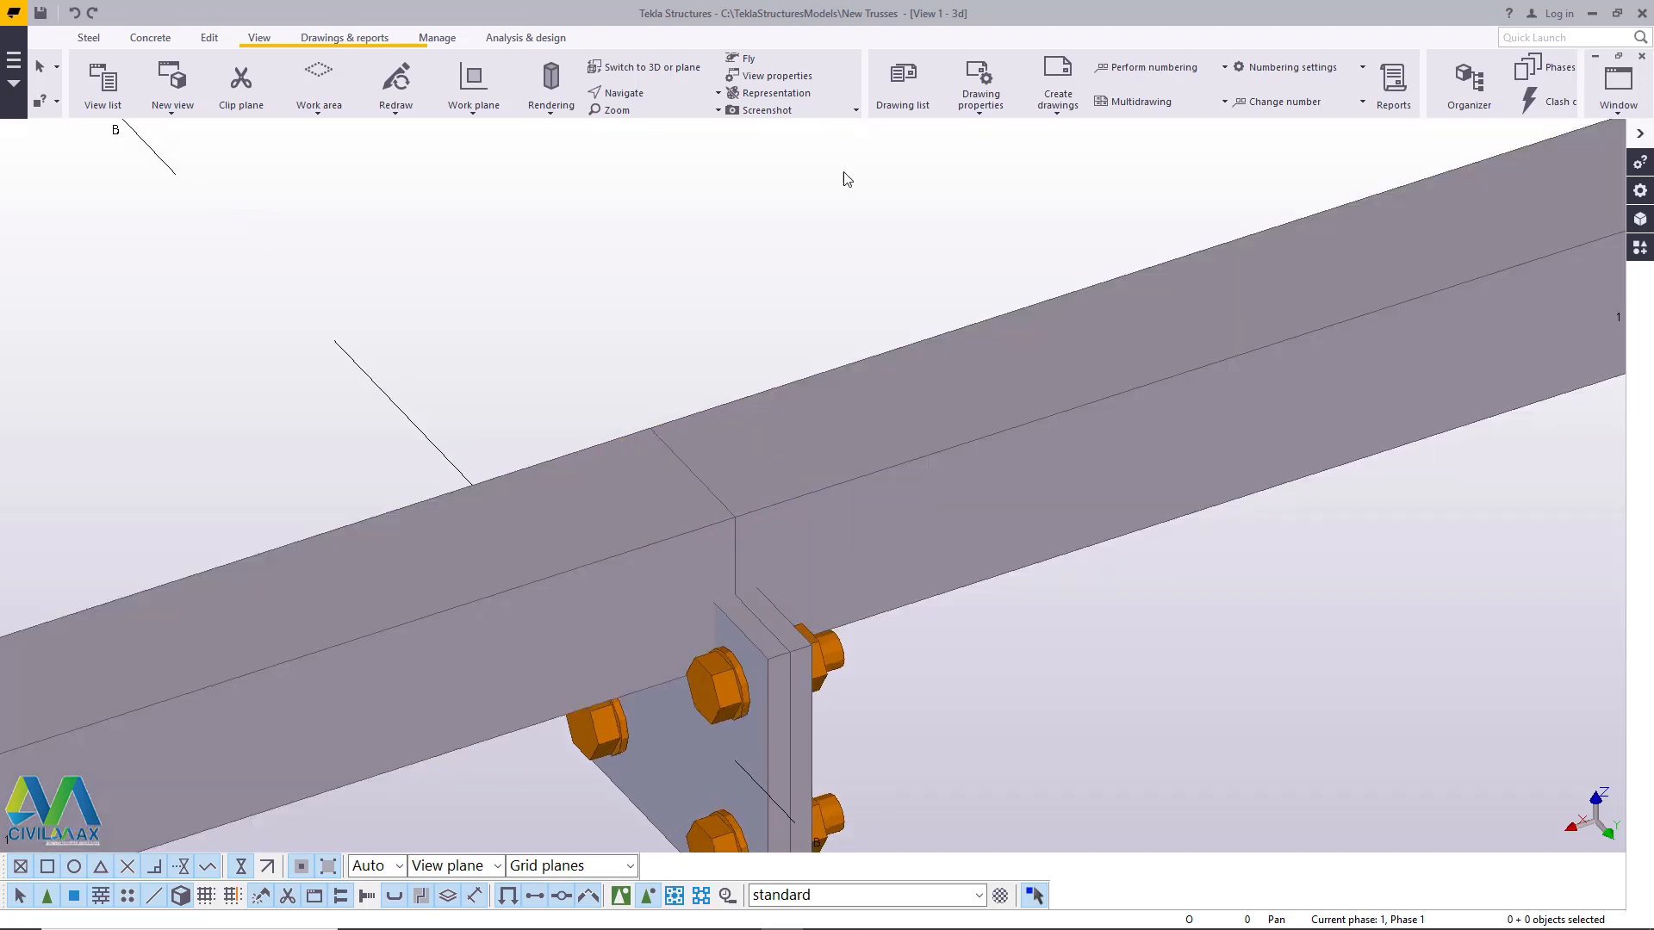
click(210, 38)
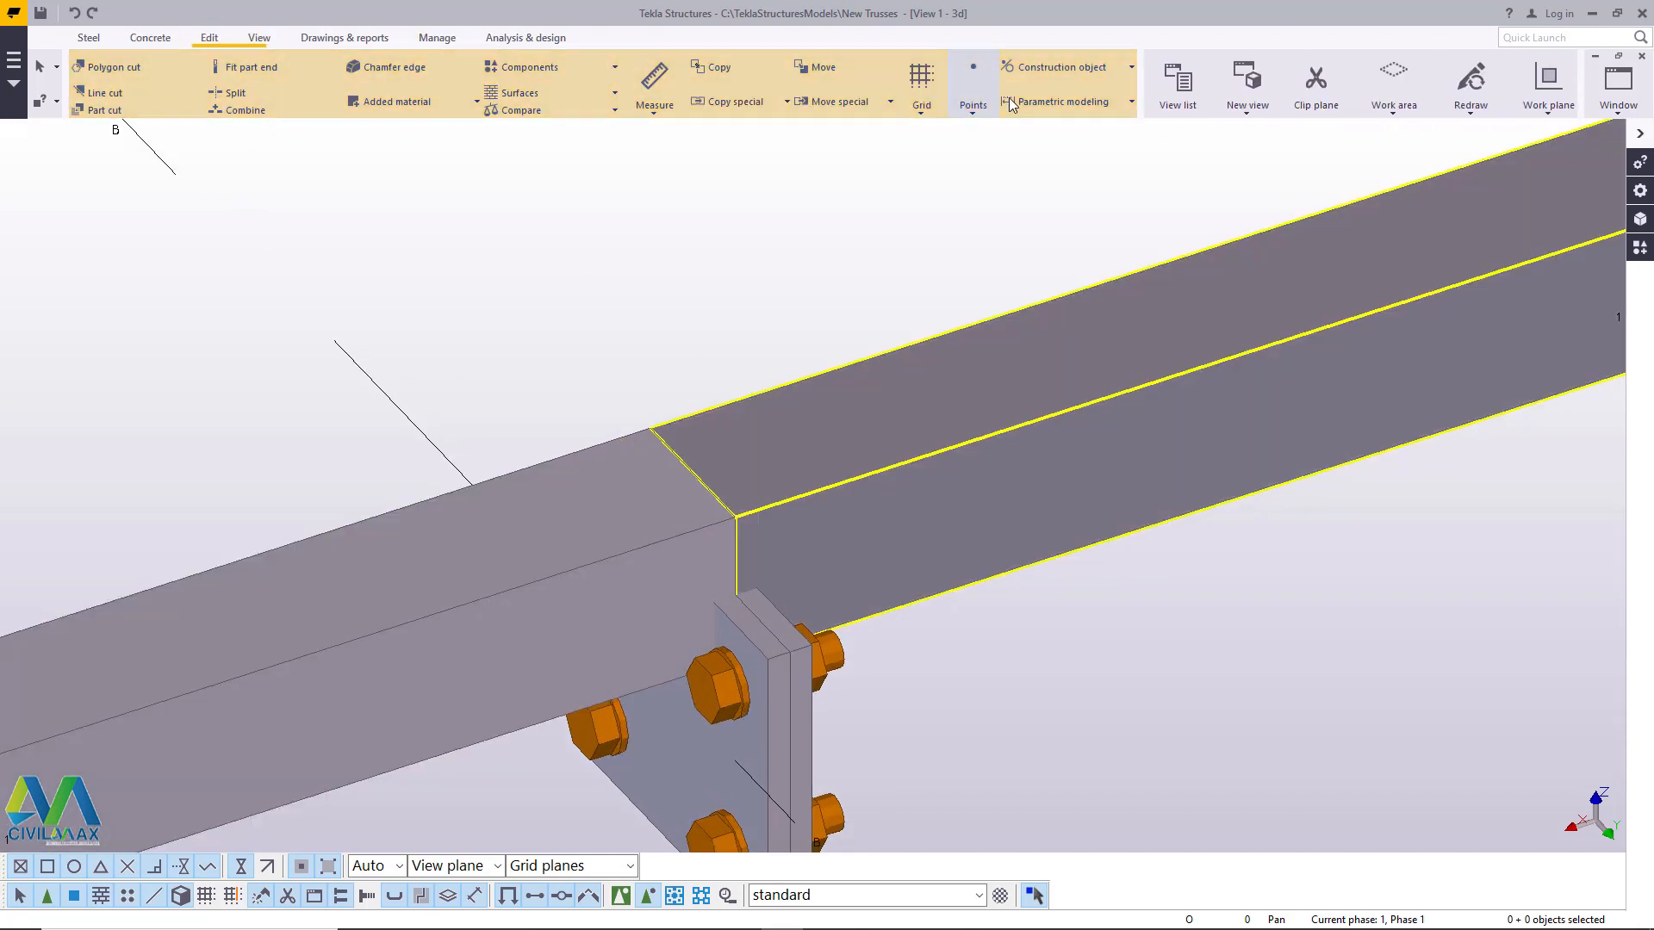
click(973, 95)
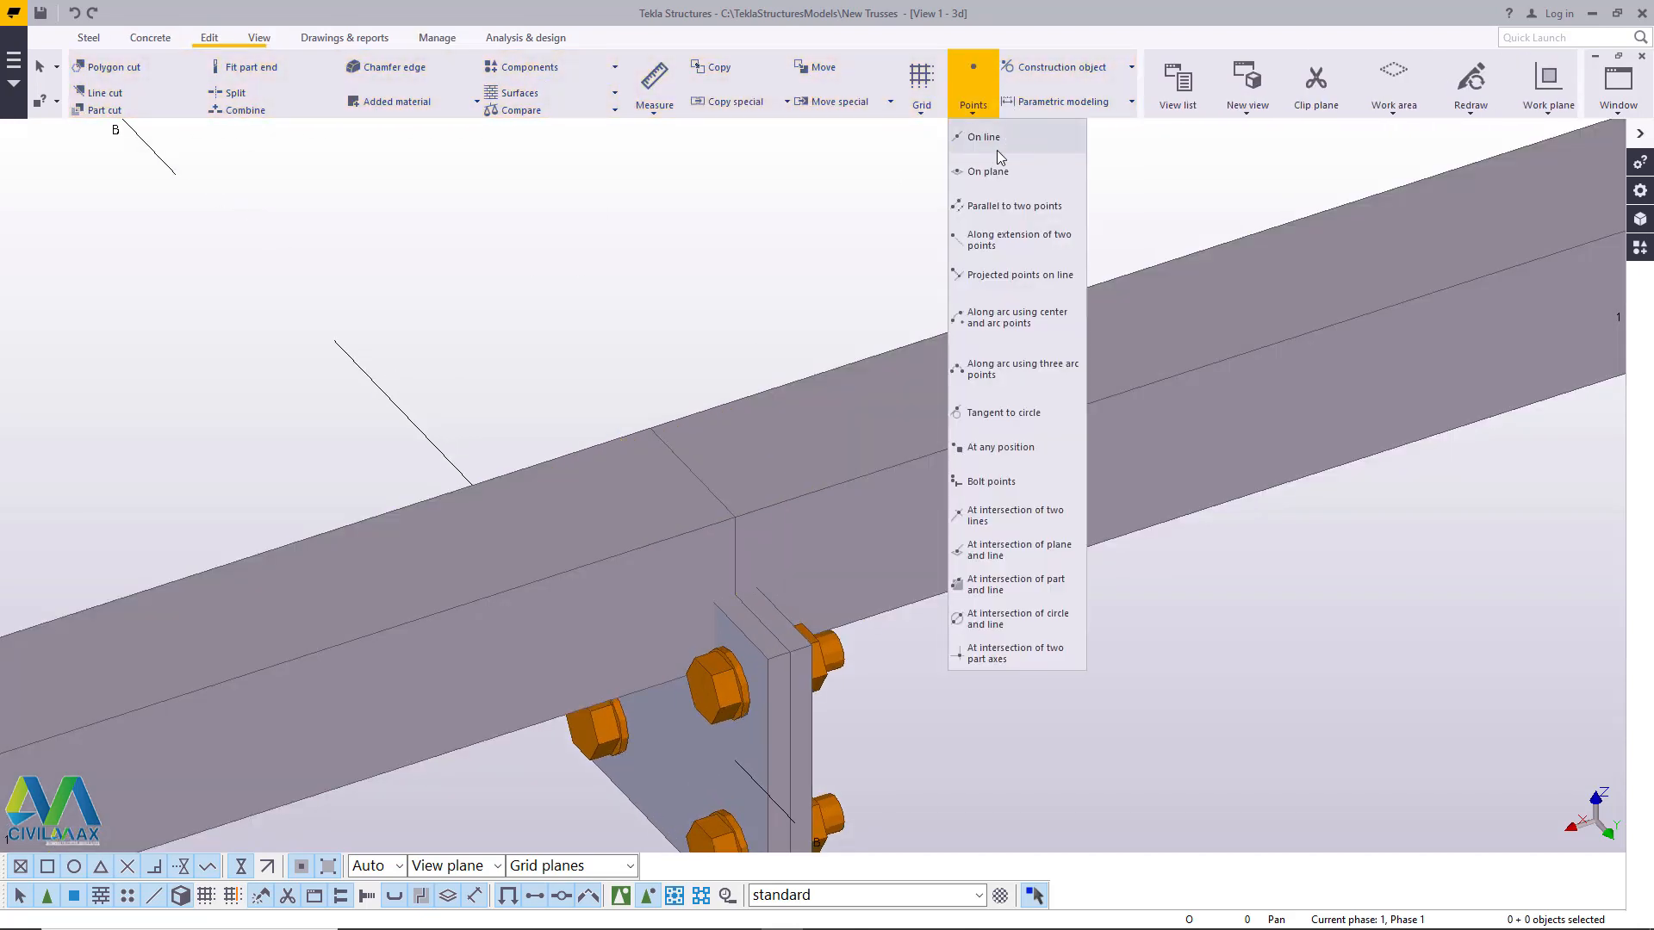
click(1016, 448)
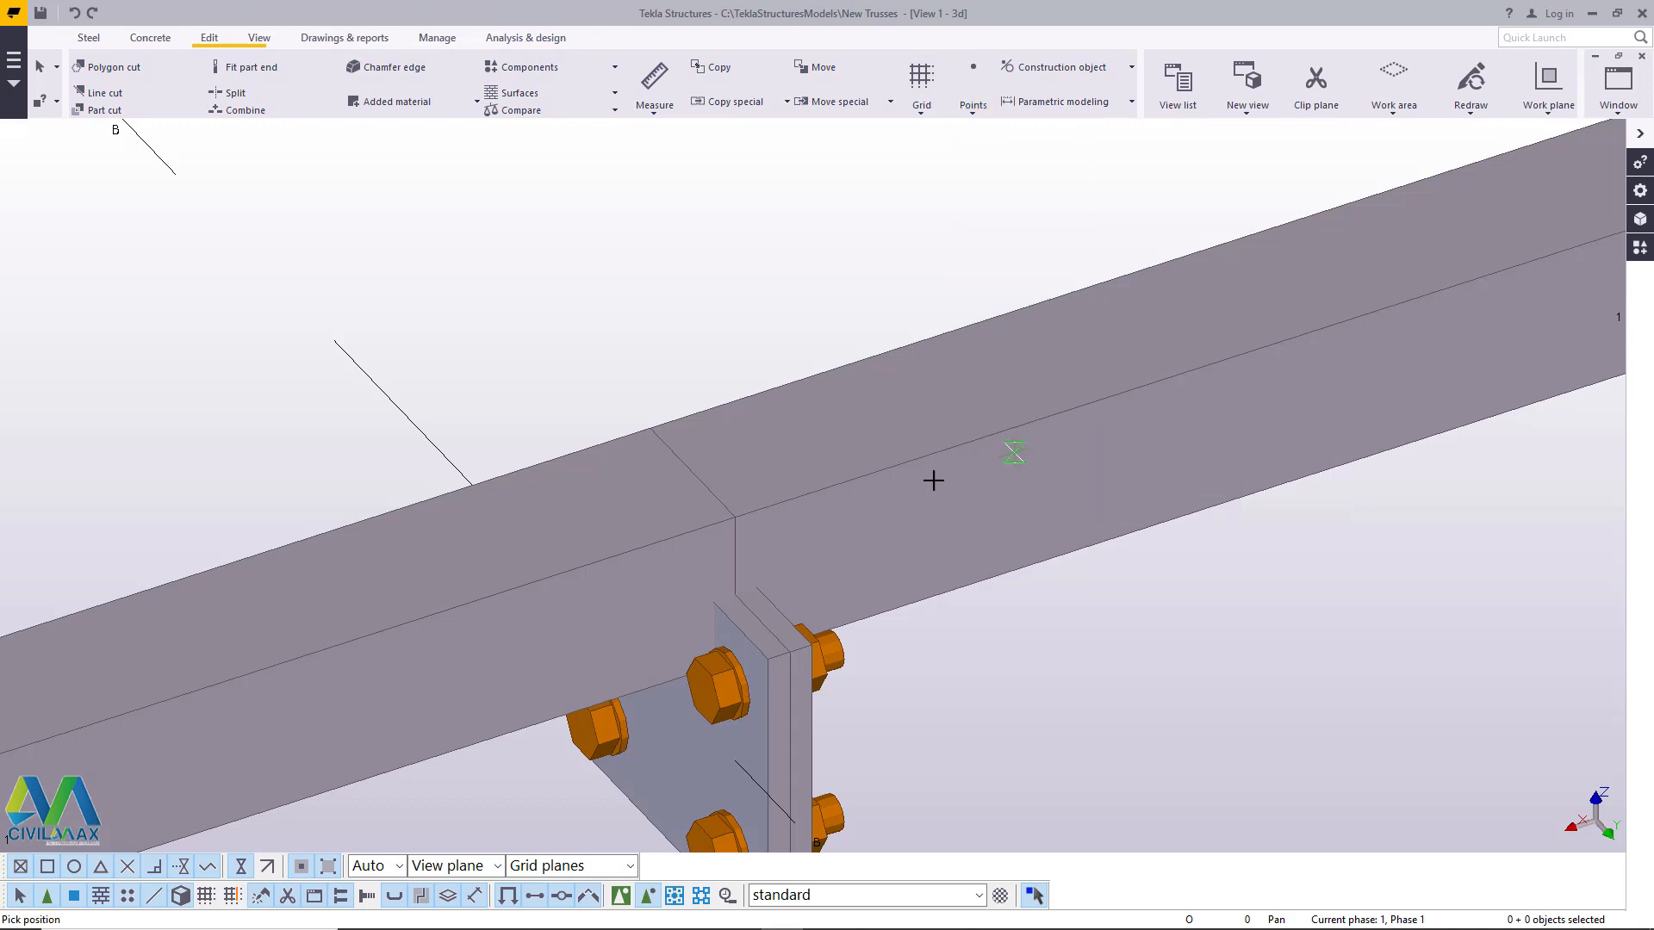
scroll(728, 521, up, 3)
click(744, 498)
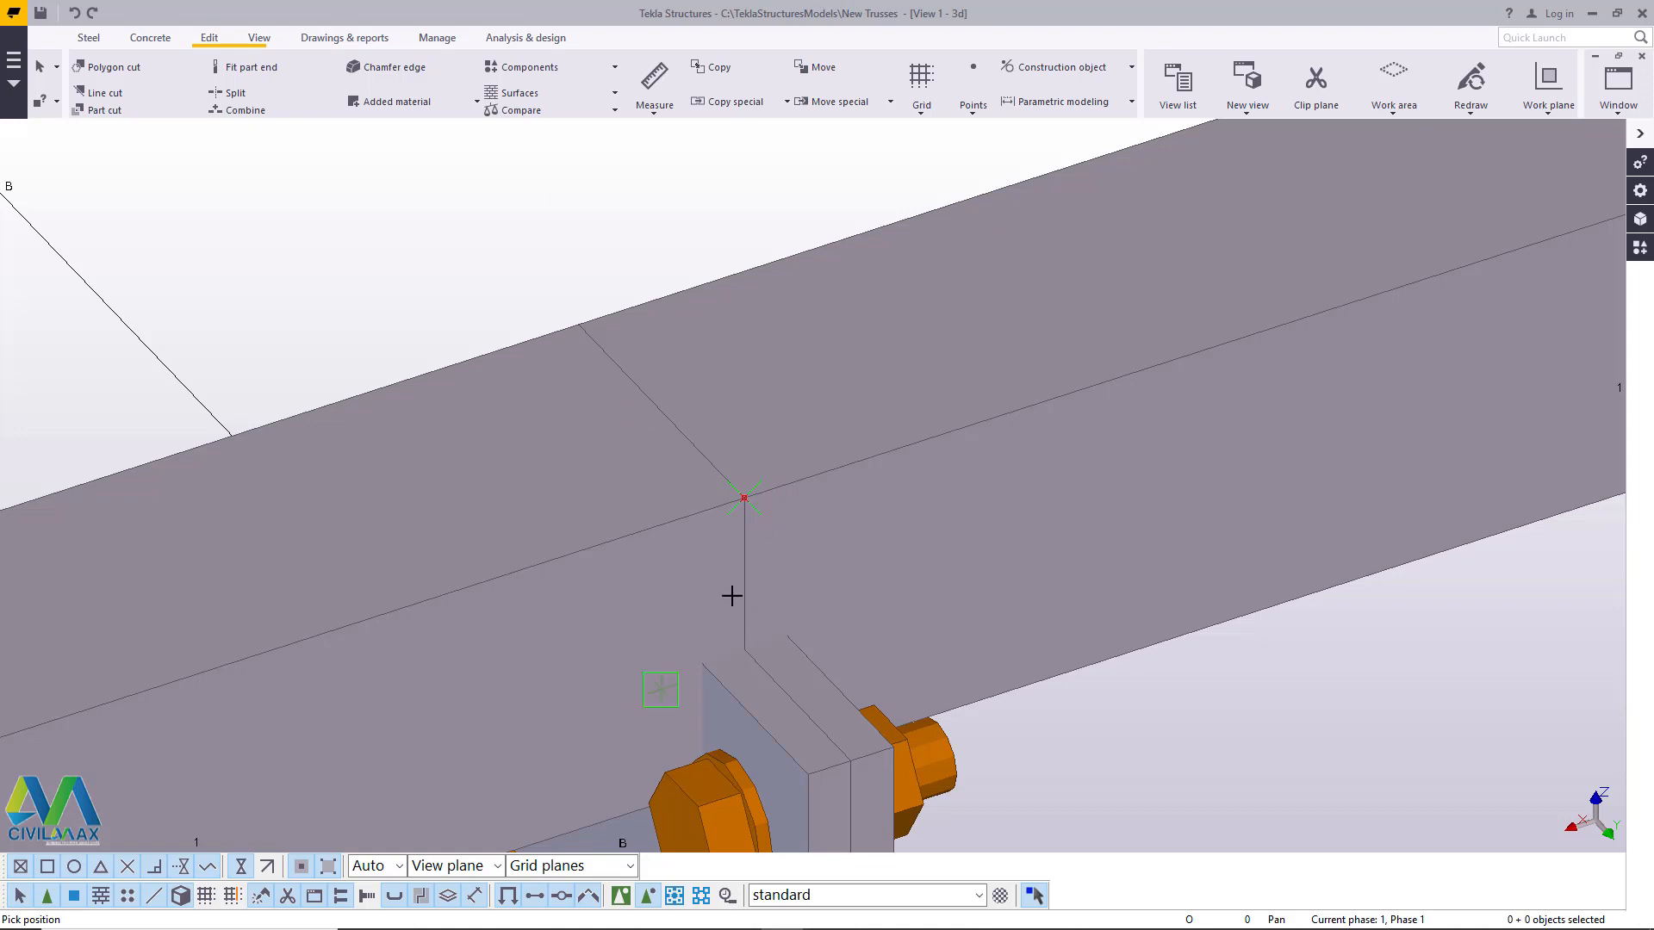
click(750, 650)
- Create another point at the outer top corner of the line between the two copied plates, and end the command
scroll(741, 363, down, 3)
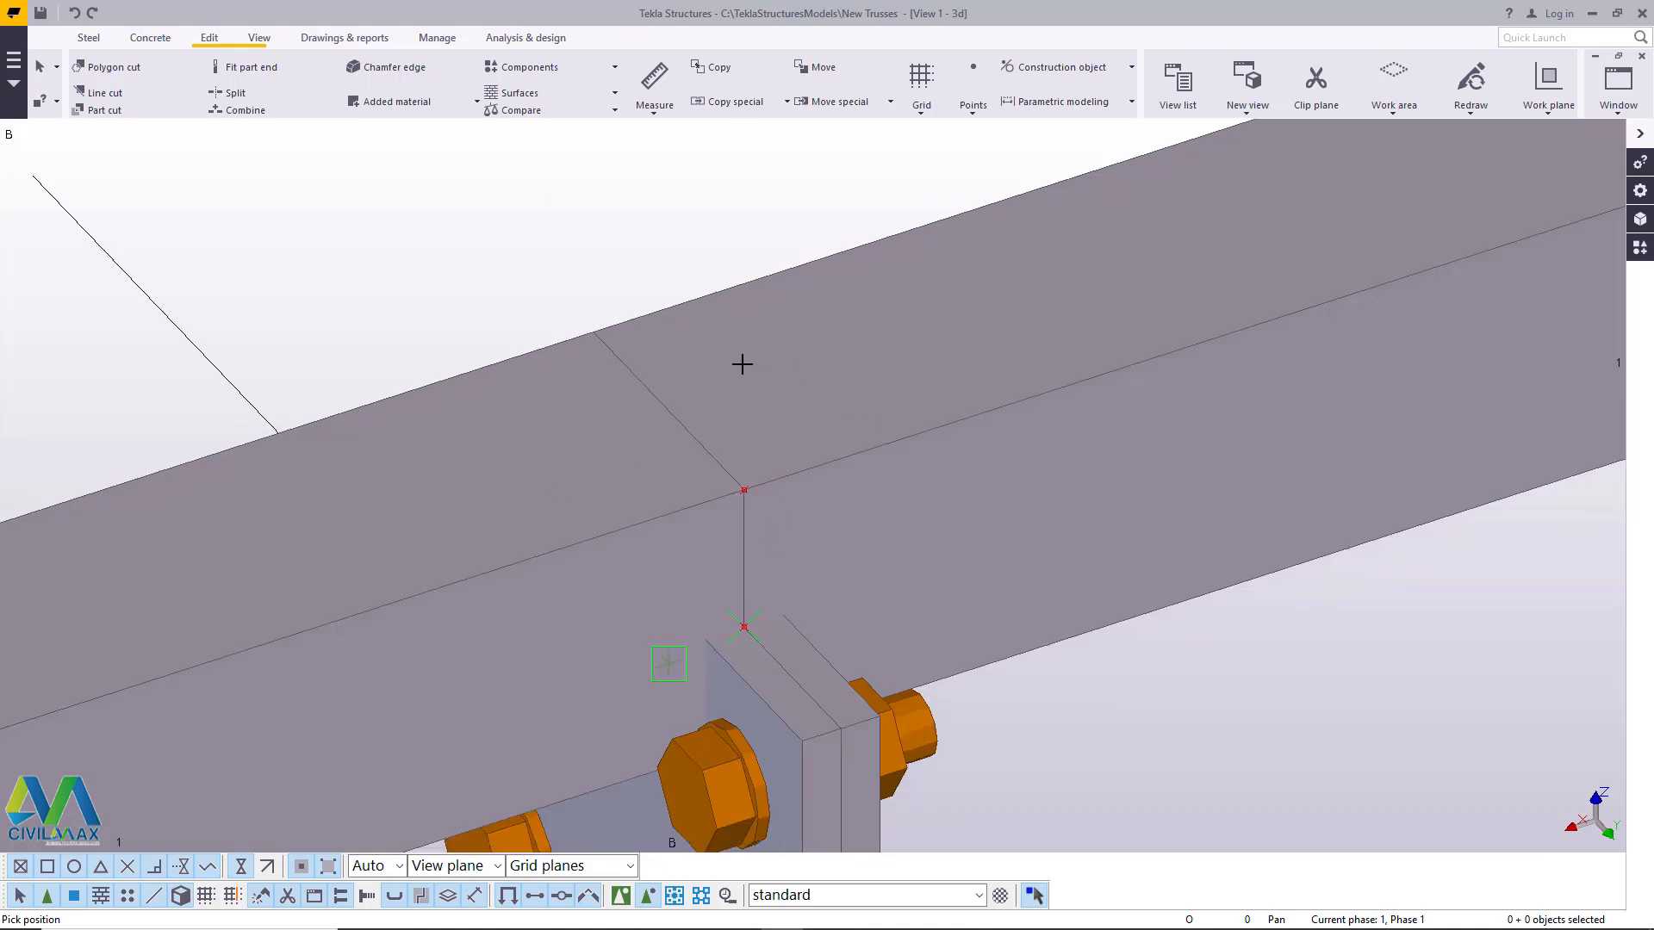
scroll(845, 728, up, 3)
click(814, 628)
right_click(799, 512)
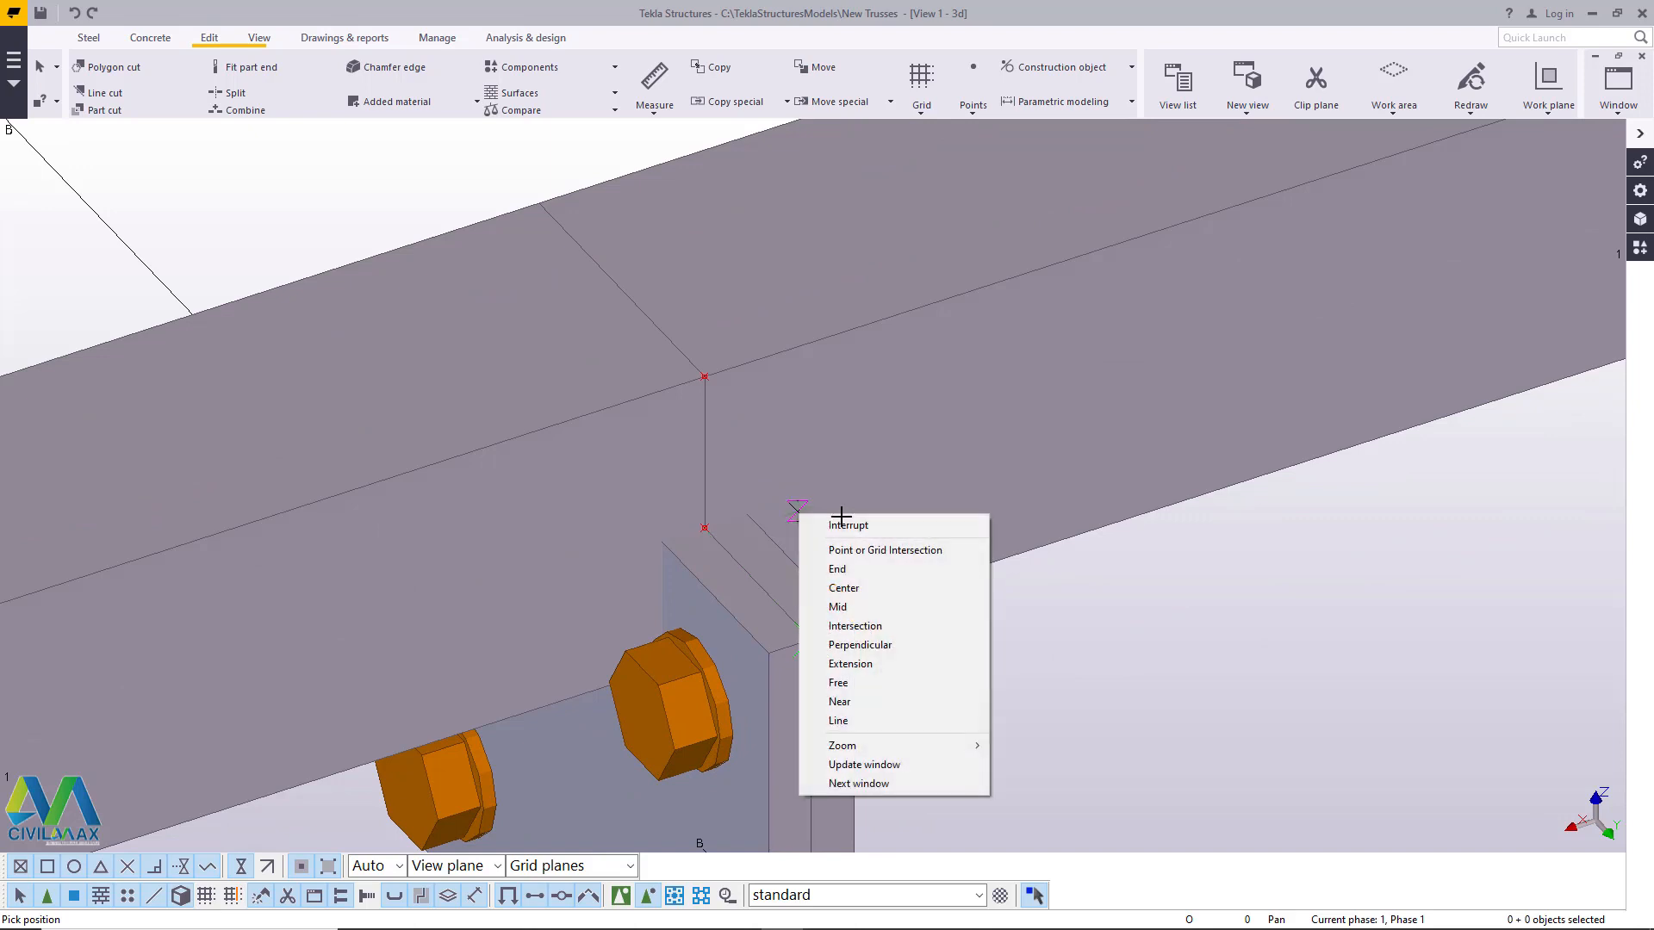
click(846, 523)
- Copy the point where the chord joint meets the plate tops vertically down between the plates, and end the command
scroll(762, 435, down, 3)
scroll(767, 564, up, 4)
click(700, 483)
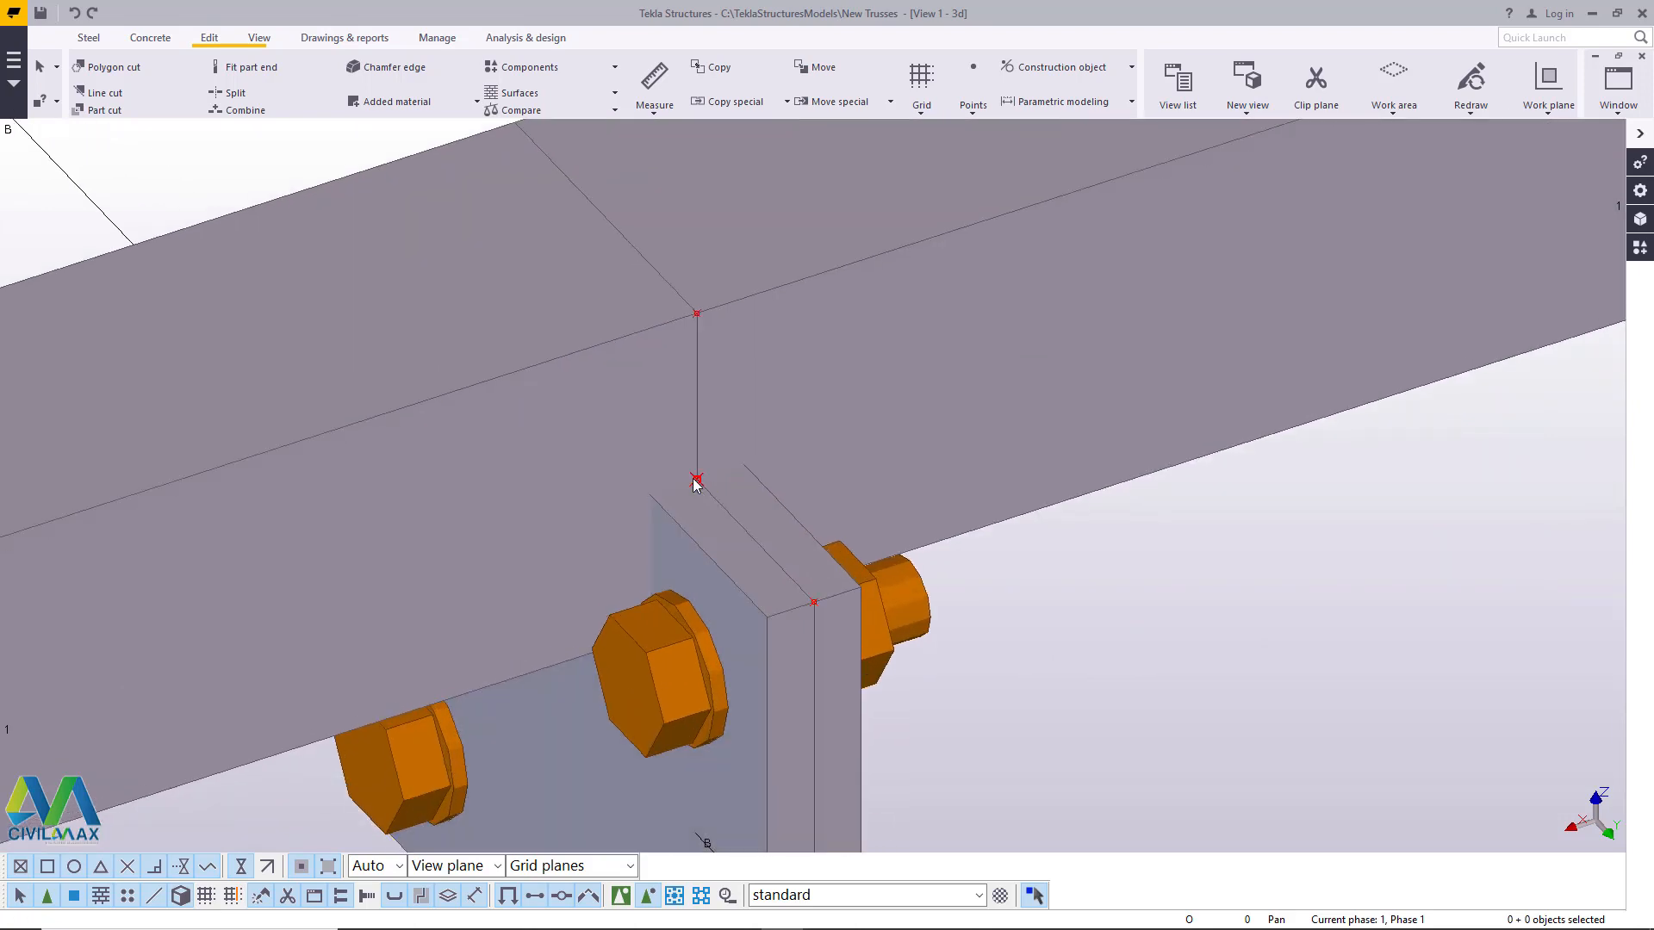
right_click(695, 479)
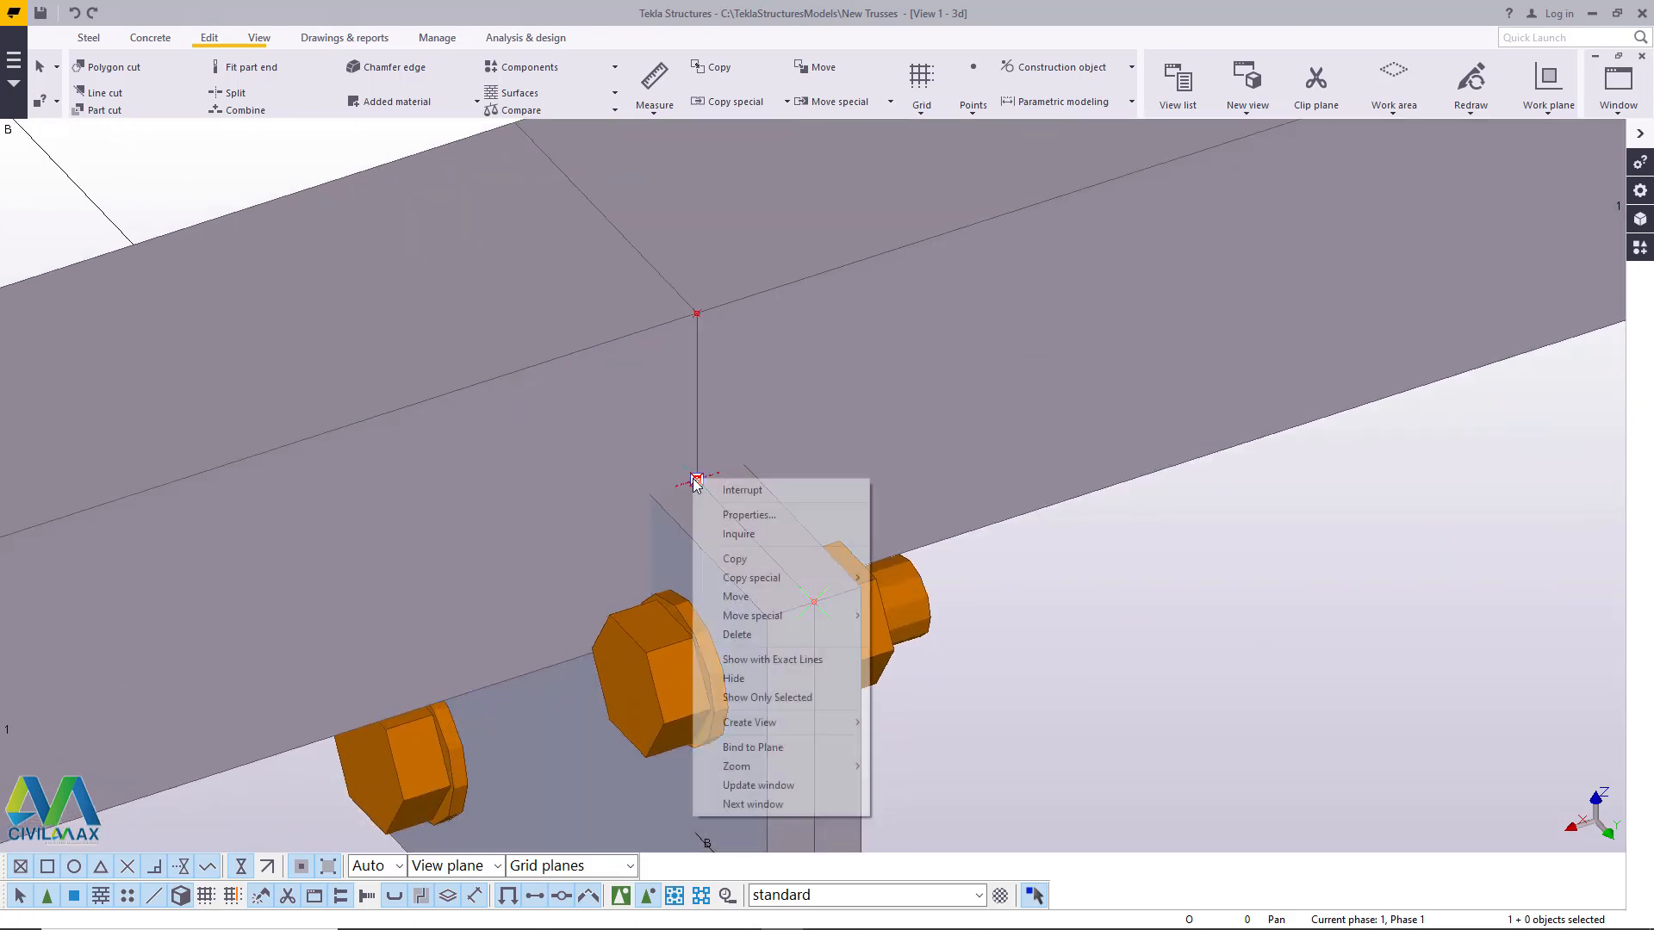
click(751, 558)
scroll(758, 460, down, 3)
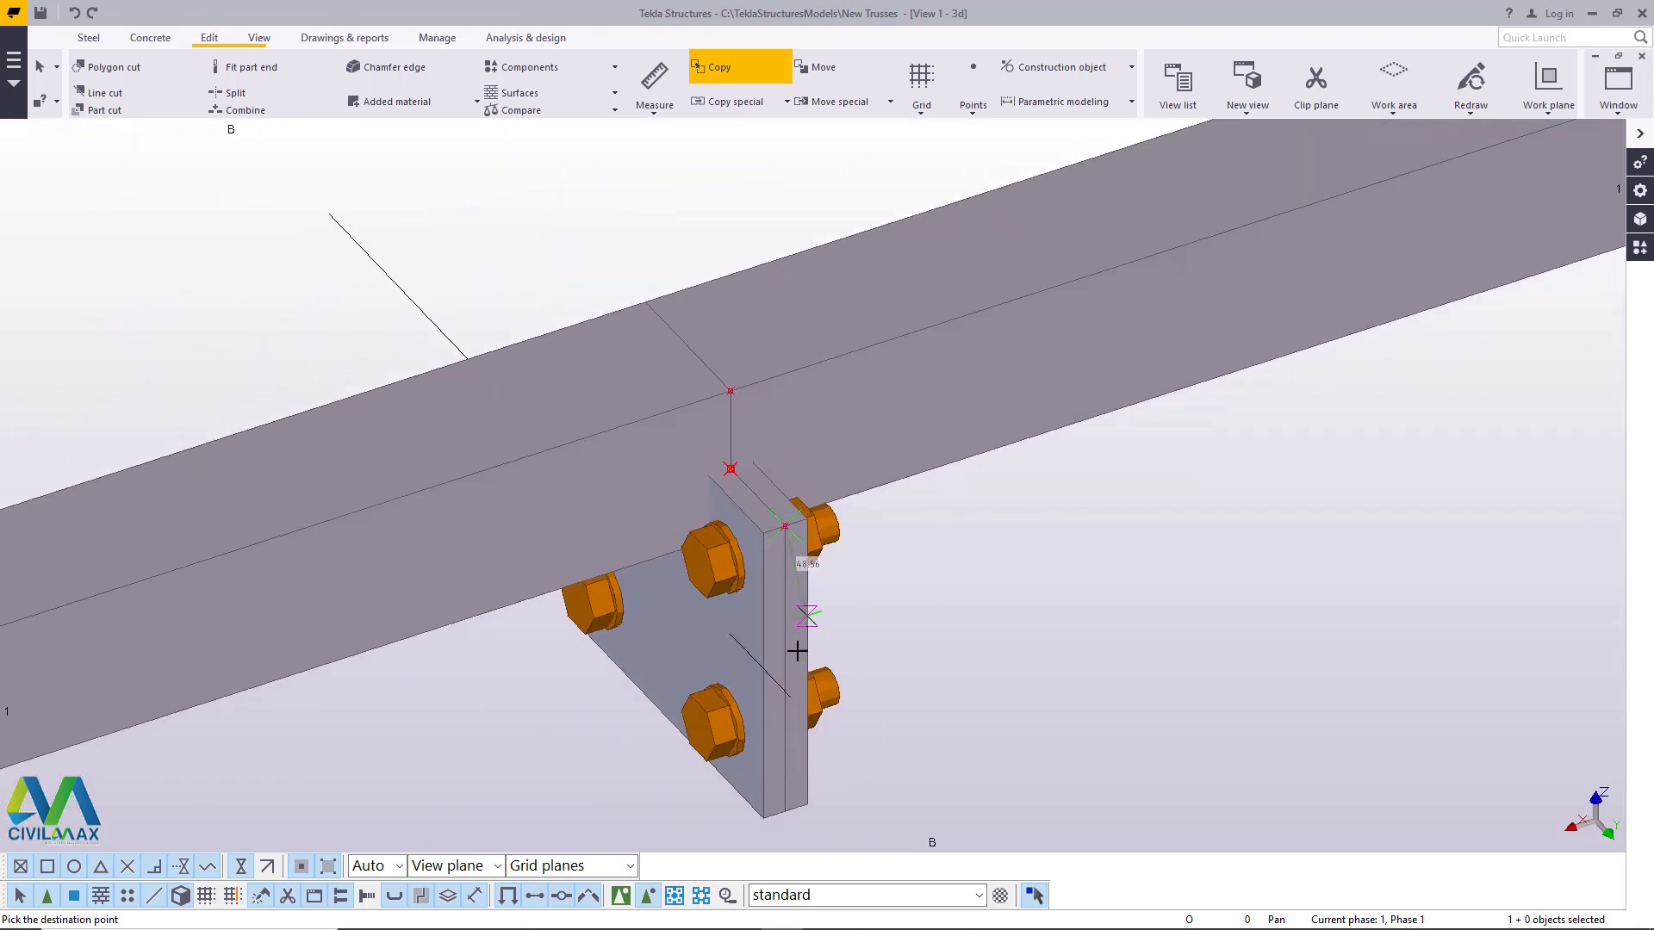
scroll(786, 668, up, 3)
click(785, 452)
right_click(1016, 517)
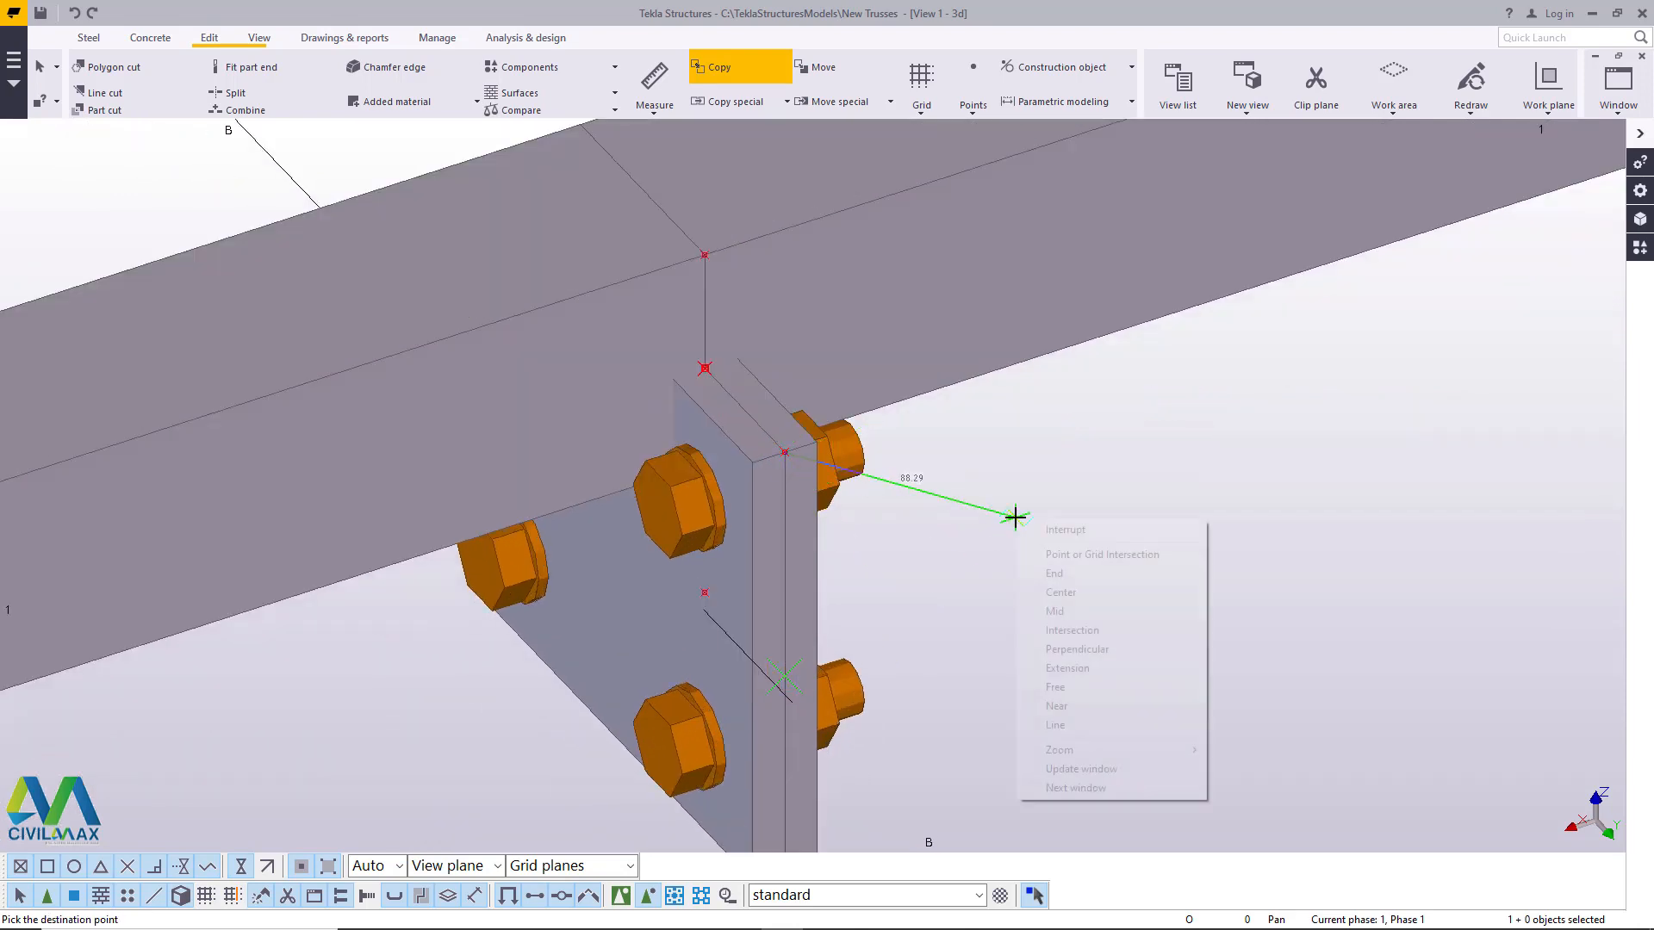
click(1087, 532)
- Create a point at any position on the outer line between the two plates, level with the copied lower point, and end the command
scroll(700, 610, up, 1)
scroll(758, 588, down, 2)
scroll(826, 558, down, 1)
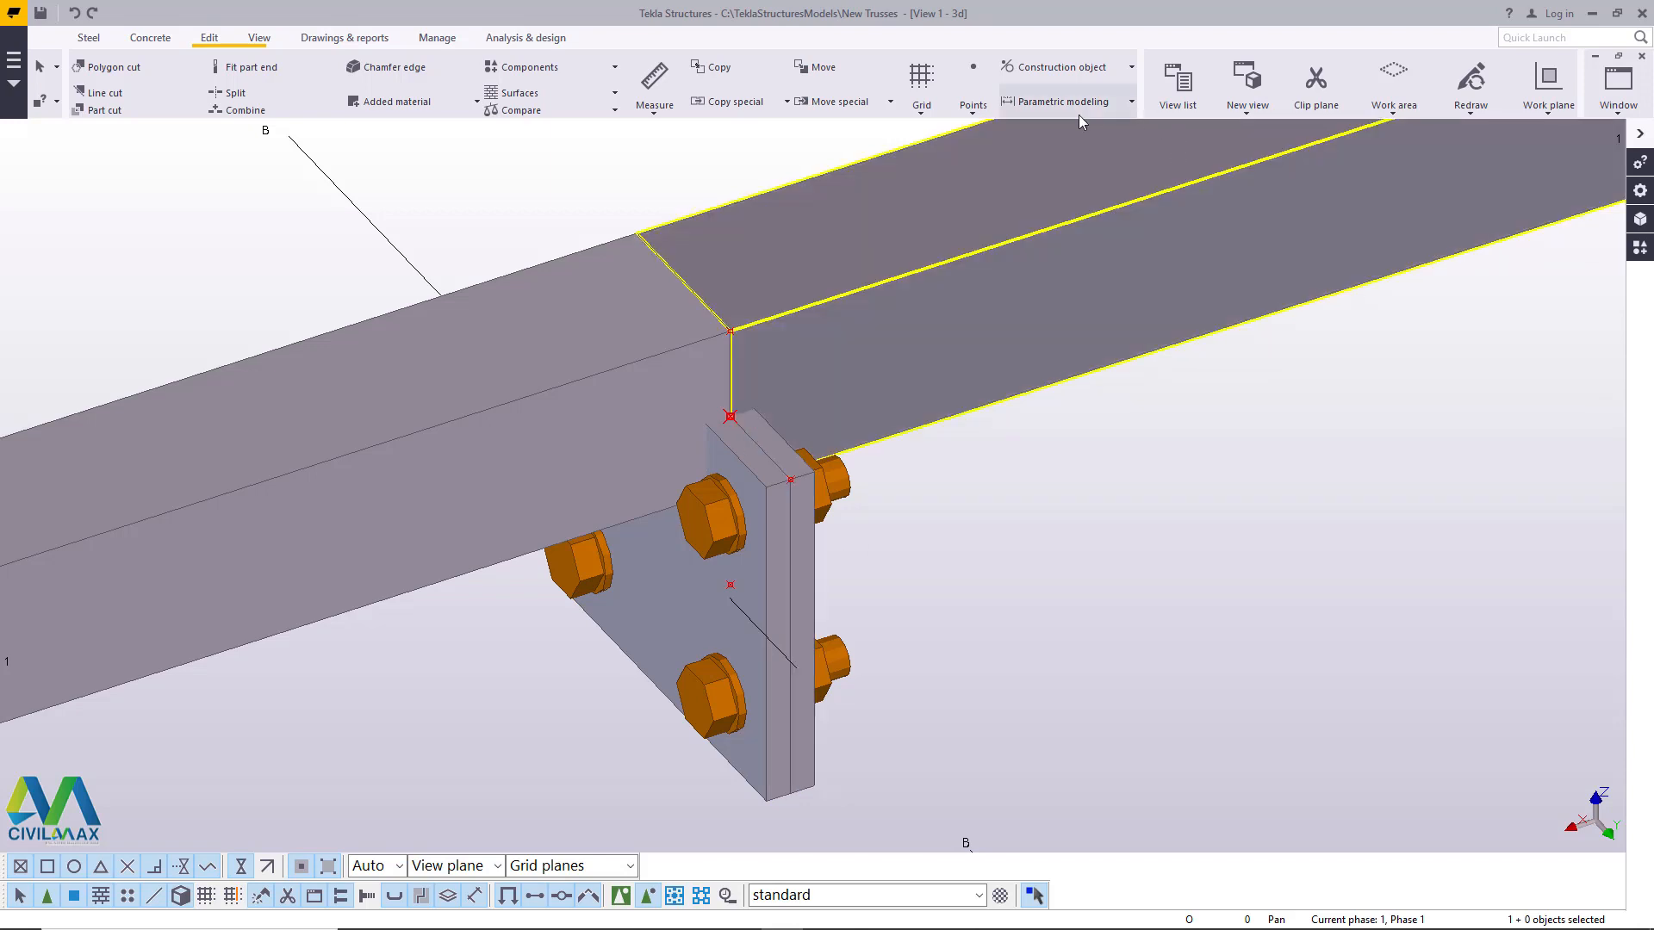
click(973, 111)
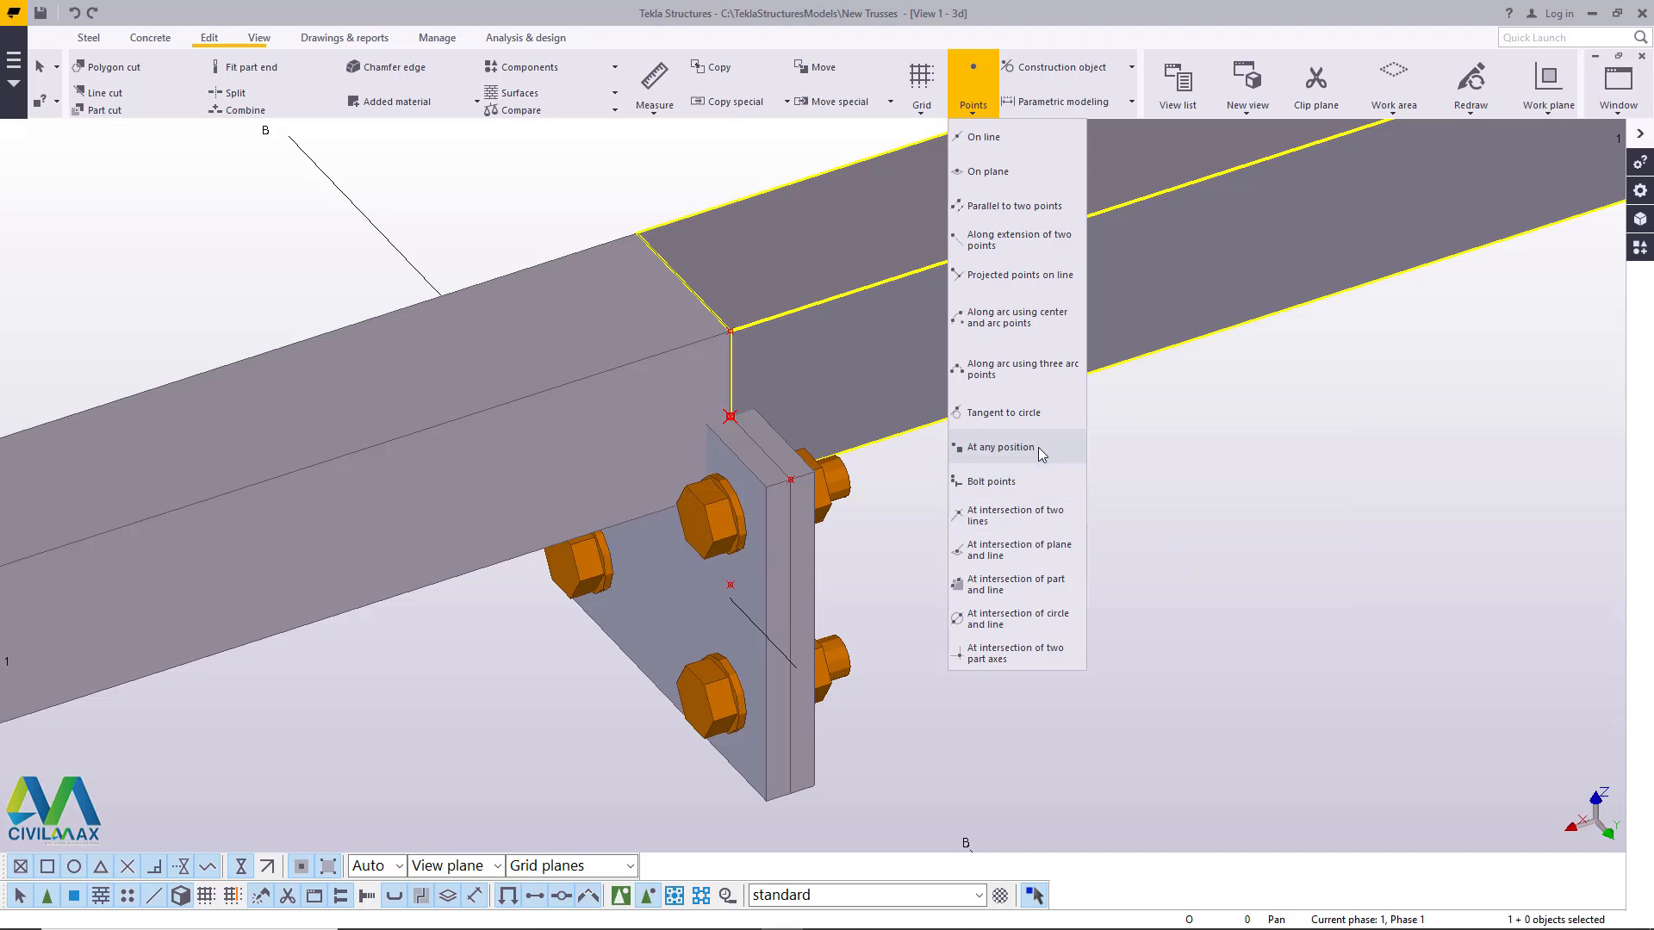
click(1011, 448)
scroll(775, 666, up, 3)
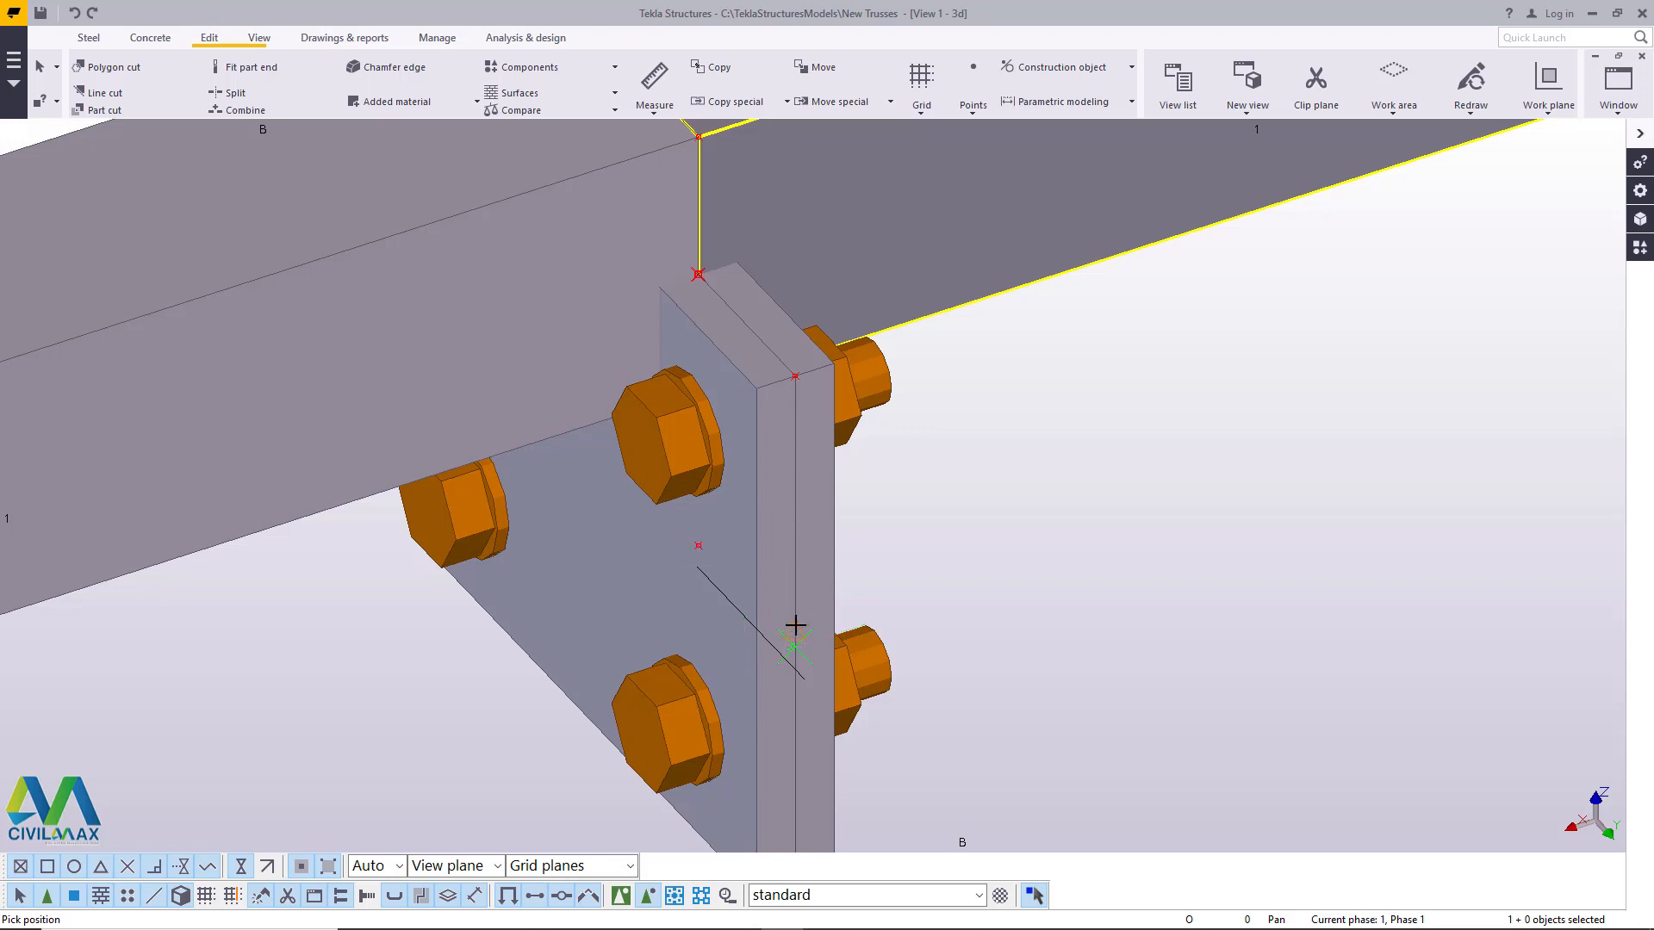
right_click(1087, 429)
click(1091, 436)
scroll(880, 422, down, 1)
scroll(894, 406, down, 1)
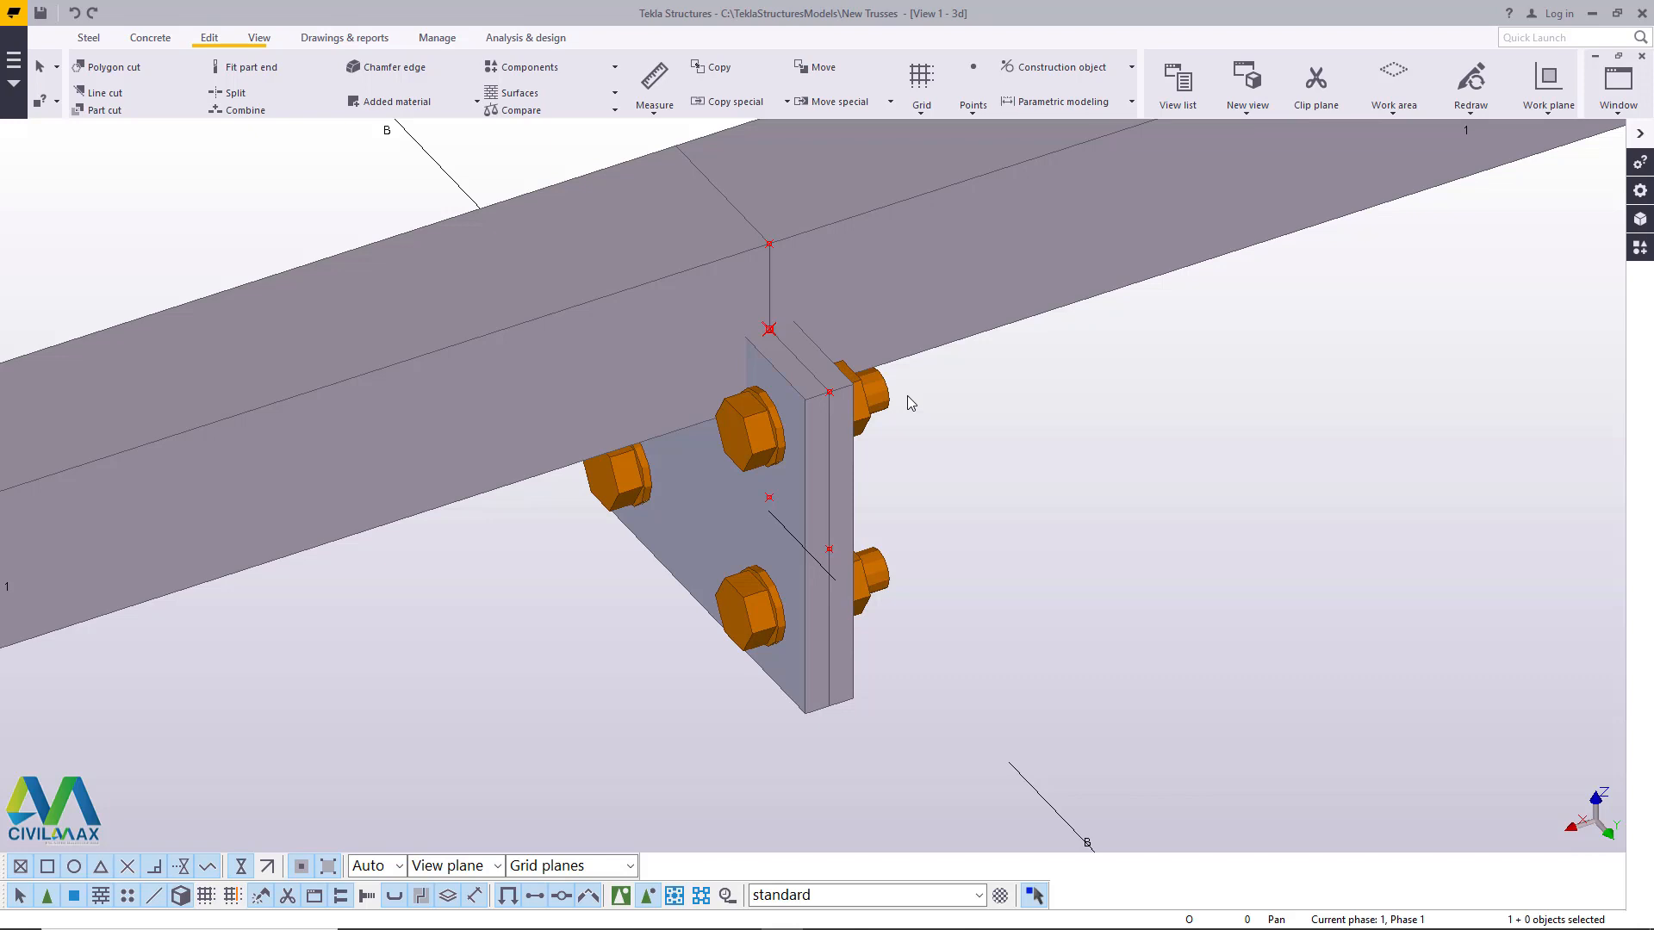
- Move the bolts and both plates up 75 mm, from the copied lower point to the point where the chord joint meets the plate tops
click(888, 583)
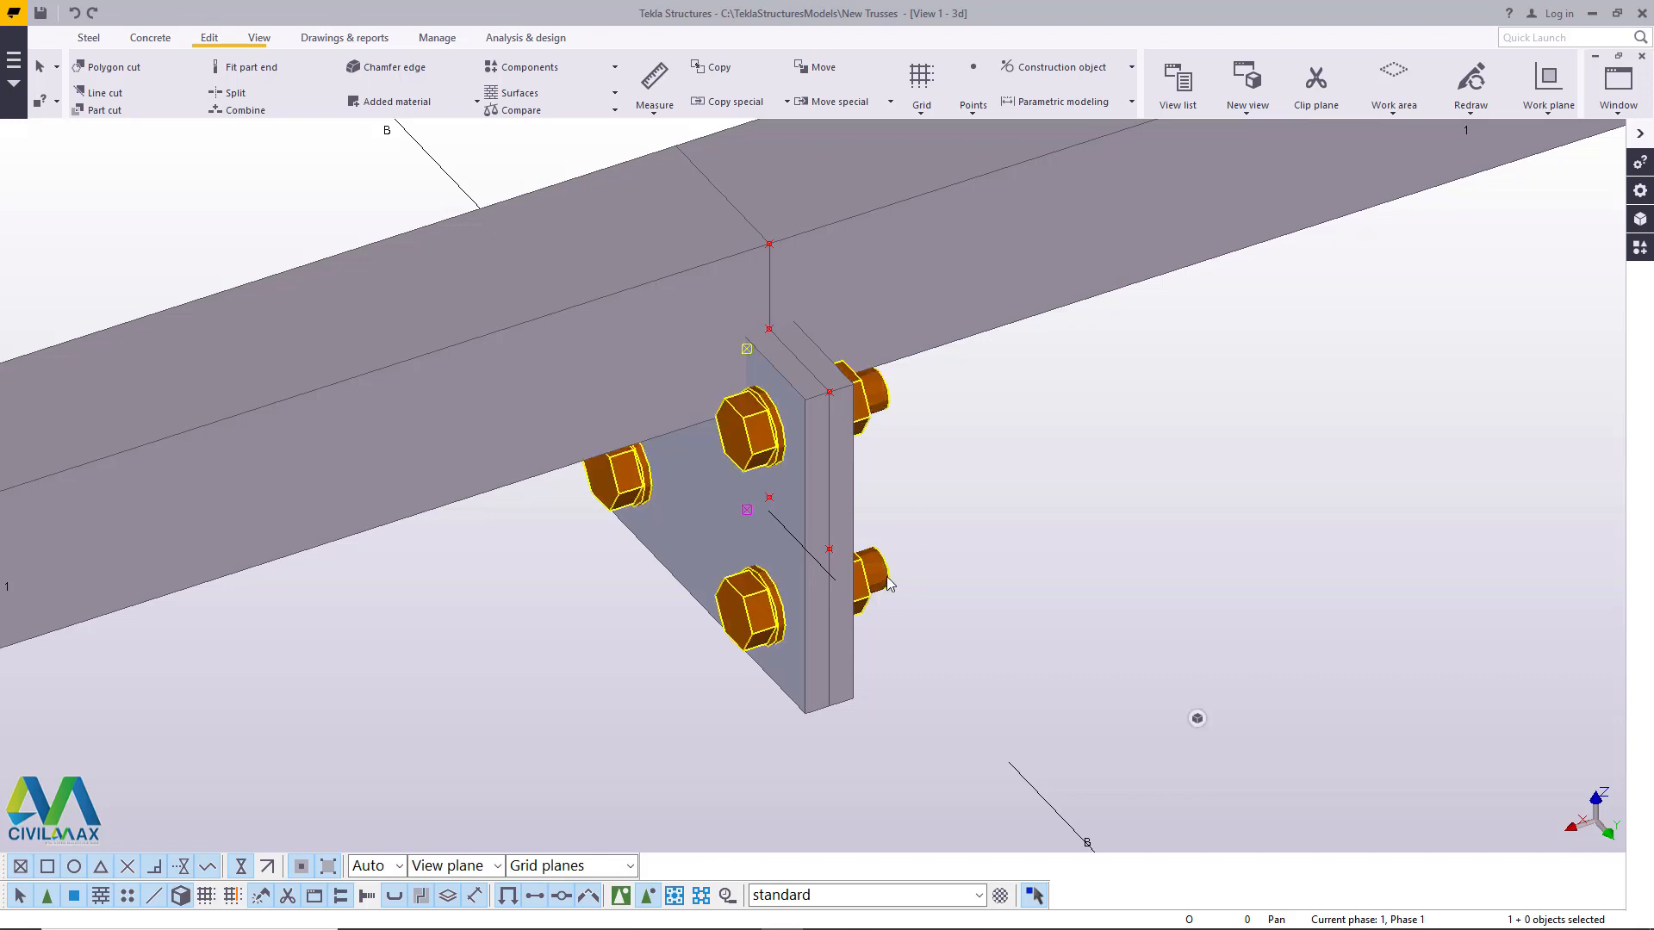
click(840, 657)
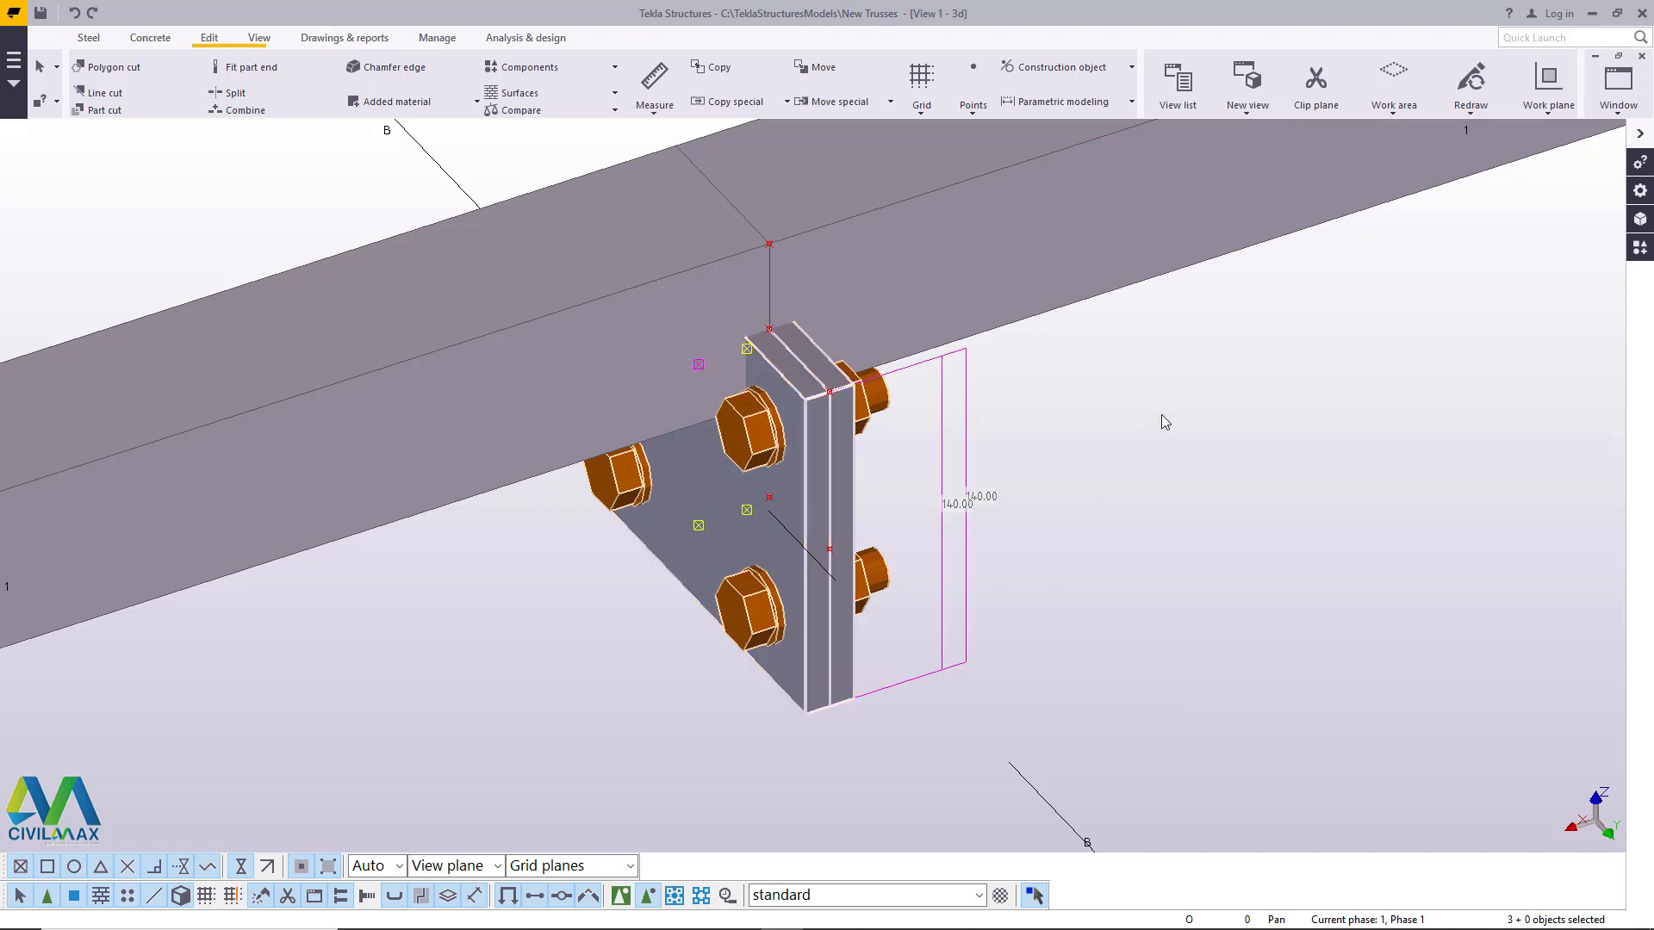
right_click(1185, 386)
click(1250, 460)
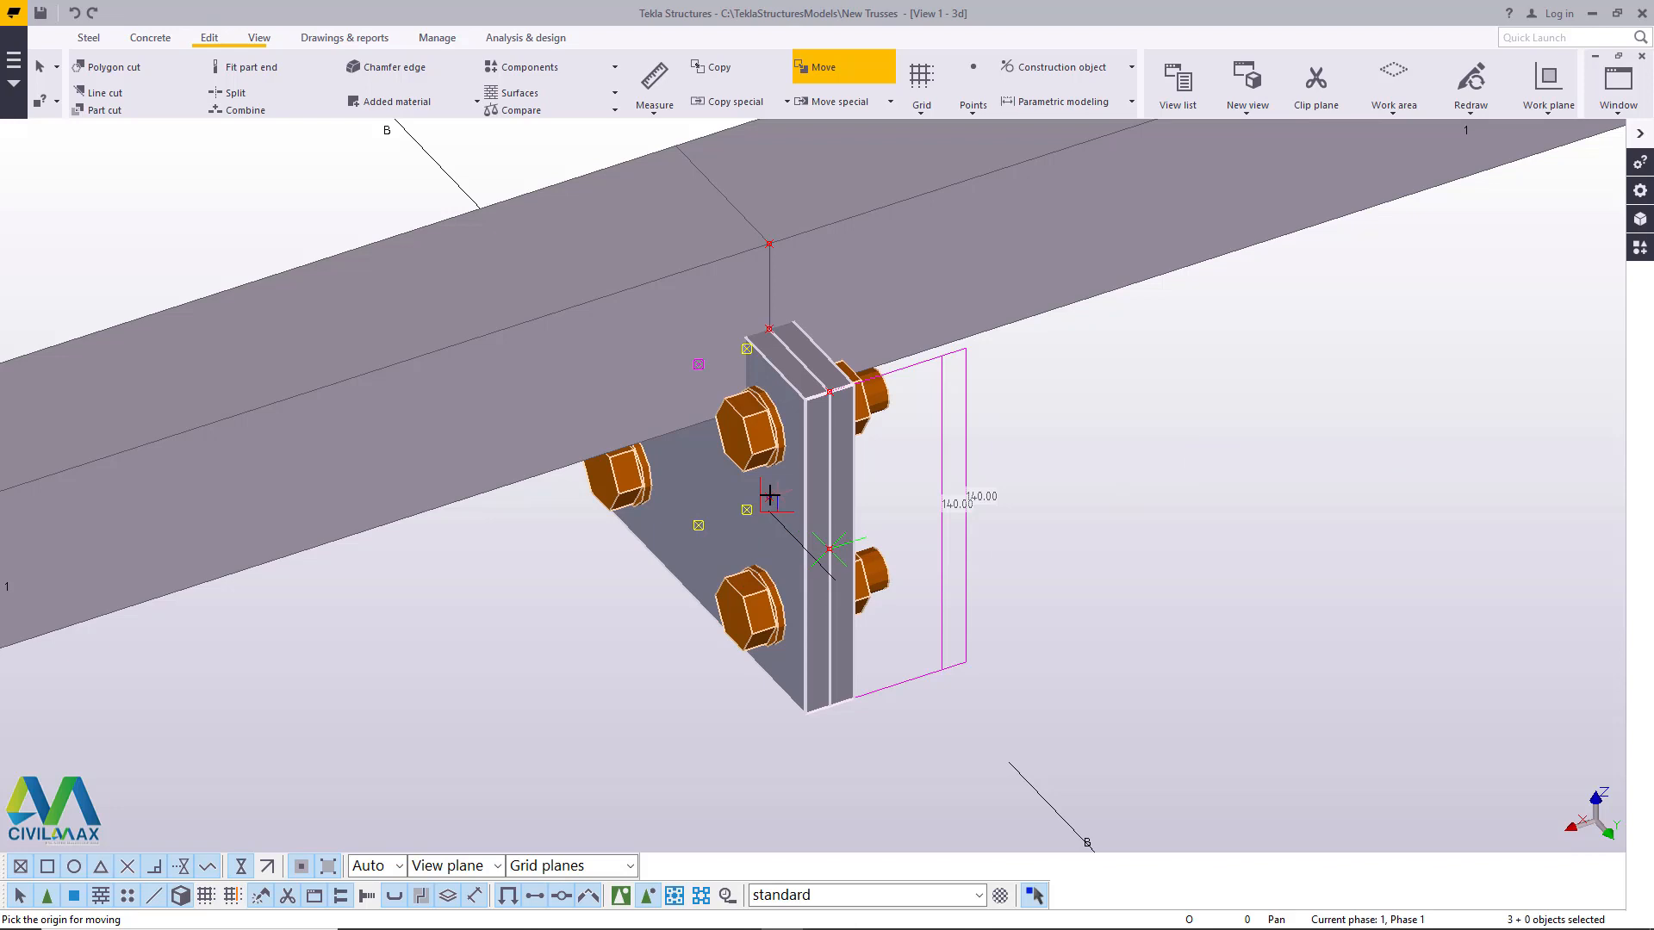
scroll(769, 497, up, 7)
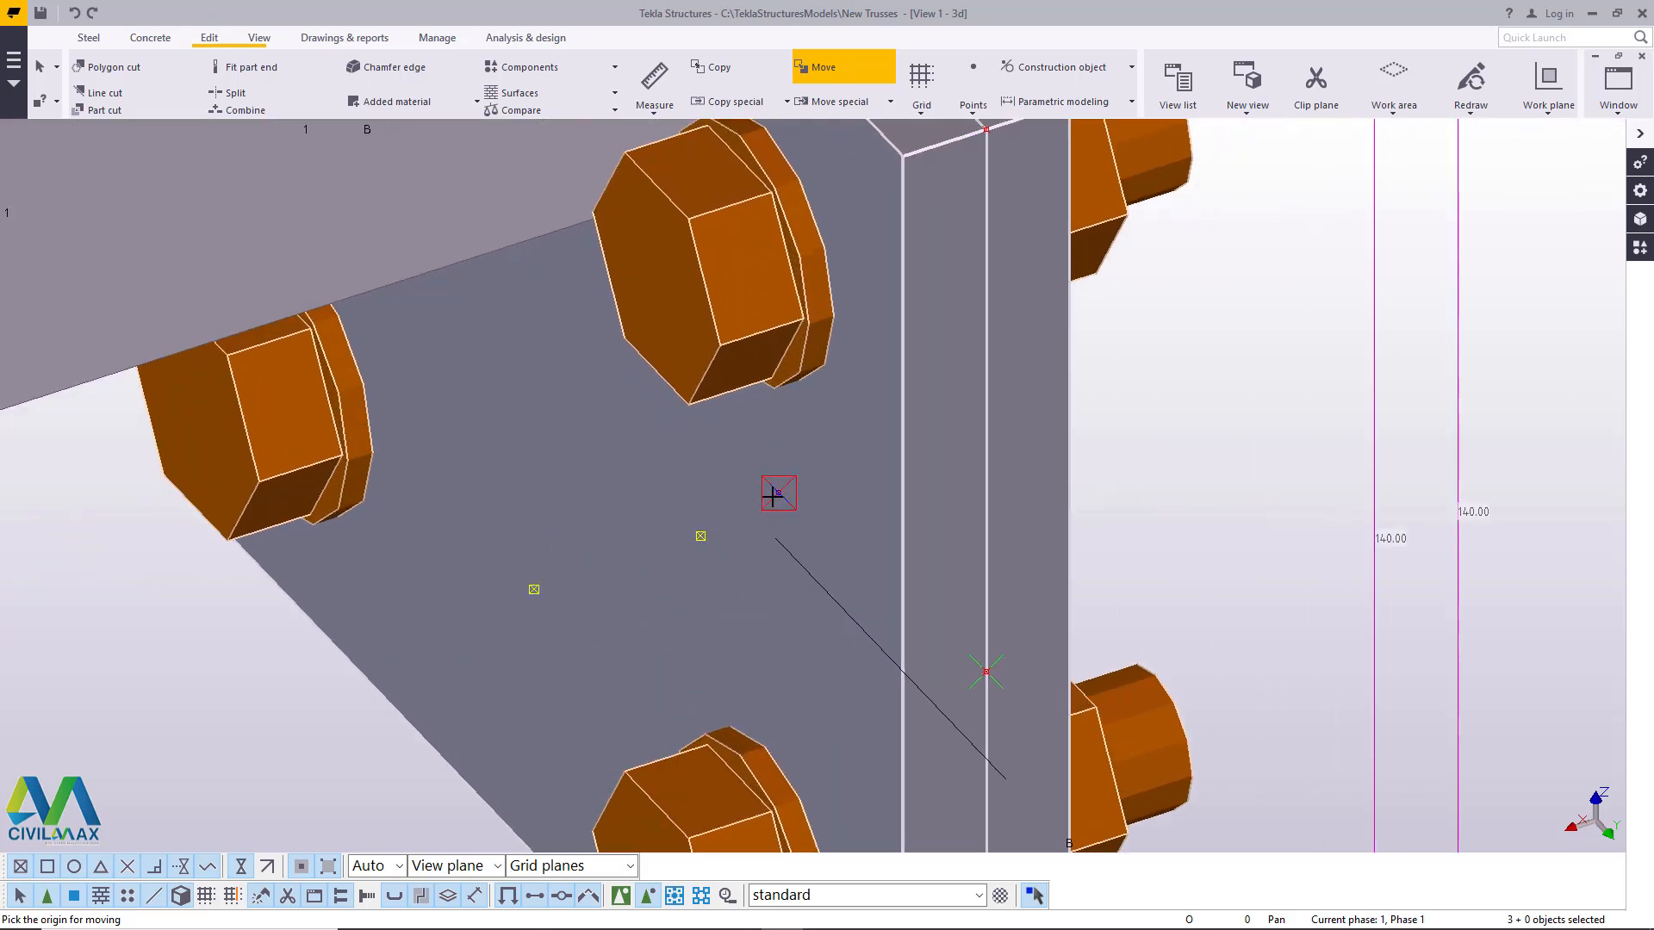
click(778, 493)
scroll(778, 493, down, 3)
scroll(777, 225, up, 3)
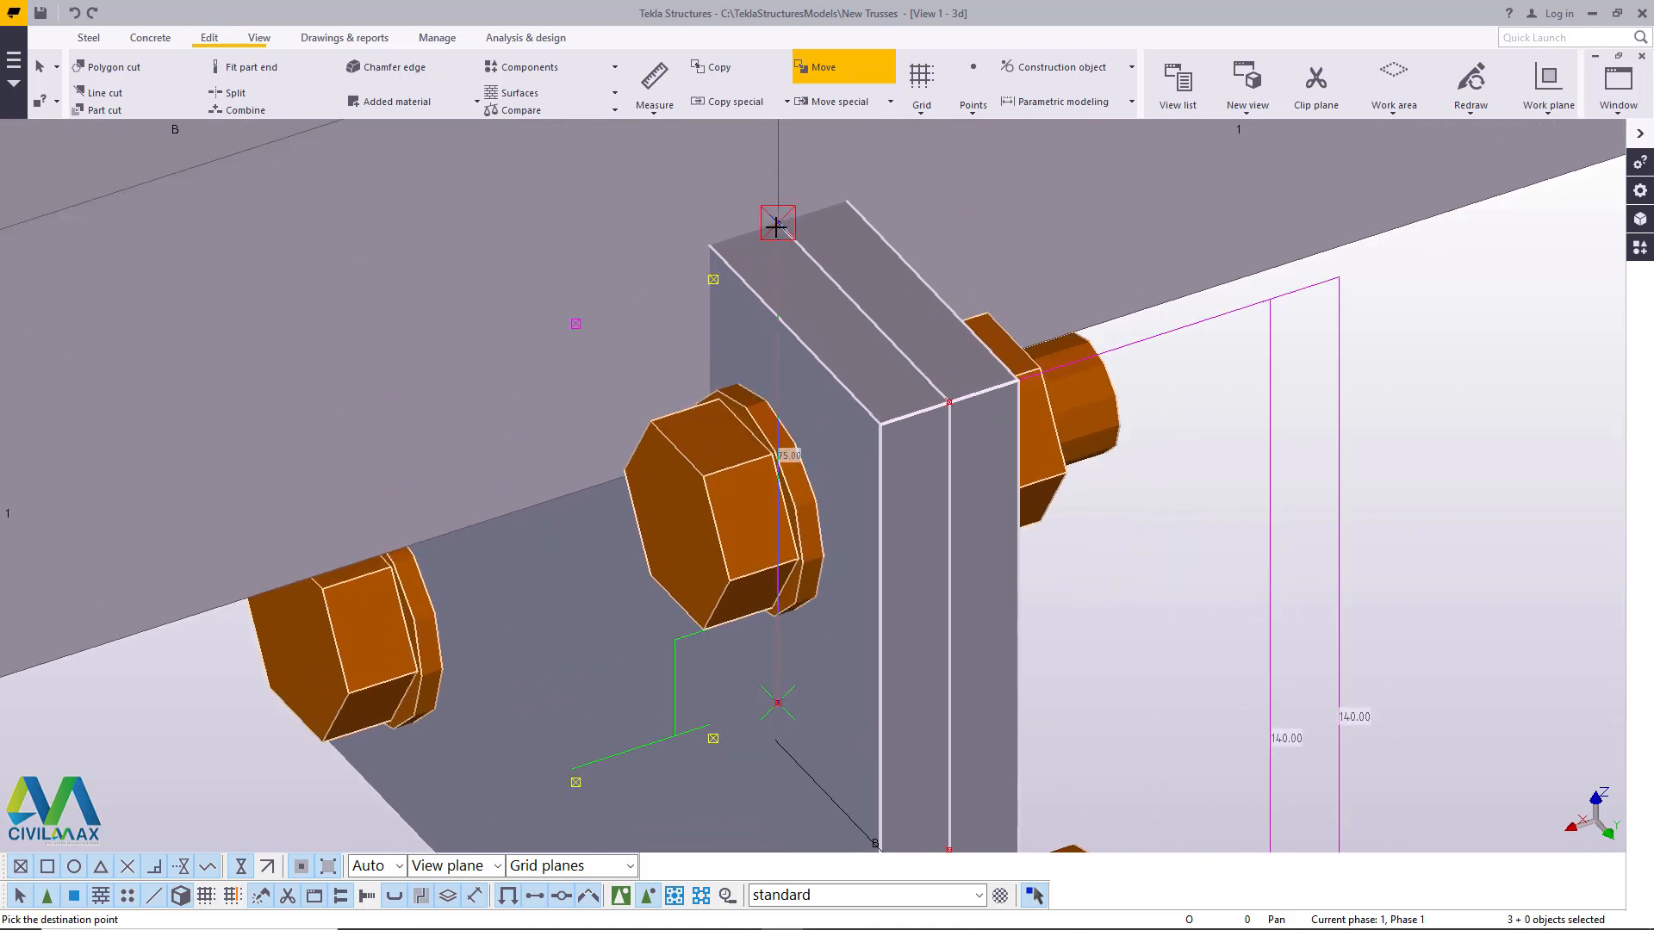
scroll(776, 354, down, 2)
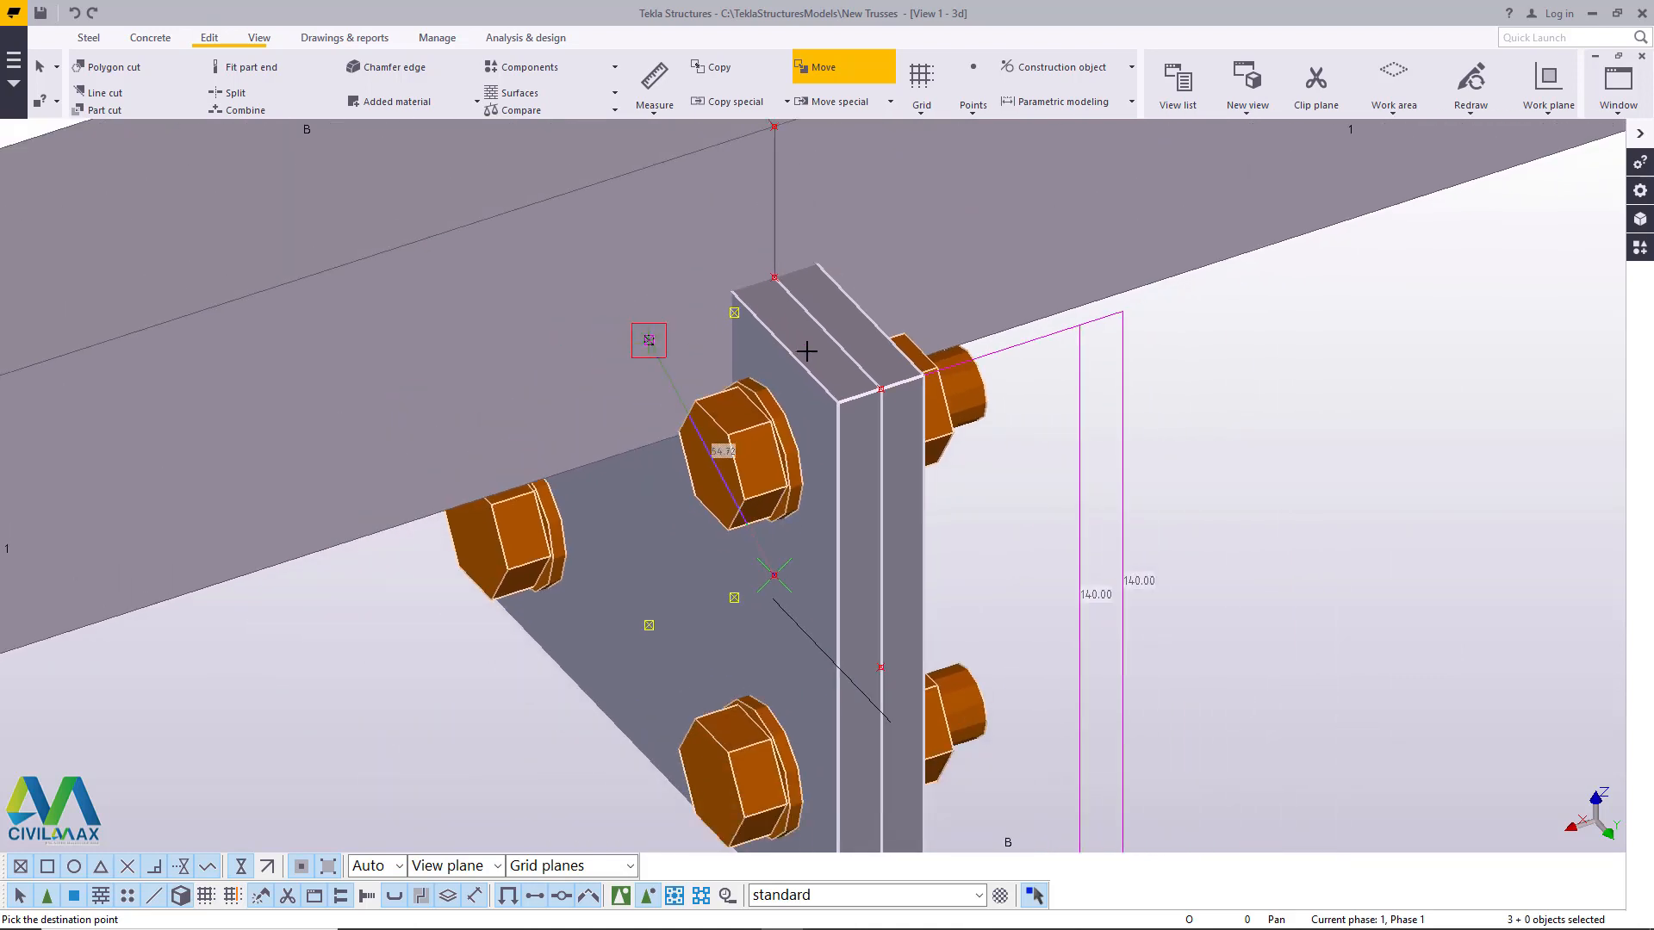
scroll(777, 274, up, 4)
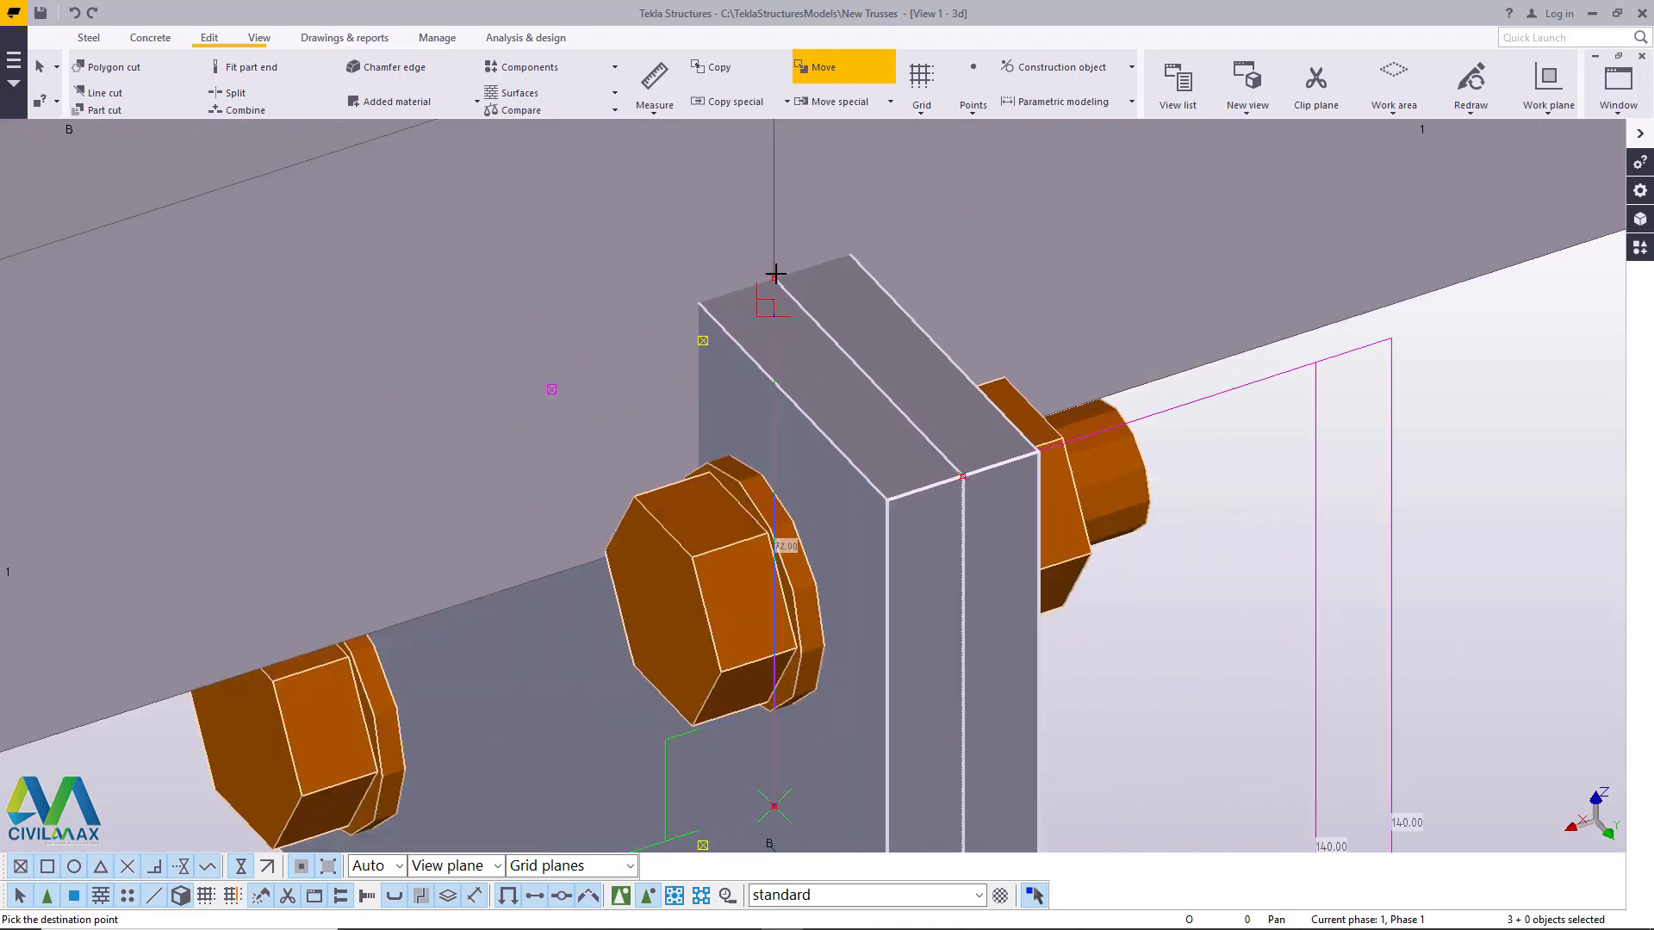
scroll(777, 274, up, 1)
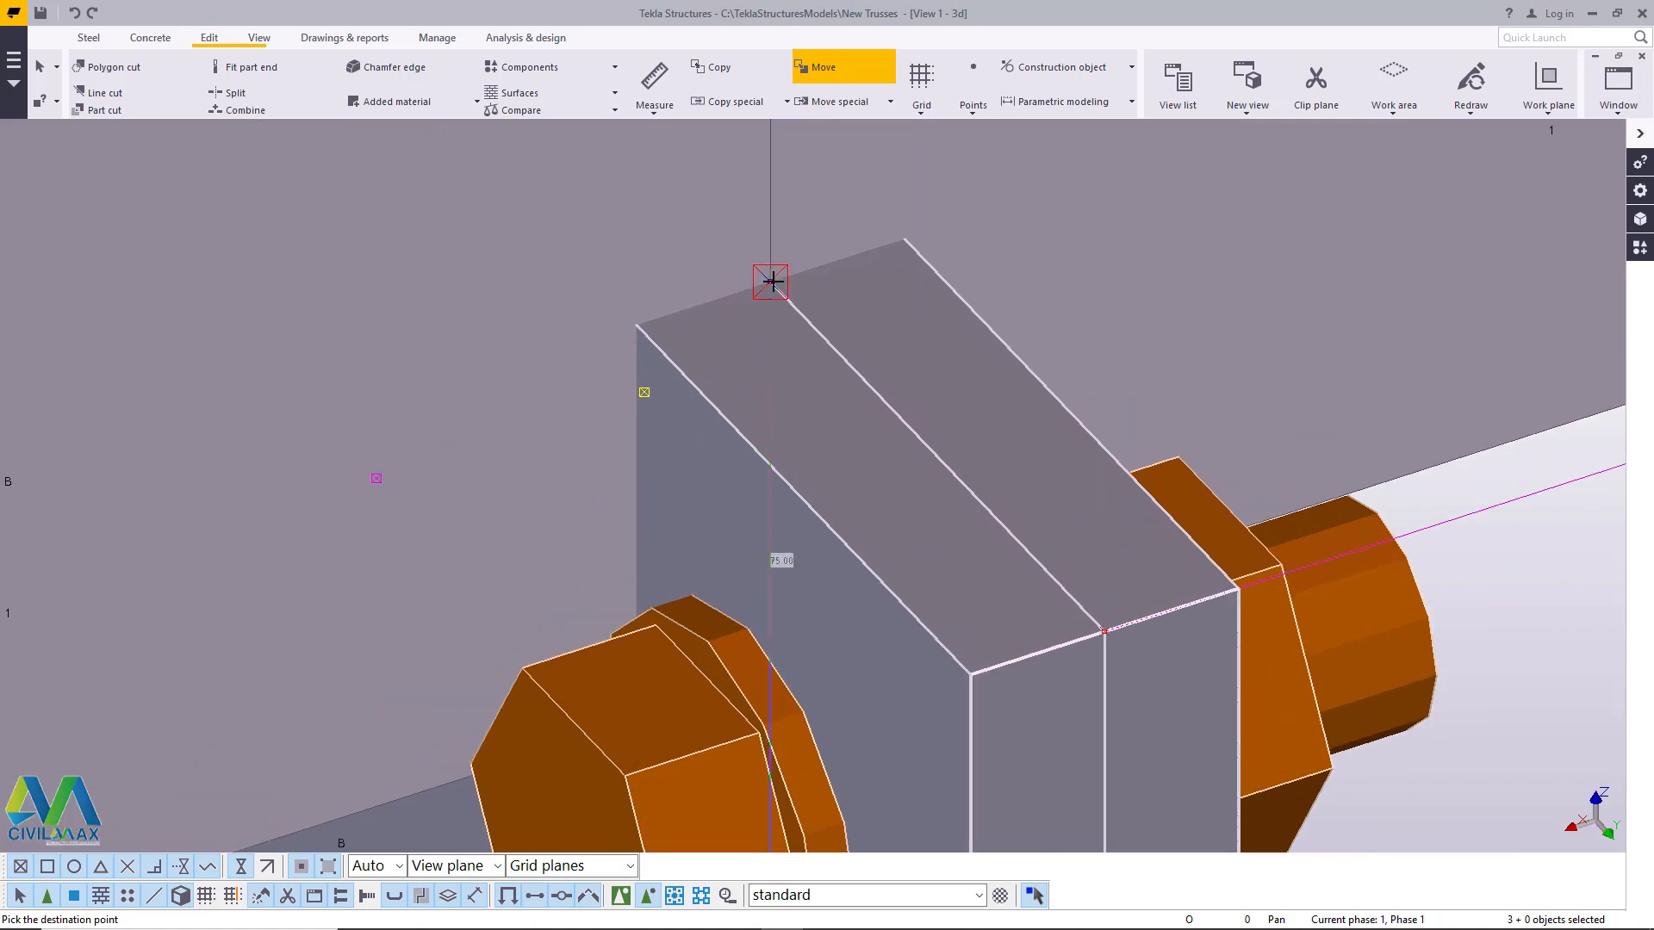
click(773, 282)
scroll(754, 332, down, 5)
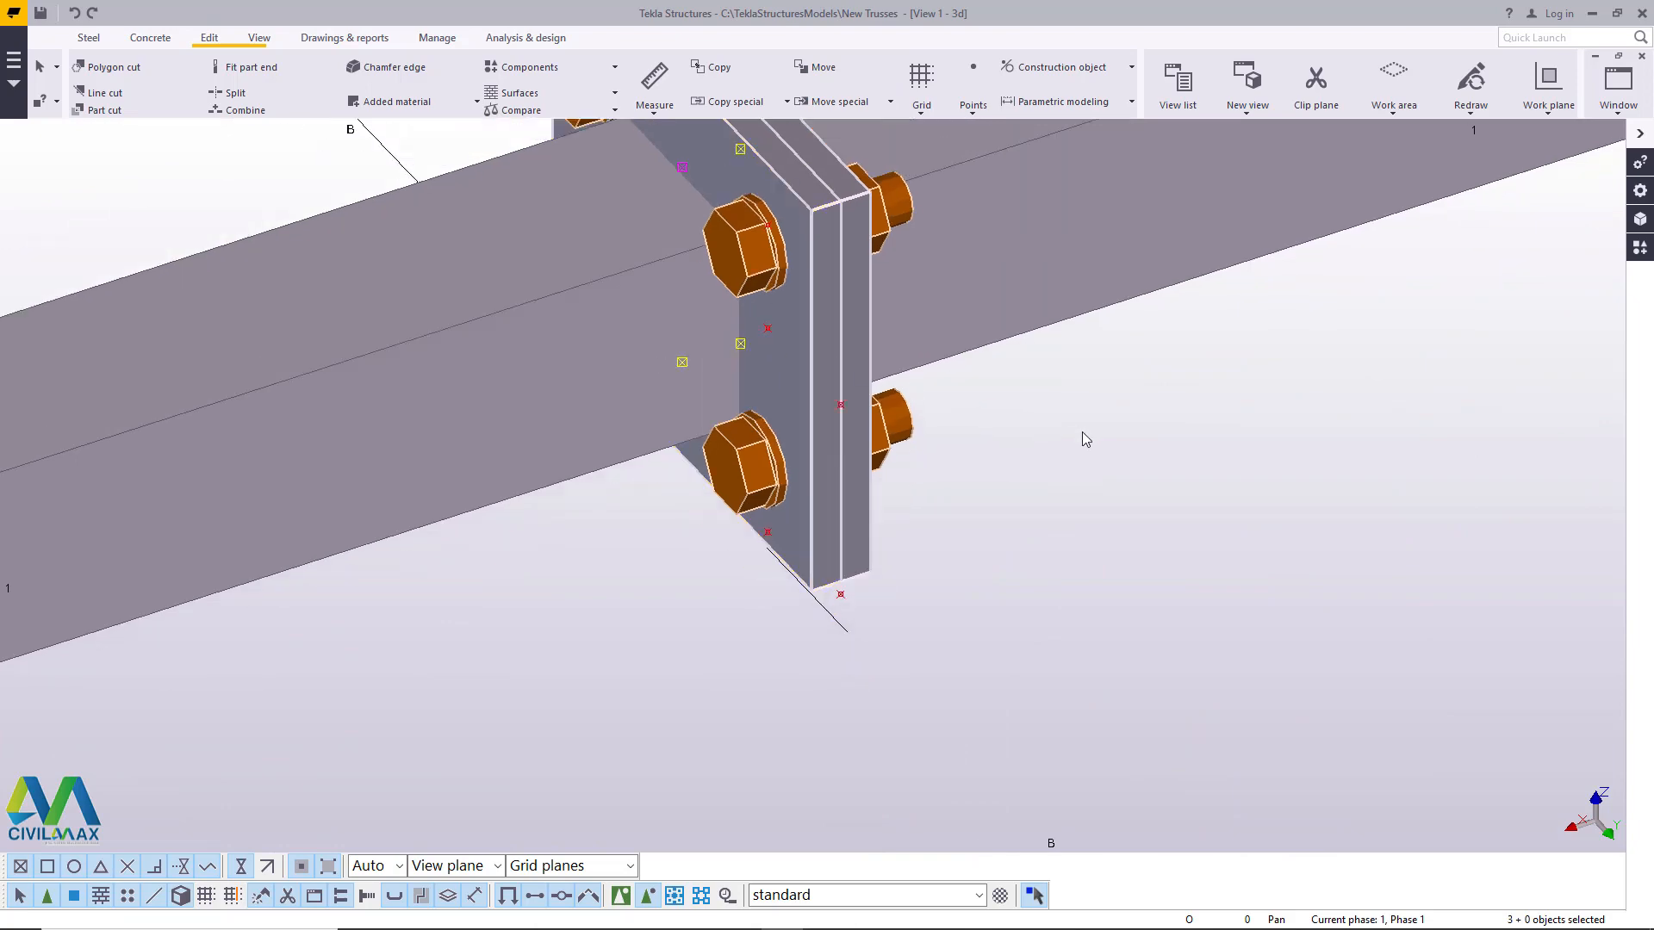
click(1082, 431)
- Rotate around the moved plate connection and examine how the plates and bolts sit against the two chords
click(259, 39)
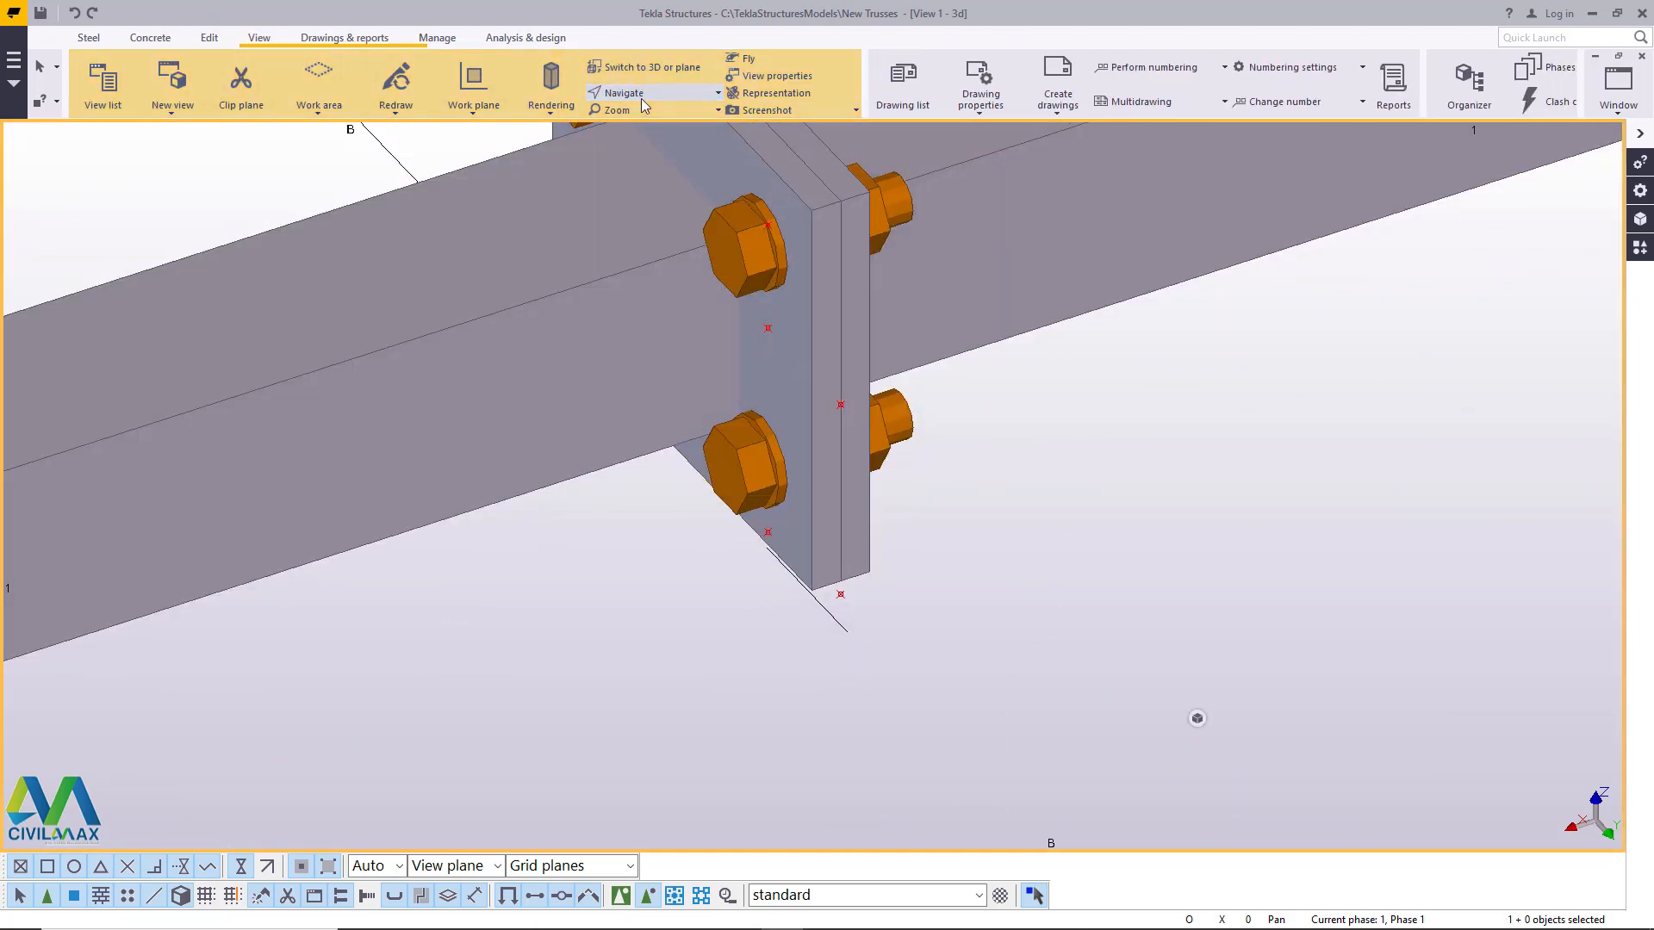
click(643, 98)
click(662, 120)
drag(816, 357, 1036, 198)
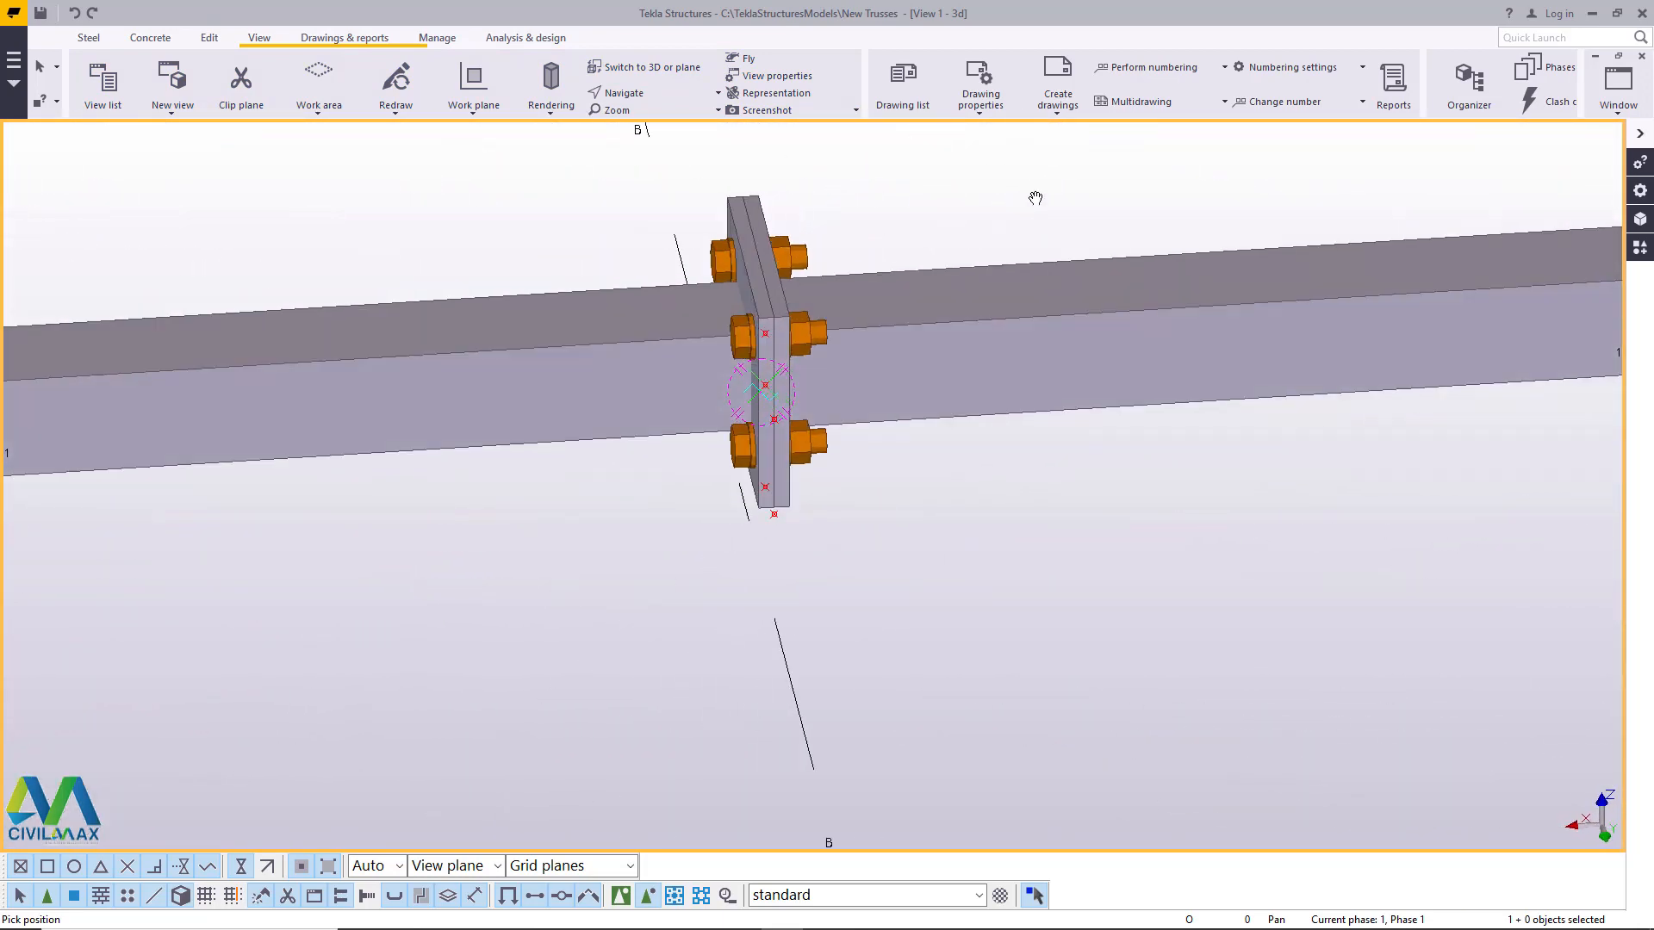
right_click(1035, 198)
click(1064, 206)
scroll(855, 315, up, 3)
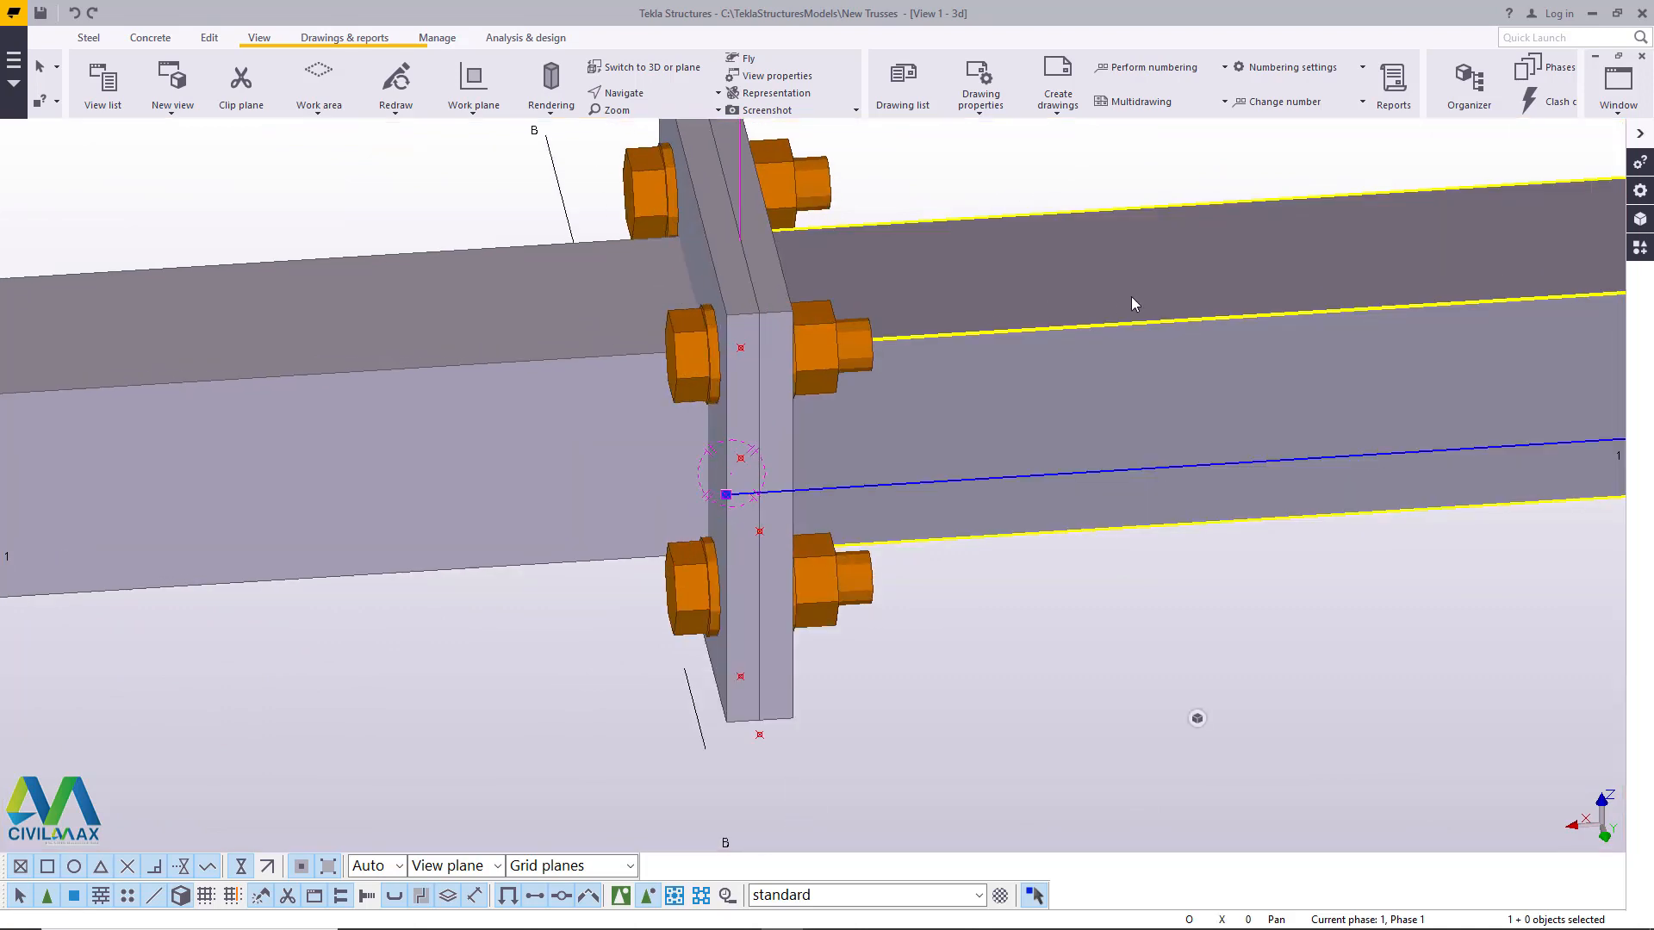
click(769, 269)
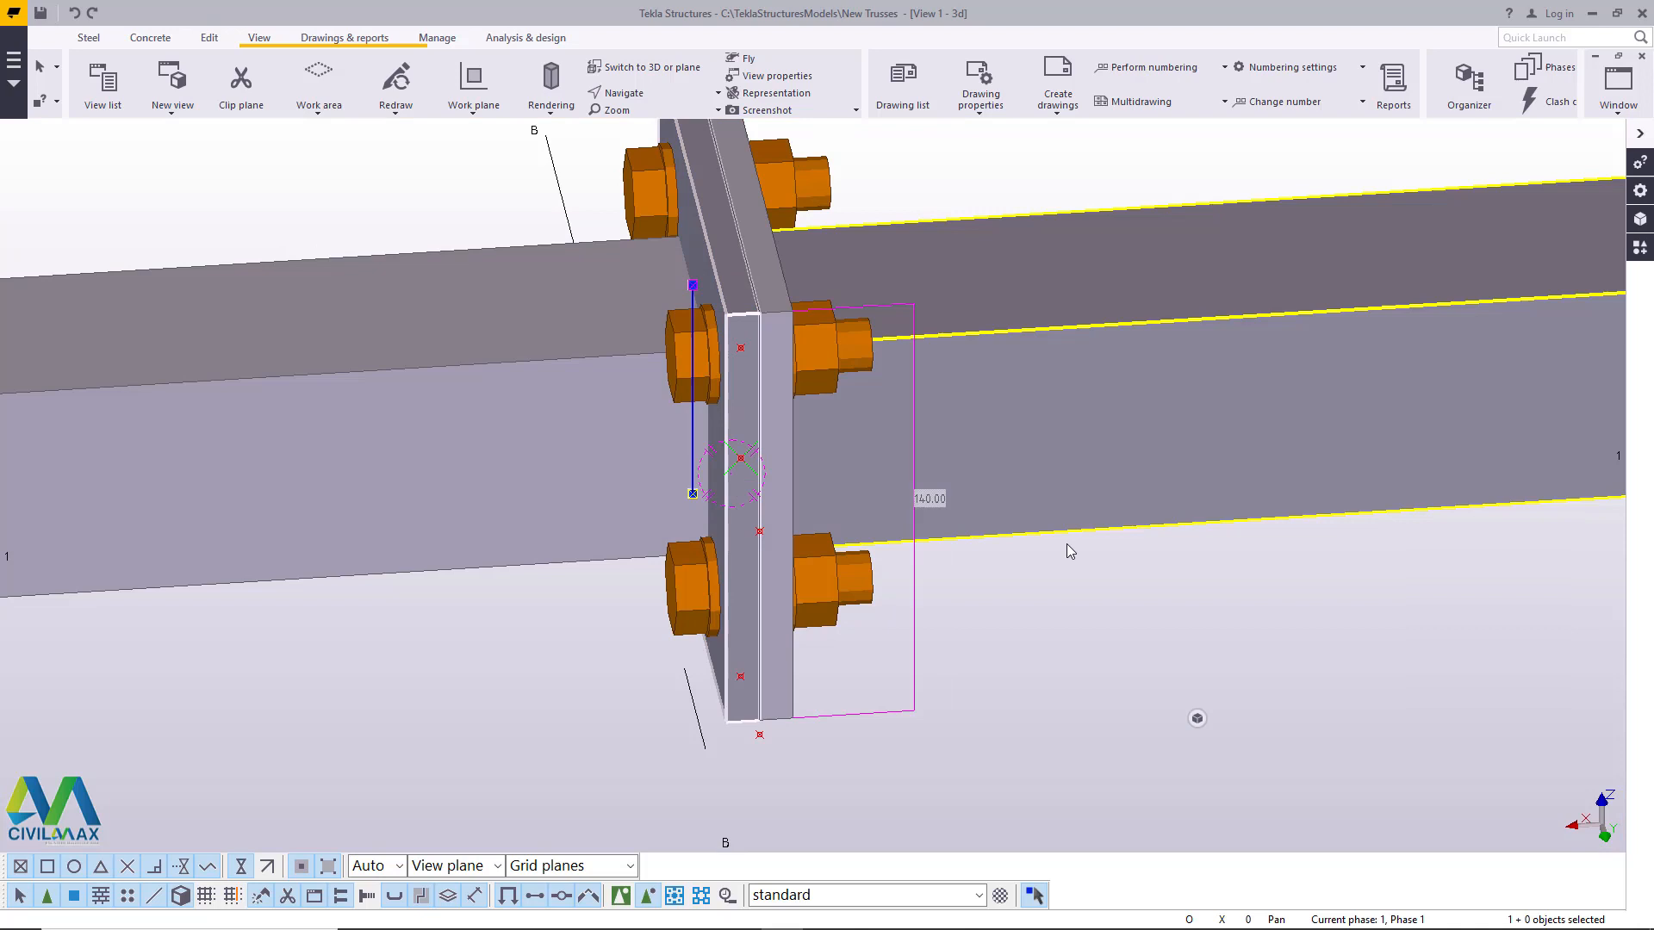
click(1297, 626)
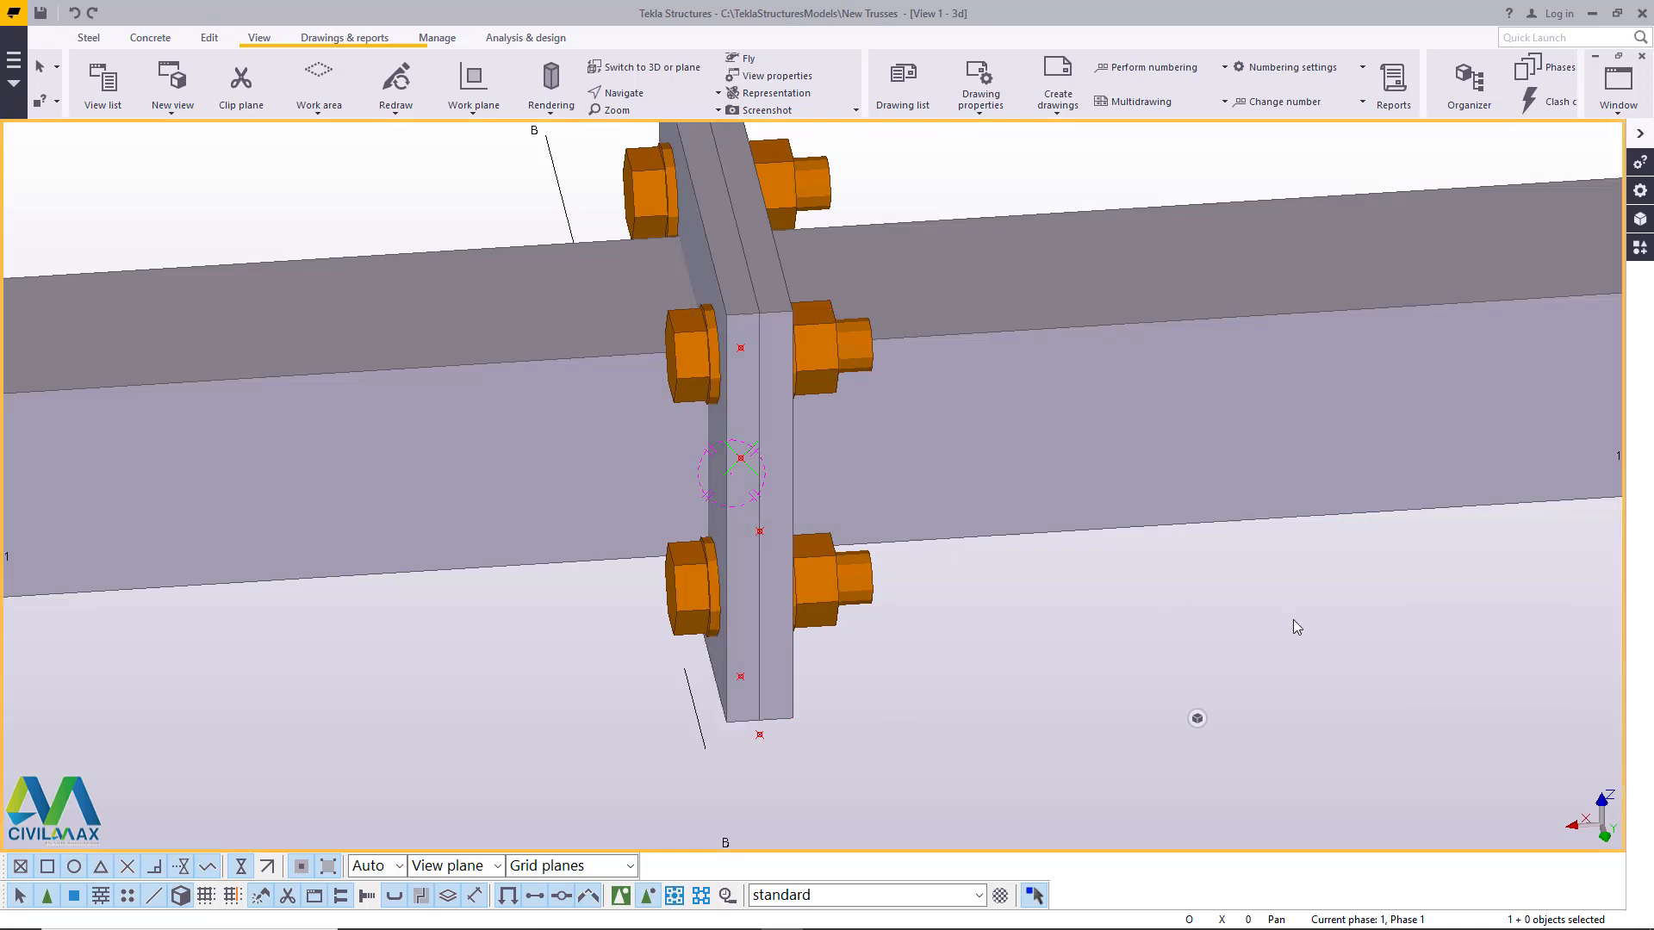
scroll(554, 528, down, 3)
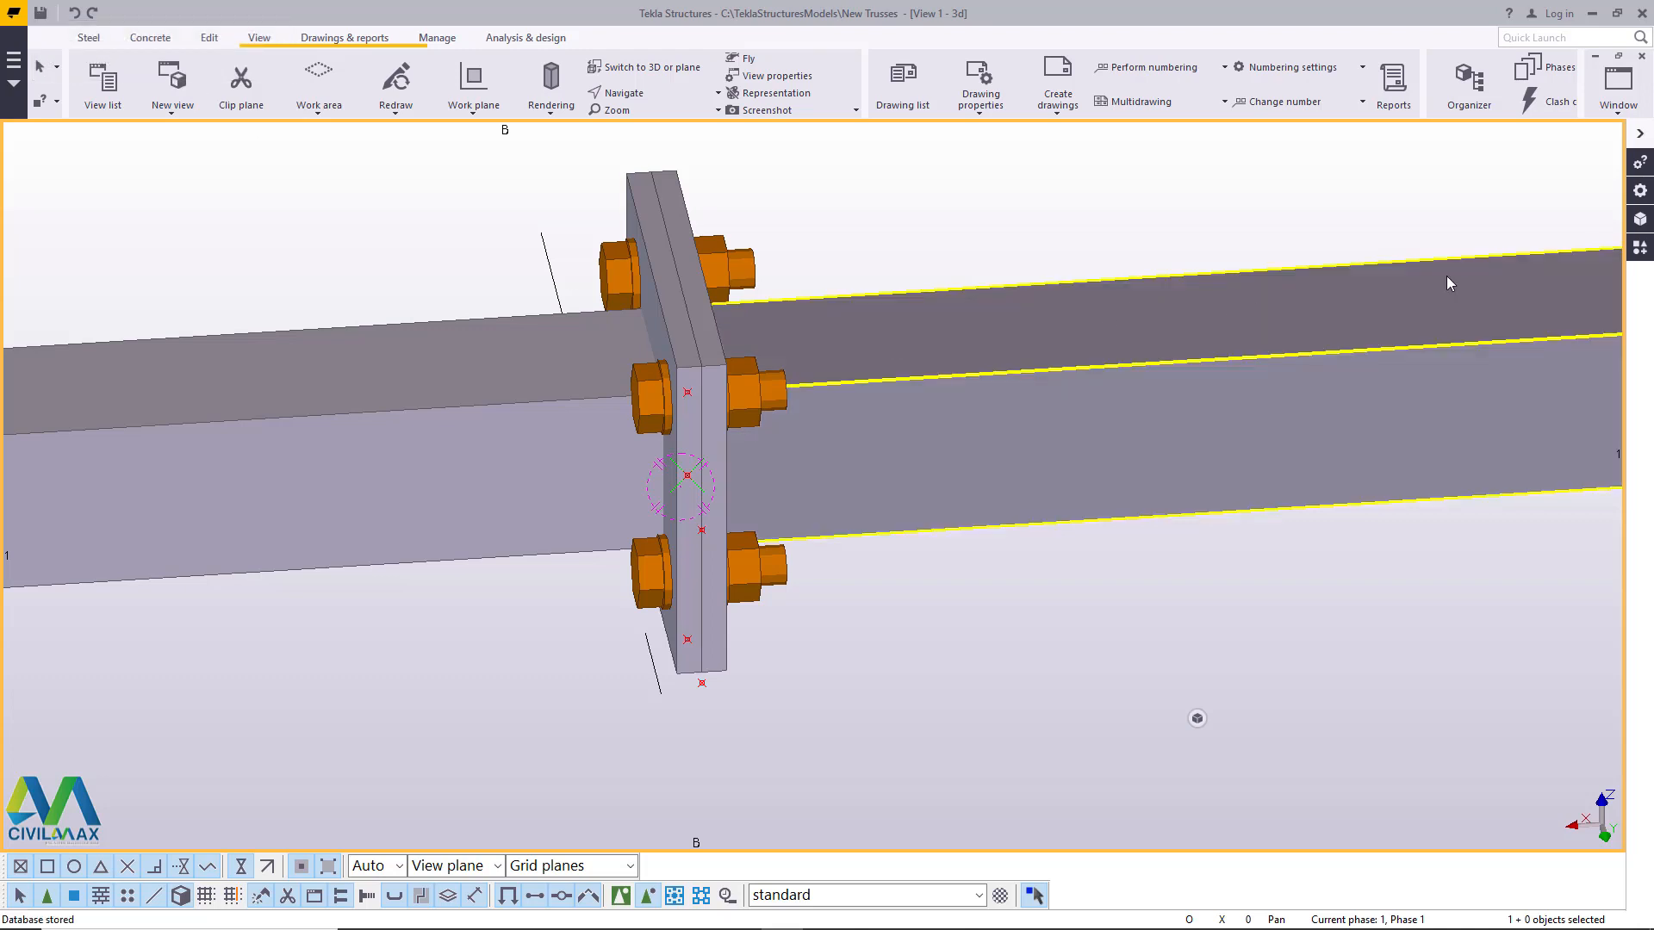
- Search the applications and components catalog for "weld"
click(1640, 248)
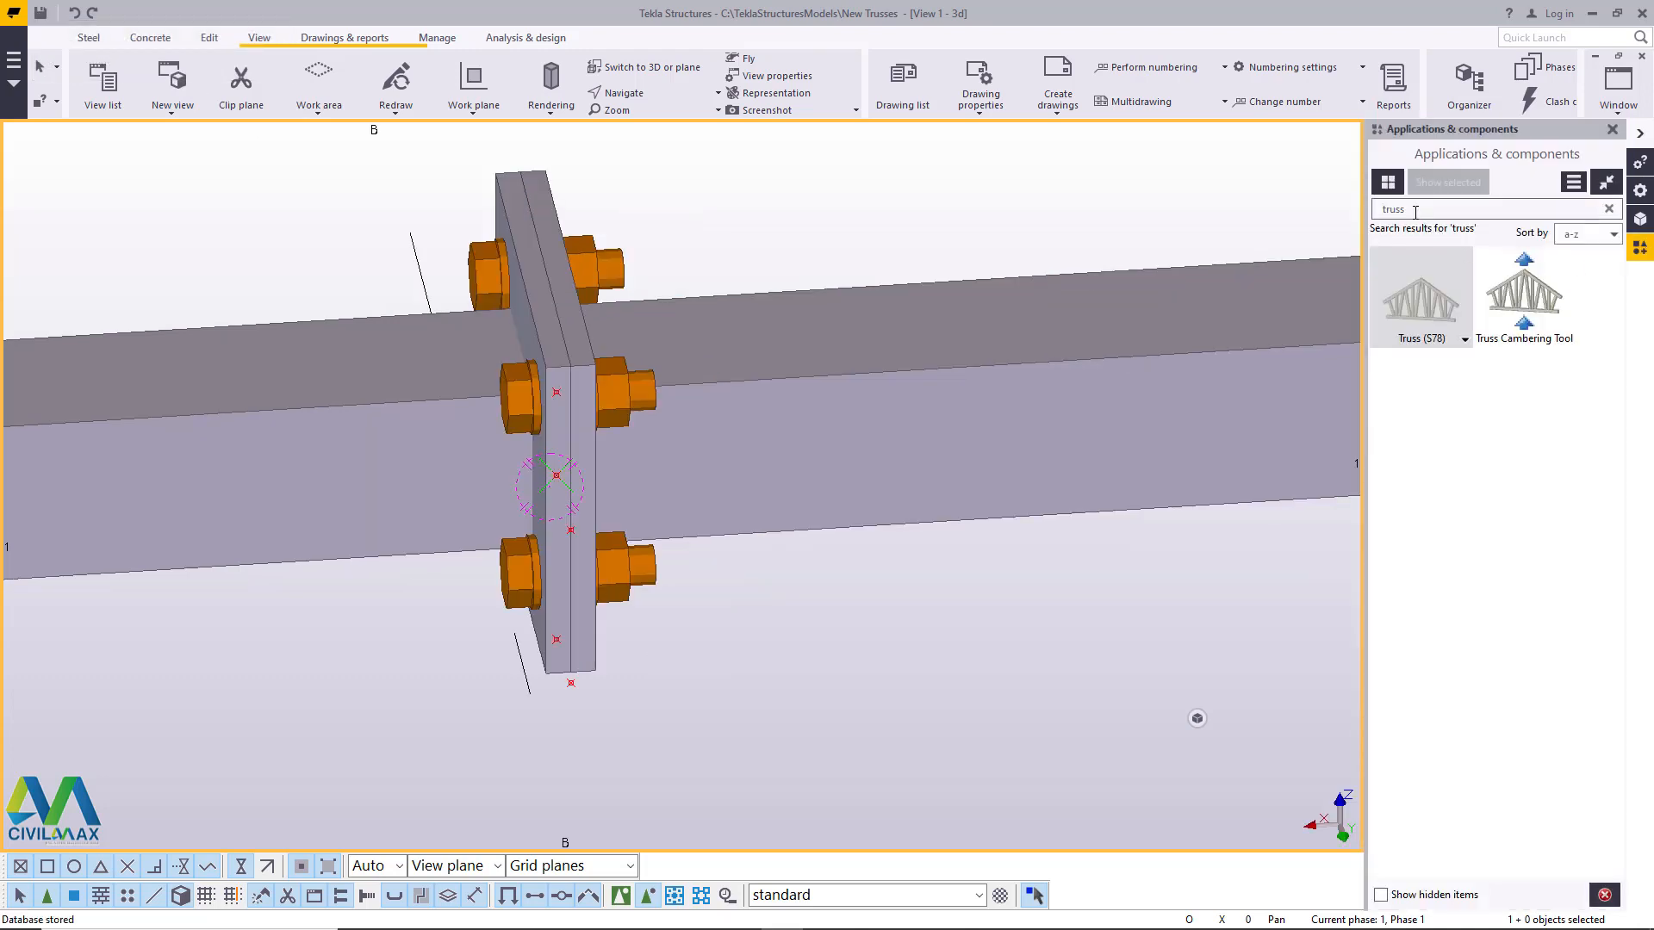
drag(1415, 212, 1350, 215)
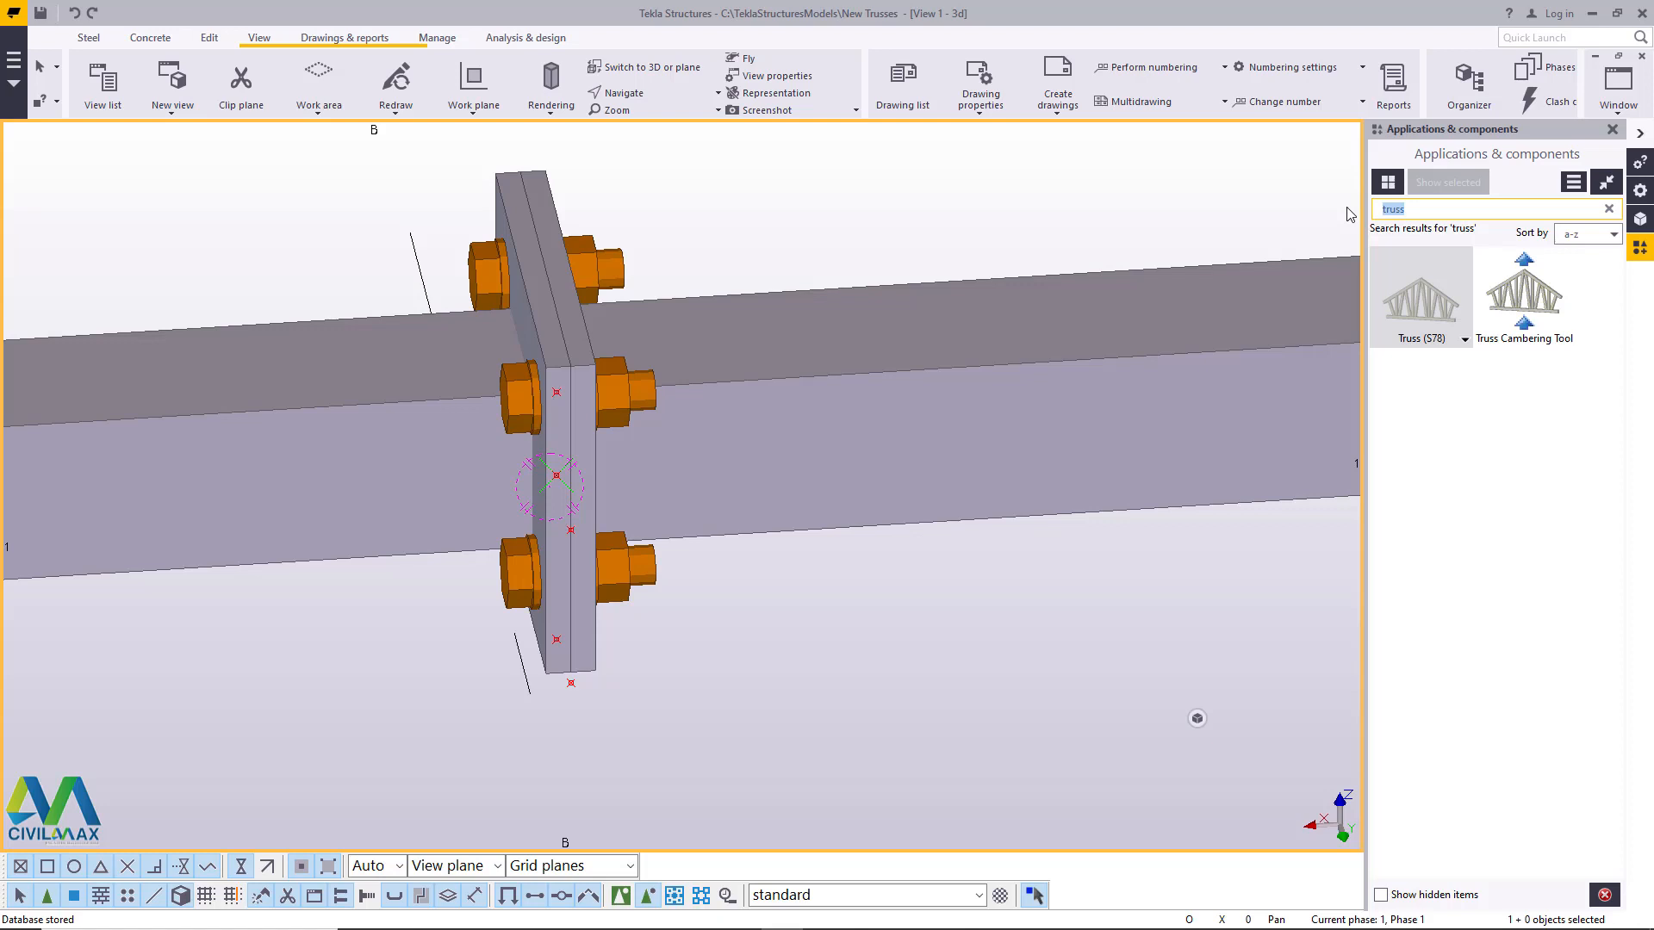
text(we)
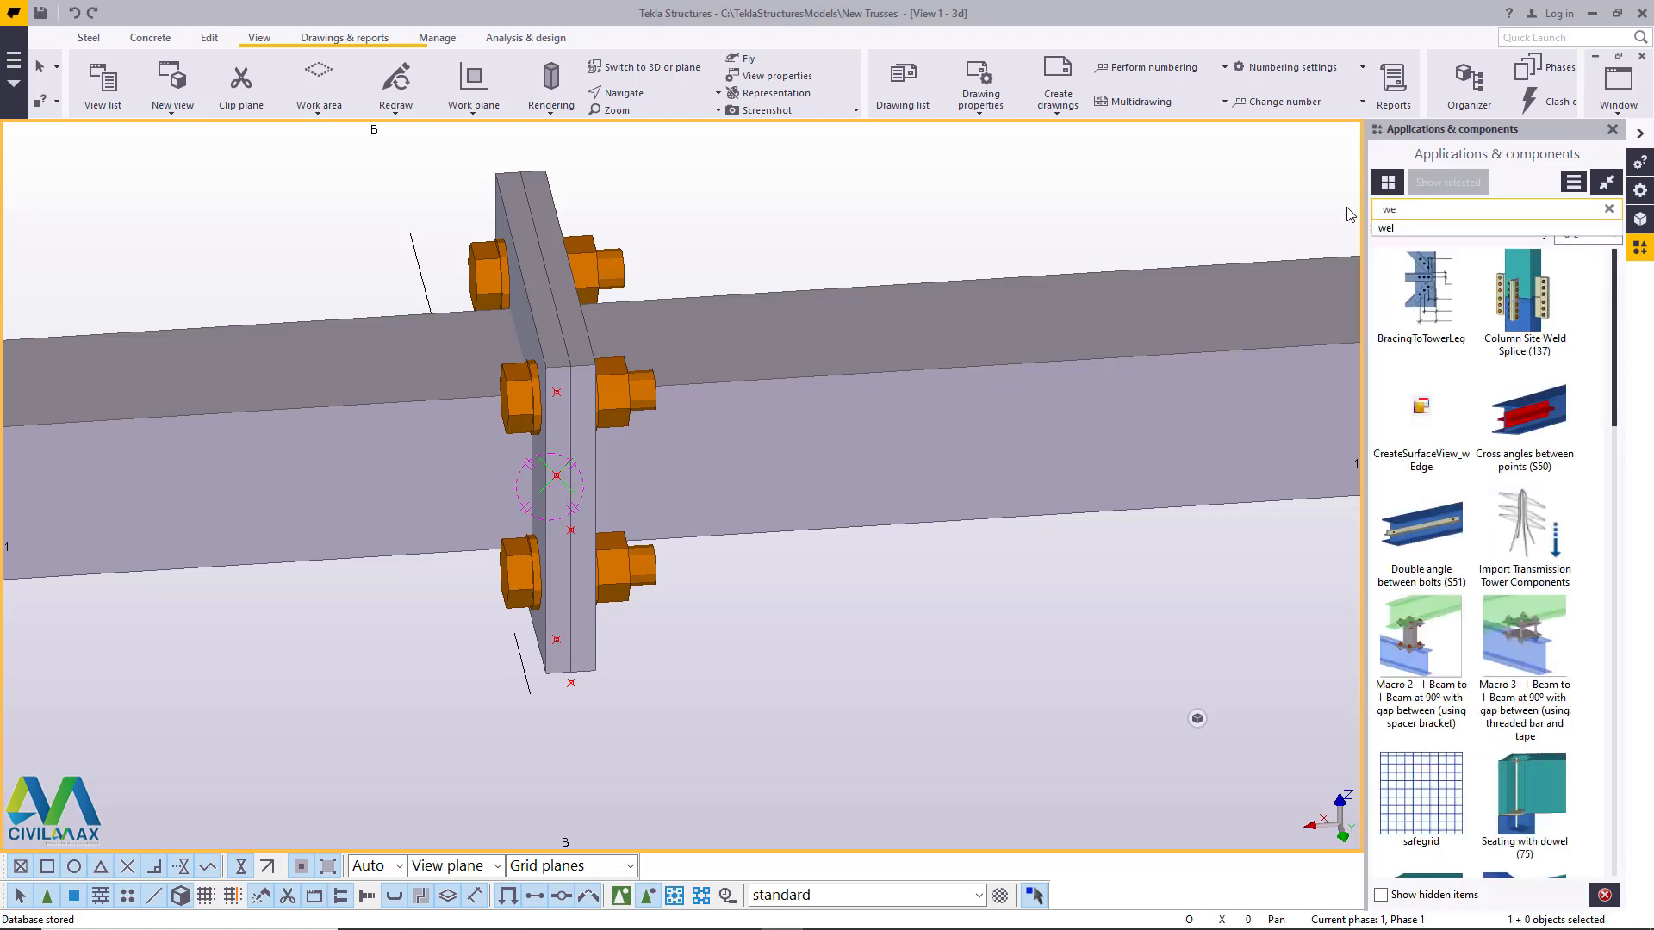
text(l)
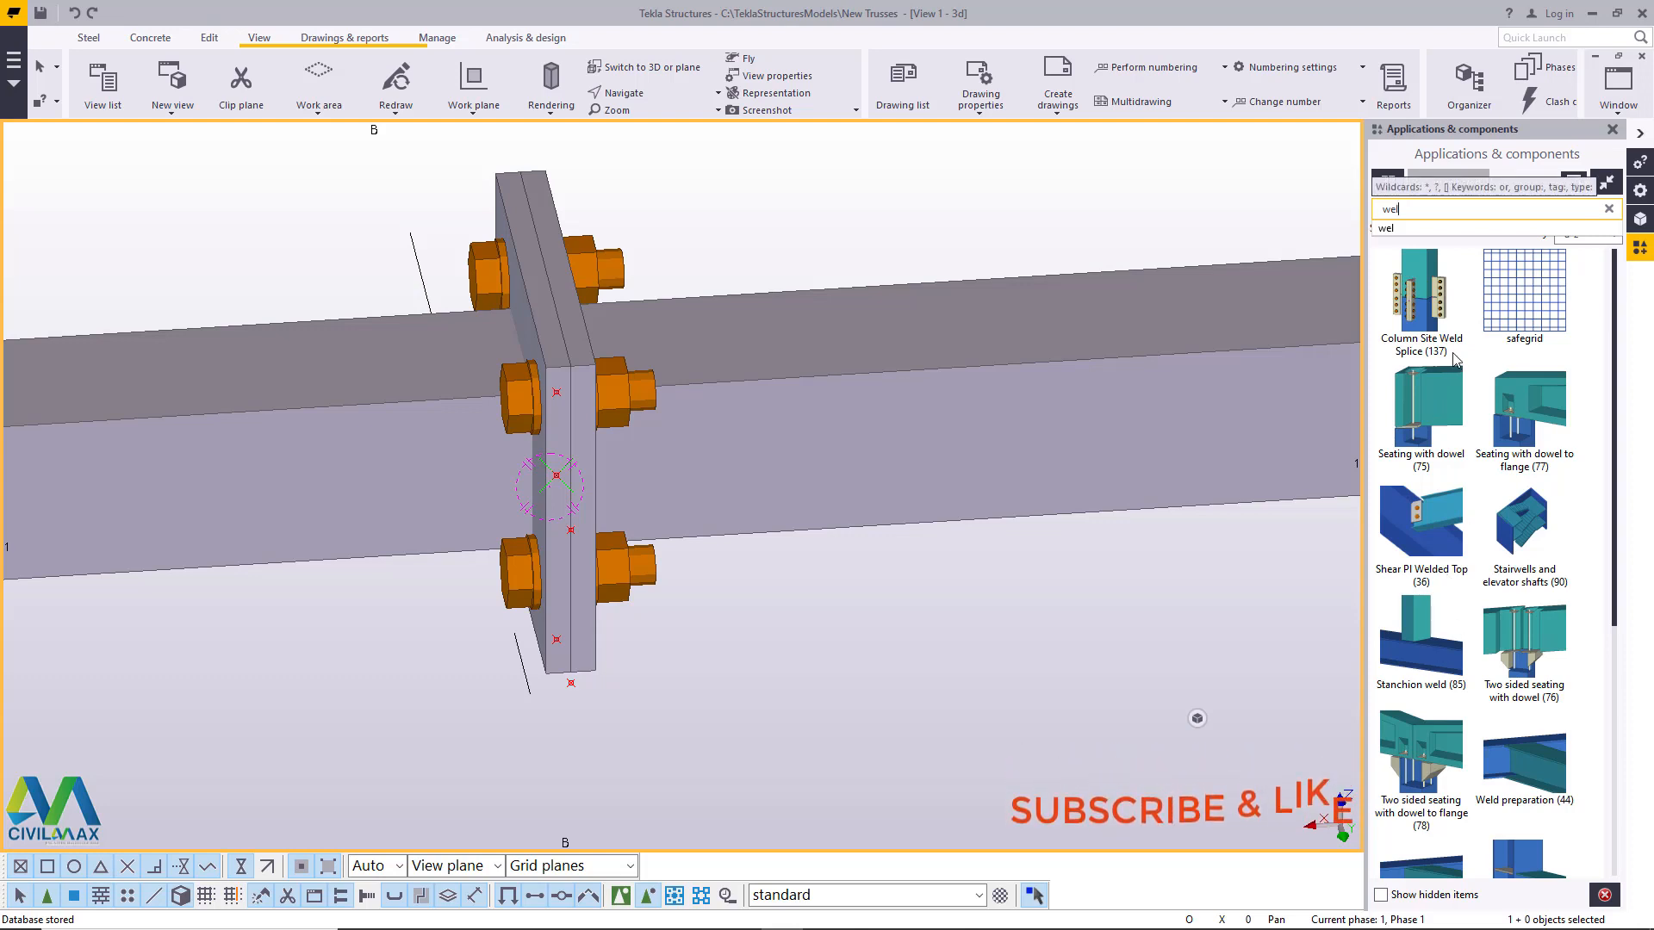
text(d)
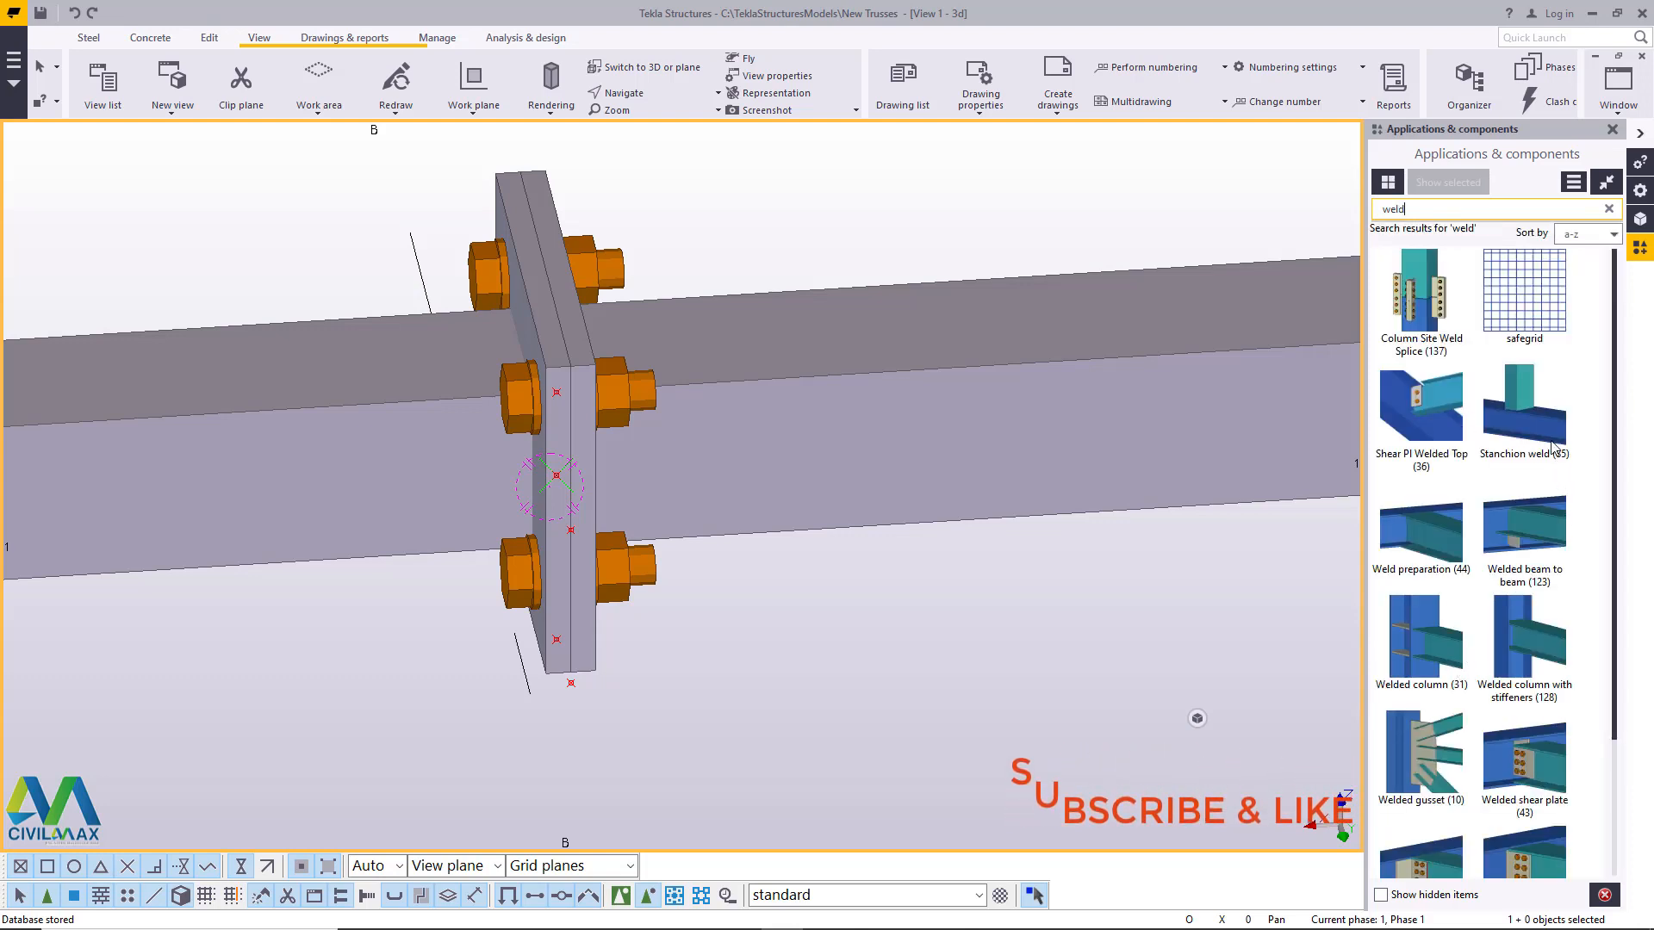
- Try Stanchion weld (85) with the nut-side chord as main part and its adjoining plate as secondary part, and end the command
click(1532, 407)
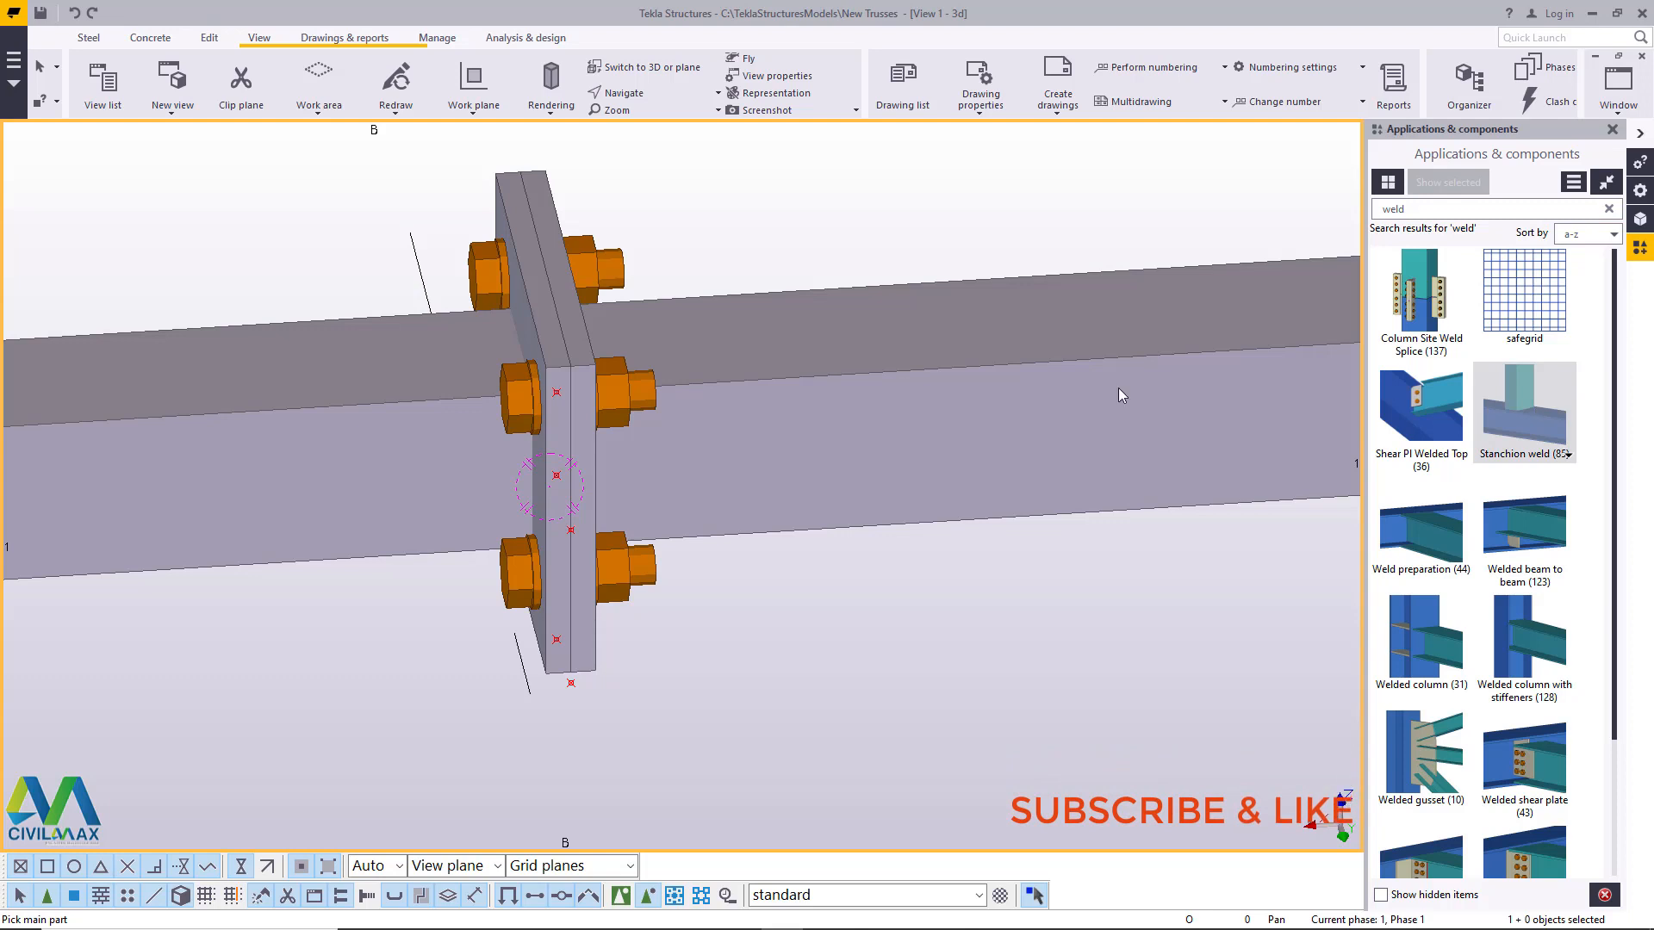
scroll(576, 362, up, 5)
click(806, 320)
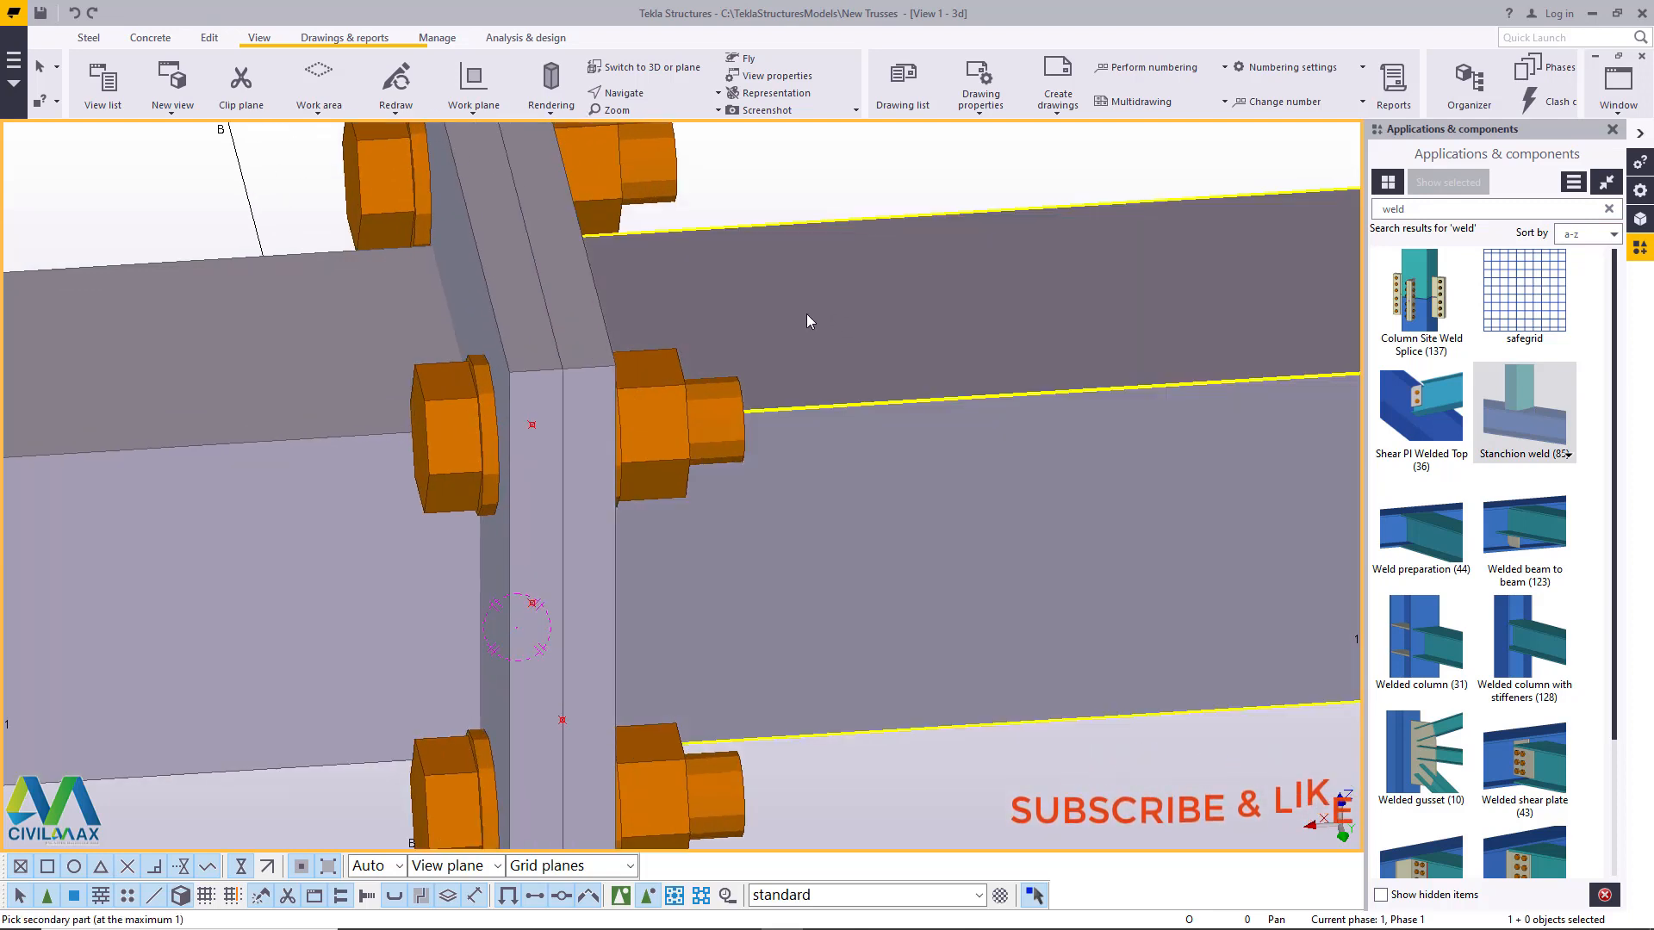
click(572, 270)
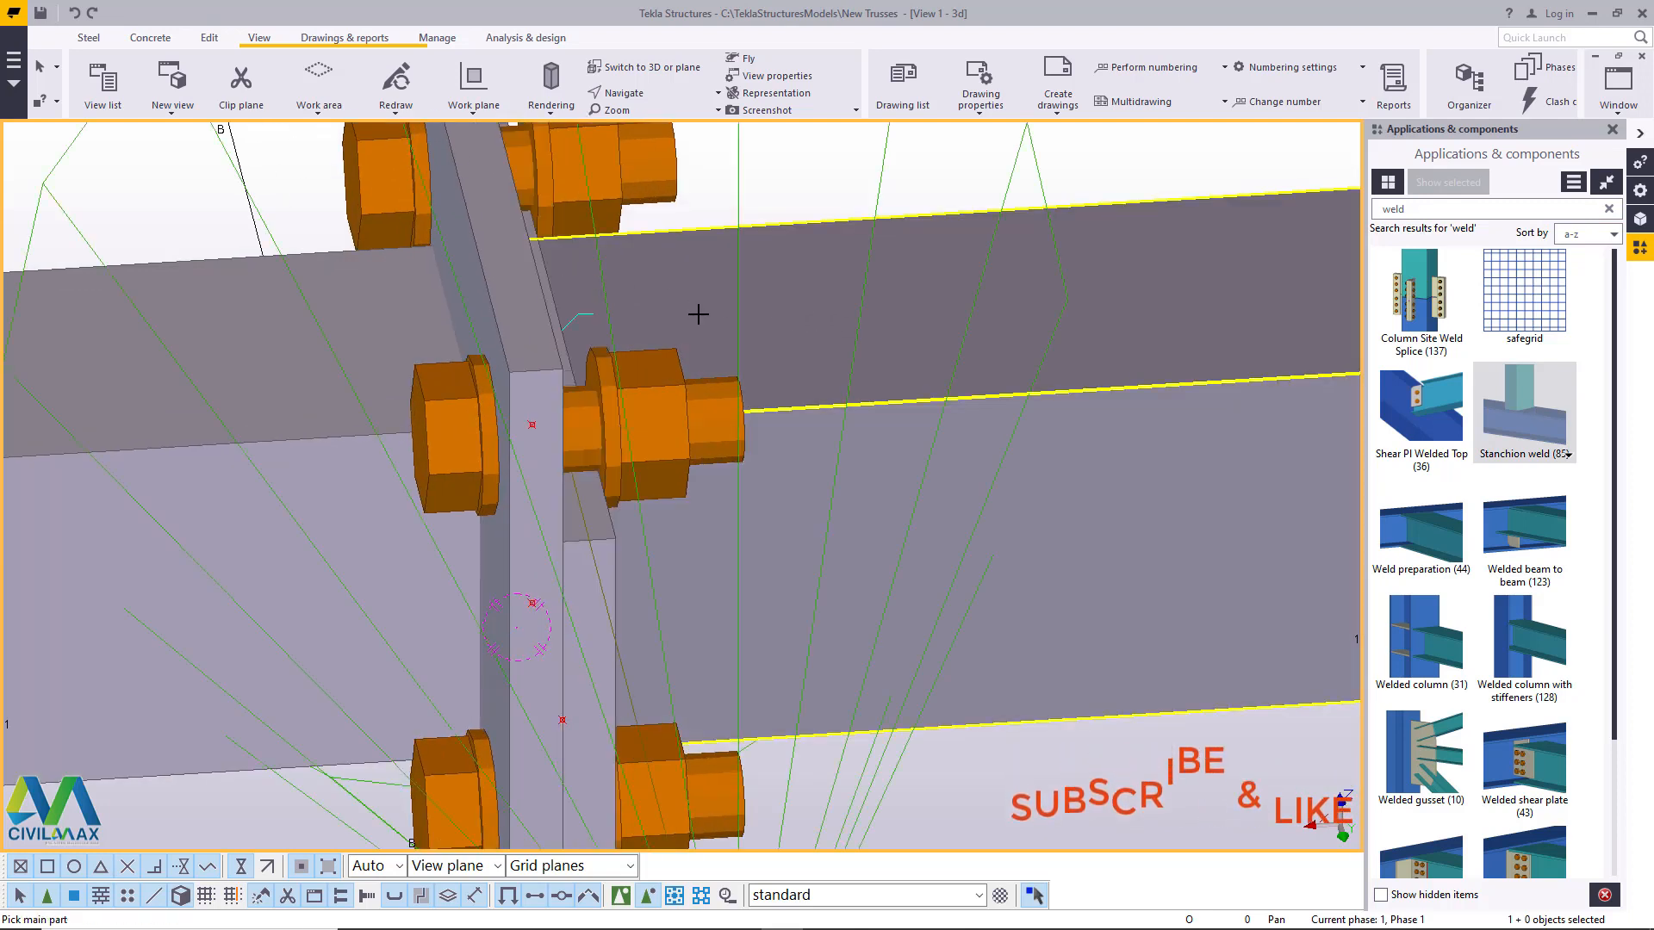
right_click(720, 268)
click(745, 274)
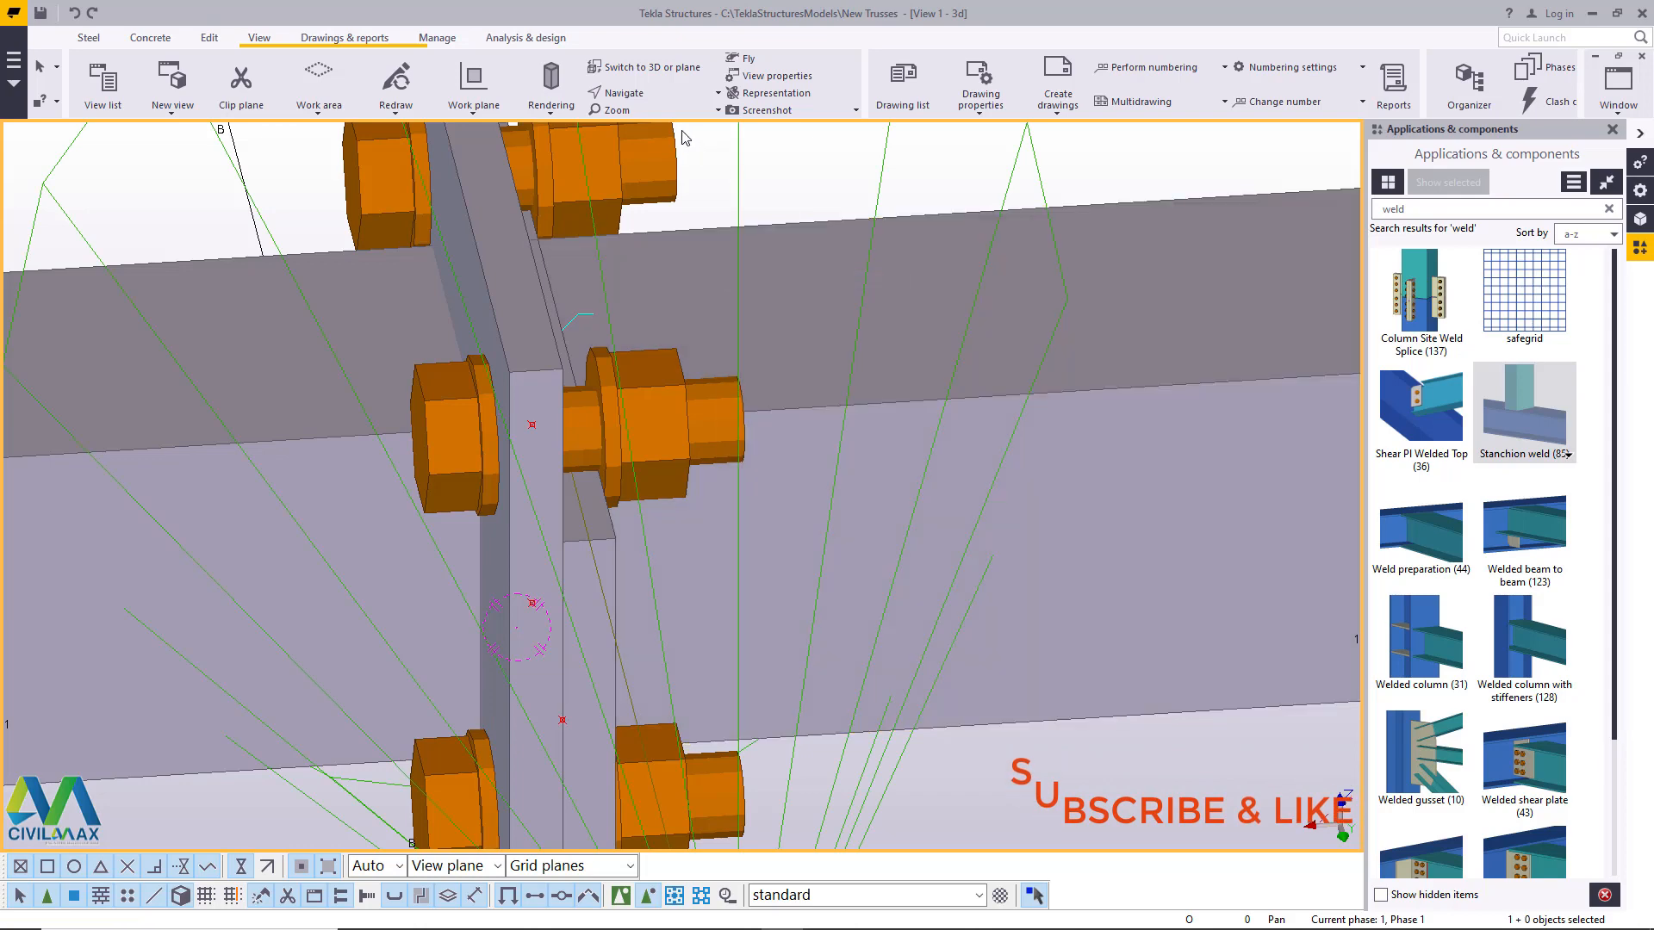
- Rotate to the nut-side face of the plate connection and undo the stanchion weld
click(214, 41)
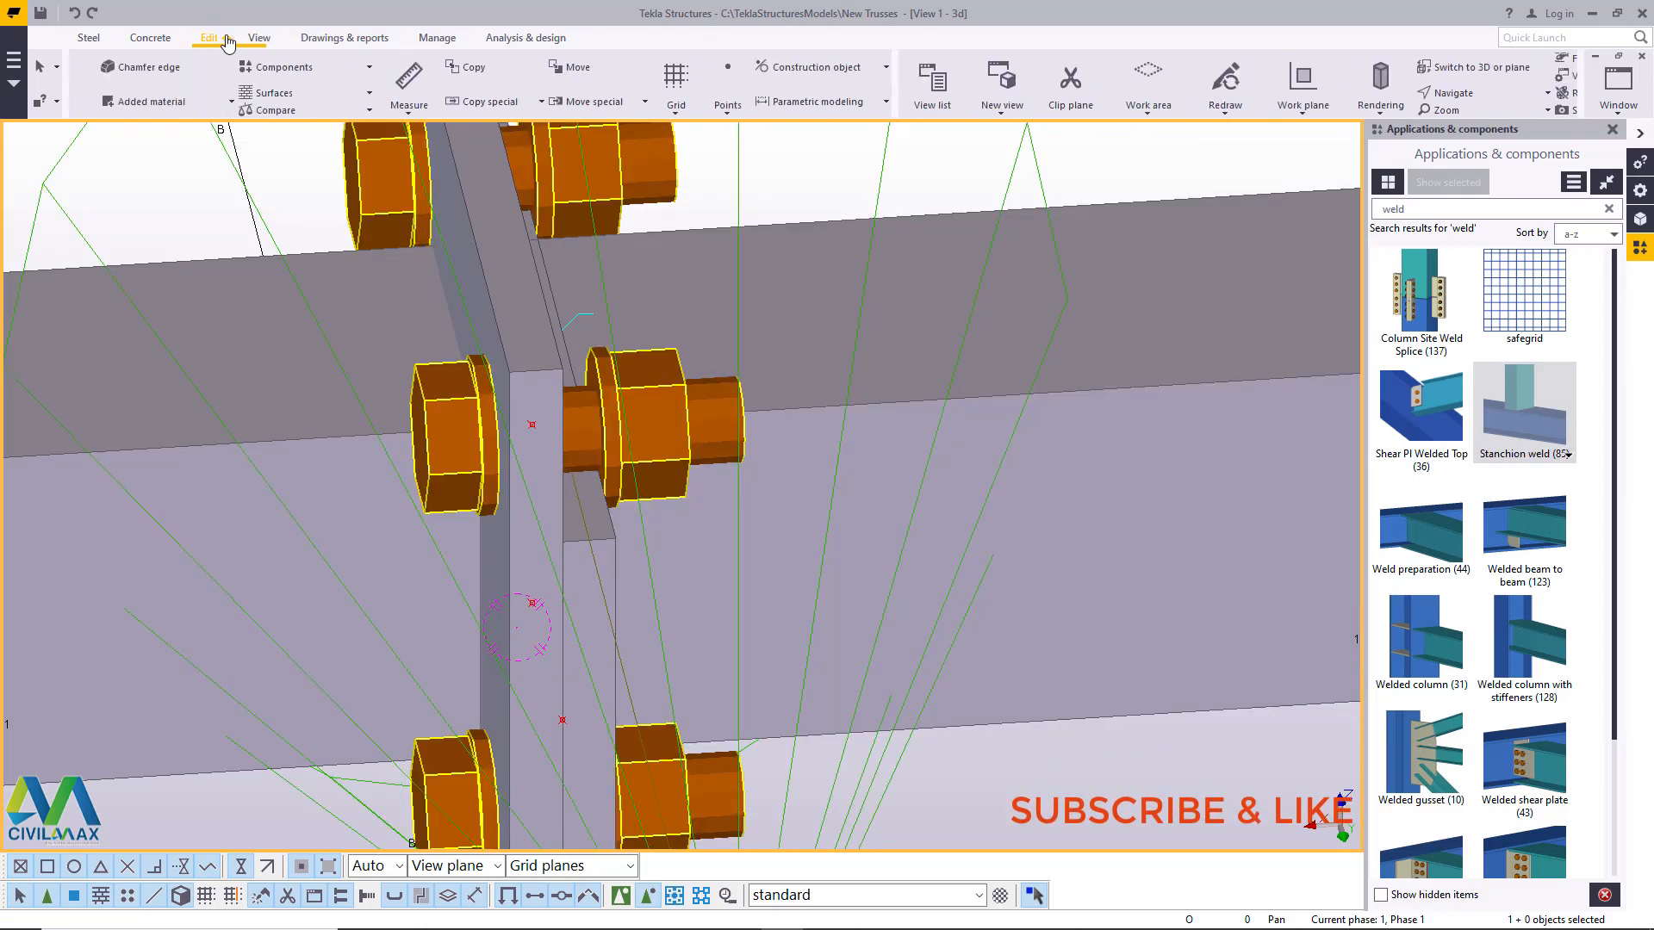
click(258, 40)
click(650, 93)
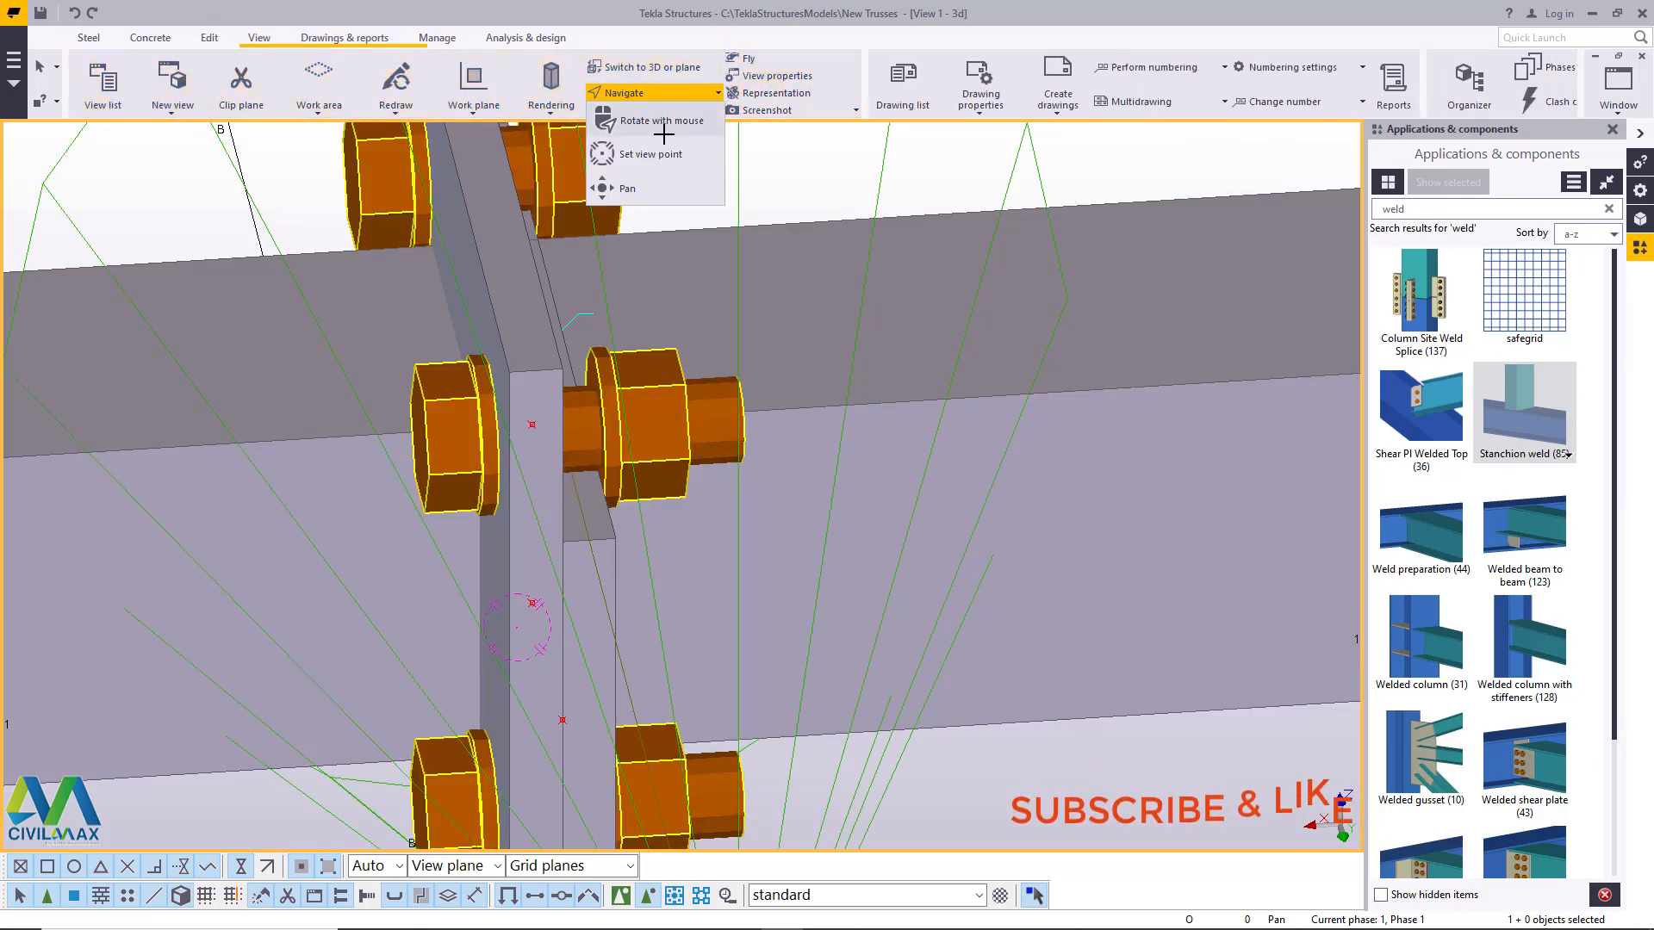
click(665, 130)
drag(716, 389, 766, 292)
right_click(766, 292)
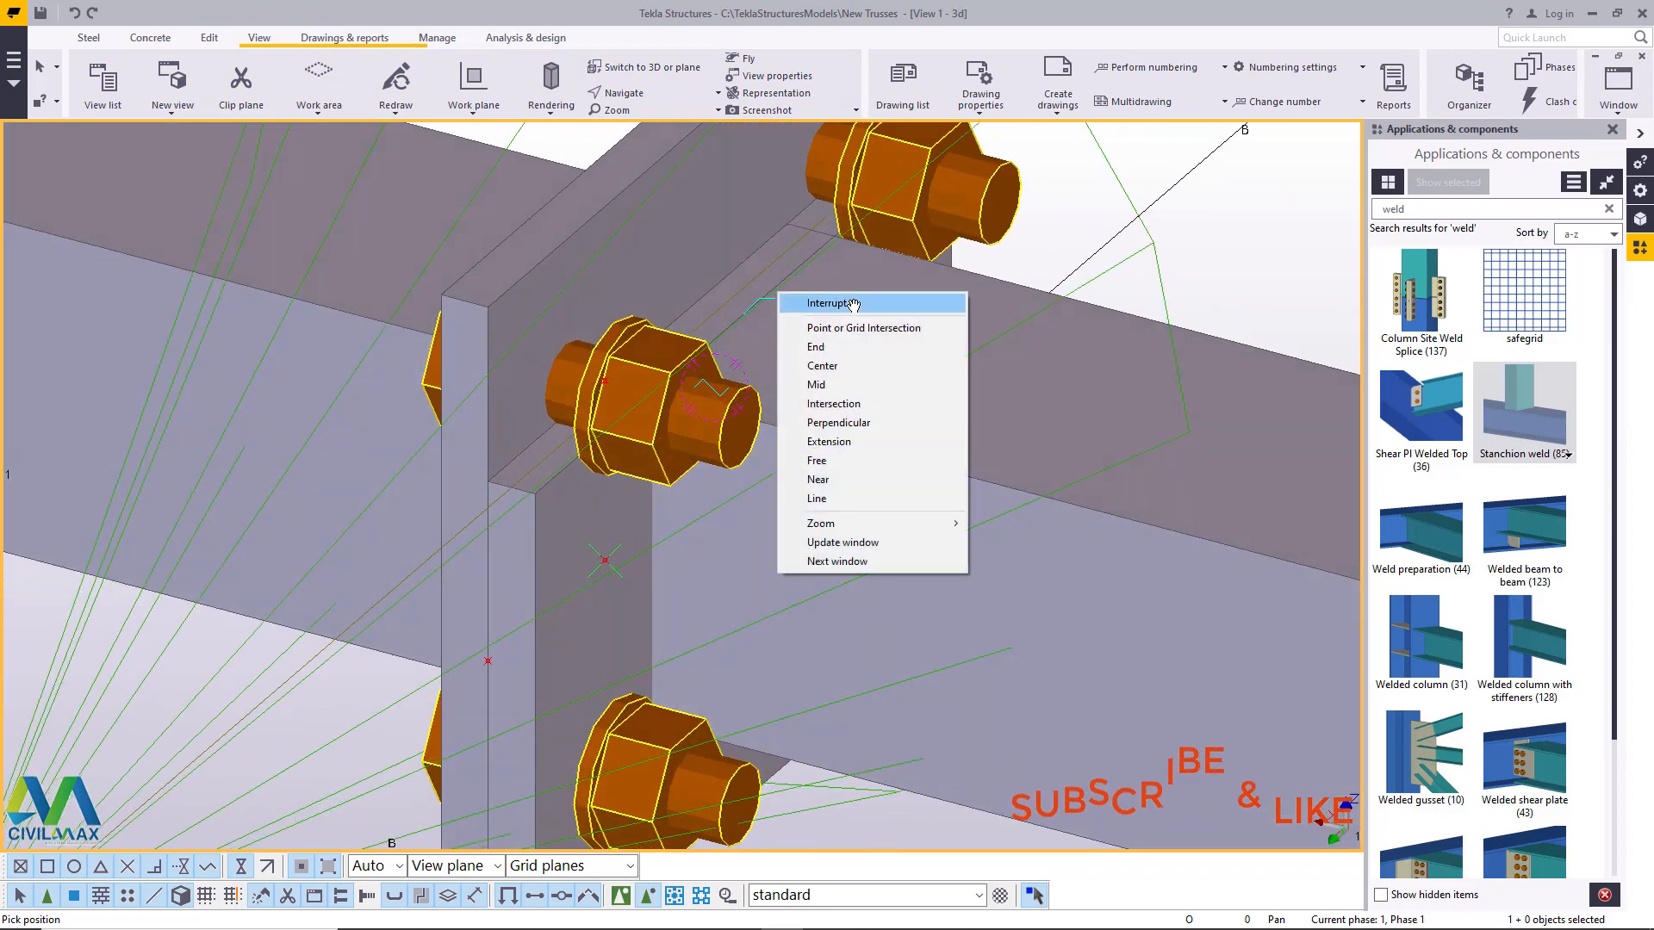
click(797, 304)
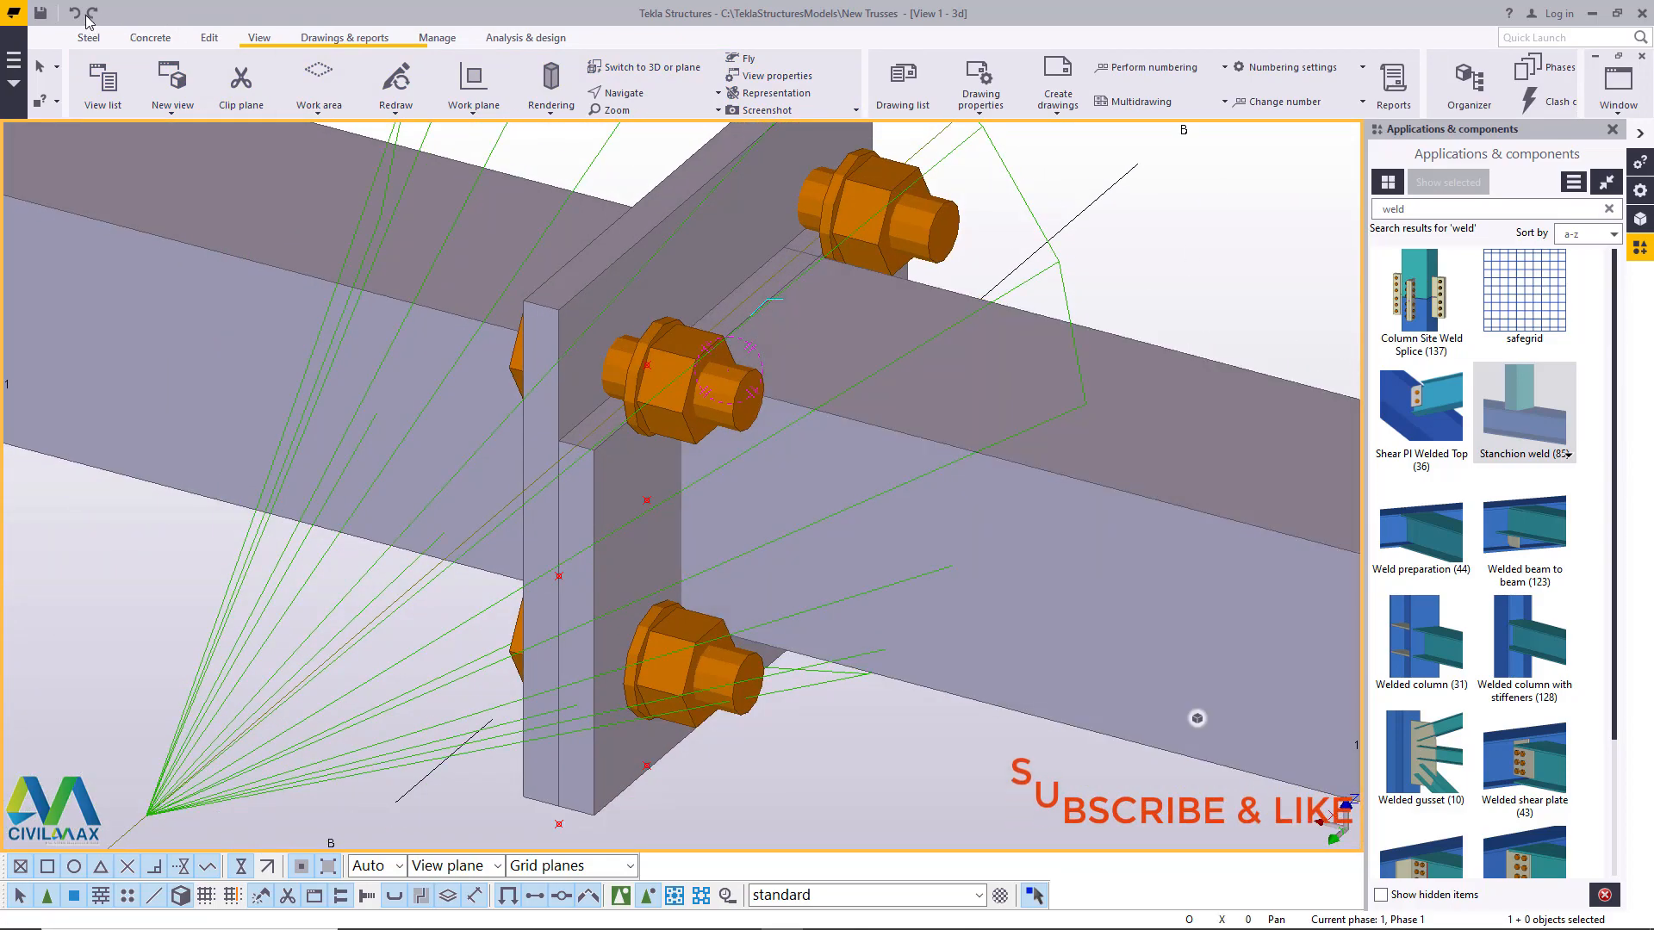
click(76, 14)
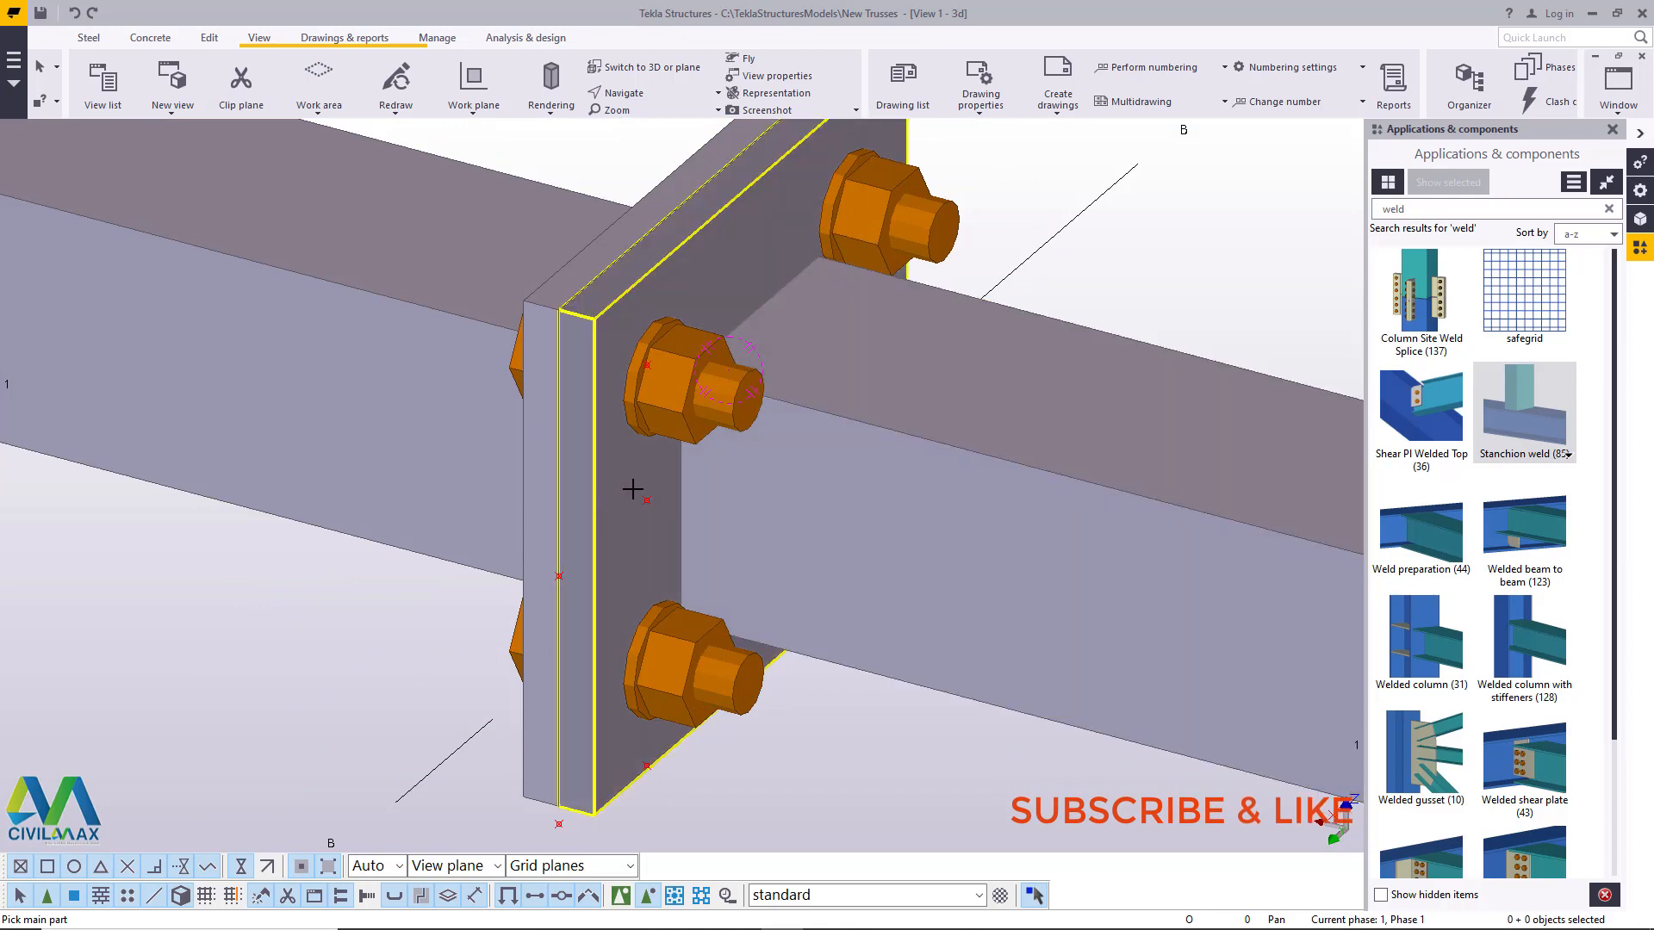
- Apply Stanchion weld (85) with the nut-side plate as main part and its adjoining chord as secondary part, and end the command
click(632, 483)
click(743, 499)
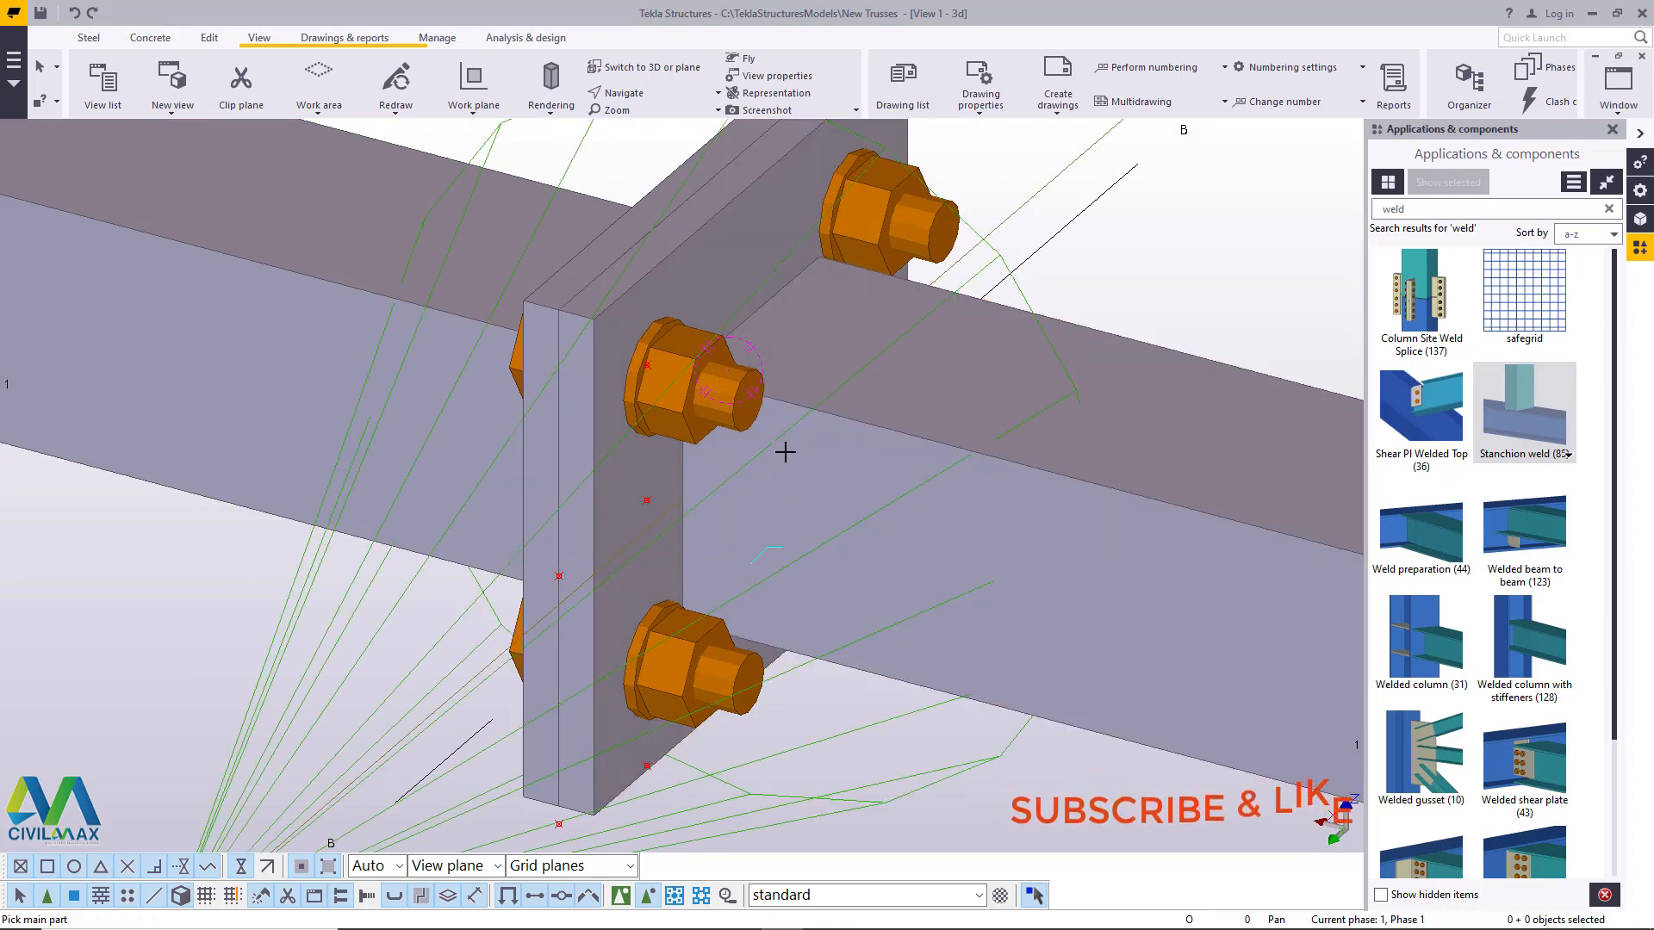
right_click(1134, 246)
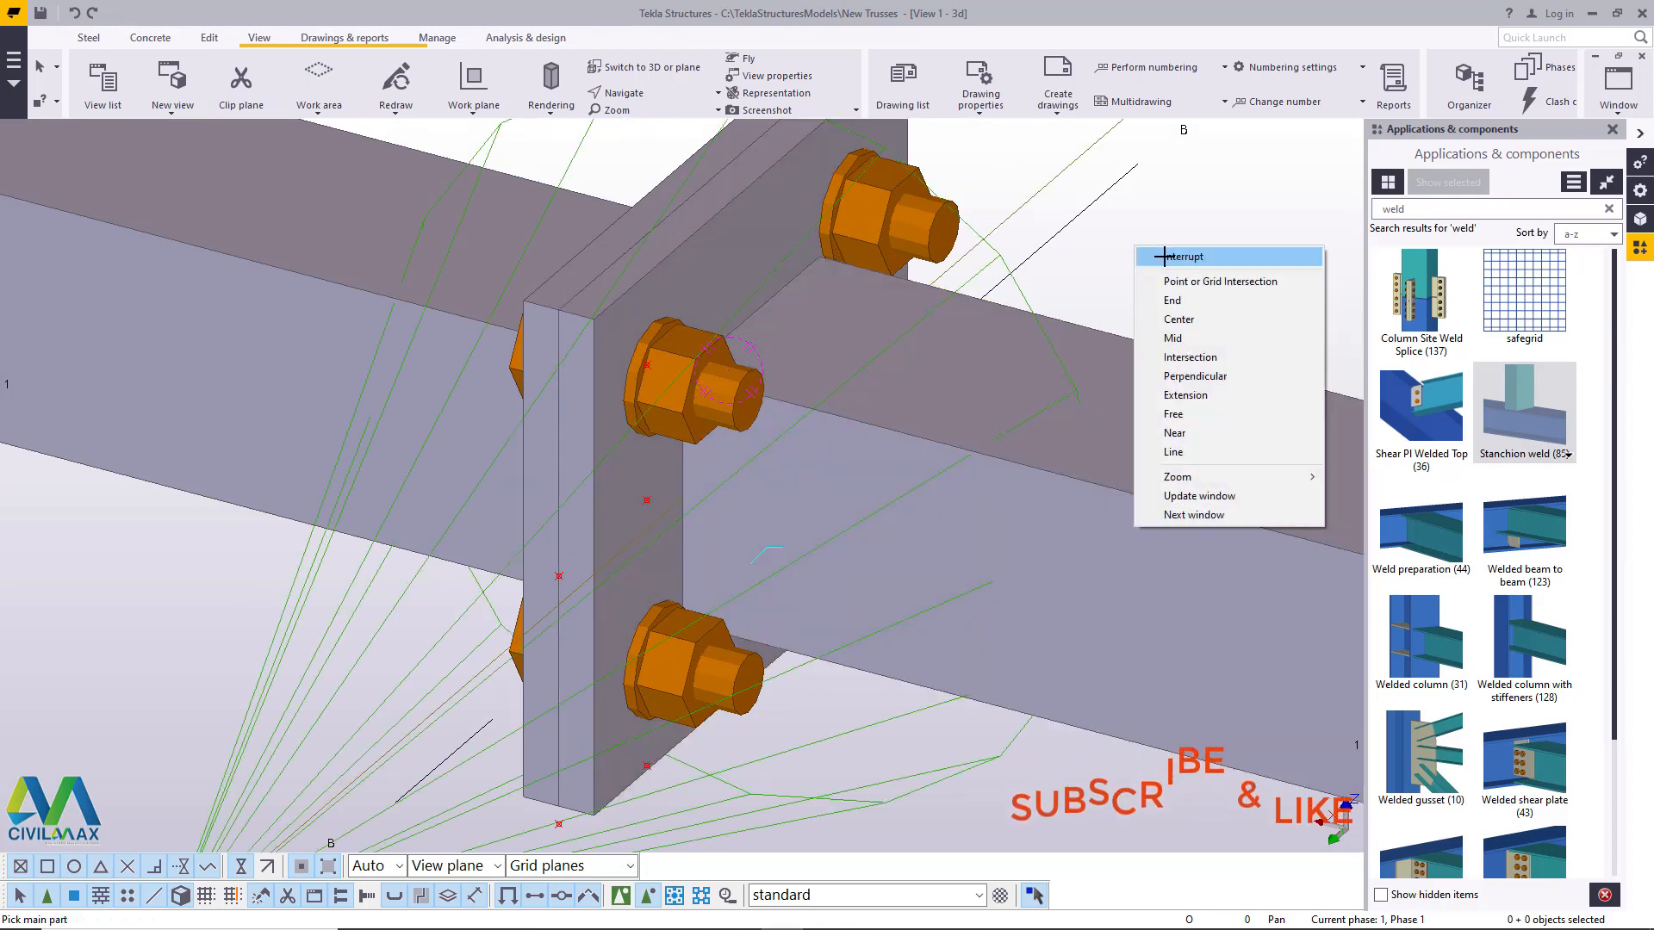
click(1163, 256)
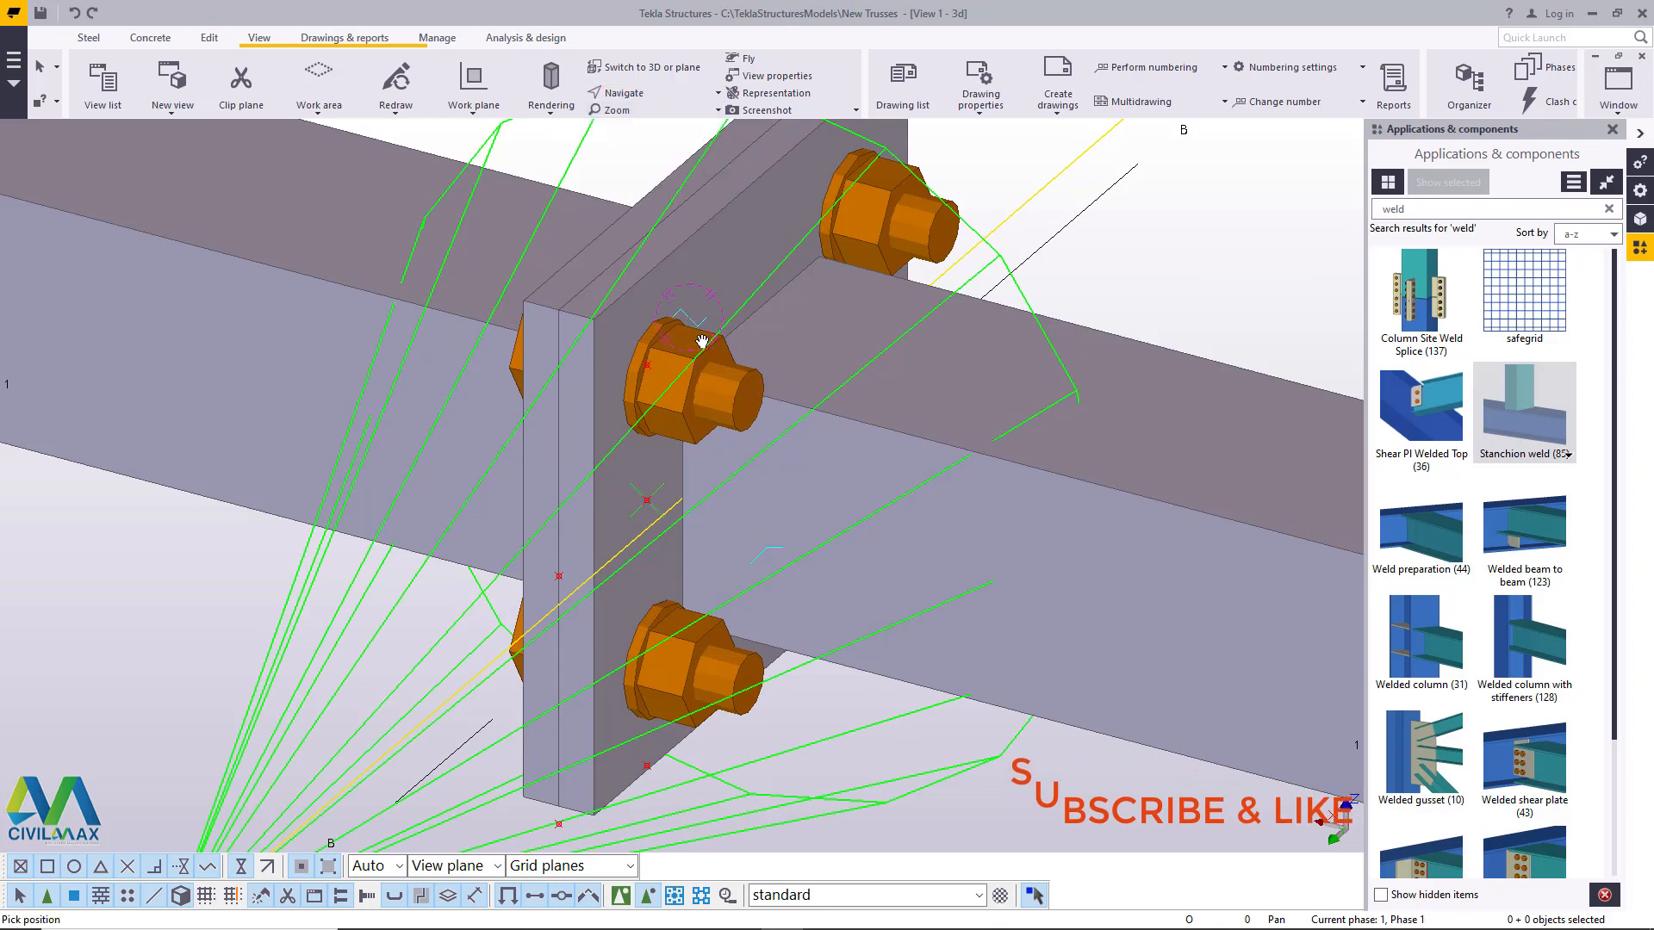
- Apply Stanchion weld (85) with the bolt-head-side plate as main part and its adjoining chord as secondary part, and end the command
ctrl+middle_drag(703, 342, 837, 310)
right_click(639, 224)
click(699, 240)
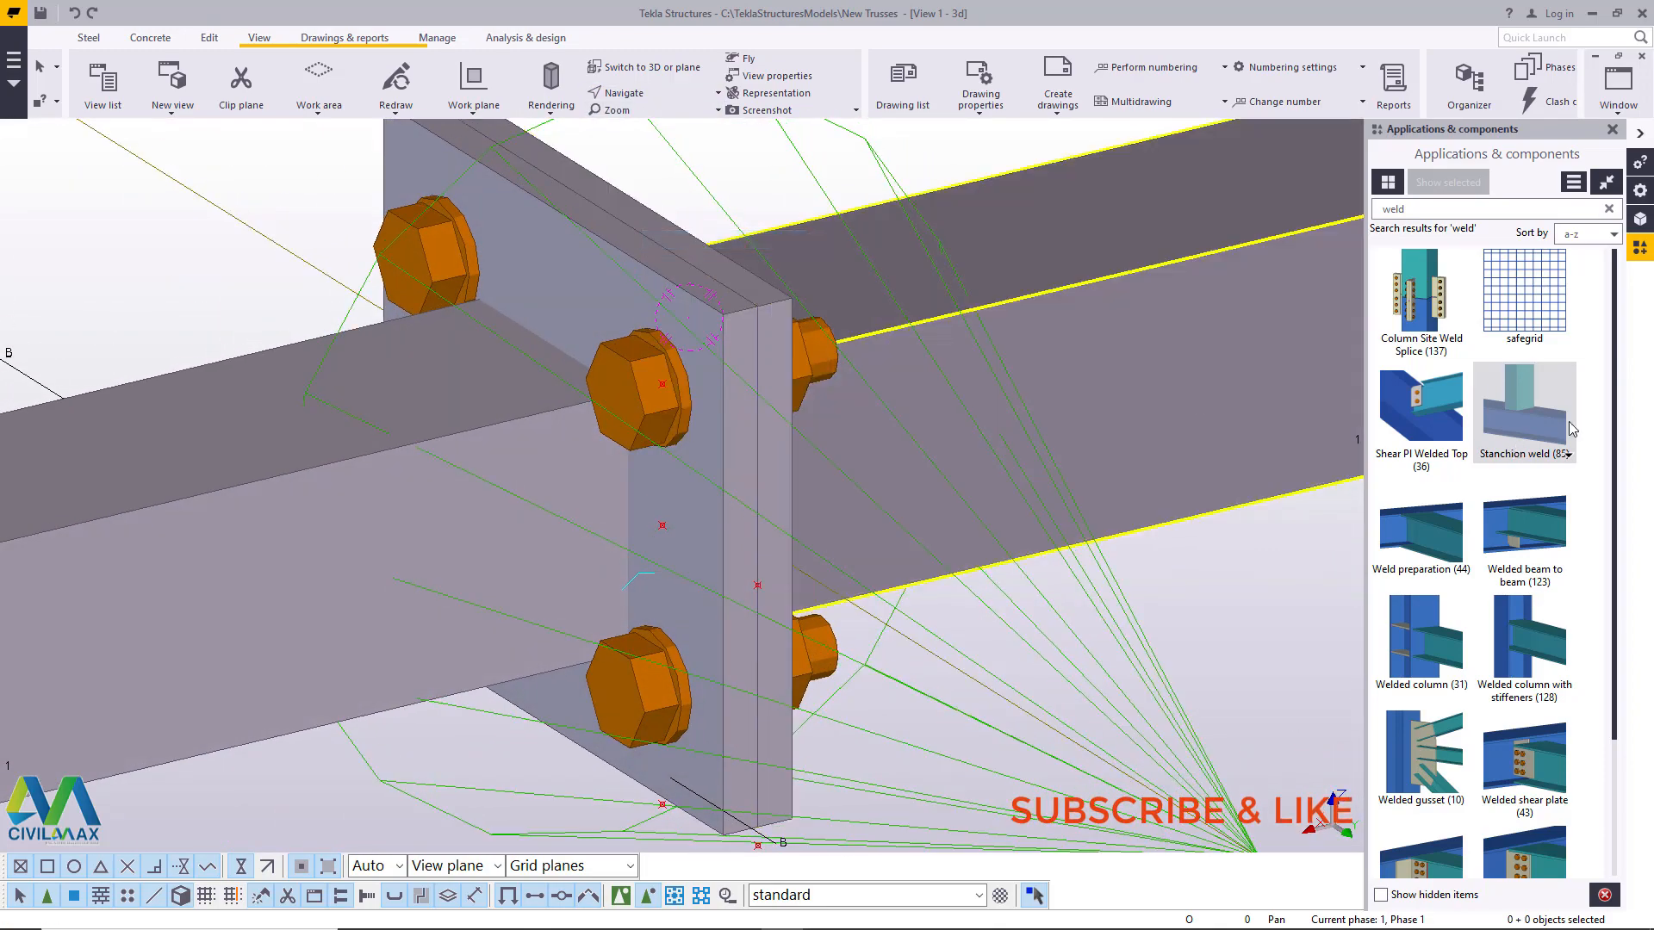
click(1539, 406)
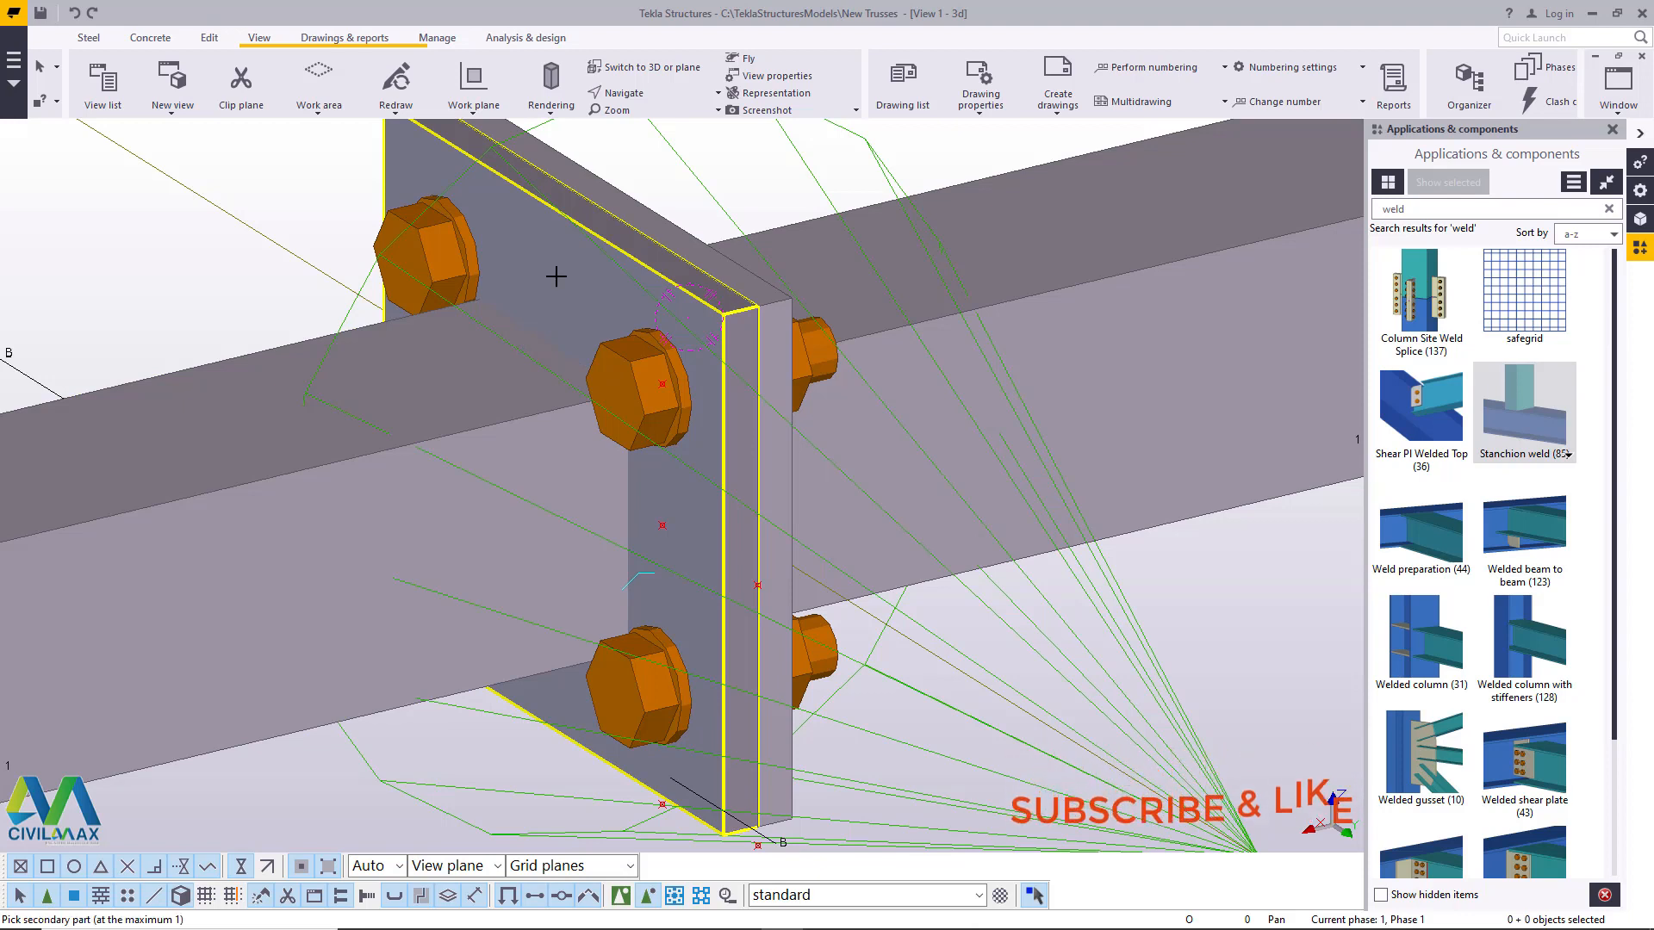
click(462, 380)
right_click(271, 172)
click(328, 184)
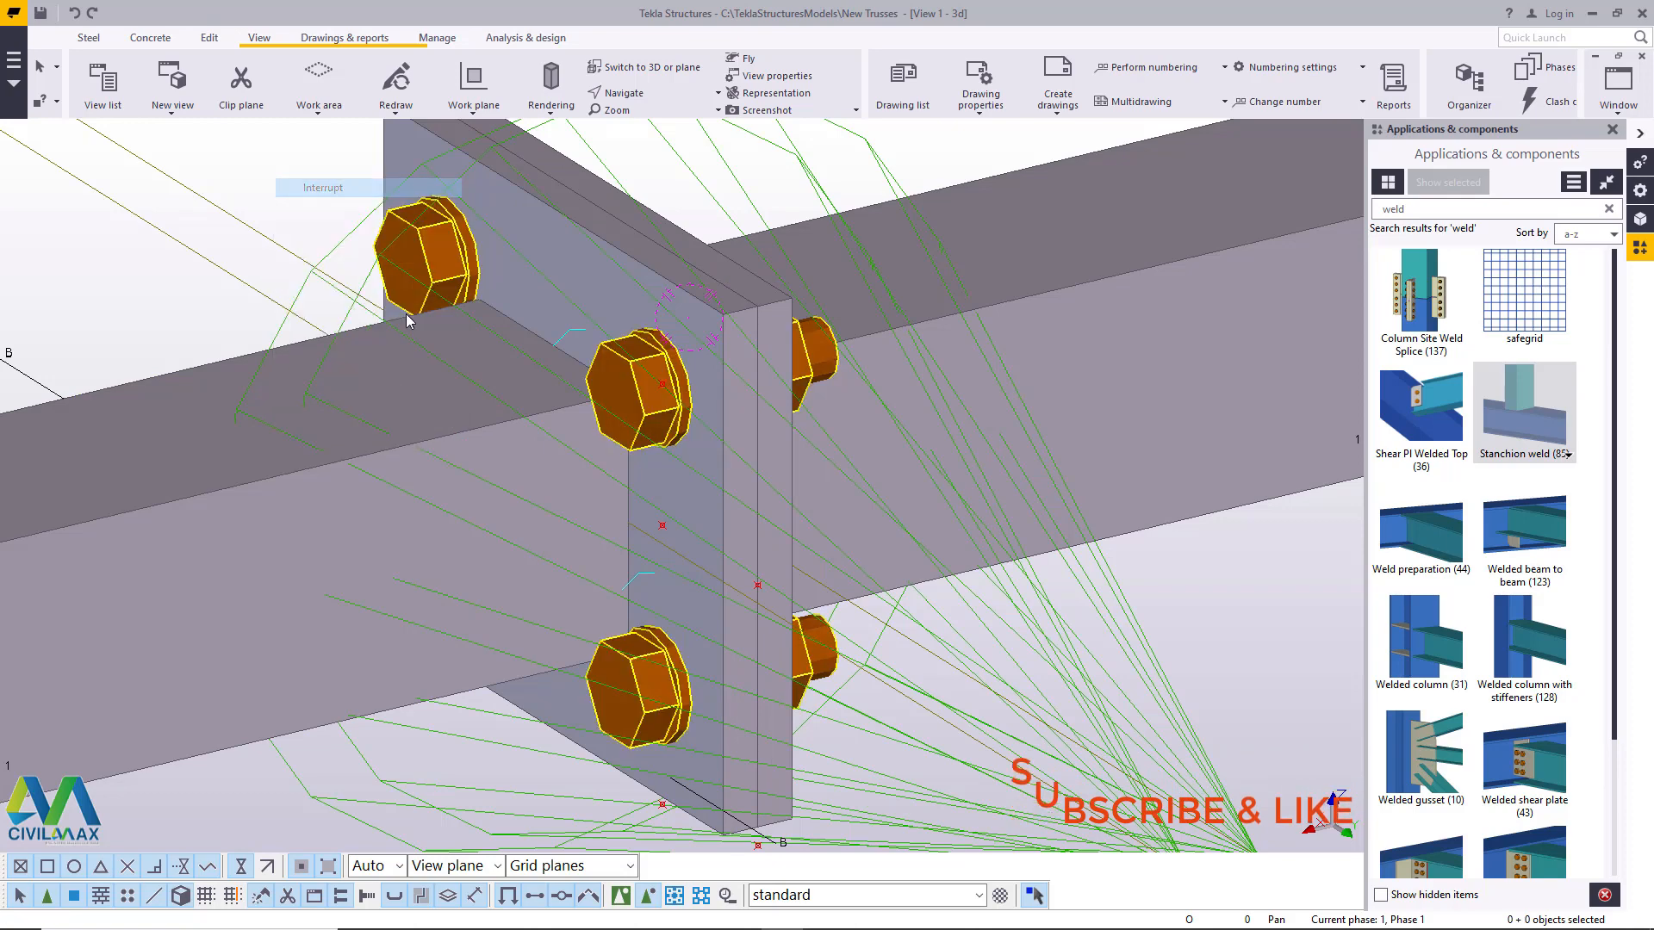
- Redraw the view to clear the temporary component graphics around the bottom chord plate connection
scroll(498, 443, down, 5)
click(614, 328)
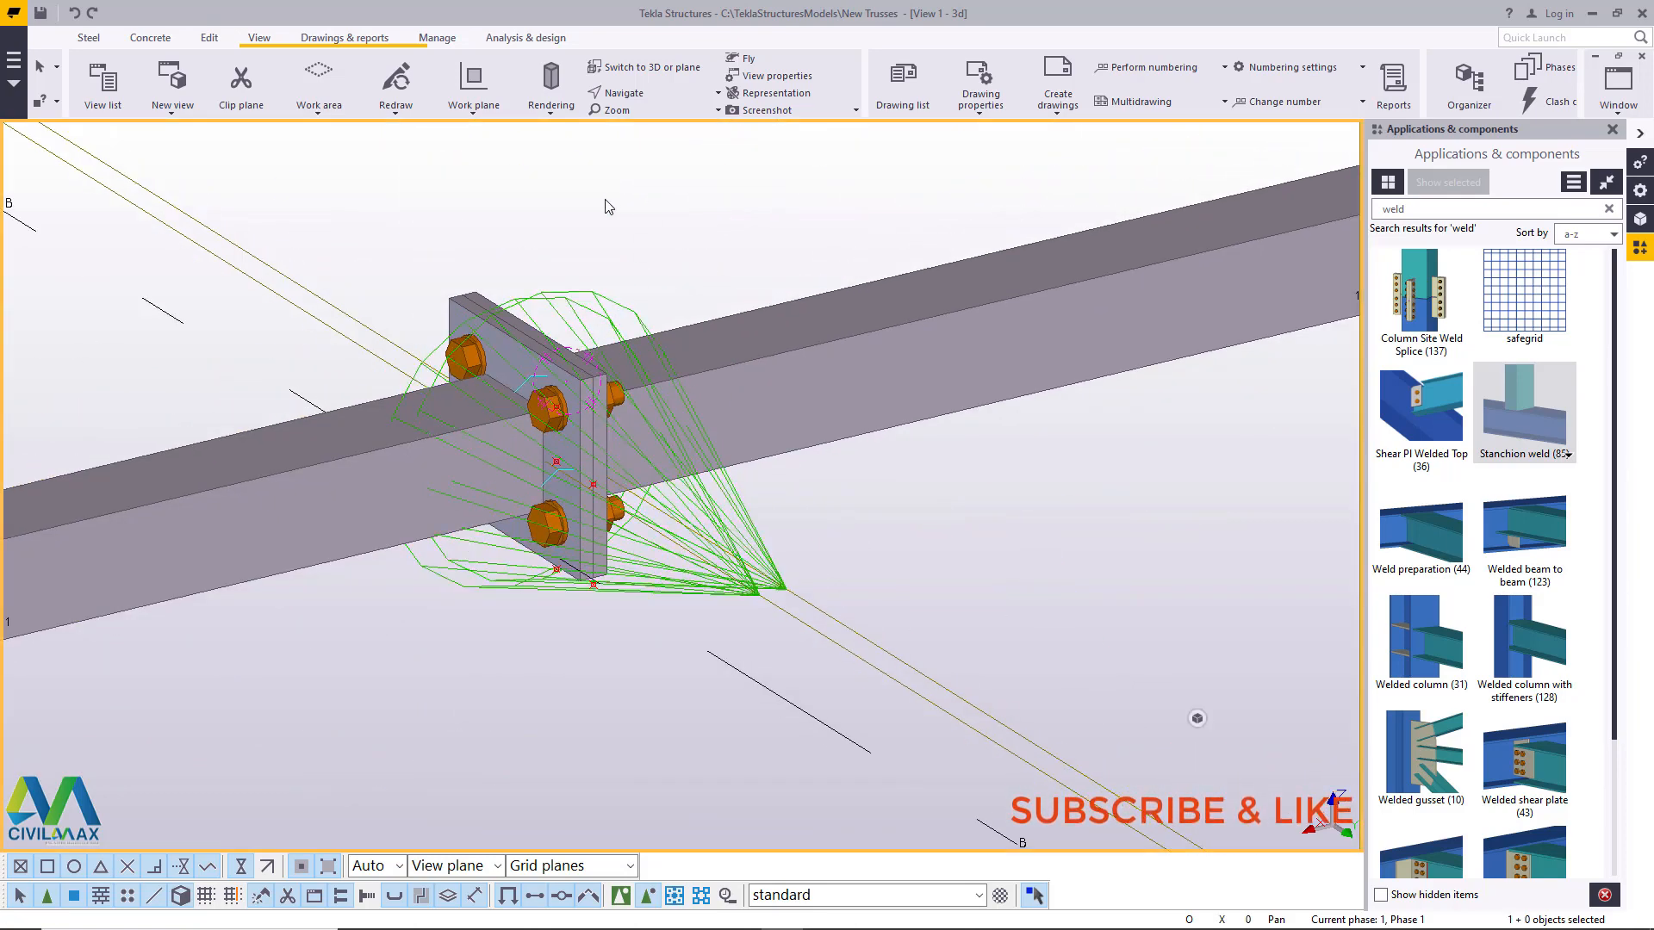
right_click(608, 207)
click(680, 299)
- Hide both plates of the bottom chord connection to inspect the bolts and chord ends between them
scroll(564, 379, up, 2)
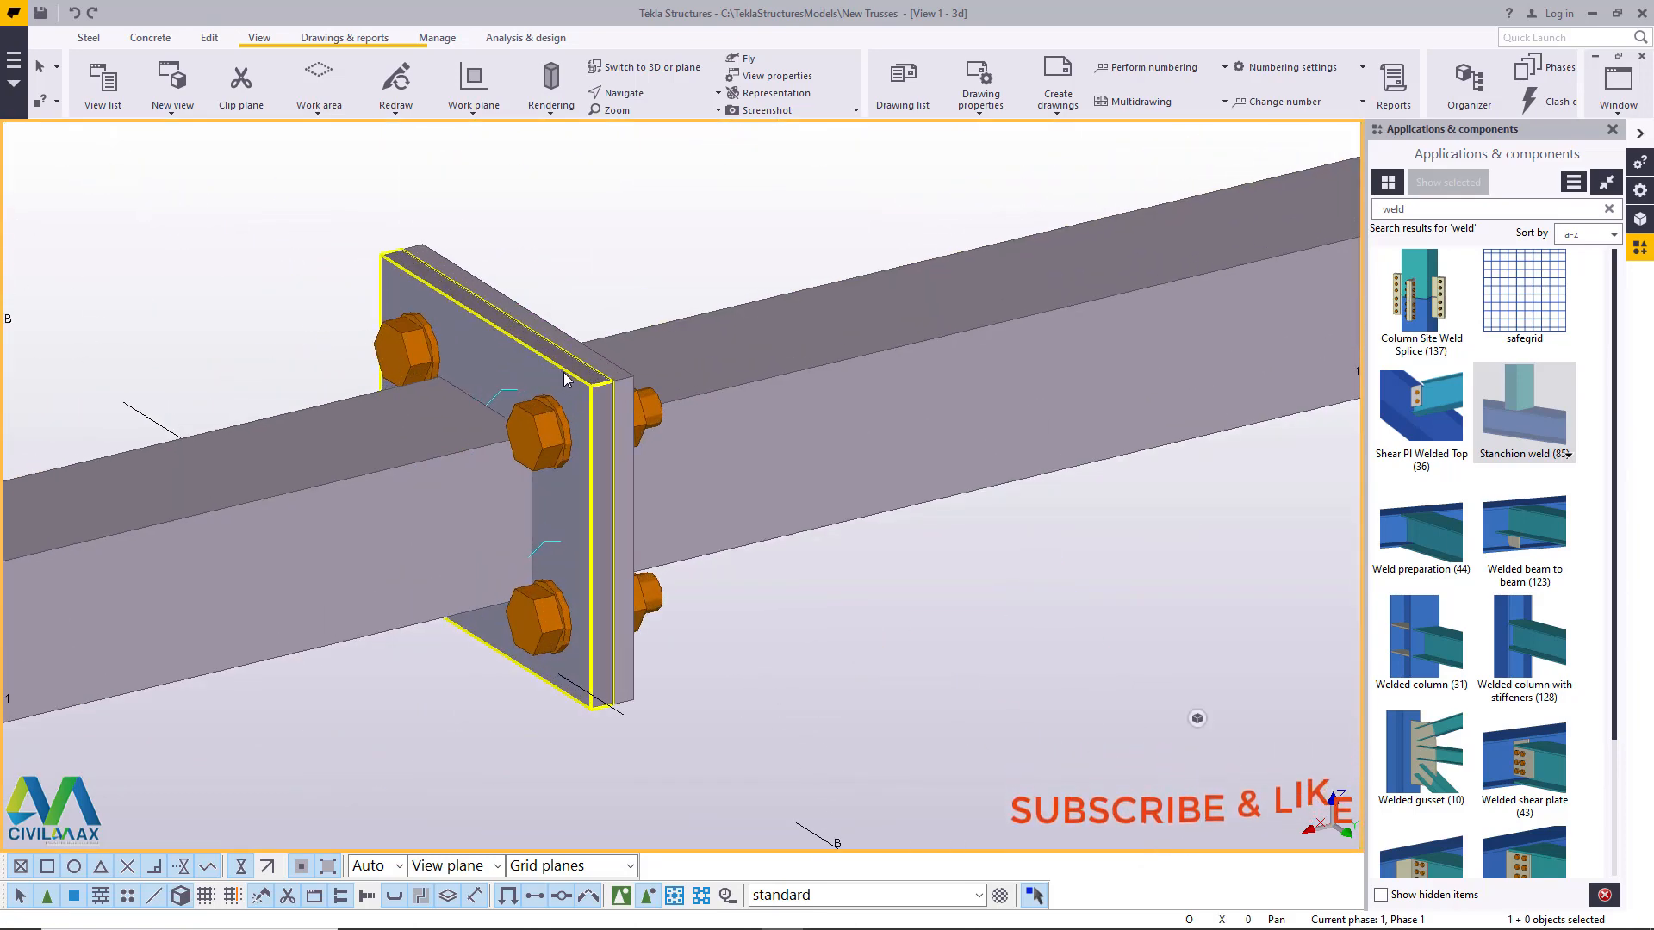
scroll(564, 373, up, 2)
click(648, 94)
click(653, 159)
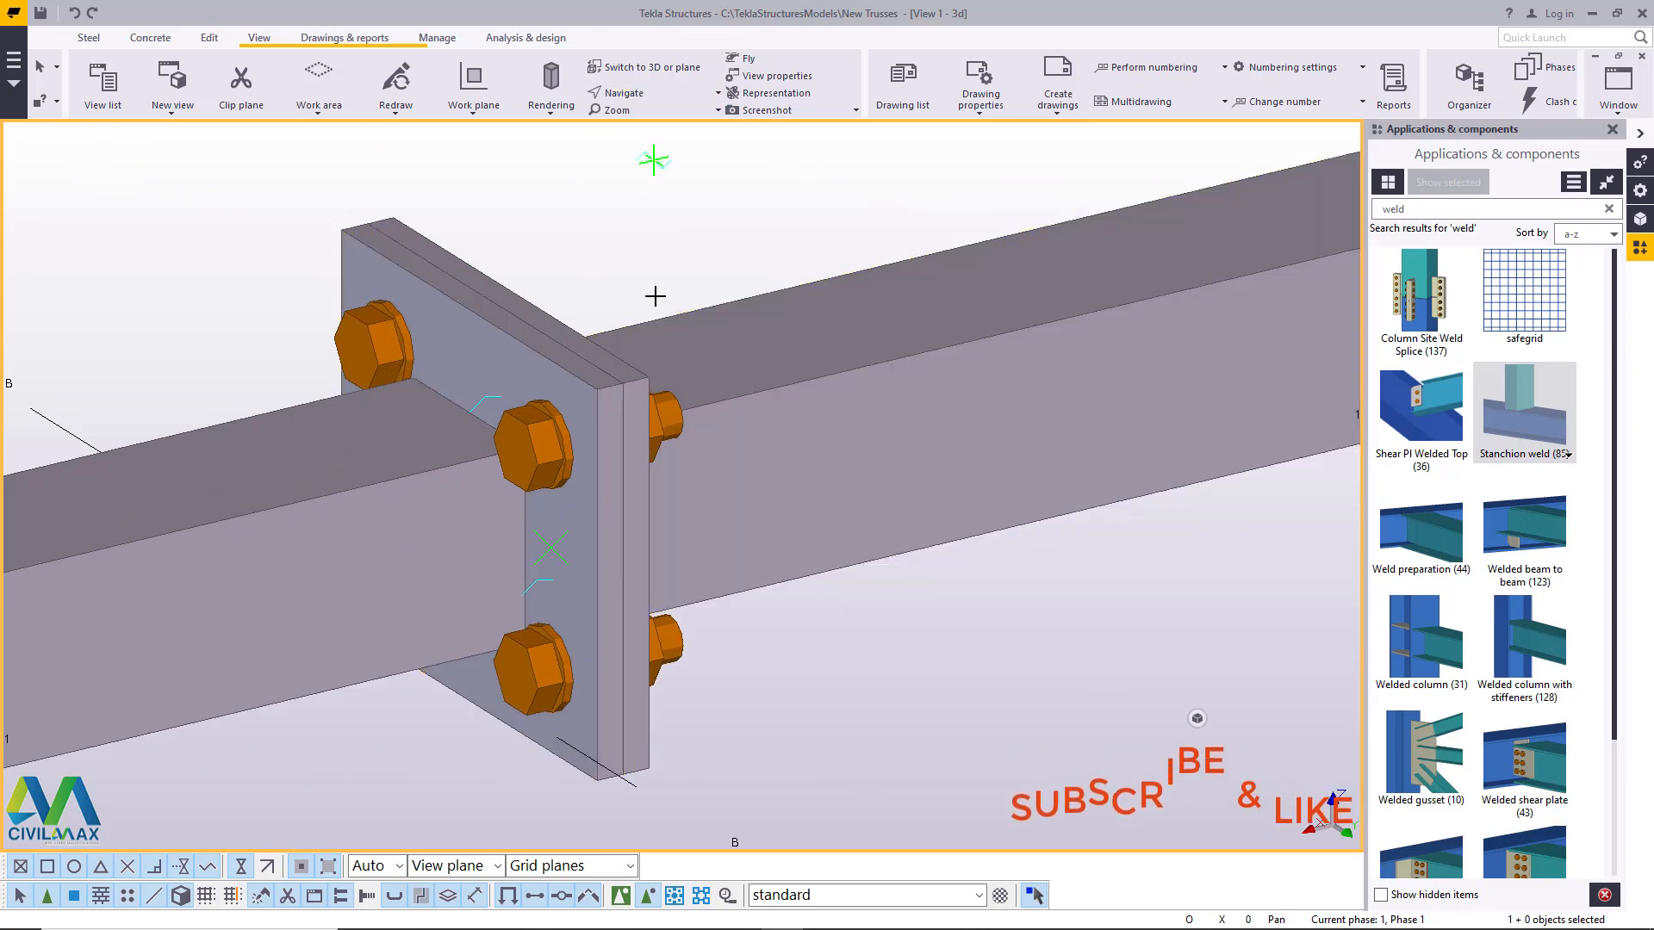
drag(633, 405, 853, 415)
right_click(710, 182)
click(747, 192)
right_click(517, 274)
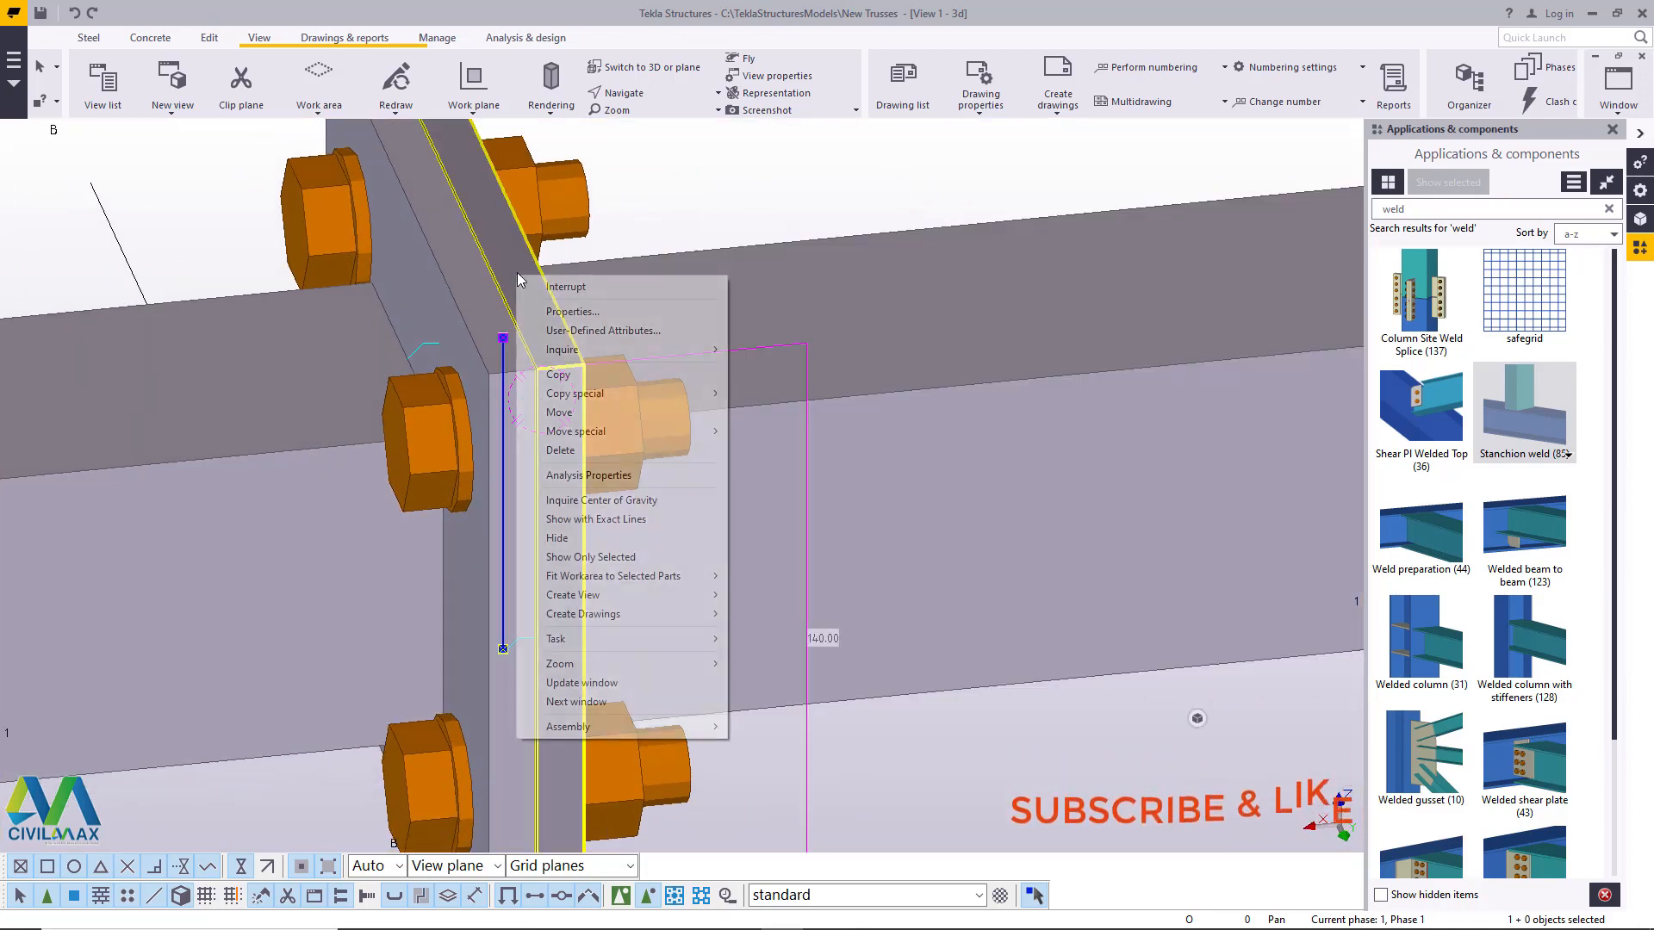
click(714, 180)
click(493, 257)
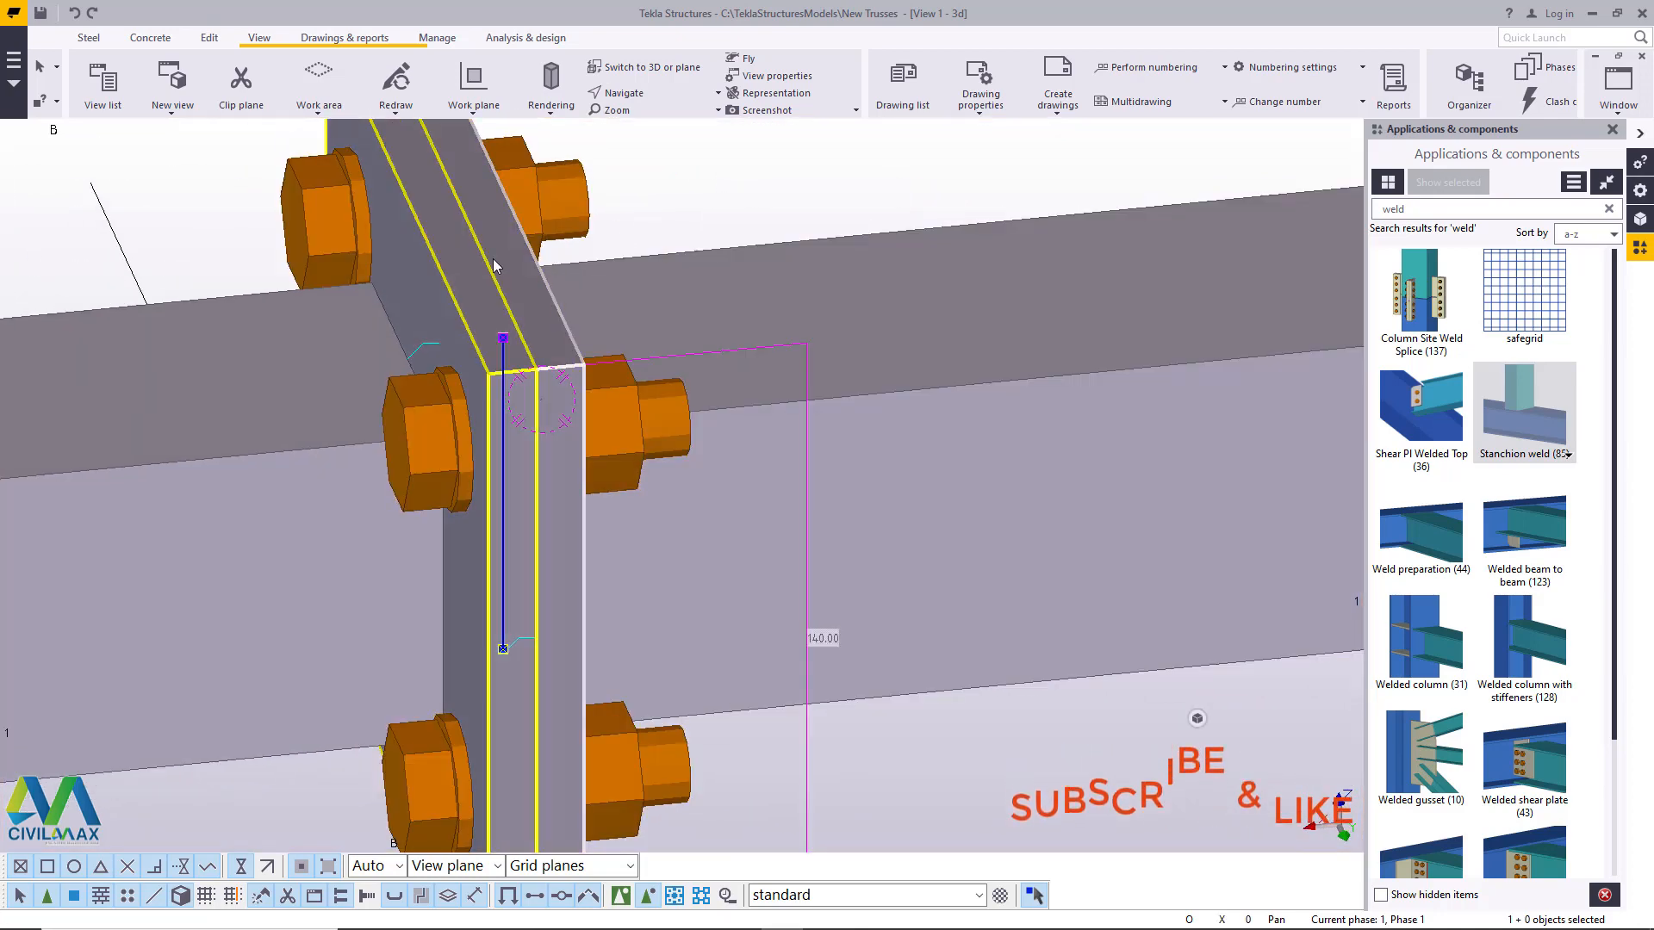
right_click(463, 277)
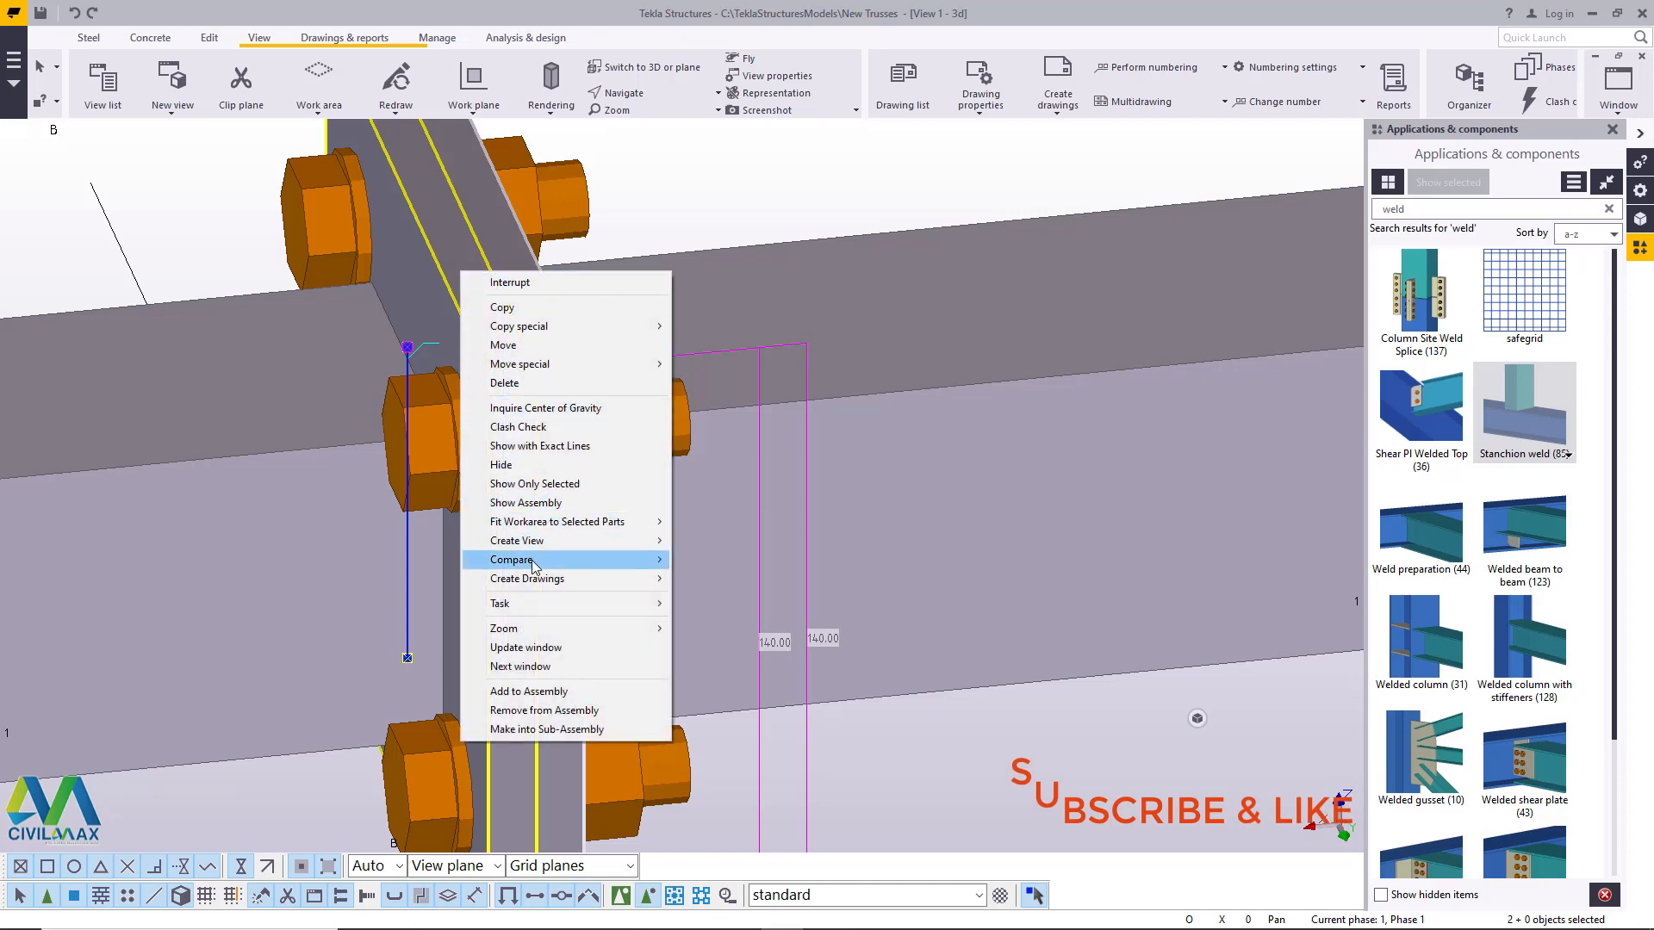
click(531, 467)
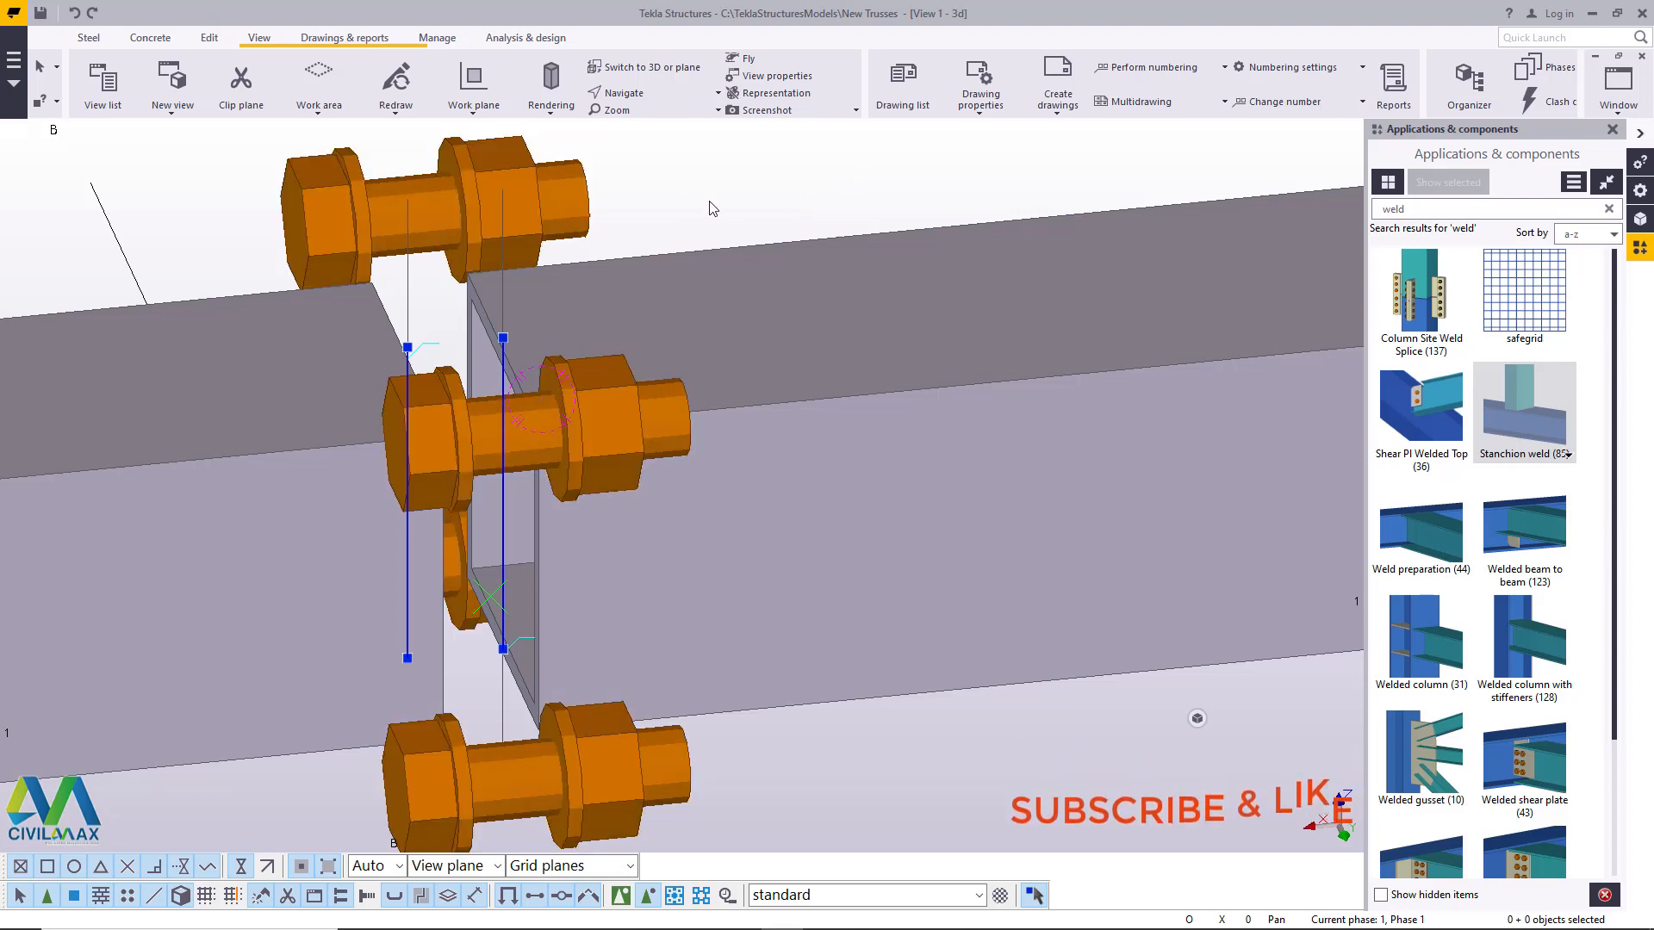
- Redraw the view to bring back the hidden connection plates
right_click(743, 184)
right_click(704, 172)
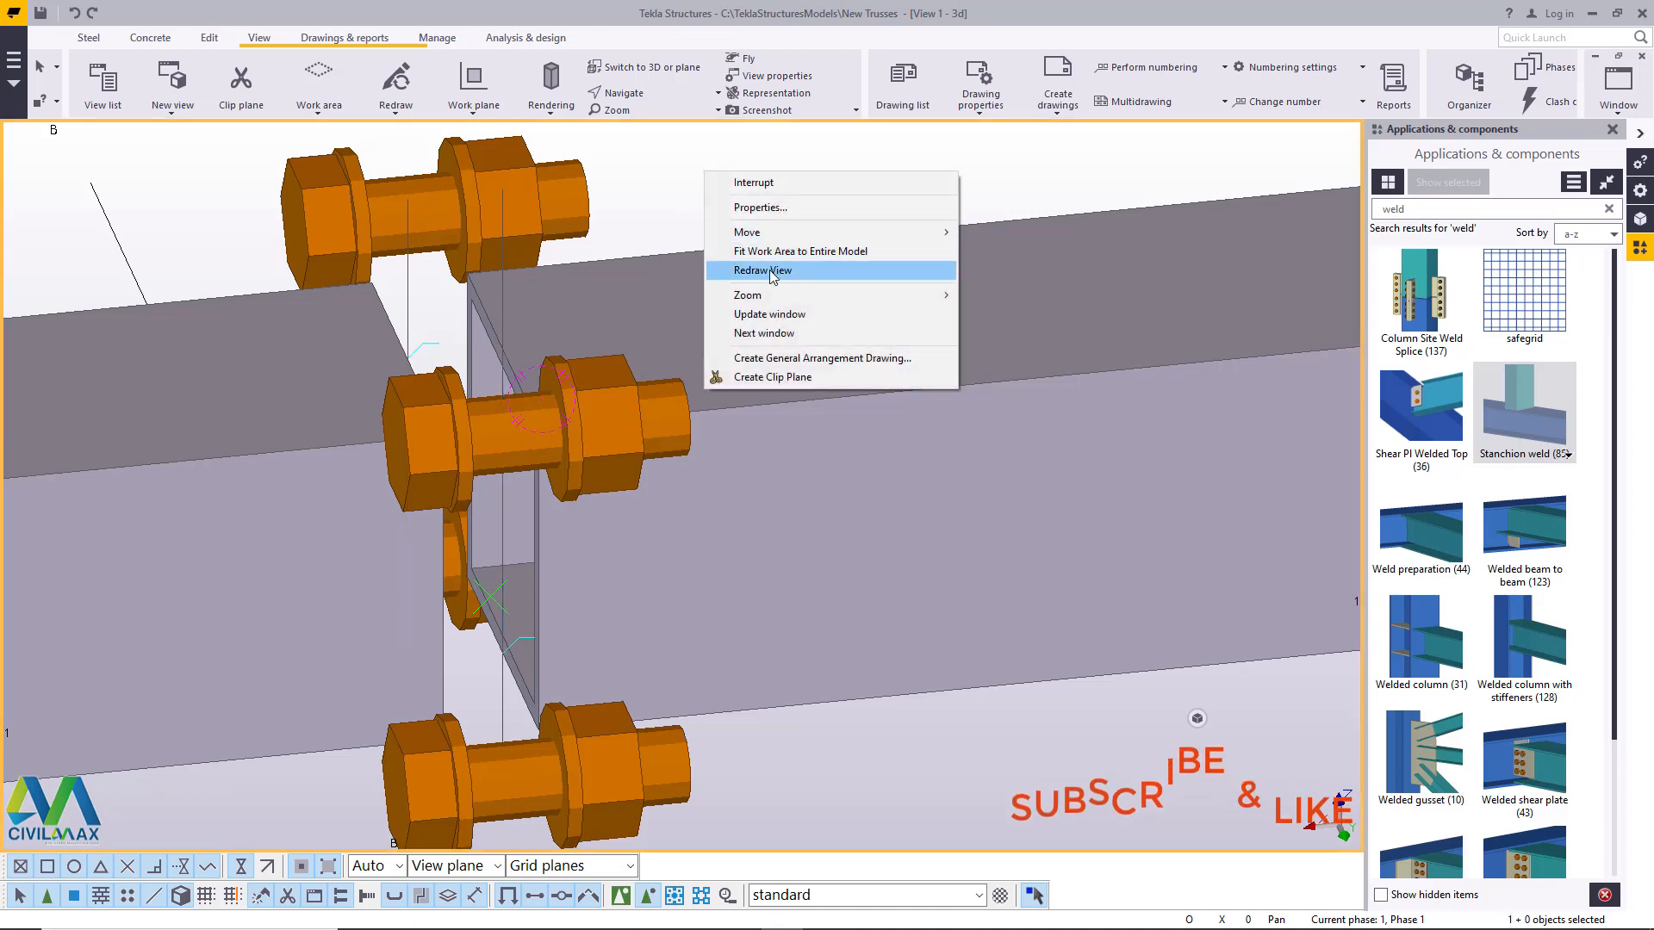
click(769, 272)
- Apply Stanchion weld (85) at the grid A end of the truss, with the top chord as main part and the bottom chord as secondary part
scroll(658, 389, down, 10)
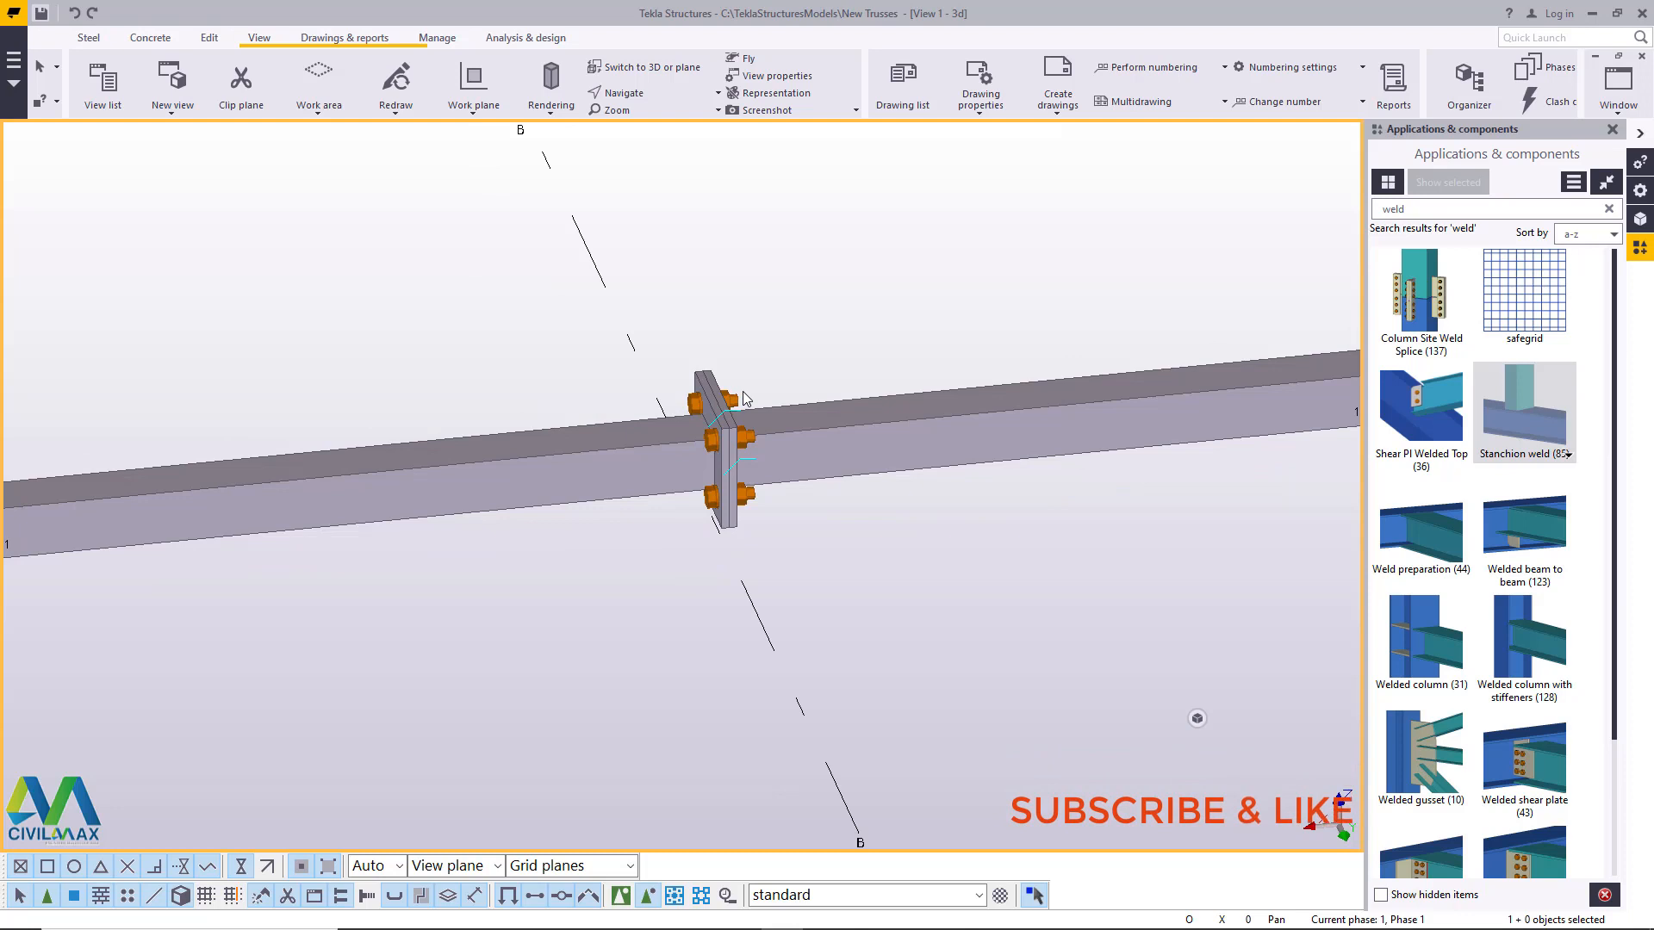
scroll(516, 489, down, 1)
scroll(515, 488, down, 6)
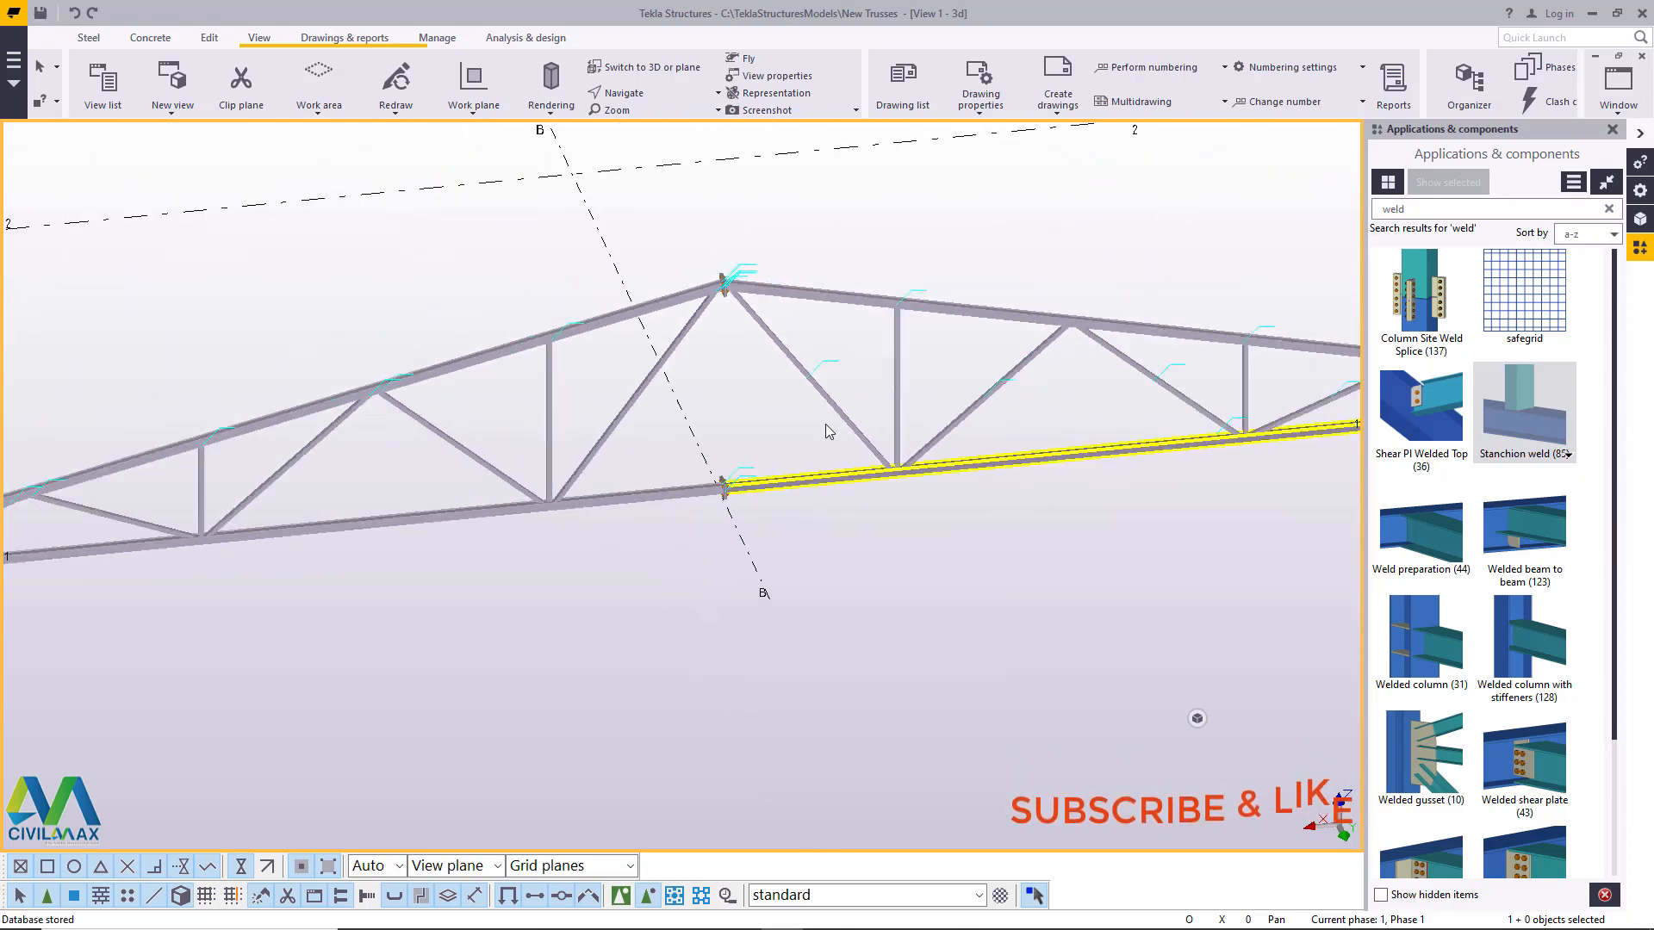
scroll(743, 328, up, 1)
scroll(809, 311, down, 4)
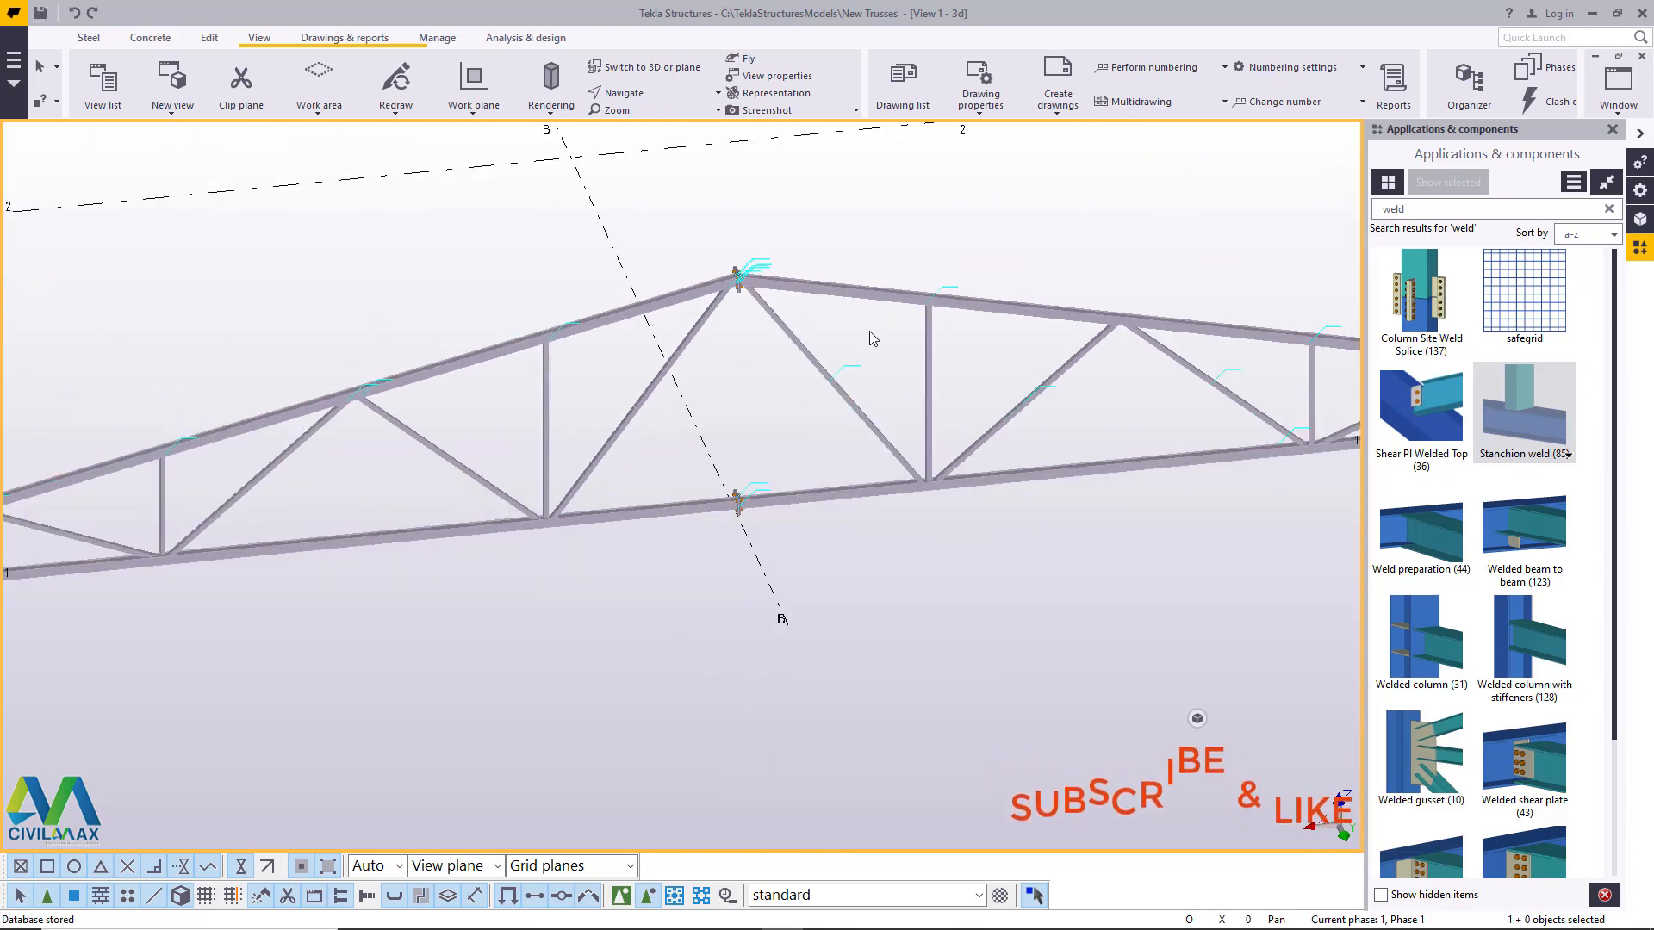
scroll(182, 482, up, 3)
scroll(182, 483, up, 8)
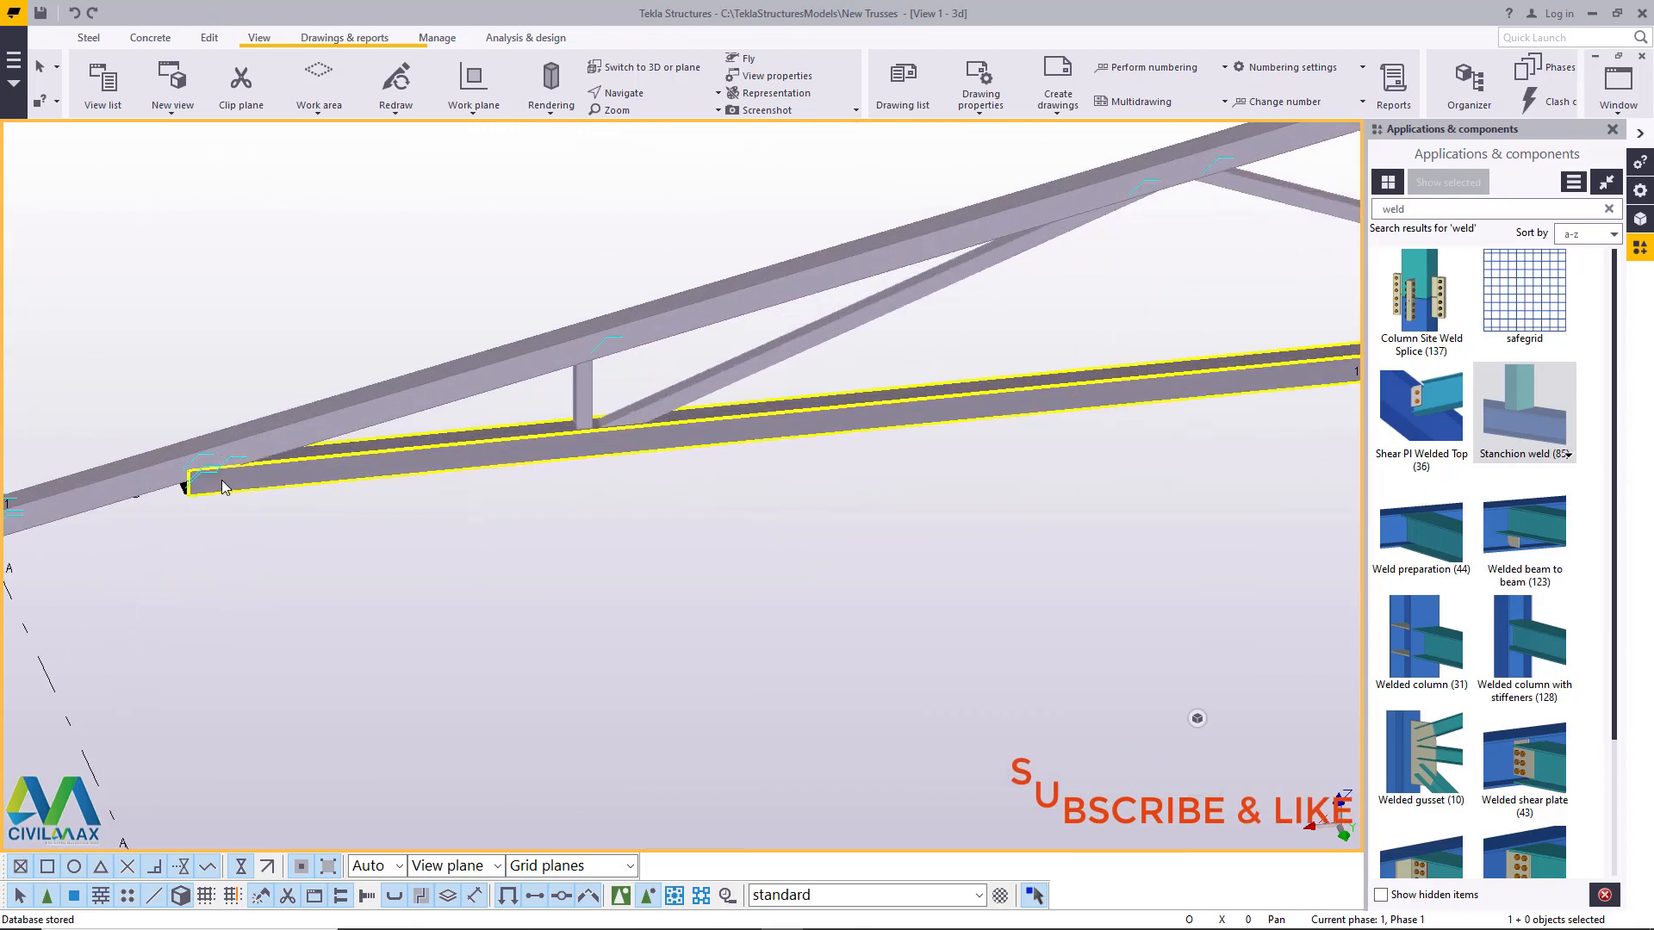
scroll(328, 370, down, 3)
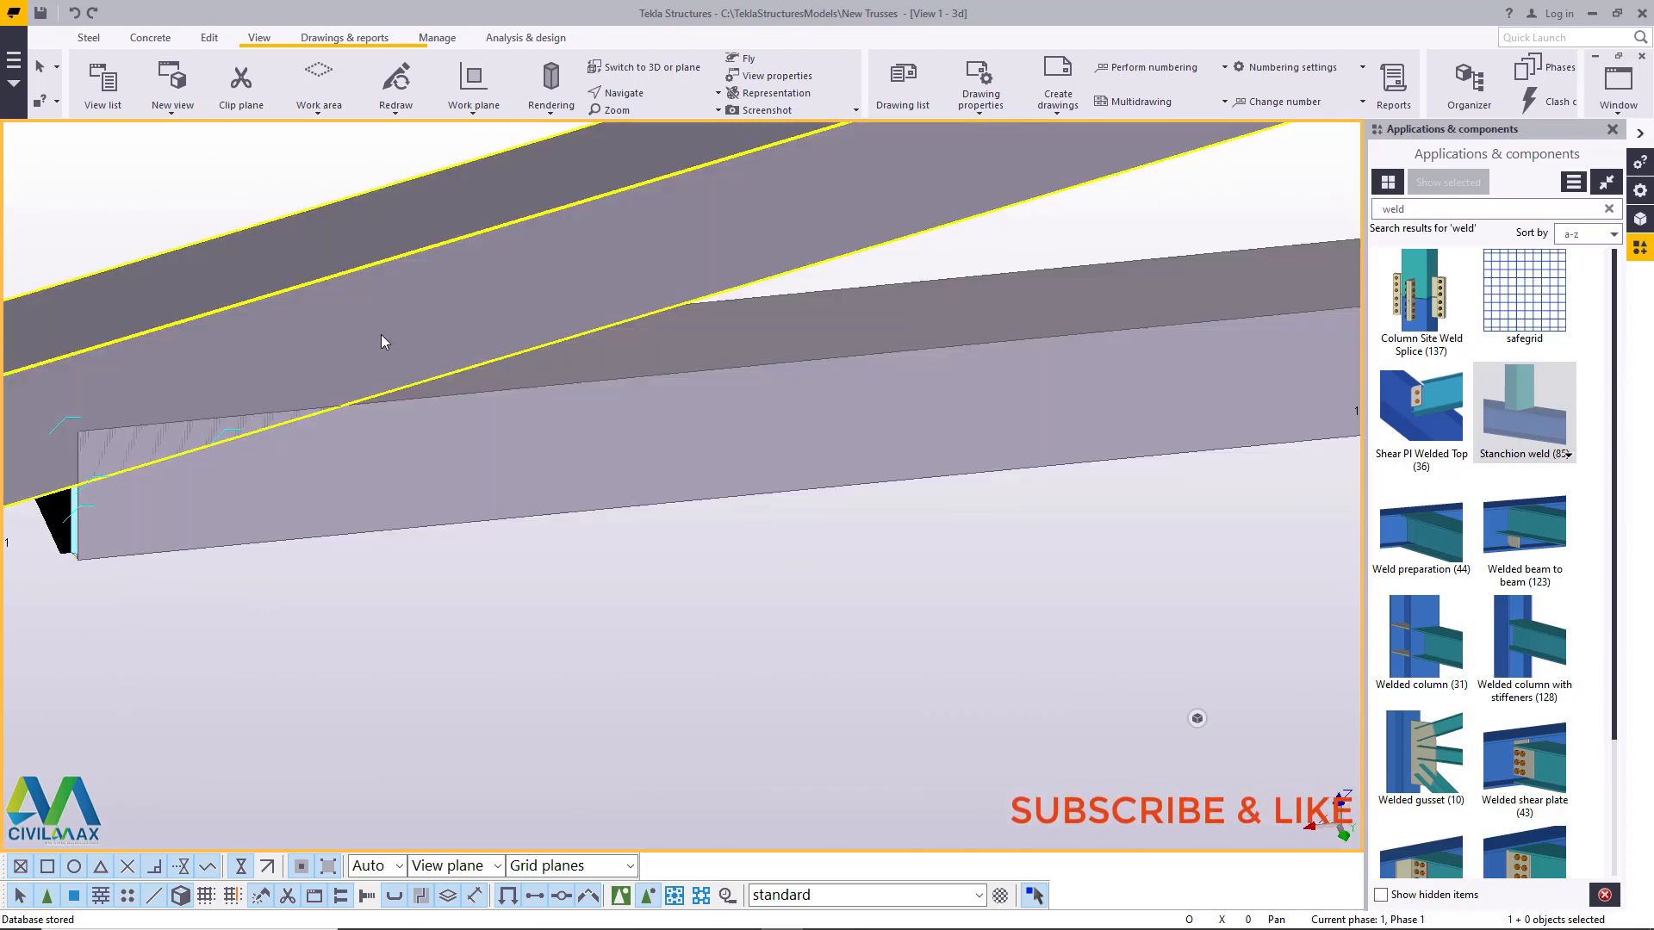
scroll(327, 389, down, 2)
scroll(344, 397, down, 2)
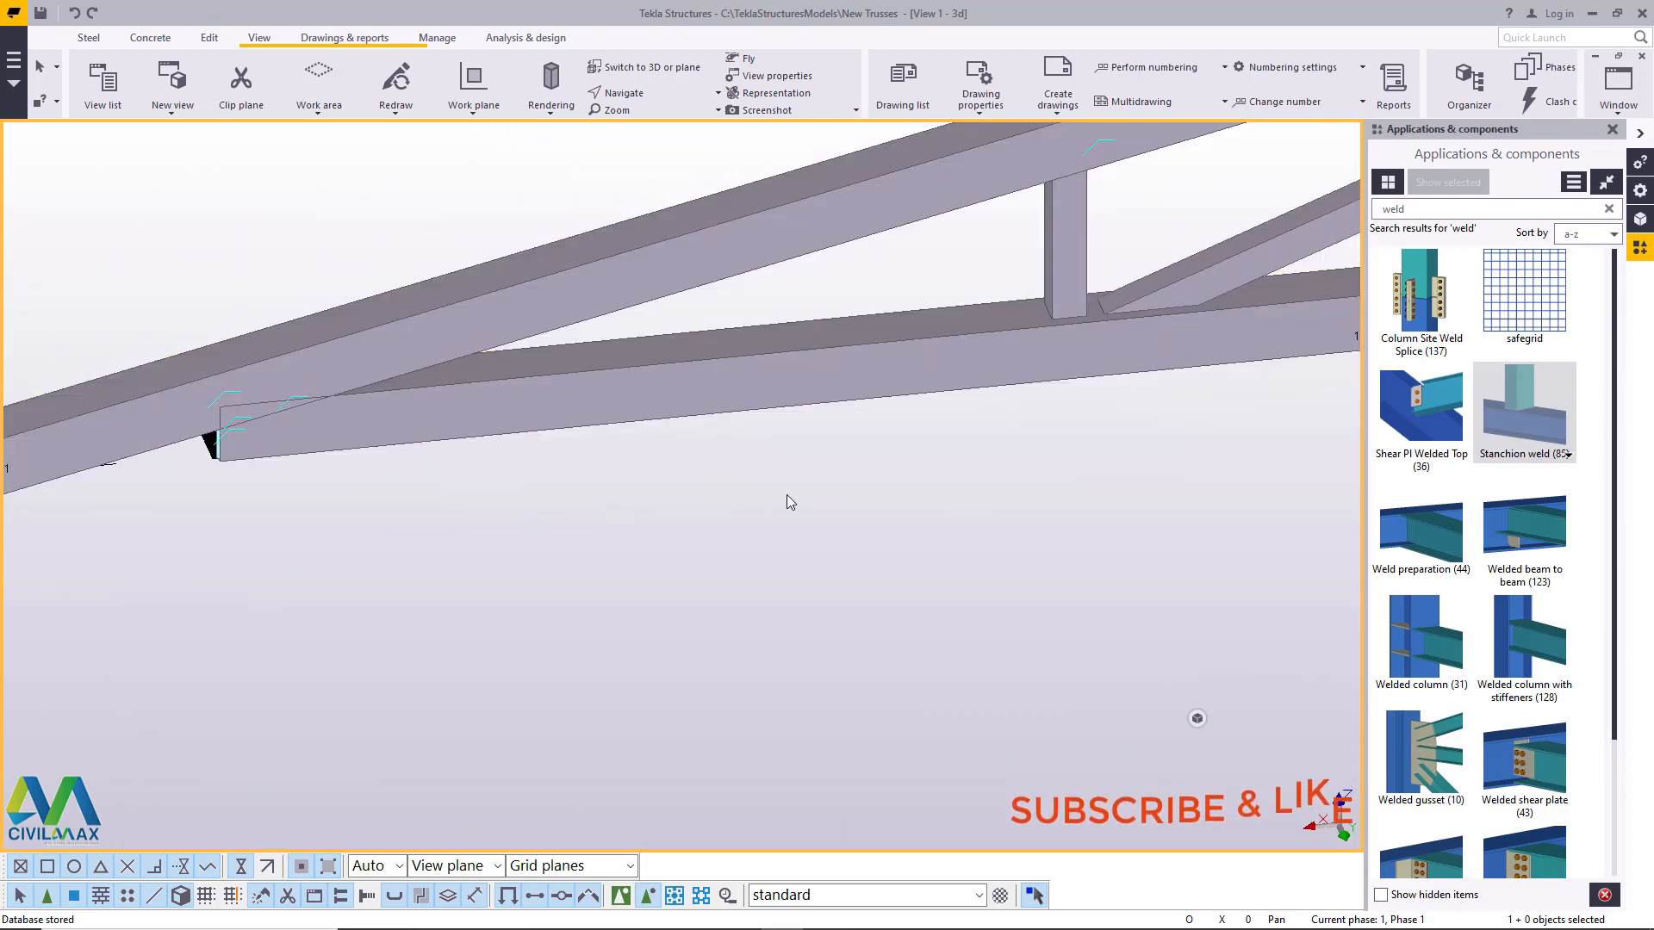
click(368, 355)
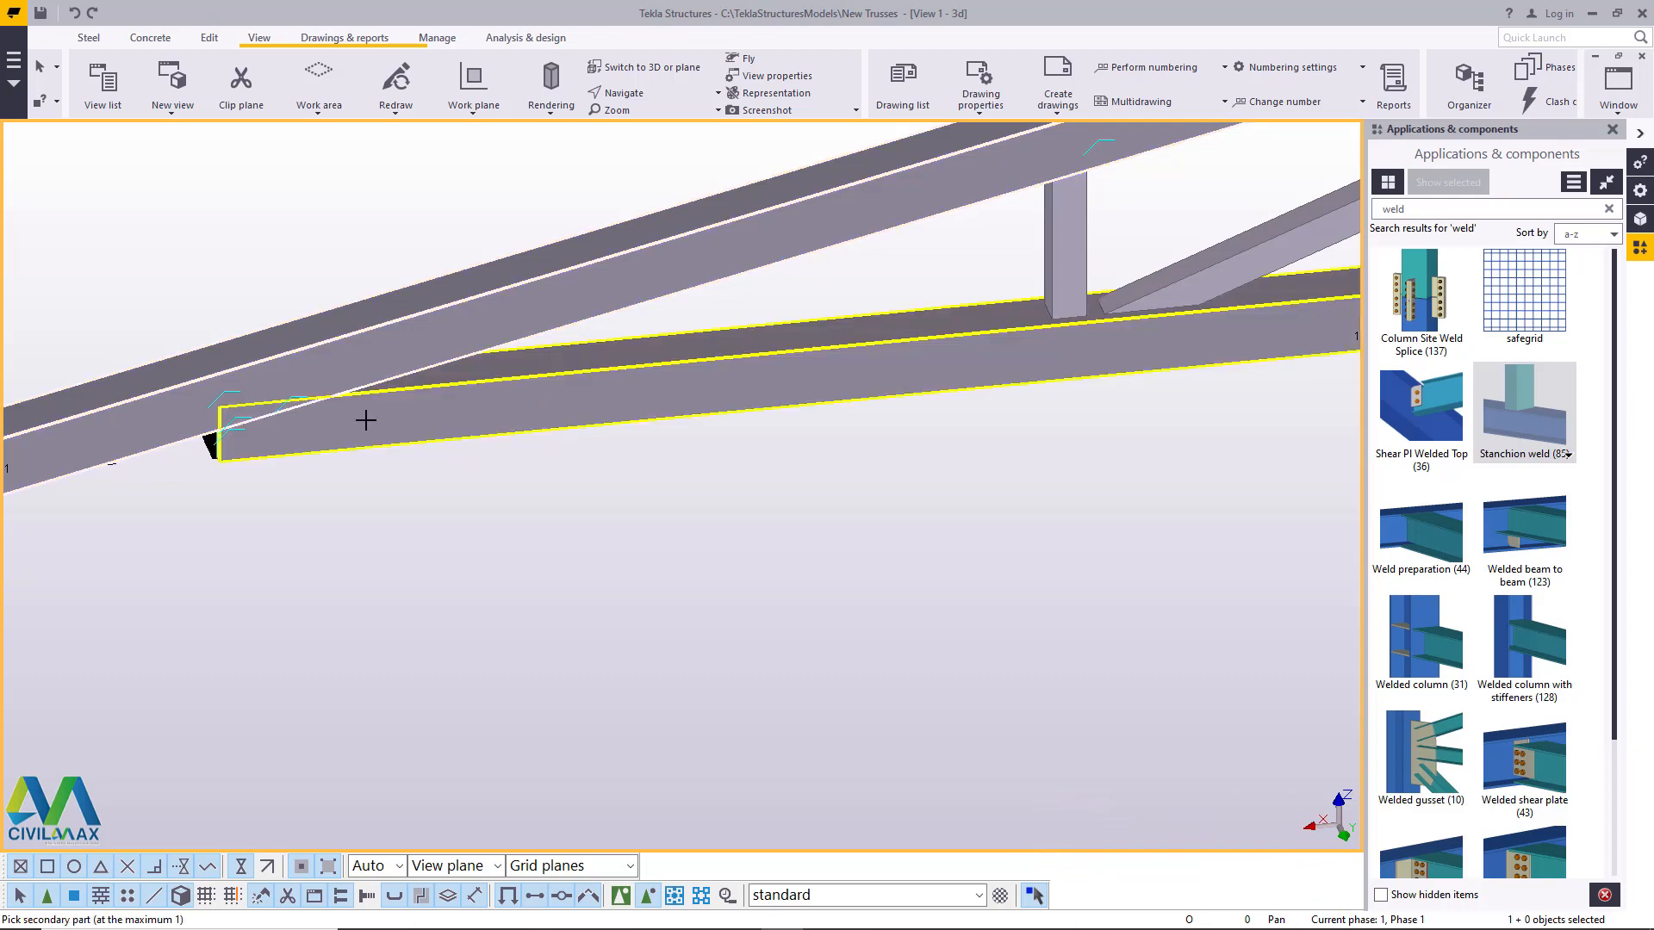
click(366, 417)
scroll(365, 428, down, 5)
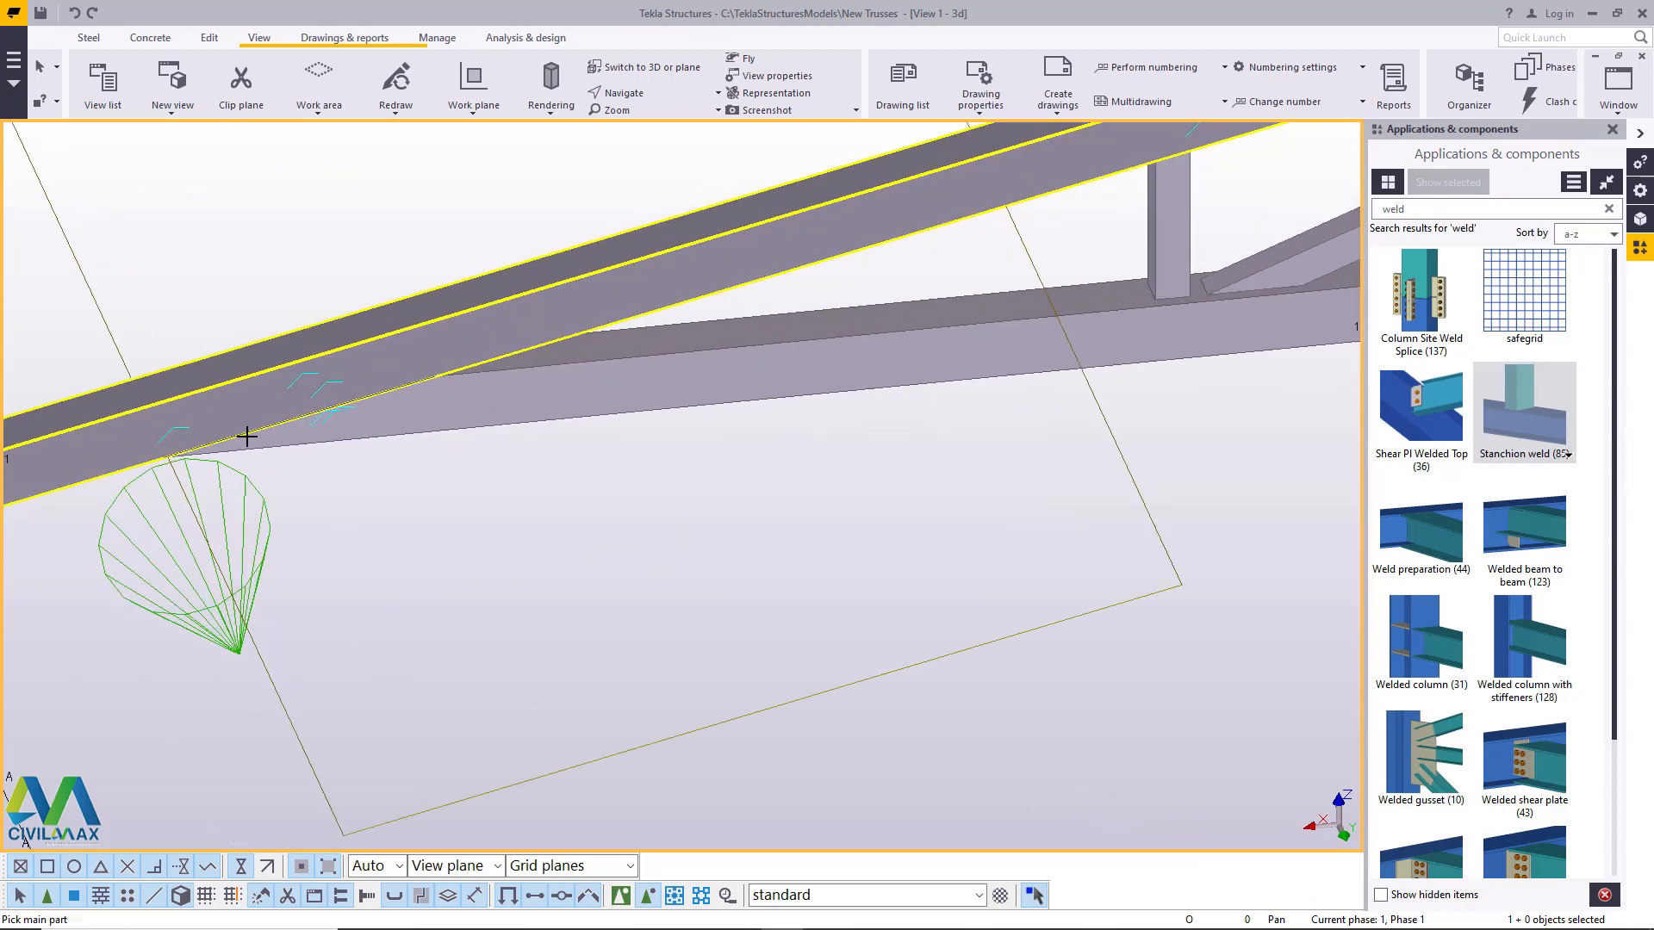
- Apply Stanchion weld (85) between top and bottom chord at the grid C end, end the command and redraw the view
scroll(122, 472, down, 5)
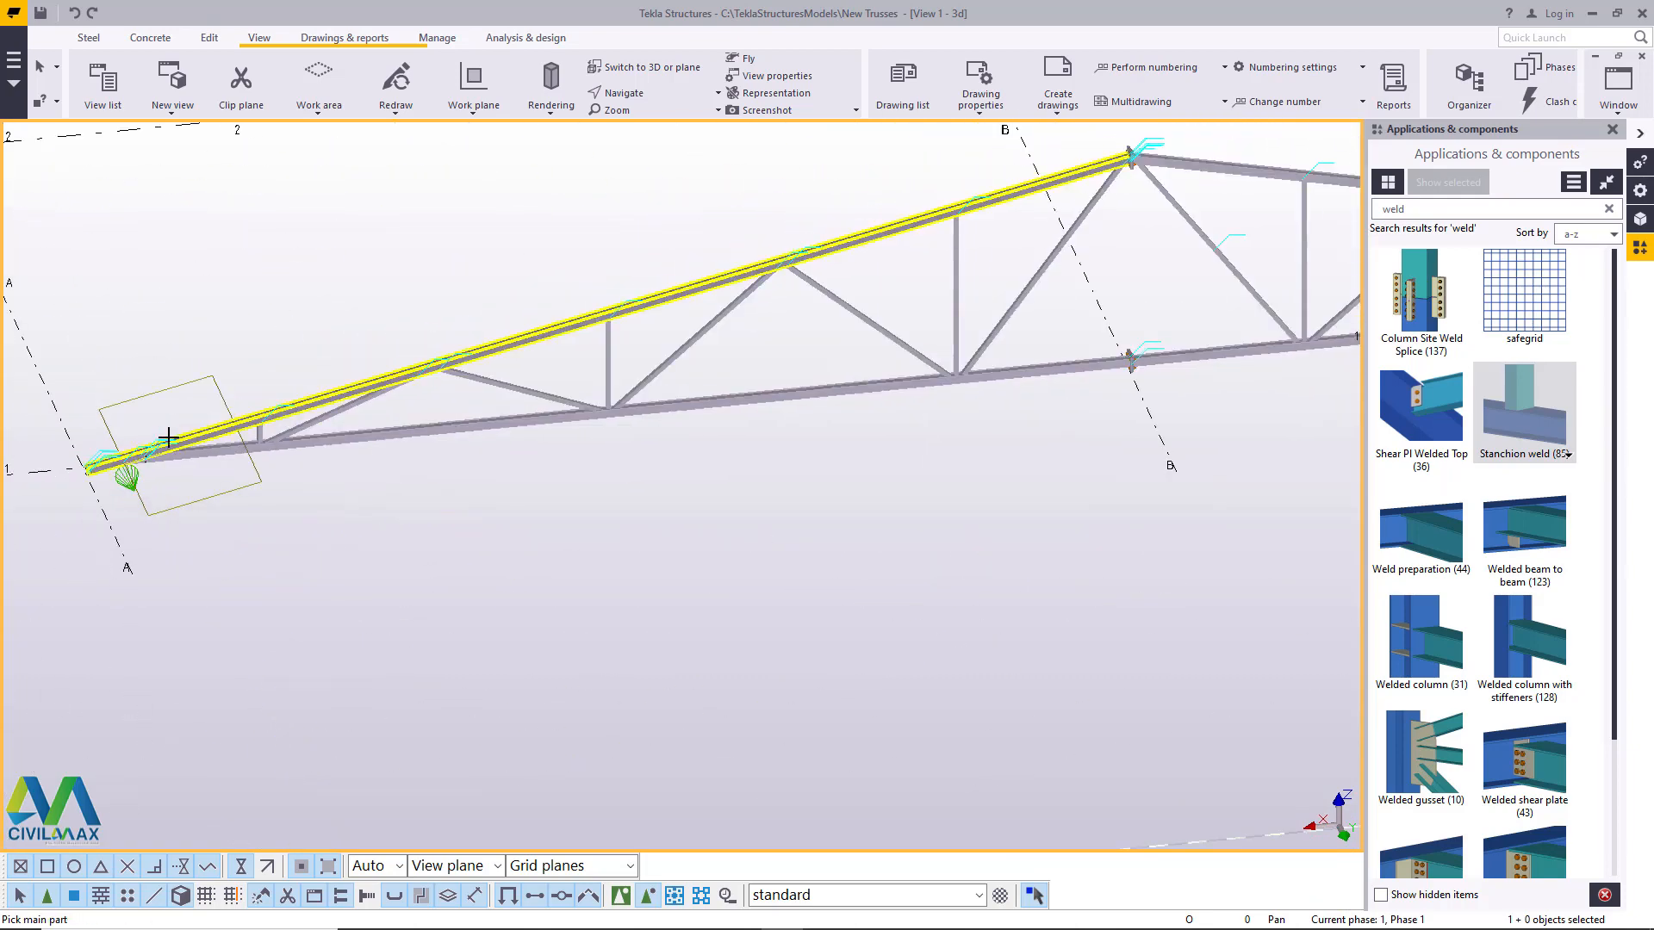
scroll(184, 469, down, 5)
scroll(997, 370, up, 8)
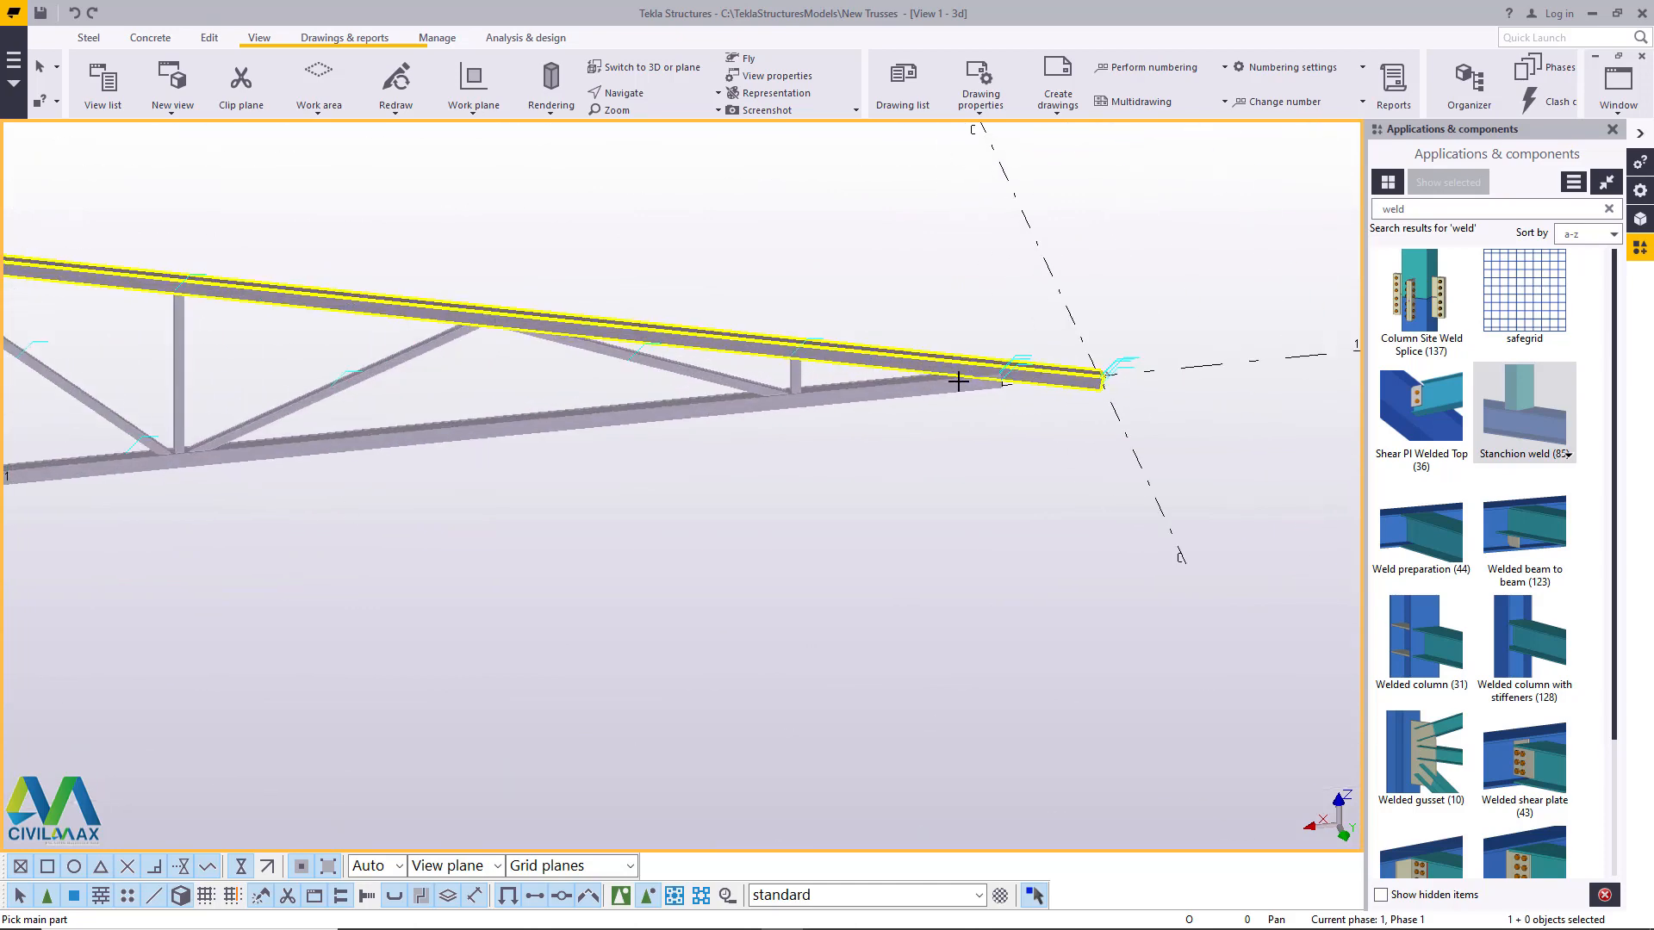
scroll(958, 381, up, 6)
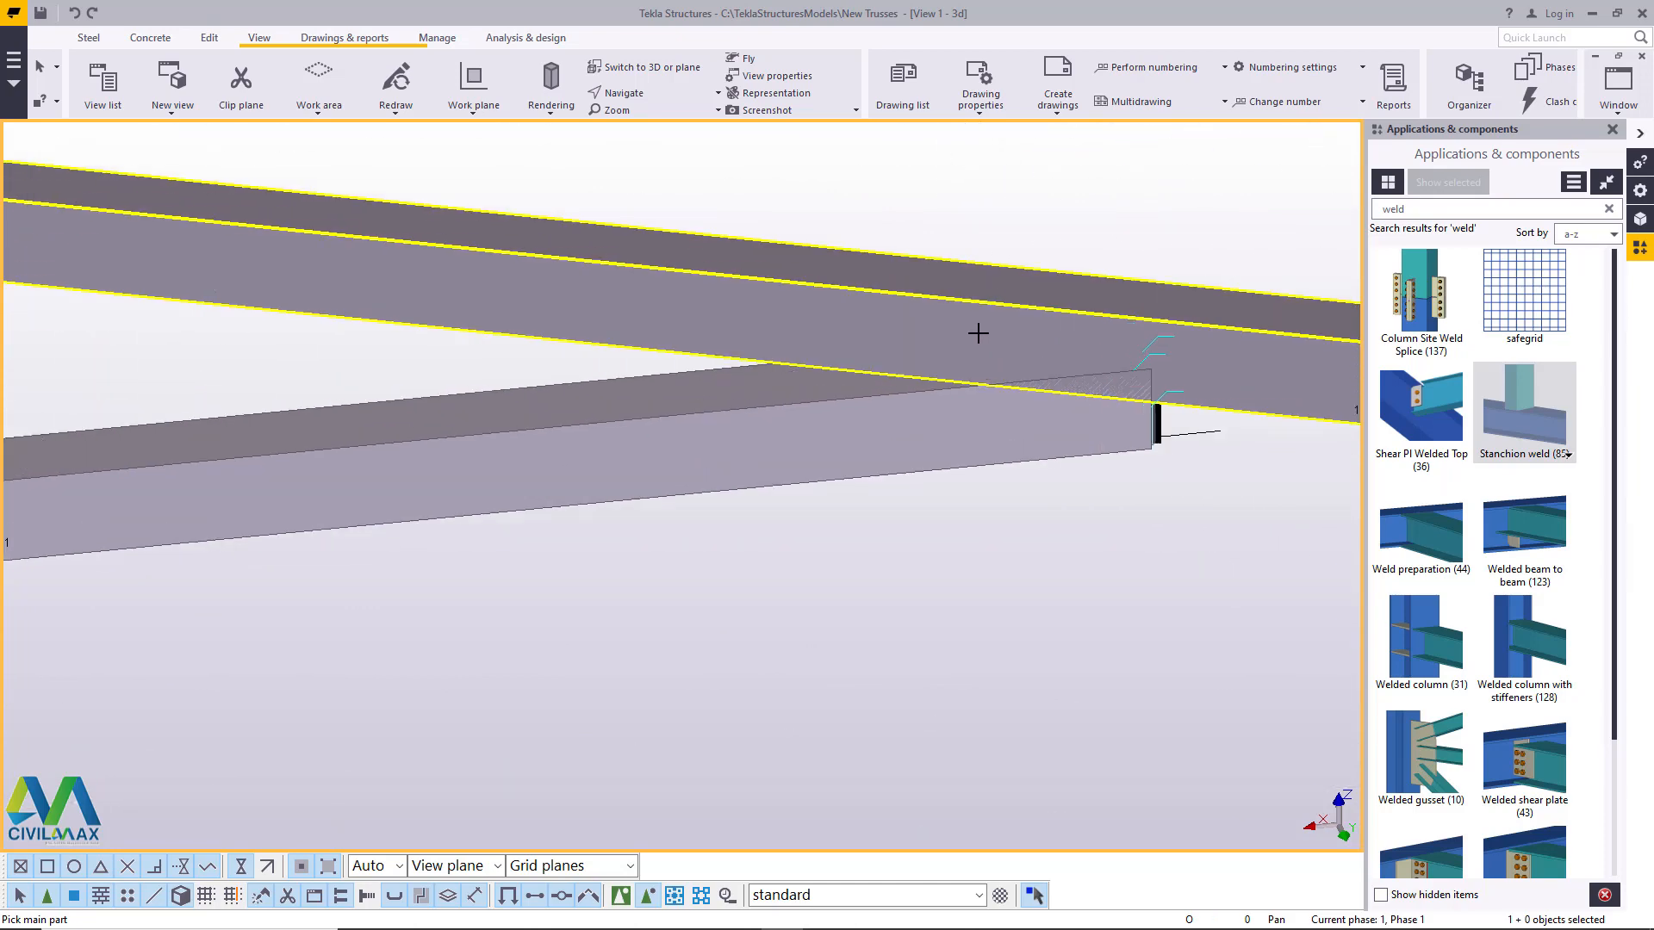
click(970, 403)
right_click(982, 215)
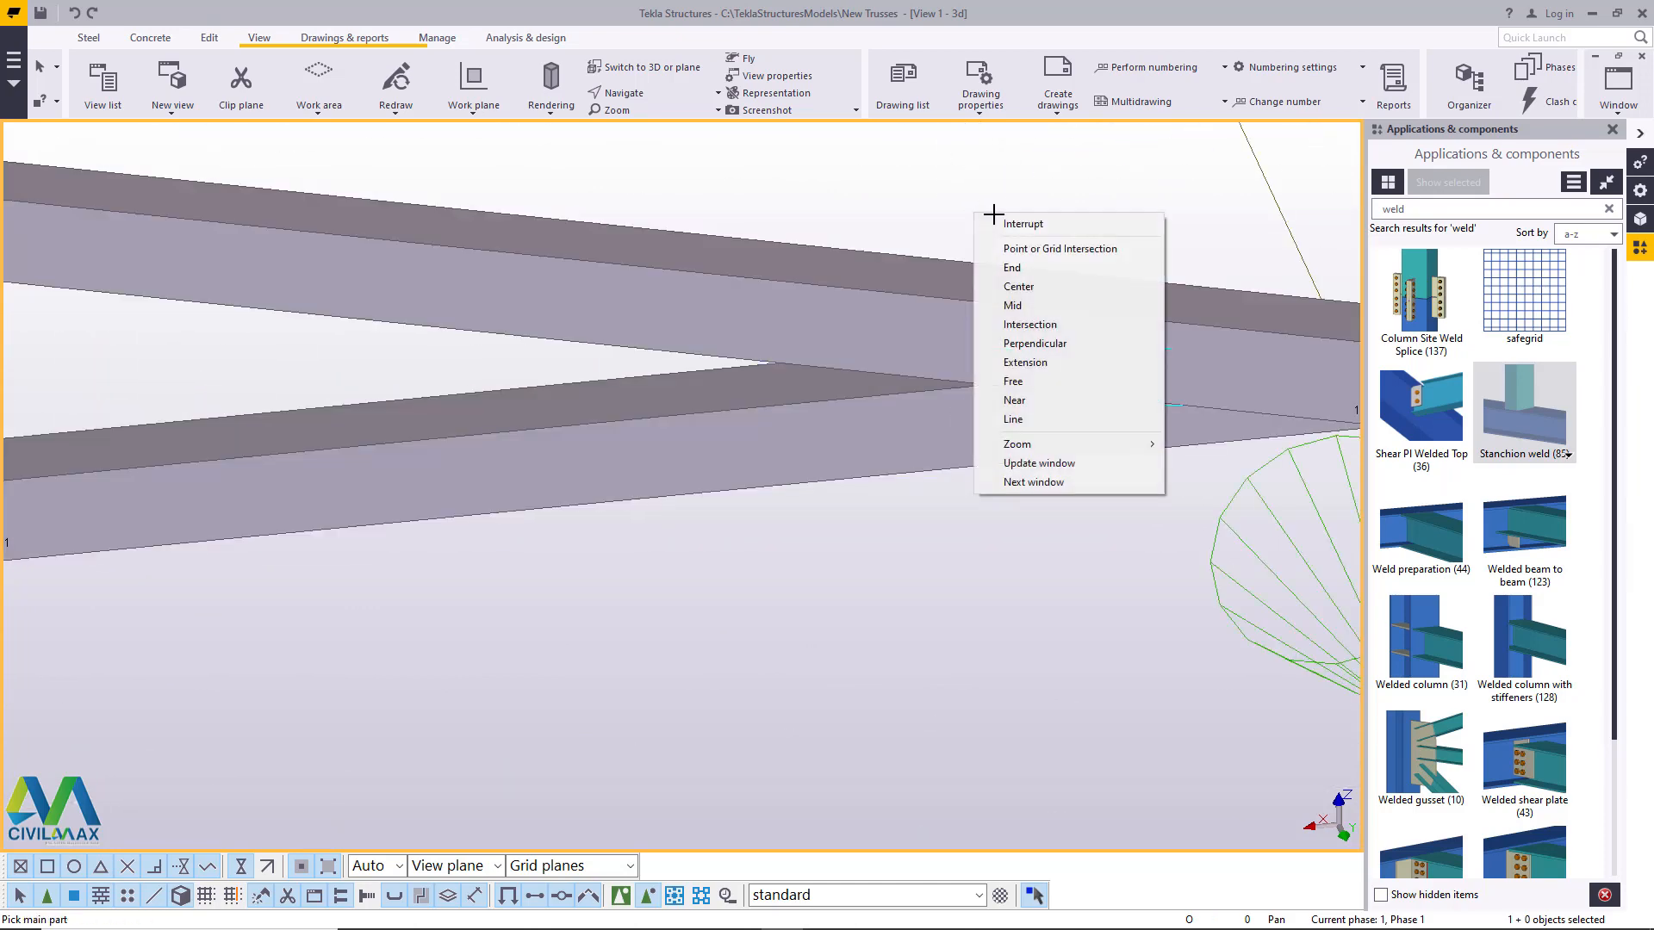
click(1004, 224)
scroll(989, 265, down, 5)
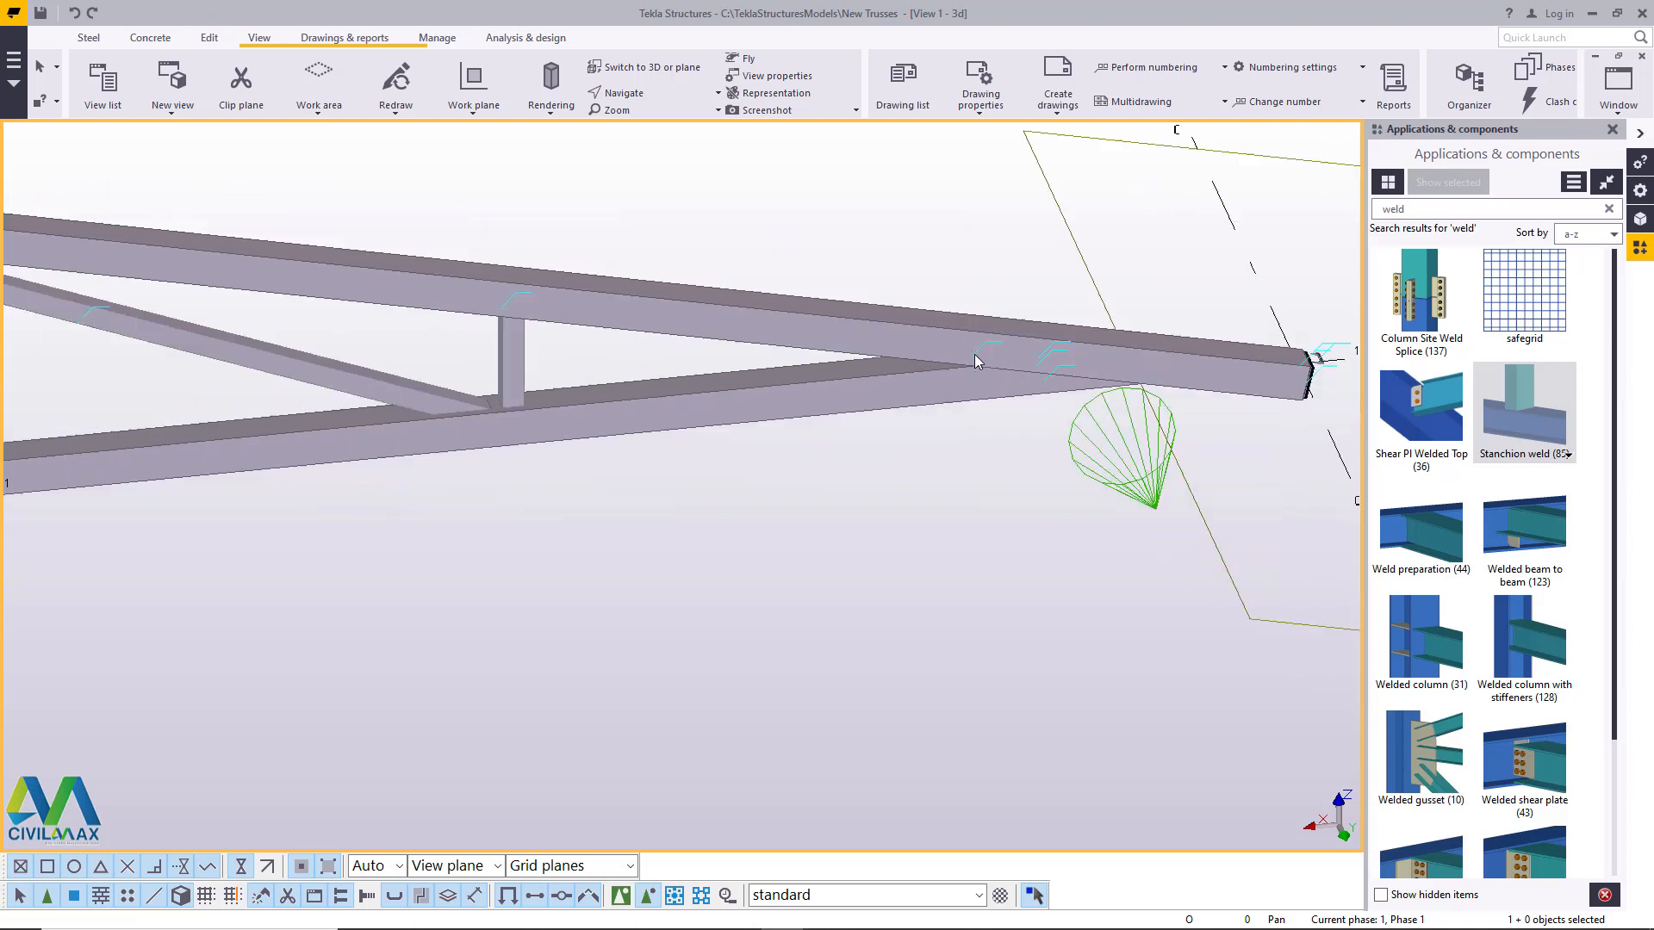
right_click(772, 200)
click(840, 295)
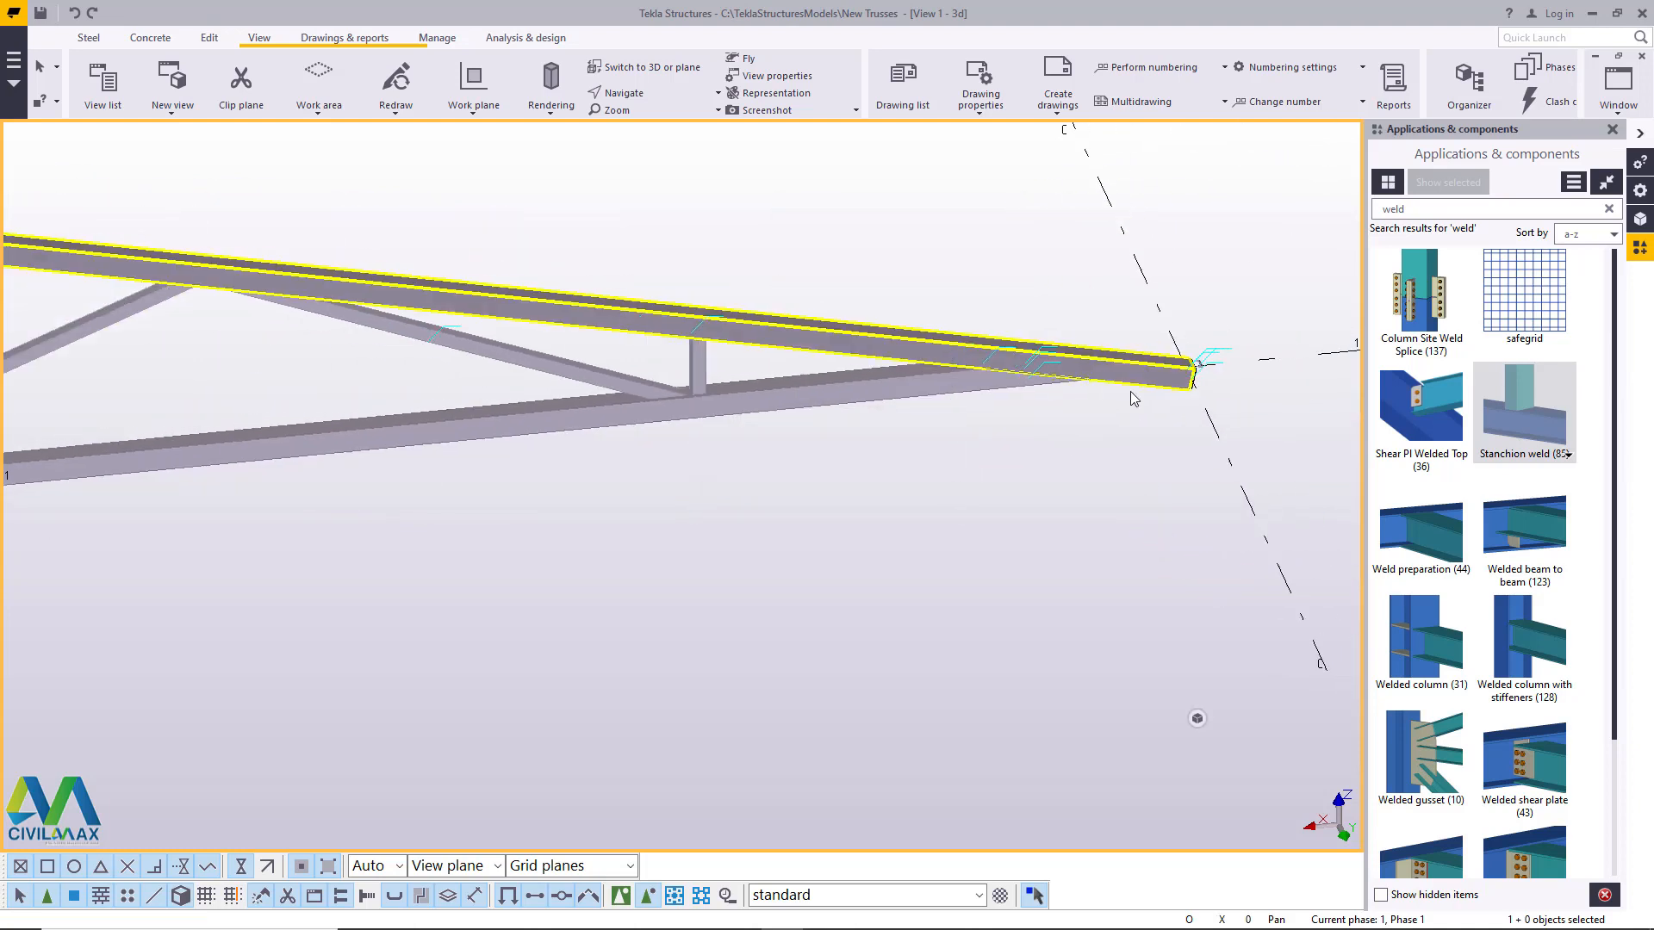
- Delete the stray channel-shaped piece beyond the top chord's end at grid line C
scroll(1154, 372, up, 8)
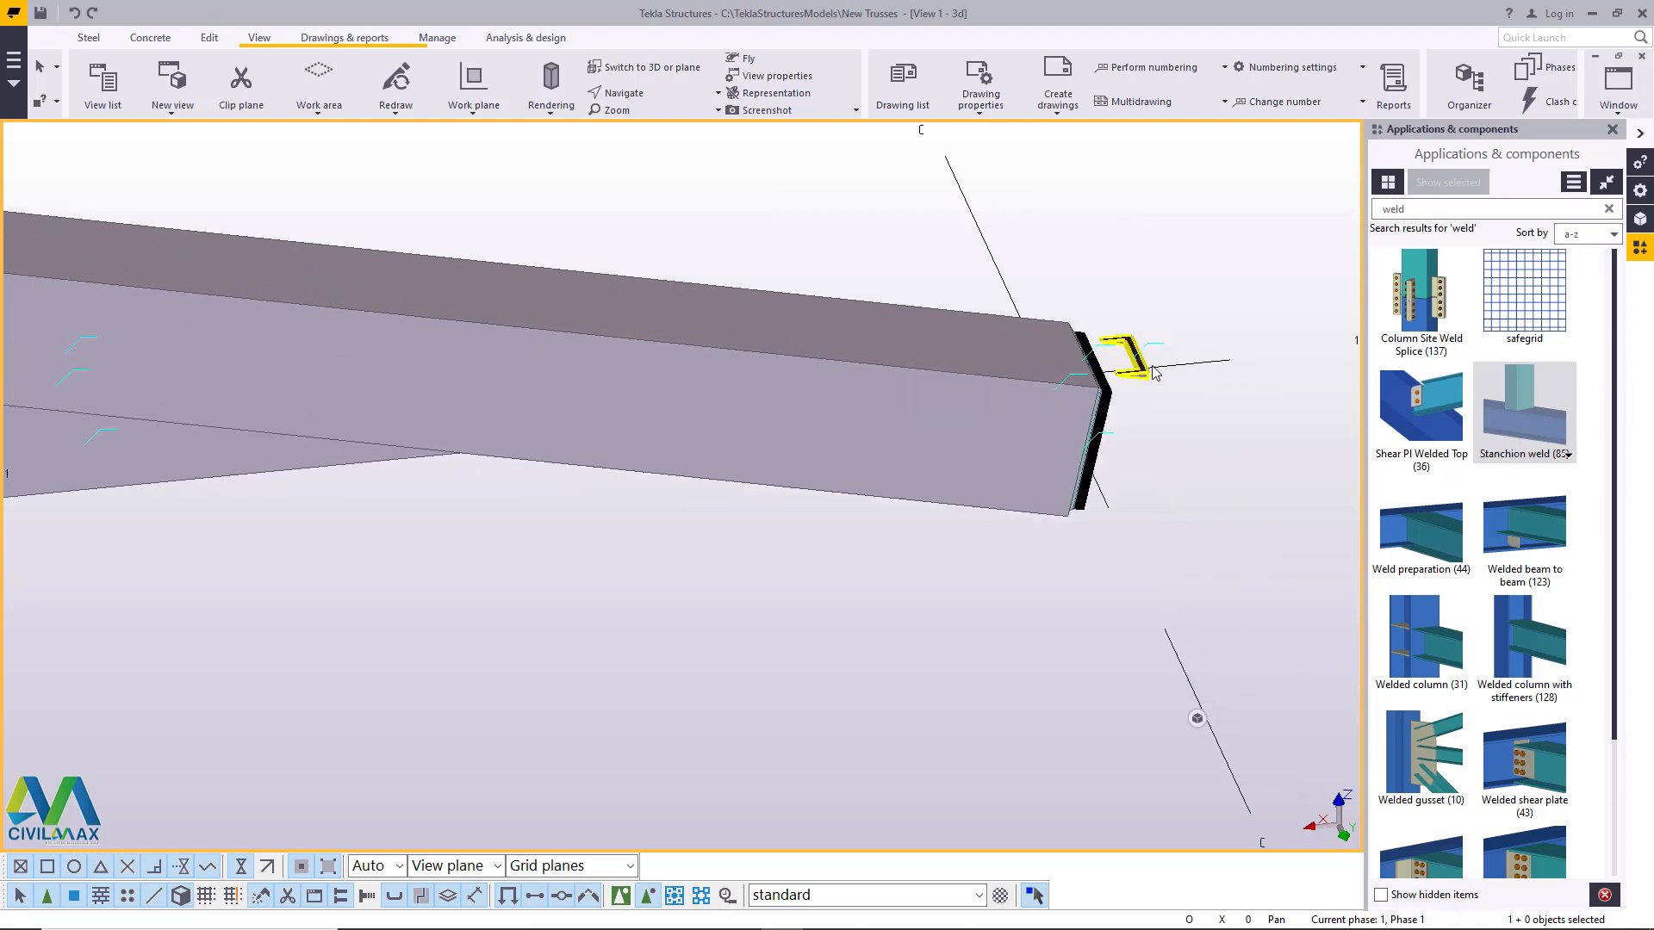
scroll(1154, 372, up, 4)
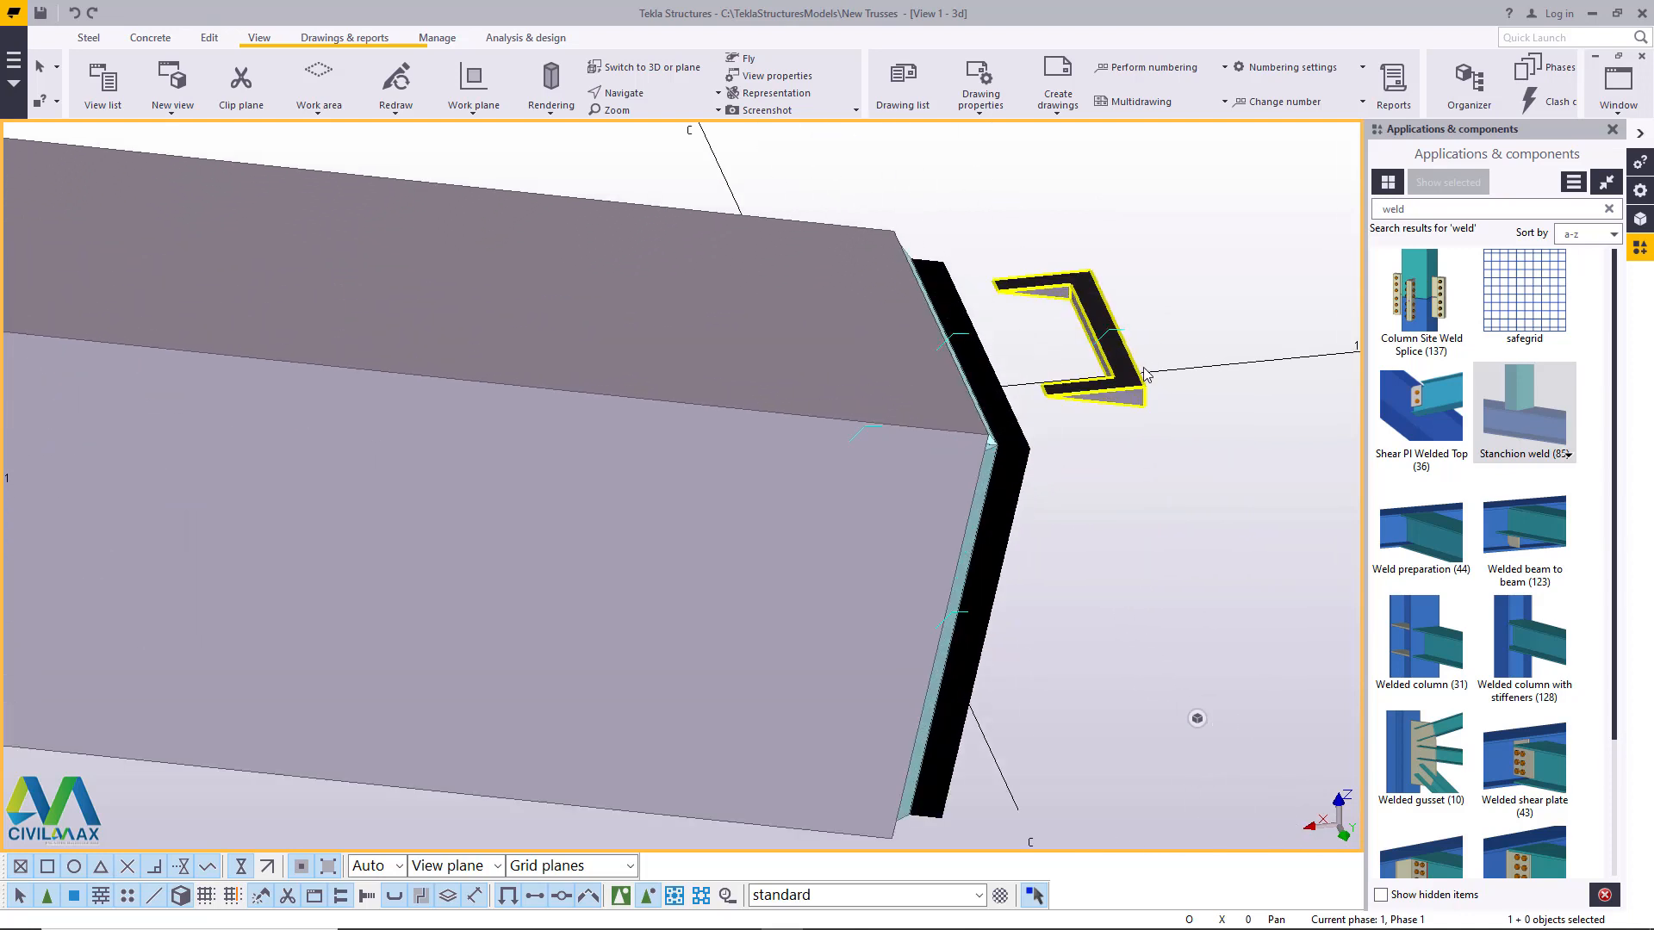
right_click(1104, 302)
click(1159, 474)
scroll(1136, 301, down, 6)
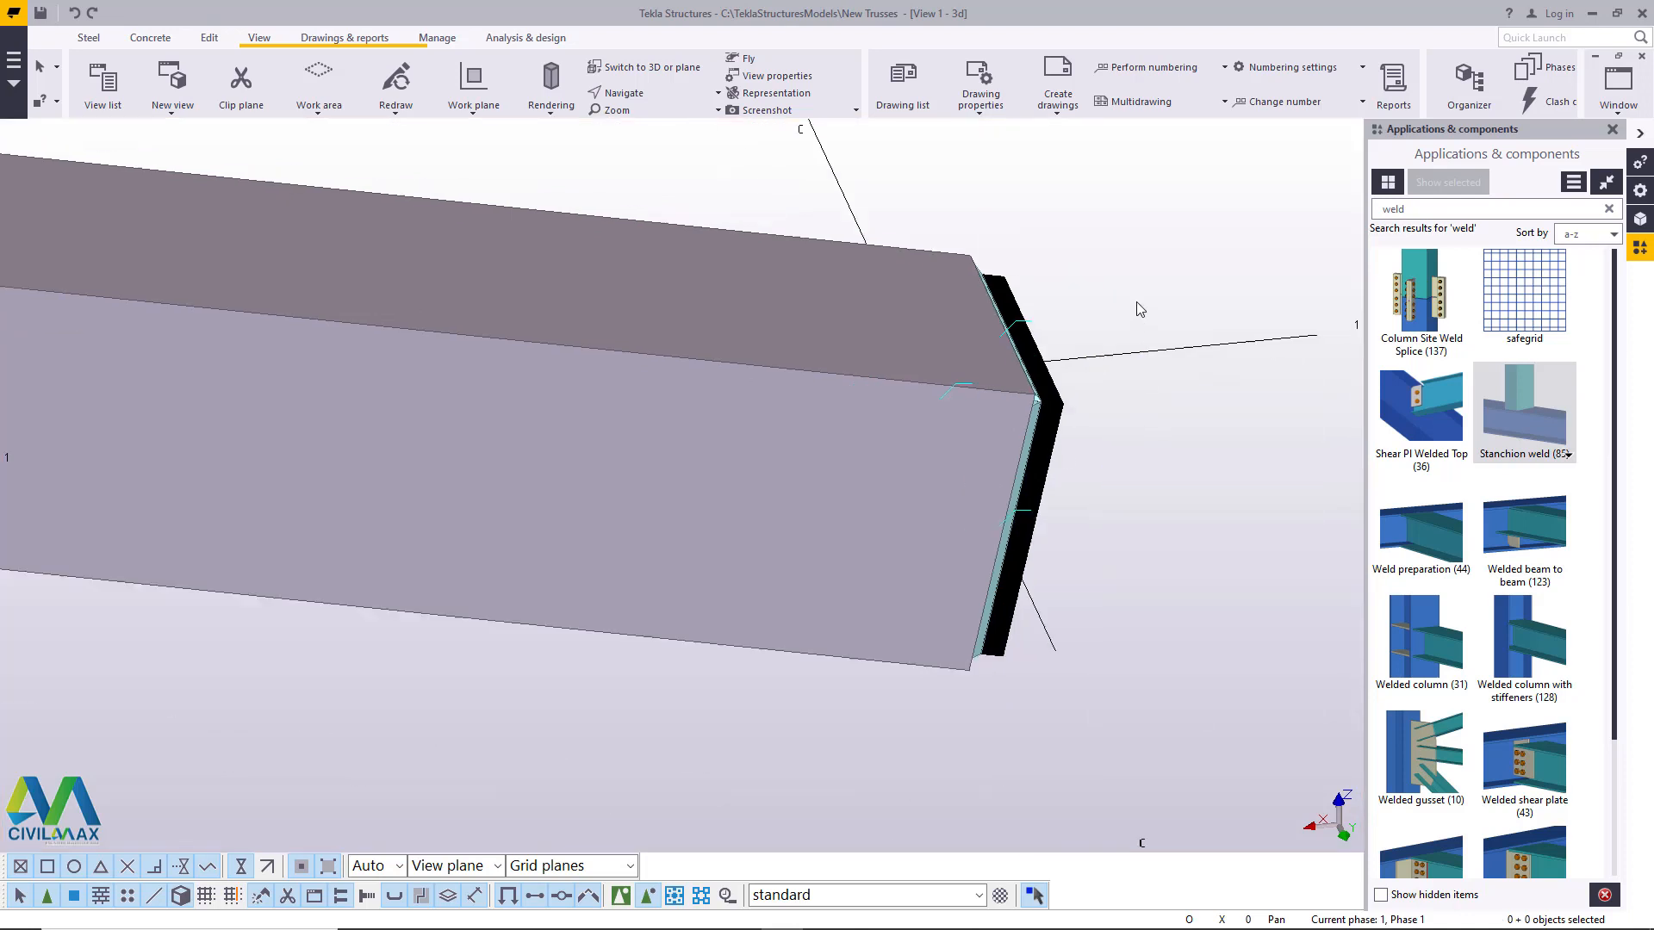
- Delete the stray channel-shaped piece beyond the top chord's end at grid line A
scroll(1170, 340, down, 6)
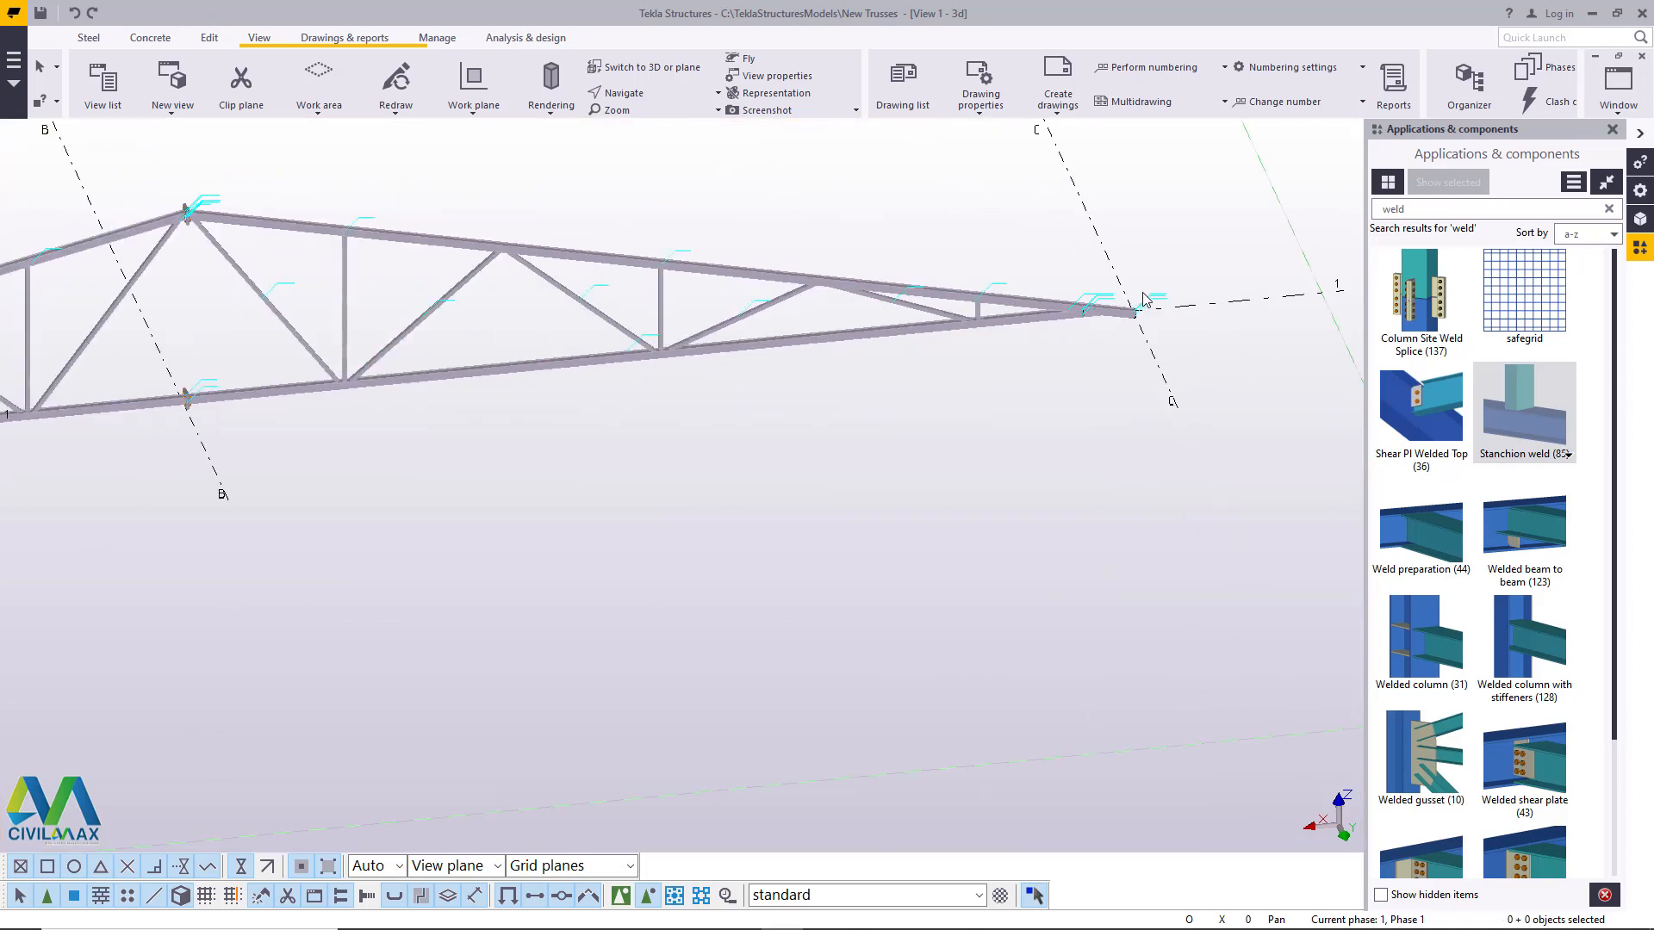
scroll(332, 359, up, 4)
scroll(135, 408, up, 10)
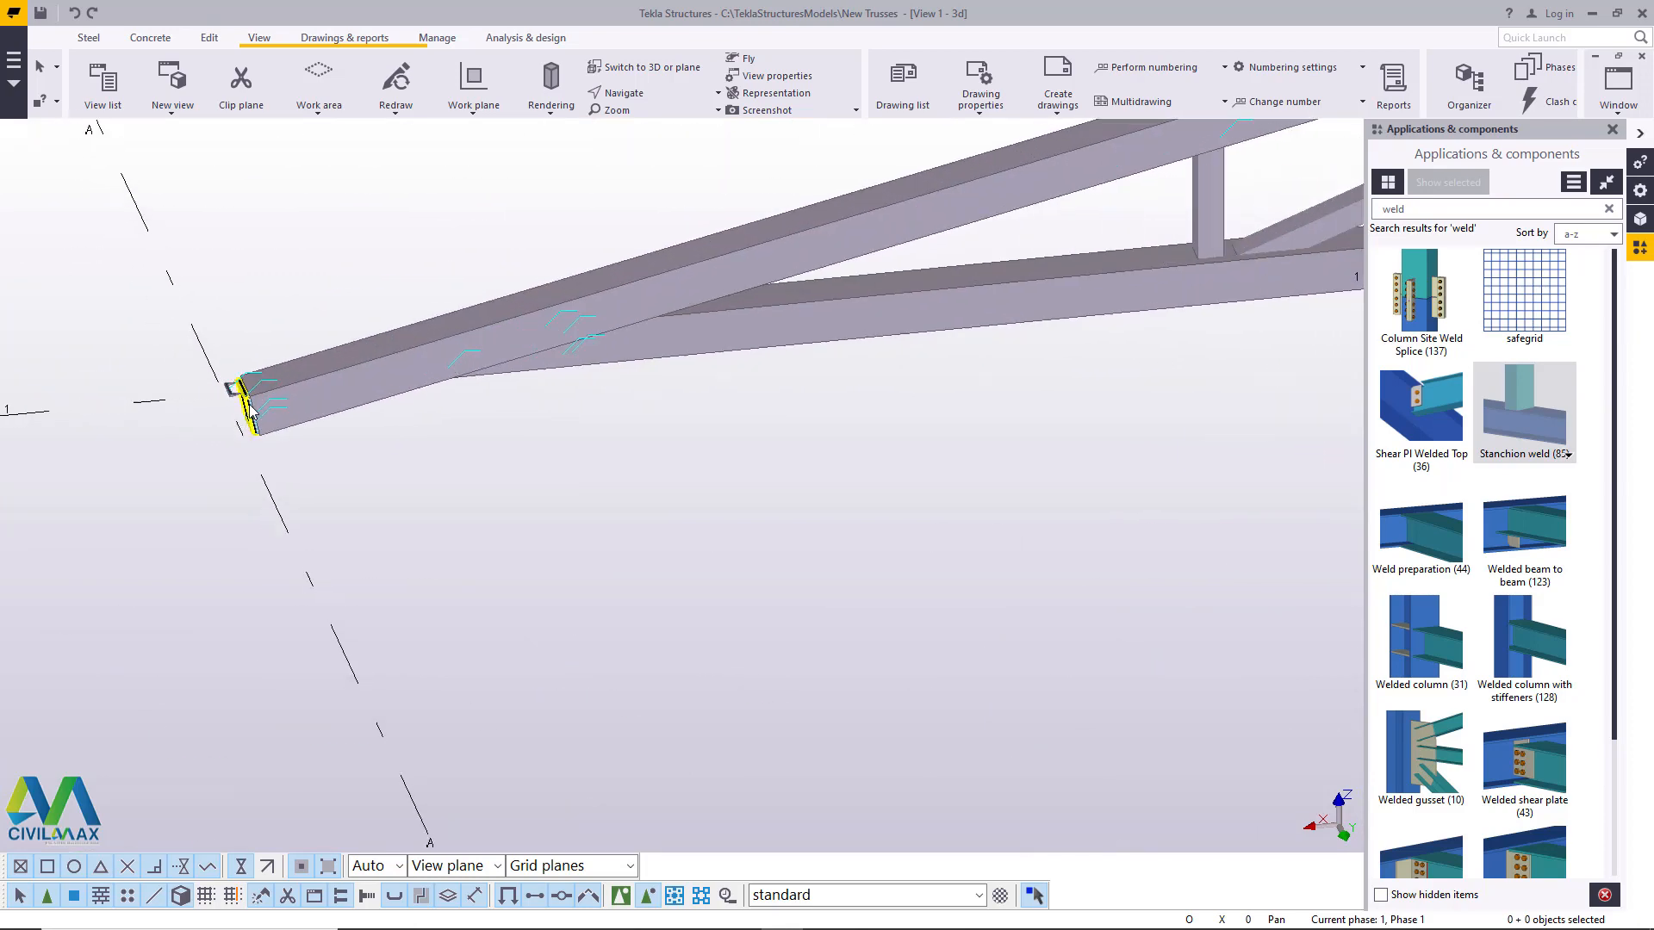
click(220, 362)
right_click(219, 346)
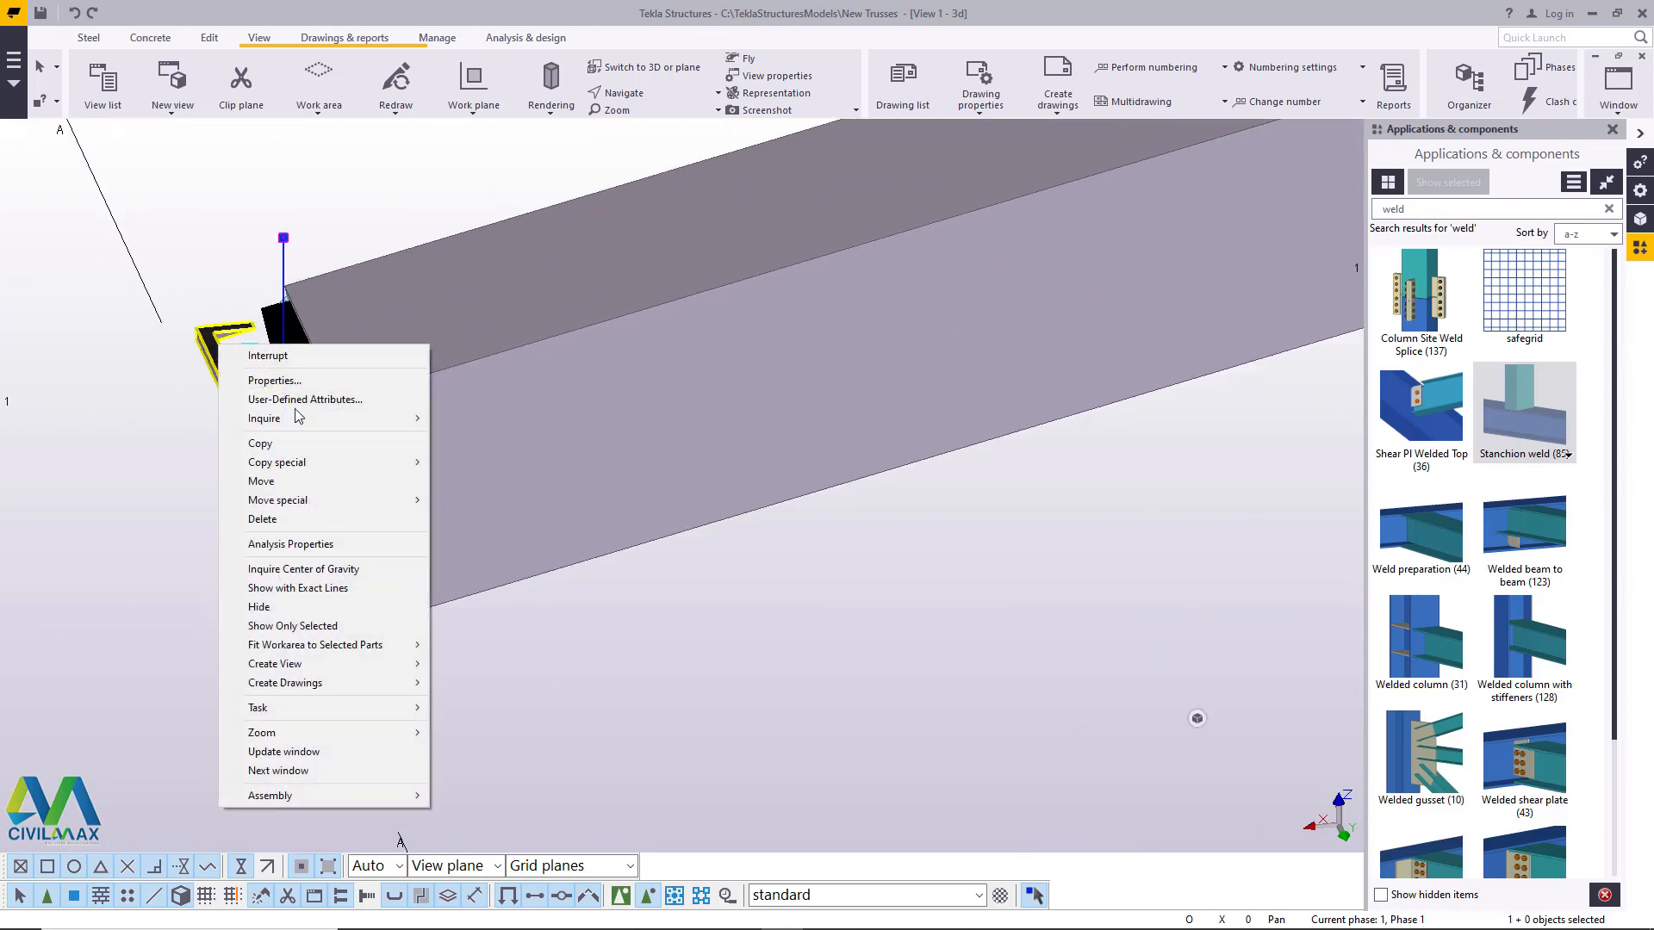
click(256, 517)
scroll(172, 465, down, 5)
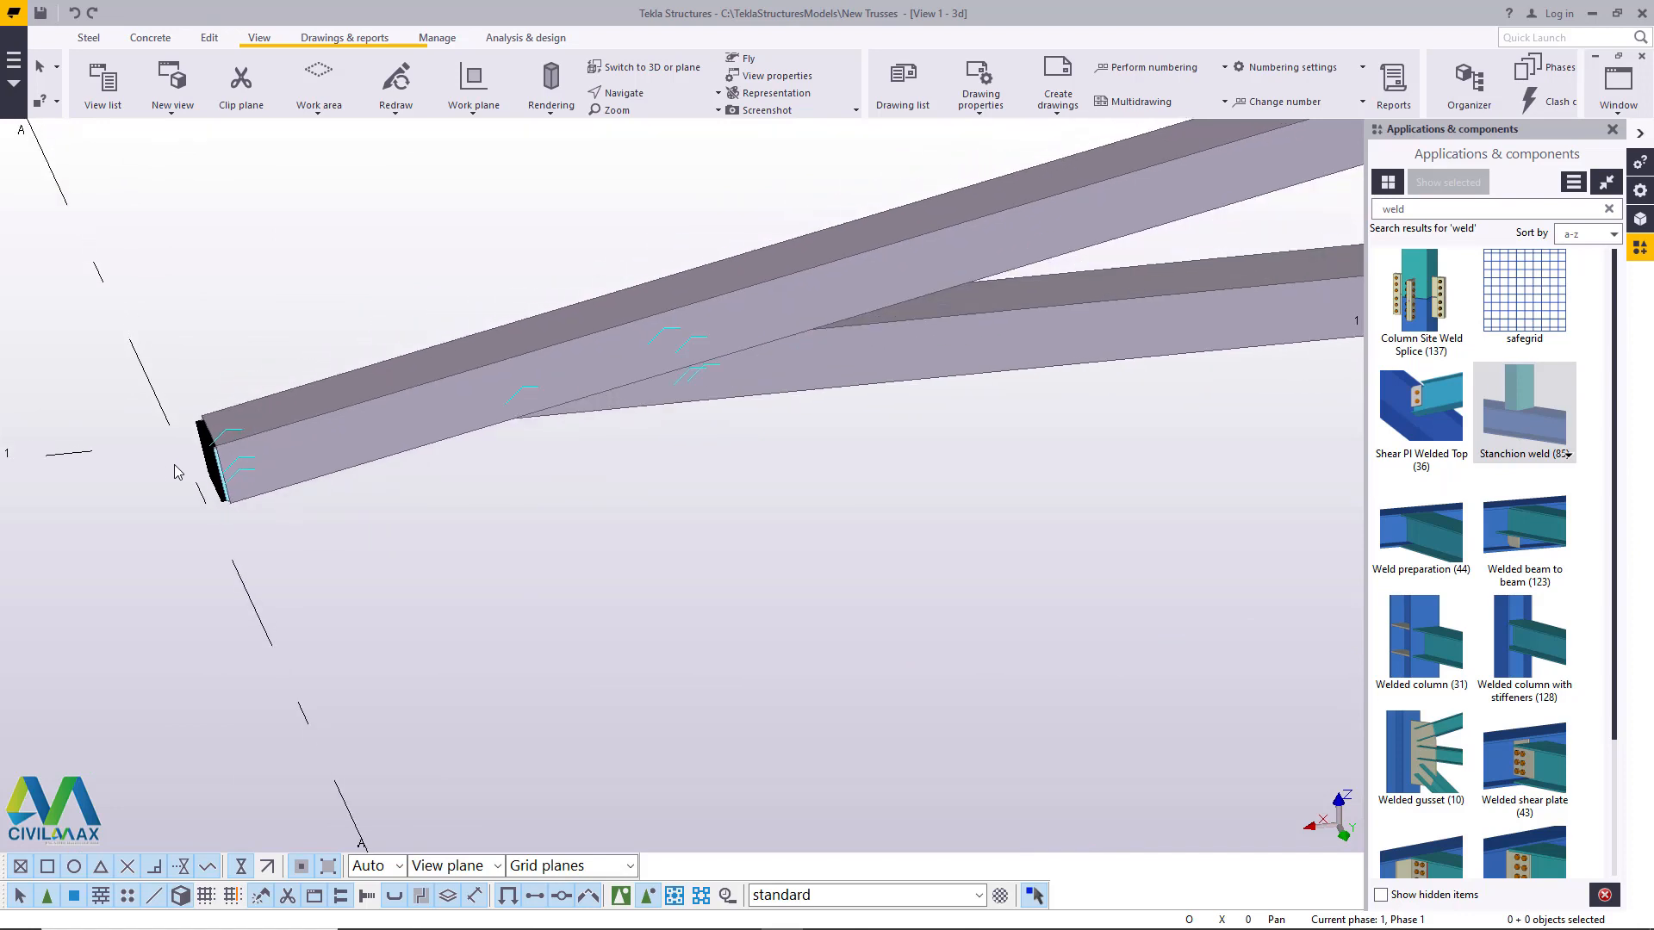
- Examine the end plate at grid A and the nearby welded joint between the top and bottom chords
scroll(193, 466, up, 10)
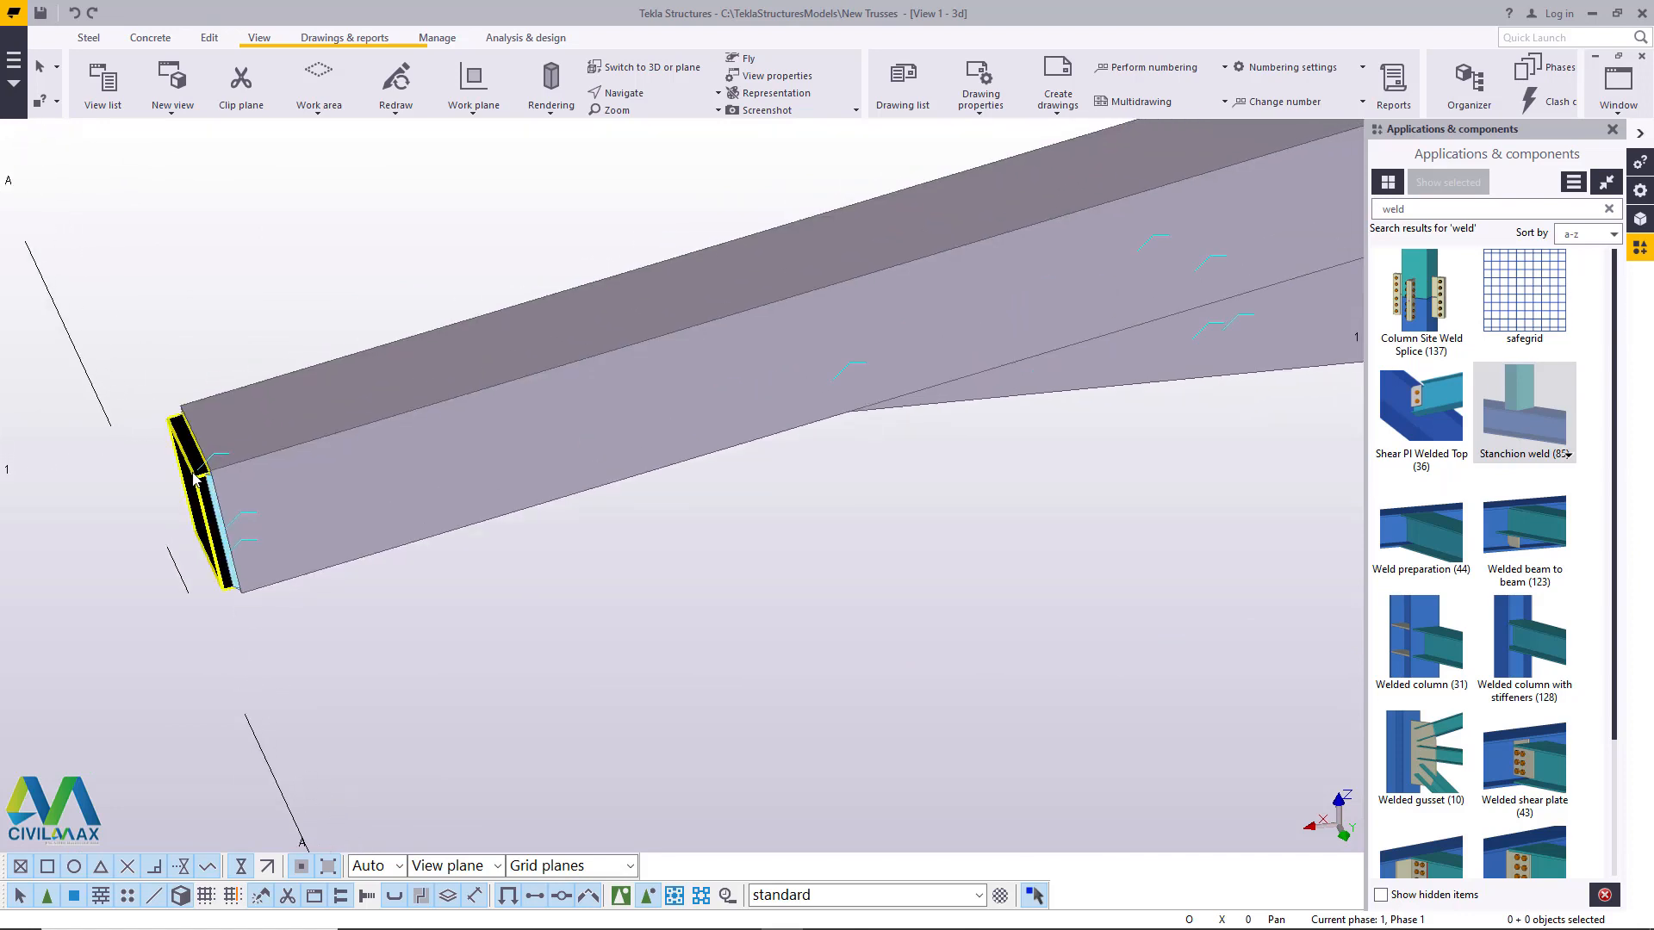
scroll(202, 471, down, 6)
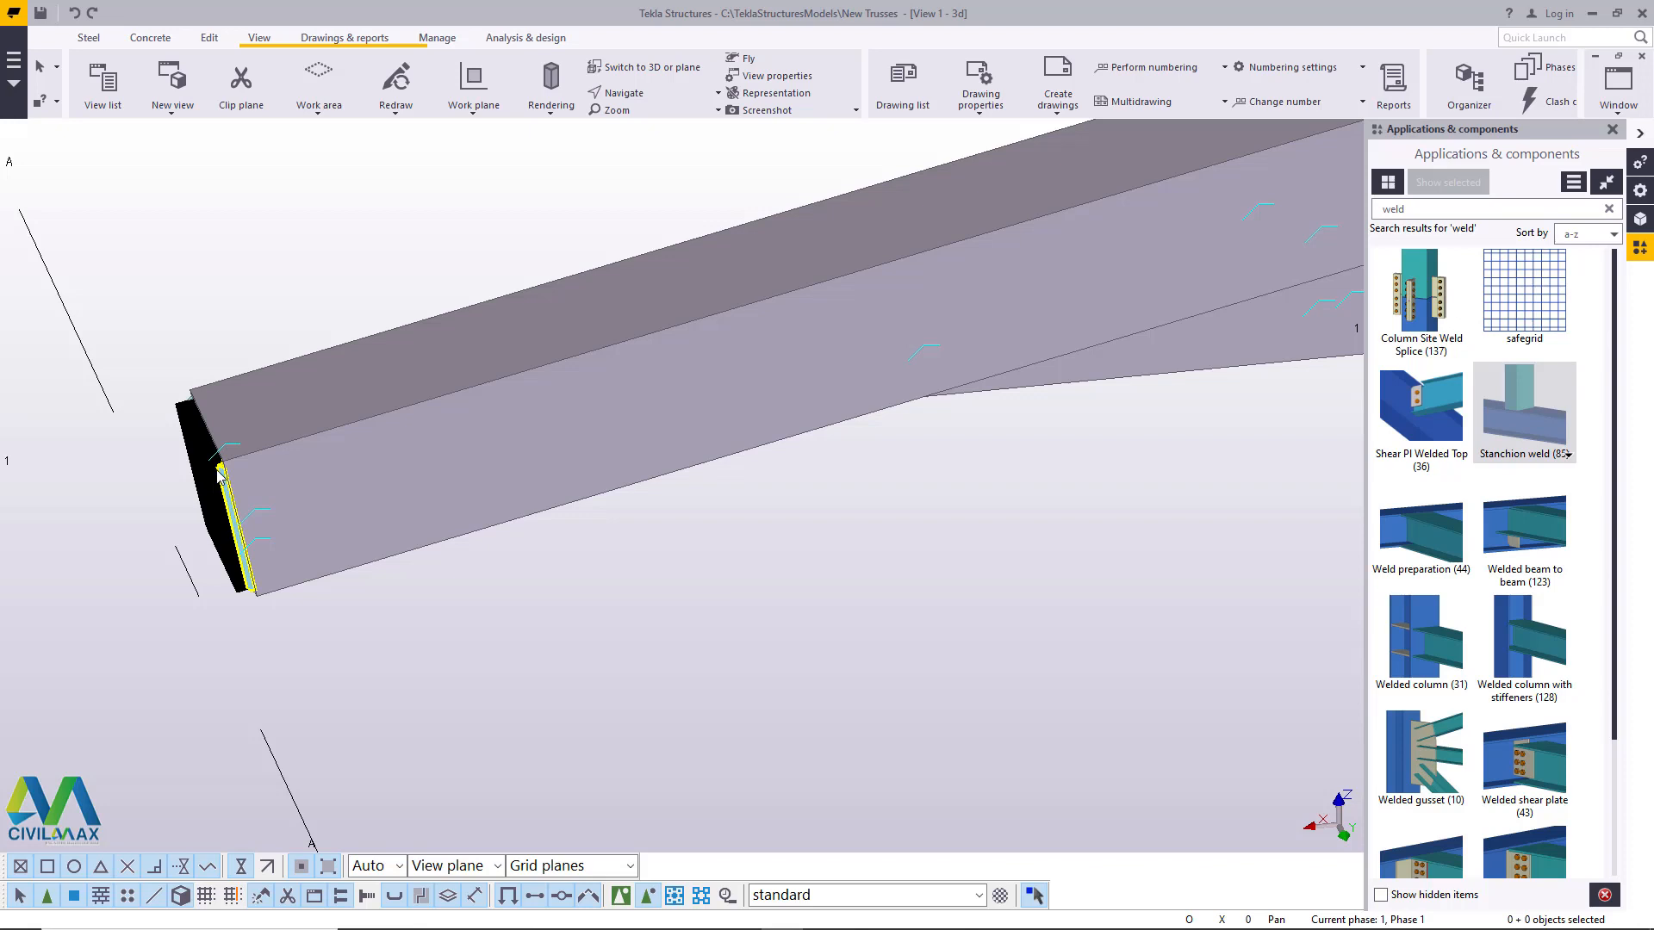
scroll(219, 474, down, 8)
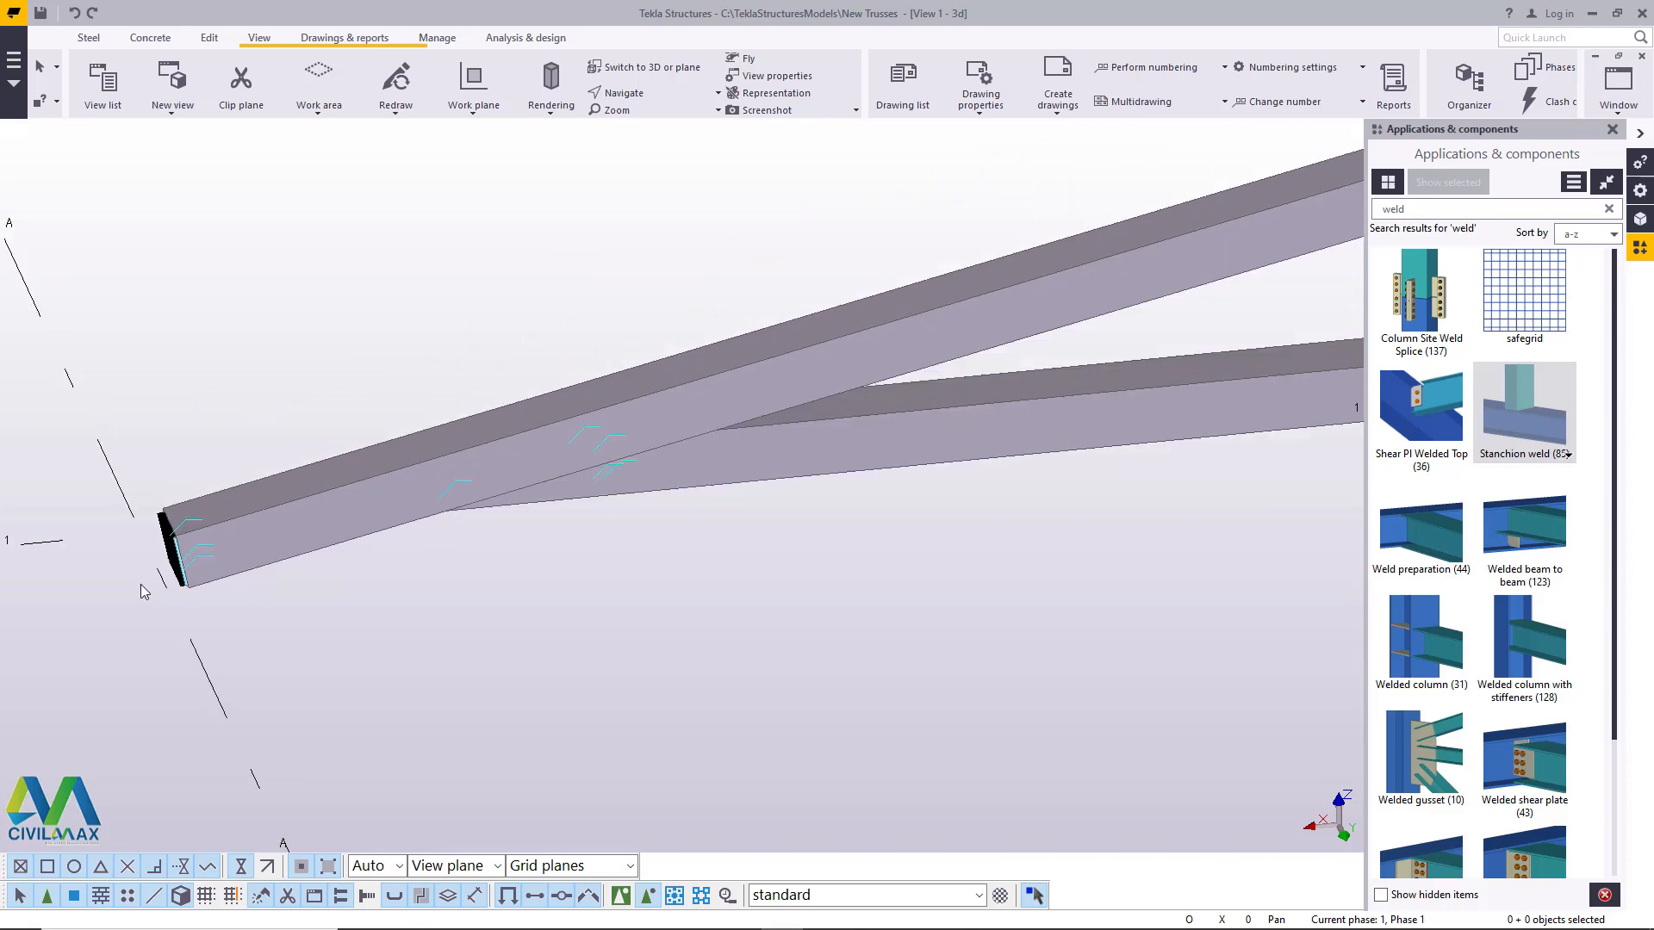
scroll(152, 572, down, 5)
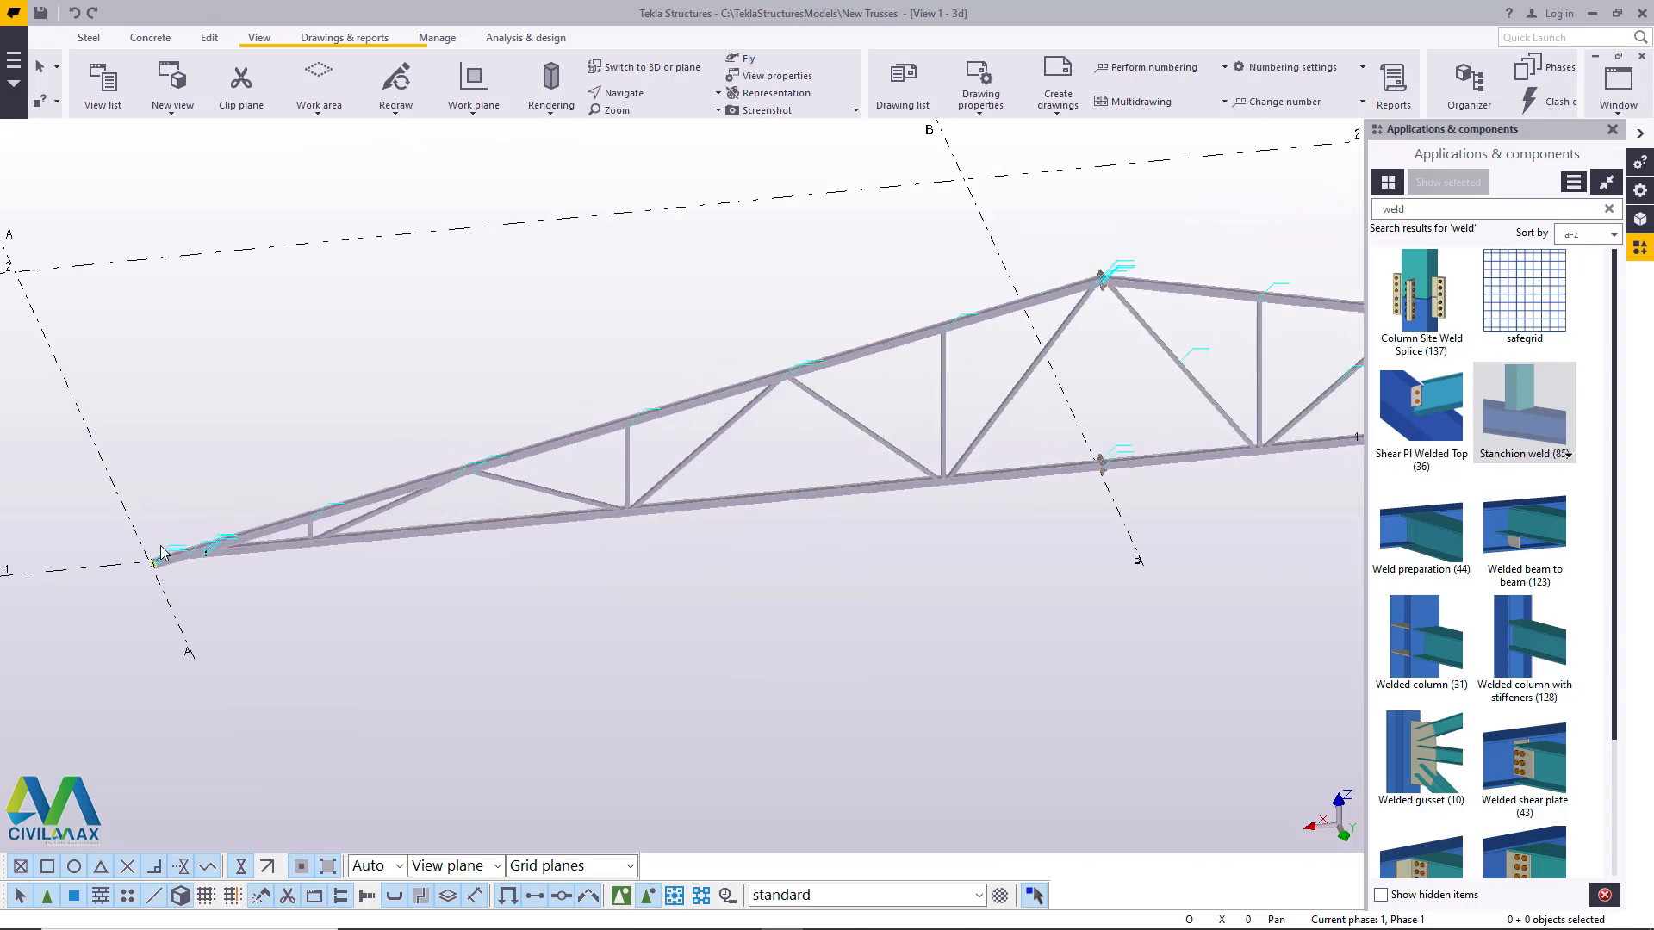
scroll(172, 569, up, 10)
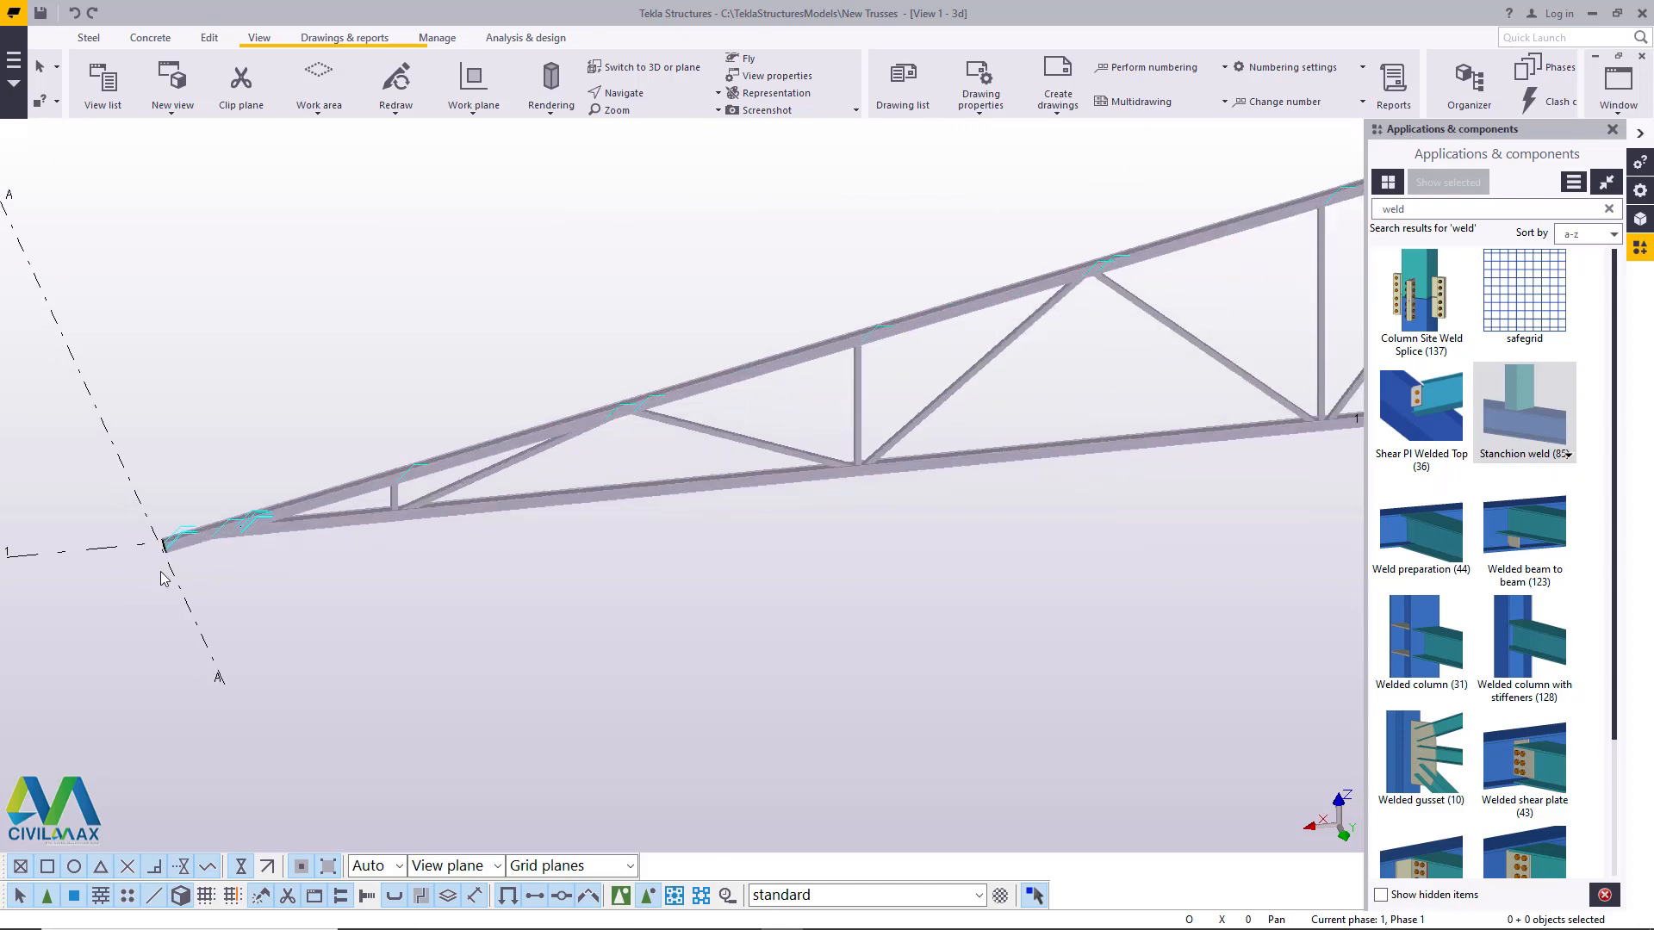
scroll(399, 491, up, 2)
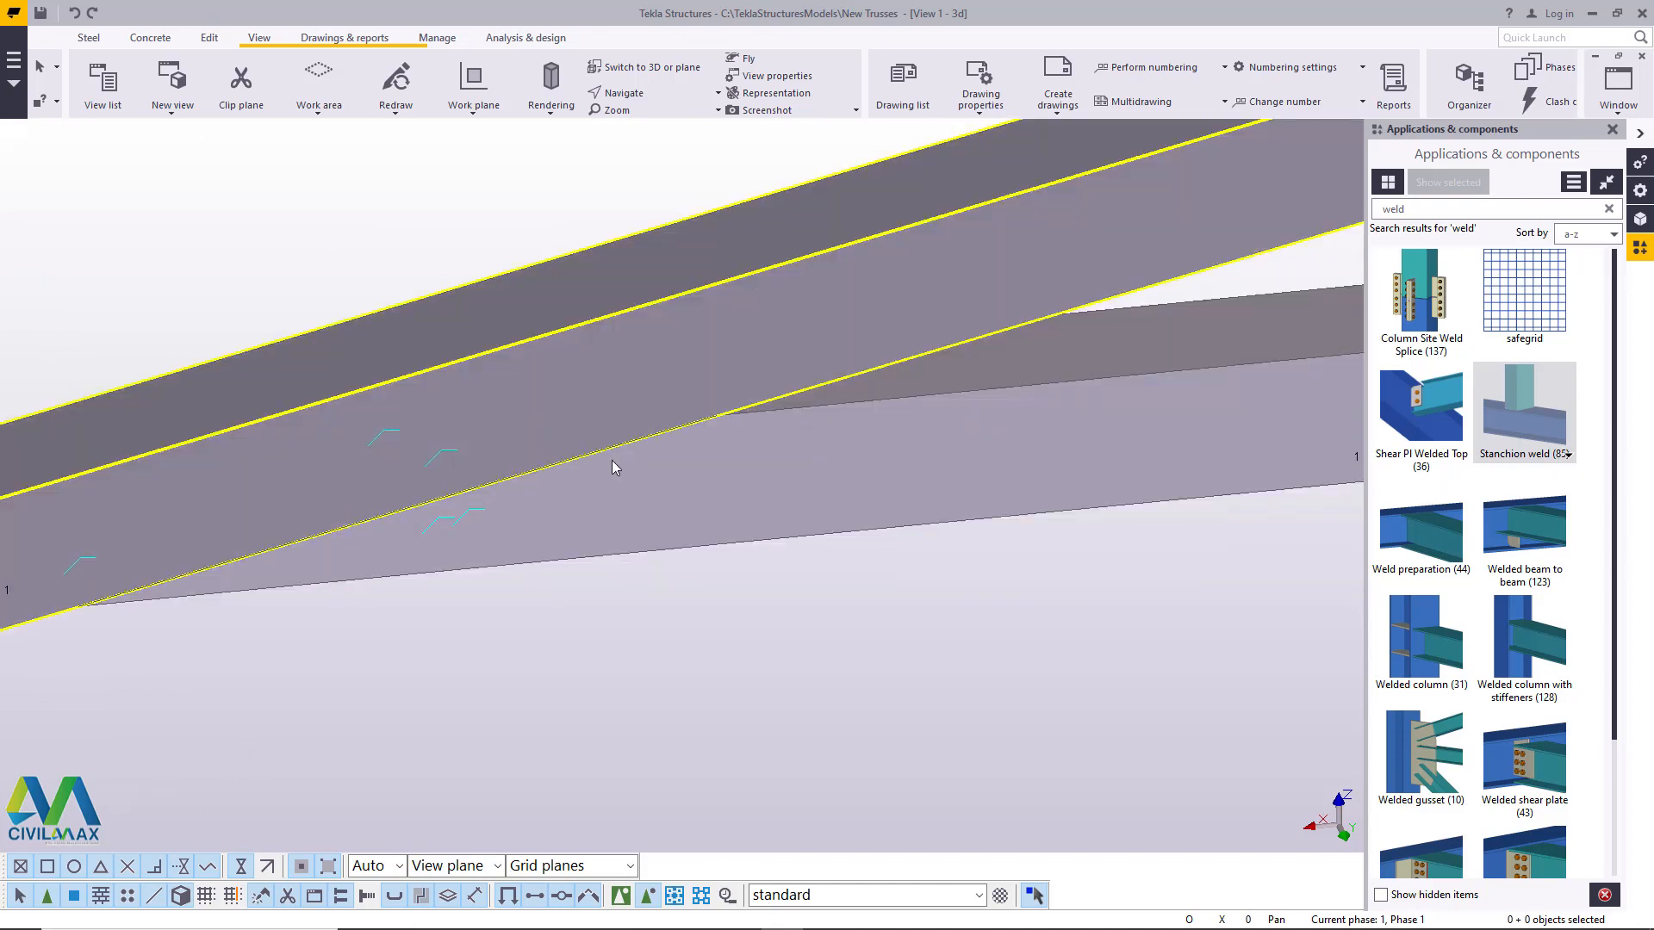
scroll(534, 435, down, 2)
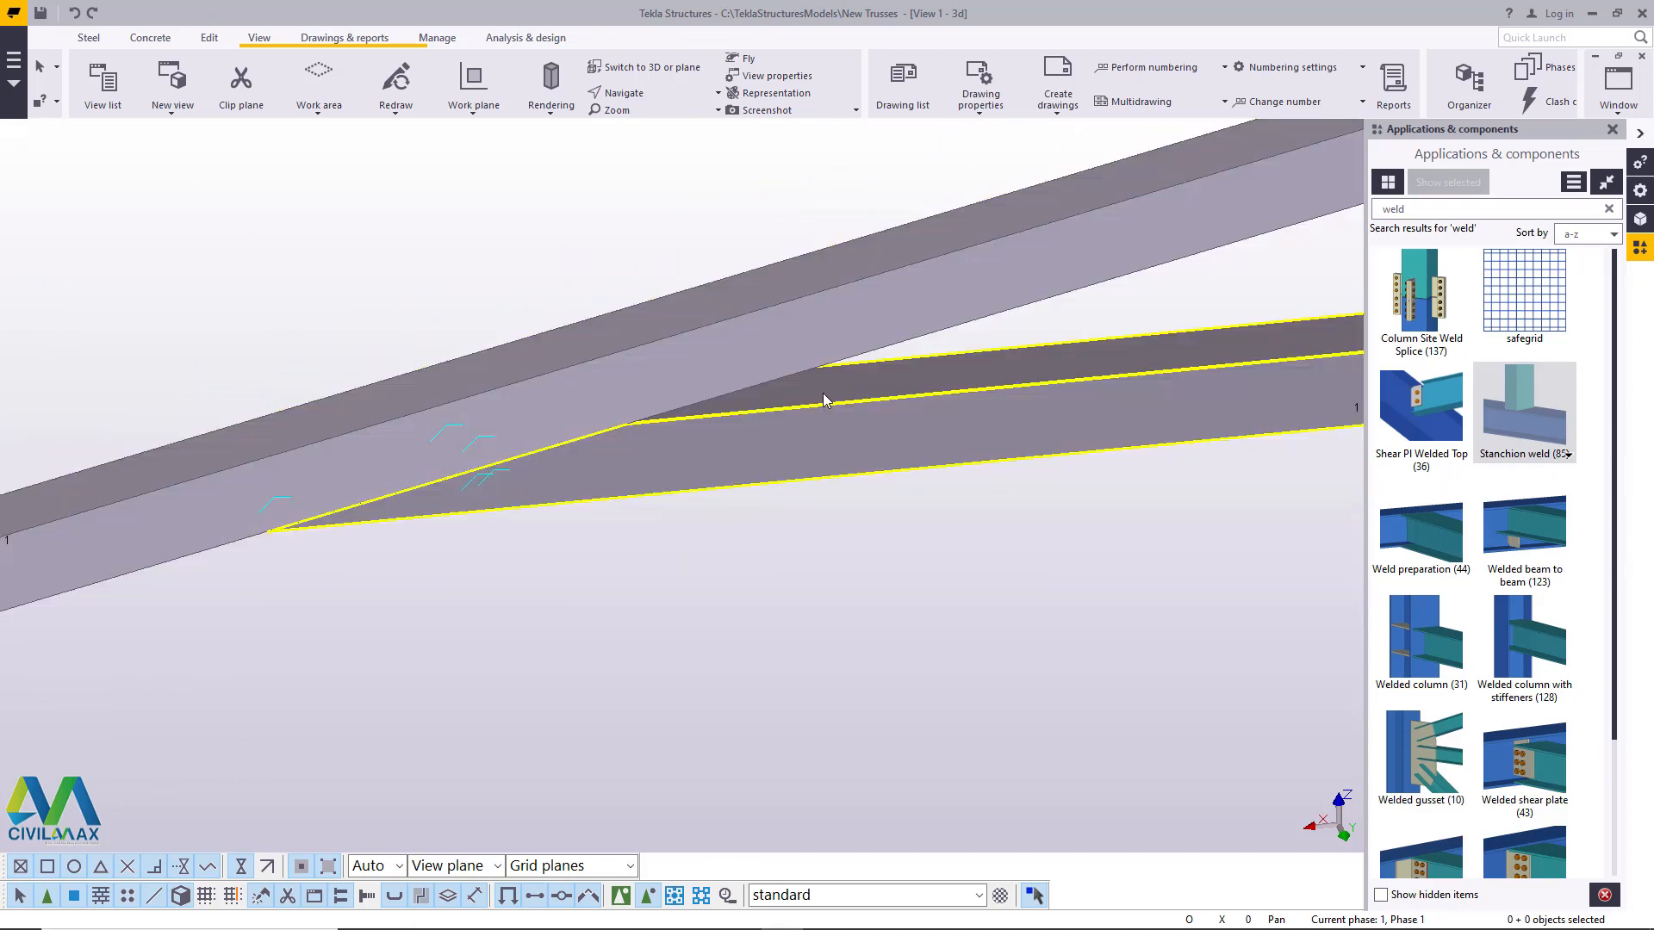
- Add points at the bottom chord's lower tip and directly above it at the top chord's upper edge, then end the command
scroll(254, 551, up, 3)
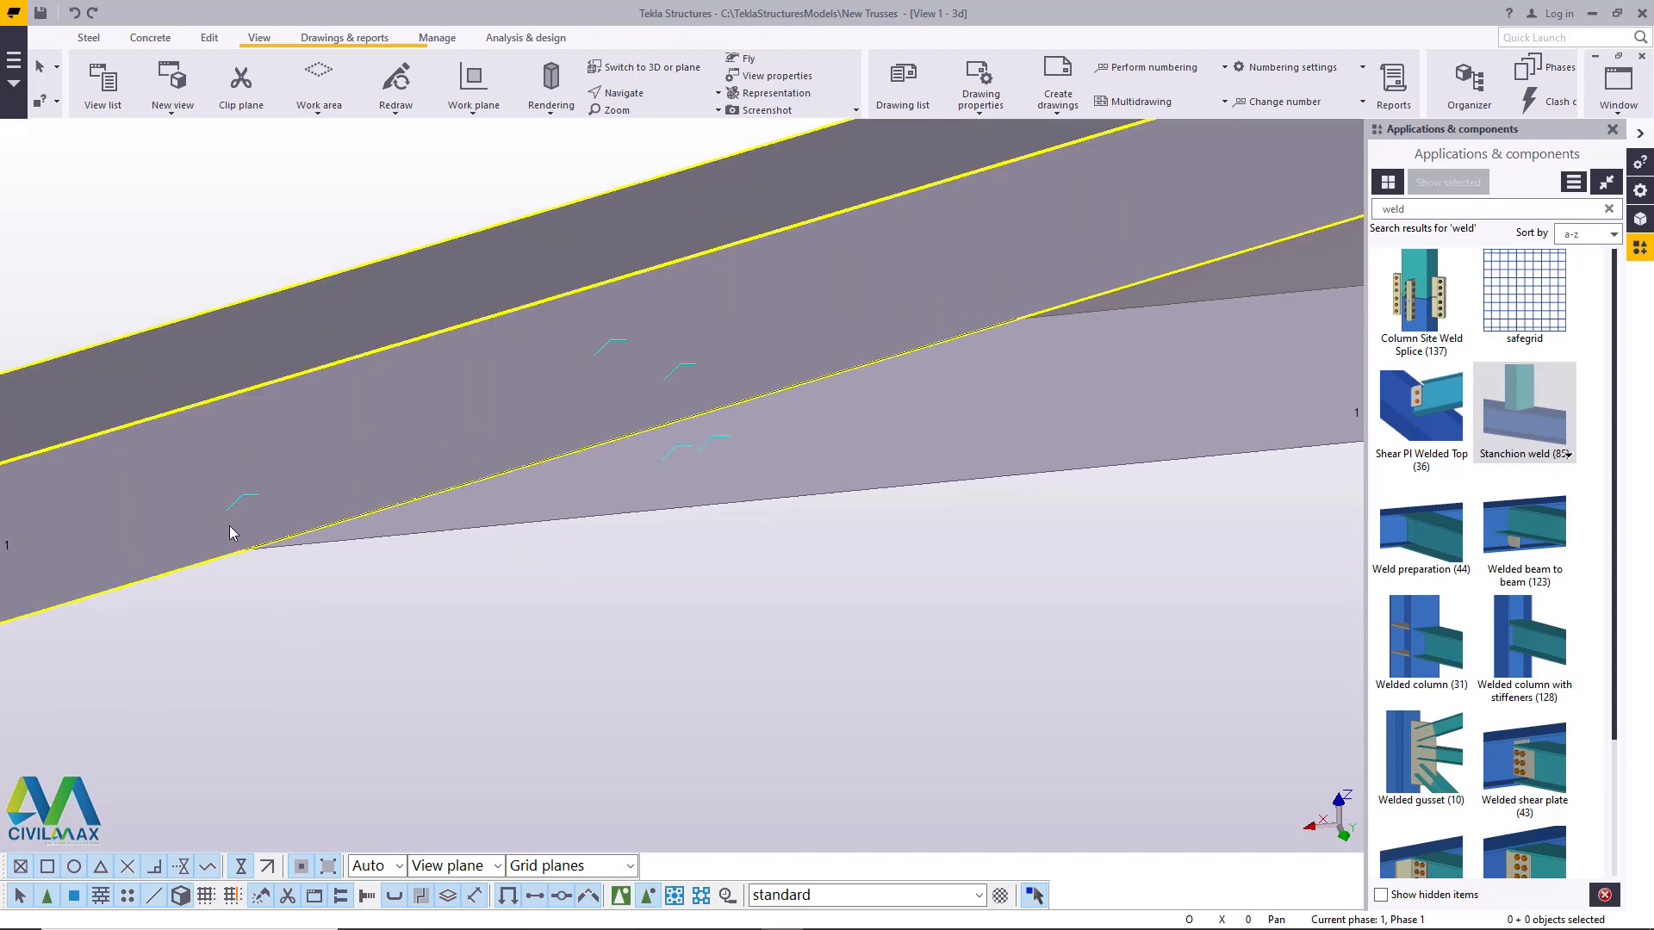
scroll(250, 560, up, 1)
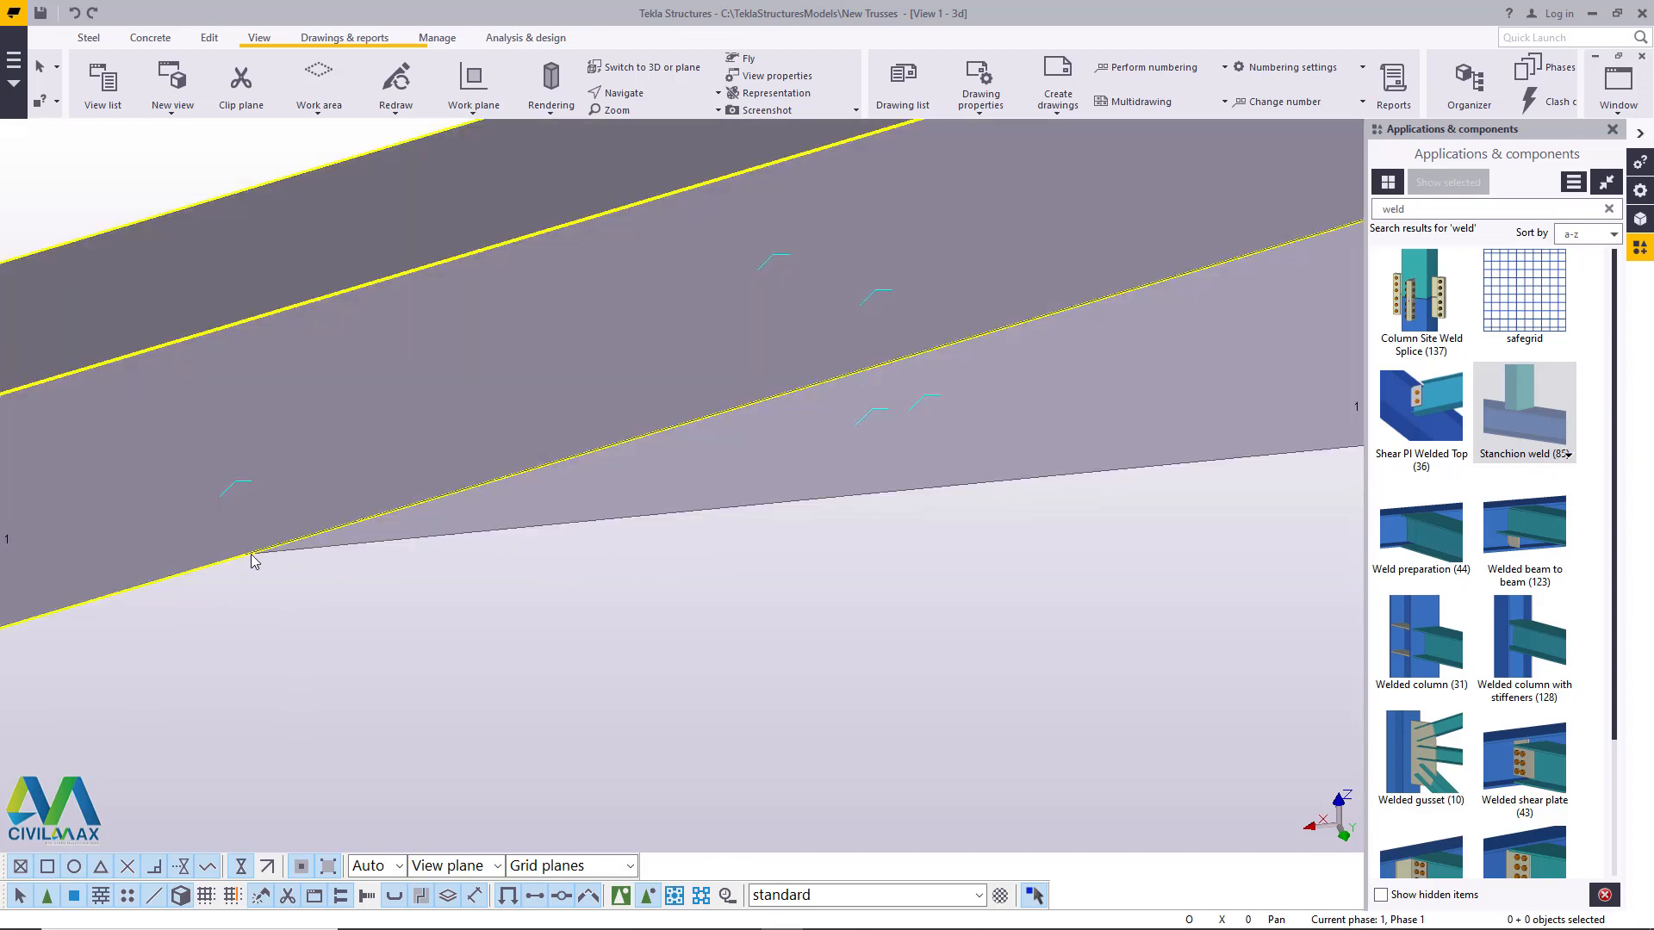
click(211, 37)
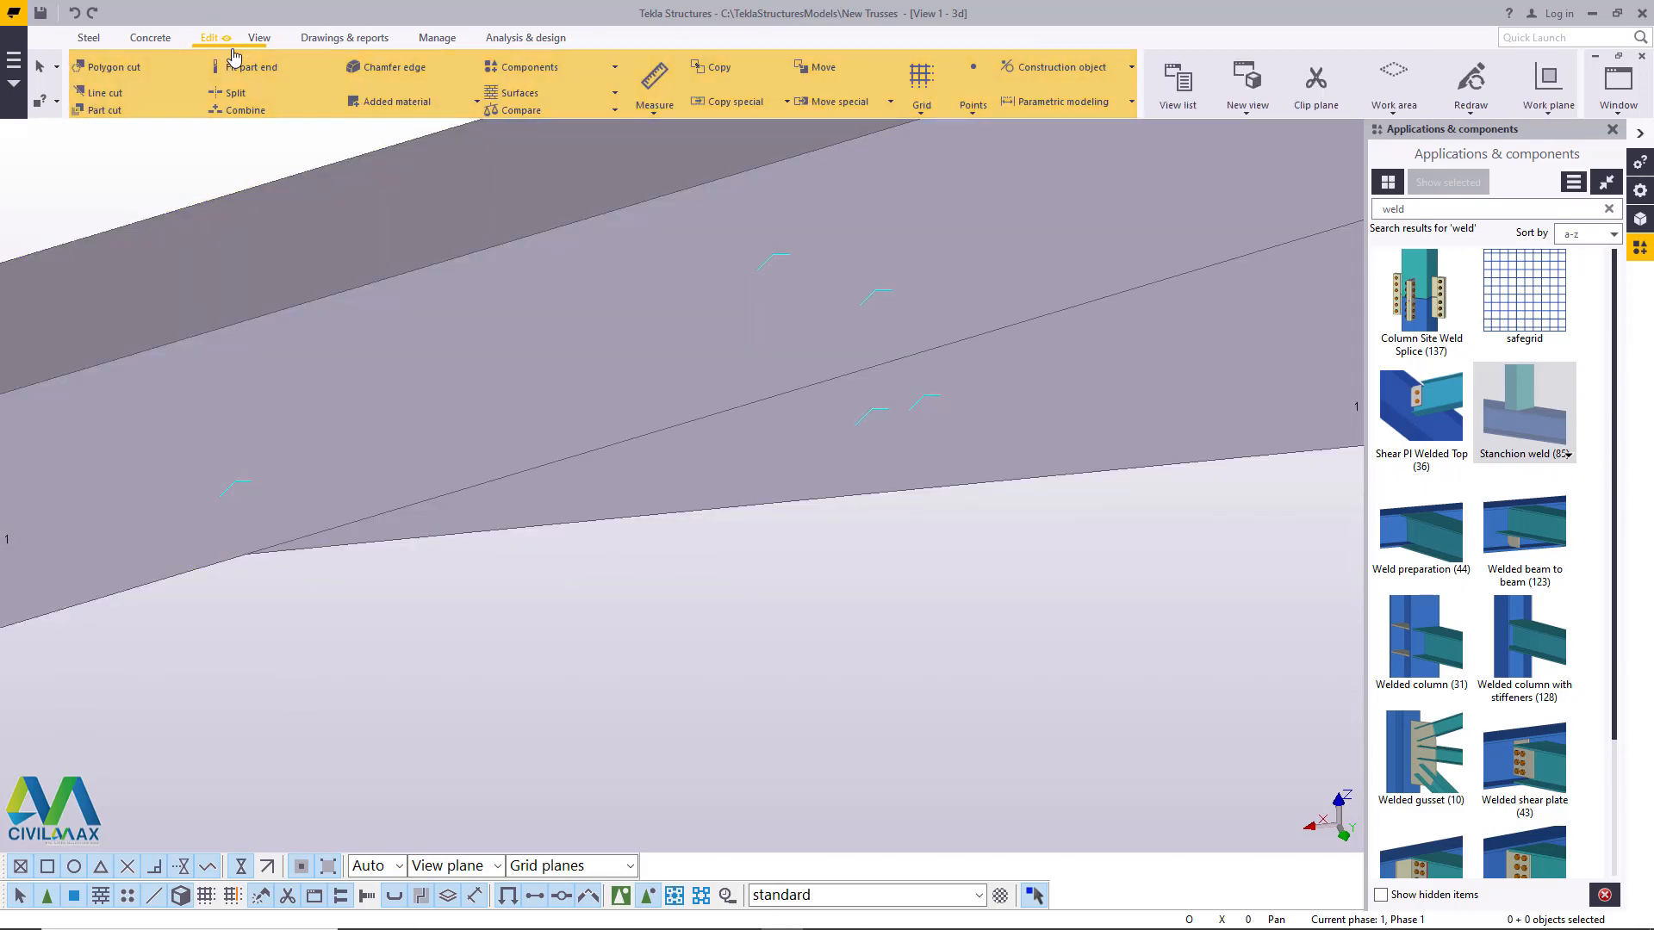
click(973, 95)
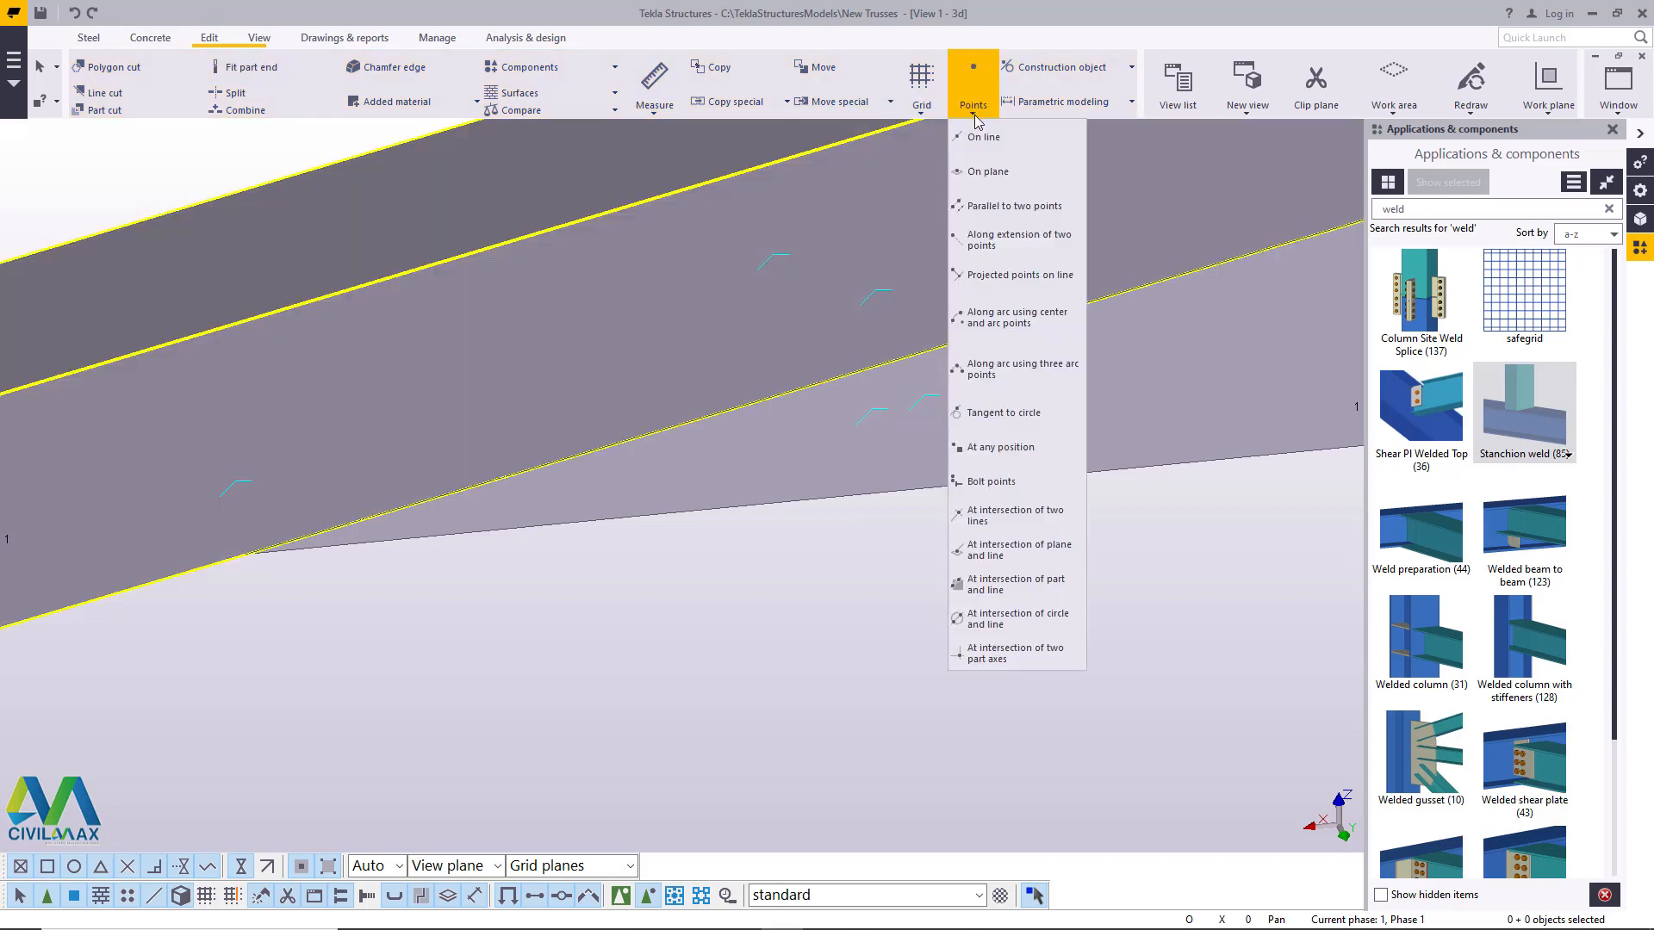
click(1024, 451)
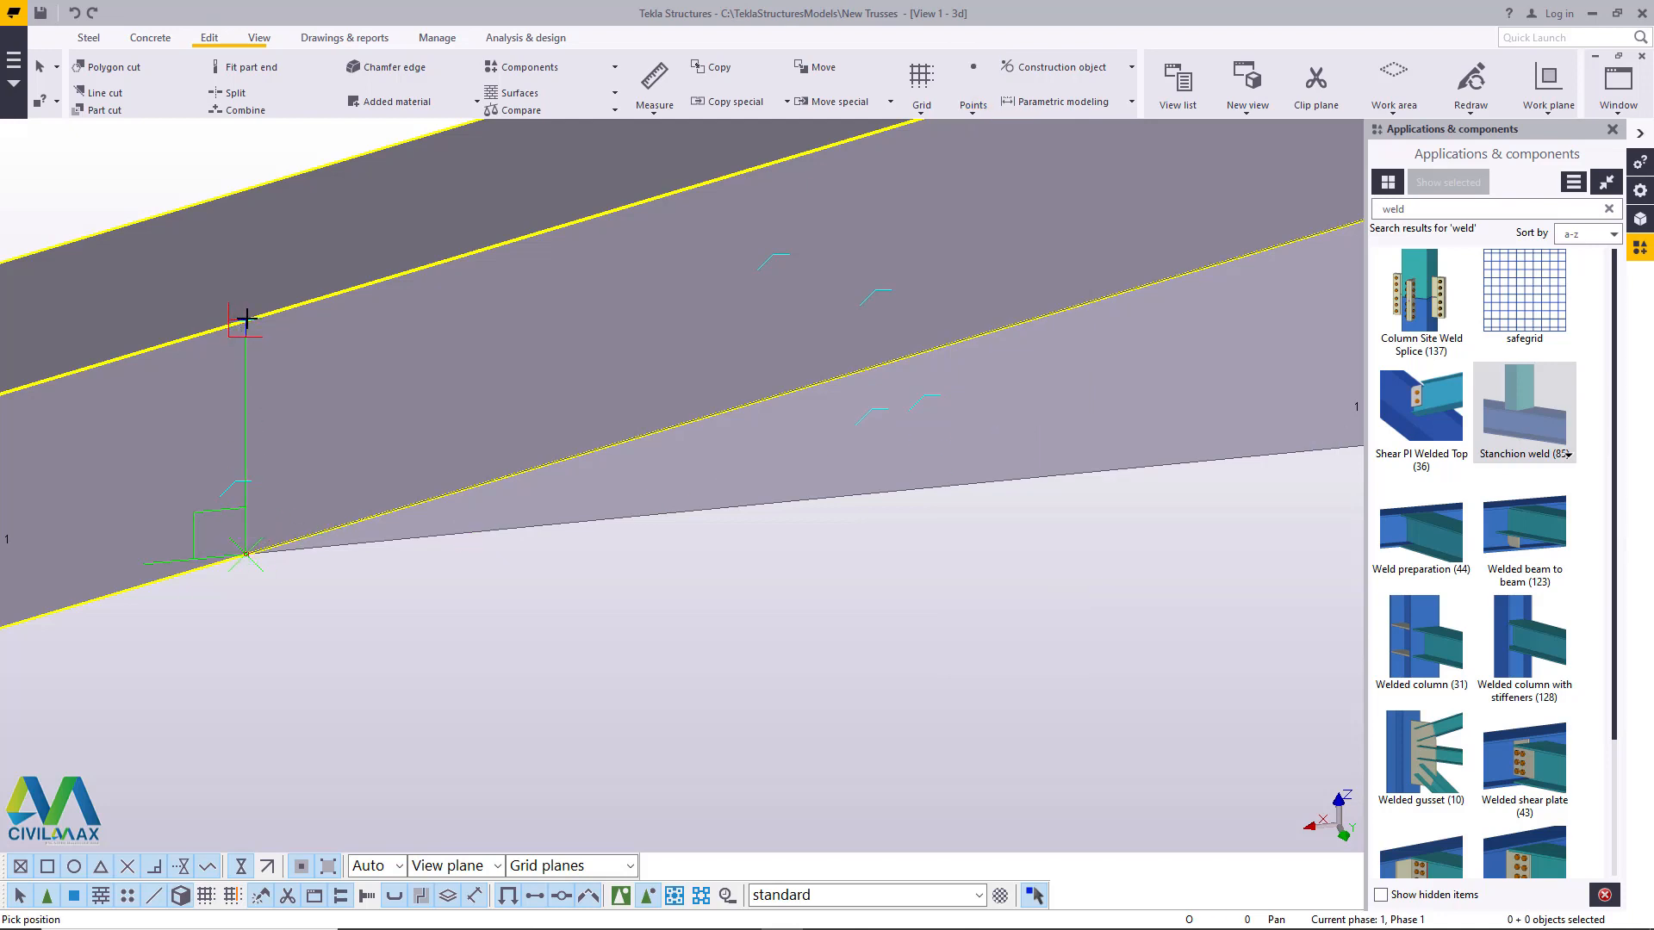
click(280, 319)
right_click(286, 319)
click(324, 325)
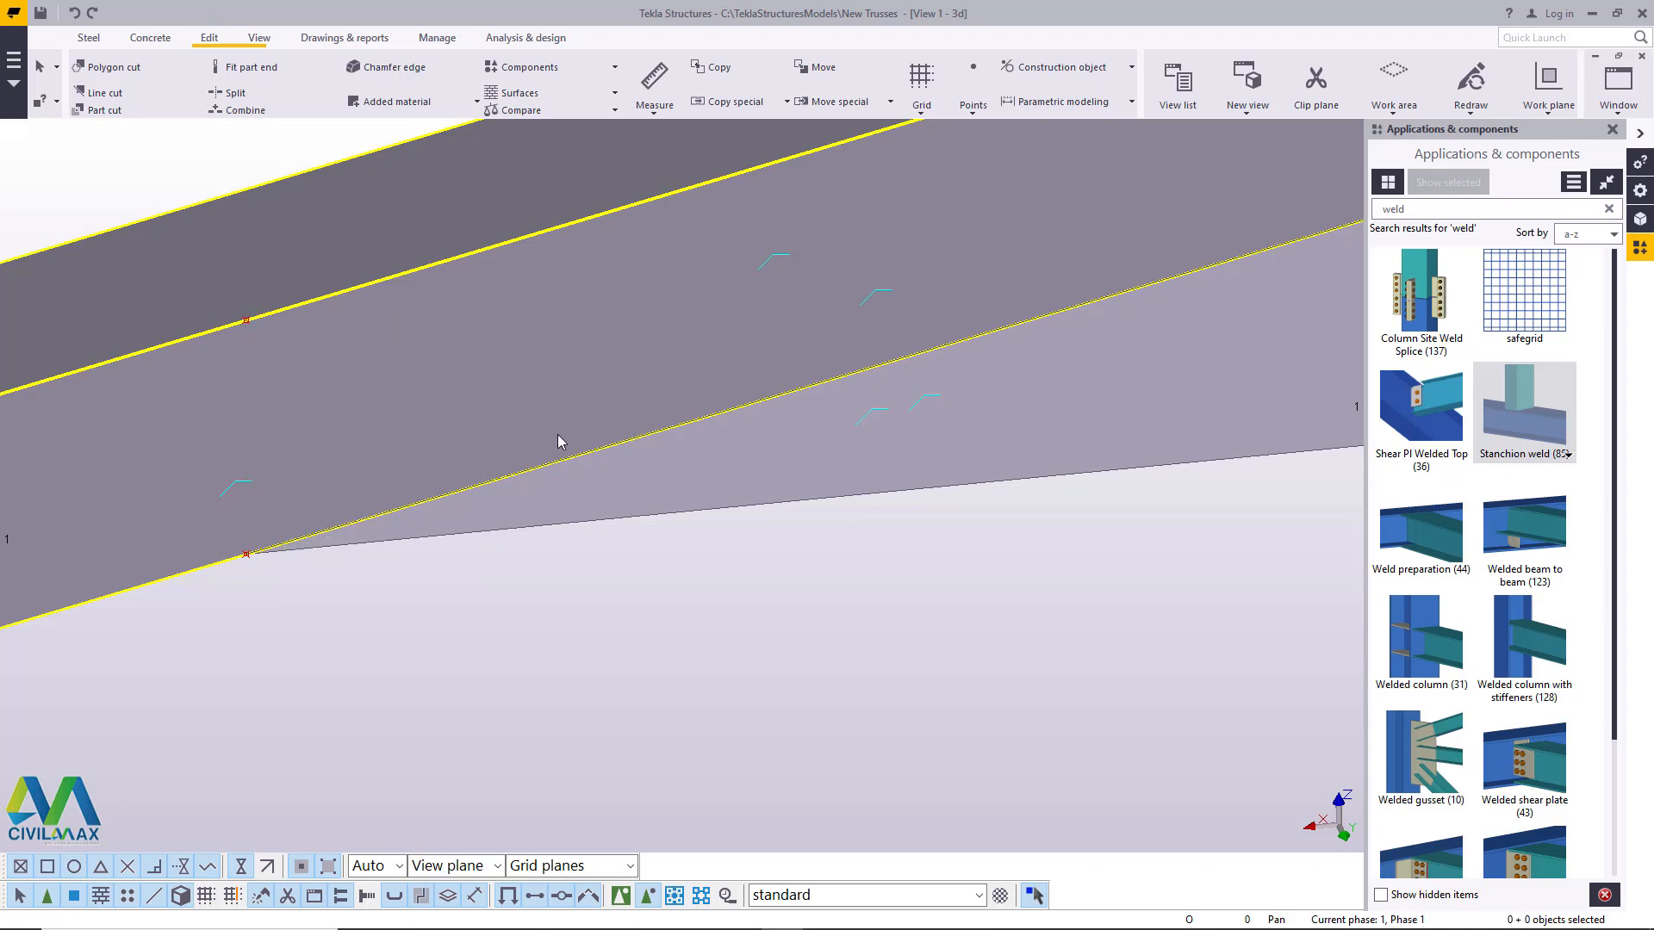
- Inspect the upper point beside the top chord's edge closely and delete it
click(259, 47)
click(657, 94)
click(657, 118)
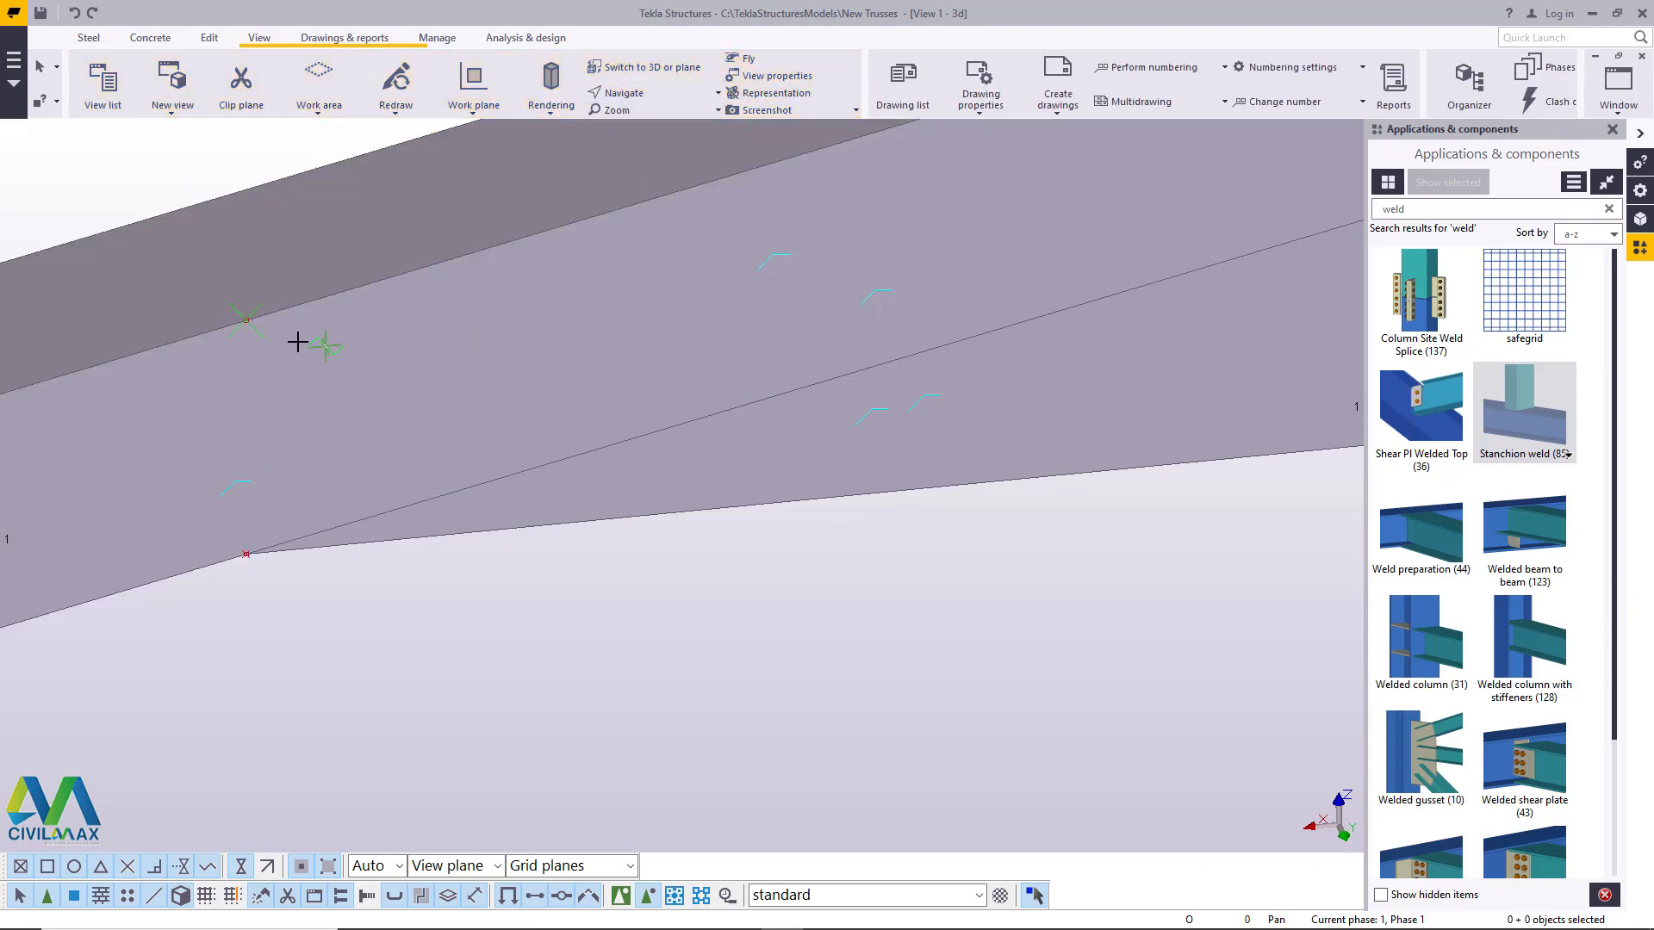
ctrl+middle_drag(332, 338, 282, 334)
scroll(284, 332, up, 5)
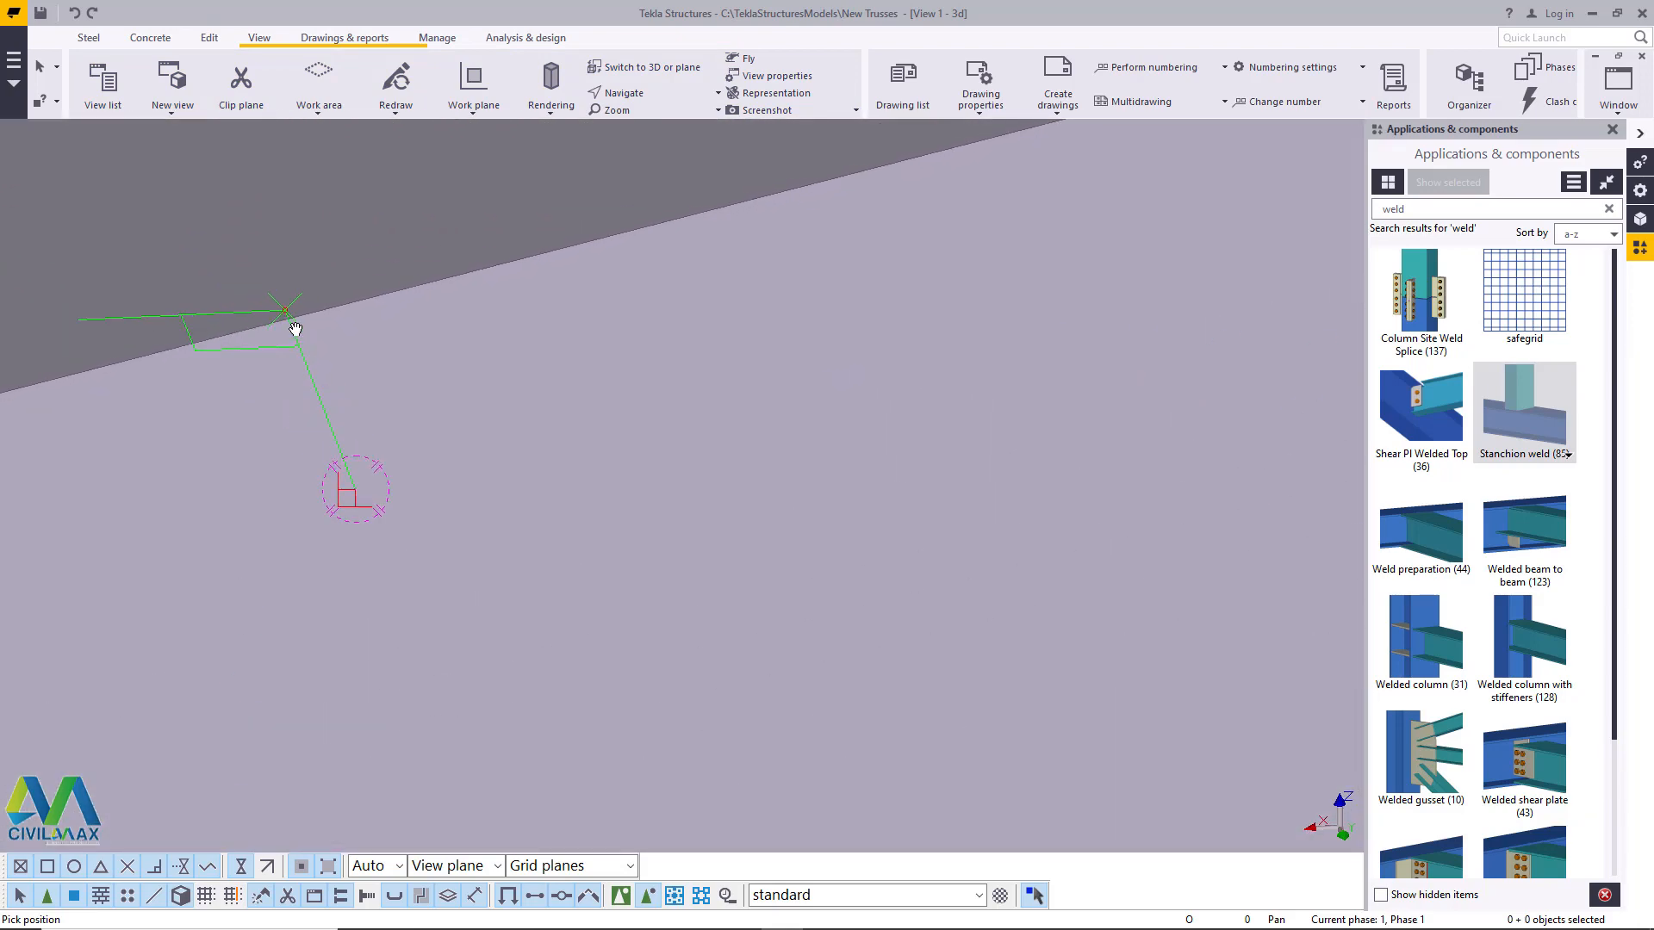
scroll(286, 304, up, 2)
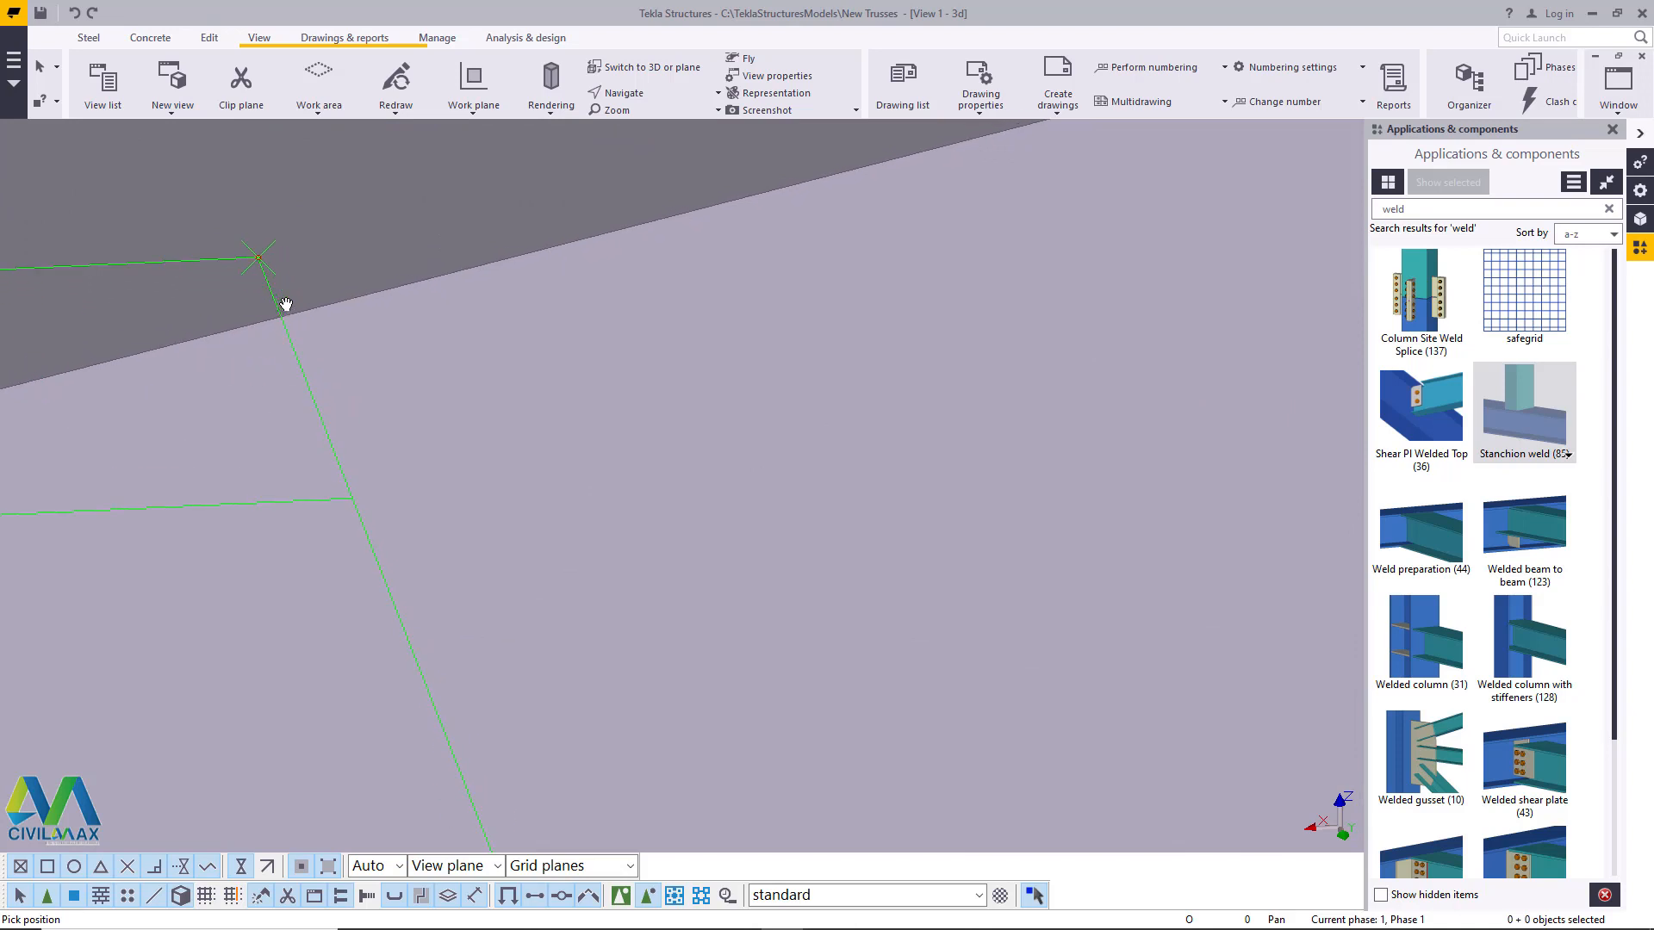
right_click(320, 224)
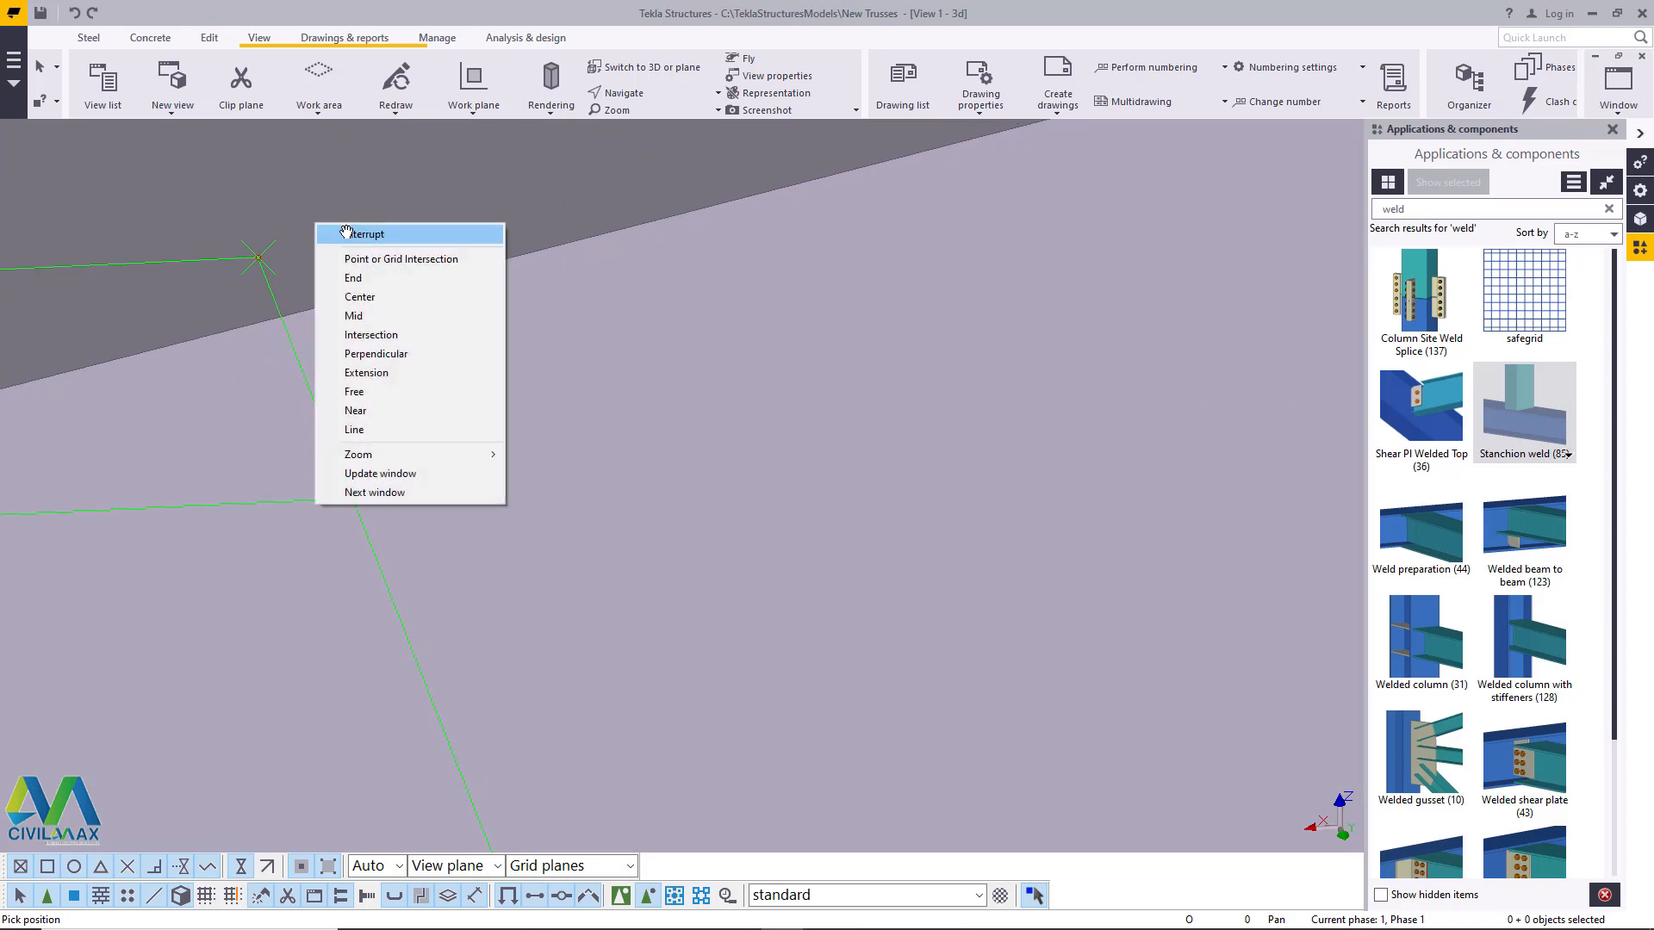
click(349, 232)
click(259, 257)
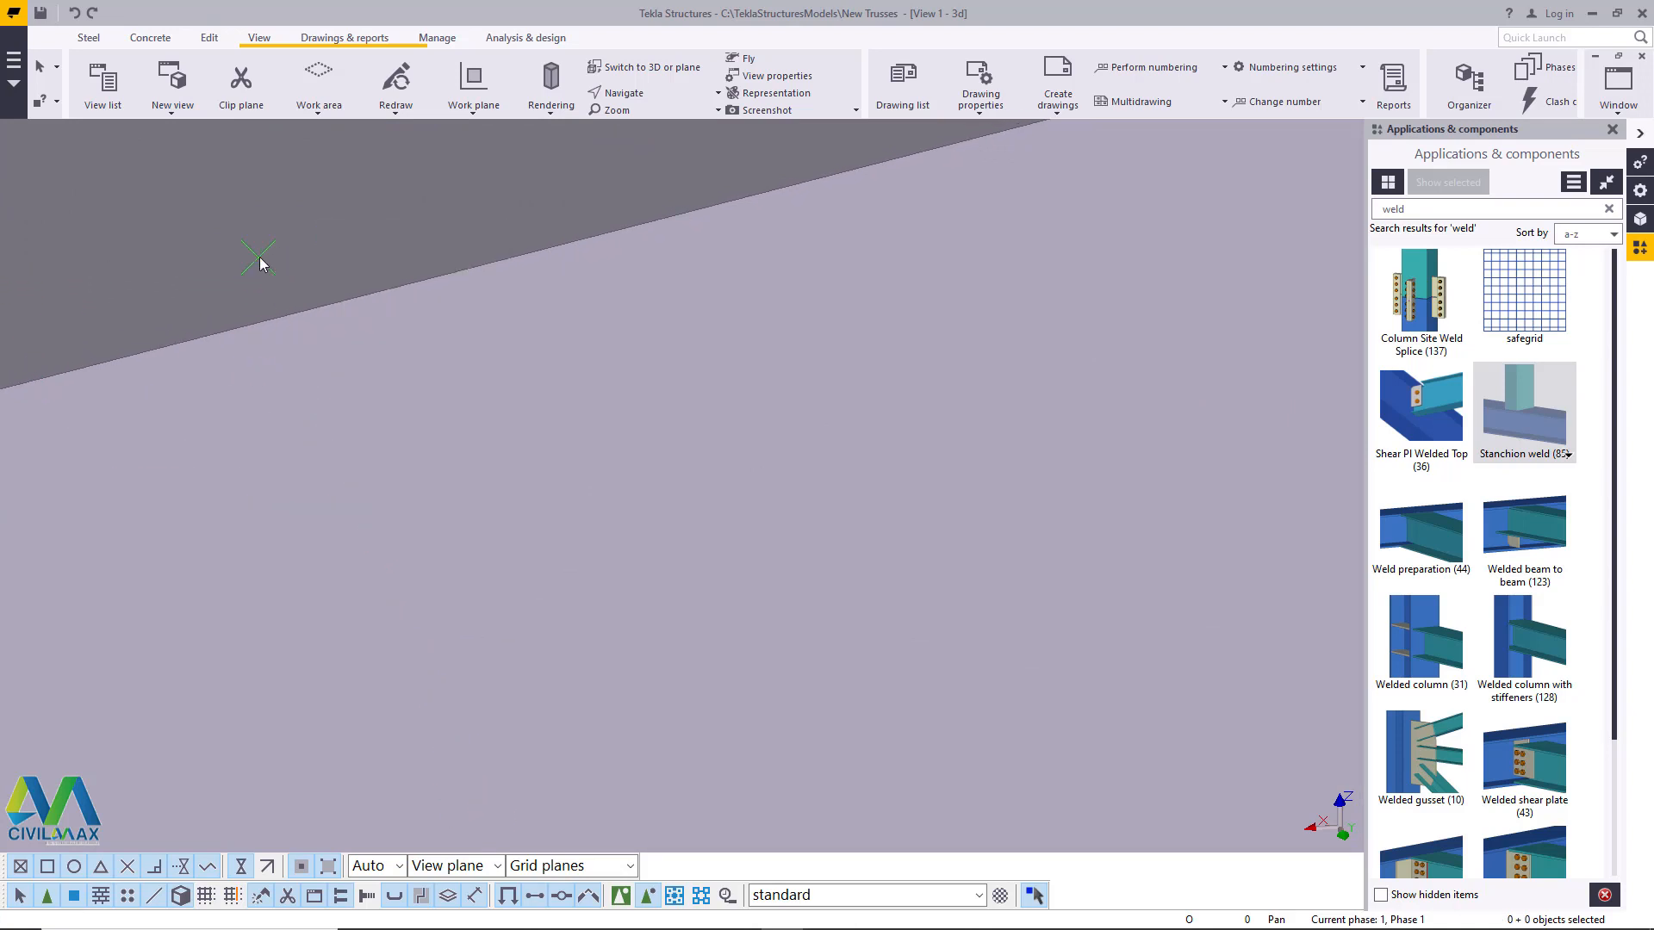
scroll(373, 295, down, 9)
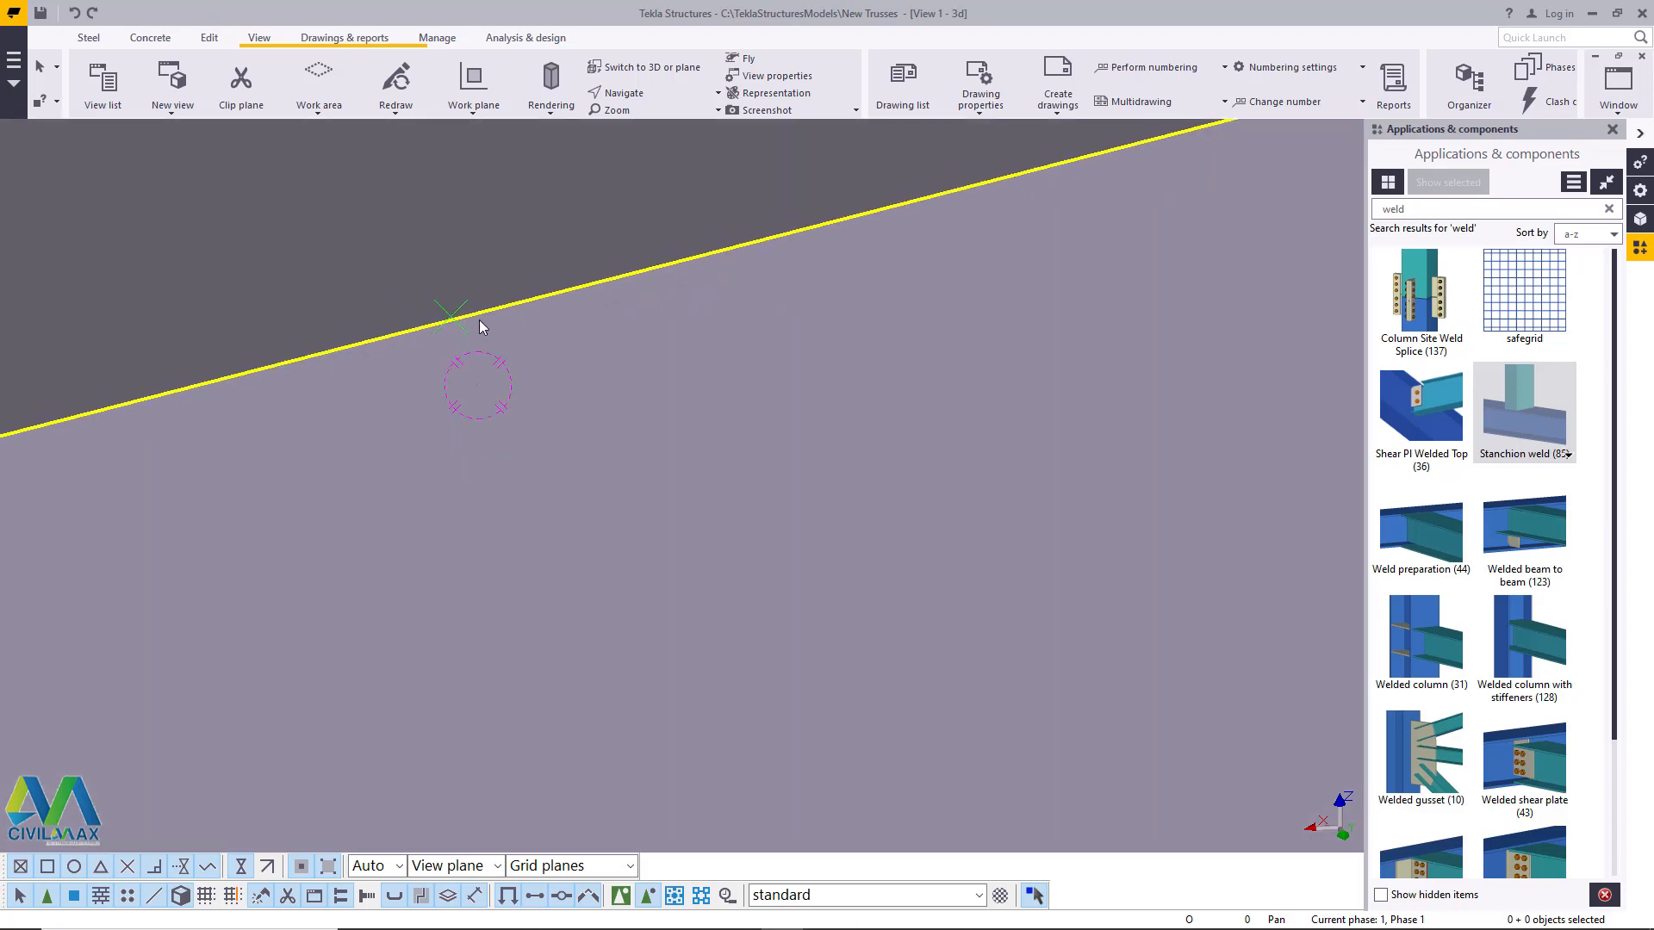
scroll(460, 319, down, 2)
scroll(458, 762, up, 5)
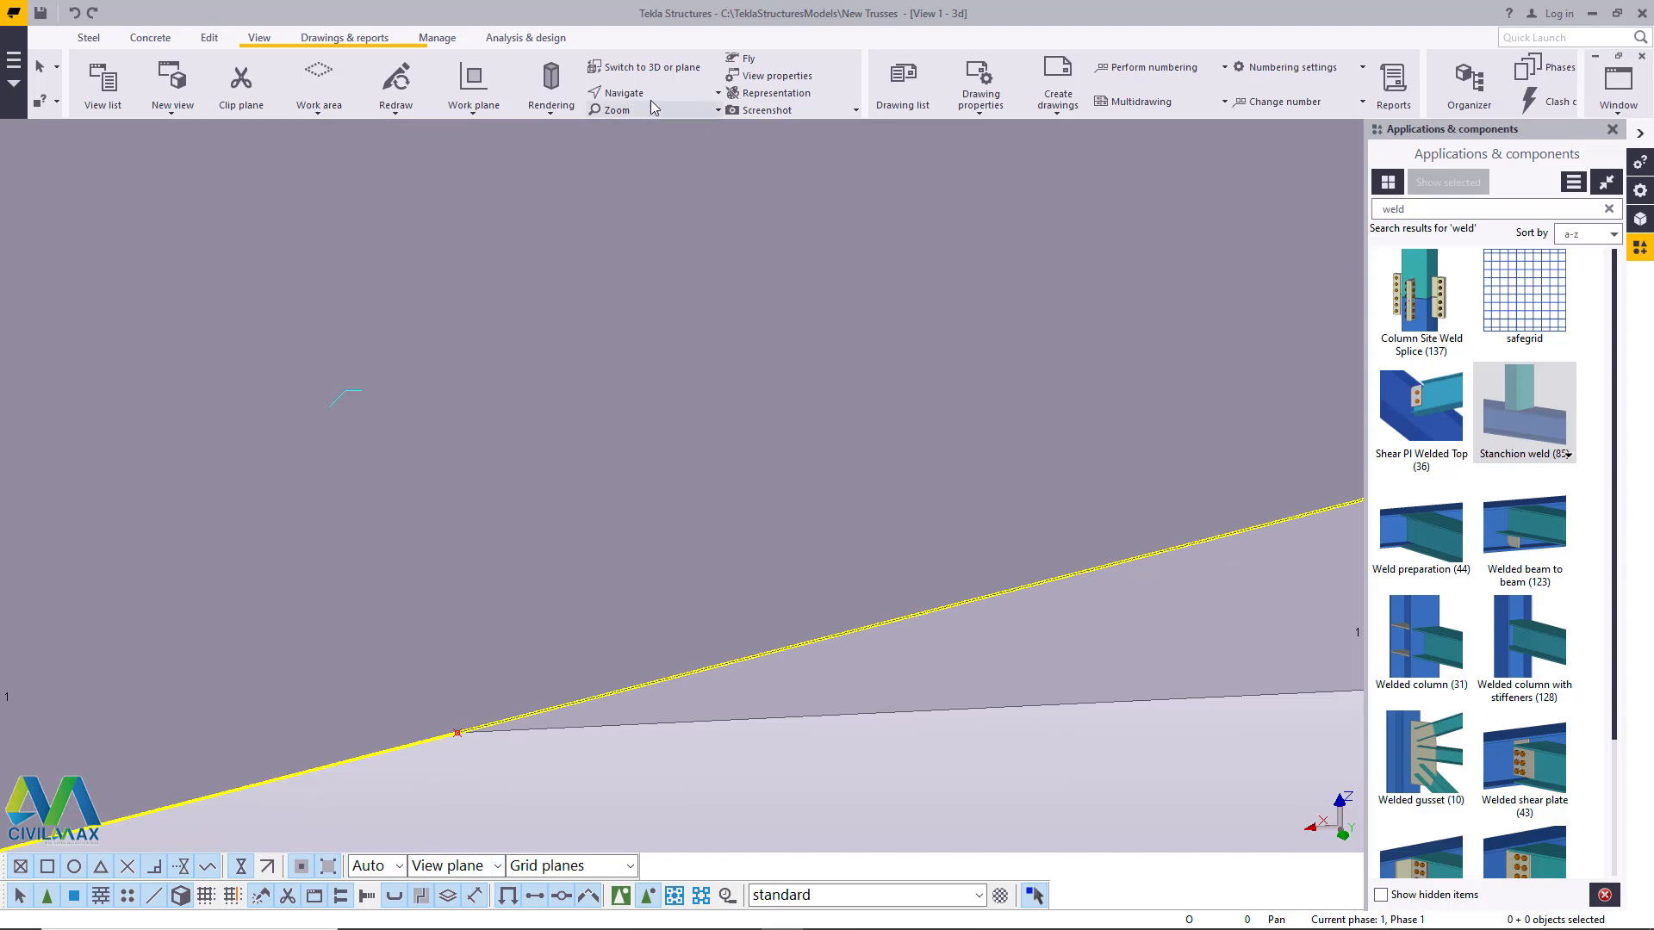
- Add a new point on the top chord's upper edge directly above the bottom chord's tip and end the command
click(209, 37)
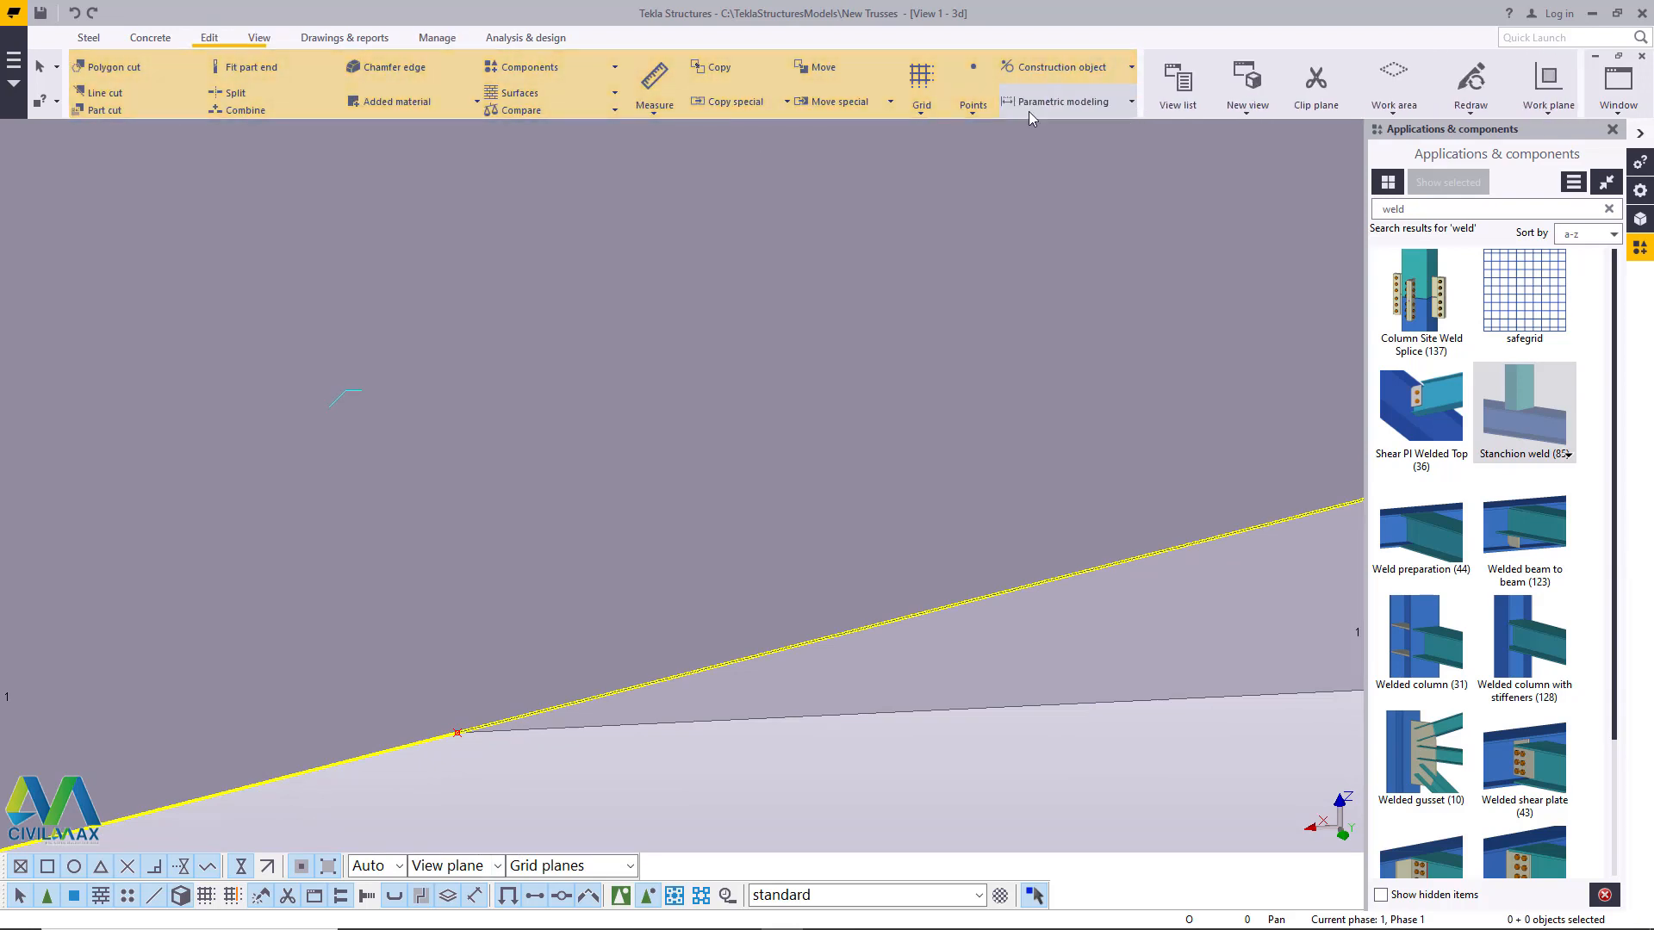
click(973, 91)
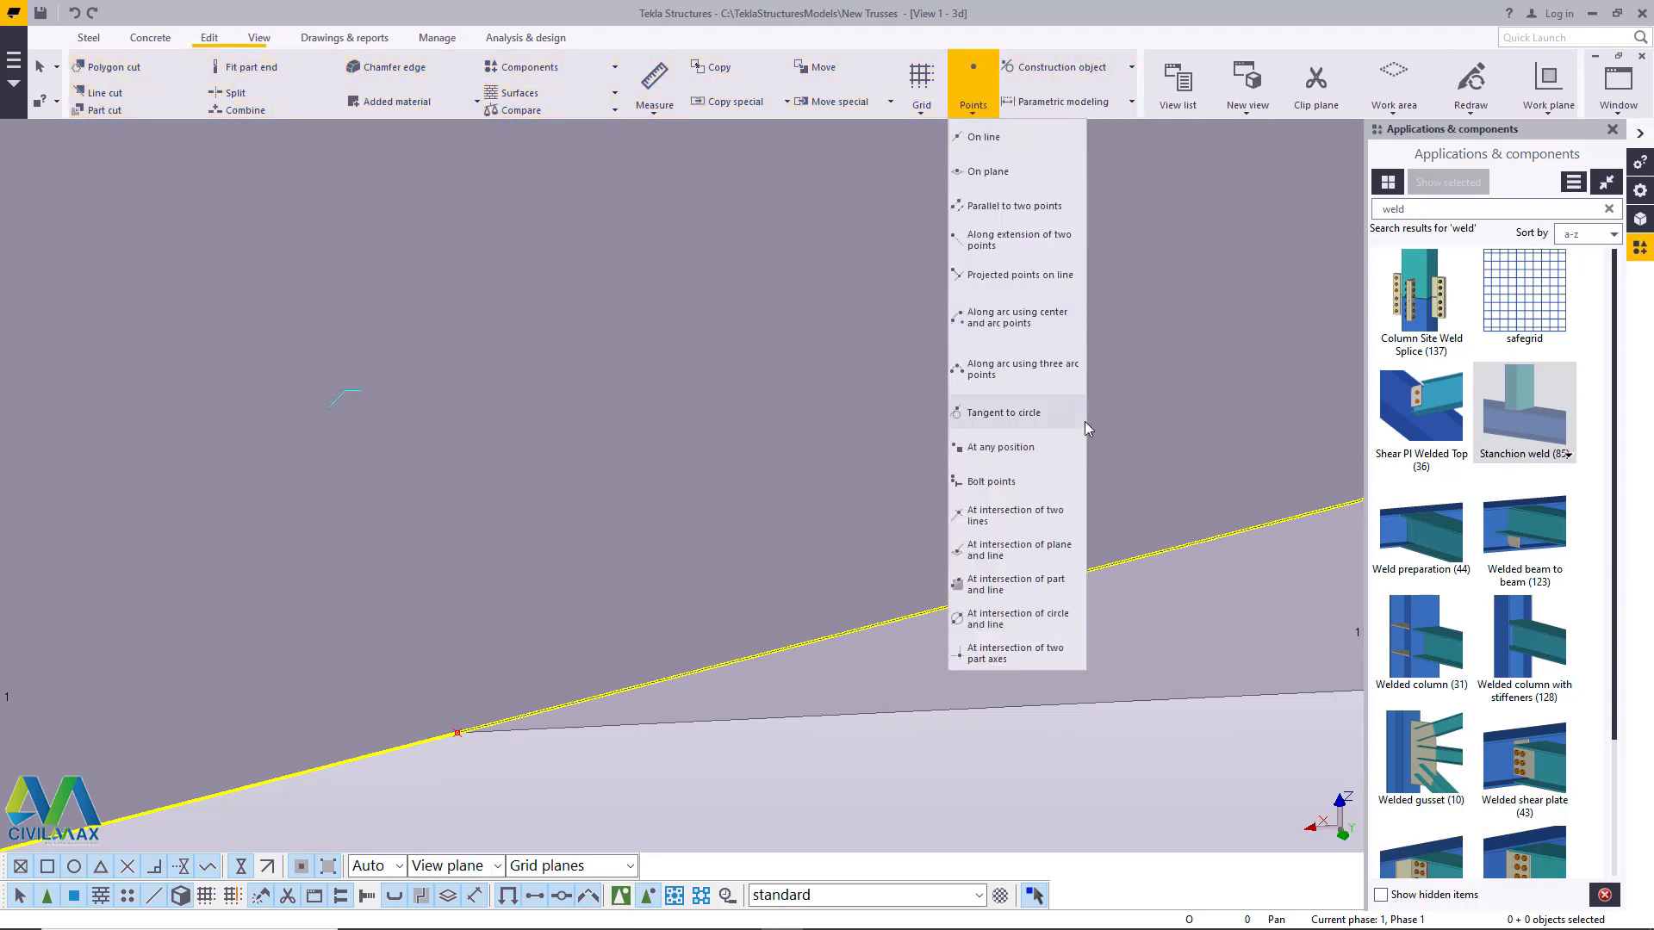
click(1012, 453)
middle_drag(643, 535, 728, 436)
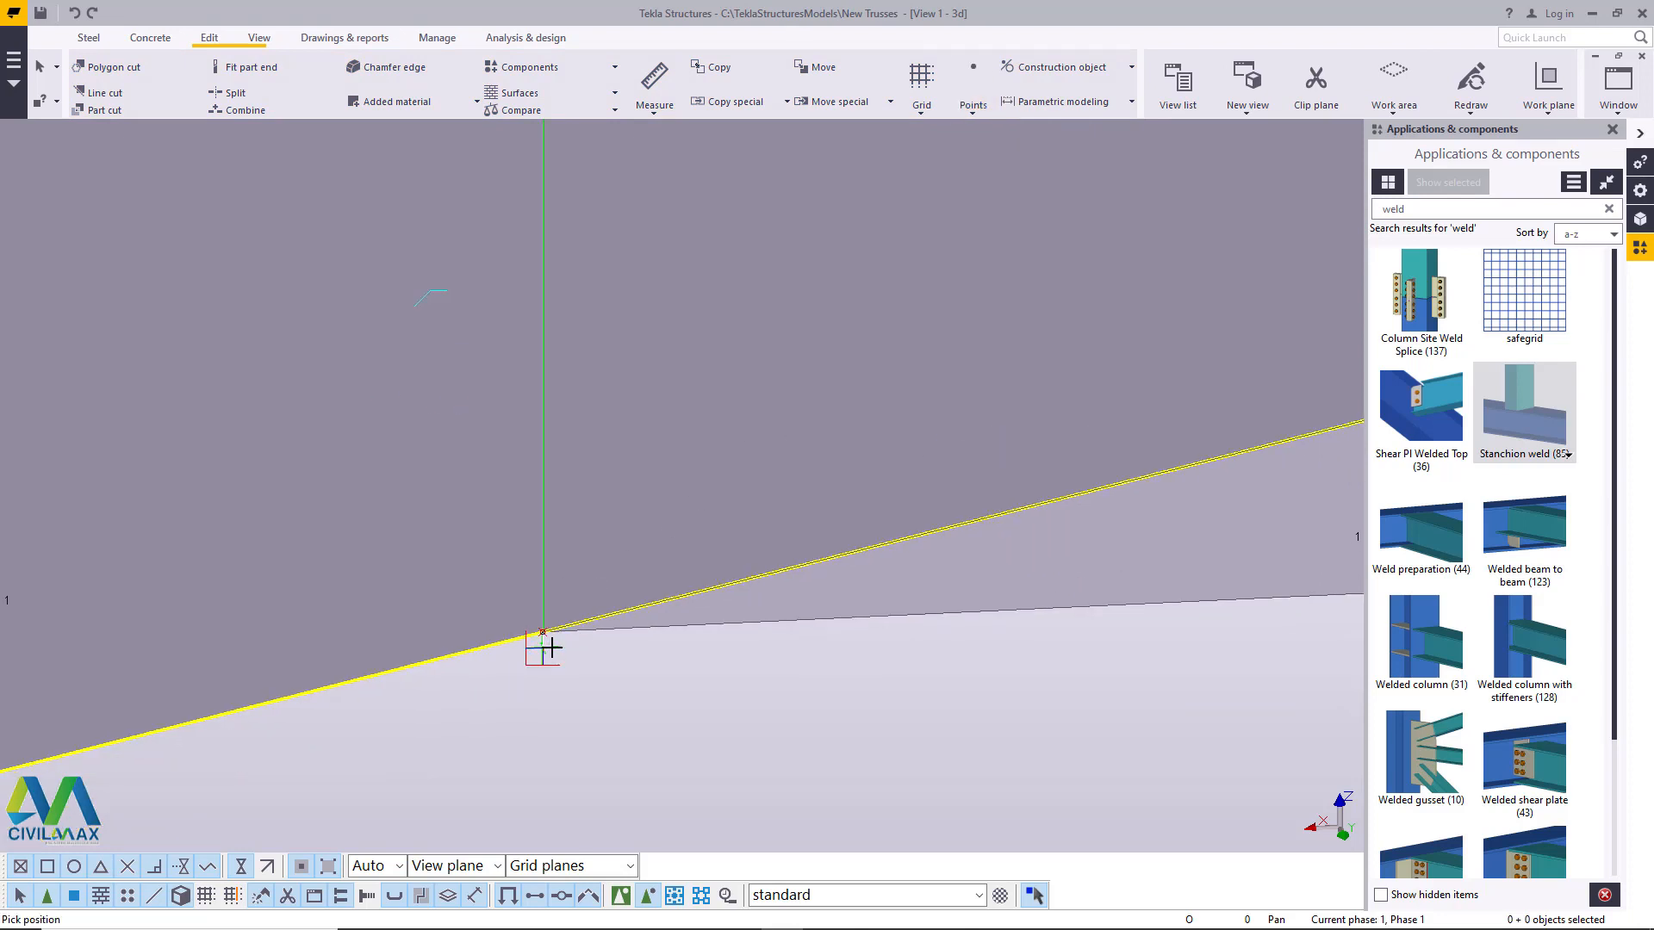
scroll(553, 645, up, 2)
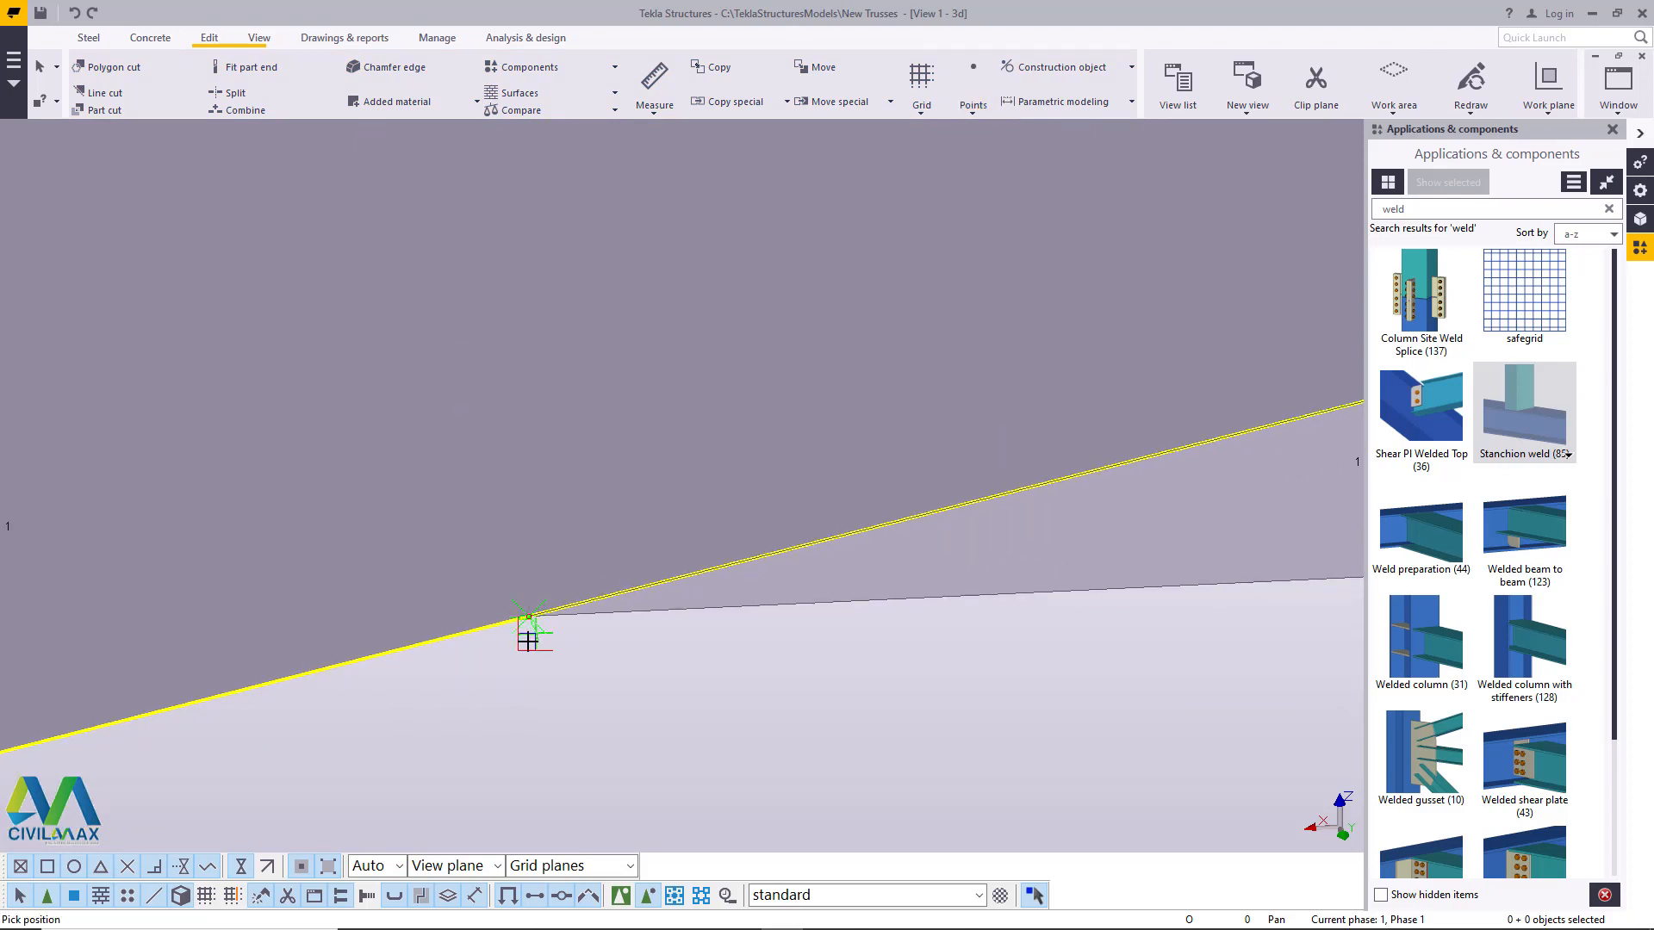
scroll(530, 646, down, 9)
scroll(573, 353, up, 2)
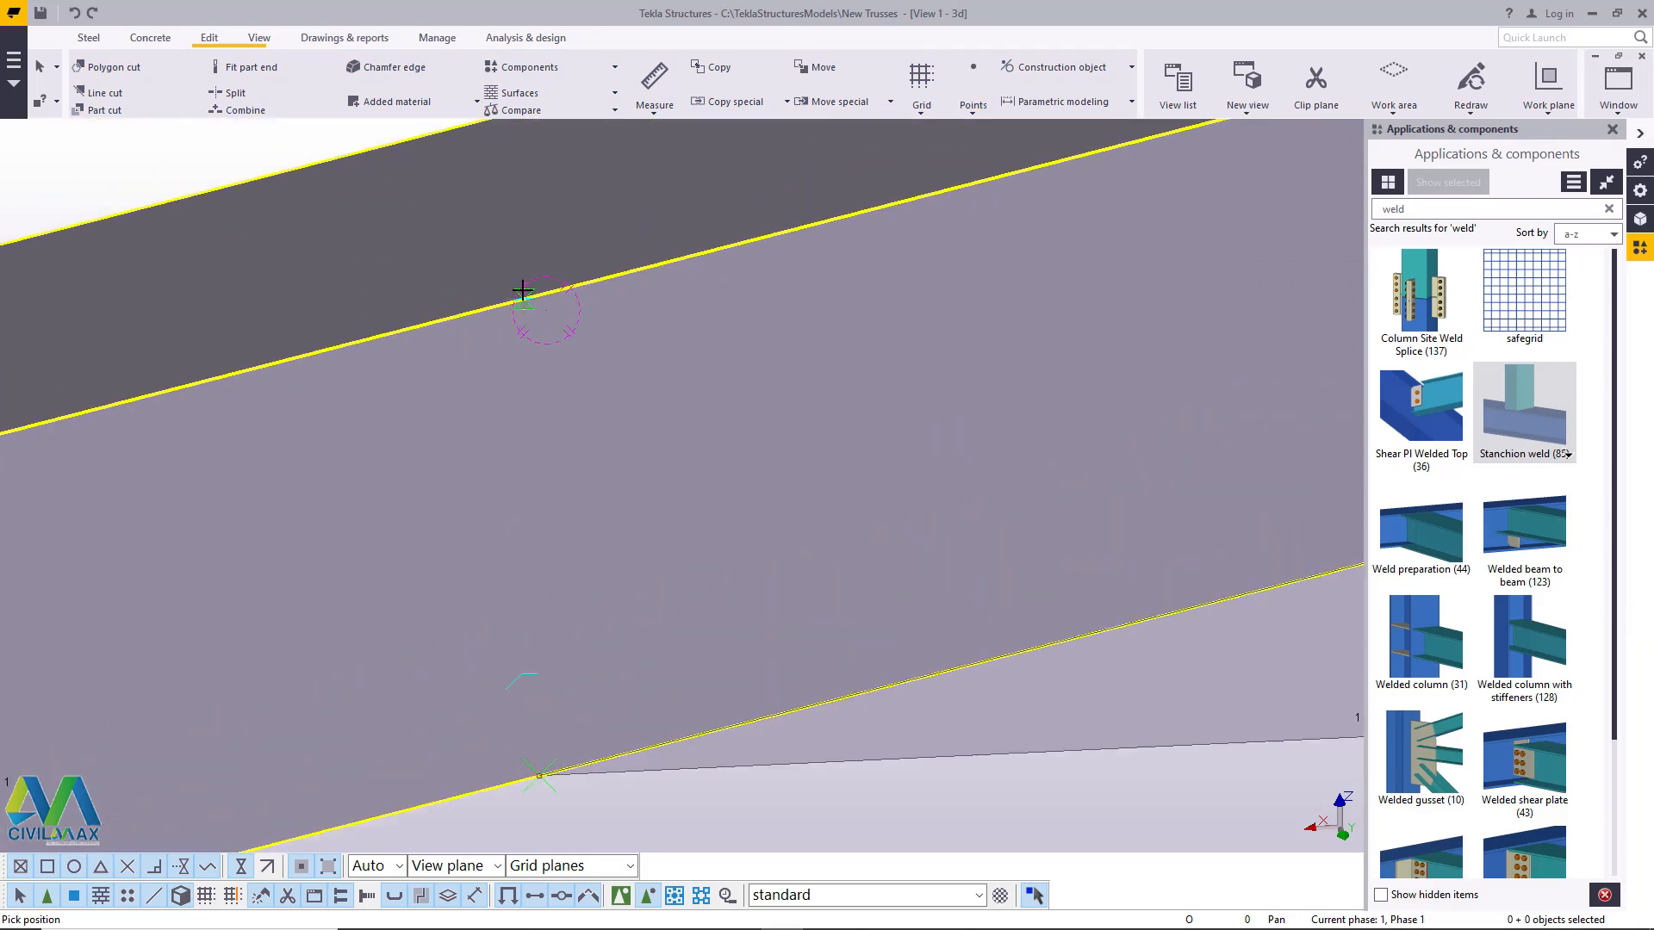
scroll(523, 290, up, 2)
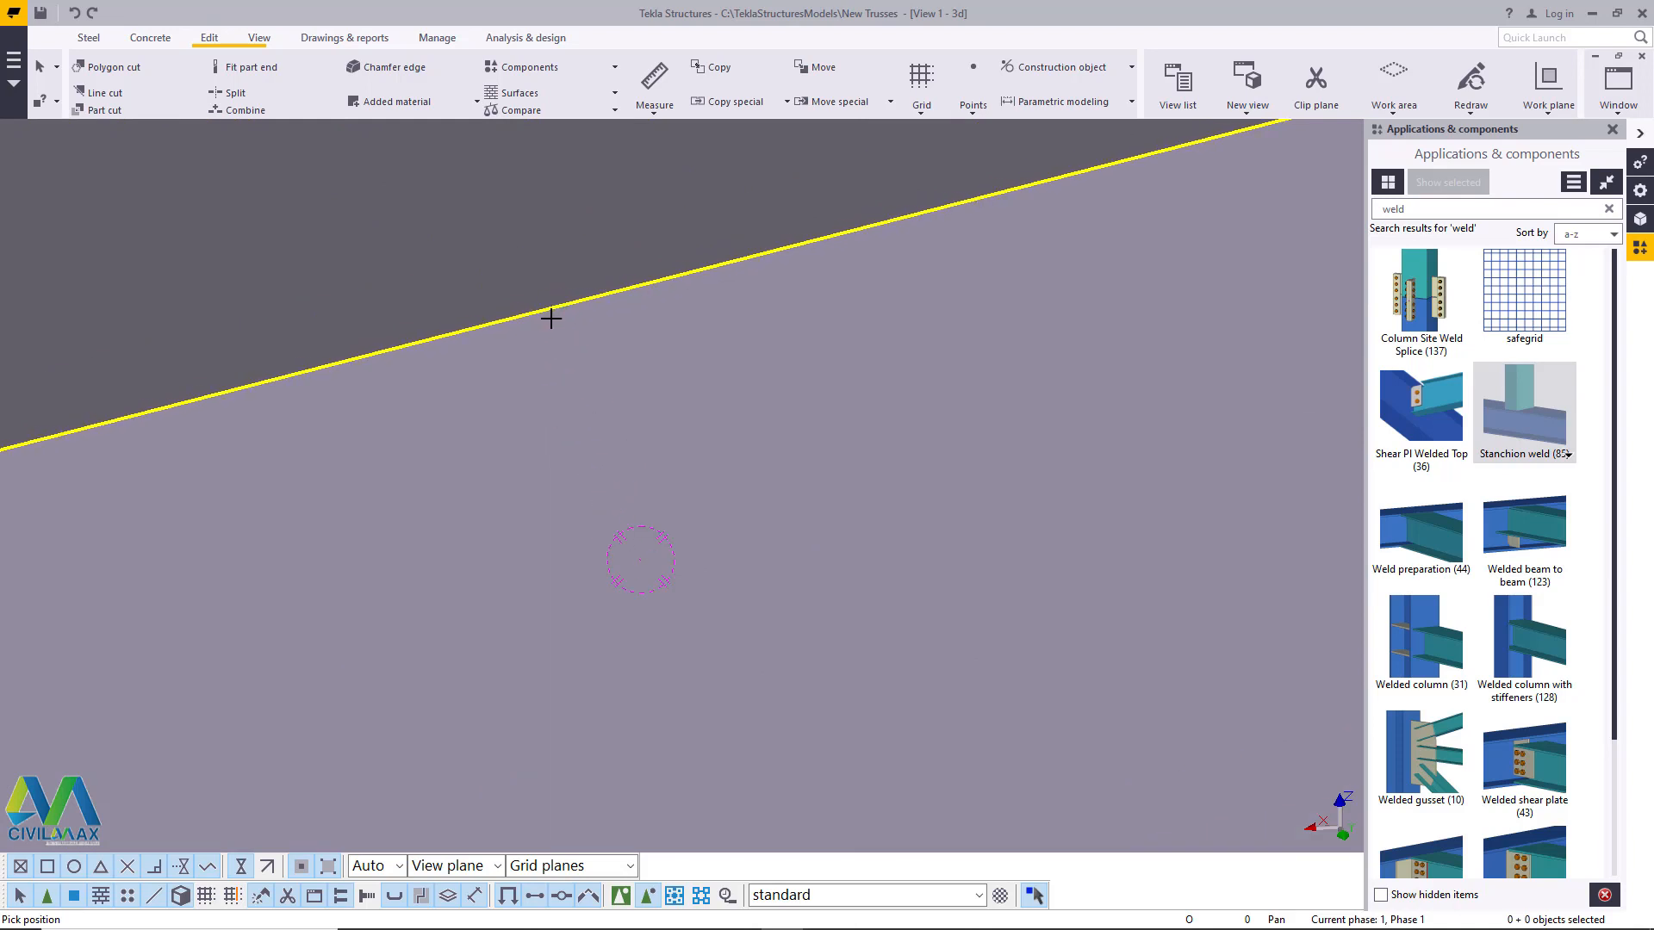
scroll(544, 308, up, 2)
scroll(532, 309, up, 3)
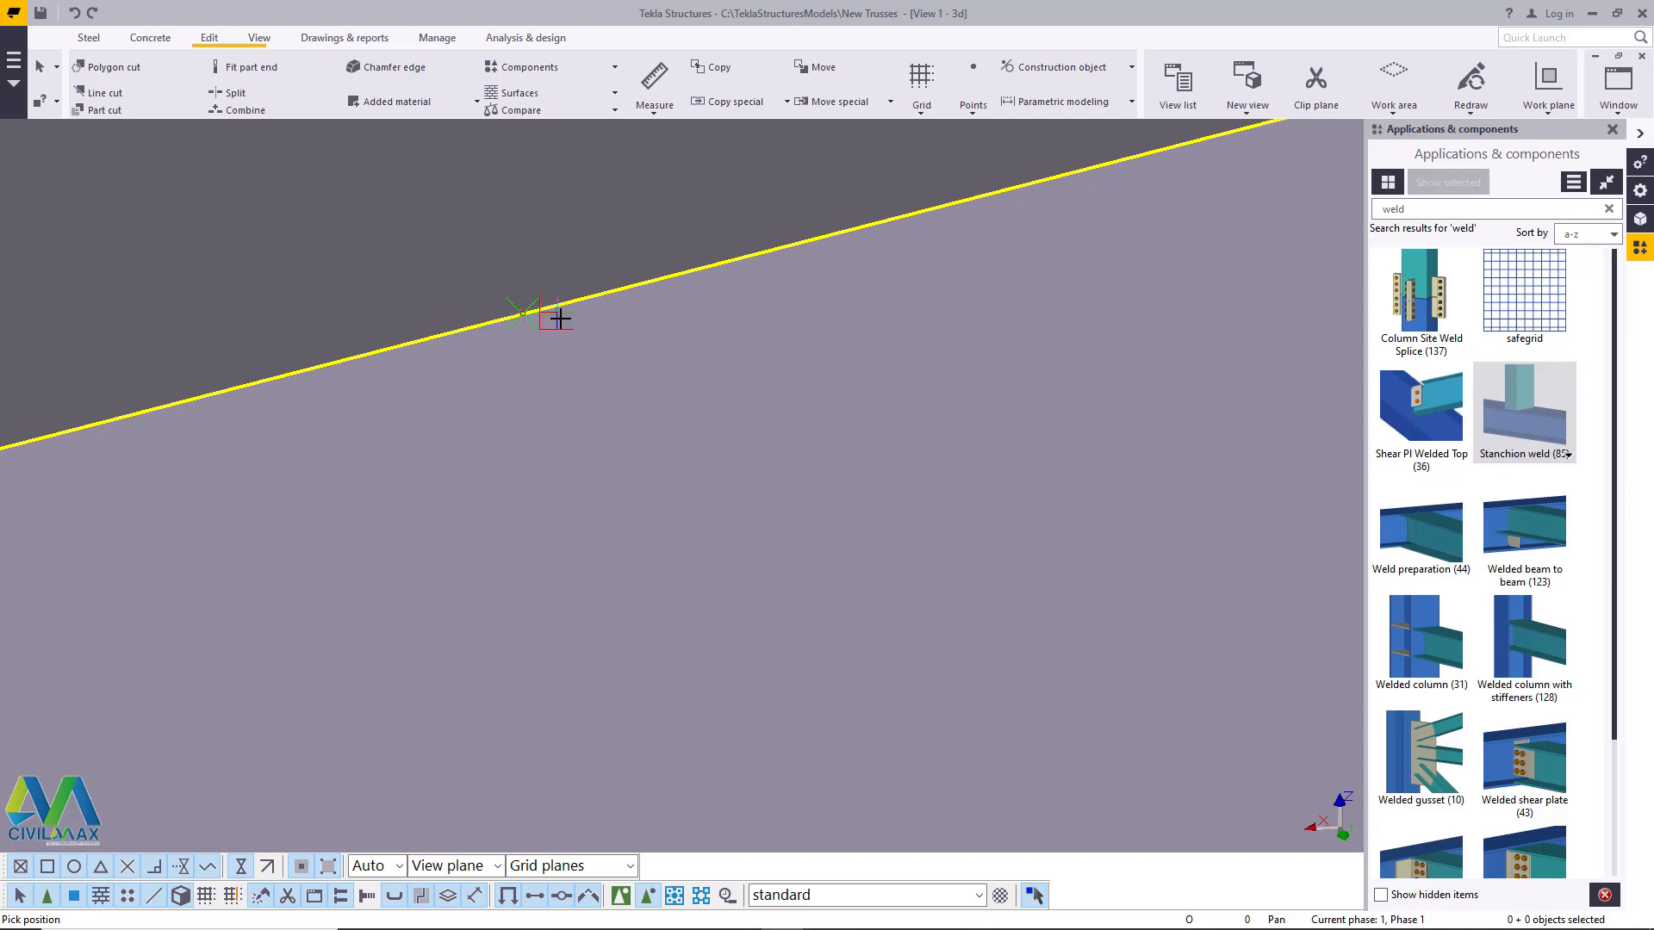
right_click(560, 319)
click(635, 329)
- Select the point at the bottom chord's lower tip and open a linear copy for it
scroll(456, 341, down, 3)
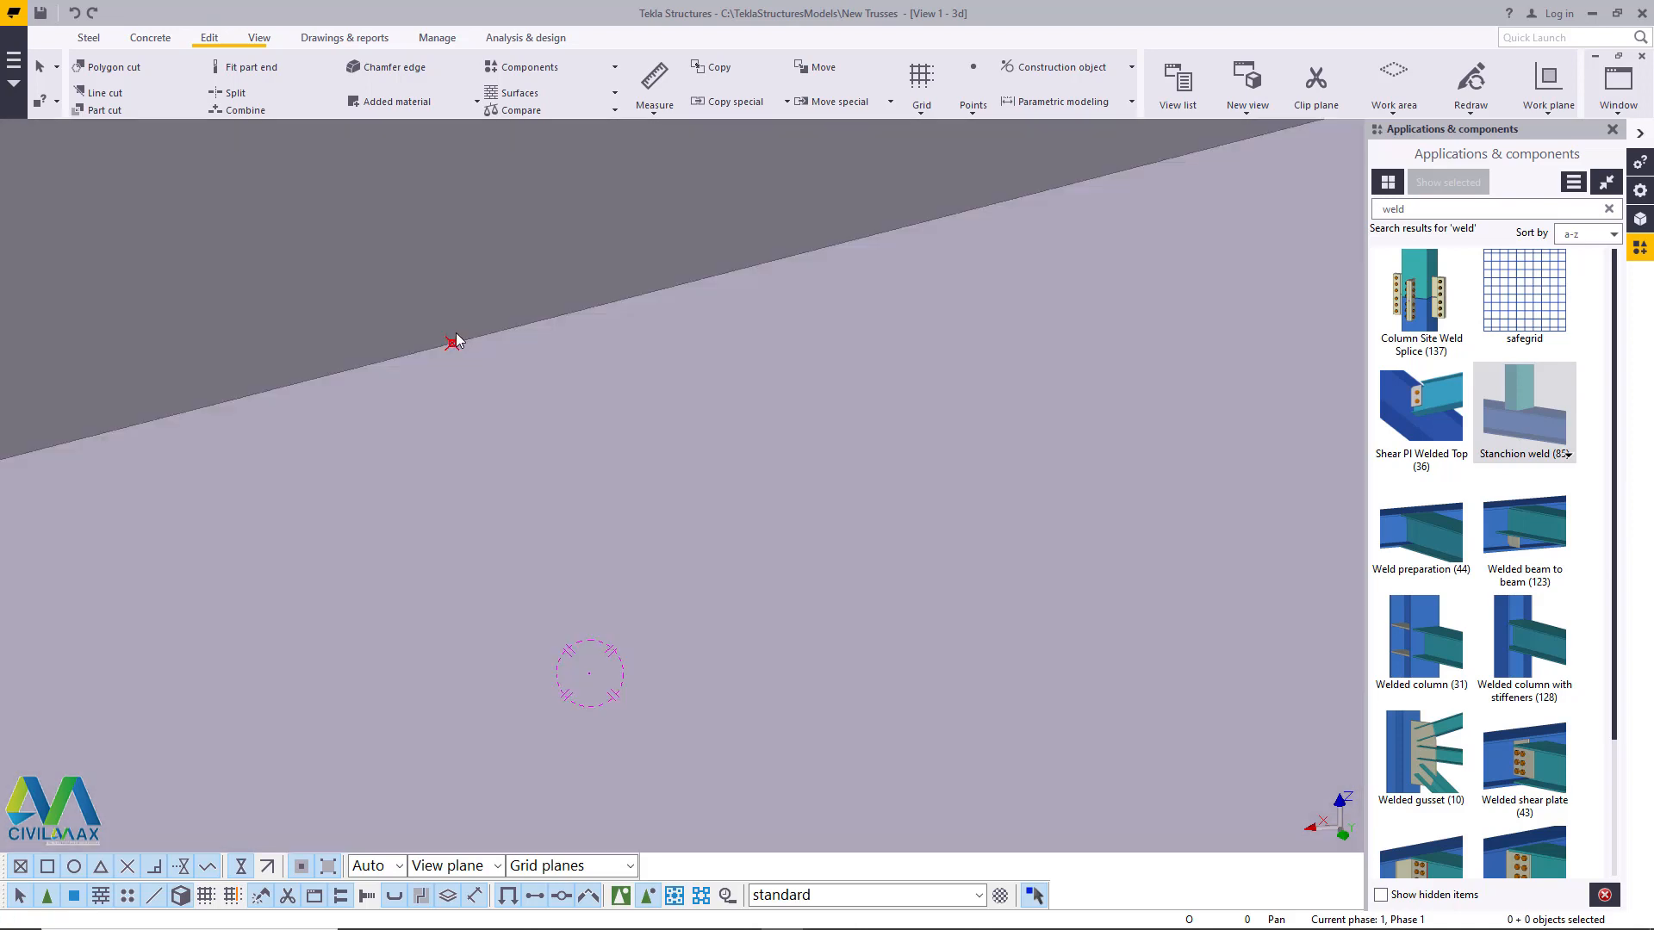
scroll(457, 340, down, 5)
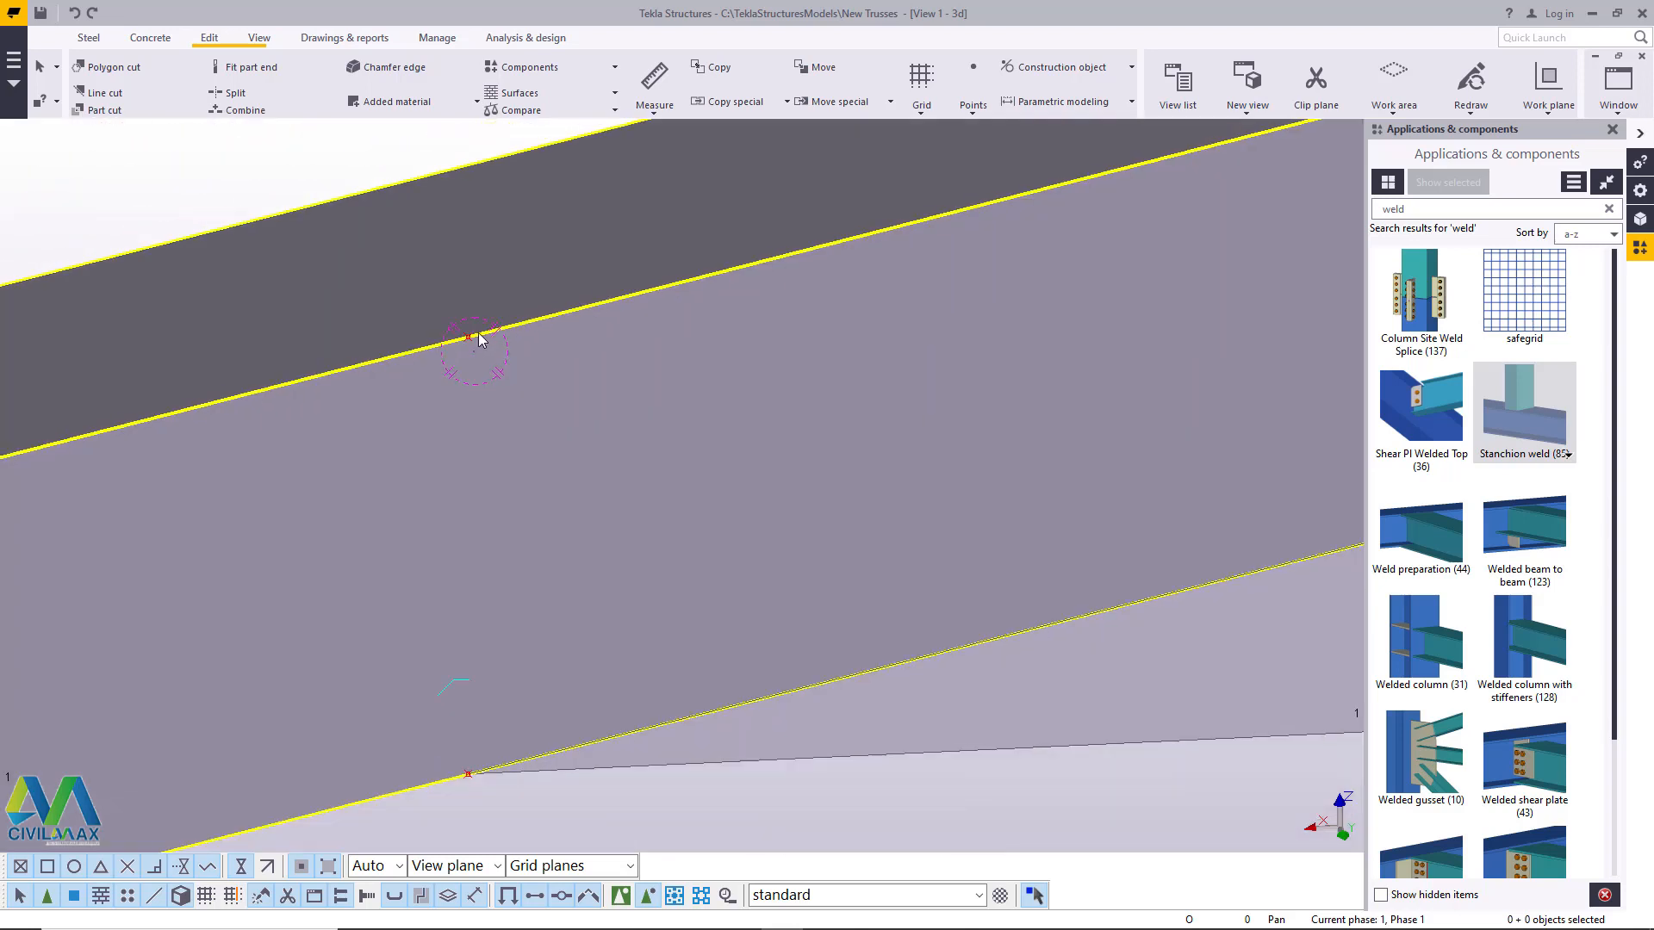
scroll(480, 339, down, 2)
click(475, 584)
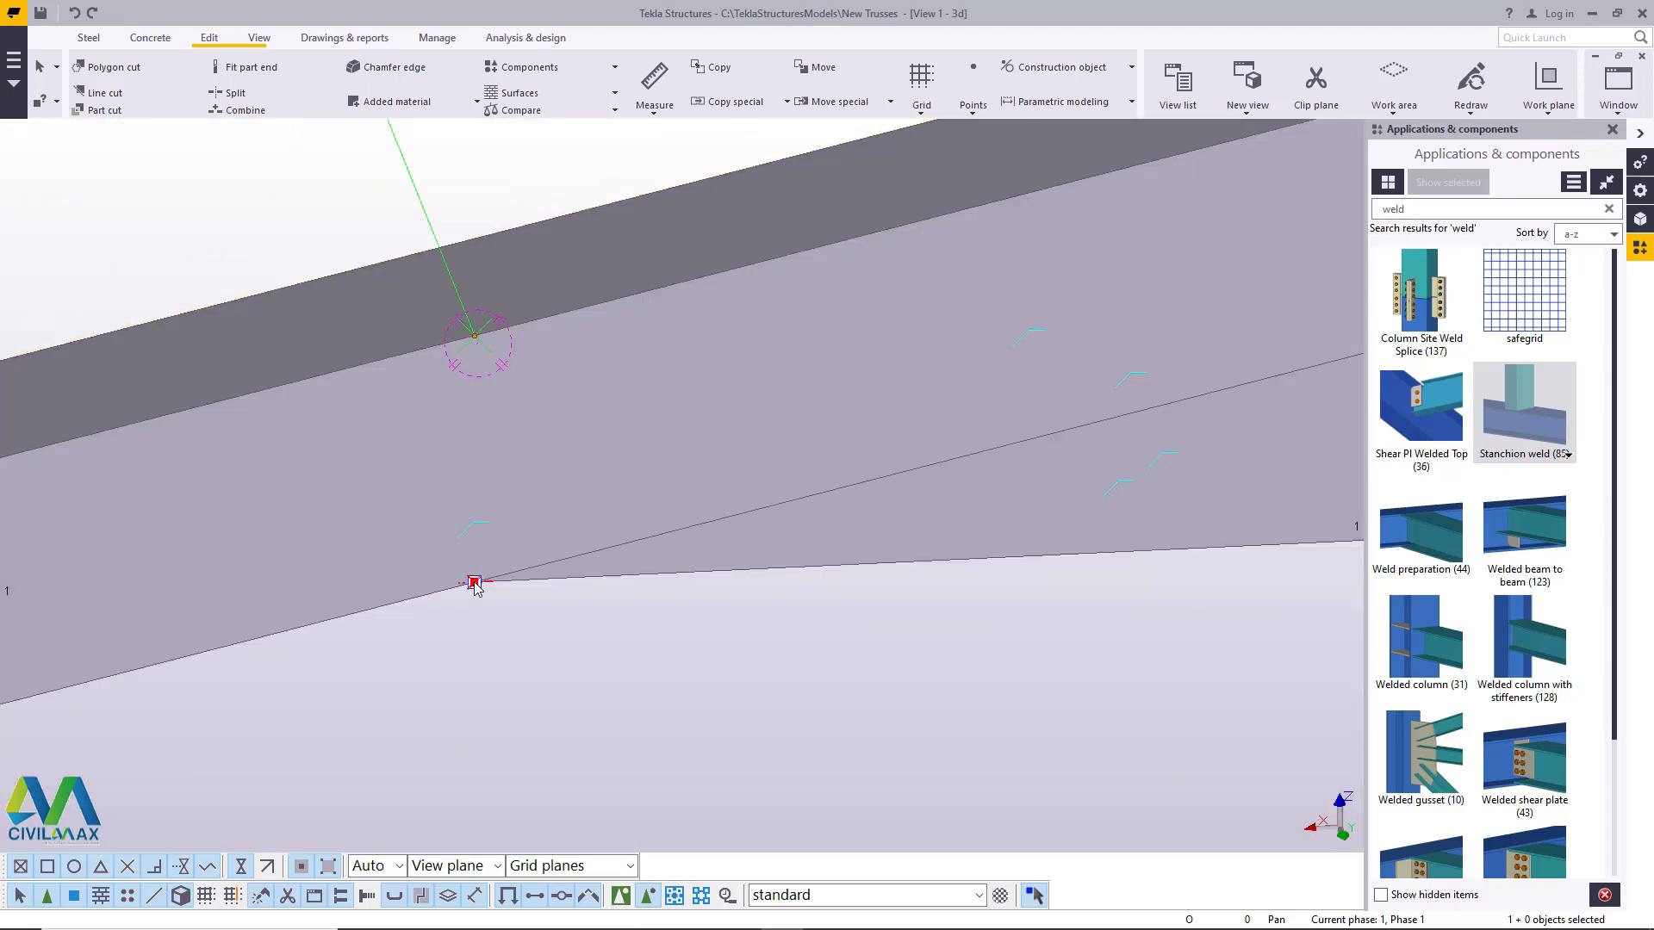
scroll(332, 560, down, 4)
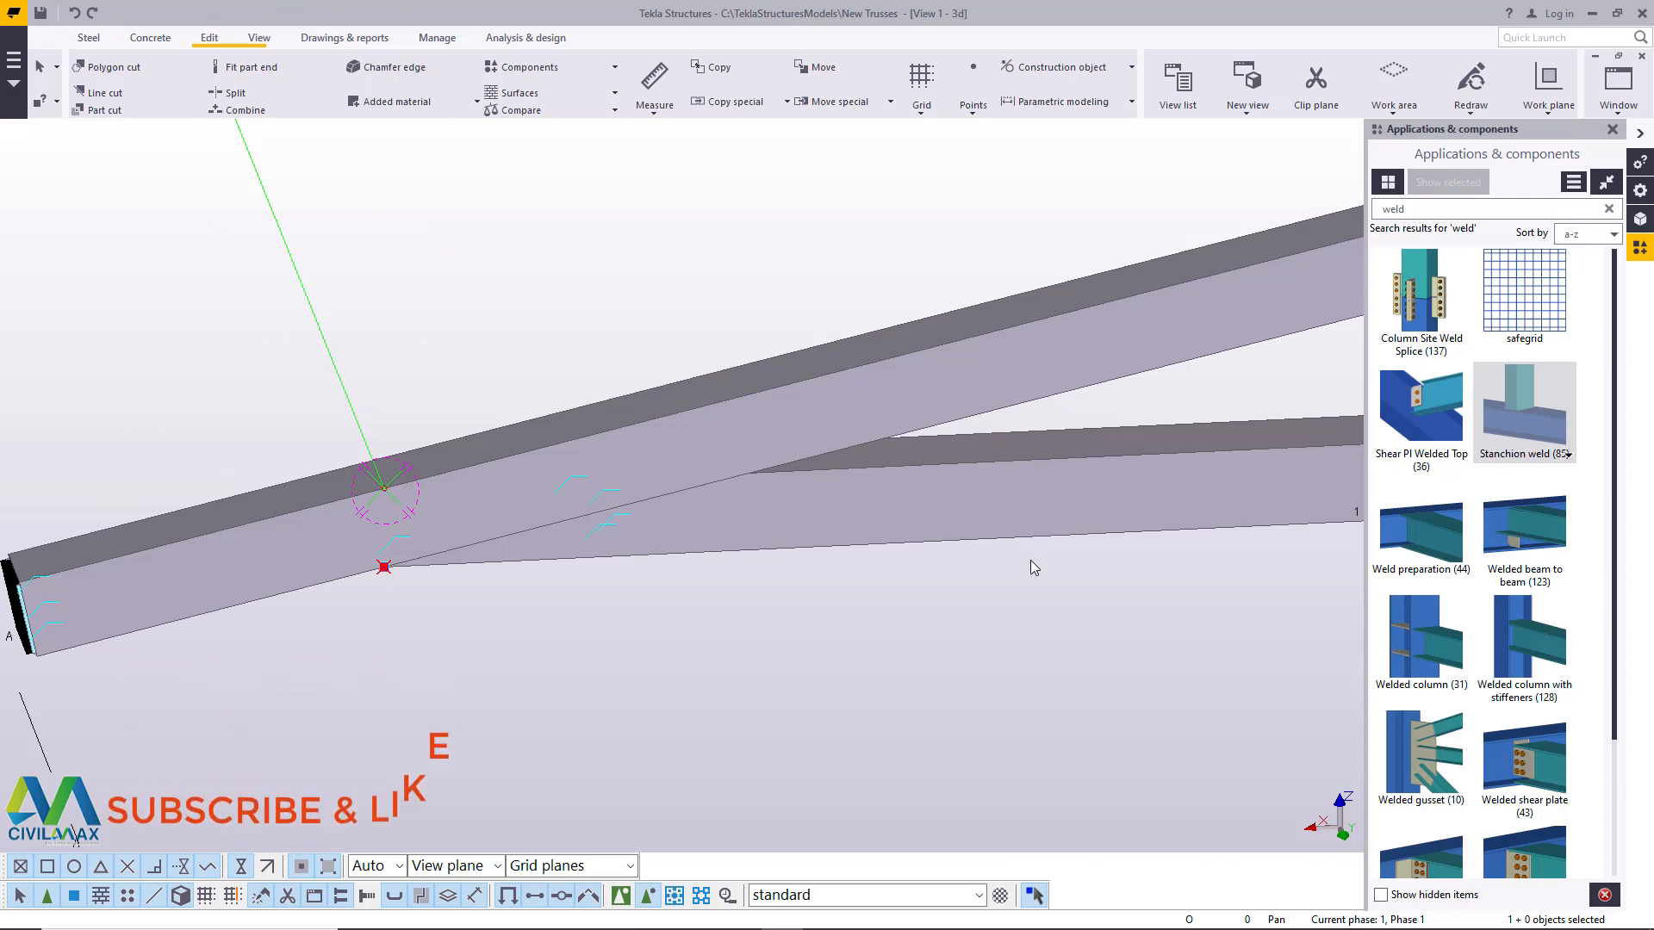
scroll(416, 575, up, 2)
scroll(370, 572, up, 2)
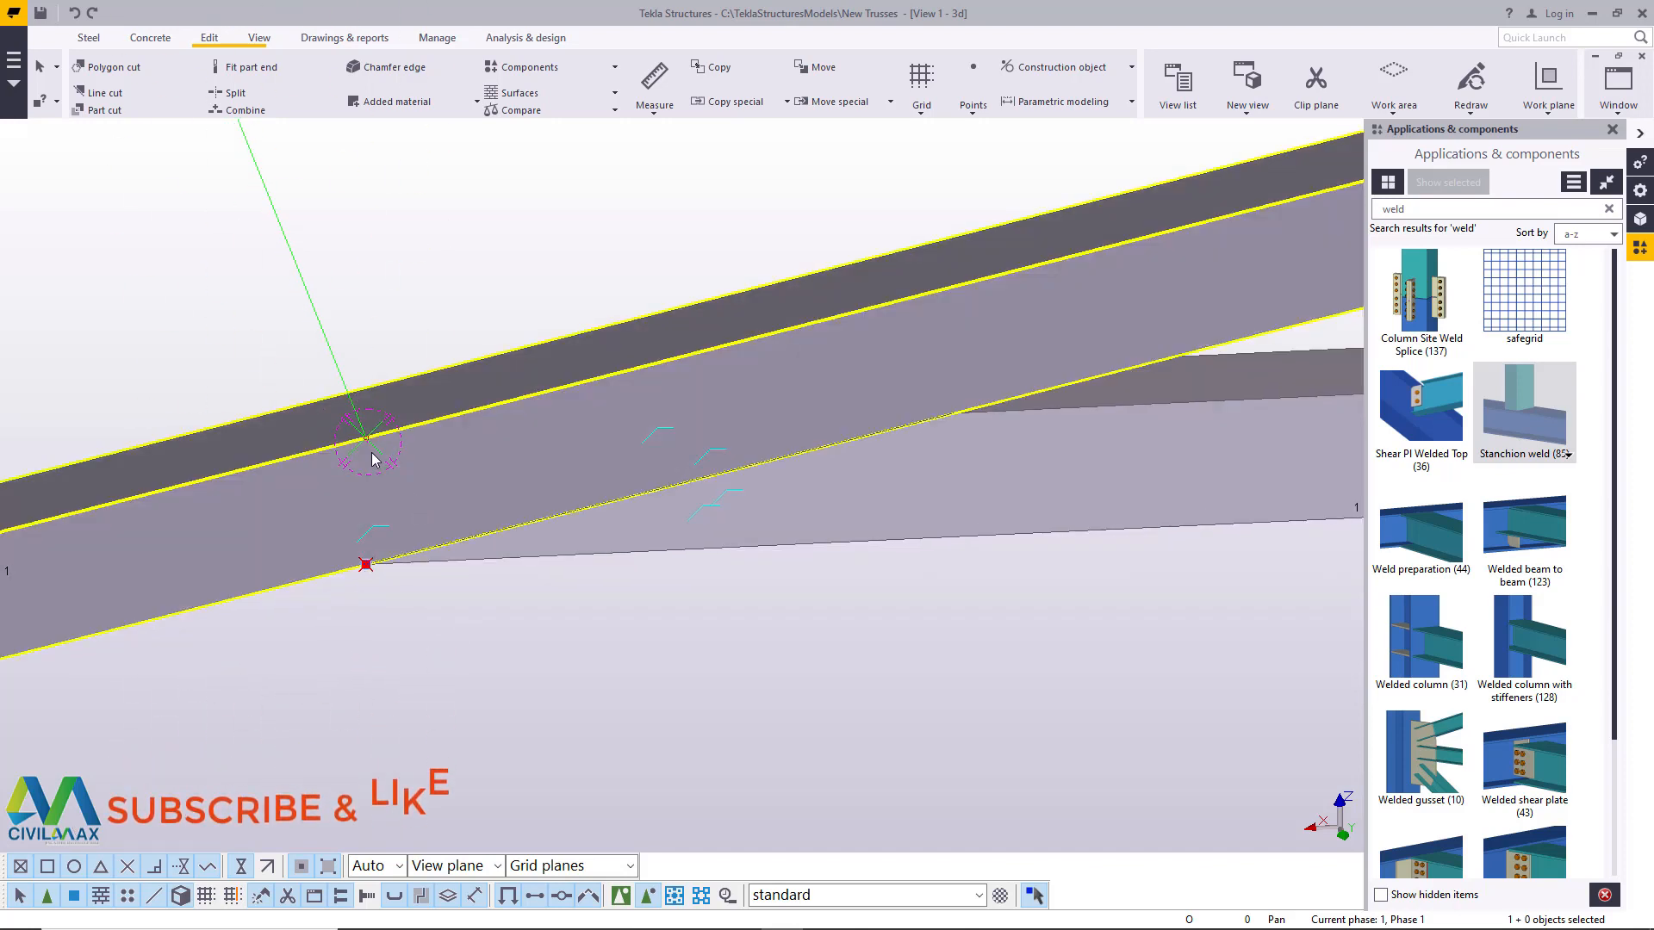
right_click(369, 569)
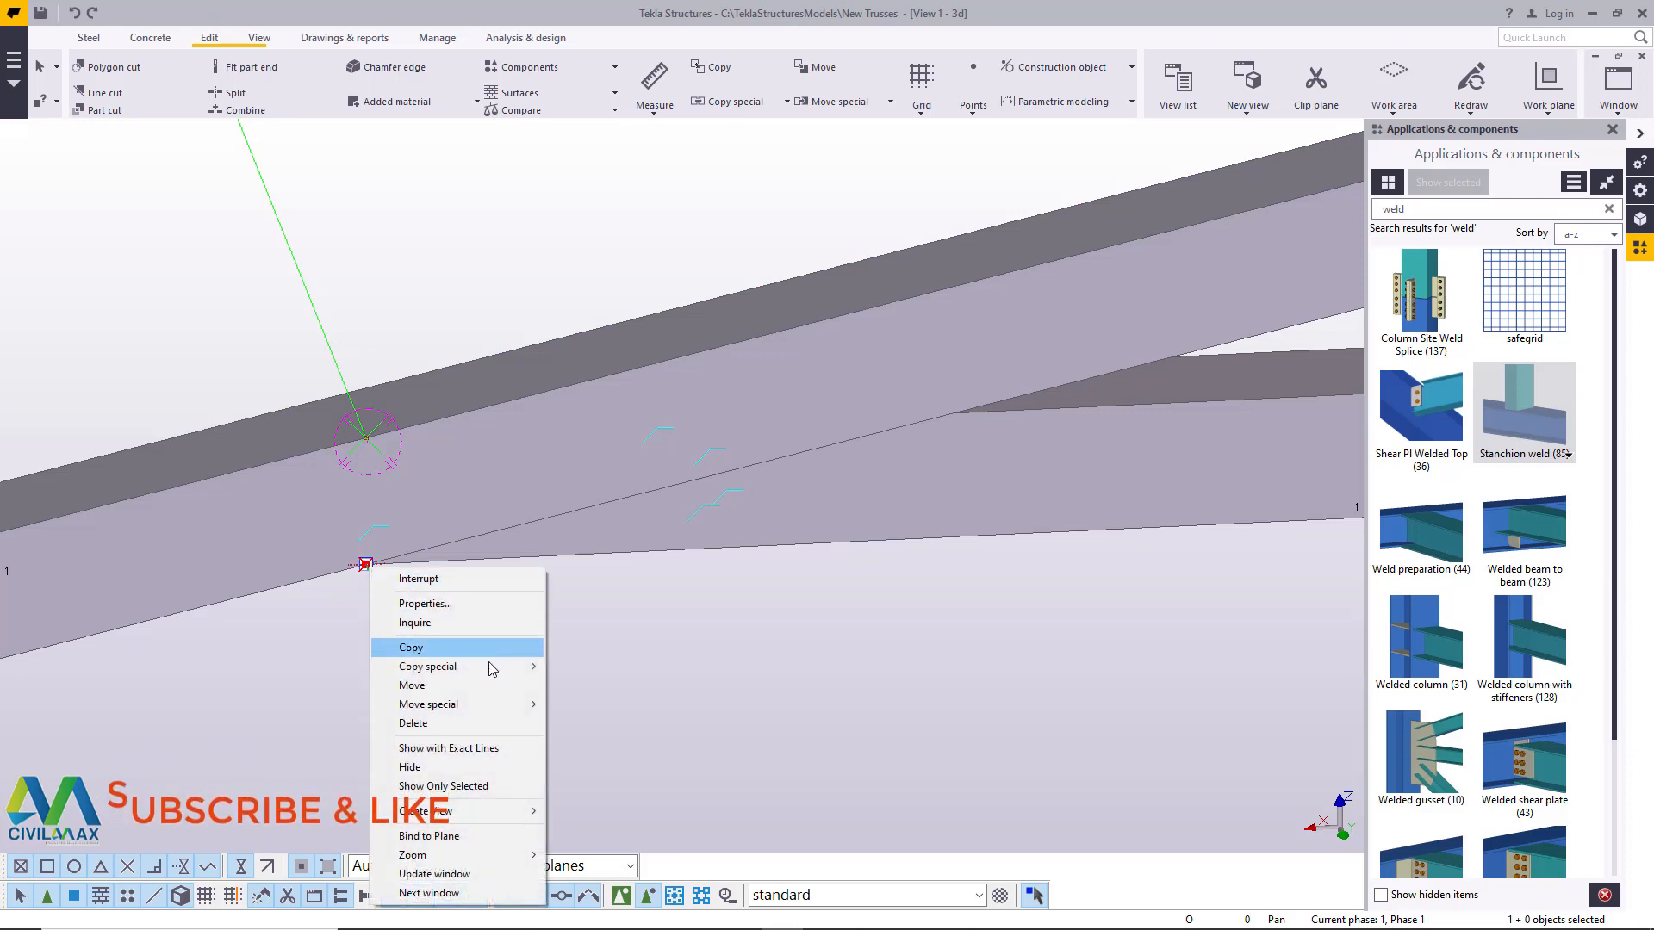
mouse_move(466, 666)
click(626, 668)
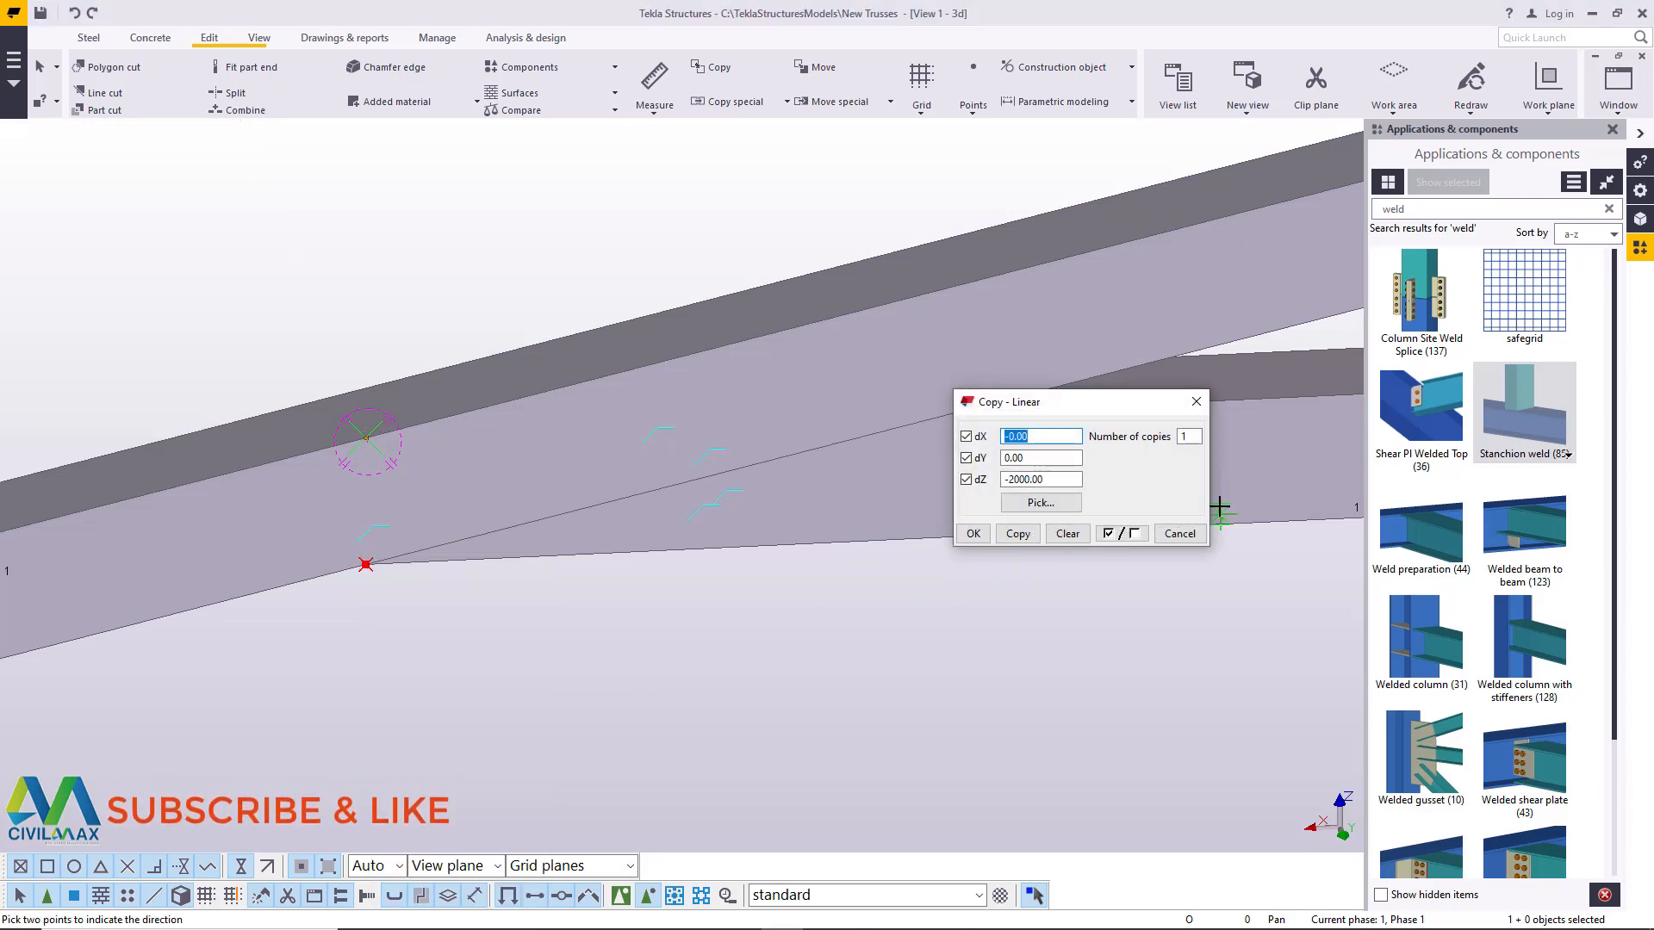
- Copy the tip point once linearly with dX -400, dY 0 and dZ 0, then end the command
key(Tab)
key(Tab)
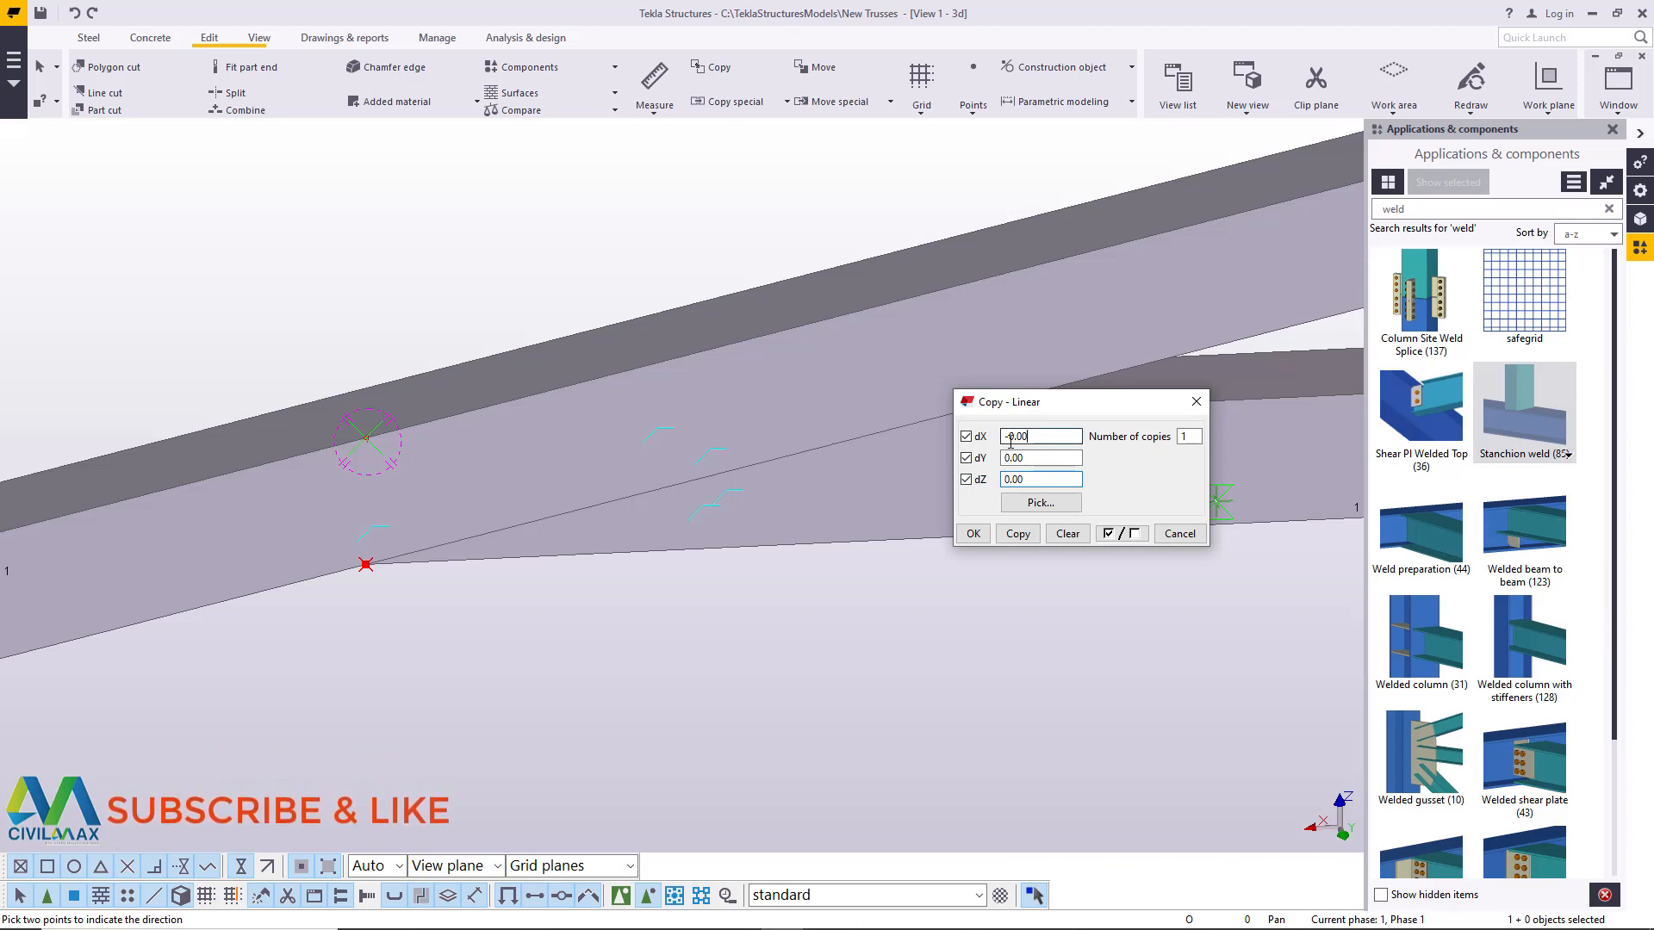
text(0)
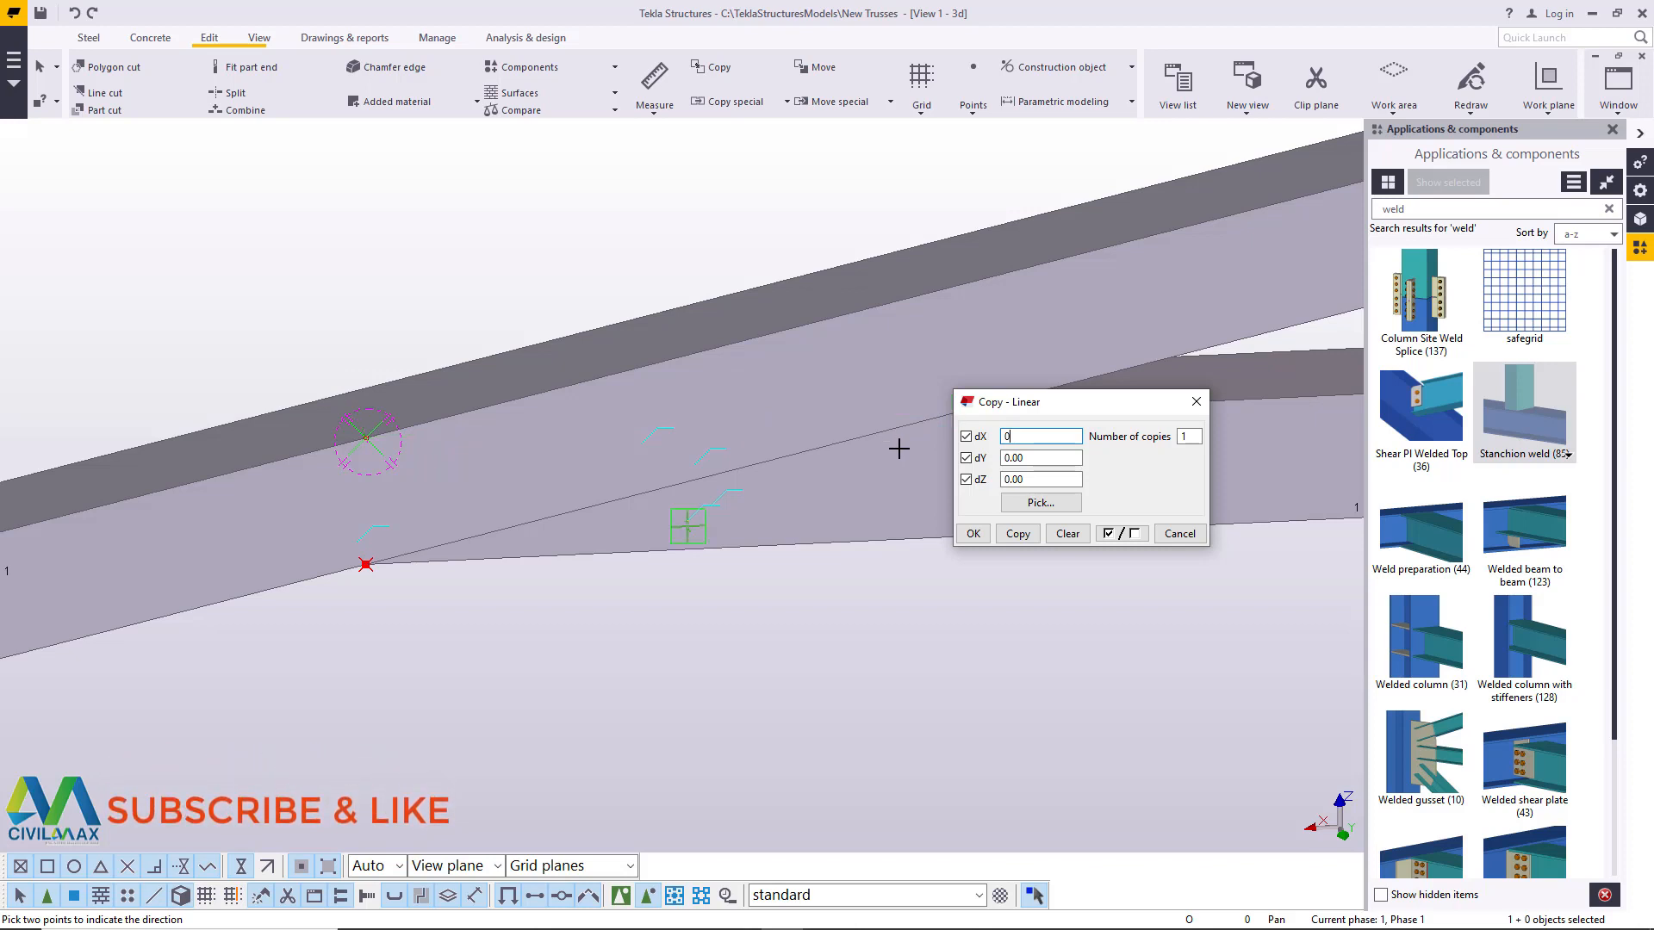
key(BackSpace)
text(-)
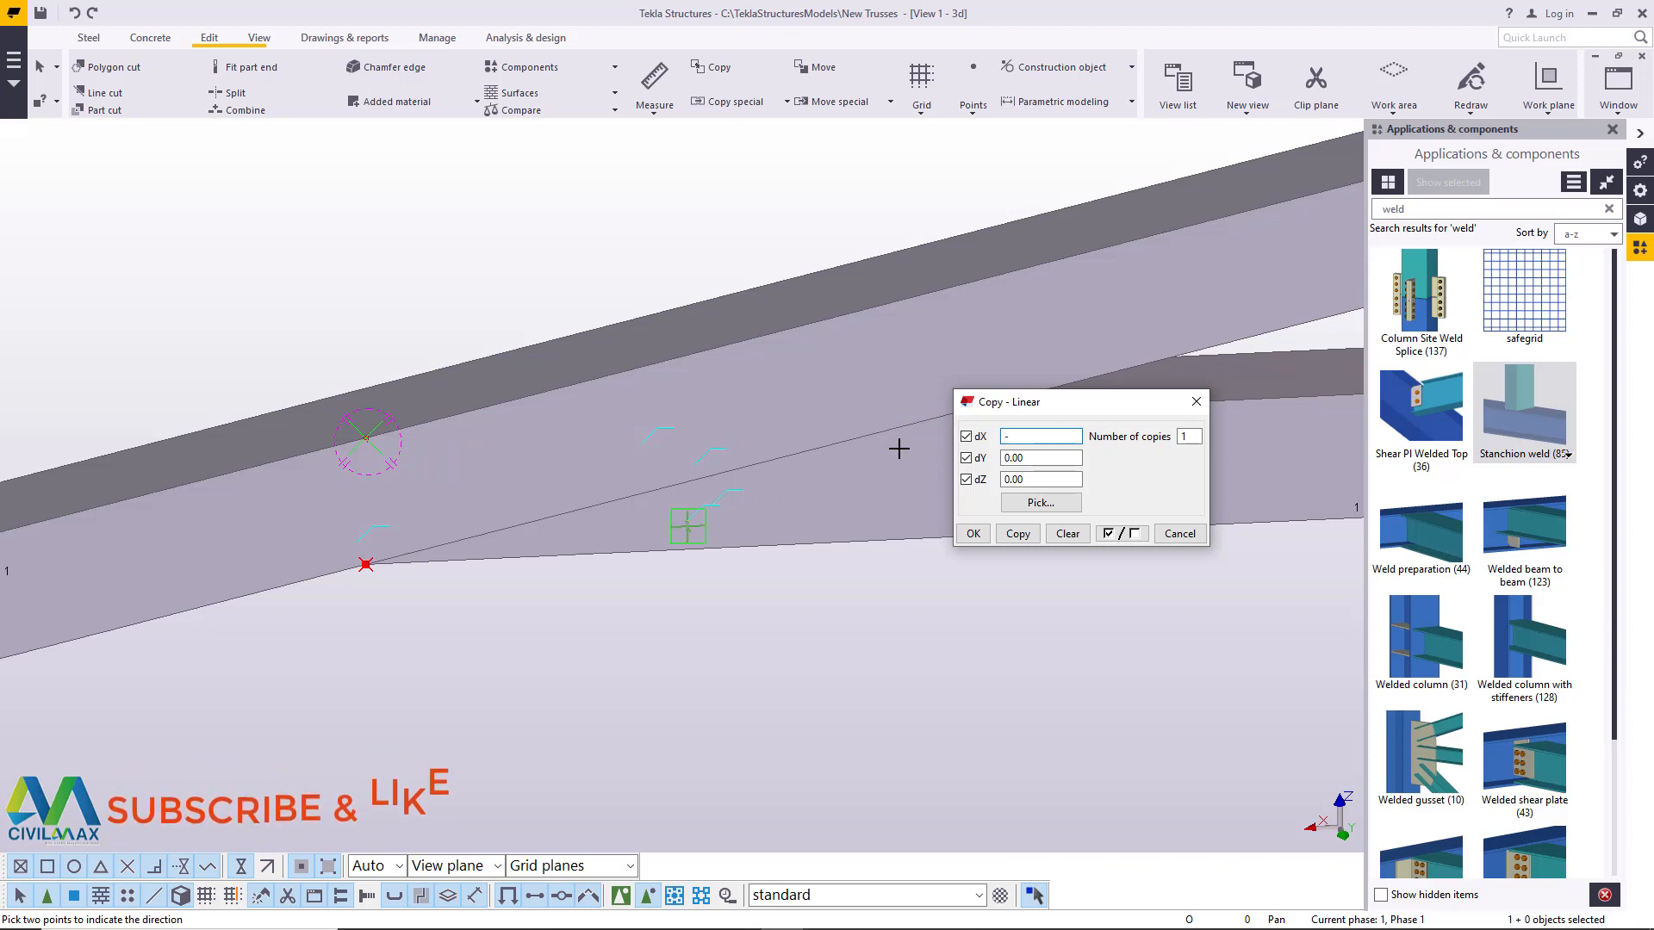
text(4000)
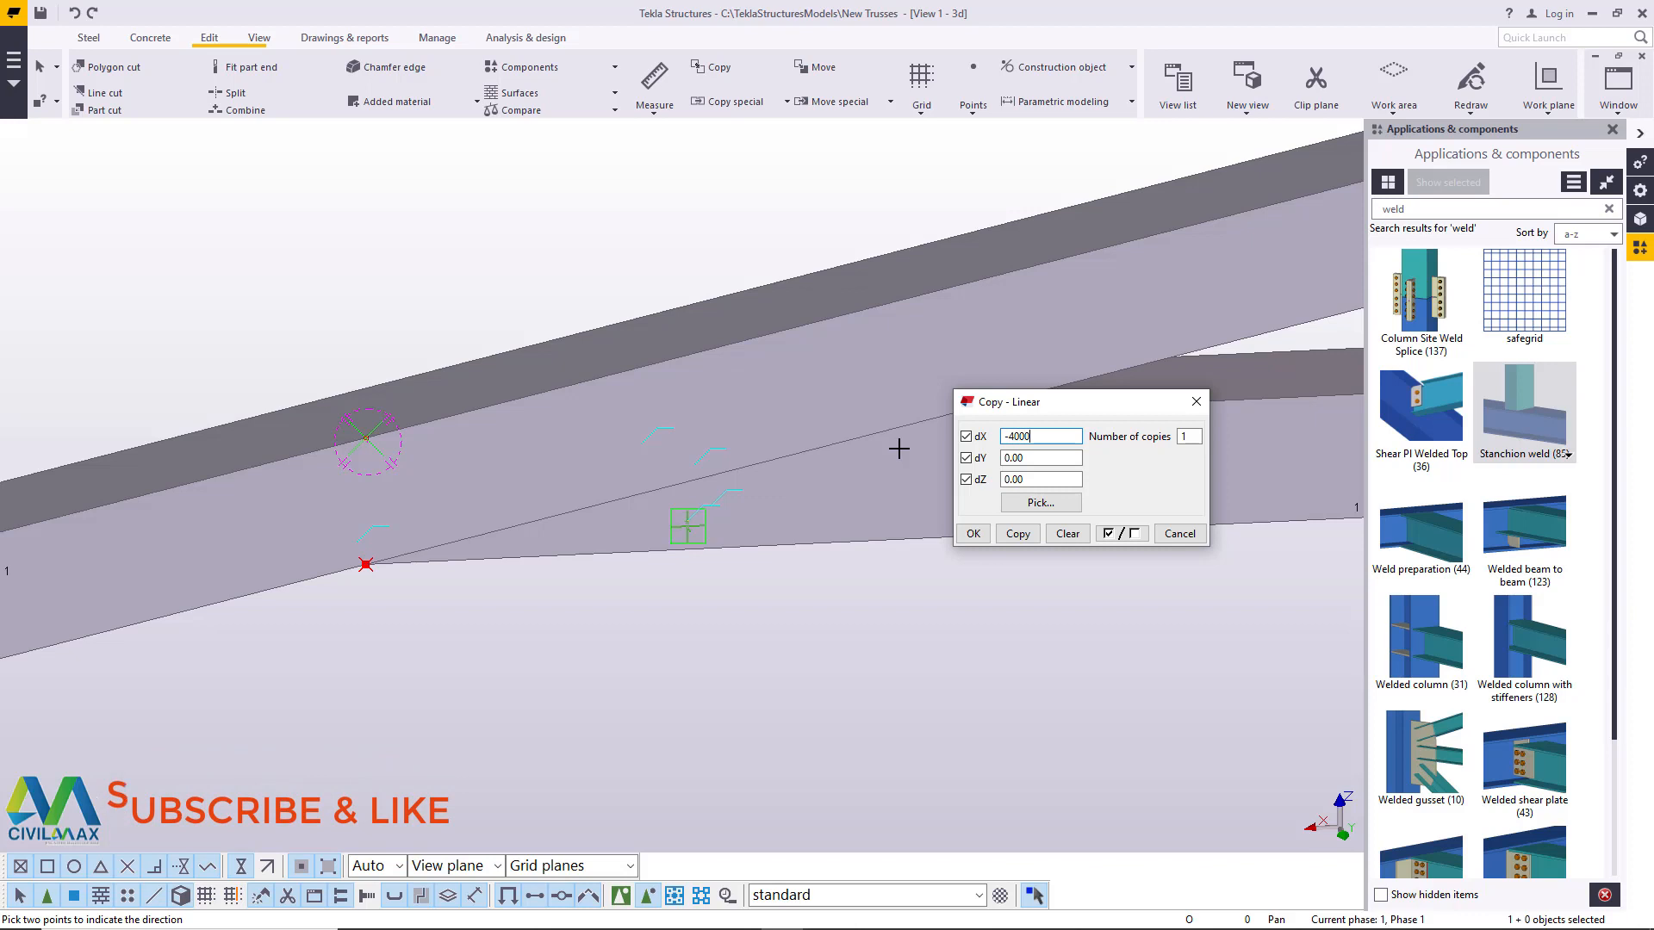
key(BackSpace)
click(958, 535)
right_click(840, 589)
click(861, 601)
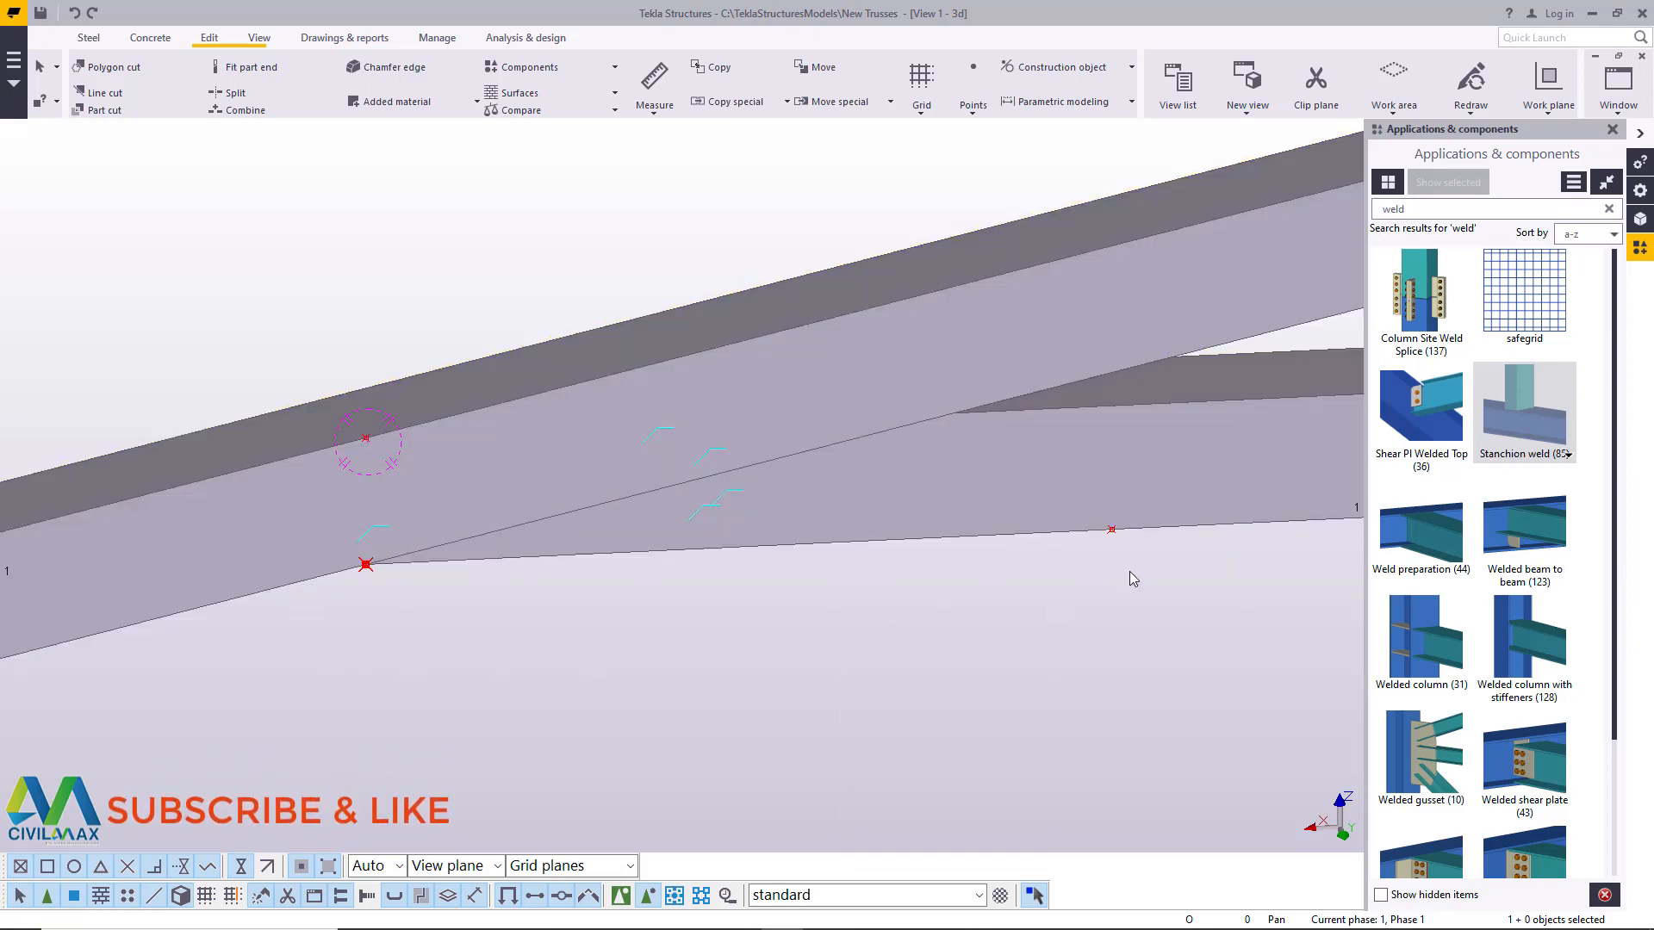
- Measure the distance between the tip point and its copy along the bottom chord's lower edge
click(655, 99)
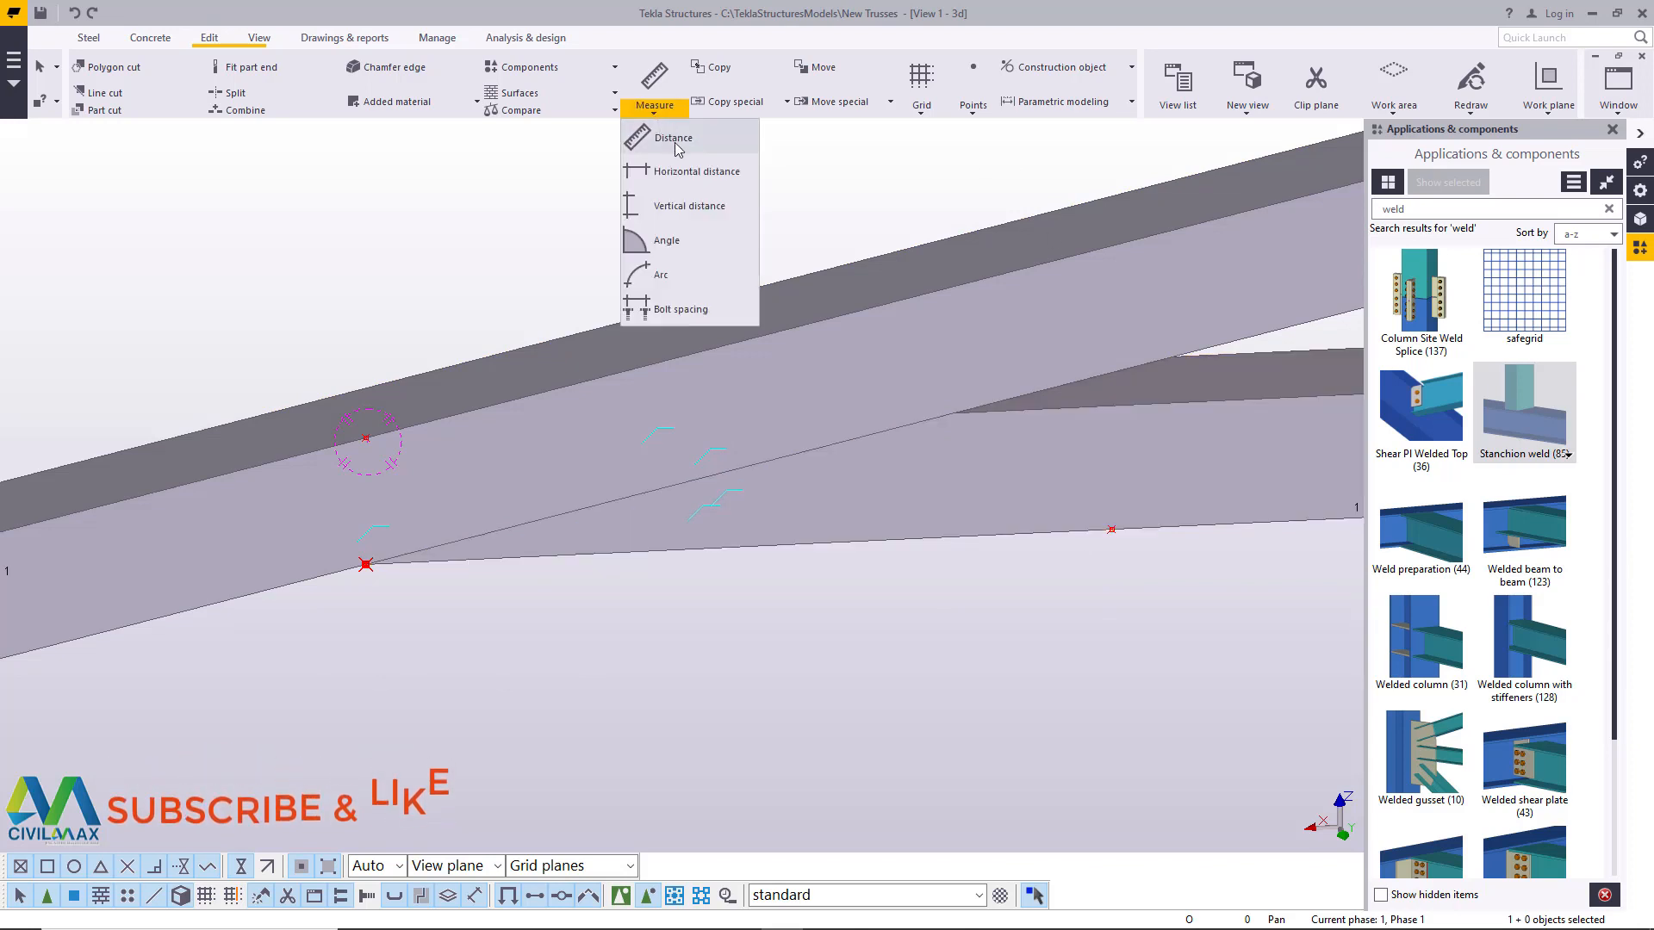
click(676, 140)
scroll(363, 567, up, 3)
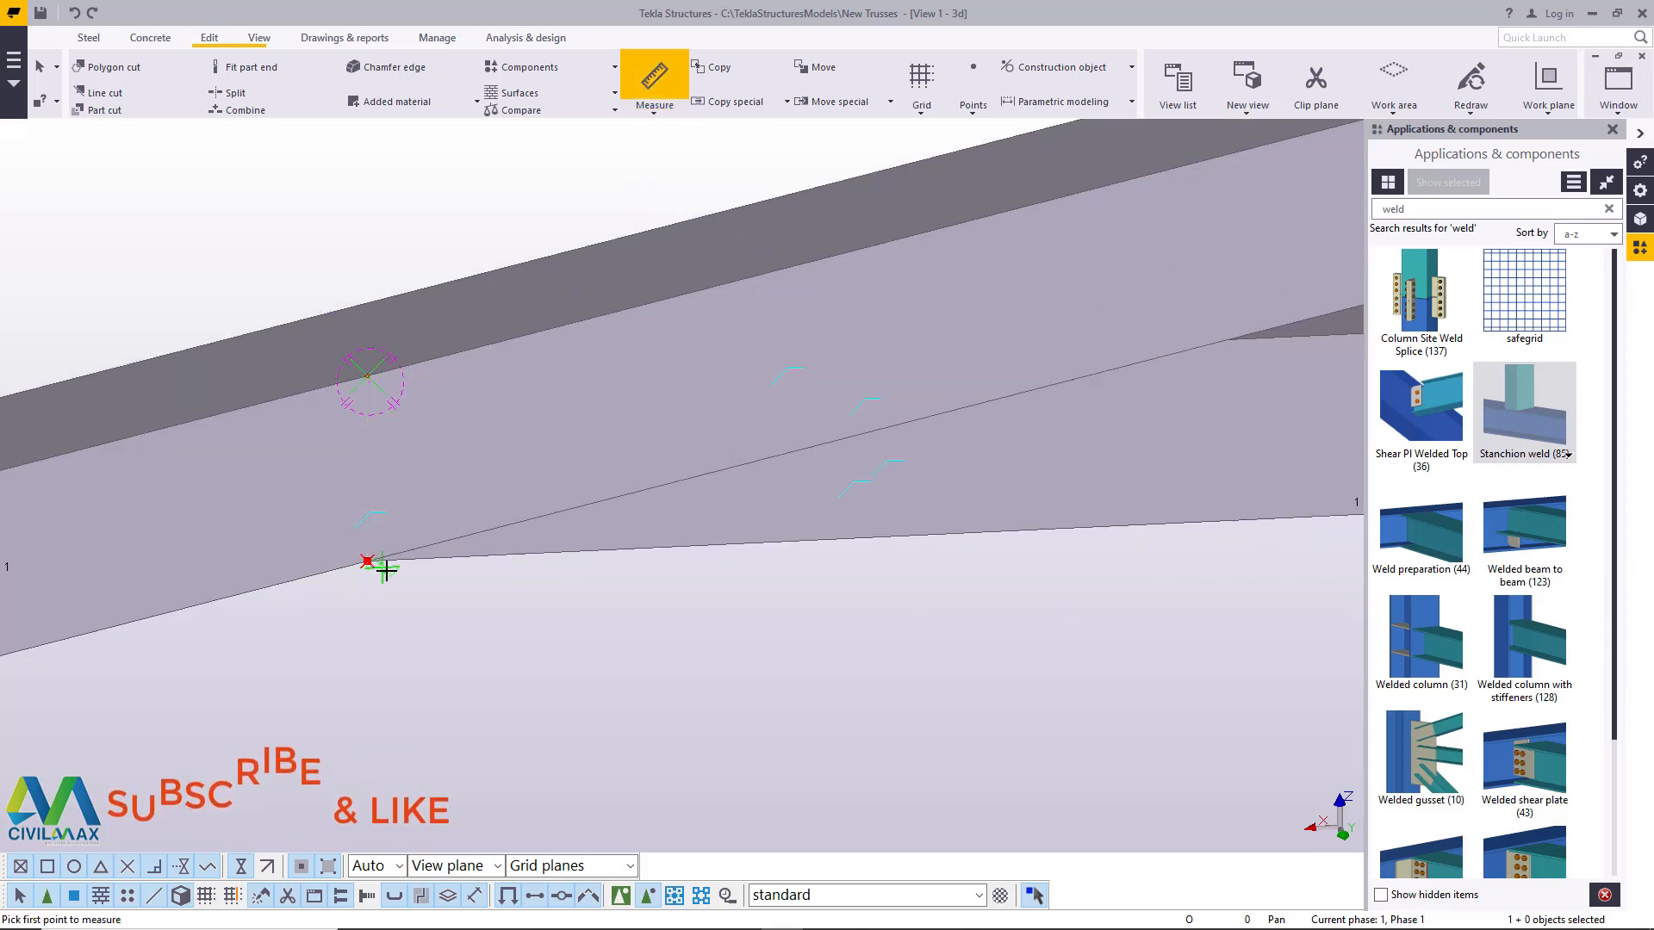
click(355, 556)
scroll(358, 552, down, 3)
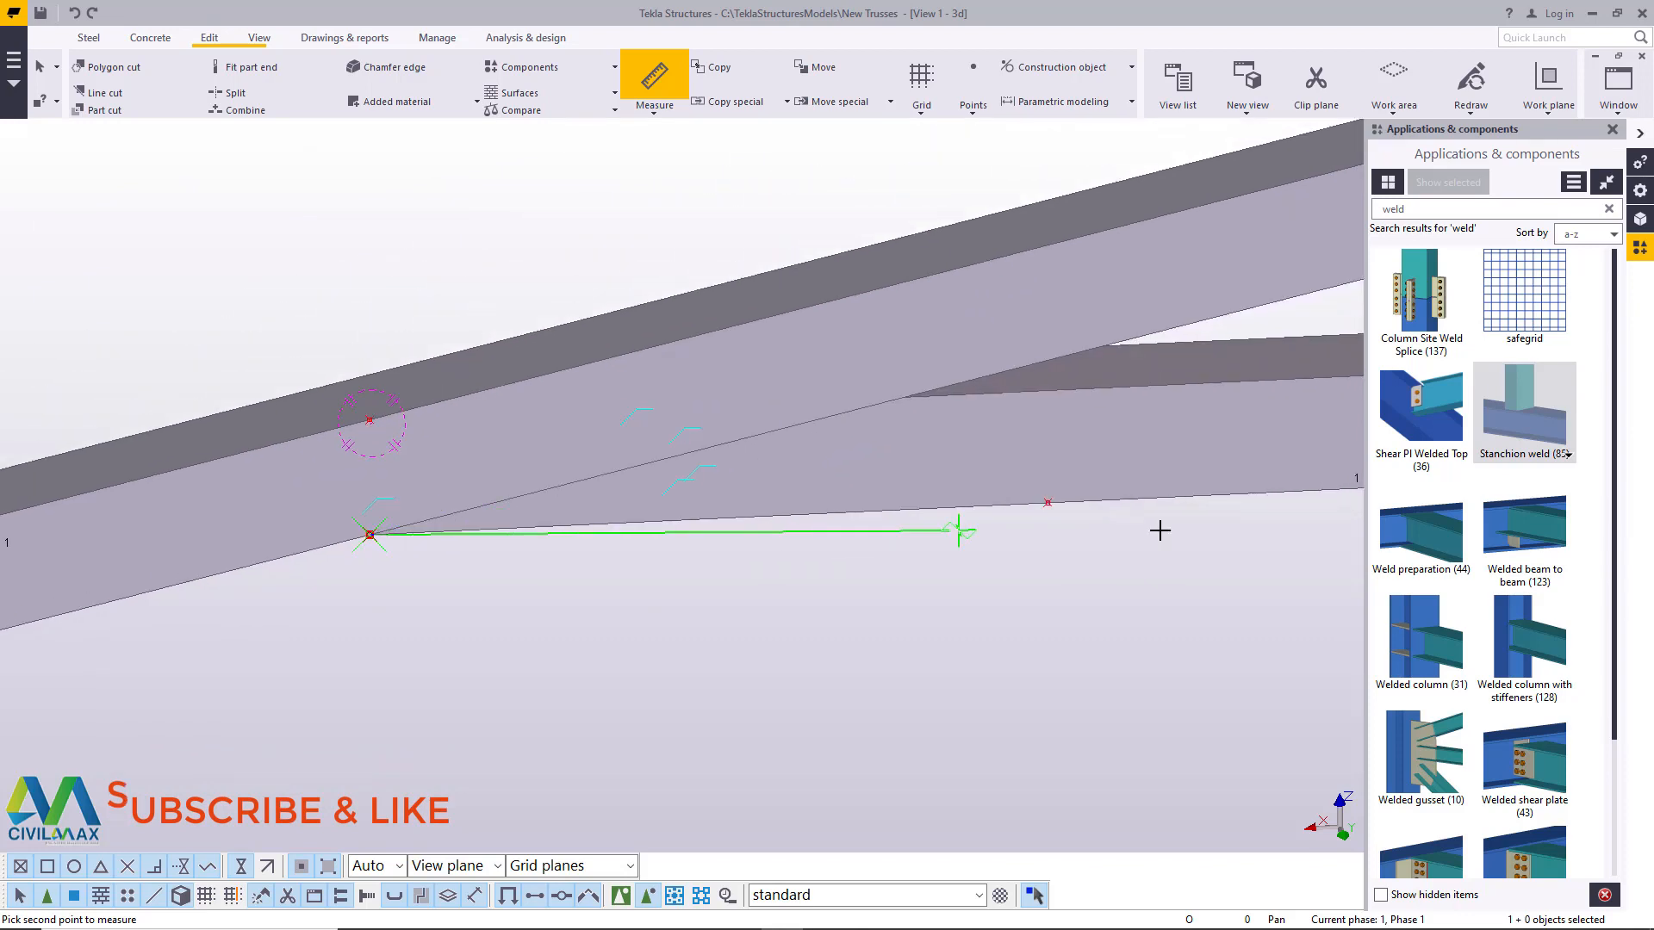
click(1048, 505)
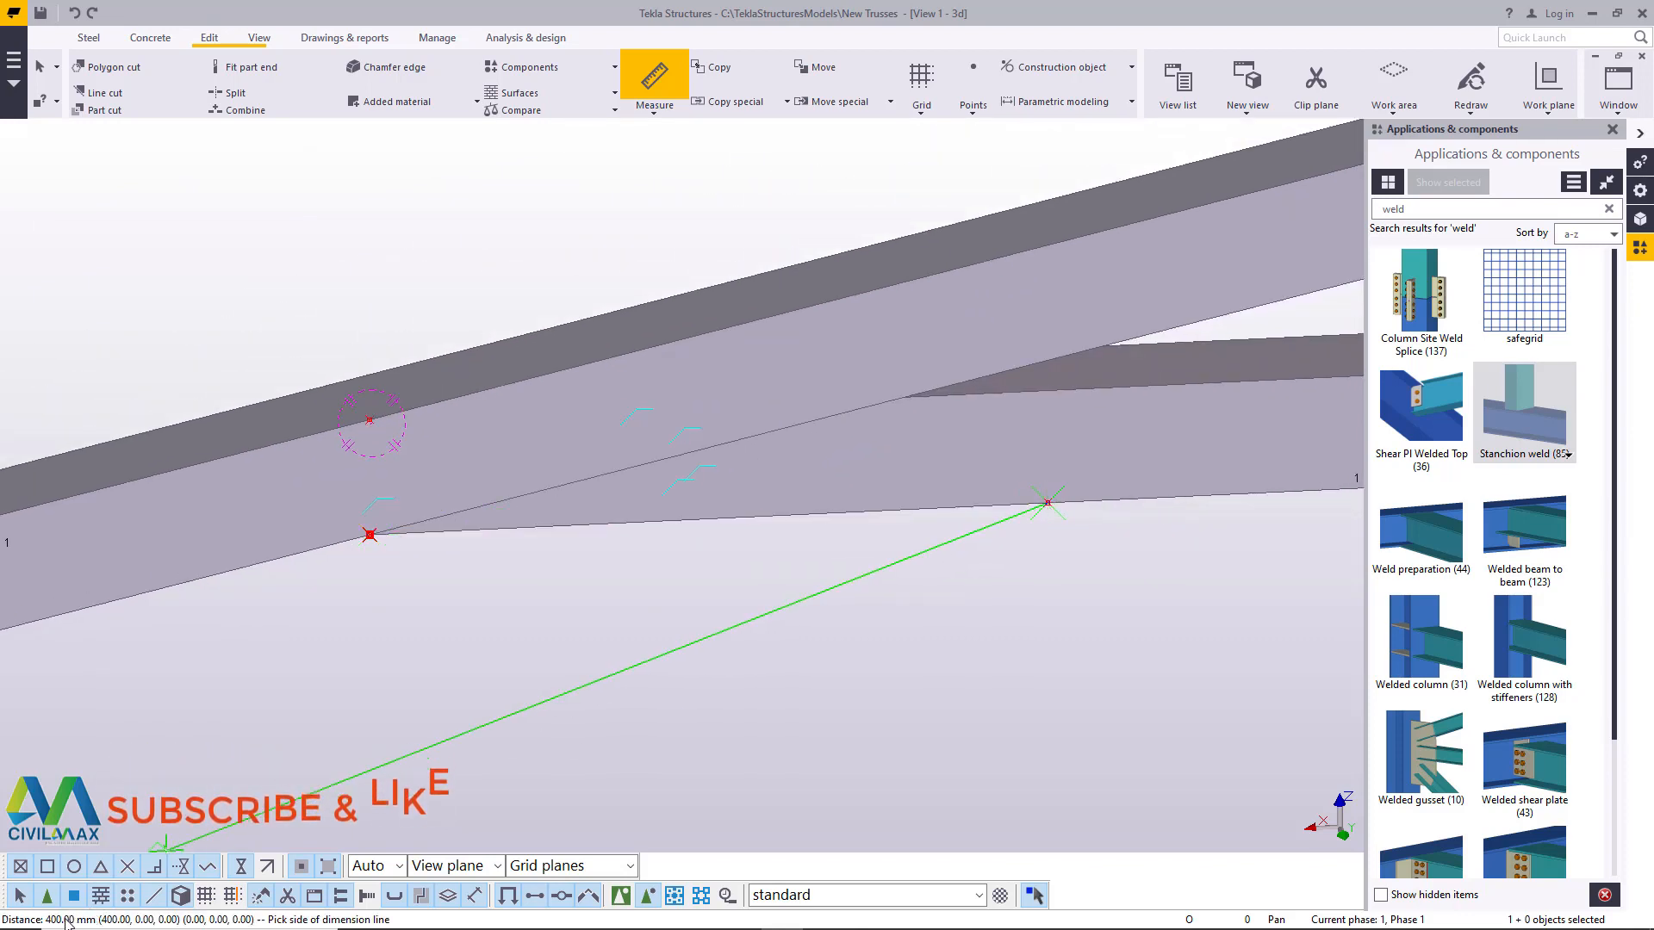
right_click(1013, 500)
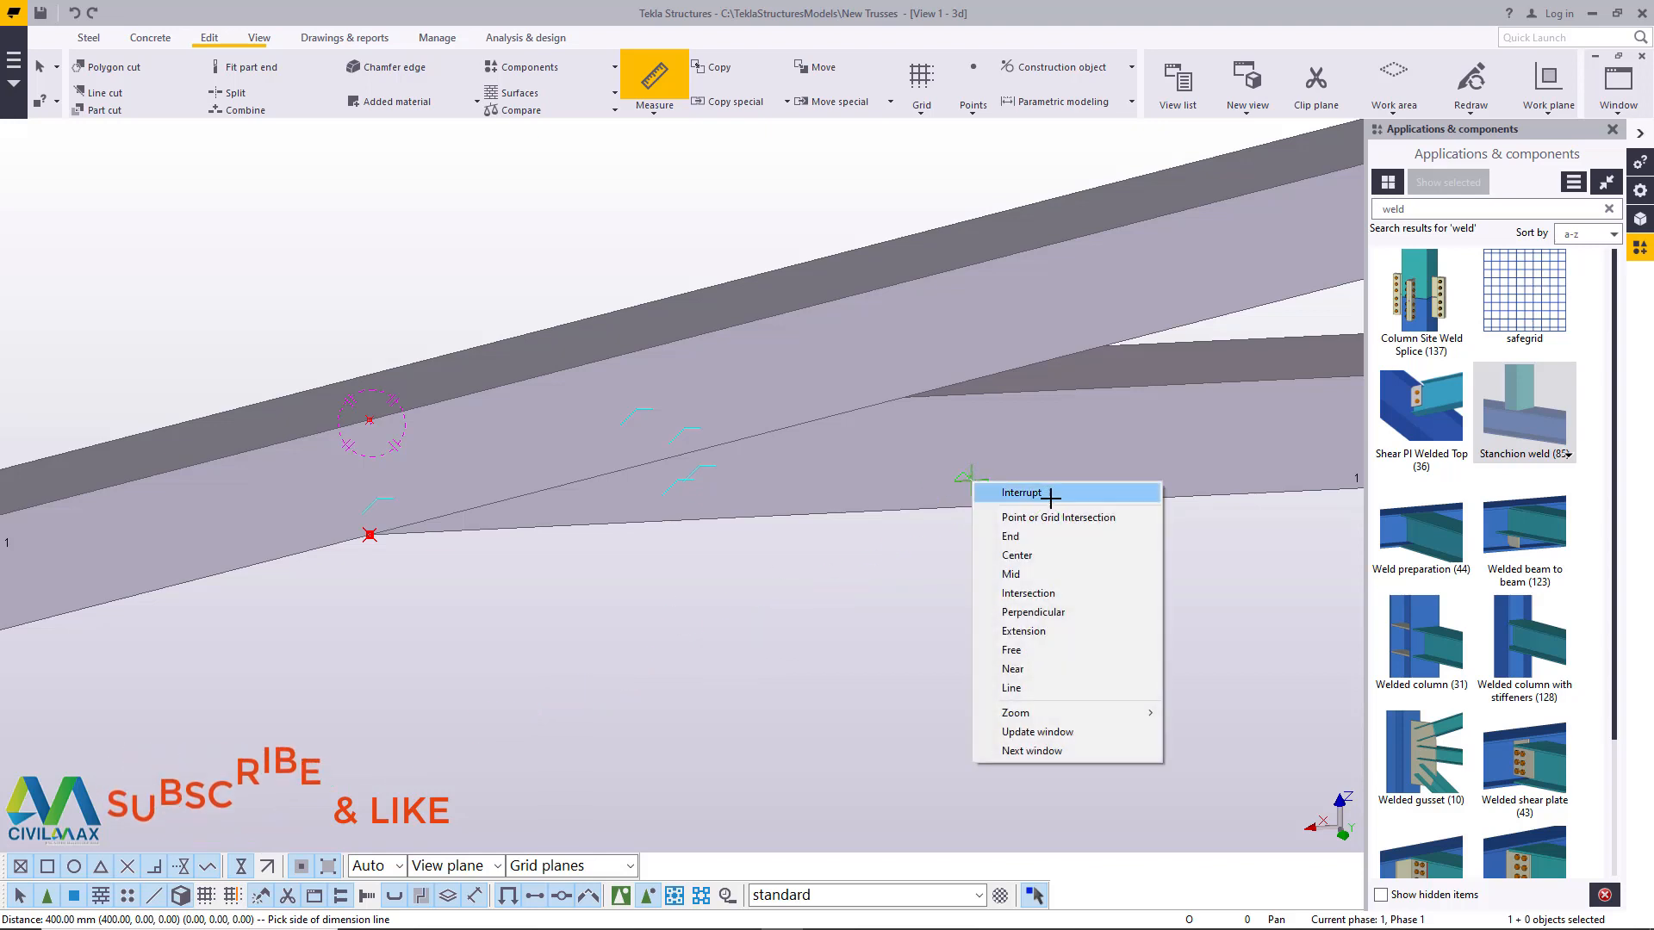
click(1096, 512)
- Copy both points on the bottom chord's lower edge across the underside, from the tip to the opposite corner, and end the command
scroll(745, 222, down, 3)
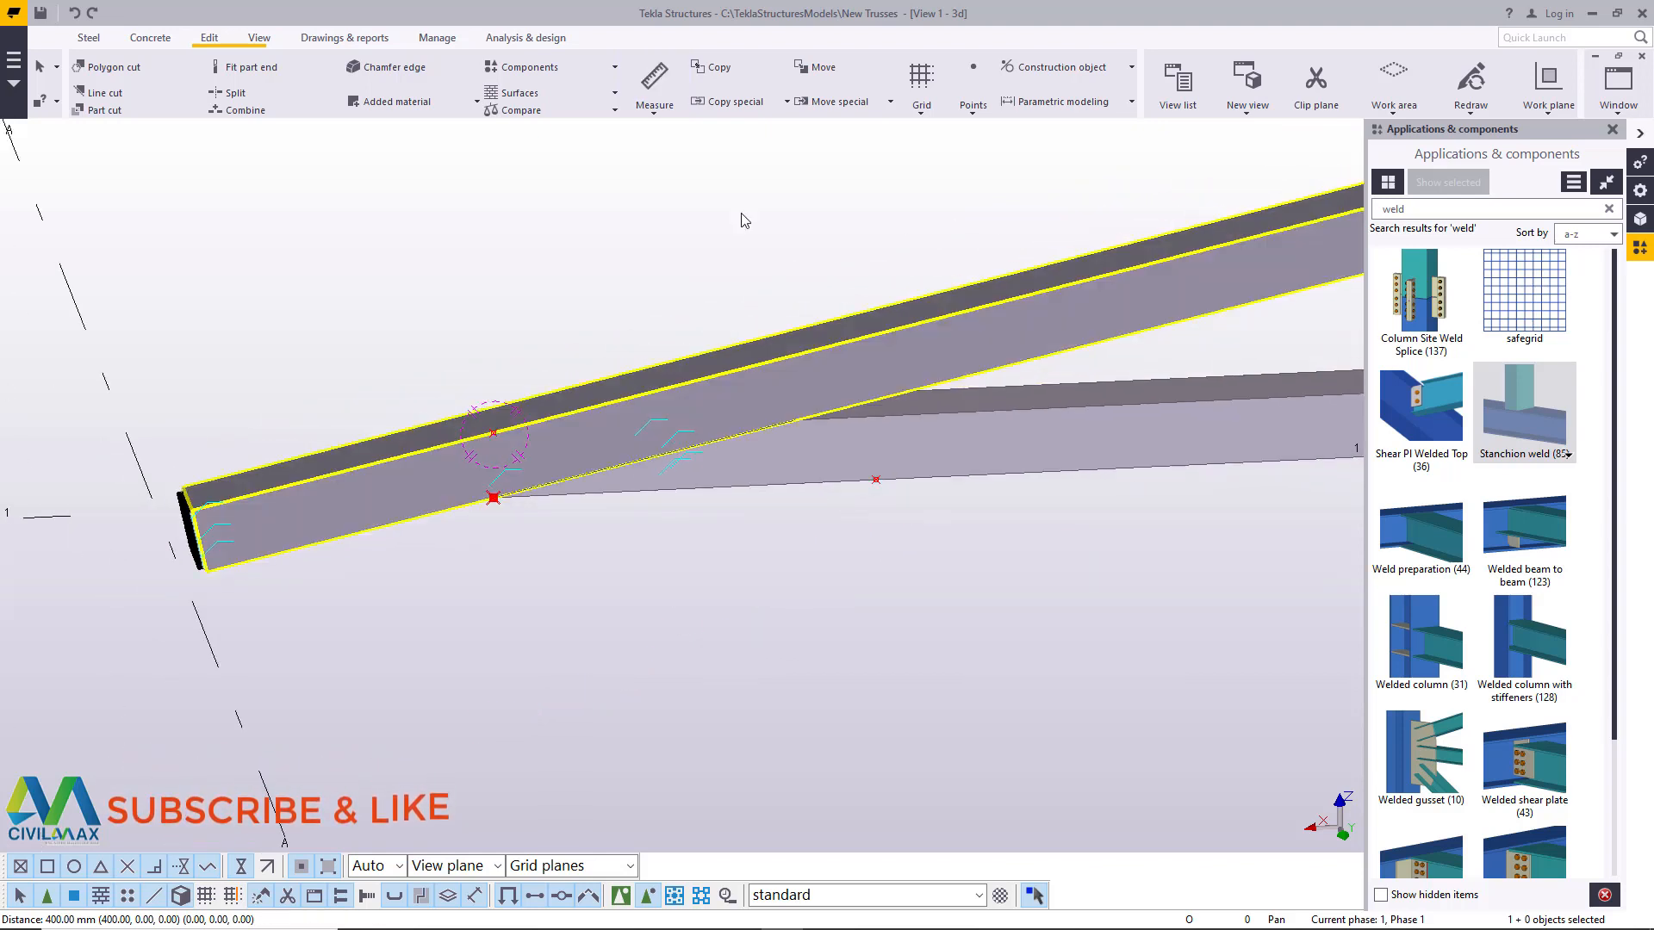
click(258, 37)
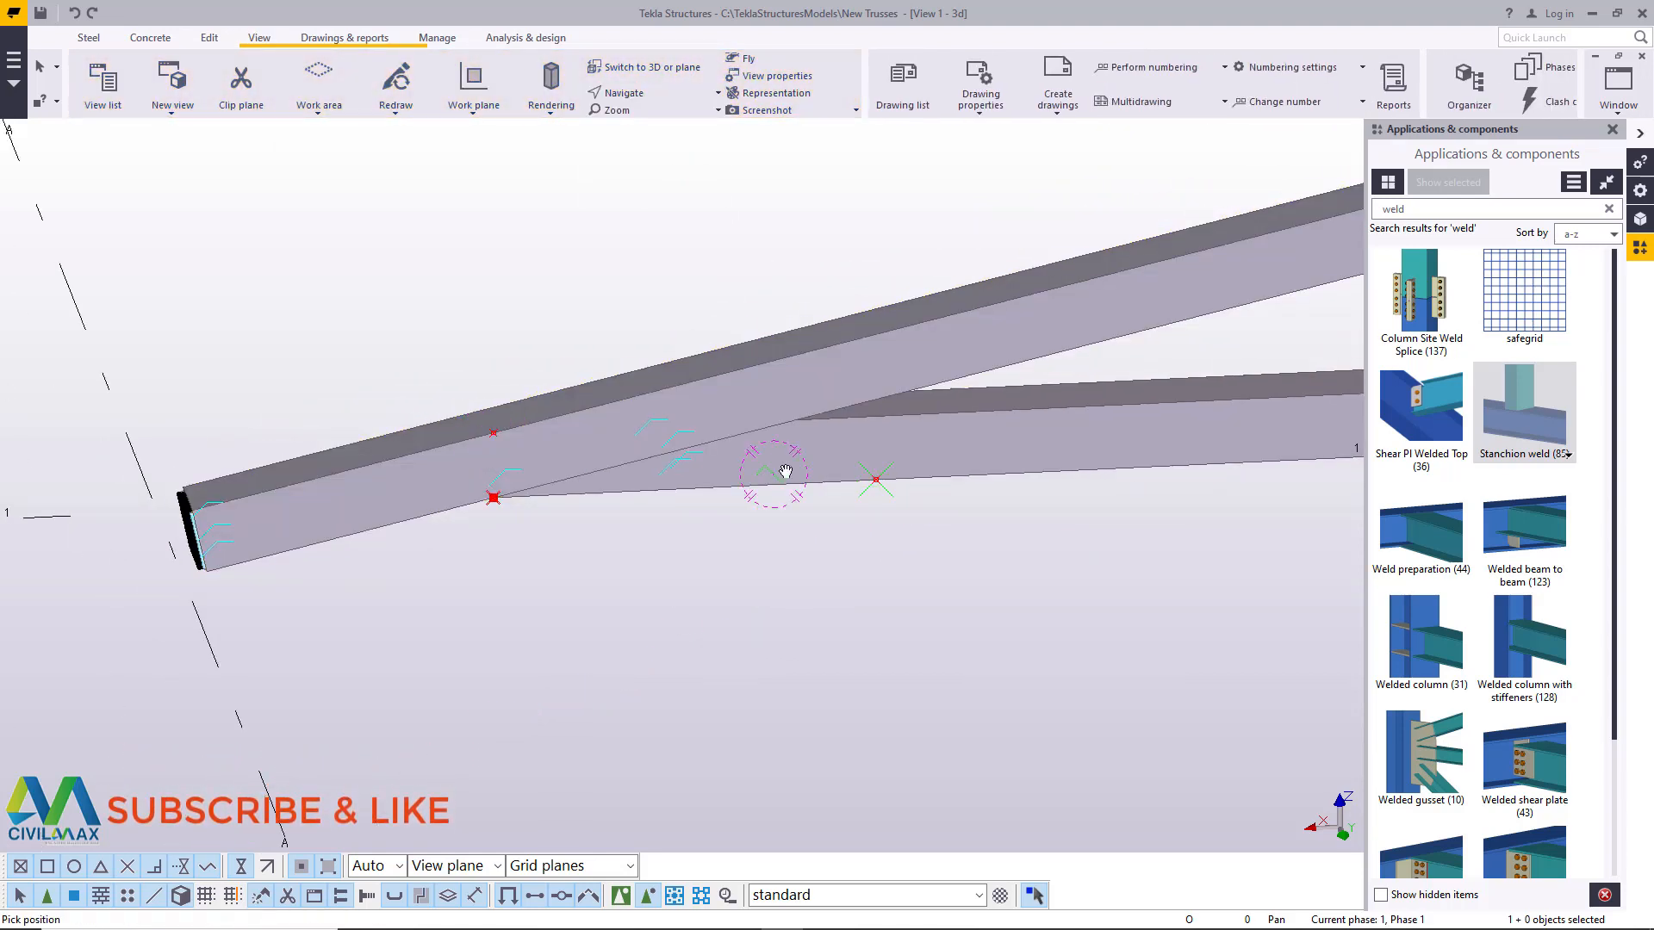
ctrl+middle_drag(785, 471, 912, 462)
right_click(911, 462)
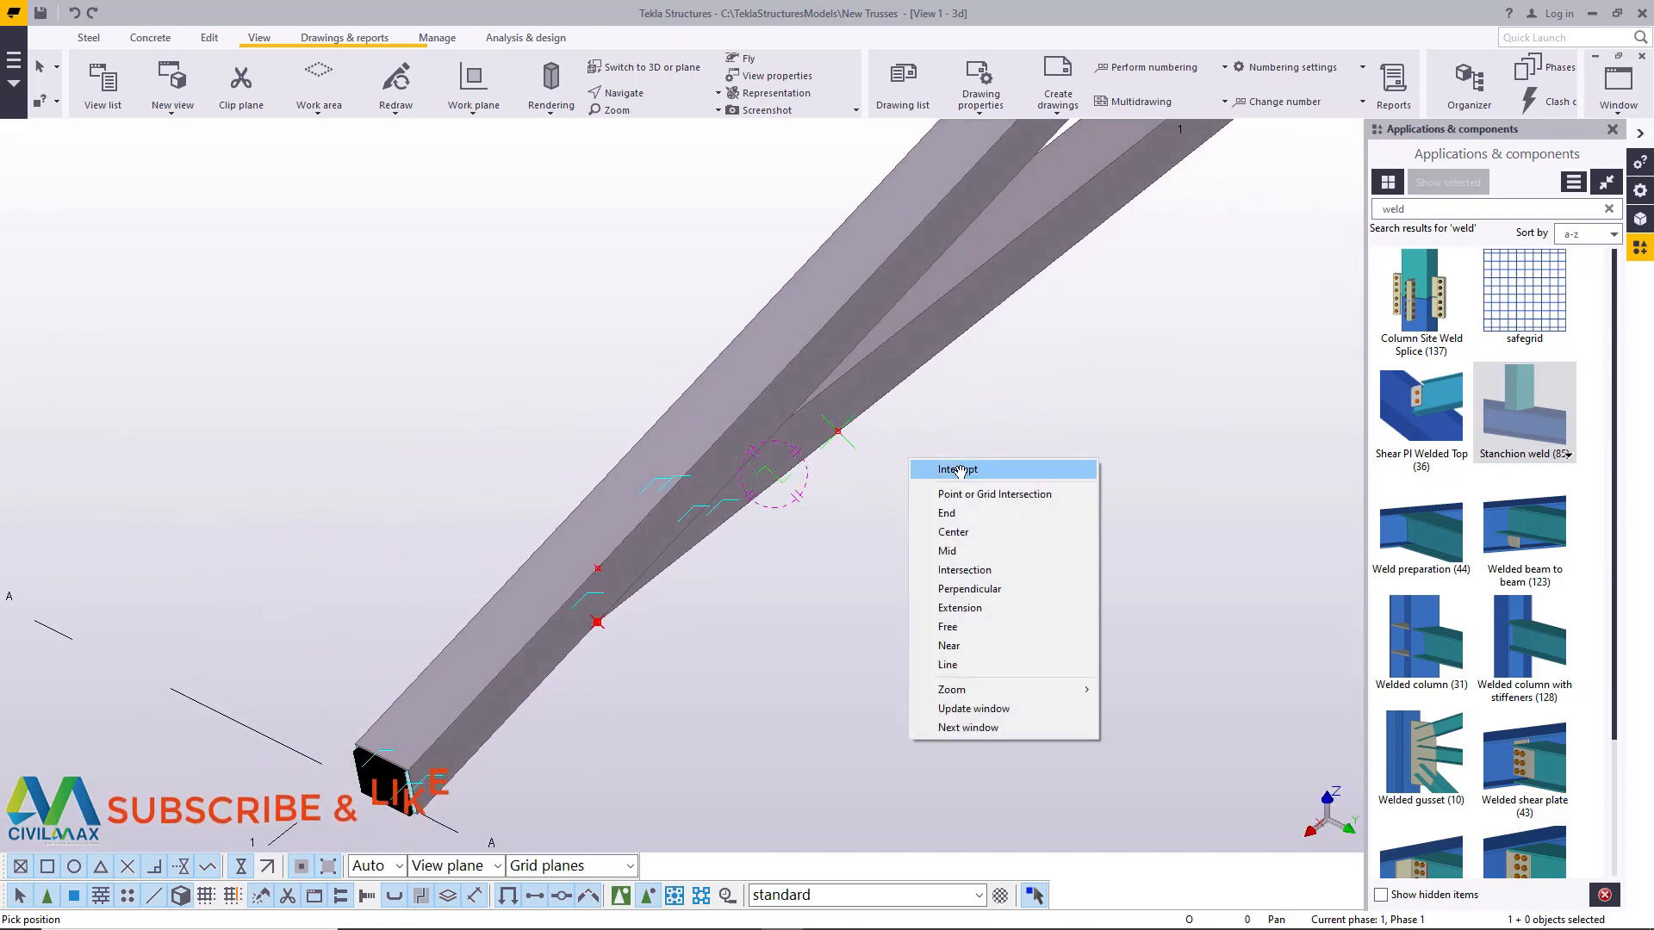
click(959, 472)
scroll(587, 636, up, 3)
scroll(703, 553, down, 3)
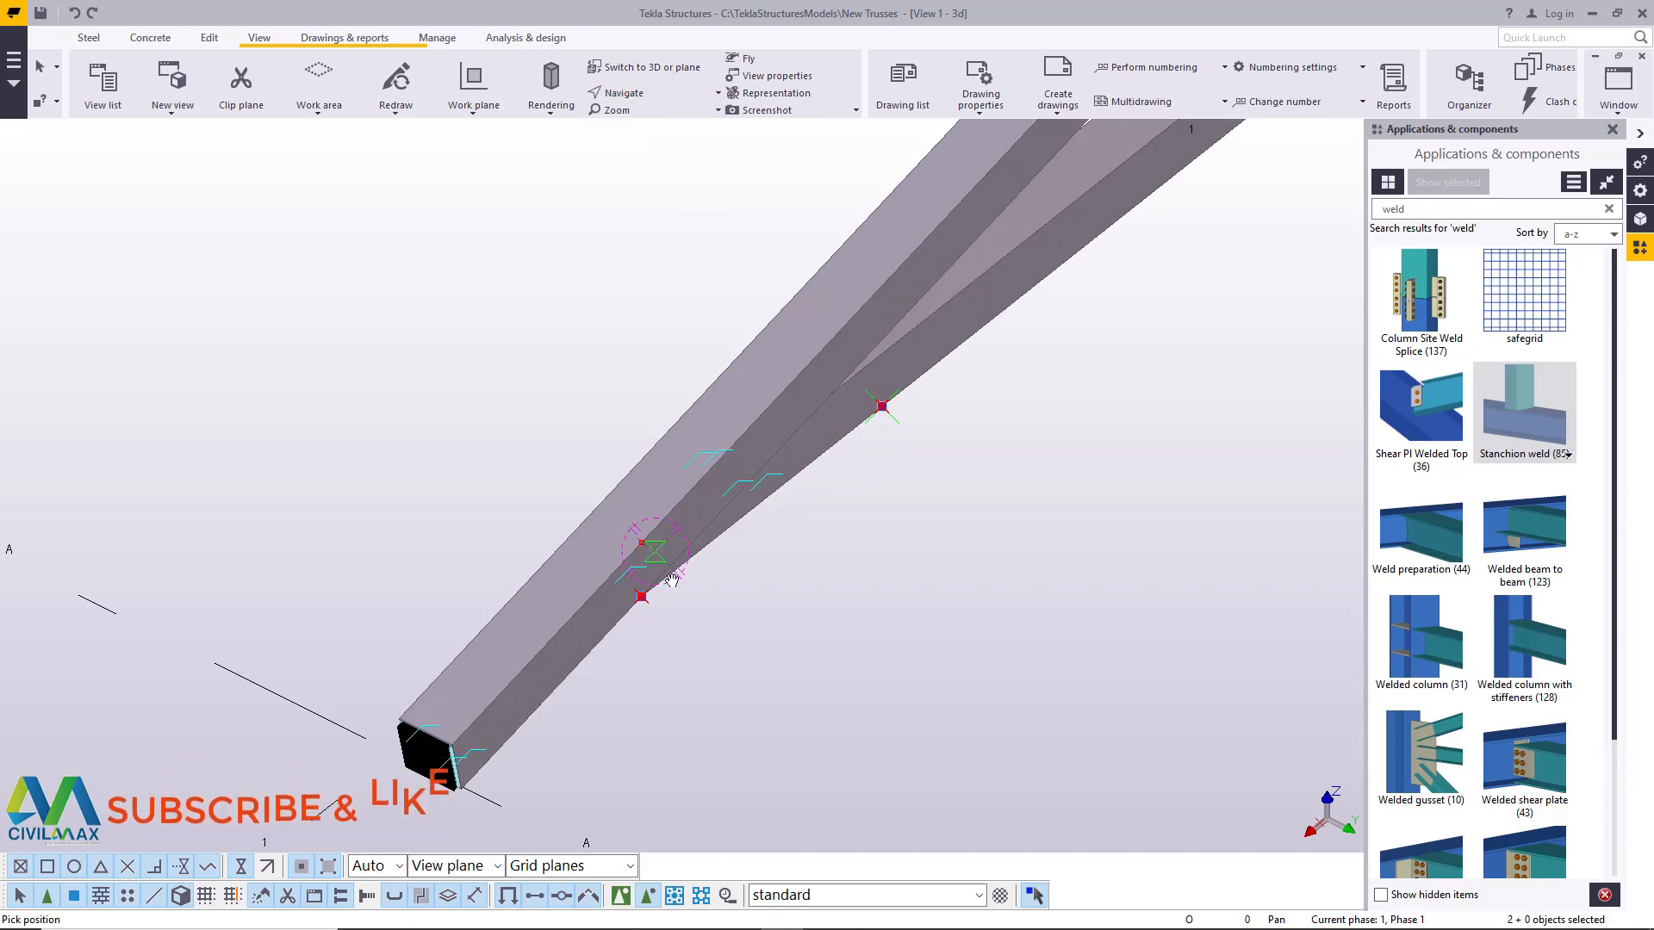
ctrl+middle_drag(672, 582, 876, 240)
right_click(874, 388)
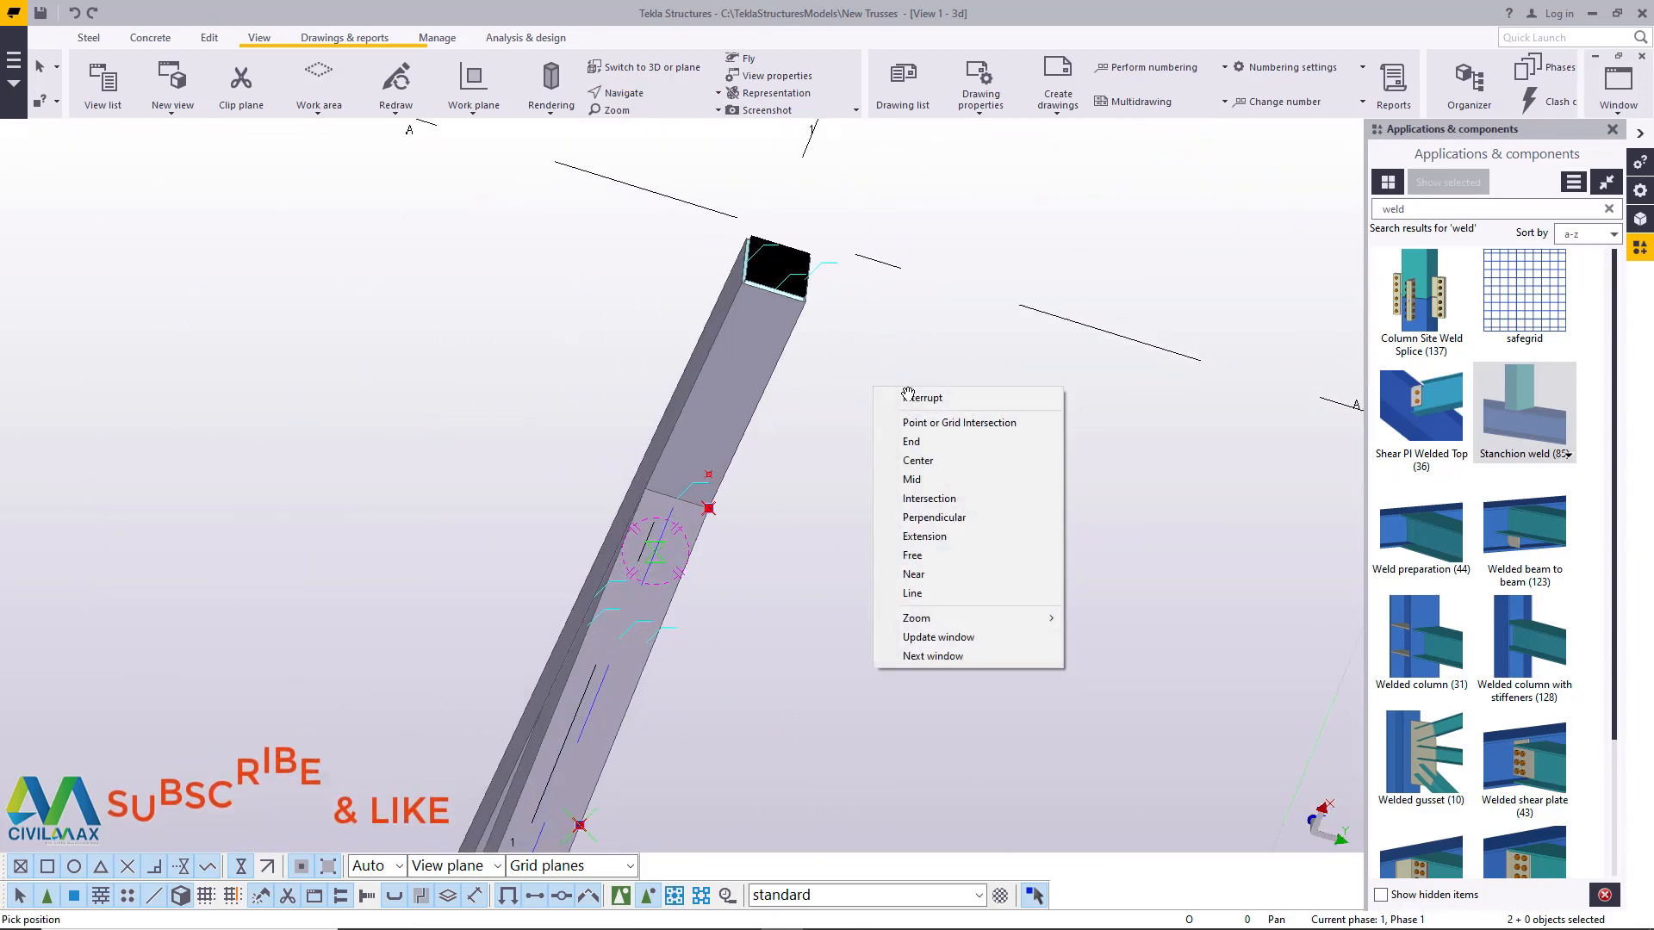
click(909, 397)
right_click(842, 415)
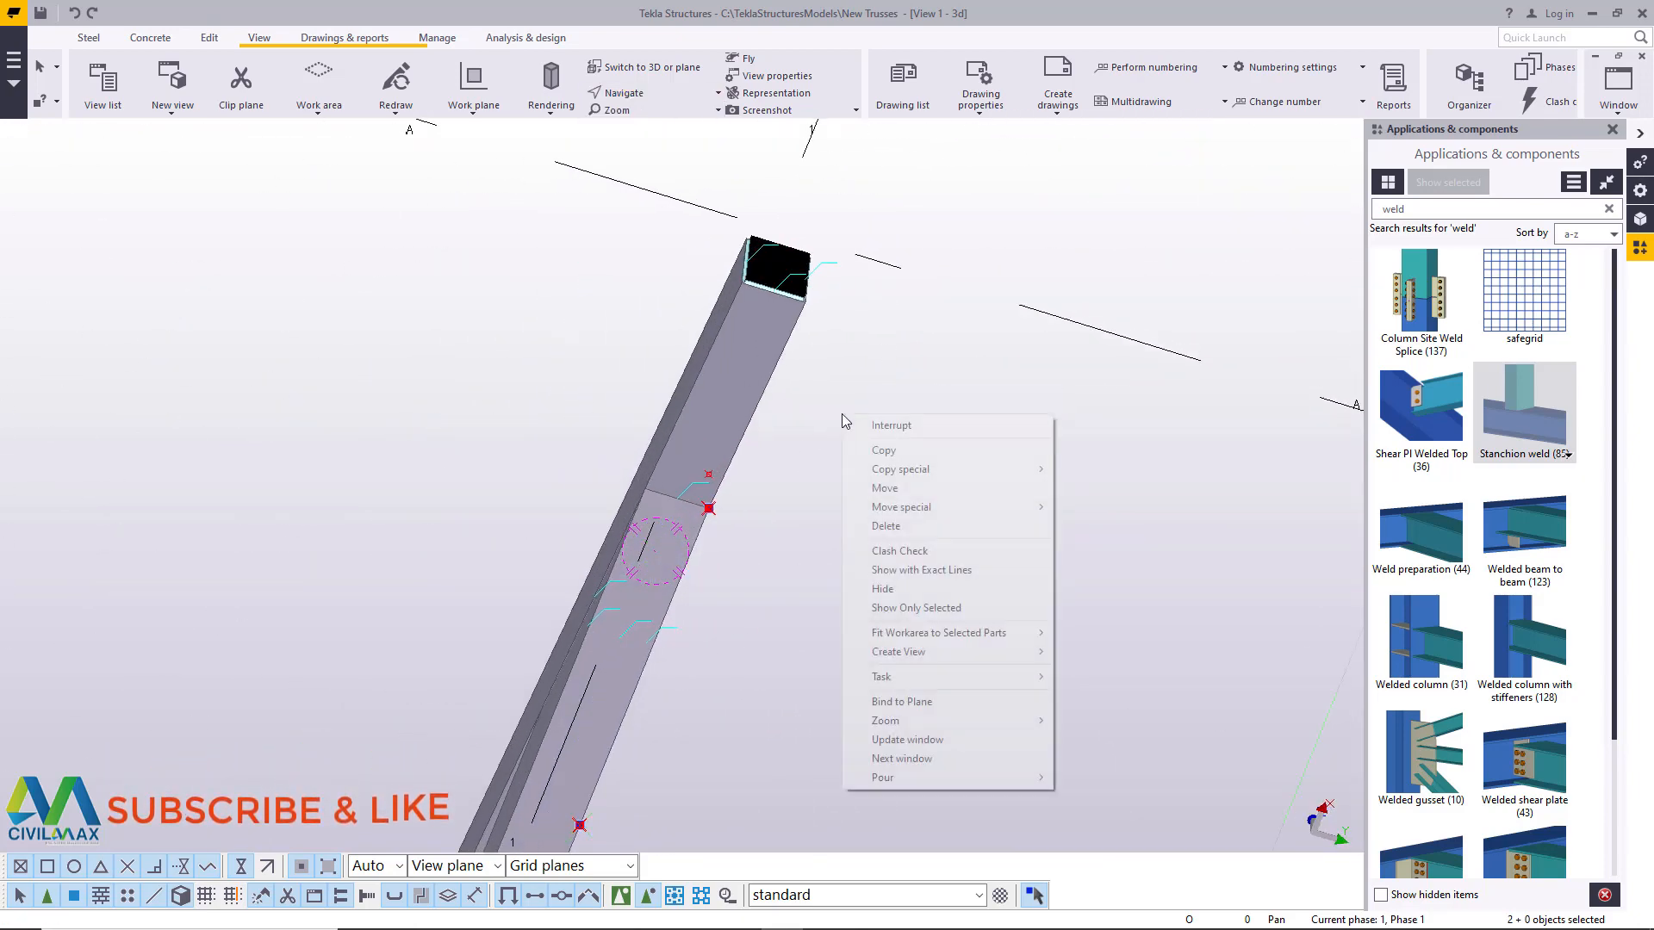
click(888, 450)
scroll(642, 492, up, 5)
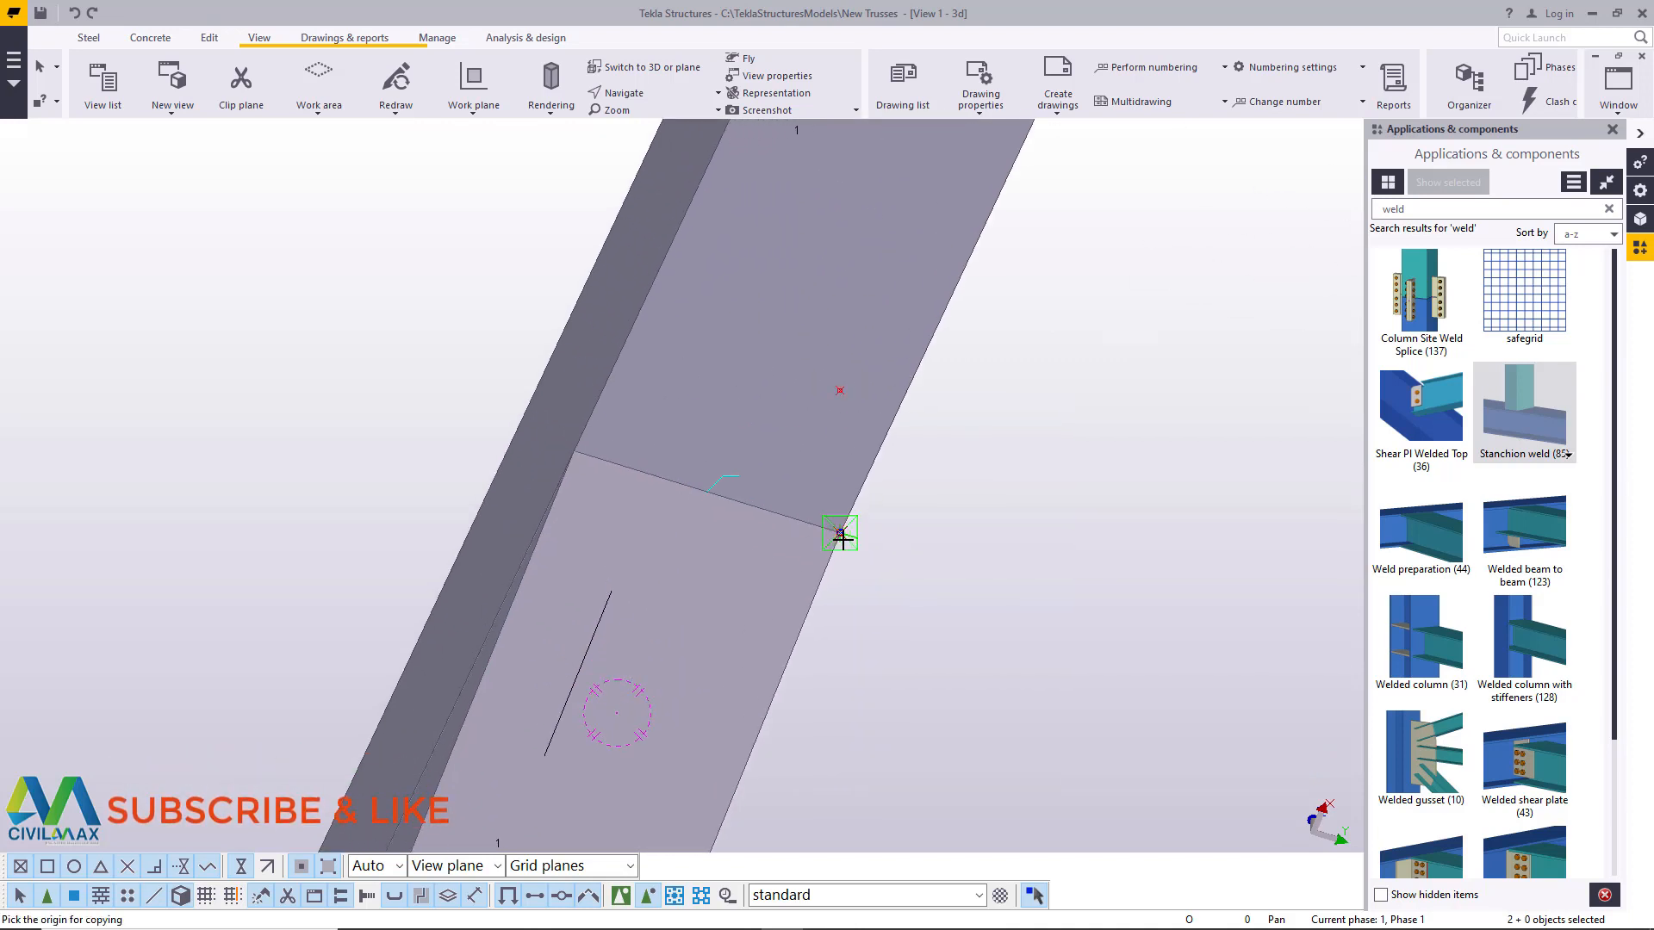
click(840, 534)
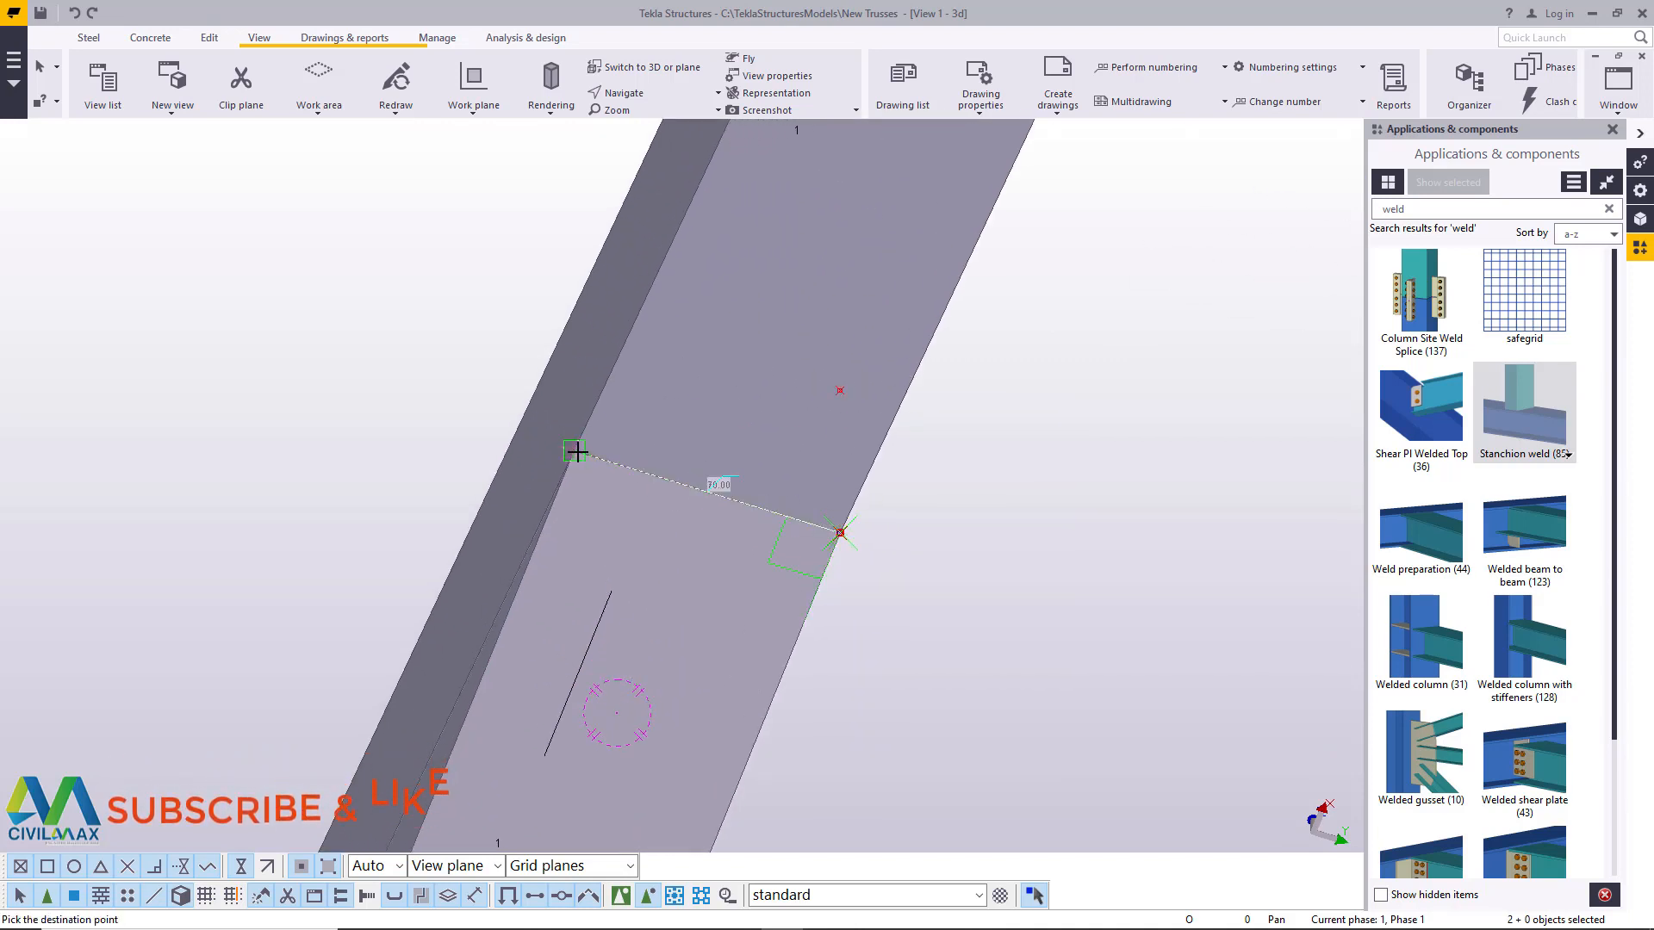
right_click(951, 356)
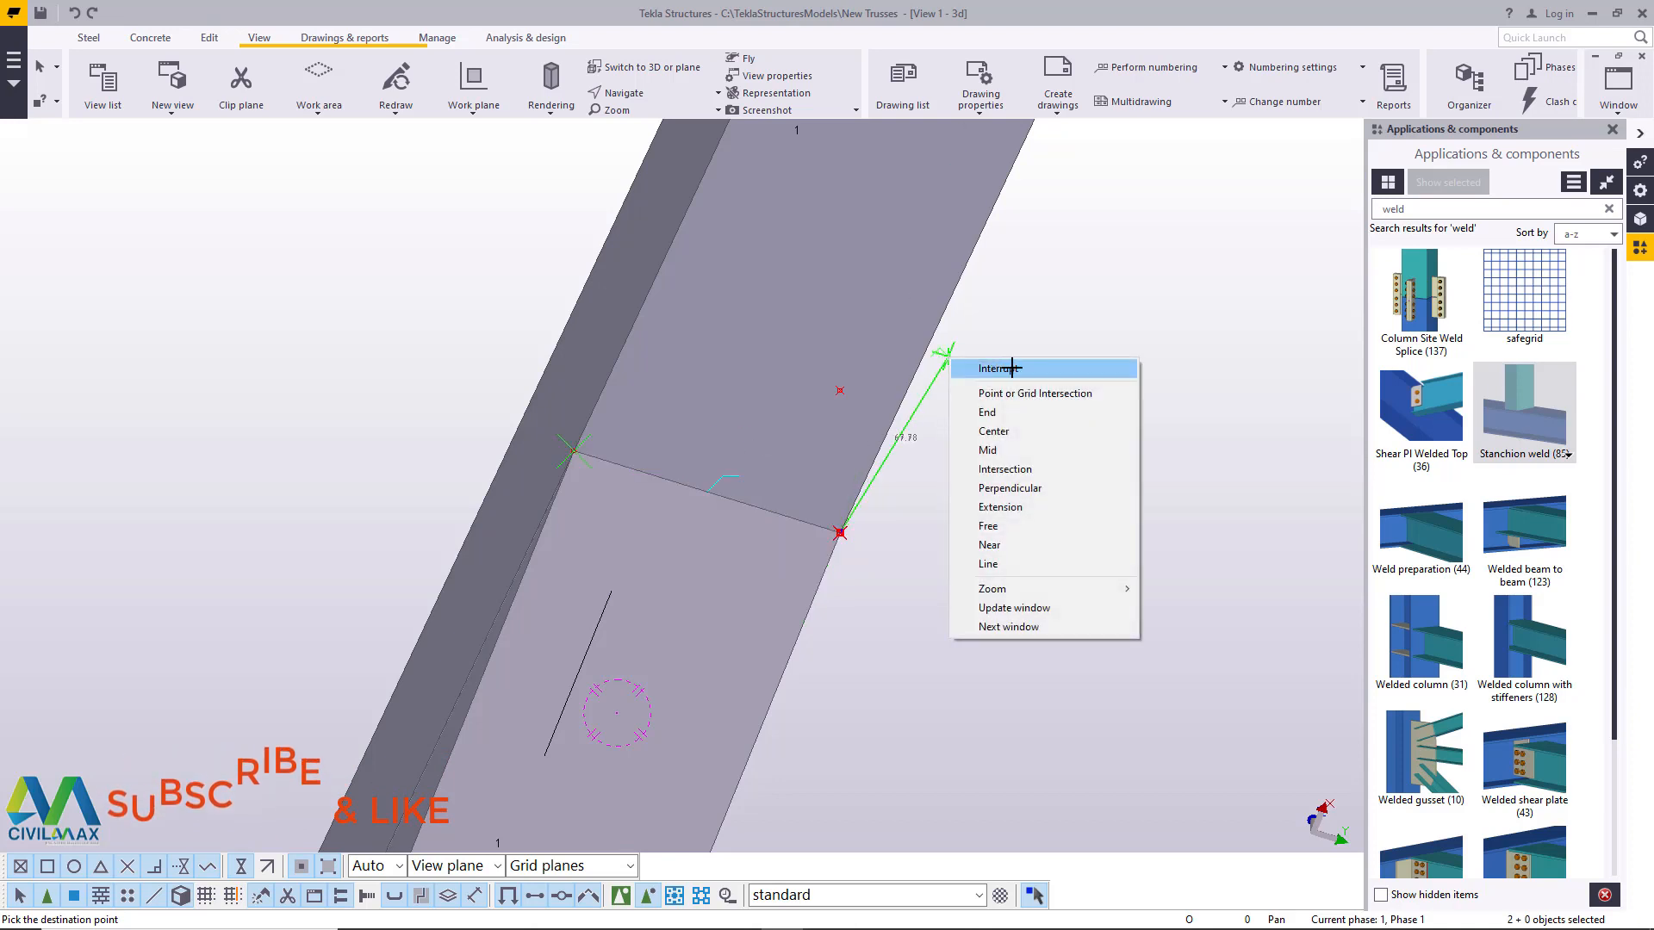
click(1015, 371)
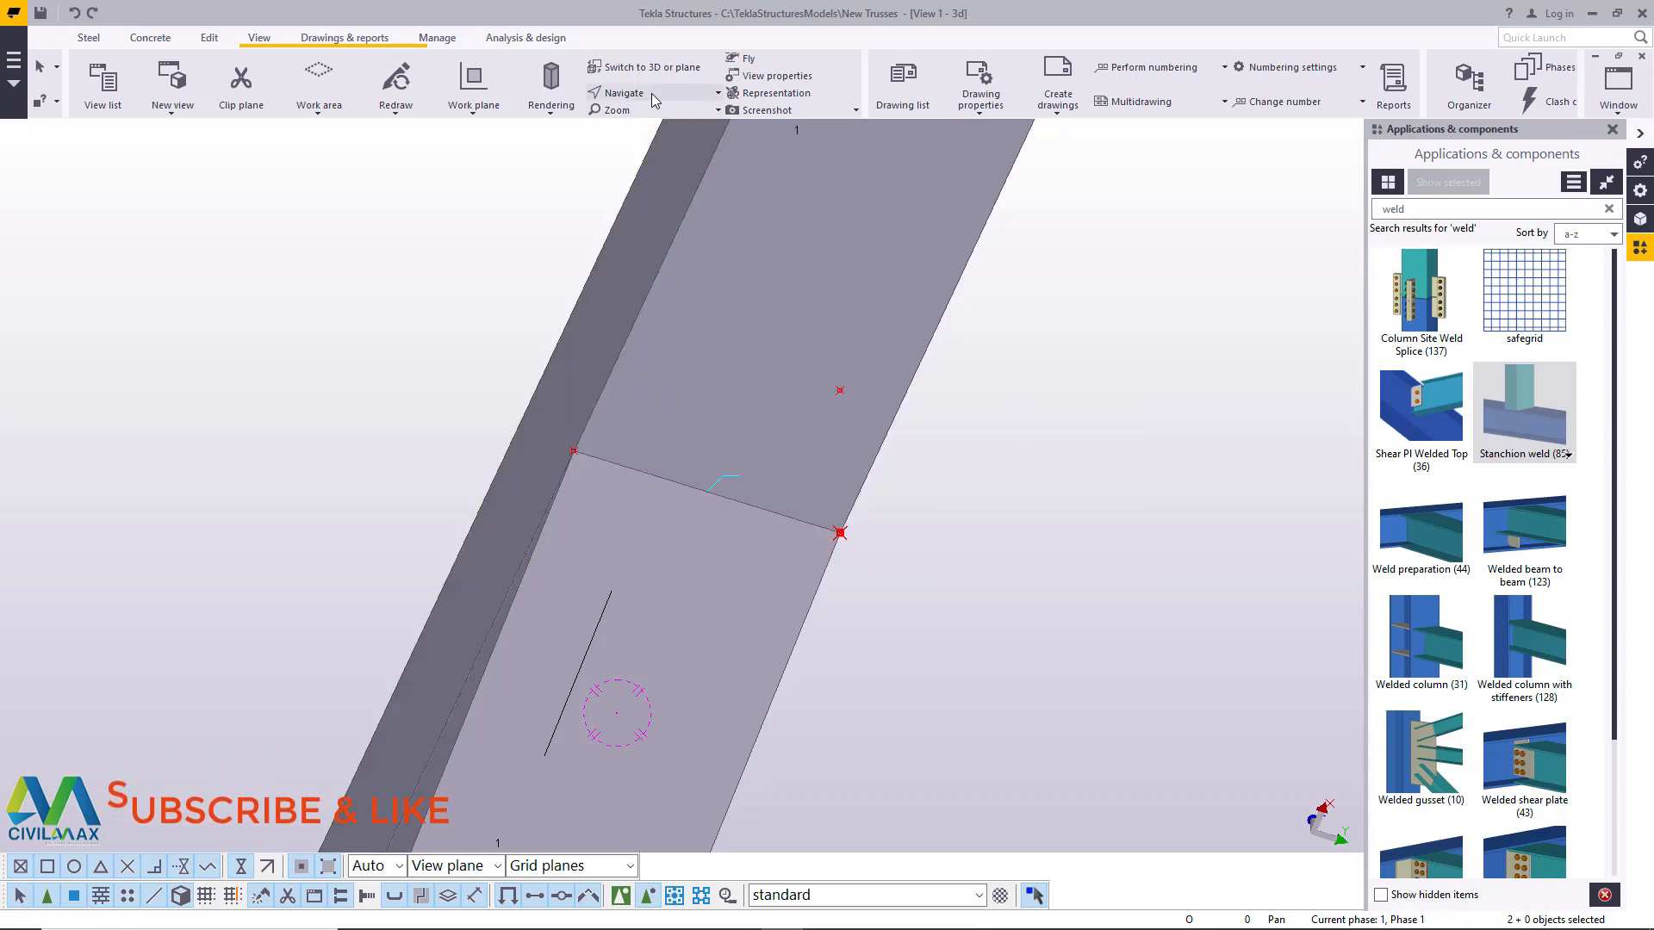
- Examine the points around the chord joint at grid A from the end plate side
click(652, 93)
click(667, 123)
click(720, 348)
ctrl+middle_drag(721, 348, 396, 569)
scroll(393, 570, down, 2)
scroll(393, 570, down, 2)
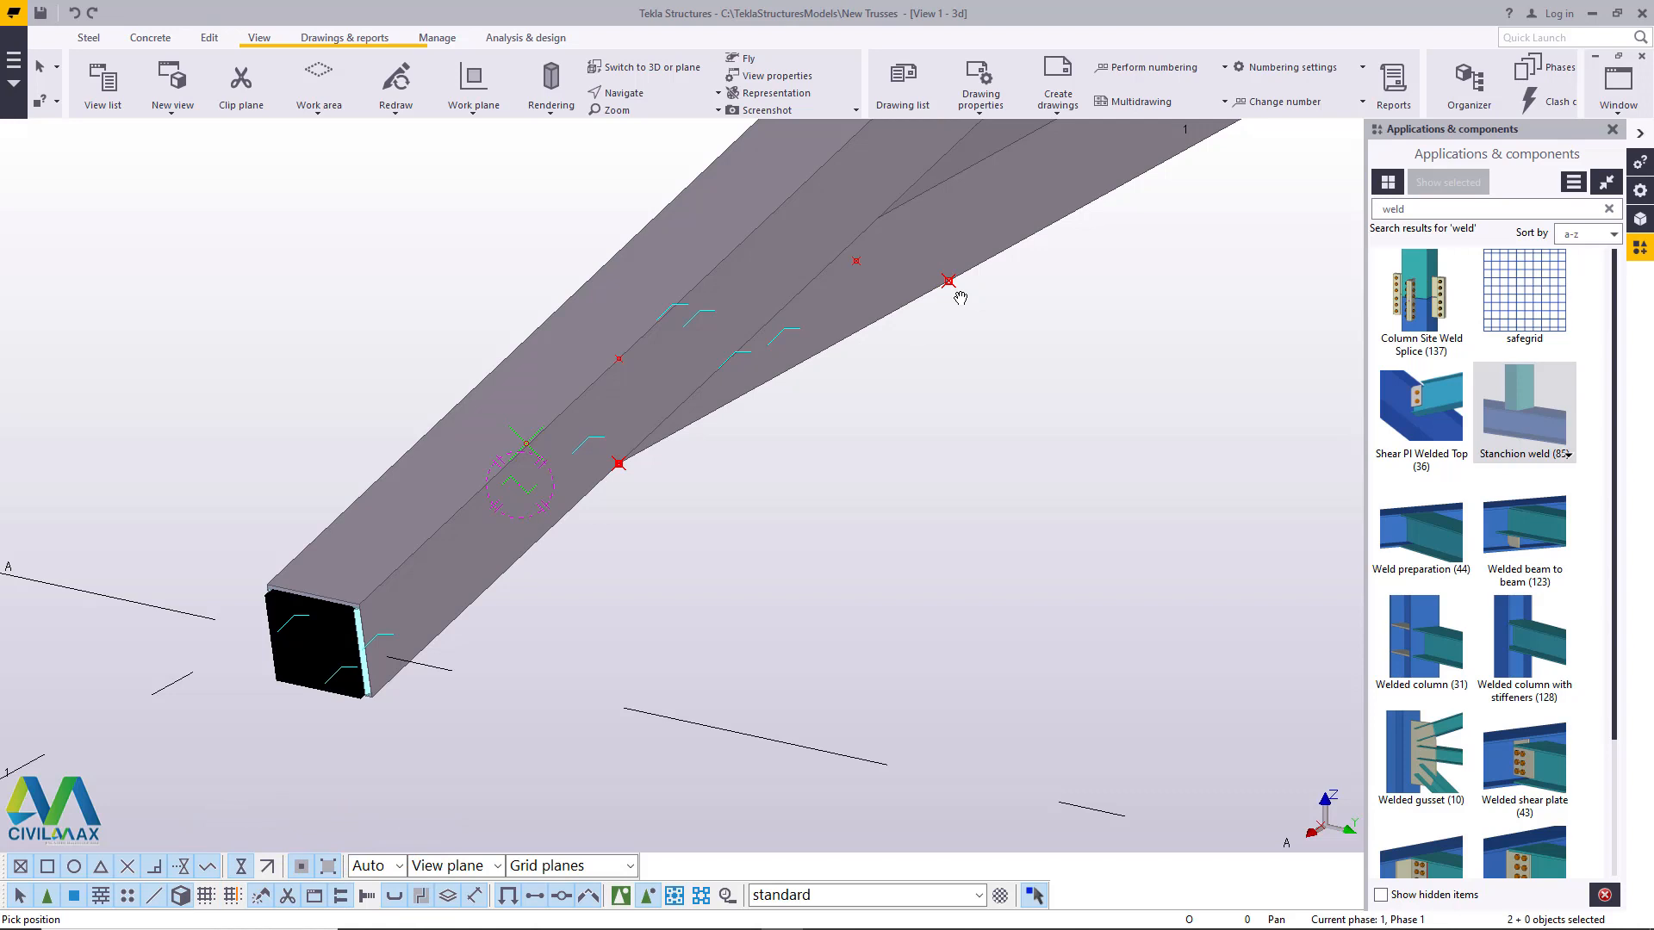
right_click(1065, 311)
click(1144, 328)
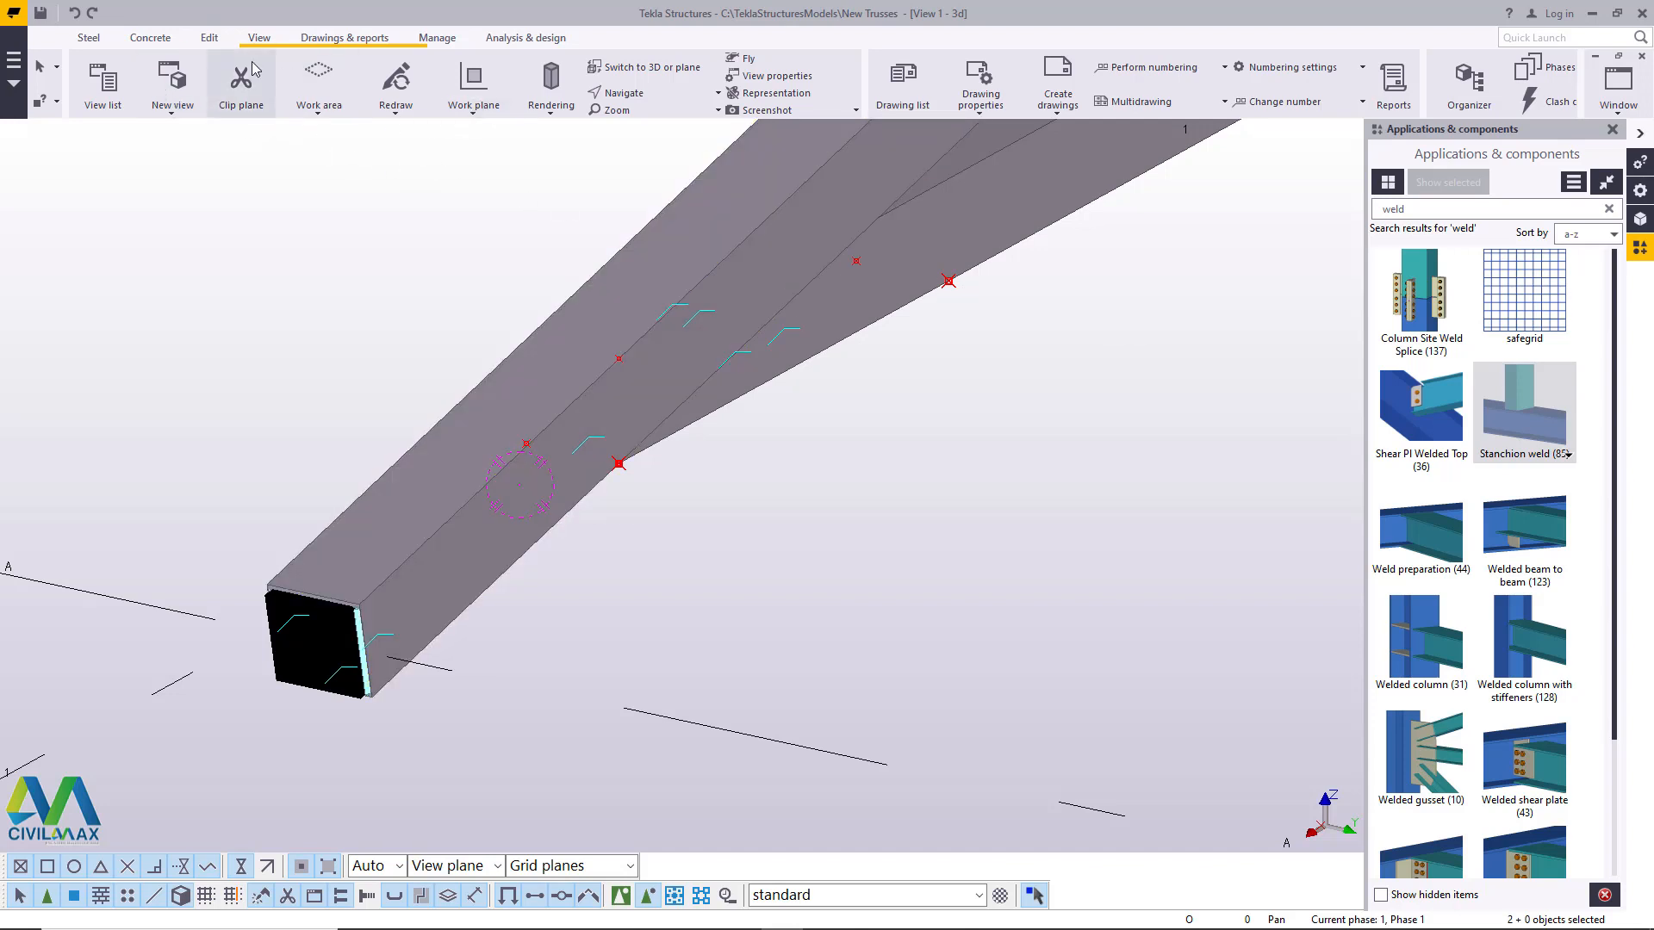
- Measure the distance across the bottom chord's underside from the tip point to the opposite corner point, then end the command
click(210, 38)
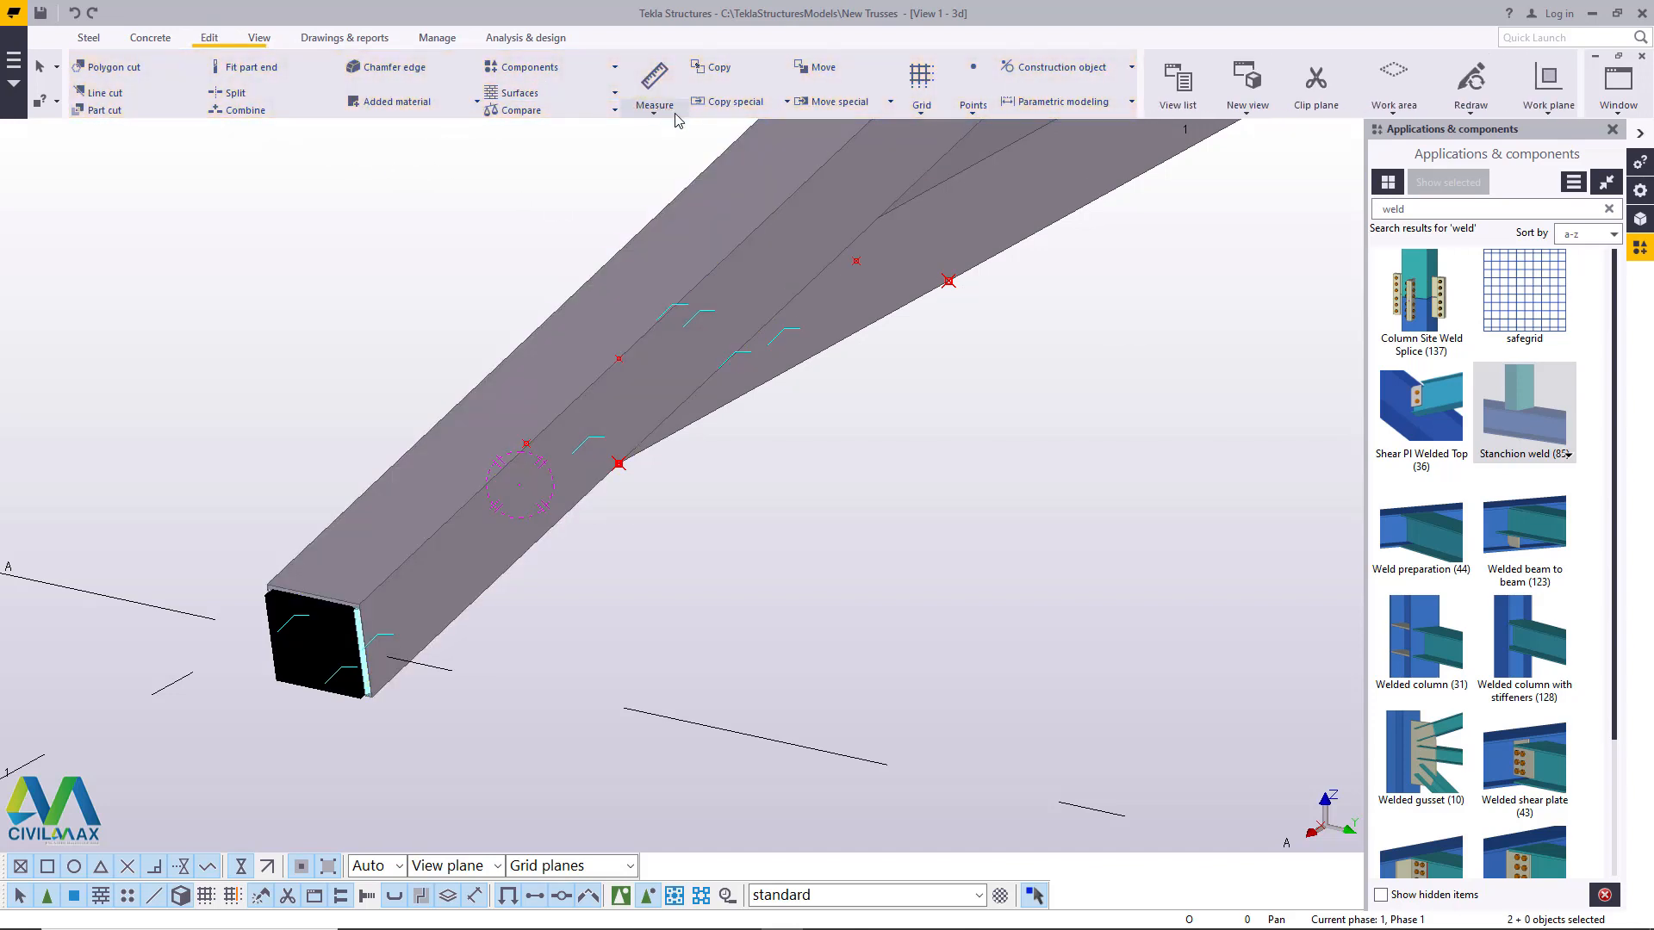
click(259, 38)
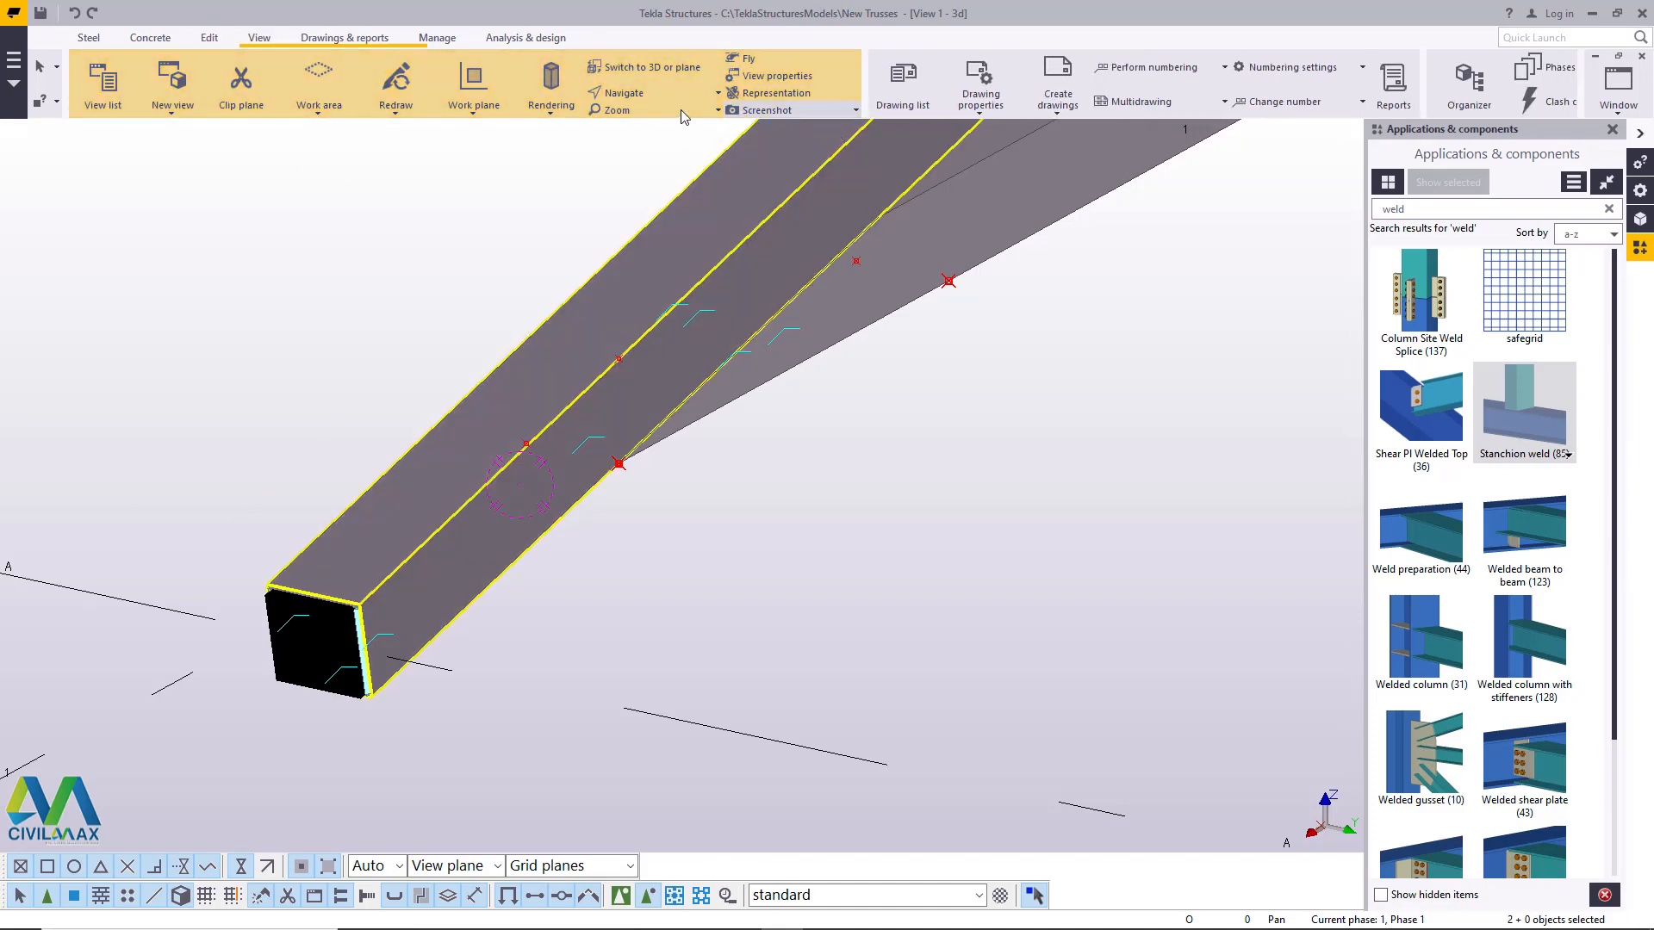
click(636, 96)
click(670, 155)
drag(621, 356, 703, 282)
right_click(703, 282)
click(772, 294)
scroll(552, 488, up, 2)
scroll(551, 487, up, 3)
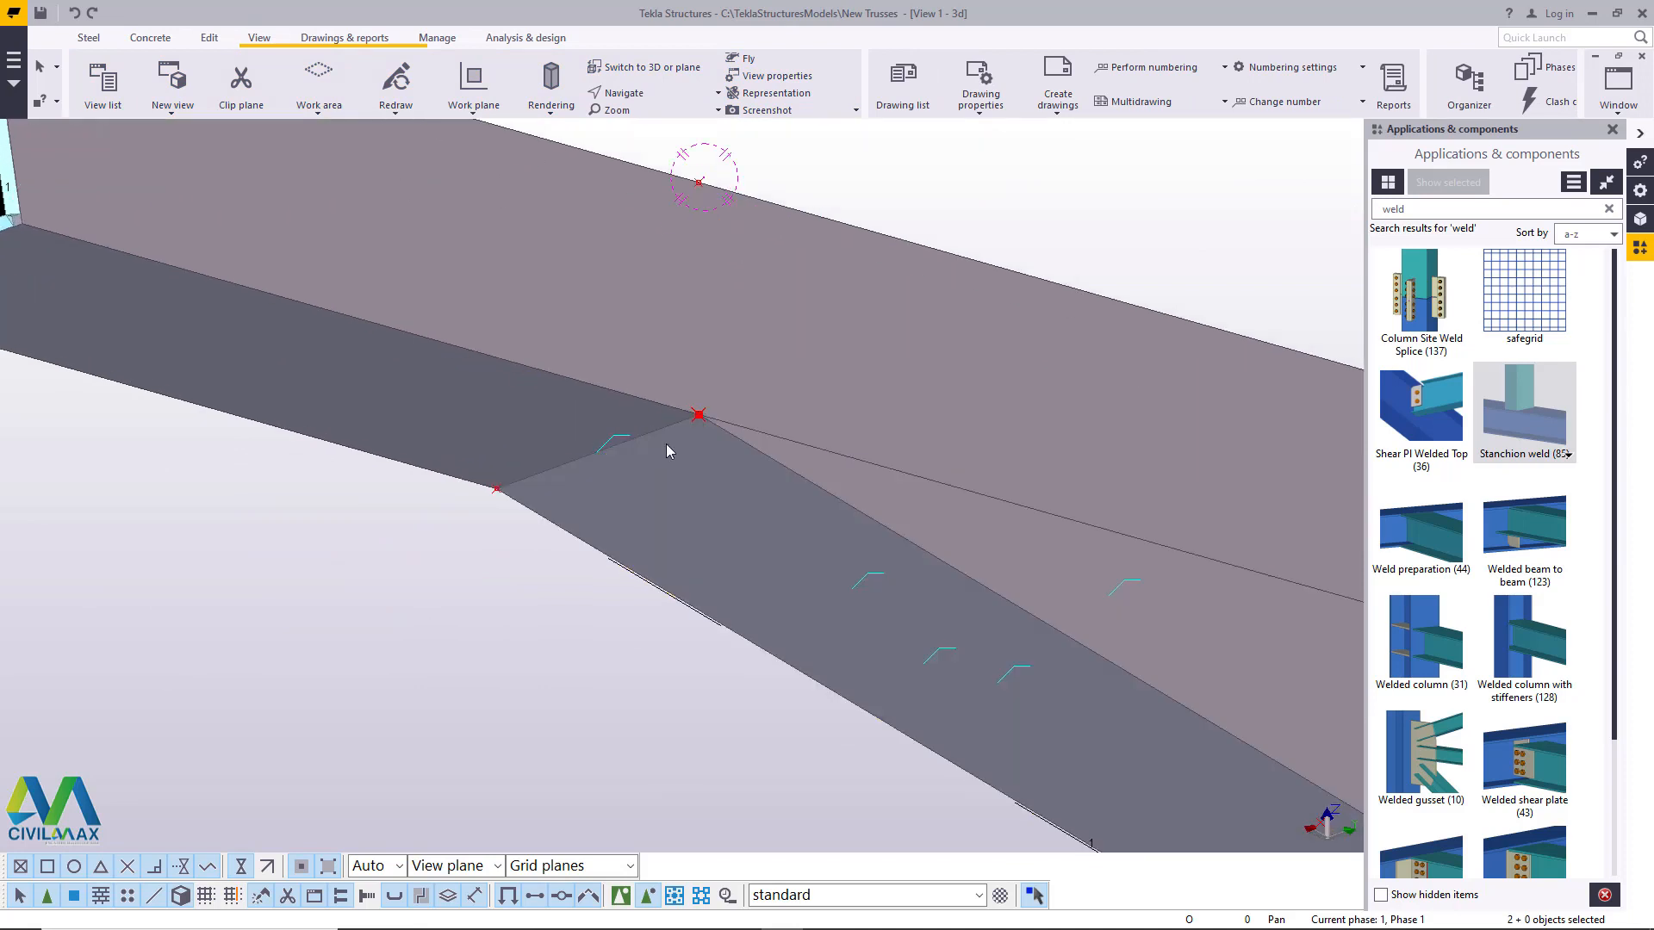
click(213, 40)
click(655, 105)
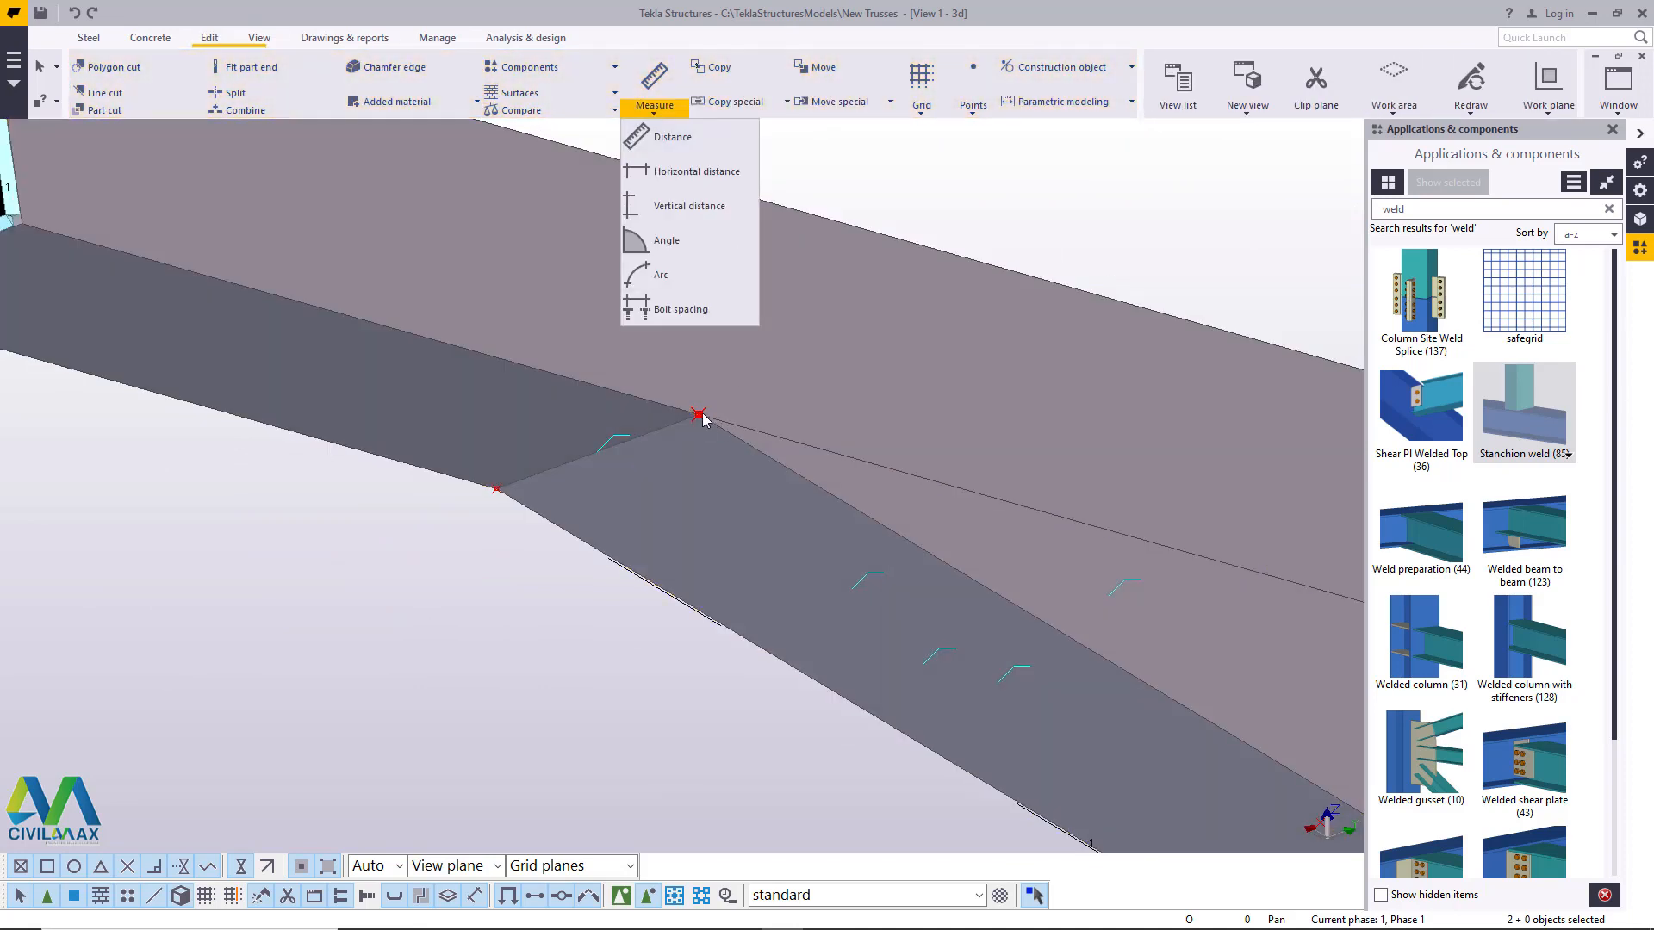
click(680, 137)
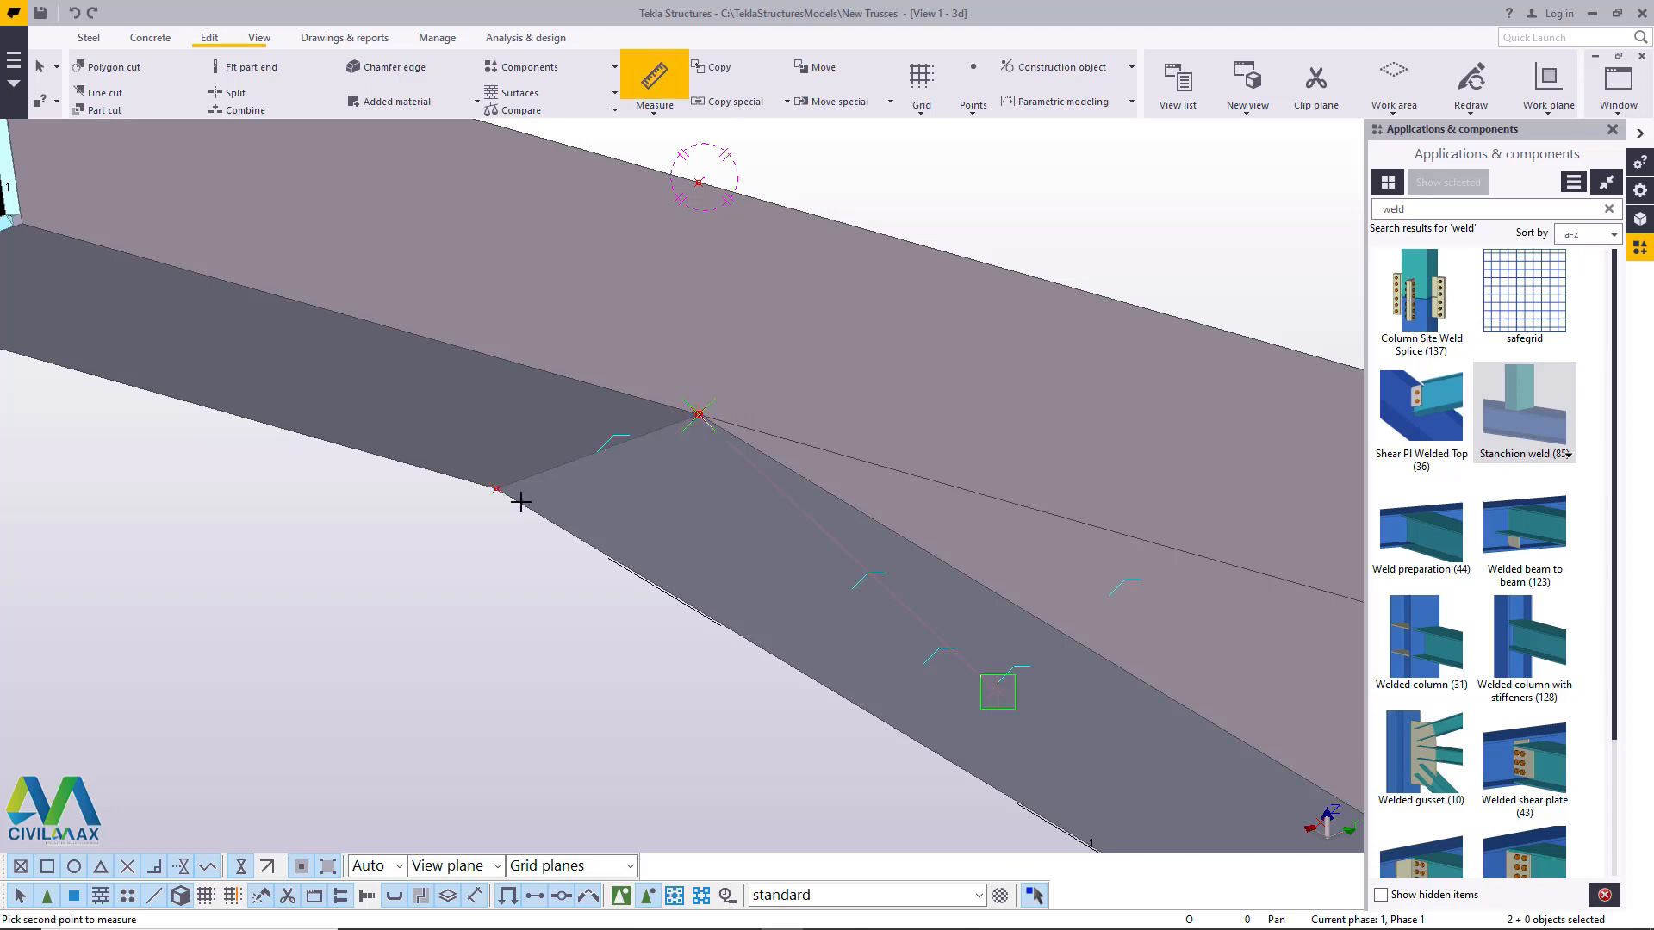
click(495, 492)
right_click(794, 259)
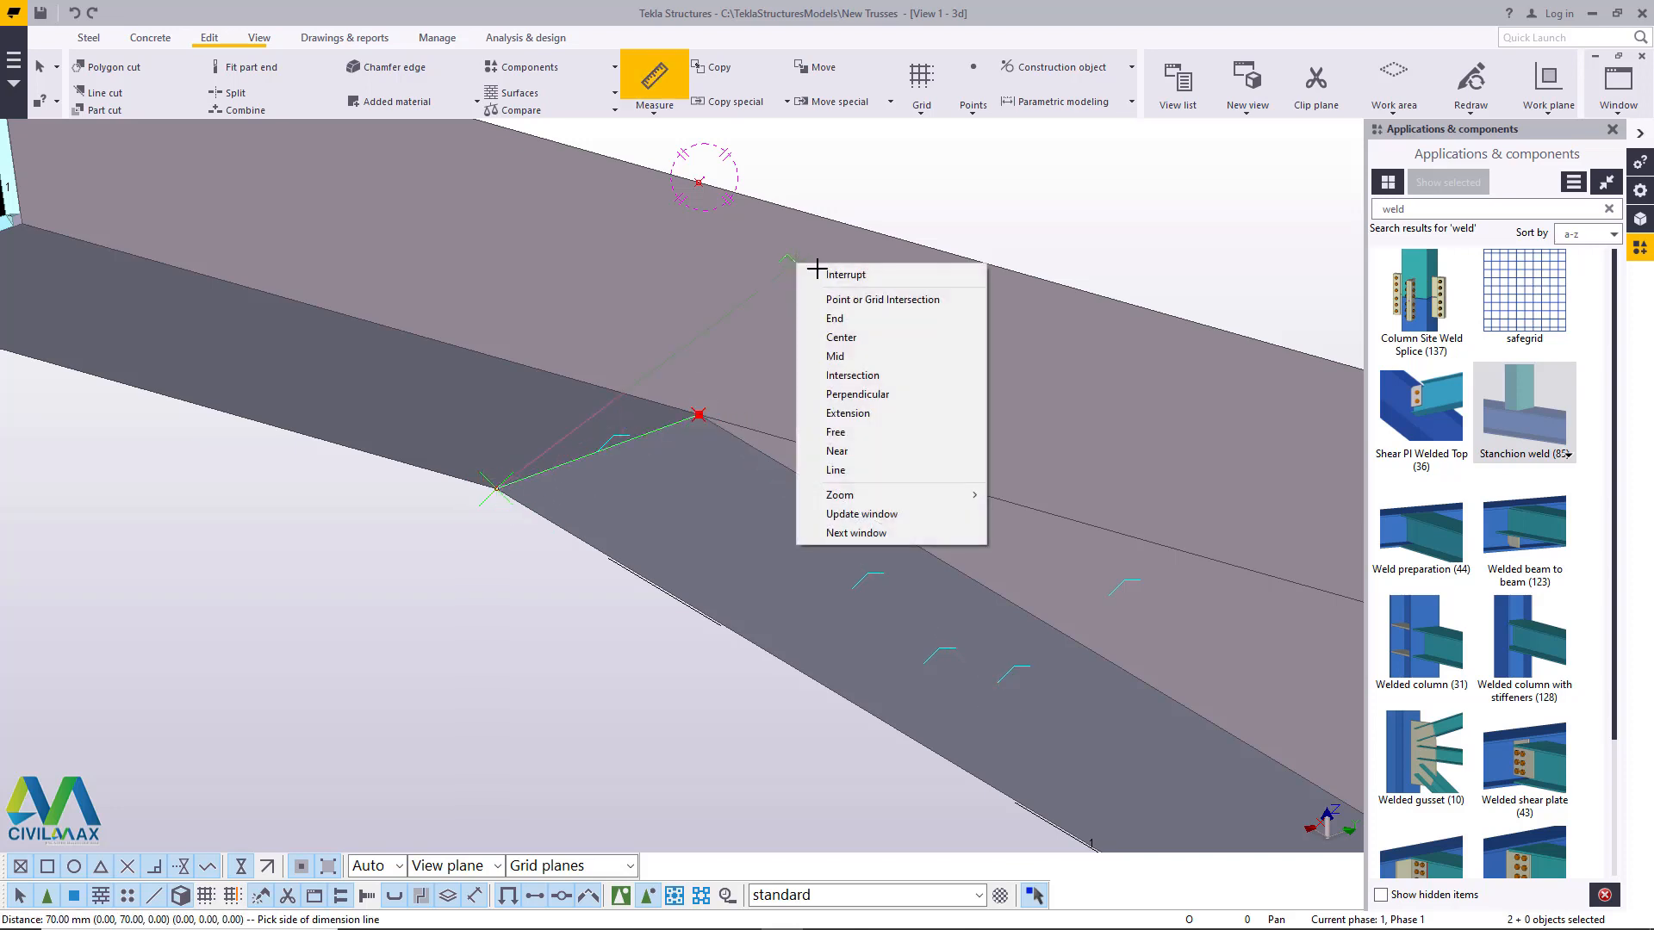
click(827, 267)
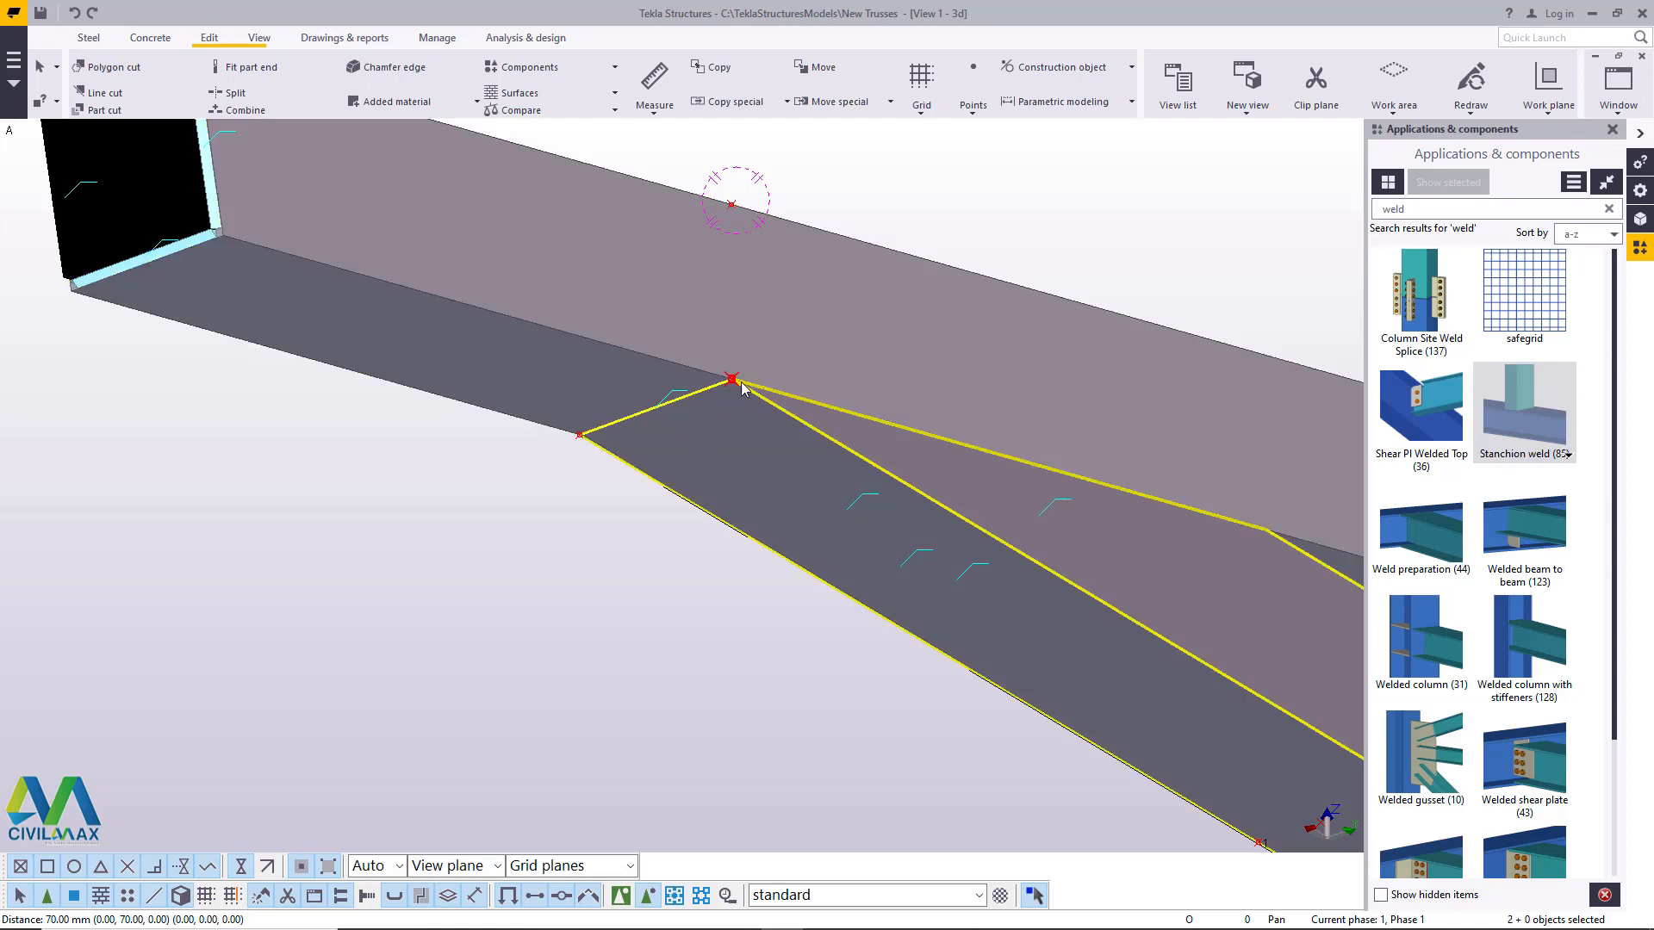
- Copy the tip point once linearly with dX -130, dY 0 and dZ 0, then end the command
right_click(993, 220)
mouse_move(1080, 318)
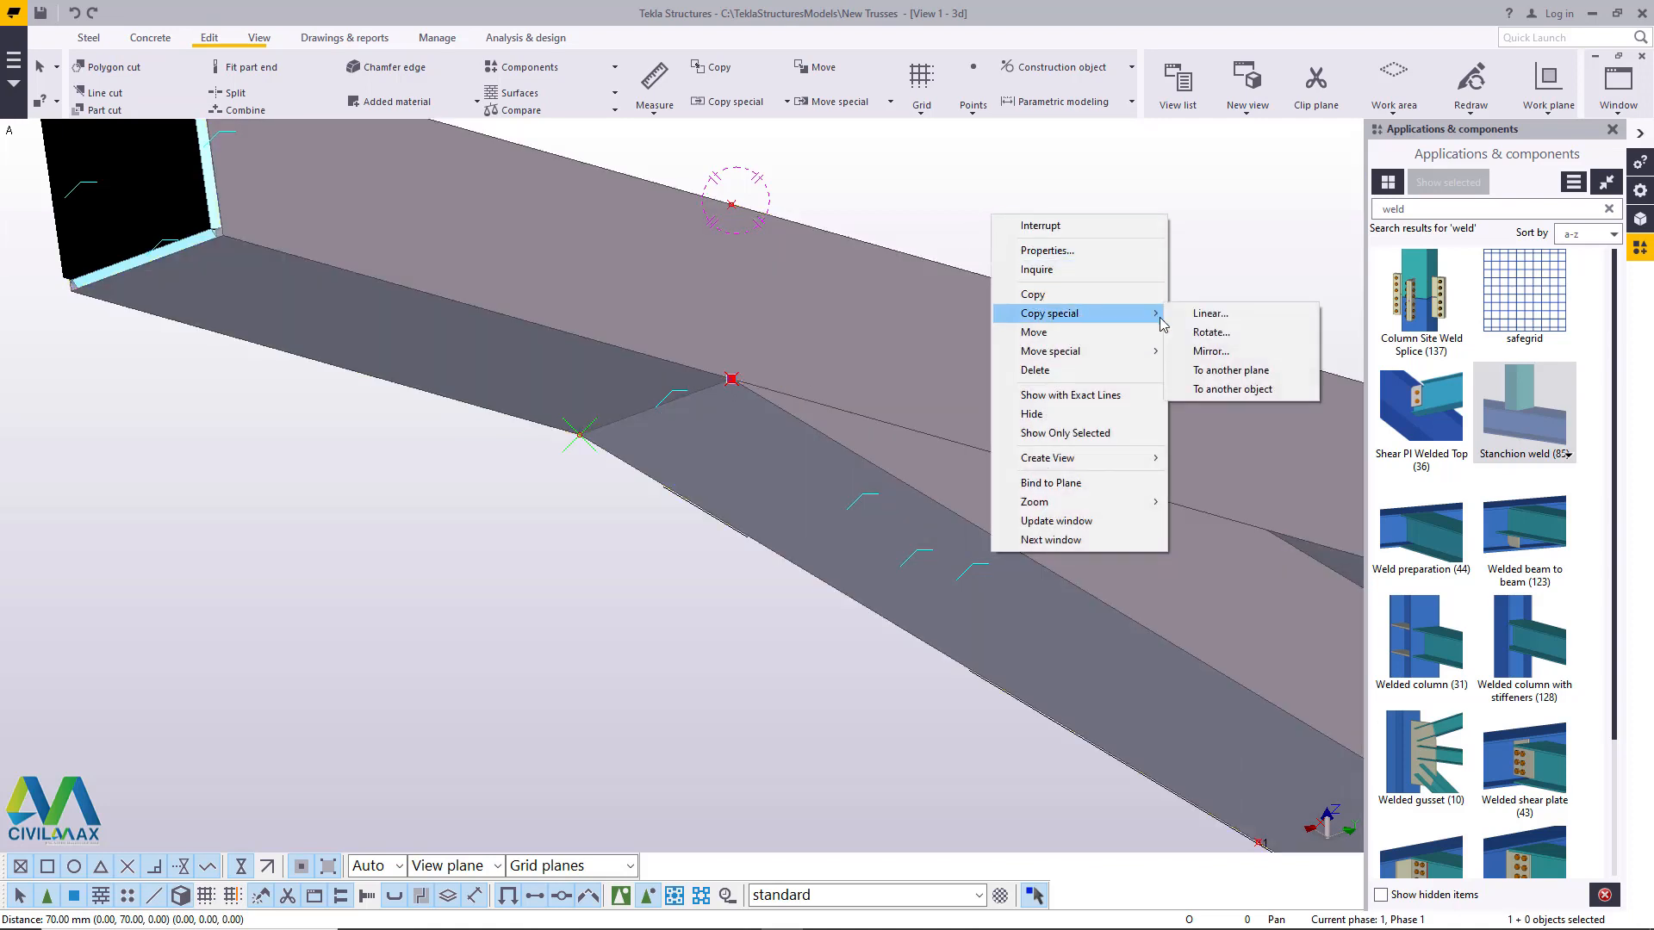
click(1235, 322)
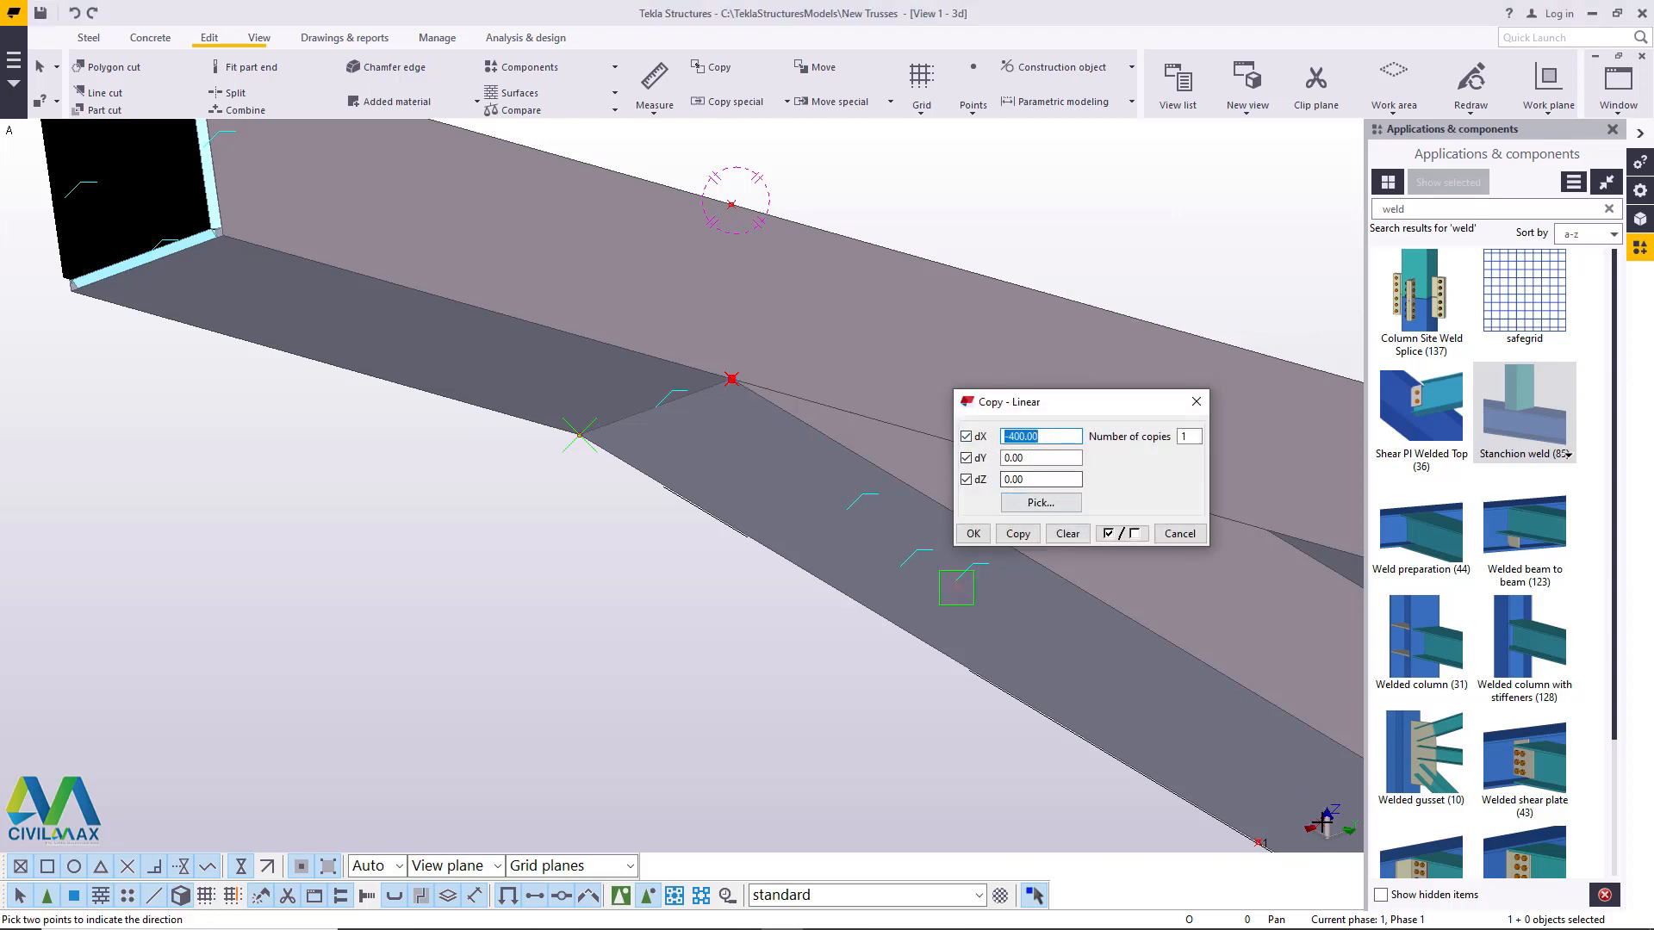
click(1055, 439)
key(BackSpace)
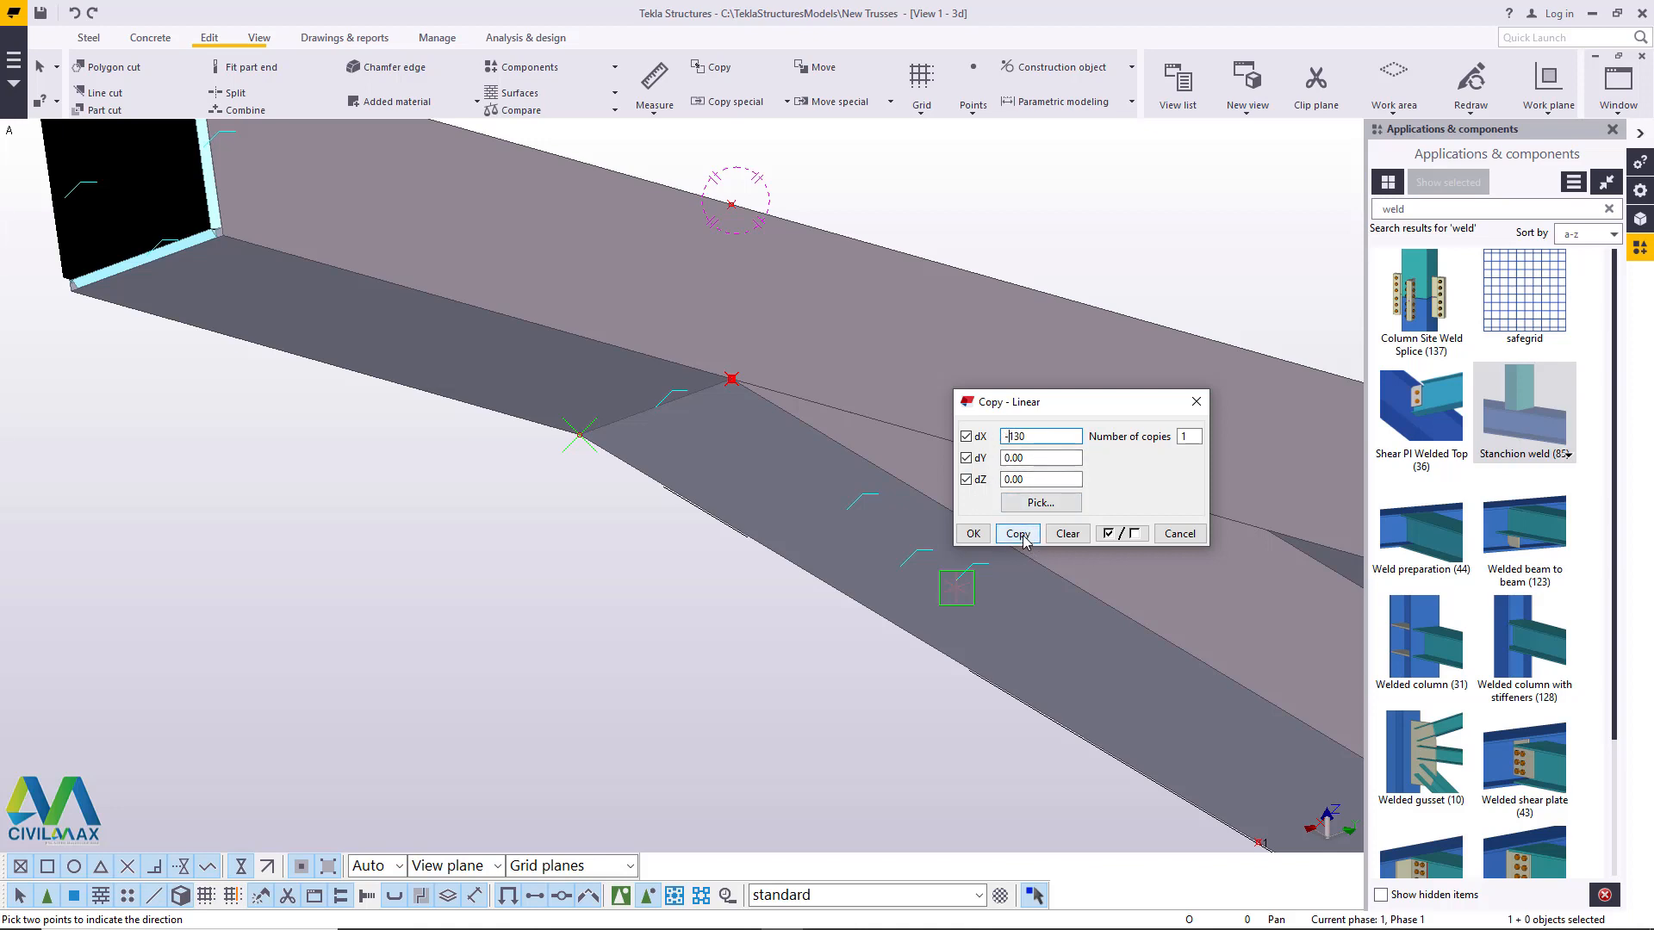
click(973, 533)
right_click(978, 212)
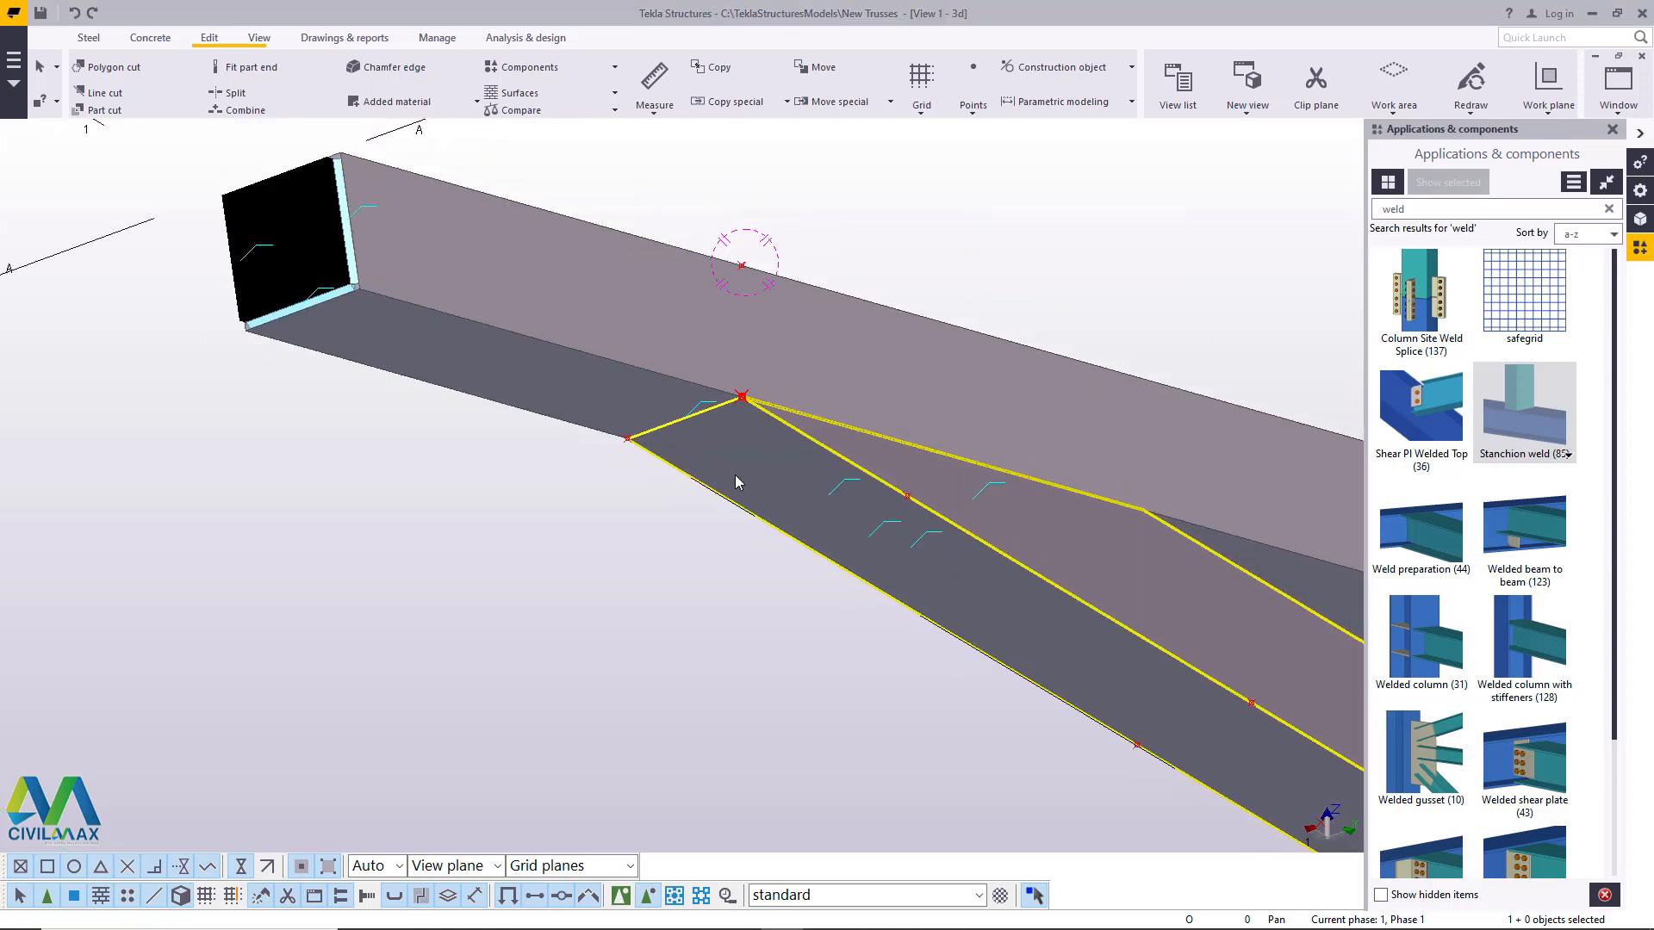
- Undo the last linear copy of the tip point
scroll(736, 476, down, 4)
scroll(733, 327, up, 5)
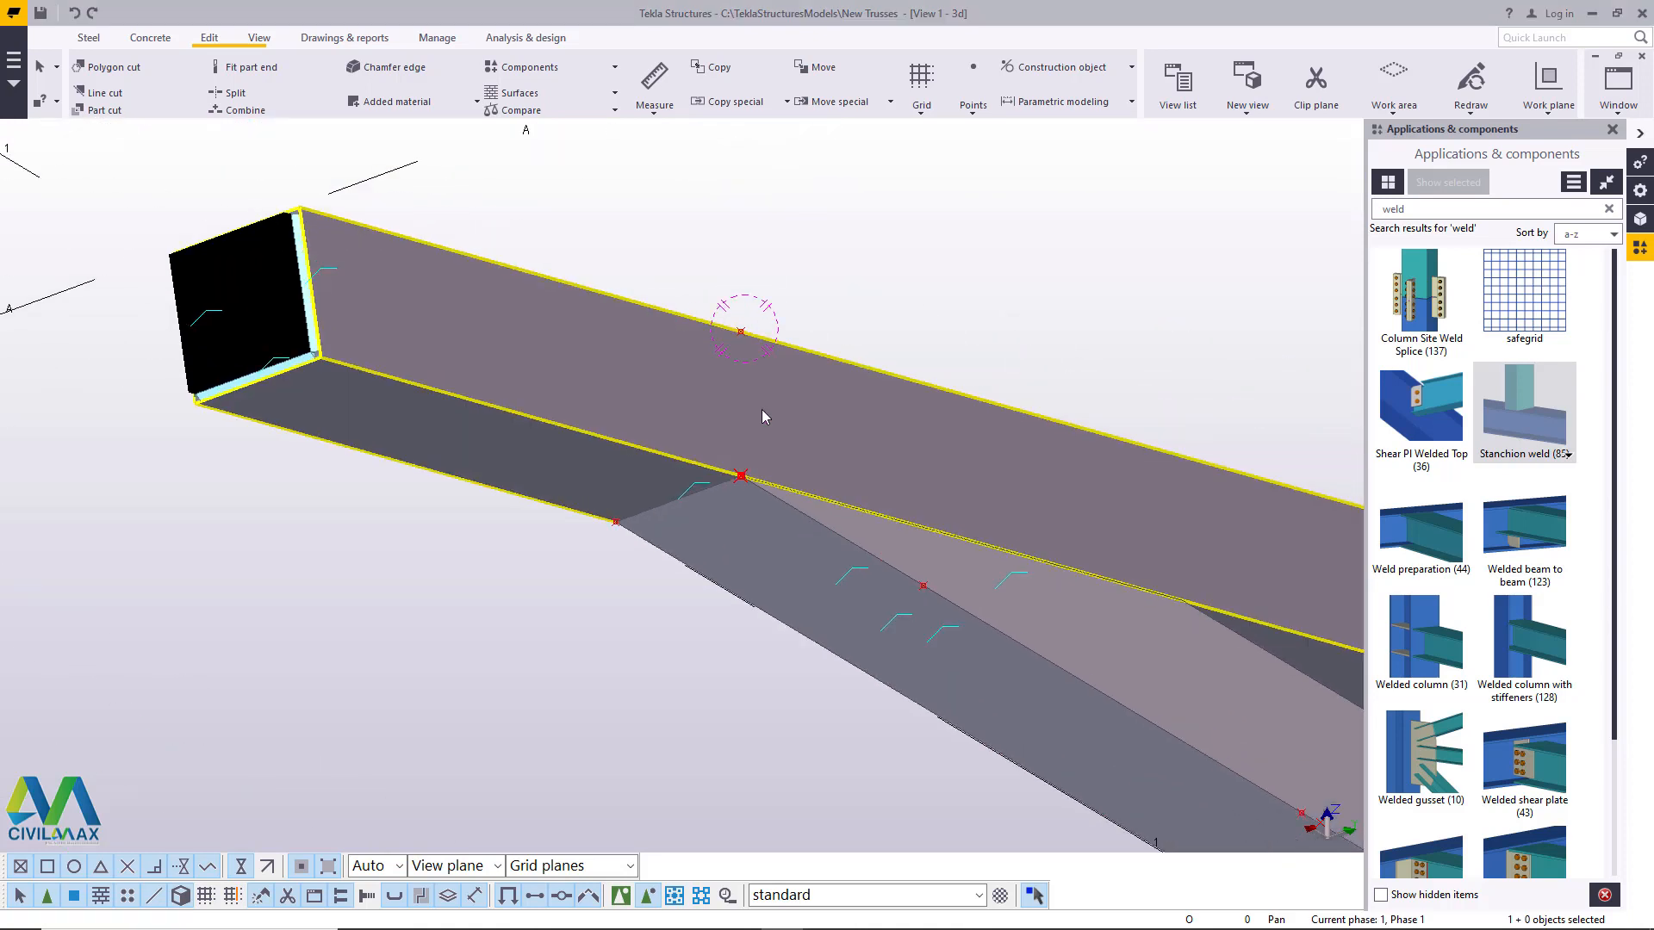
scroll(670, 443, down, 5)
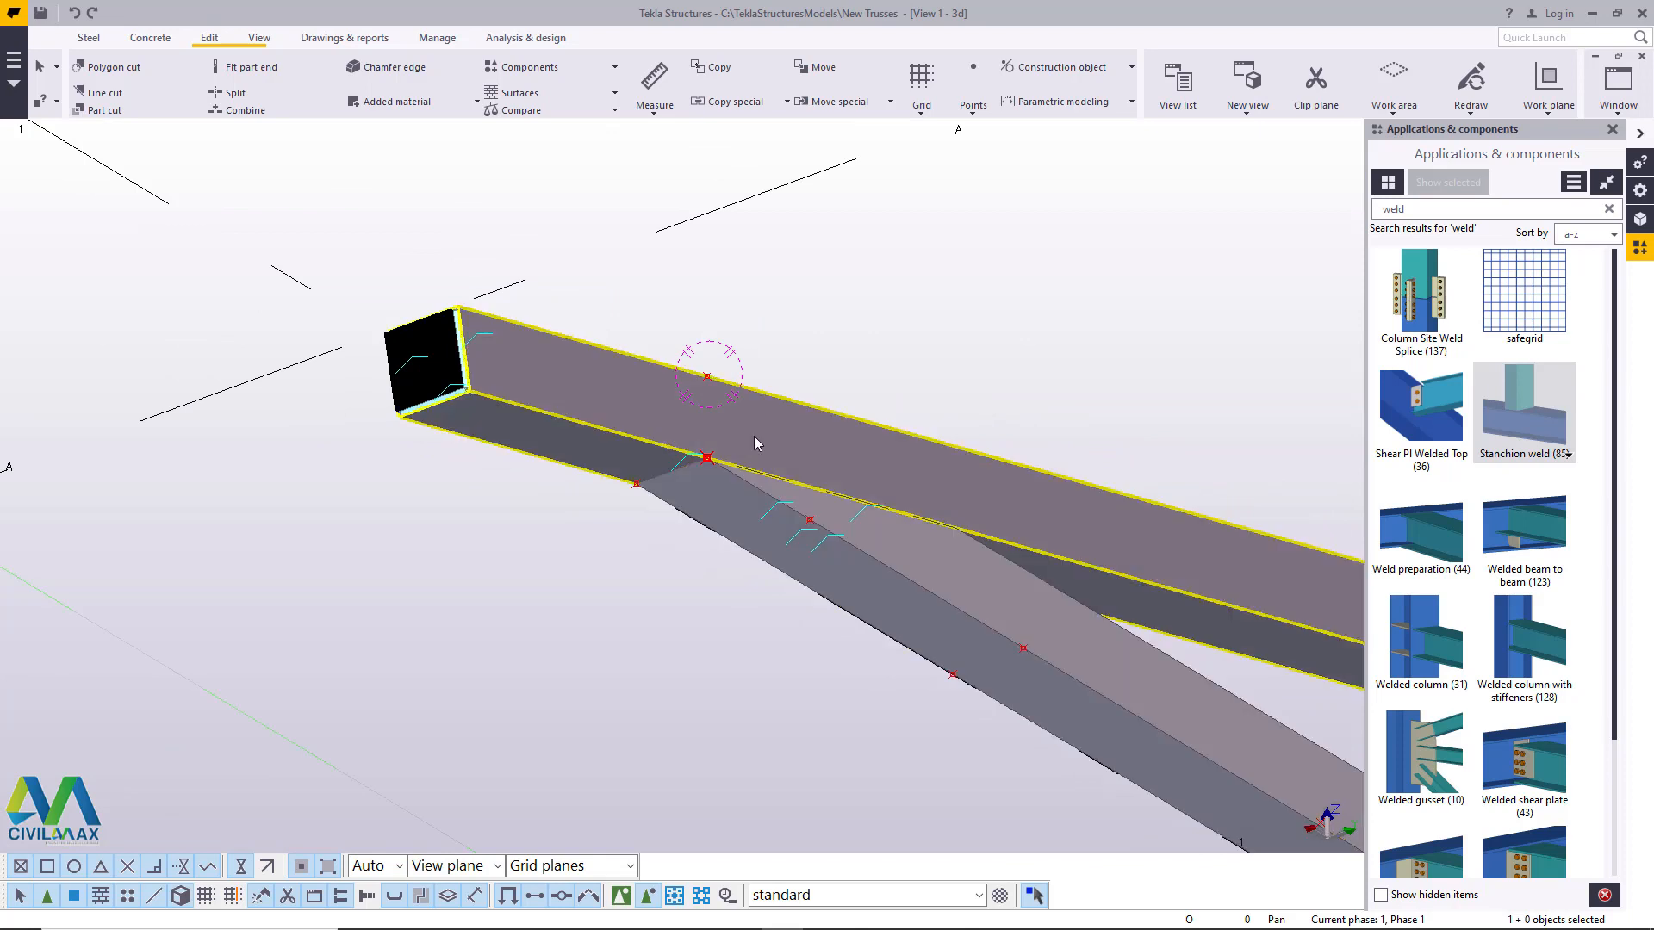
scroll(746, 469, down, 3)
scroll(686, 466, up, 4)
scroll(689, 463, up, 3)
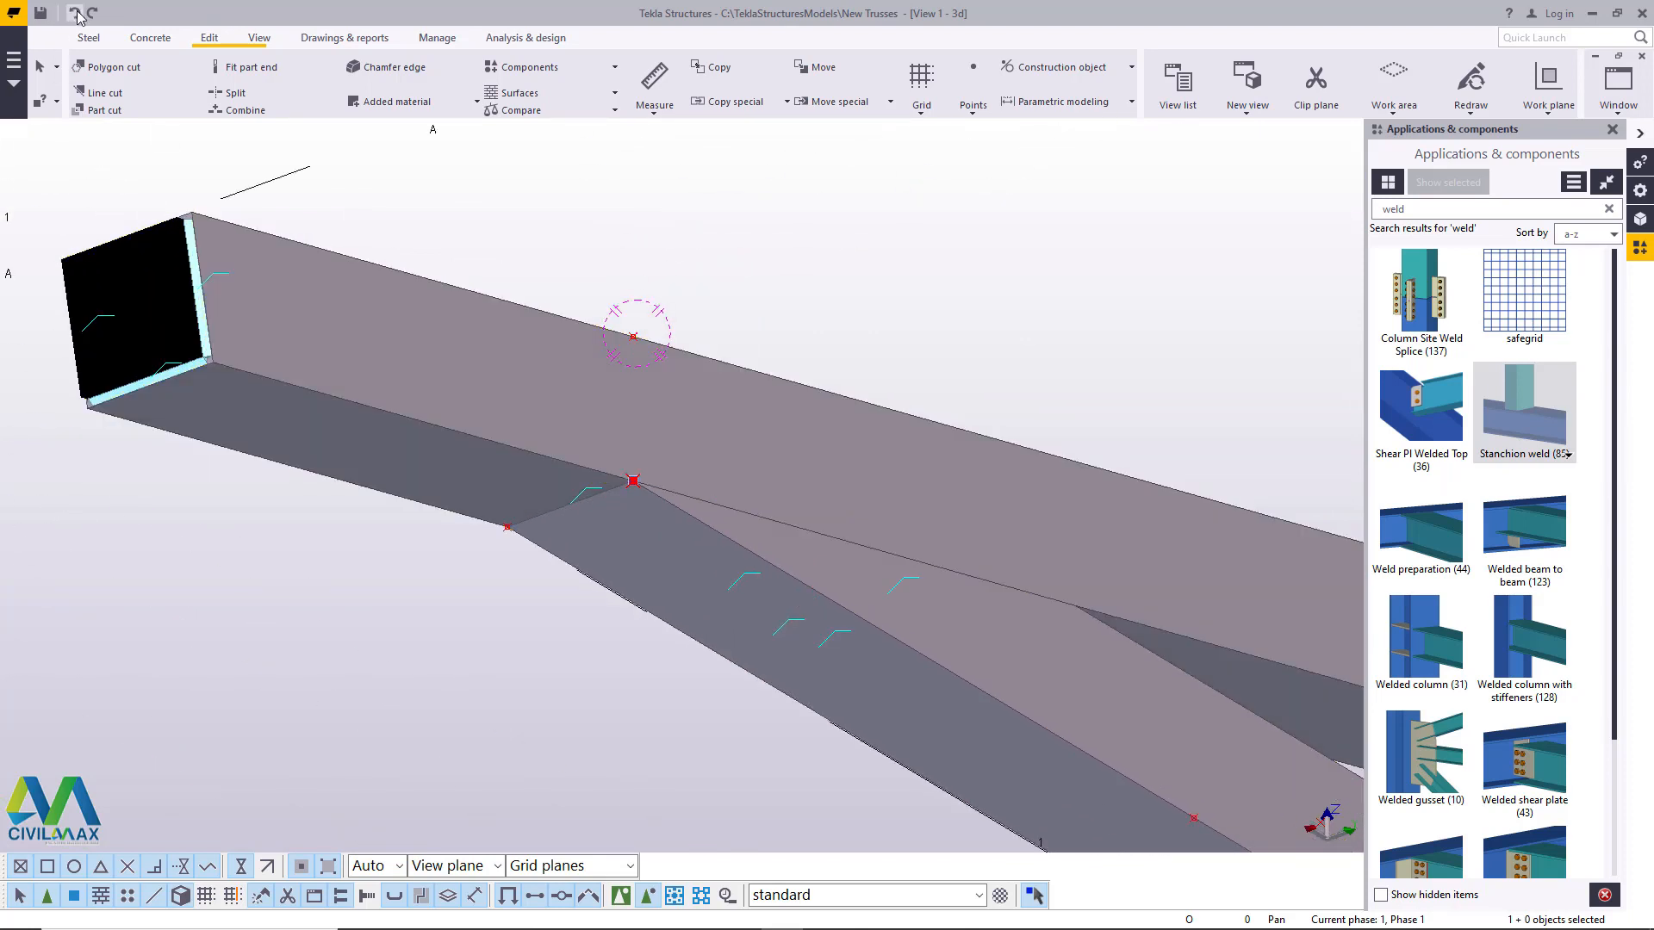
scroll(750, 507, up, 1)
- Start a linear copy of the tip point at the chord joint and set its dX to 0.00
click(622, 481)
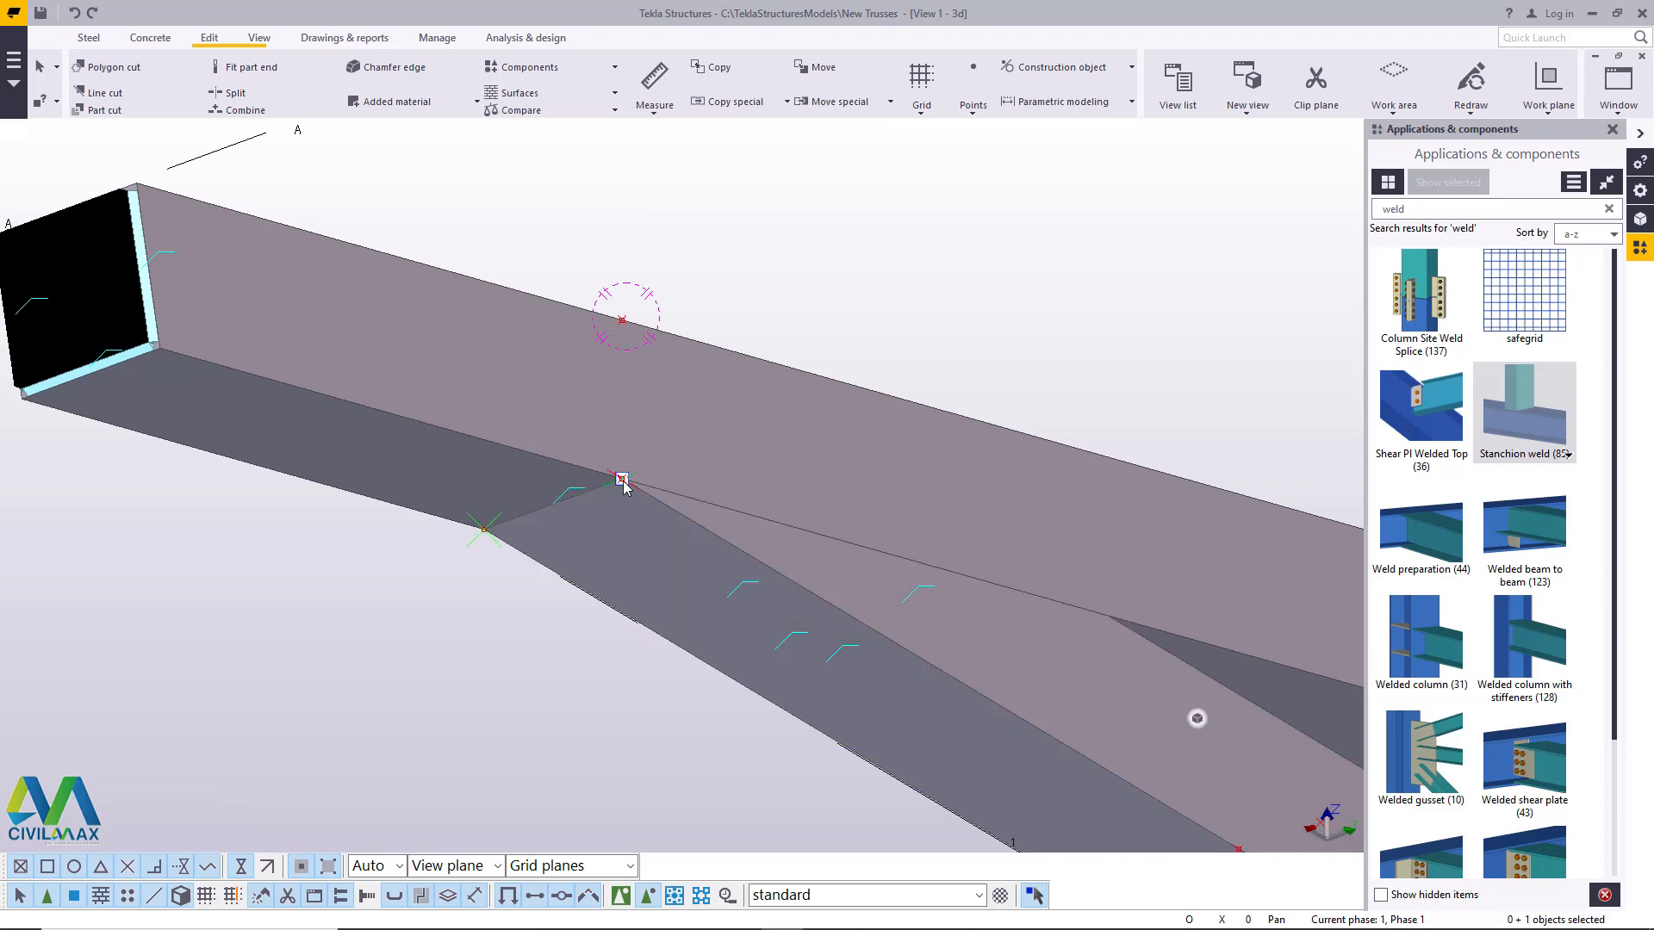
right_click(623, 481)
mouse_move(727, 579)
click(842, 582)
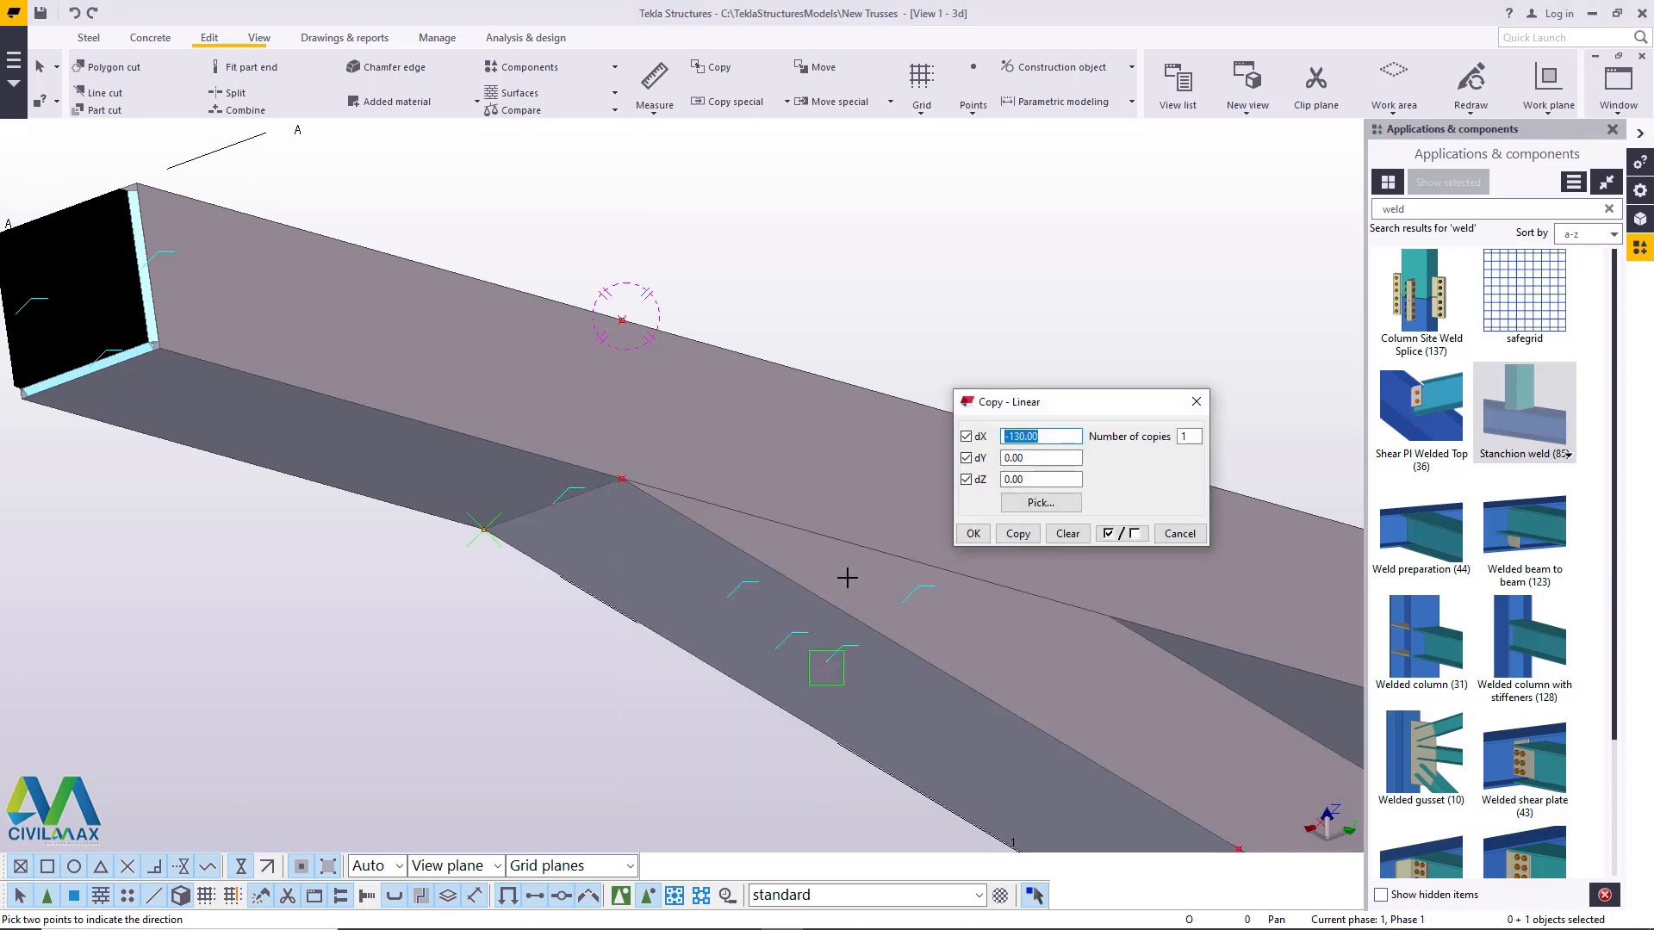
click(259, 37)
click(655, 98)
click(662, 121)
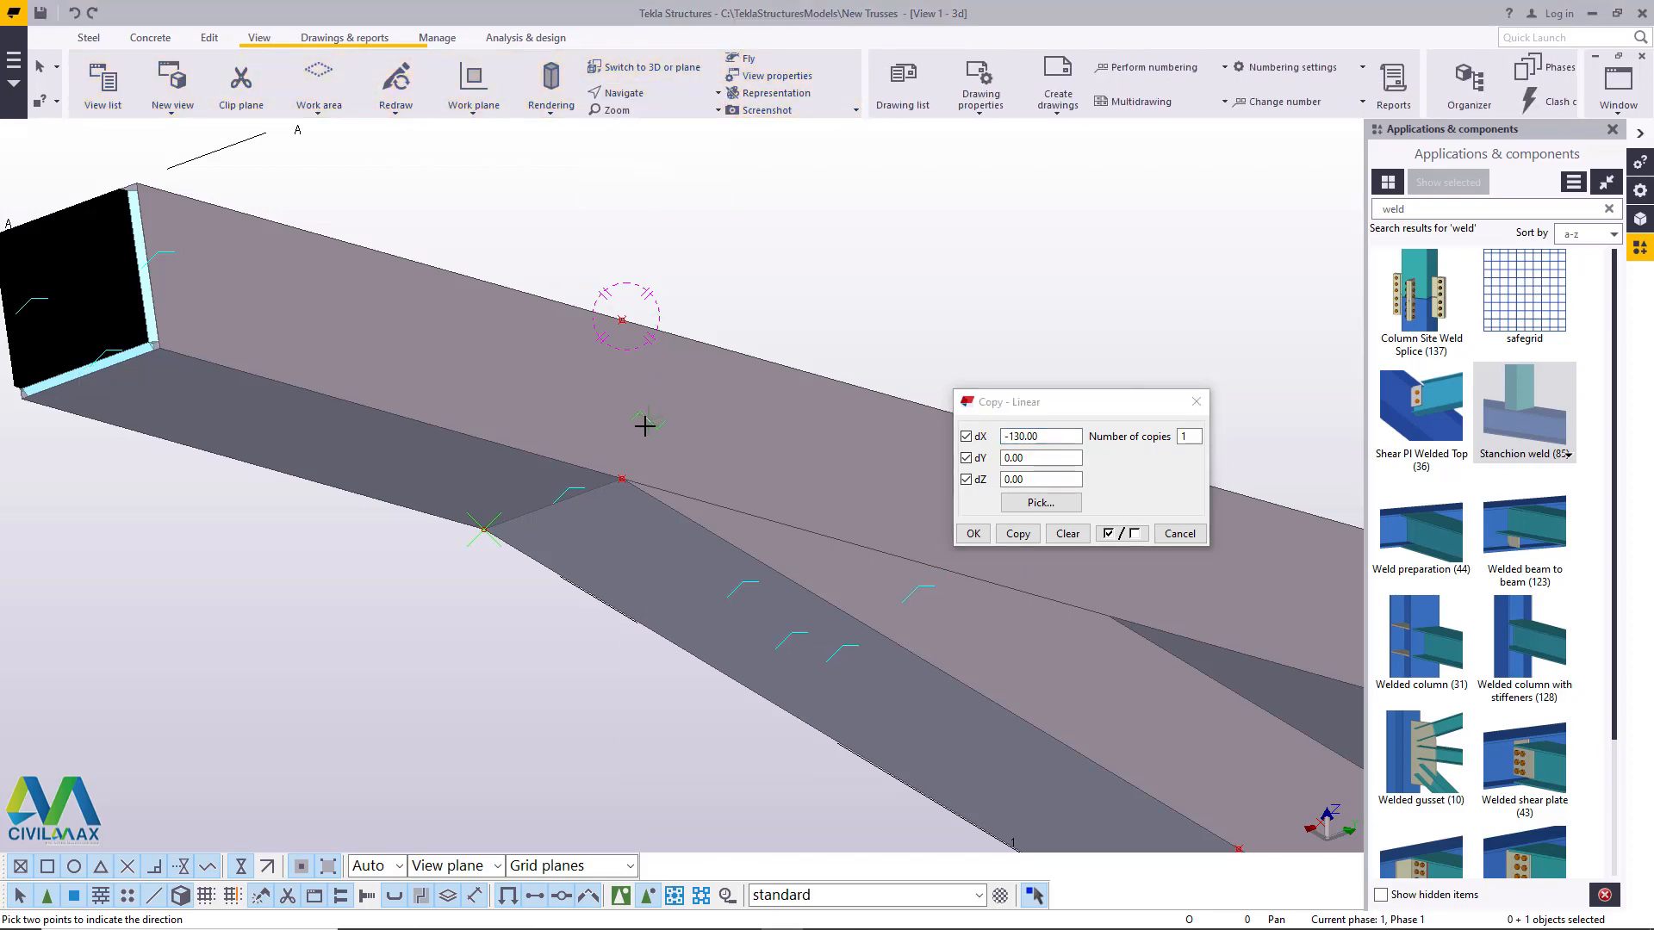
drag(646, 425, 589, 681)
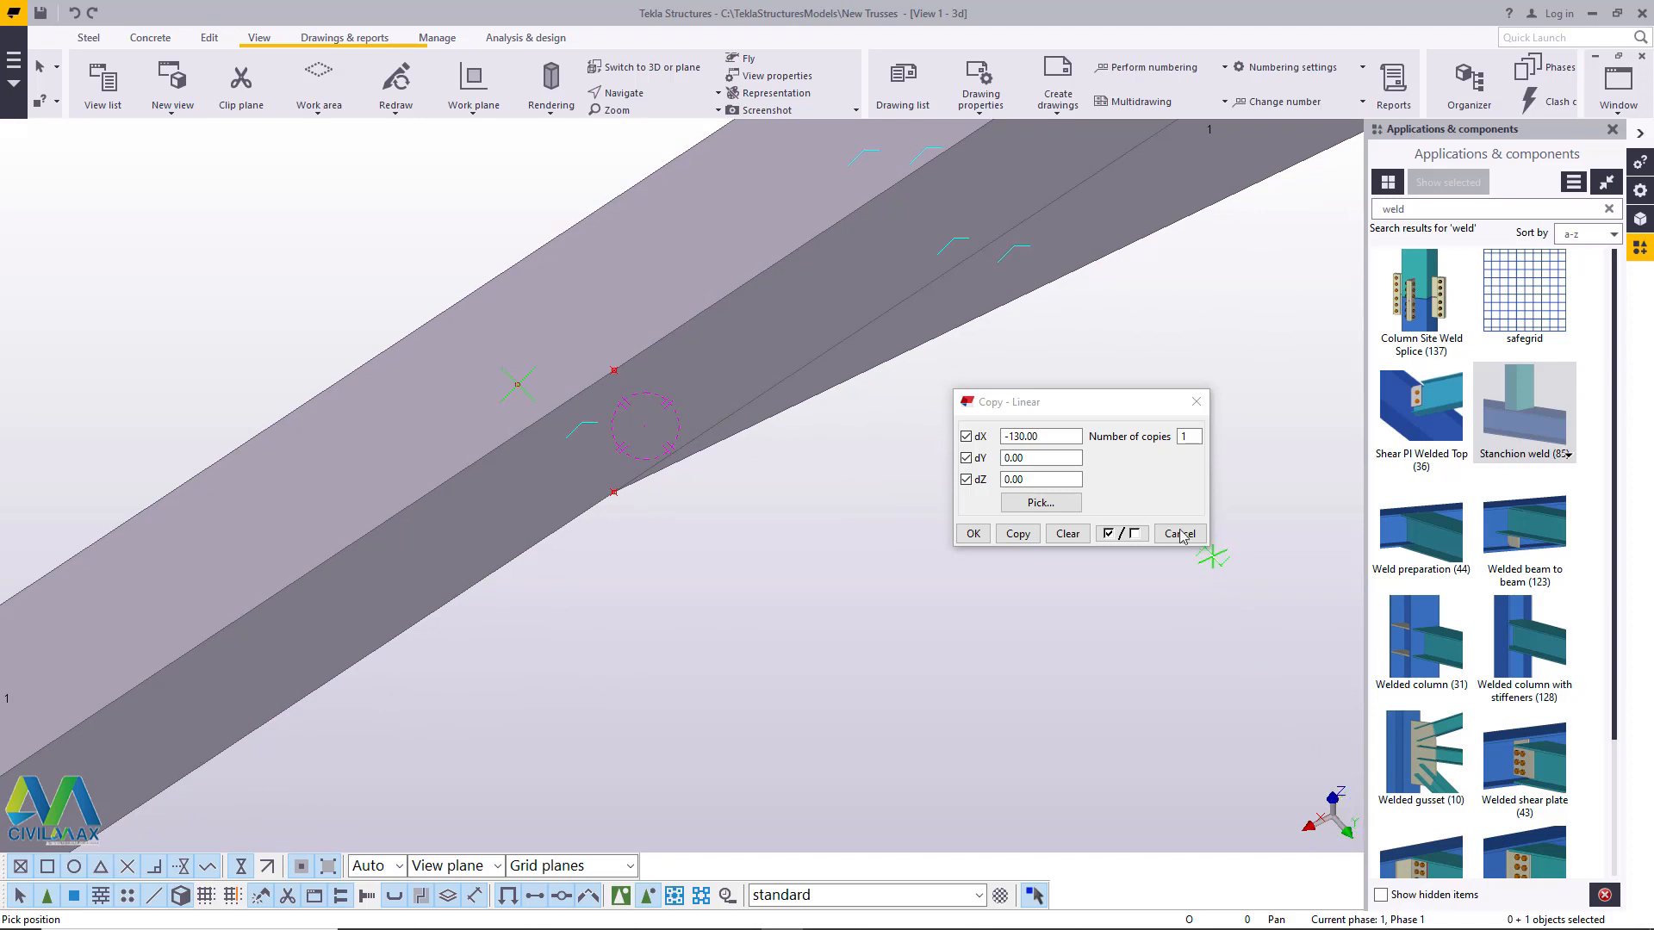
drag(1046, 436, 1012, 436)
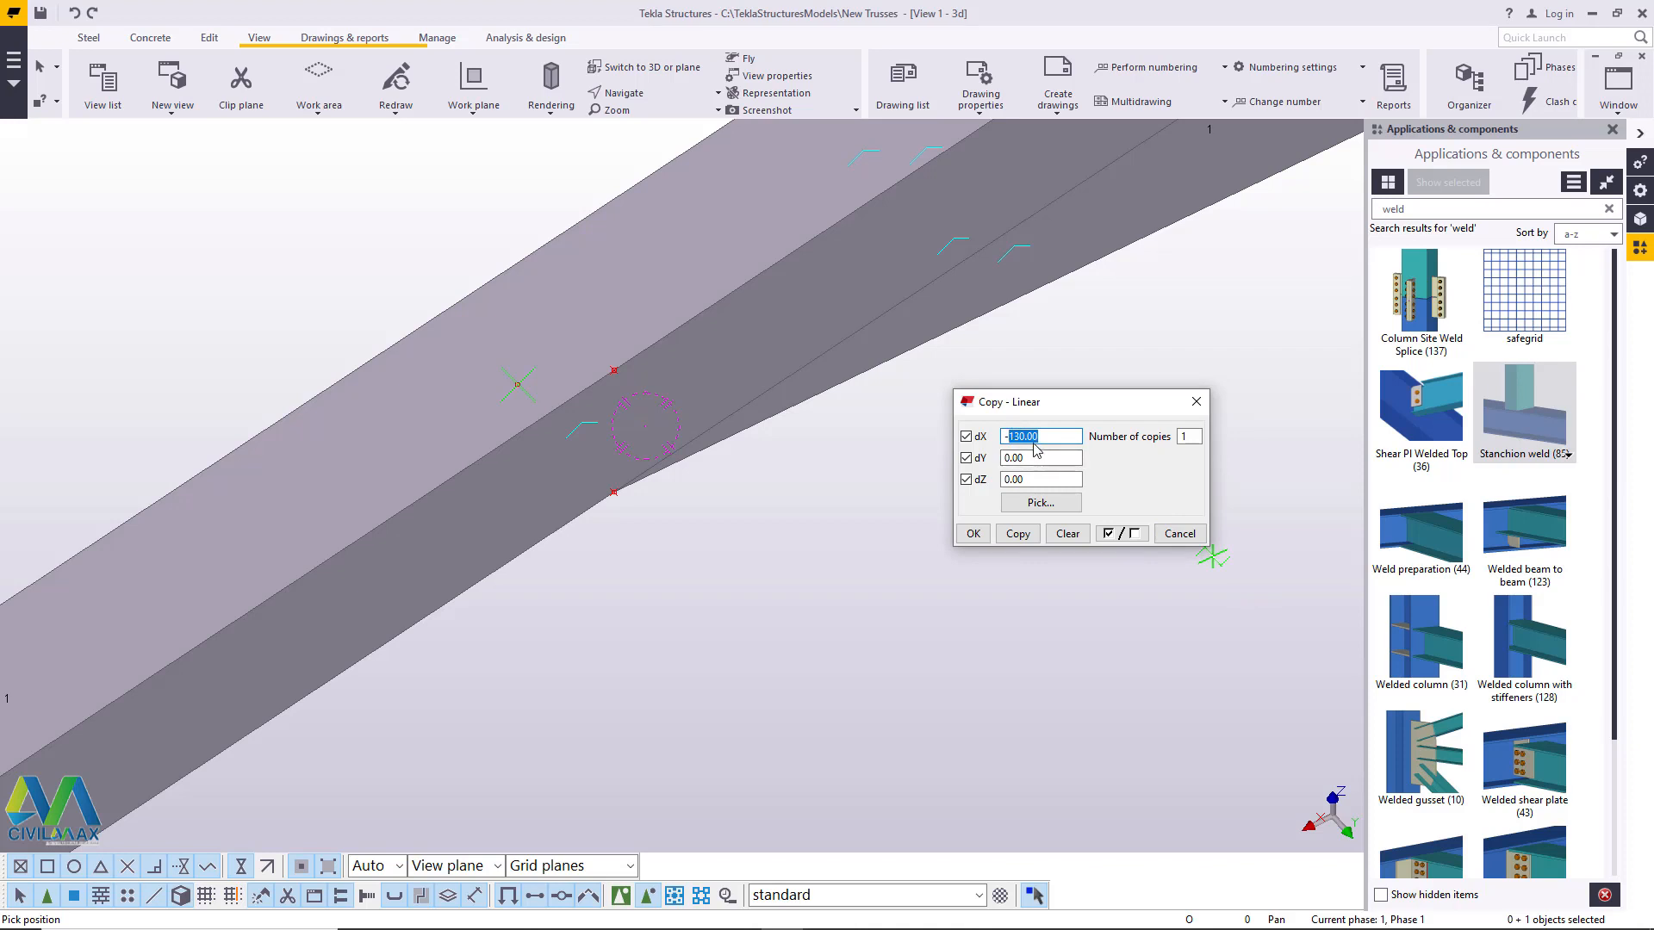
right_click(1018, 437)
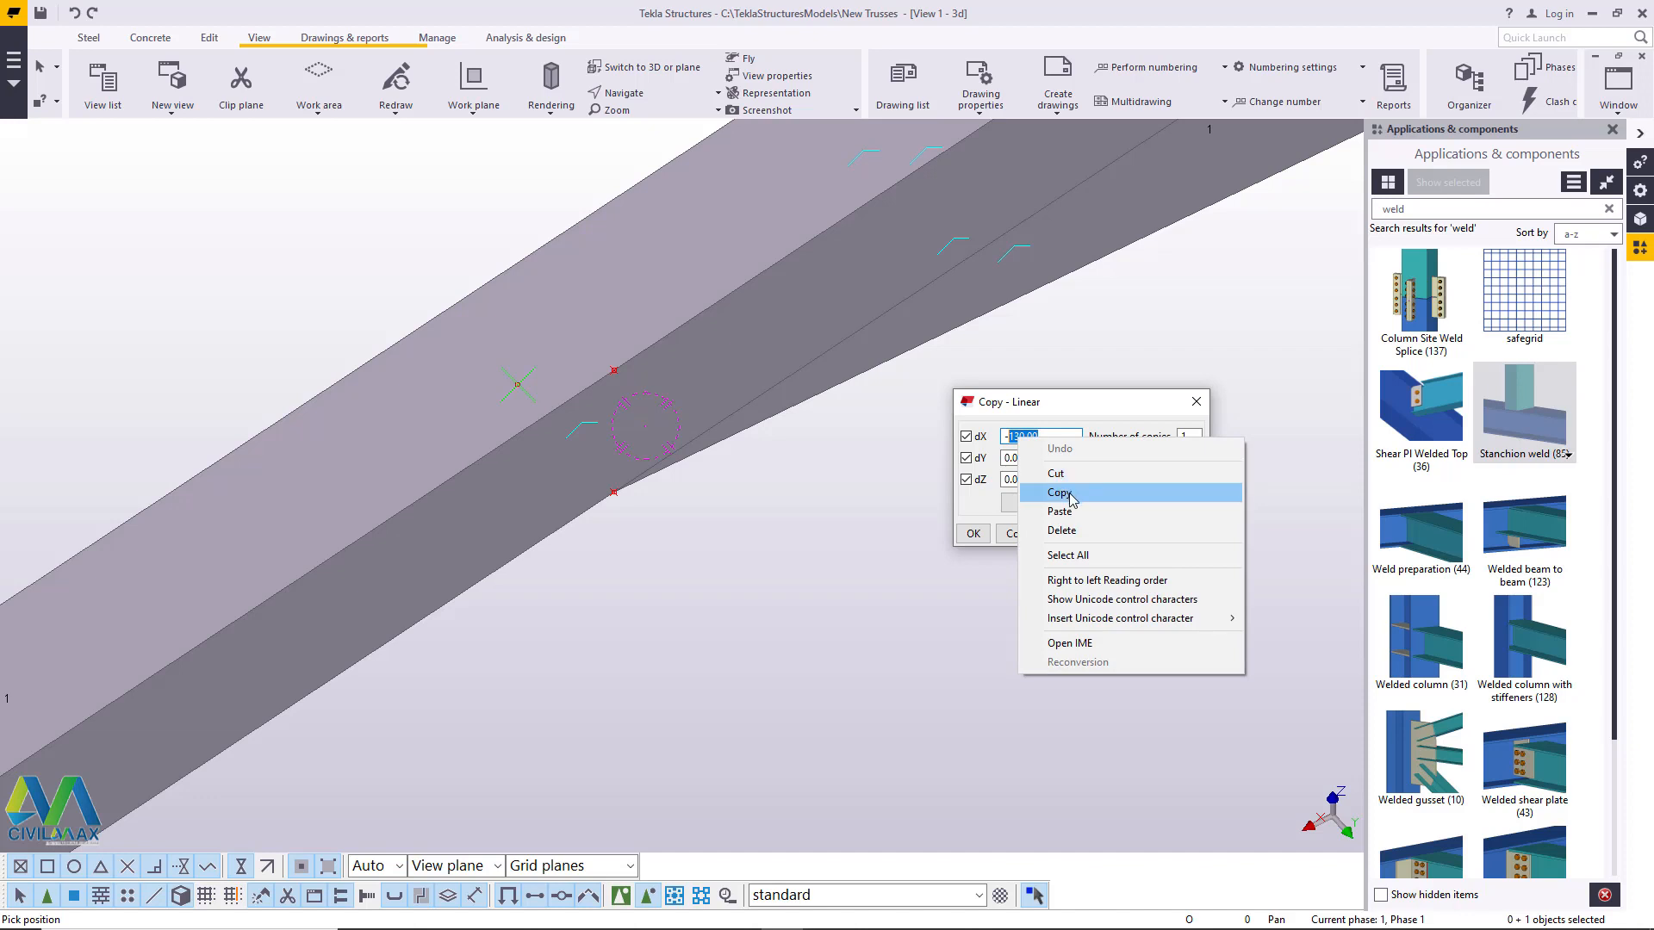
click(1061, 493)
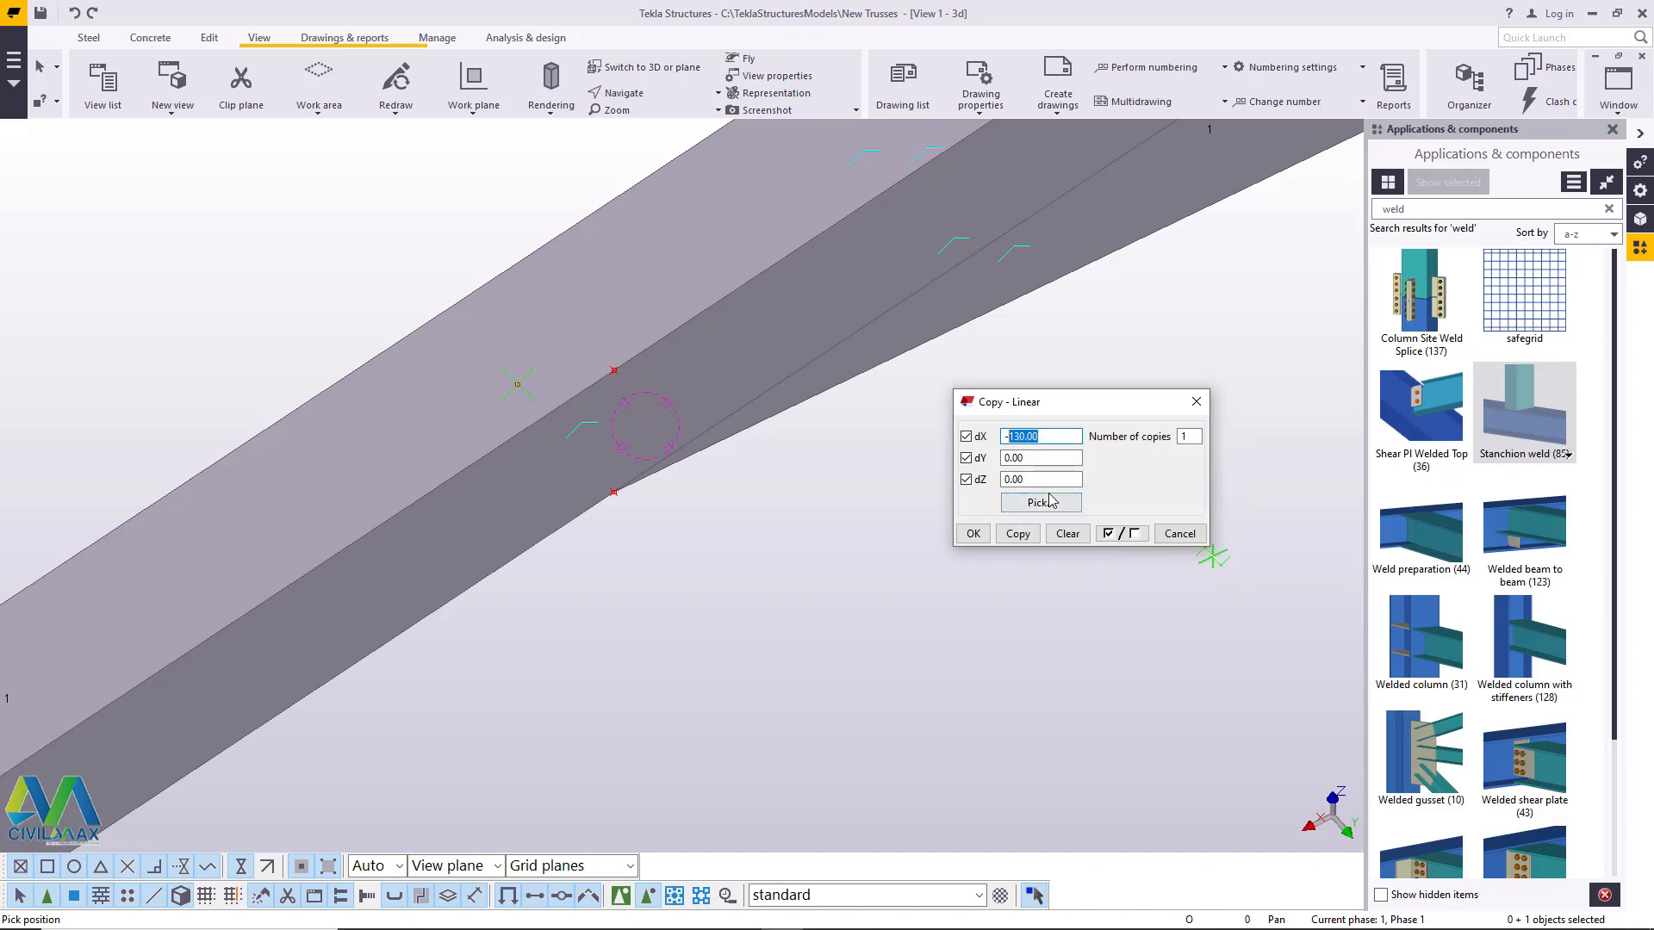
double_click(1030, 459)
right_click(1030, 459)
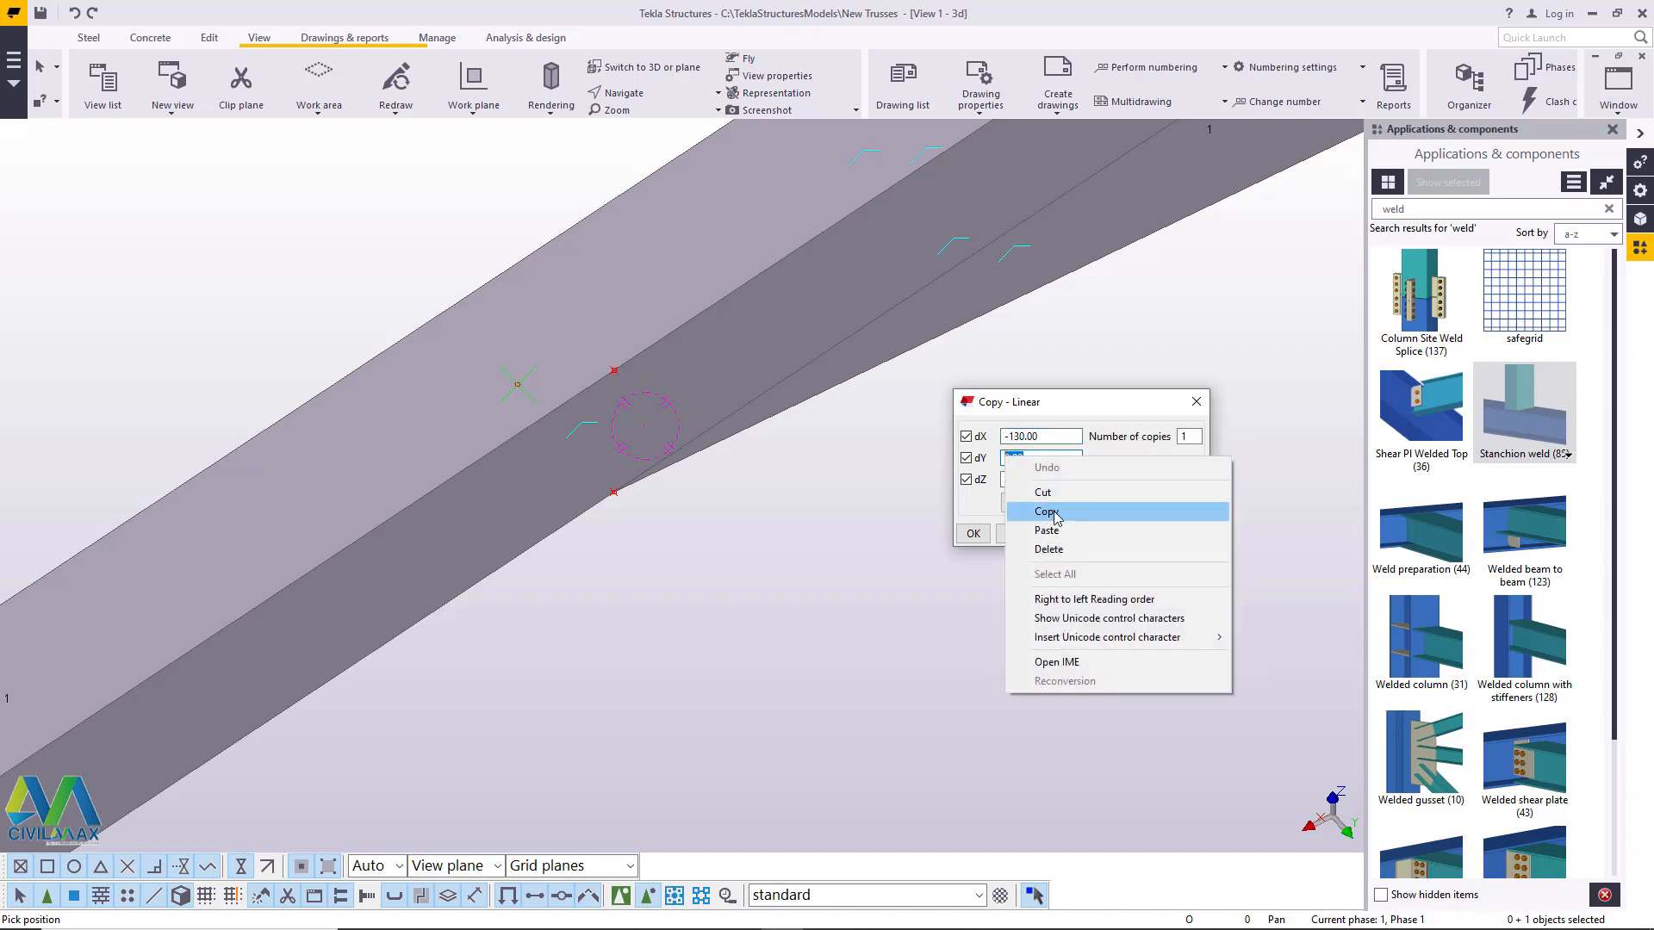
click(1053, 508)
right_click(1019, 454)
click(1056, 523)
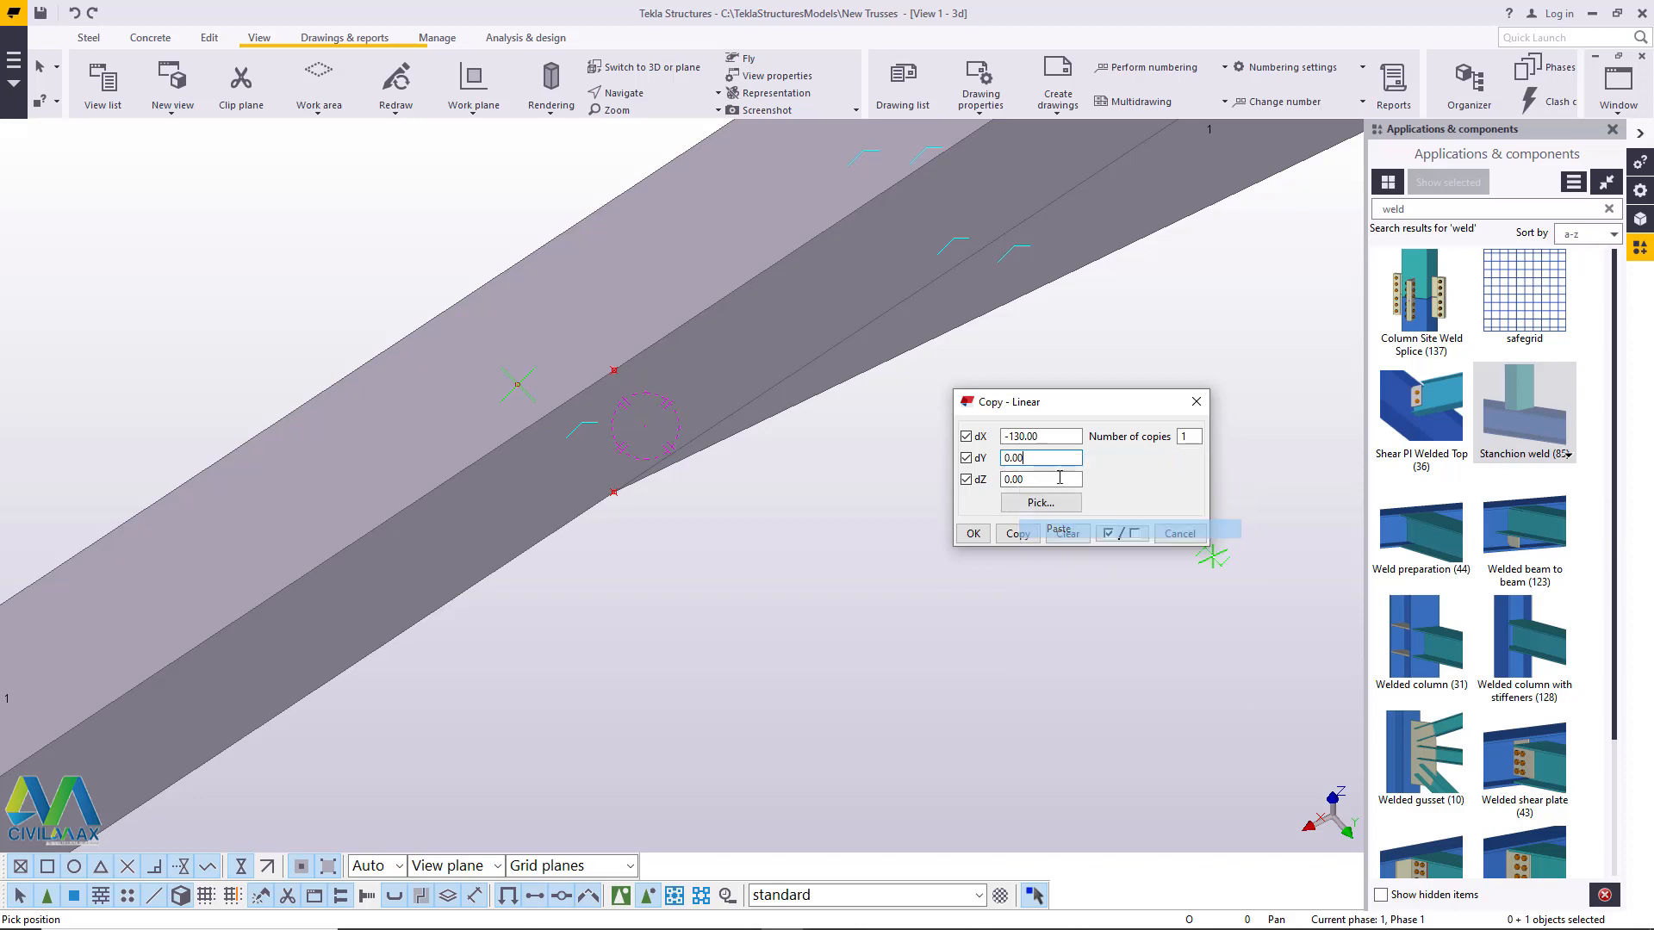
double_click(1047, 436)
right_click(1018, 431)
click(1055, 499)
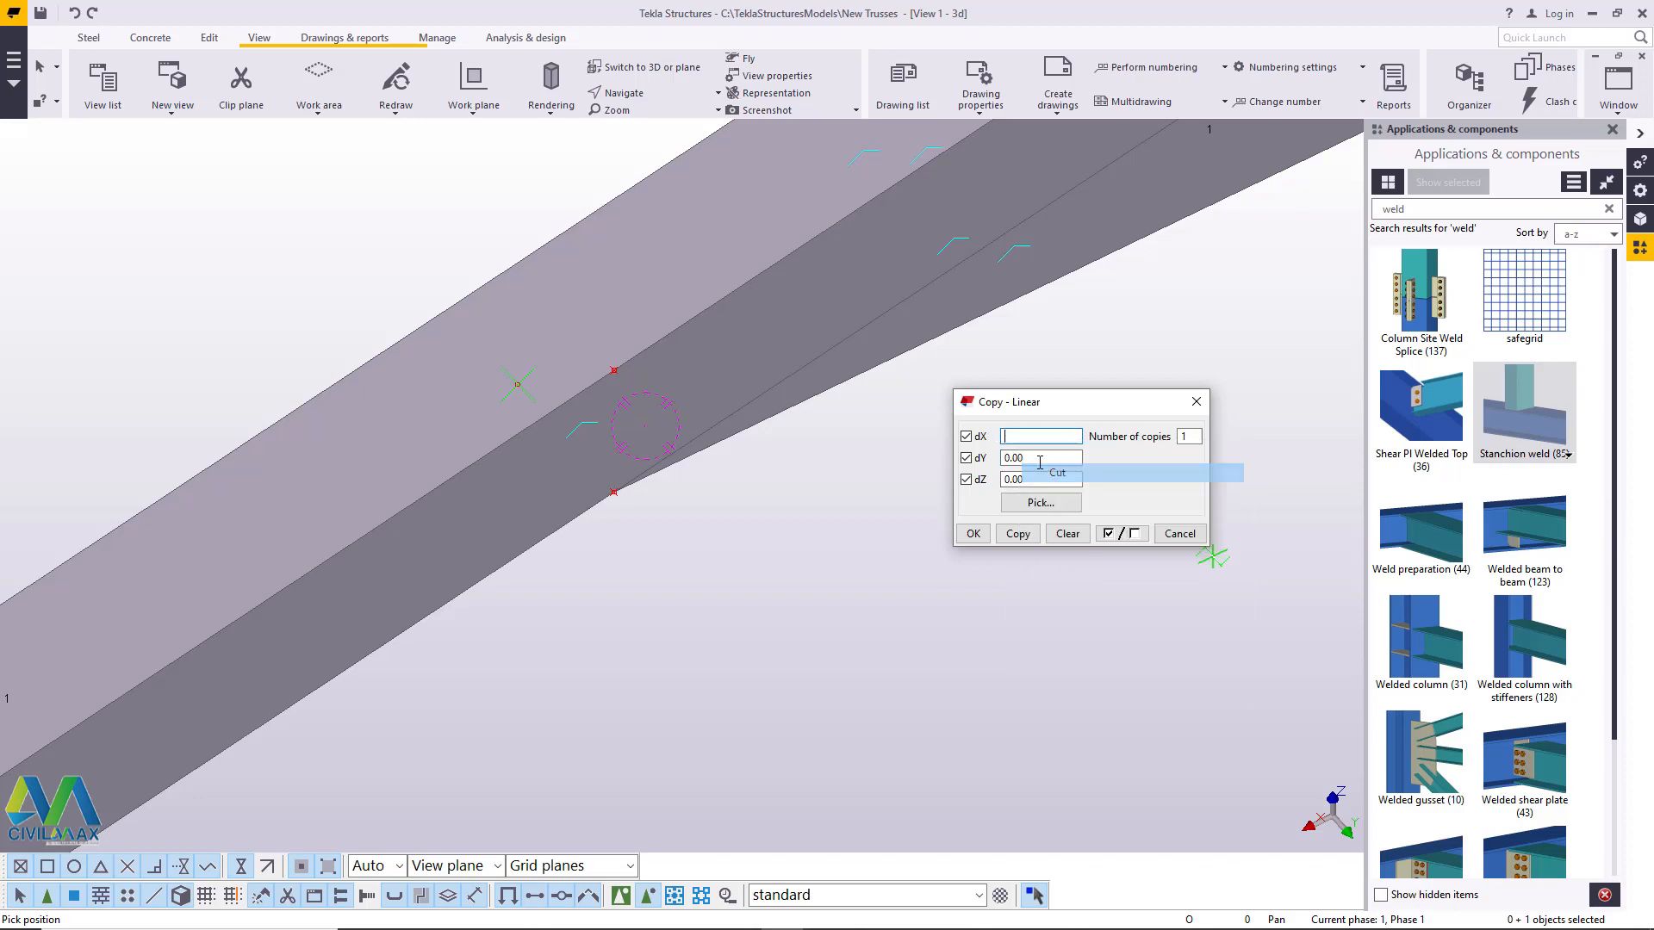
- Set dY to -130, keep dZ at 0.00, make one copy of the tip point and end the command
drag(1030, 457, 1011, 458)
right_click(1003, 456)
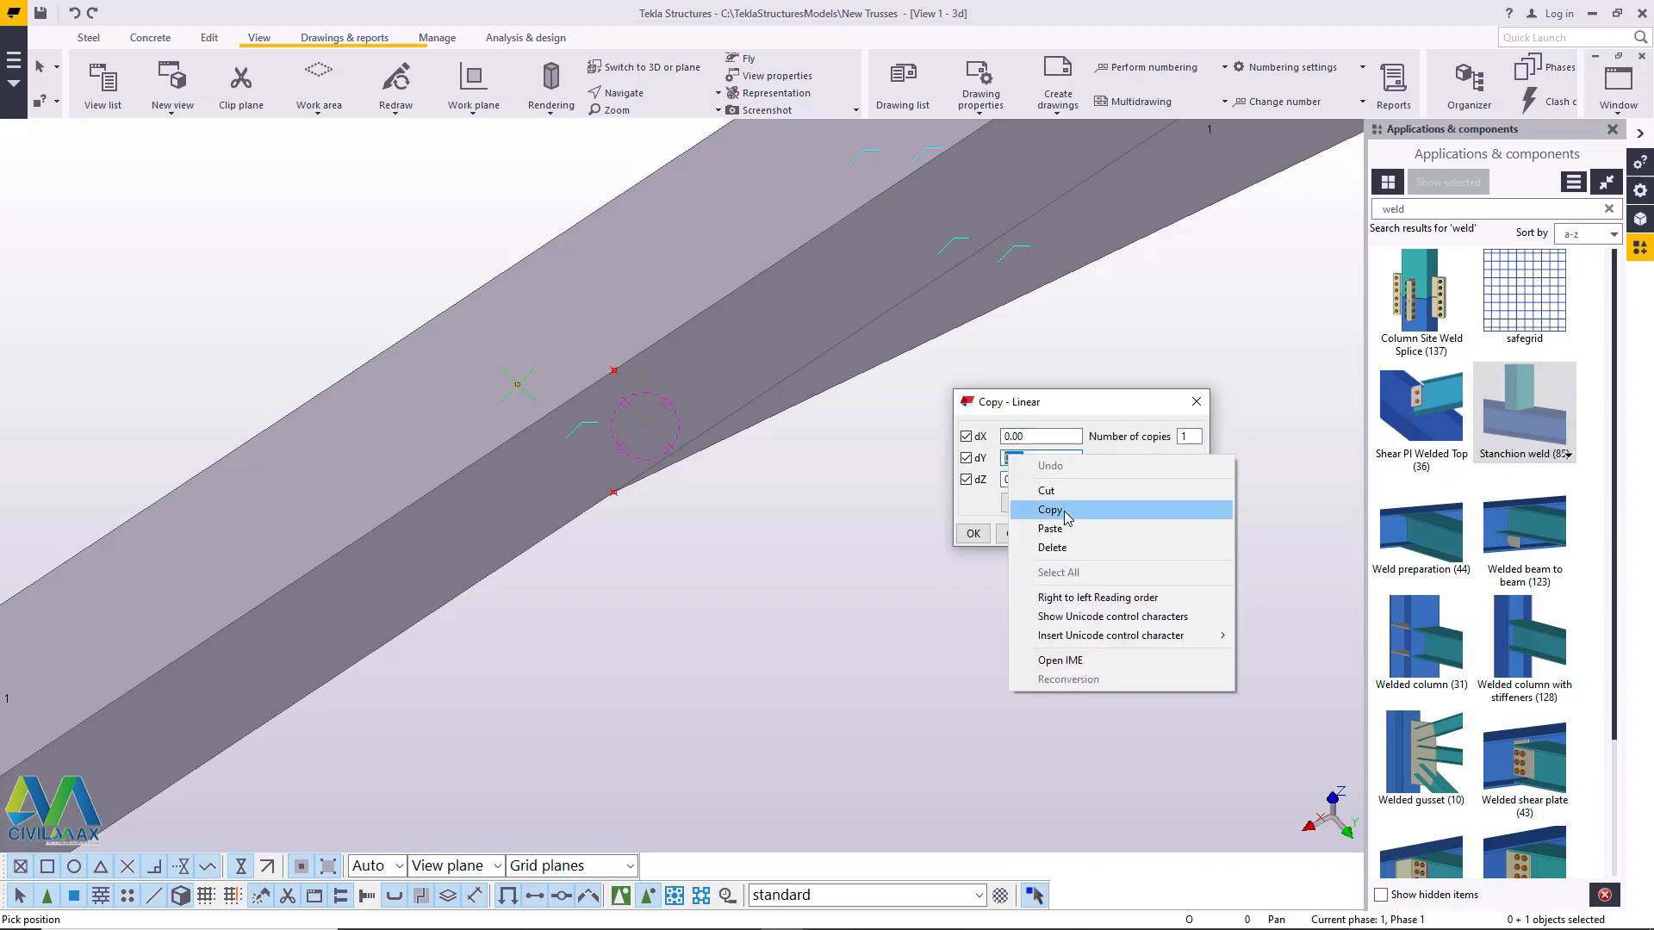
click(1069, 508)
right_click(1015, 456)
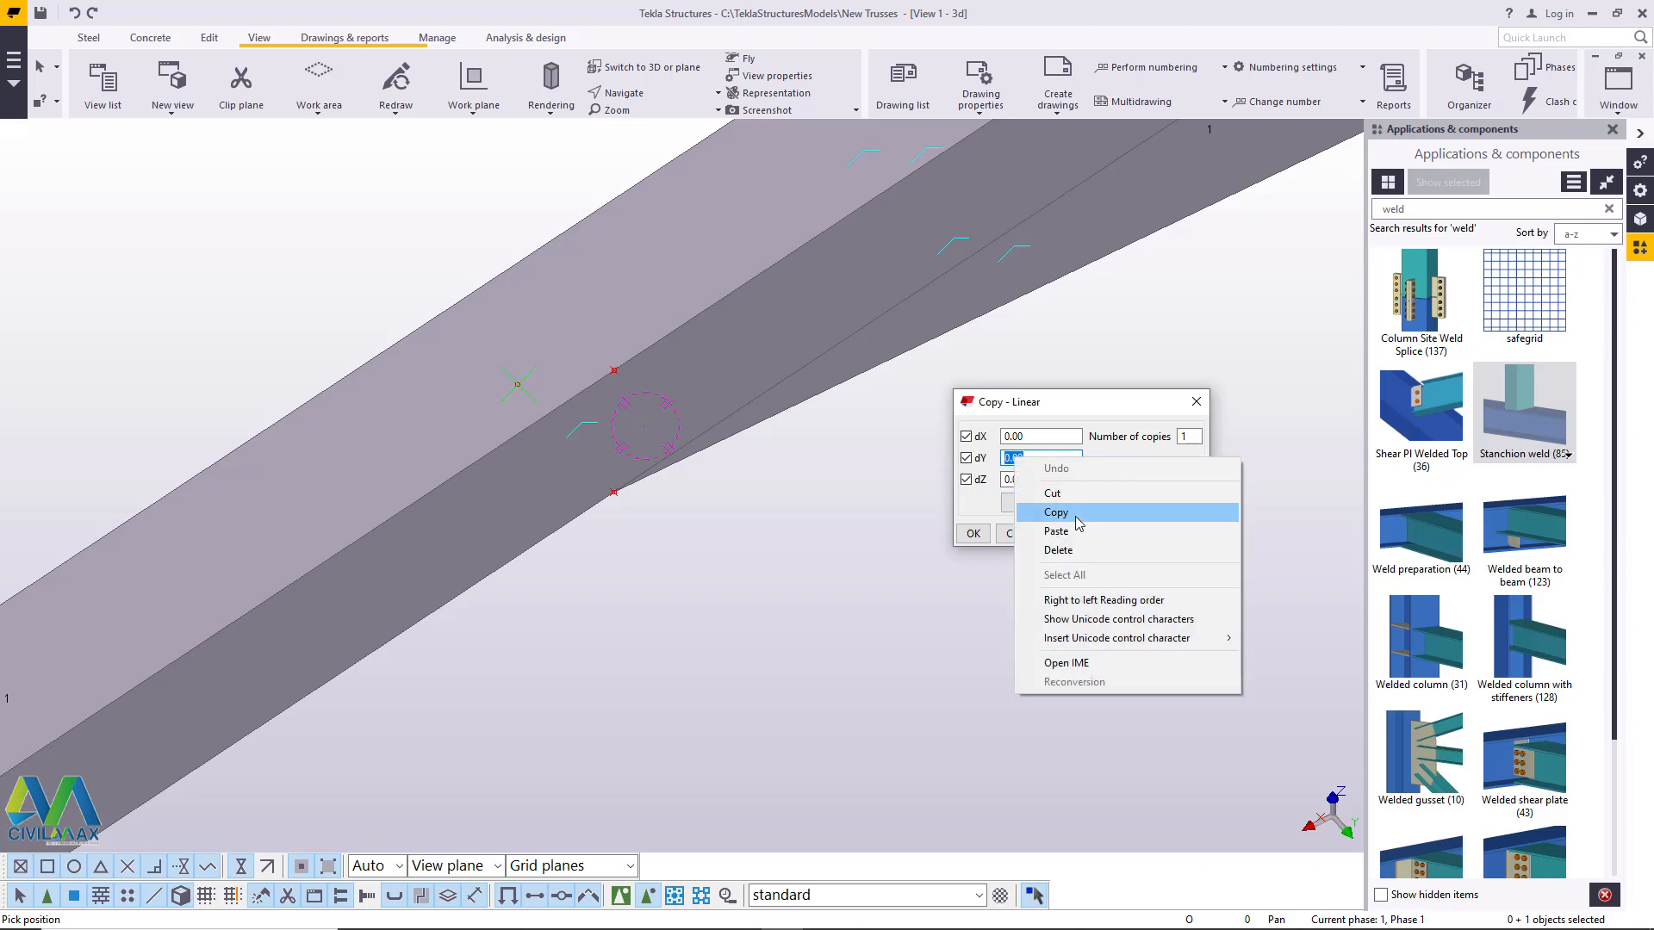
click(1056, 541)
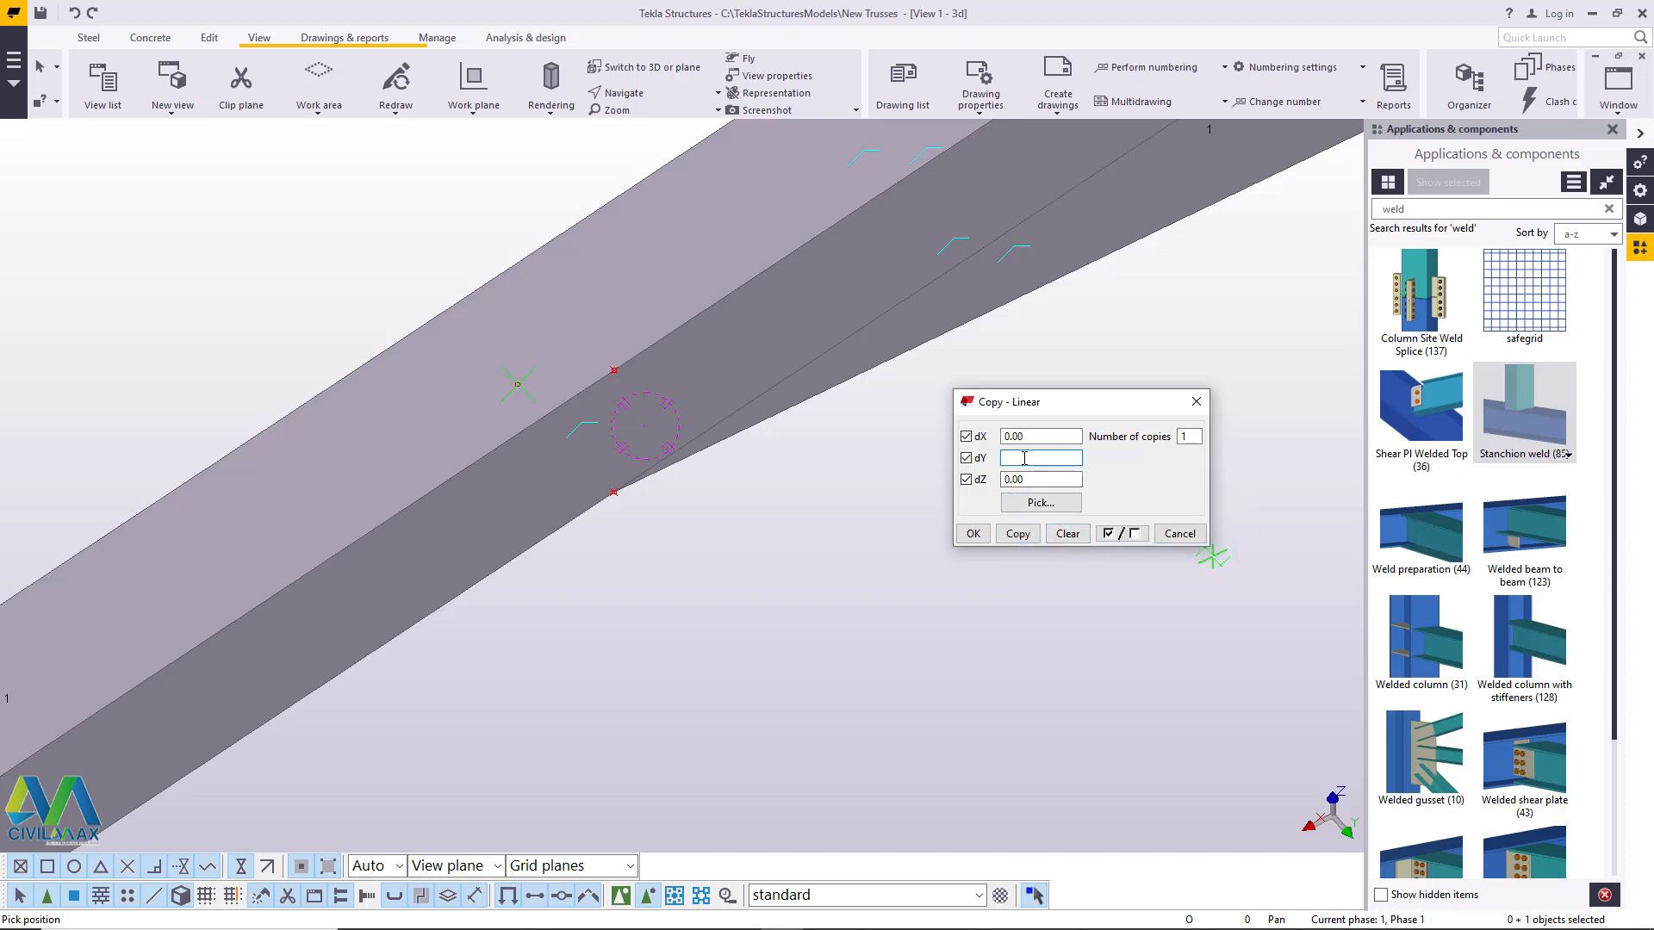
click(1018, 533)
click(973, 541)
right_click(885, 432)
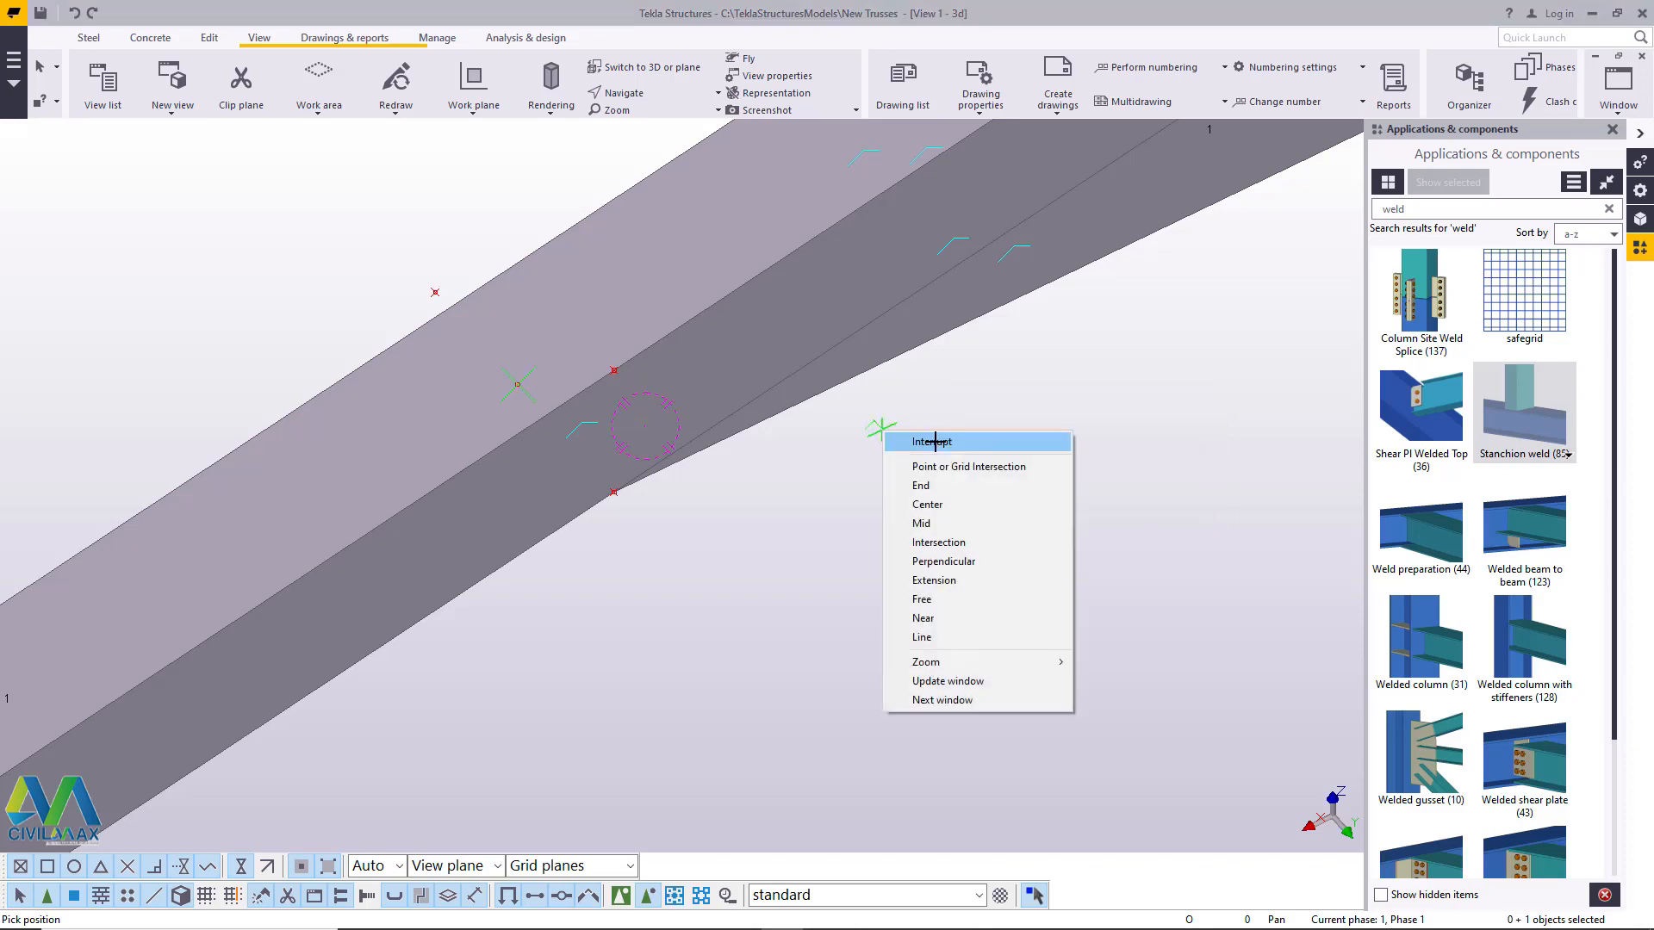
click(934, 442)
- Copy the chord-edge point using the outer offset point as origin and the point on the opposite chord edge as destination, then end the command
scroll(853, 448, down, 2)
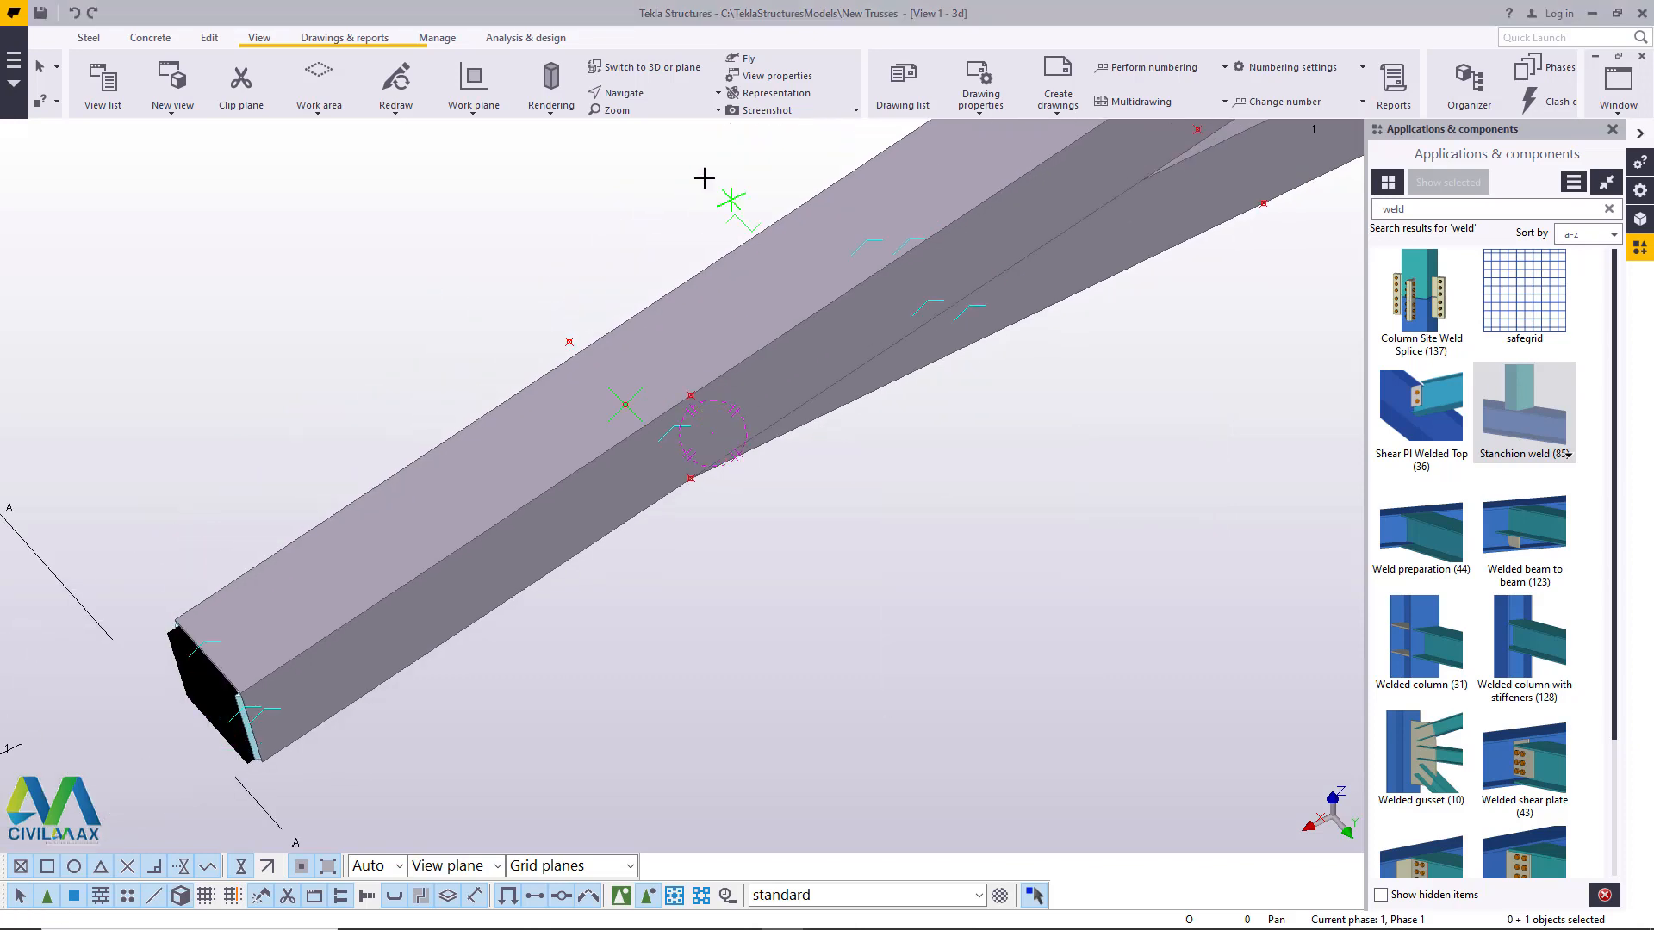
click(622, 94)
click(642, 121)
drag(664, 376, 852, 351)
right_click(852, 350)
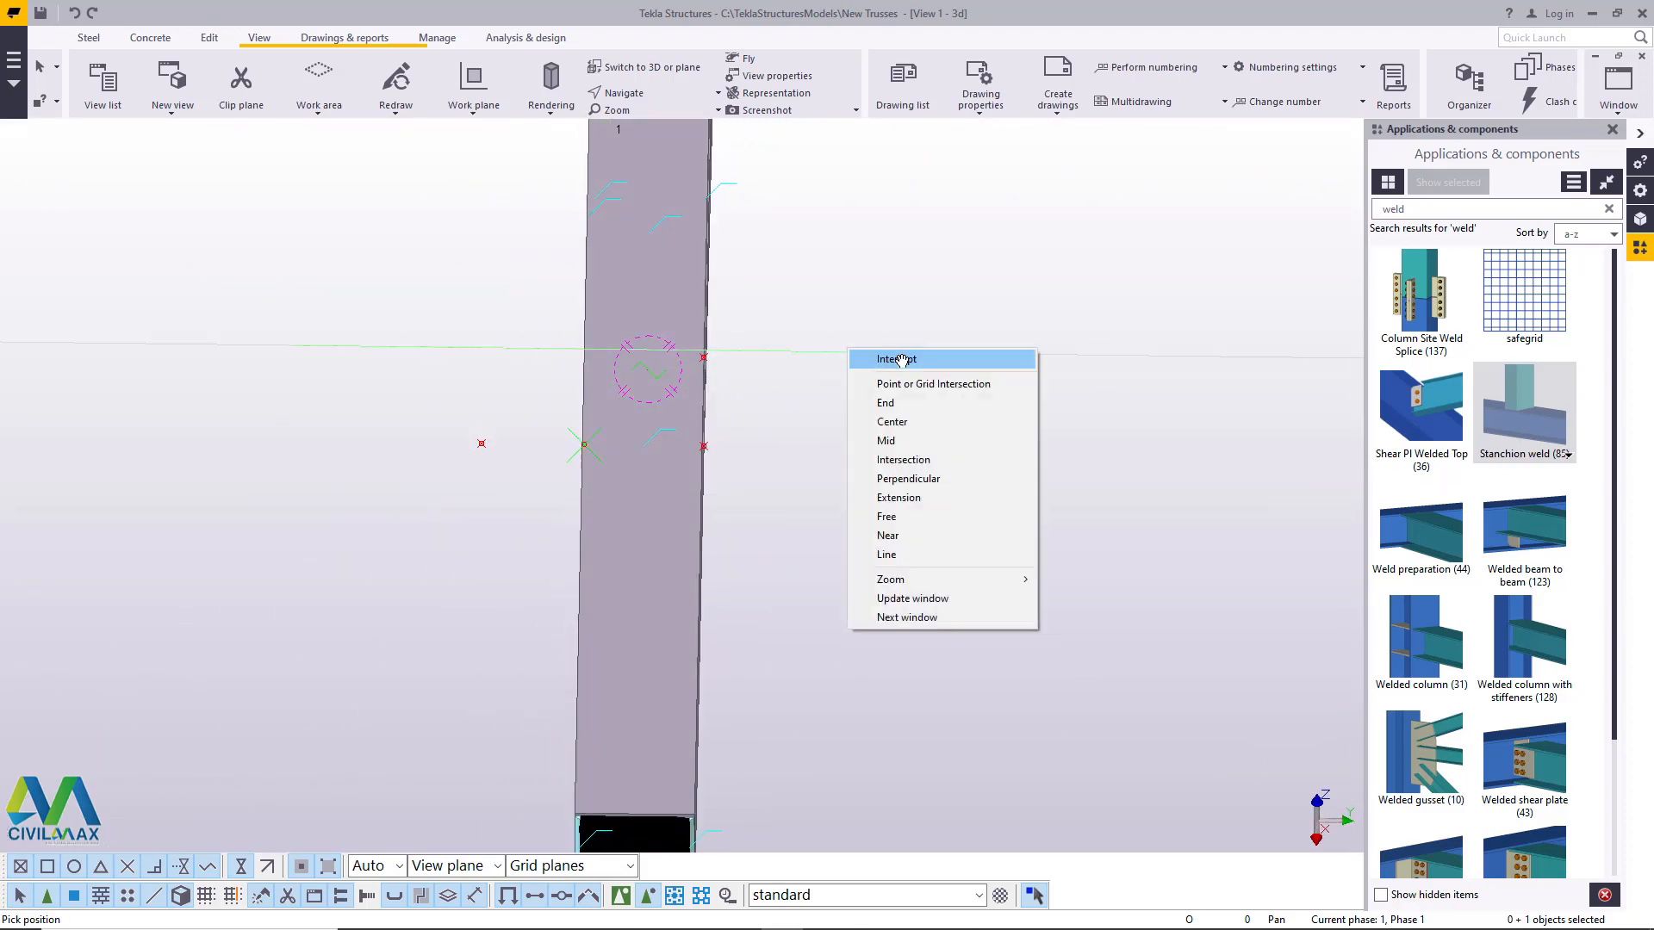
click(909, 357)
right_click(950, 319)
click(1013, 340)
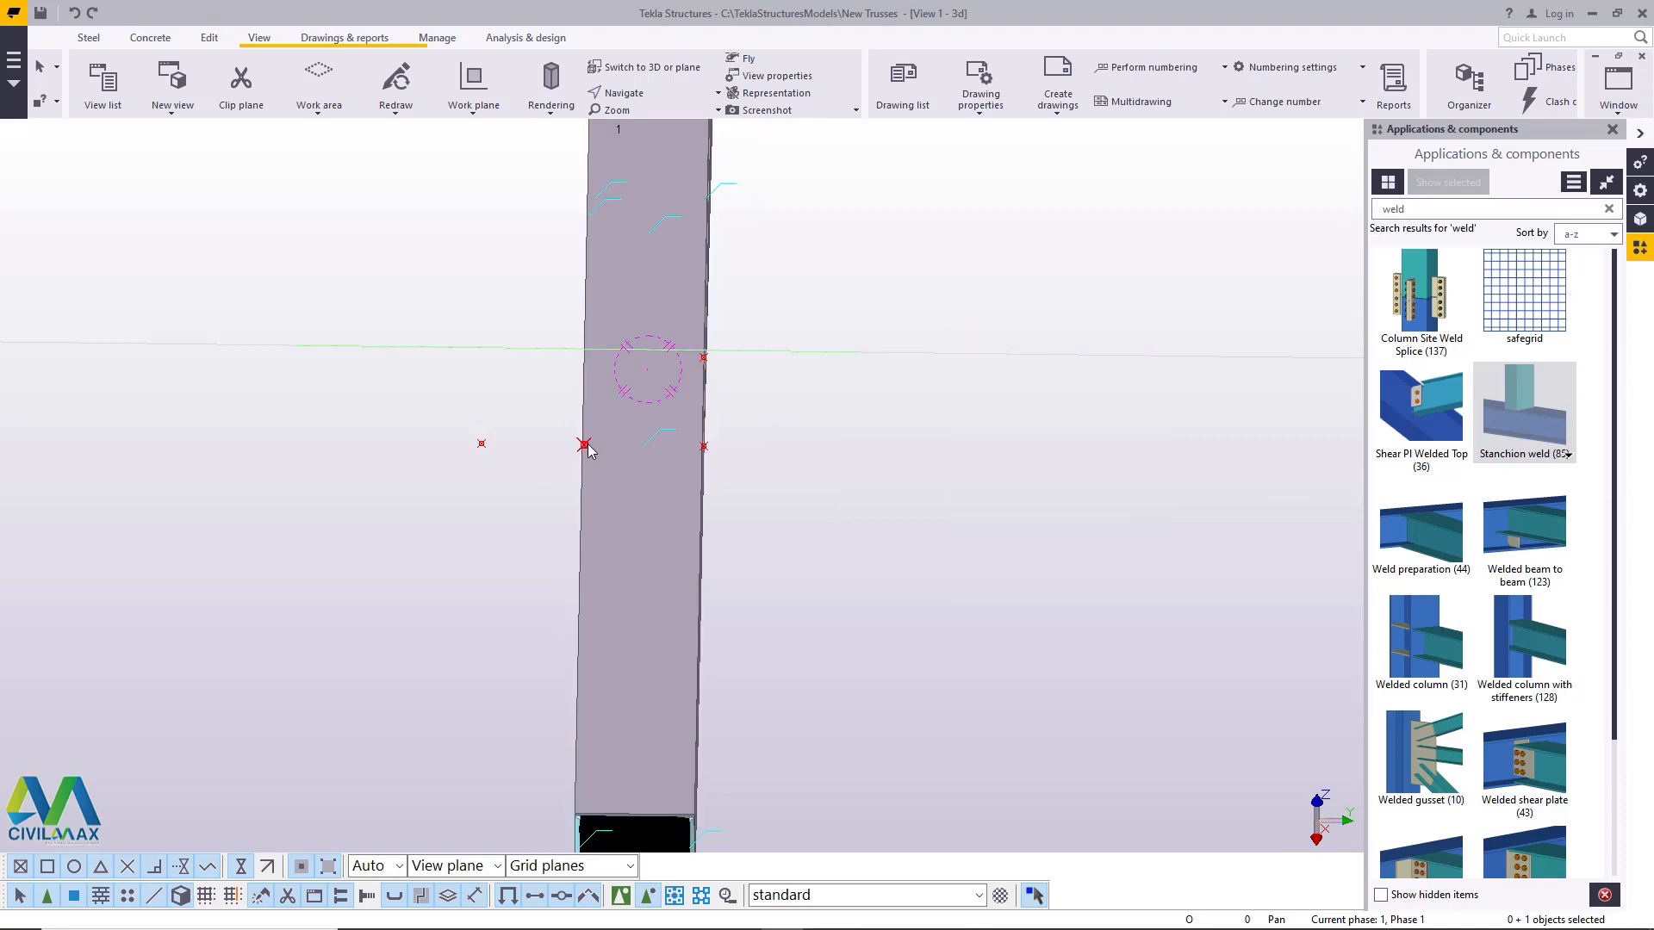
right_click(923, 302)
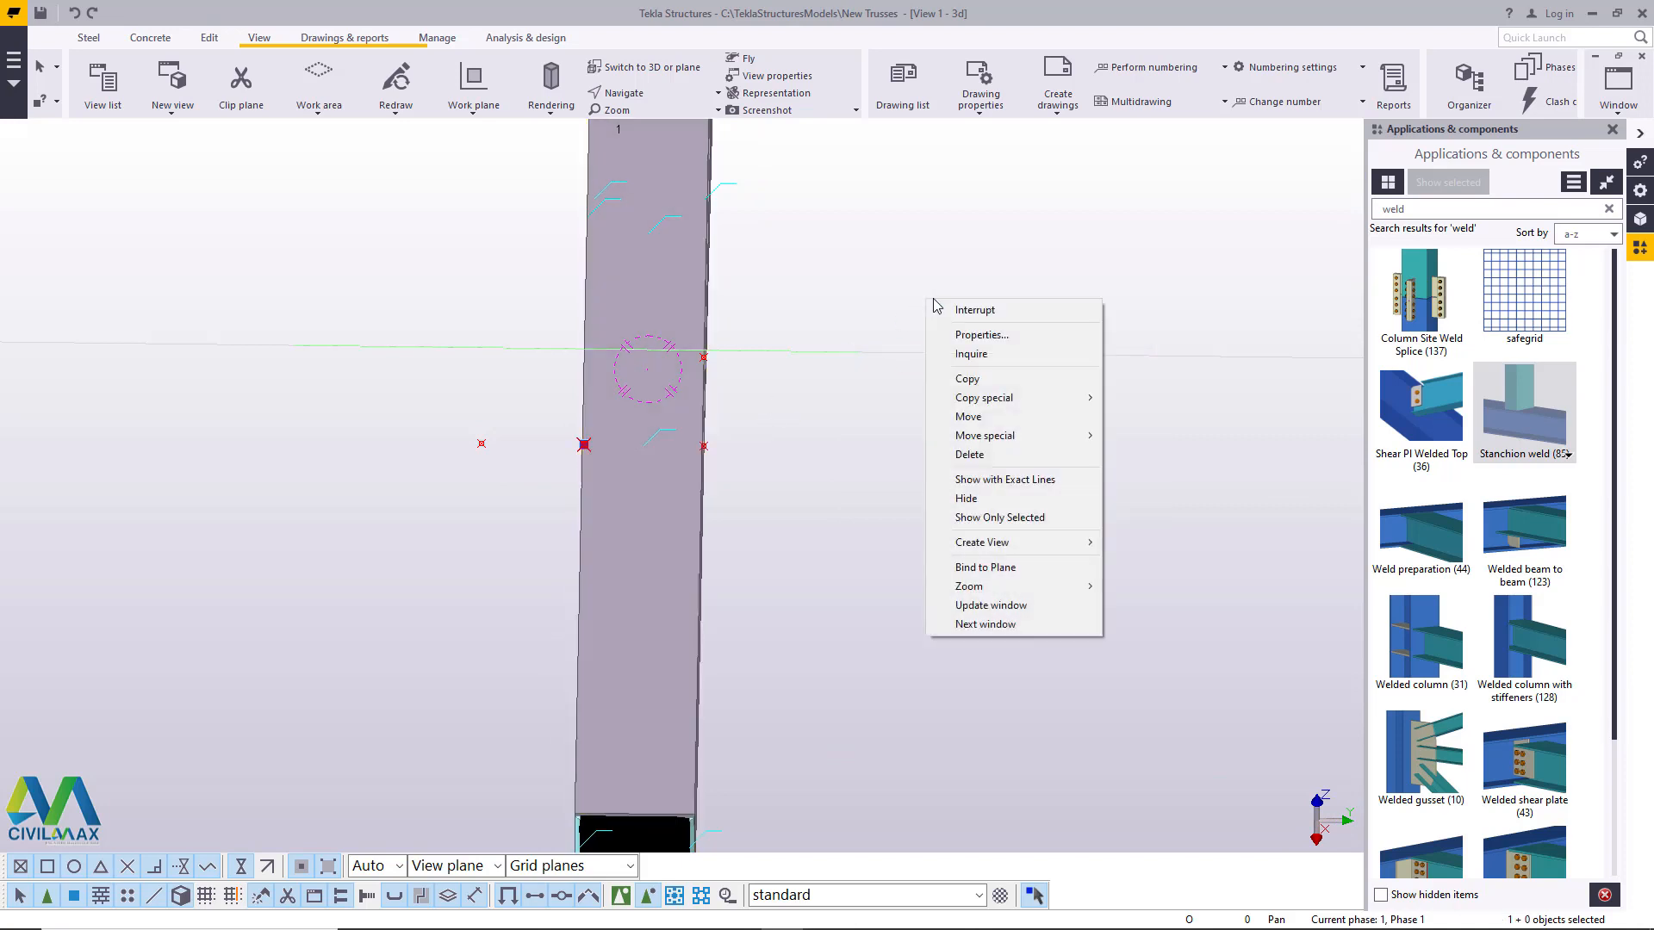
click(967, 379)
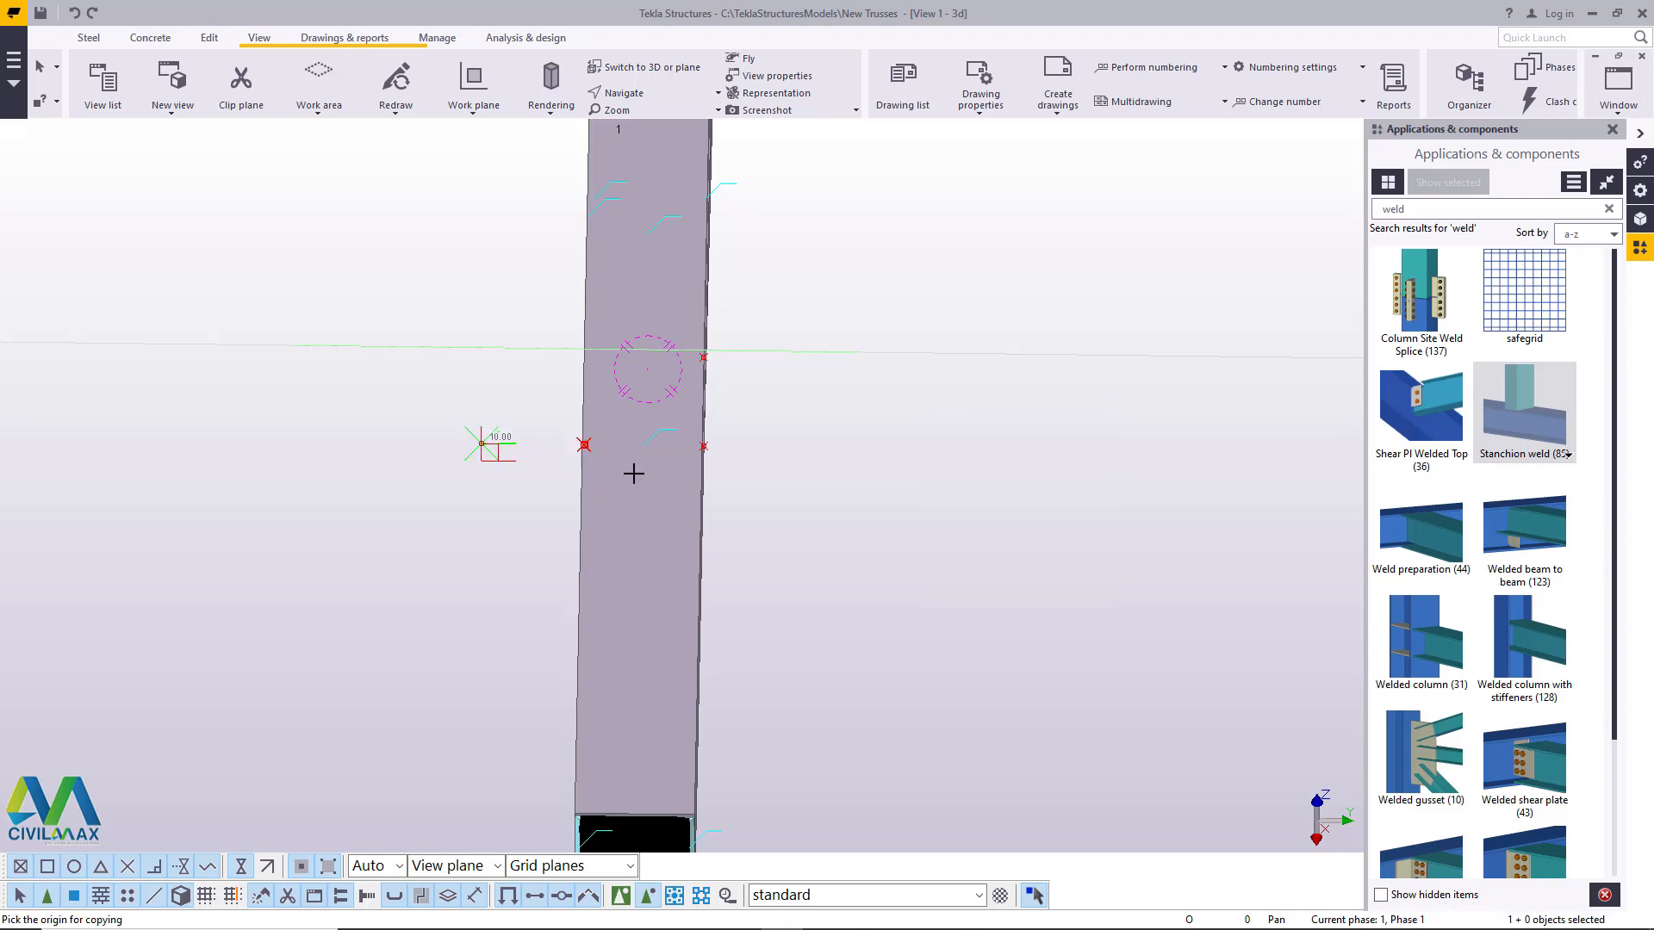
click(482, 444)
scroll(761, 448, up, 8)
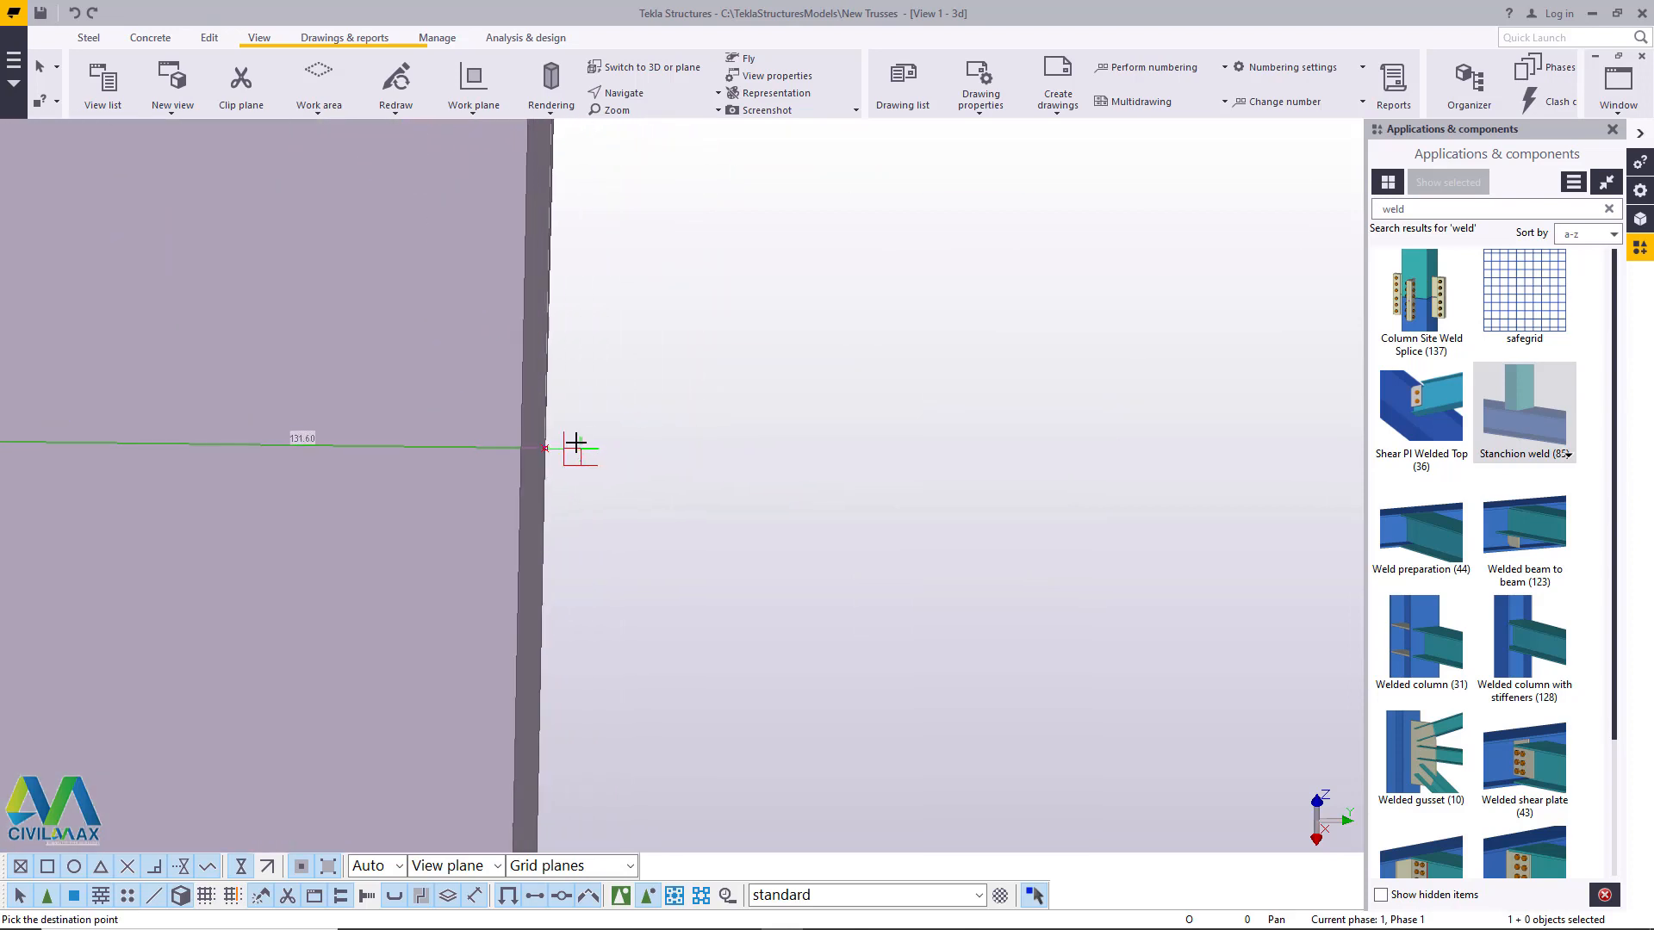
right_click(785, 344)
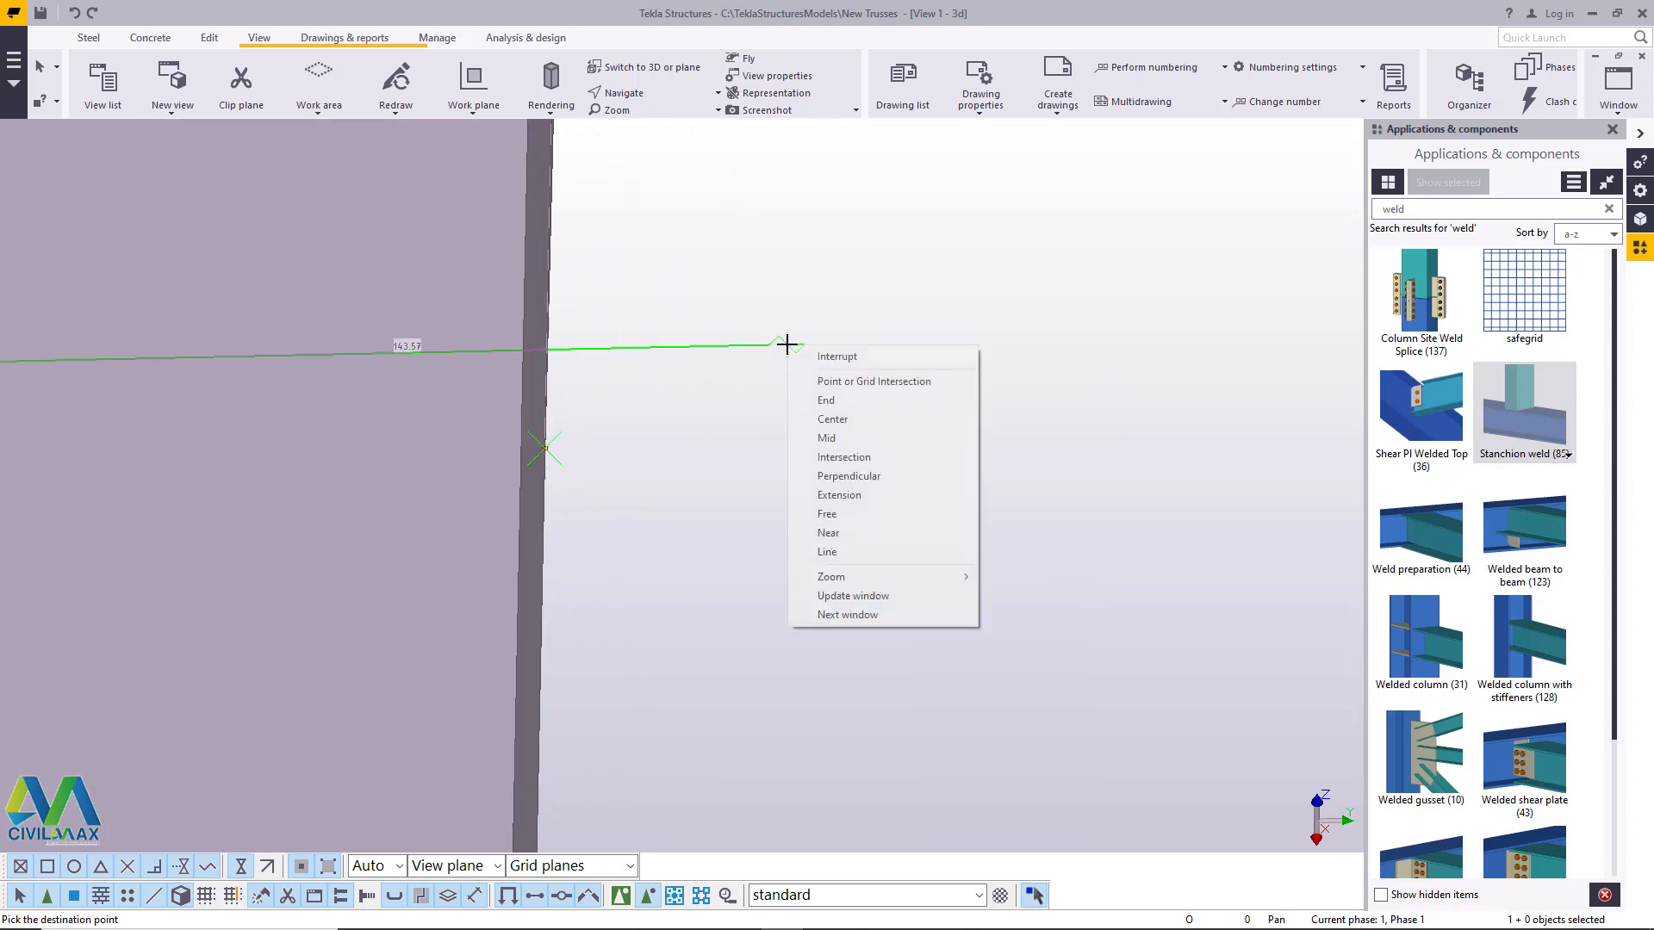
click(841, 357)
scroll(882, 488, down, 5)
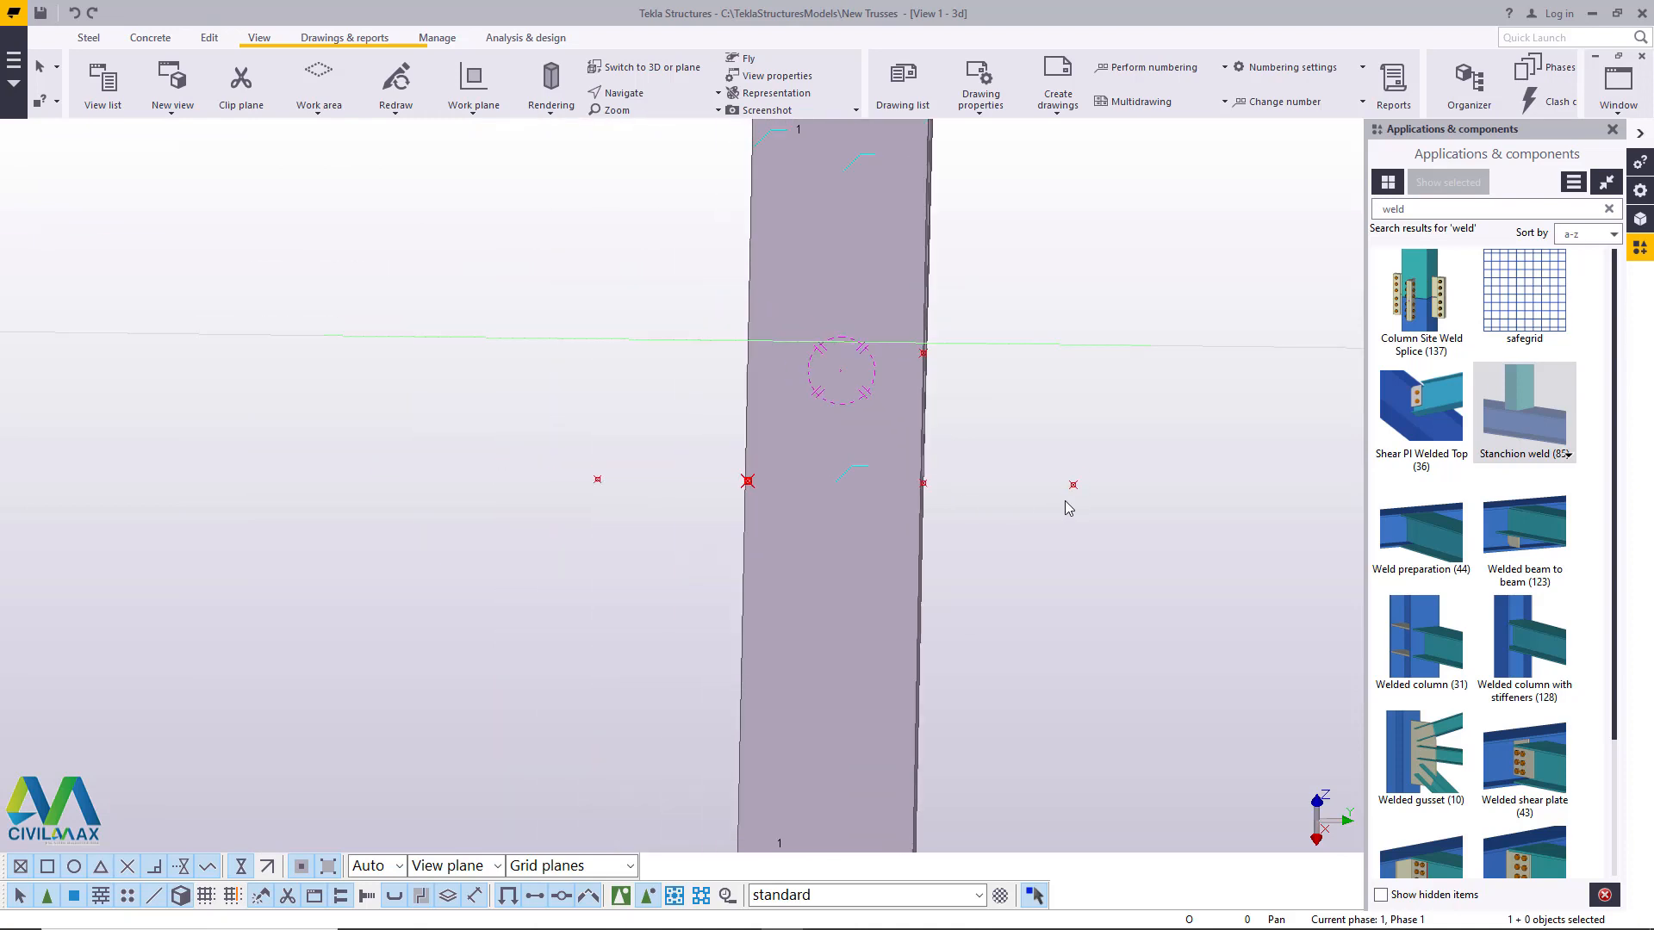
- Measure the distance between the two outer offset points on either side of the chord, then end the command
click(210, 38)
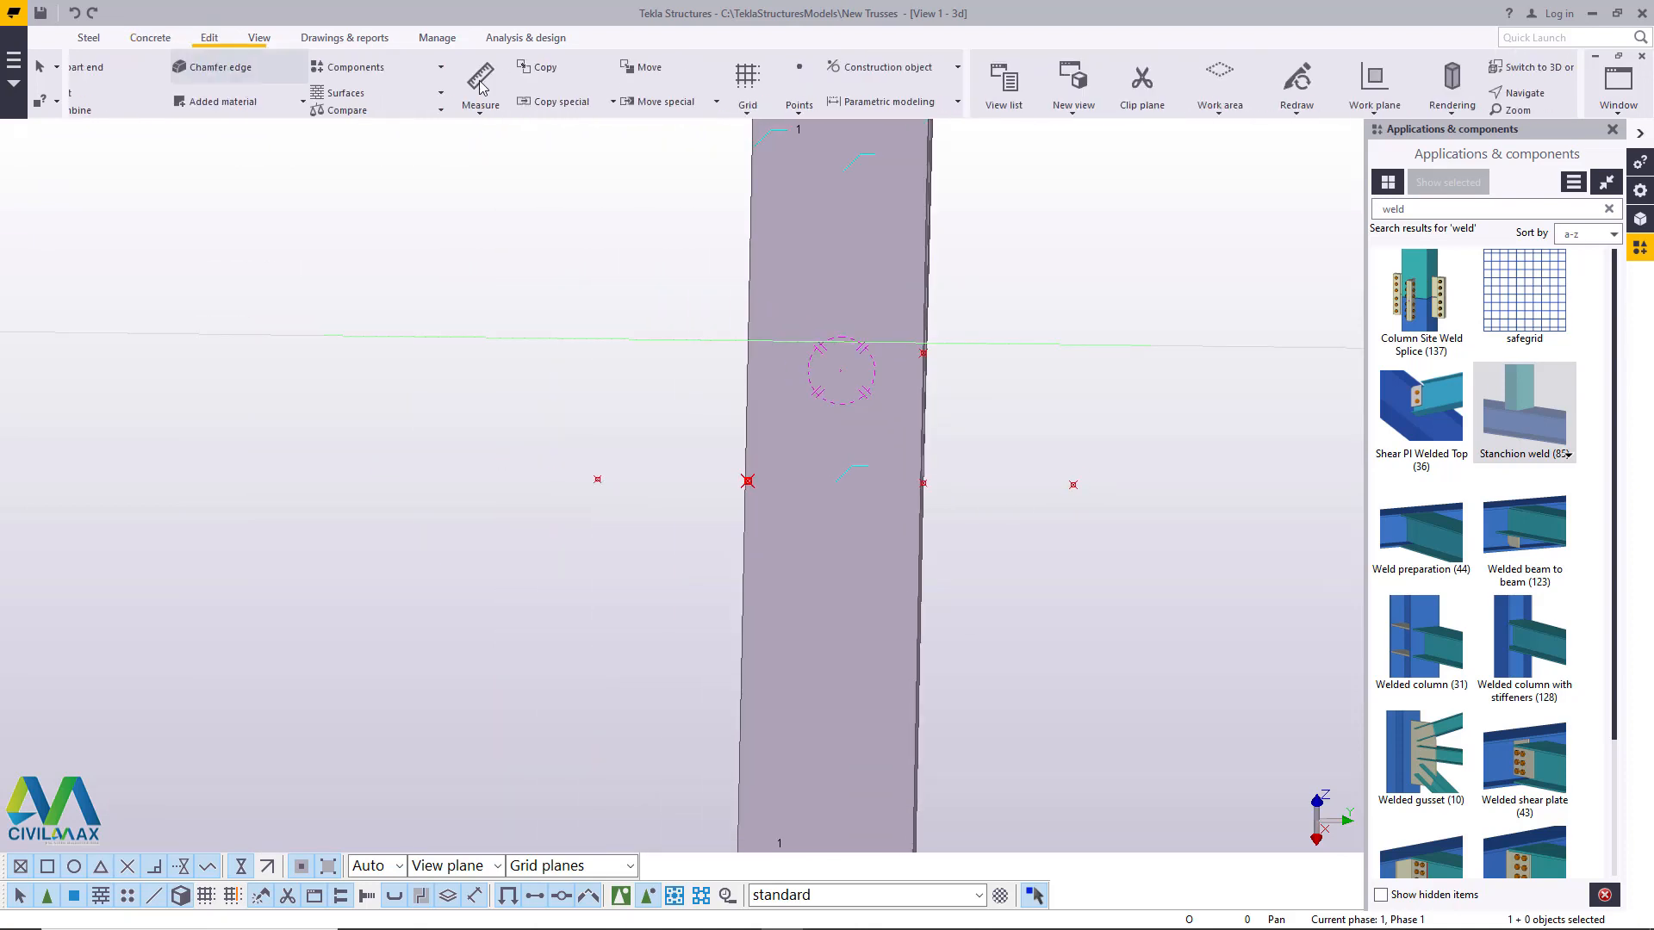
click(655, 112)
click(638, 138)
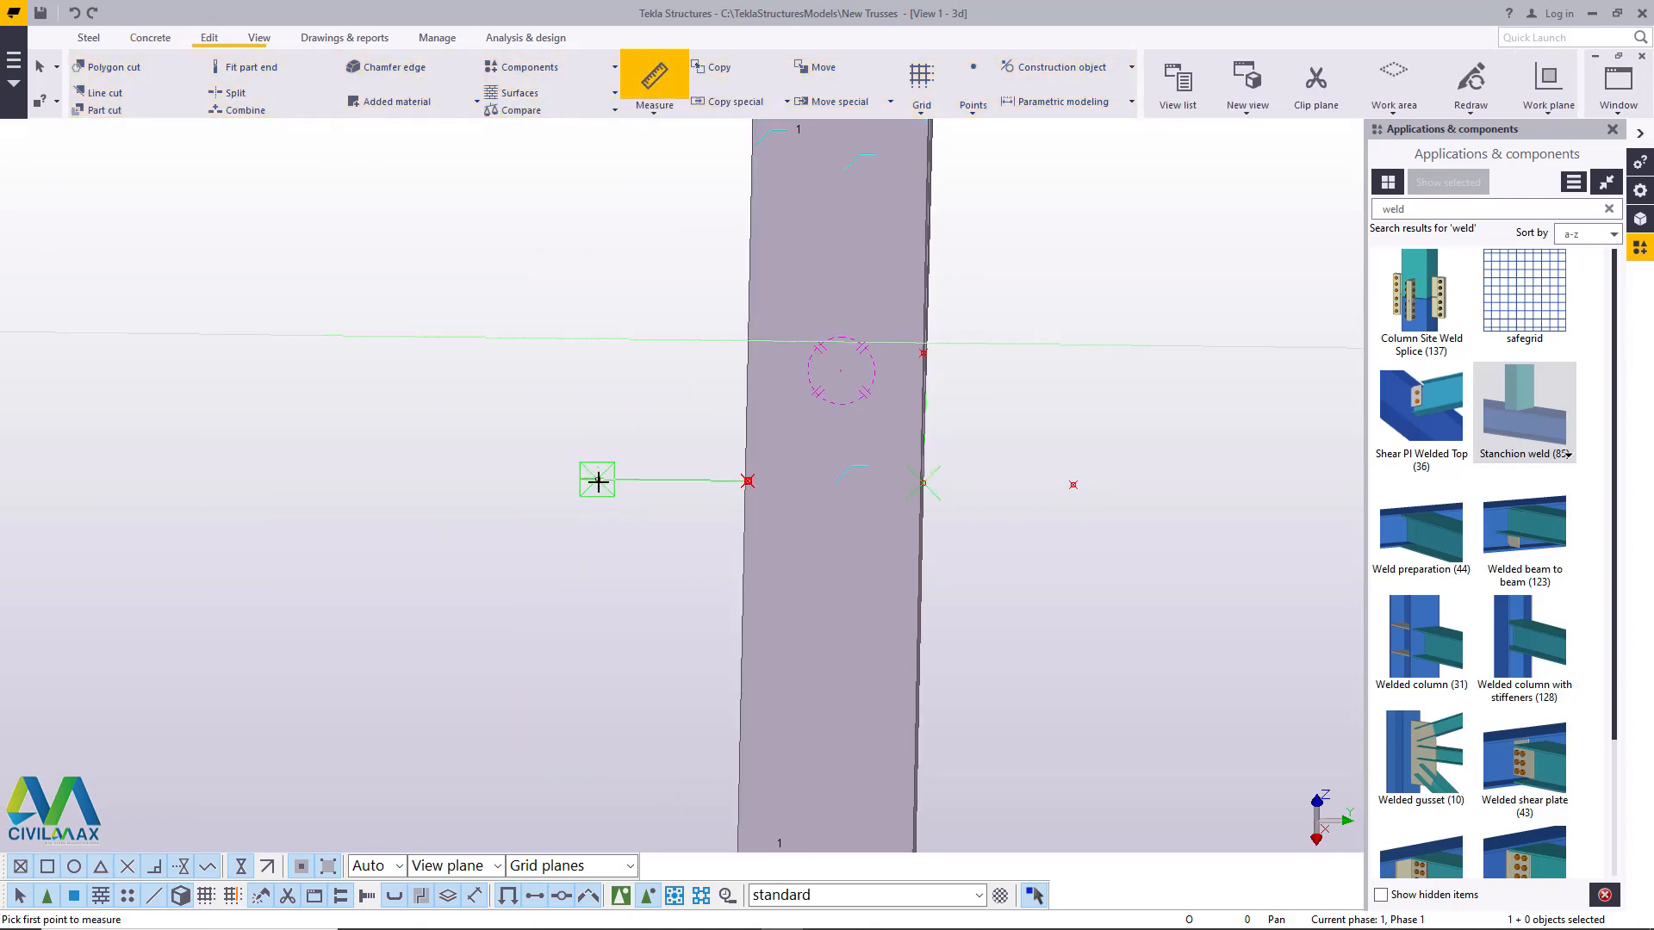
click(597, 480)
click(1073, 485)
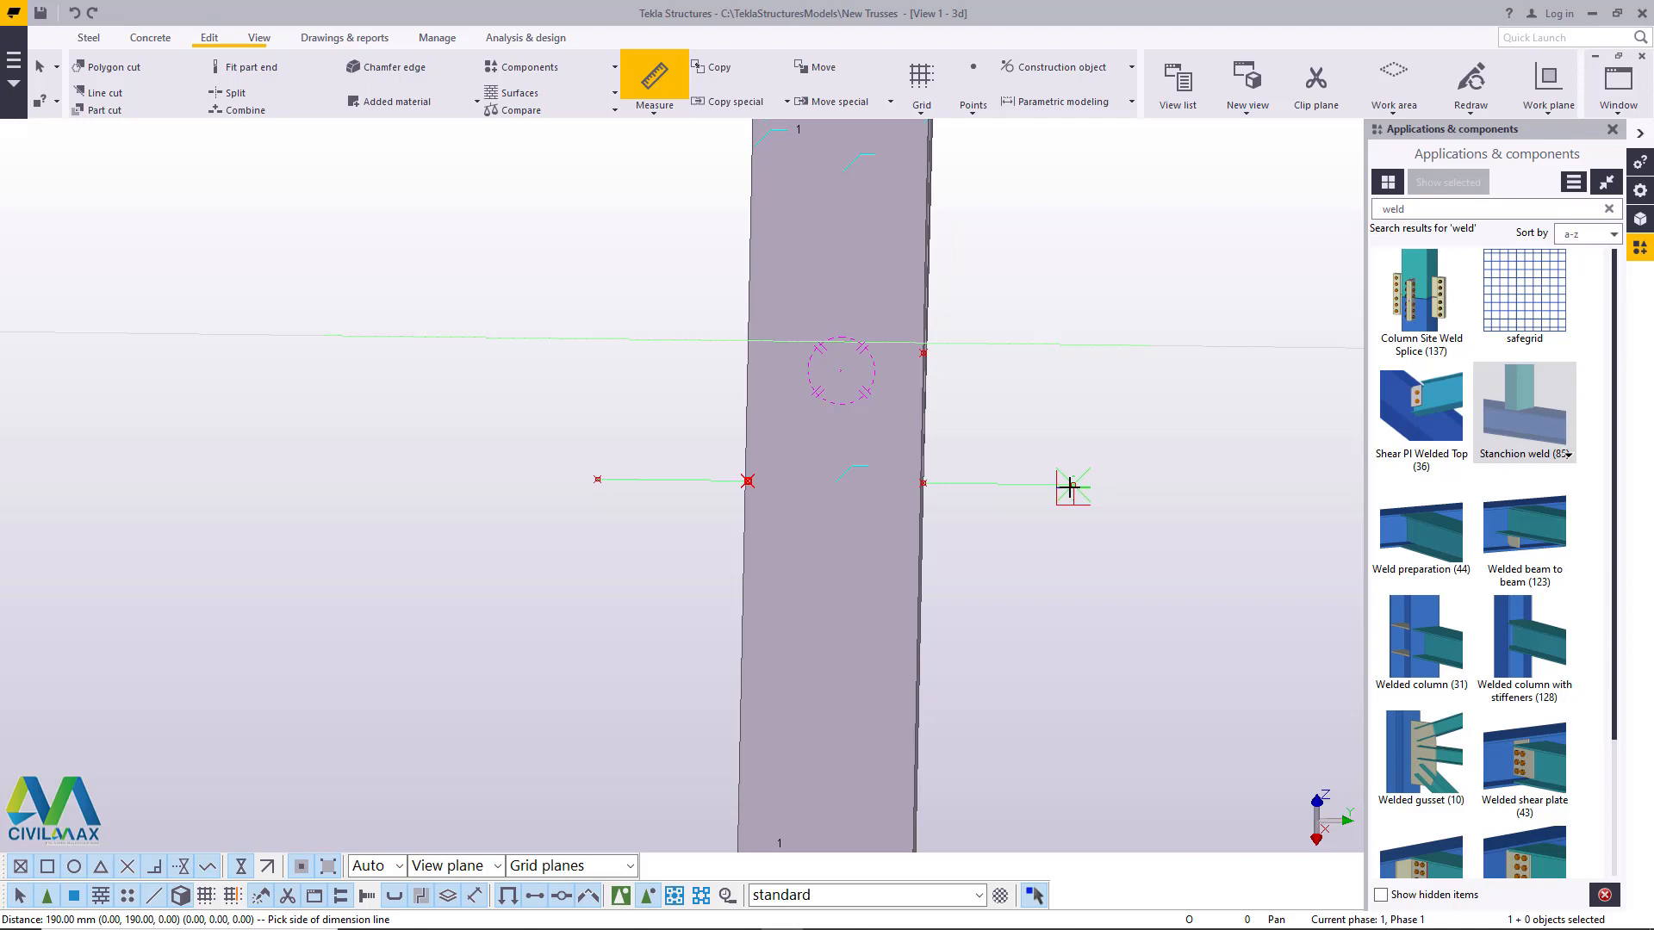
right_click(1061, 297)
click(1087, 303)
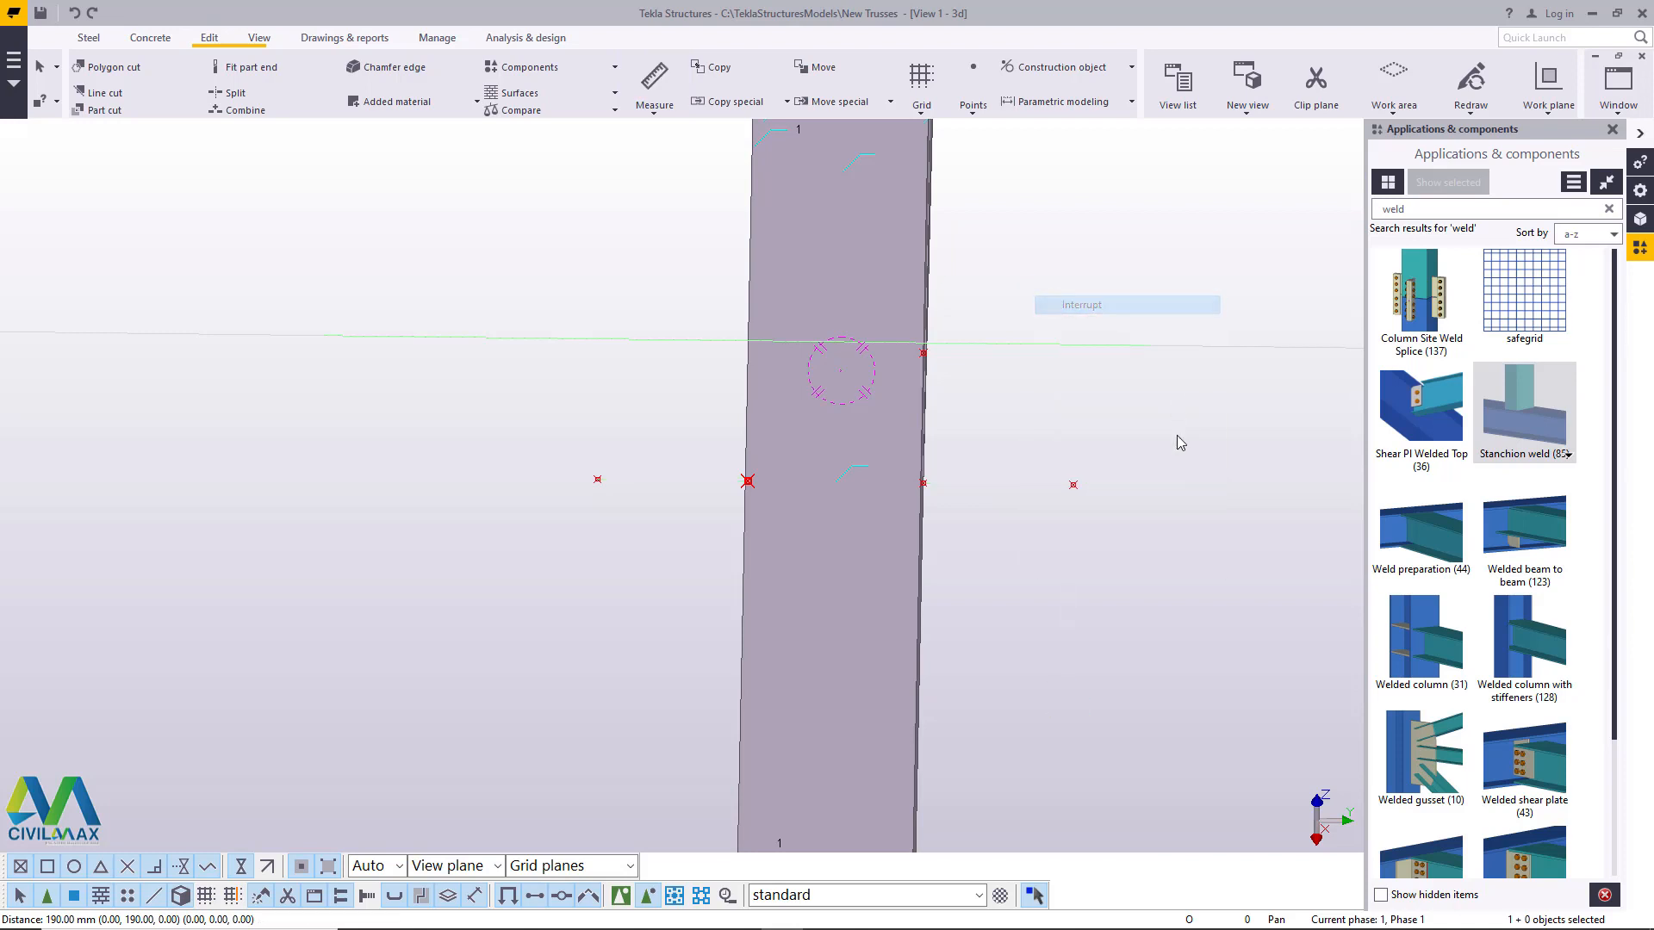
- Copy the new offset point linearly once with dX 0, dY 50 and dZ 0, then end the command
right_click(1075, 487)
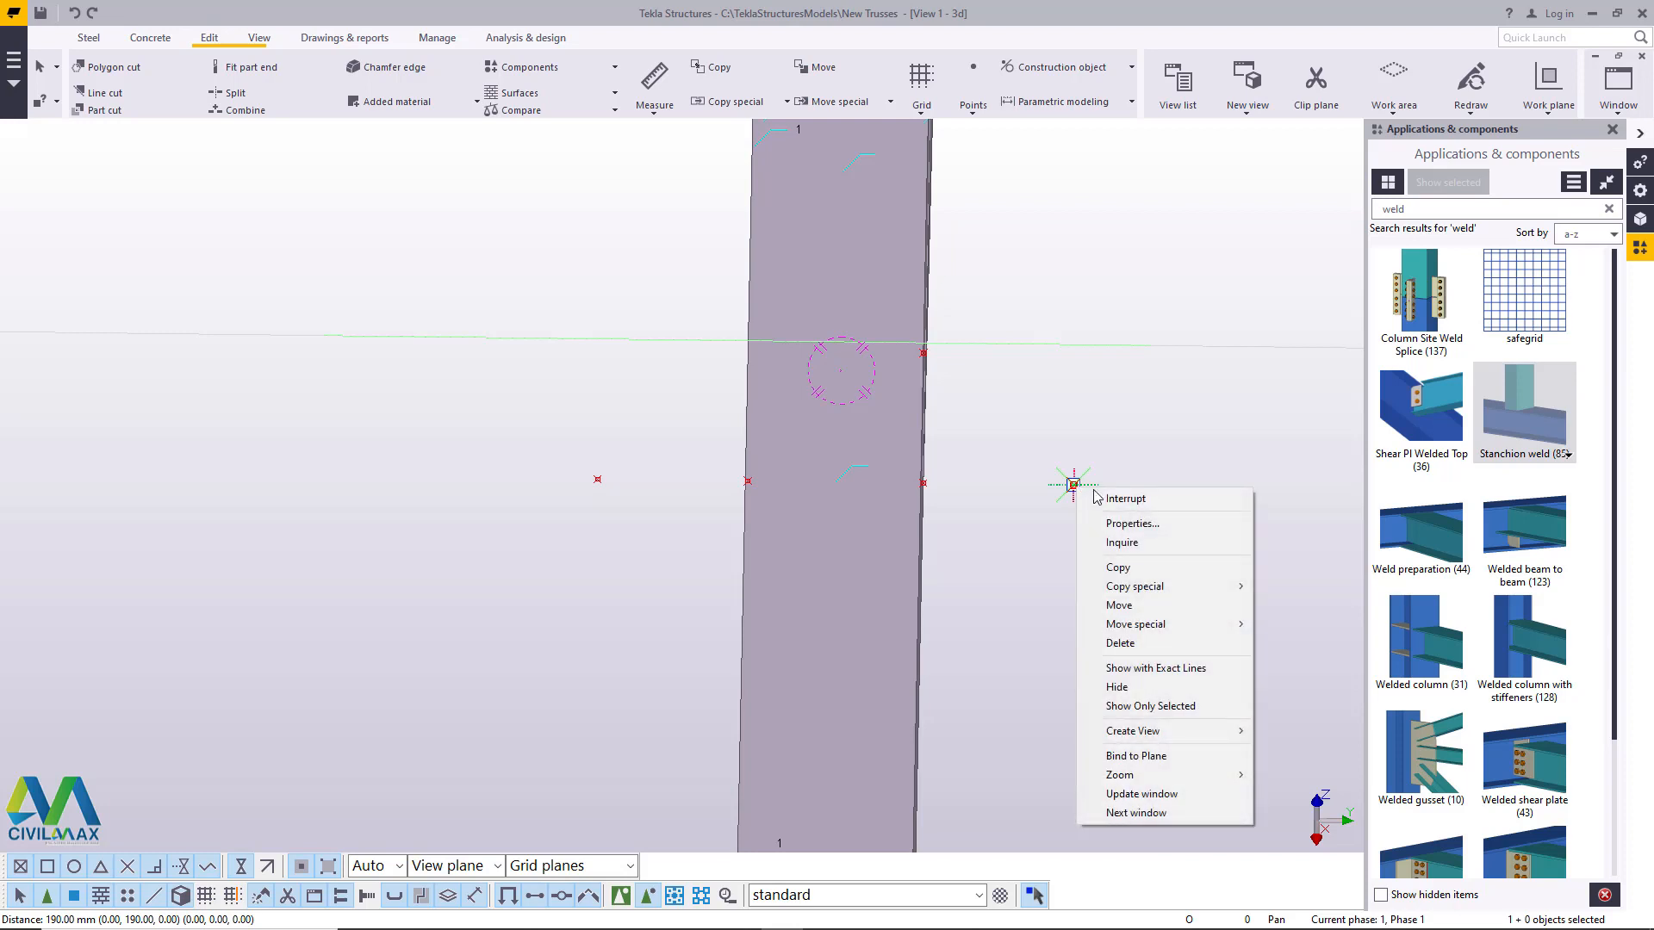
mouse_move(1197, 589)
click(1294, 587)
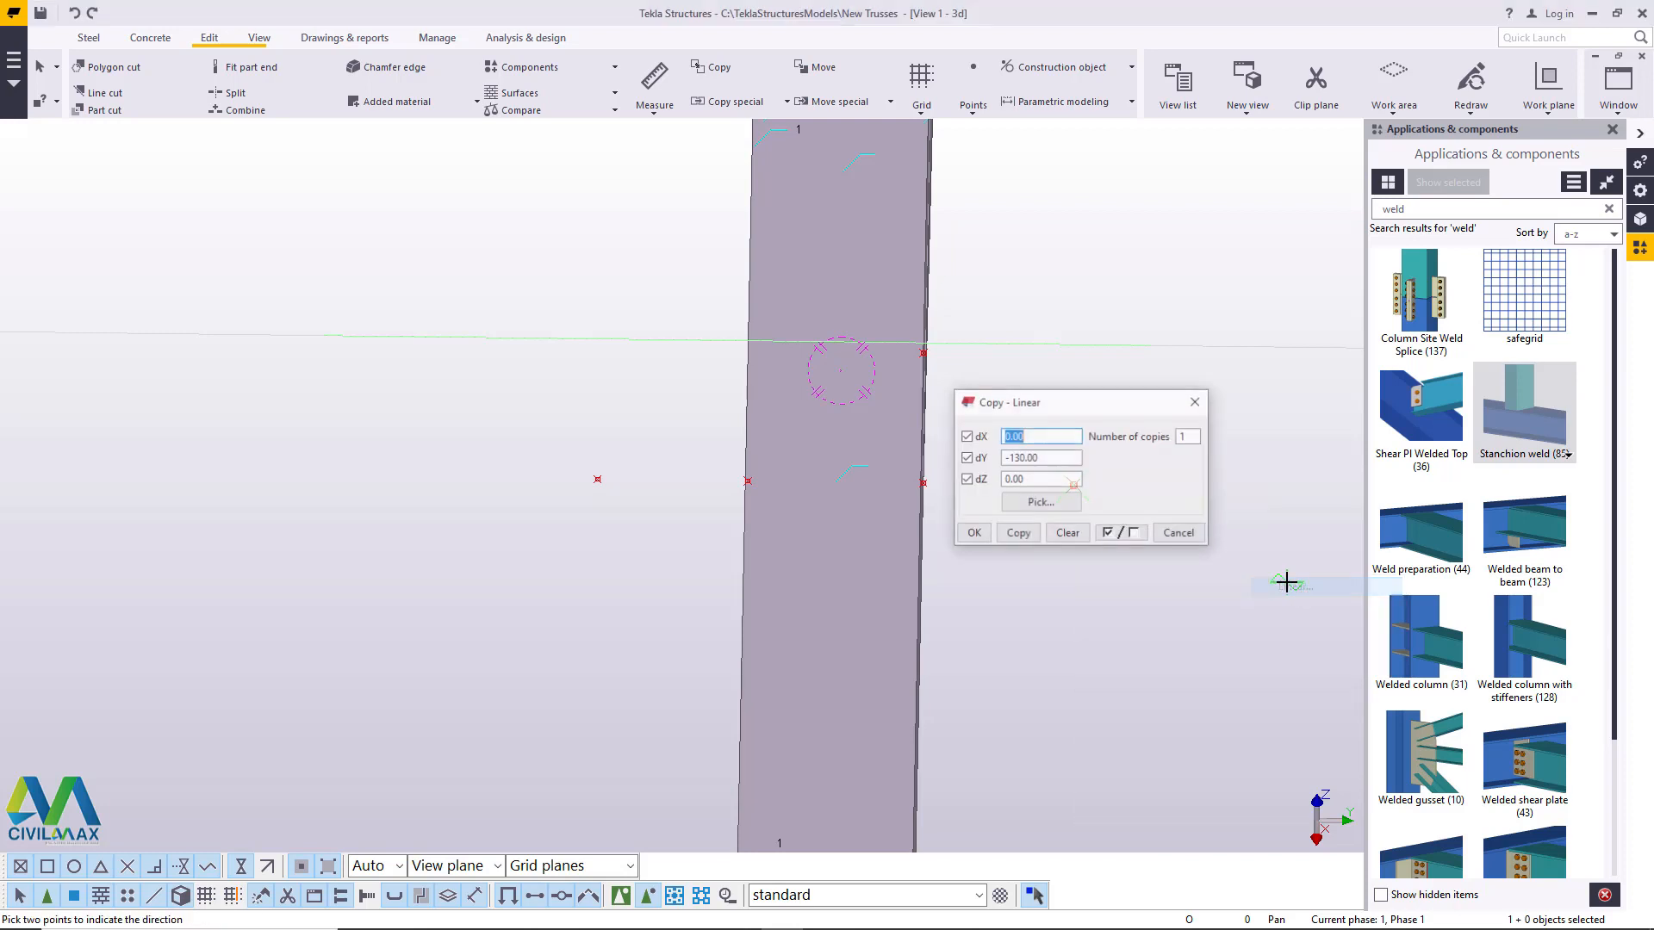
drag(1048, 459, 1012, 457)
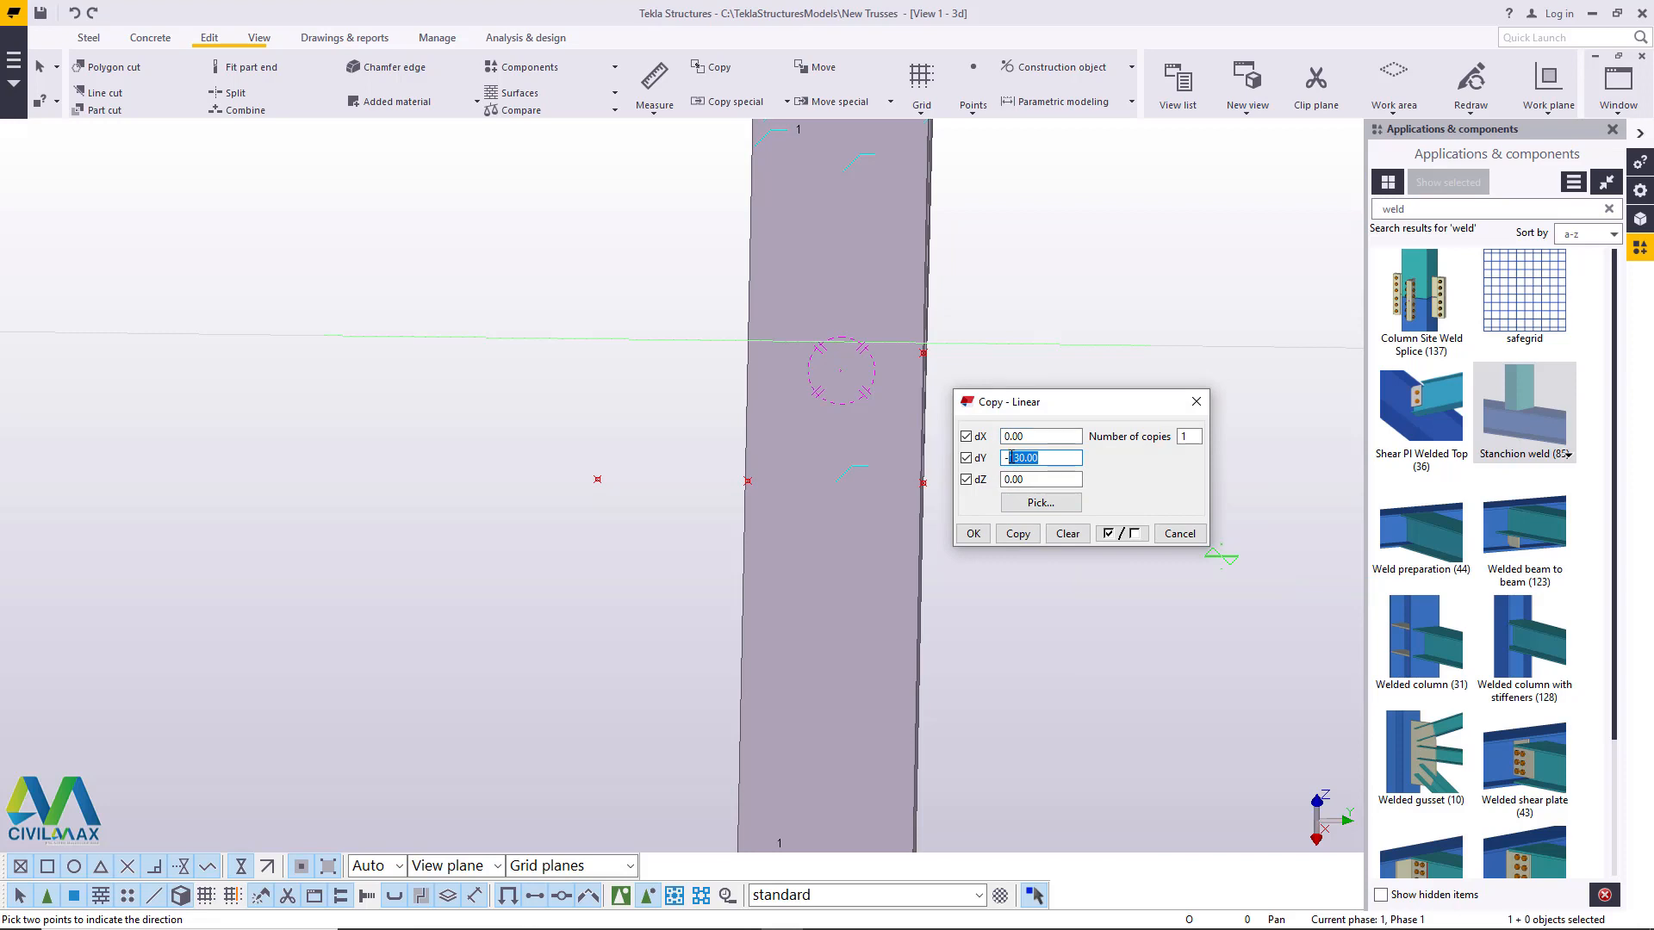
text(5)
click(983, 539)
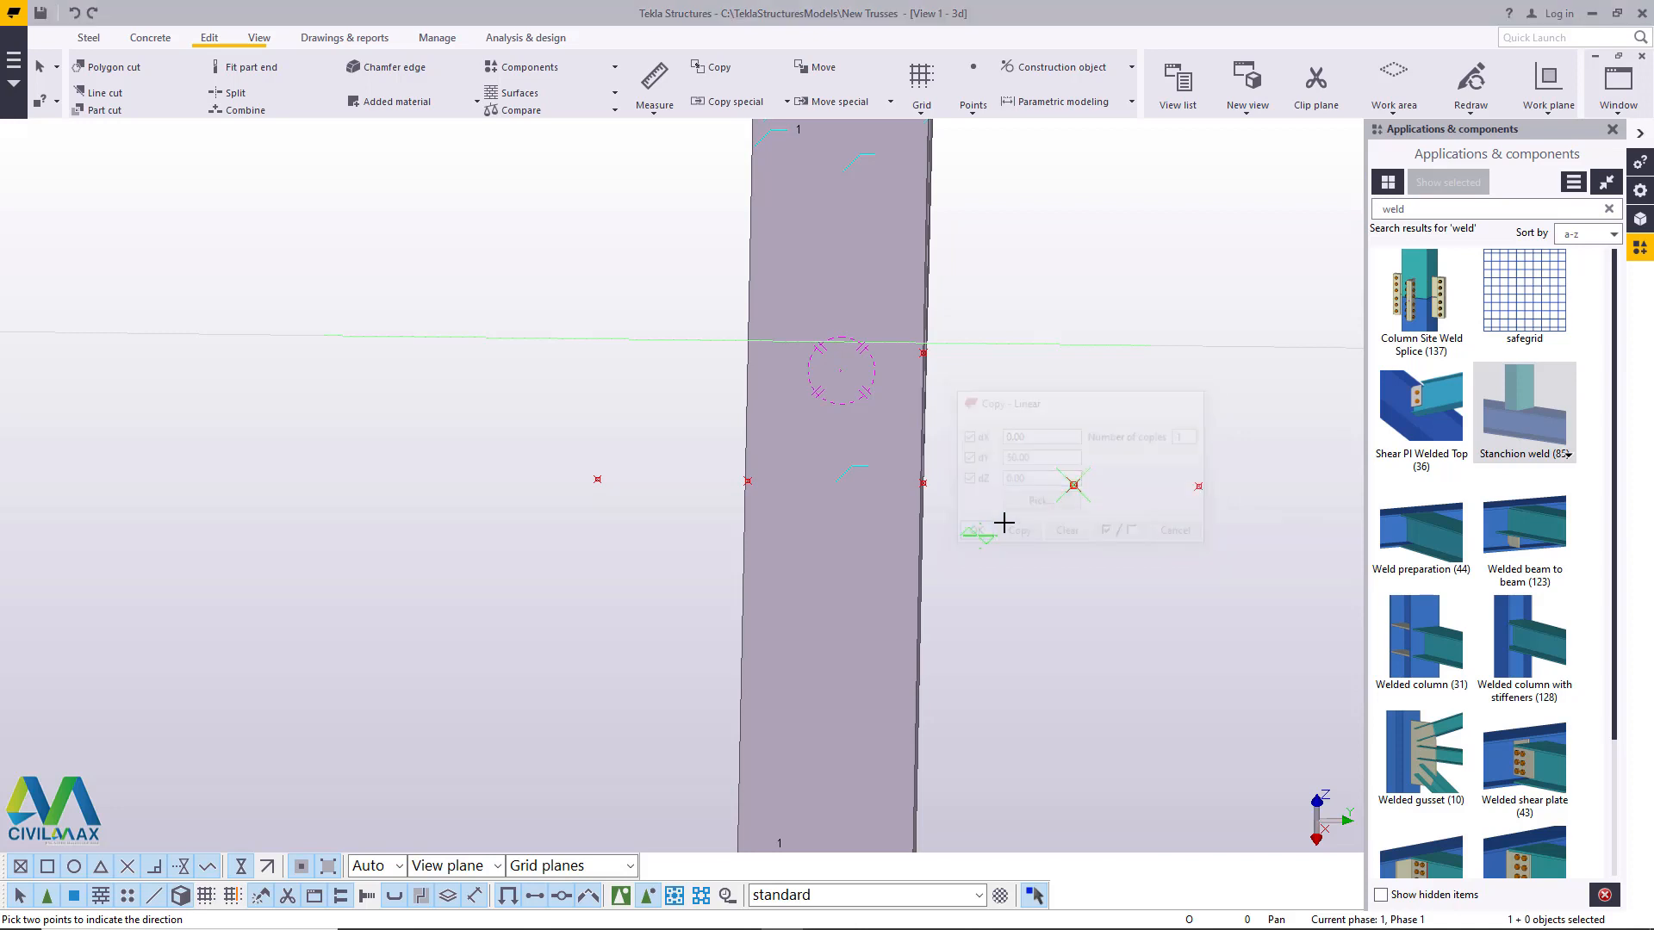
right_click(1049, 408)
click(1086, 417)
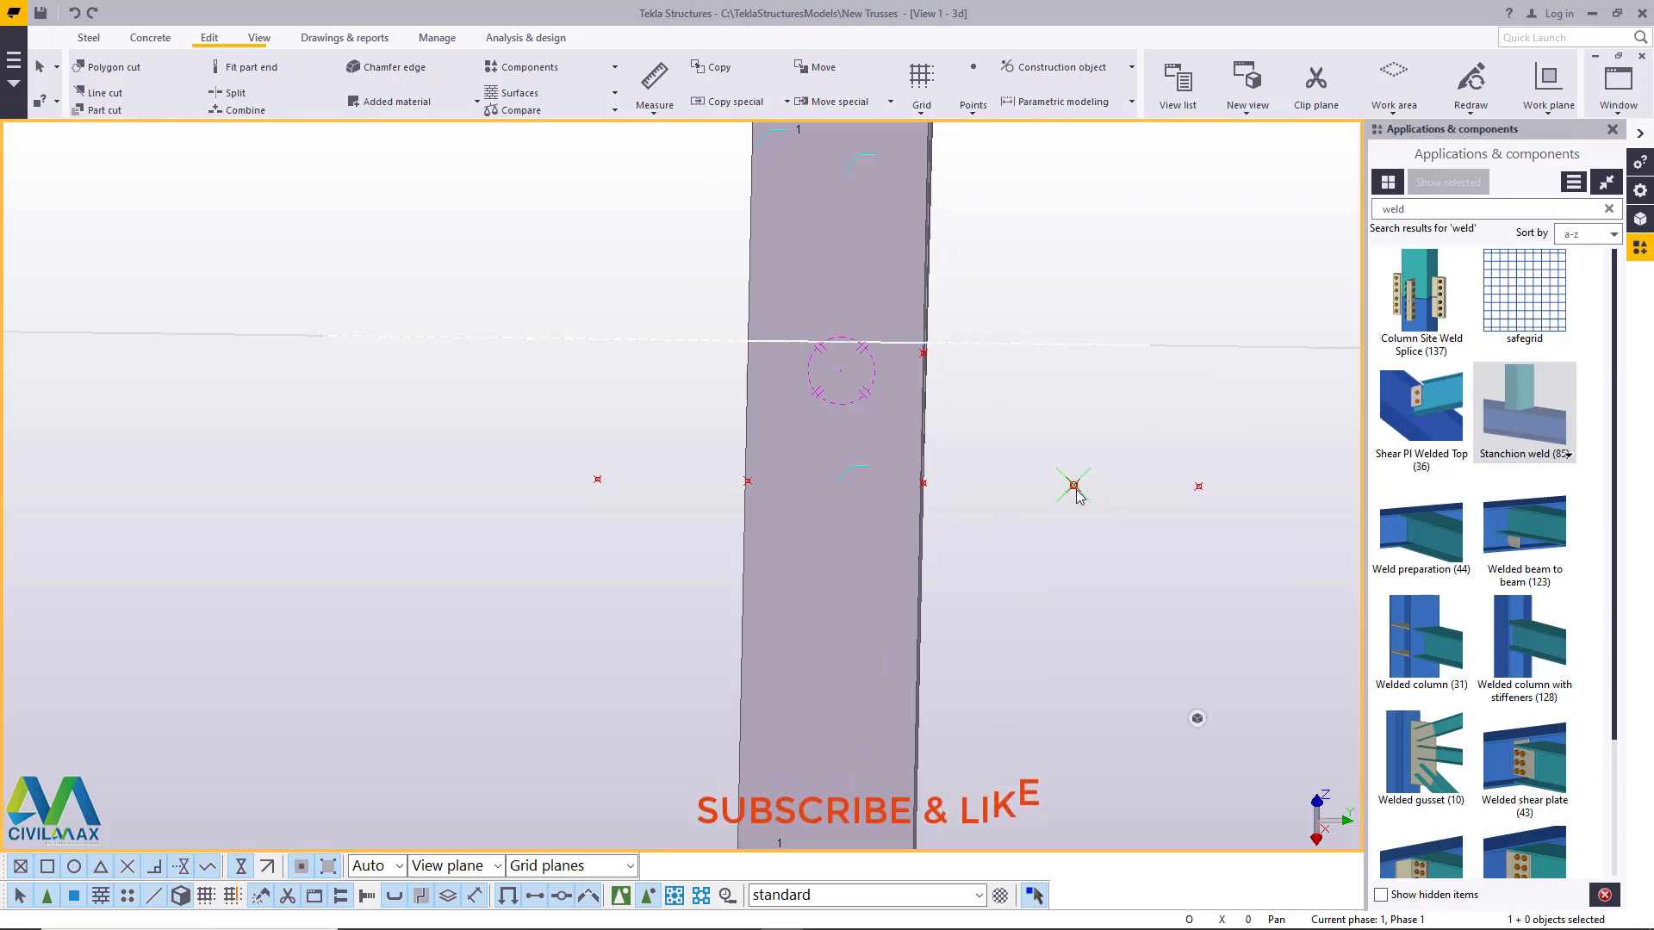
- Copy the inner offset point from the new outermost point to the offset point across the chord, then end the command
right_click(1076, 495)
click(1111, 568)
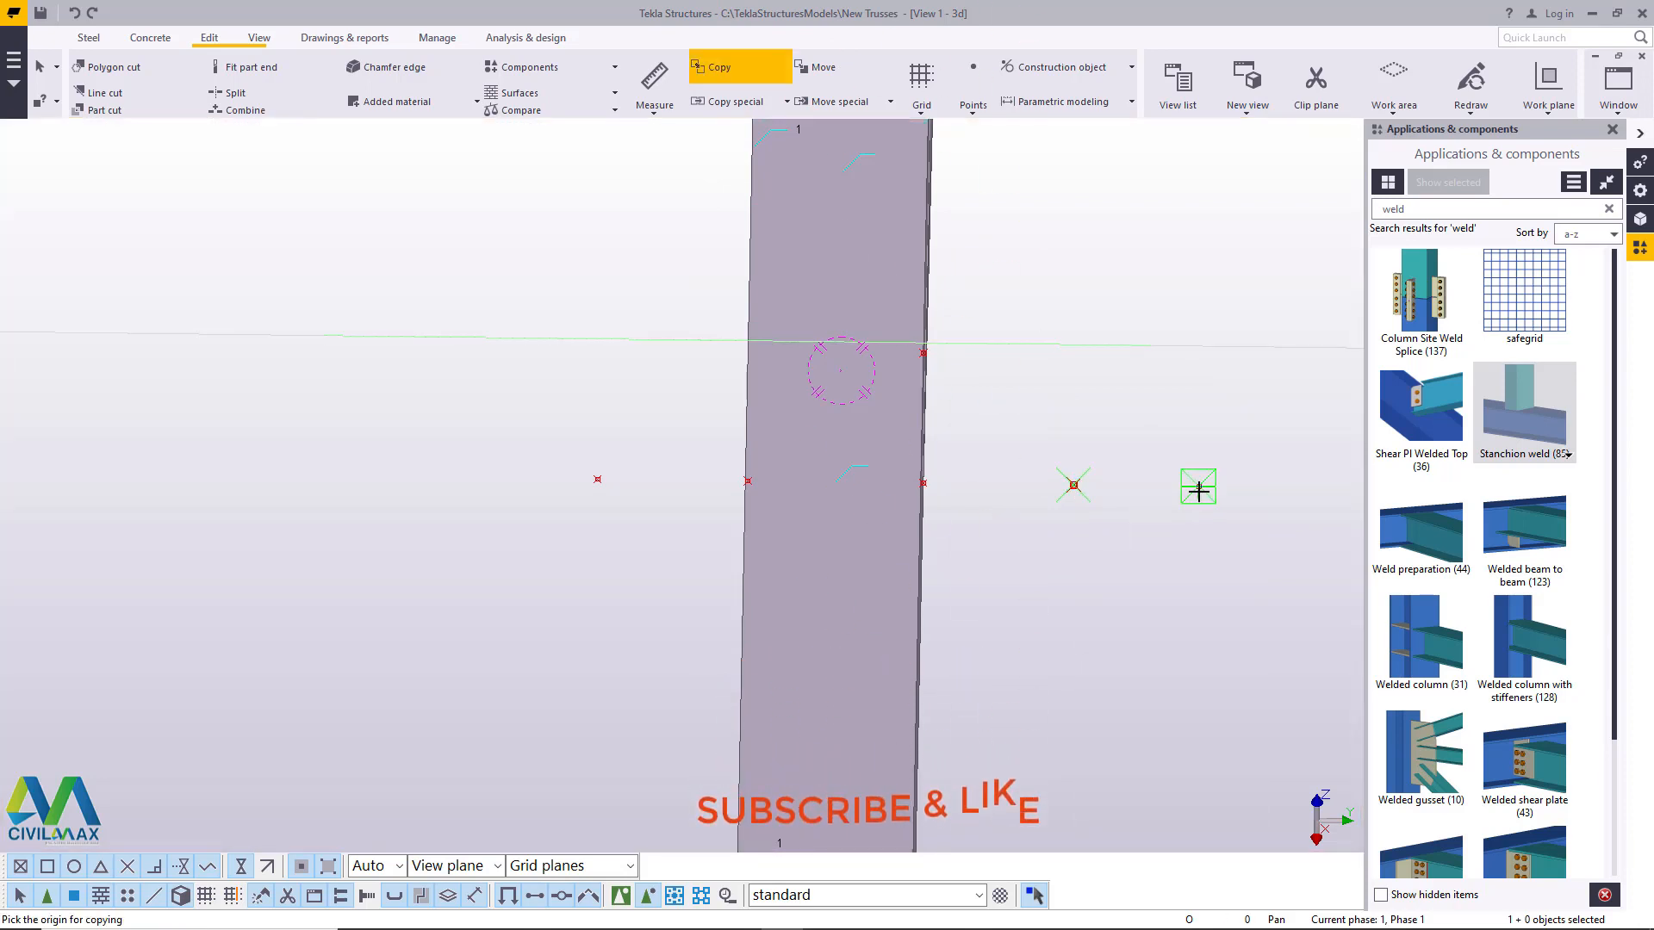
click(1198, 488)
right_click(638, 404)
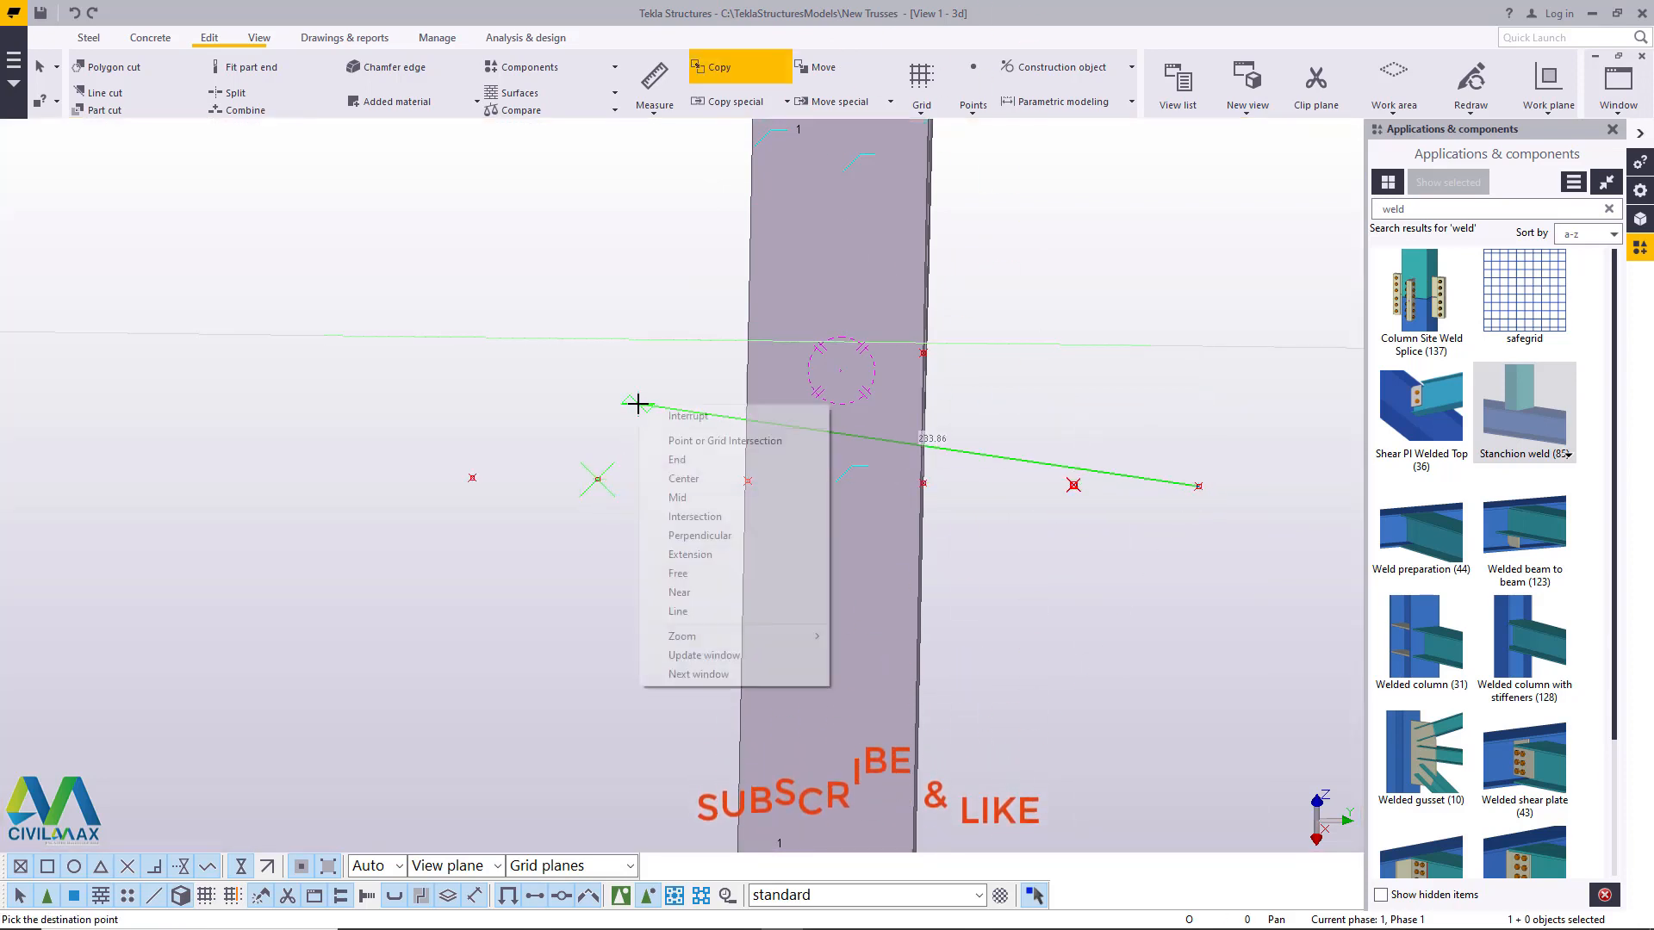
click(684, 416)
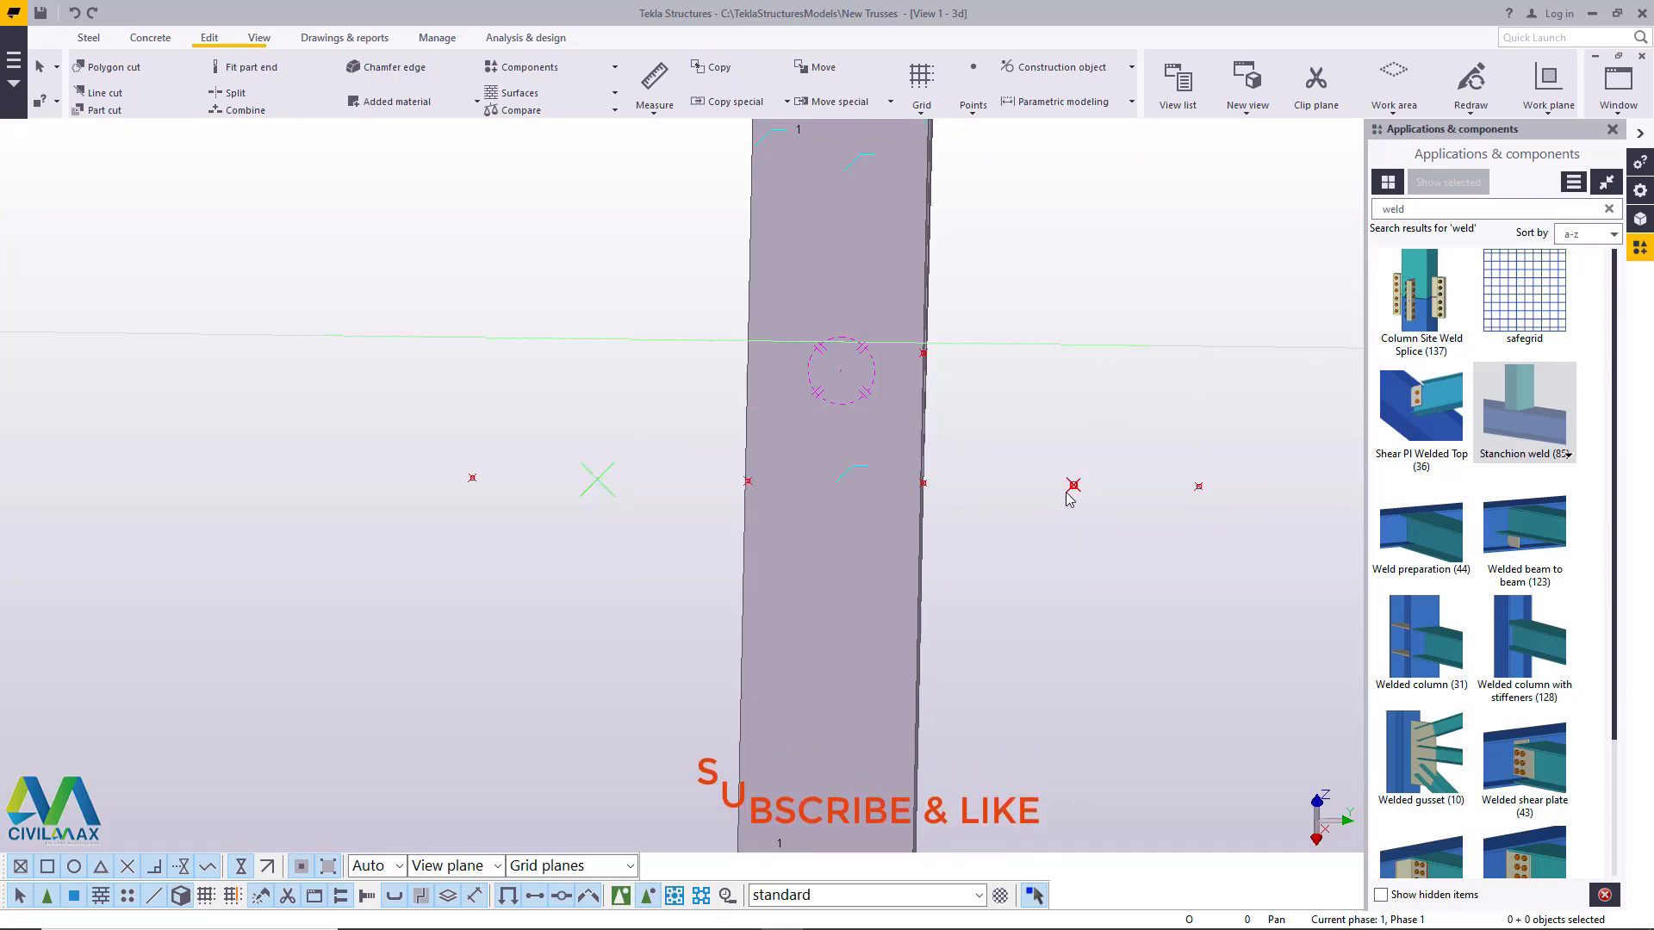
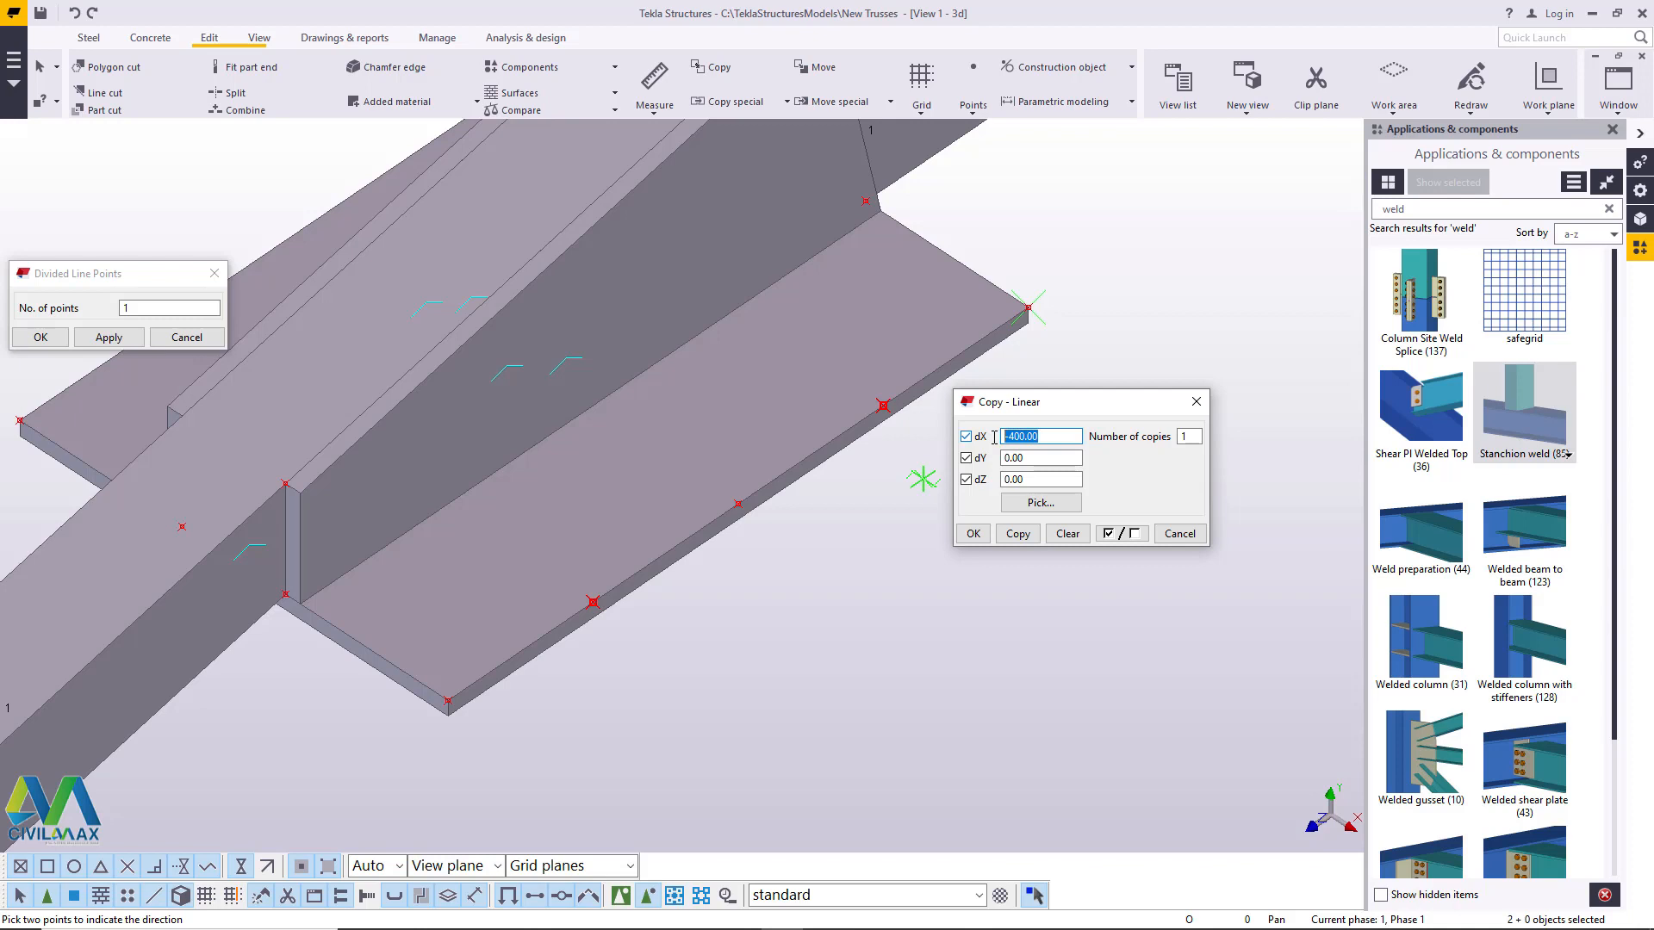
- Copy the two points on the plate's long edge linearly once with dX -50, dY 0 and dZ 0, then close the divided-line dialog
text(50)
click(1007, 437)
text(1)
click(1019, 534)
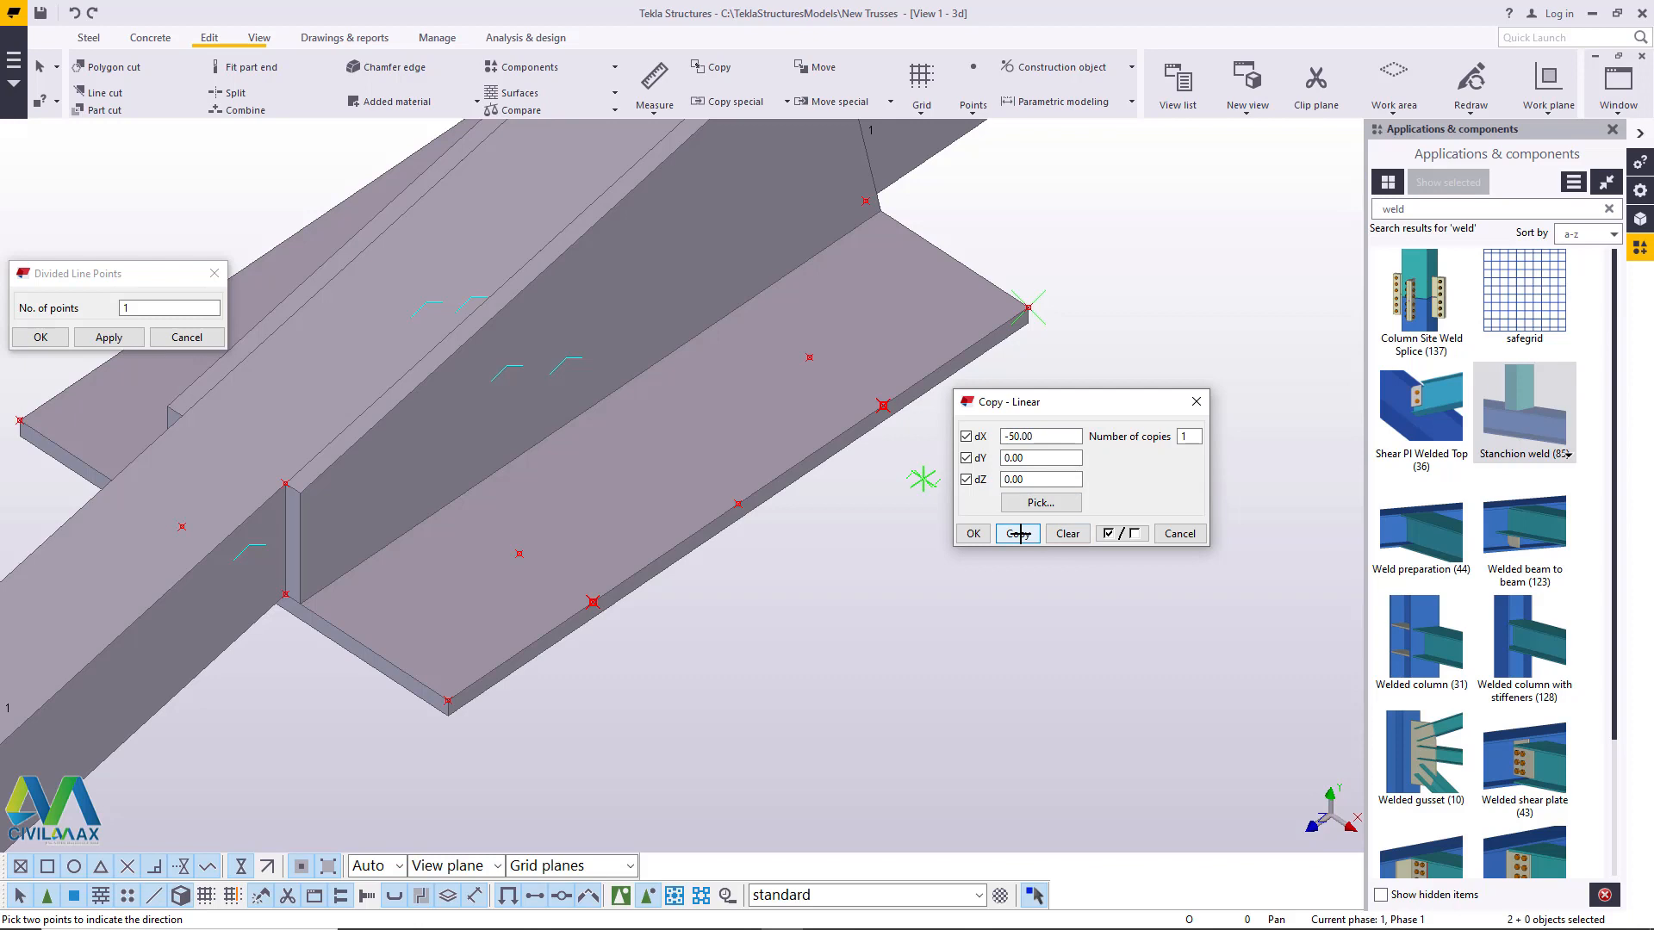
click(974, 534)
right_click(1148, 331)
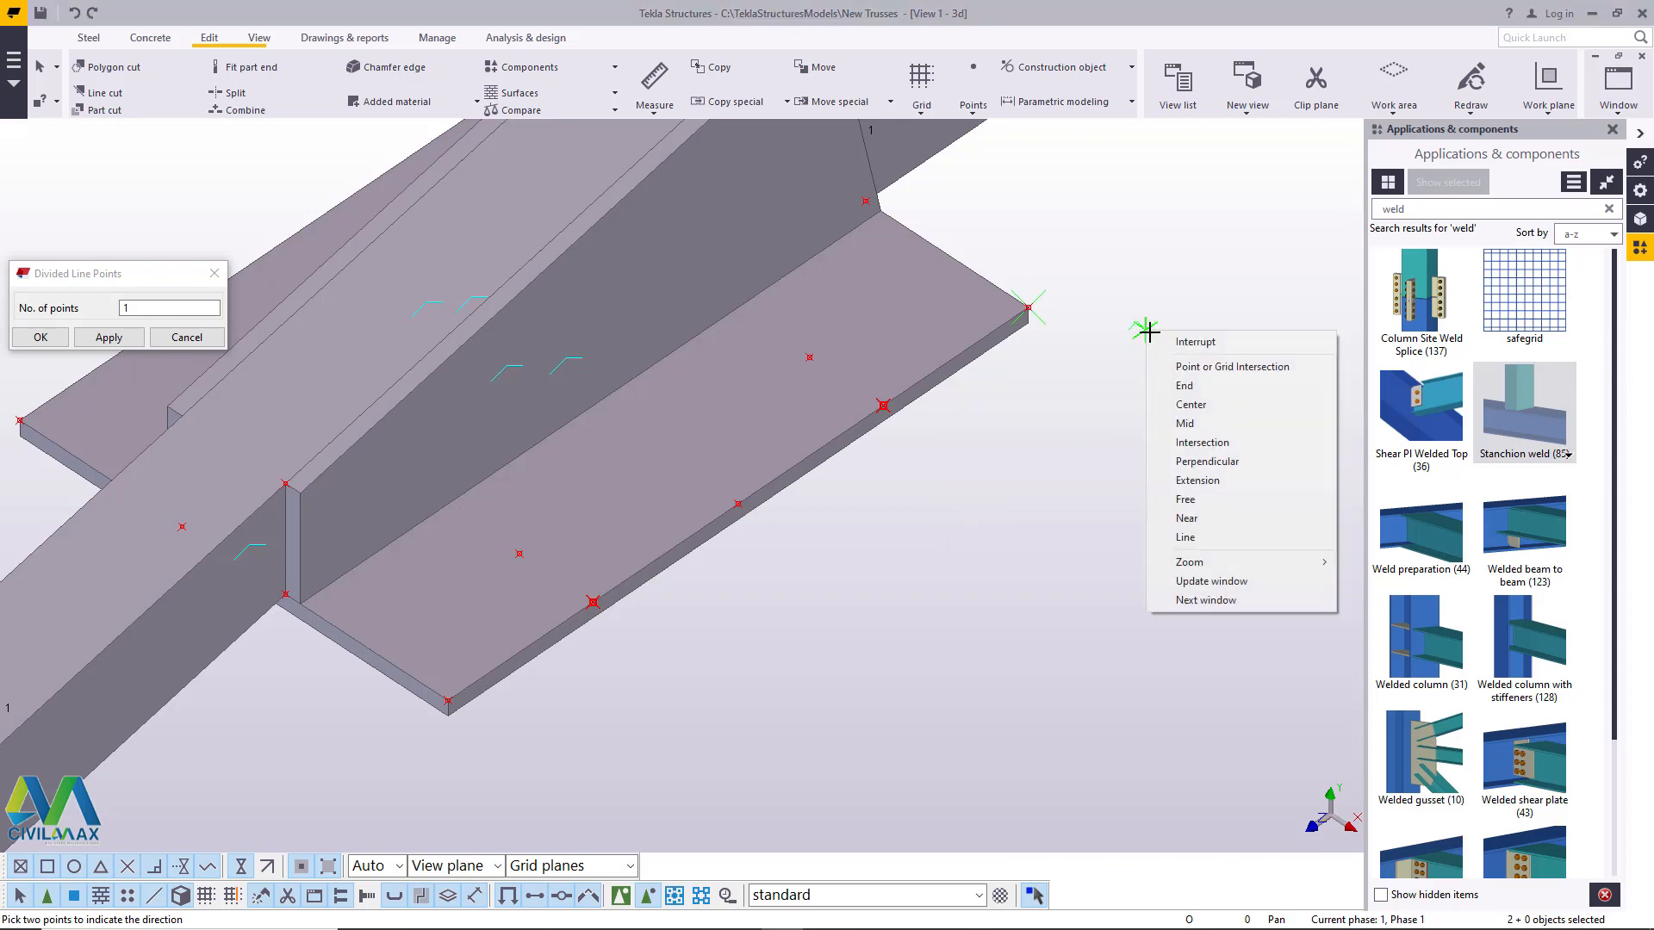
click(1189, 341)
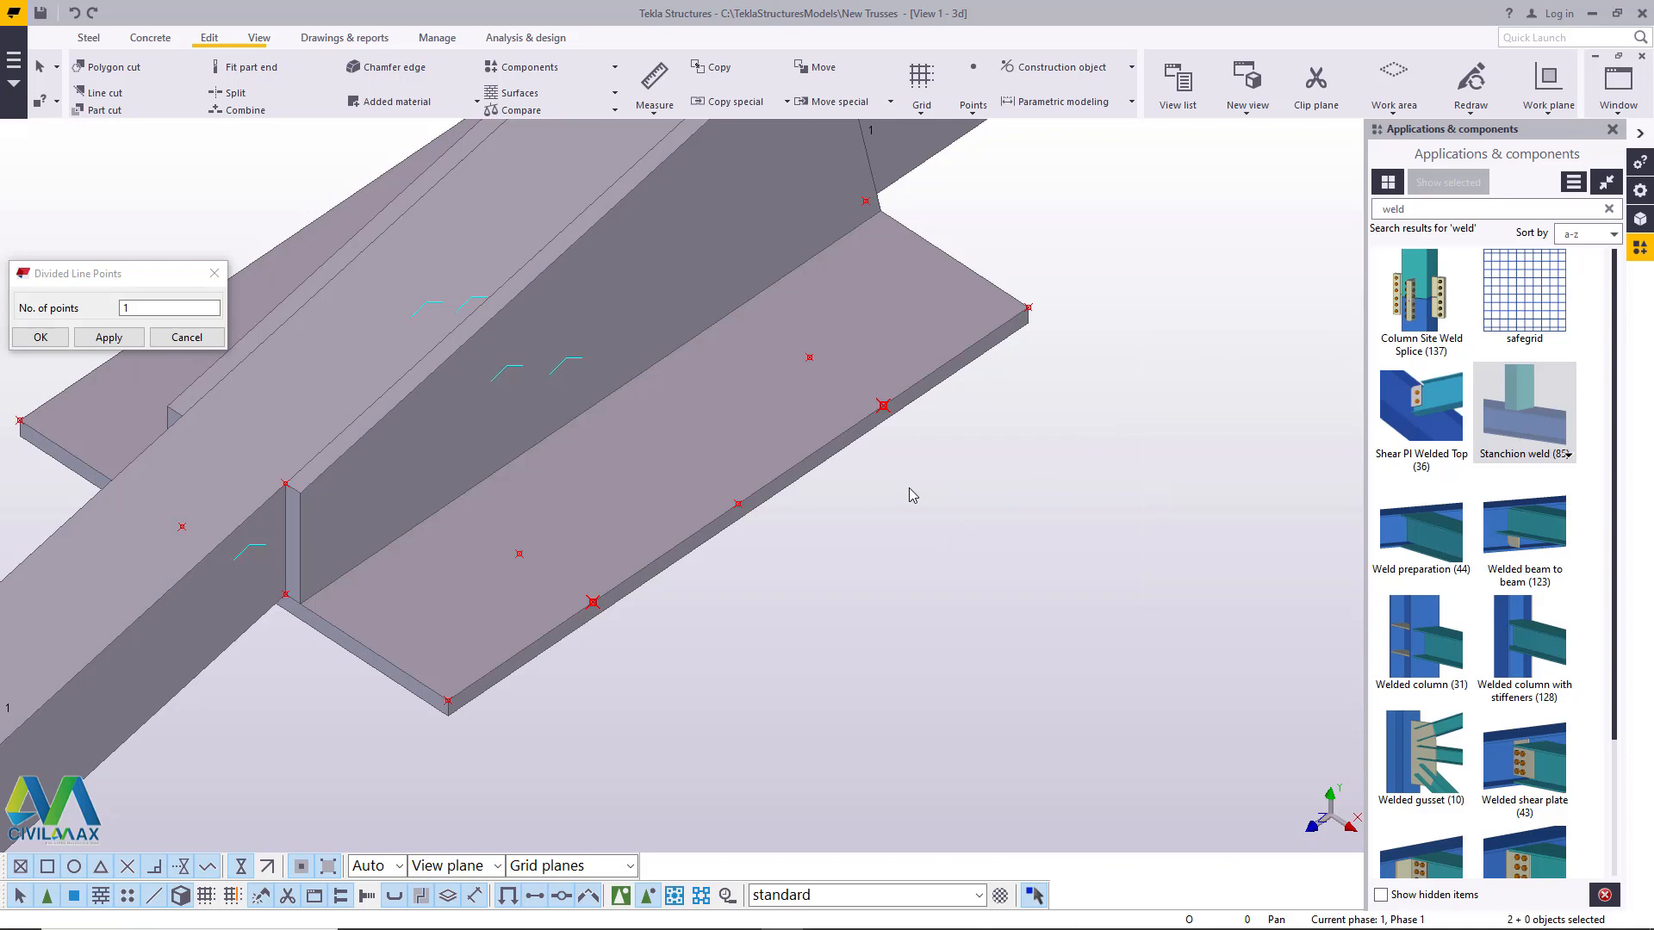
click(110, 337)
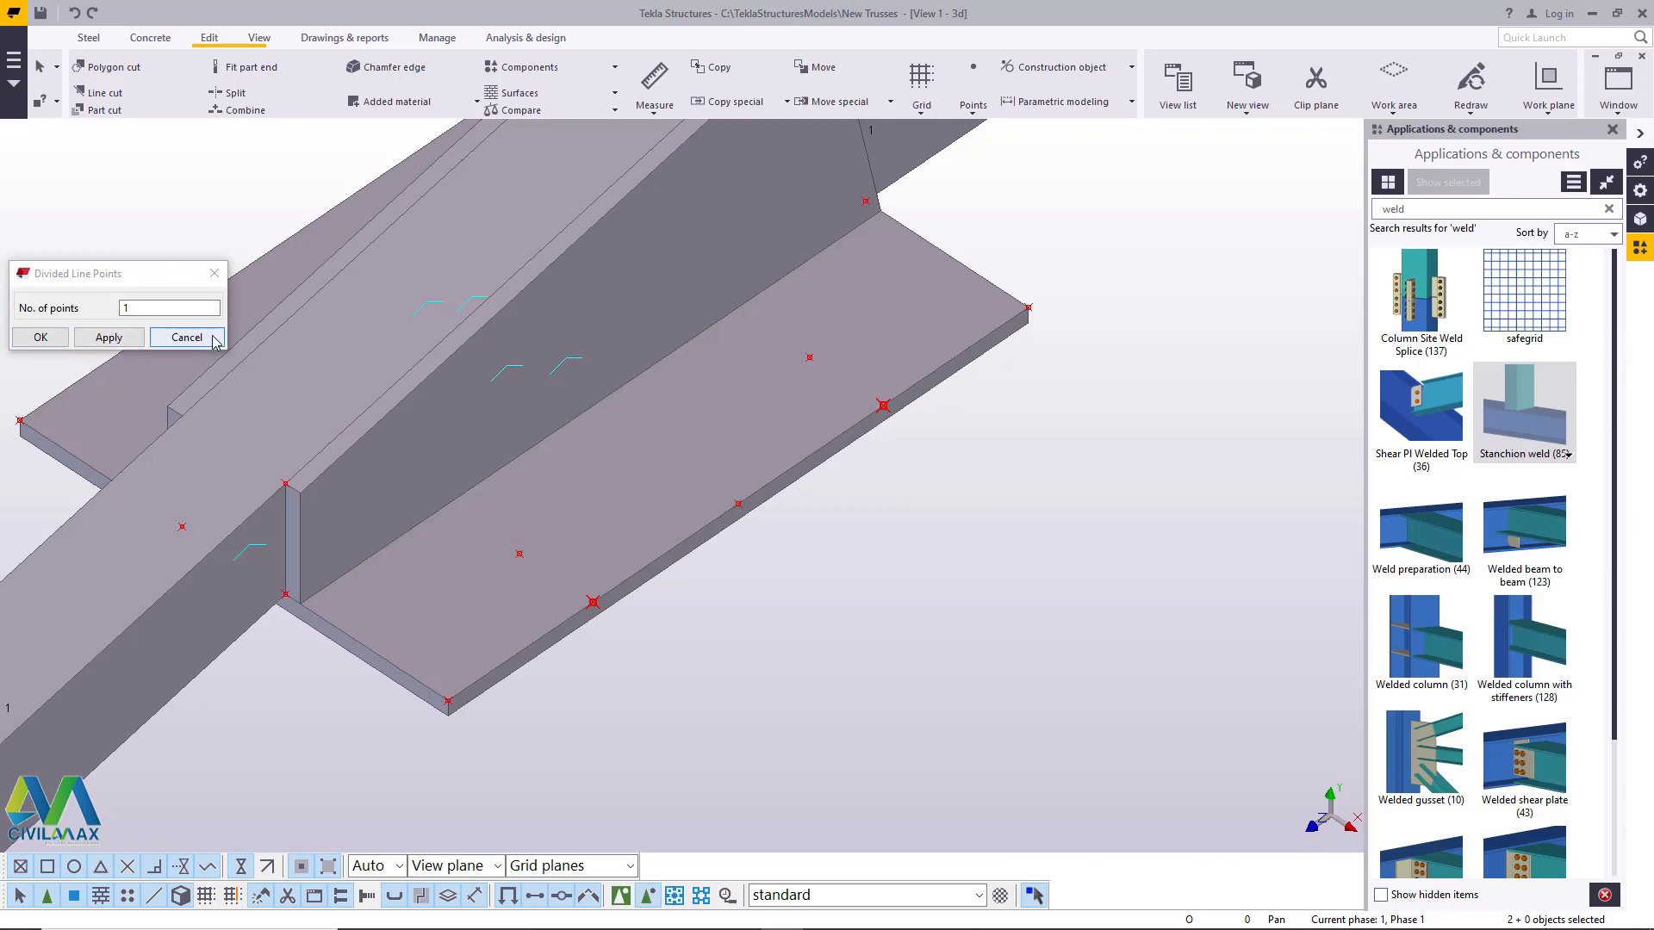
click(207, 339)
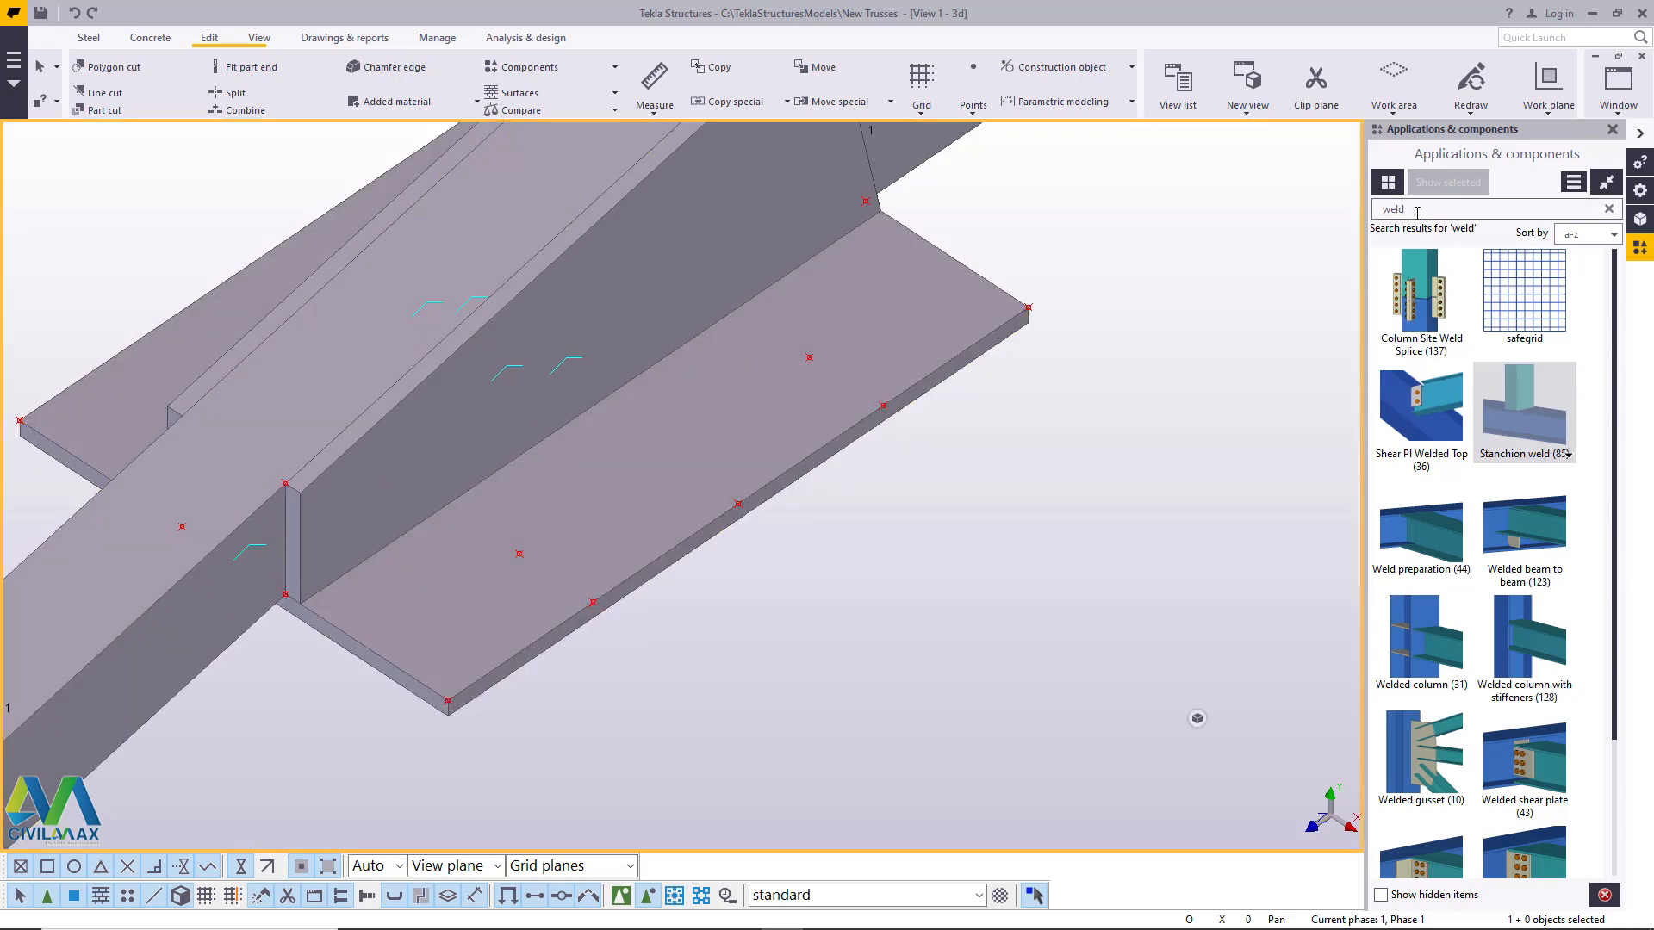
- Search the component catalogue for hole and open the Hole Generation (32) properties clear of the joint
drag(1415, 210, 1340, 211)
text(hole)
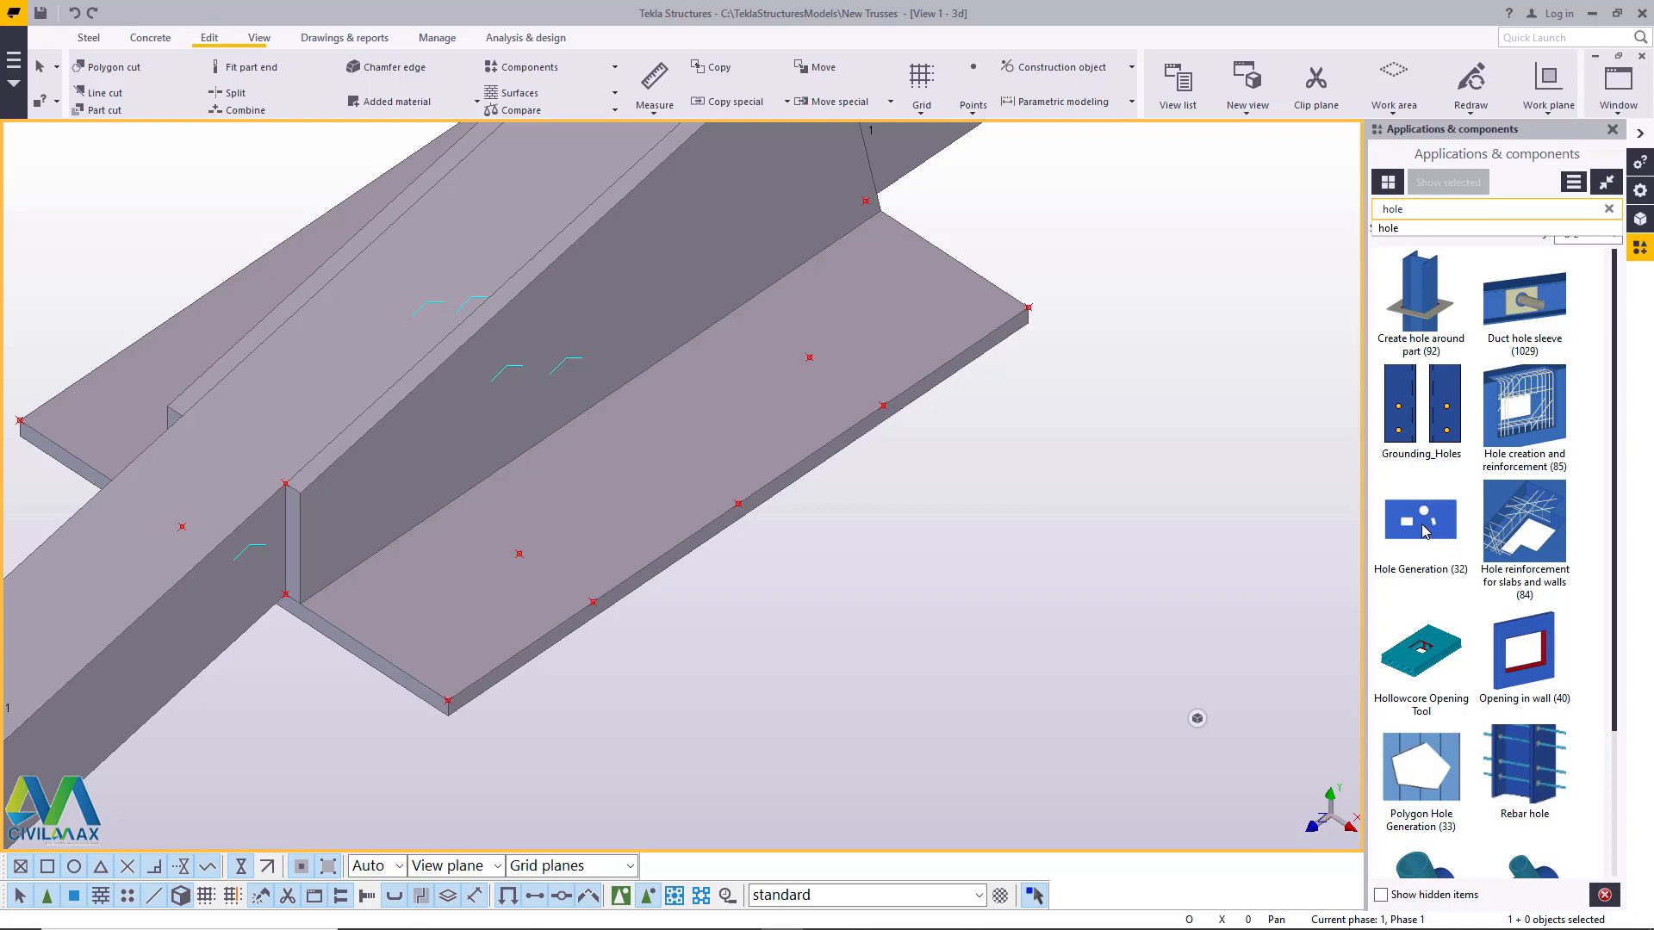
double_click(1422, 523)
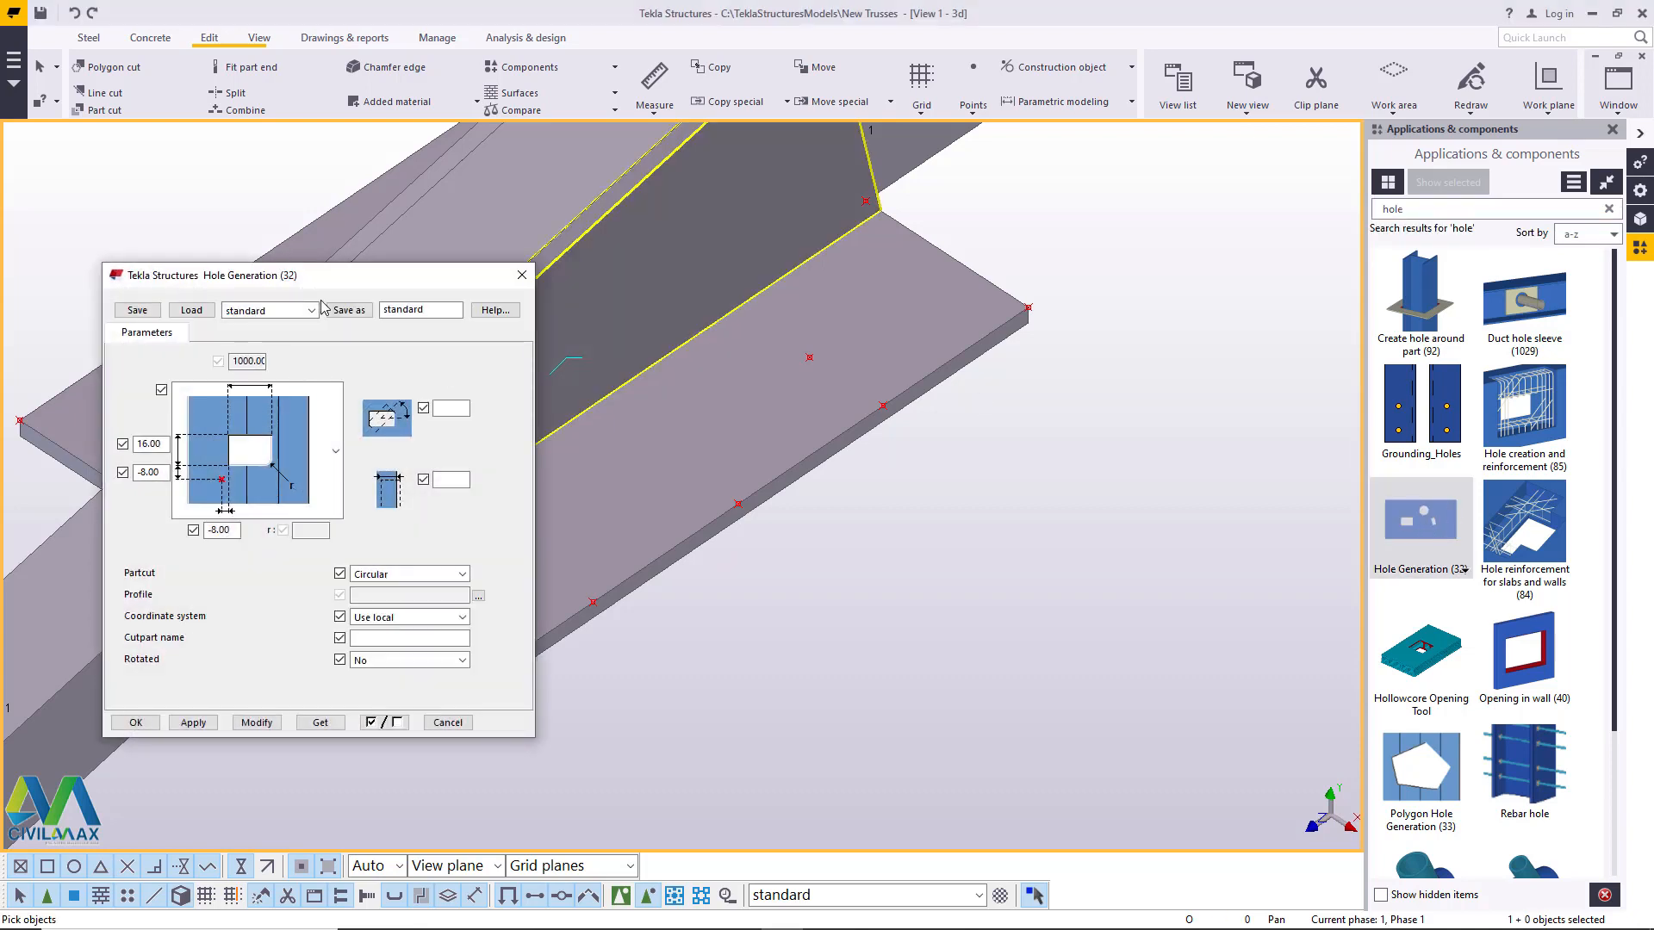
drag(369, 288, 1280, 221)
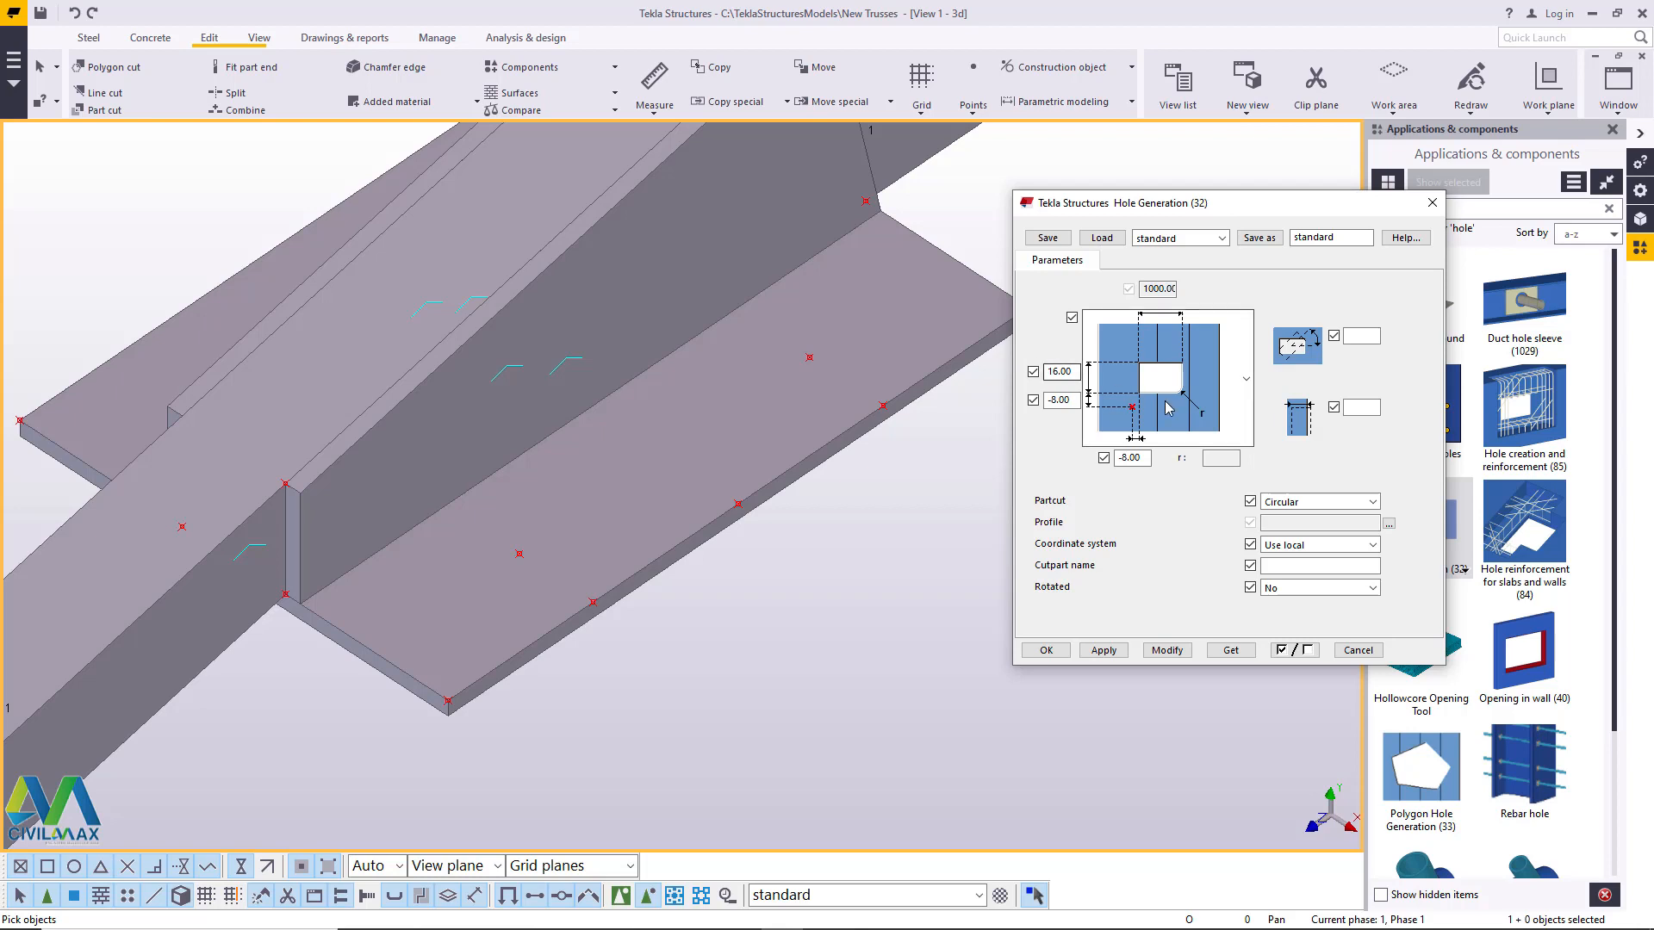
- Configure Hole Generation (32) with an 18 mm hole size, -9 mm offsets in both directions and a Circular part cut
drag(1074, 373, 1056, 373)
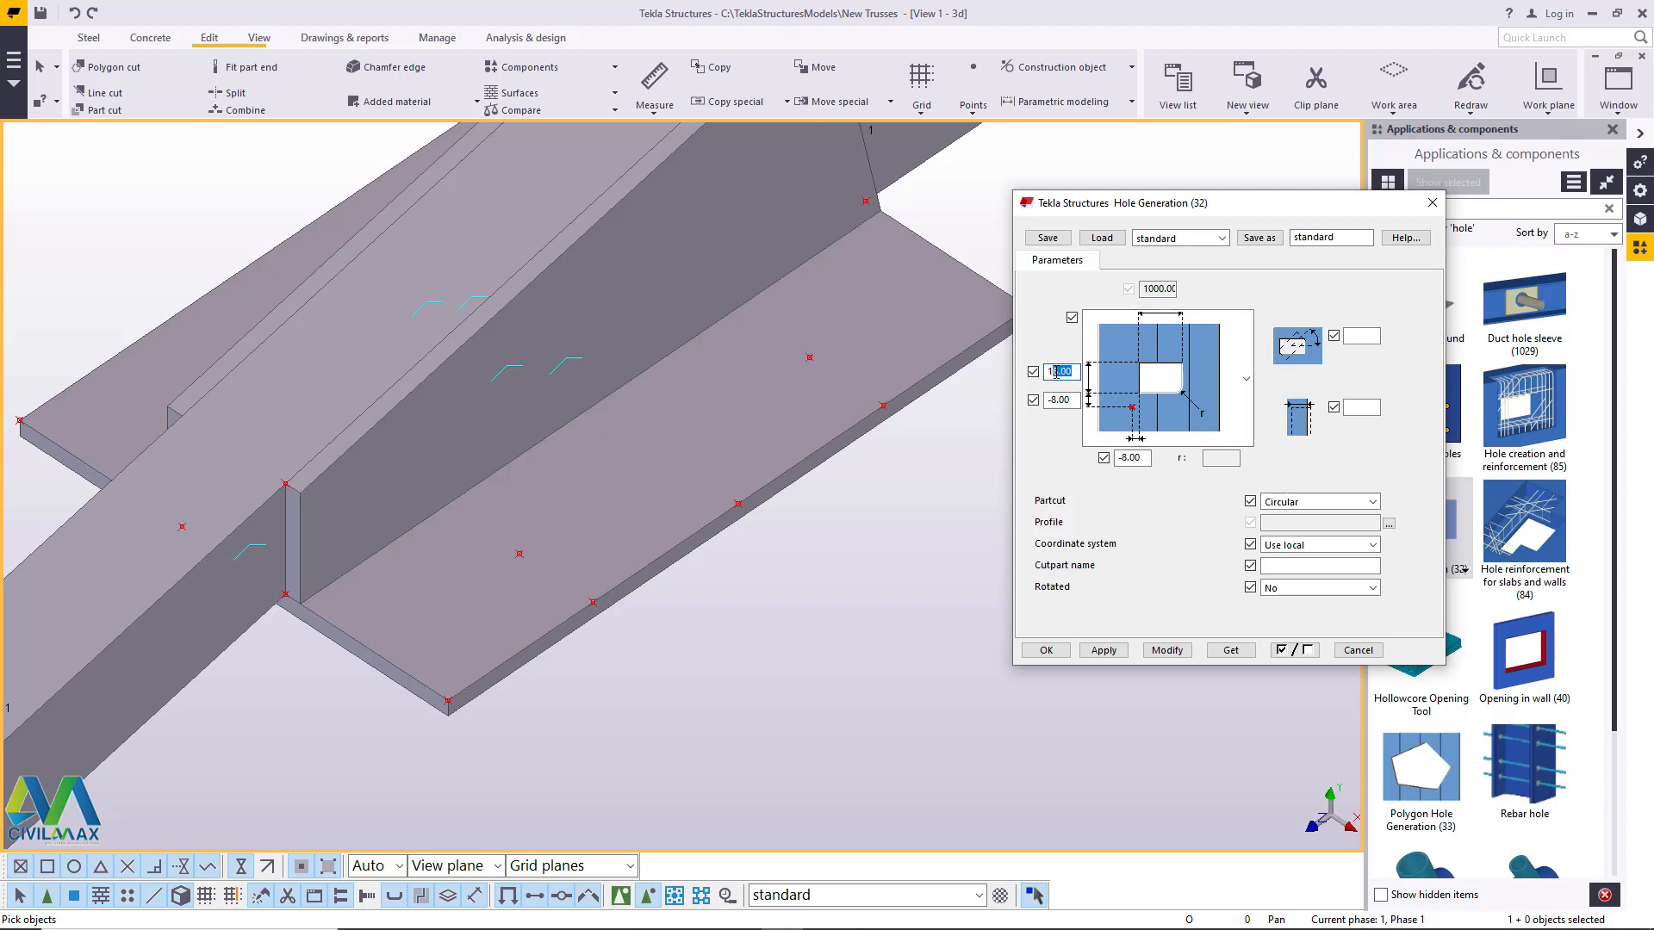
text(8)
drag(1072, 400, 1053, 400)
text(9)
drag(1150, 457, 1125, 457)
text(9)
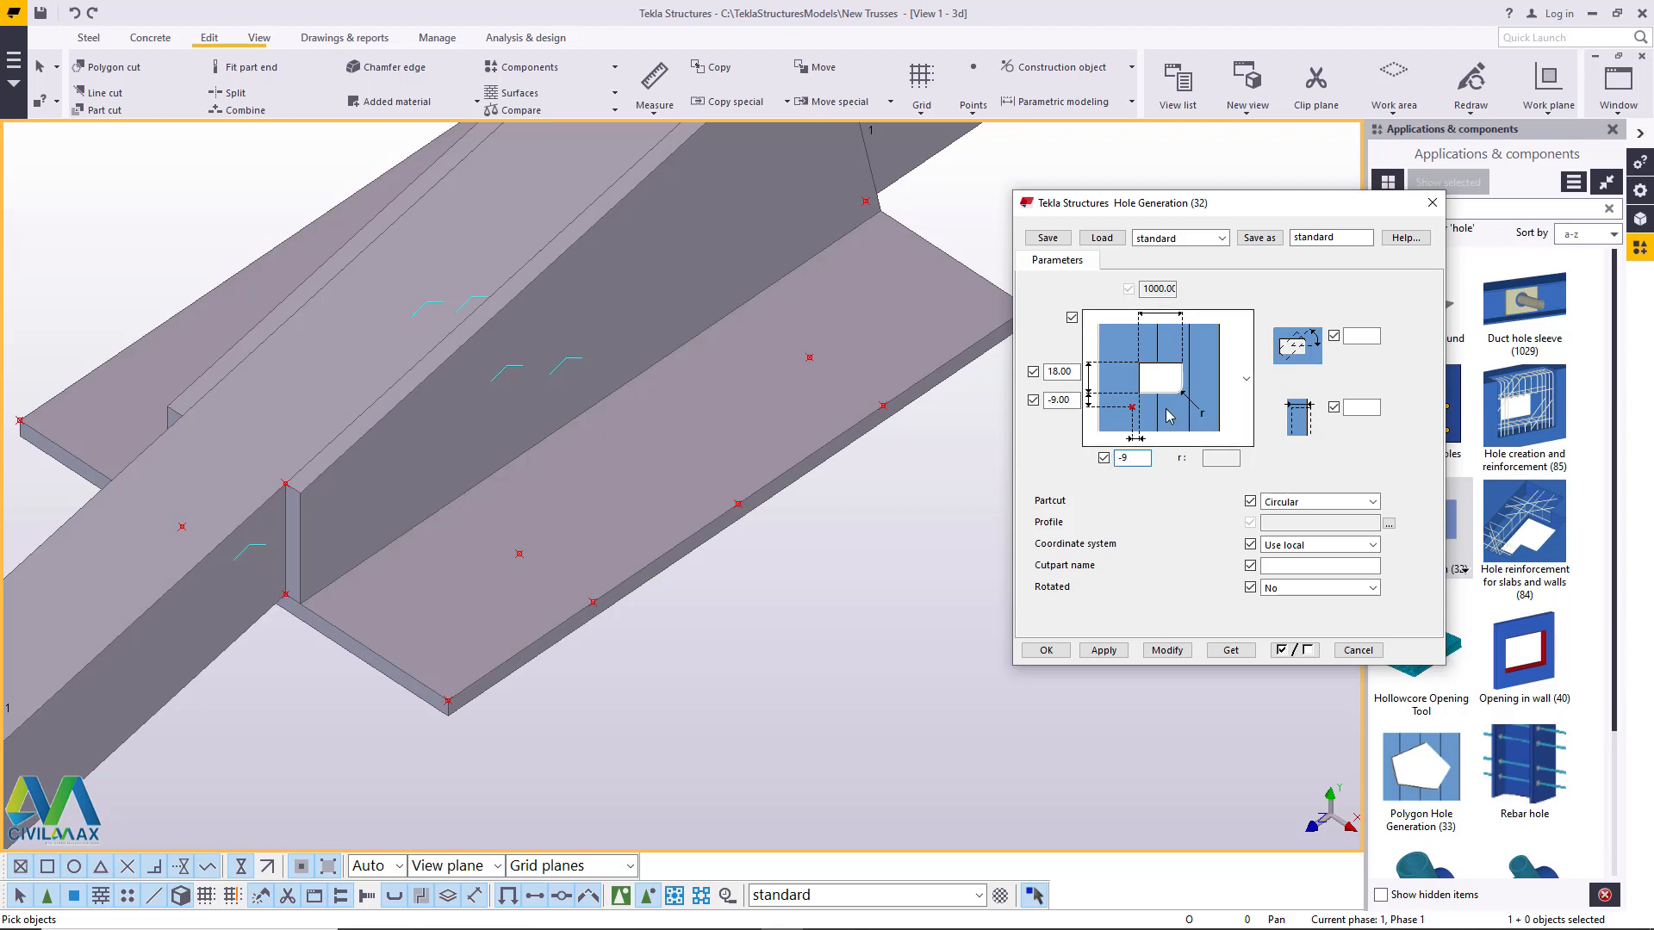
click(1372, 502)
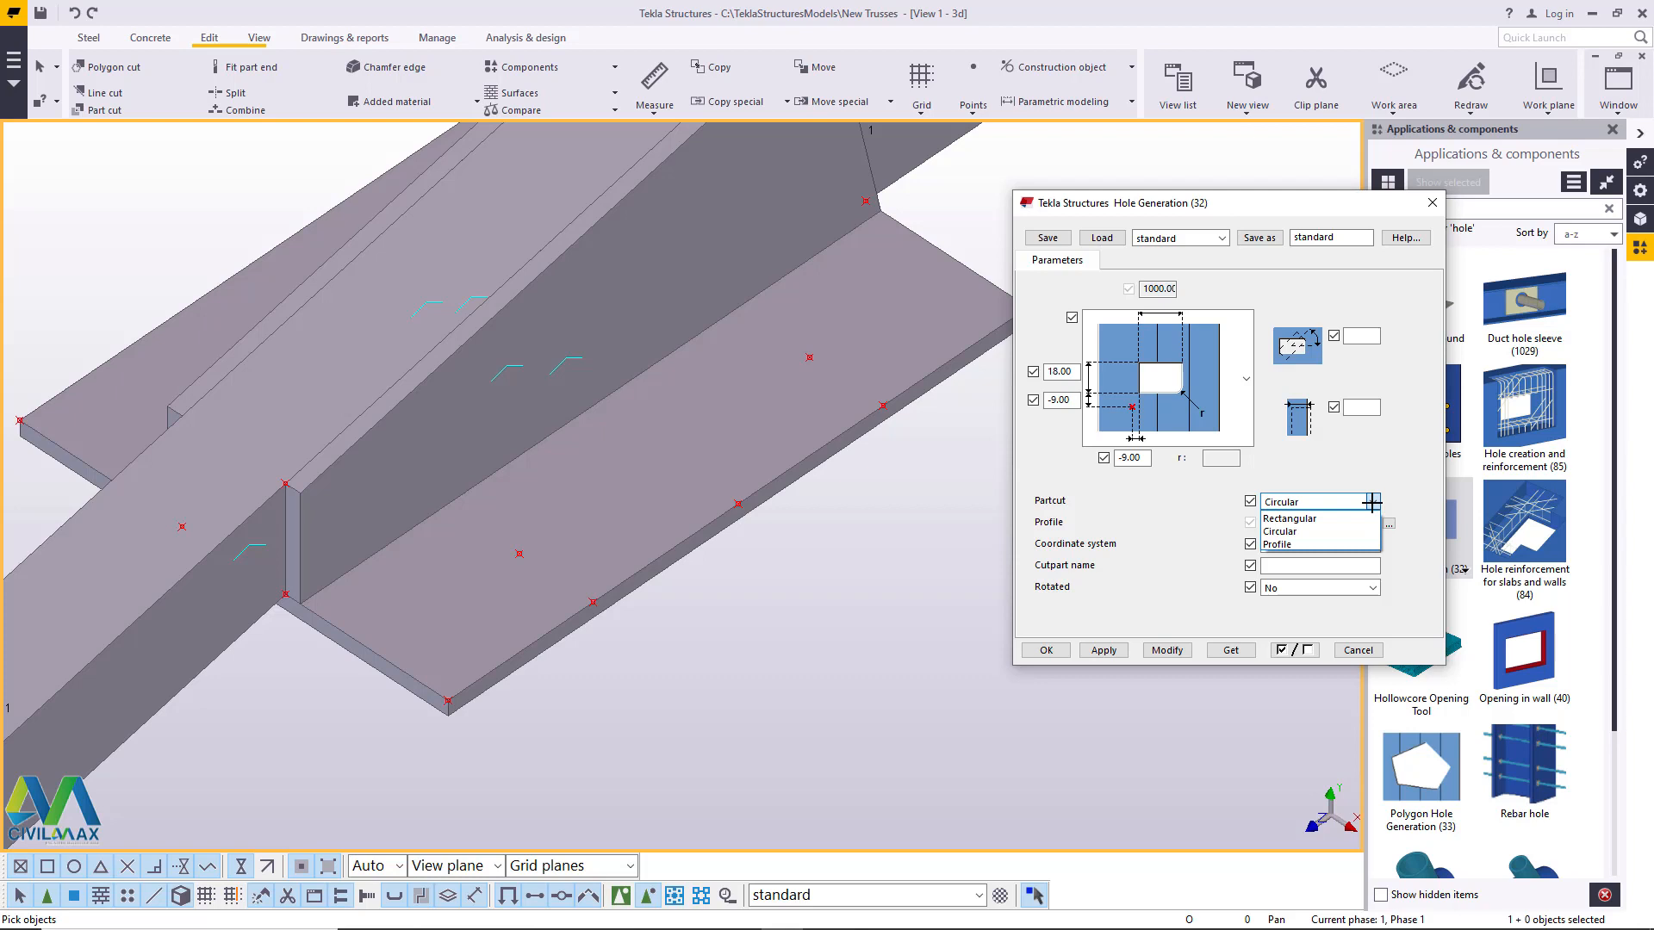
click(1331, 532)
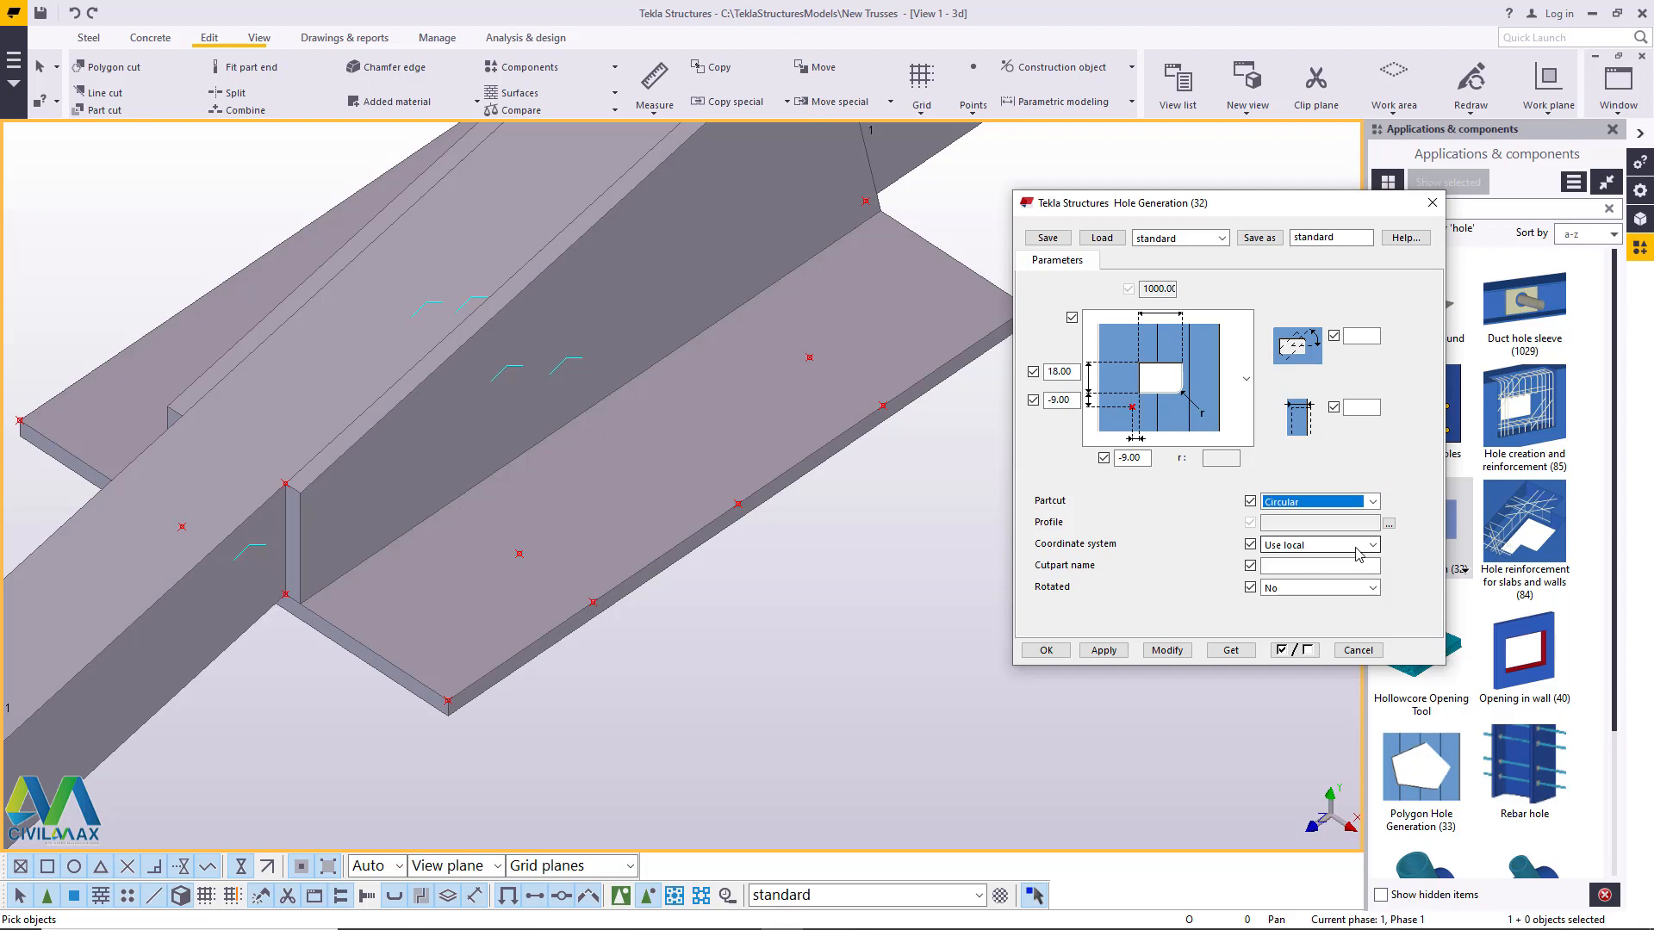
click(1168, 650)
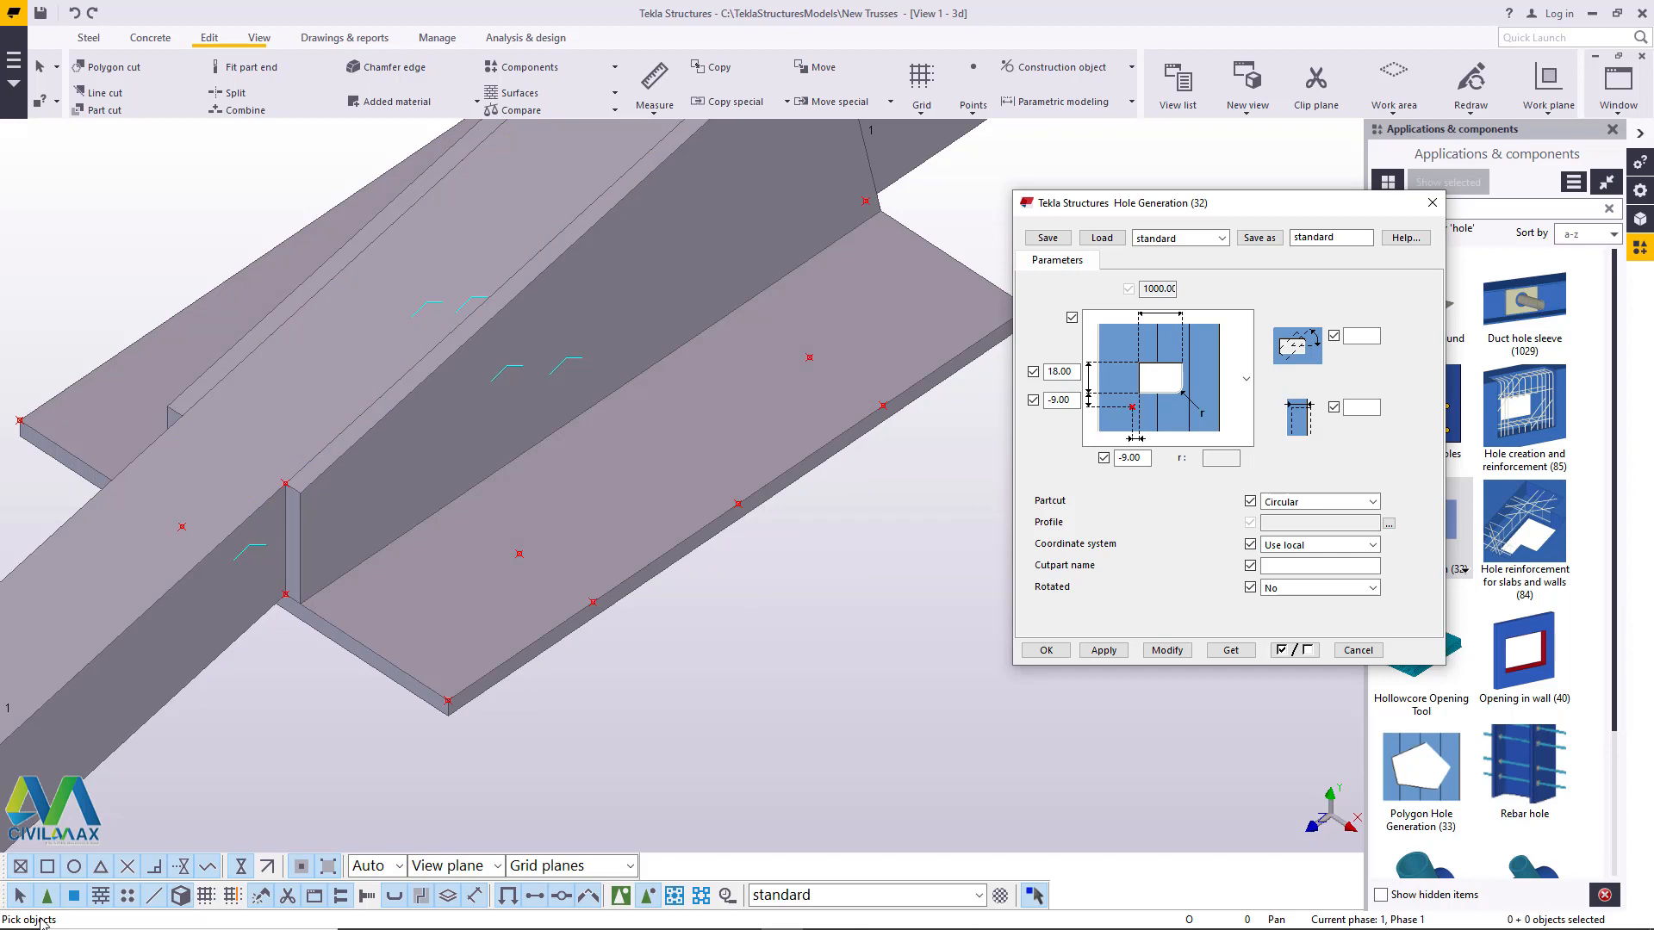
- Cut a circular hole in the horizontal plate at the upper inset point, then end the command and accept the hole properties
click(875, 299)
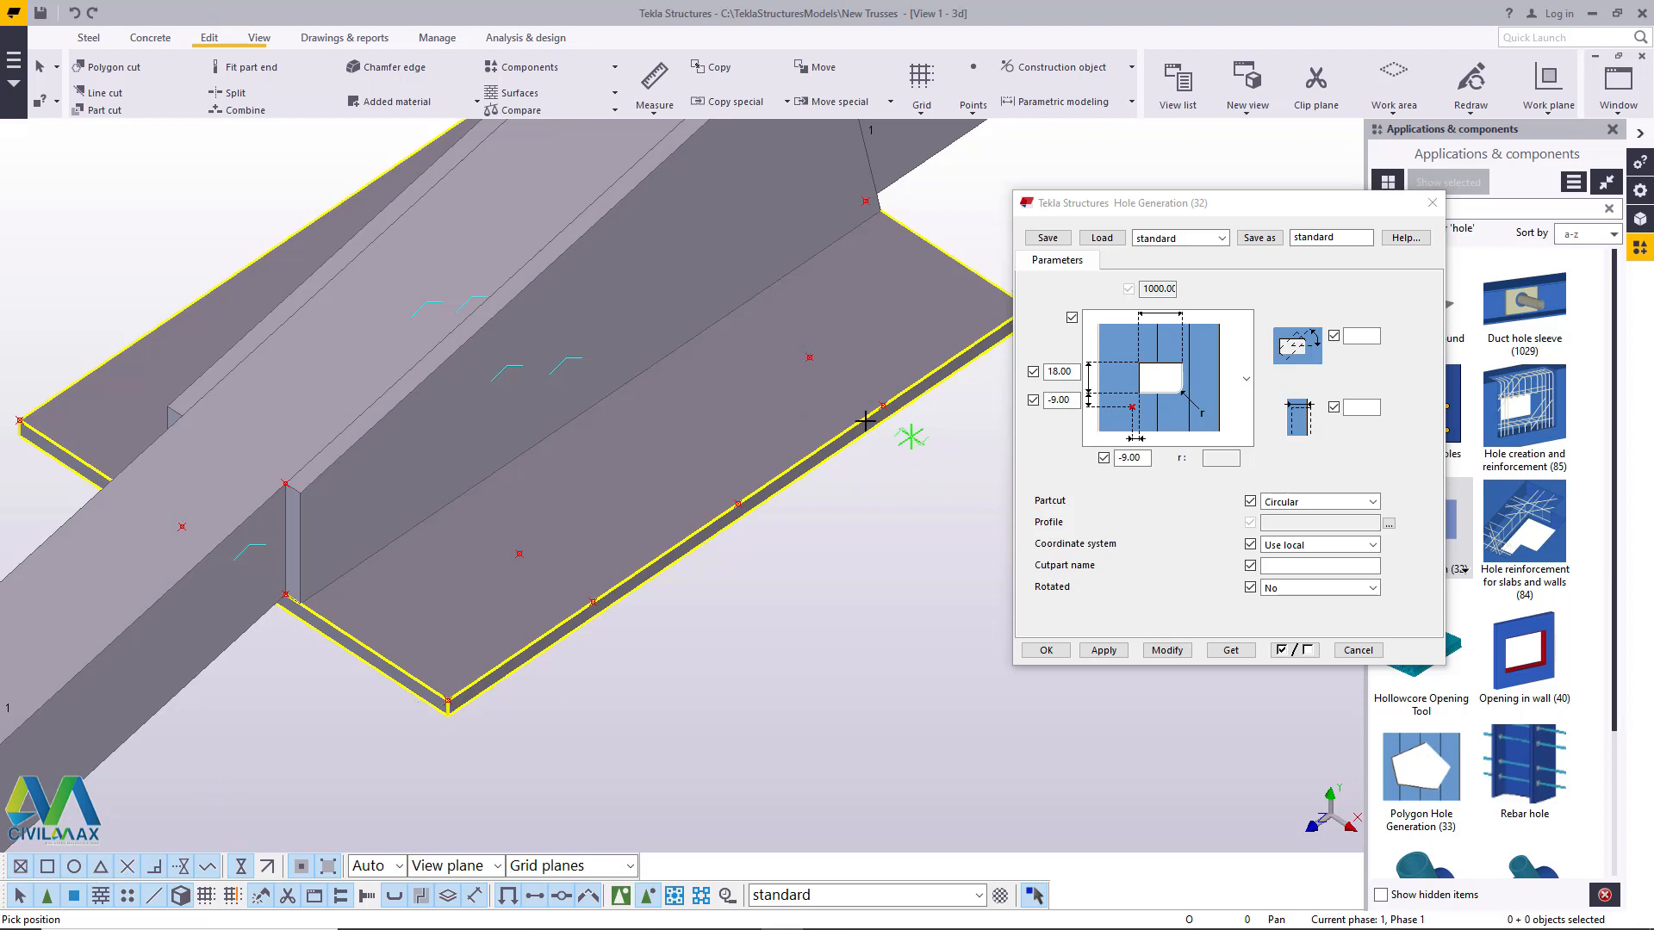
click(810, 363)
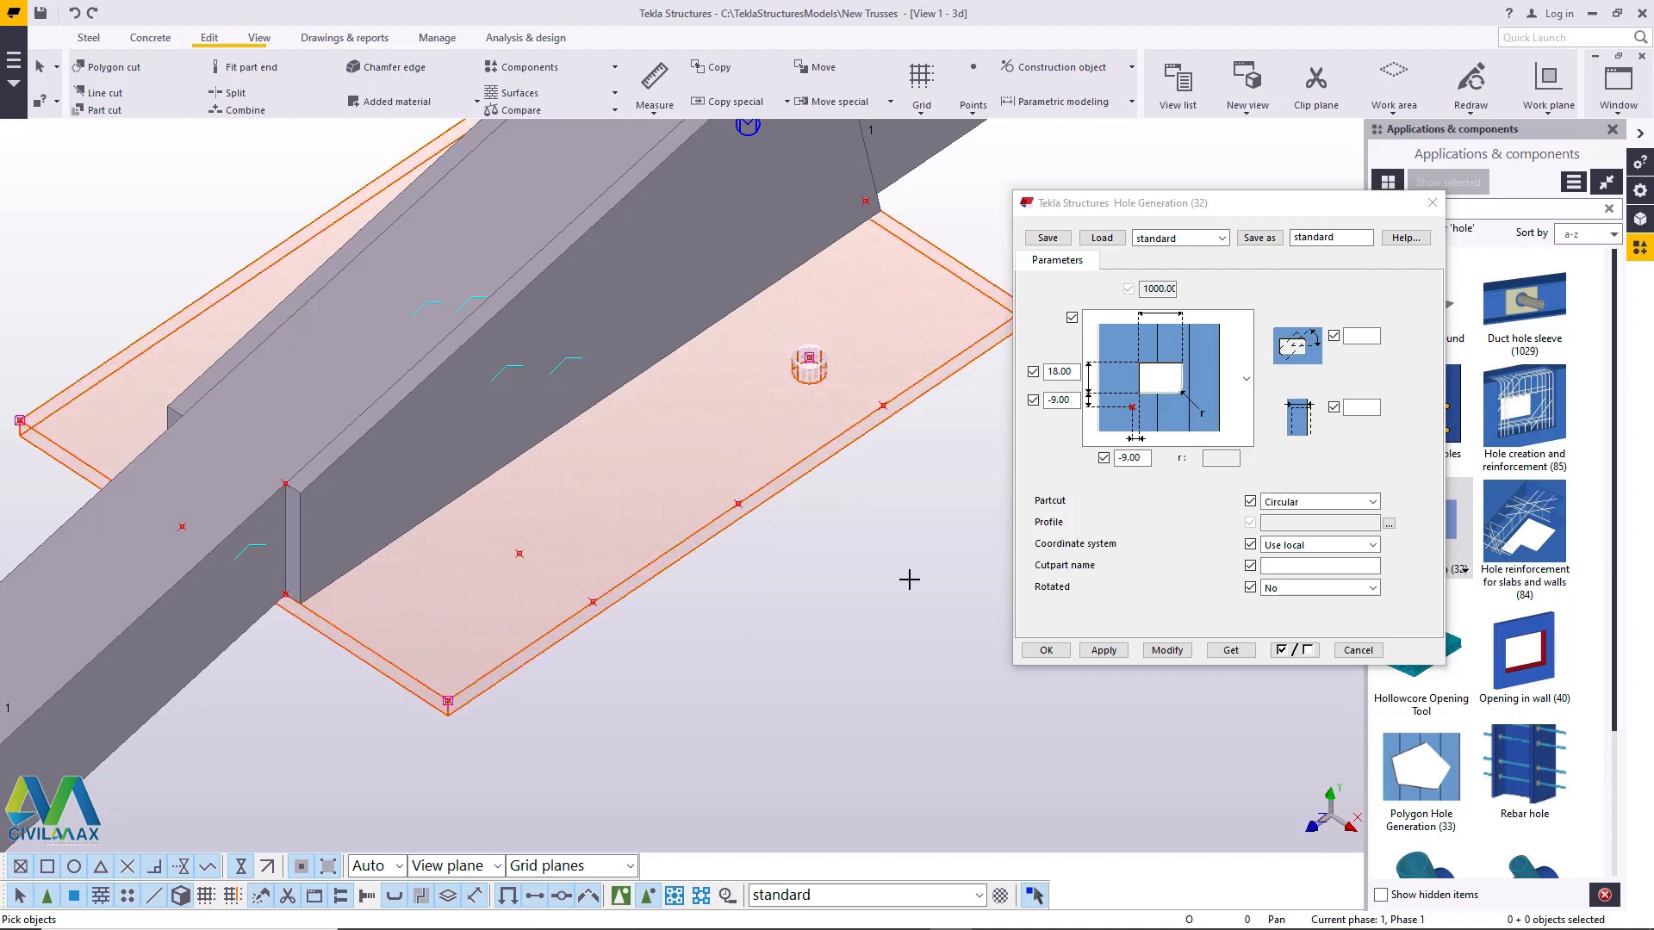
right_click(840, 511)
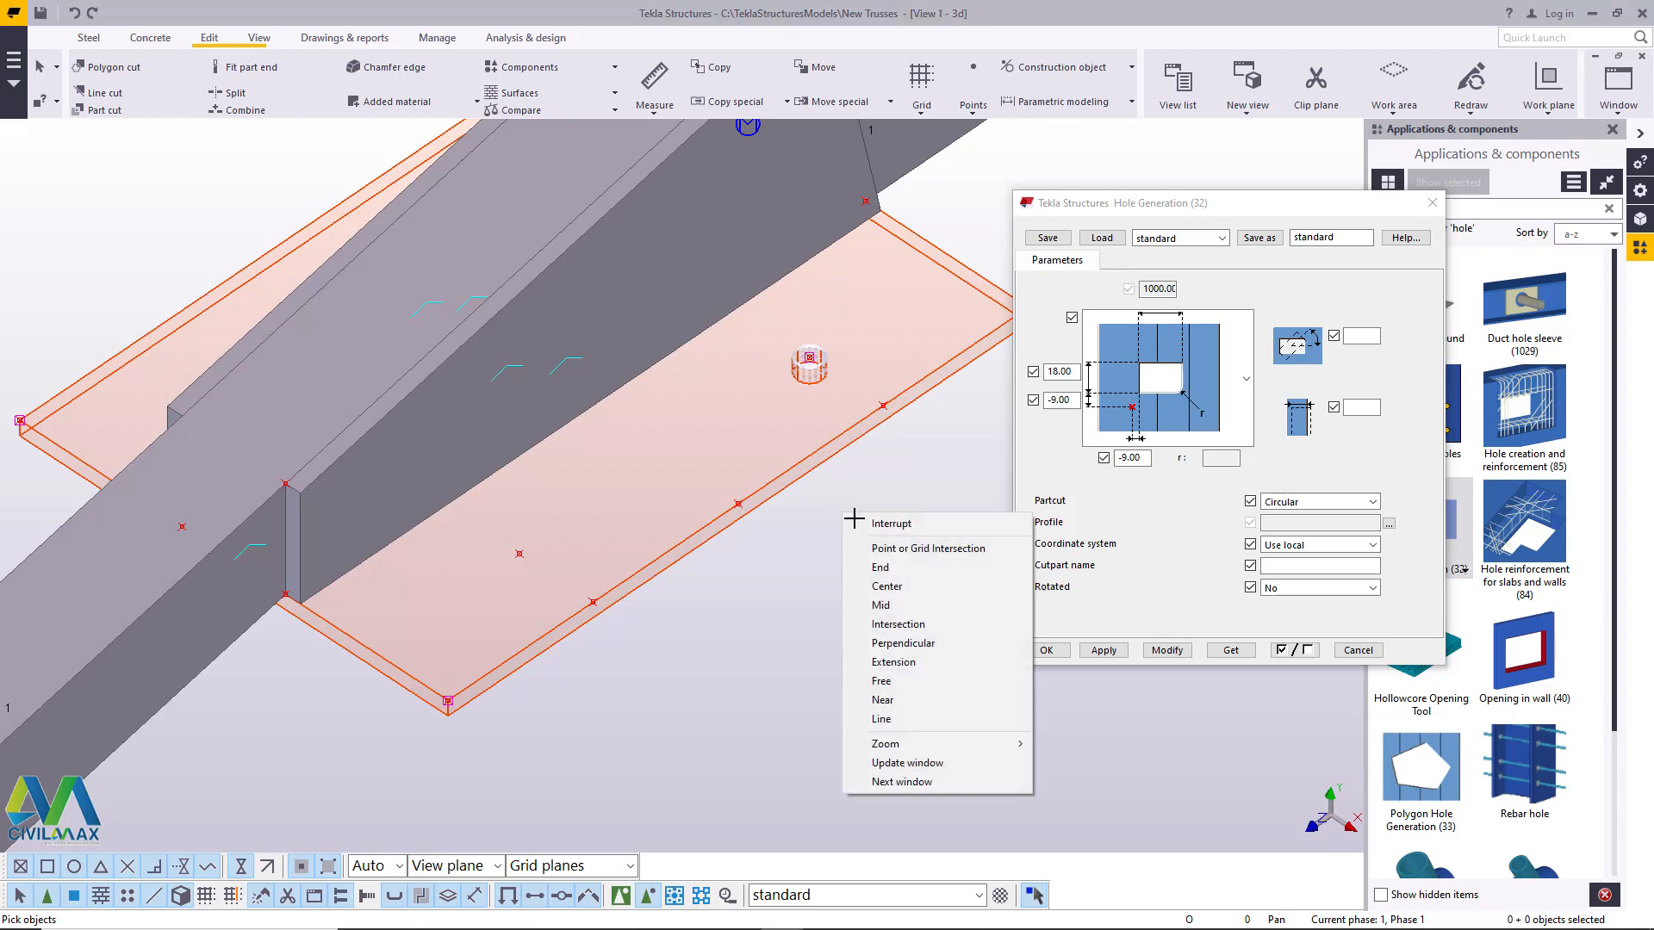
click(857, 520)
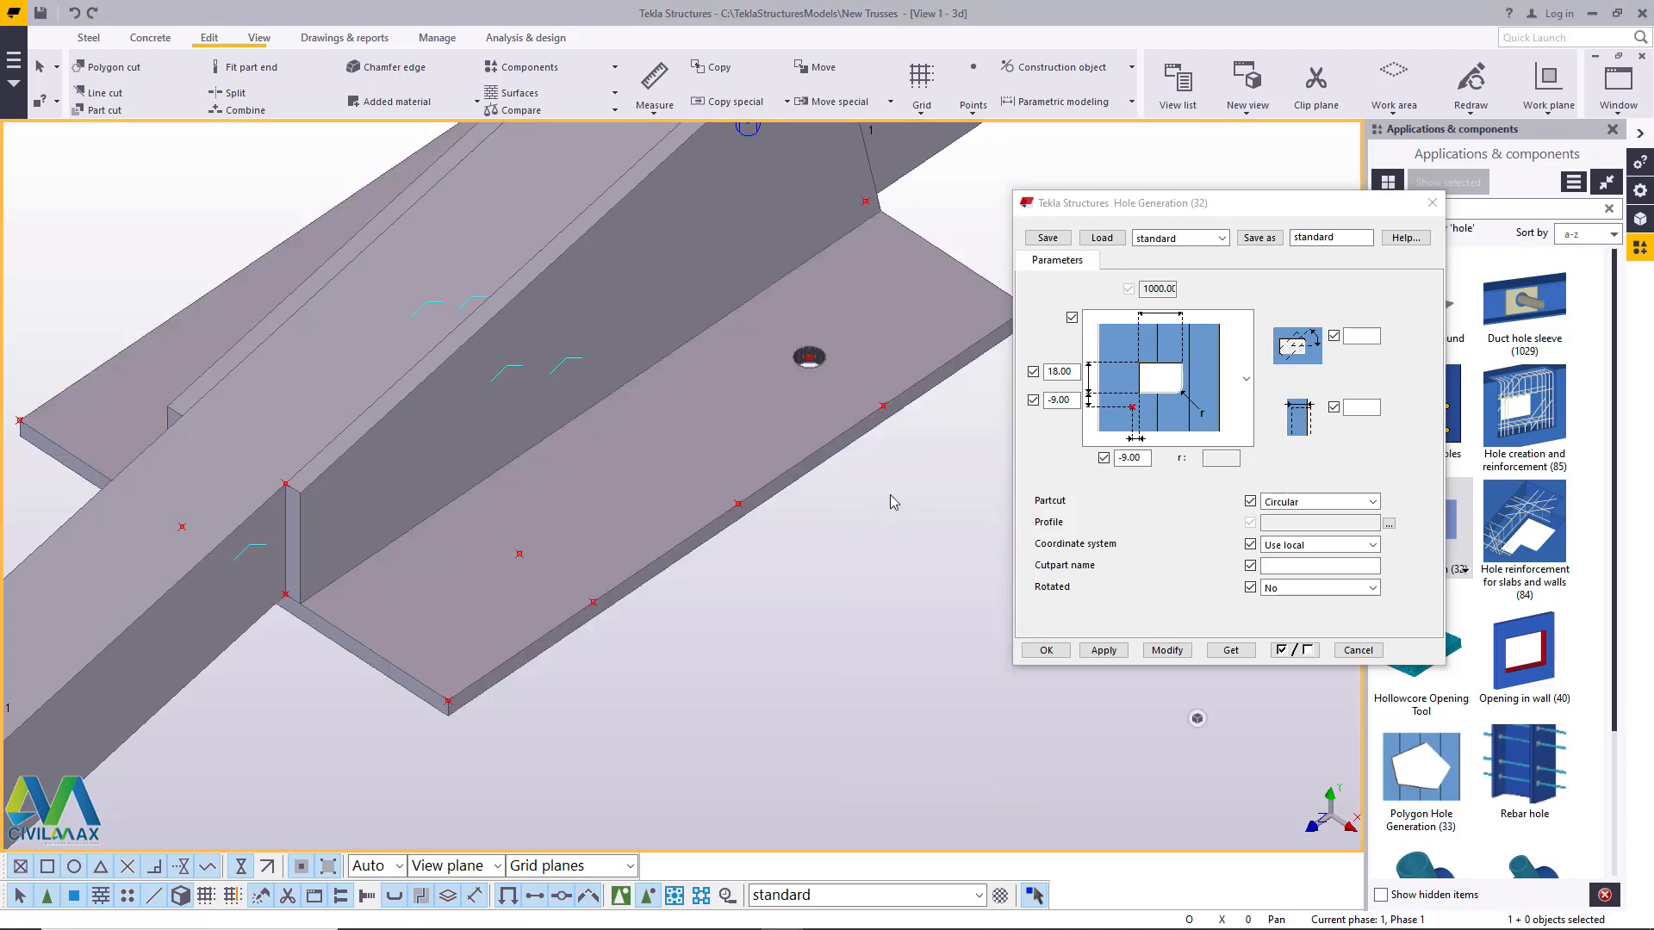
click(1048, 651)
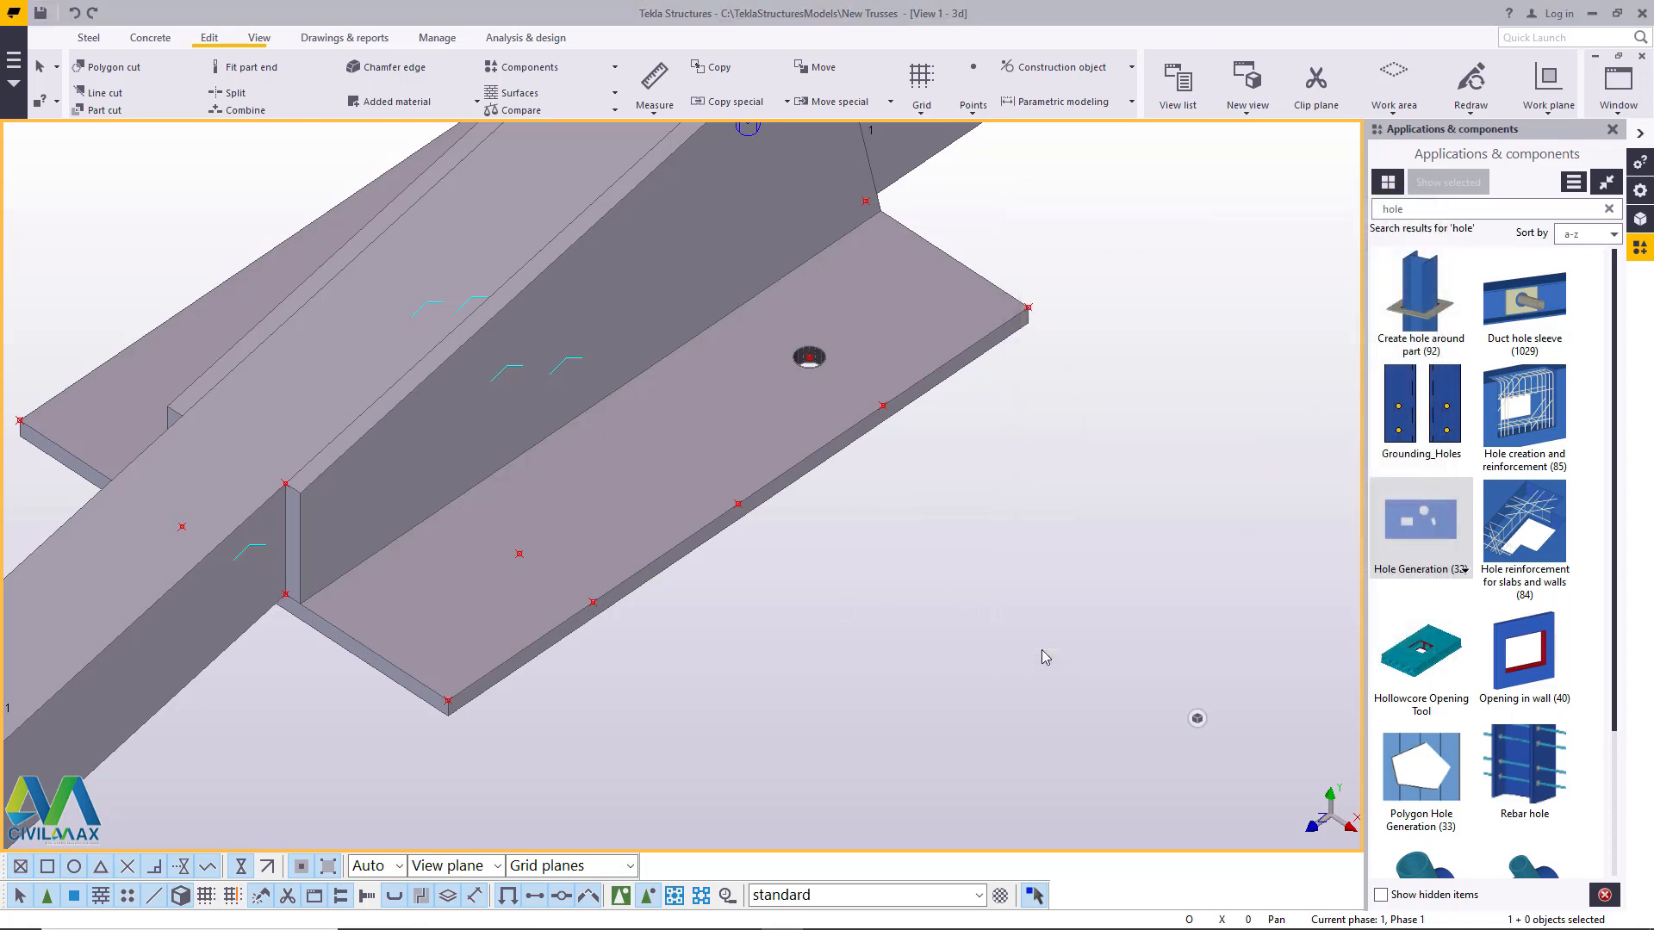
- Cut a second circular hole in the horizontal plate at the inset point nearest its front end, then end the command
click(1444, 517)
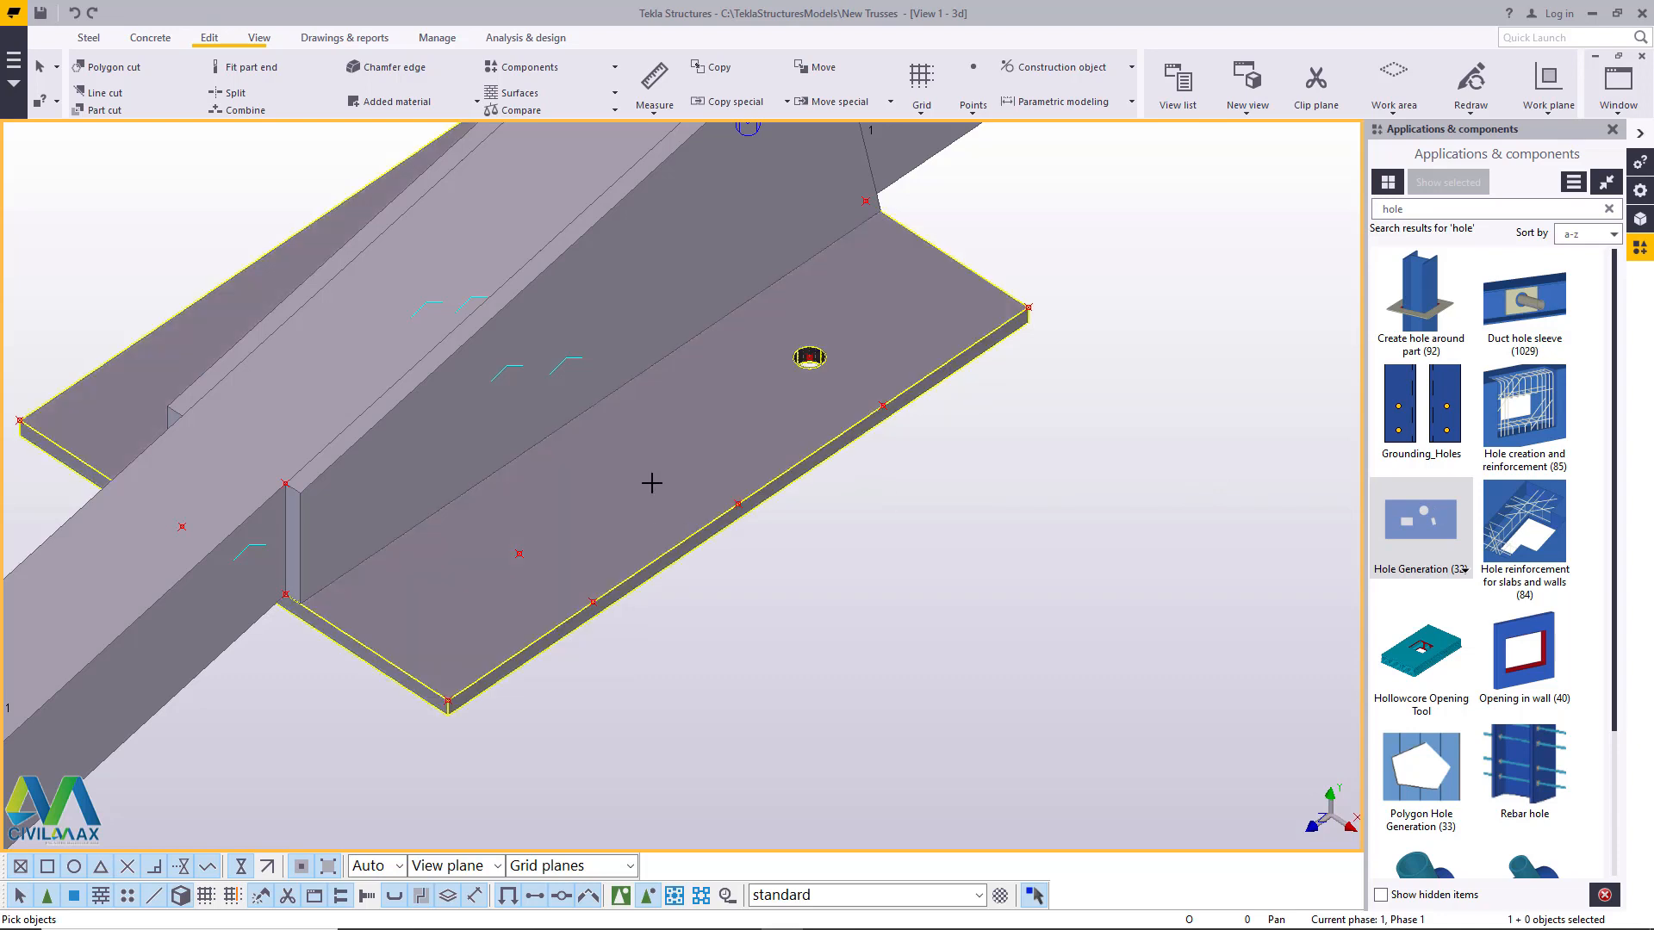
click(654, 481)
click(518, 554)
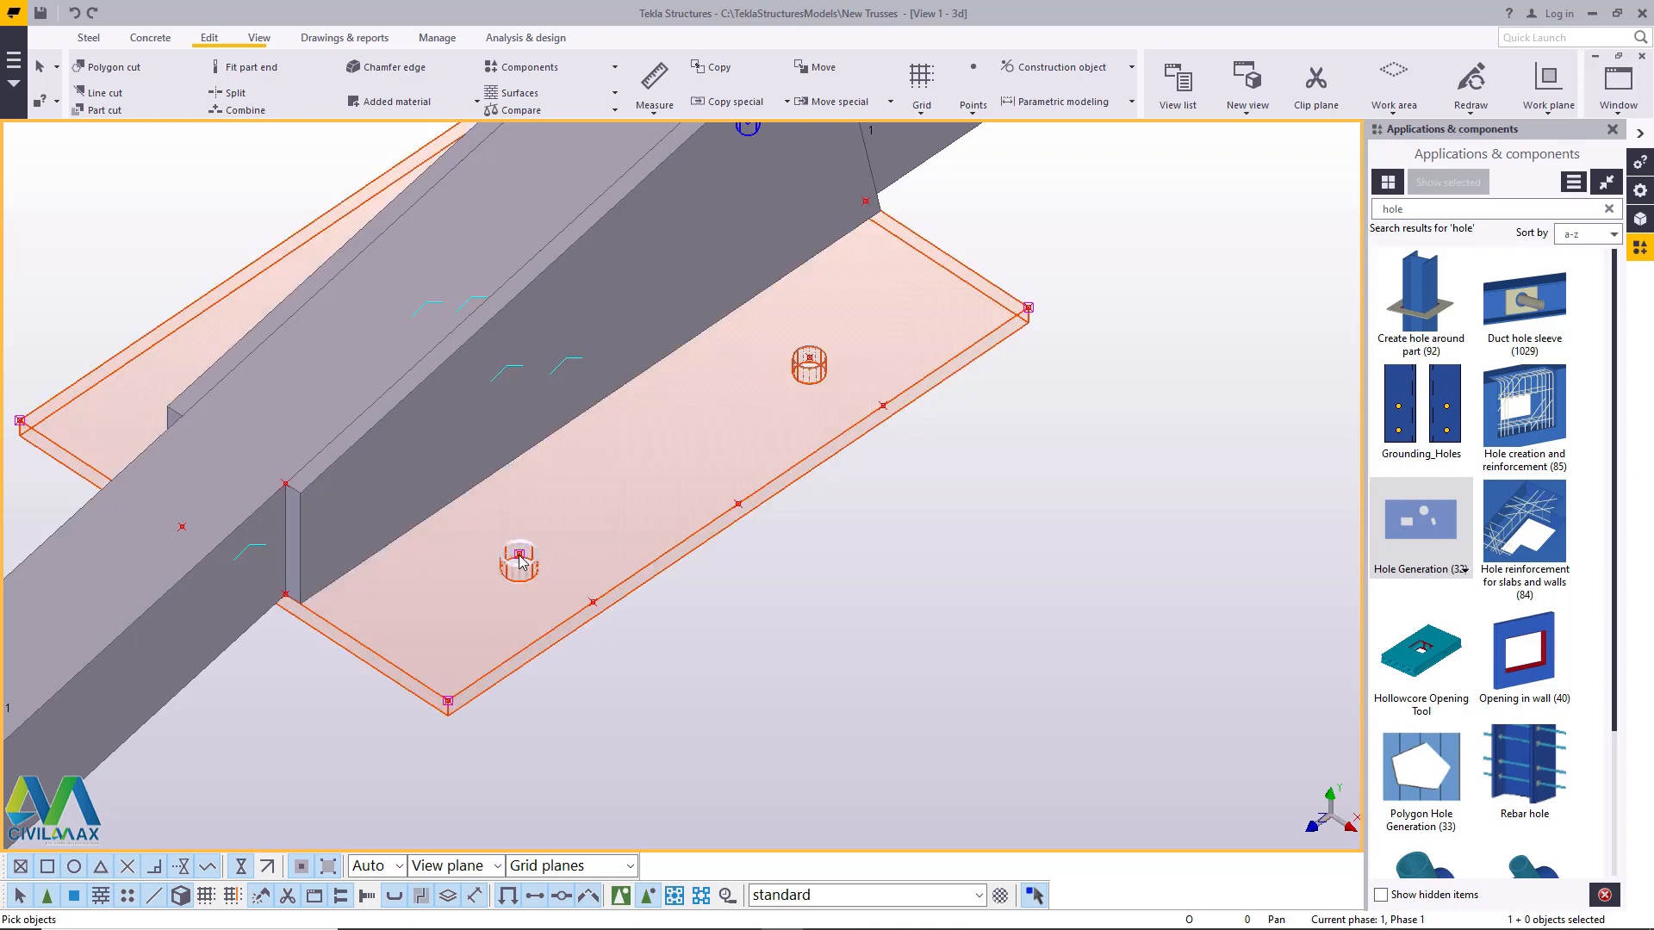
right_click(817, 576)
click(878, 590)
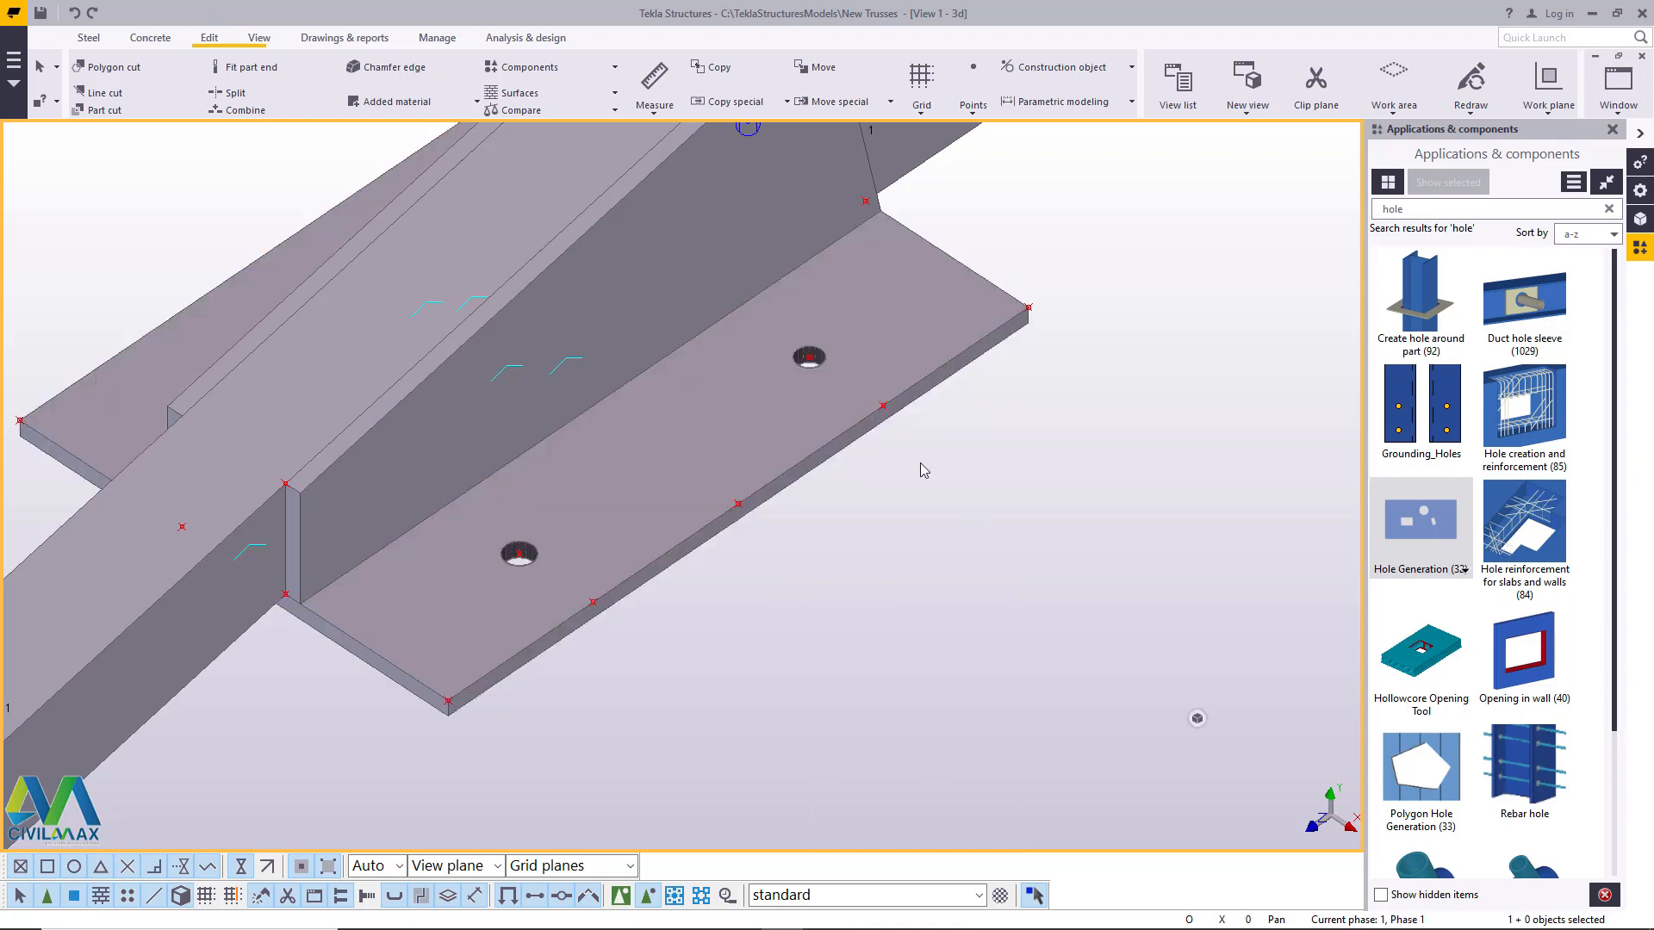
- Add a point where the vertical stiffener's outer face meets the front edge of the horizontal plate, then end the command
scroll(521, 551, up, 1)
click(525, 551)
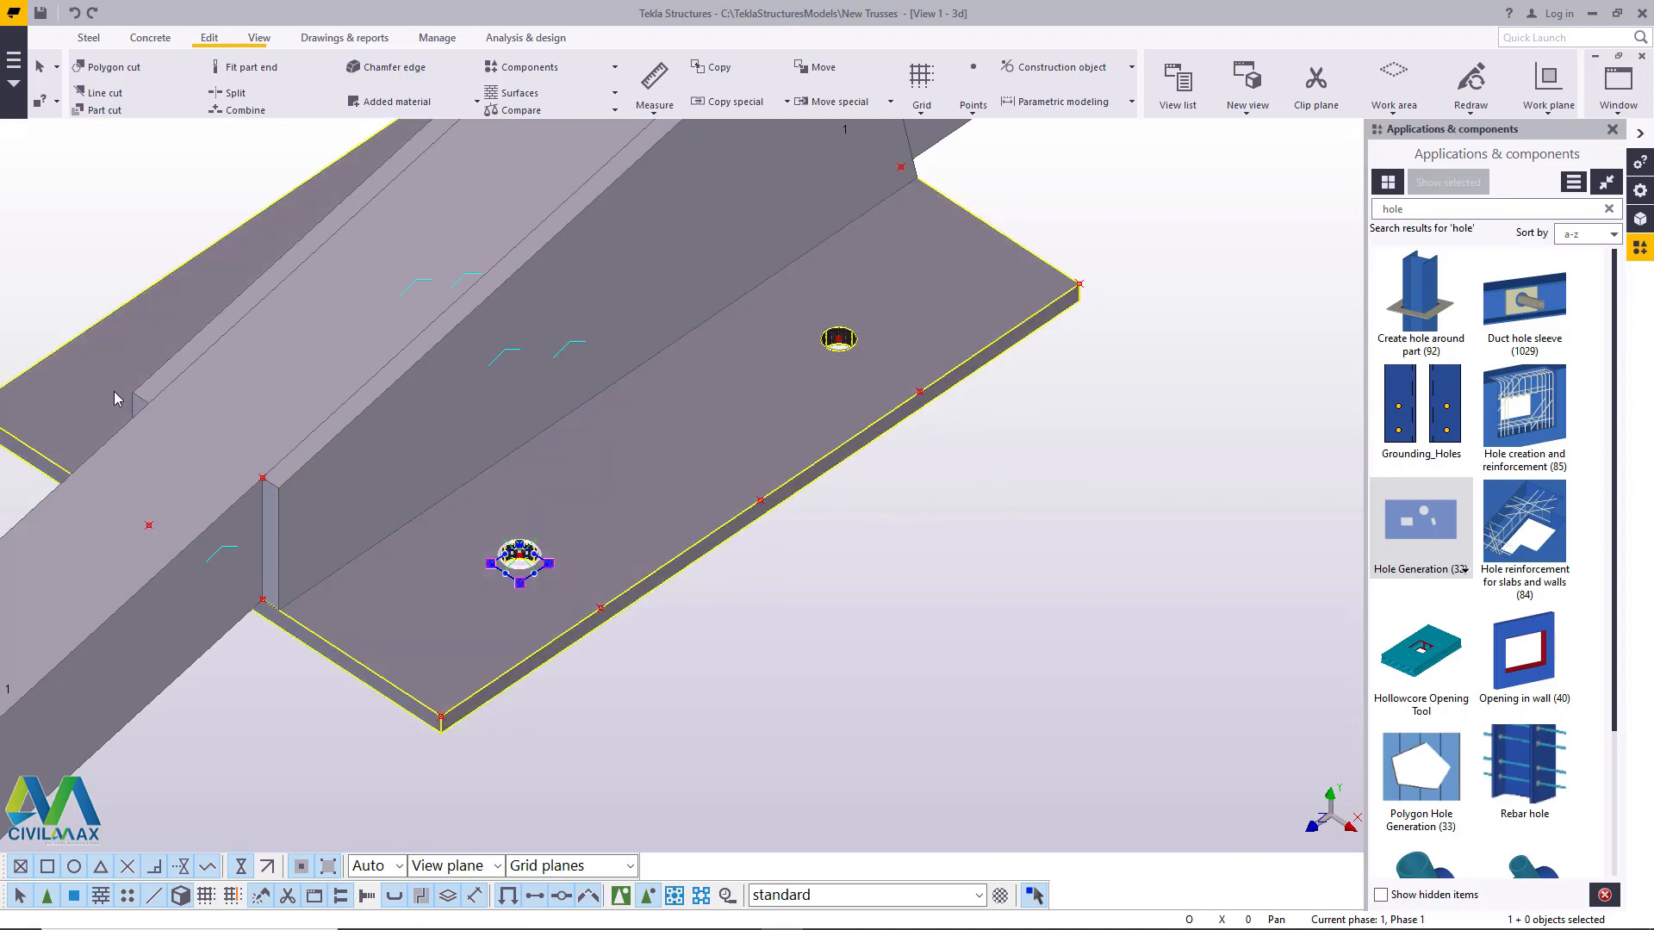
click(1051, 552)
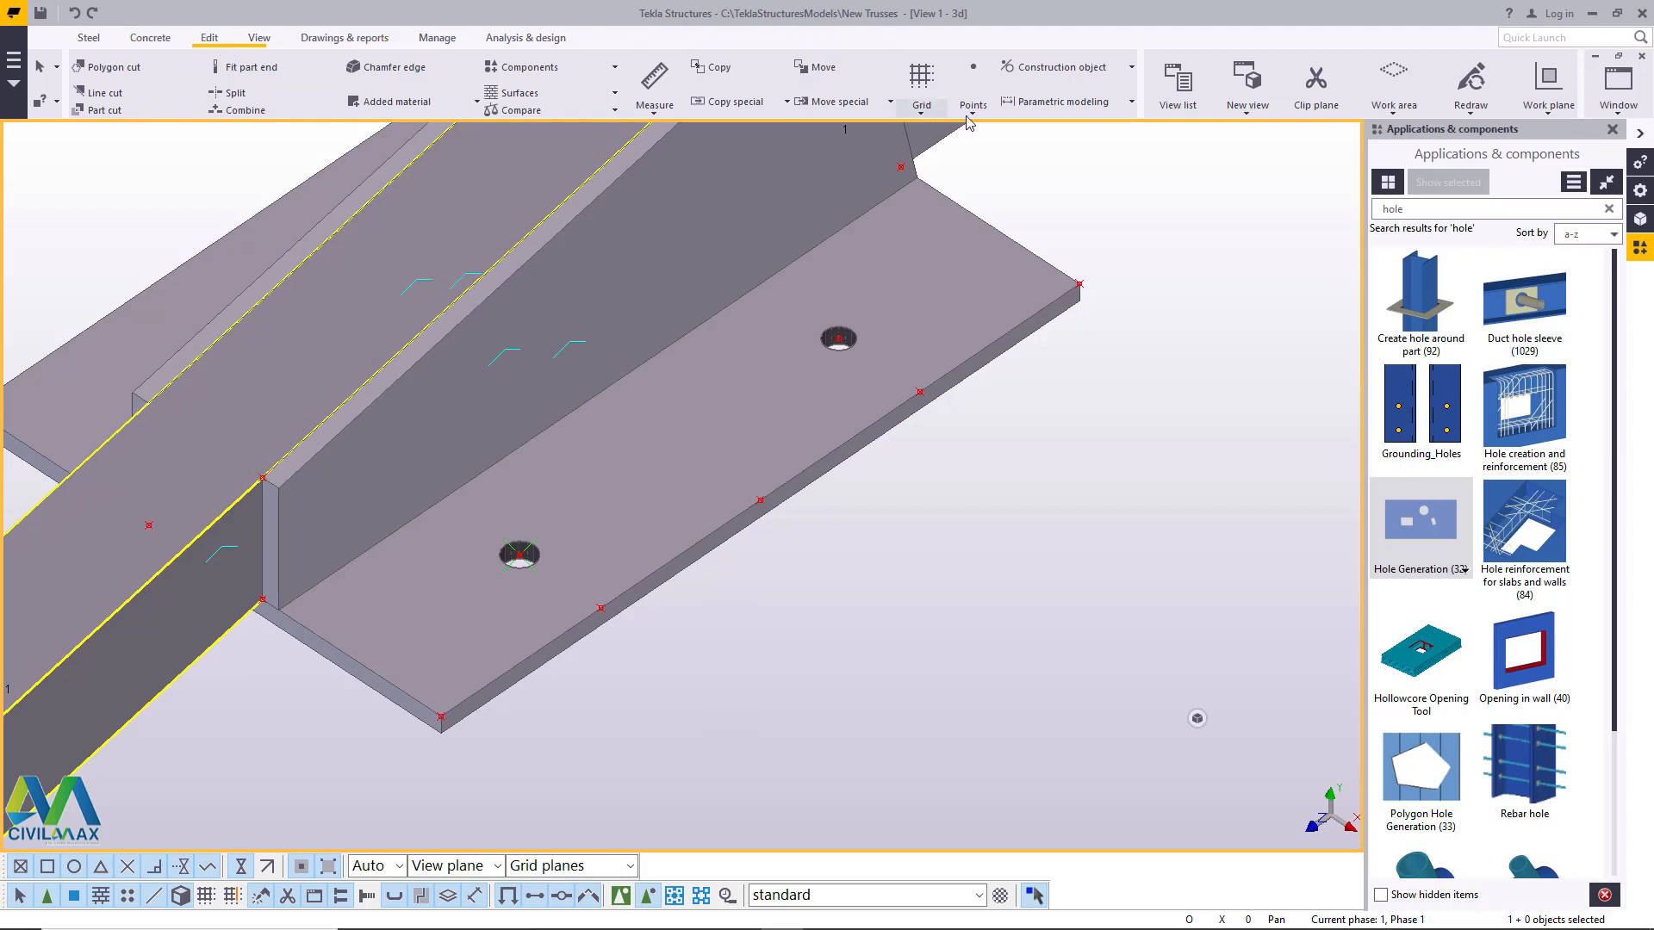
click(973, 86)
click(1004, 447)
scroll(293, 631, up, 2)
scroll(294, 630, up, 2)
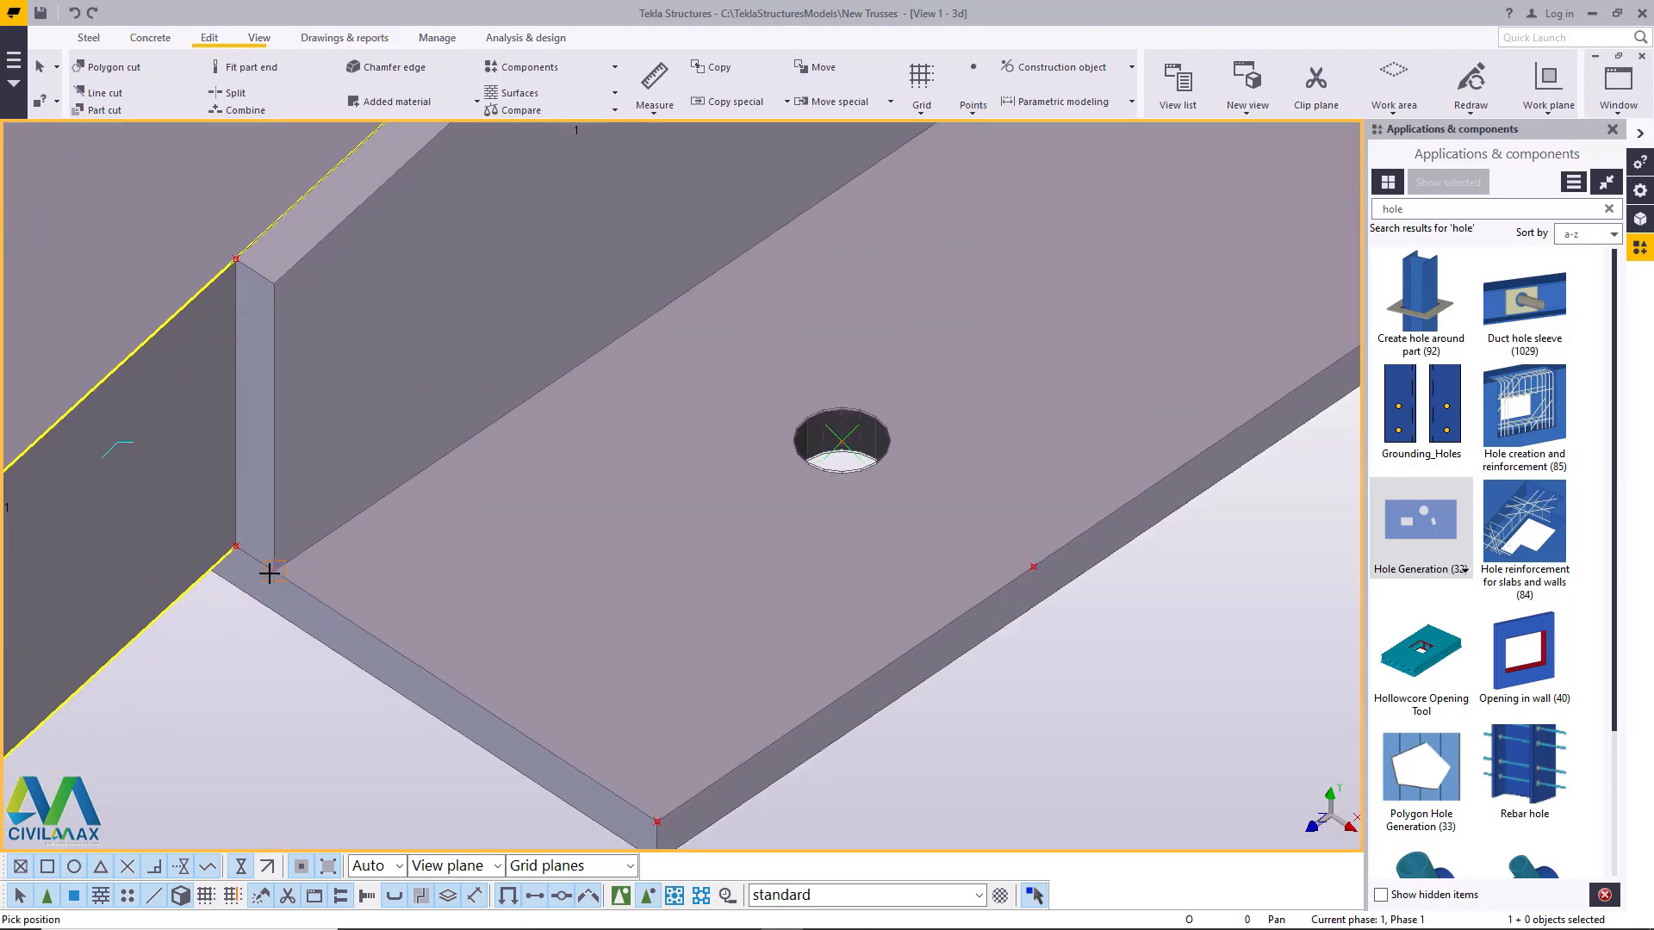
right_click(562, 534)
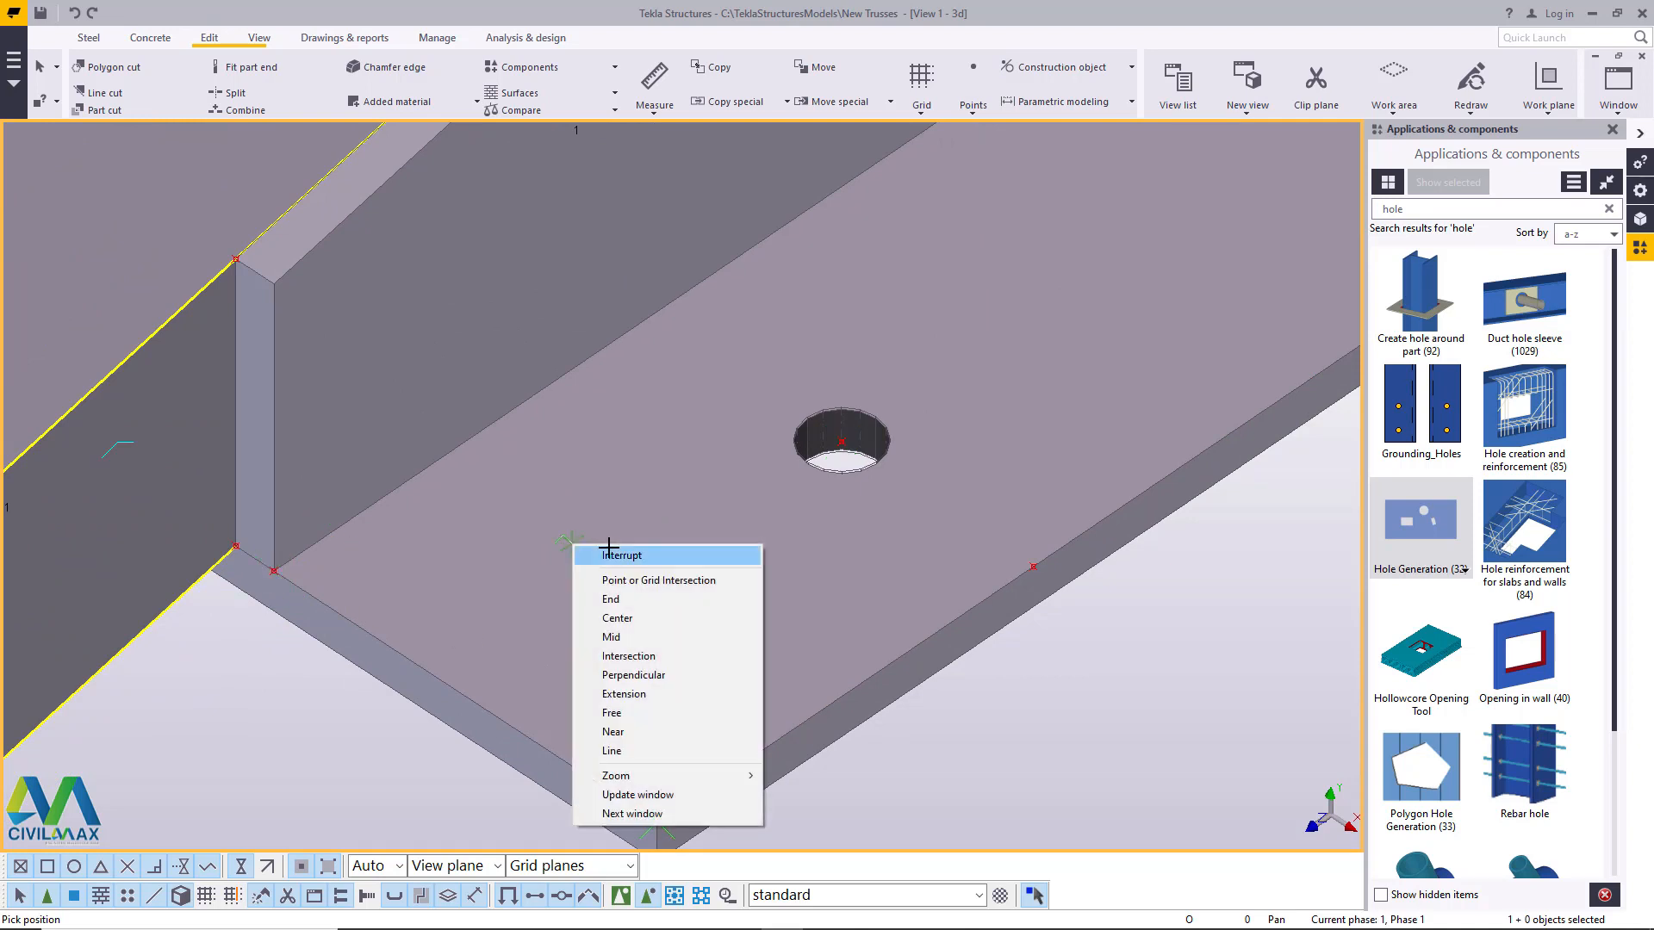
click(594, 556)
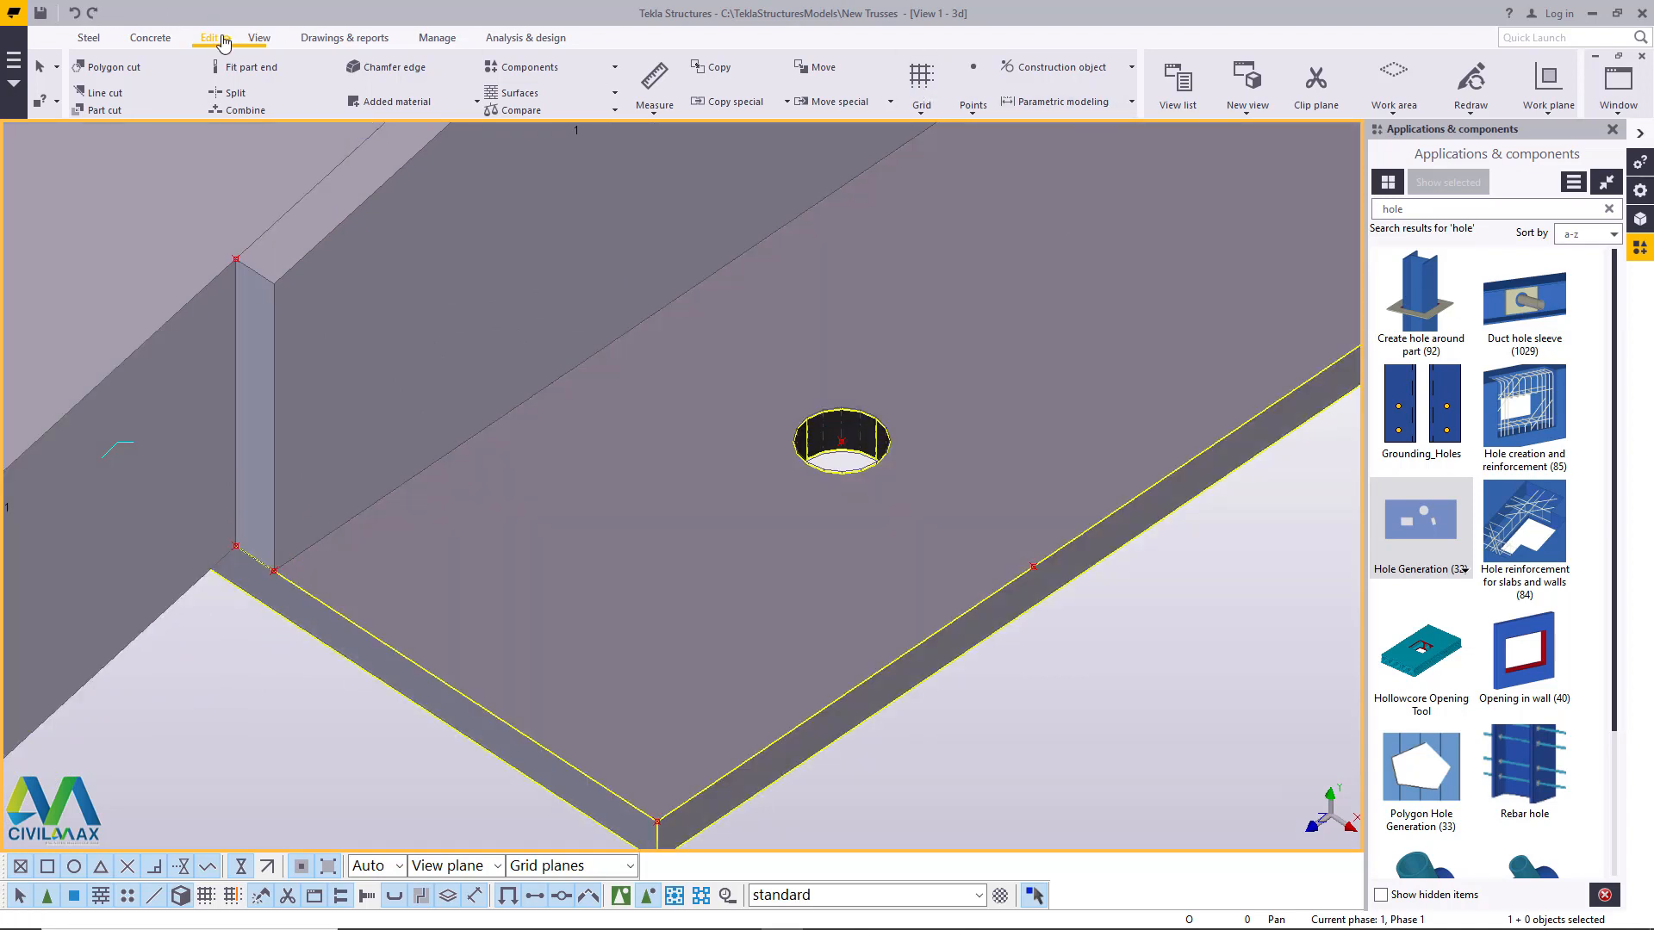
- Place one divided-line point between the new stiffener point and the horizontal plate's outer front corner, then end the command
click(978, 113)
click(1001, 143)
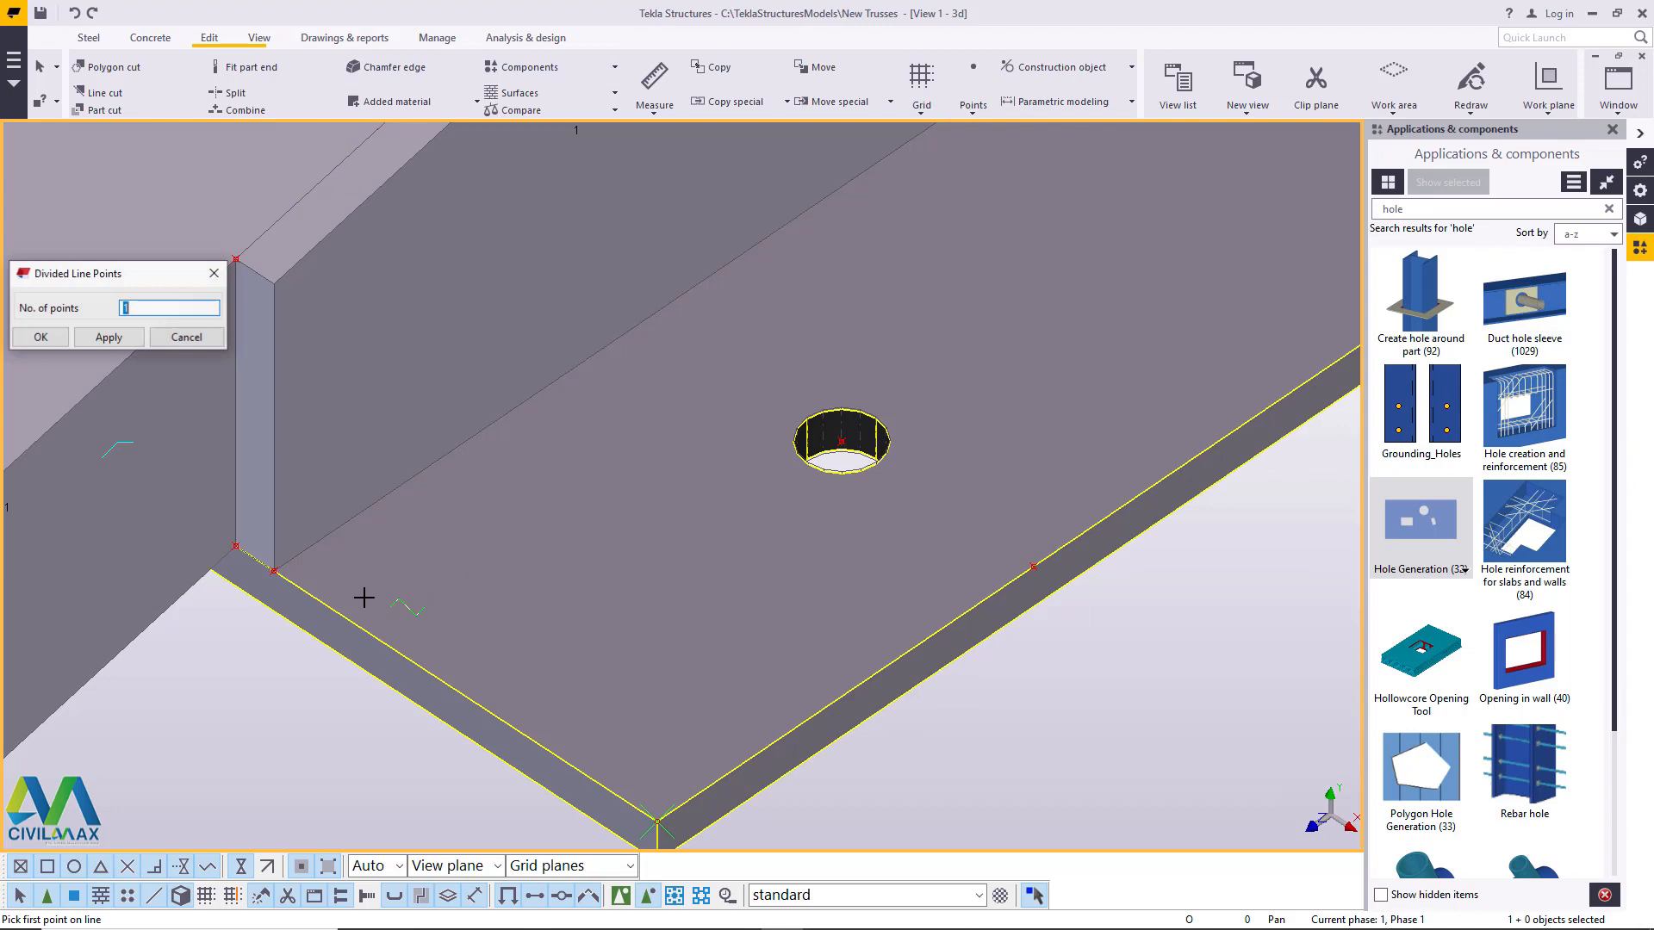
click(273, 571)
click(658, 821)
right_click(613, 518)
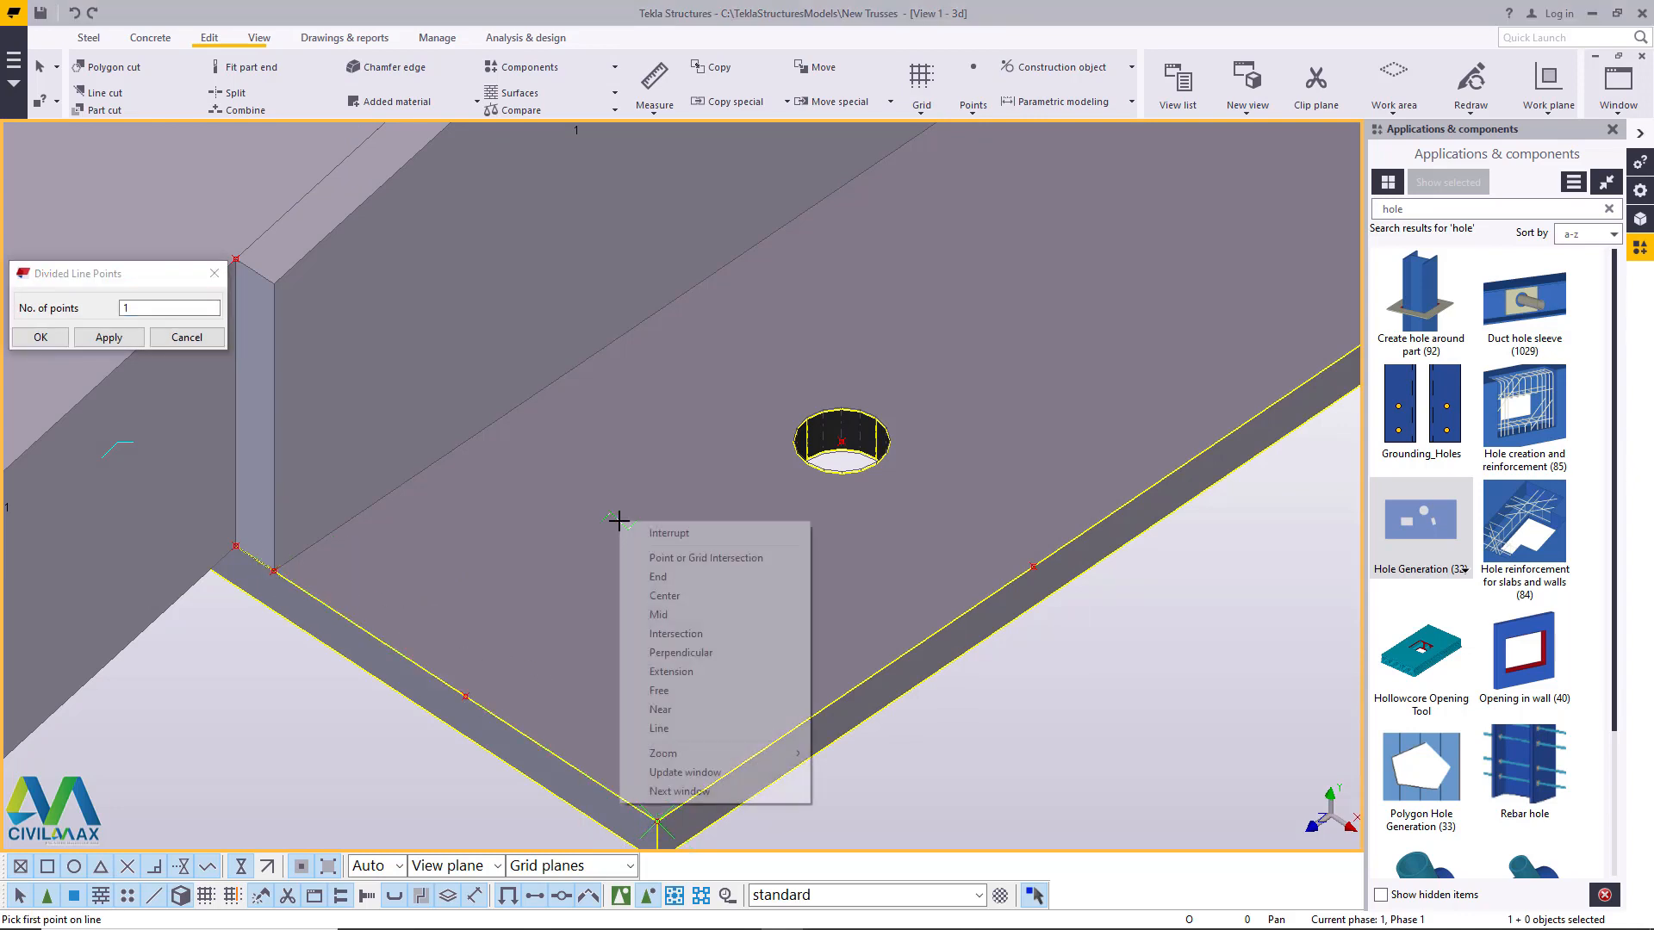
click(657, 533)
scroll(563, 581, down, 4)
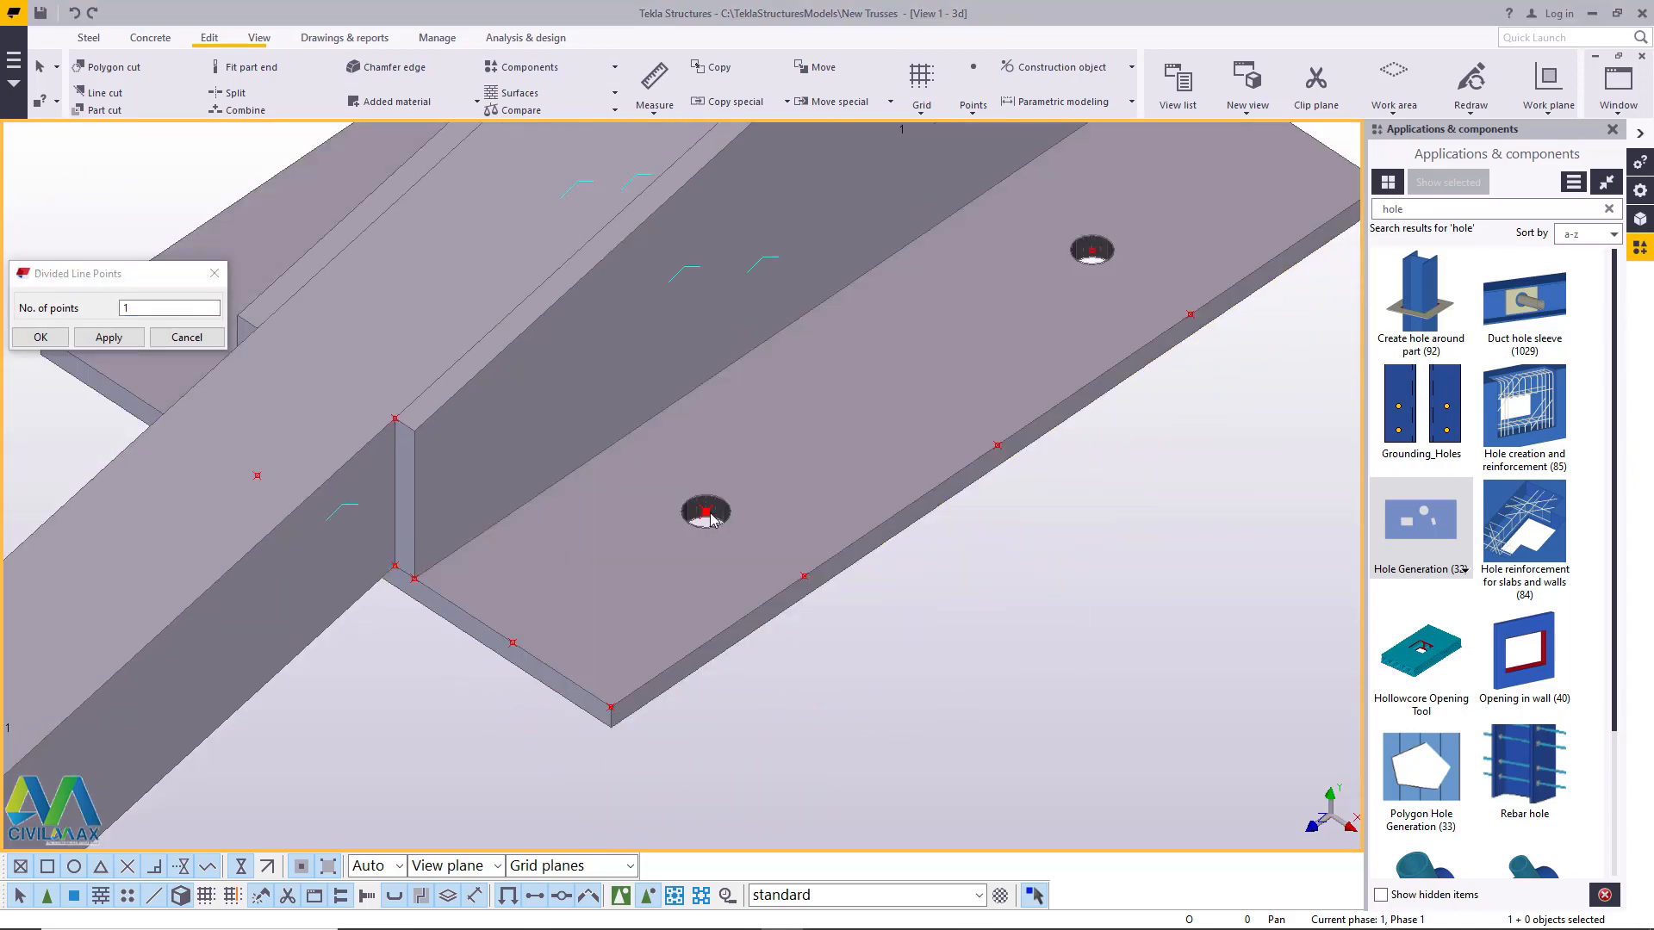
- Copy both holes from the stiffener point to the plate's outer front corner across the chord, then end the command
click(725, 509)
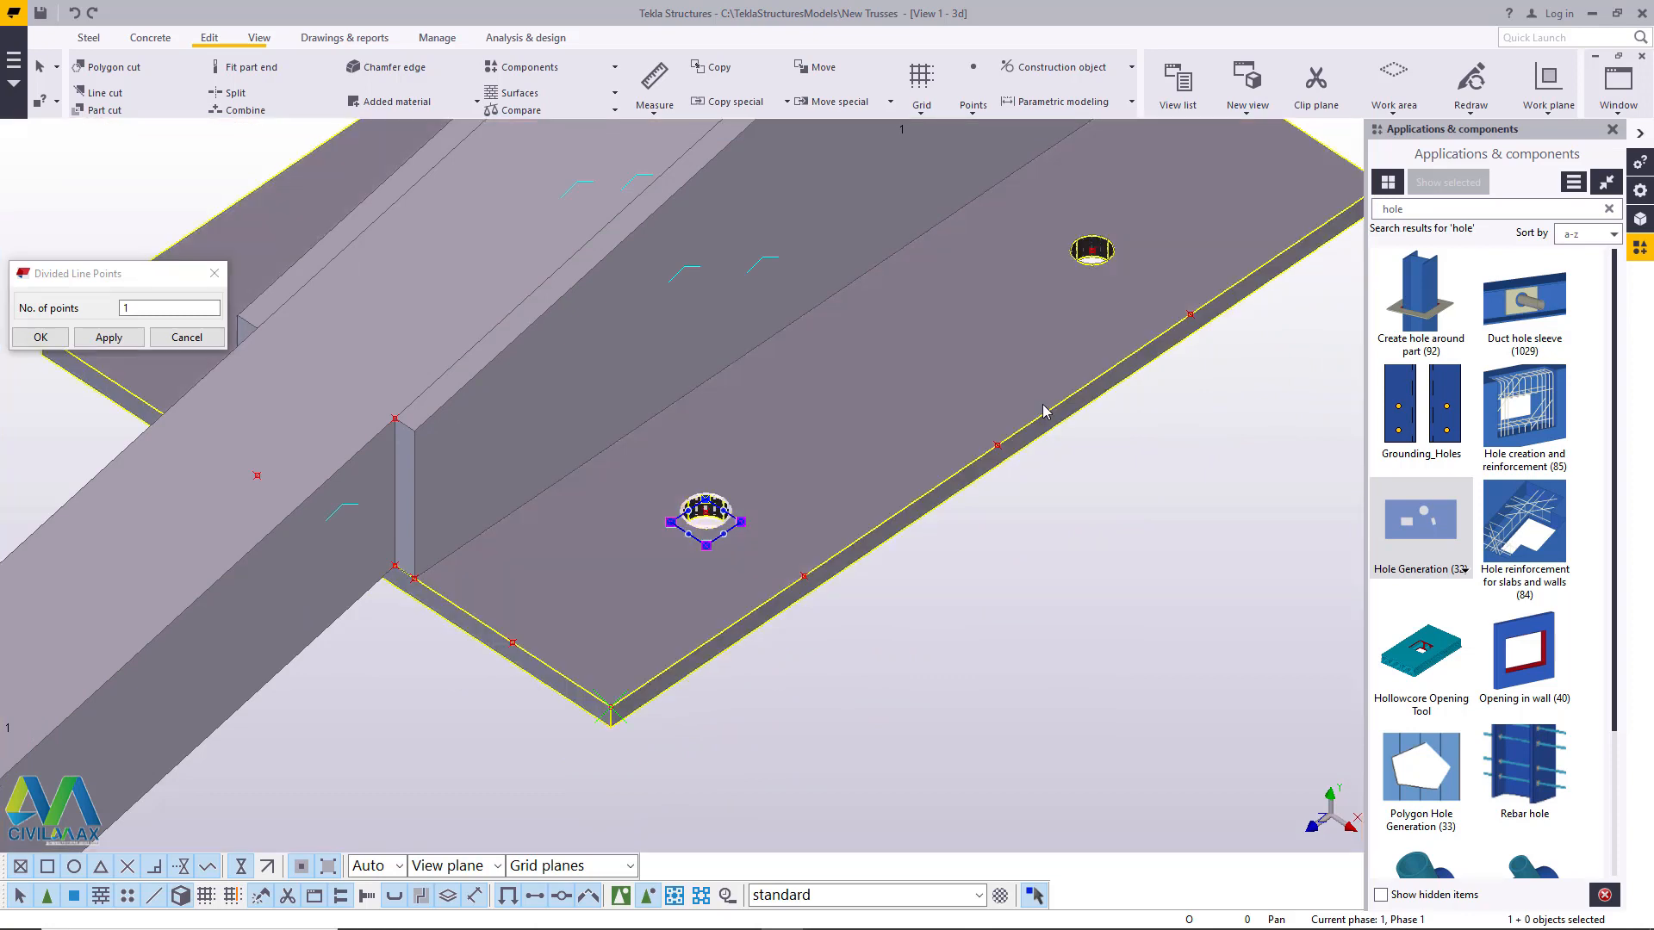
right_click(1183, 462)
click(1241, 500)
mouse_move(572, 653)
ctrl+middle_down()
mouse_move(997, 675)
mouse_move(664, 676)
mouse_move(586, 638)
ctrl+middle_up()
scroll(587, 637, up, 4)
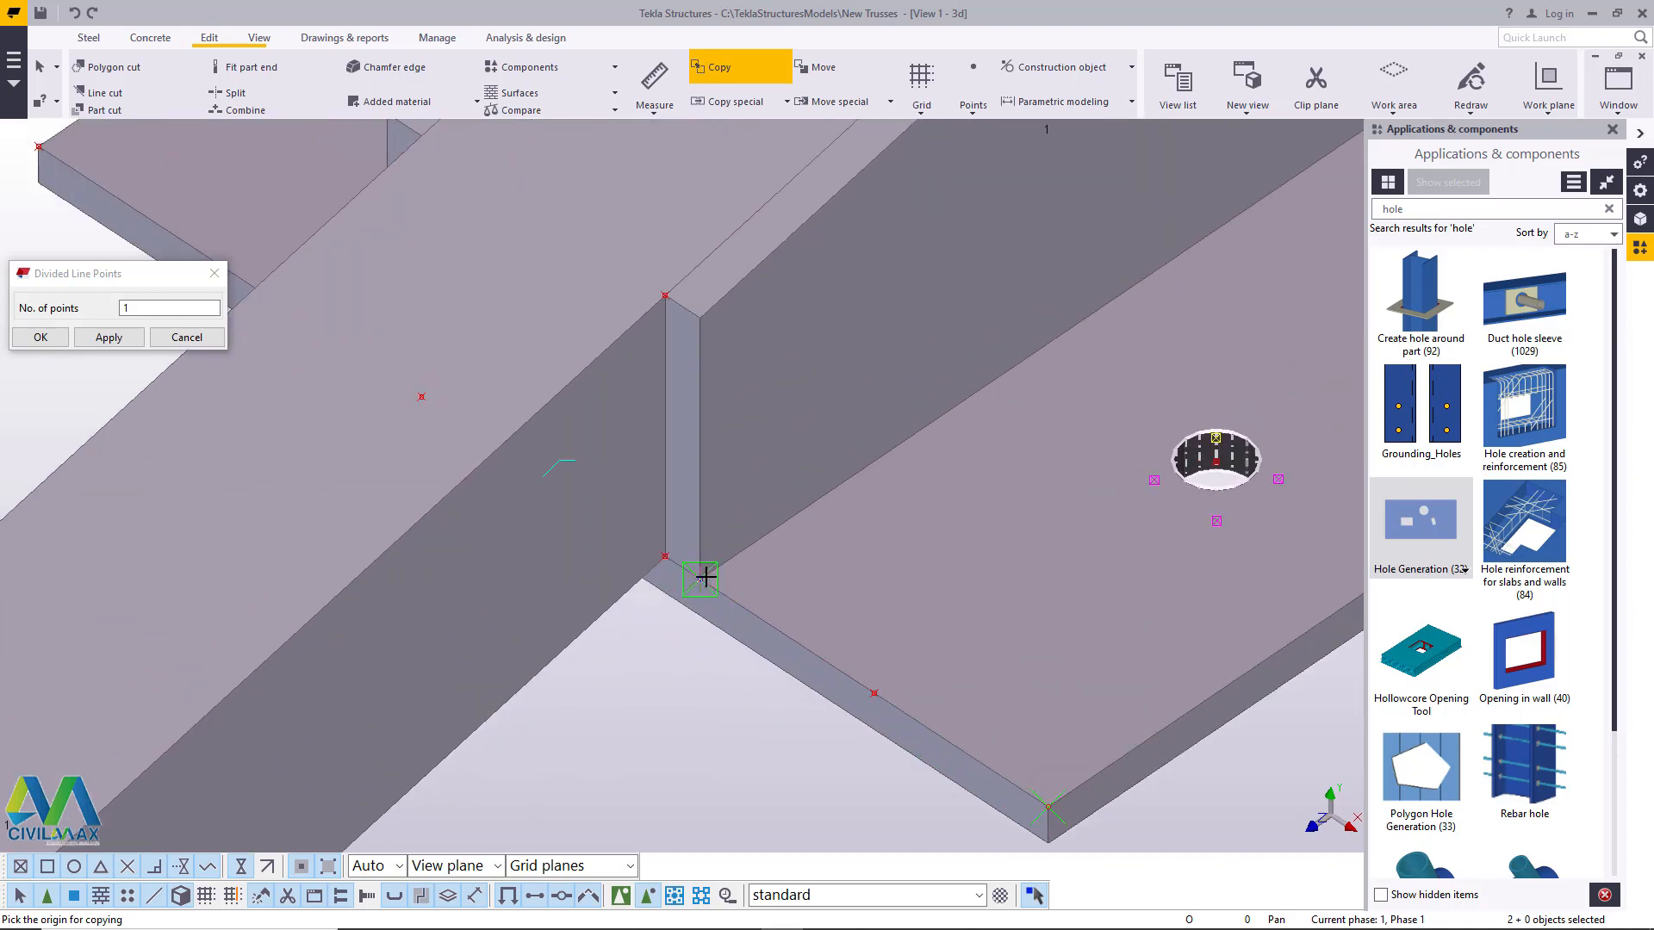
scroll(1100, 680, down, 10)
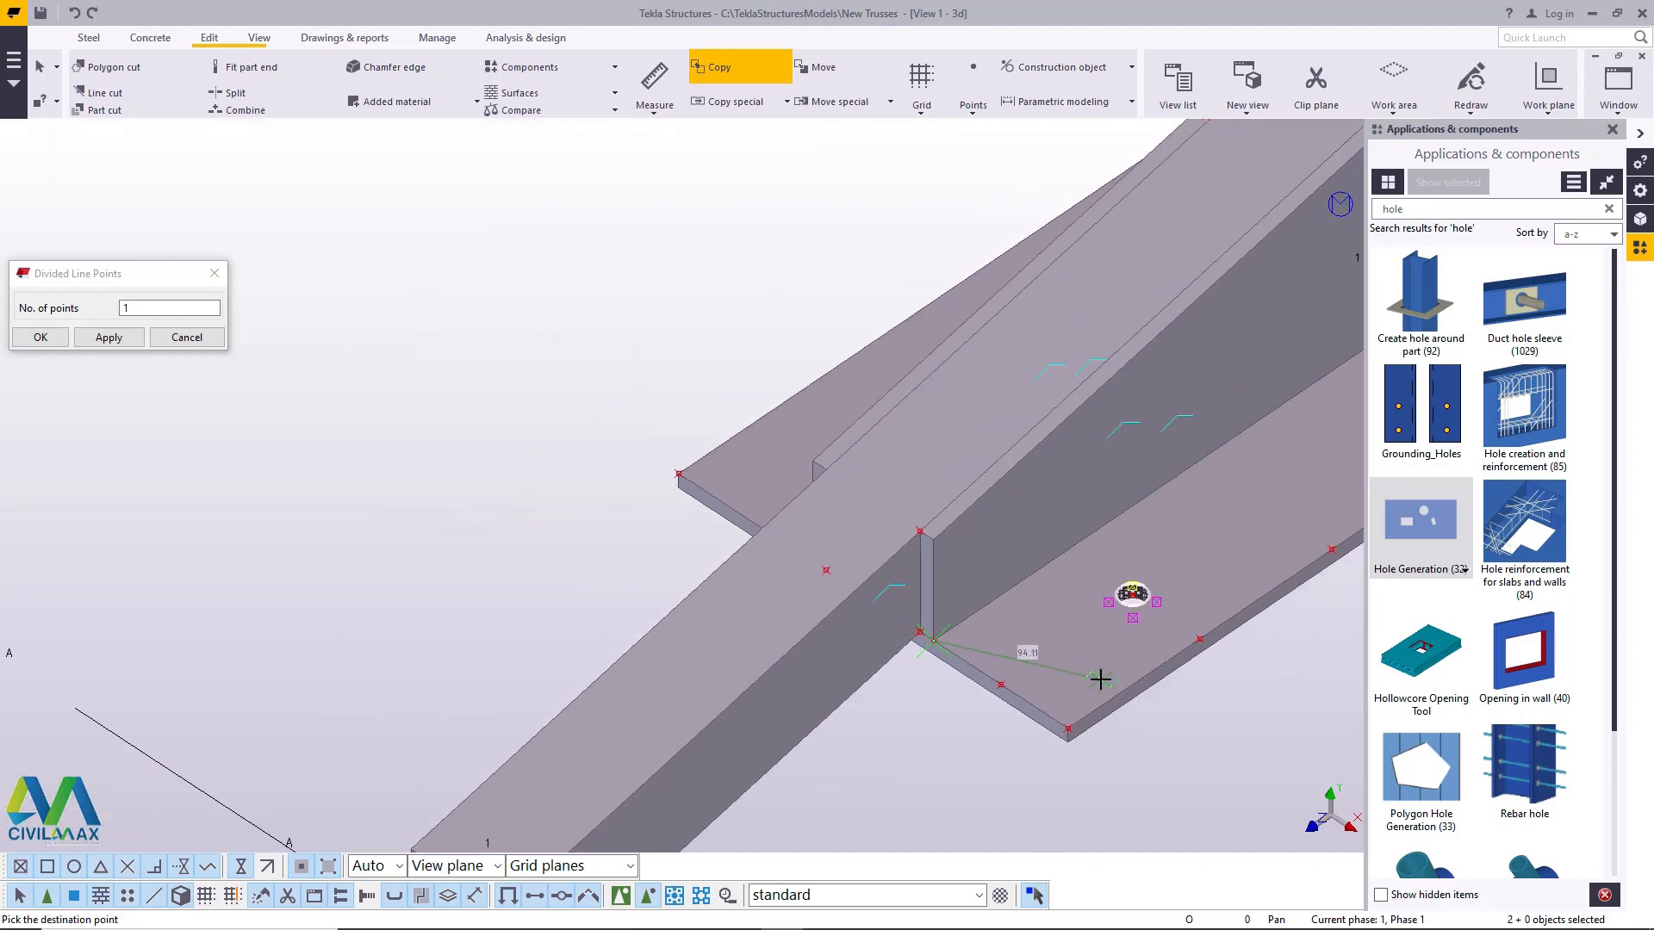
scroll(677, 469, up, 9)
scroll(681, 467, up, 3)
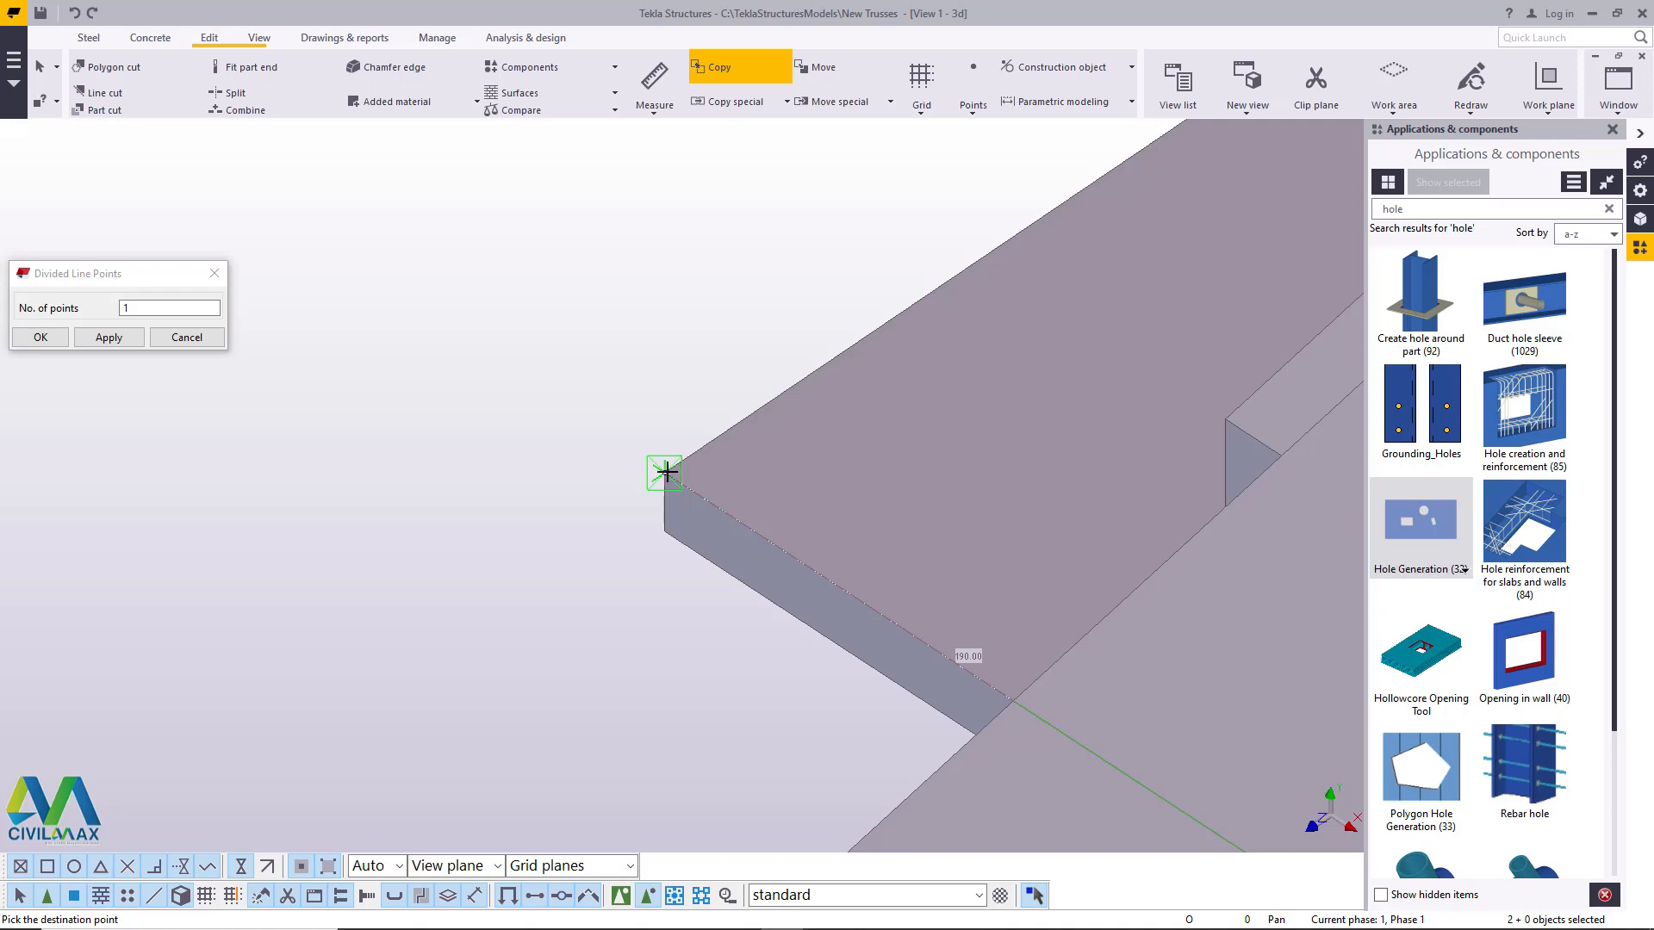
right_click(833, 485)
click(914, 496)
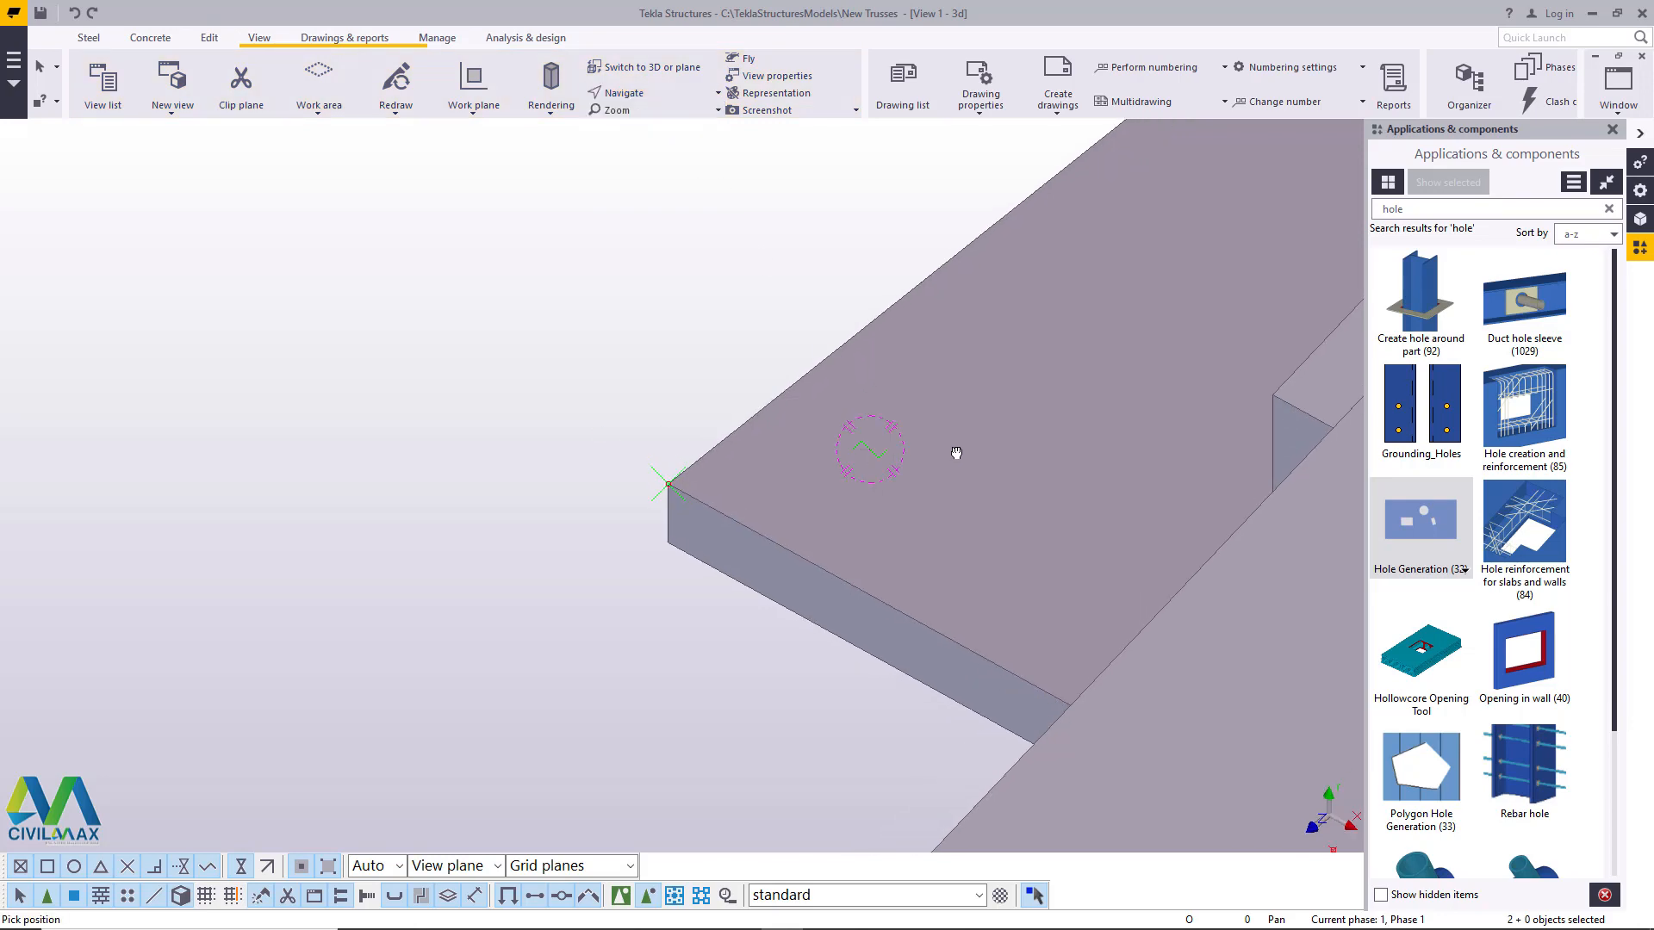
- Delete the reference points around the chord joint, keeping the four plate holes
ctrl+middle_drag(956, 453, 1094, 446)
scroll(931, 587, down, 4)
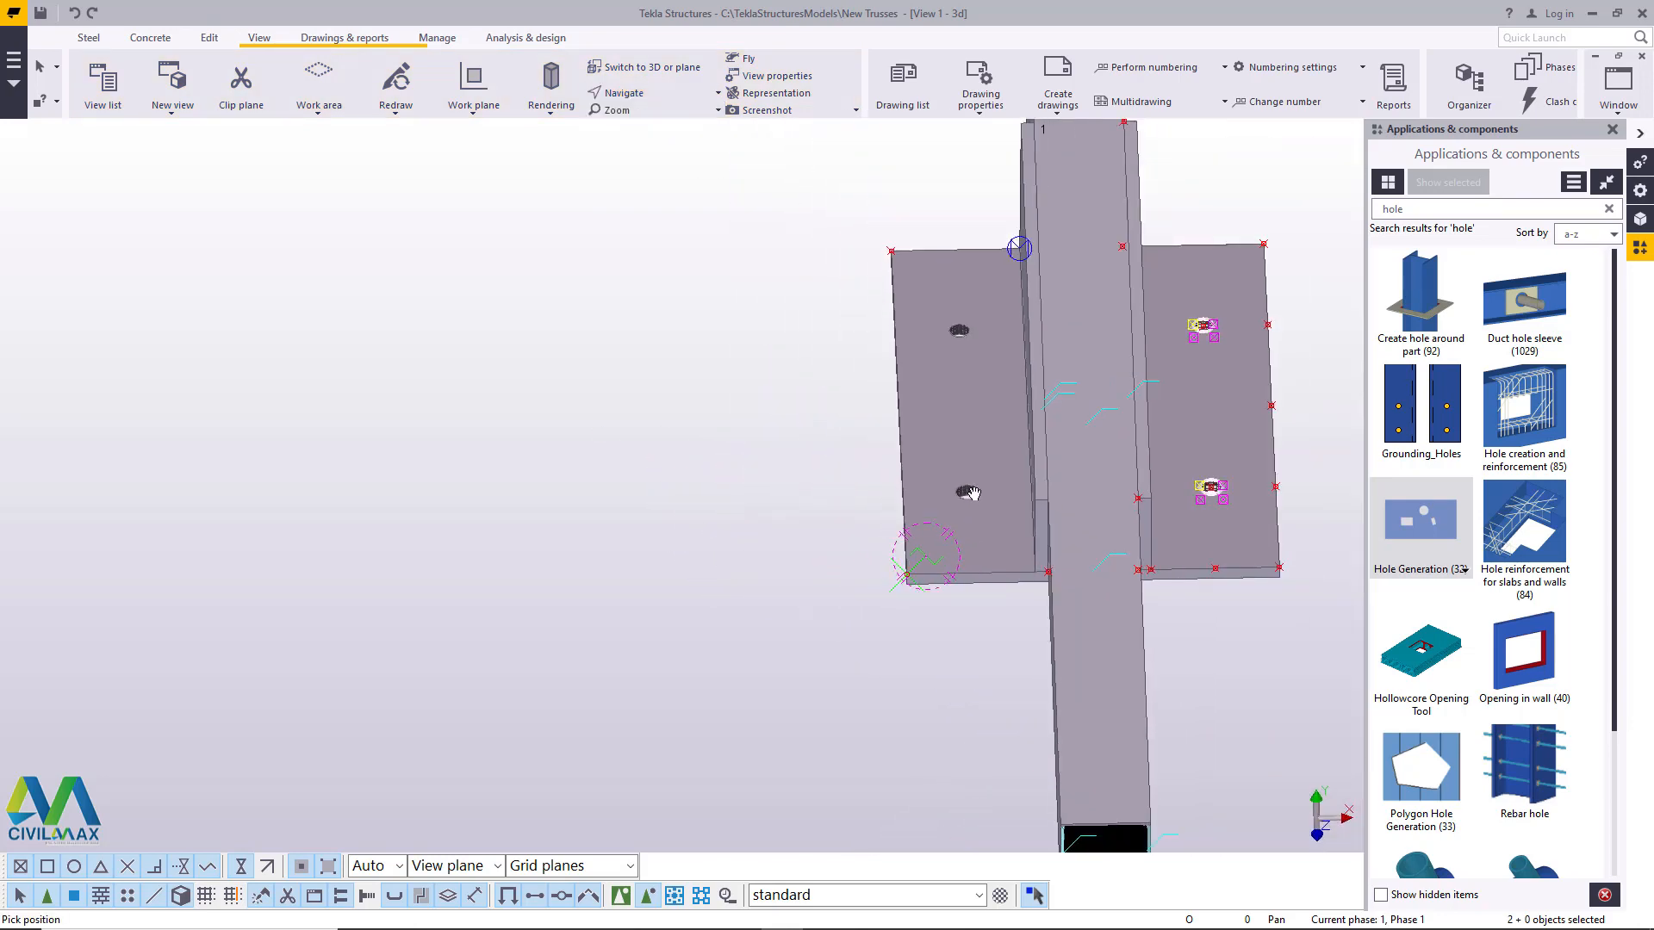
ctrl+middle_drag(975, 494, 785, 572)
scroll(785, 571, up, 7)
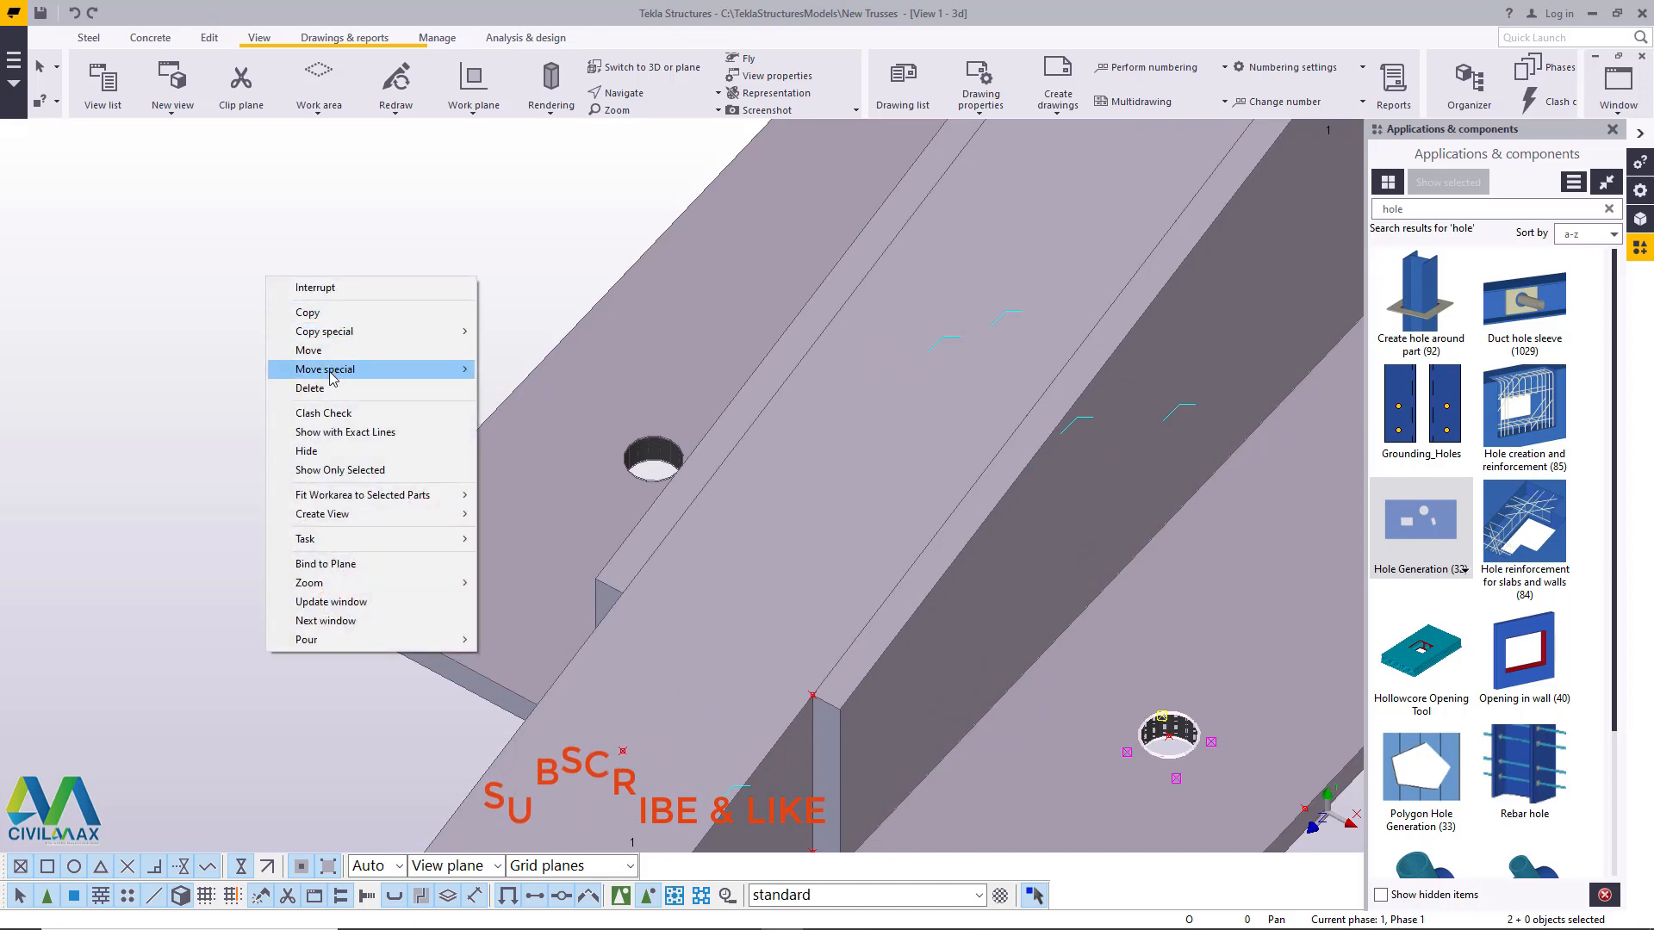
click(252, 299)
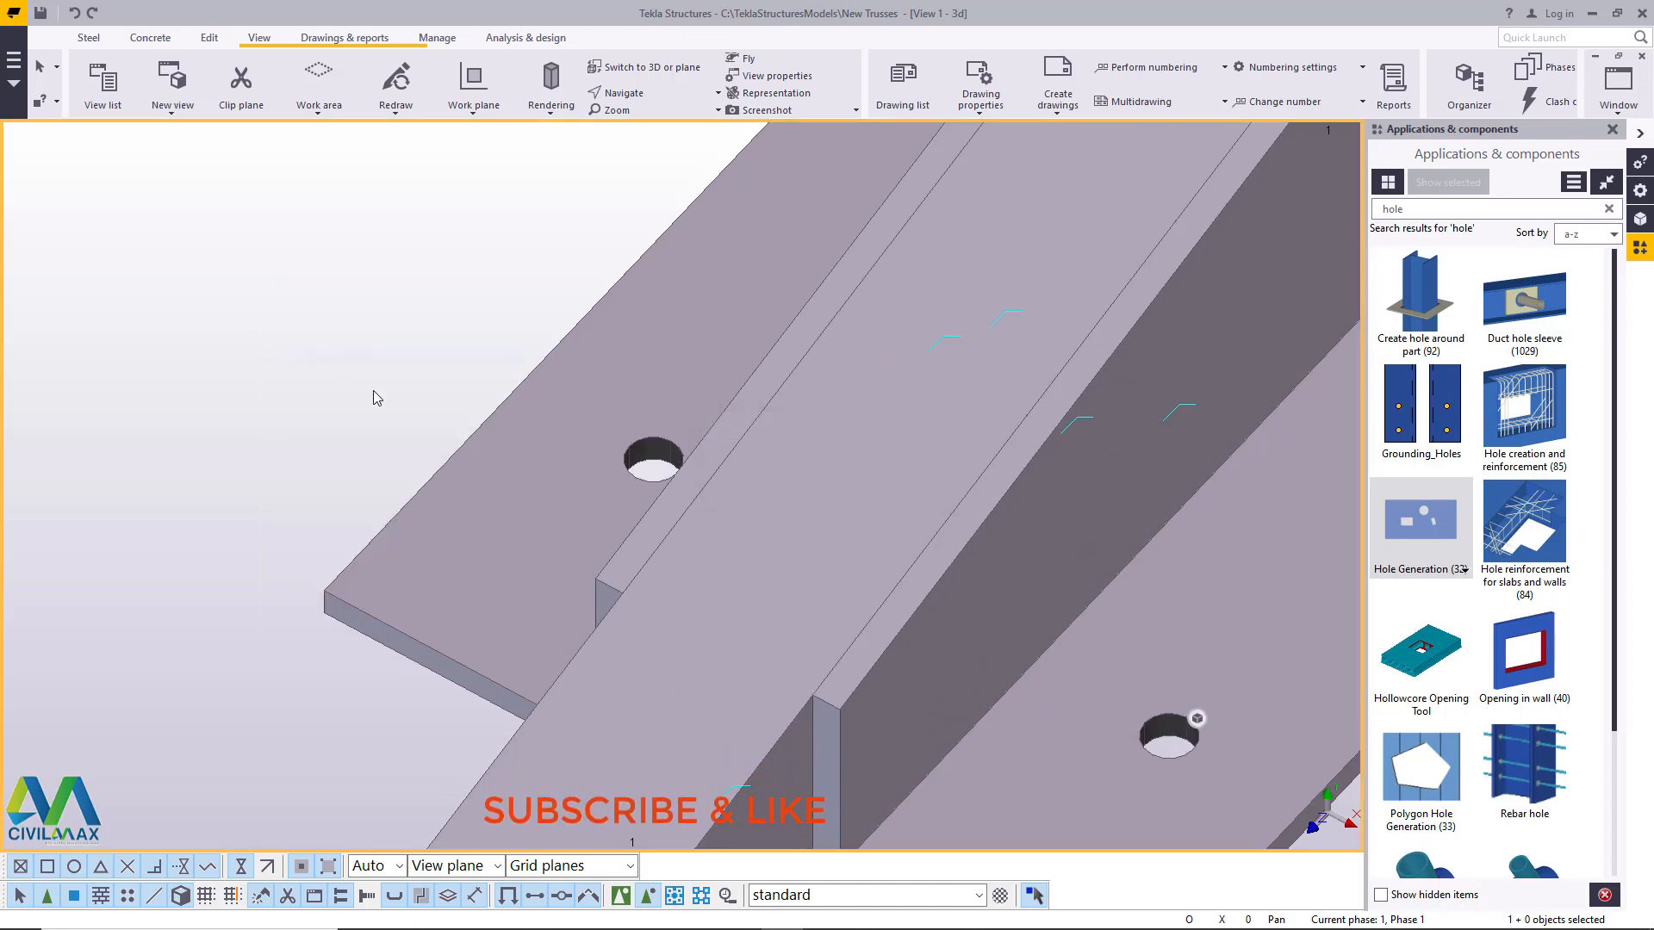
scroll(708, 571, down, 5)
scroll(751, 532, up, 3)
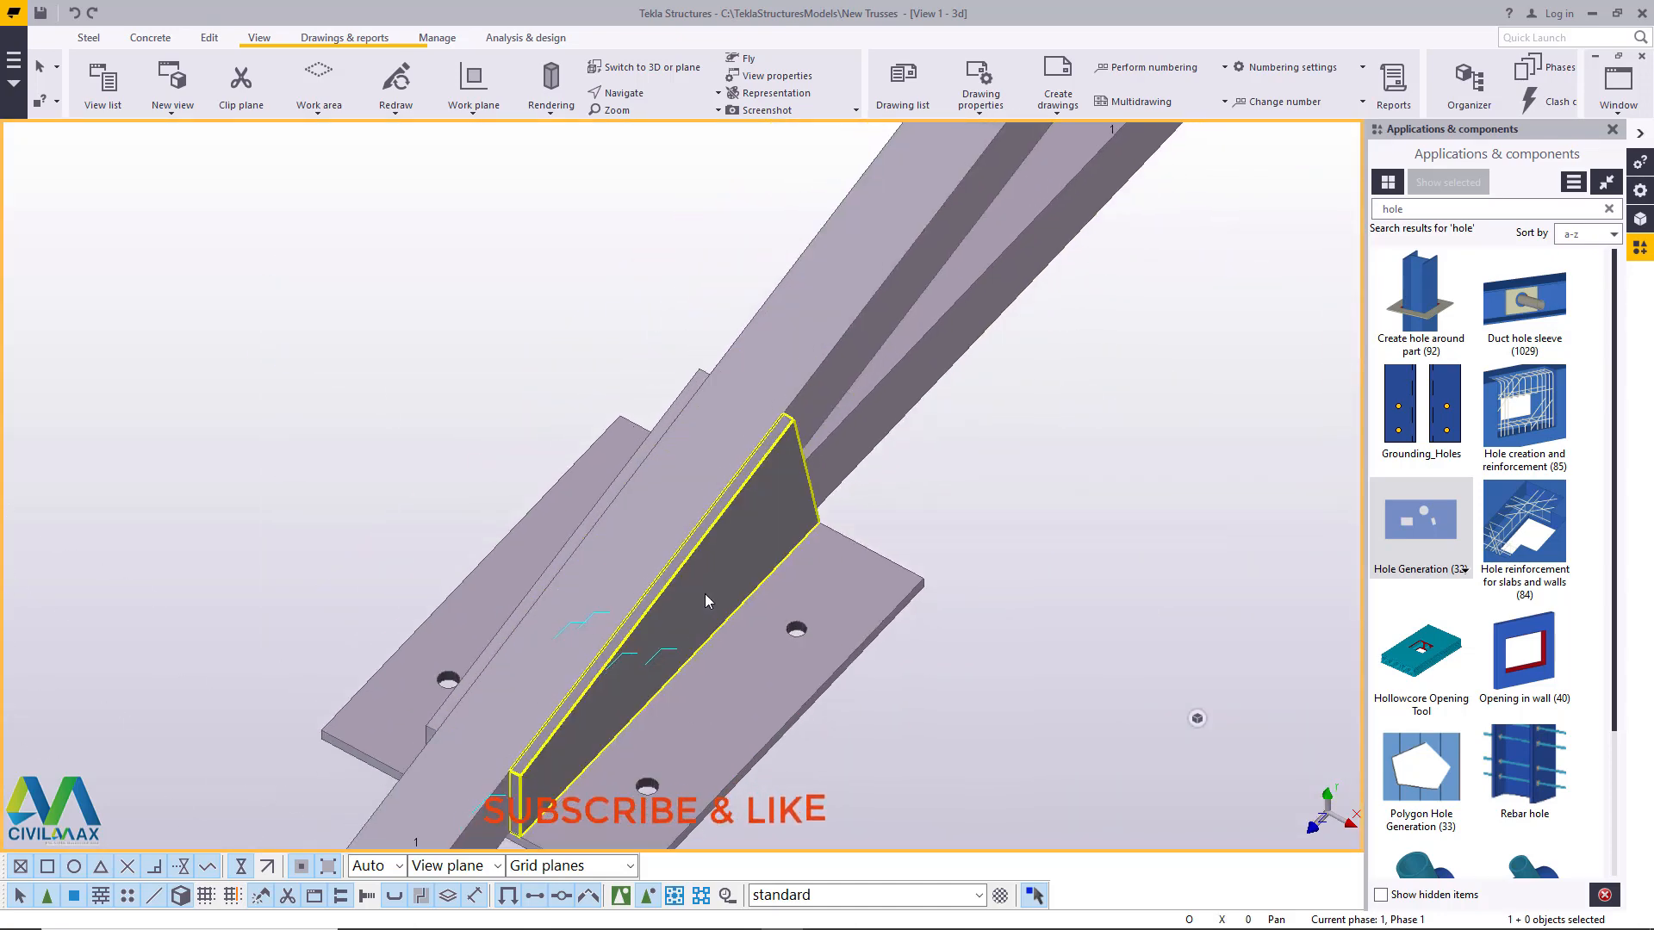
scroll(742, 514, down, 5)
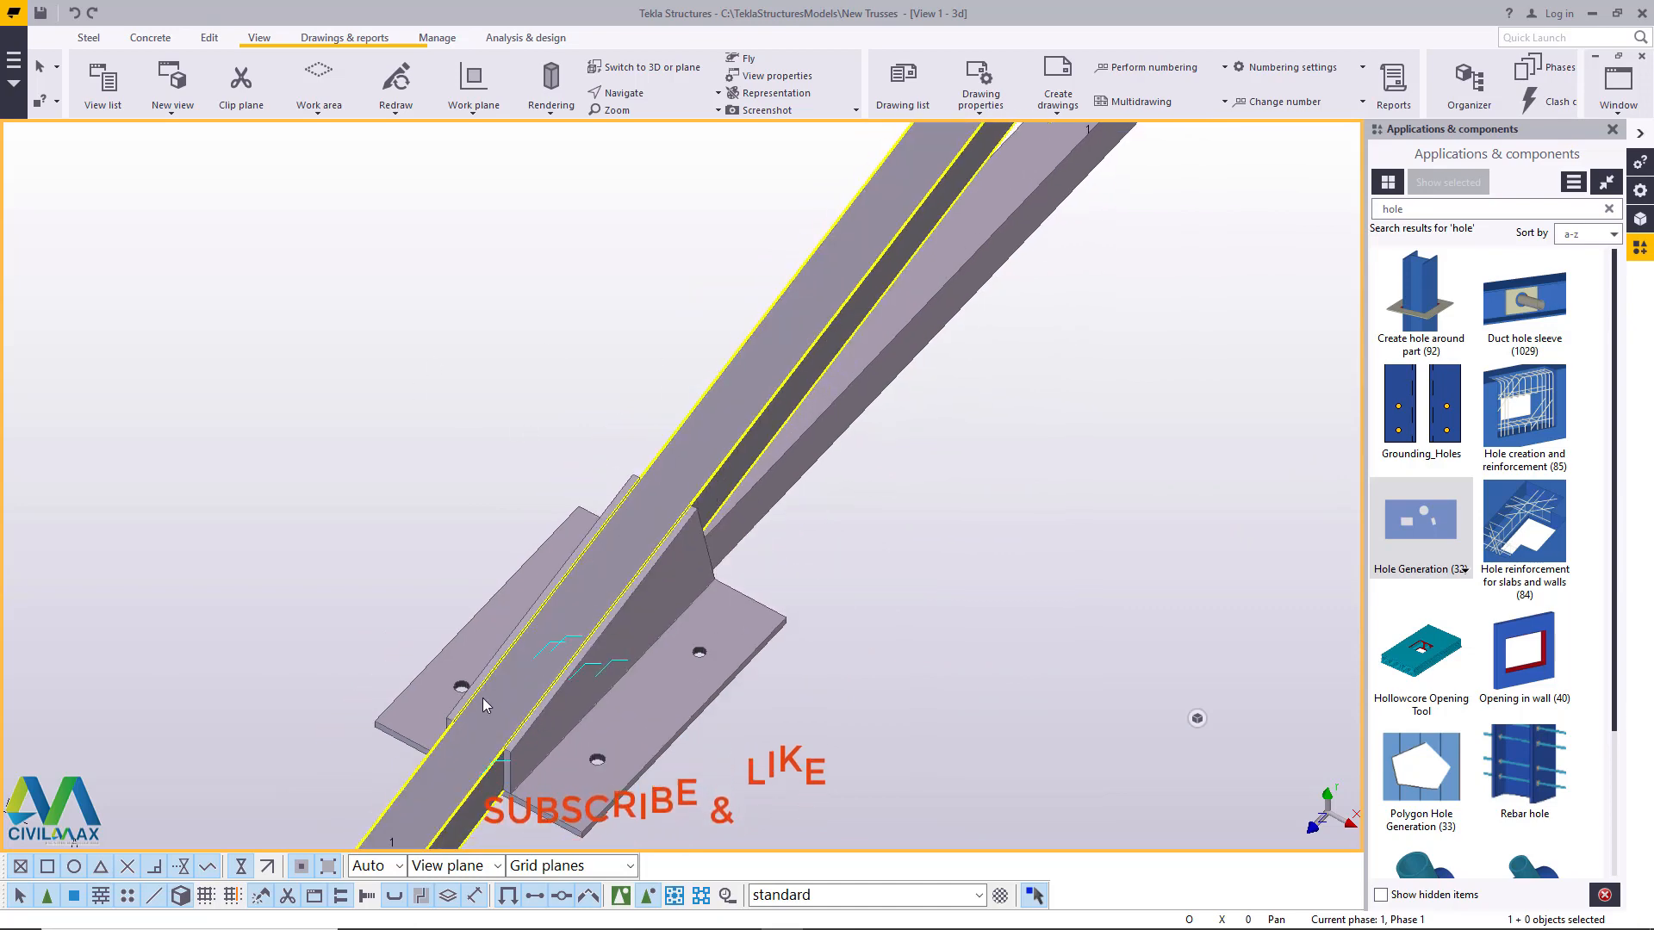
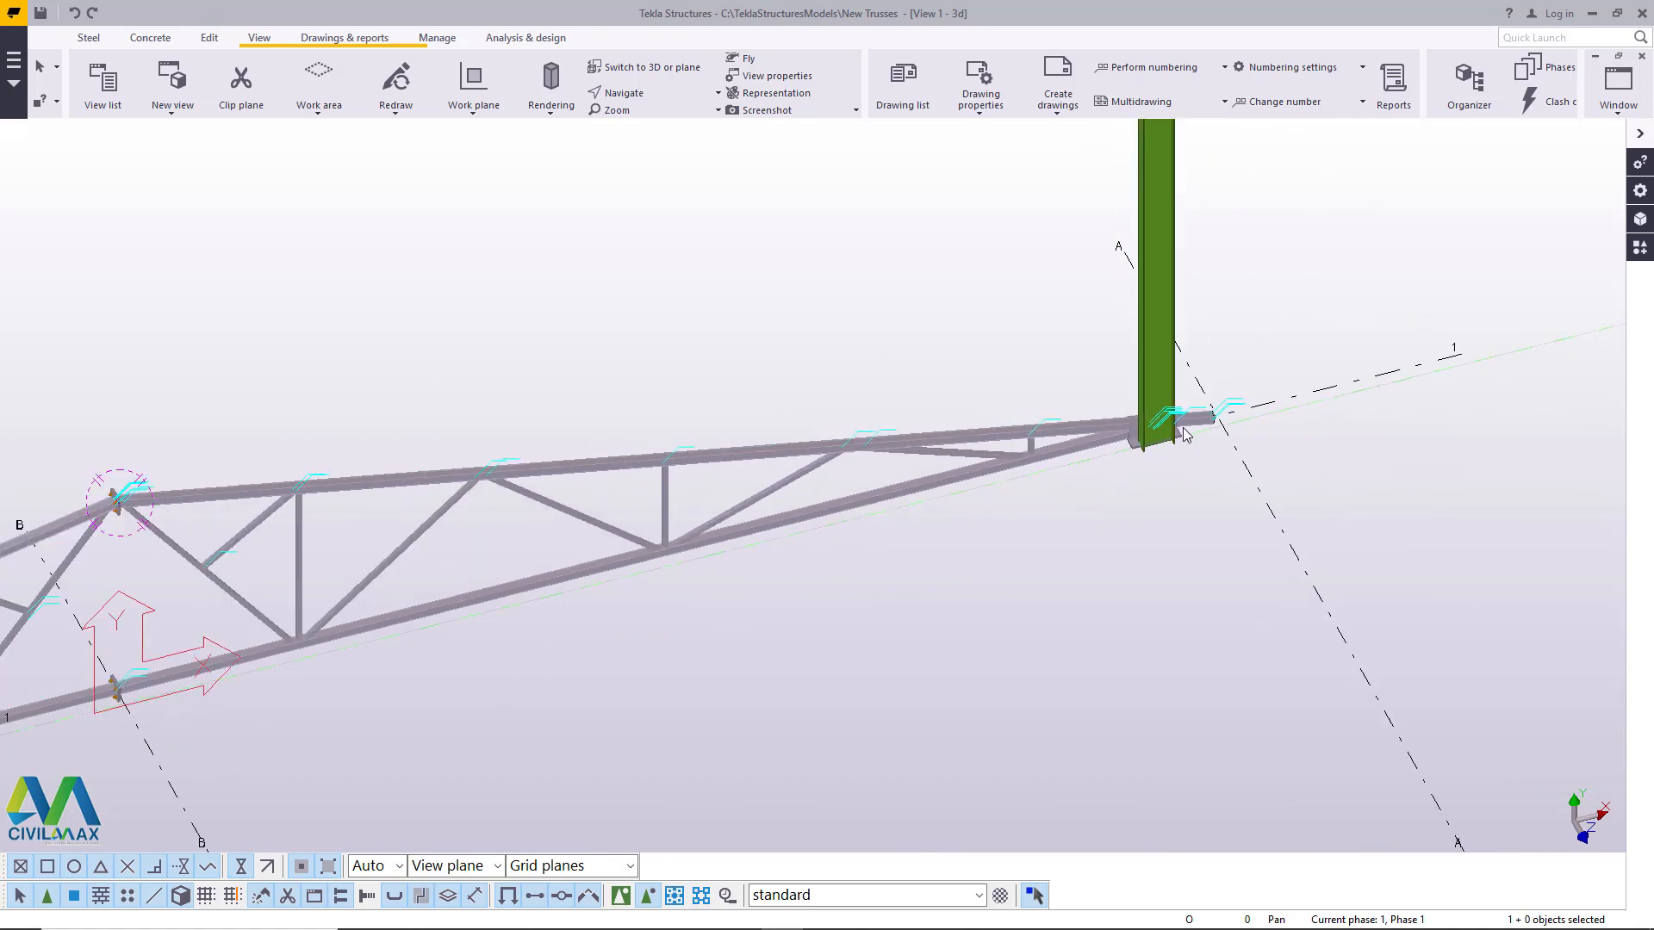
- Select the whole truss with its connections along grid line 1, leaving both columns out of the selection
scroll(728, 544, up, 10)
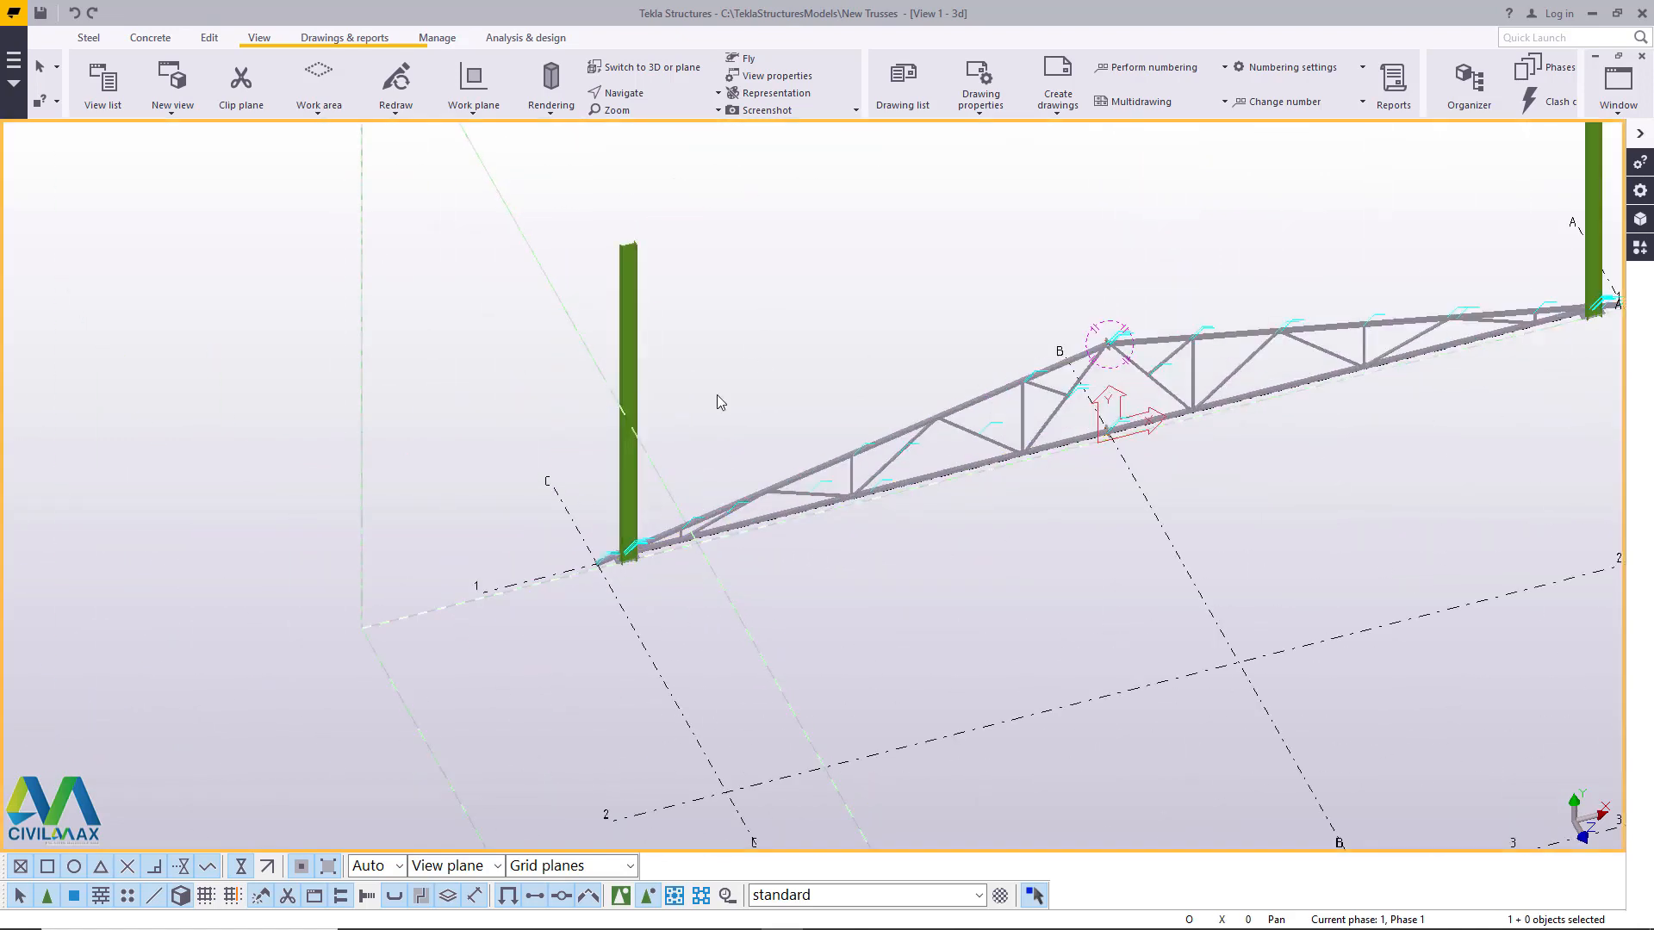
scroll(581, 610, up, 5)
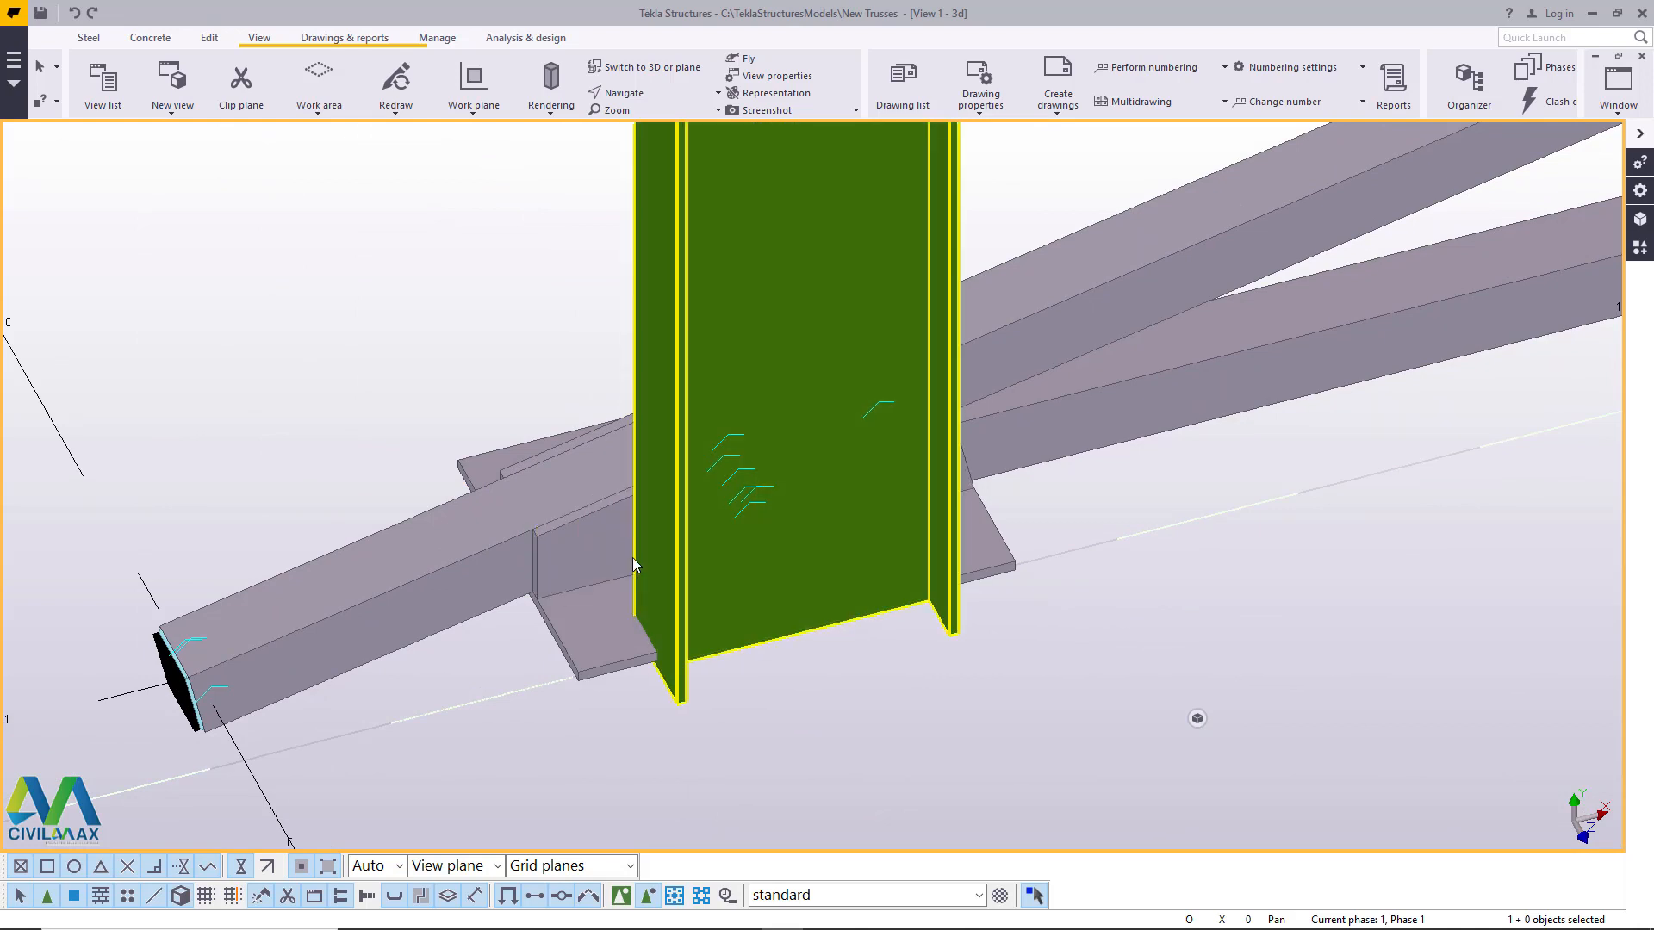
scroll(633, 556, down, 8)
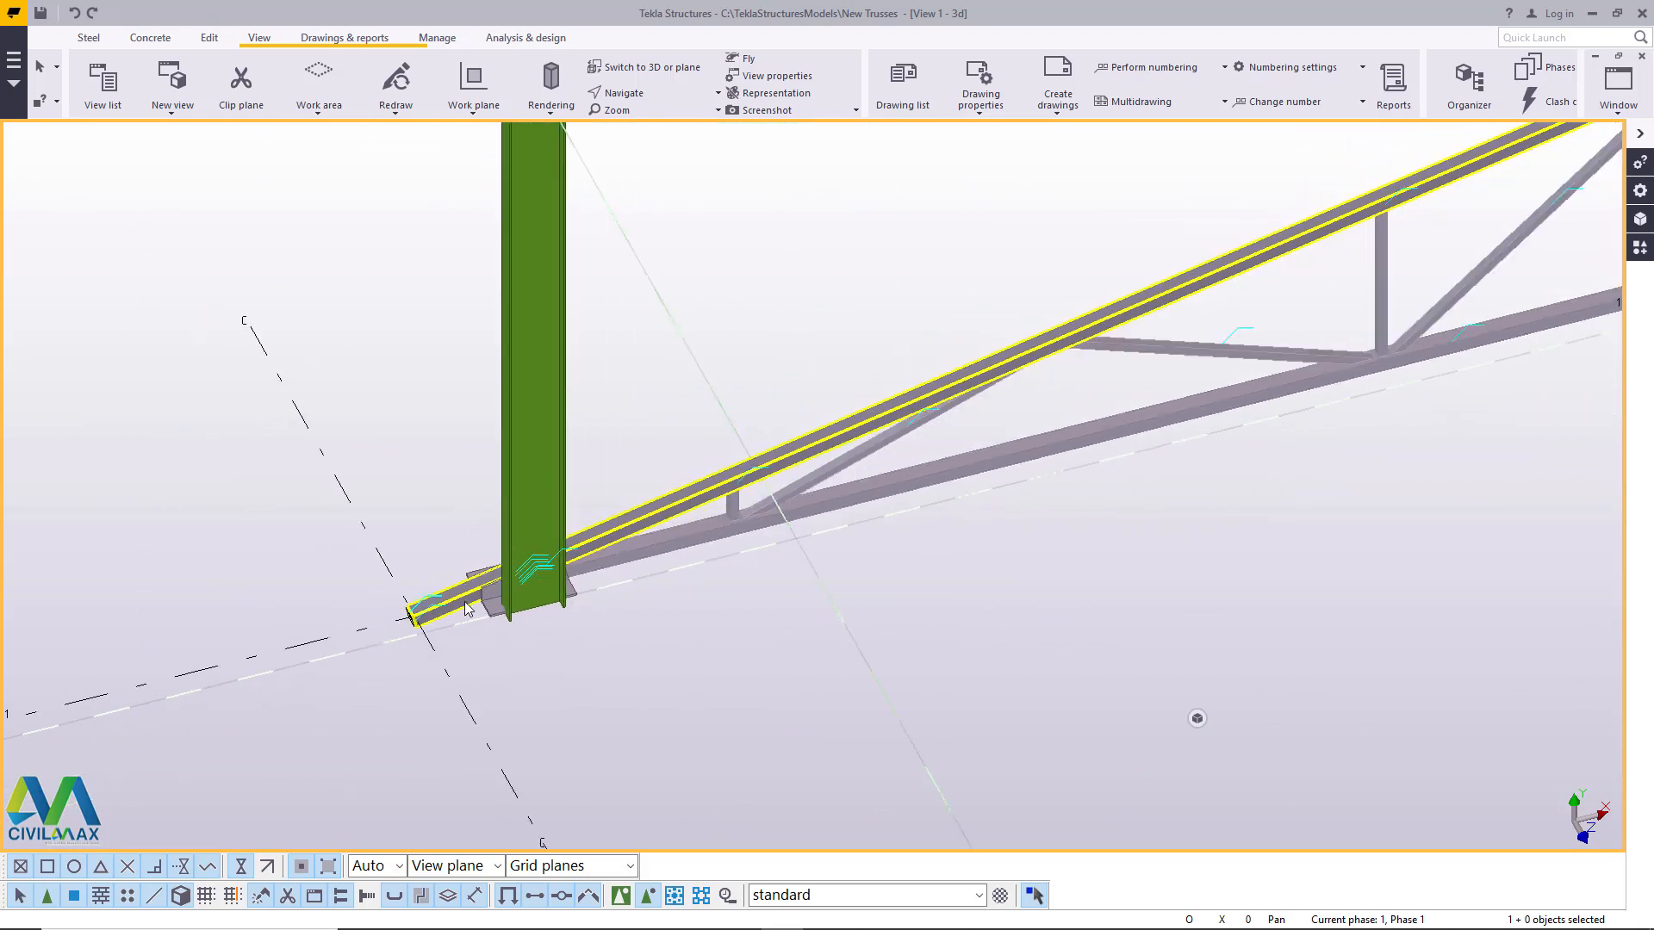
scroll(482, 724, down, 4)
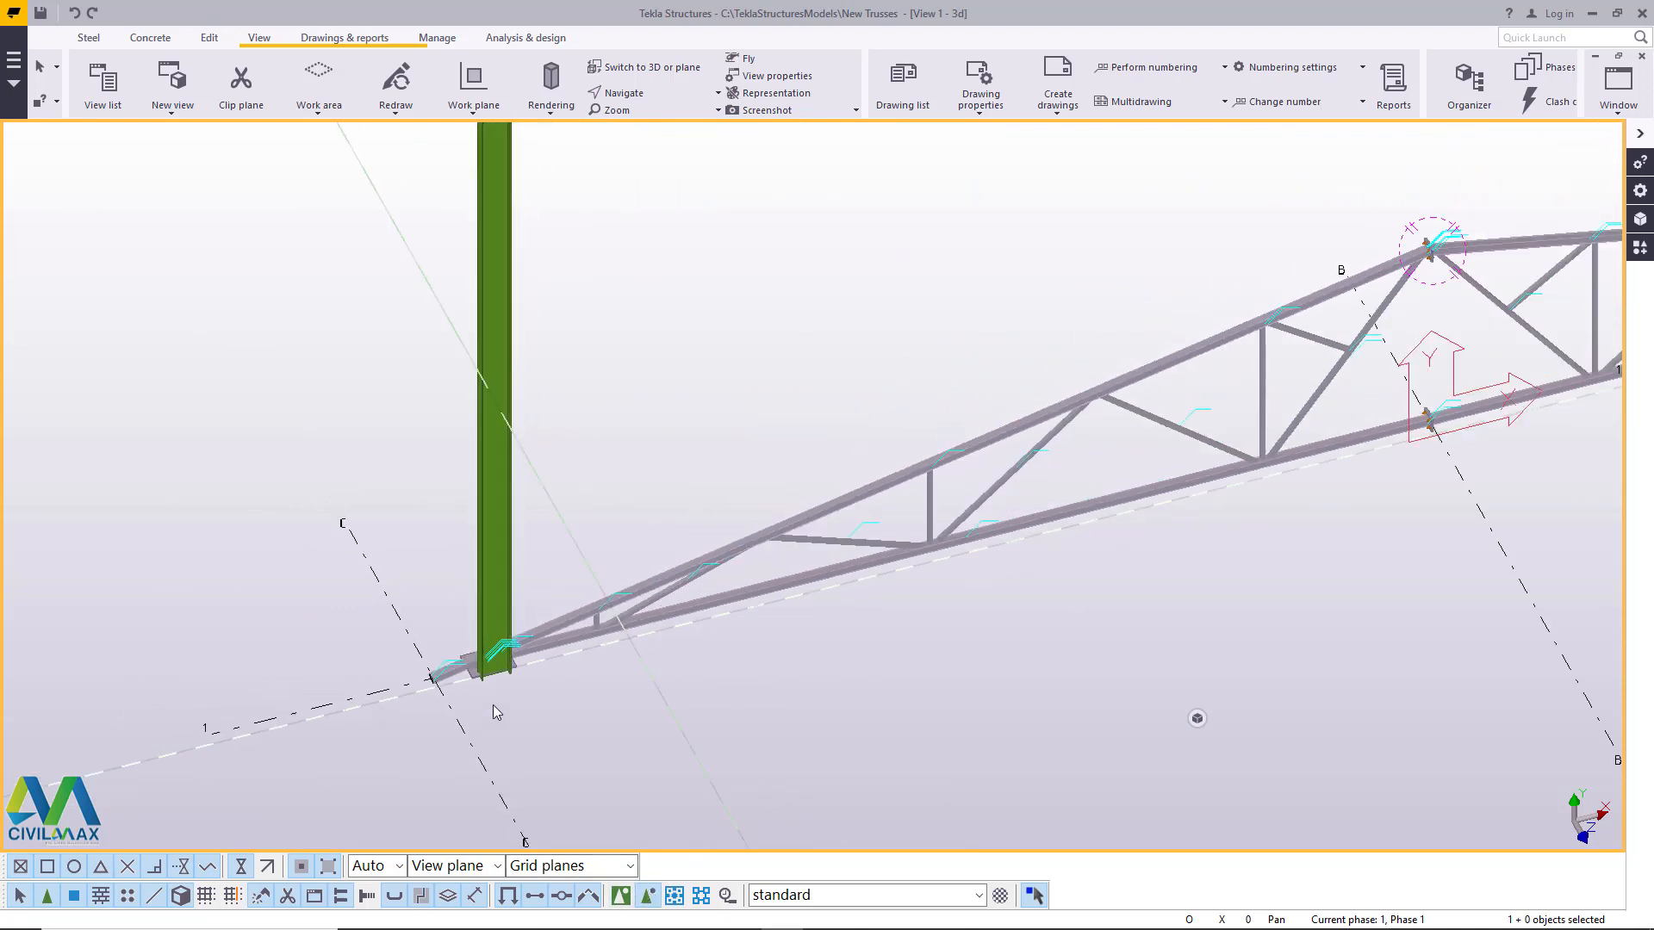
scroll(786, 539, down, 5)
drag(1476, 274, 424, 763)
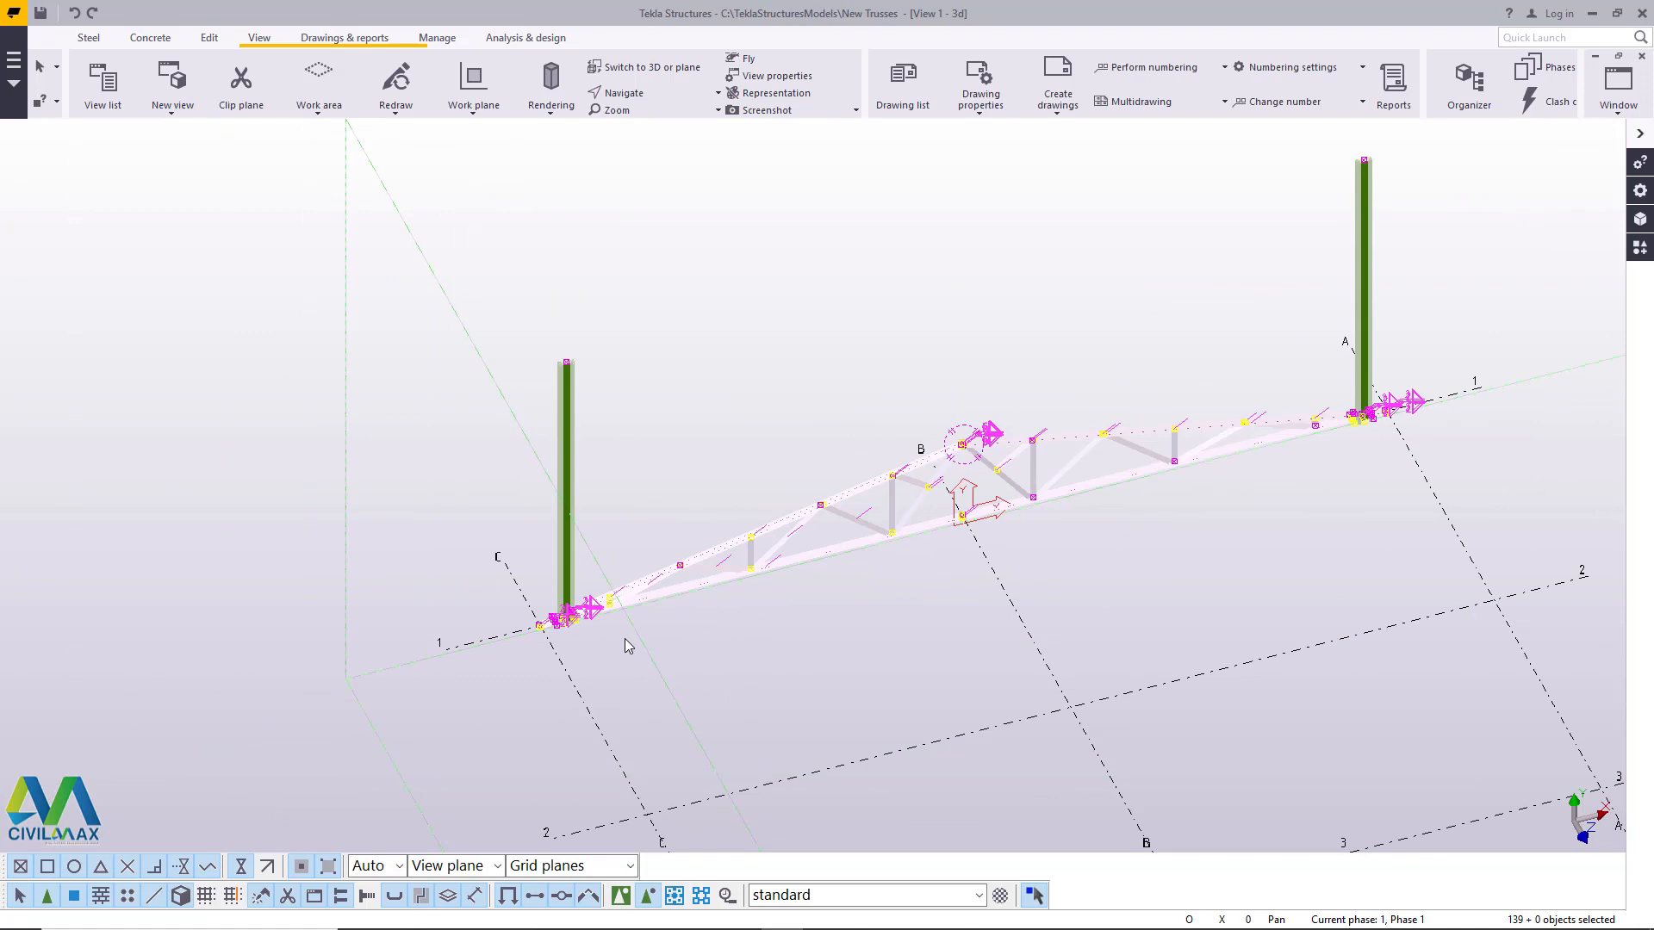
ctrl+click(1366, 224)
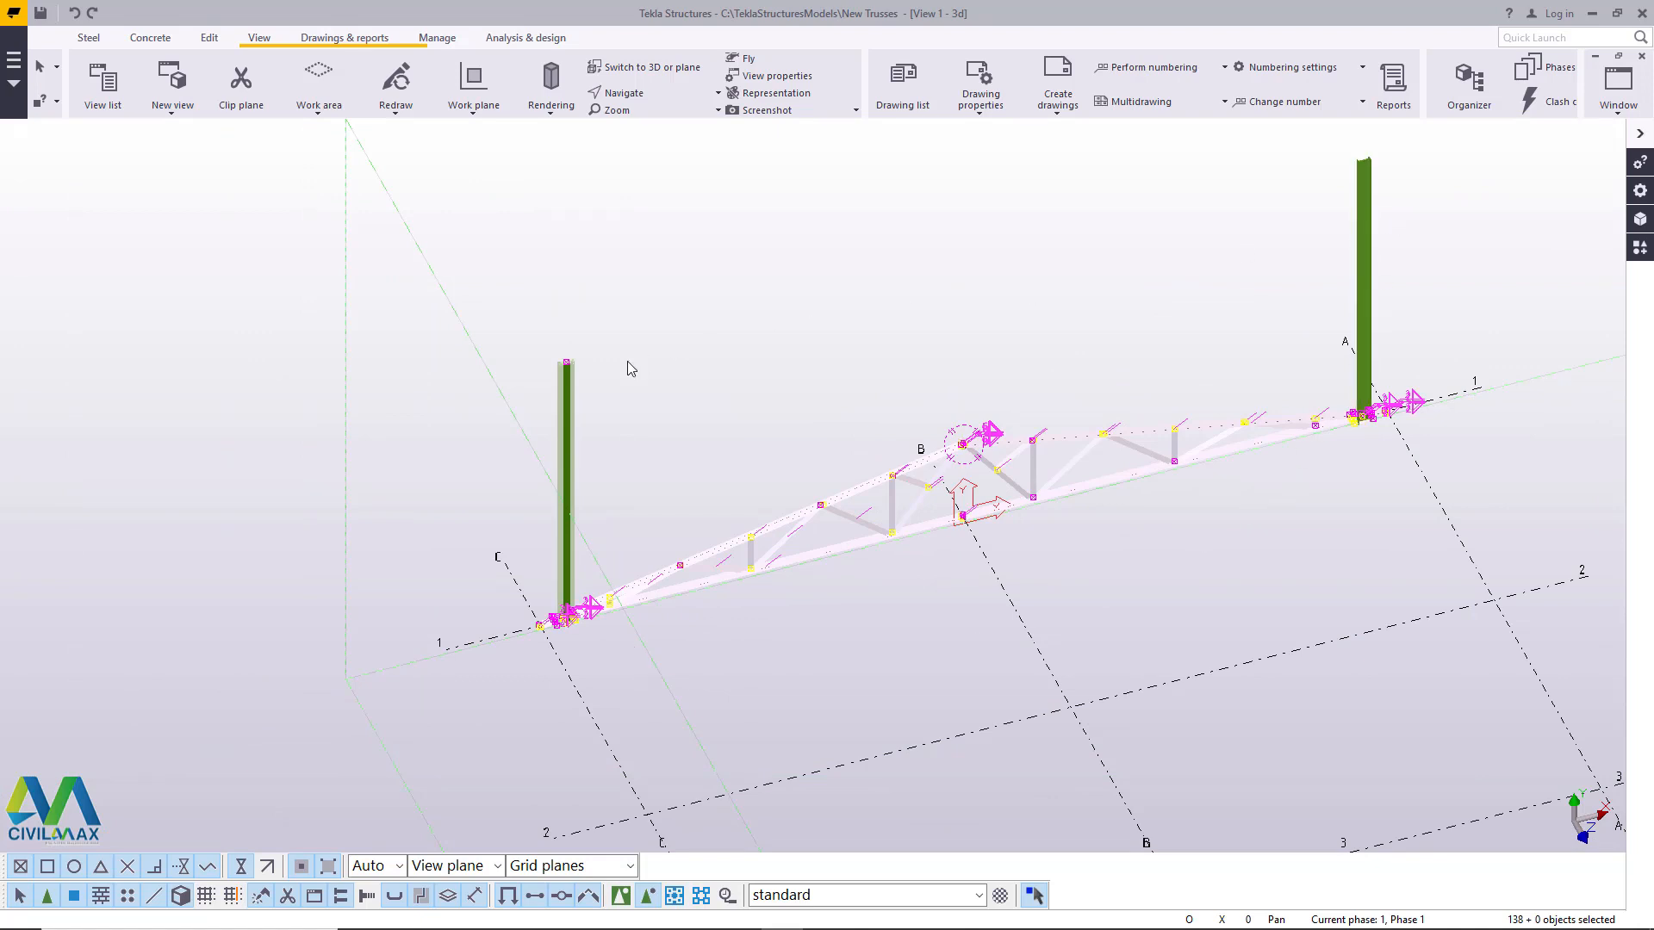
ctrl+click(568, 401)
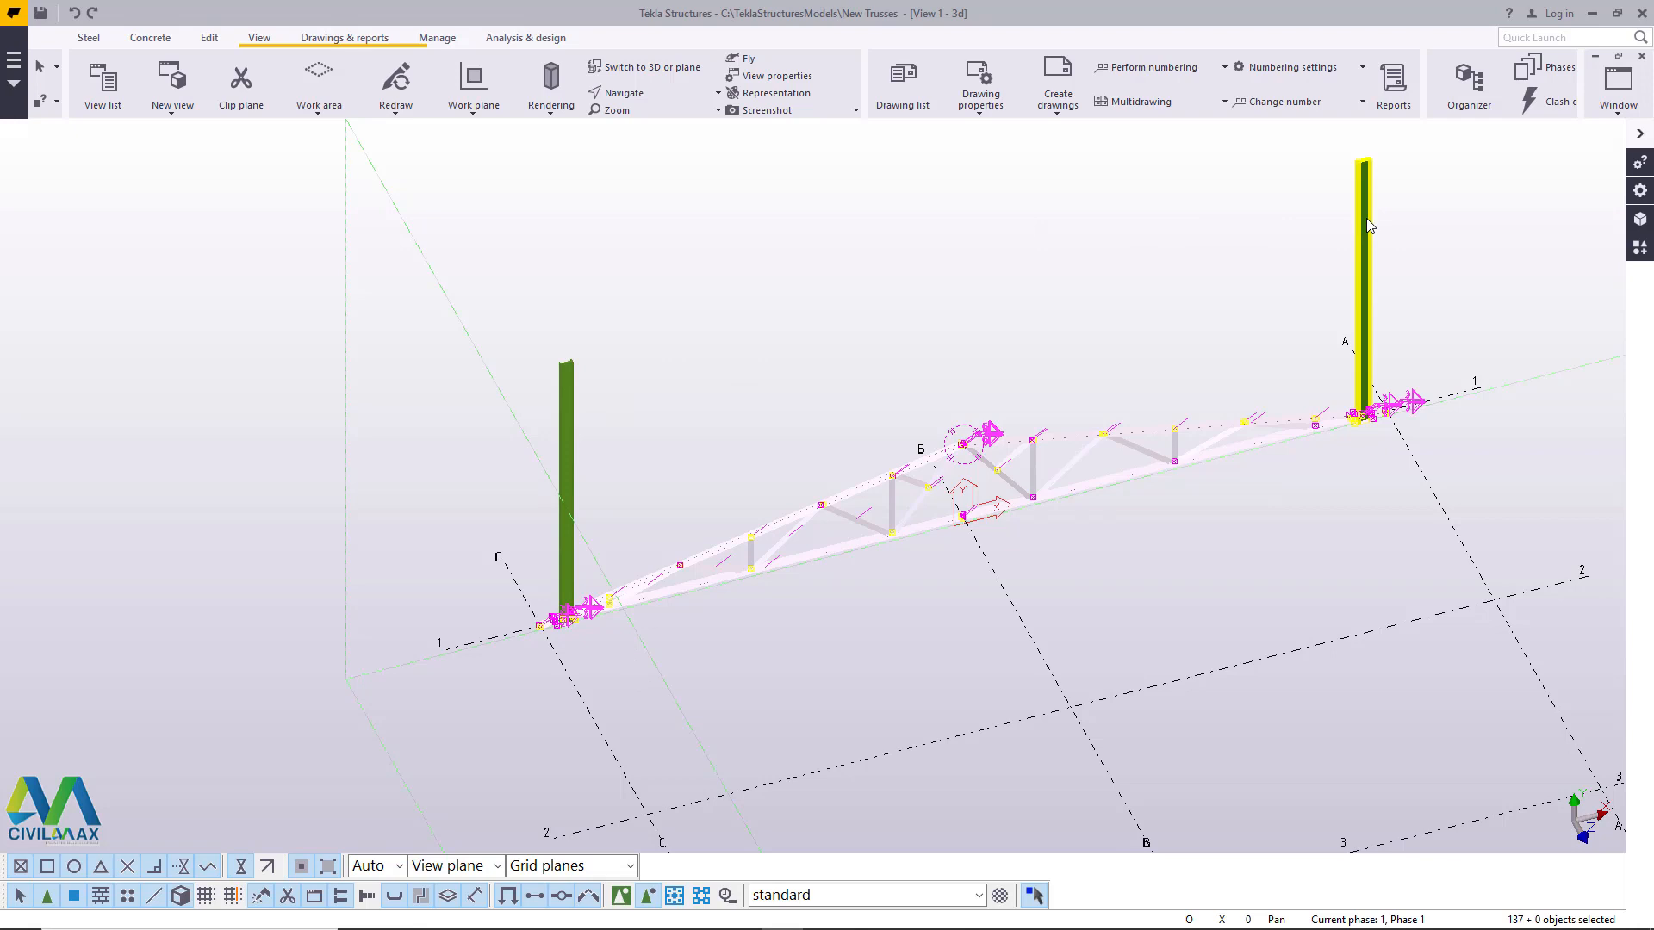
- Try to move the selected truss linearly by dZ 7000 and close the linear move dialog
right_click(879, 276)
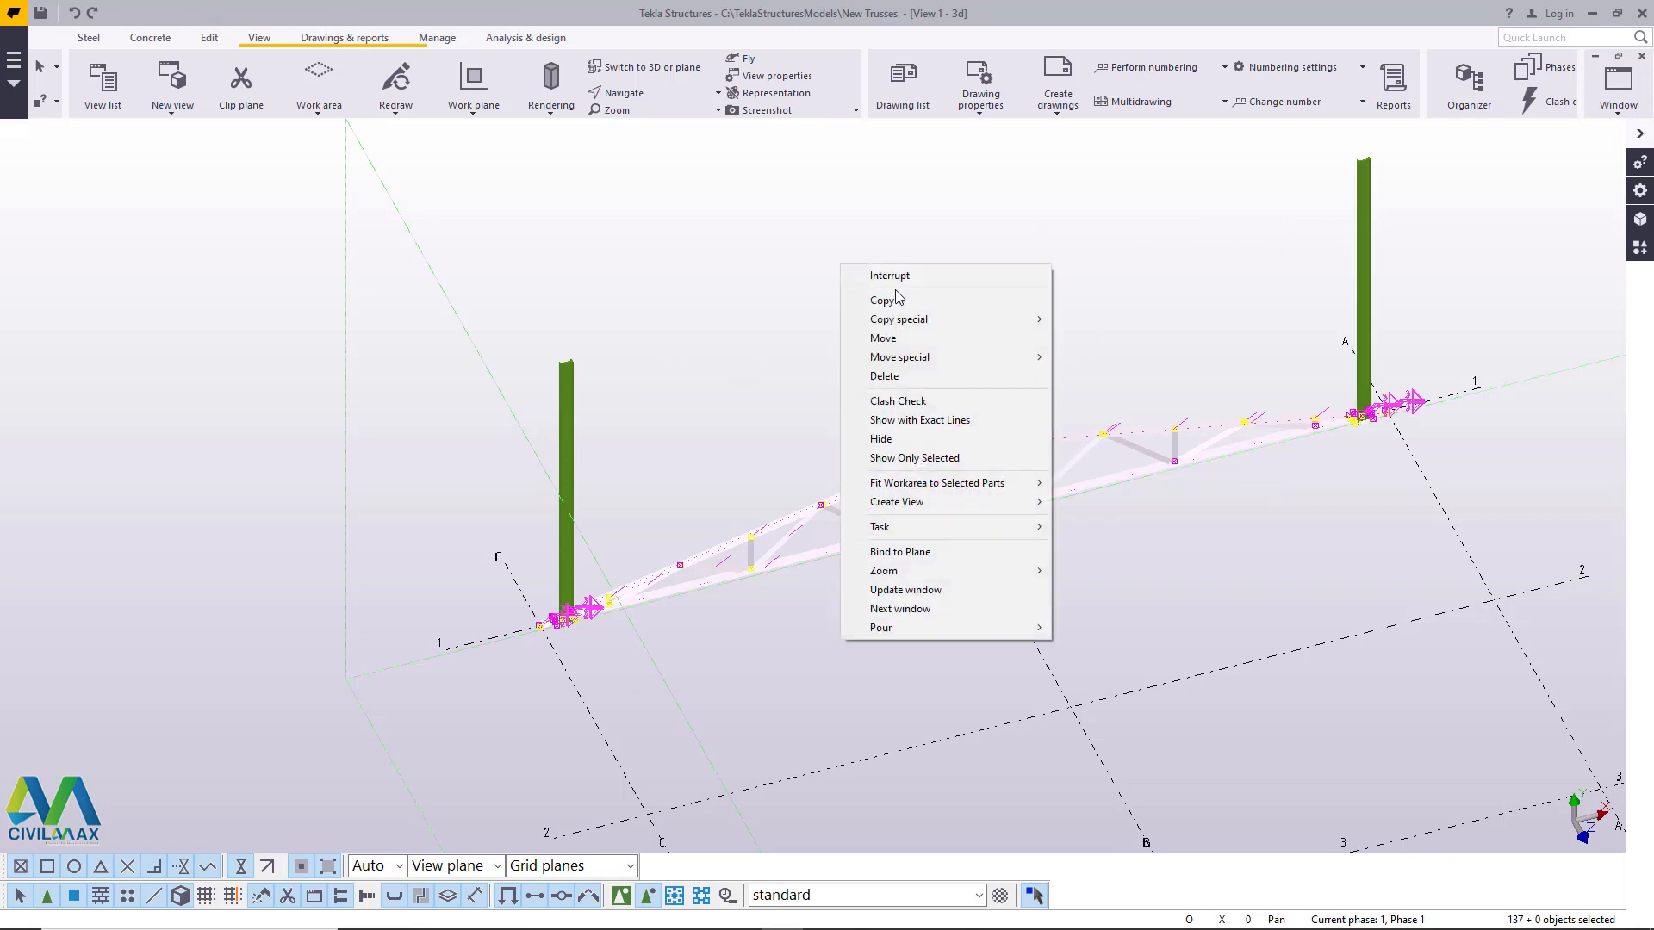
mouse_move(937, 359)
click(1092, 358)
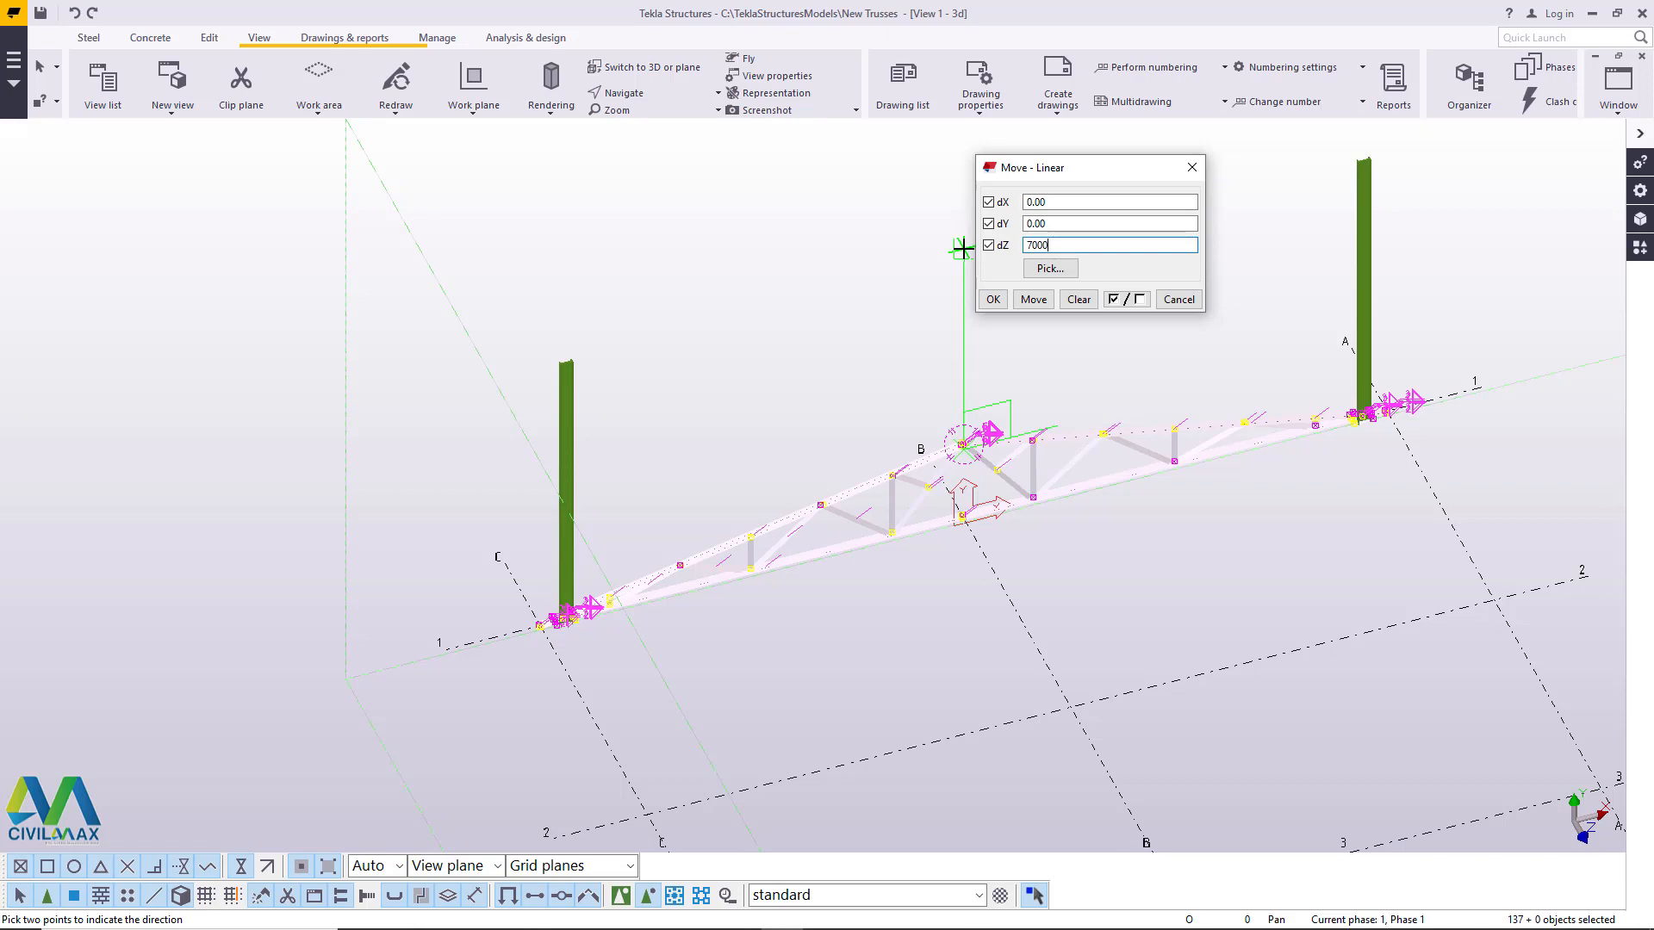
click(1015, 299)
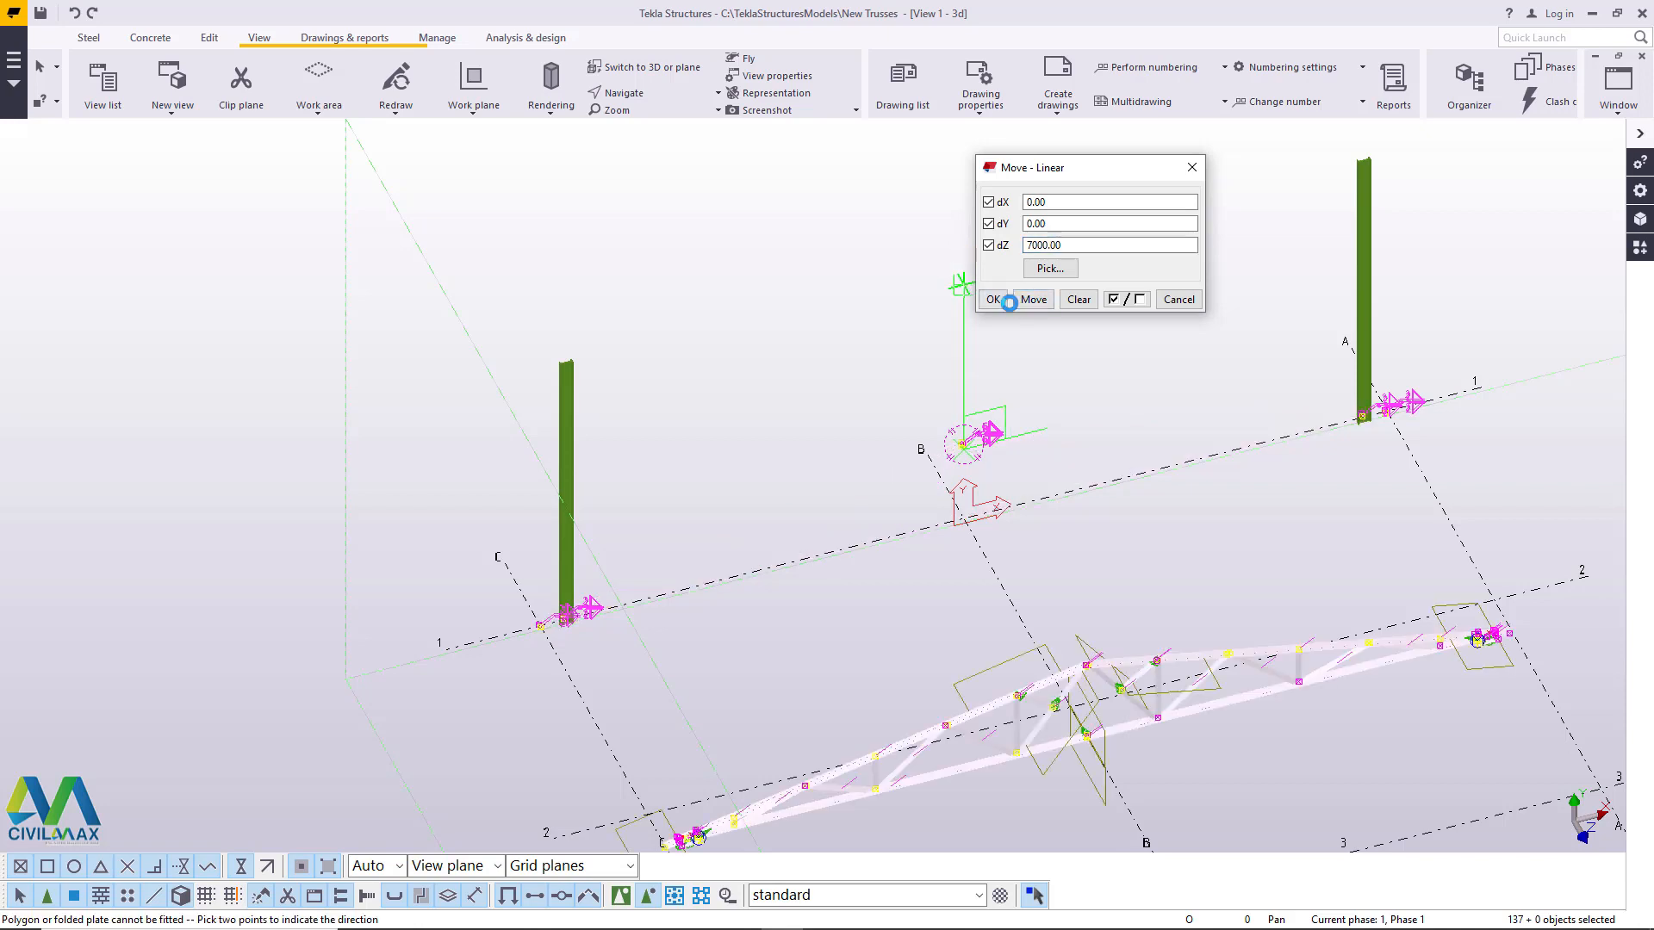
click(1191, 169)
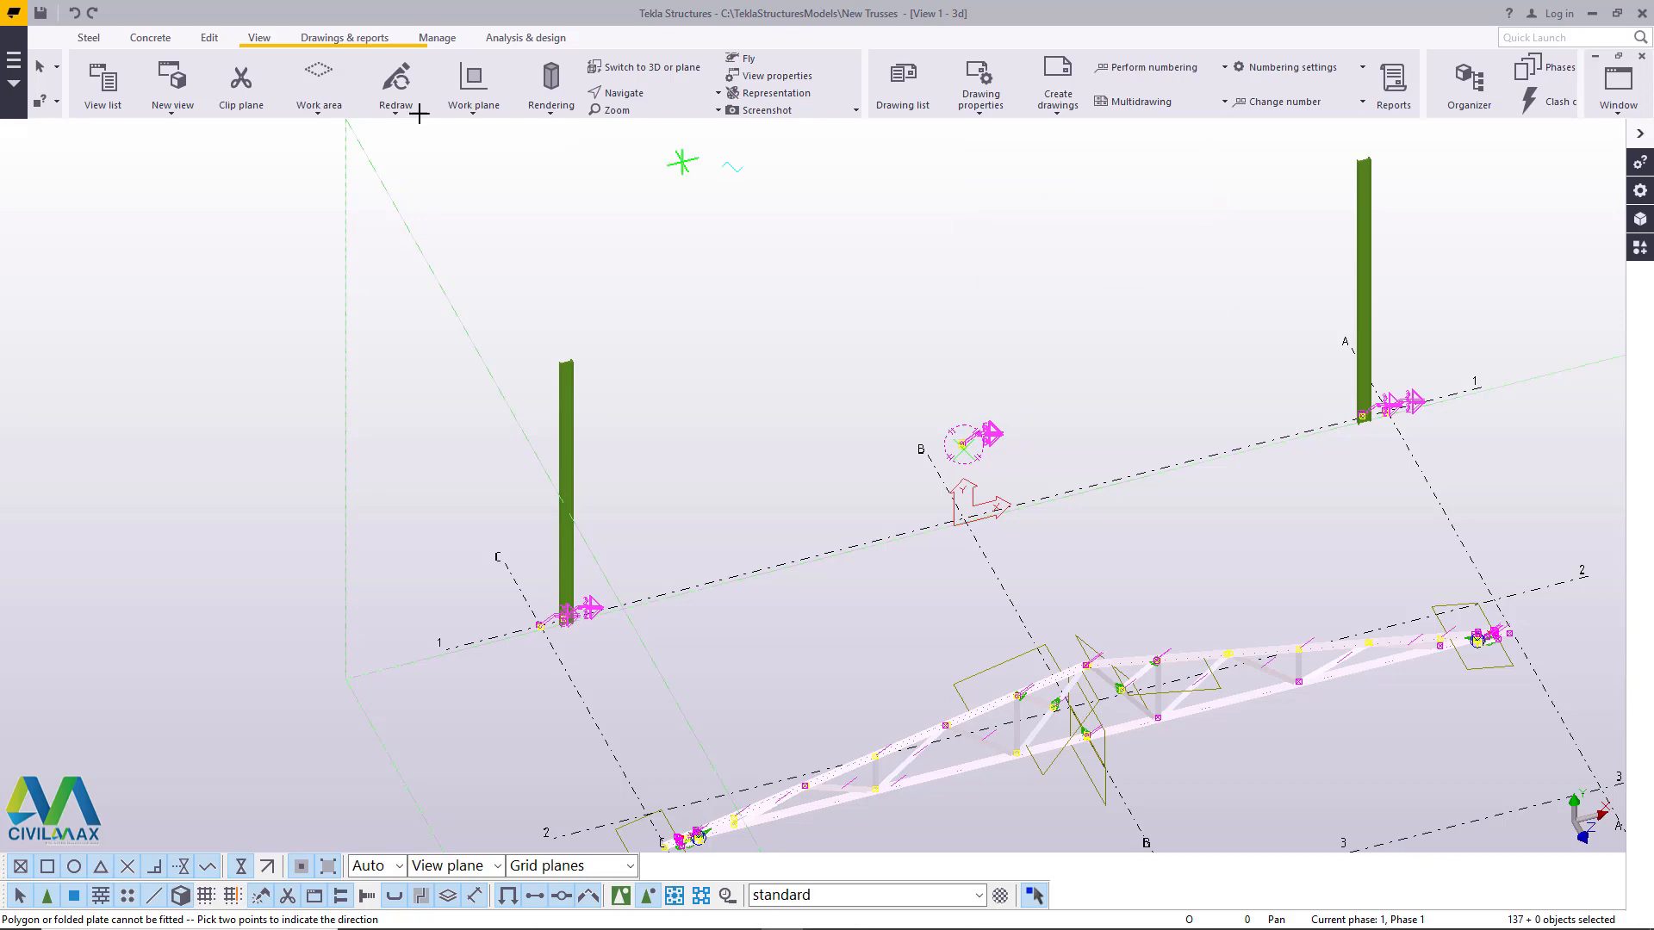
- Undo the truss's move along Z and end the command
click(75, 14)
right_click(780, 301)
click(832, 311)
- Try to move the truss linearly by dY 7000 and dZ 0, without expanding the work area
scroll(918, 648, up, 6)
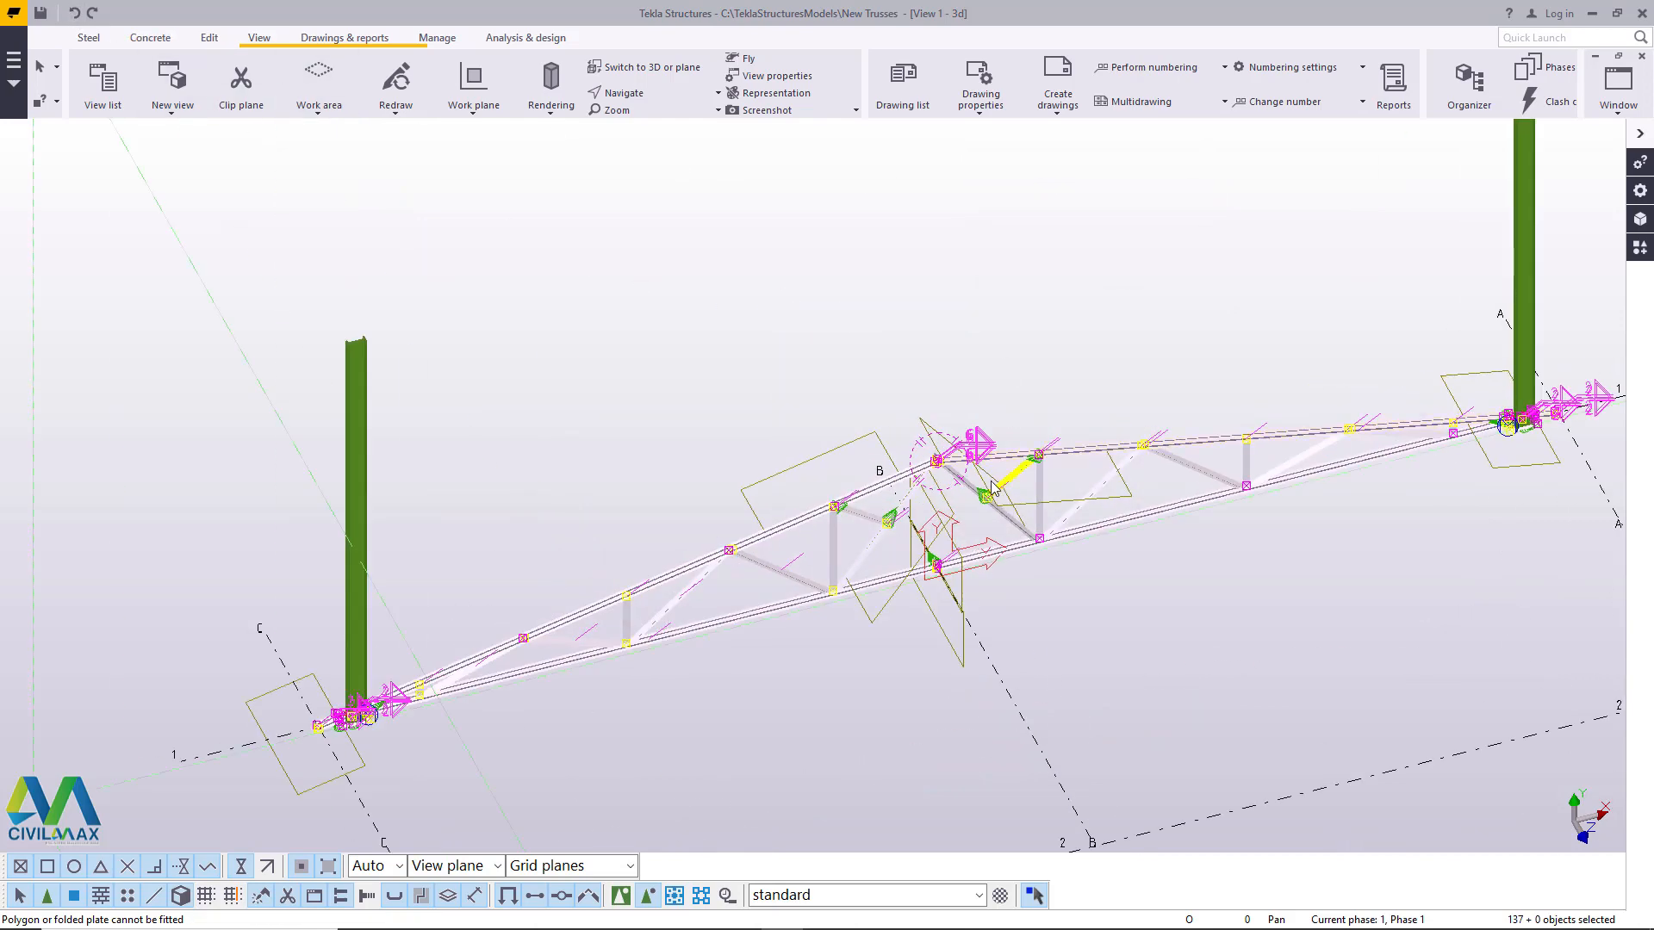
scroll(856, 361, down, 8)
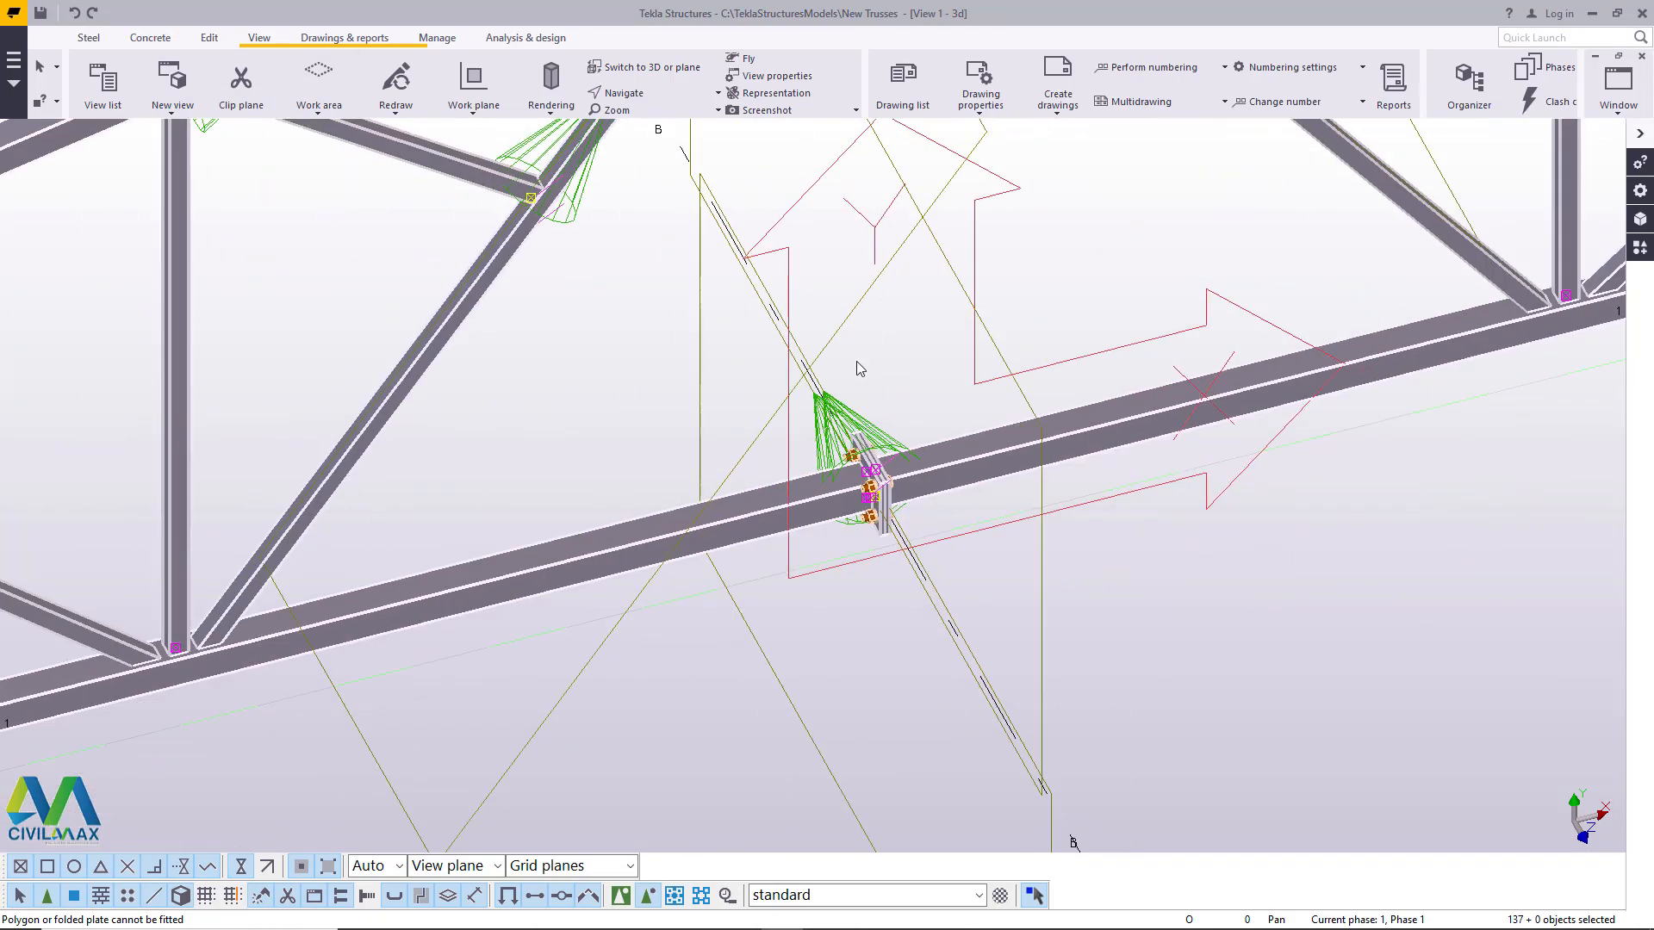
scroll(888, 440, down, 4)
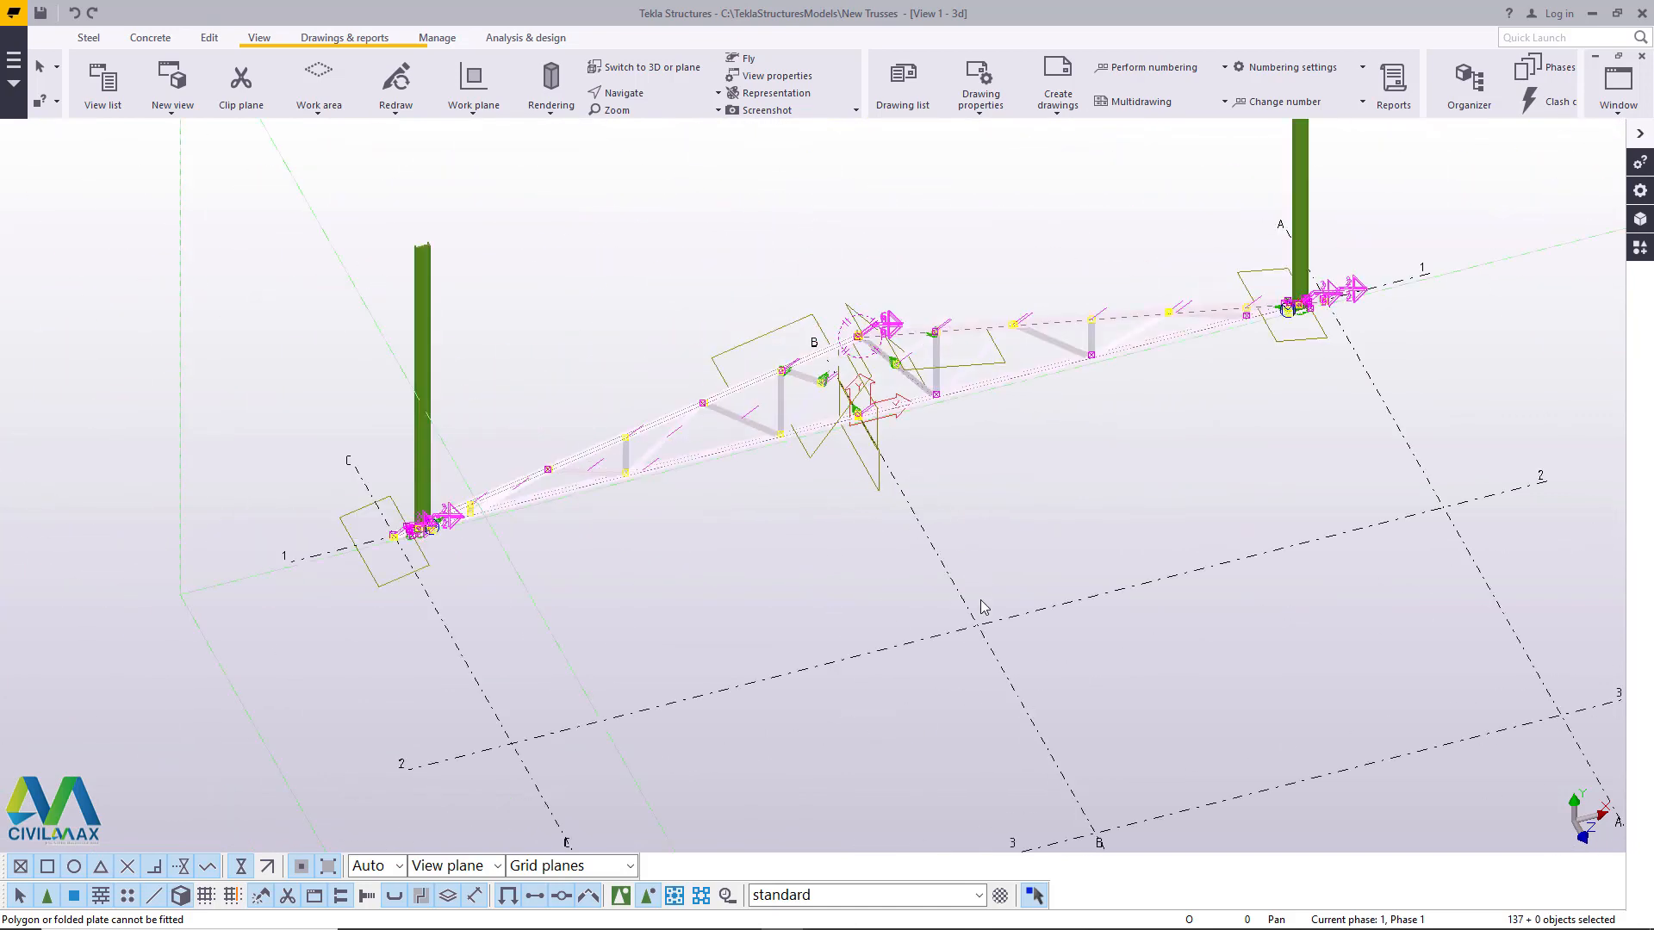
right_click(1000, 462)
mouse_move(1181, 556)
click(1238, 558)
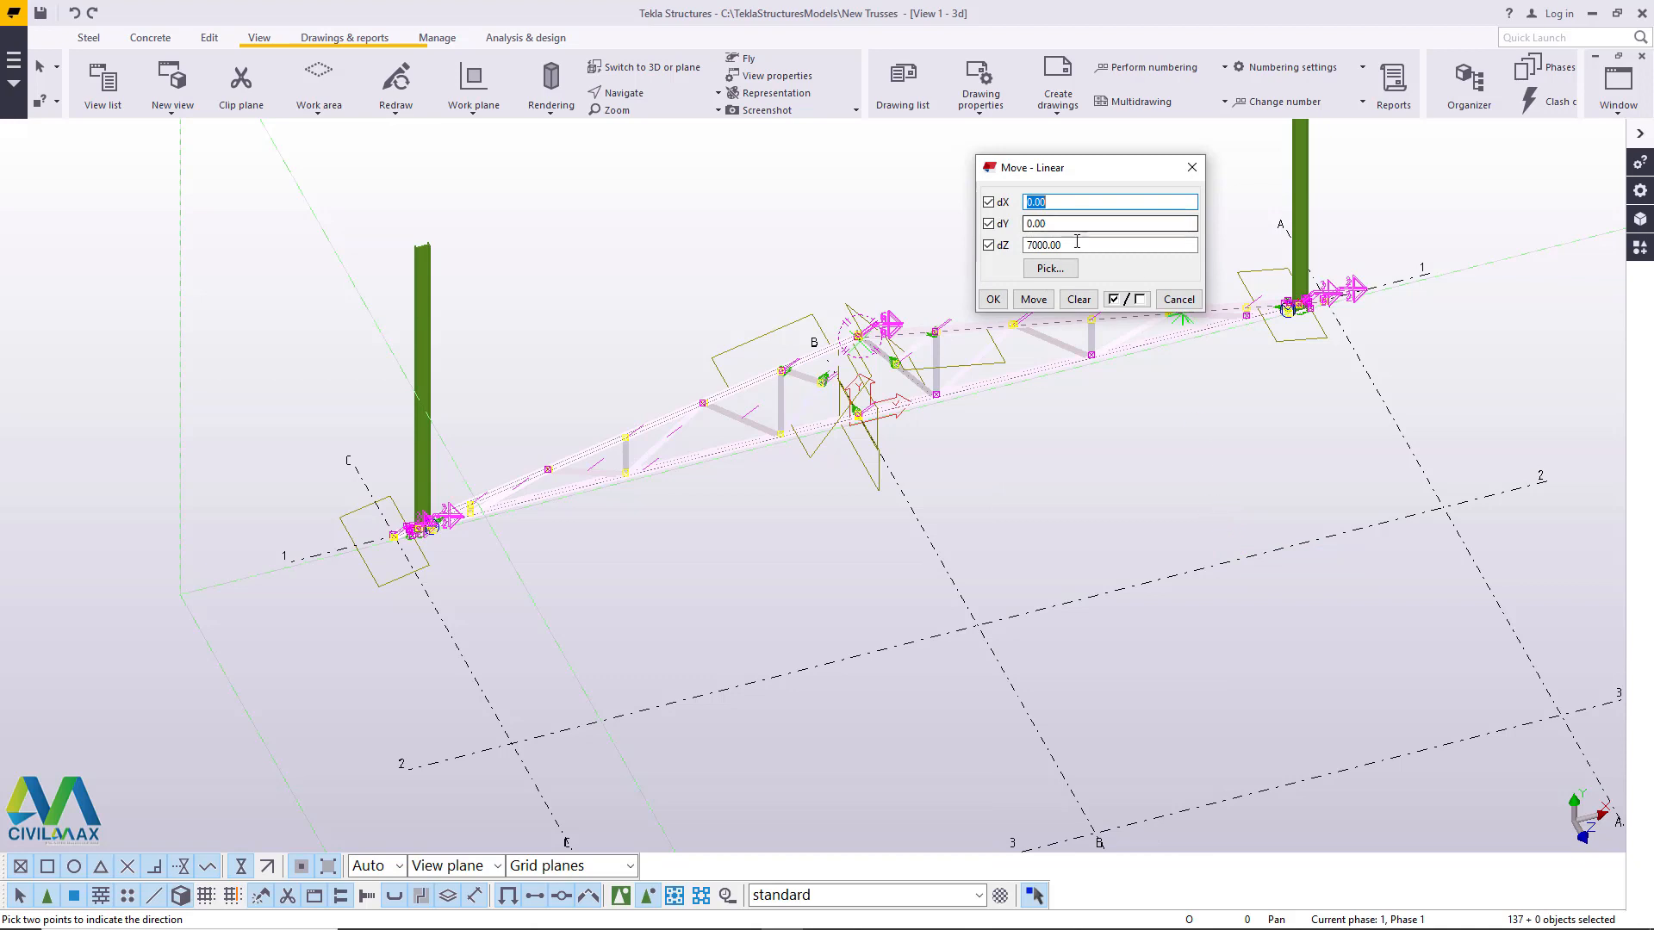
right_click(1047, 244)
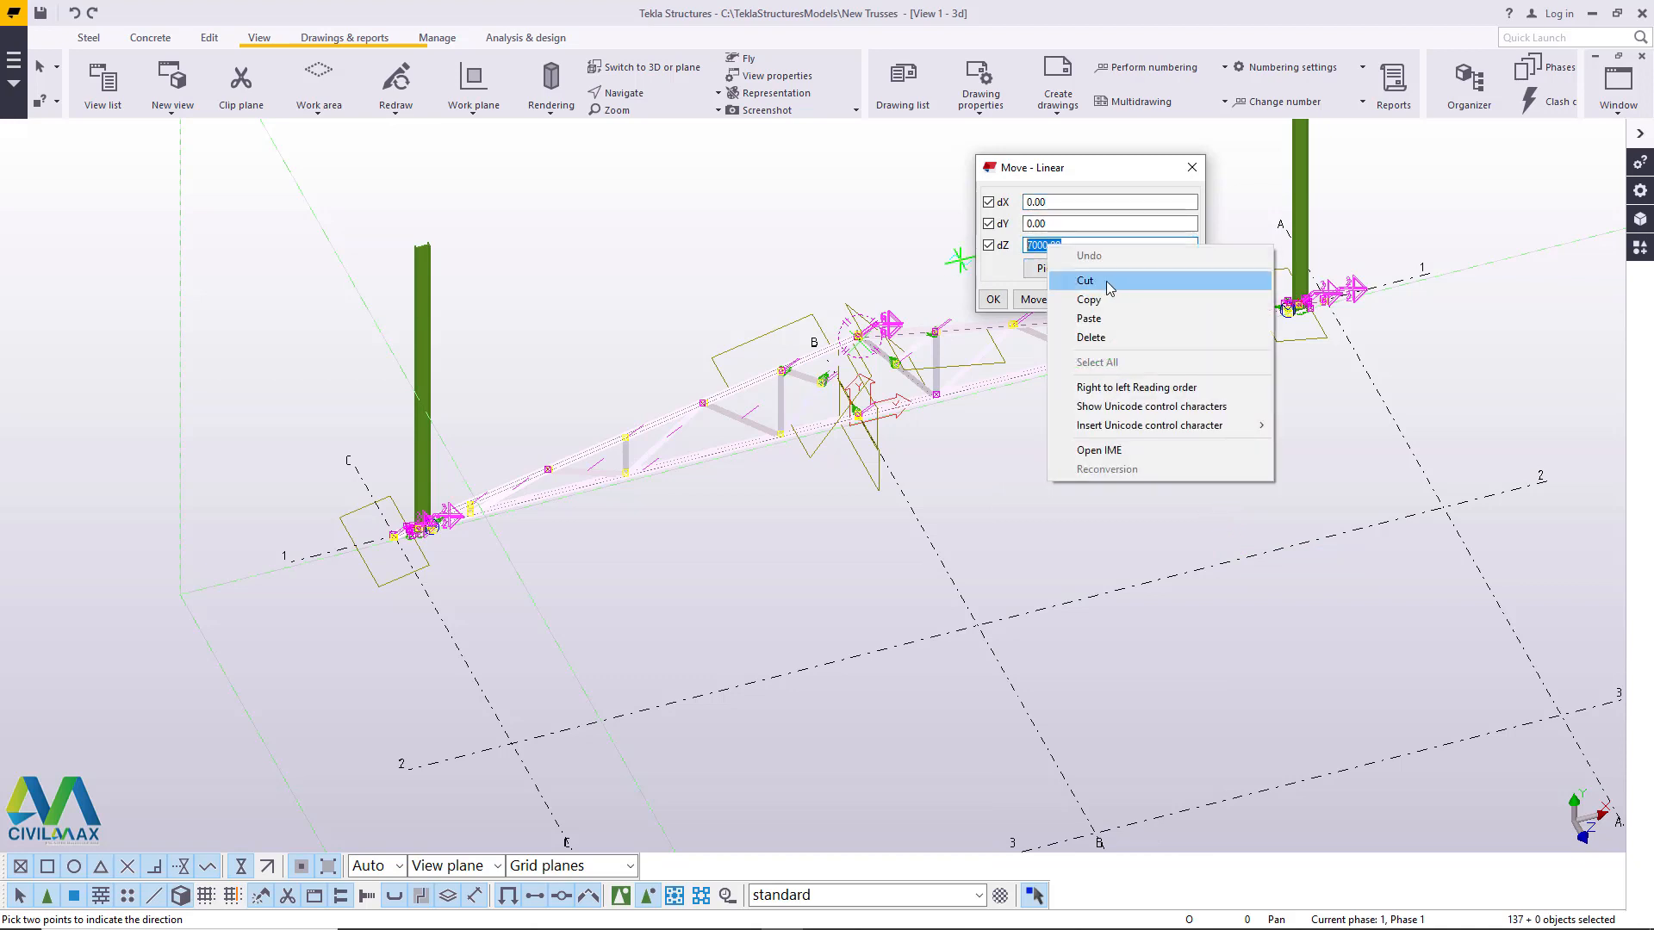
click(1087, 281)
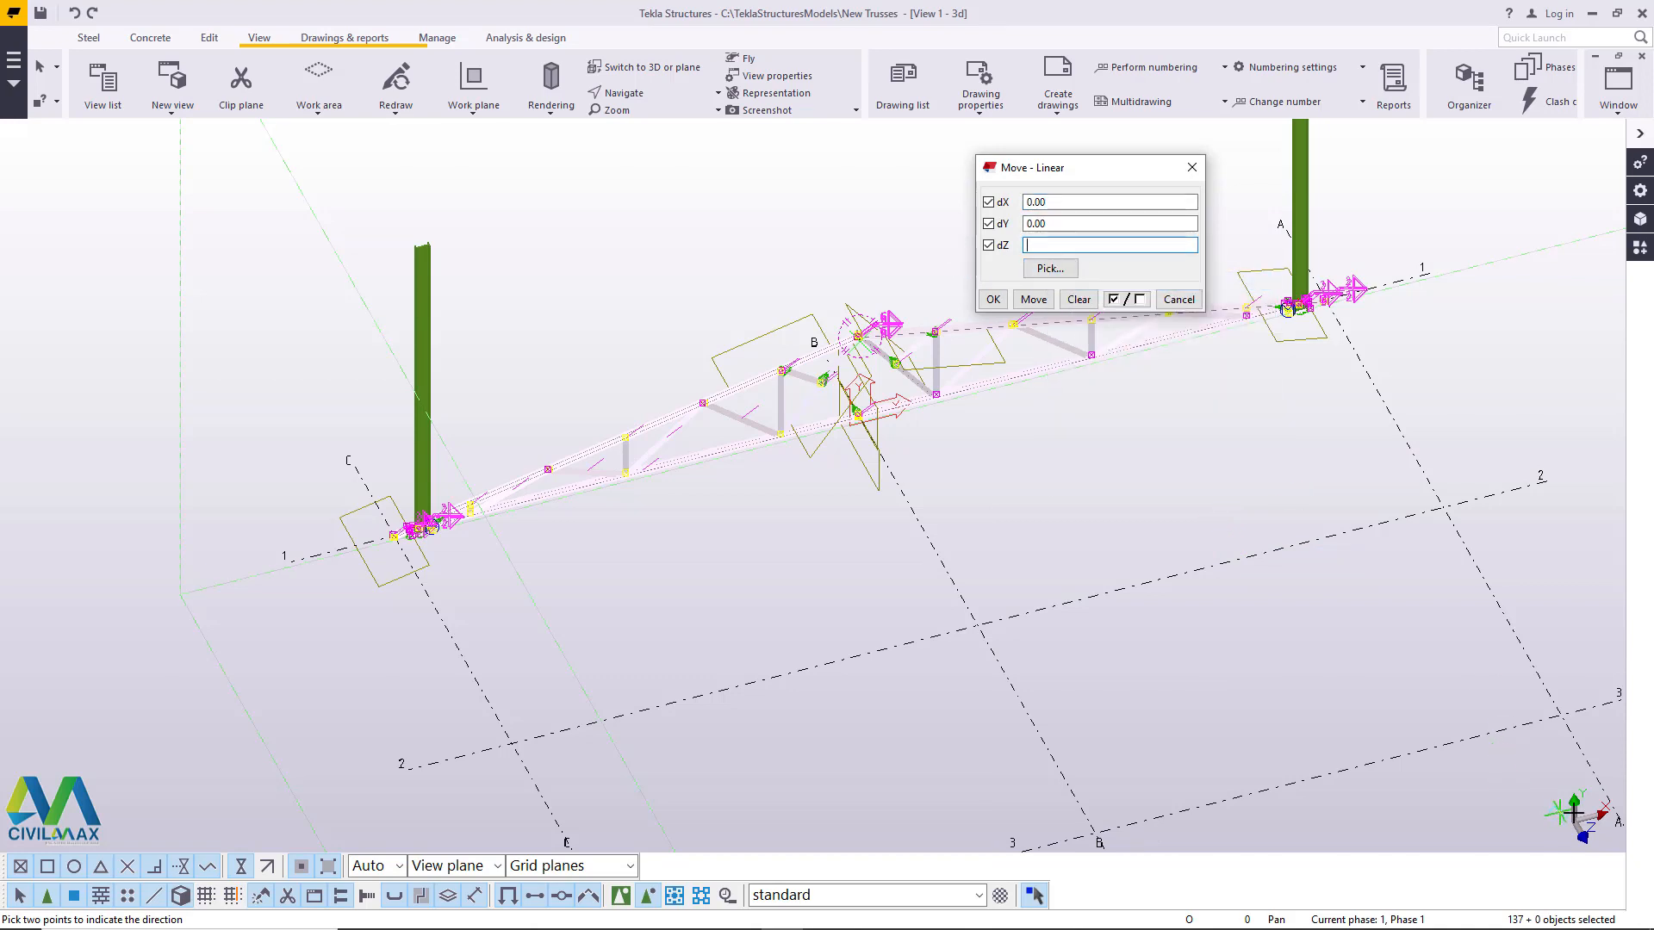
right_click(1032, 223)
click(1090, 299)
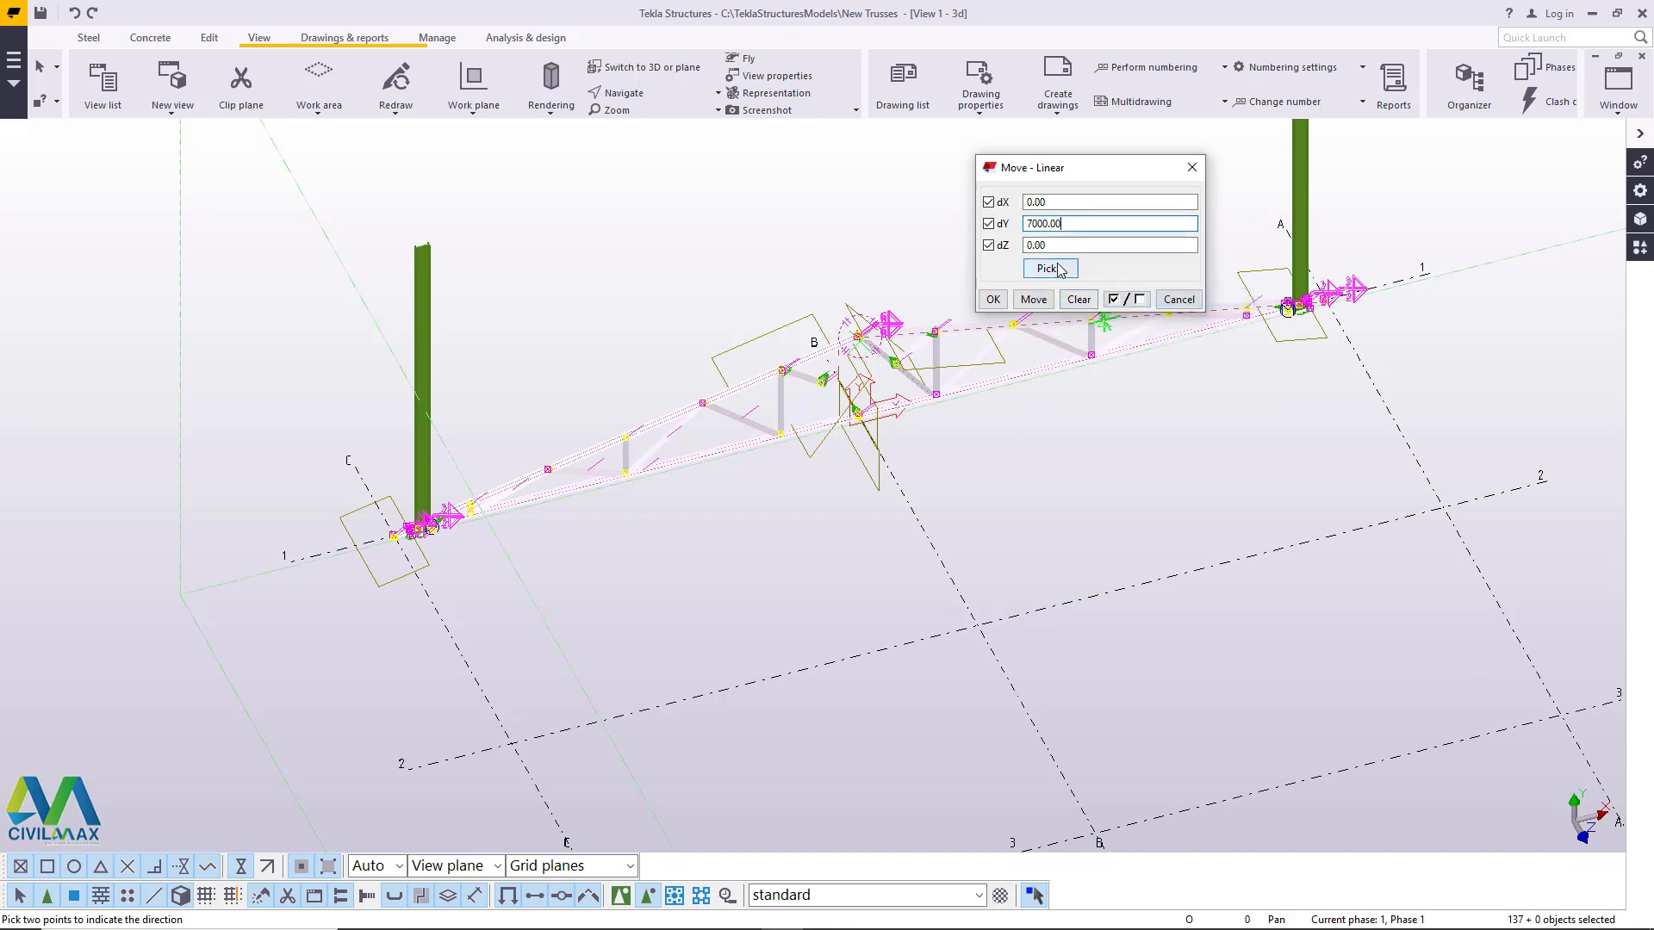
click(996, 300)
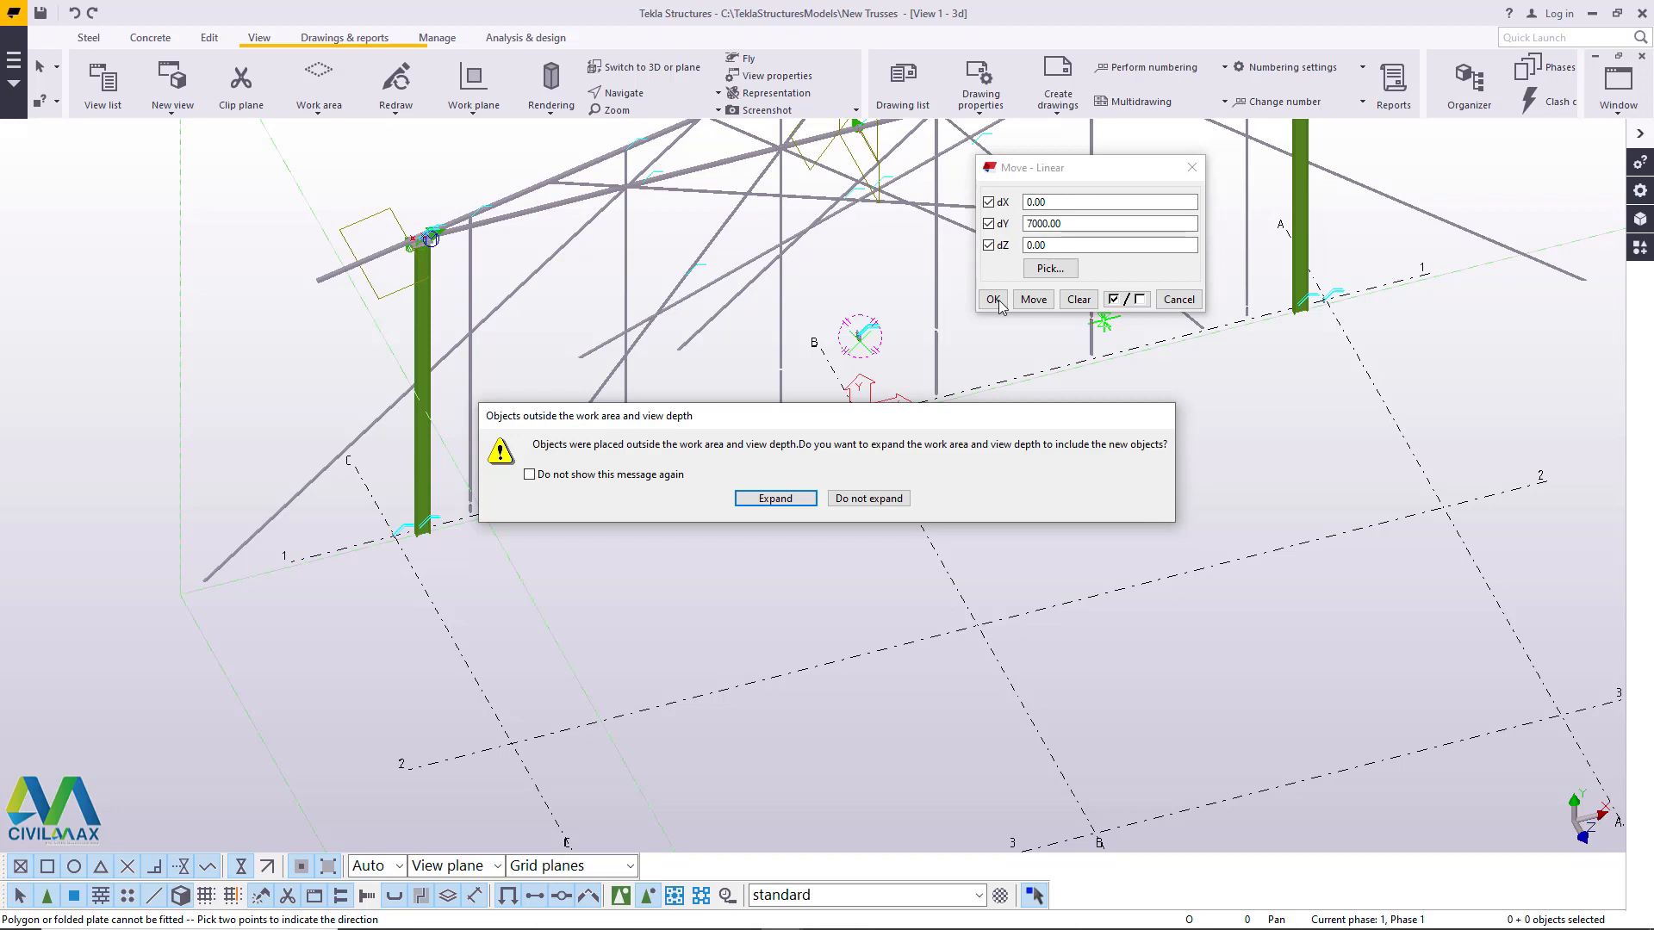
click(868, 499)
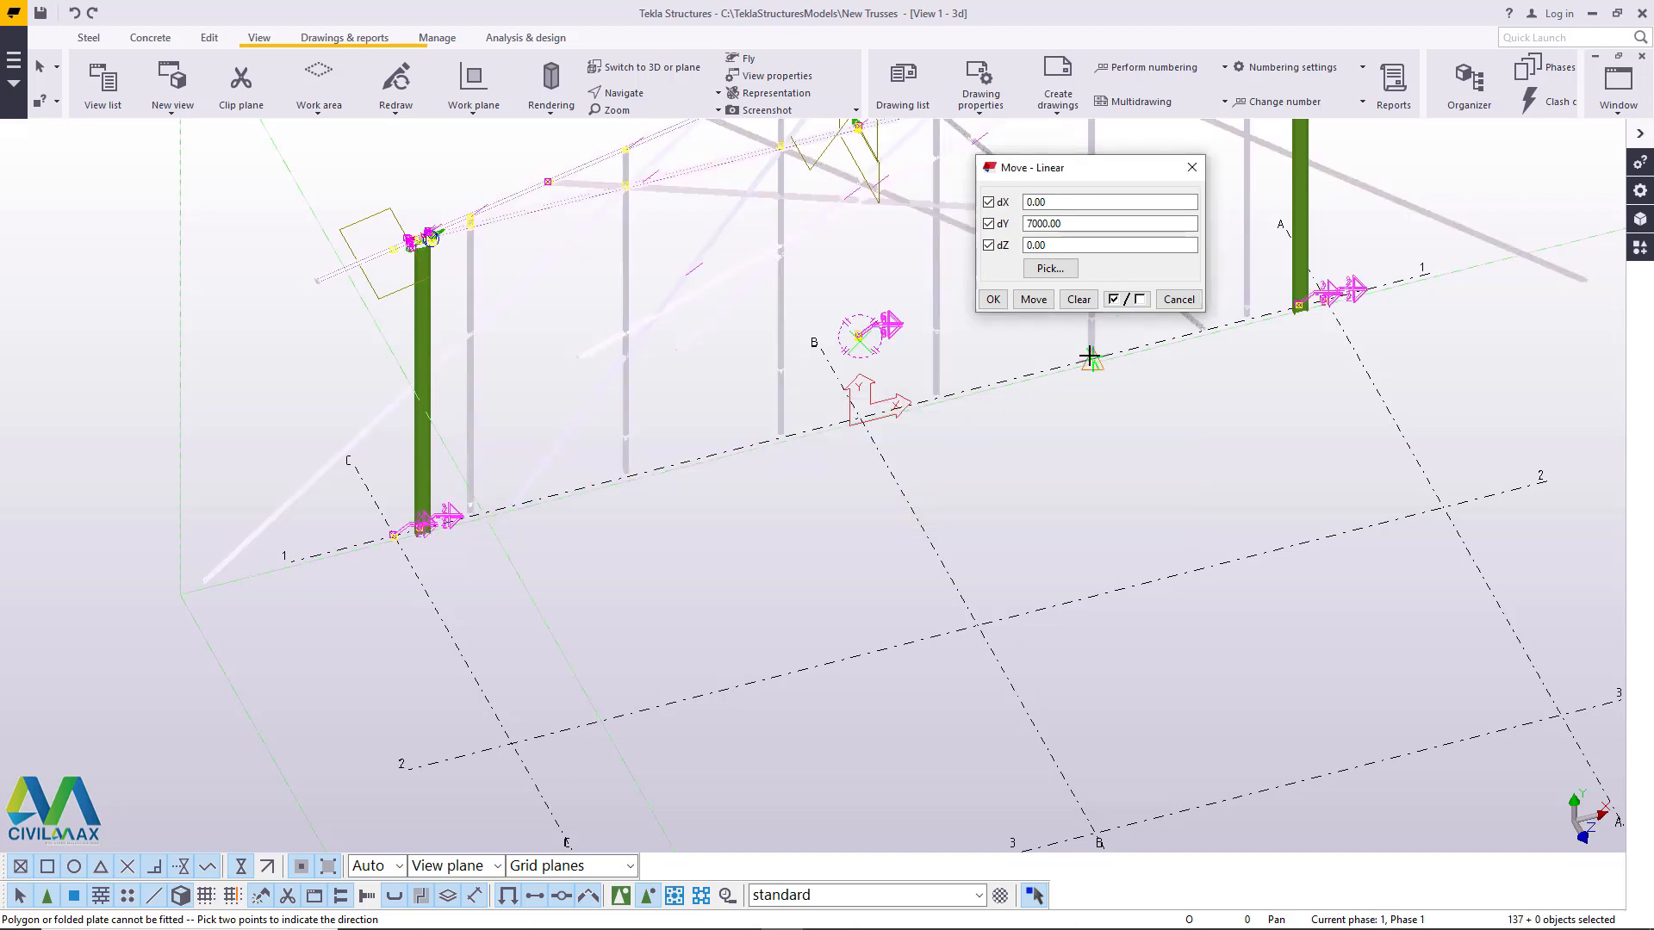
click(1193, 168)
- End the linear move command and undo the truss's move along Y
scroll(727, 635, down, 7)
scroll(904, 315, up, 4)
right_click(932, 241)
click(969, 253)
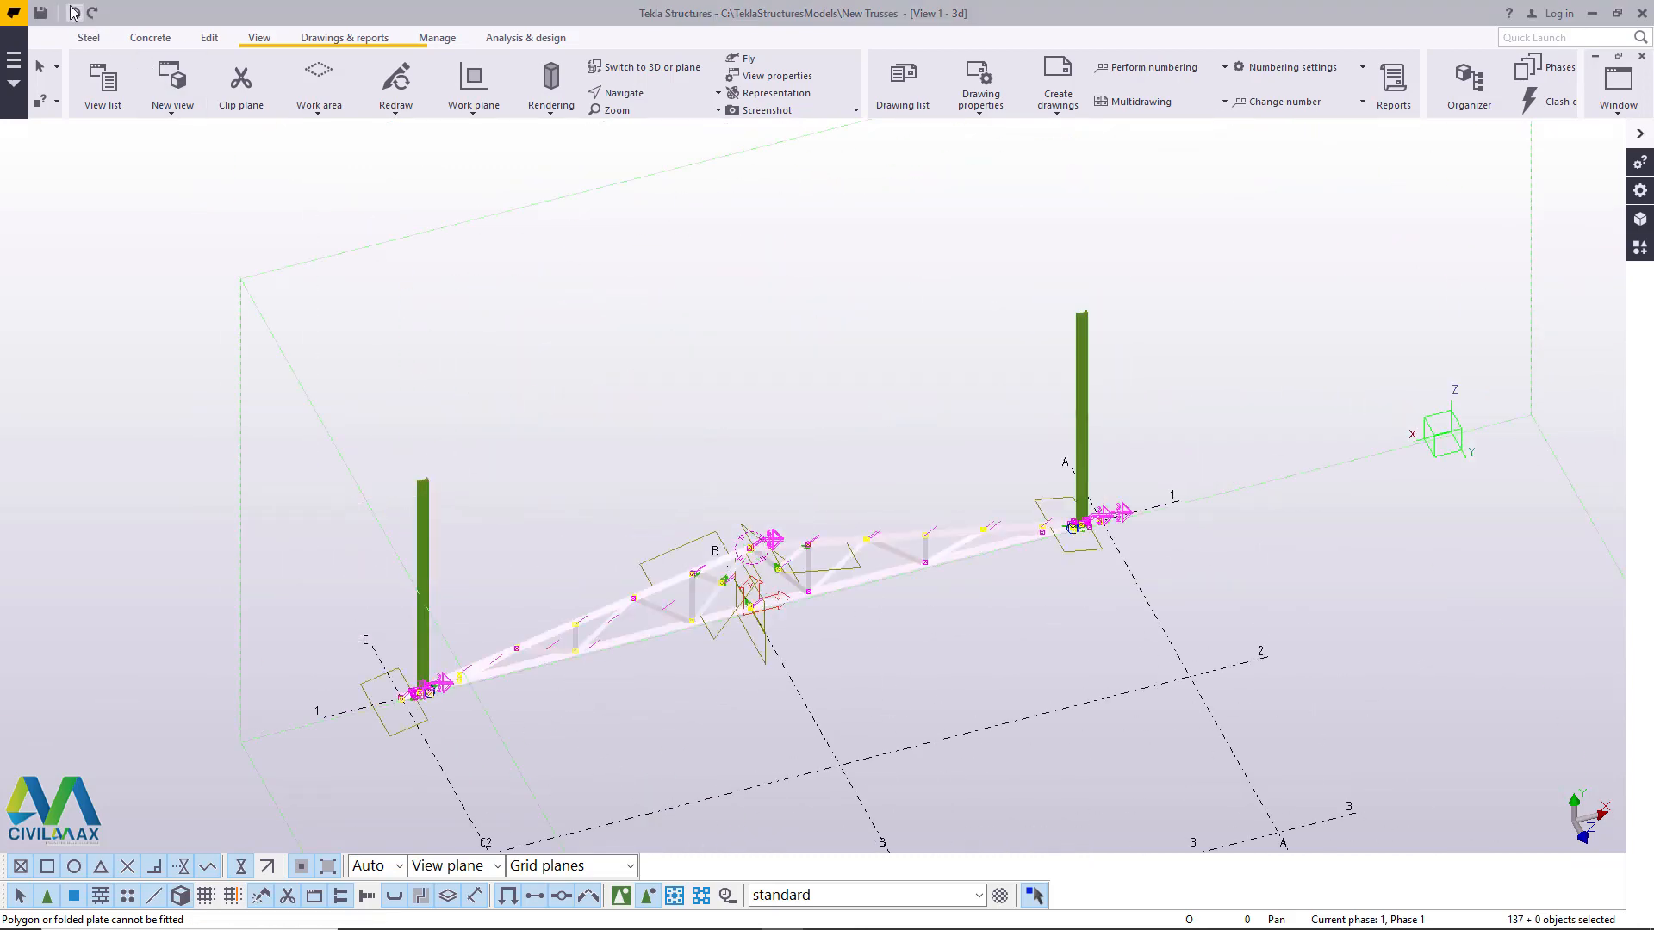
- Try the linear truss move by dY 7000 again, keeping the work area and view depth as they are
scroll(851, 613, up, 4)
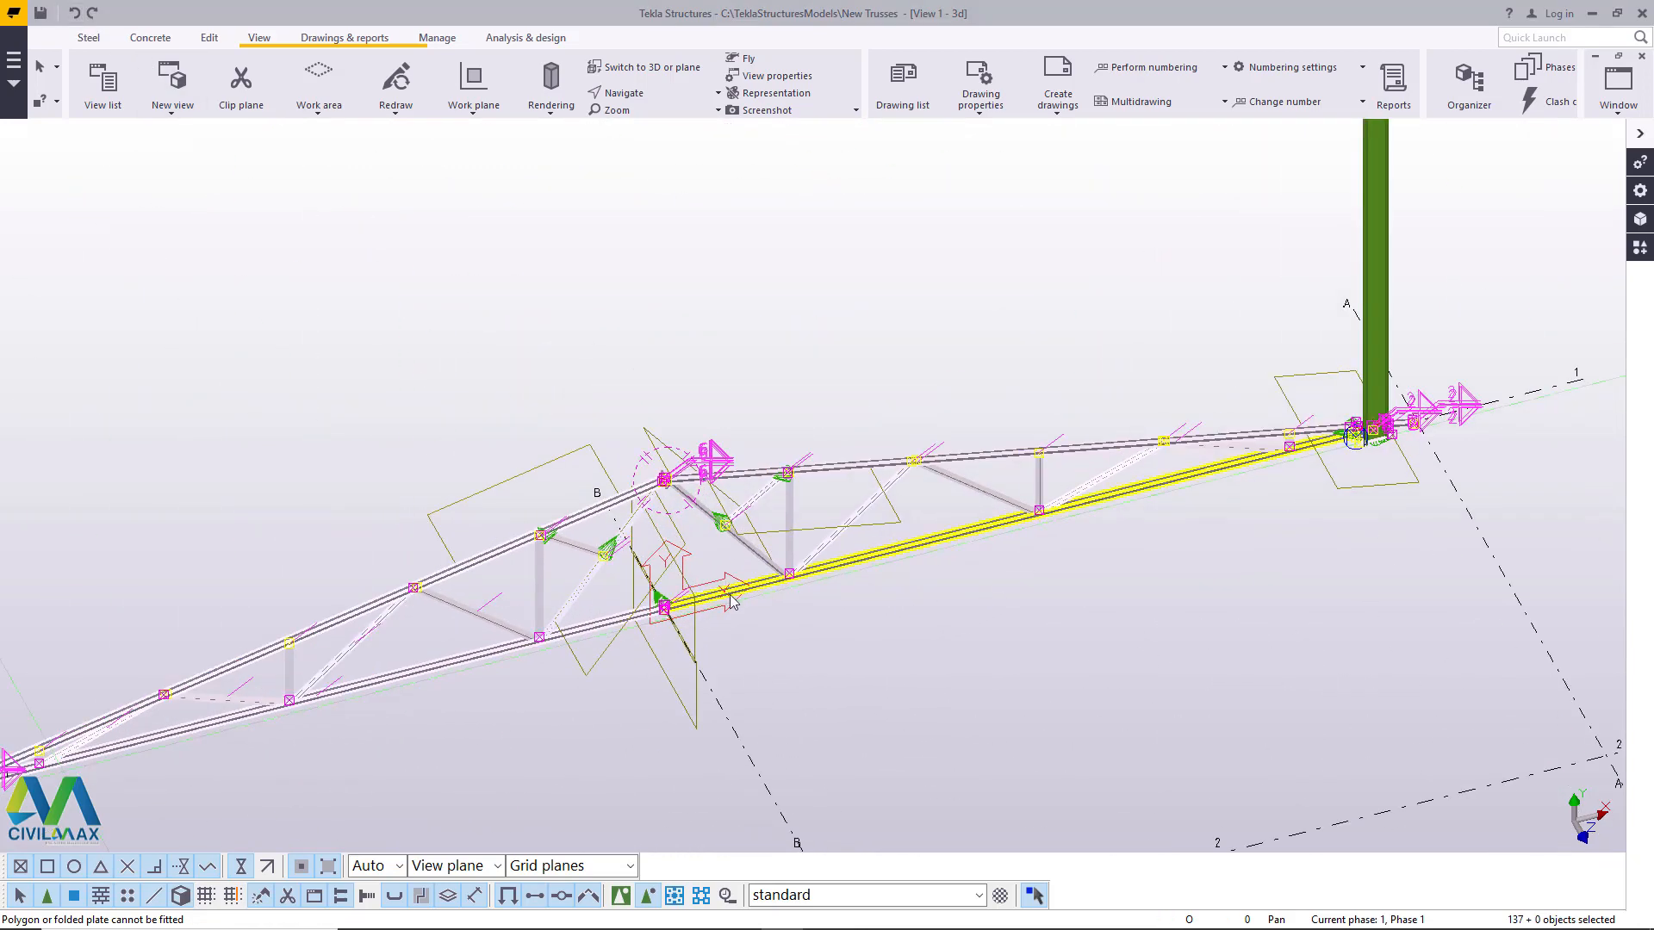
scroll(756, 595, up, 4)
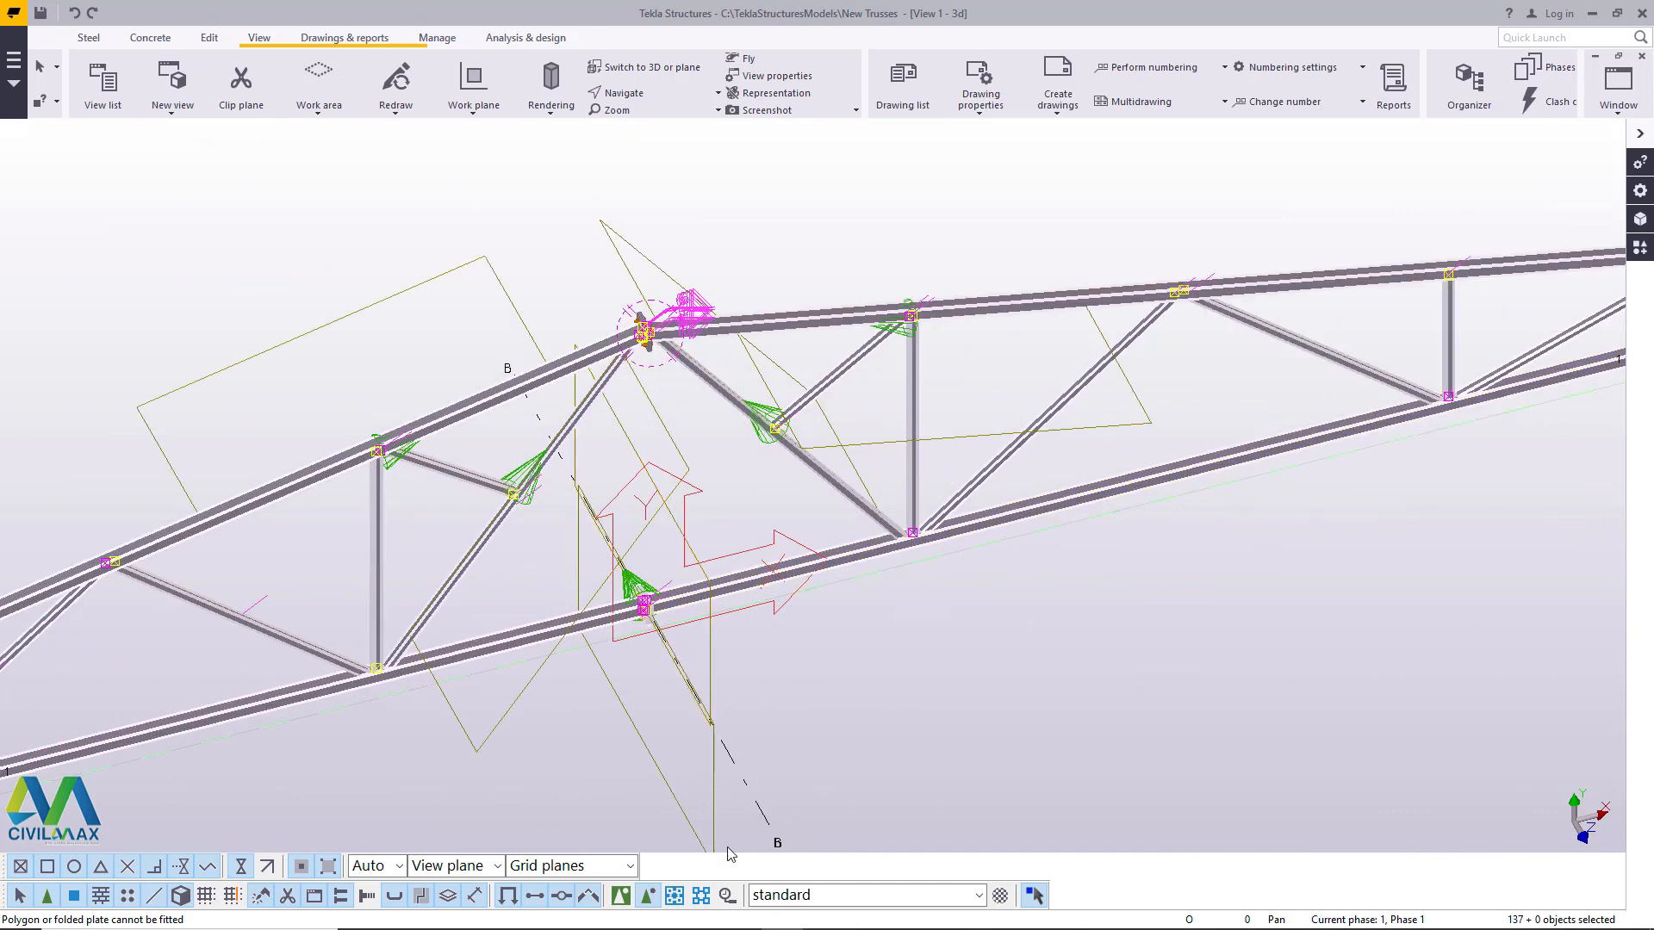
scroll(1005, 491, down, 6)
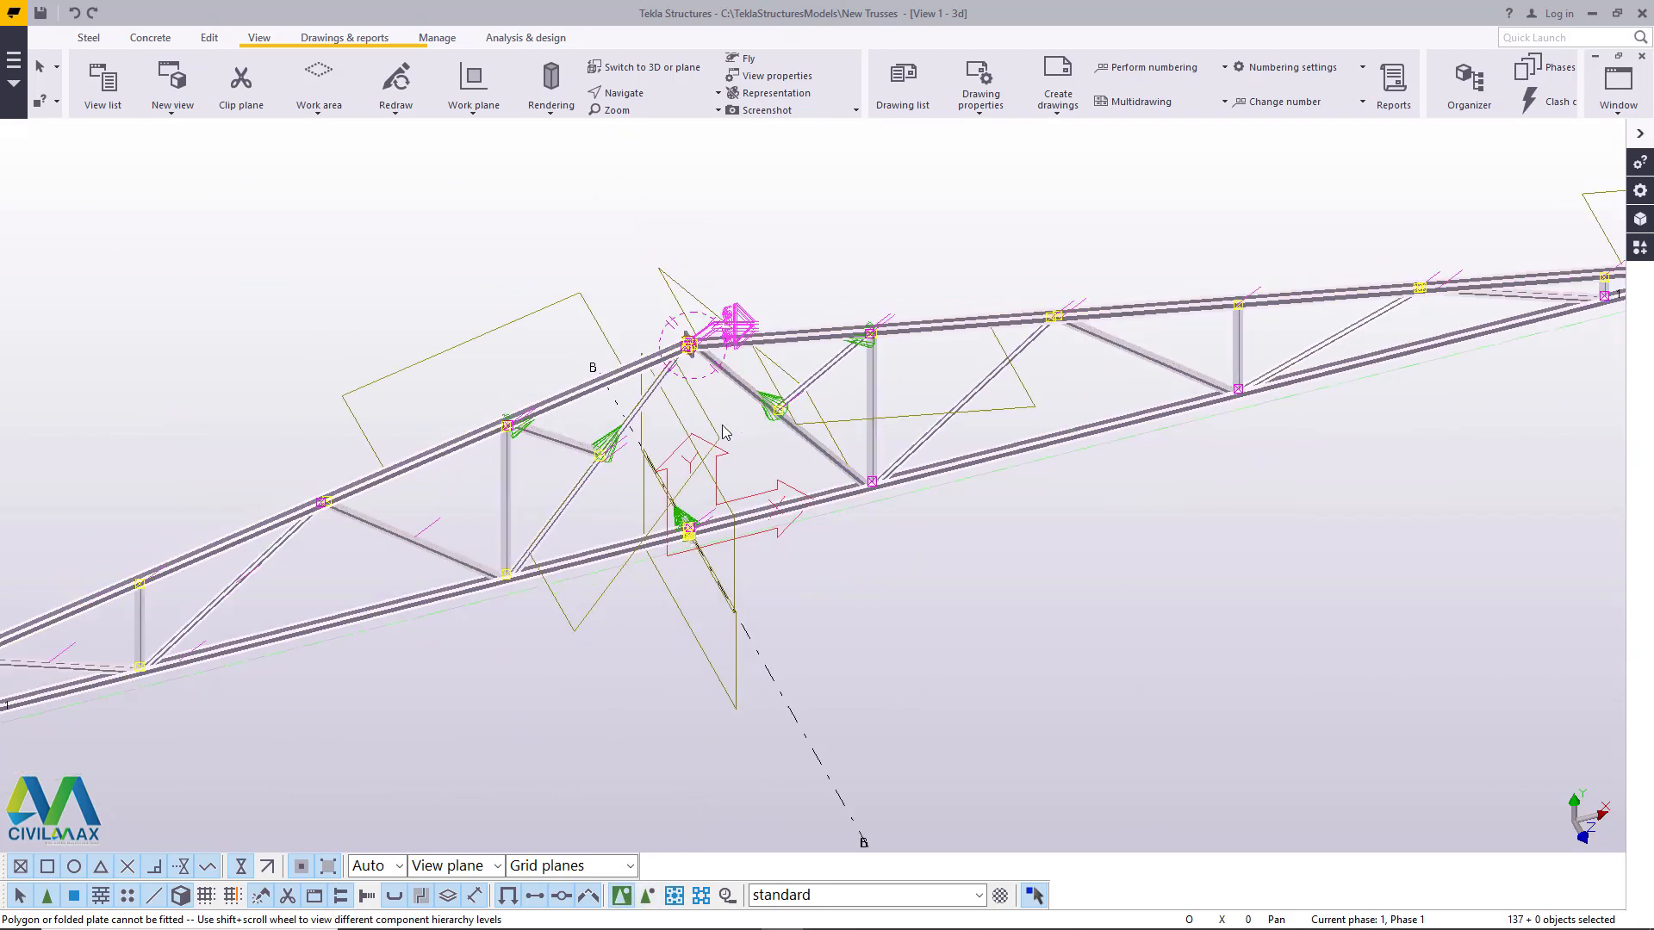
right_click(1008, 494)
mouse_move(1077, 583)
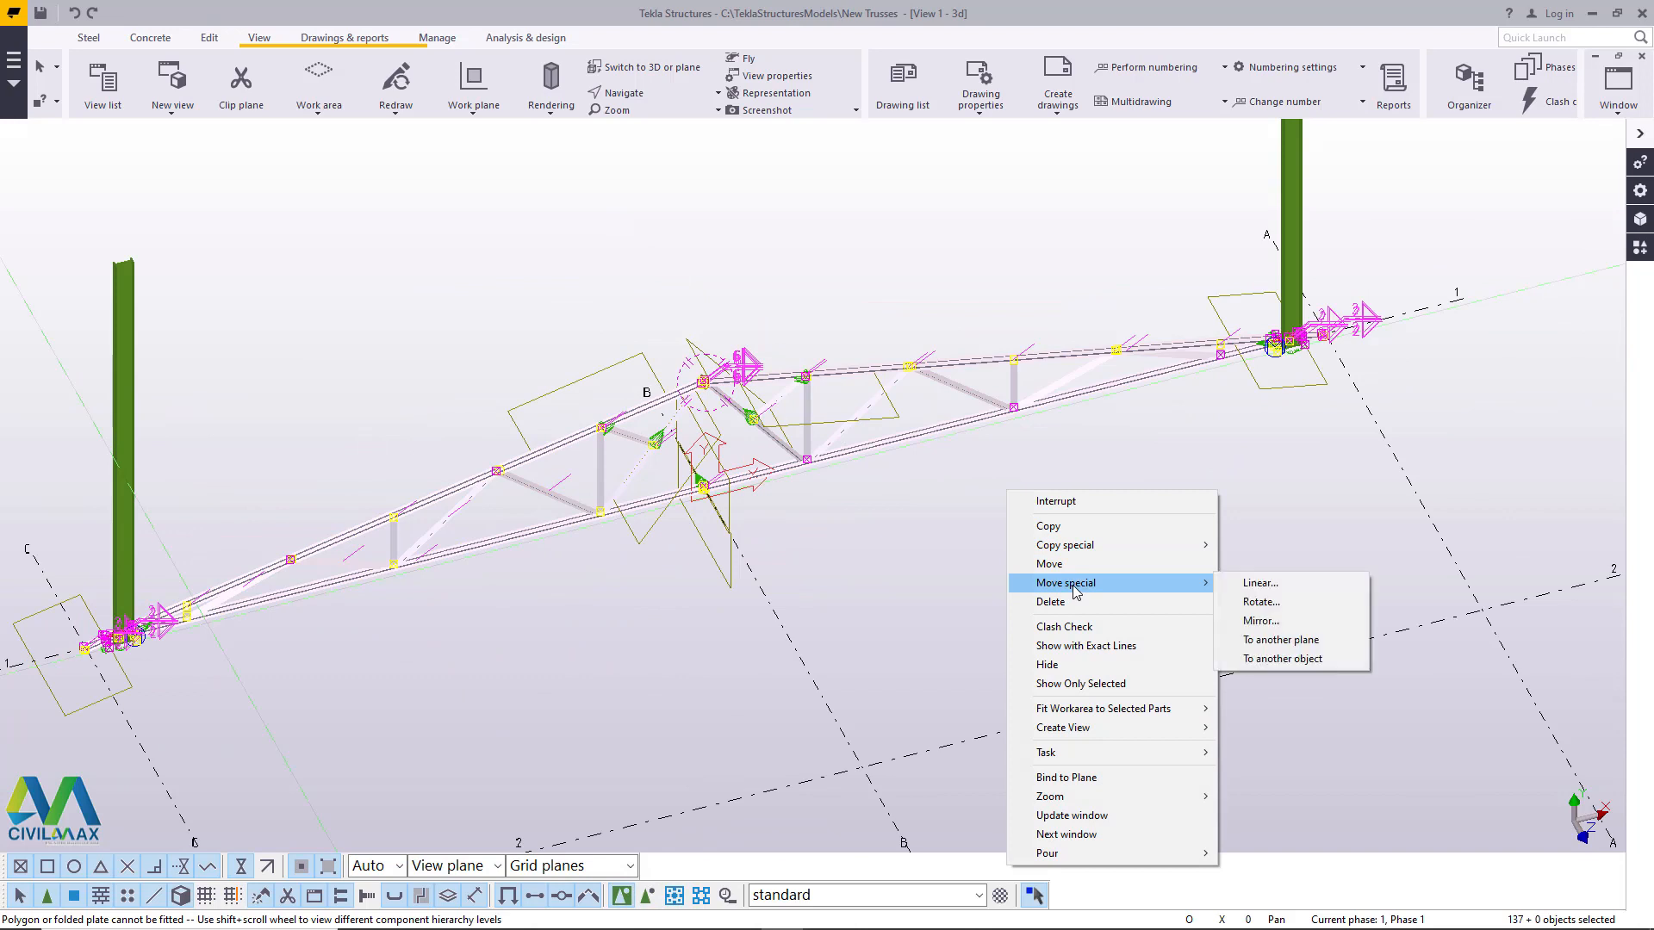
click(1275, 582)
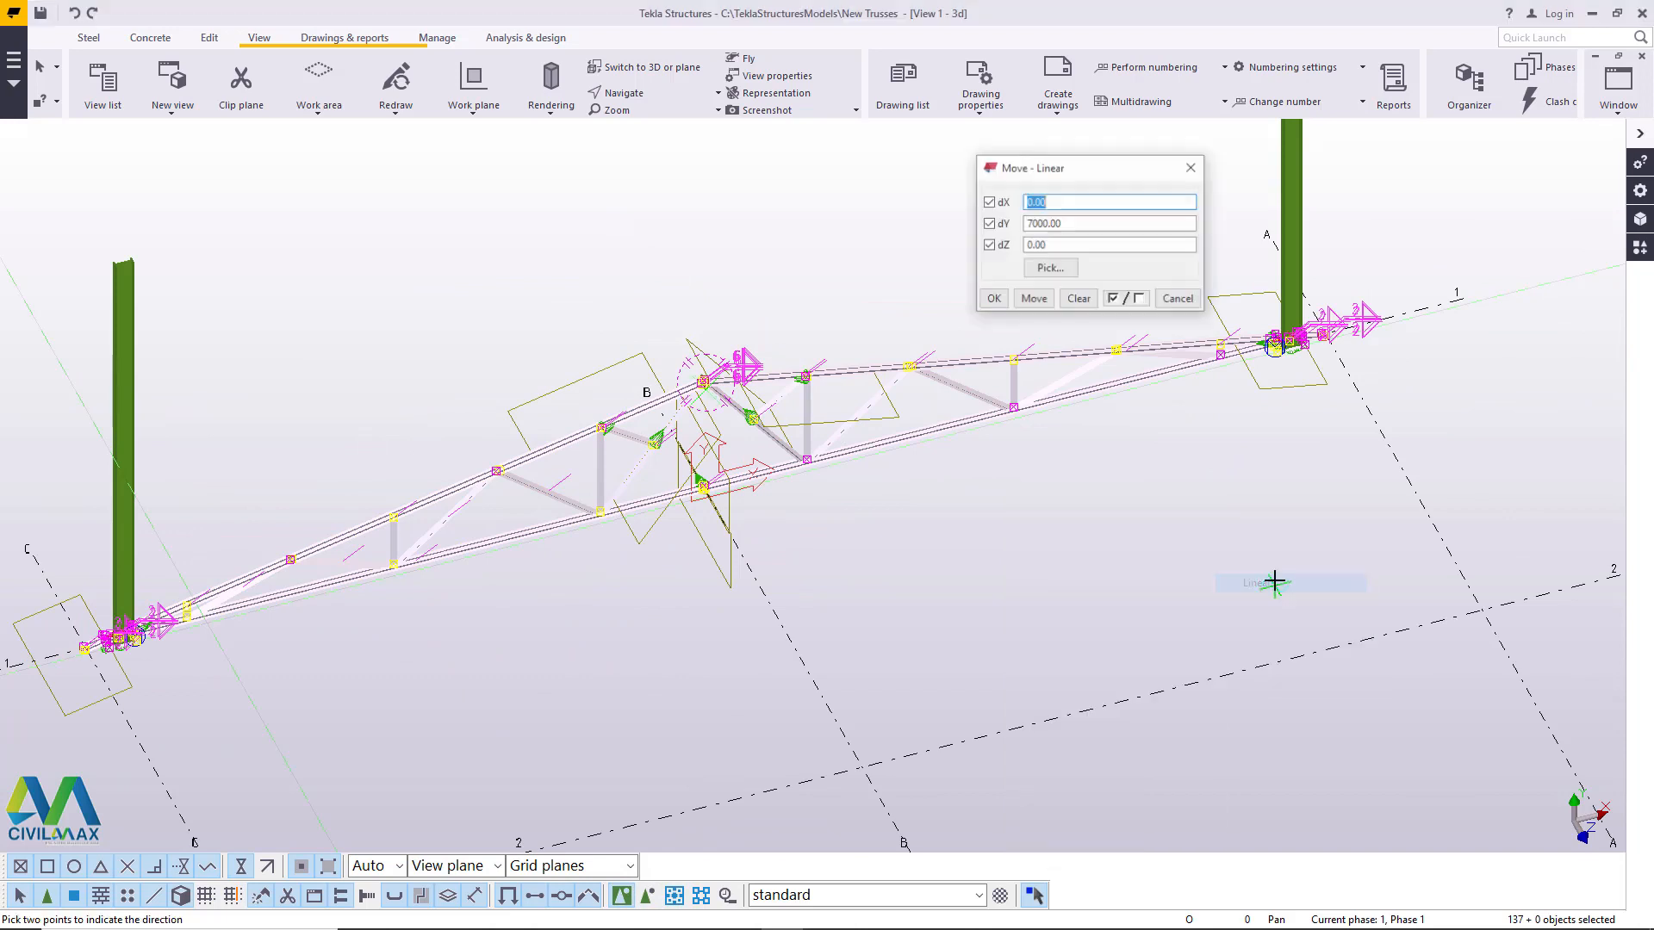
click(1033, 299)
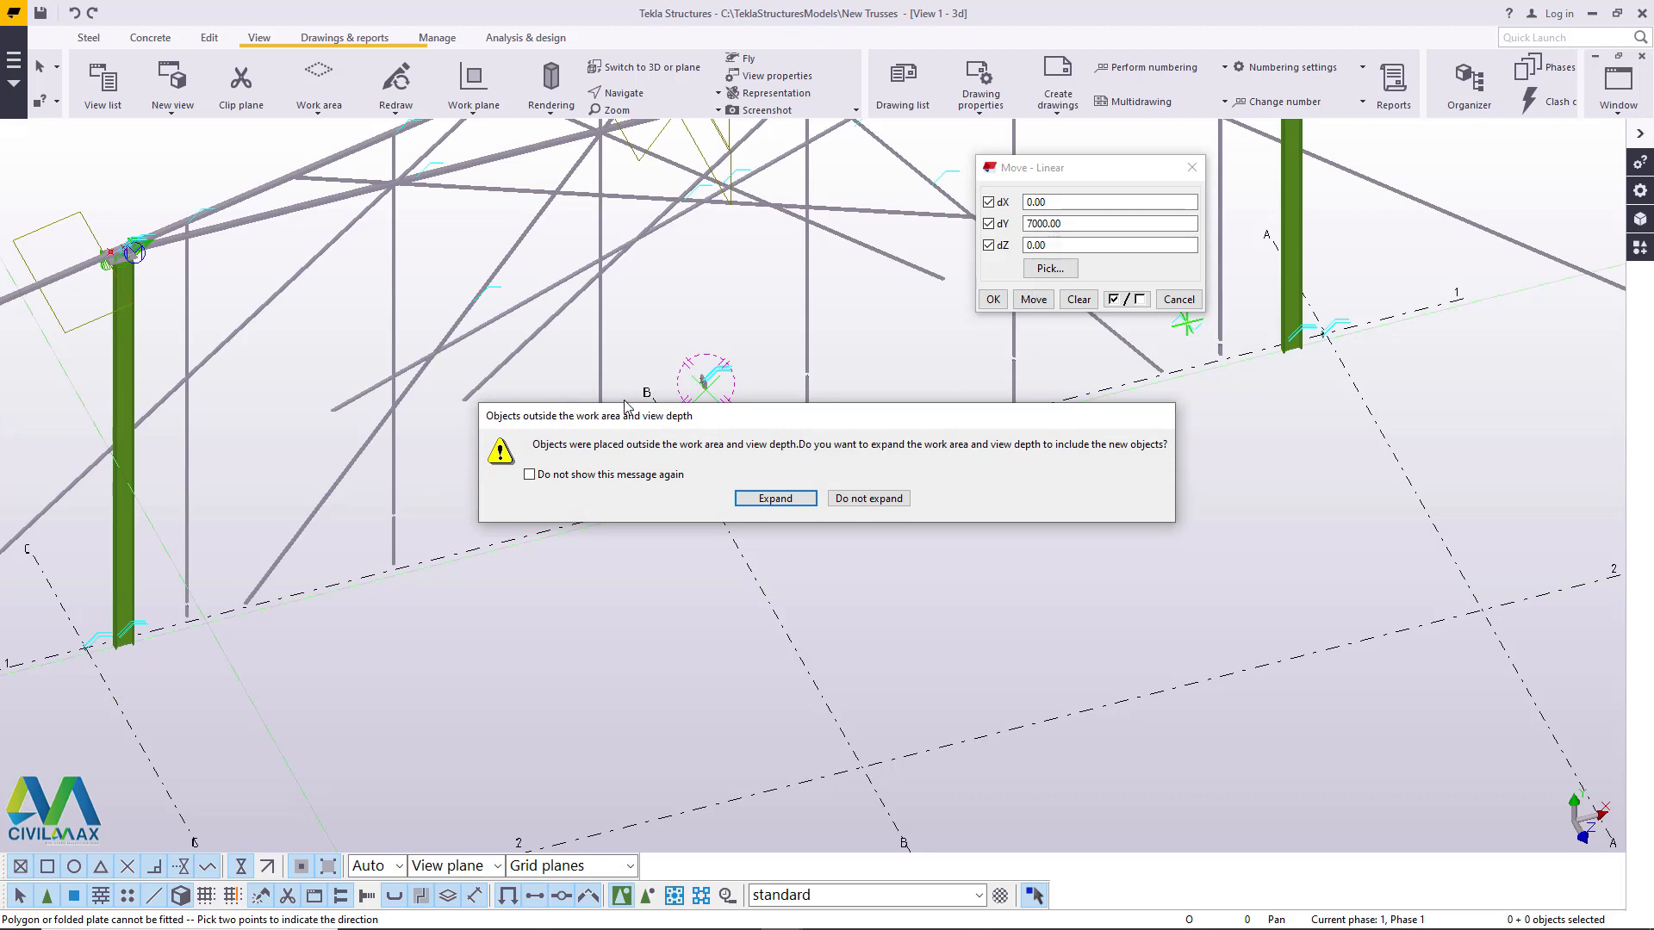
click(892, 502)
click(1192, 167)
- Undo the repeated dY move so the truss is back at the column bases
scroll(829, 476, down, 3)
scroll(851, 235, up, 5)
right_click(901, 237)
click(968, 348)
scroll(968, 348, down, 3)
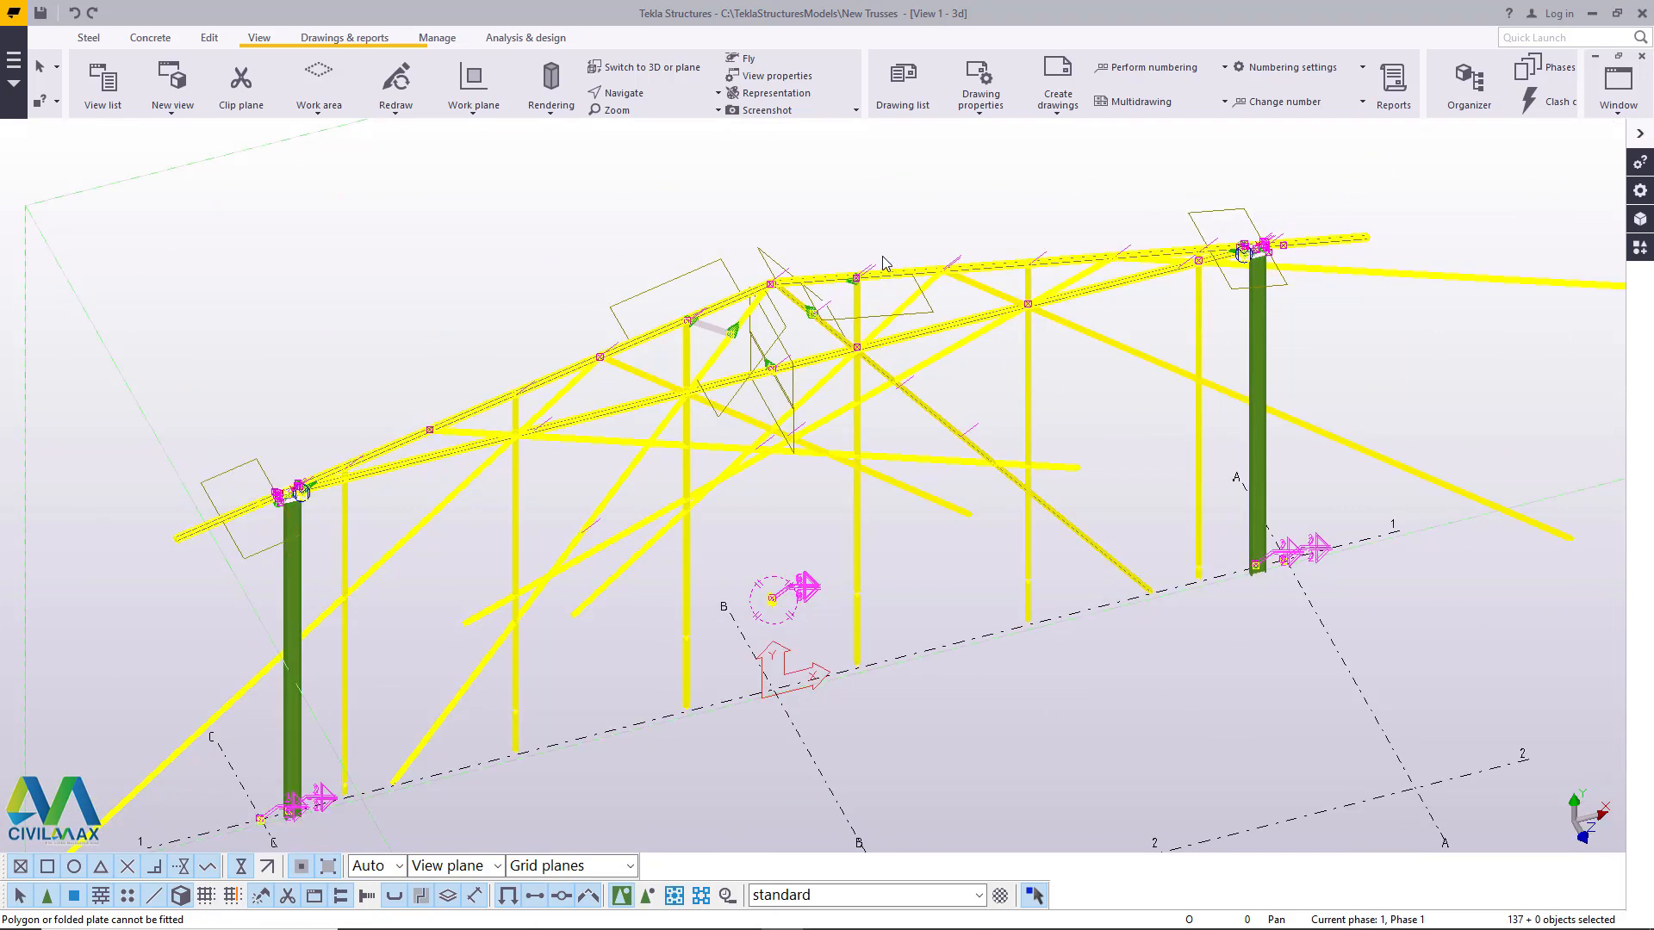
click(75, 15)
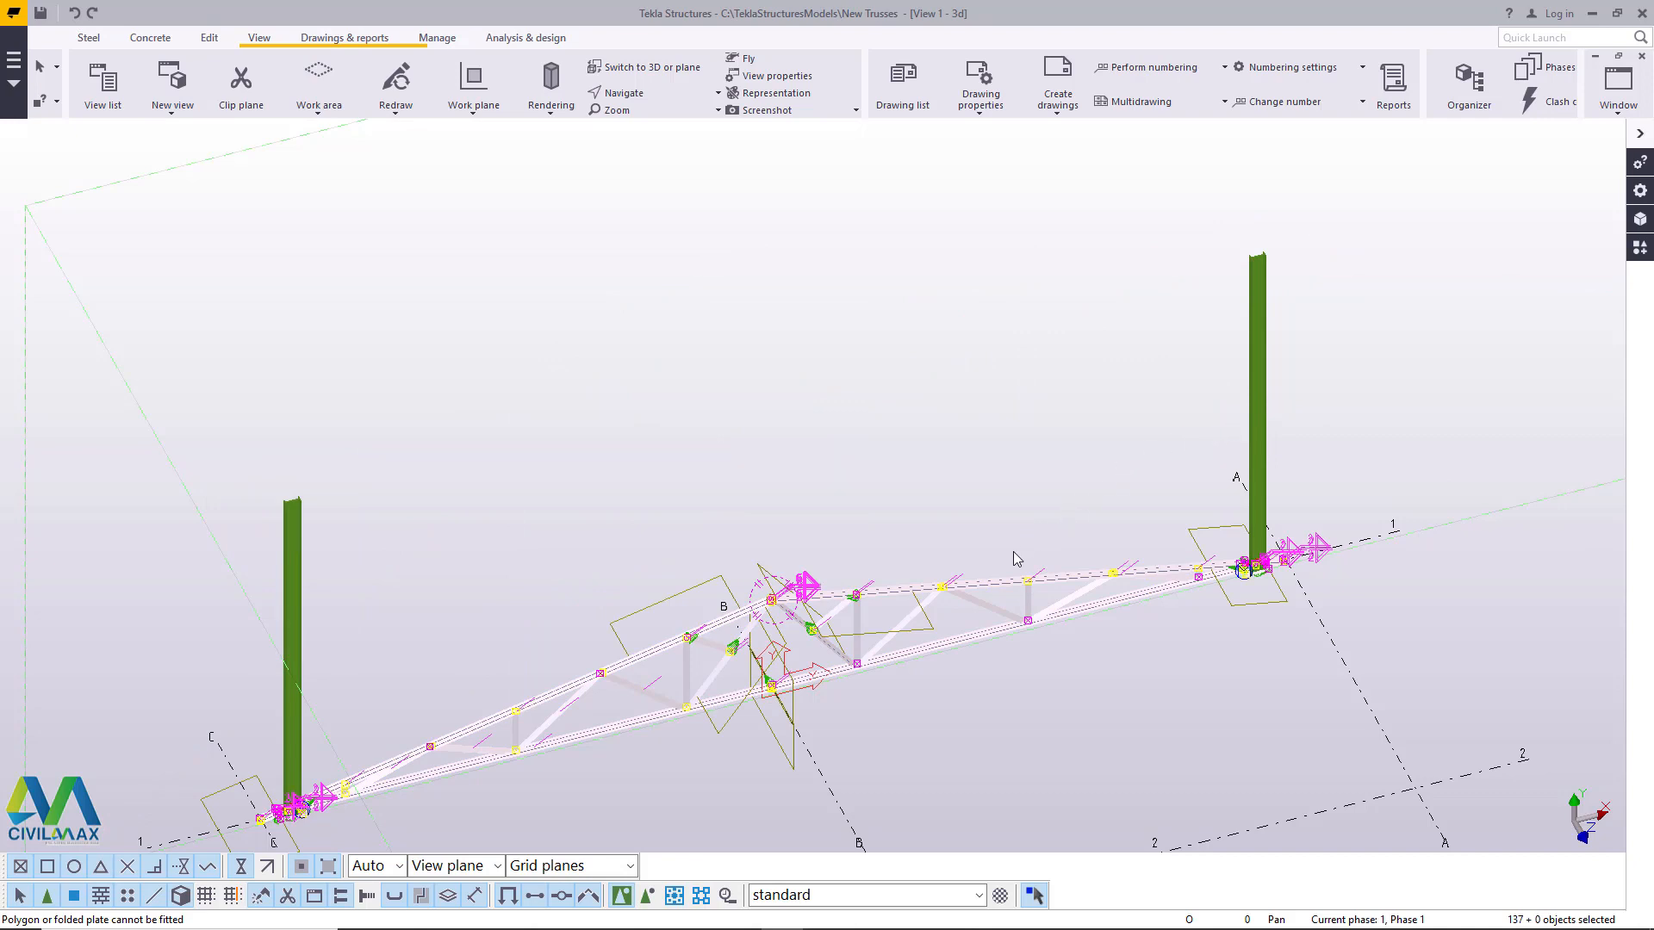
scroll(305, 835, up, 5)
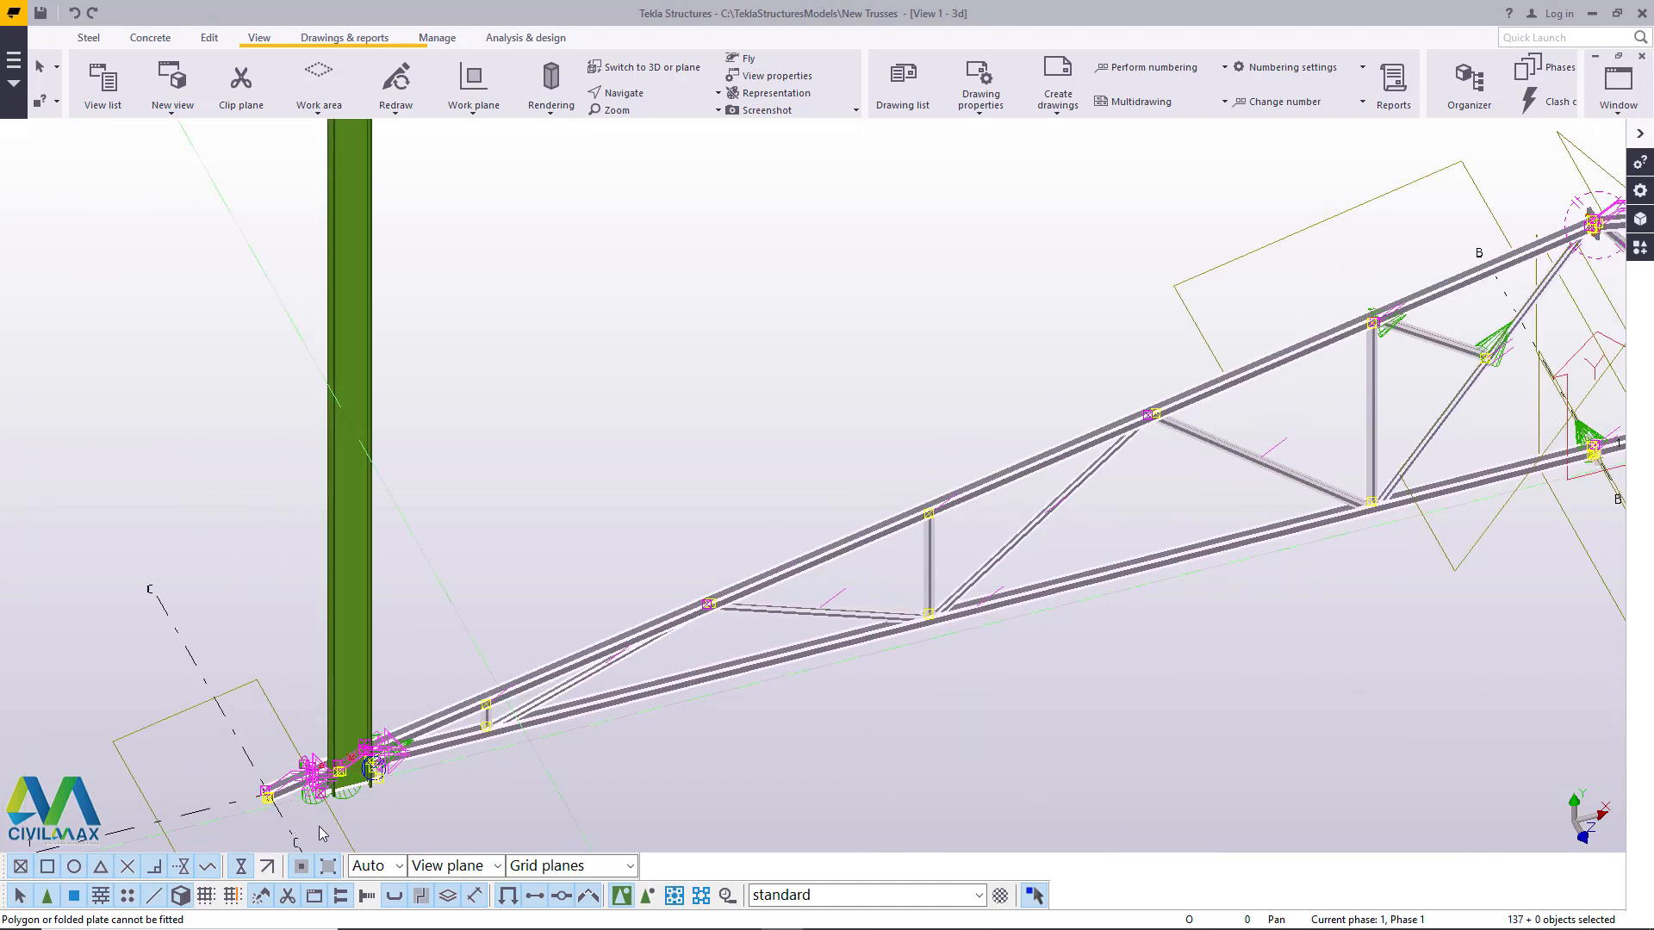
scroll(306, 836, up, 8)
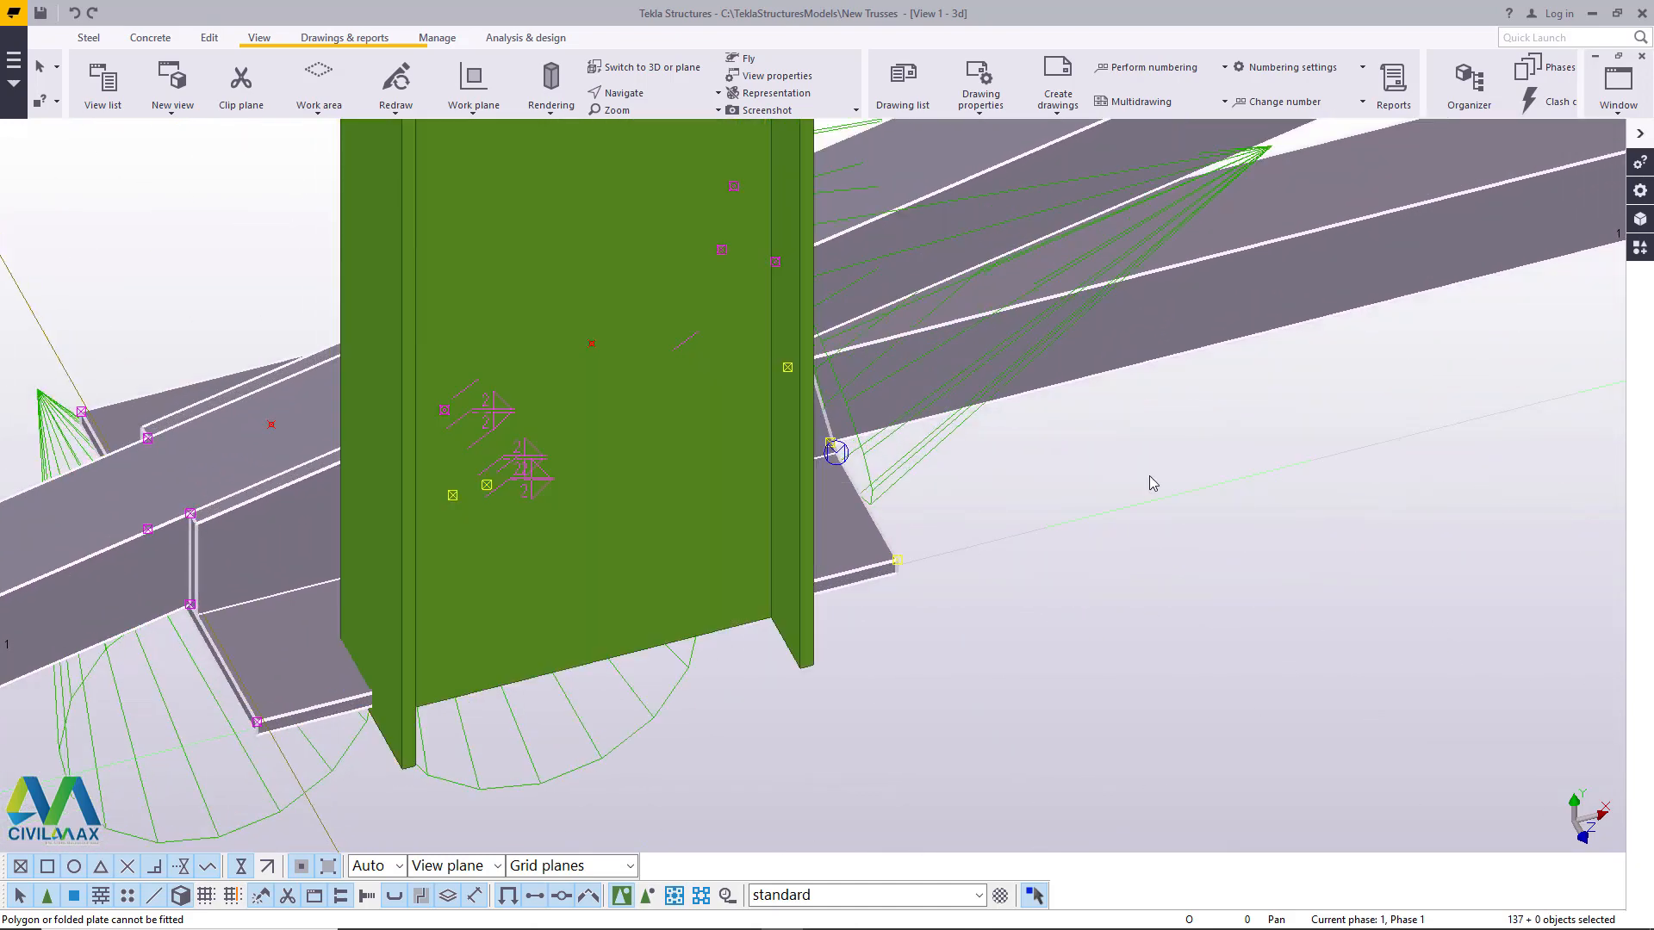
right_click(1153, 483)
click(1210, 556)
scroll(399, 773, up, 1)
scroll(399, 773, up, 3)
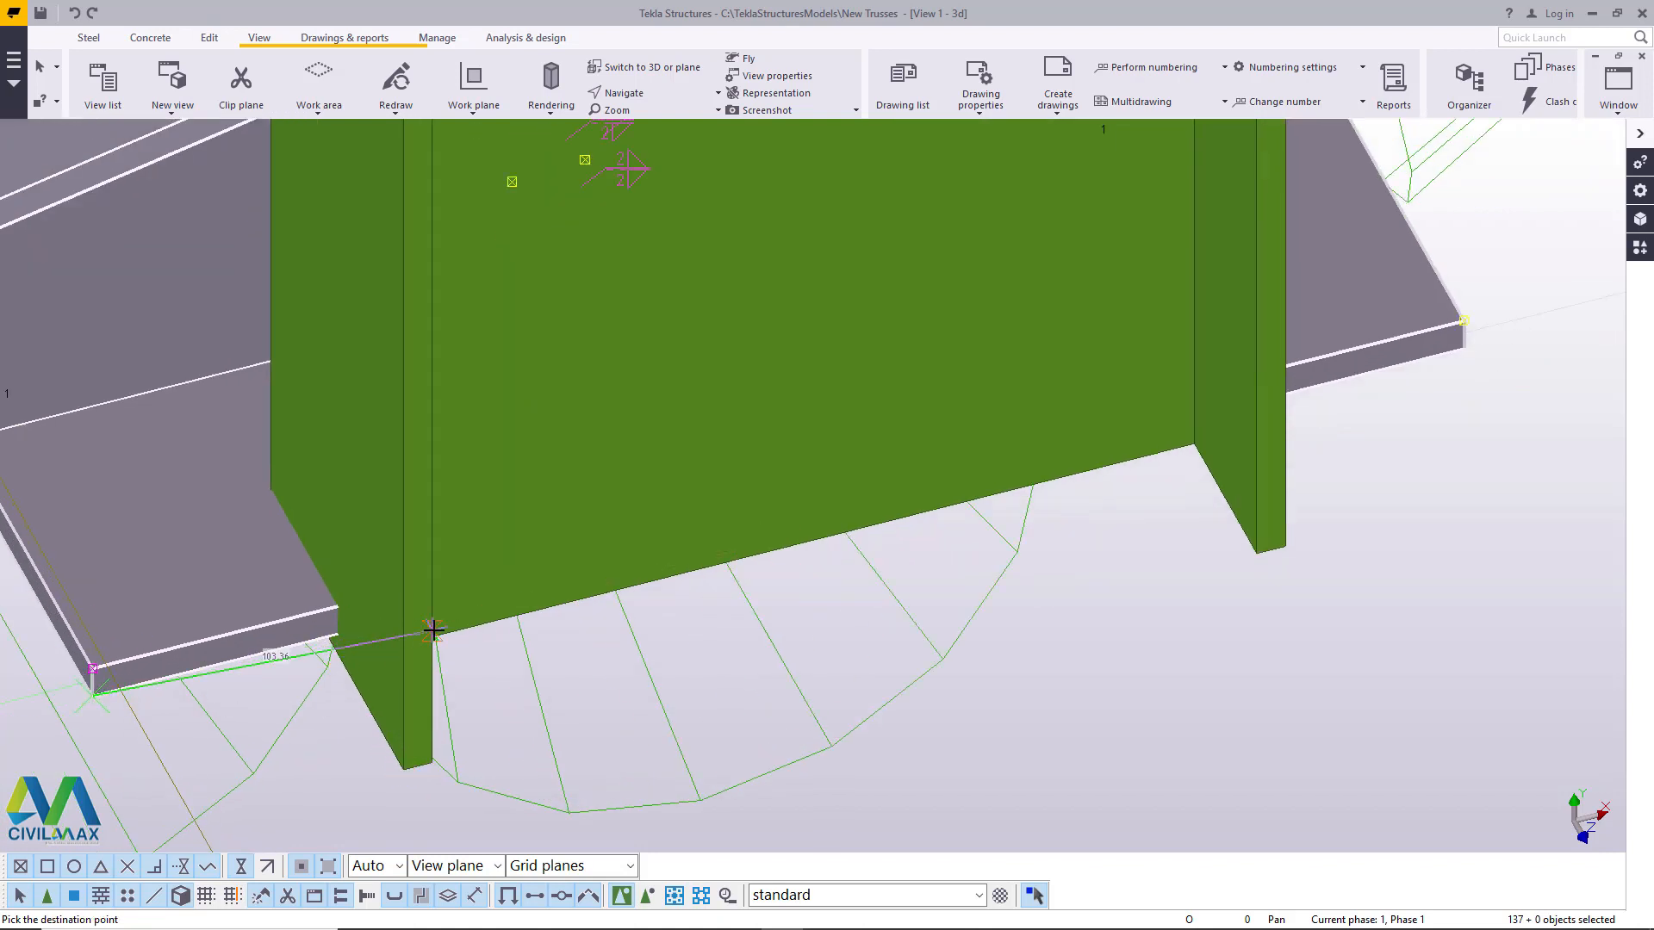
right_click(500, 504)
click(552, 771)
scroll(549, 603, down, 6)
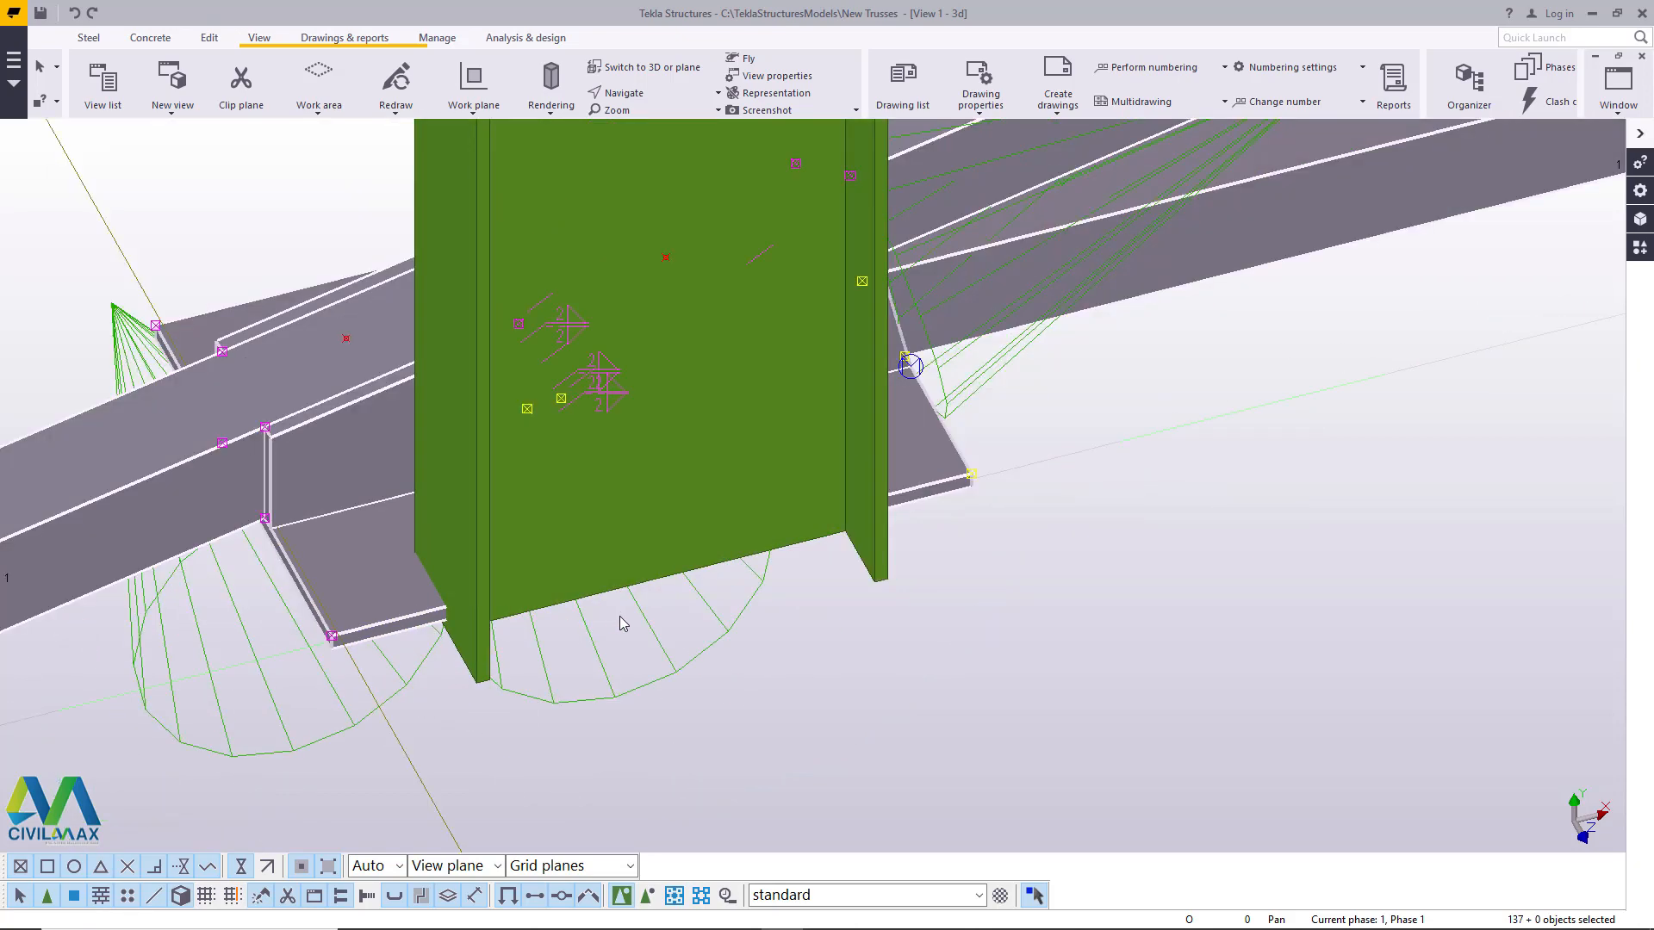
scroll(435, 570, down, 8)
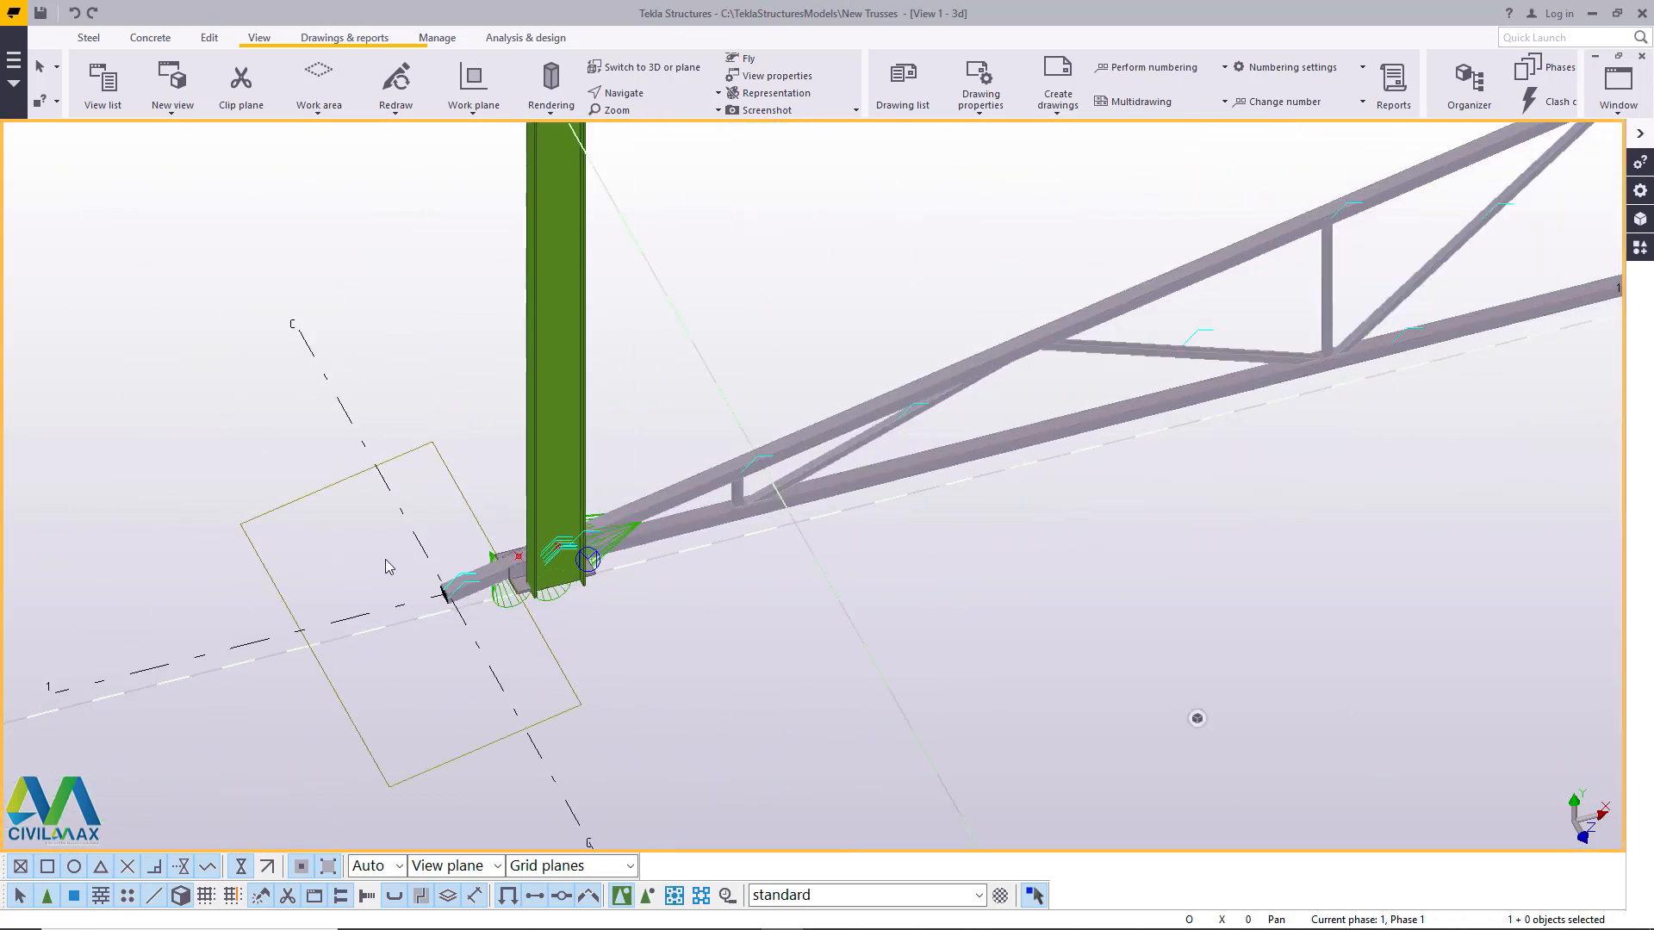
click(457, 414)
scroll(482, 534, down, 6)
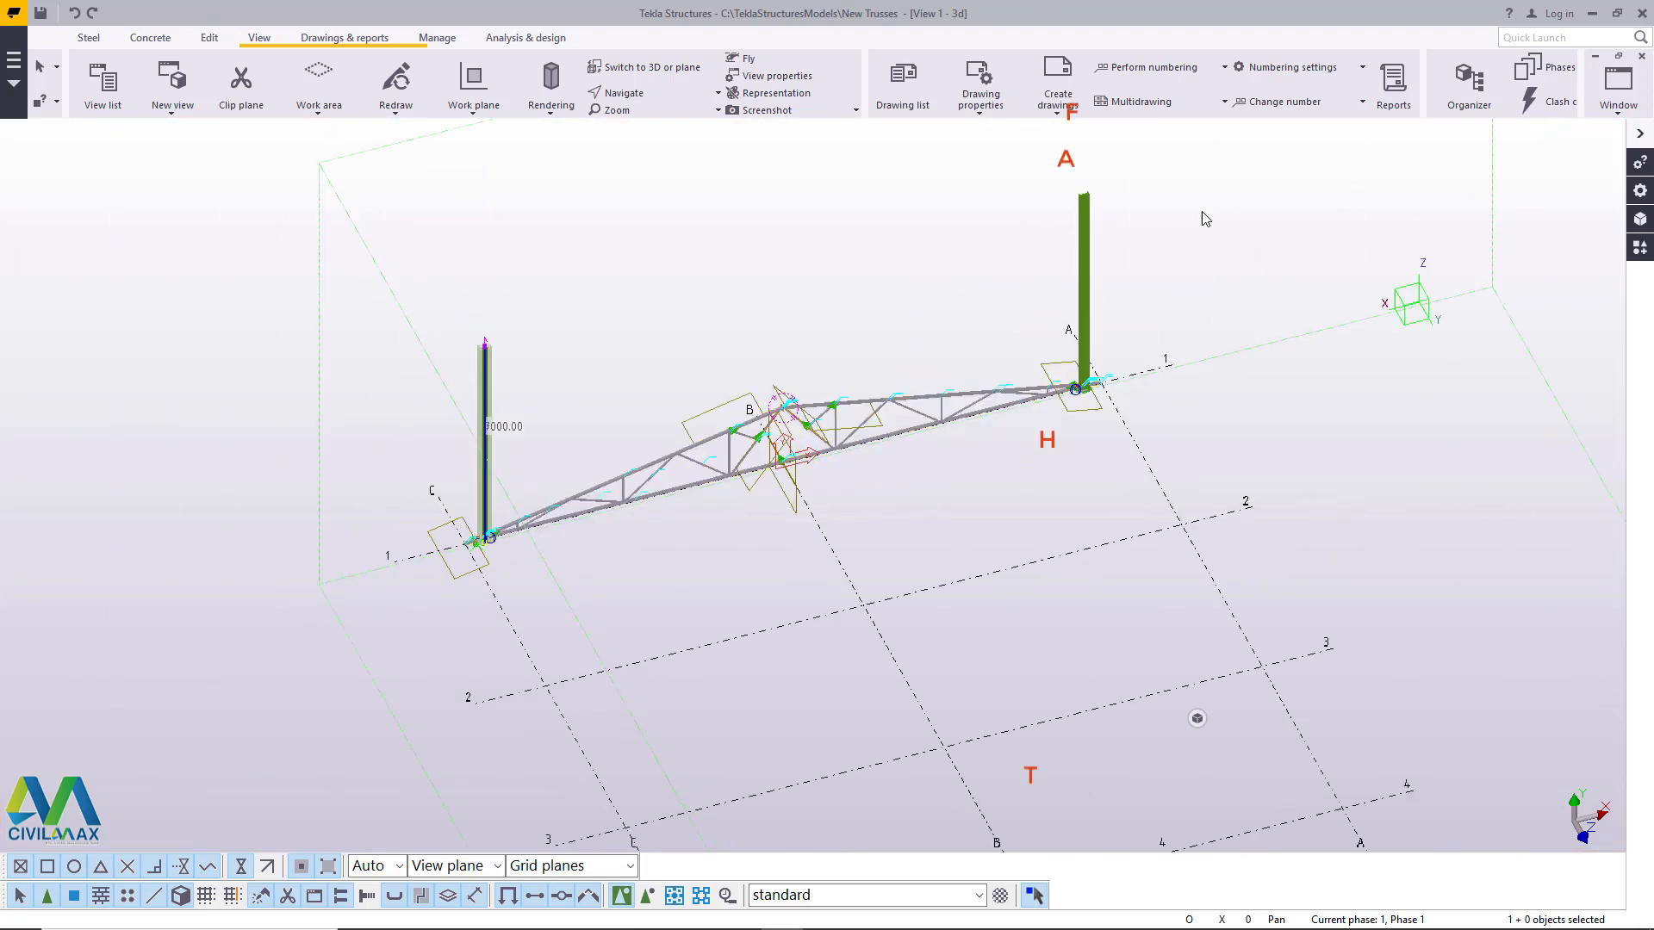
click(1084, 293)
right_click(1202, 218)
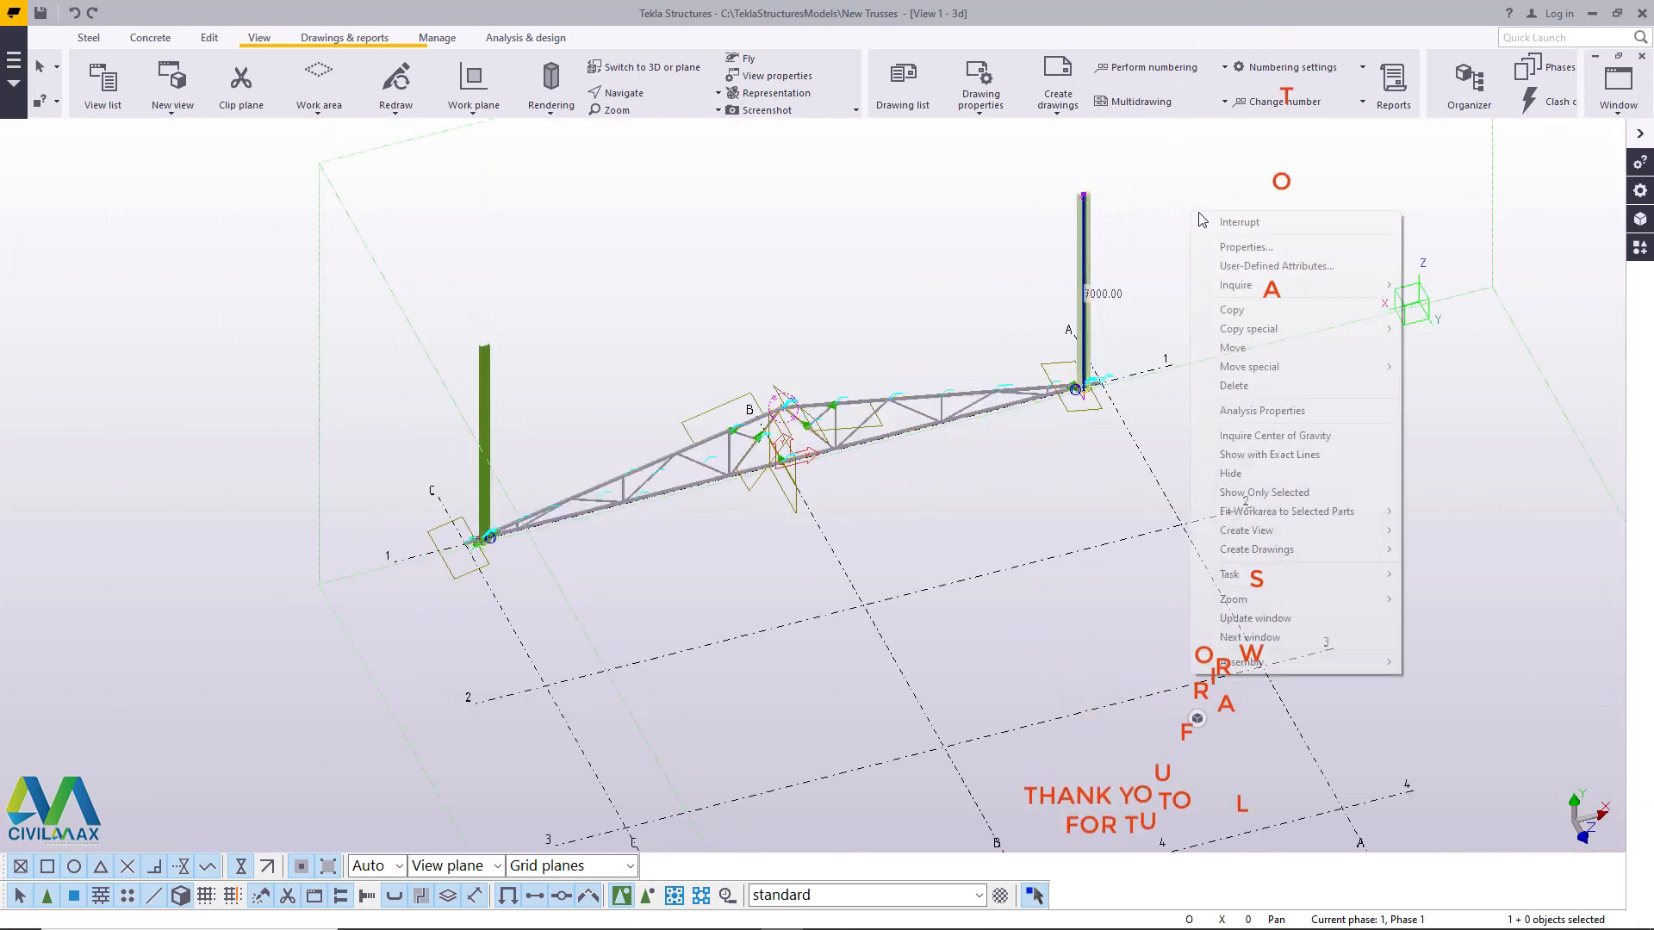
click(1233, 347)
scroll(480, 491, up, 1)
scroll(534, 474, up, 1)
key(Escape)
- Move both columns together from the web midpoint at one column's base to the midpoint of the truss bearing plate's underside
click(479, 348)
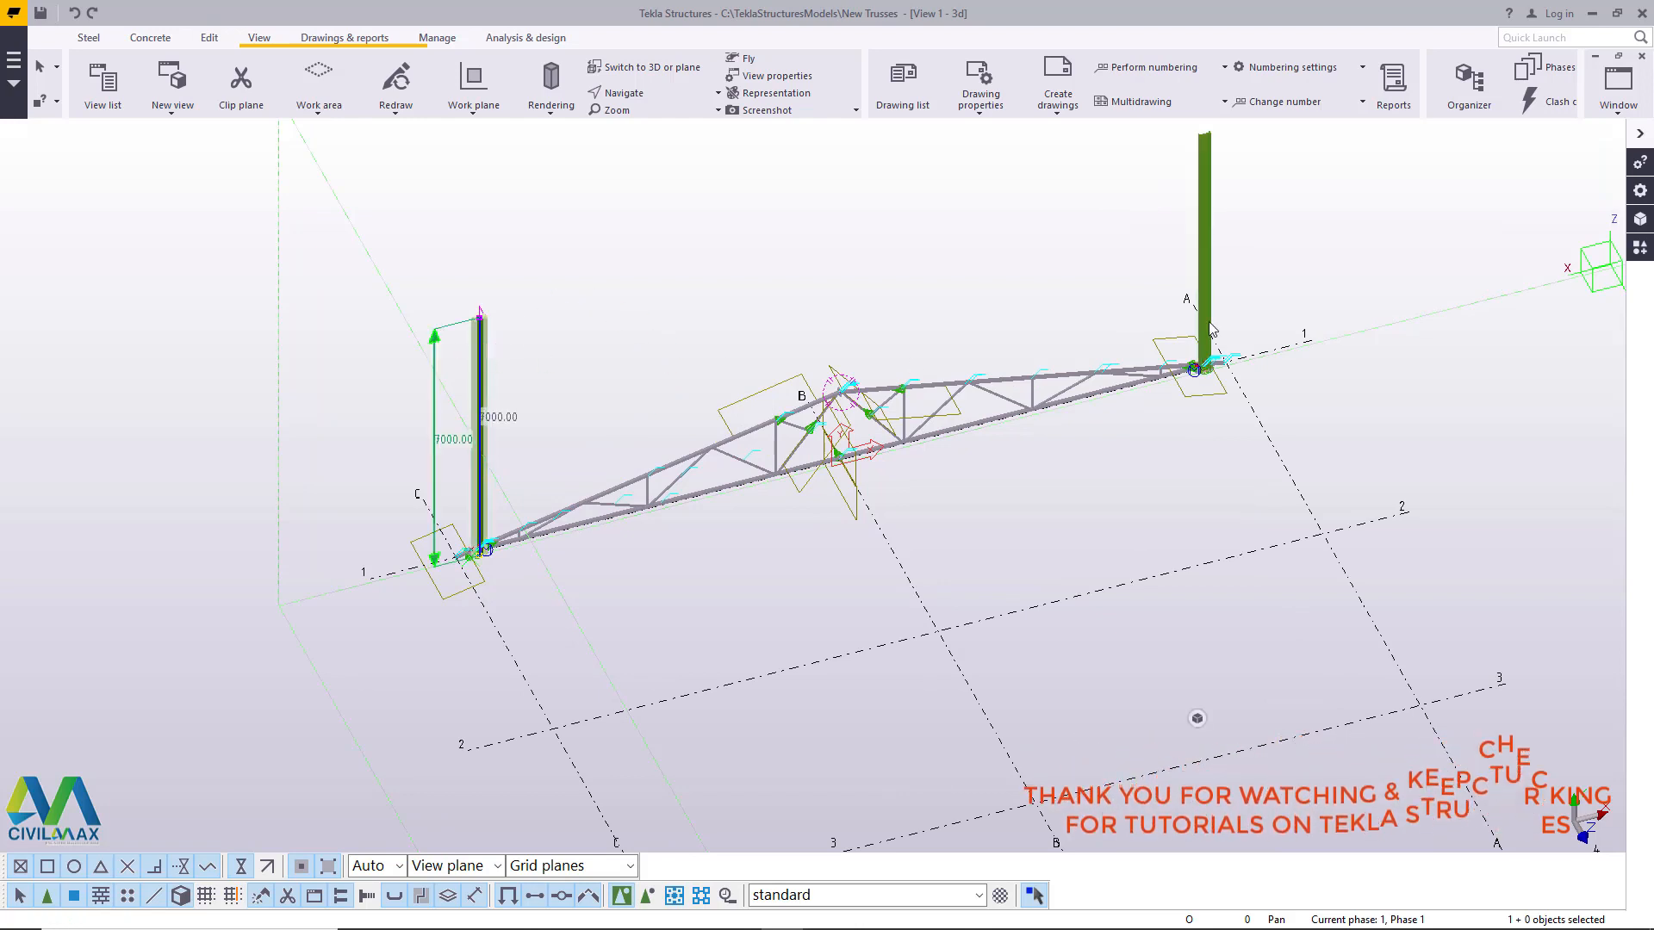
ctrl+click(1202, 229)
right_click(792, 237)
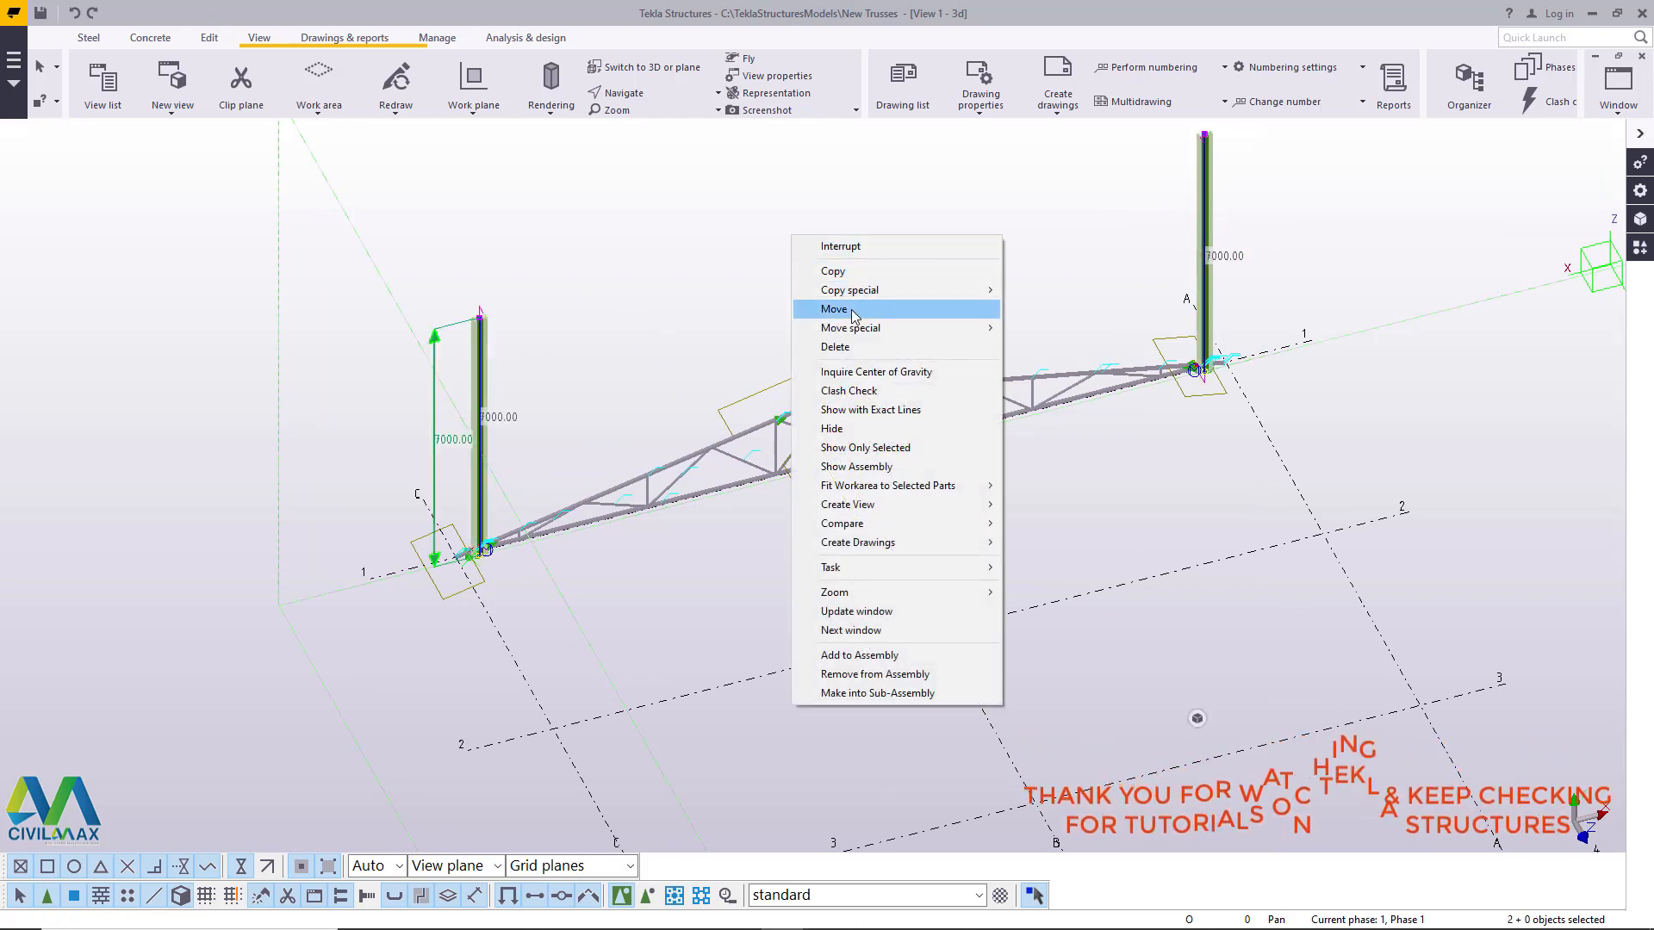
click(834, 308)
scroll(481, 555, up, 2)
scroll(481, 556, up, 6)
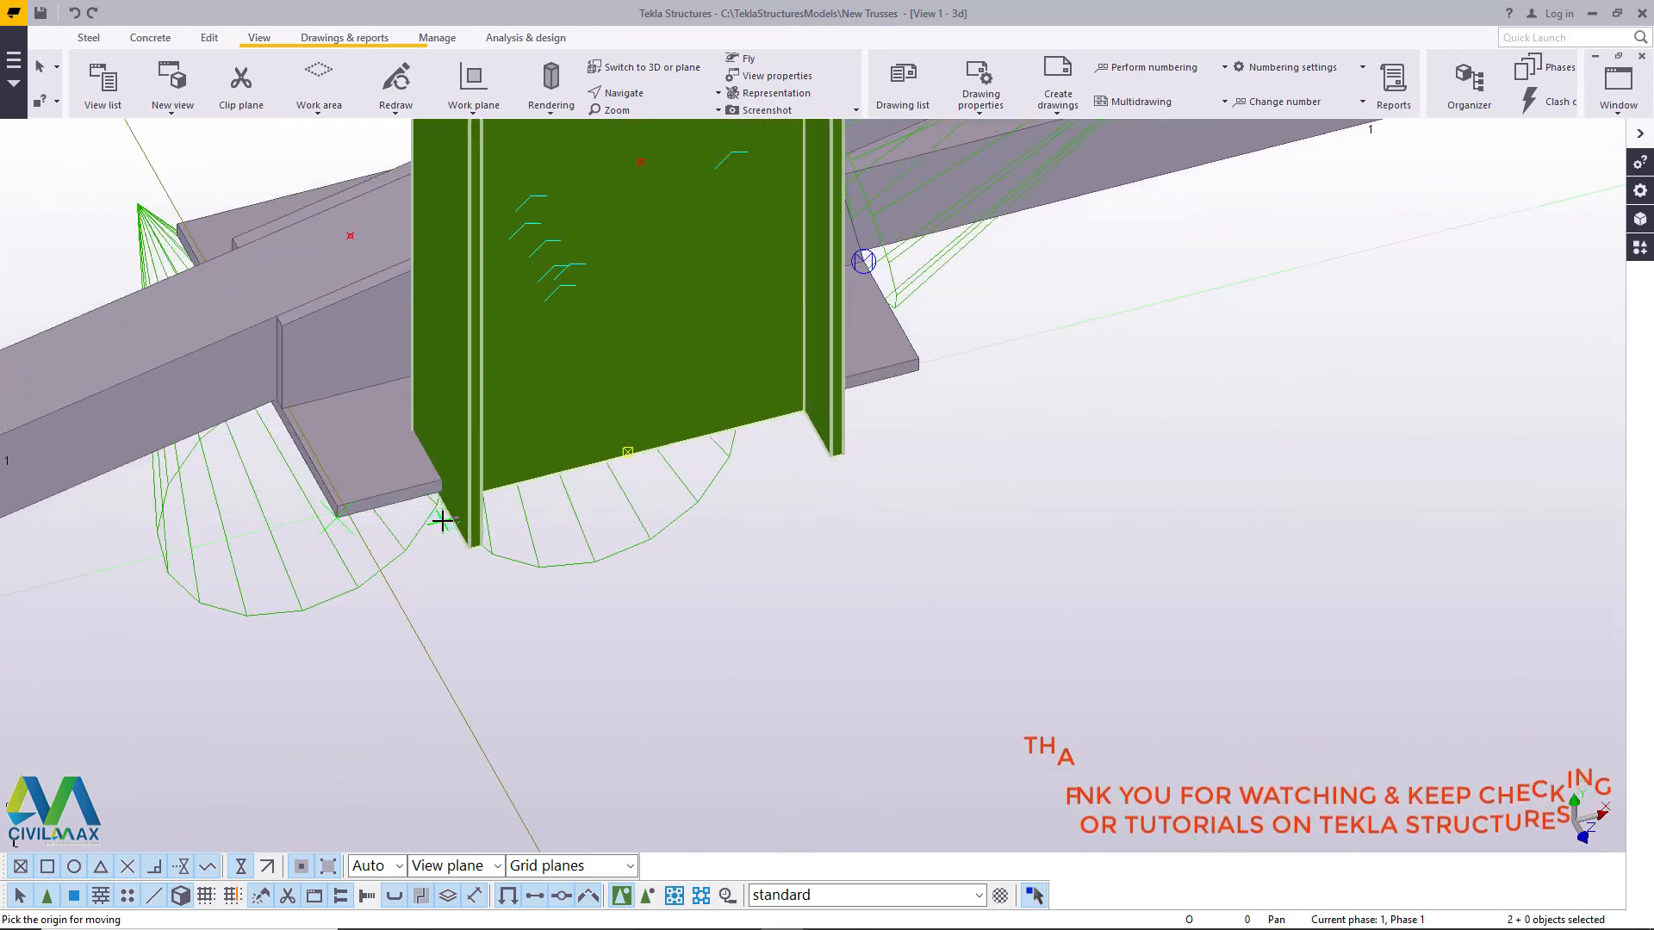
scroll(442, 521, up, 3)
scroll(689, 499, down, 2)
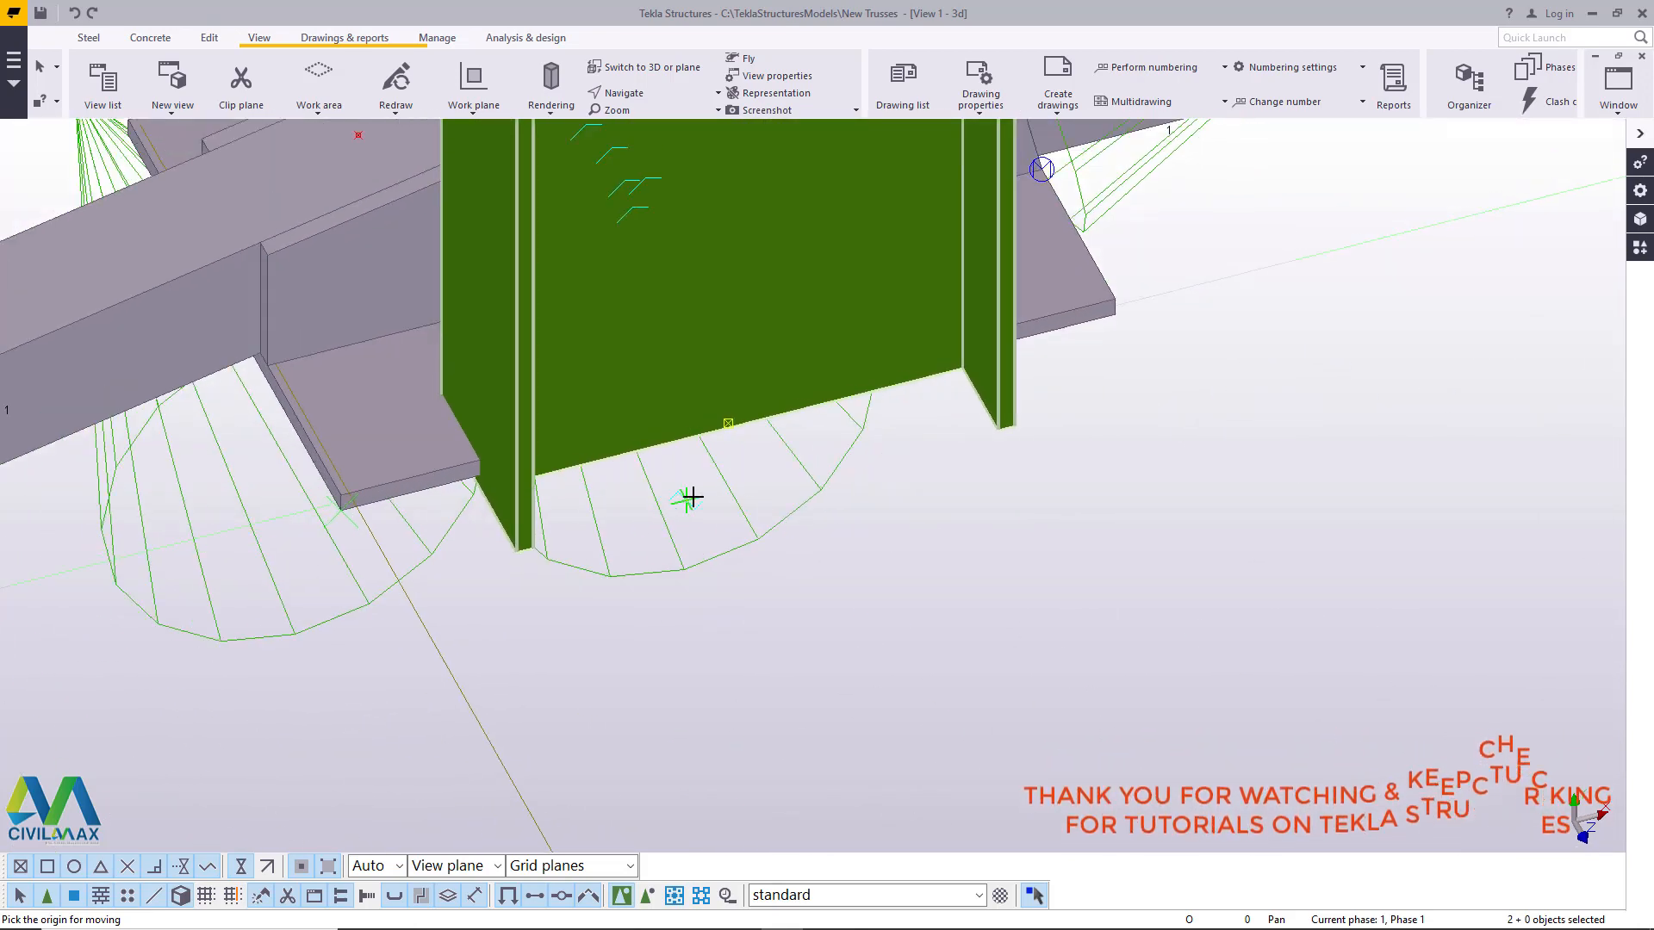
scroll(689, 500, down, 2)
scroll(728, 469, up, 1)
key(v)
click(722, 390)
ctrl+middle_drag(722, 390, 583, 145)
scroll(743, 441, up, 3)
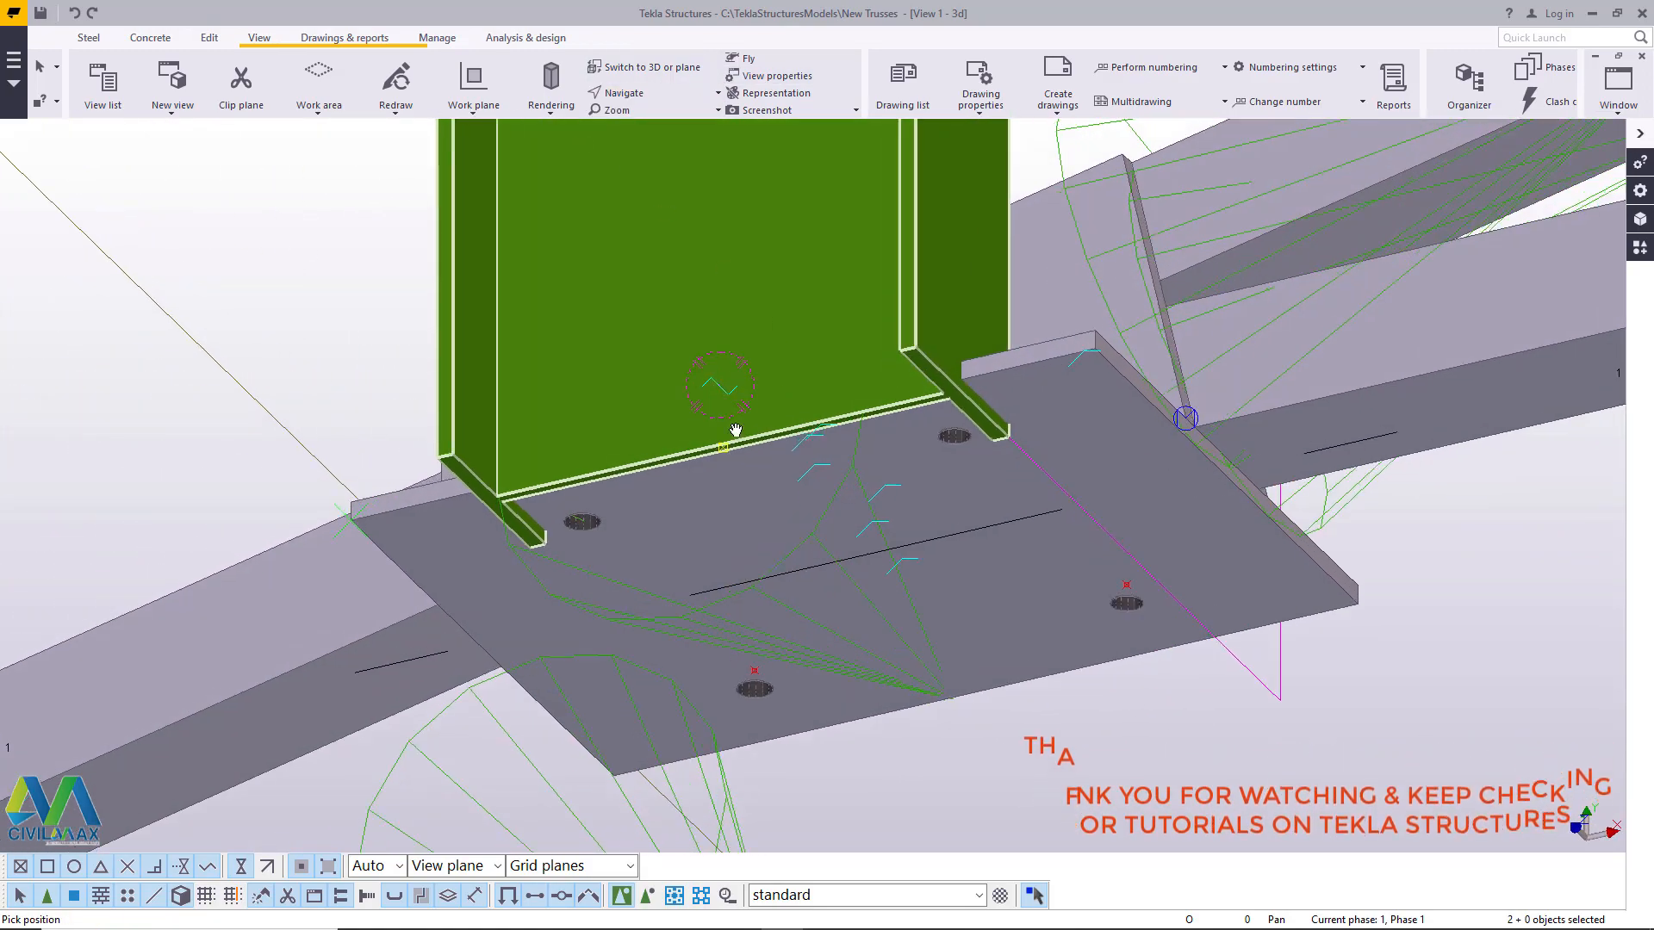
right_click(200, 257)
click(298, 276)
scroll(734, 454, up, 4)
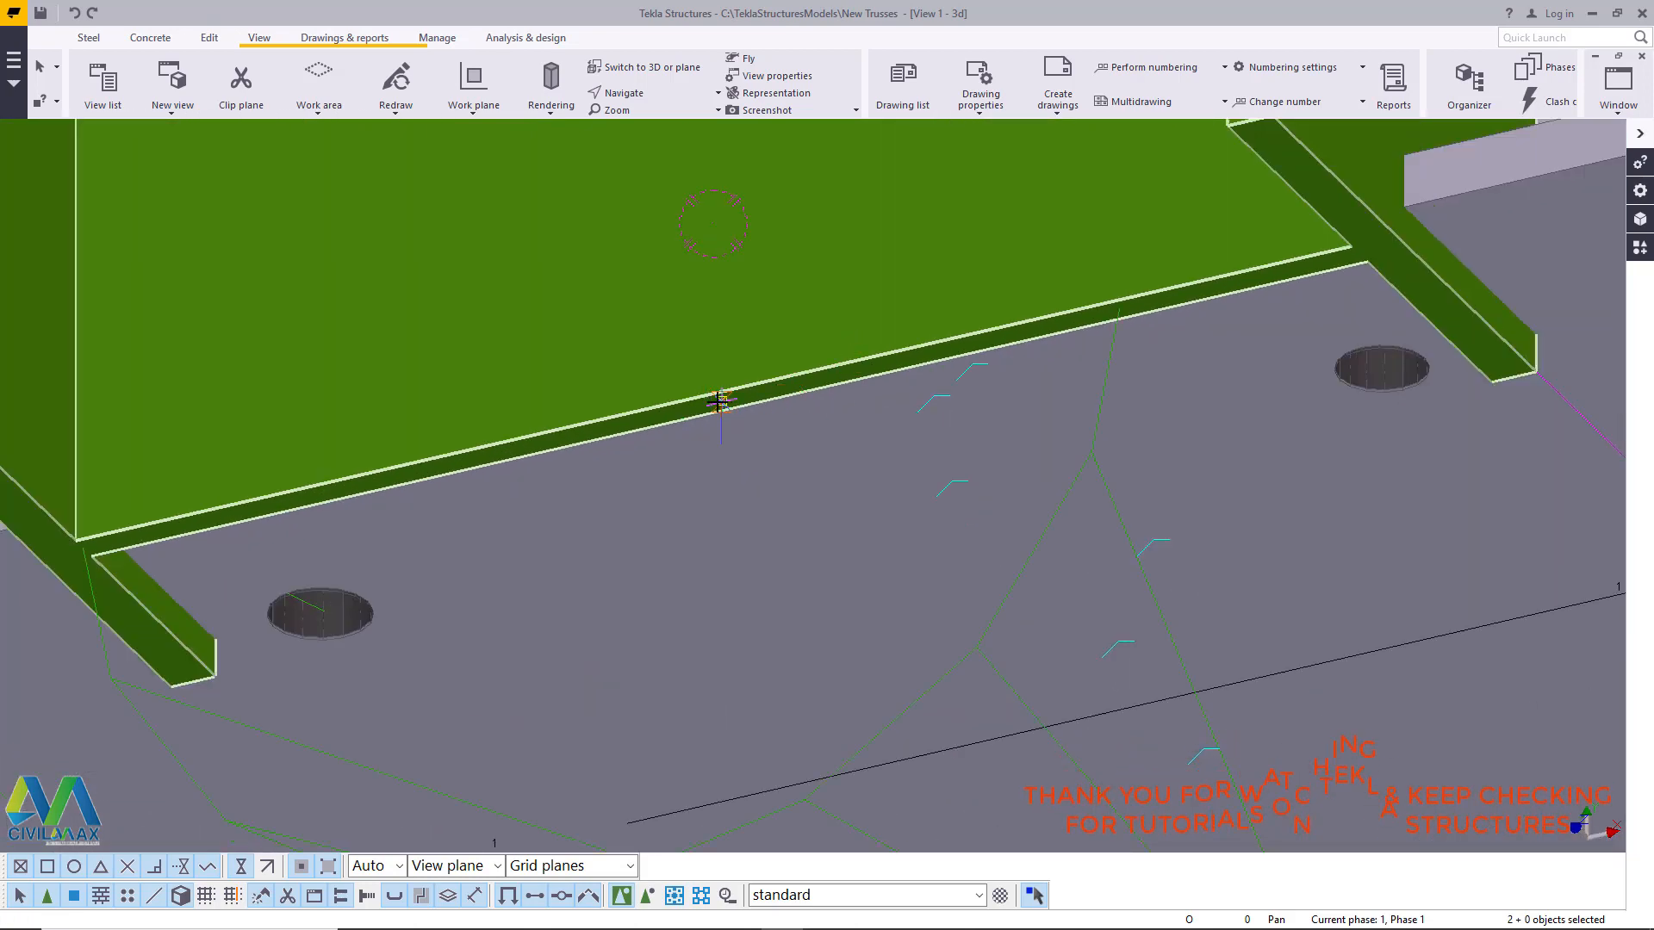
scroll(724, 405, up, 4)
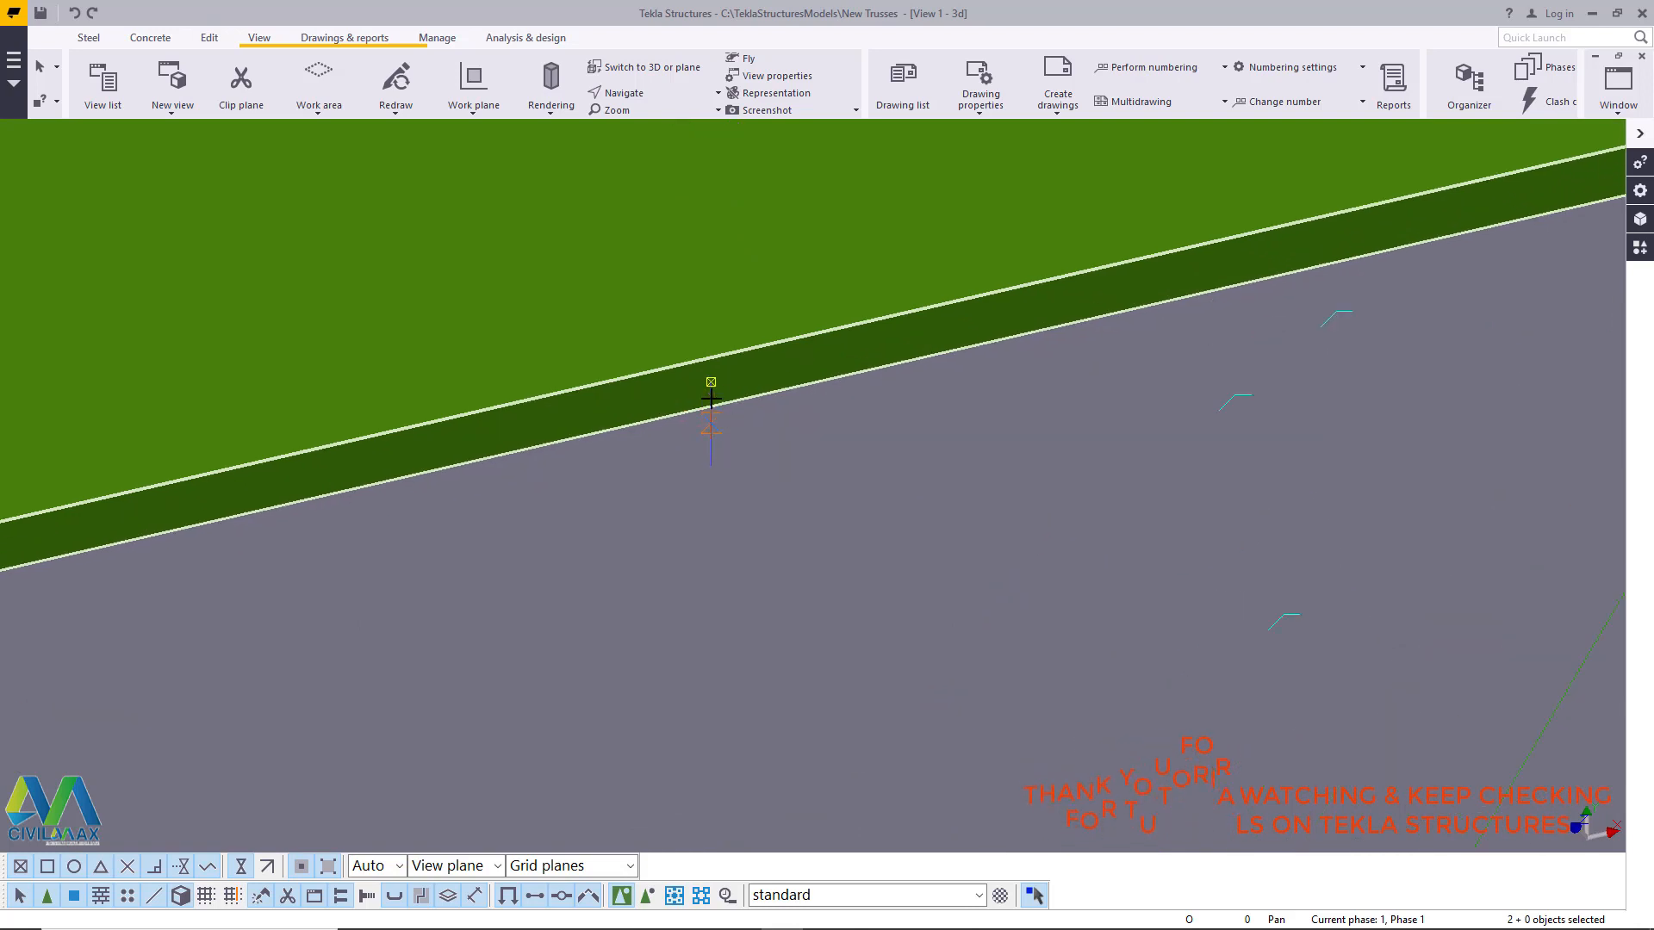
click(710, 382)
scroll(690, 345, down, 5)
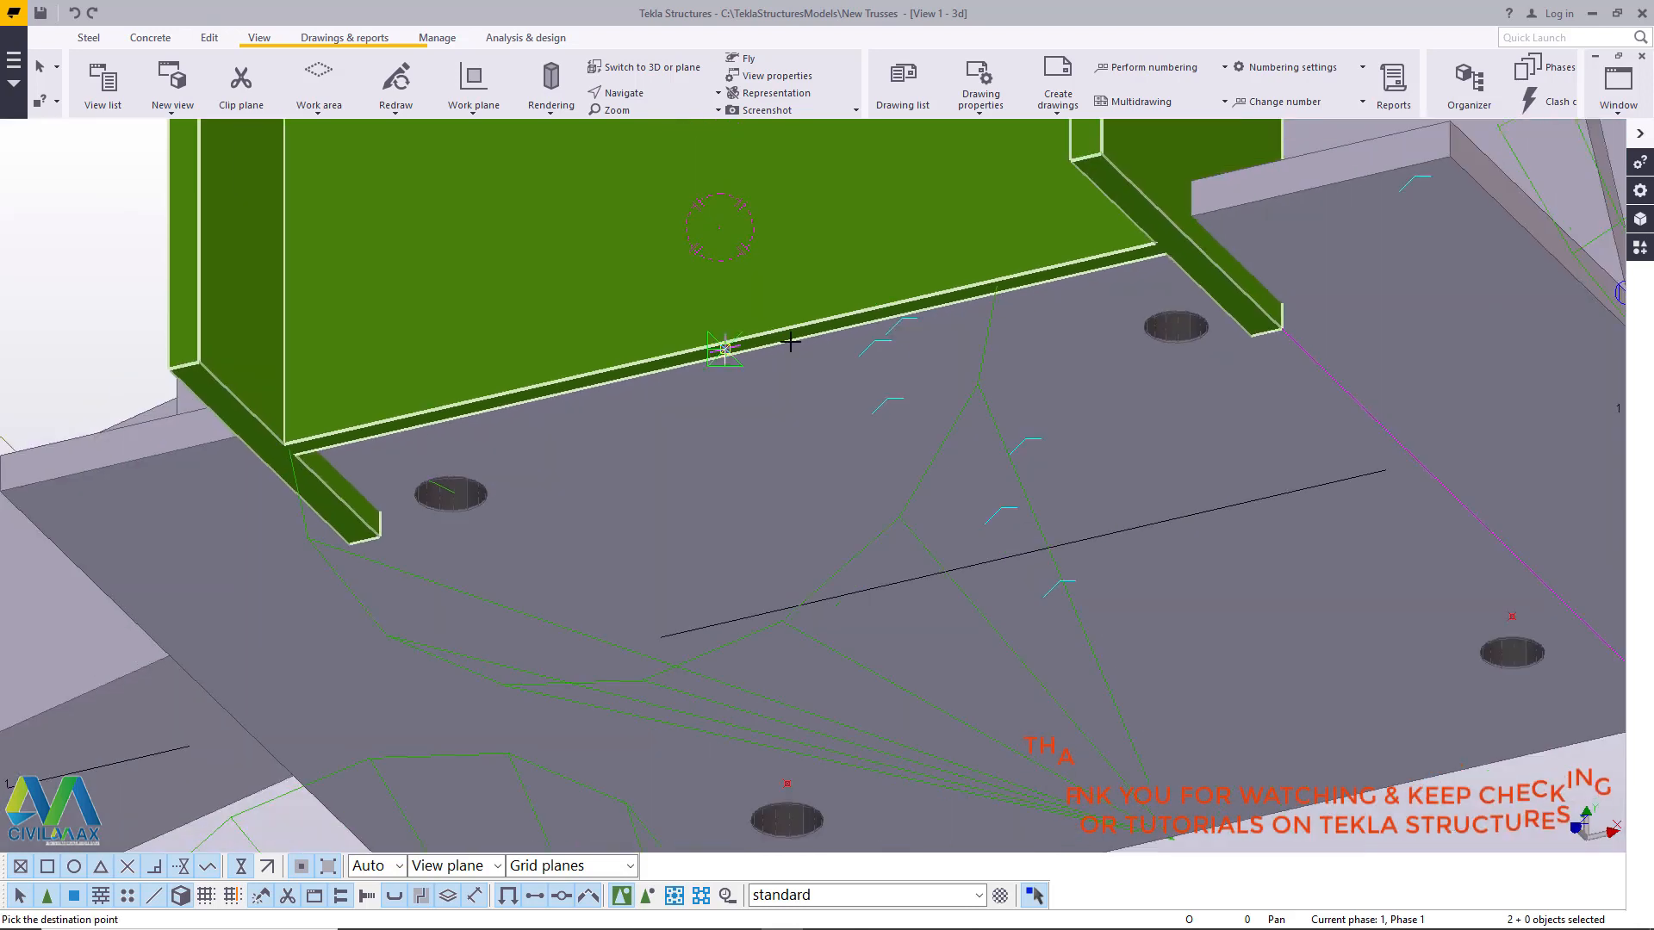
click(947, 569)
- Inspect the moved columns from several angles, checking how the column base sits relative to the truss's bearing plate and bolt holes
scroll(758, 517, down, 6)
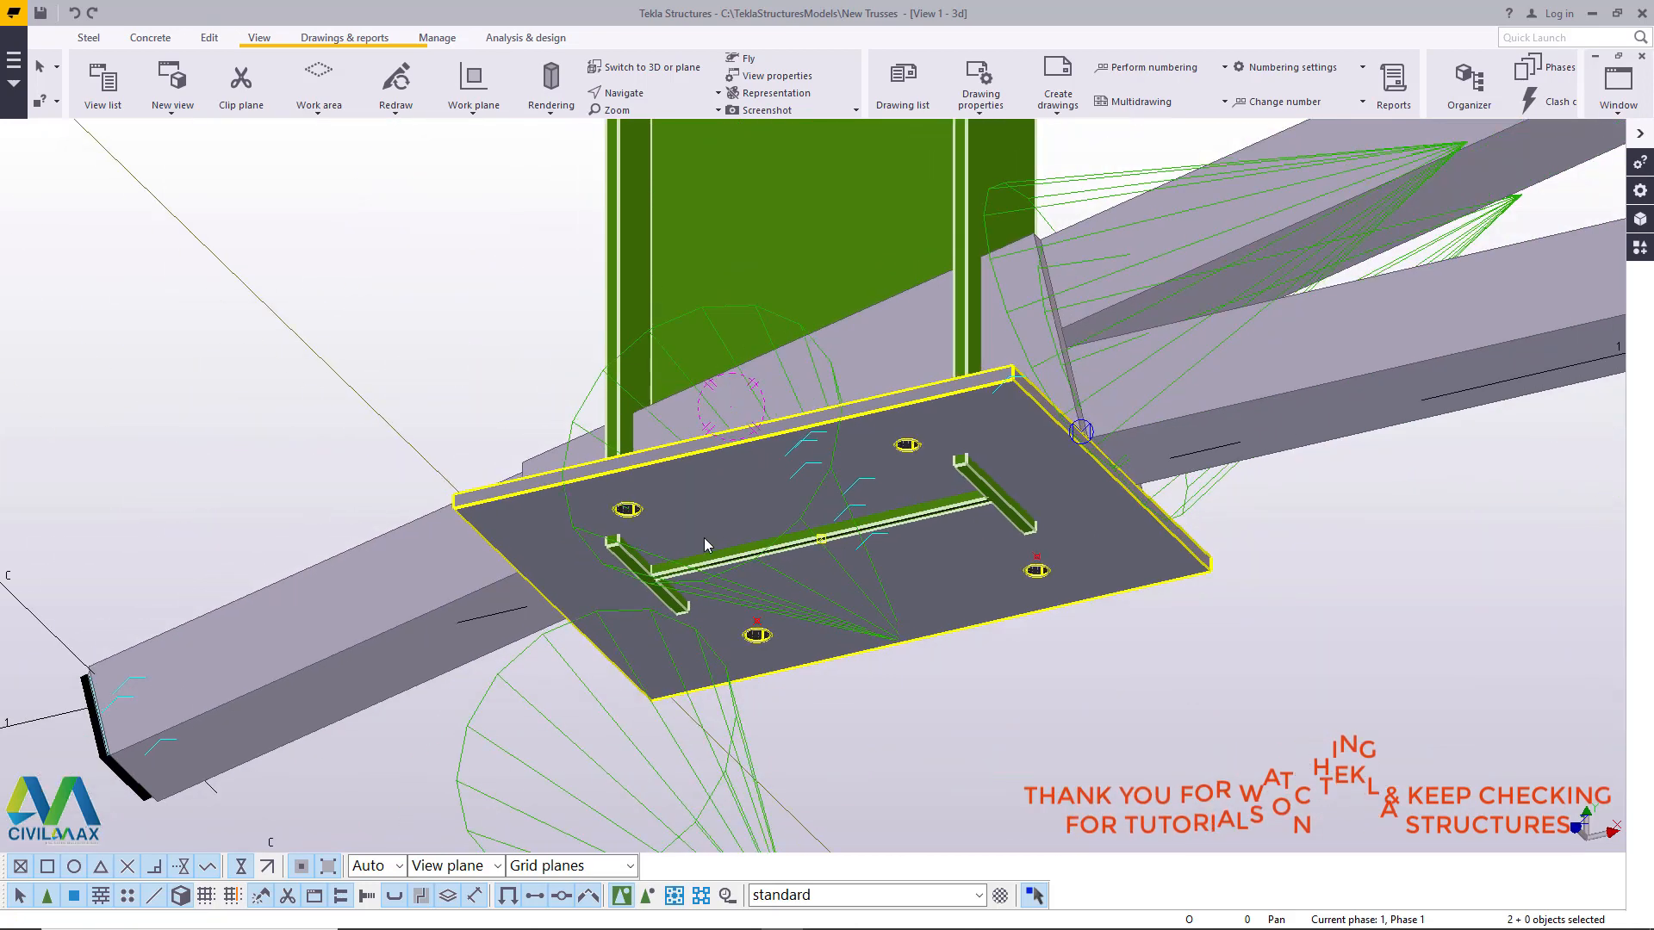
scroll(642, 539, down, 8)
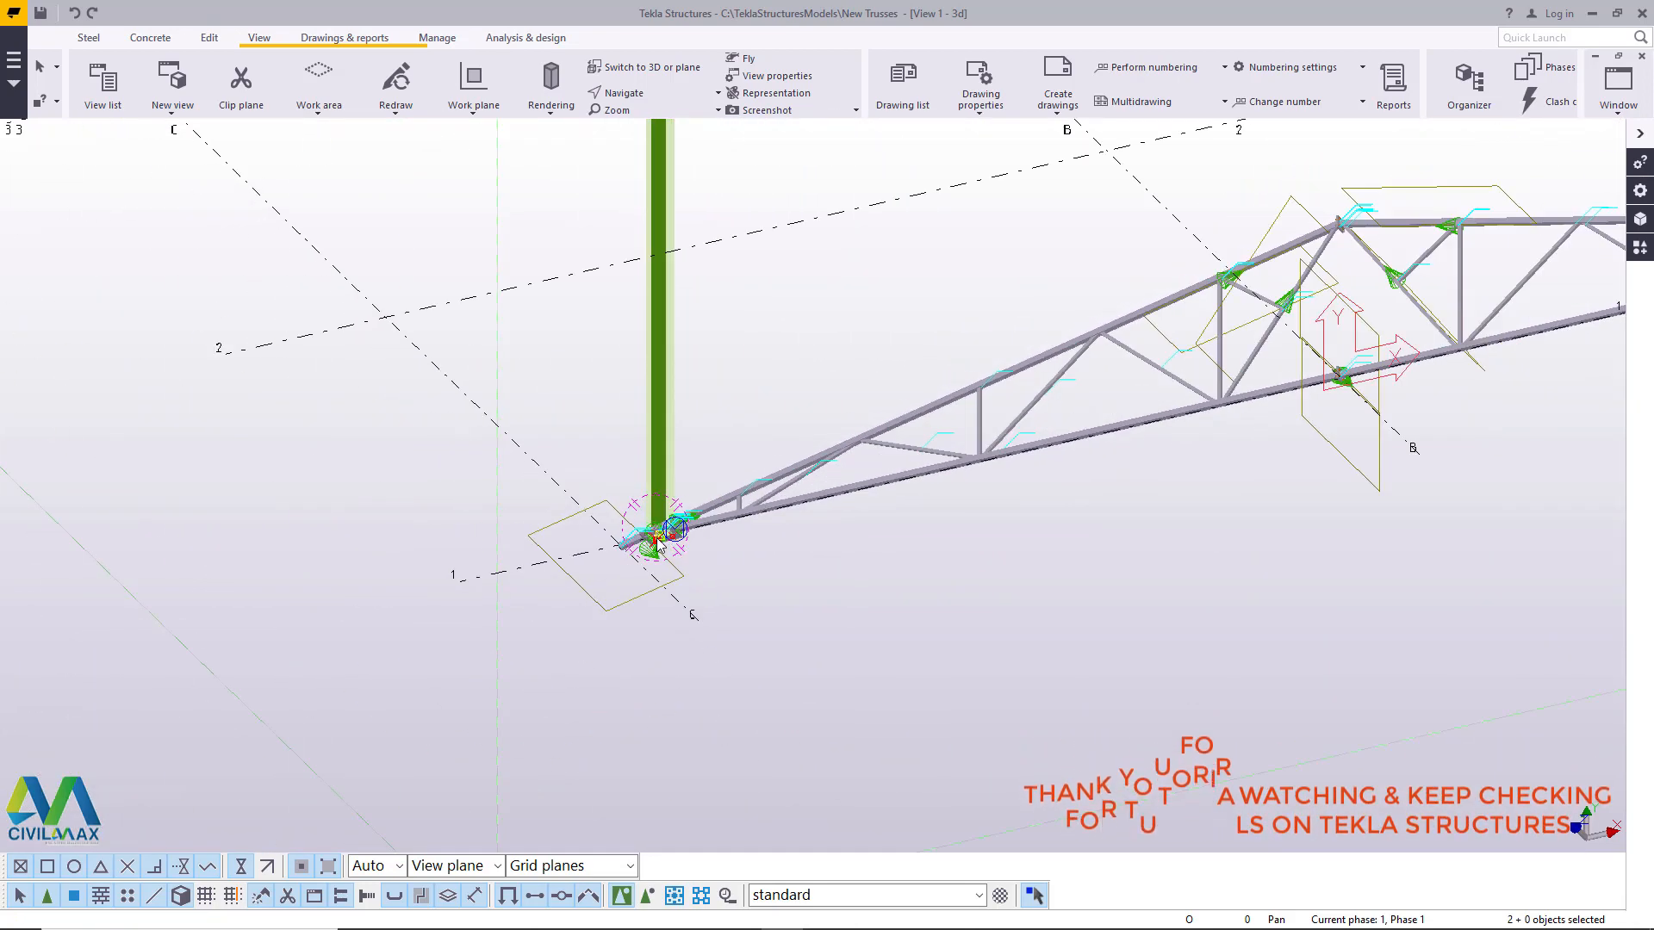
scroll(864, 556, down, 3)
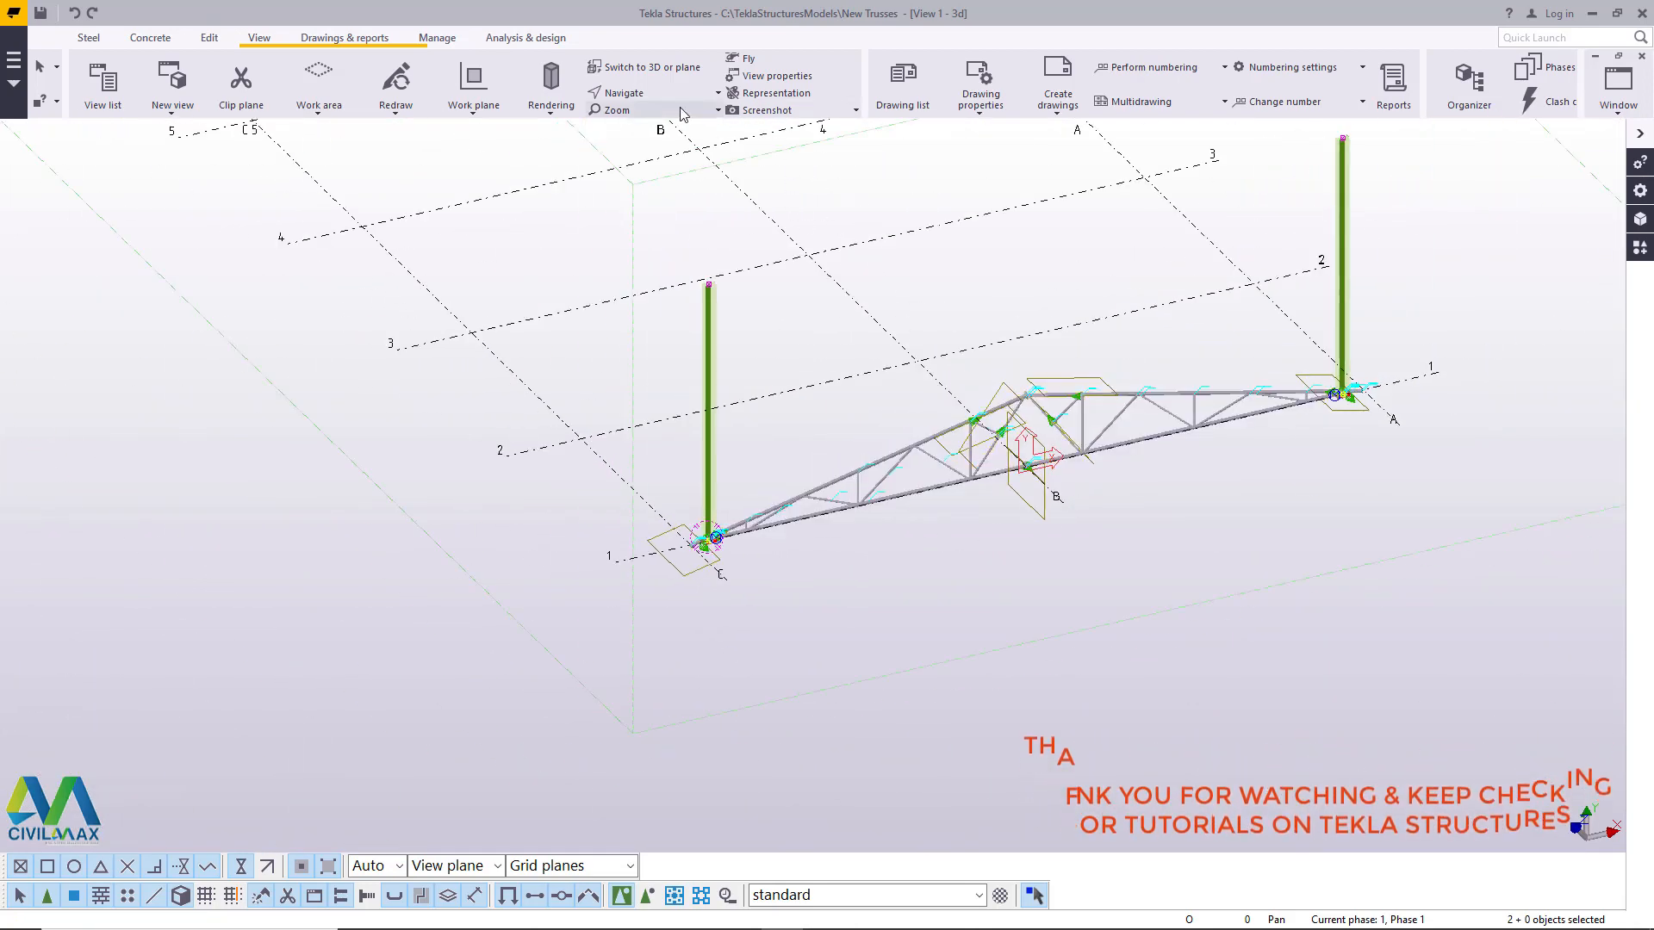
ctrl+middle_drag(739, 515, 1020, 719)
scroll(659, 497, up, 3)
scroll(626, 500, up, 10)
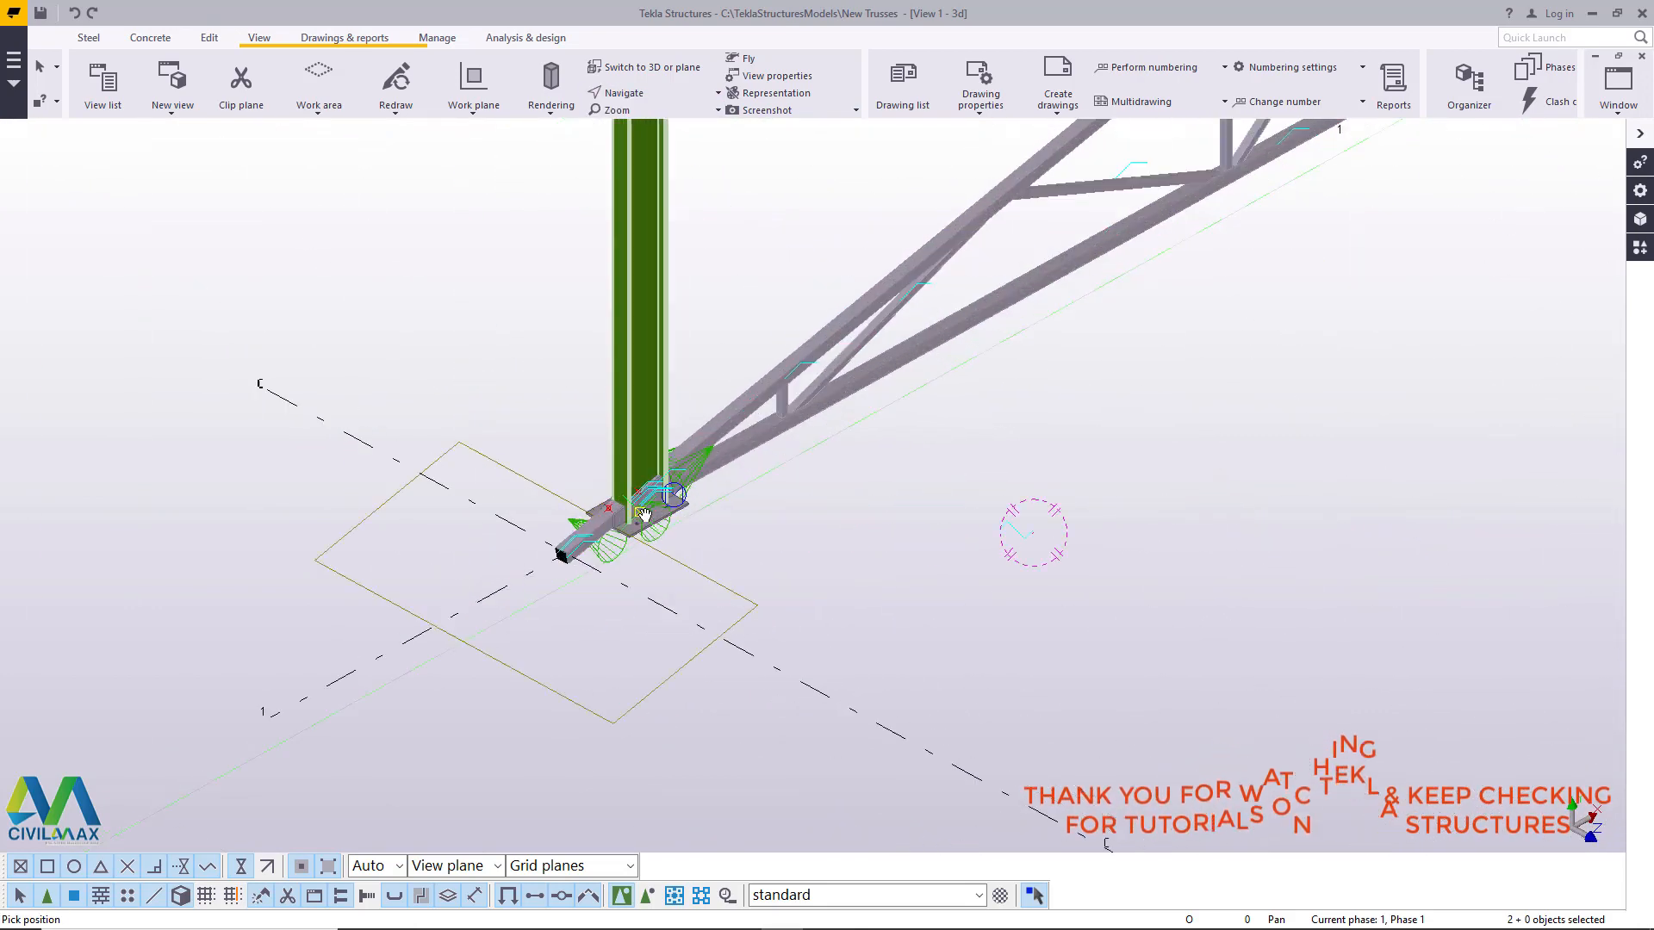
scroll(584, 546, up, 3)
ctrl+middle_drag(672, 469, 648, 355)
right_click(225, 250)
click(259, 264)
scroll(362, 235, down, 1)
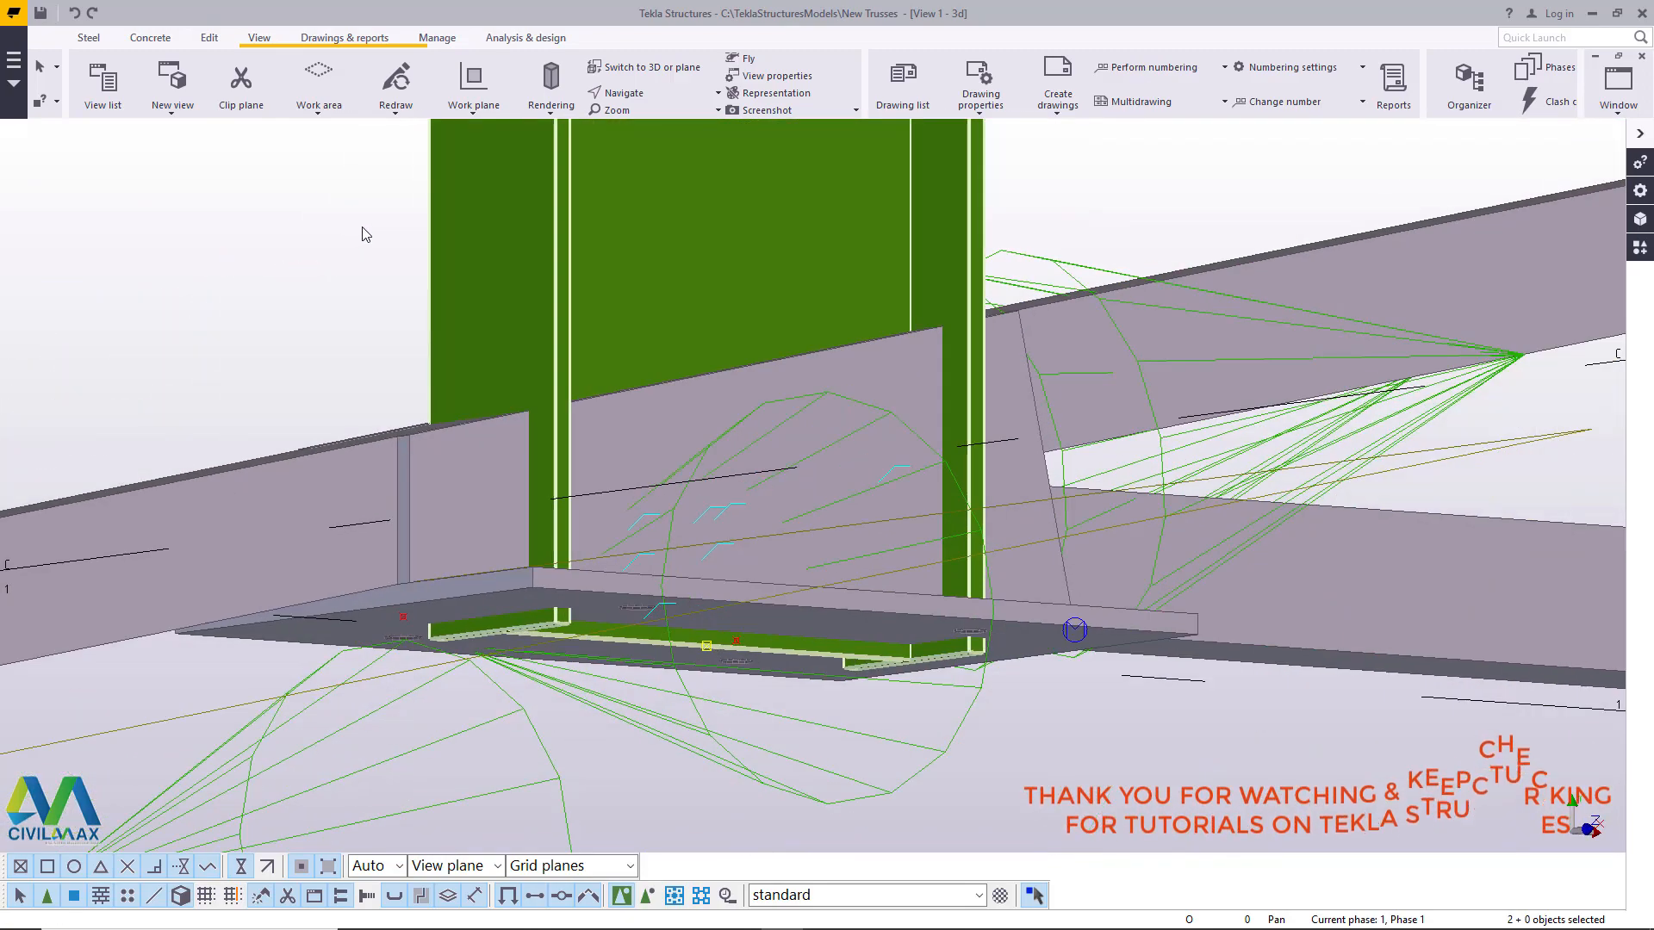
scroll(681, 592, up, 5)
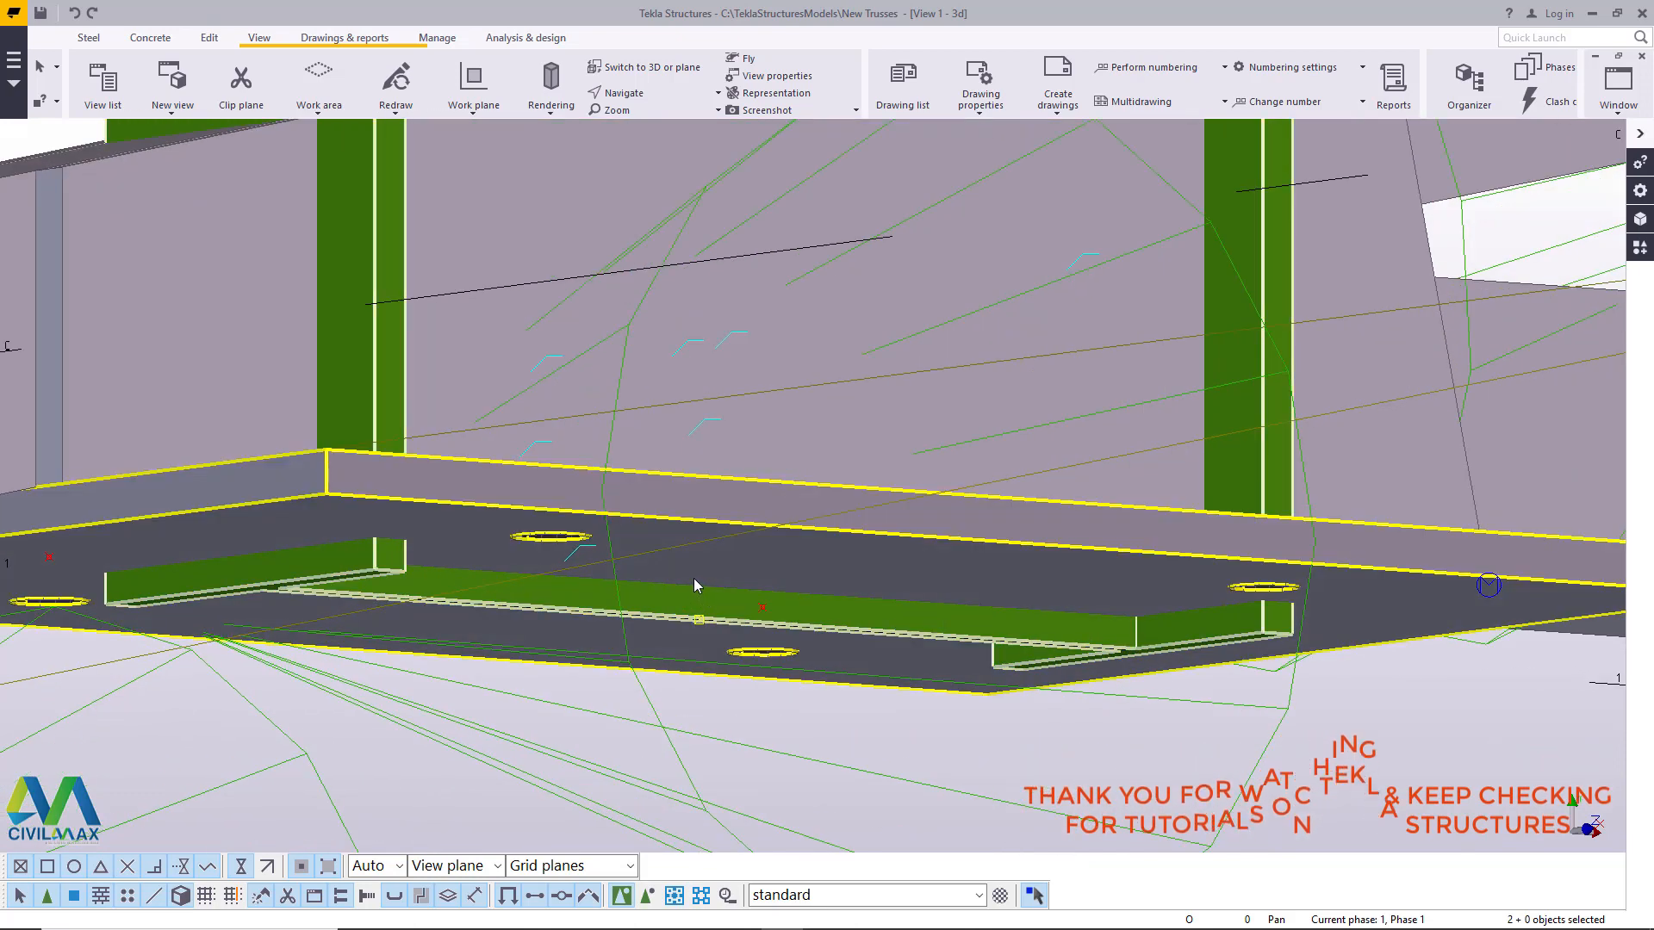
scroll(698, 548, down, 7)
scroll(687, 600, up, 6)
scroll(703, 596, up, 1)
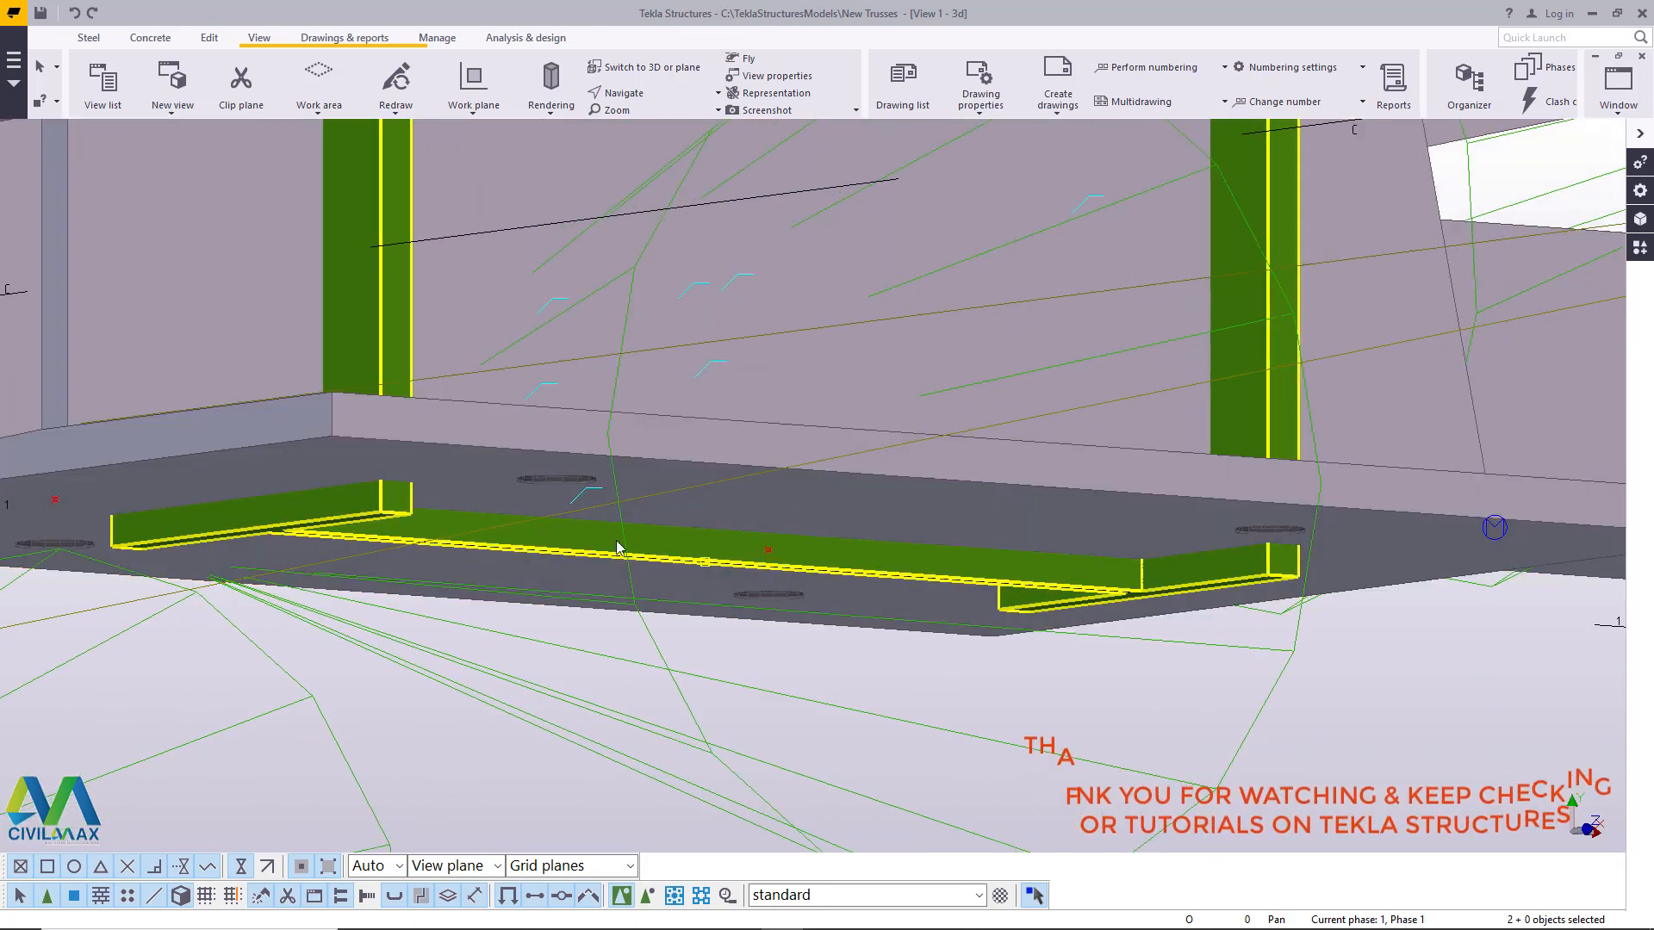
scroll(639, 552, down, 2)
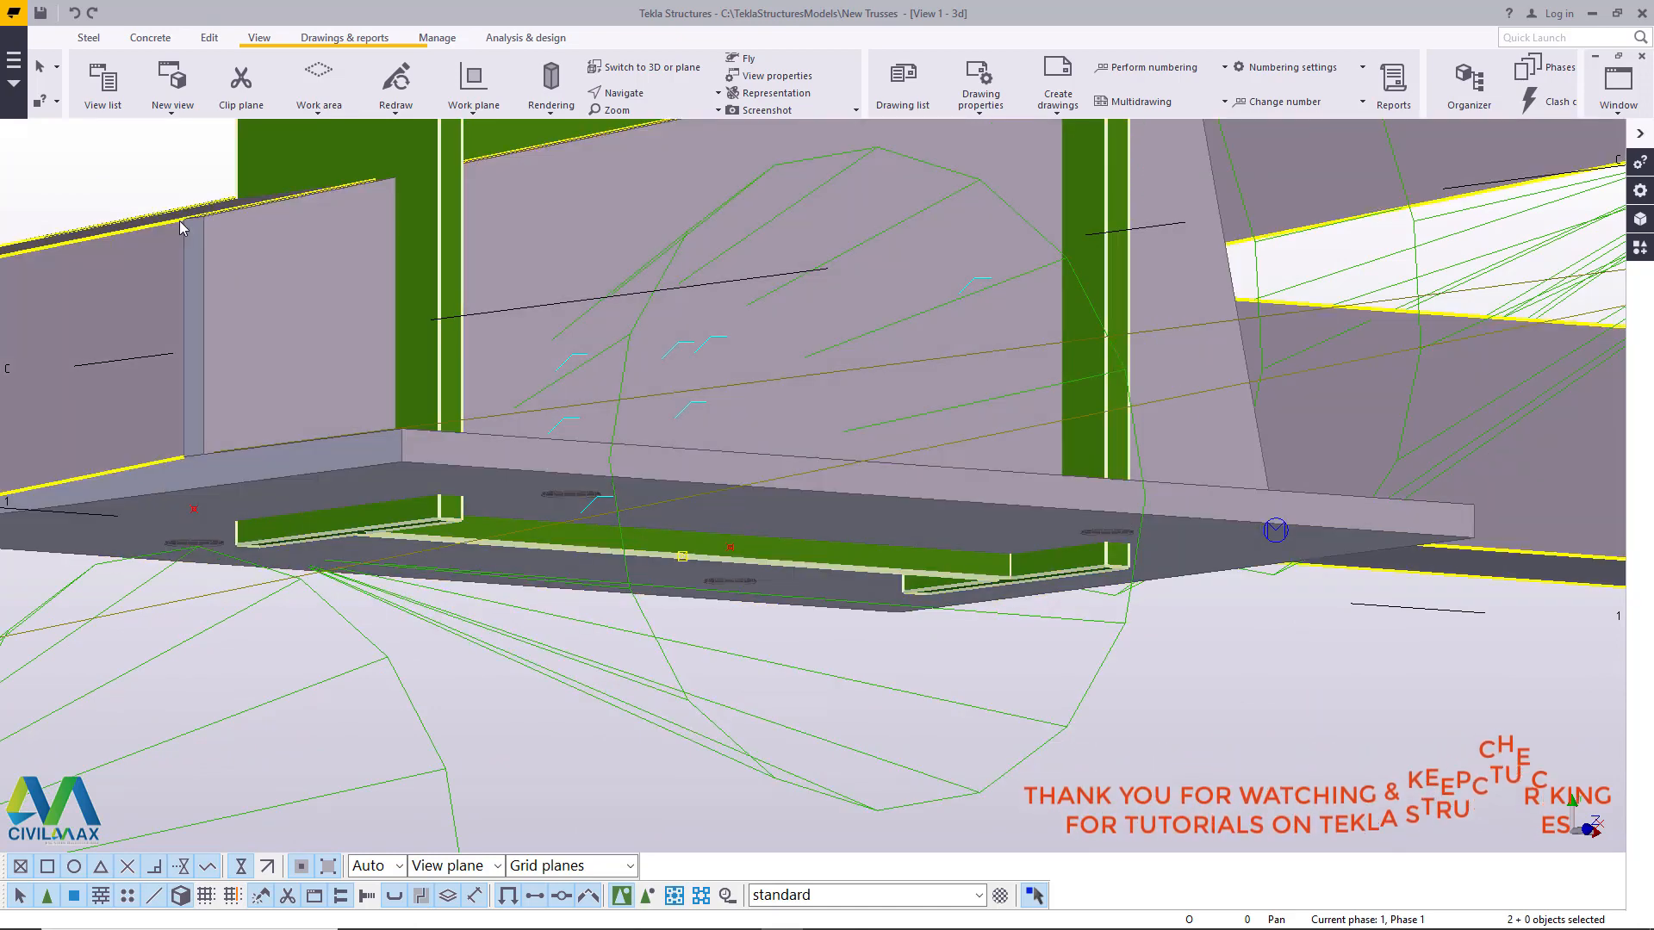
scroll(519, 692, down, 3)
- Copy the whole truss assembly from a flange corner at the column's base to the matching flange corner at the column's top
click(1199, 673)
scroll(483, 601, down, 2)
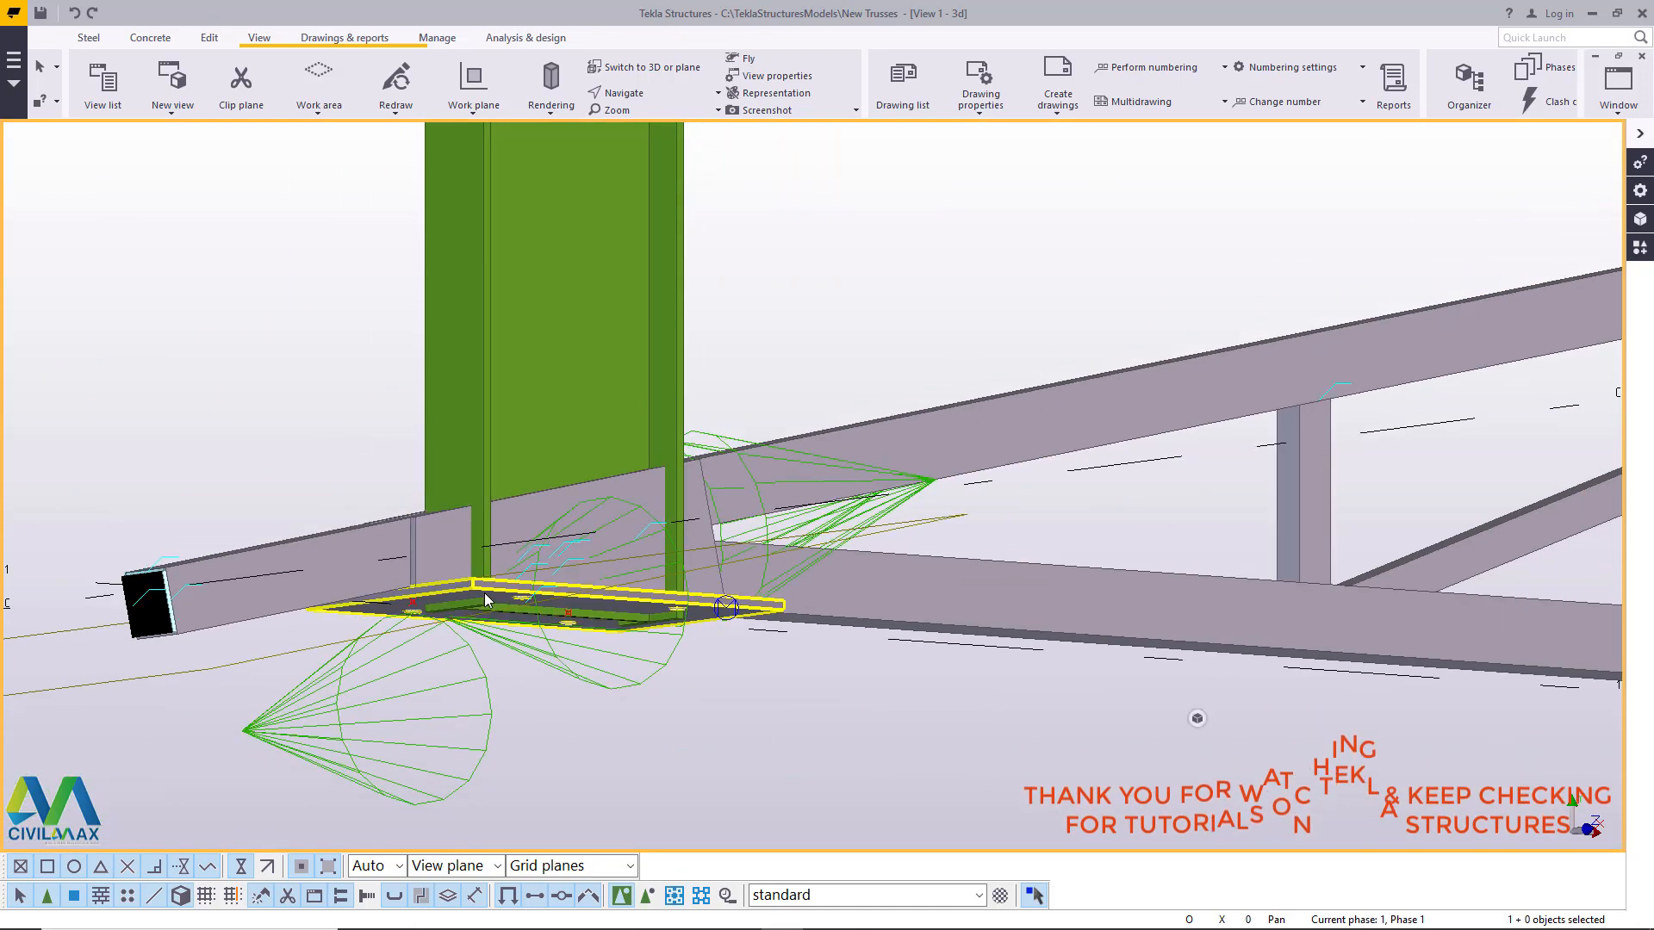
scroll(484, 601, down, 2)
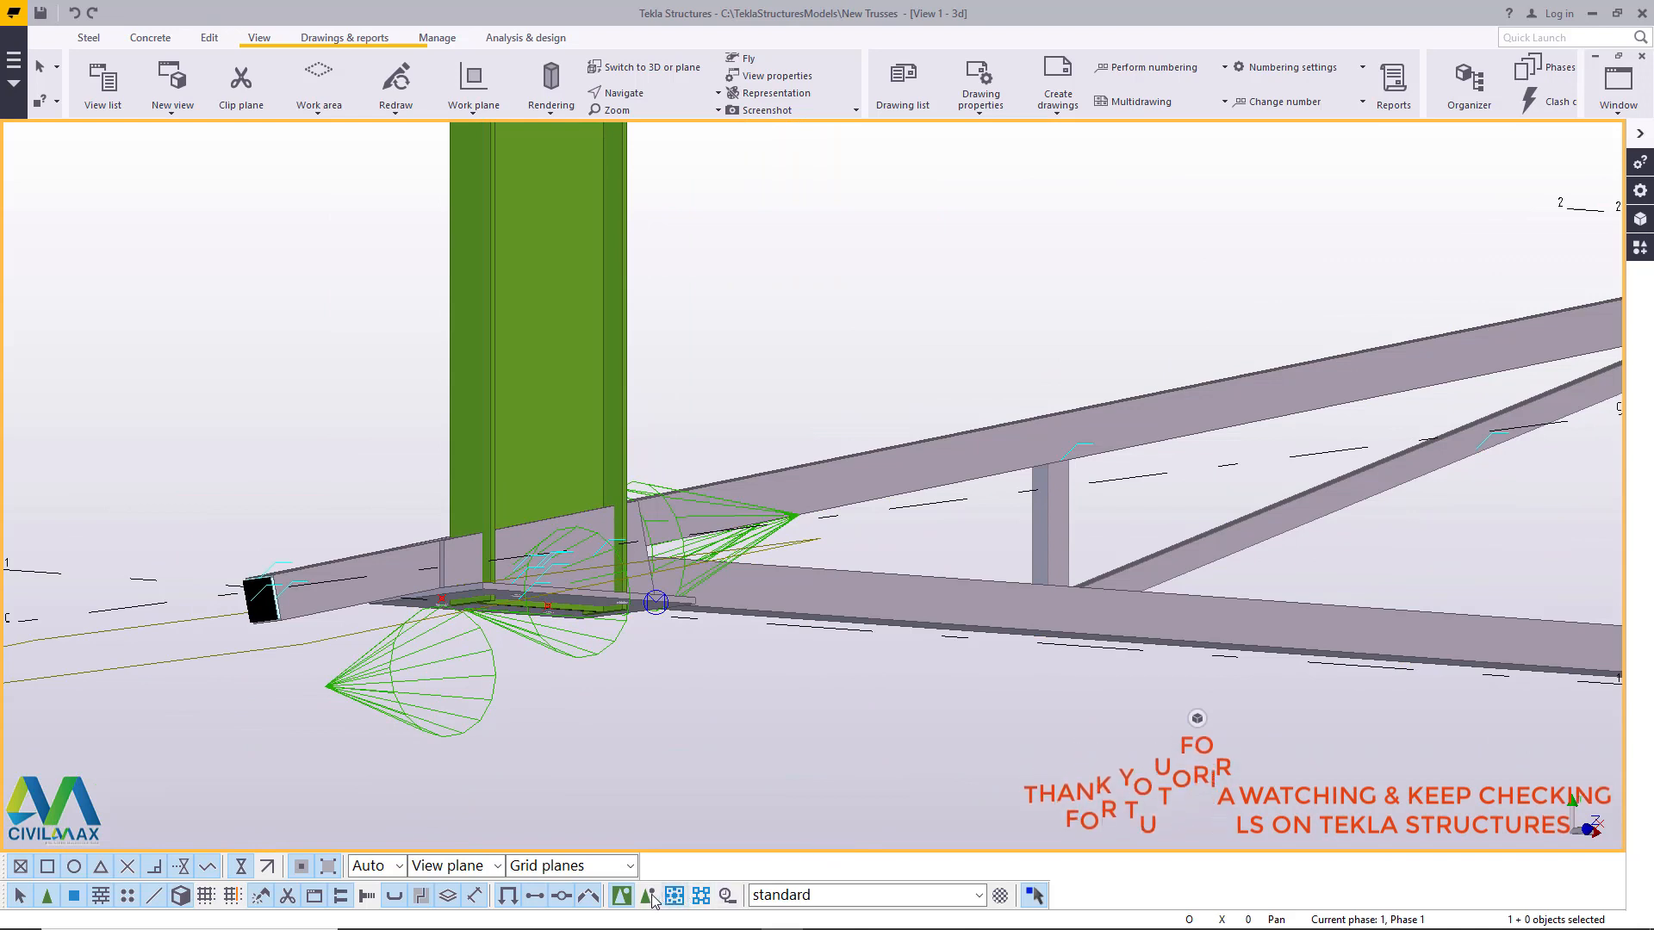
click(1279, 382)
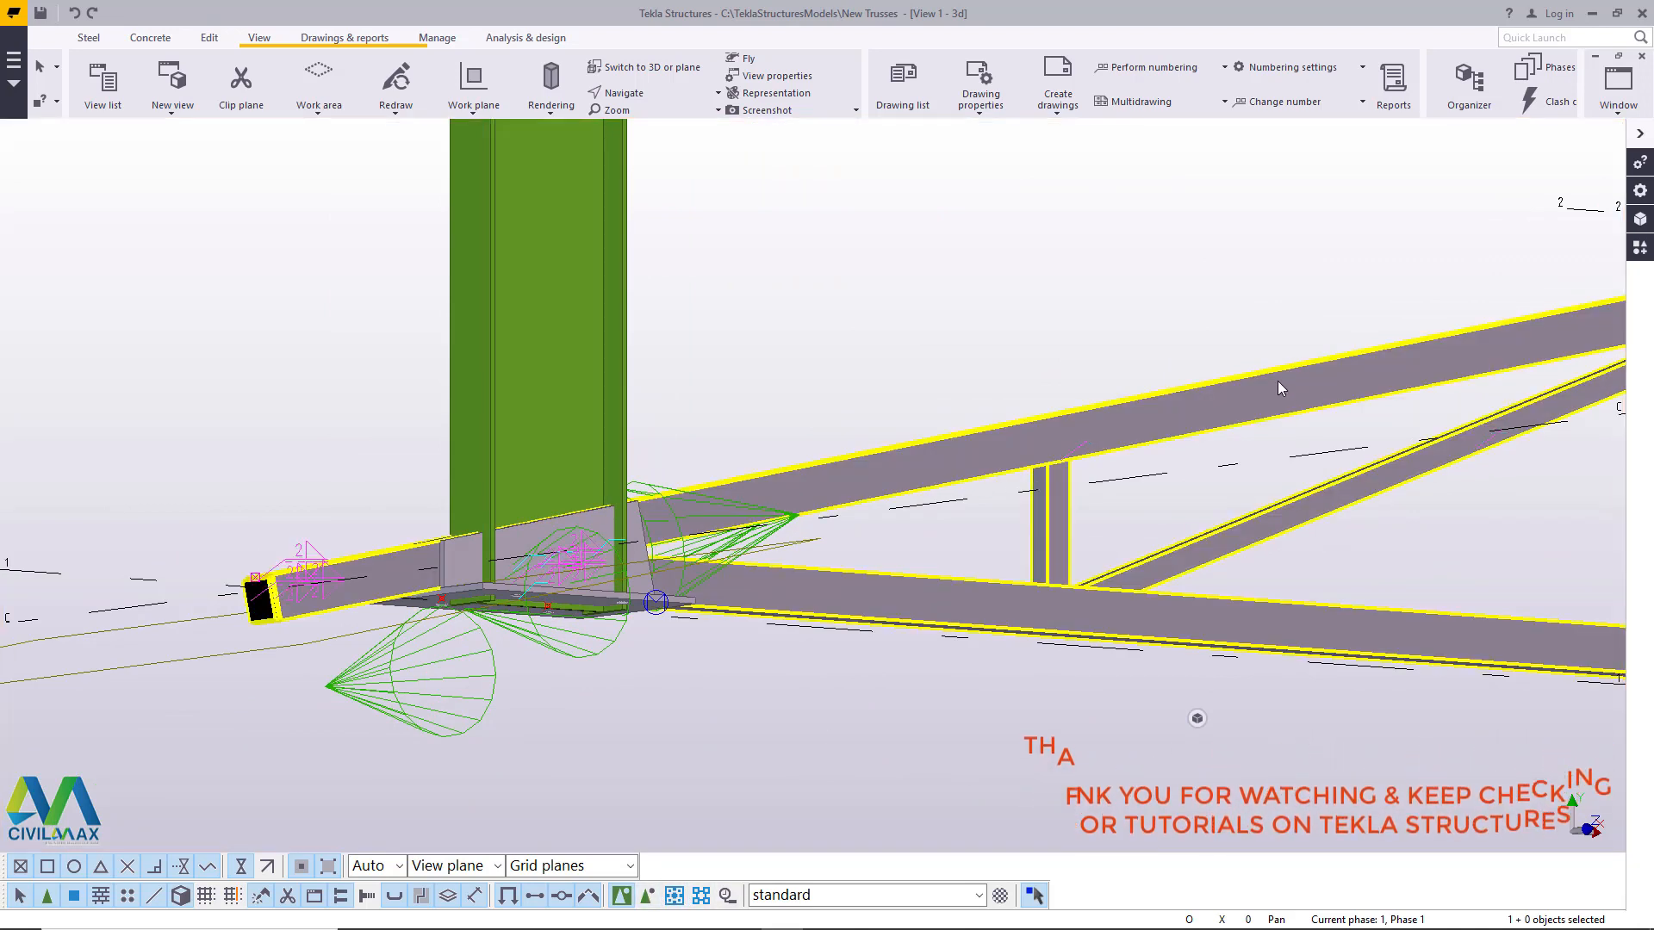
click(1334, 711)
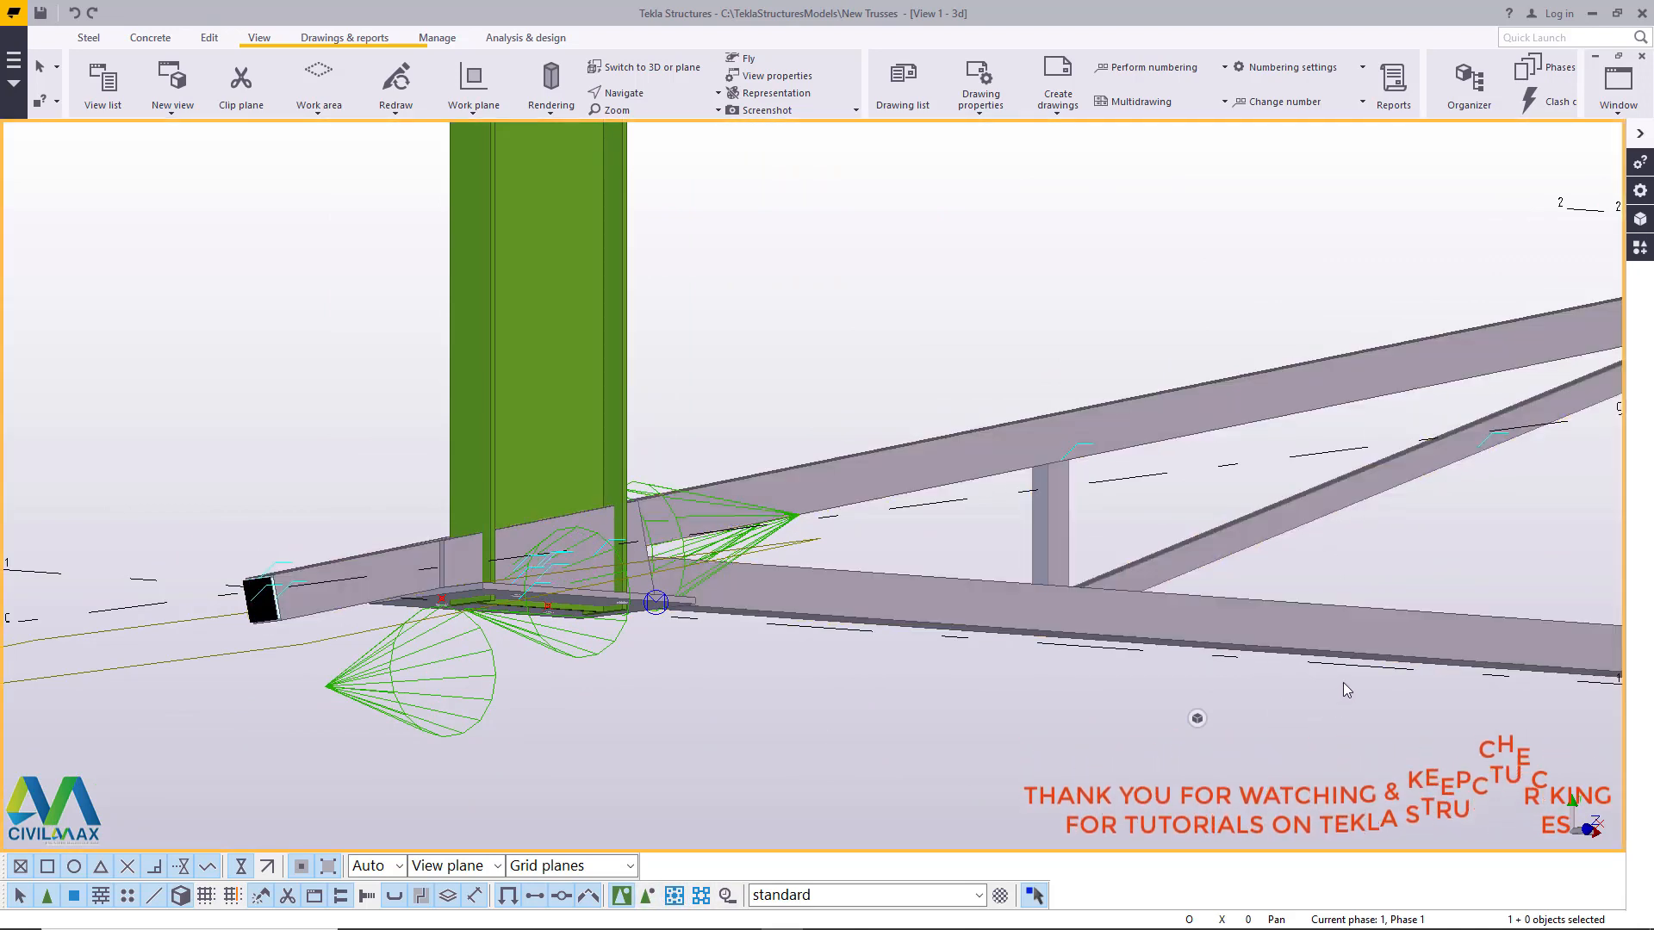
click(1278, 384)
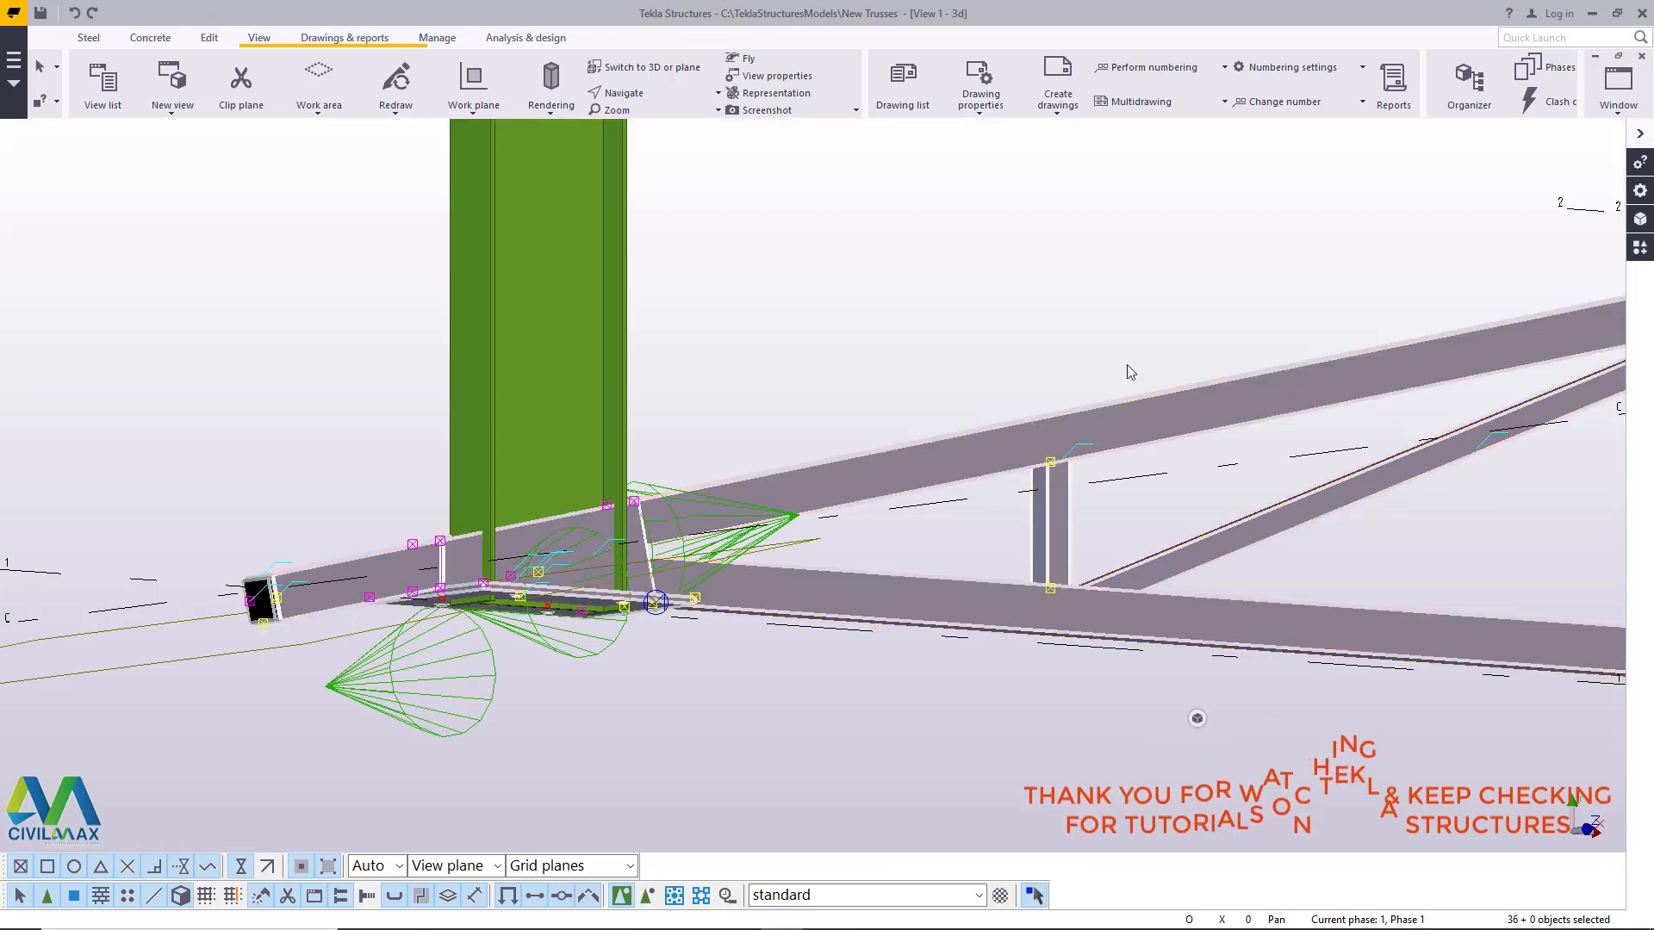
right_click(893, 284)
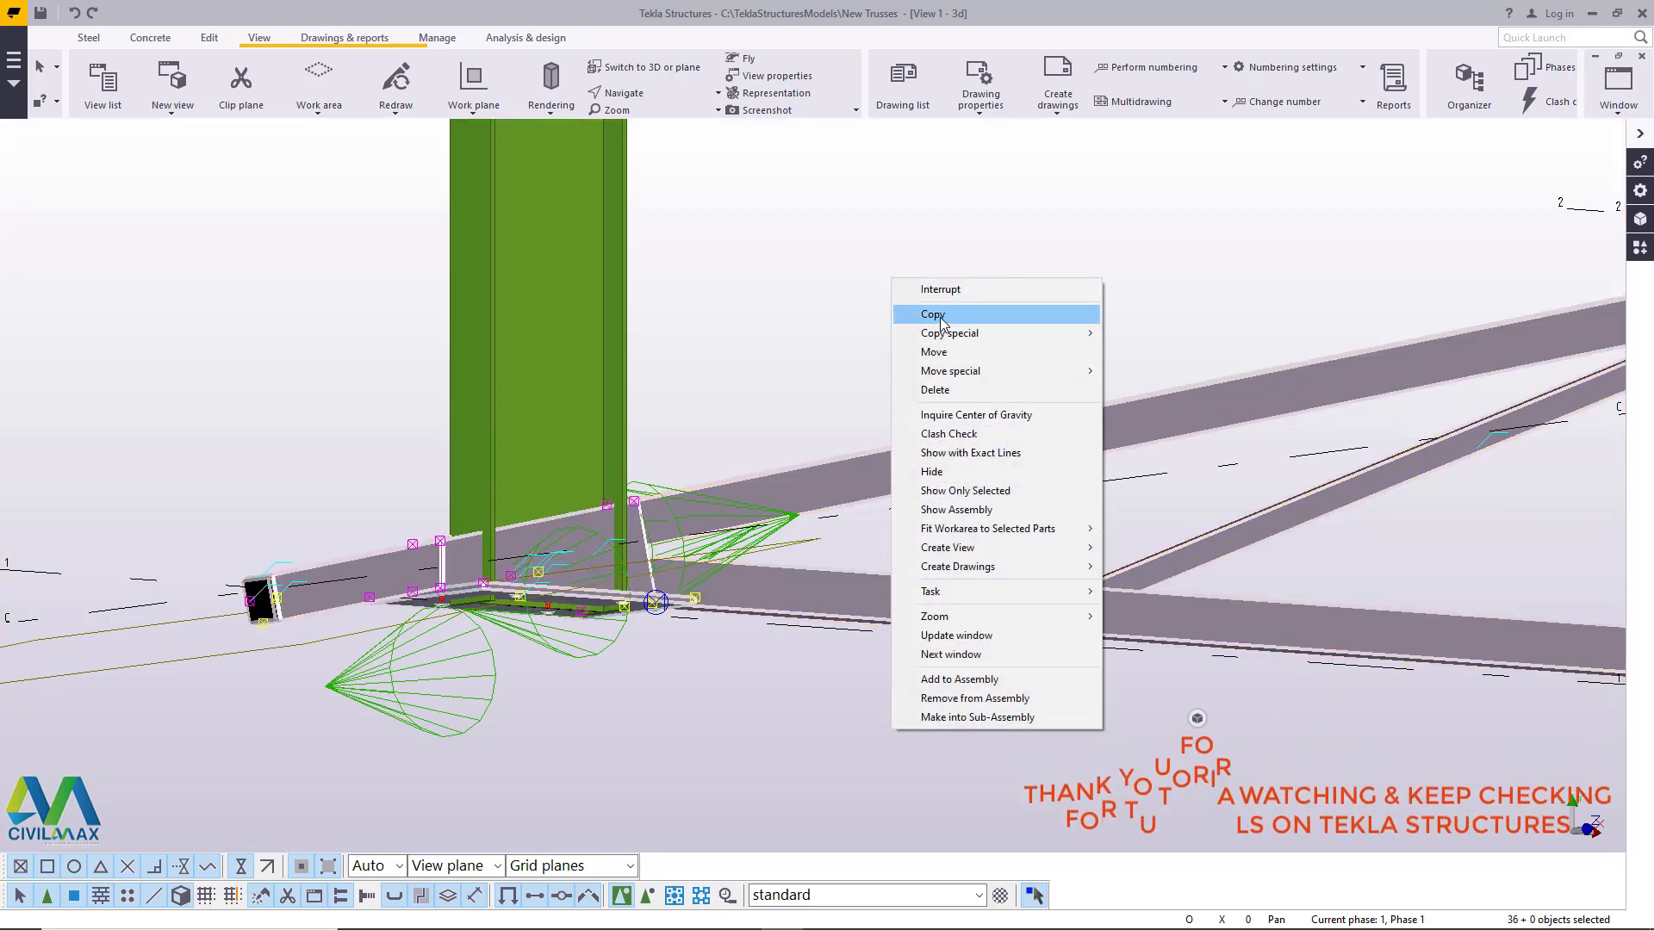
click(933, 314)
scroll(523, 601, up, 5)
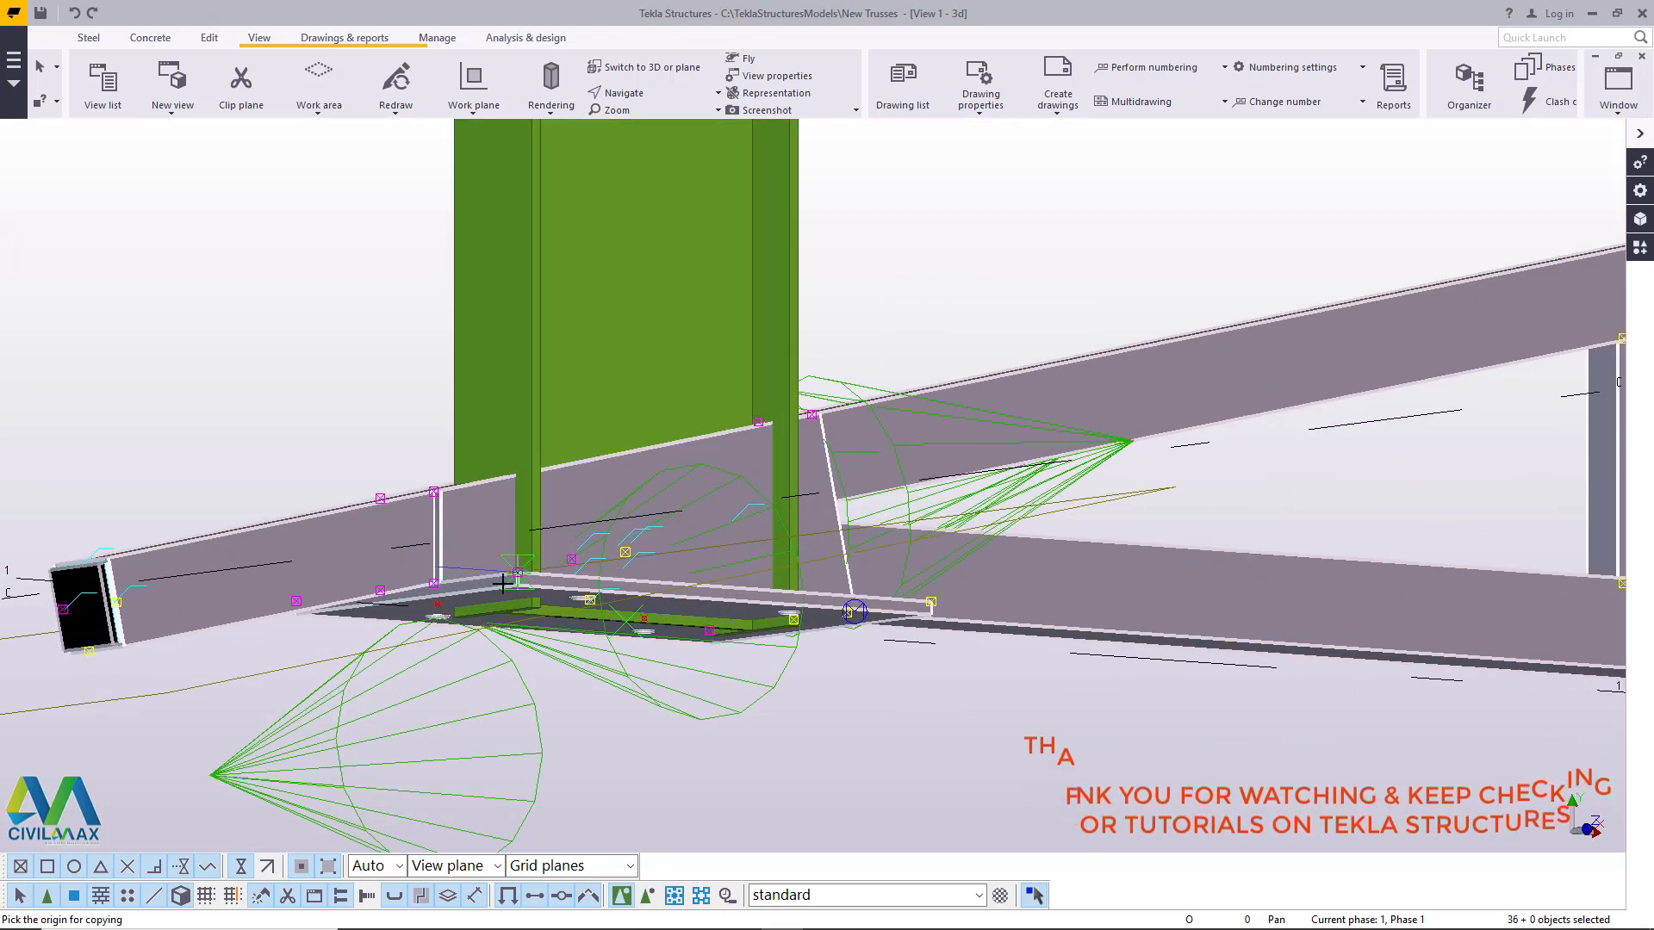
scroll(523, 600, up, 4)
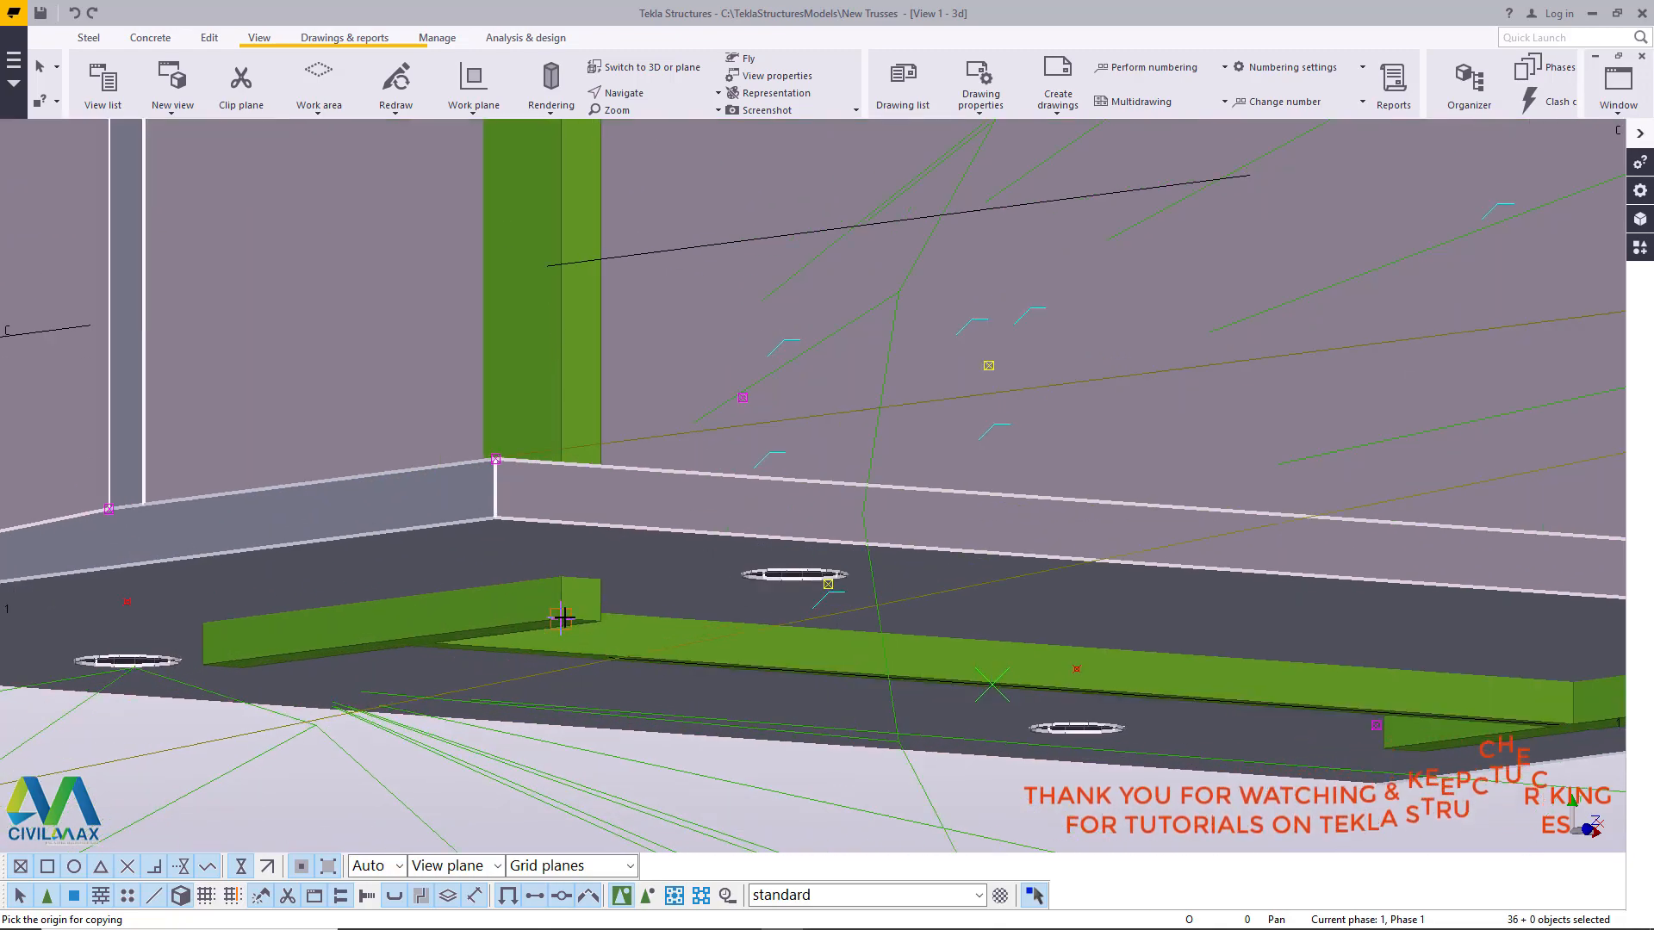
click(562, 617)
scroll(572, 654, down, 8)
scroll(676, 699, down, 6)
scroll(696, 347, up, 9)
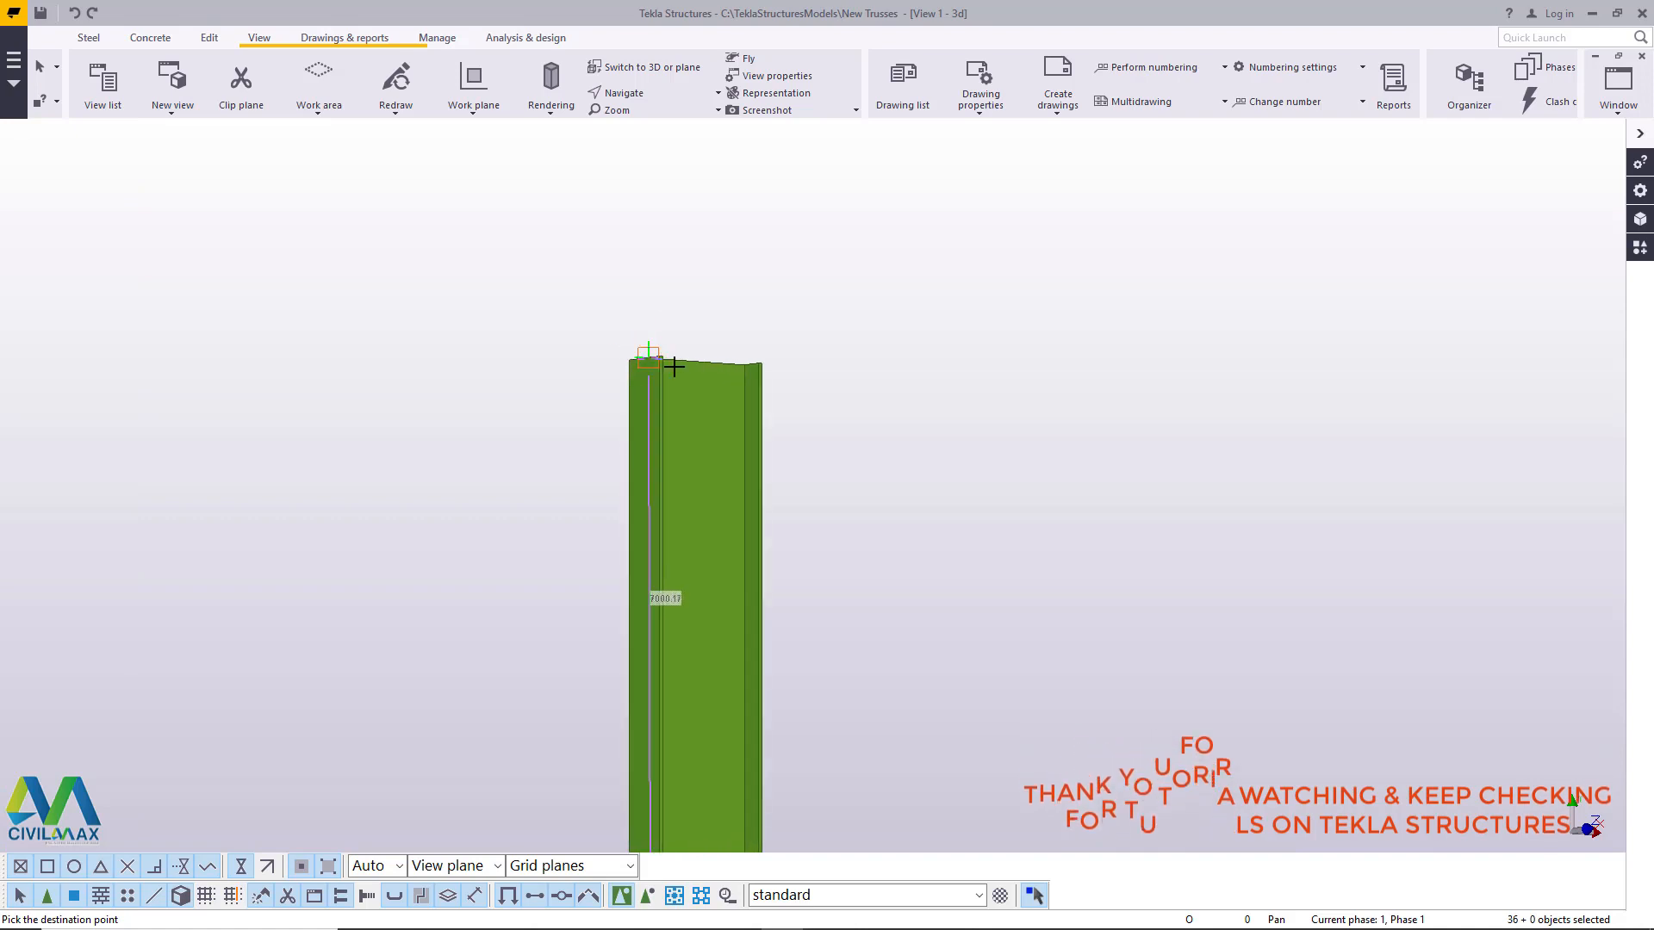
scroll(655, 357, up, 6)
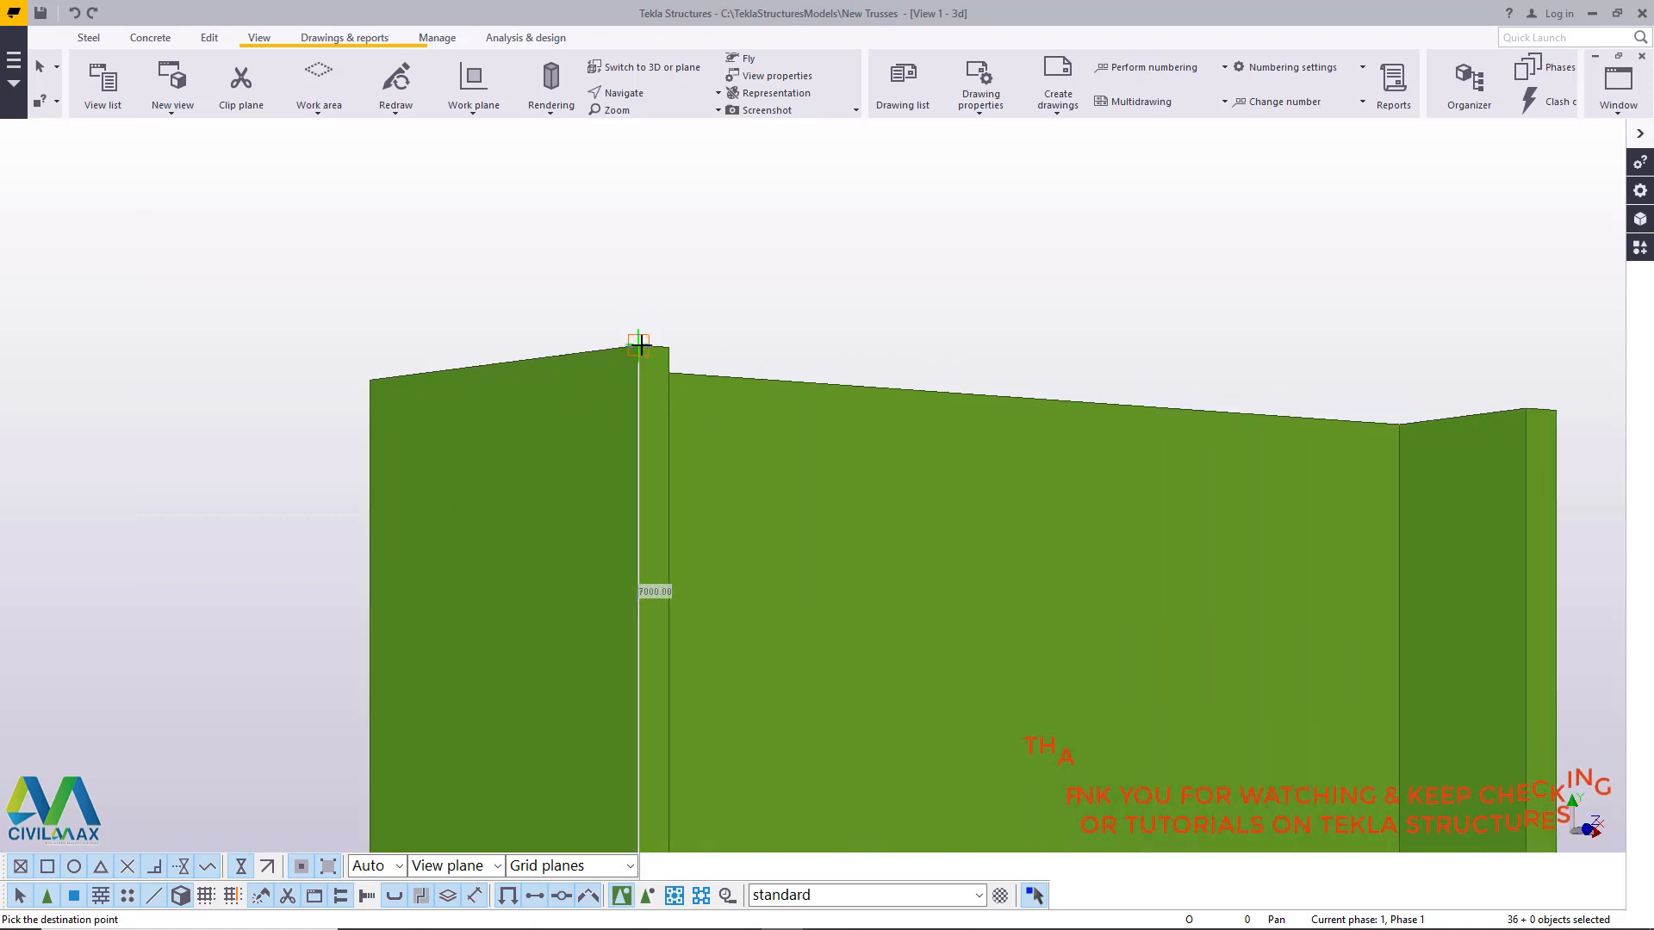
right_click(646, 333)
click(677, 347)
- Examine the copied truss's seating on both column tops and the original truss at the column bases
scroll(555, 454, down, 10)
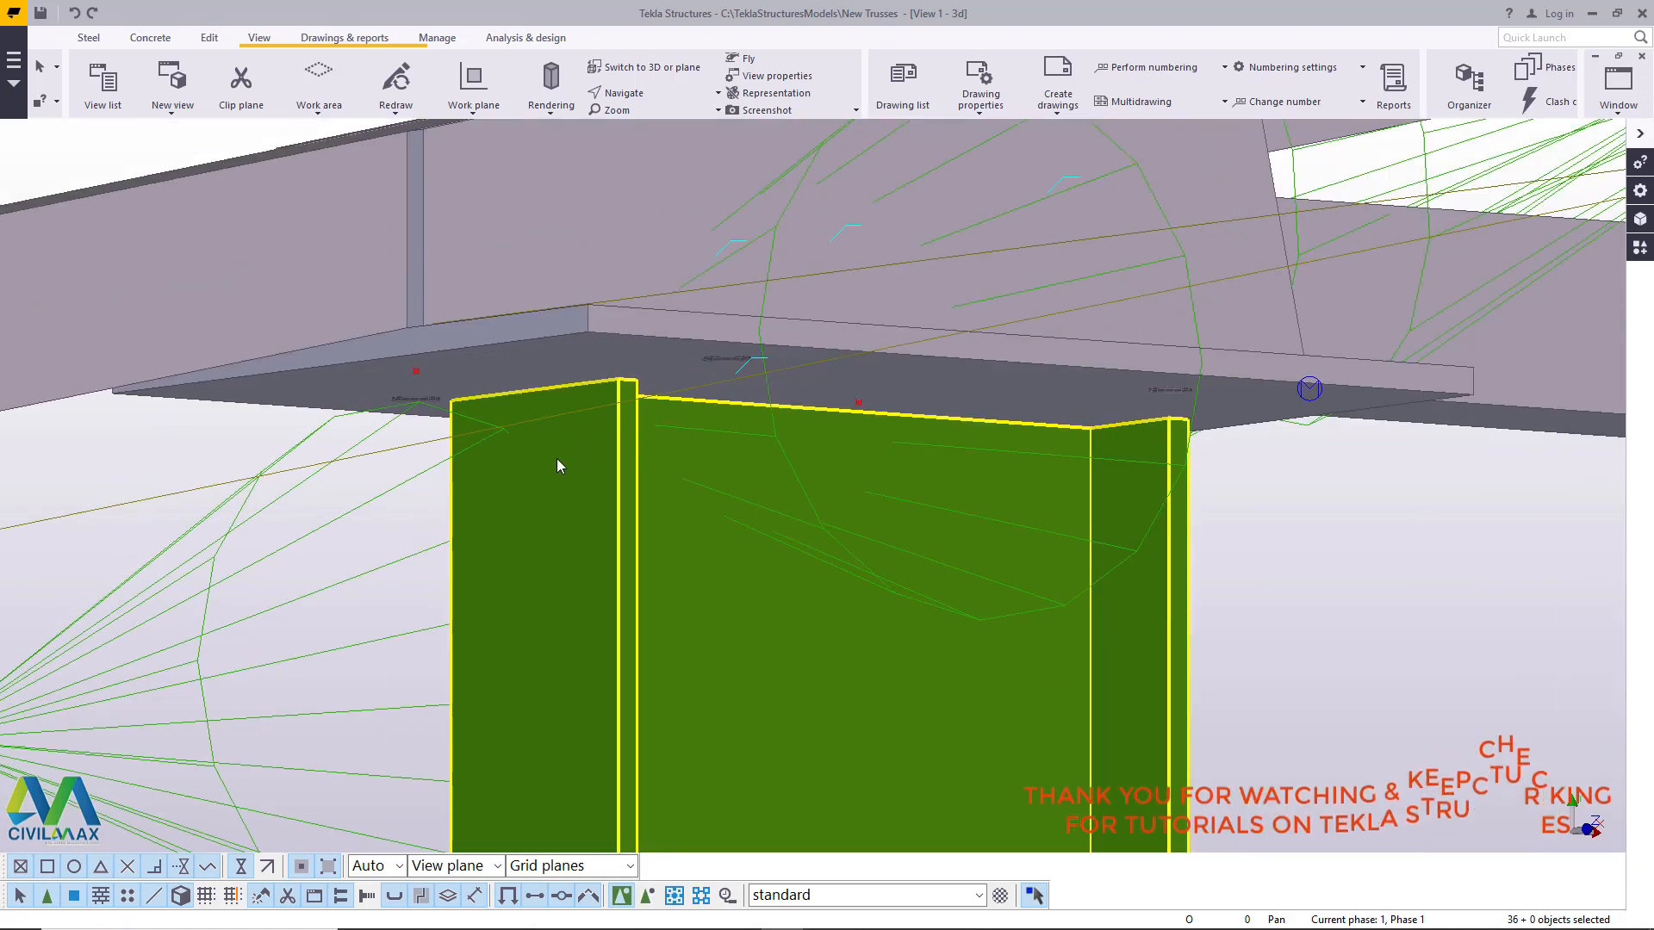
scroll(531, 457, down, 5)
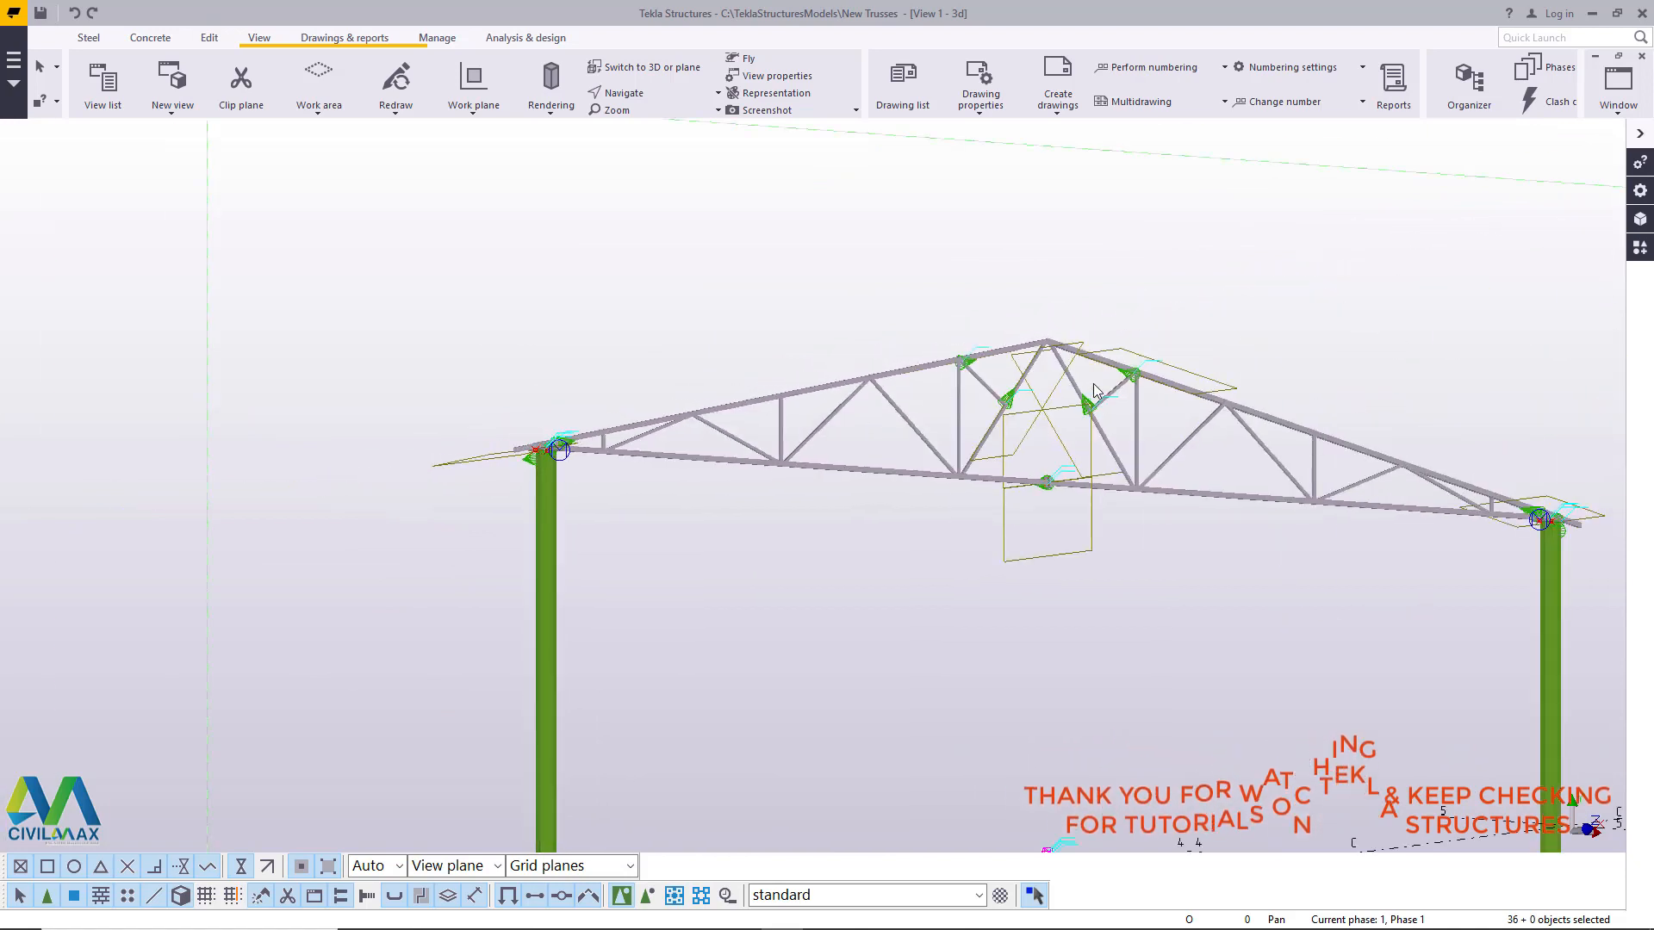
scroll(1083, 379, up, 2)
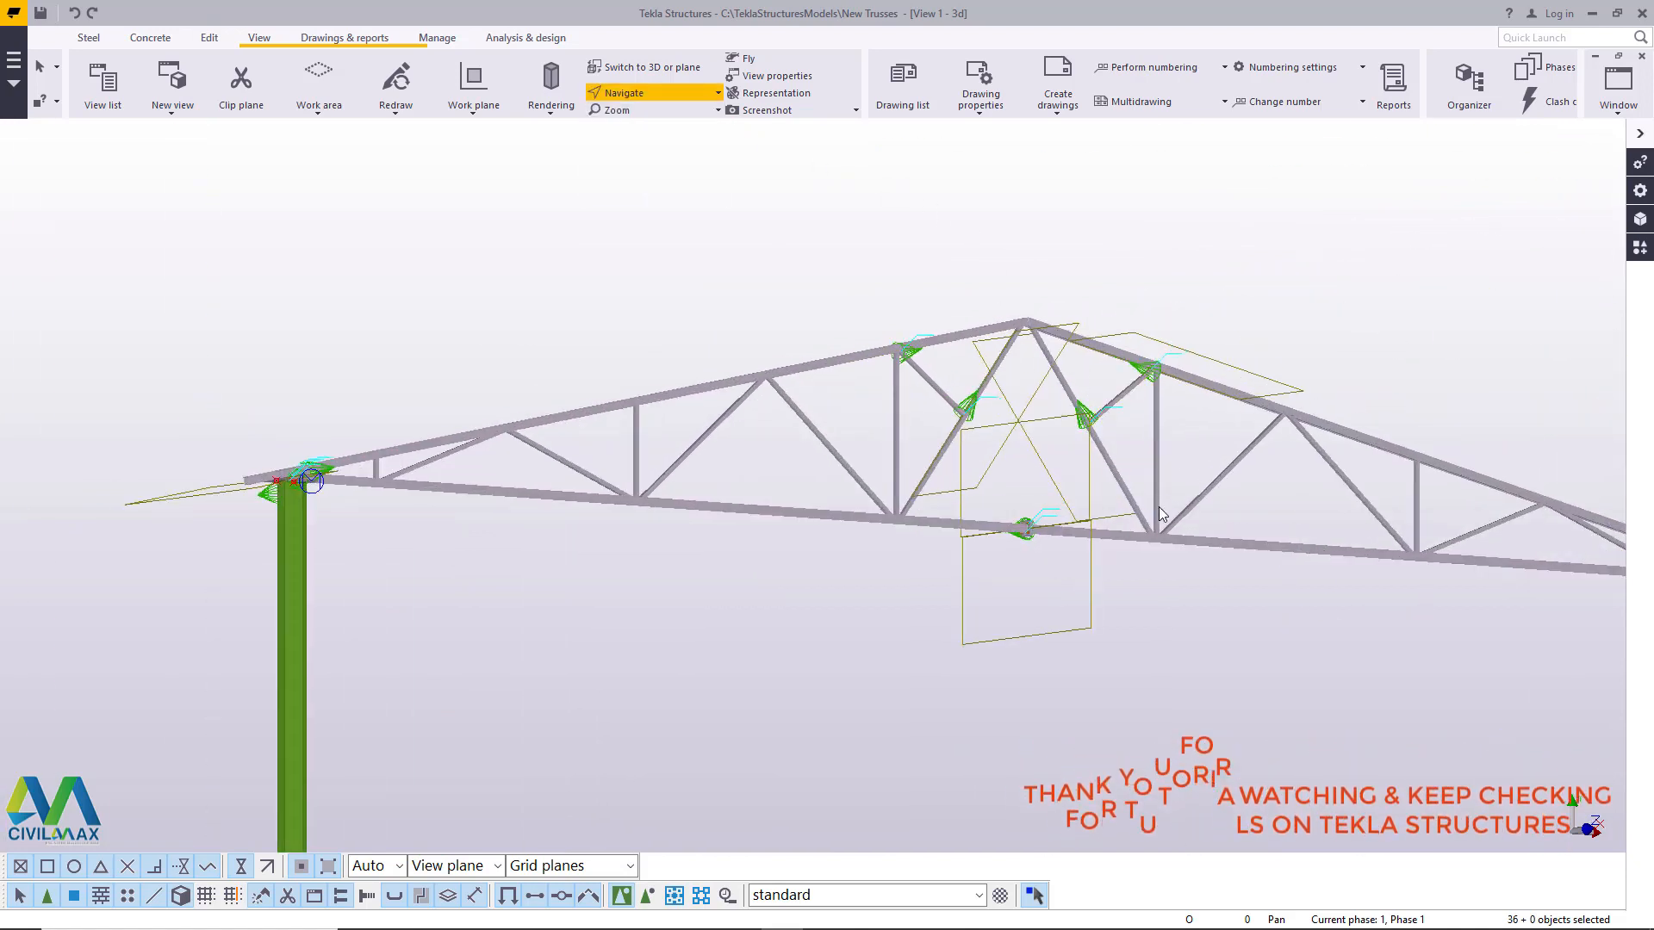
ctrl+middle_drag(1154, 514, 1113, 543)
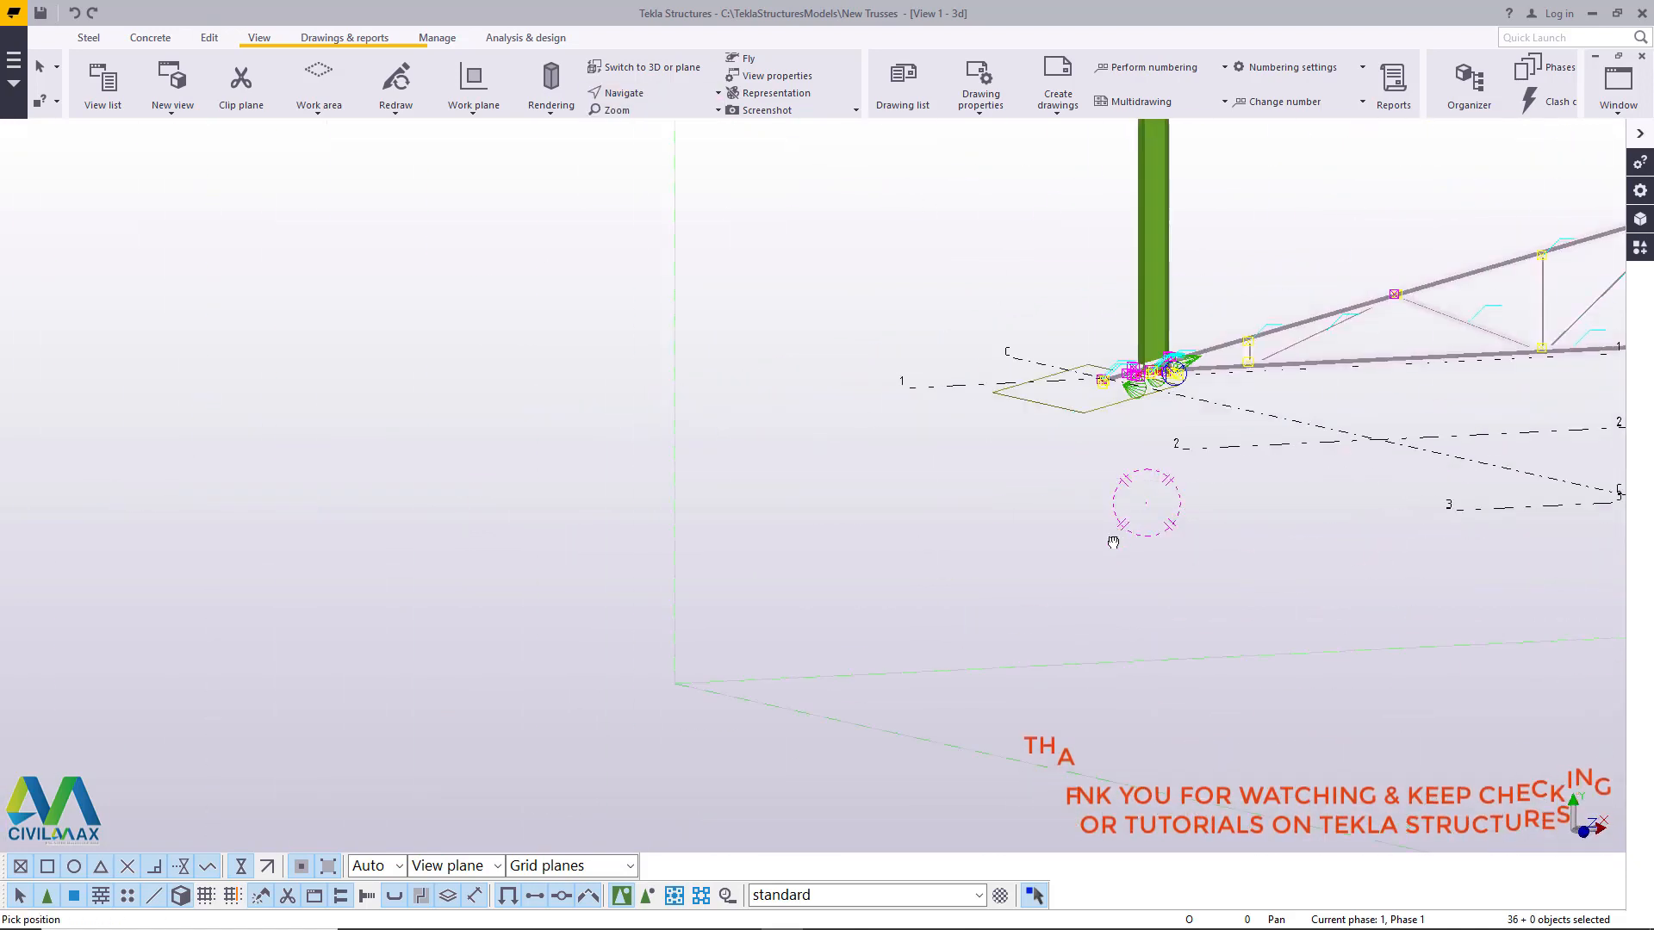
scroll(579, 627, down, 3)
middle_drag(1059, 264, 918, 418)
scroll(918, 418, up, 4)
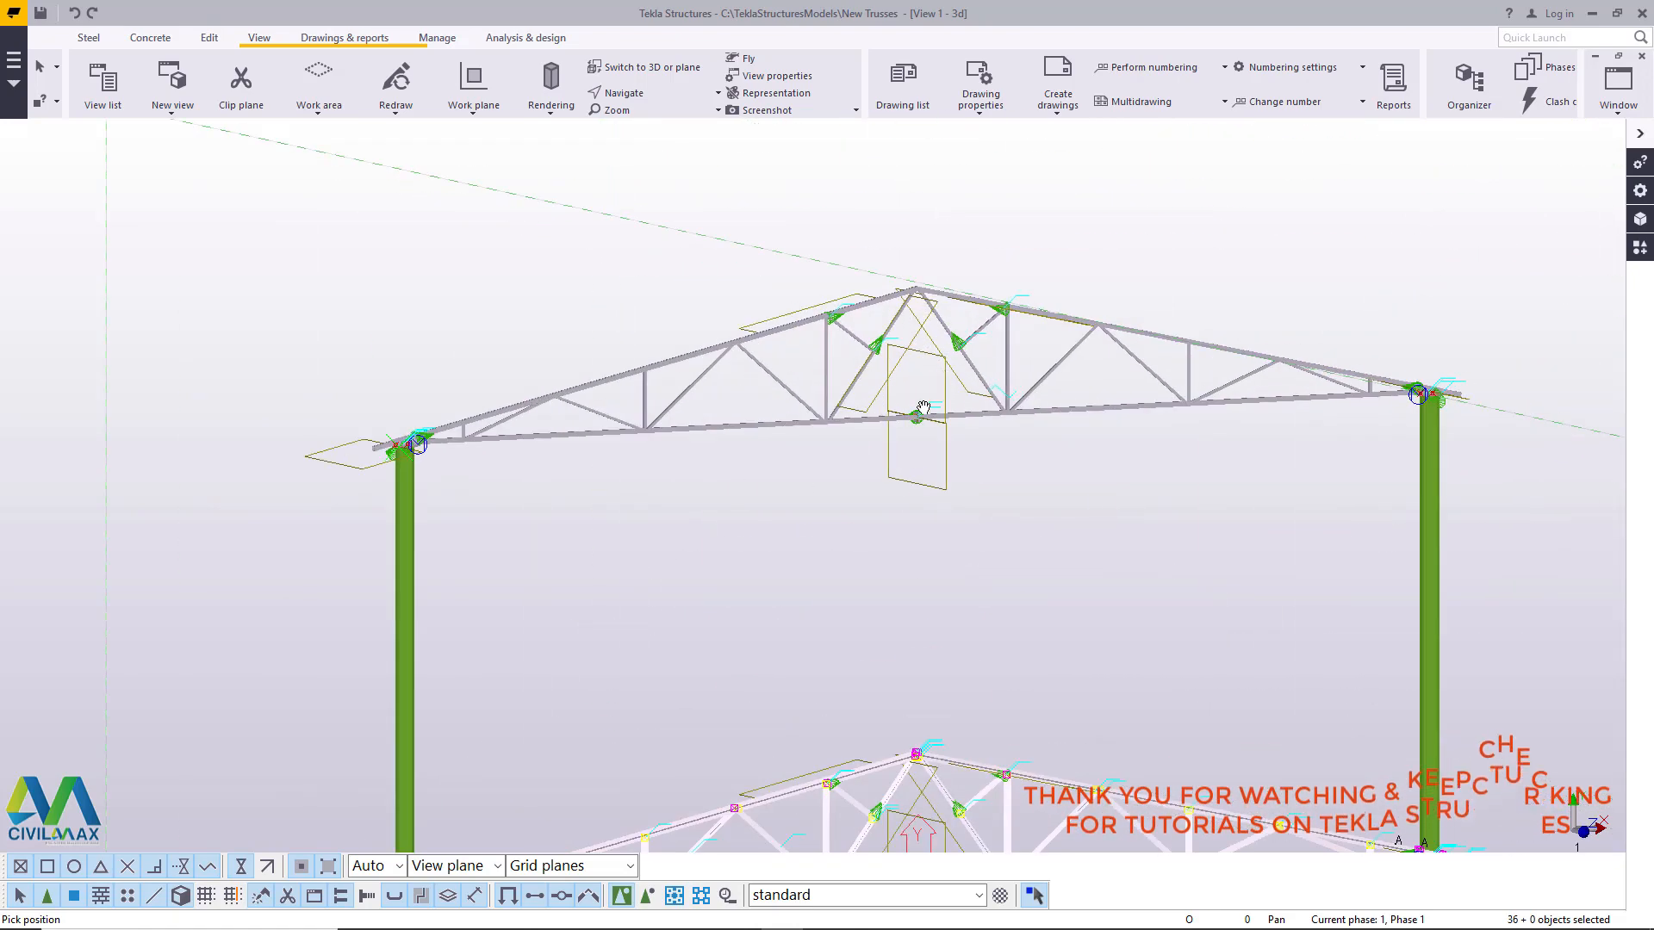
- Compare the copied truss's bottom-chord splice and apex joint with the bolted apex connection of the original truss
scroll(918, 418, up, 3)
right_click(926, 398)
click(962, 408)
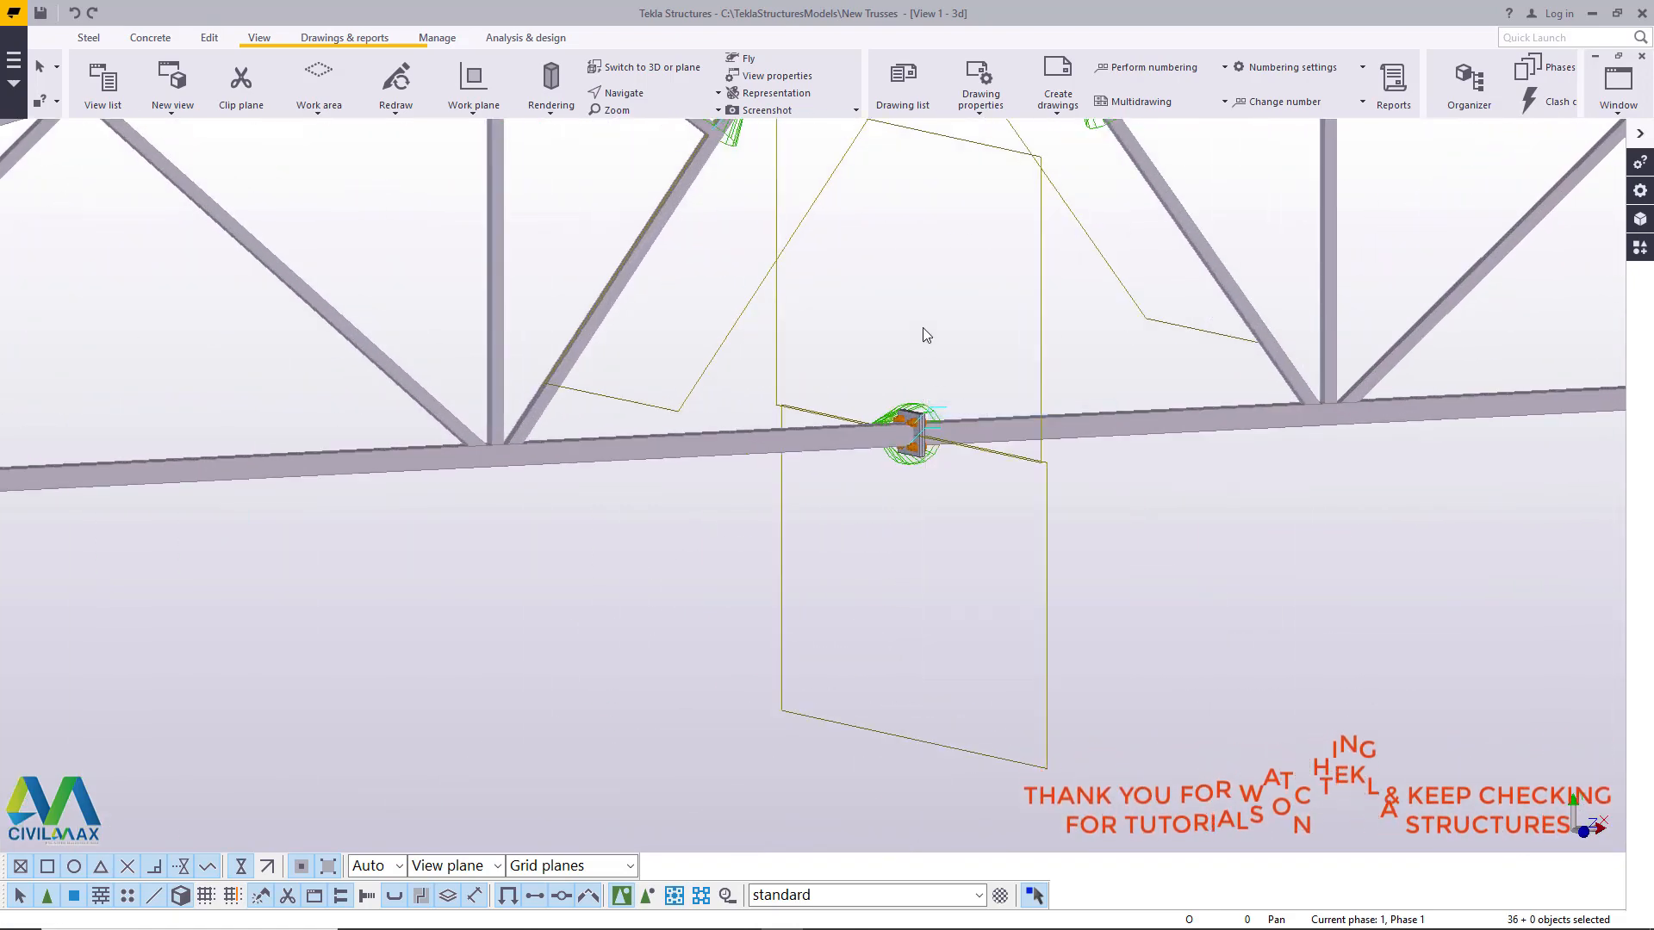
click(967, 377)
scroll(692, 512, down, 3)
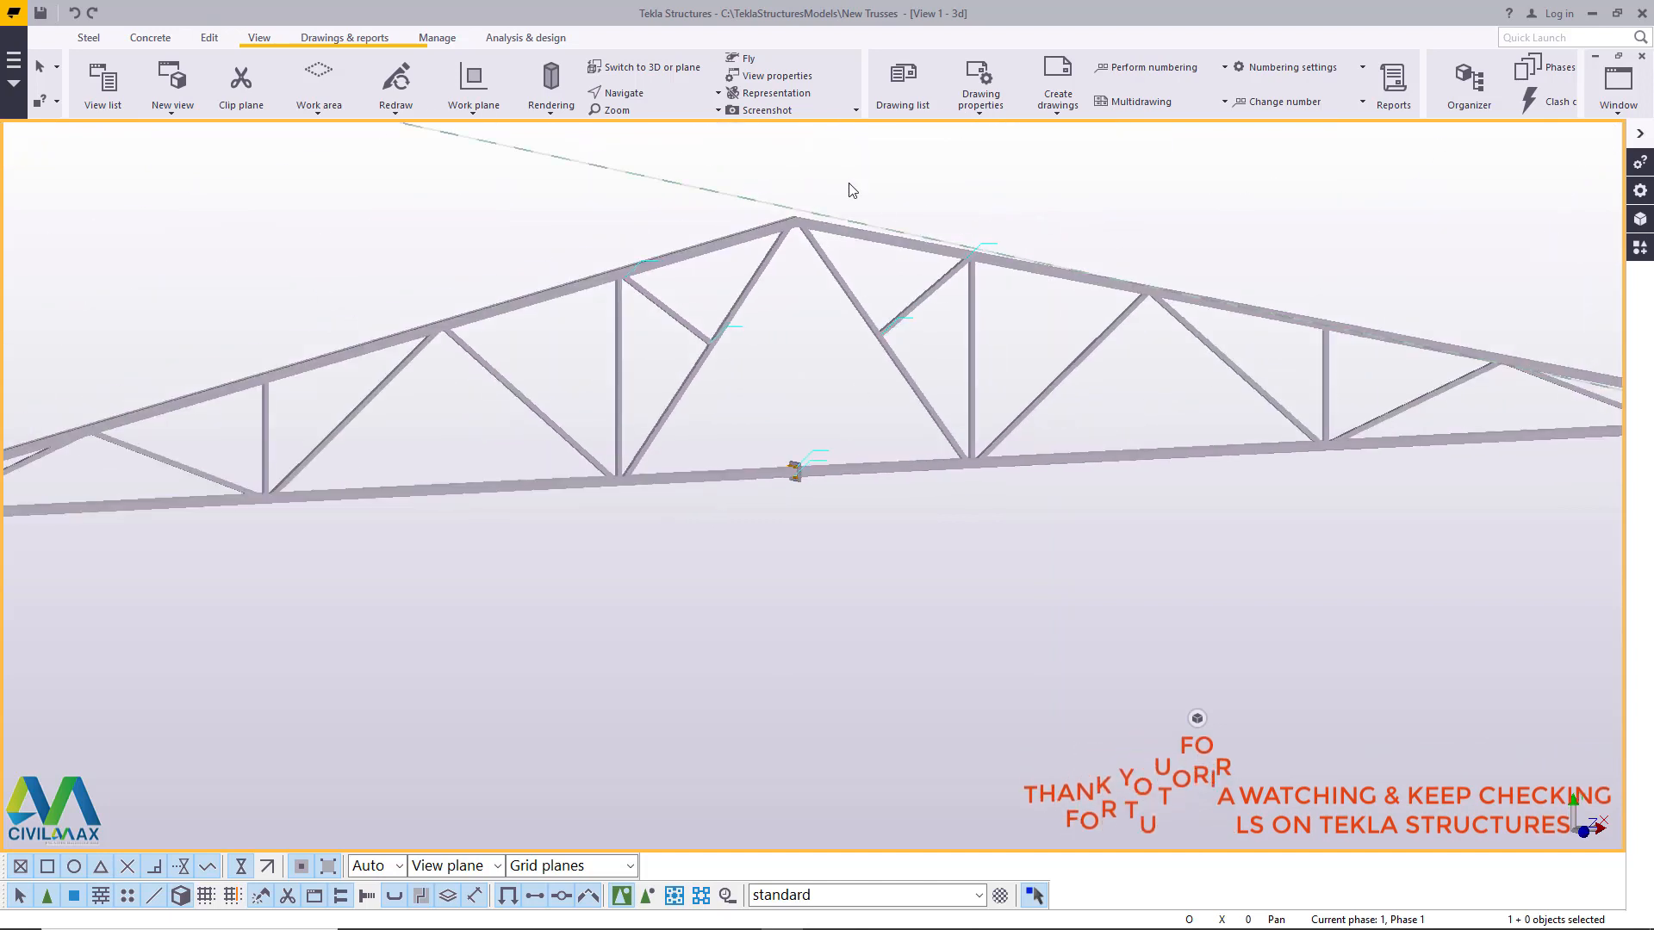
ctrl+middle_drag(973, 456, 803, 508)
scroll(931, 343, down, 2)
scroll(894, 355, down, 2)
scroll(894, 618, up, 10)
scroll(825, 679, up, 2)
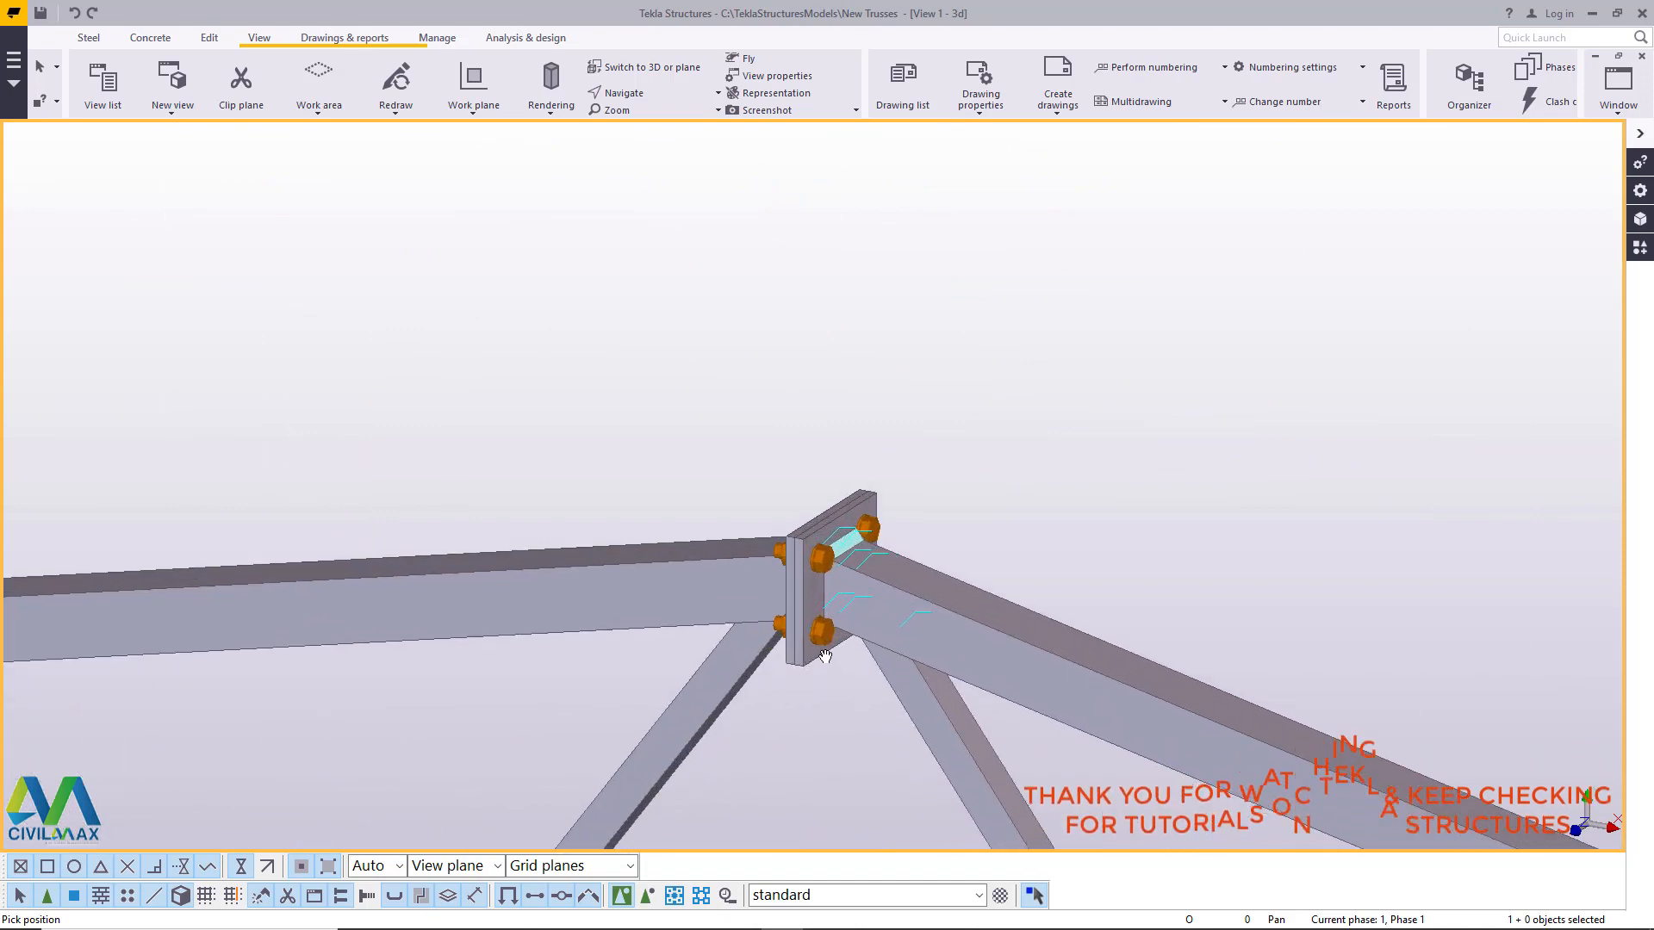
scroll(775, 595, down, 3)
scroll(819, 613, up, 4)
right_click(969, 251)
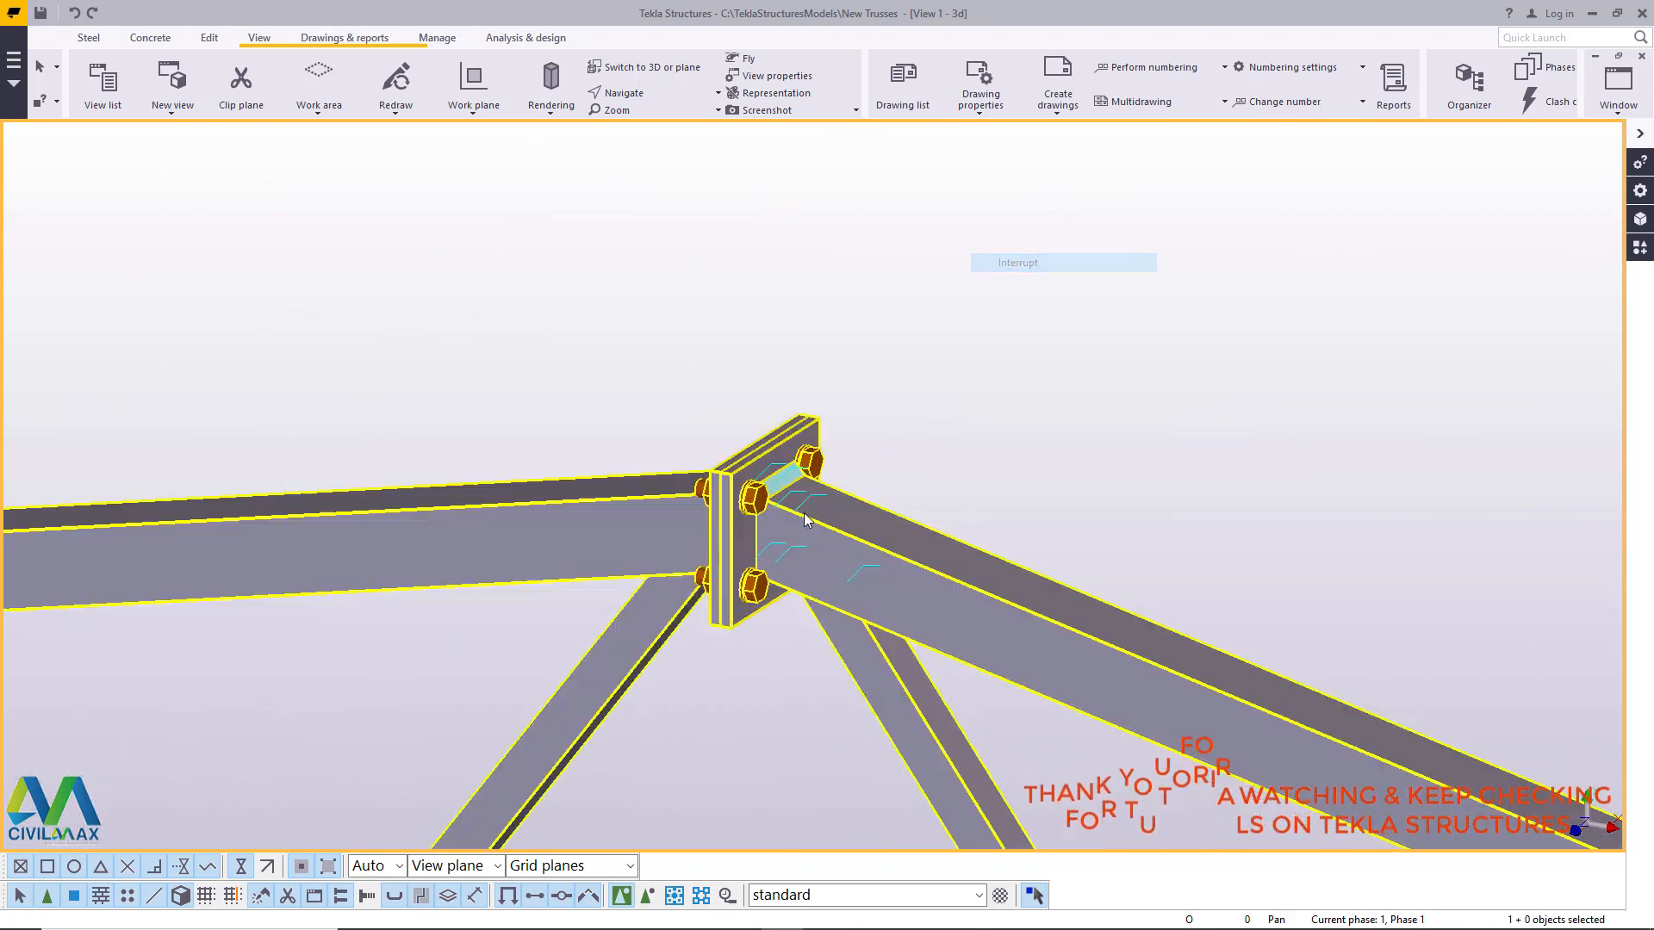
scroll(879, 379, down, 4)
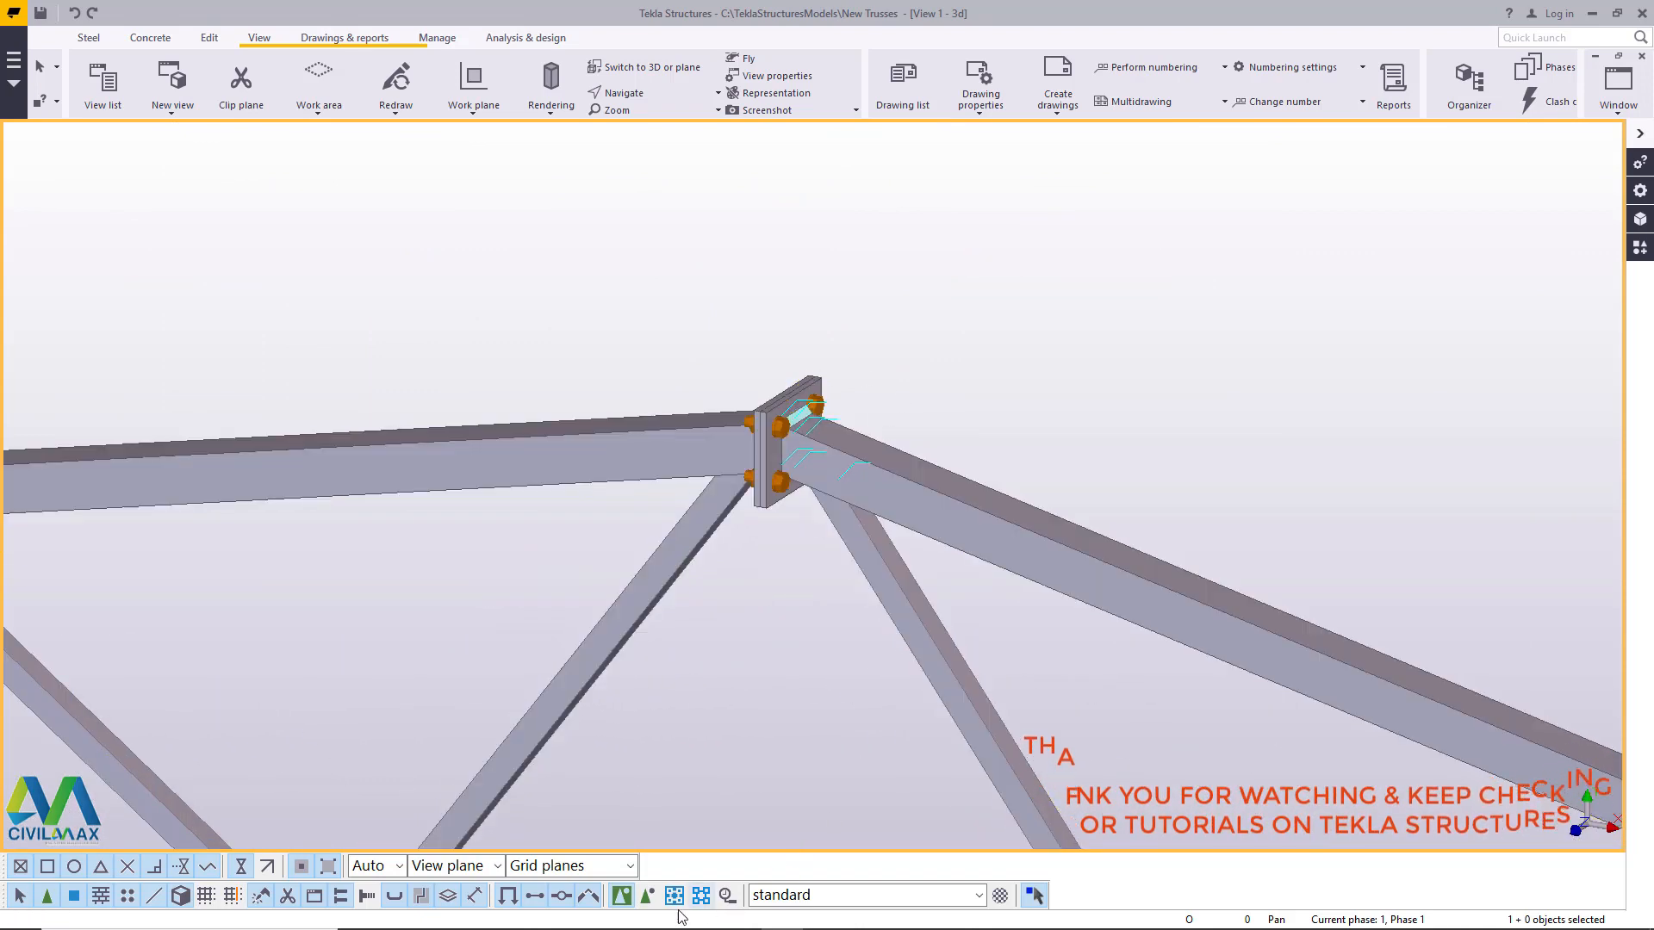
scroll(905, 370, down, 10)
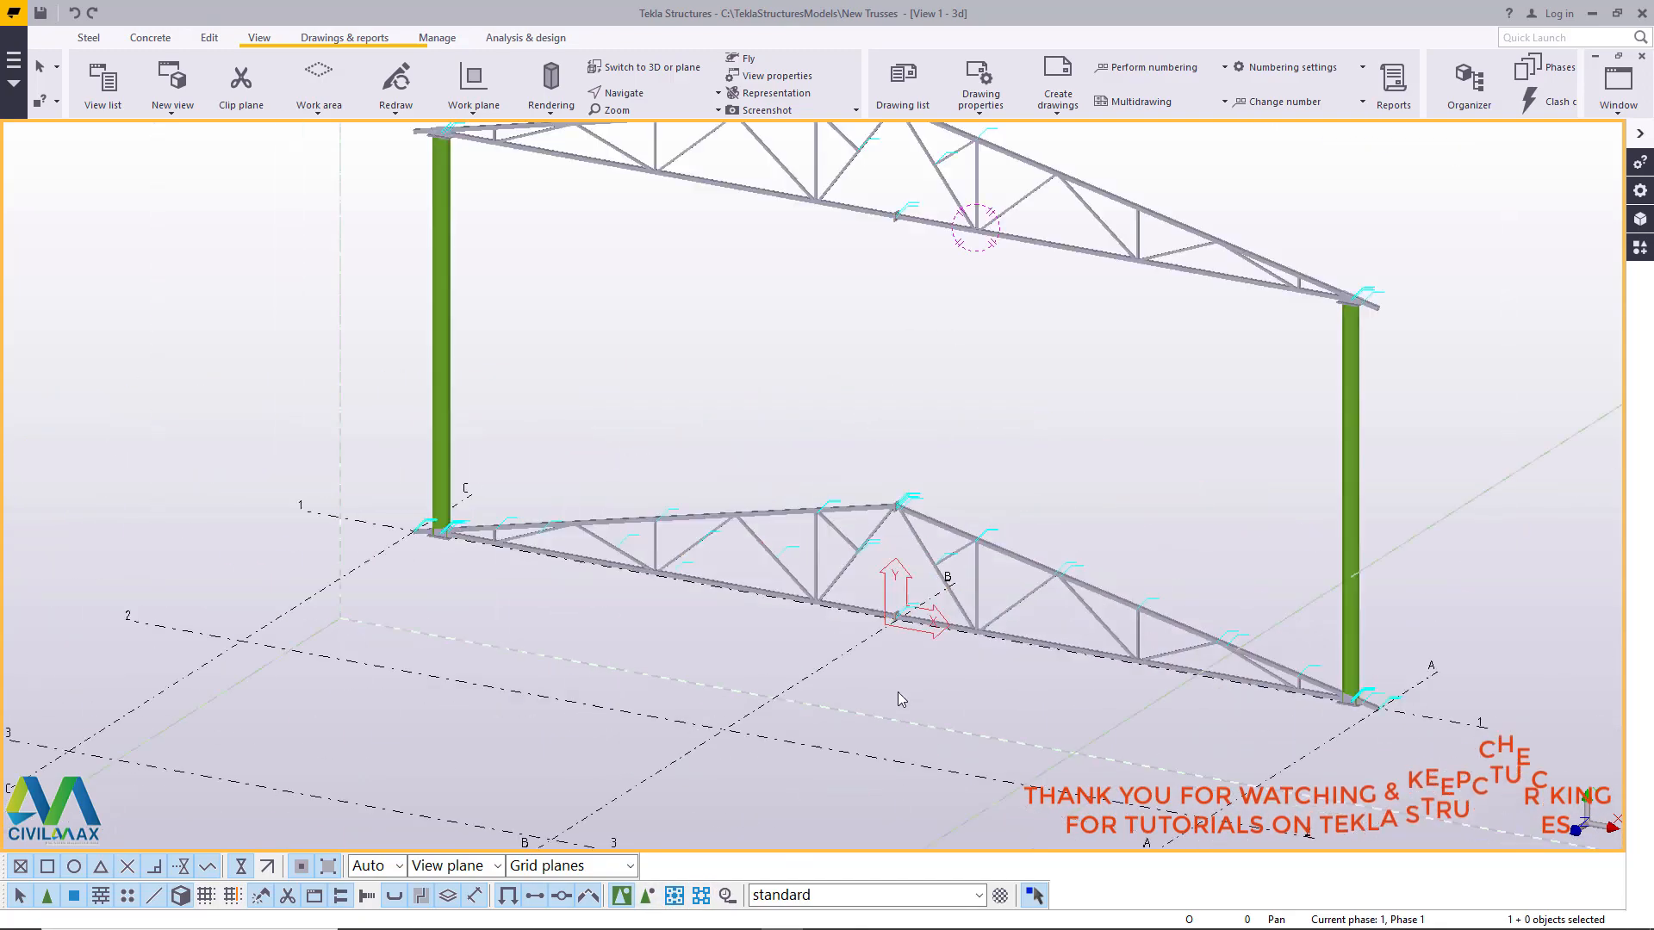
scroll(887, 419, up, 8)
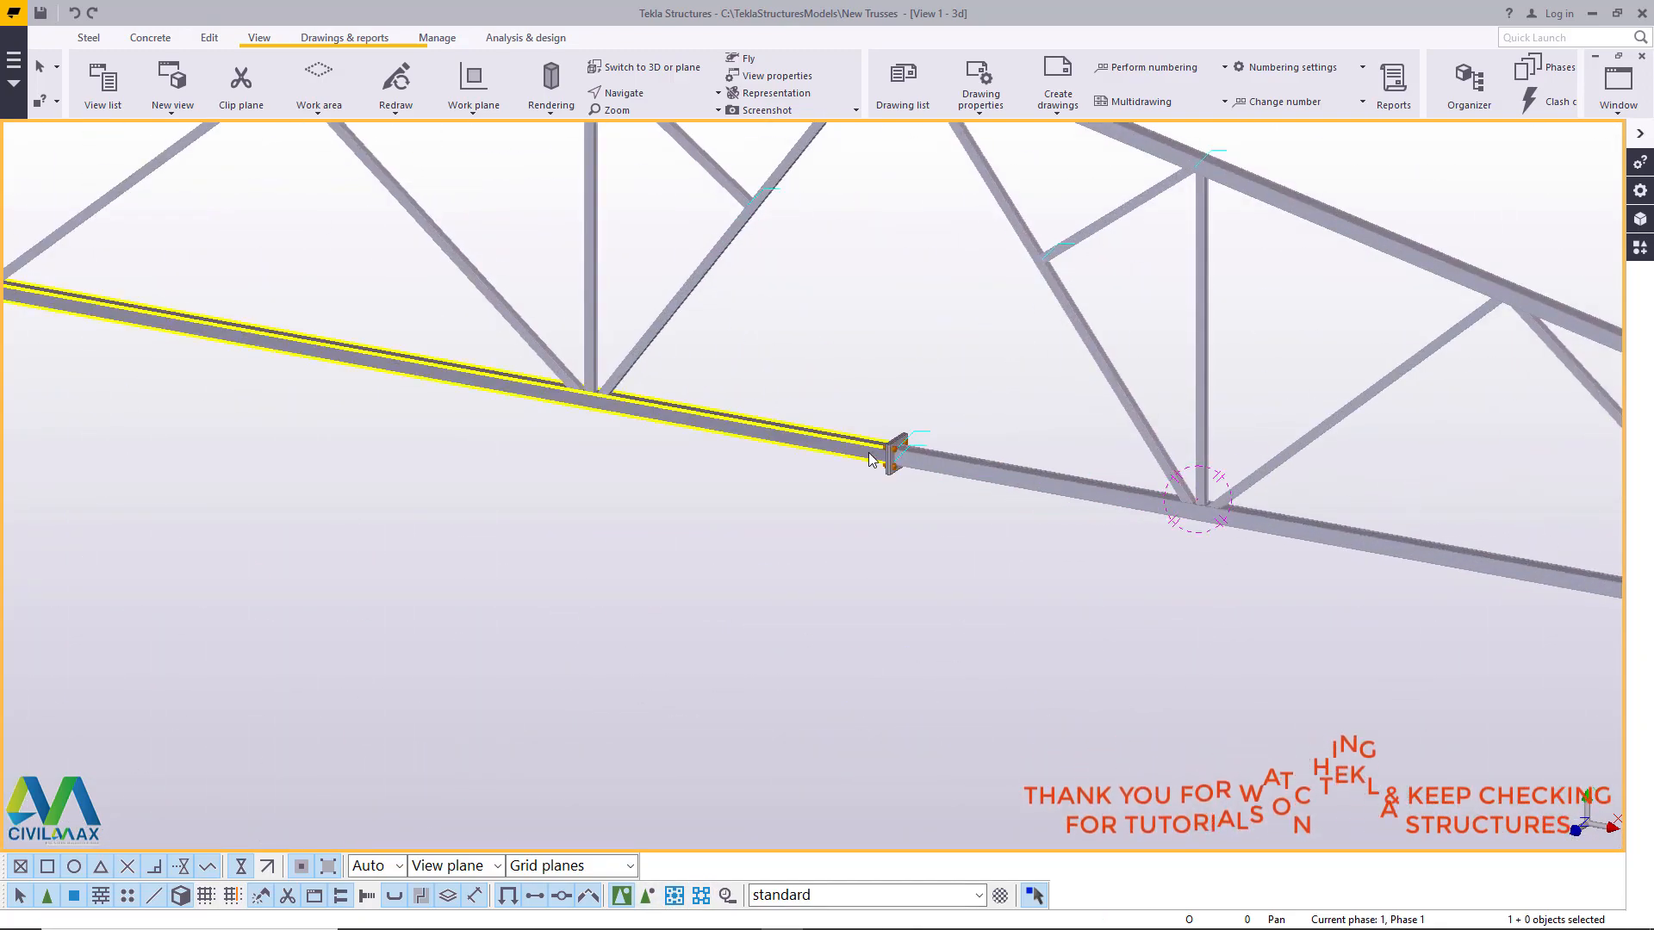
- Copy the original truss's apex end plates and bolts to the raised truss, using the upper-edge midpoint of the top chord's end at grid A as reference
scroll(834, 372, down, 5)
scroll(849, 788, up, 8)
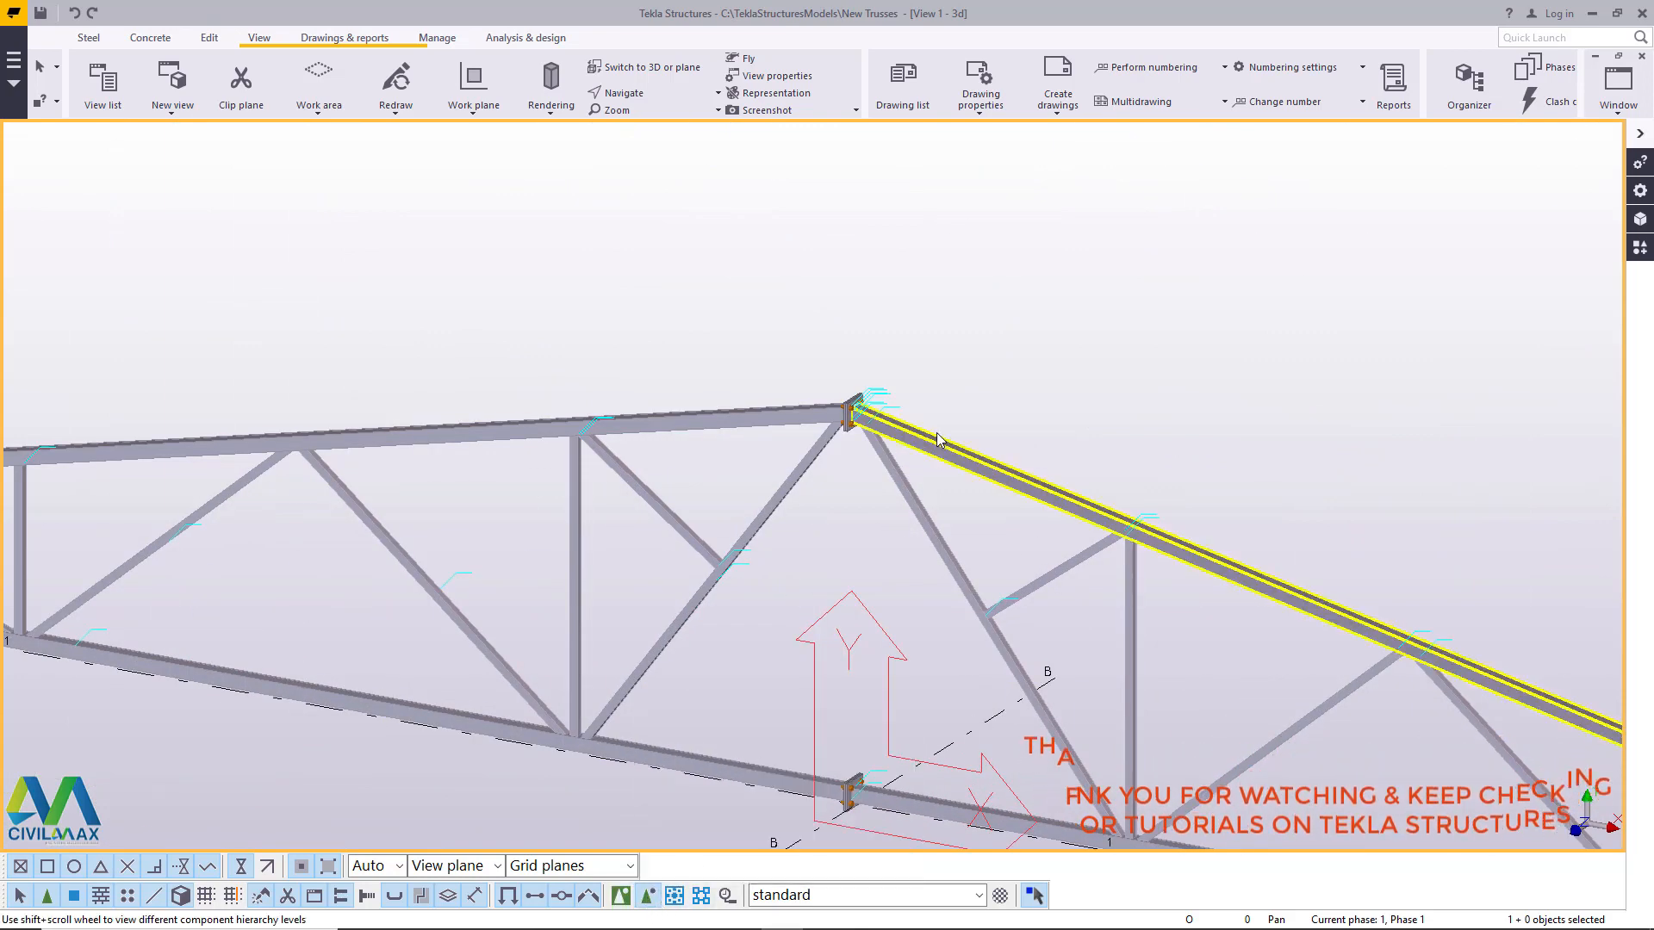
scroll(858, 426, up, 5)
scroll(826, 388, up, 4)
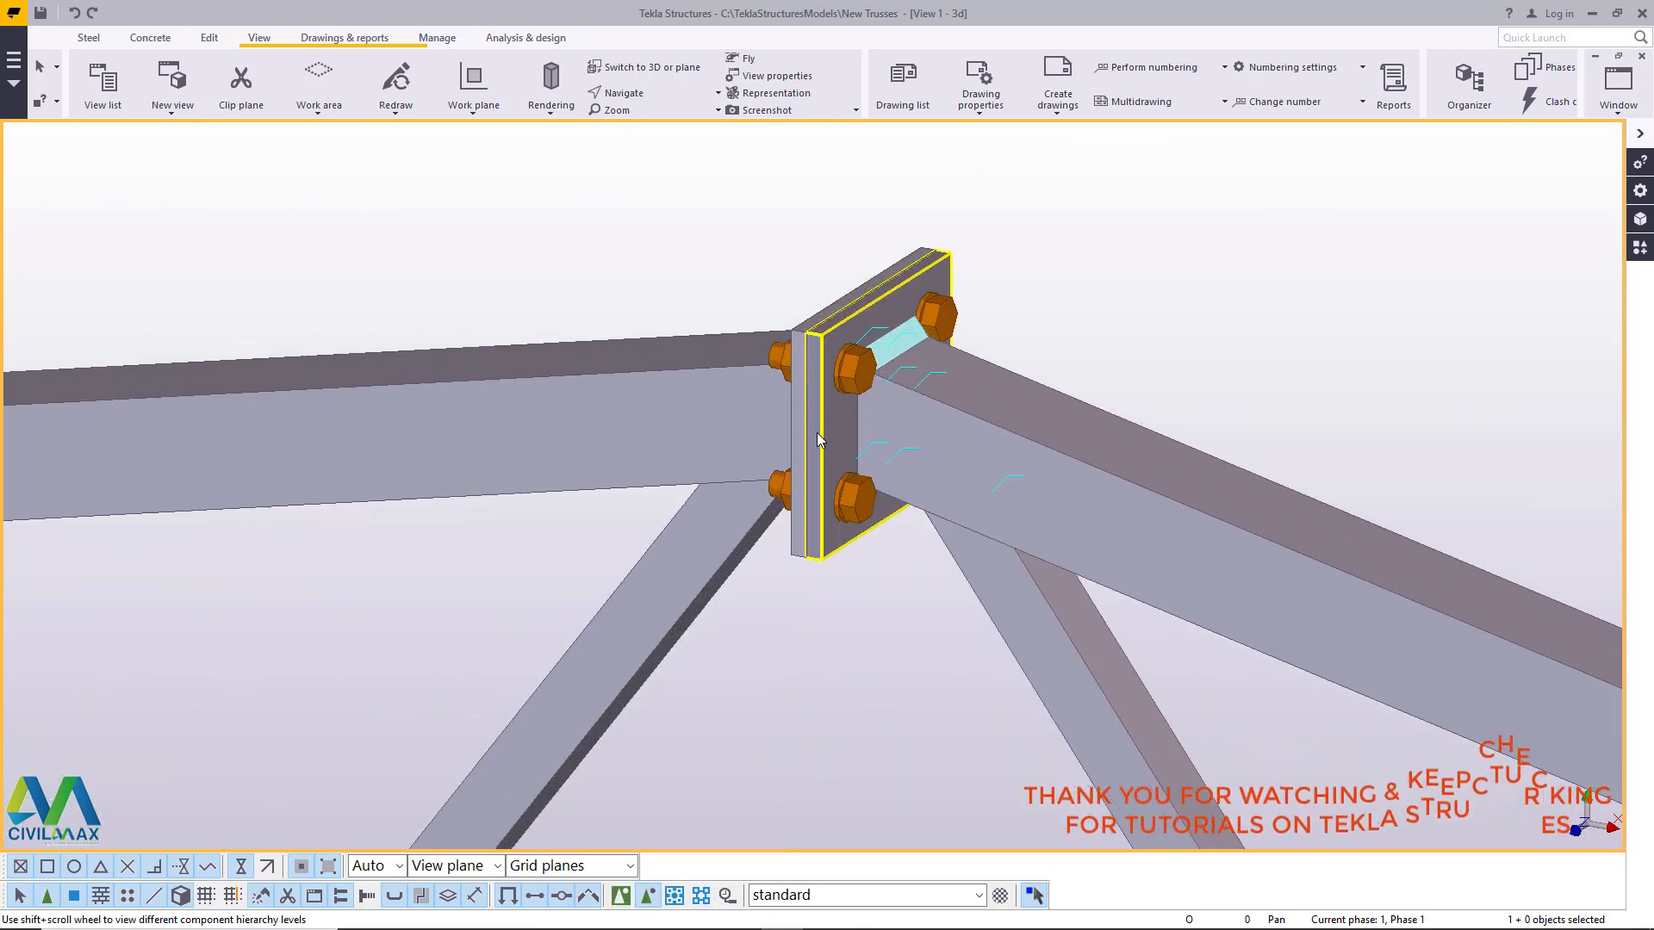
click(853, 379)
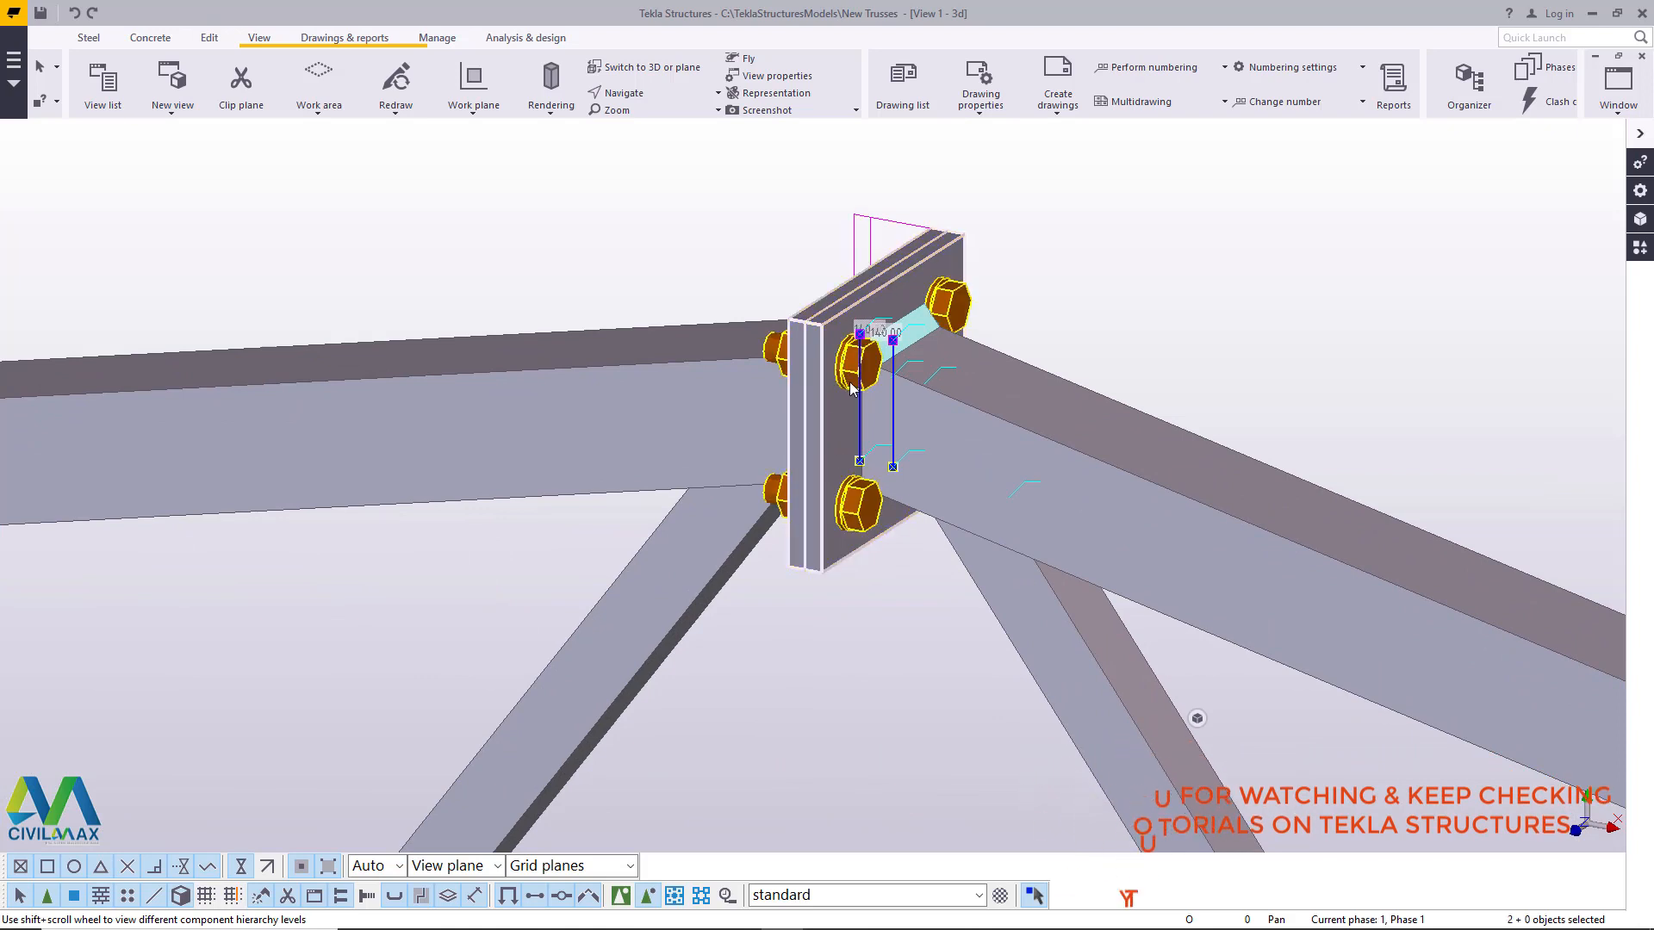
right_click(652, 241)
click(683, 267)
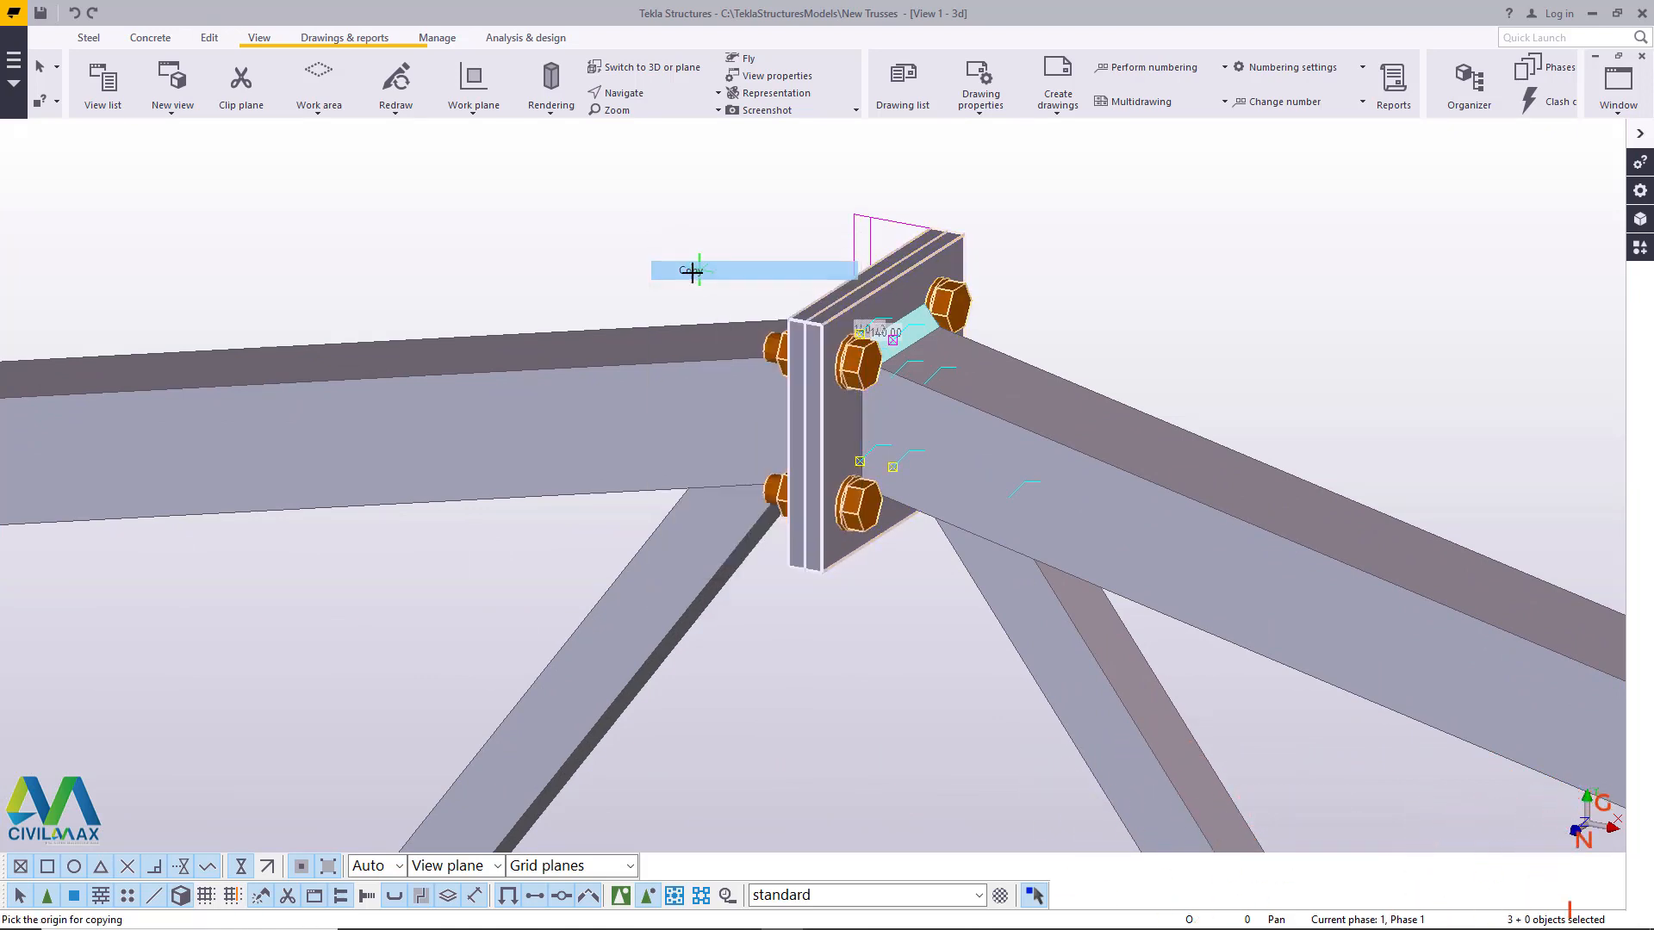
scroll(665, 310, down, 5)
scroll(699, 371, down, 10)
scroll(1150, 590, up, 7)
scroll(966, 529, up, 10)
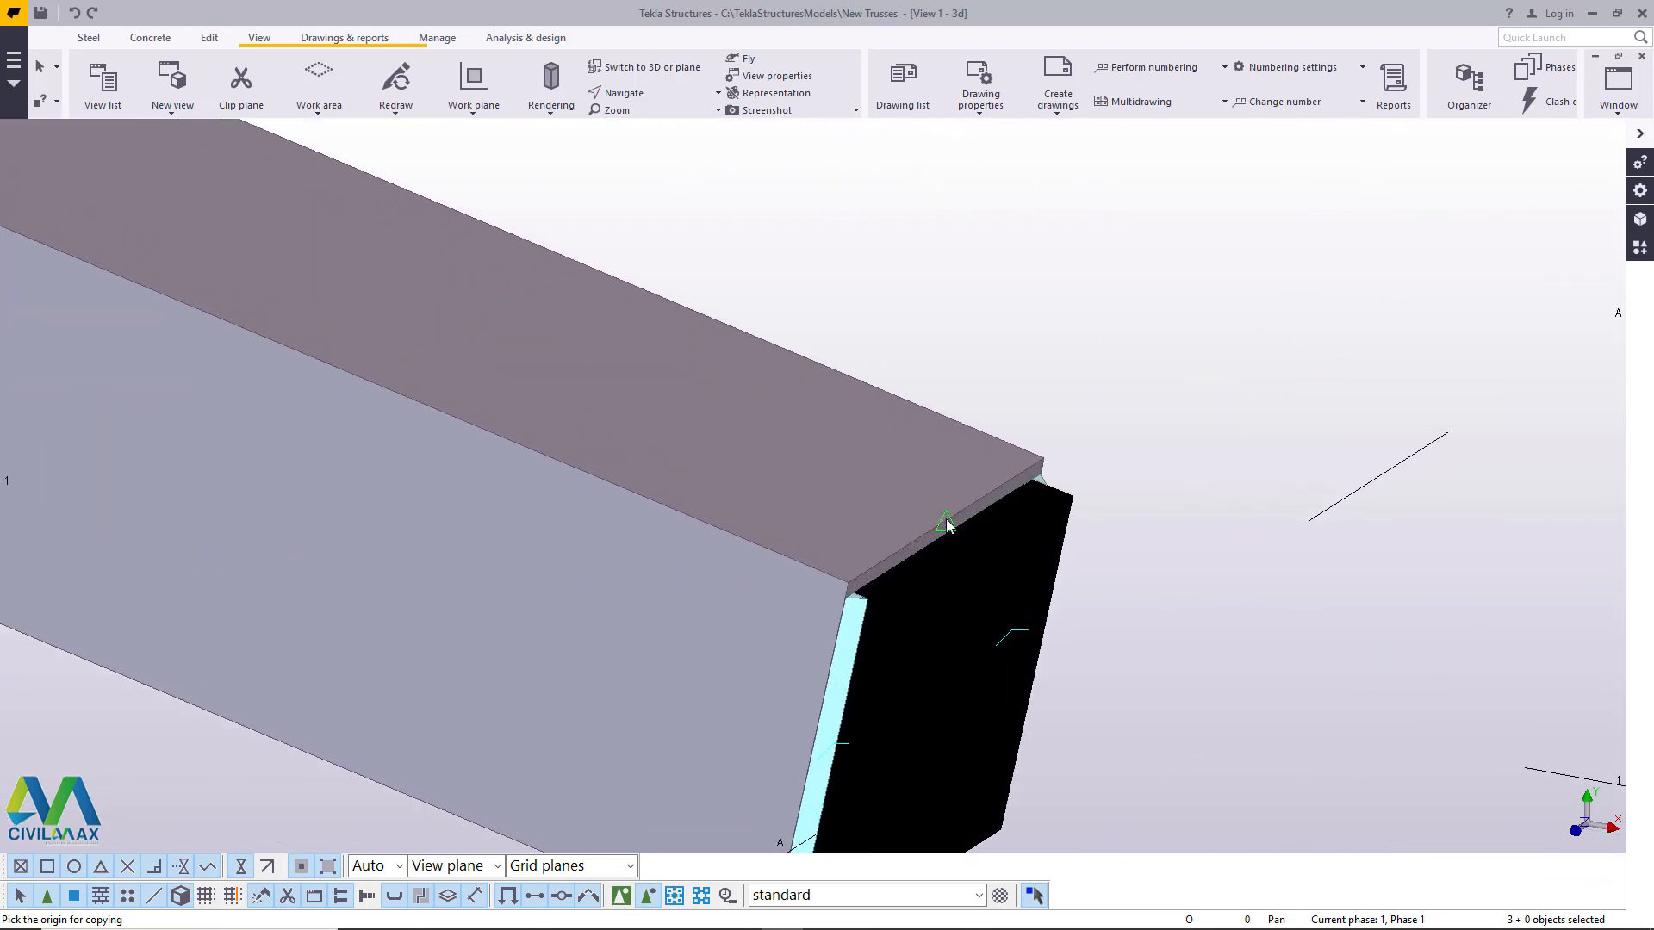
click(945, 520)
scroll(913, 551, down, 10)
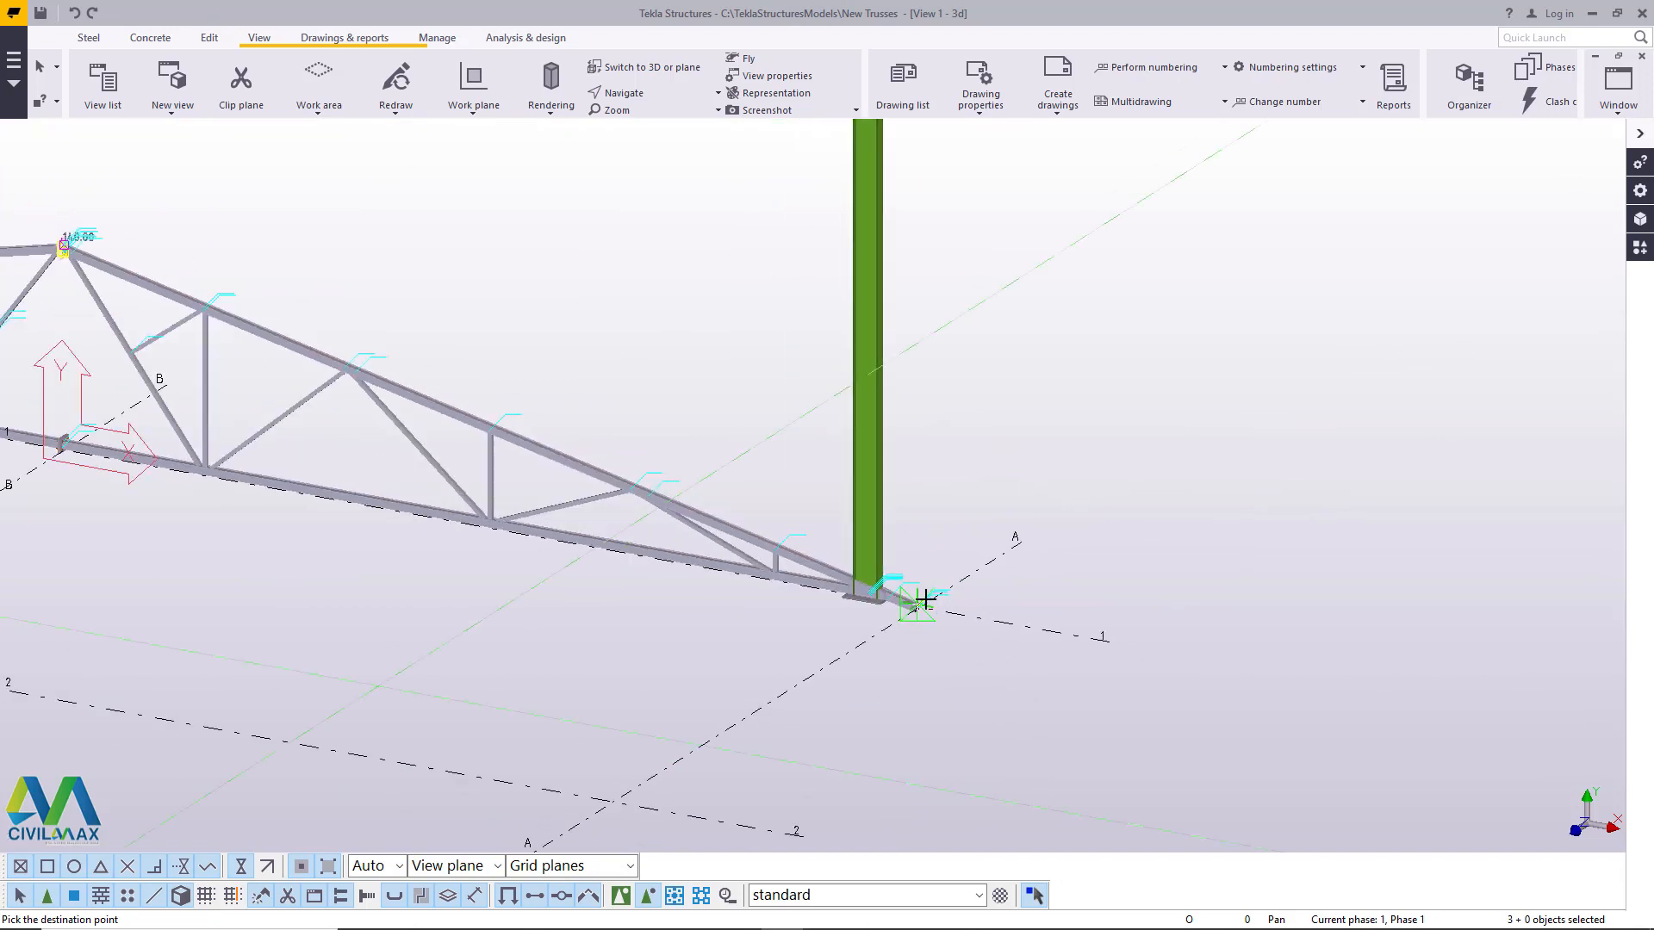
scroll(924, 603, down, 5)
scroll(934, 327, up, 12)
scroll(904, 340, up, 8)
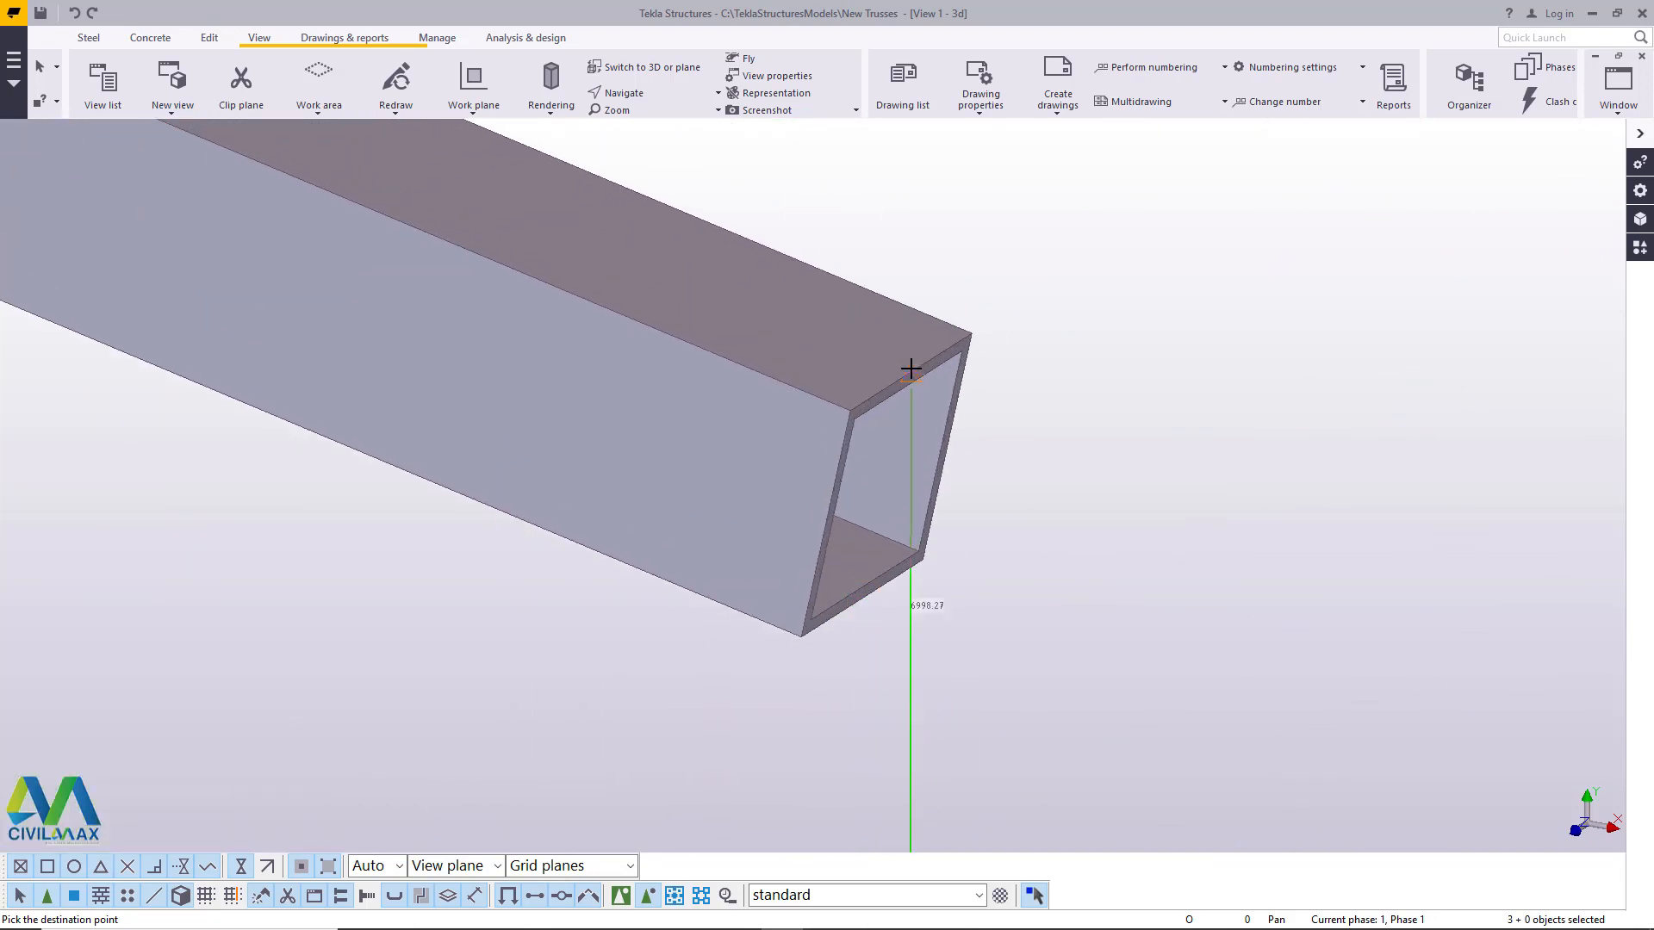
click(1193, 293)
scroll(1125, 494, down, 12)
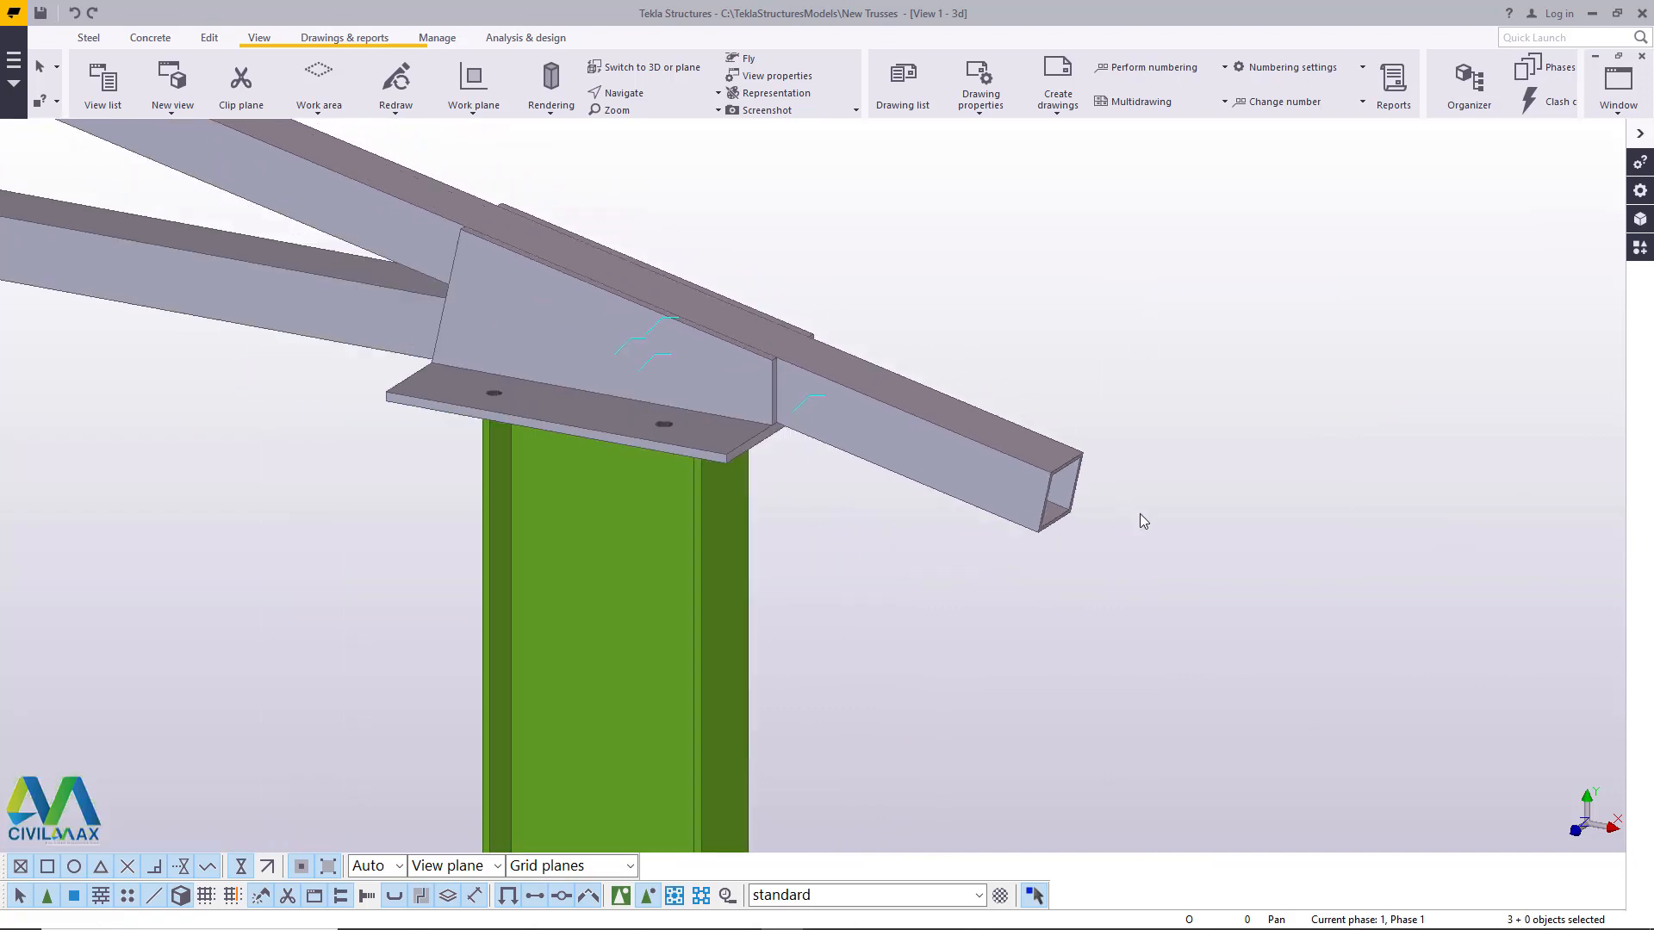
scroll(1131, 472, down, 3)
scroll(748, 221, up, 10)
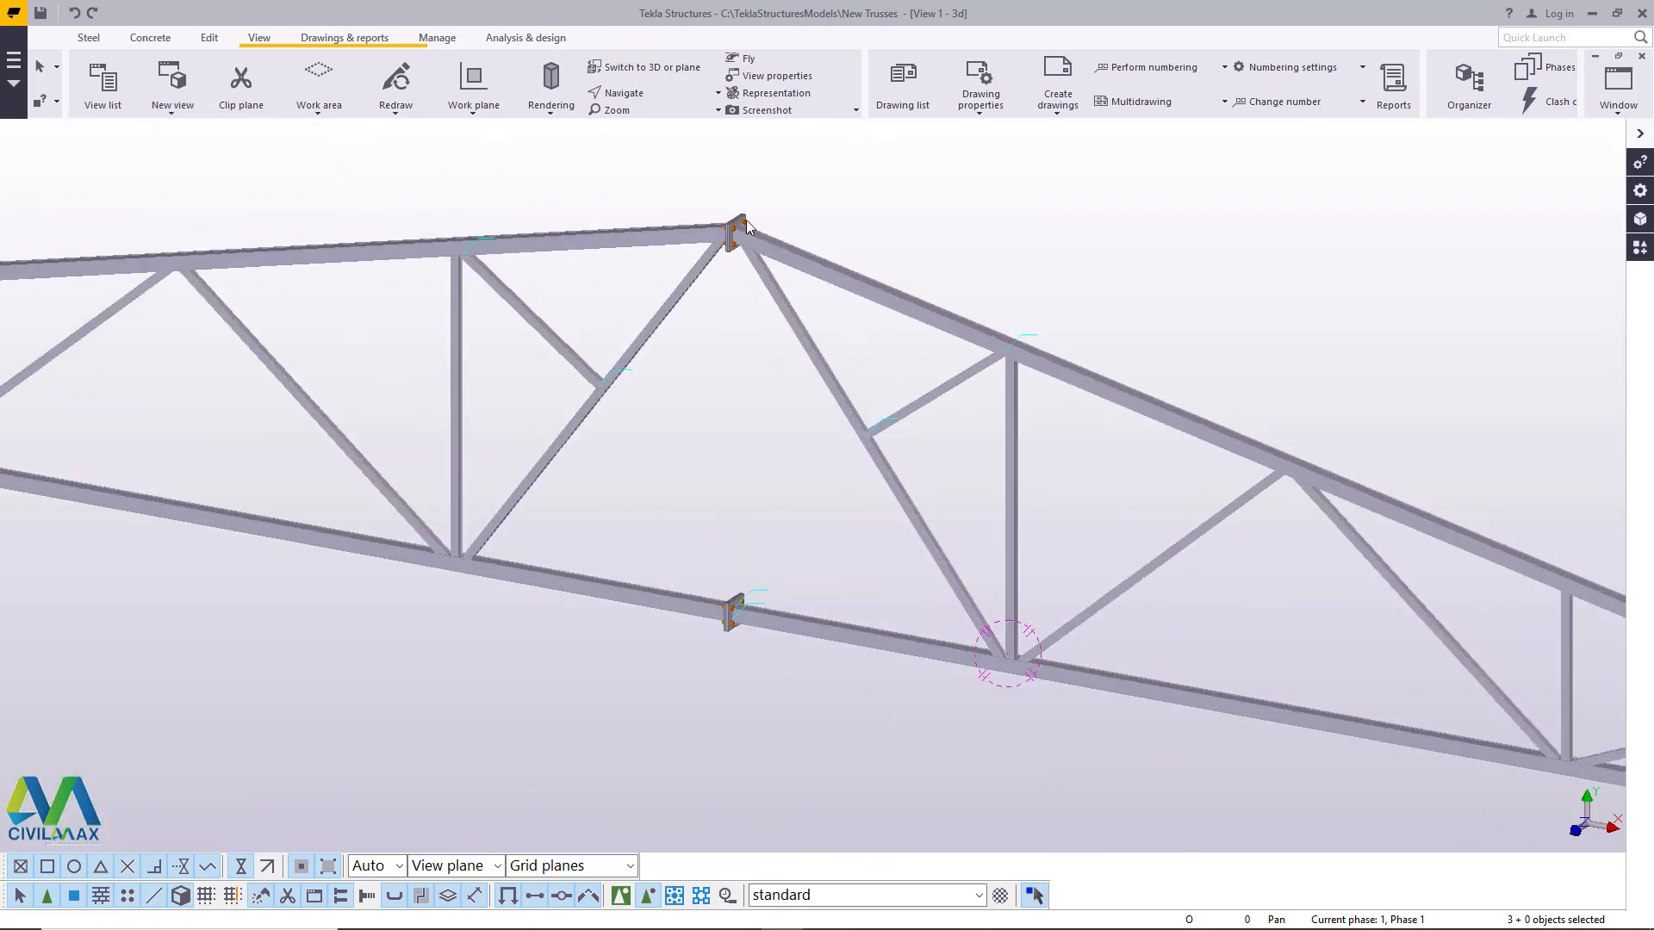
- Delete the original truss at the column bases together with its two short braces, keeping the column base plates
scroll(884, 291, down, 8)
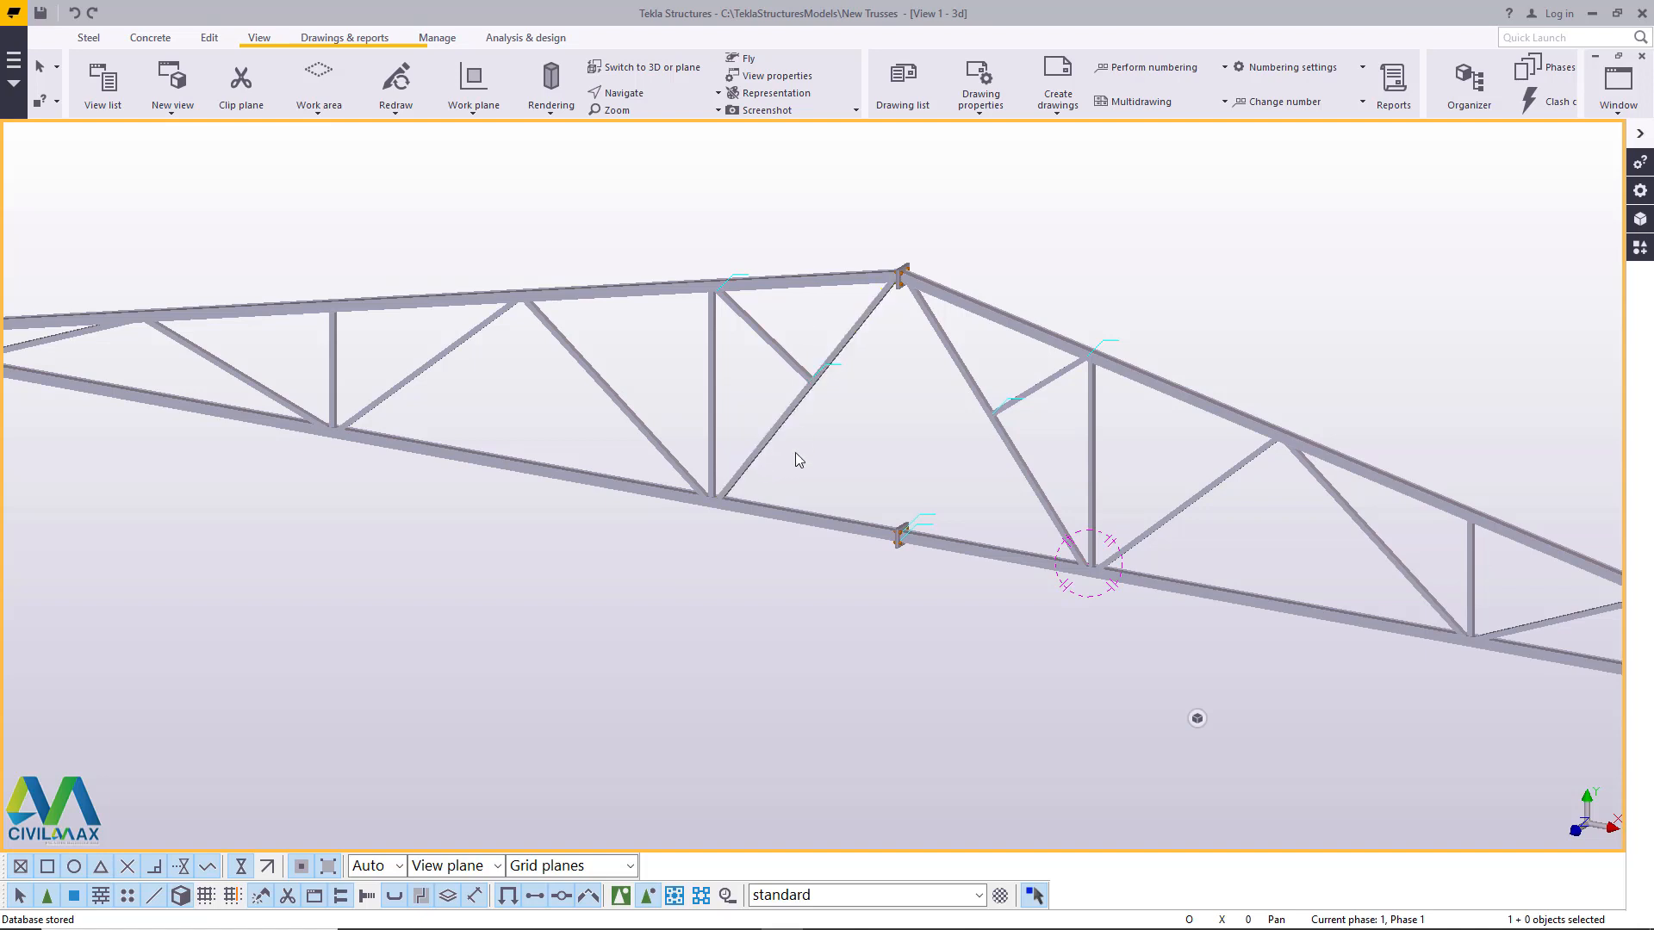
scroll(794, 462, down, 6)
scroll(842, 565, up, 3)
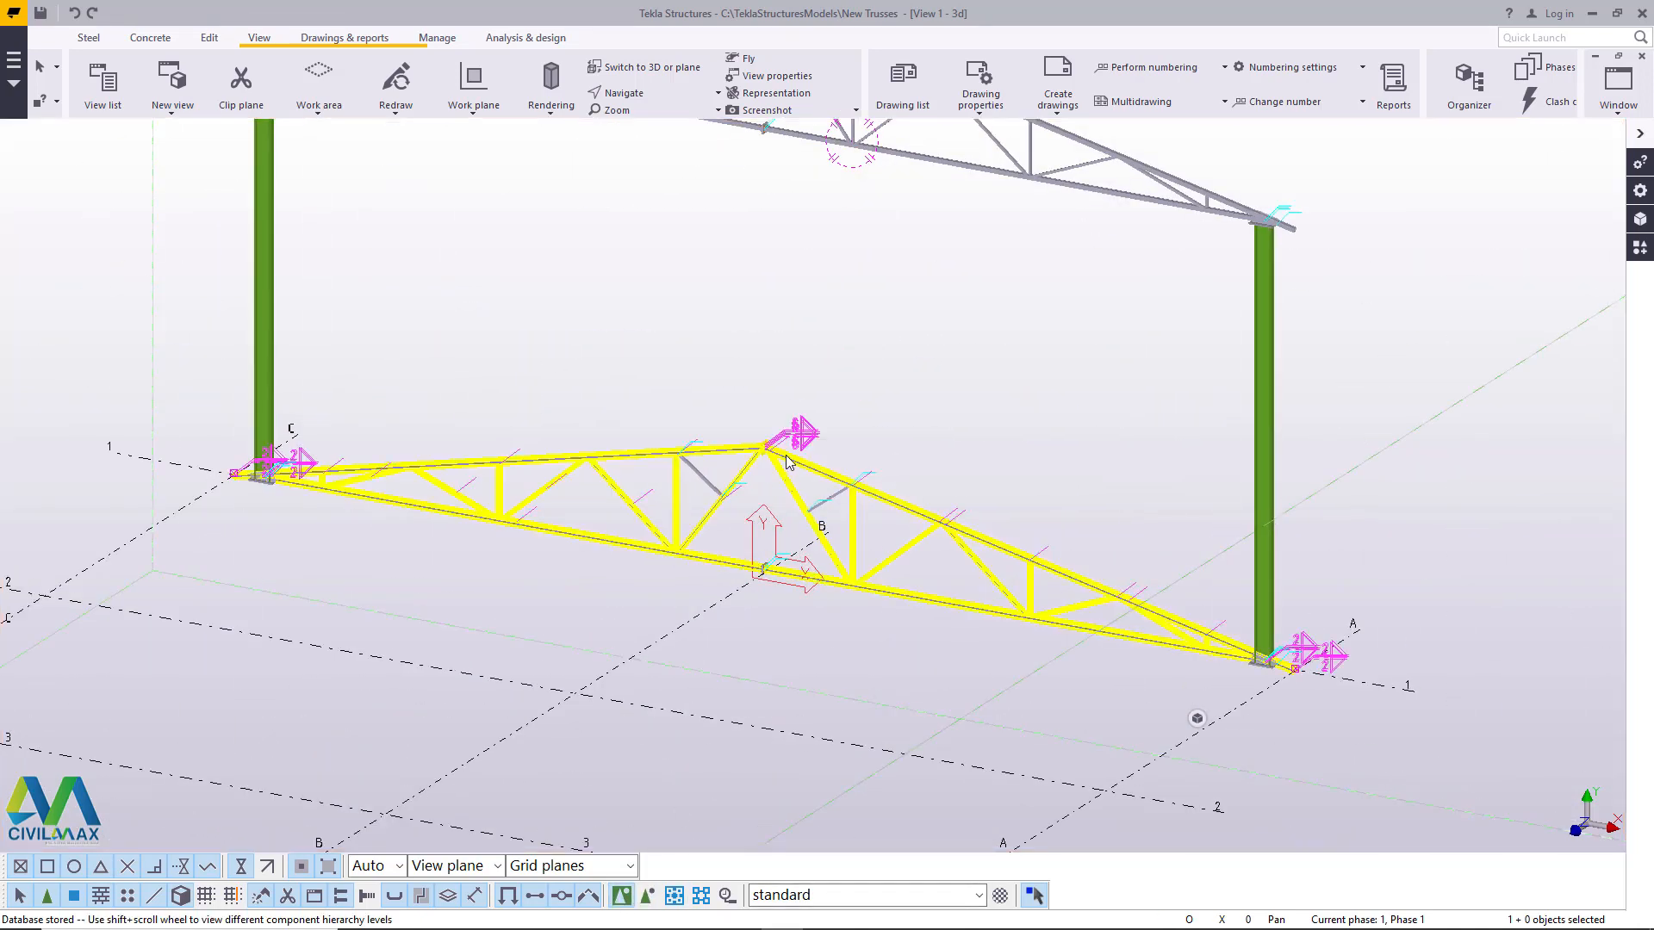
scroll(834, 543, up, 2)
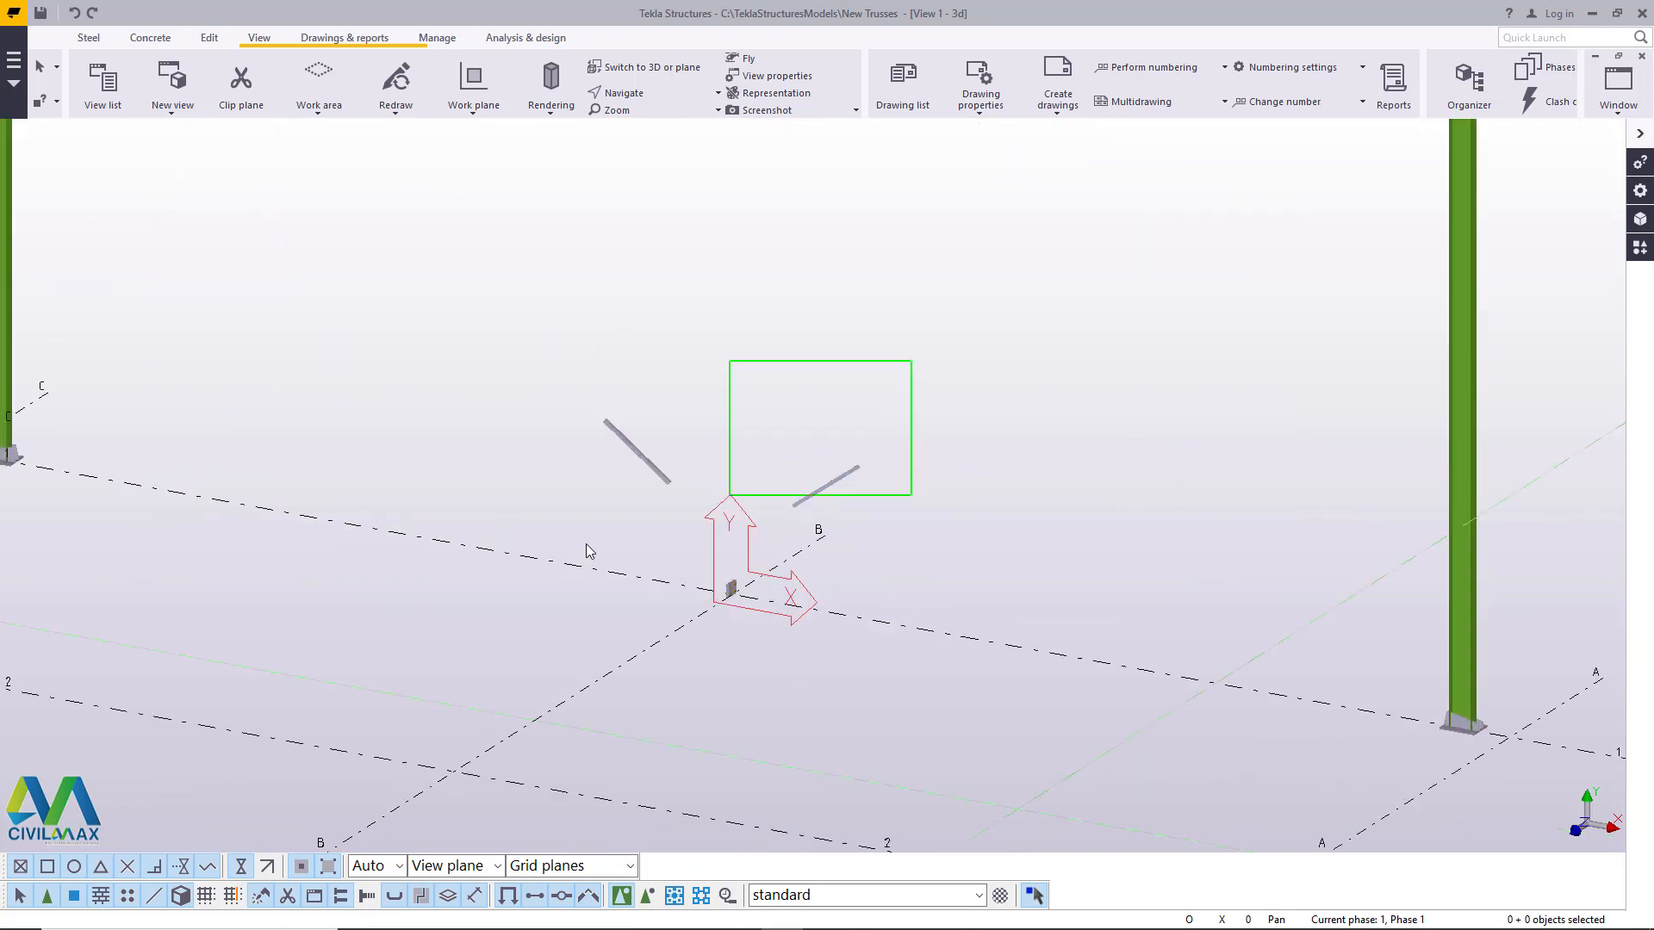
key(Delete)
scroll(699, 661, down, 3)
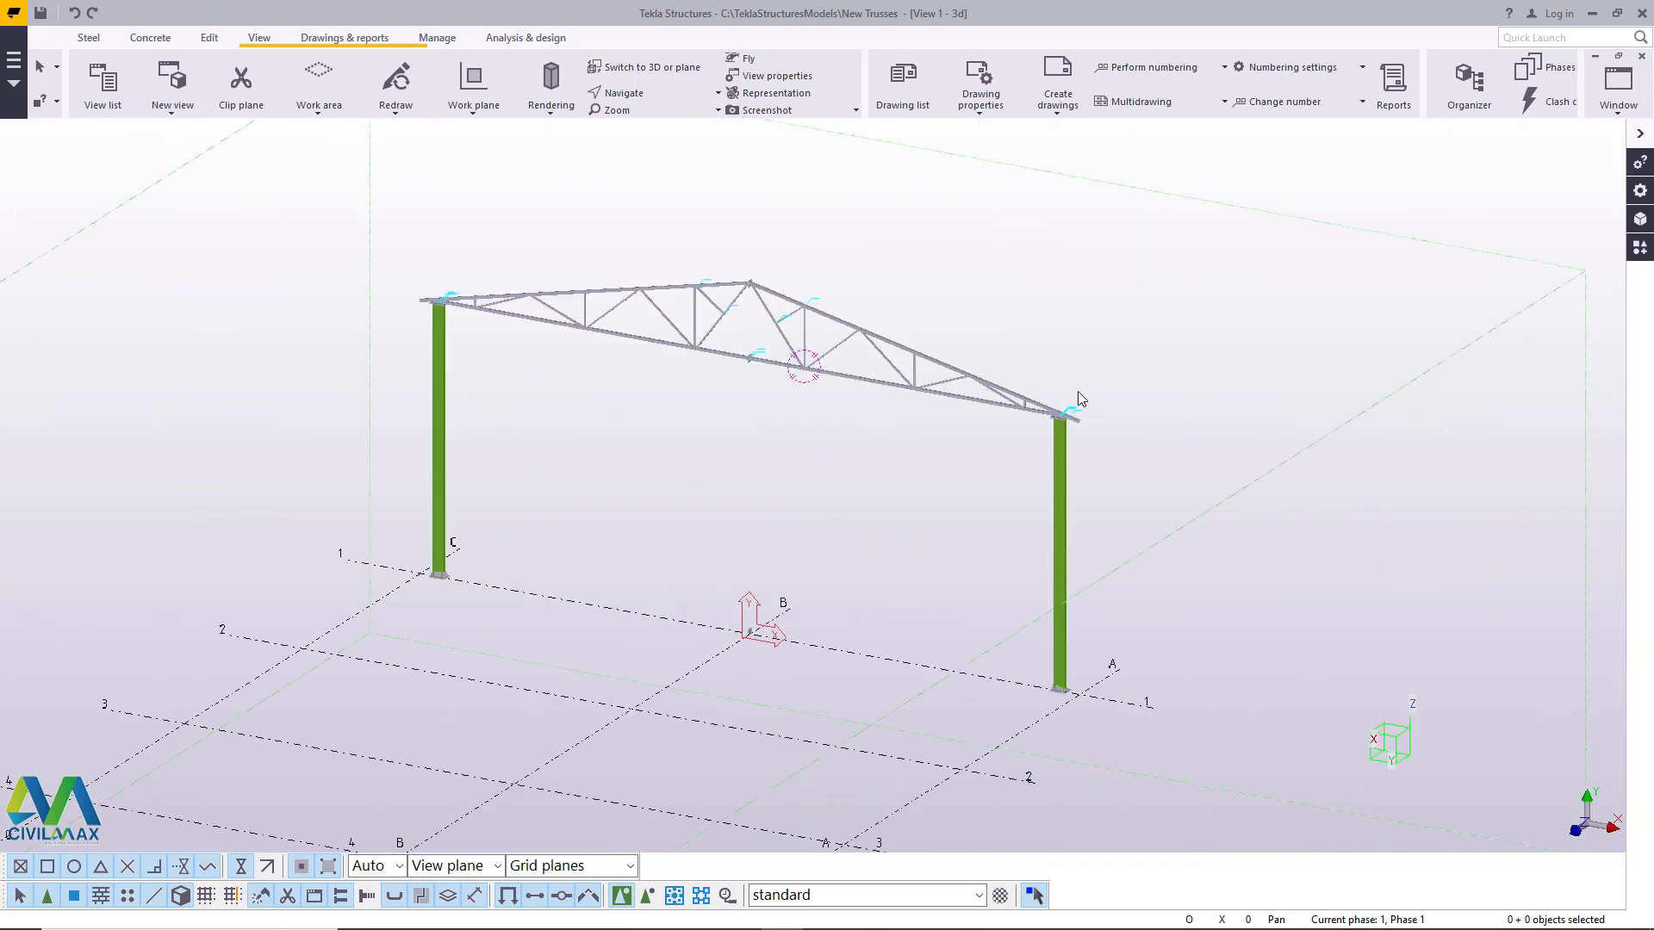
- Inspect the raised truss from several angles, checking its seating on the column tops and its apex connection
scroll(1070, 401, up, 5)
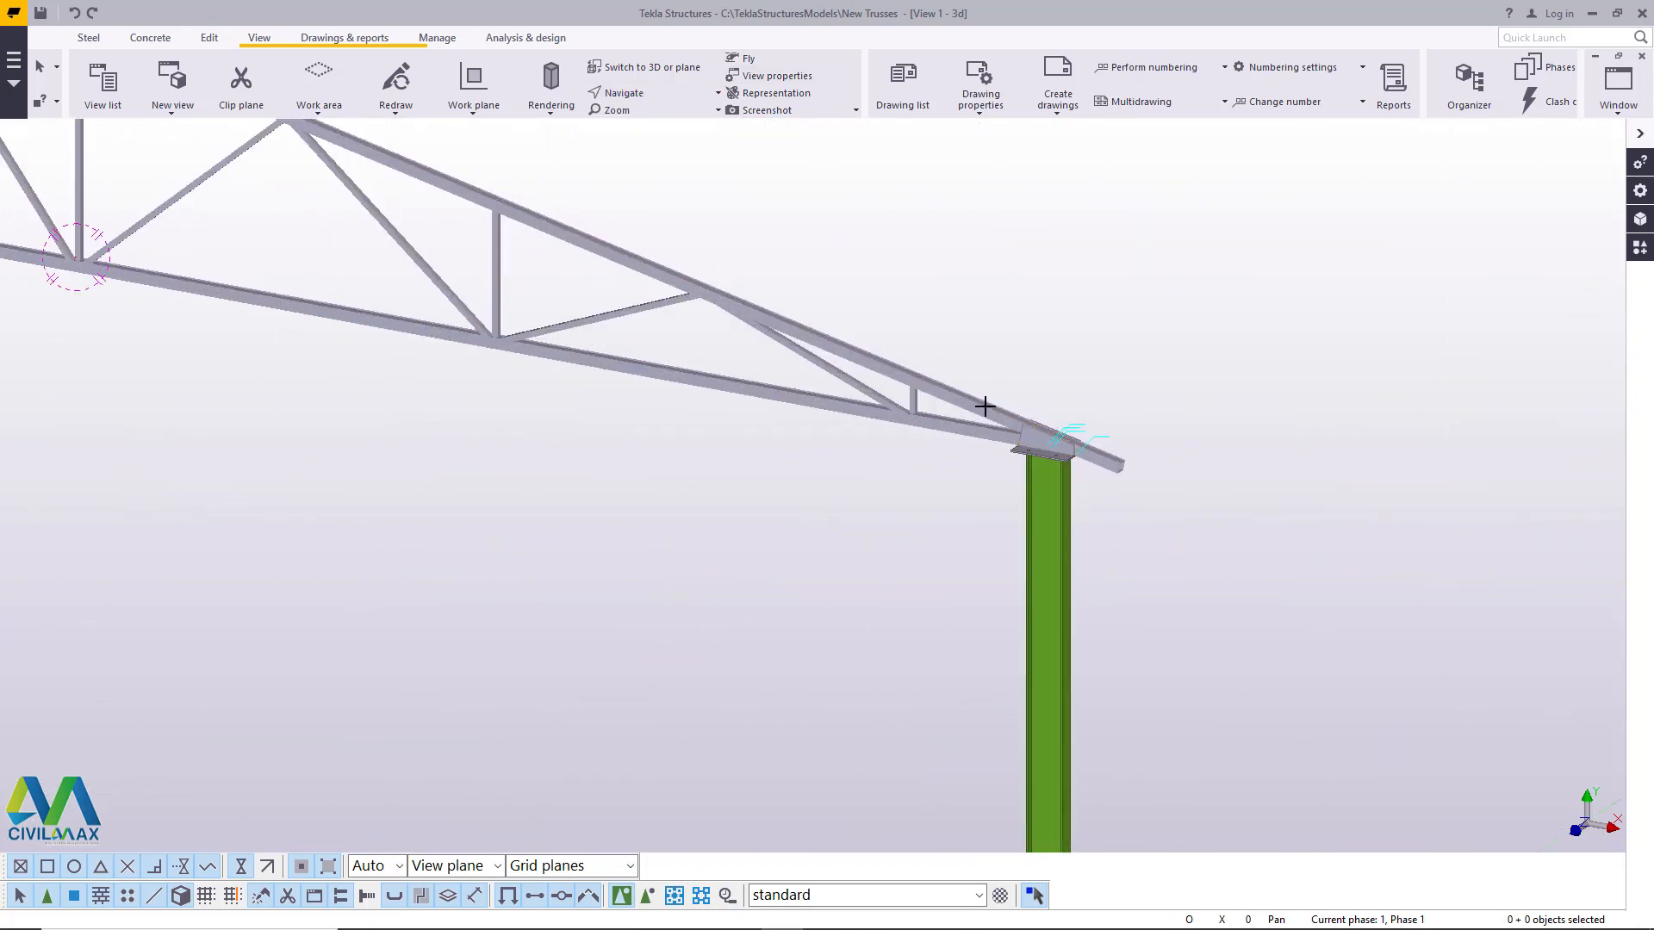
ctrl+middle_drag(1051, 458, 452, 480)
scroll(452, 480, down, 4)
scroll(814, 455, up, 4)
scroll(625, 377, down, 4)
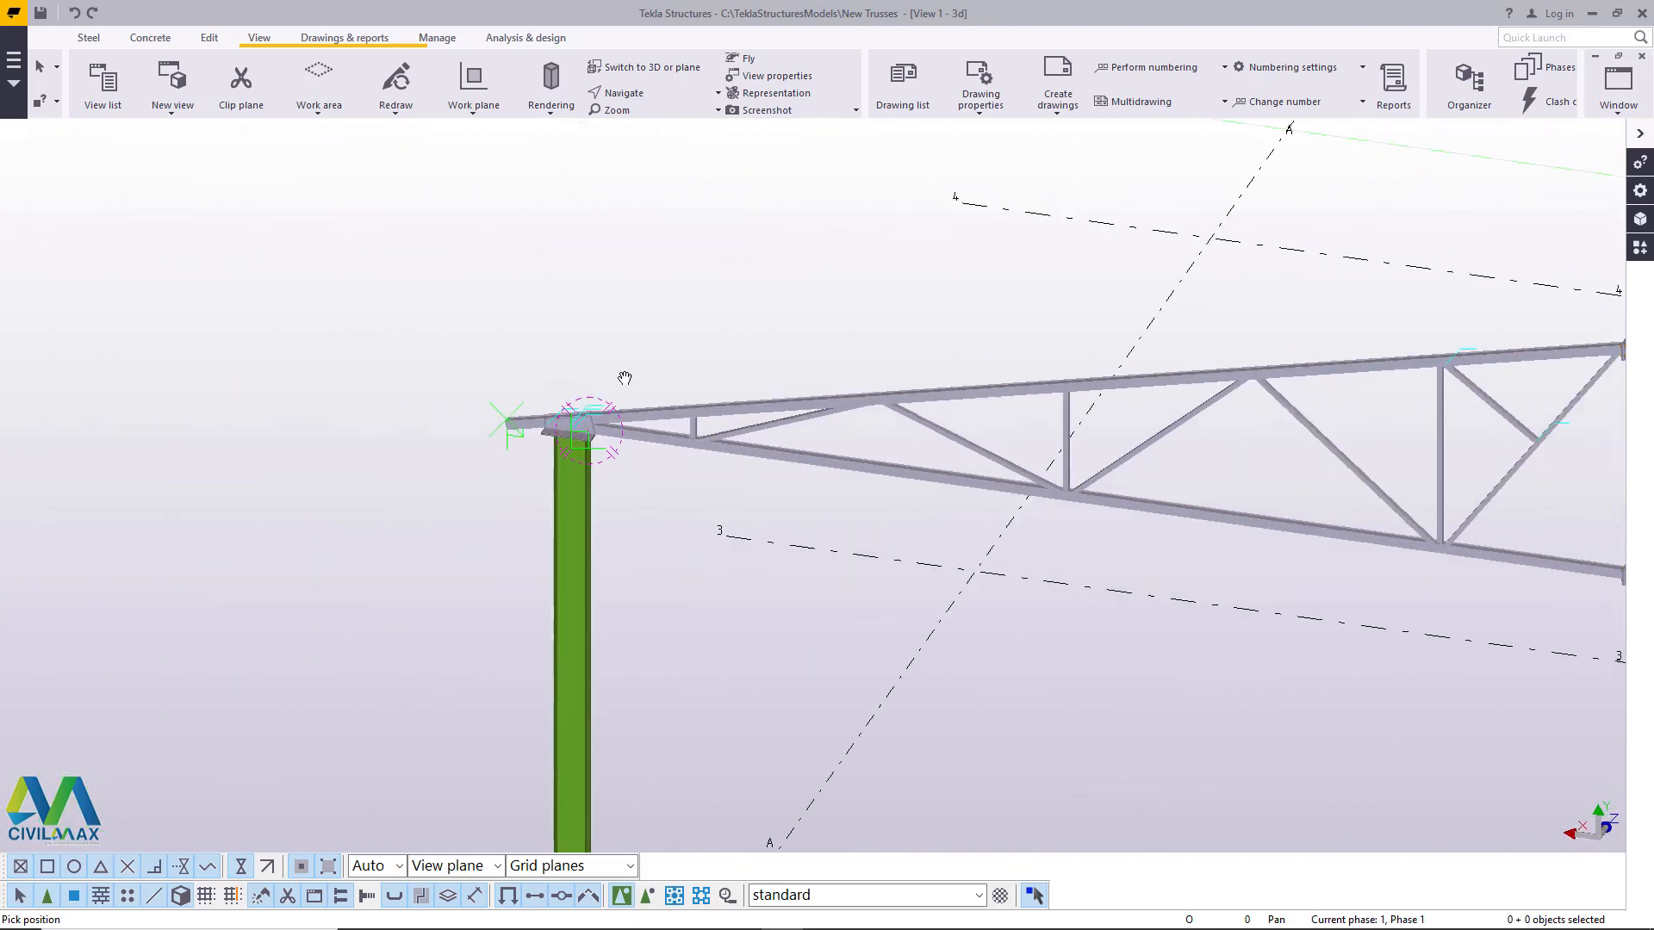
scroll(1294, 409, up, 8)
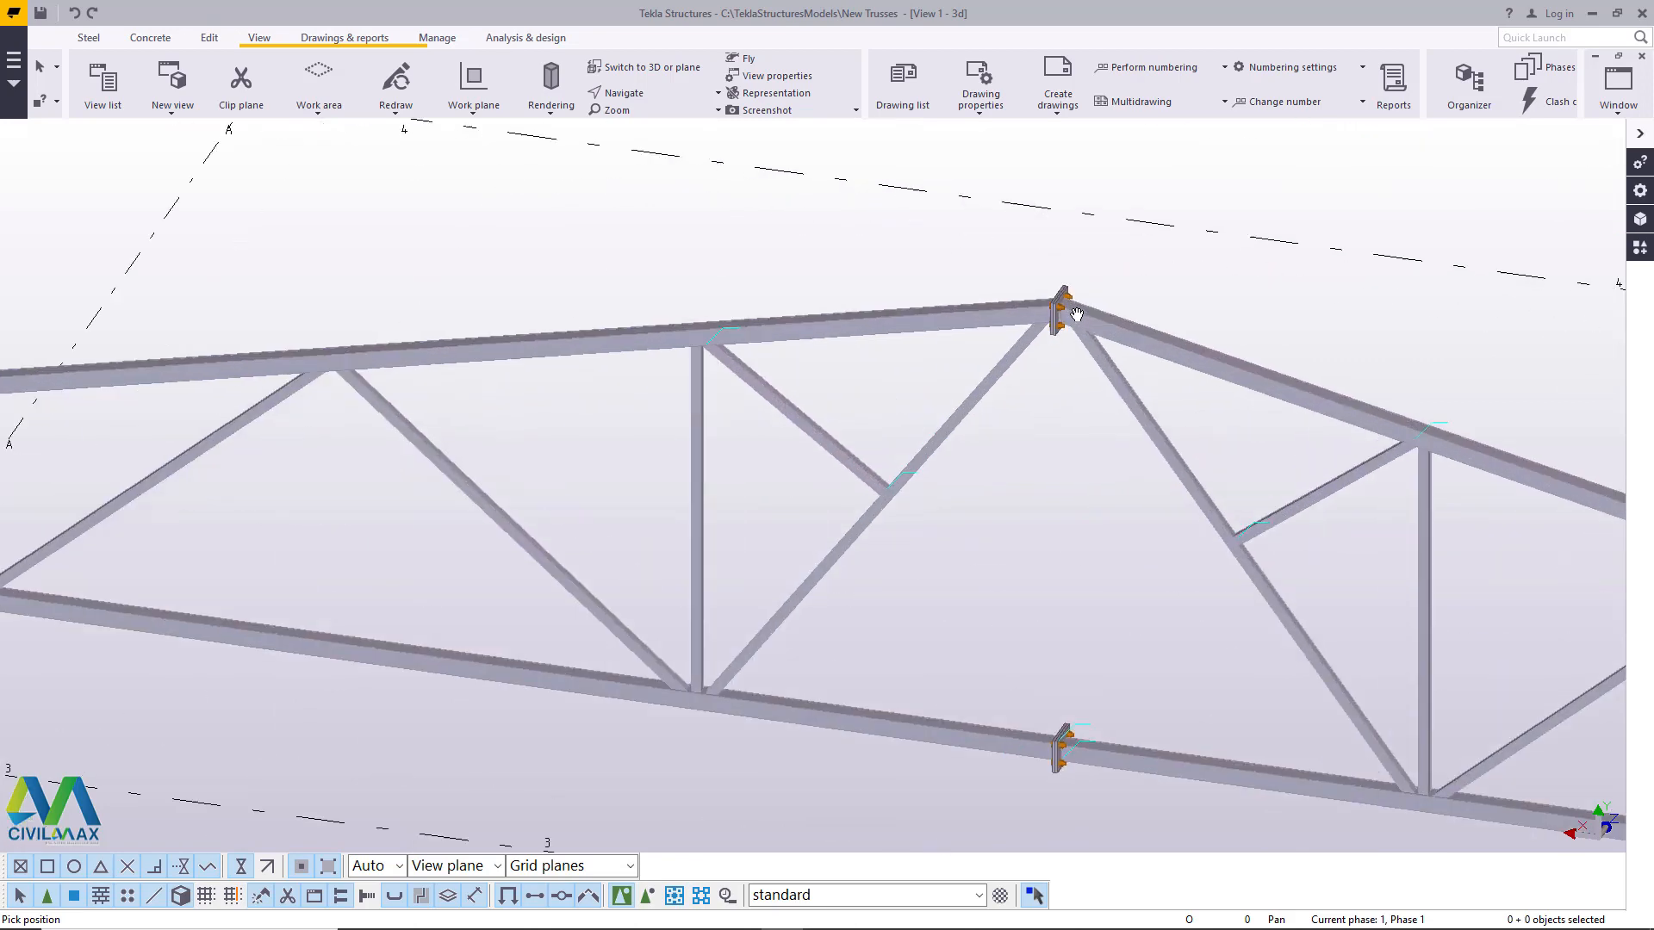
click(660, 96)
click(639, 148)
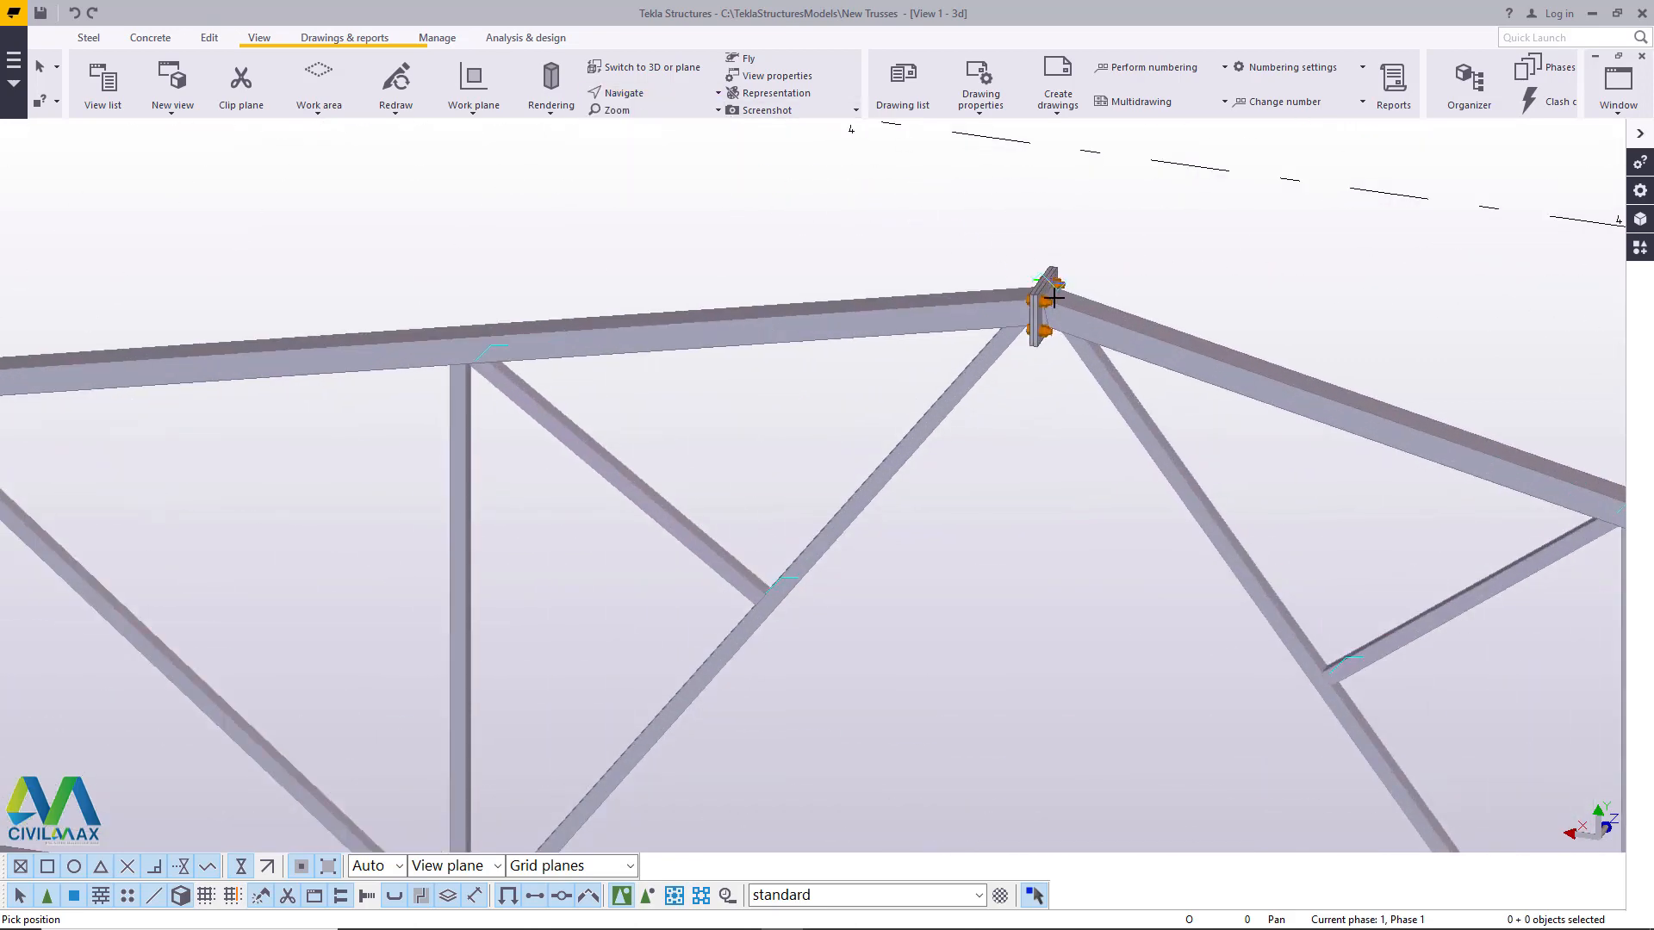
scroll(1024, 321, down, 6)
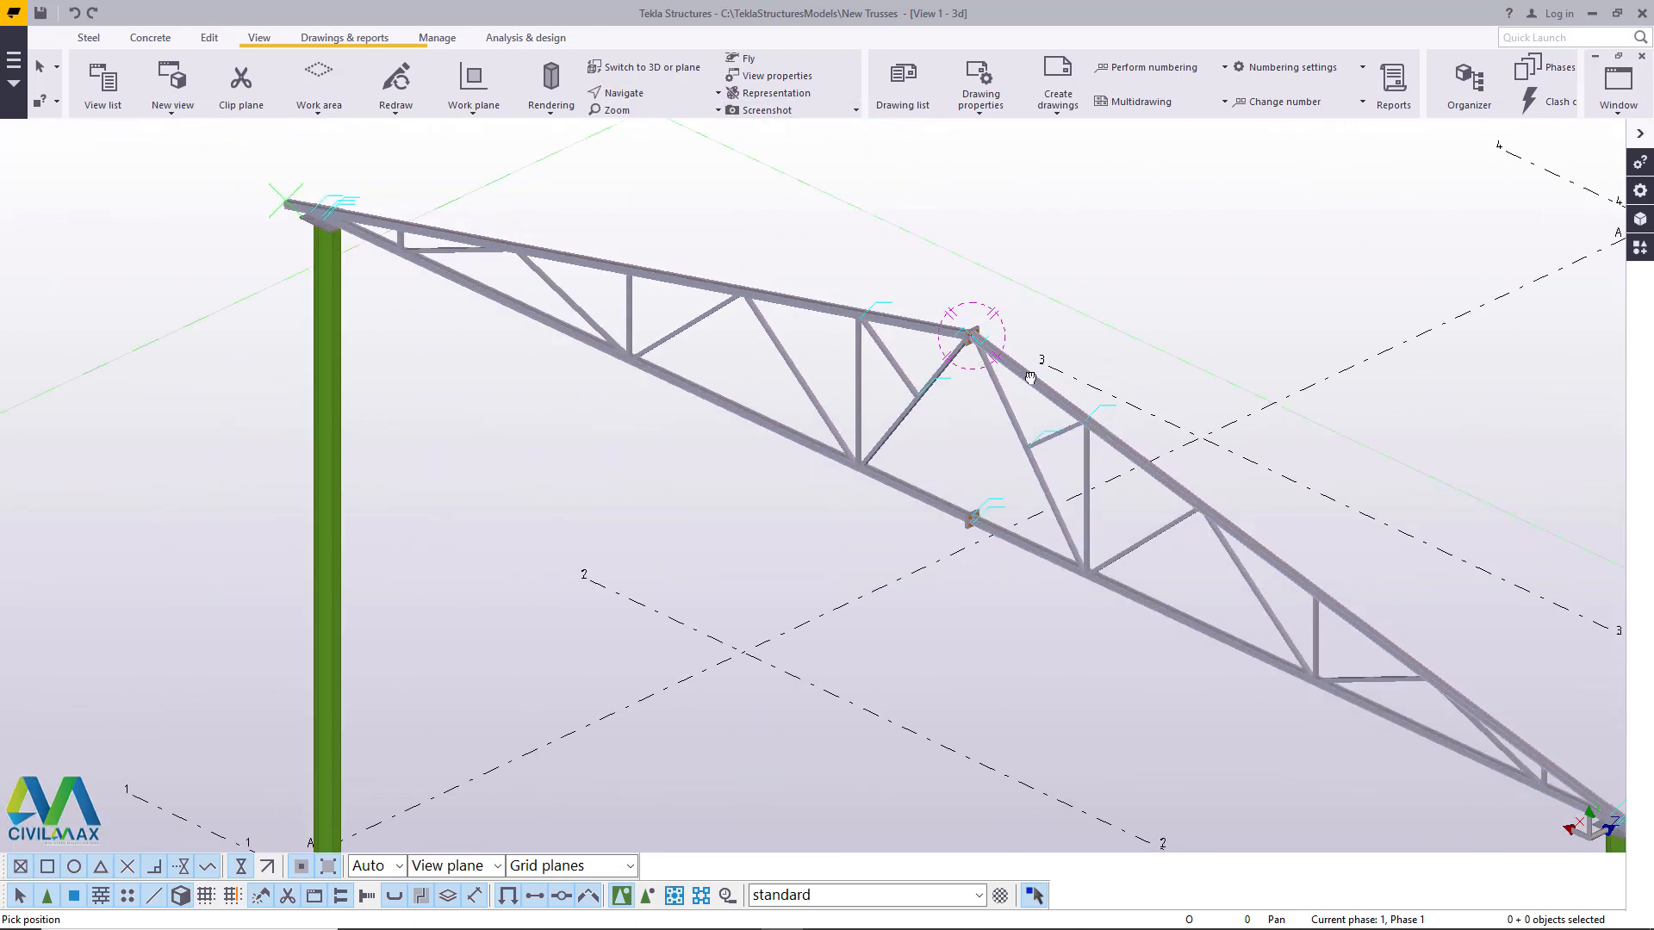
scroll(1060, 336, down, 2)
right_click(1068, 210)
click(1091, 221)
scroll(775, 368, down, 8)
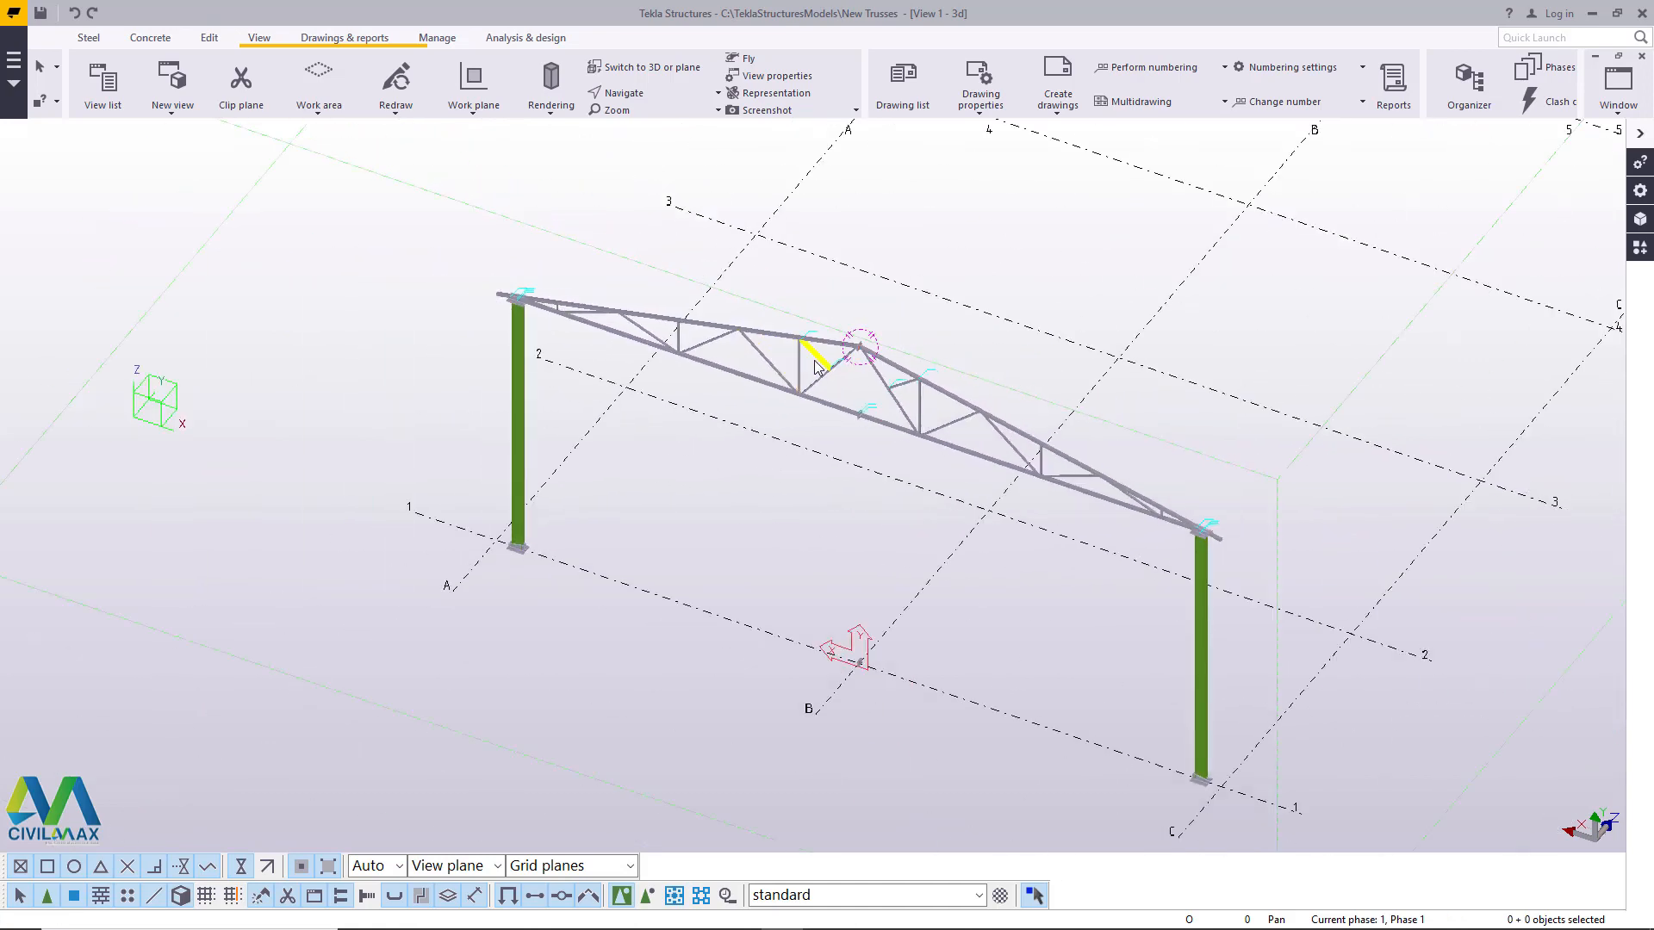
- Delete the leftover bottom-chord splice plates and bolts at the intersection of grid lines B and 1
scroll(892, 672, up, 5)
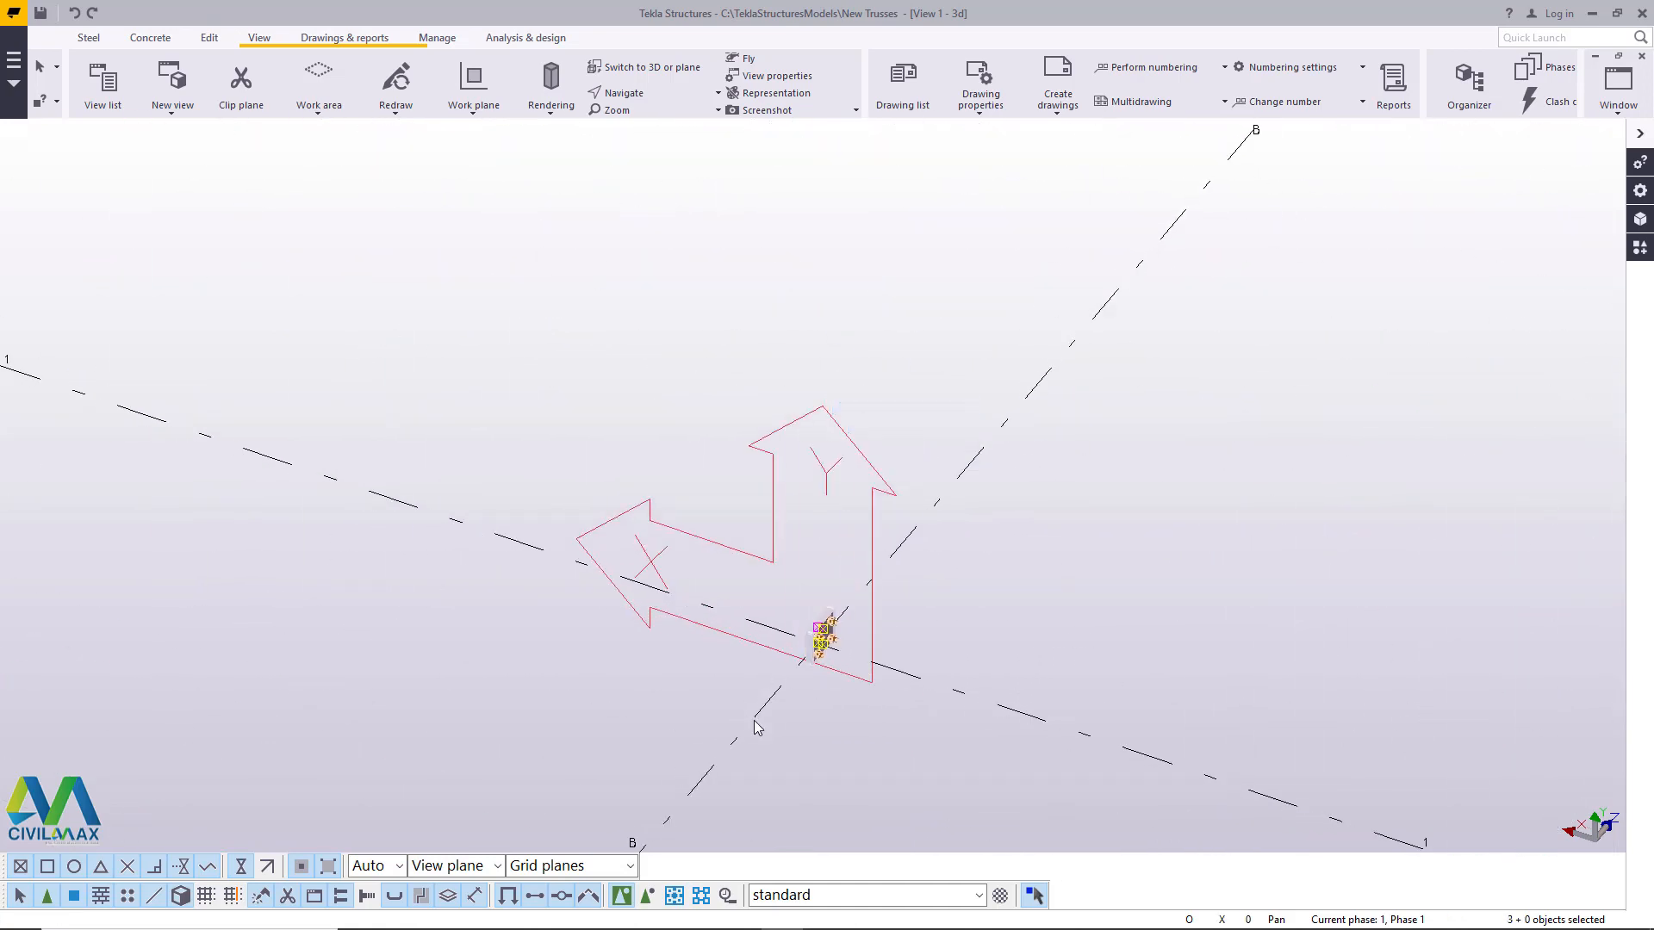
scroll(790, 657, down, 5)
scroll(851, 295, up, 10)
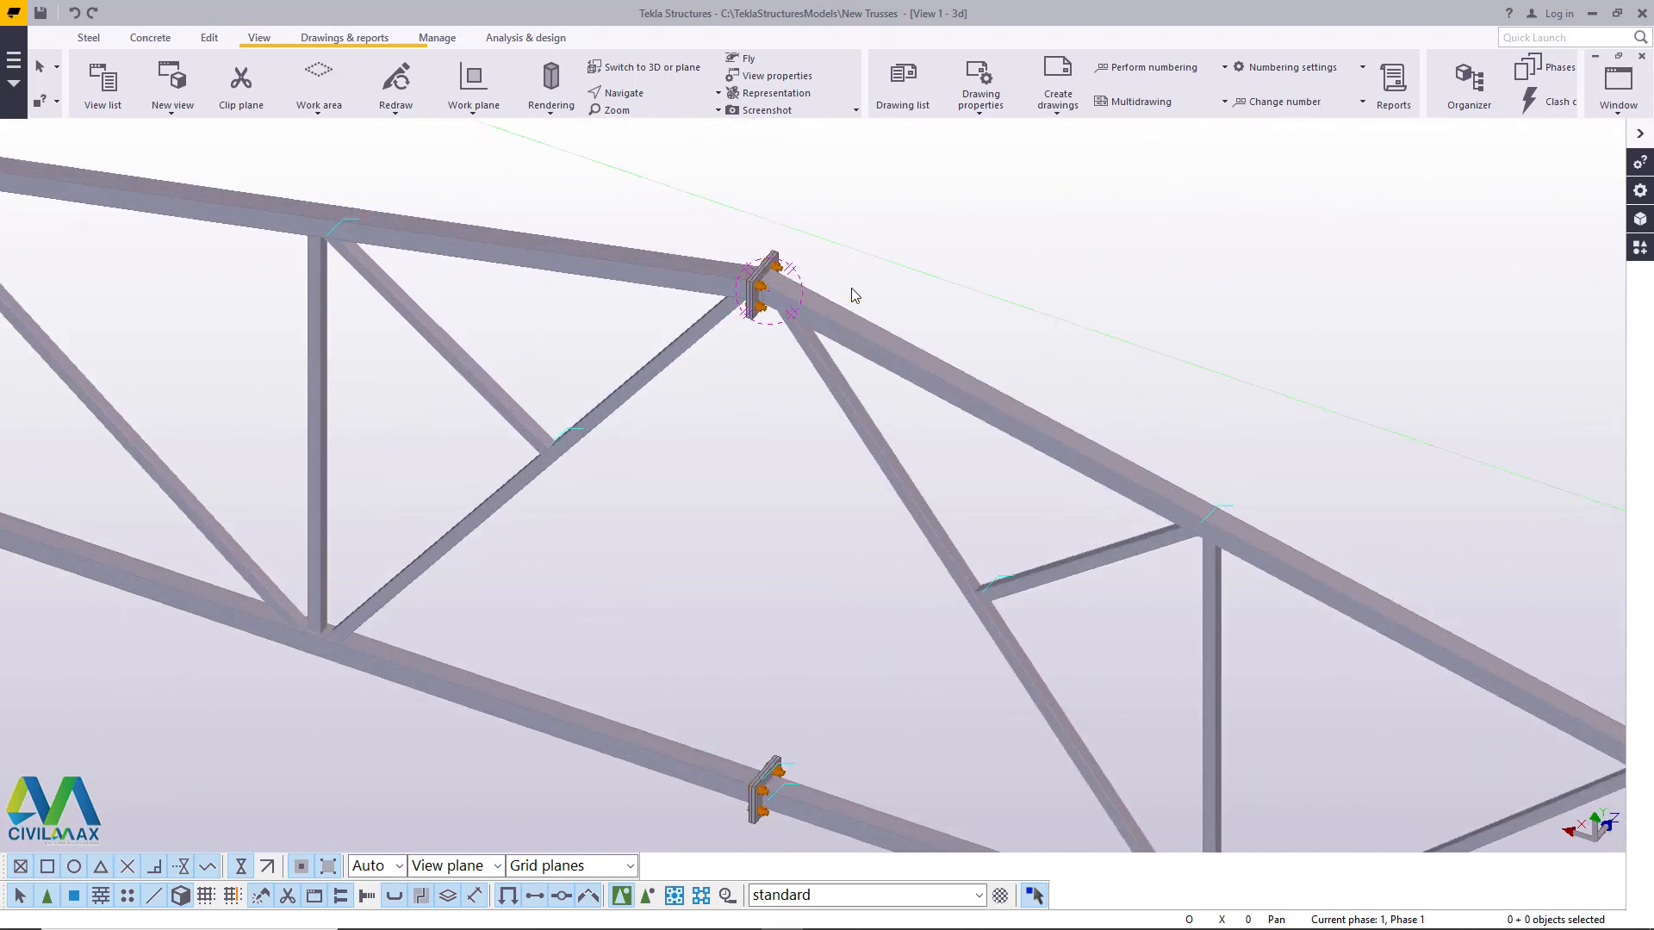
- Examine the raised truss's apex and bottom-chord splice by rotating the view around the apex
click(665, 94)
click(672, 153)
ctrl+middle_drag(788, 303, 896, 371)
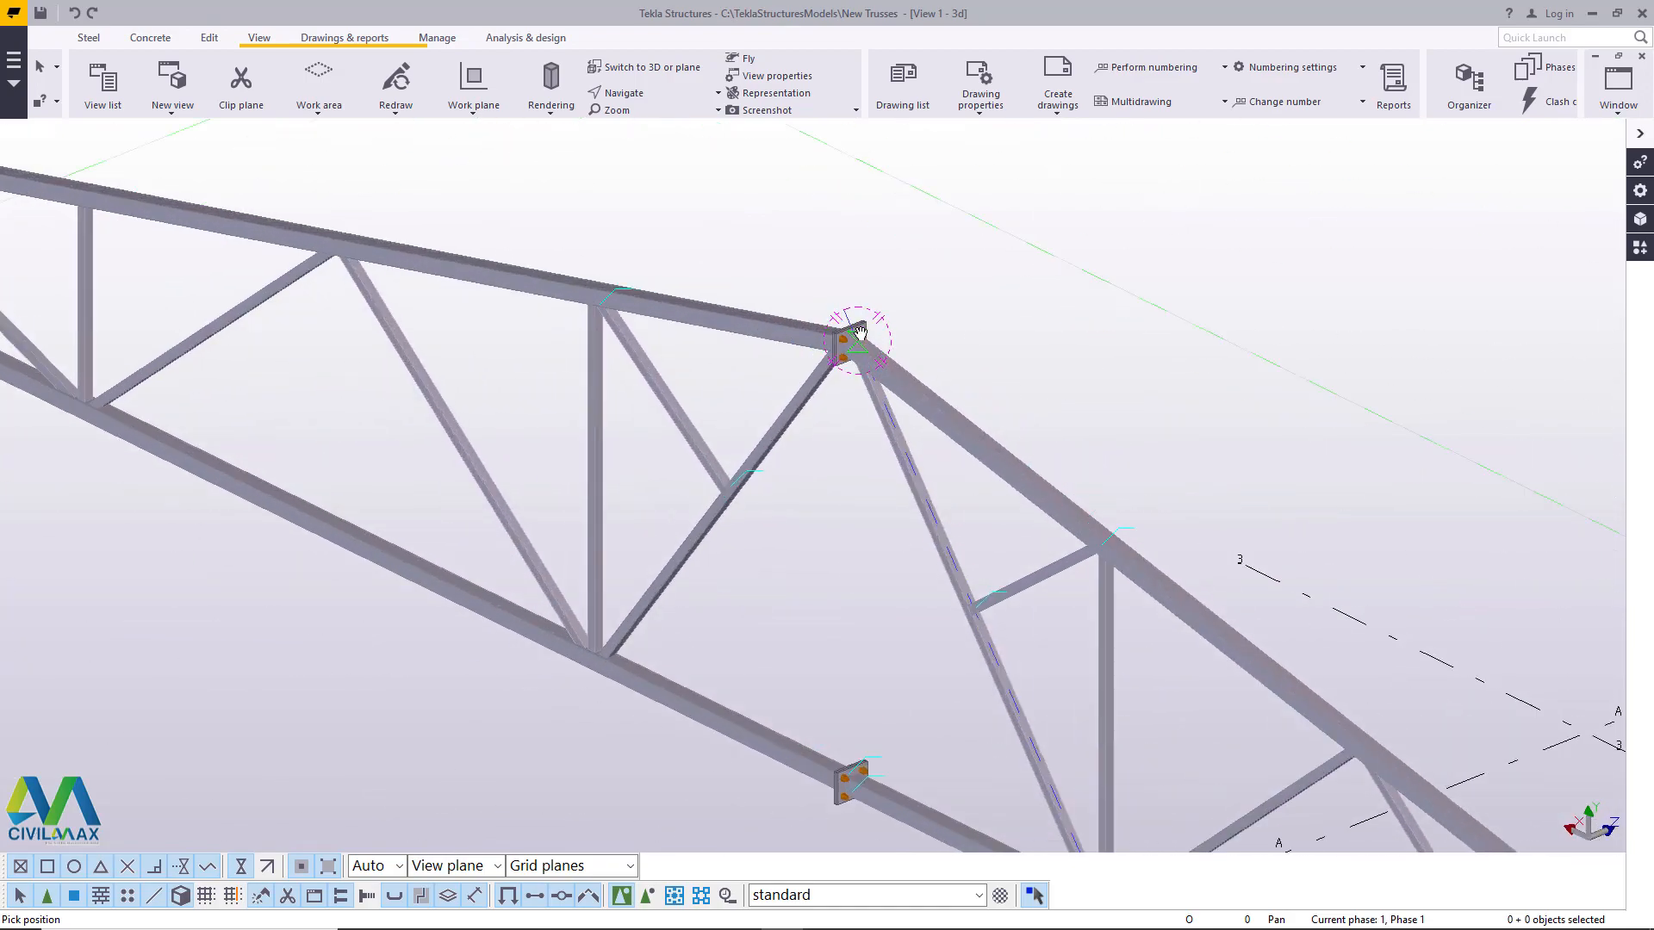